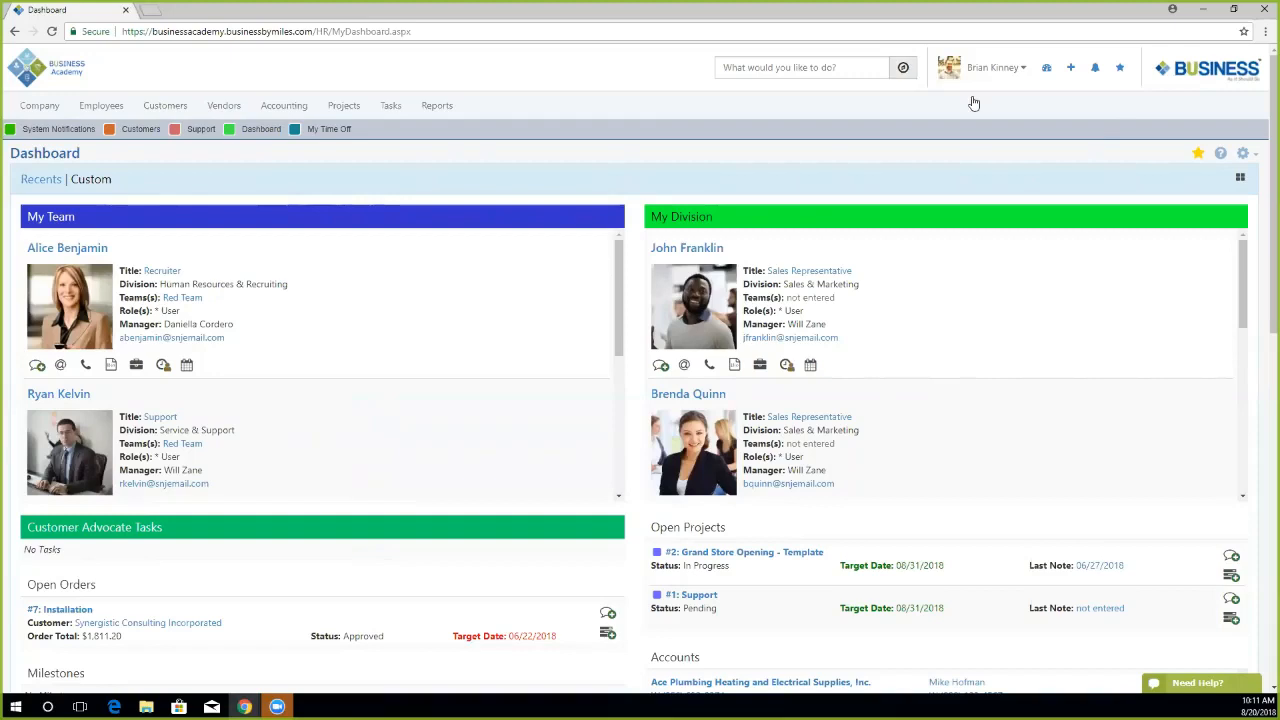
# Open the customer list and widen its Type filter to include vendors as well as customers.
pyautogui.click(166, 112)
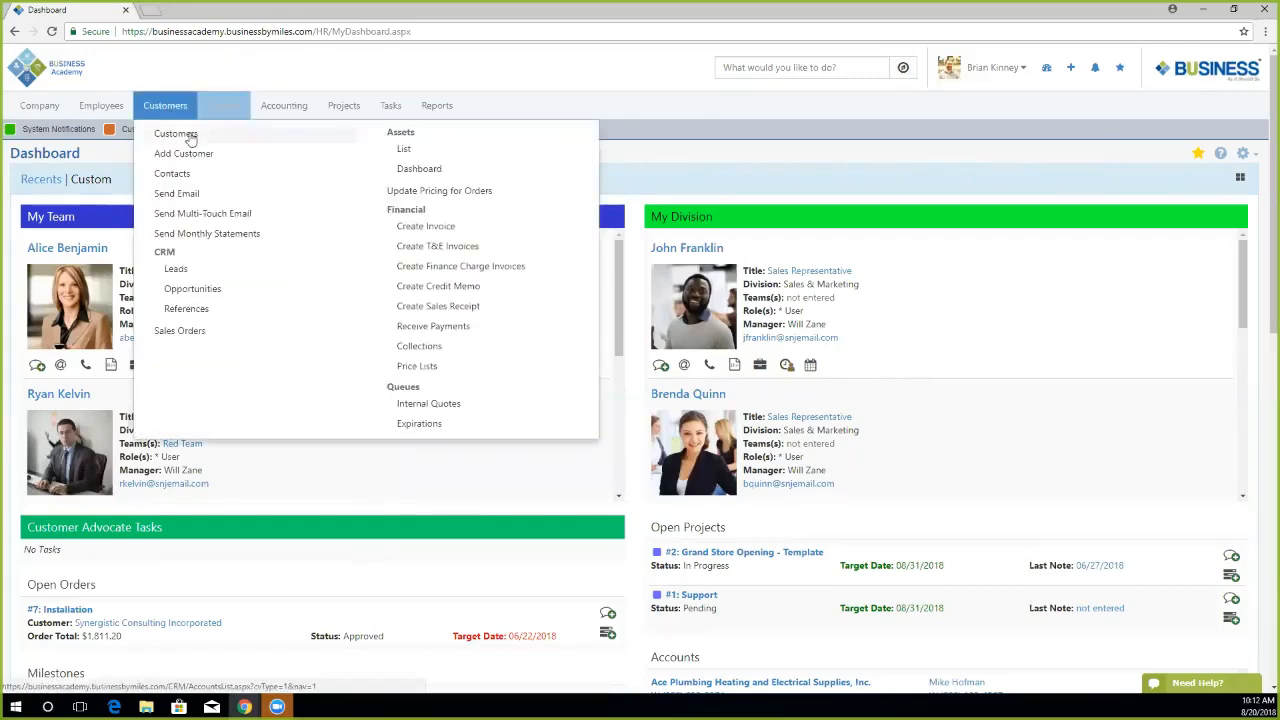
pyautogui.click(176, 135)
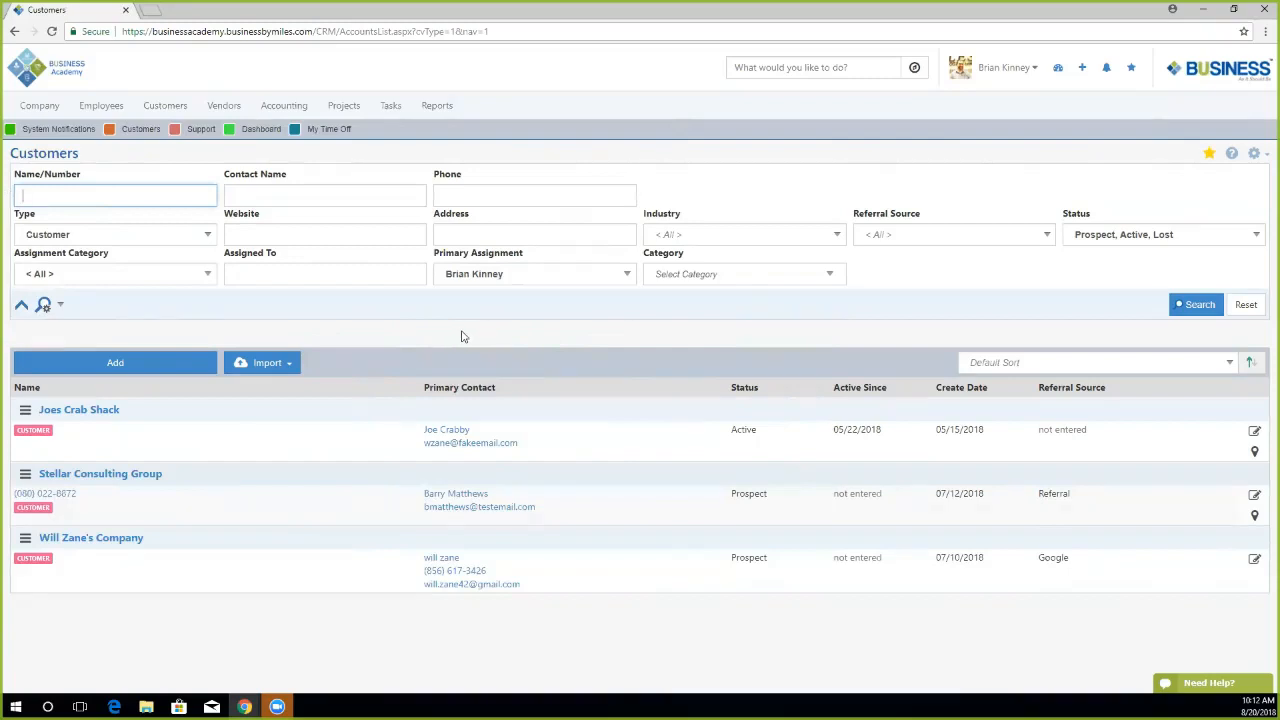
pyautogui.click(138, 238)
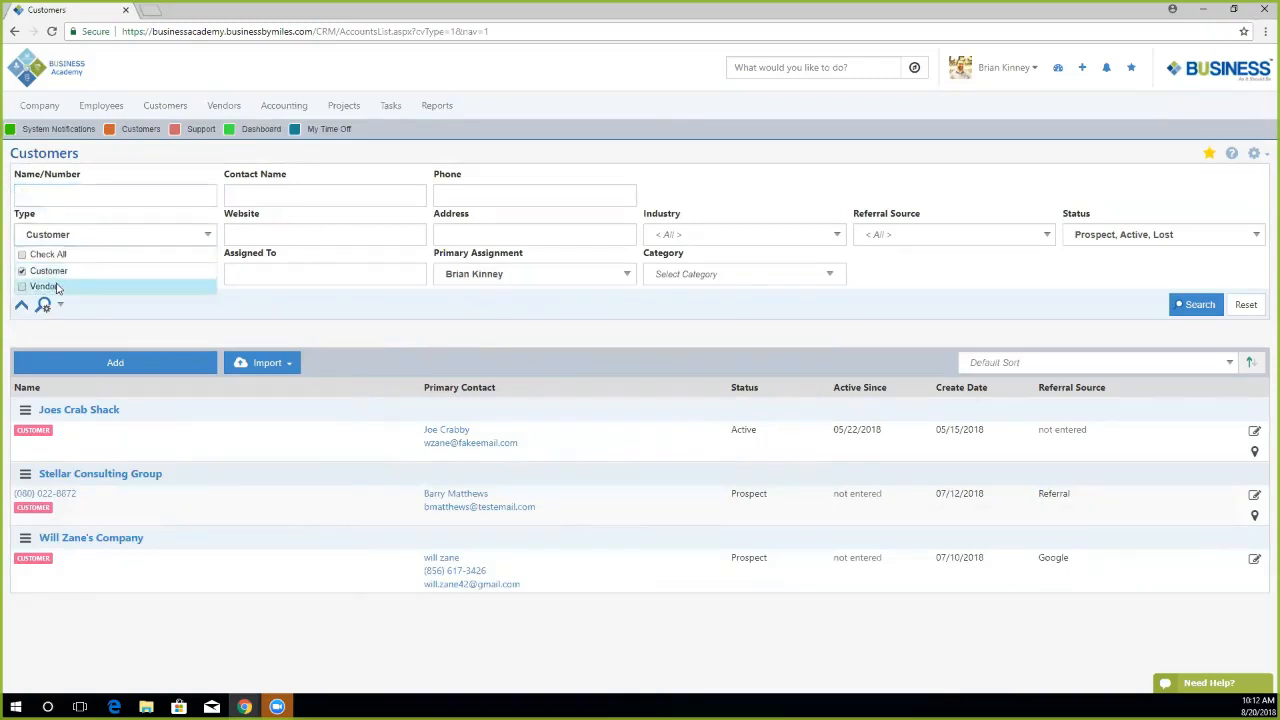
pyautogui.click(21, 288)
pyautogui.click(394, 303)
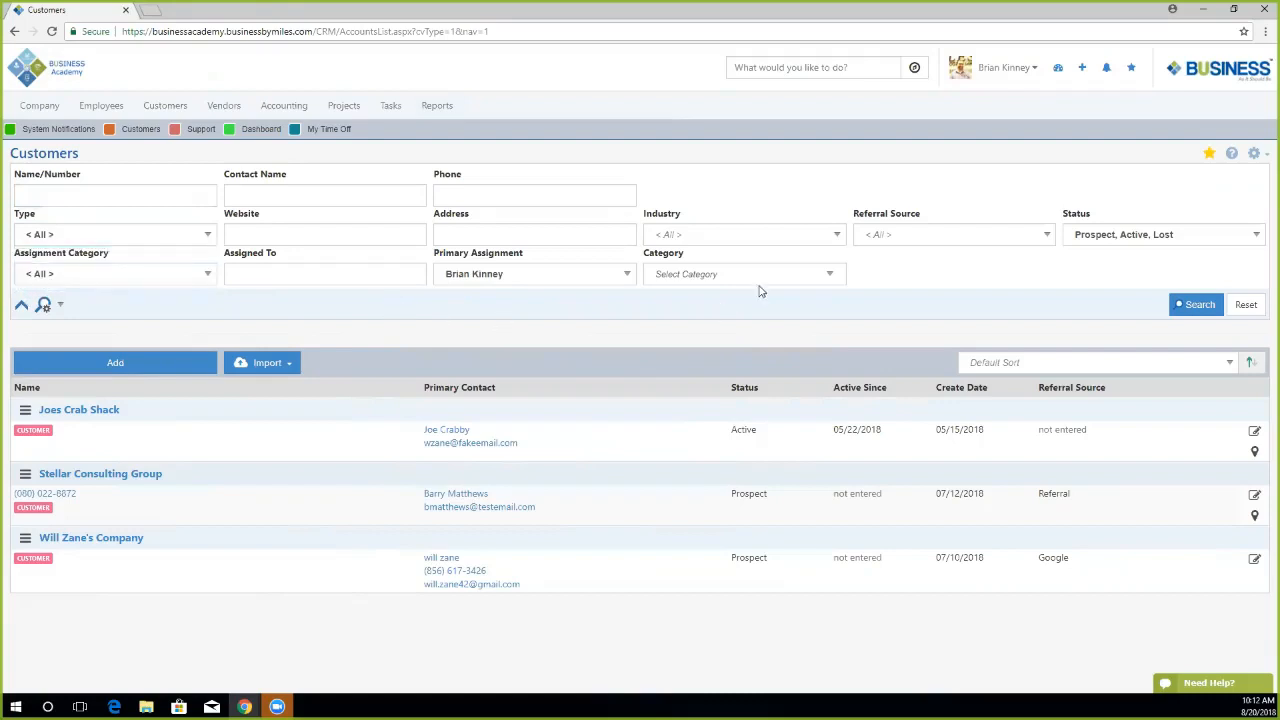
# Set the Industry filter of the customer list to include all industries.
pyautogui.click(725, 237)
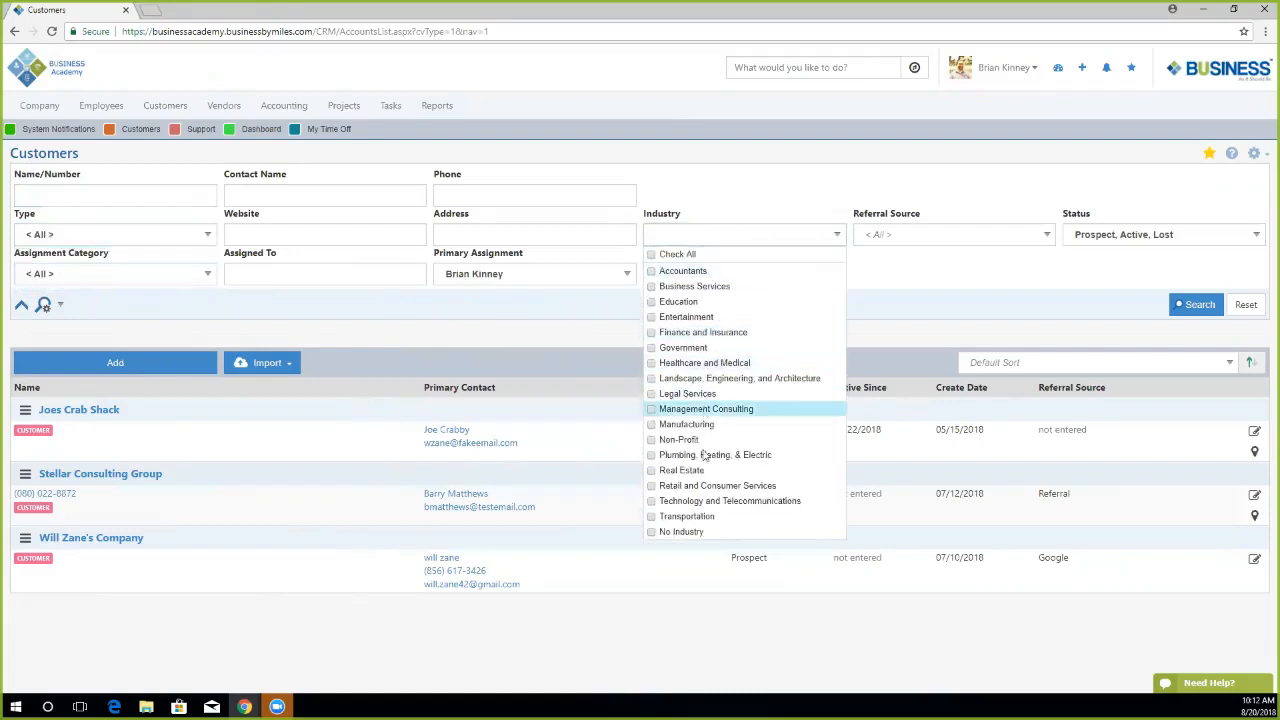
pyautogui.click(651, 302)
pyautogui.click(651, 347)
pyautogui.click(652, 363)
pyautogui.click(652, 378)
pyautogui.click(655, 532)
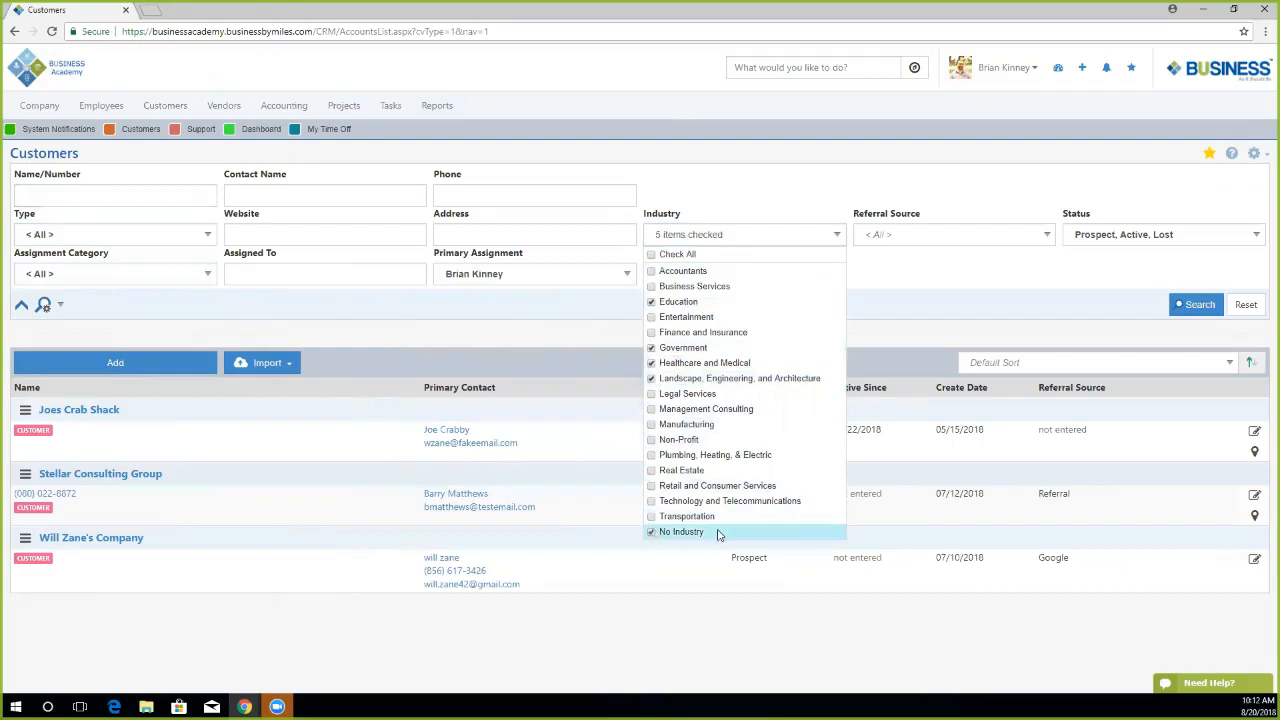
pyautogui.click(652, 255)
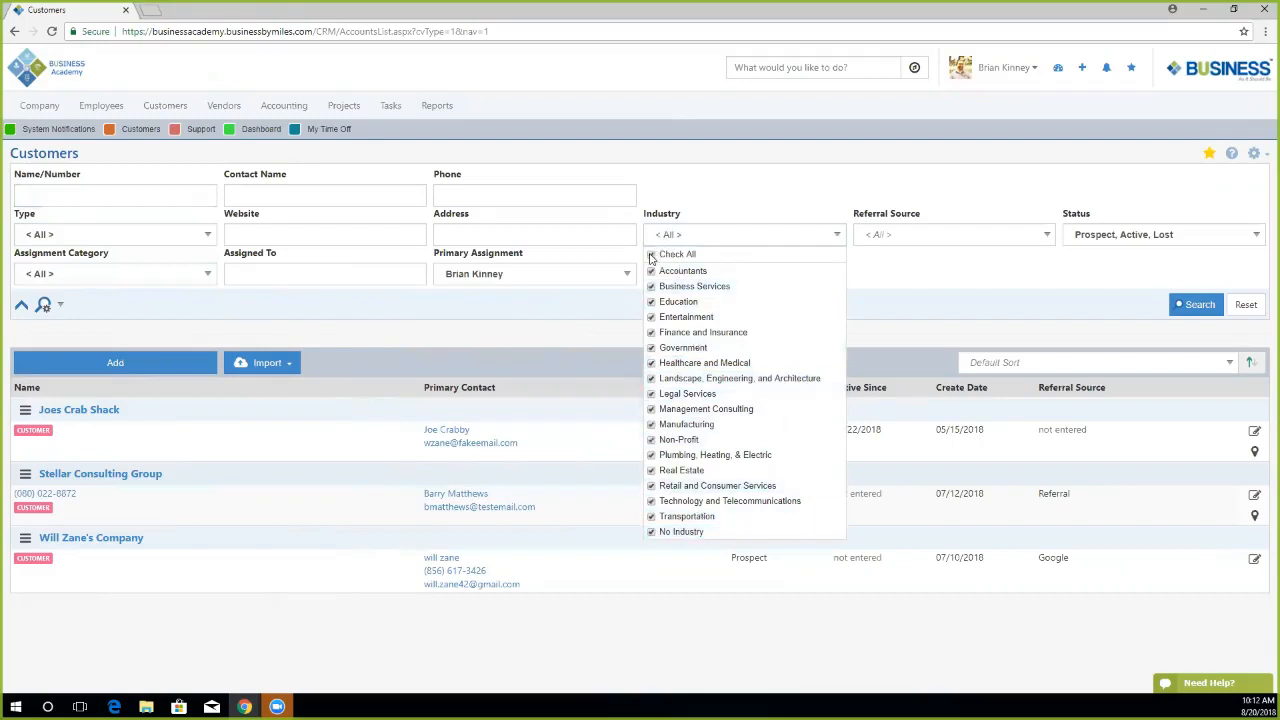
pyautogui.click(921, 279)
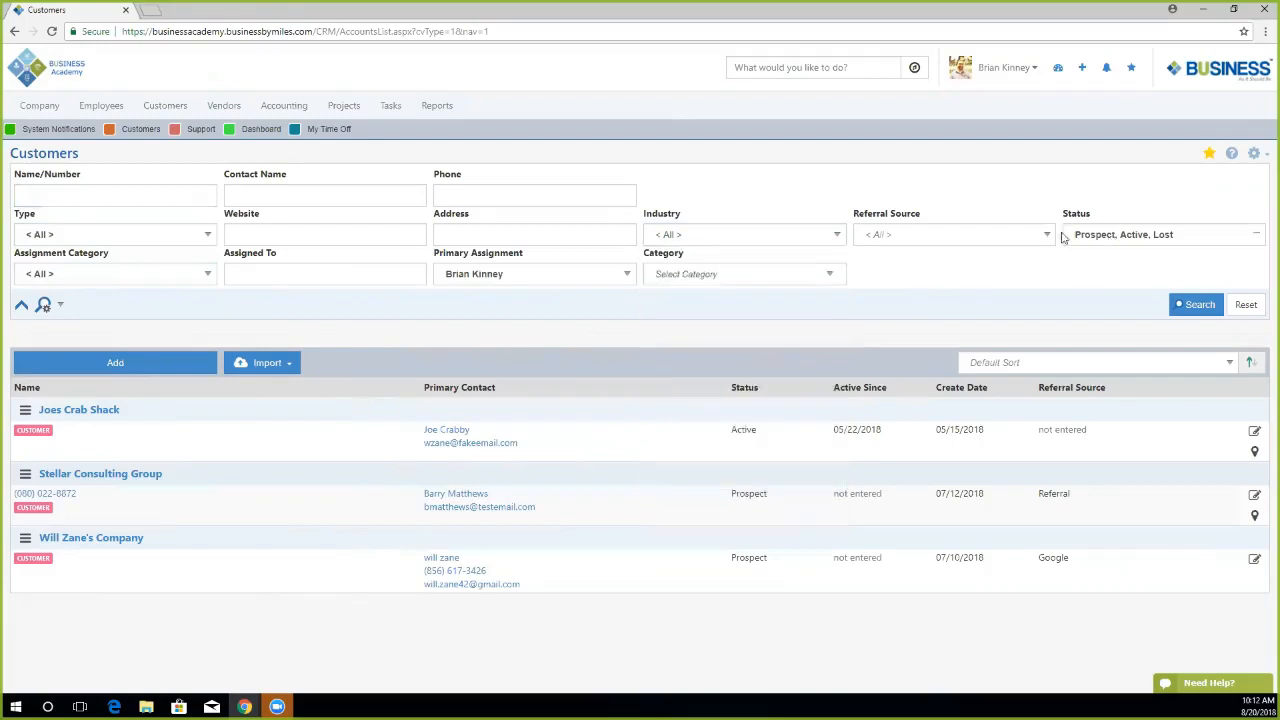
# Review the options available in the Status and Referral Source filters.
pyautogui.click(1138, 237)
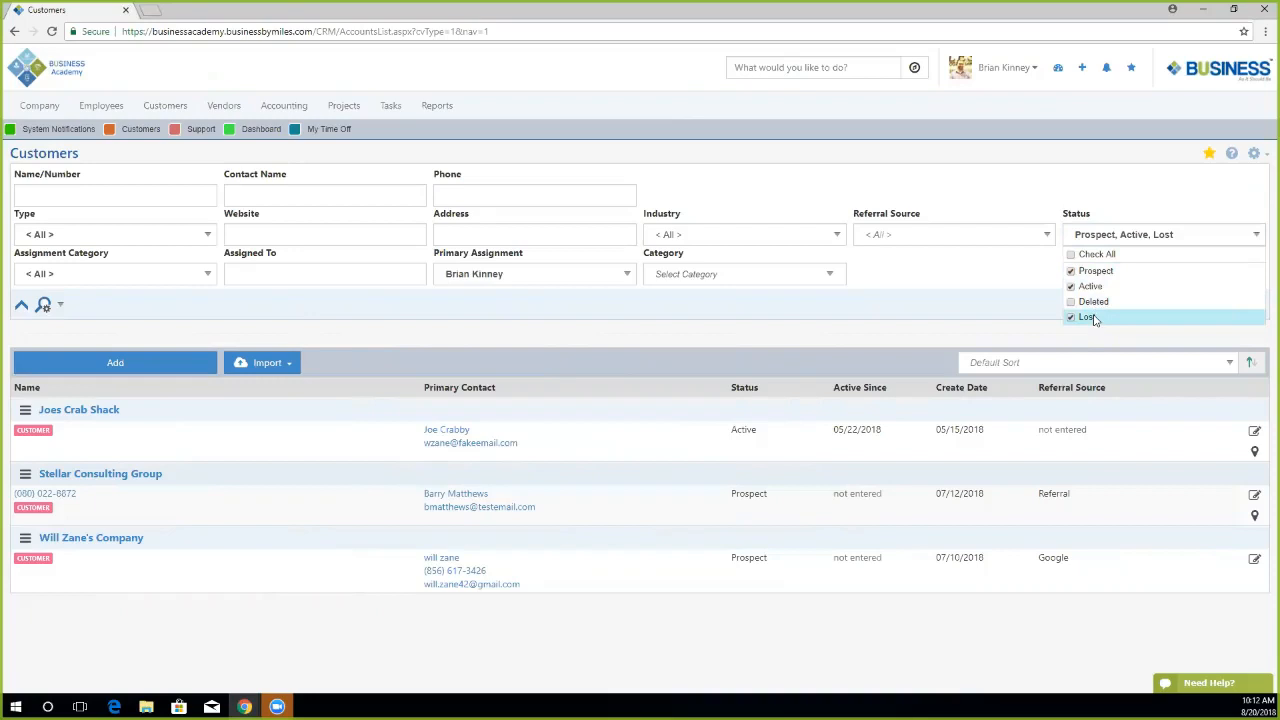
pyautogui.click(908, 234)
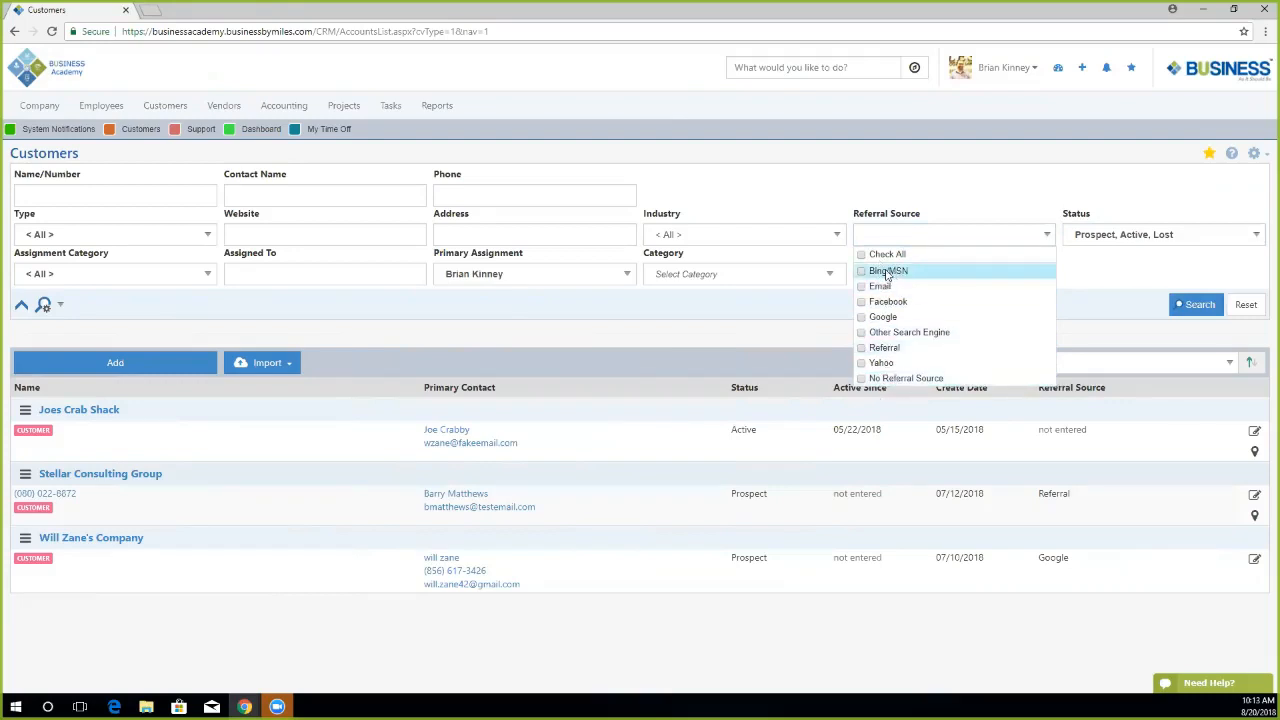
pyautogui.click(735, 304)
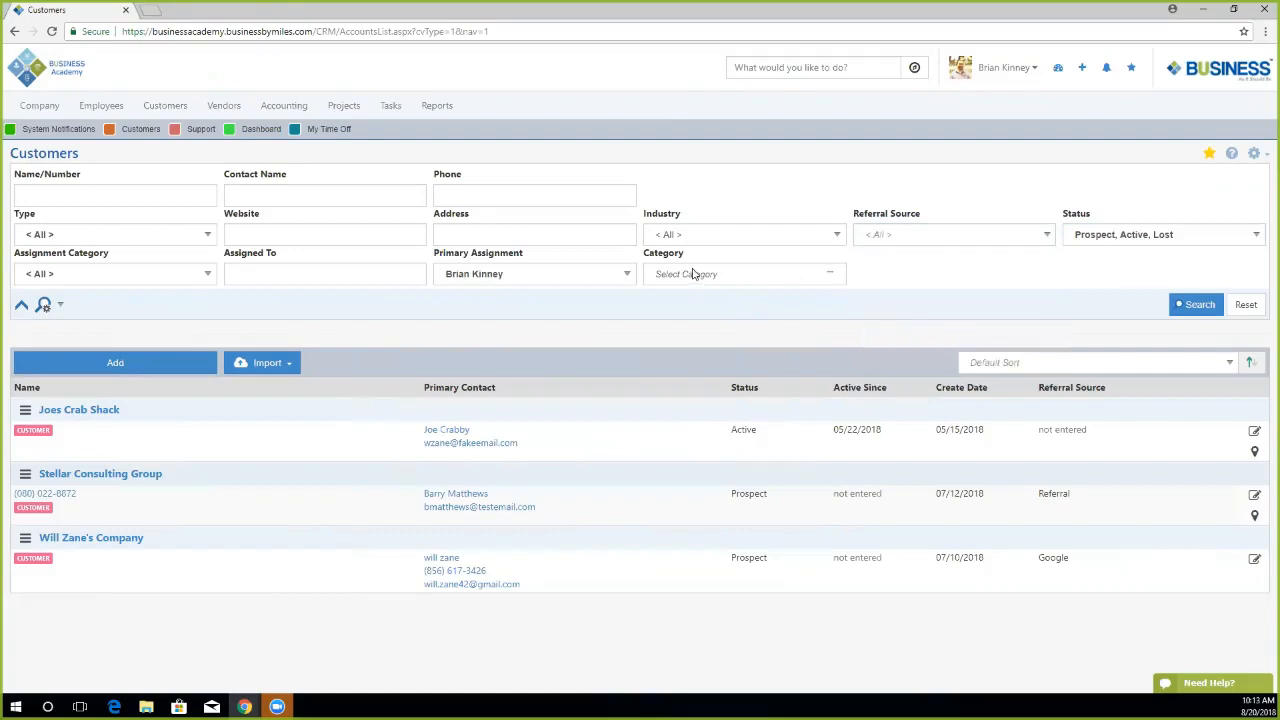
# Limit the Category filter to Services and Inventory and run the customer search.
pyautogui.click(692, 274)
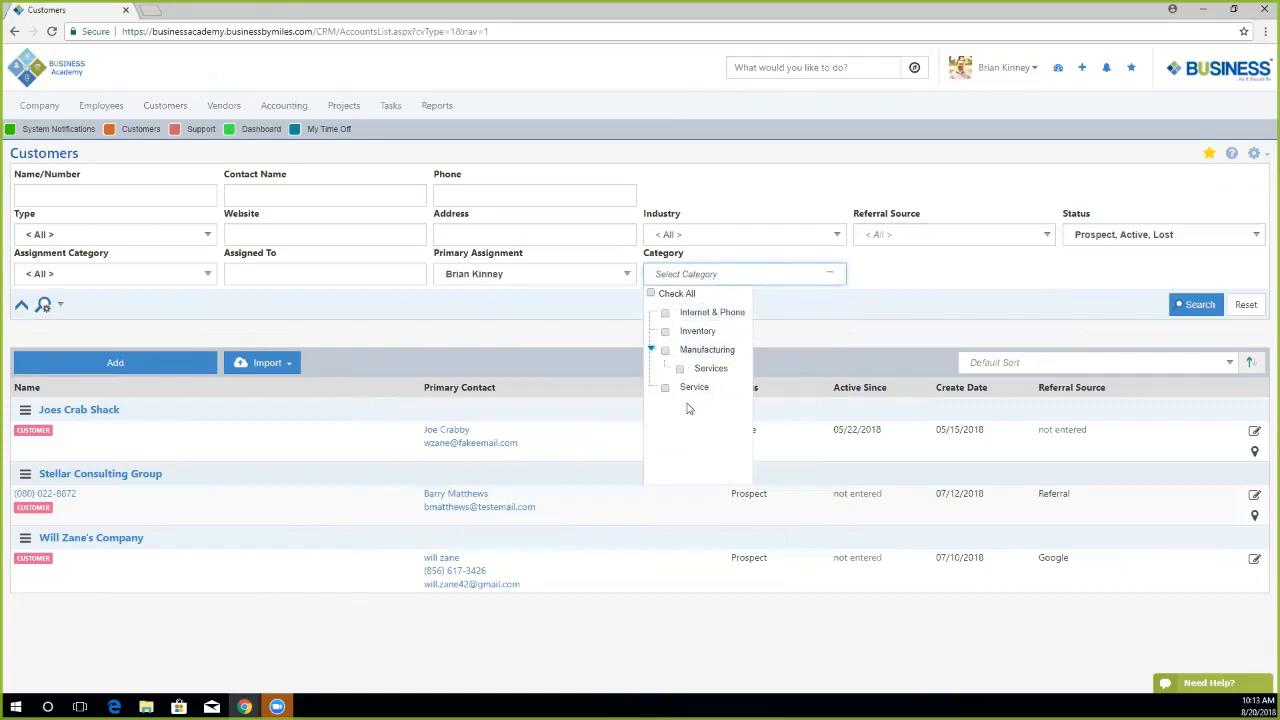
pyautogui.click(681, 369)
pyautogui.click(700, 332)
pyautogui.click(865, 325)
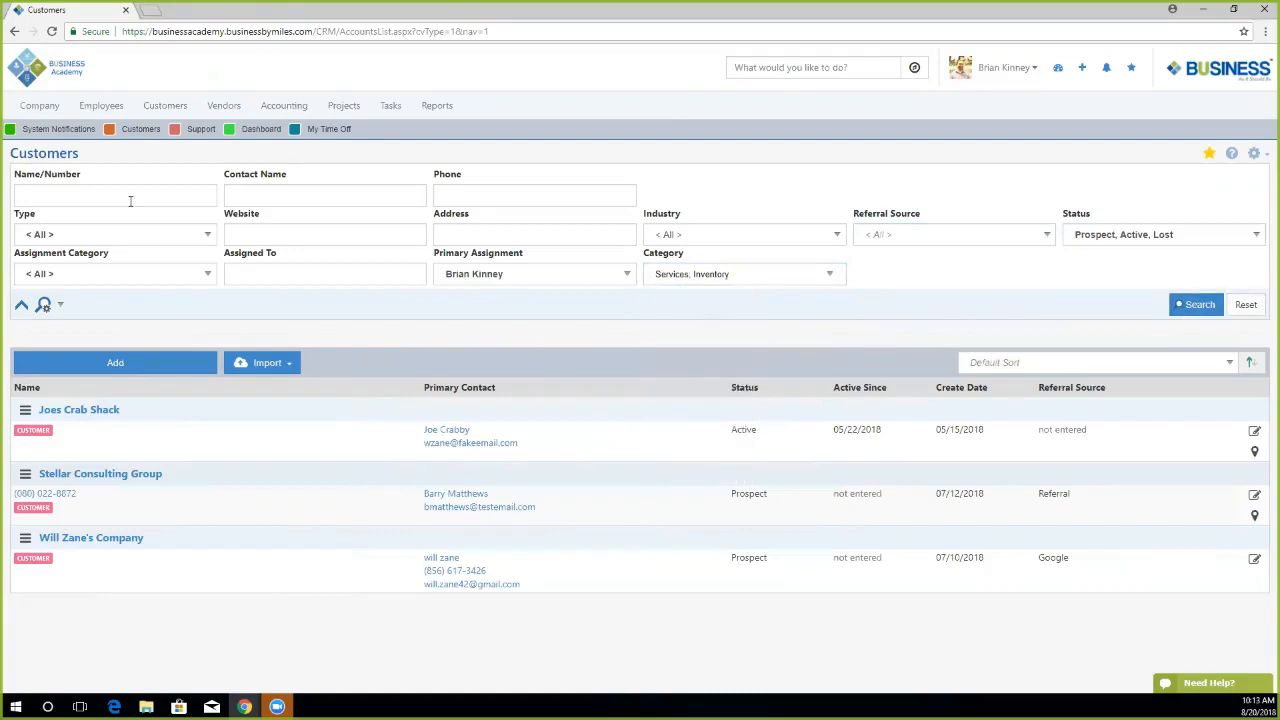
pyautogui.click(110, 234)
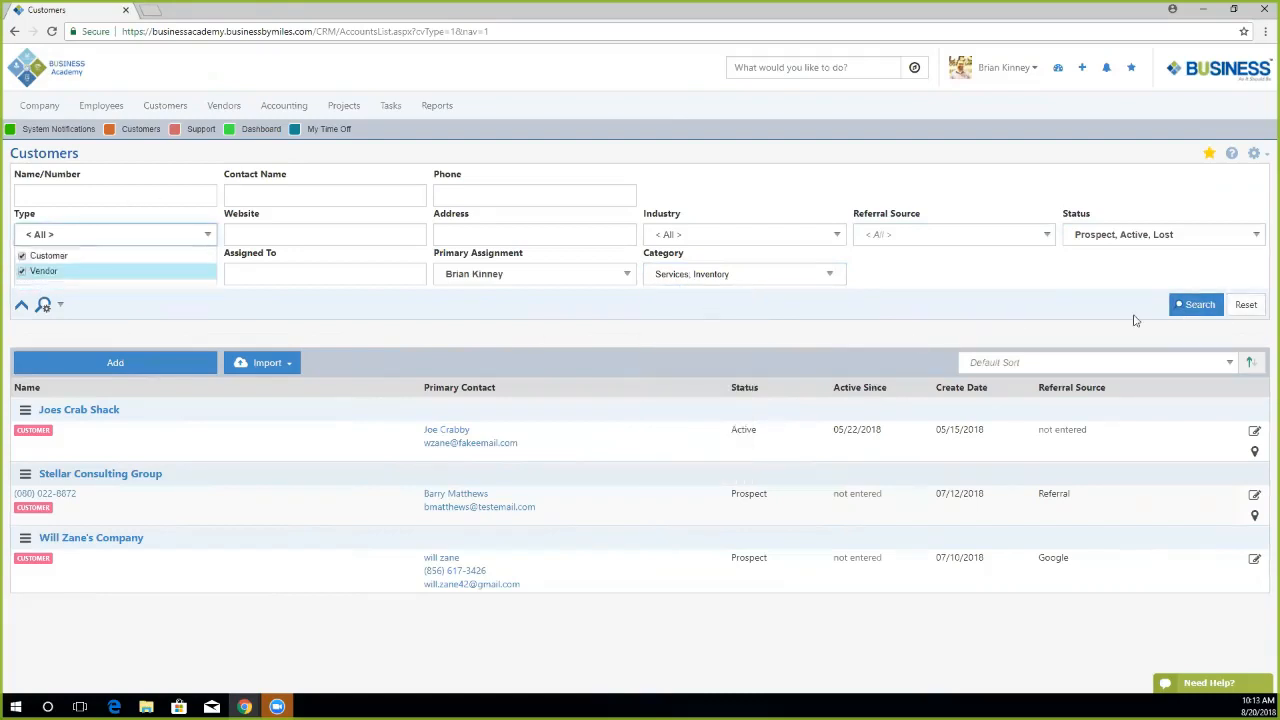
pyautogui.click(1178, 306)
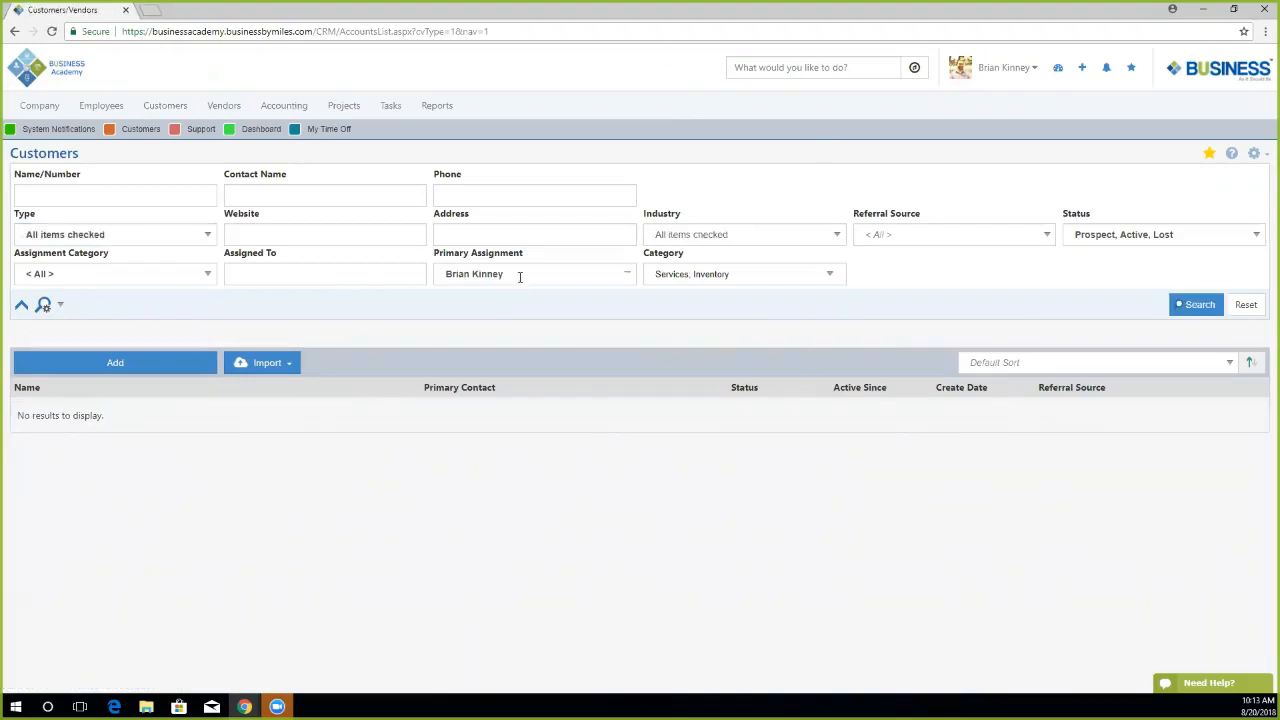
# Clear the Primary Assignment filter, keep Assignment Category at all, and run the customer search again.
pyautogui.moveTo(520, 273); pyautogui.dragTo(457, 273)
pyautogui.press('BackSpace')
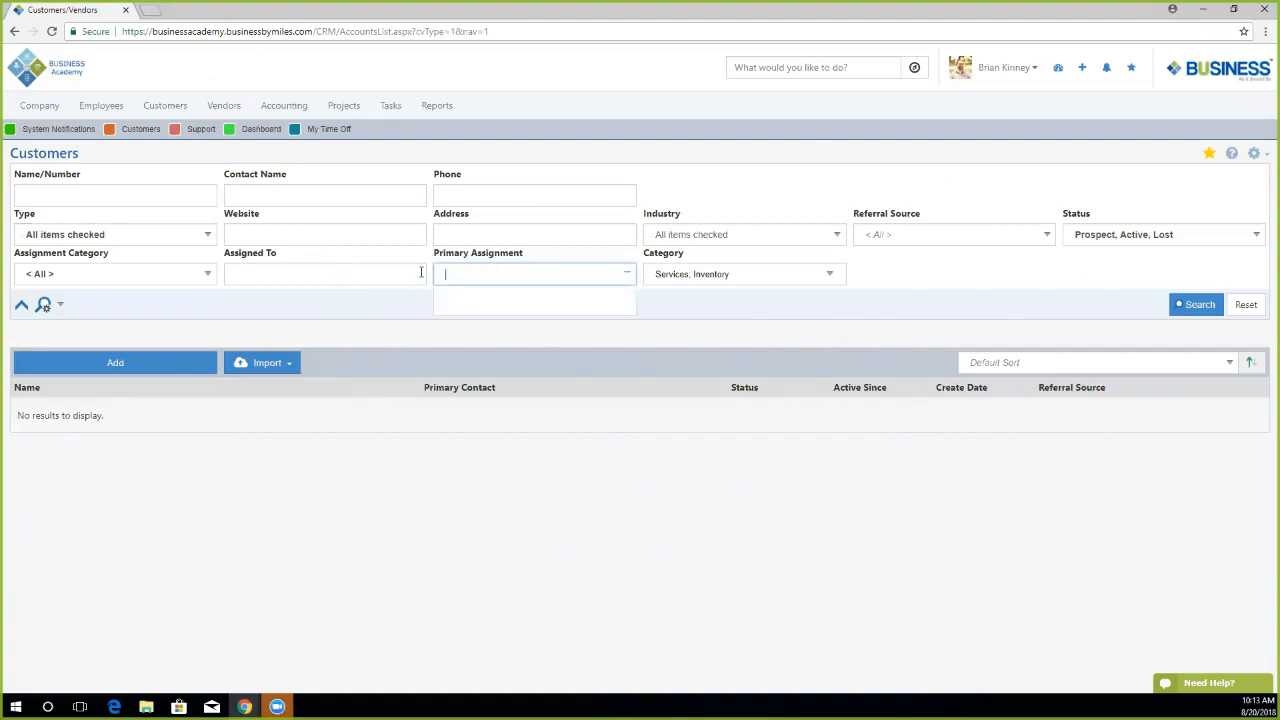
pyautogui.click(768, 316)
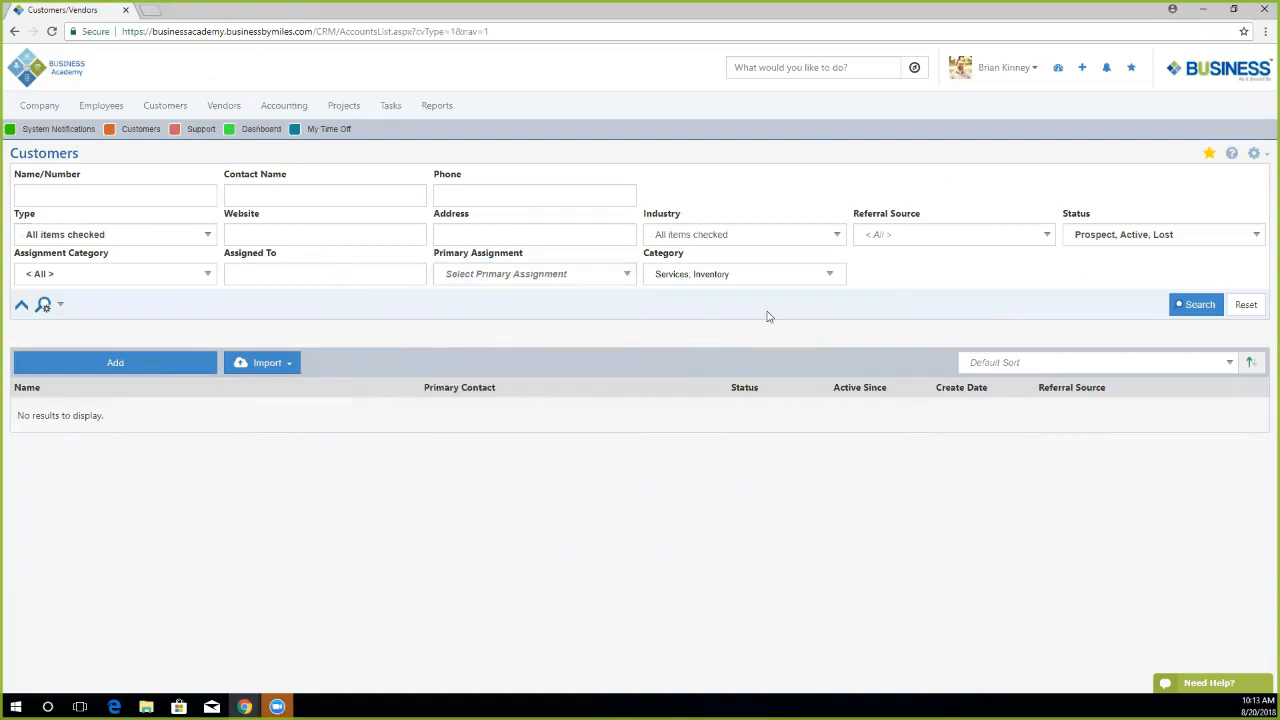
pyautogui.click(506, 273)
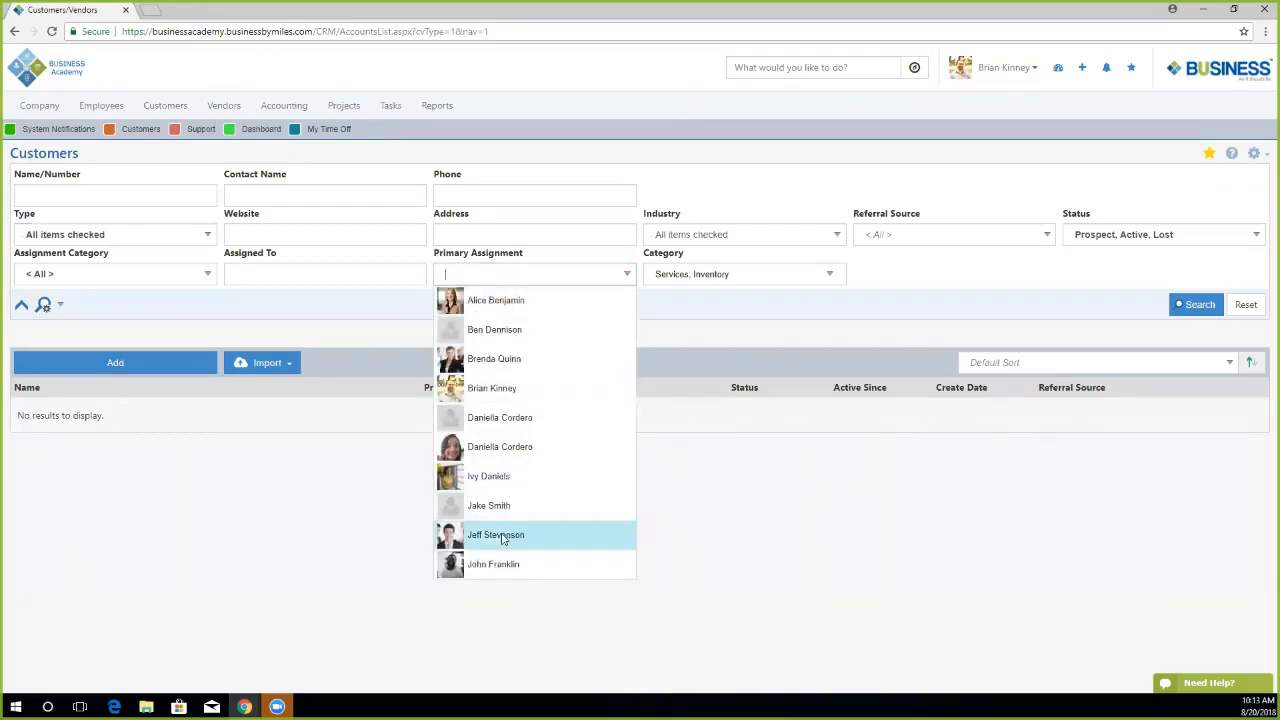
pyautogui.click(700, 310)
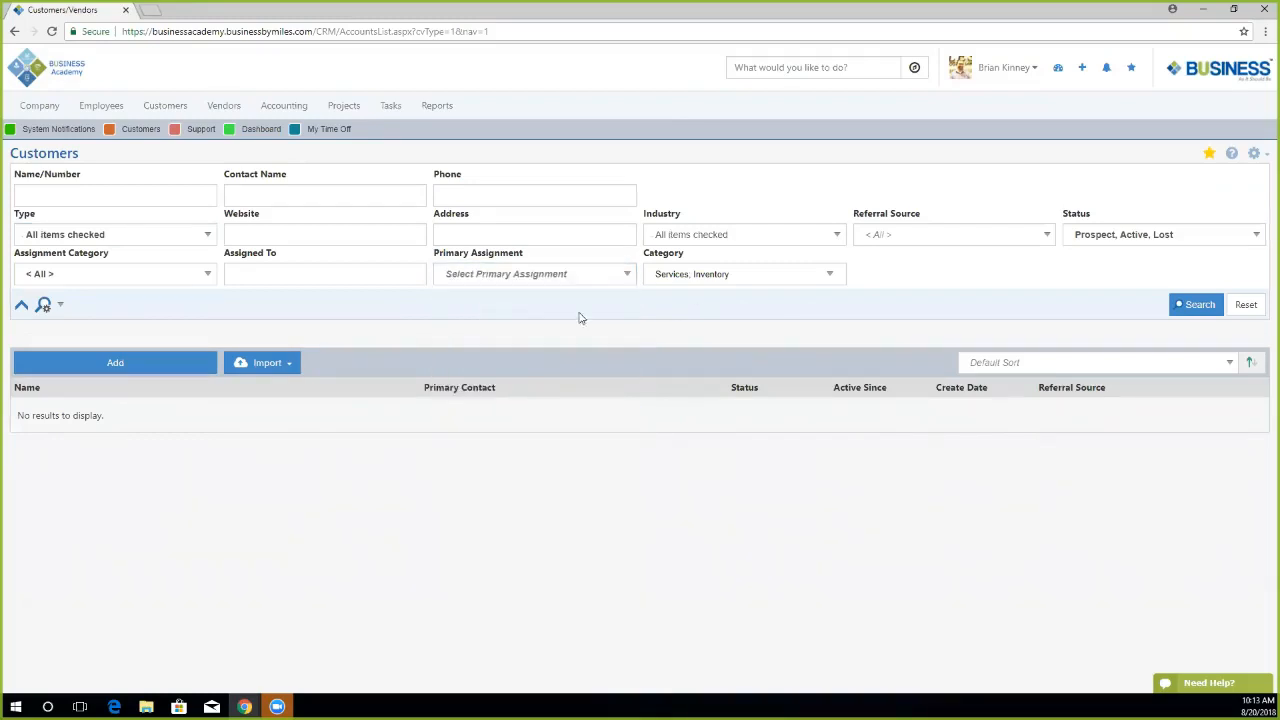
pyautogui.click(158, 276)
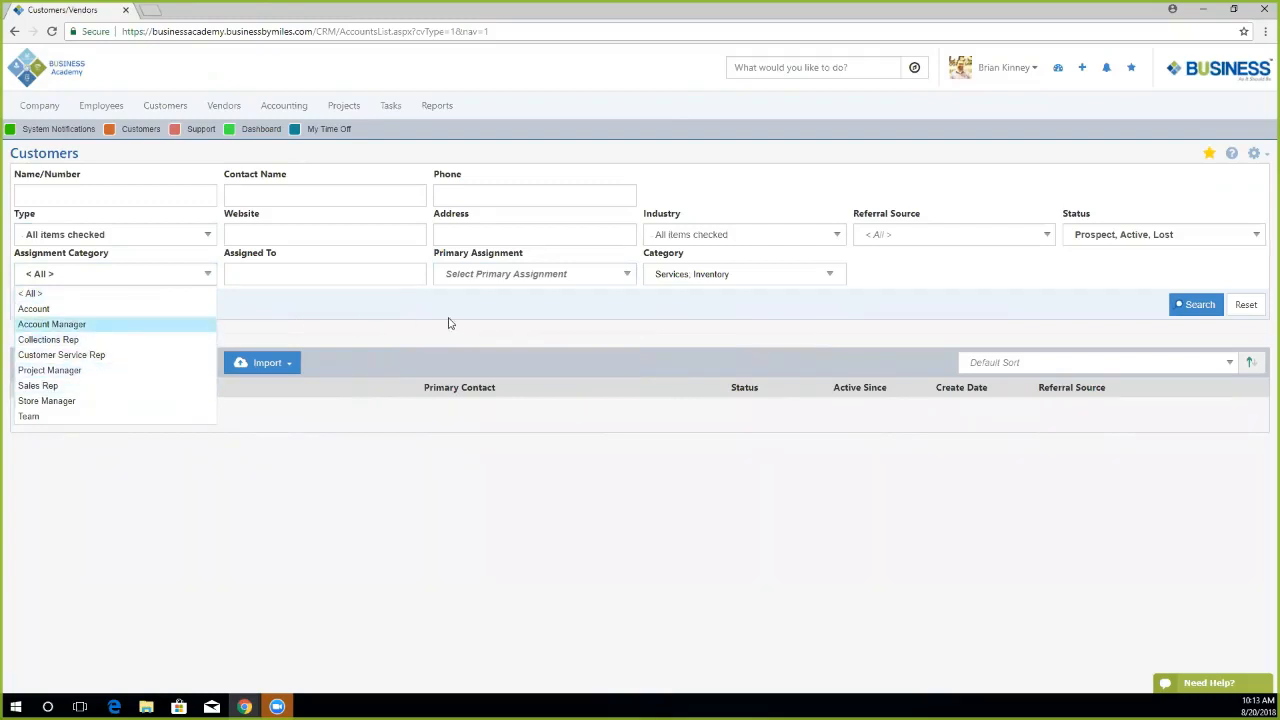
pyautogui.click(489, 321)
pyautogui.click(1190, 306)
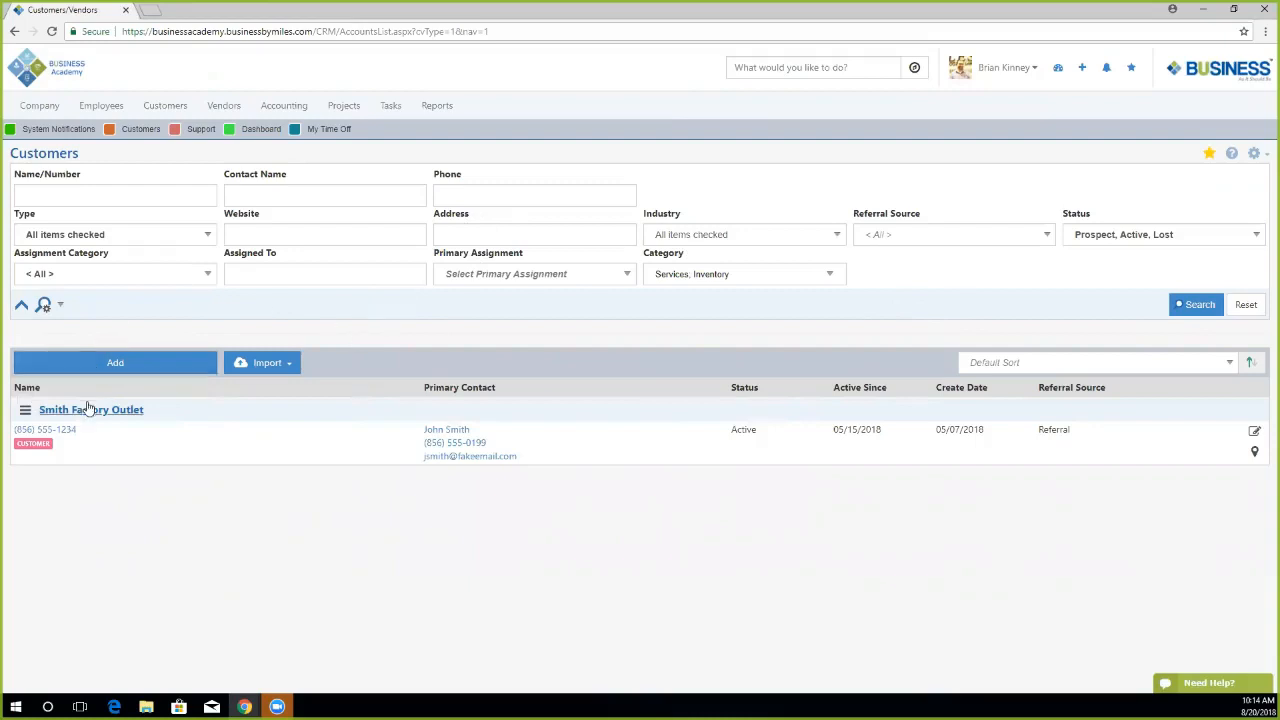
# Open the Smith Factory Outlet customer dashboard and dismiss its alert.
pyautogui.click(128, 412)
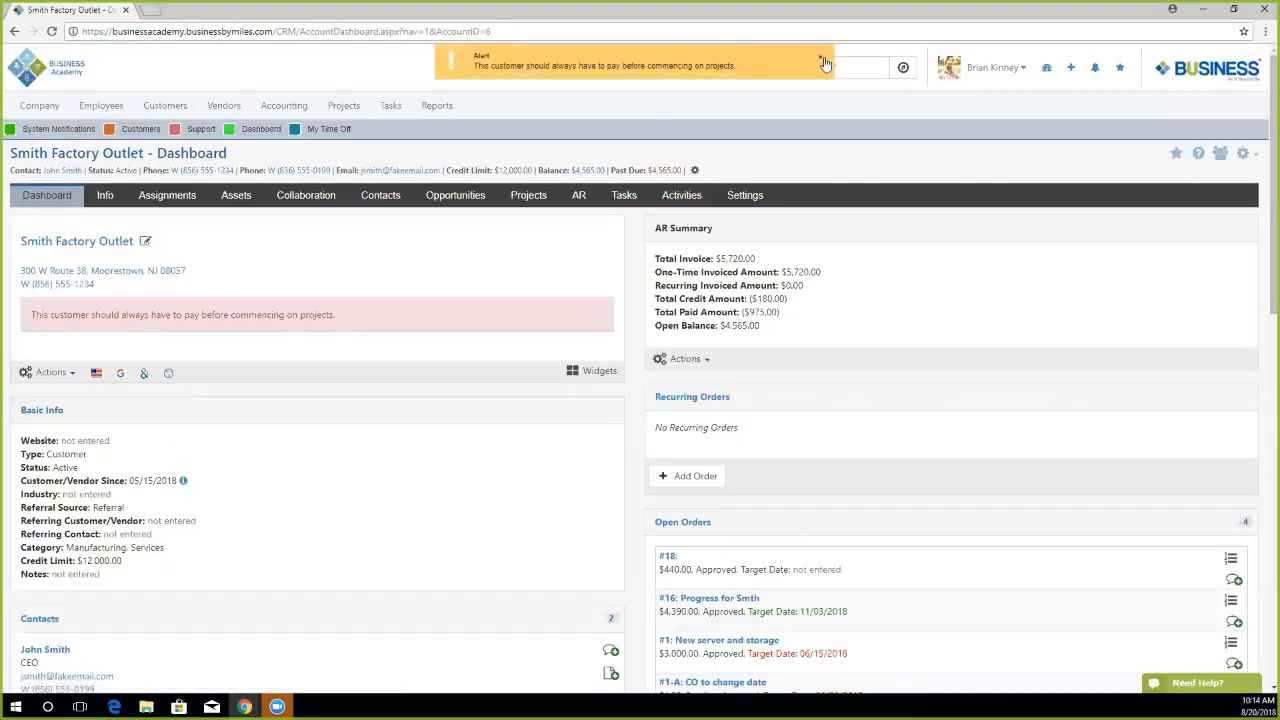
pyautogui.click(818, 62)
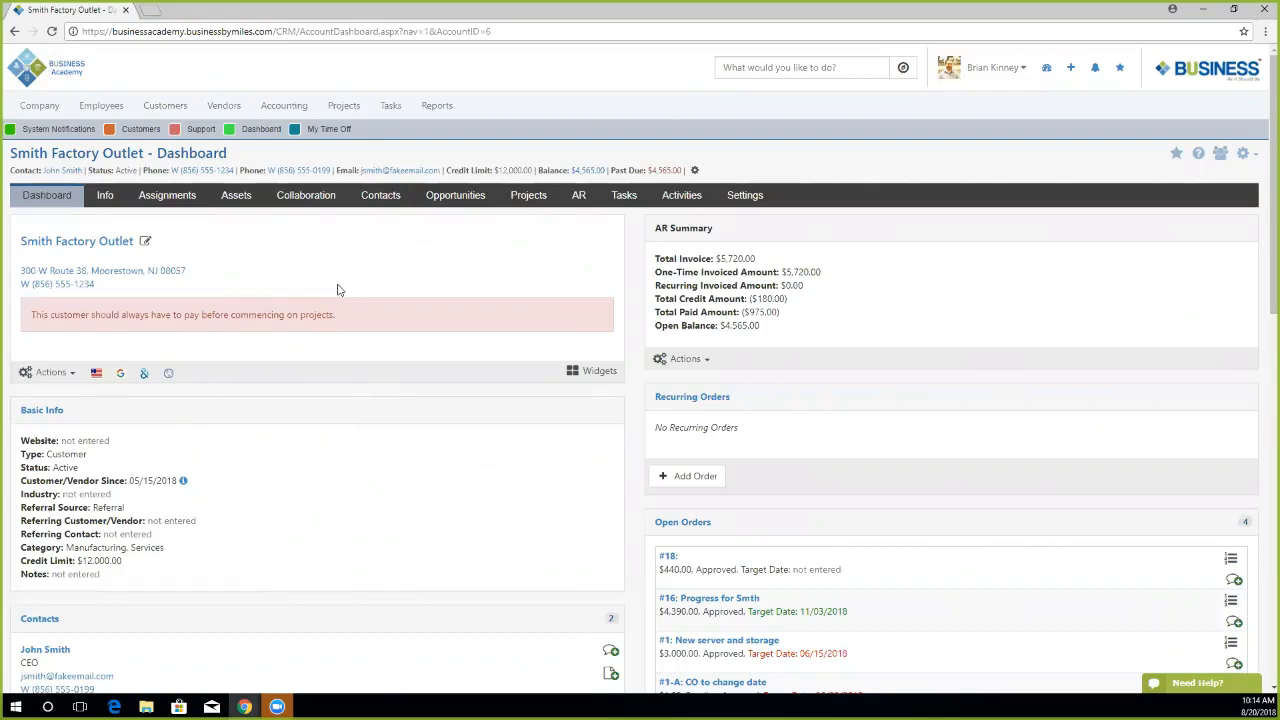
# Open the general Settings page of the Customers/Vendors group within the company settings.
pyautogui.moveTo(38, 107)
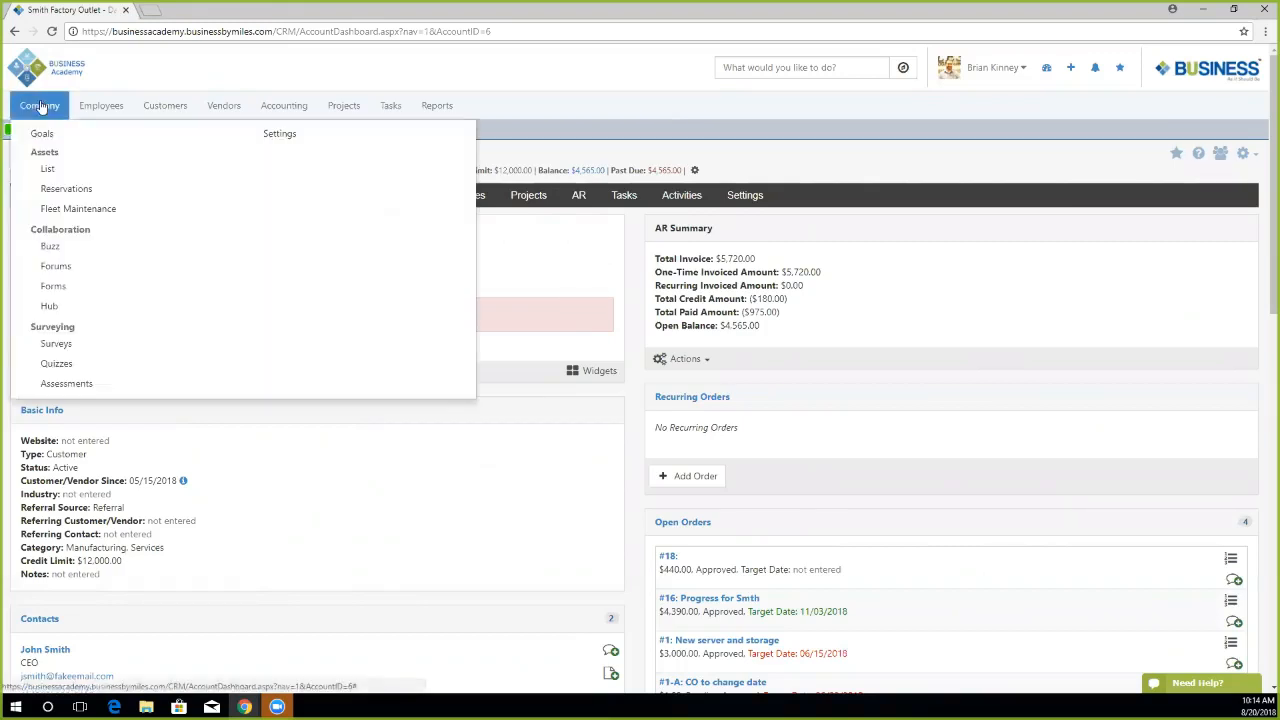
pyautogui.click(281, 140)
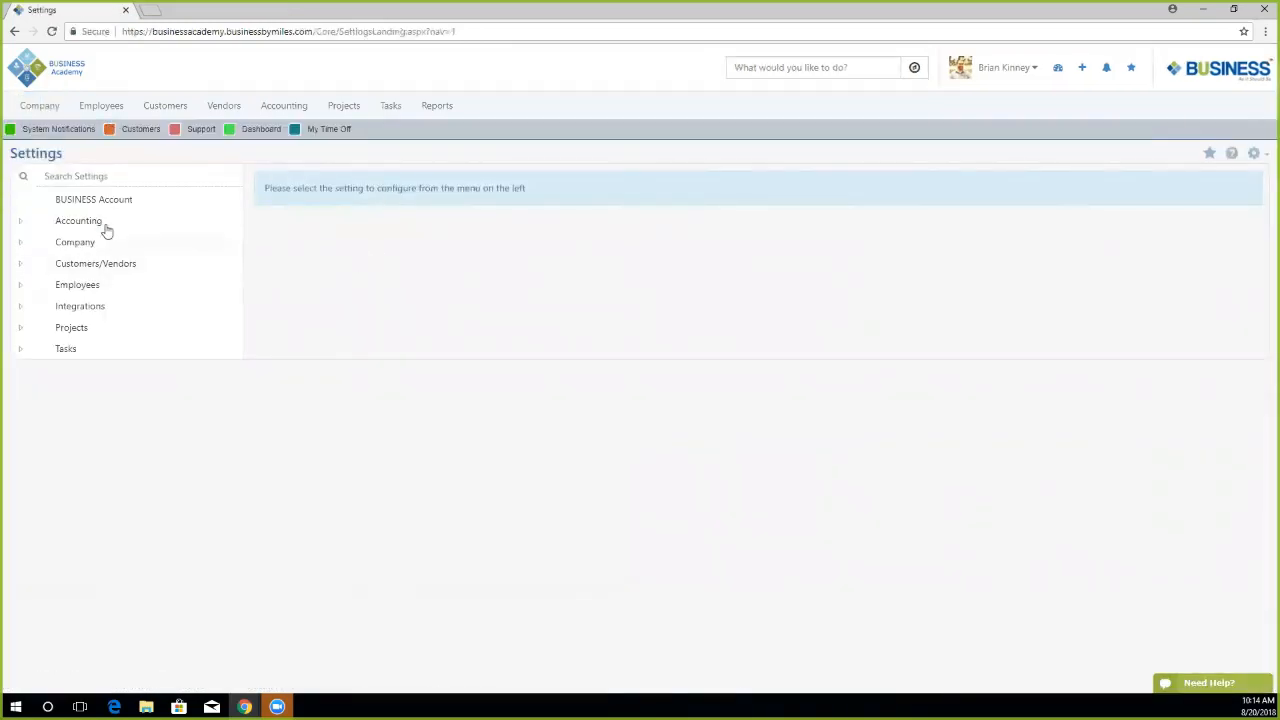
pyautogui.click(22, 224)
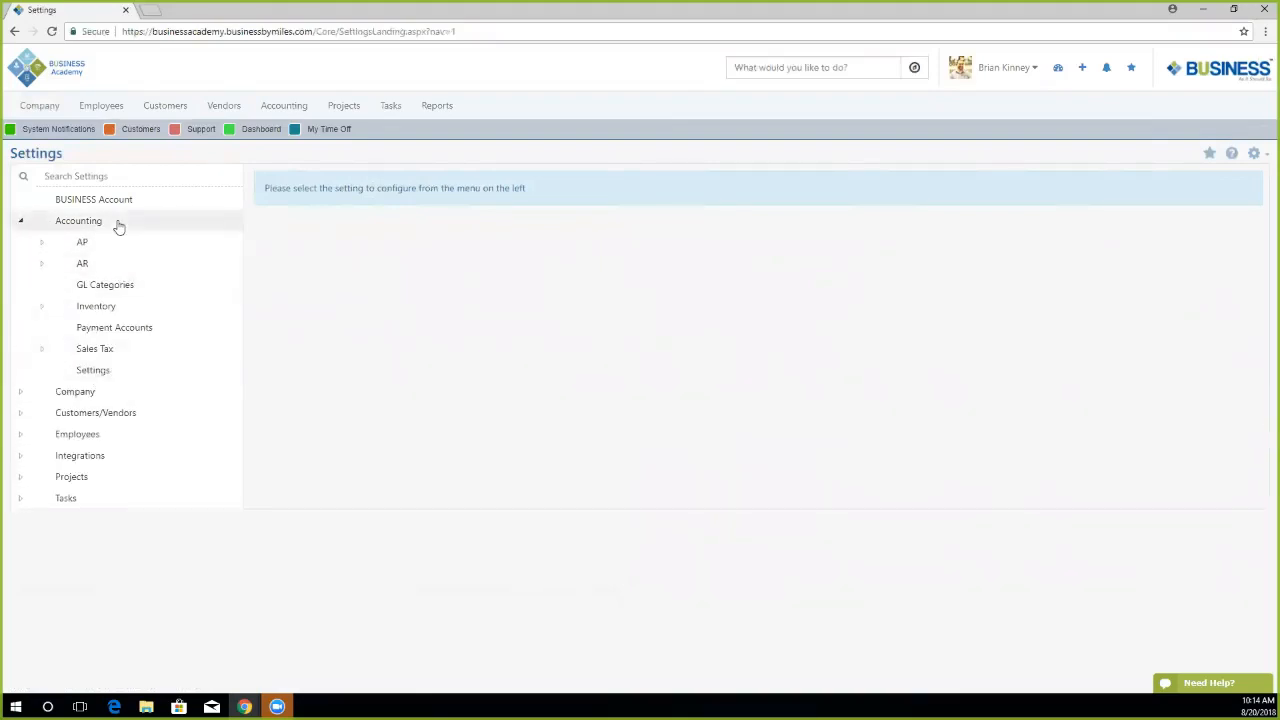
pyautogui.click(20, 224)
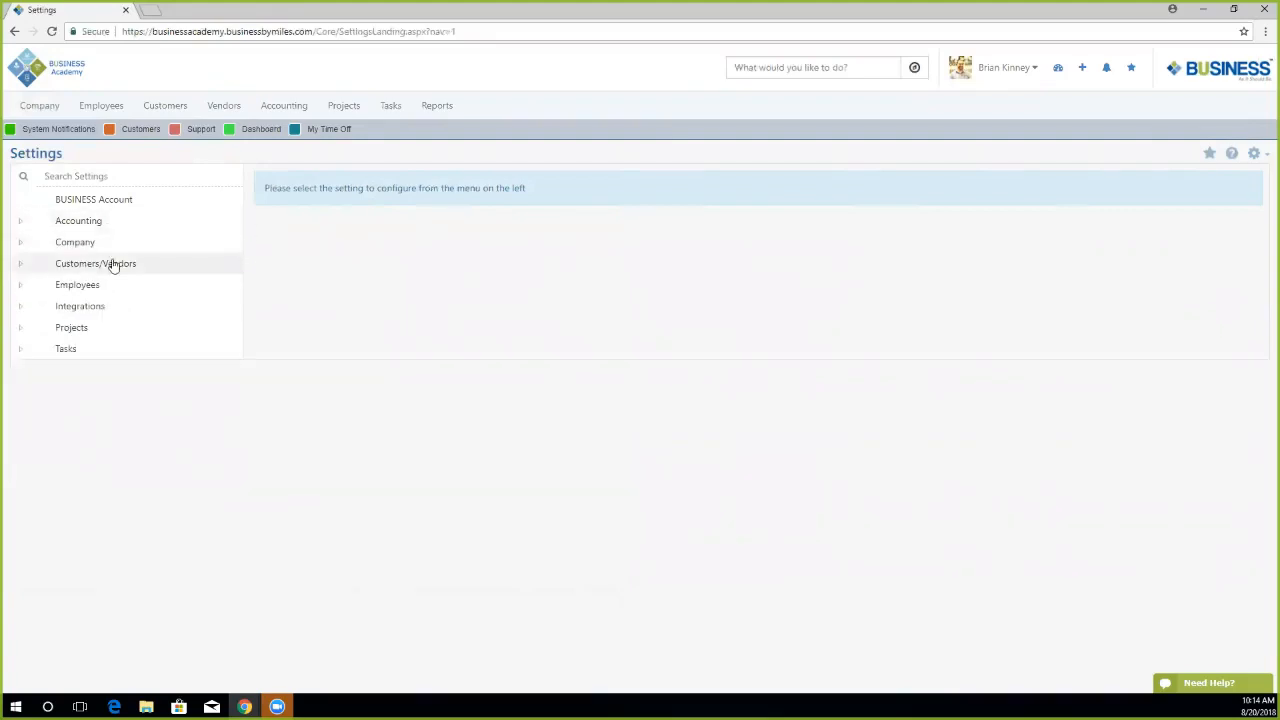
pyautogui.click(22, 265)
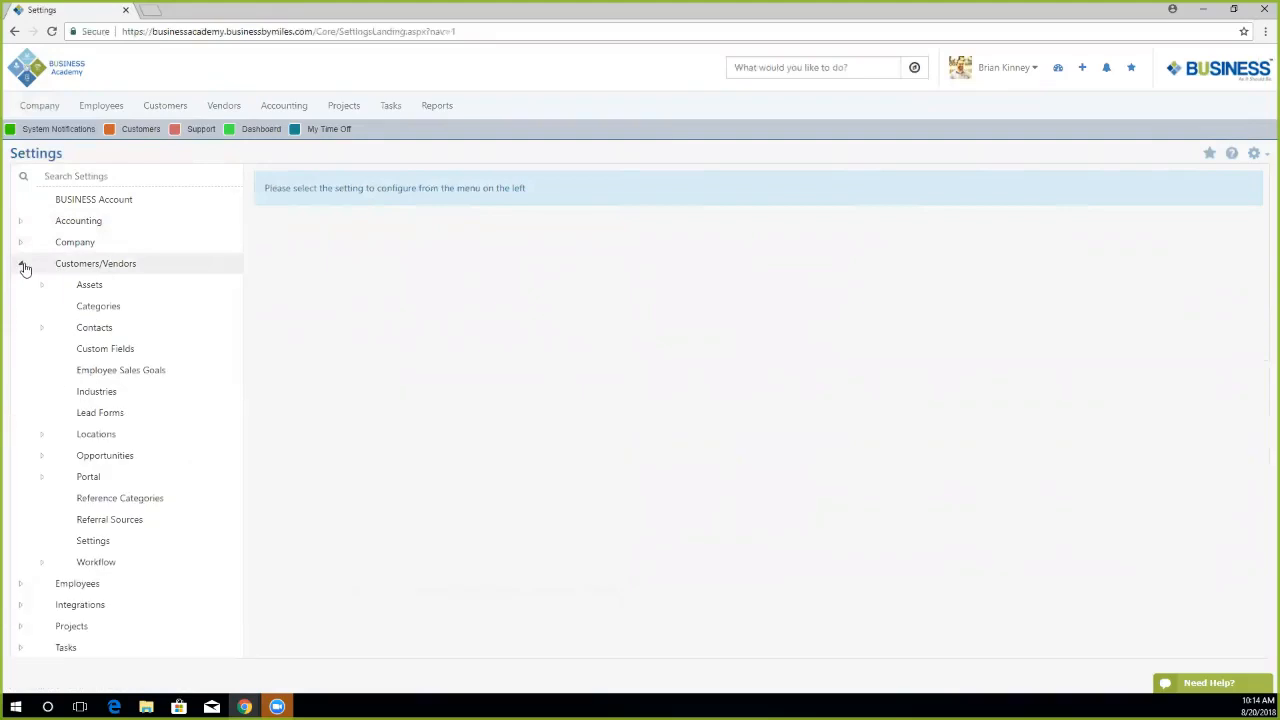
pyautogui.click(42, 479)
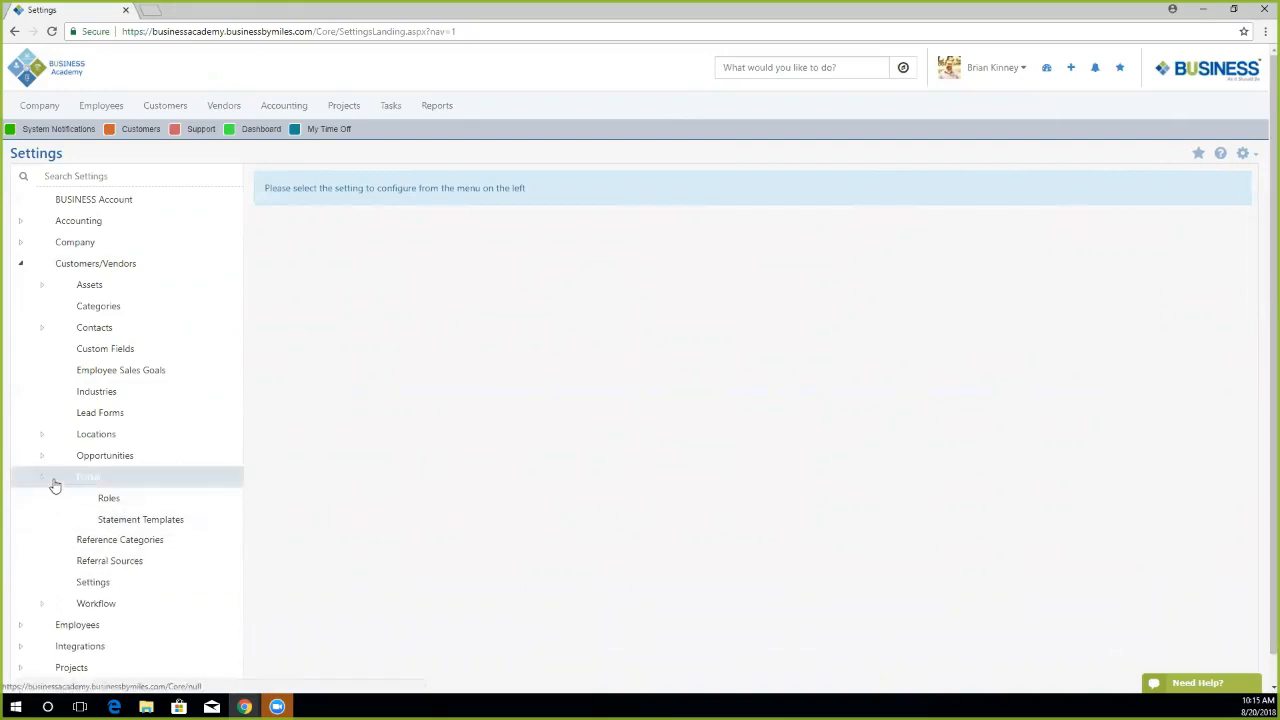
pyautogui.click(42, 479)
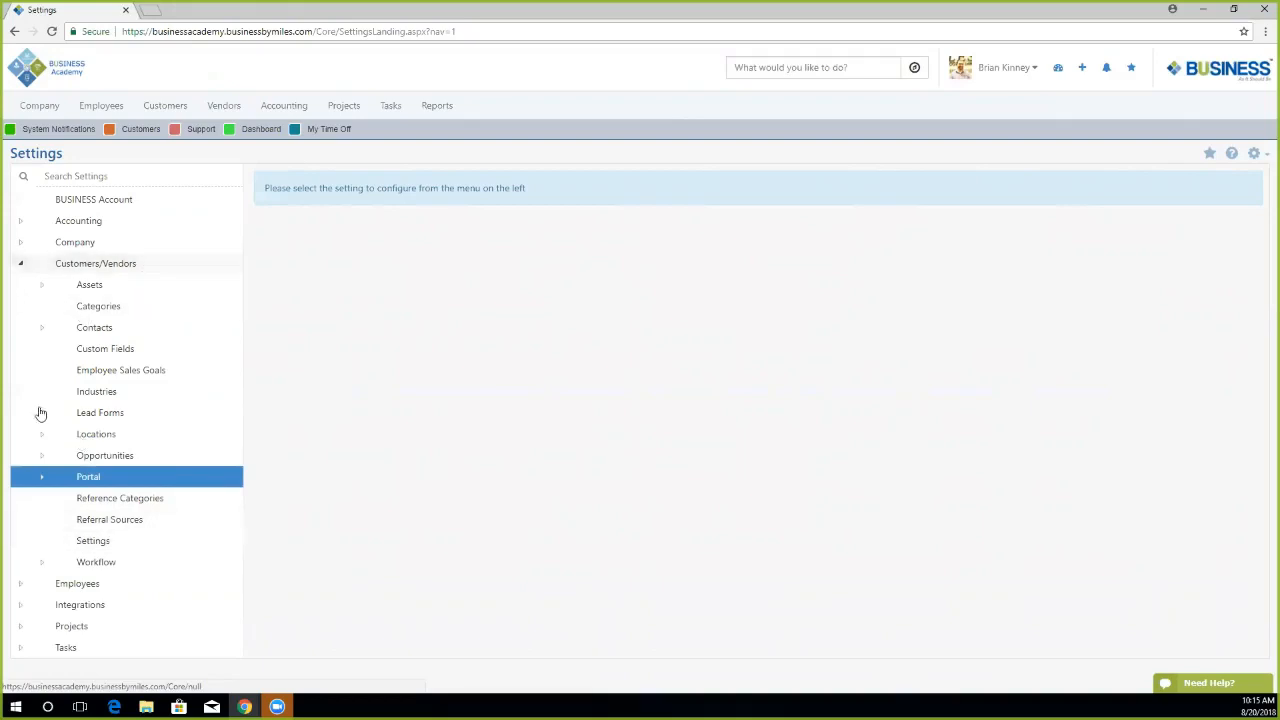
pyautogui.click(91, 550)
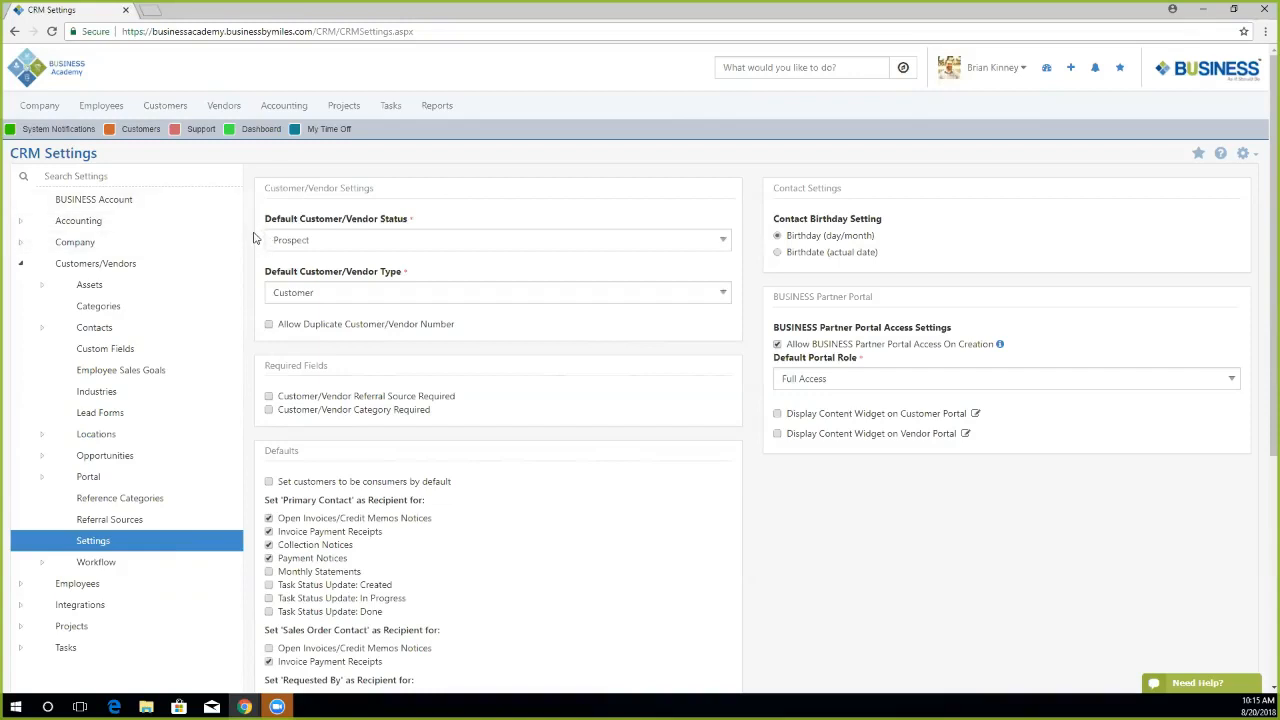
# Set the default customer/vendor status to Active and the default customer/vendor type to Vendor.
pyautogui.click(337, 241)
pyautogui.click(286, 288)
pyautogui.click(421, 241)
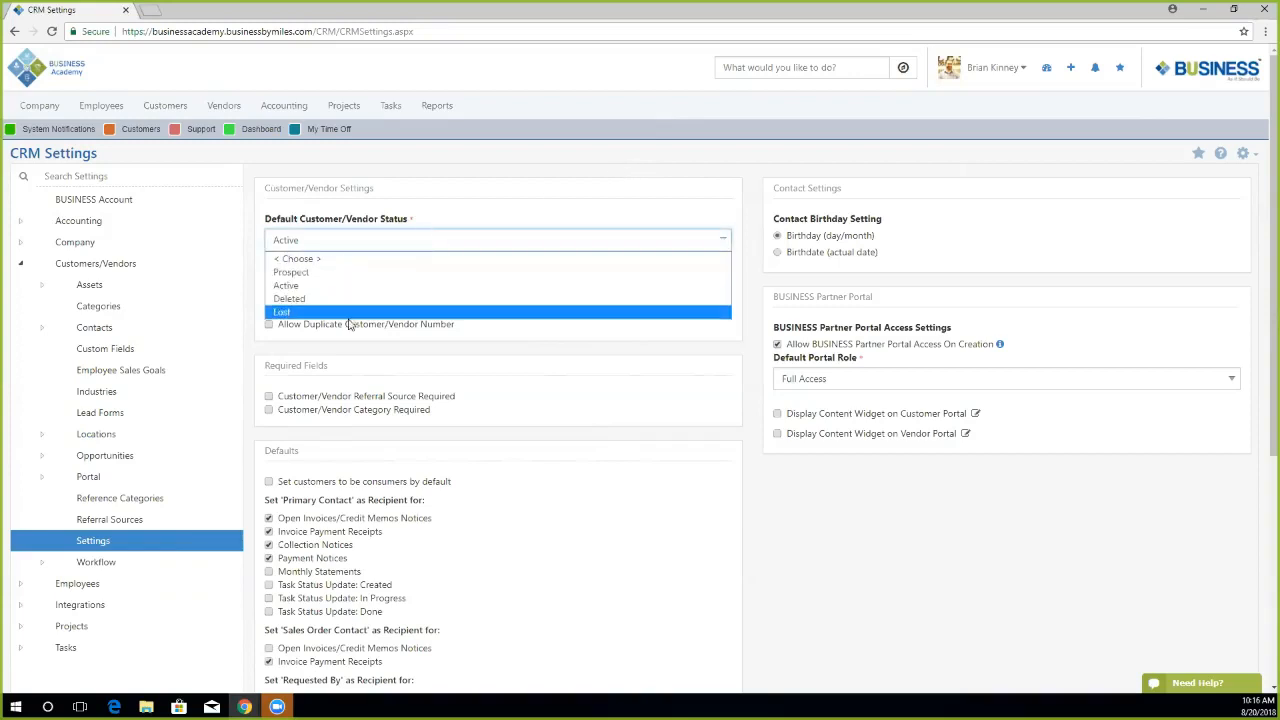
pyautogui.click(422, 187)
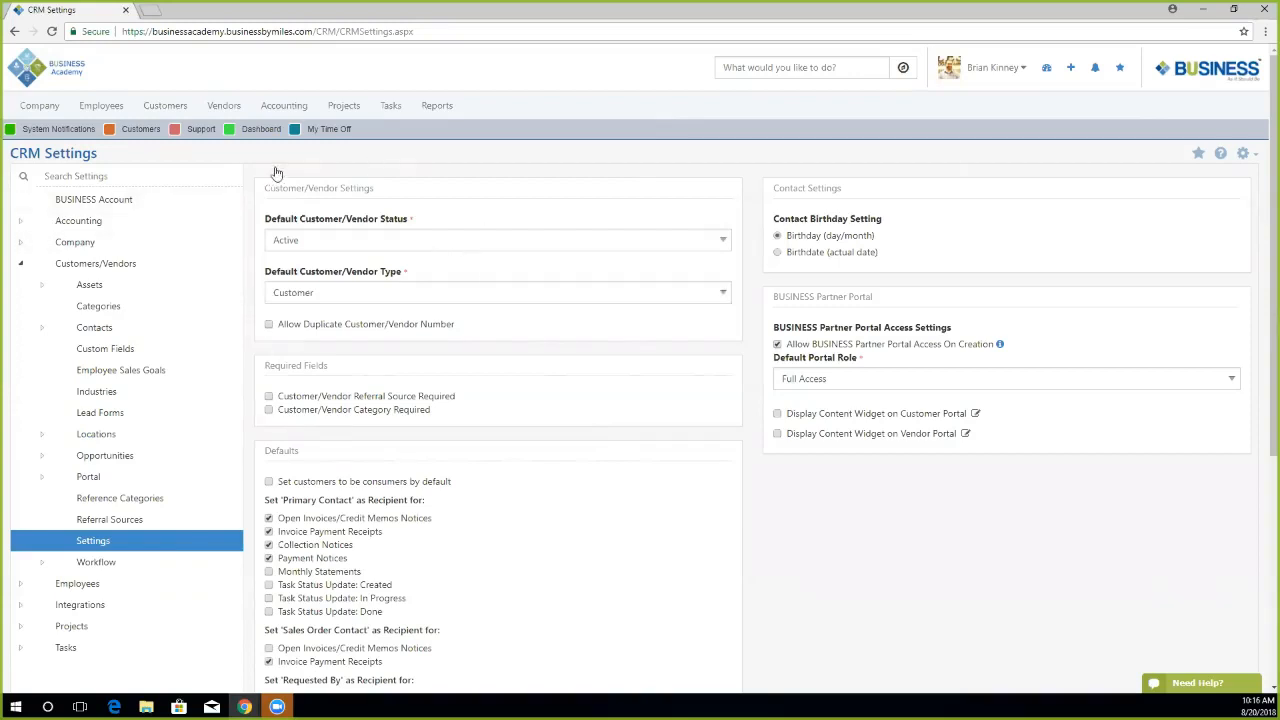
pyautogui.click(362, 295)
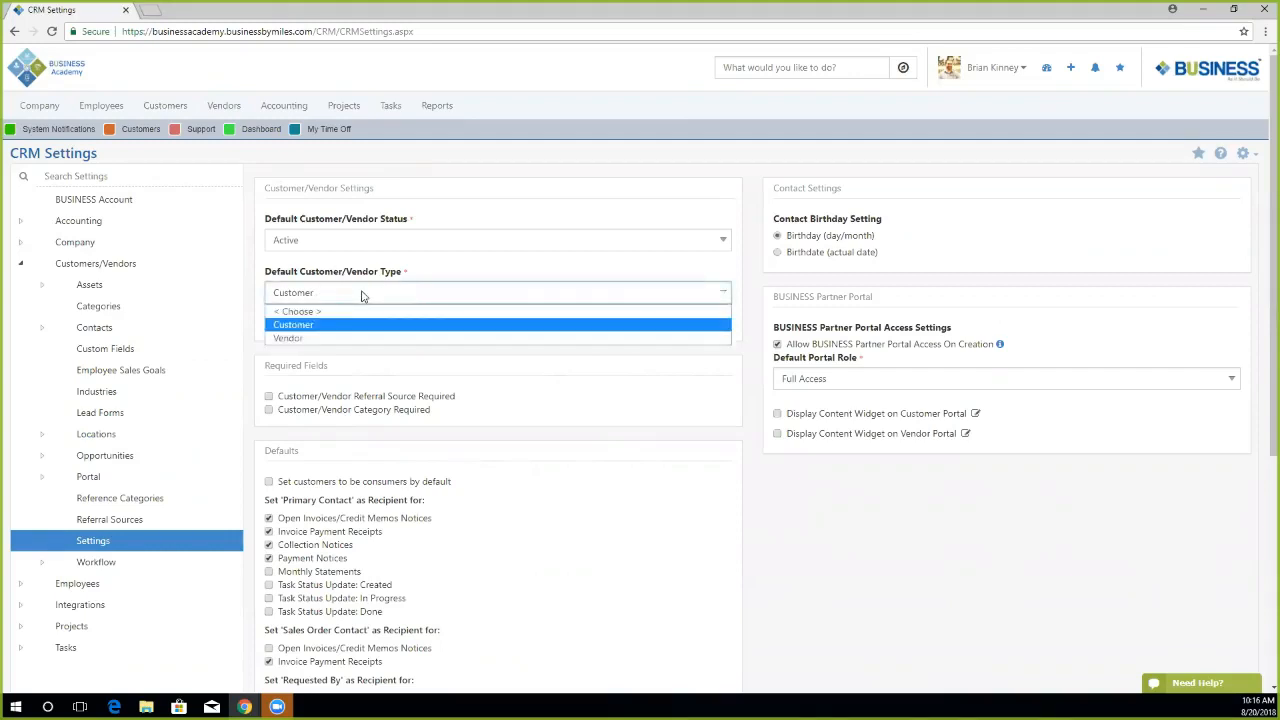
pyautogui.click(307, 341)
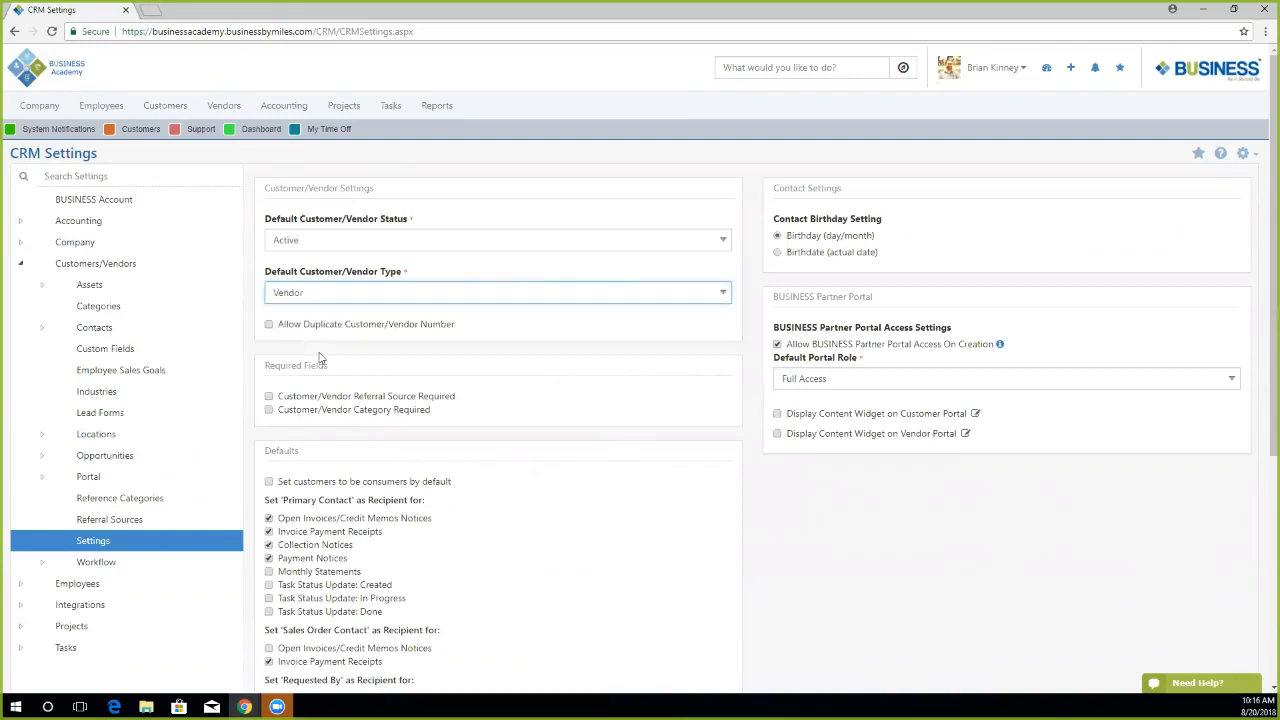
# Set the default customer/vendor type to Customer and keep the default status at Active.
pyautogui.click(313, 295)
pyautogui.click(292, 326)
pyautogui.click(329, 297)
pyautogui.click(343, 247)
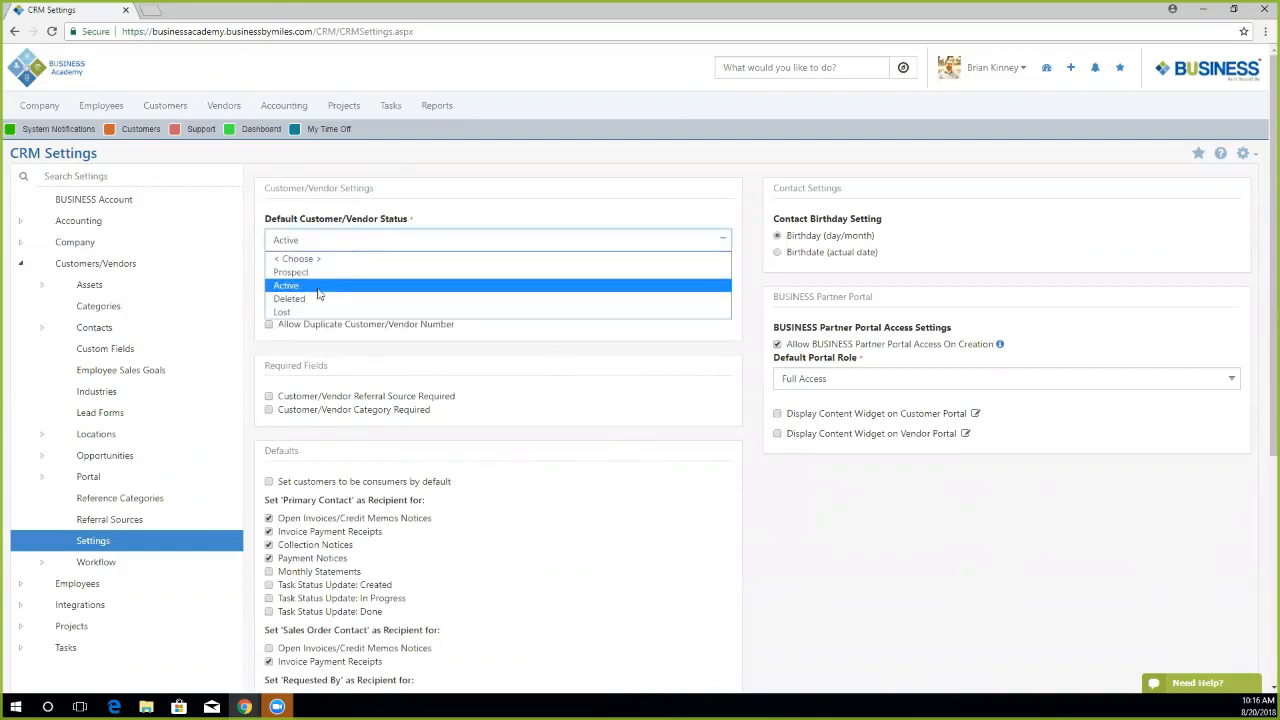
pyautogui.click(548, 351)
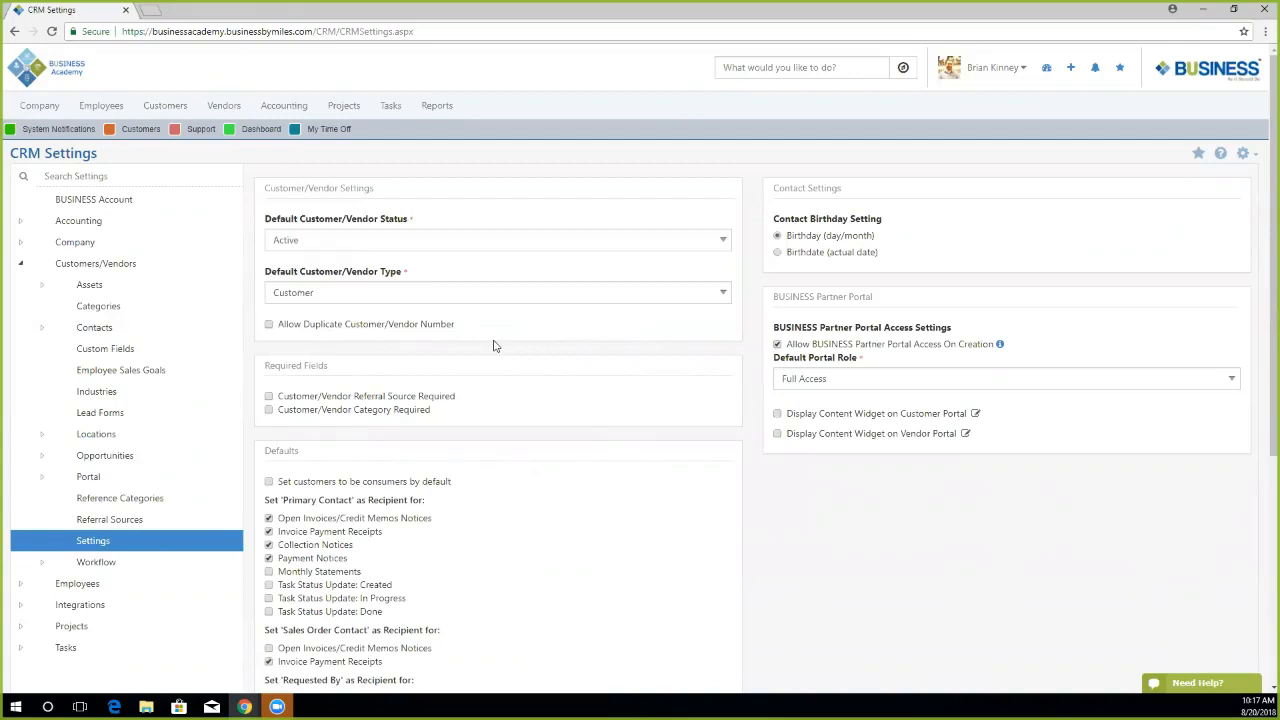
# Try the option to allow duplicate customer/vendor numbers and leave it switched off.
pyautogui.click(268, 326)
pyautogui.click(268, 325)
pyautogui.click(268, 325)
pyautogui.click(268, 326)
# Make the customer/vendor referral source and category required, and set customers to be consumers by default.
pyautogui.click(269, 397)
pyautogui.click(269, 411)
pyautogui.scroll(-2, 526, 437)
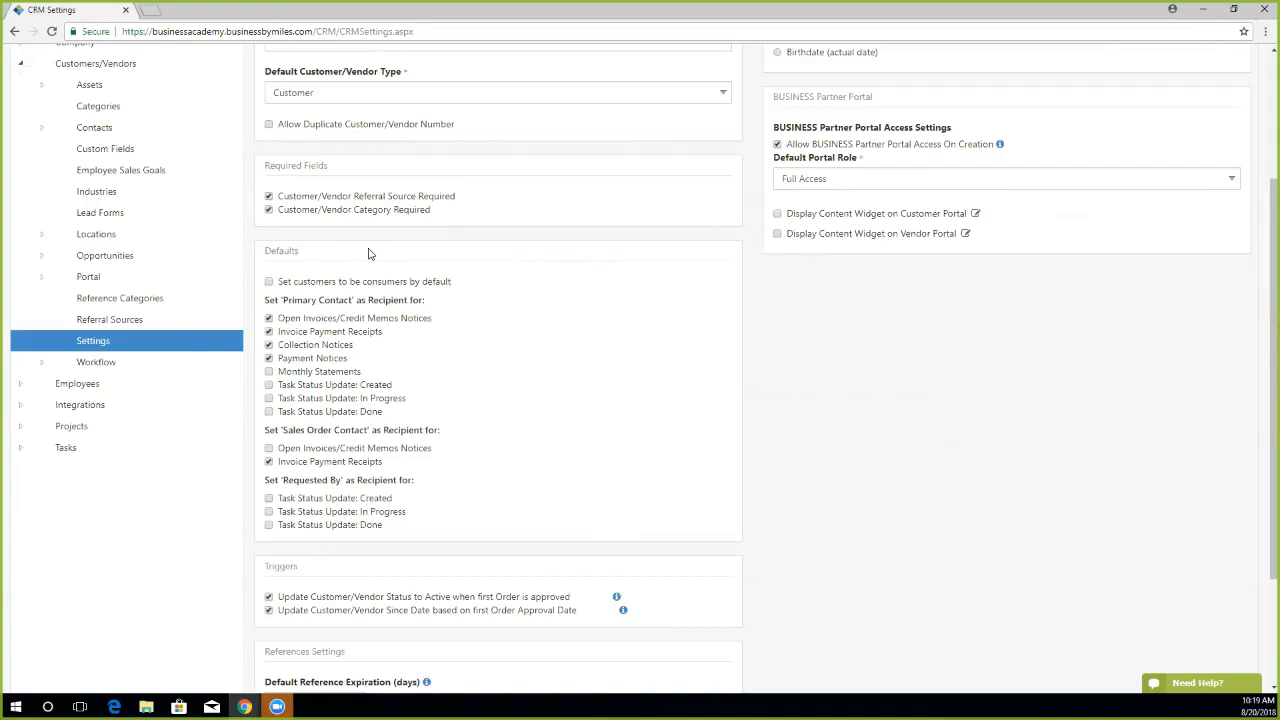
pyautogui.click(269, 283)
pyautogui.click(269, 283)
pyautogui.click(269, 282)
# Set the Primary Contact as default recipient for only Collection Notices and Monthly Statements.
pyautogui.click(268, 371)
pyautogui.click(268, 385)
pyautogui.click(268, 398)
pyautogui.click(268, 412)
pyautogui.click(268, 318)
pyautogui.click(268, 331)
pyautogui.click(268, 345)
pyautogui.click(268, 358)
pyautogui.click(268, 371)
pyautogui.click(268, 385)
pyautogui.click(268, 399)
pyautogui.click(271, 346)
pyautogui.click(269, 372)
pyautogui.click(269, 399)
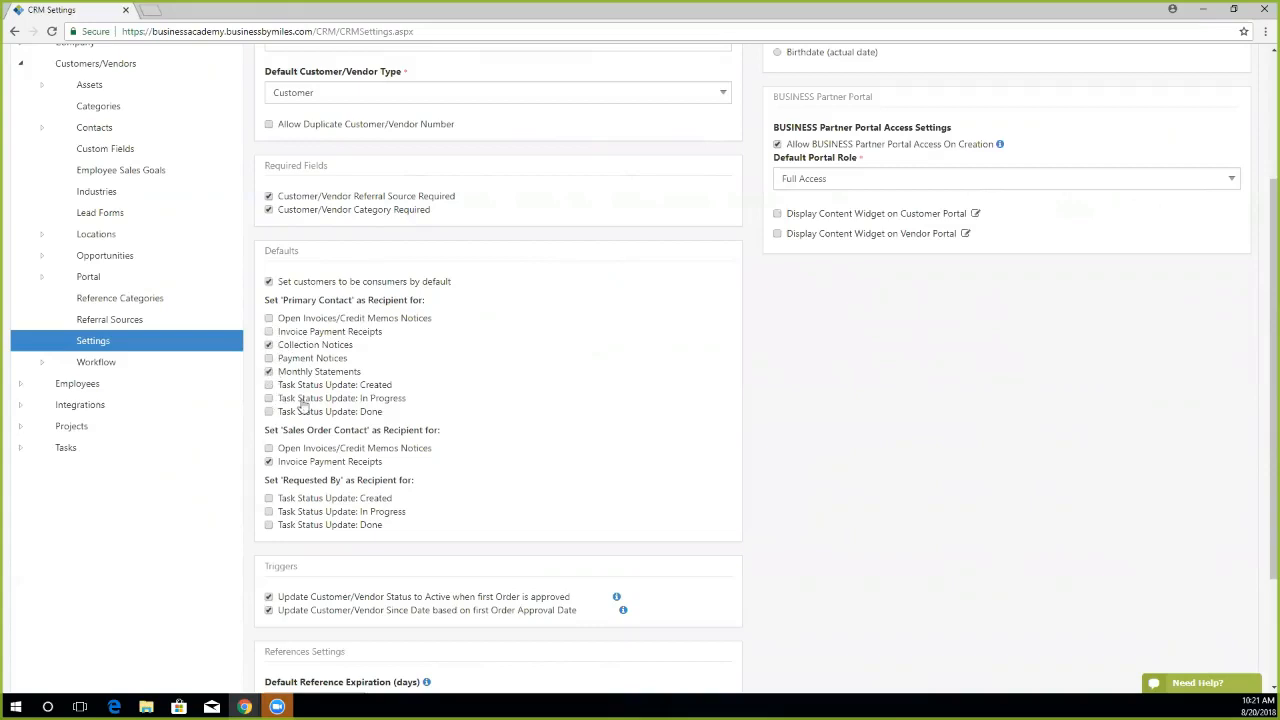
pyautogui.click(268, 399)
# Set the Sales Order Contact as default recipient for Open Invoices/Credit Memos Notices and Invoice Payment Receipts.
pyautogui.click(269, 449)
pyautogui.click(269, 448)
pyautogui.click(269, 462)
pyautogui.click(269, 449)
pyautogui.click(269, 462)
# Set the Requested By contact as default recipient for the Created, In Progress and Done task status updates.
pyautogui.click(268, 498)
pyautogui.click(268, 511)
pyautogui.click(268, 525)
# Set the default customer/vendor status to Prospect.
pyautogui.scroll(-1, 518, 490)
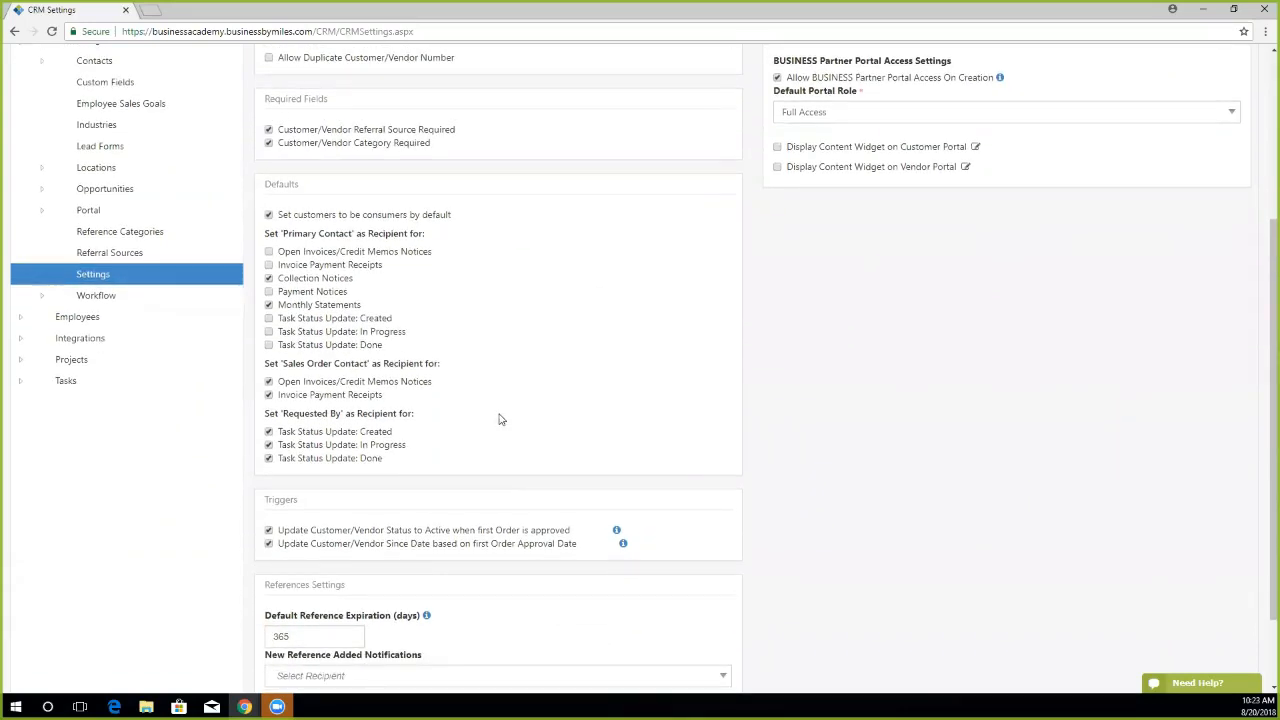
pyautogui.scroll(-2, 501, 418)
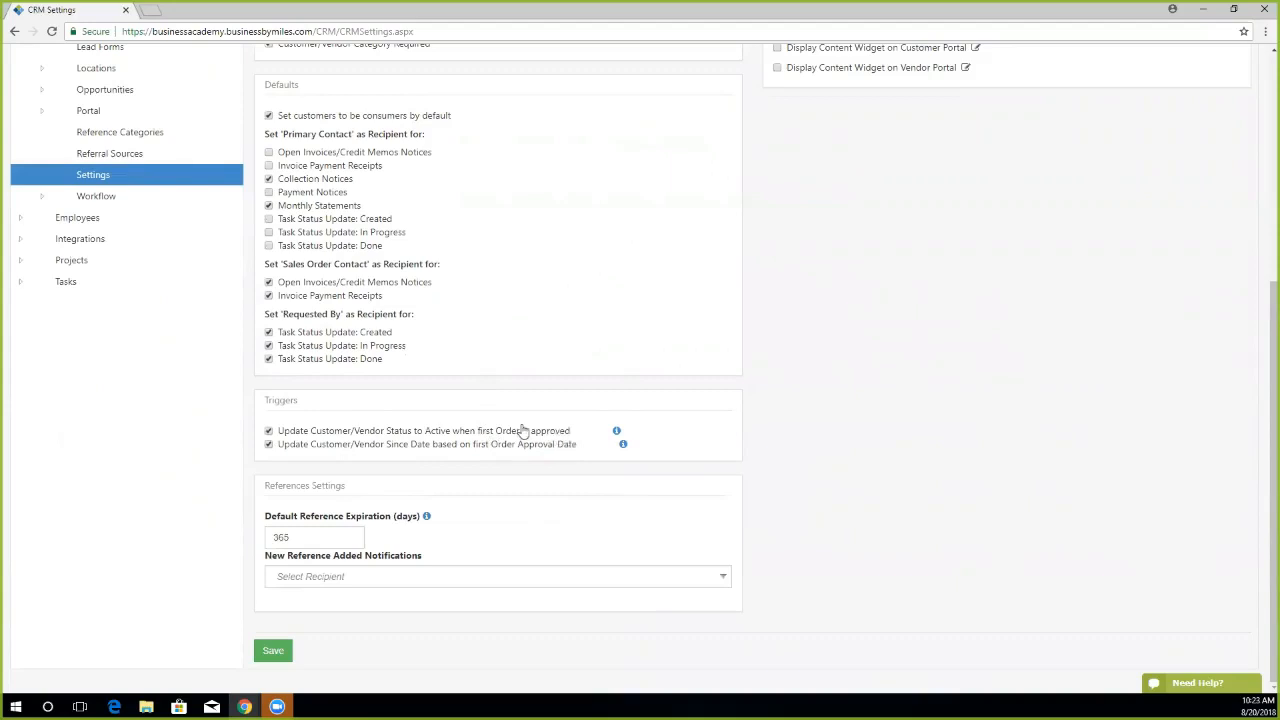
pyautogui.scroll(1, 505, 380)
pyautogui.scroll(2, 404, 168)
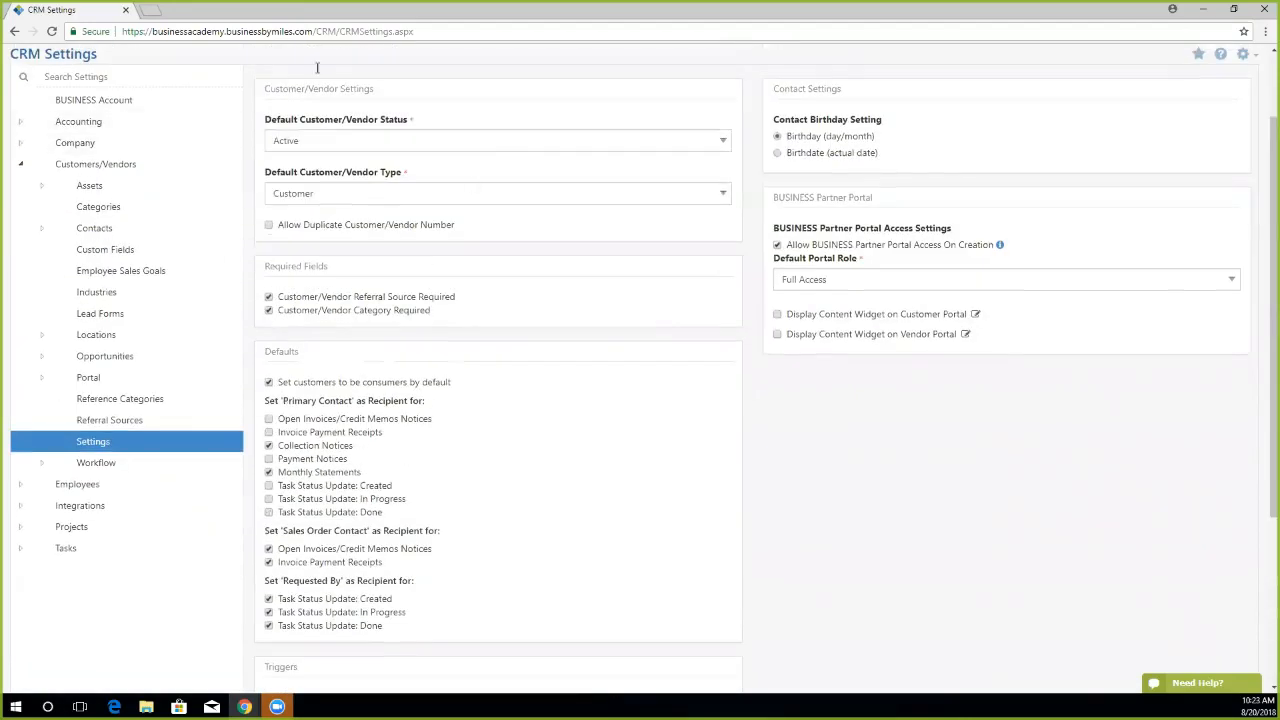
pyautogui.click(348, 150)
pyautogui.click(331, 174)
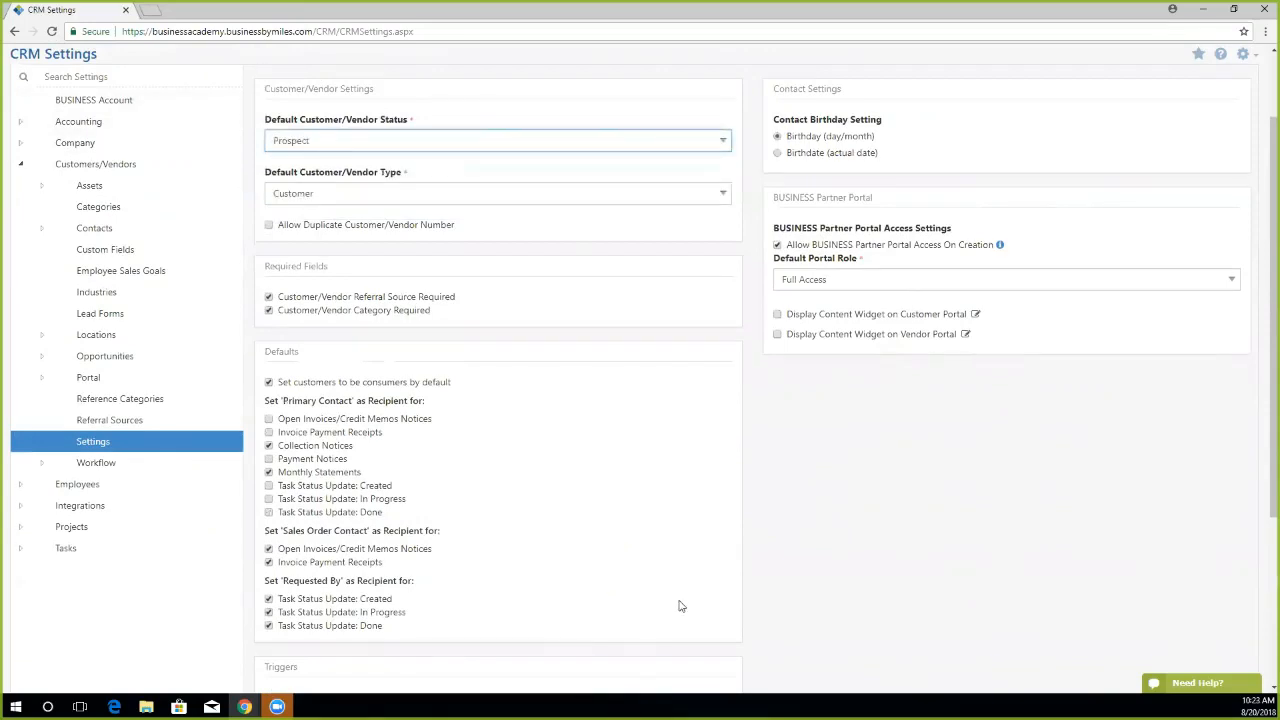
# Disable the trigger that updates the customer/vendor status to Active when the first order is approved.
pyautogui.scroll(-1, 563, 569)
pyautogui.scroll(-3, 563, 569)
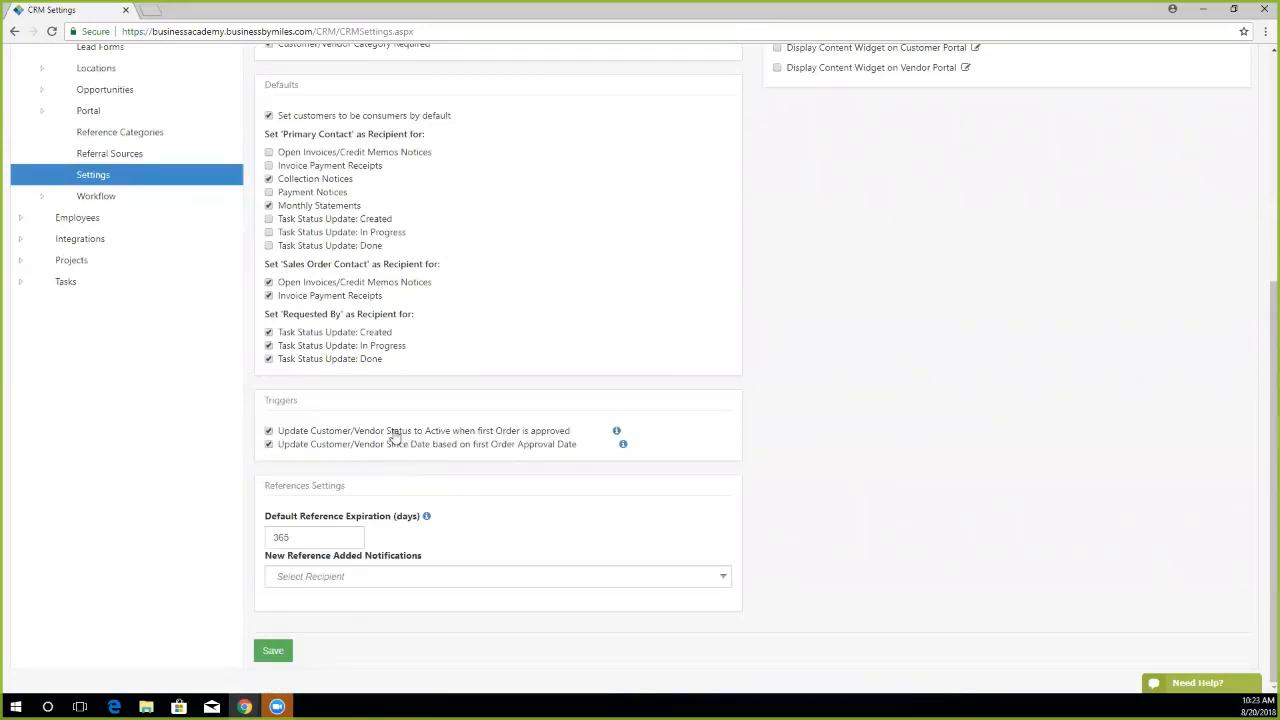
pyautogui.click(269, 432)
# Set the default customer/vendor status to Active and keep the first-order-approval status trigger disabled.
pyautogui.scroll(3, 357, 177)
pyautogui.click(335, 78)
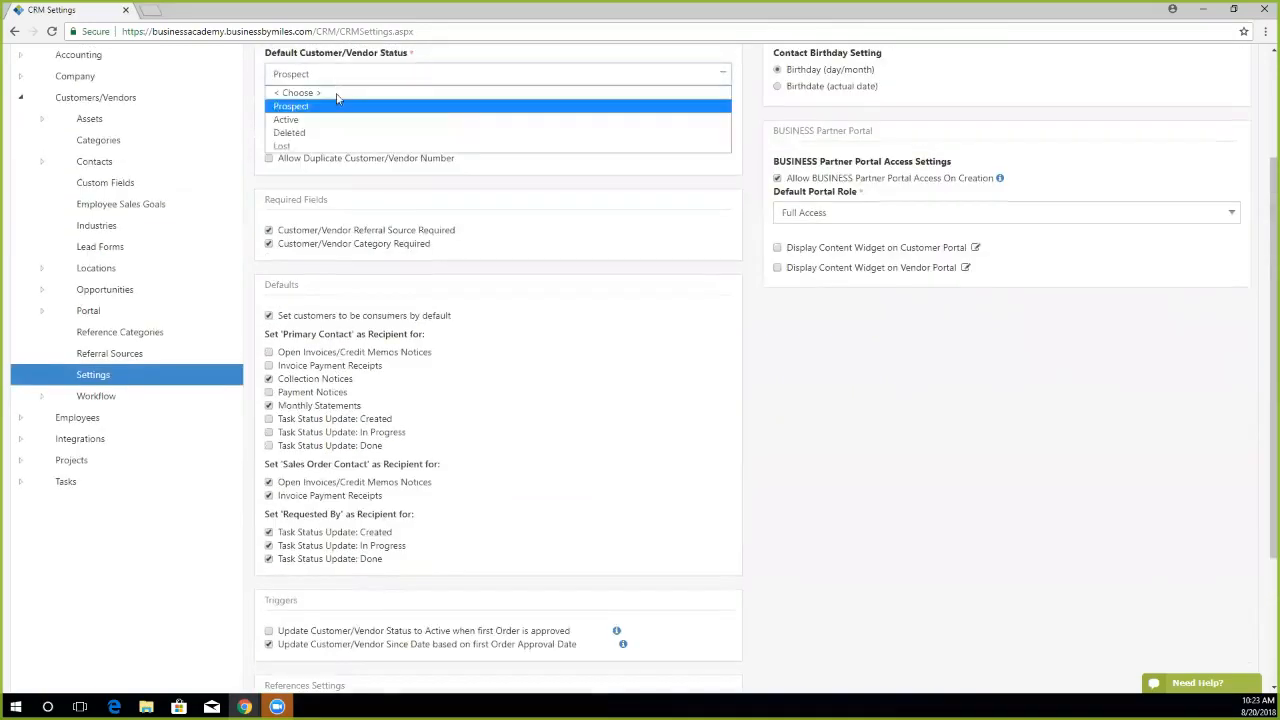
pyautogui.click(316, 121)
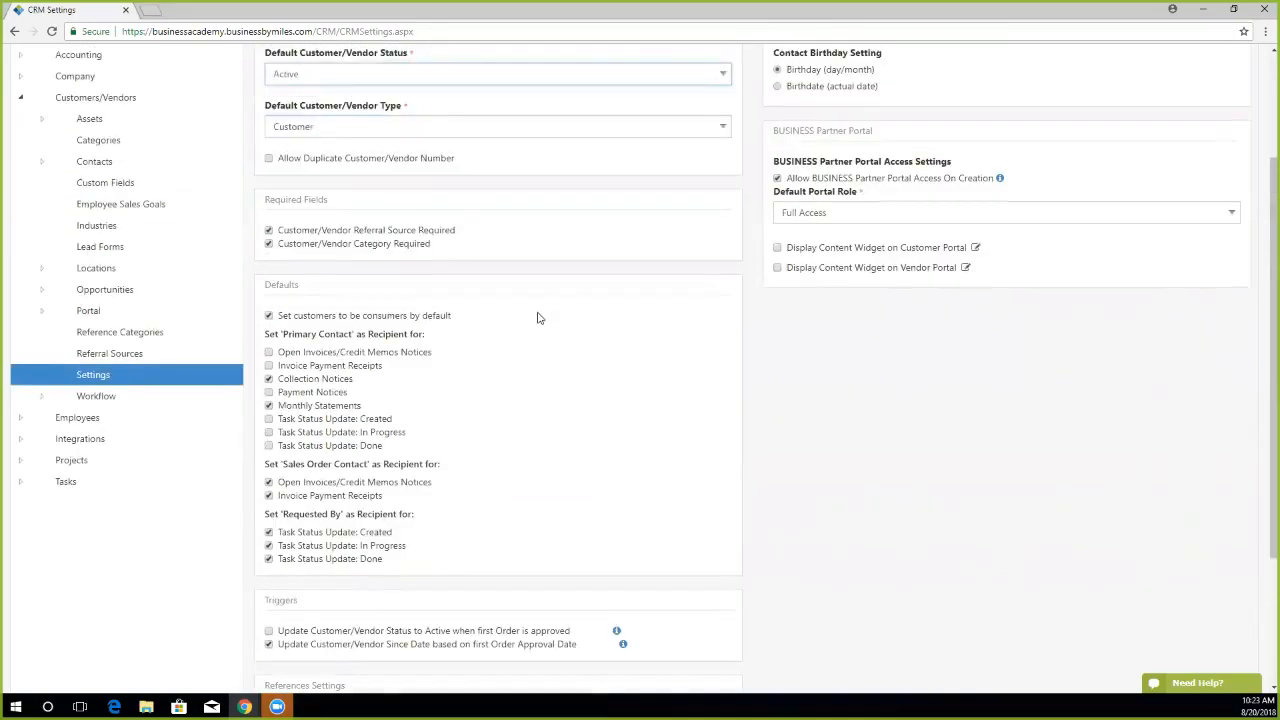
pyautogui.scroll(-2, 516, 471)
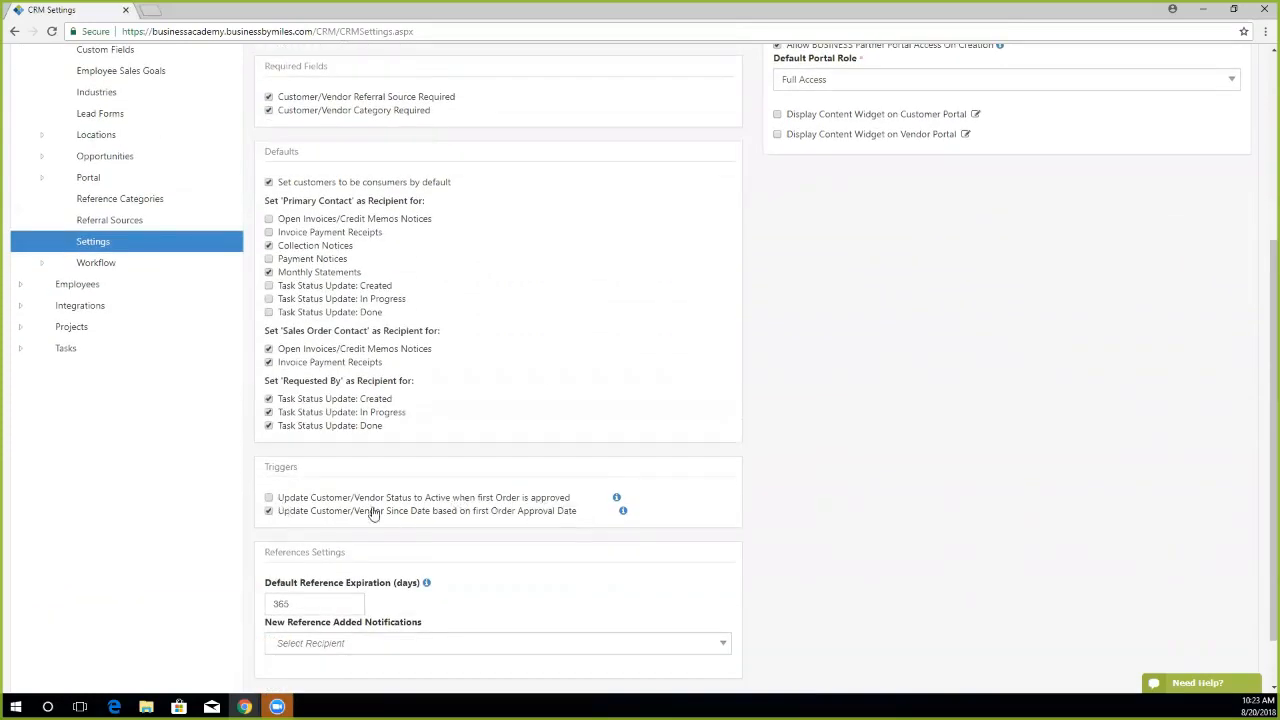
pyautogui.click(270, 497)
# Try default reference expirations of 100, 2 and 1,000 days, and restore the value to 365.
pyautogui.scroll(-1, 305, 487)
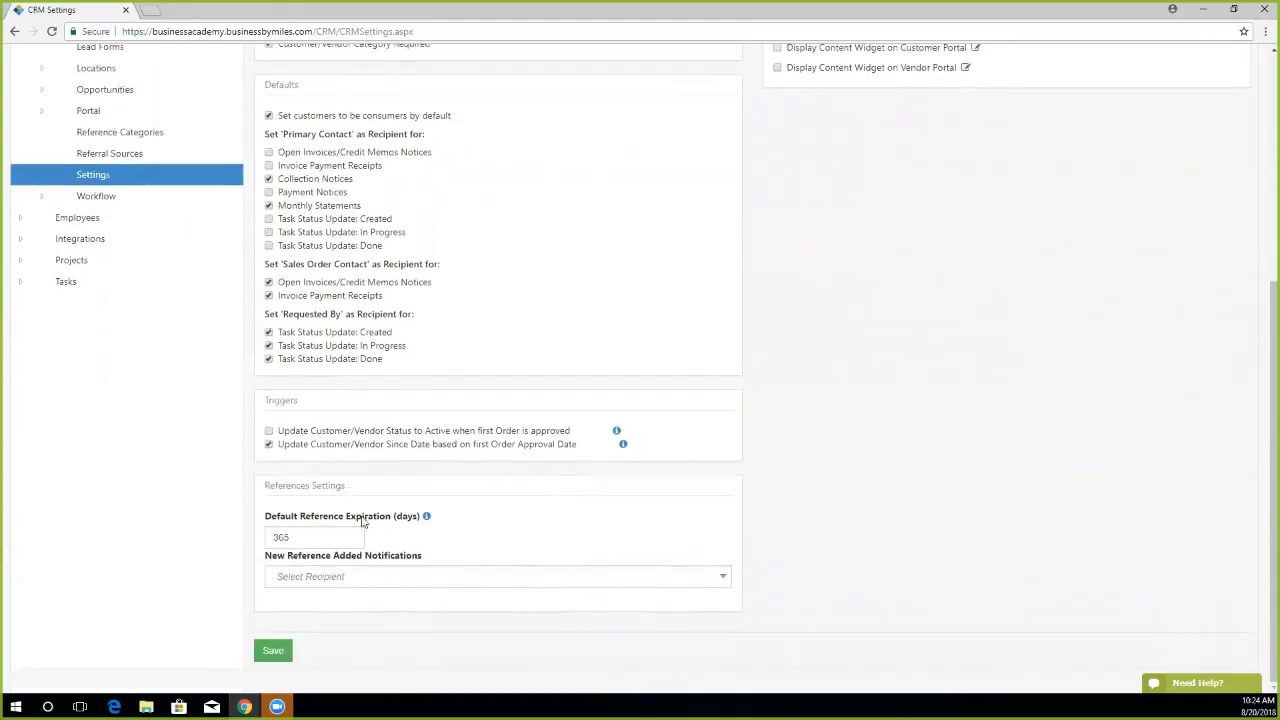
pyautogui.doubleClick(302, 538)
pyautogui.write('100')
pyautogui.doubleClick(329, 539)
pyautogui.write('2')
pyautogui.doubleClick(329, 531)
pyautogui.write('1,000')
pyautogui.click(605, 566)
pyautogui.doubleClick(329, 538)
pyautogui.write('365')
pyautogui.click(430, 520)
# Search for an employee by first name and add the match as recipient of the New Reference Added notifications.
pyautogui.click(351, 577)
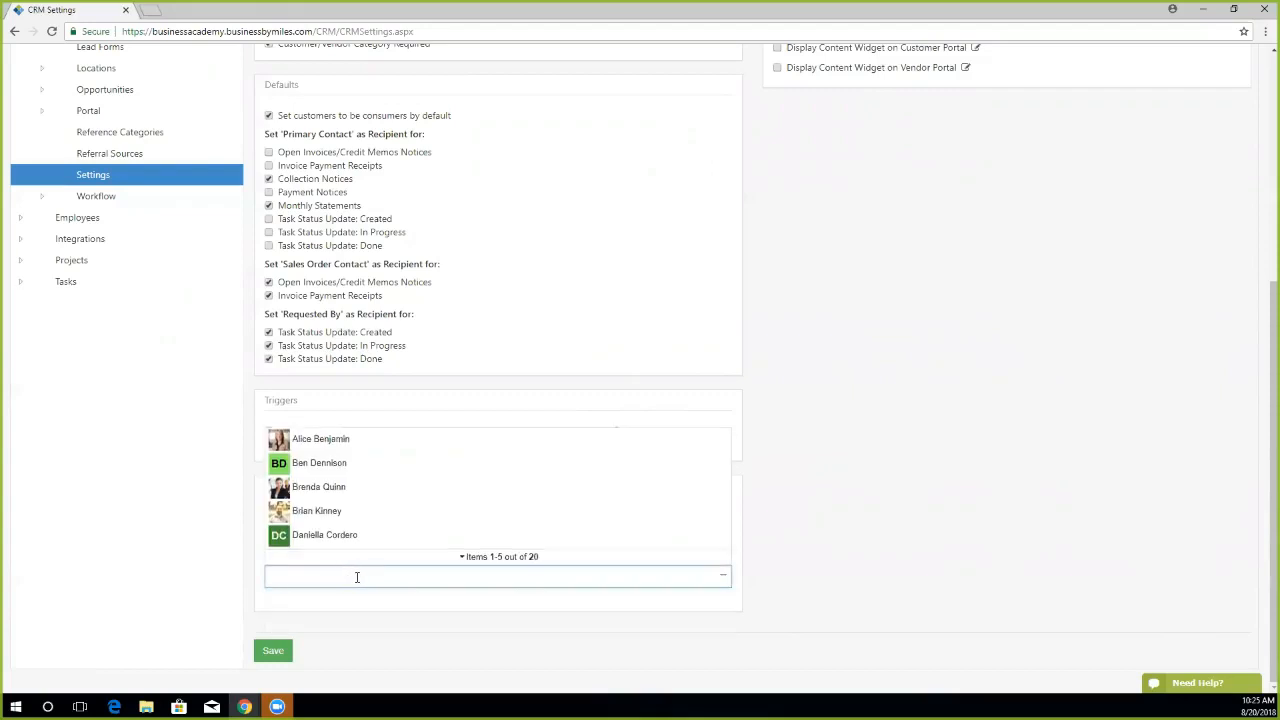
pyautogui.write('Will')
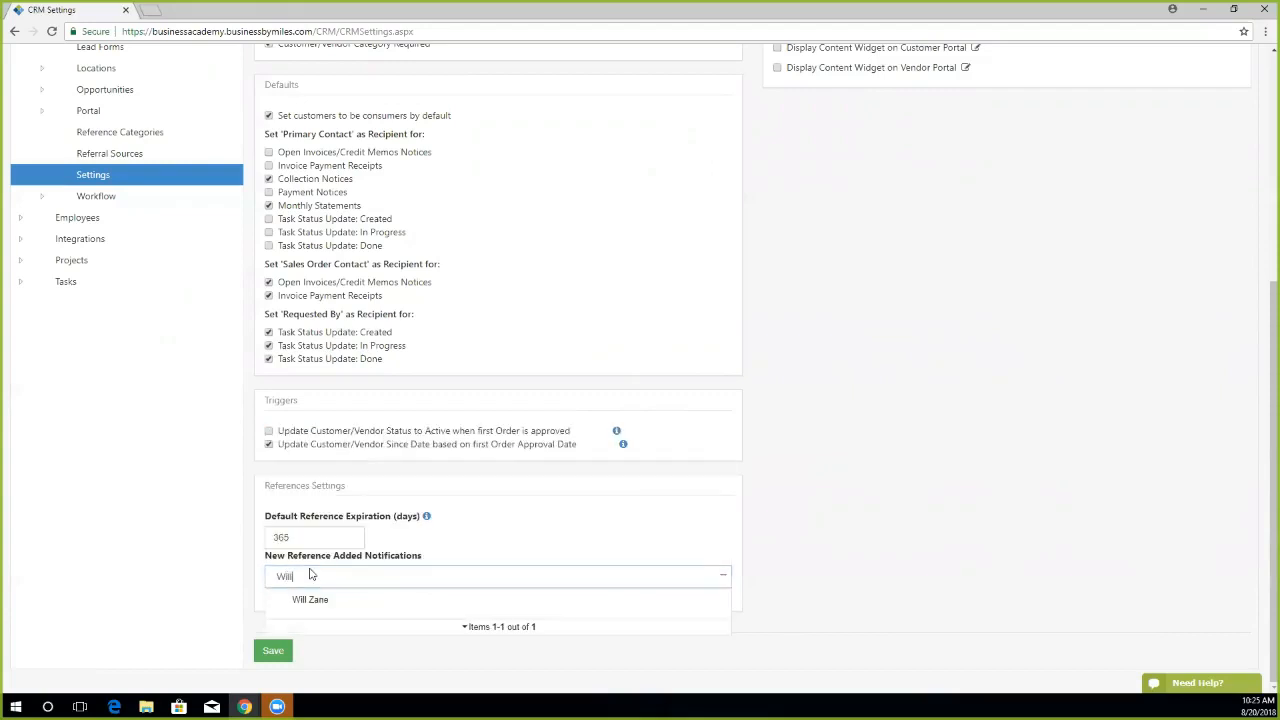
pyautogui.click(308, 600)
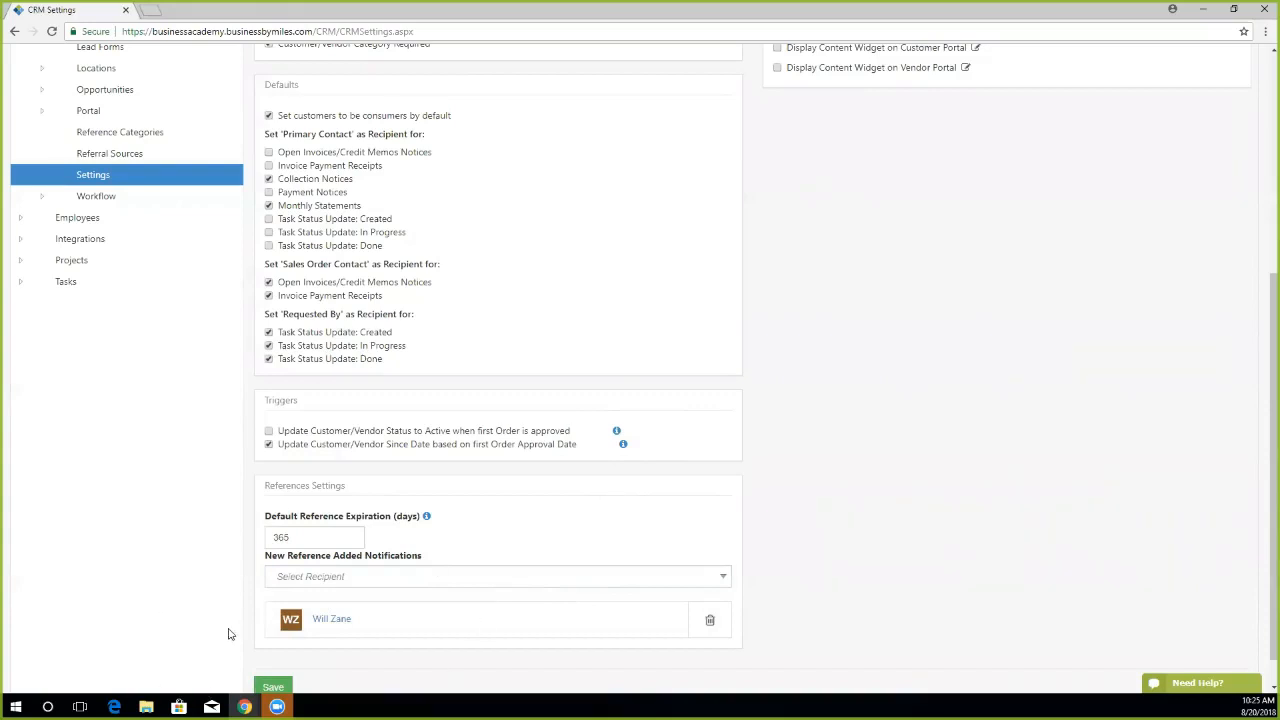
# Add a second employee to the New Reference Added notification recipients and remove that employee again.
pyautogui.scroll(-1, 228, 634)
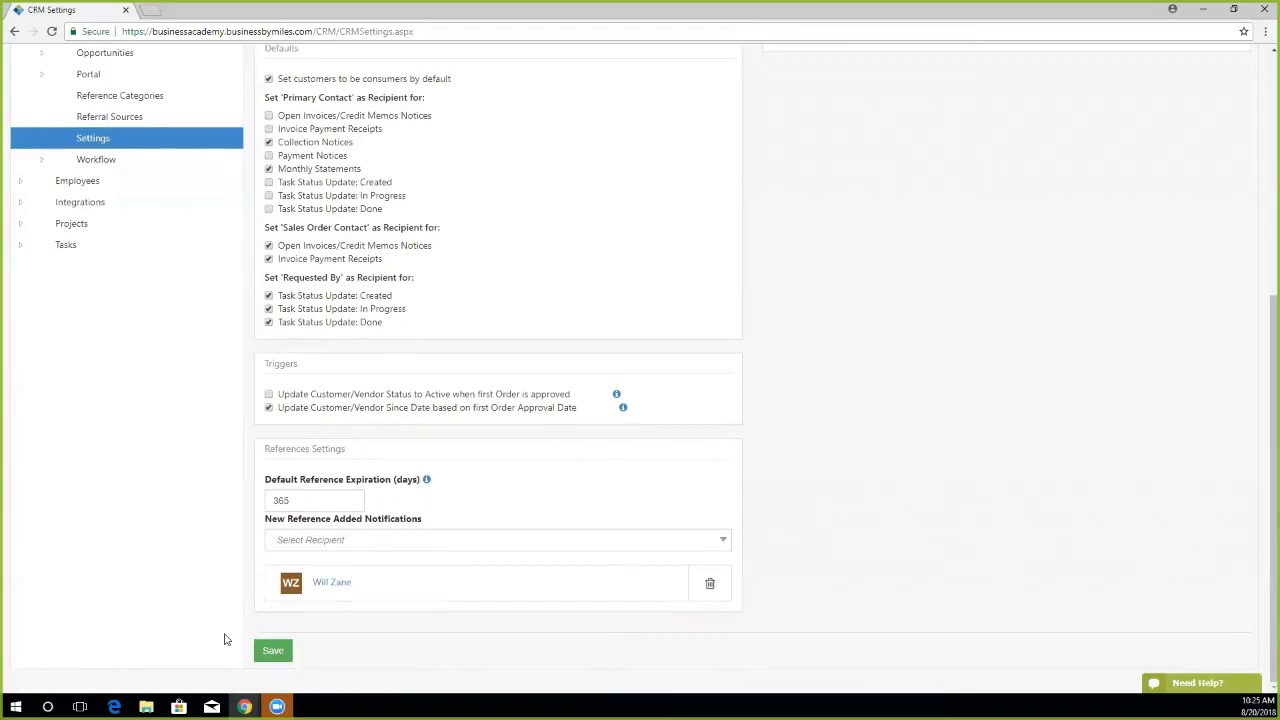
pyautogui.click(363, 540)
pyautogui.click(322, 594)
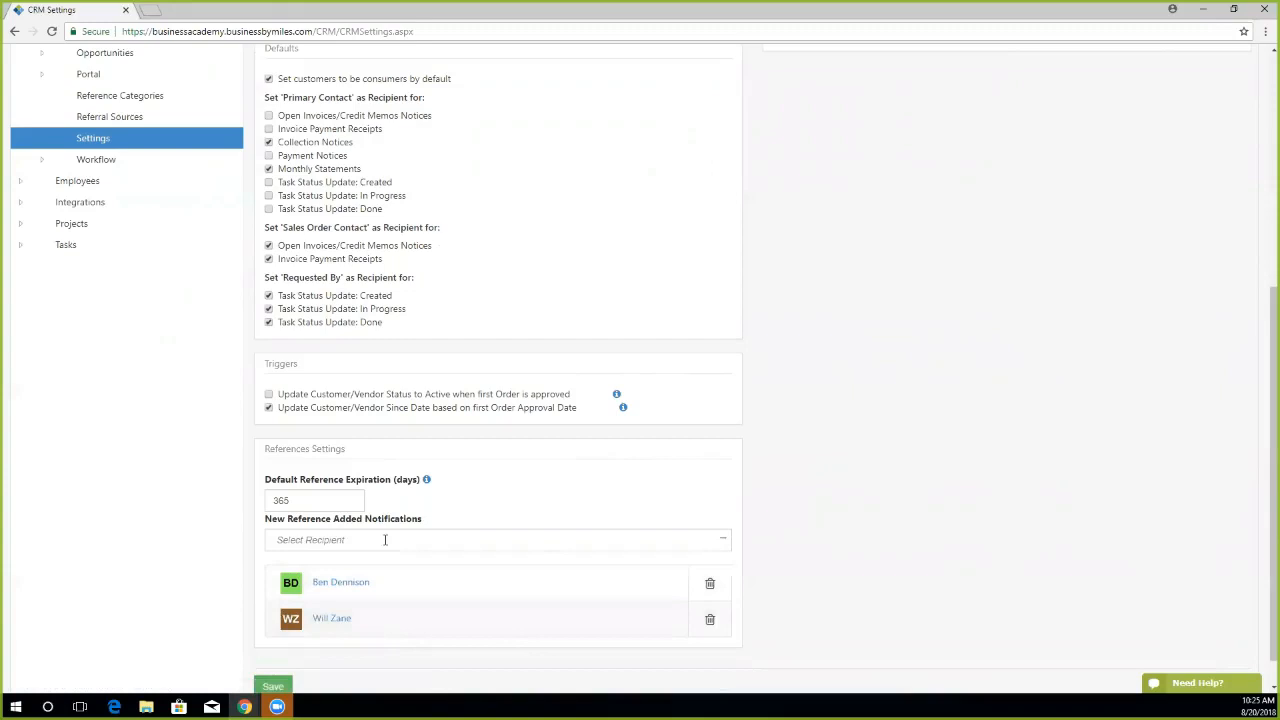
pyautogui.click(710, 586)
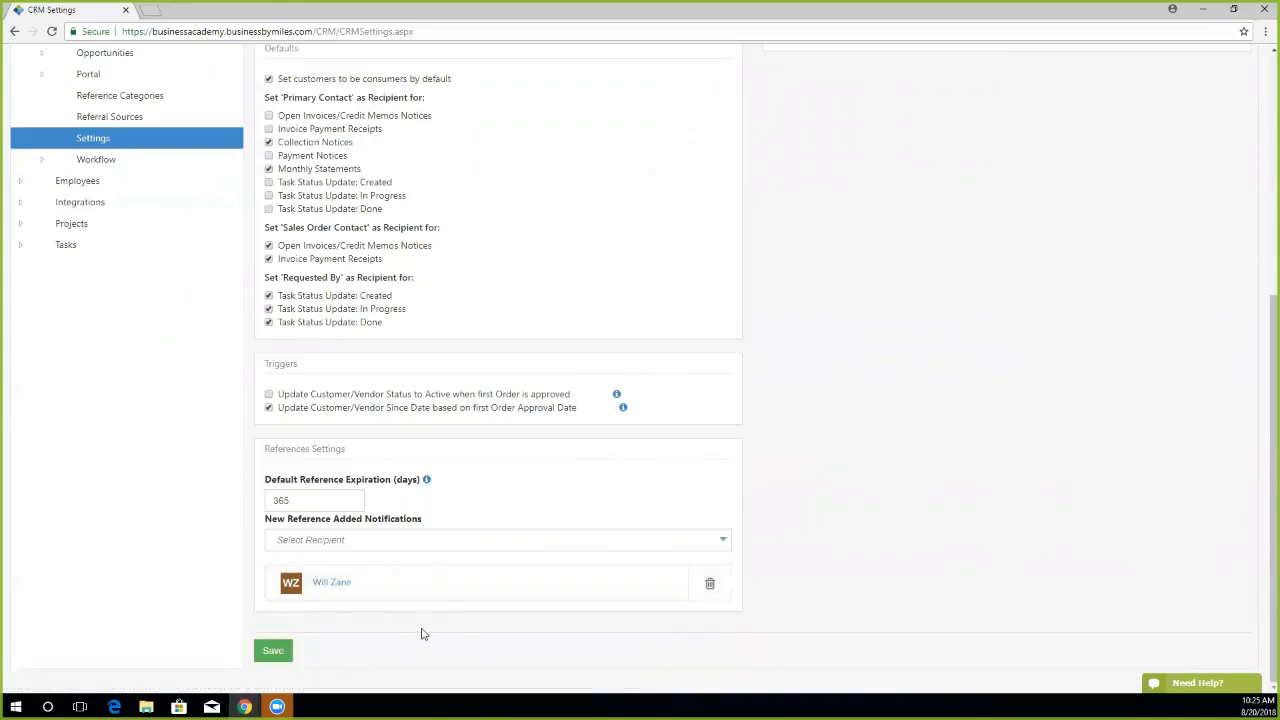
# Reselect Full Access as the default portal role, and switch Partner Portal access on creation off and on again.
pyautogui.scroll(1, 877, 514)
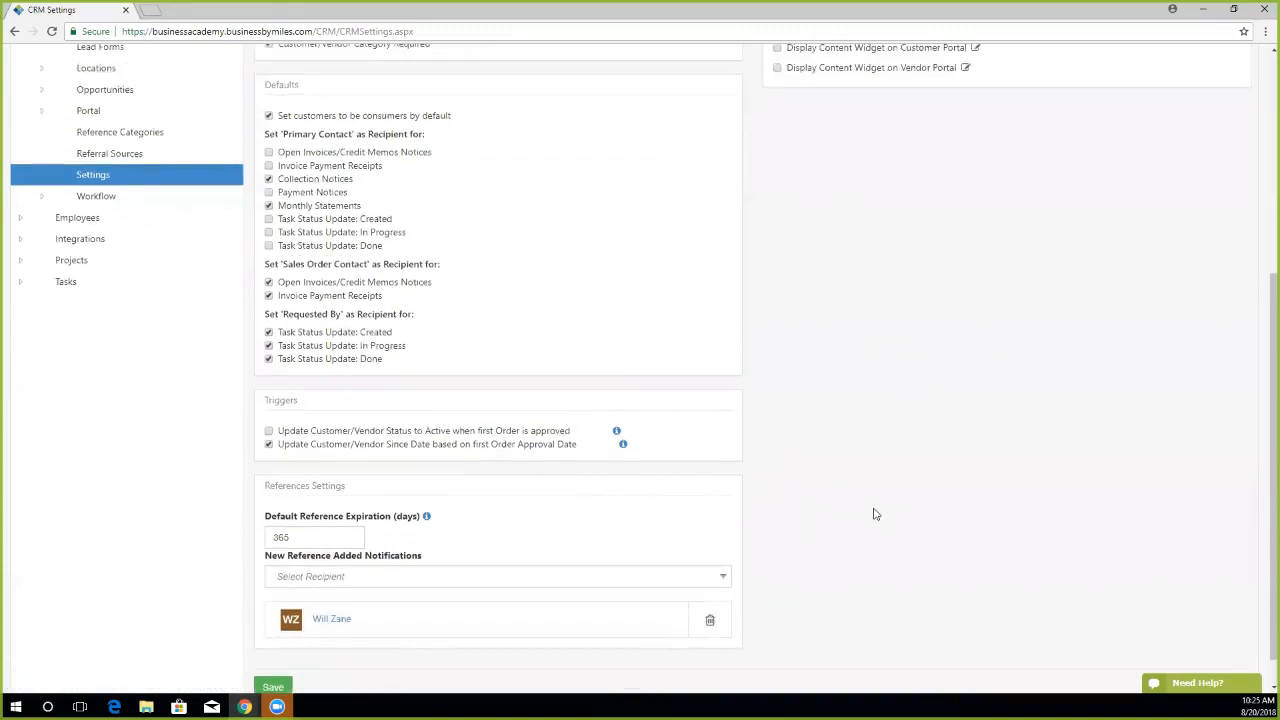
pyautogui.scroll(4, 877, 514)
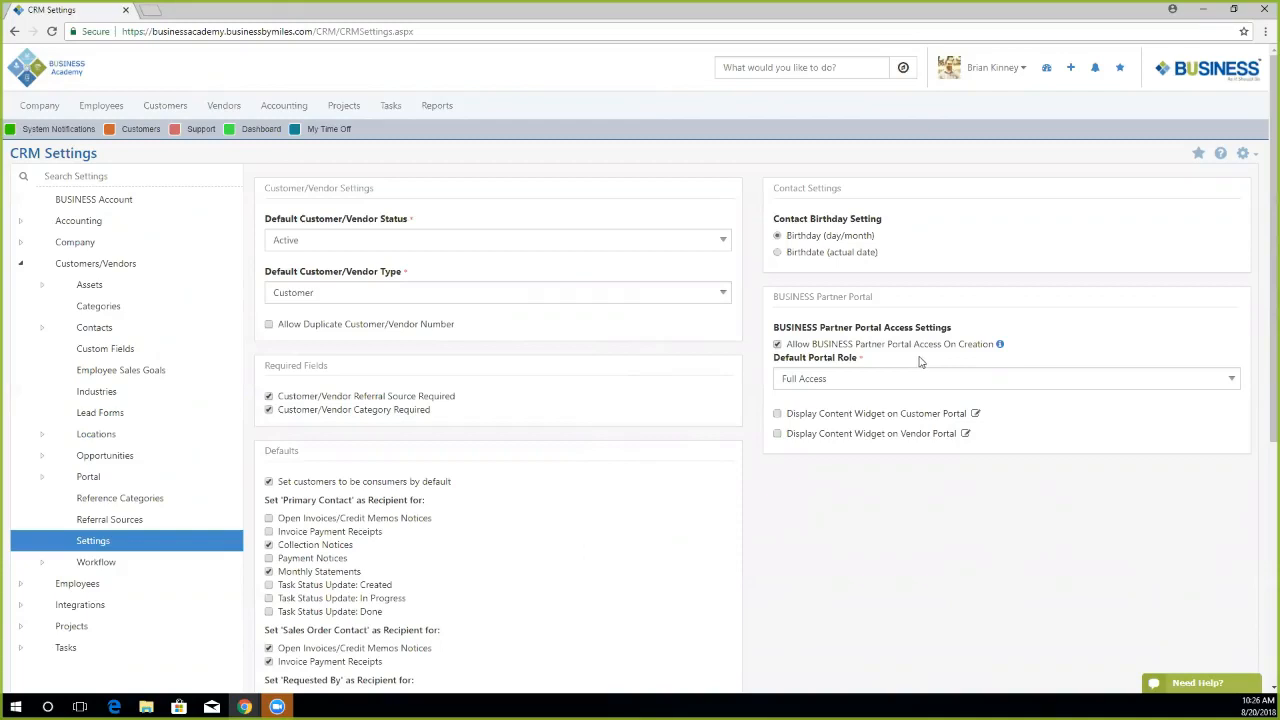
pyautogui.click(870, 380)
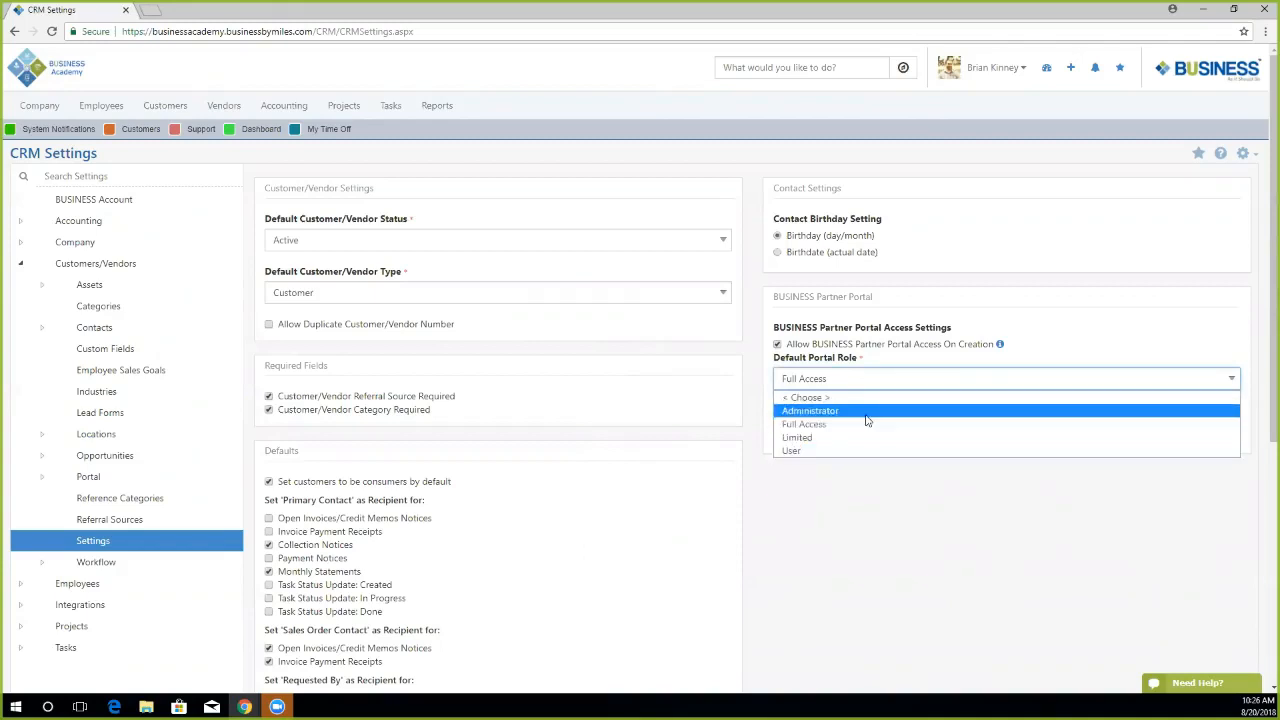
pyautogui.click(813, 426)
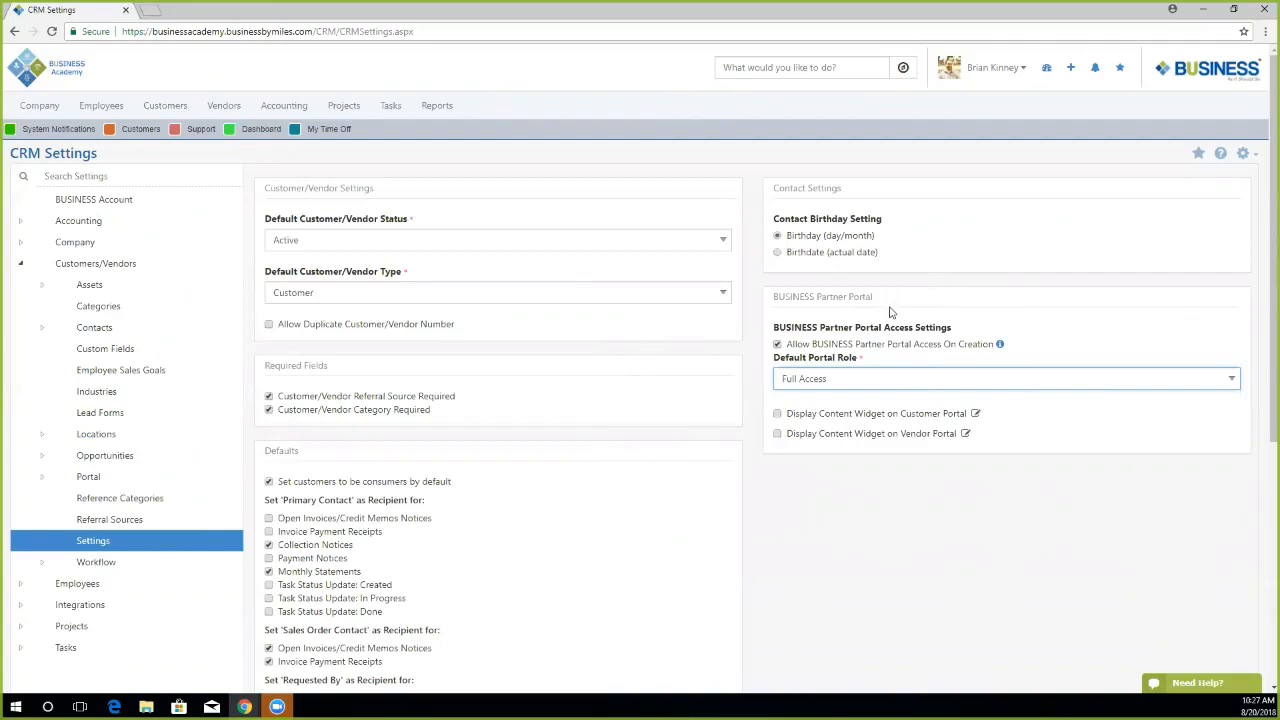
pyautogui.click(777, 345)
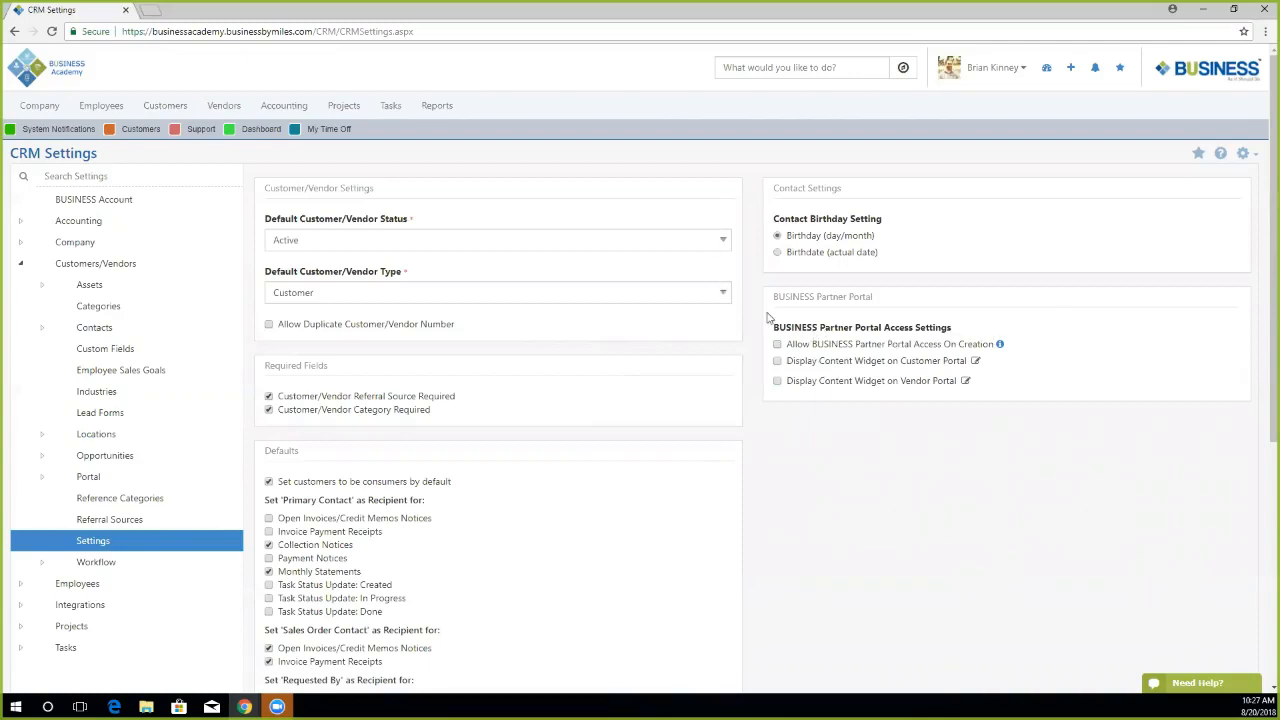
pyautogui.click(778, 345)
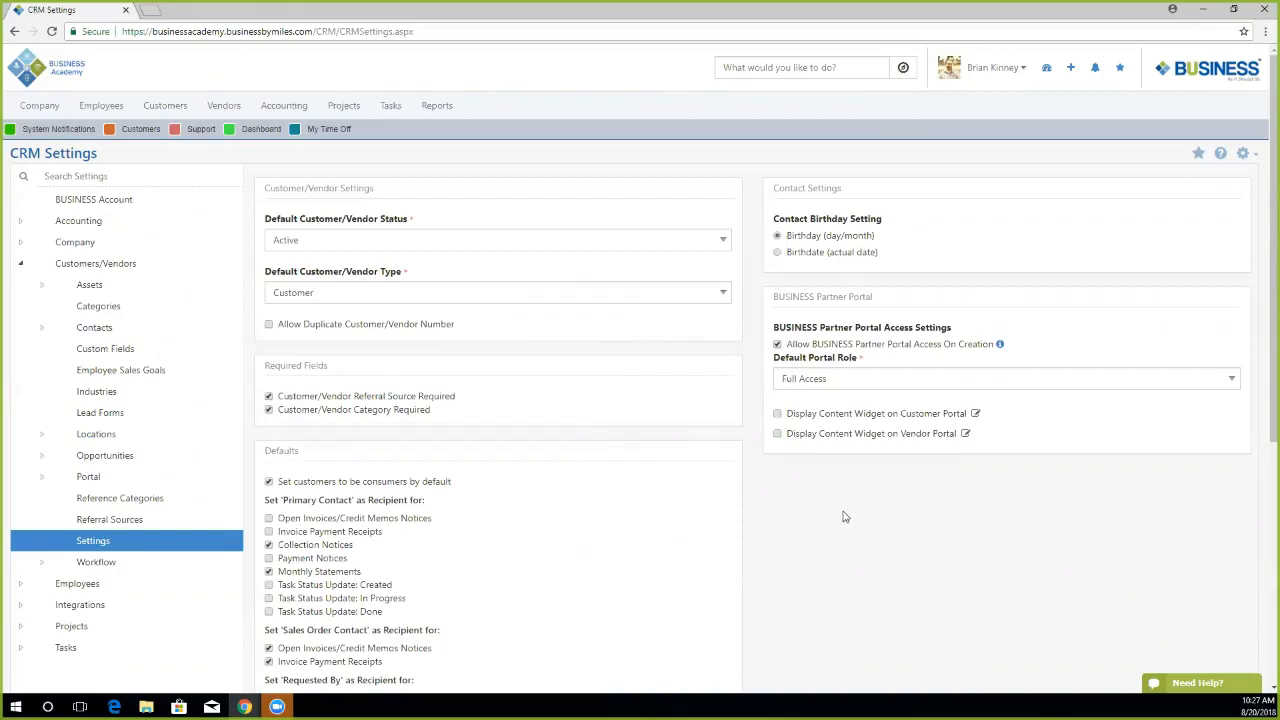
# Enable the content widget on the customer and vendor portals, and open the customer portal widget's content for editing.
pyautogui.click(778, 414)
pyautogui.click(778, 434)
pyautogui.click(975, 414)
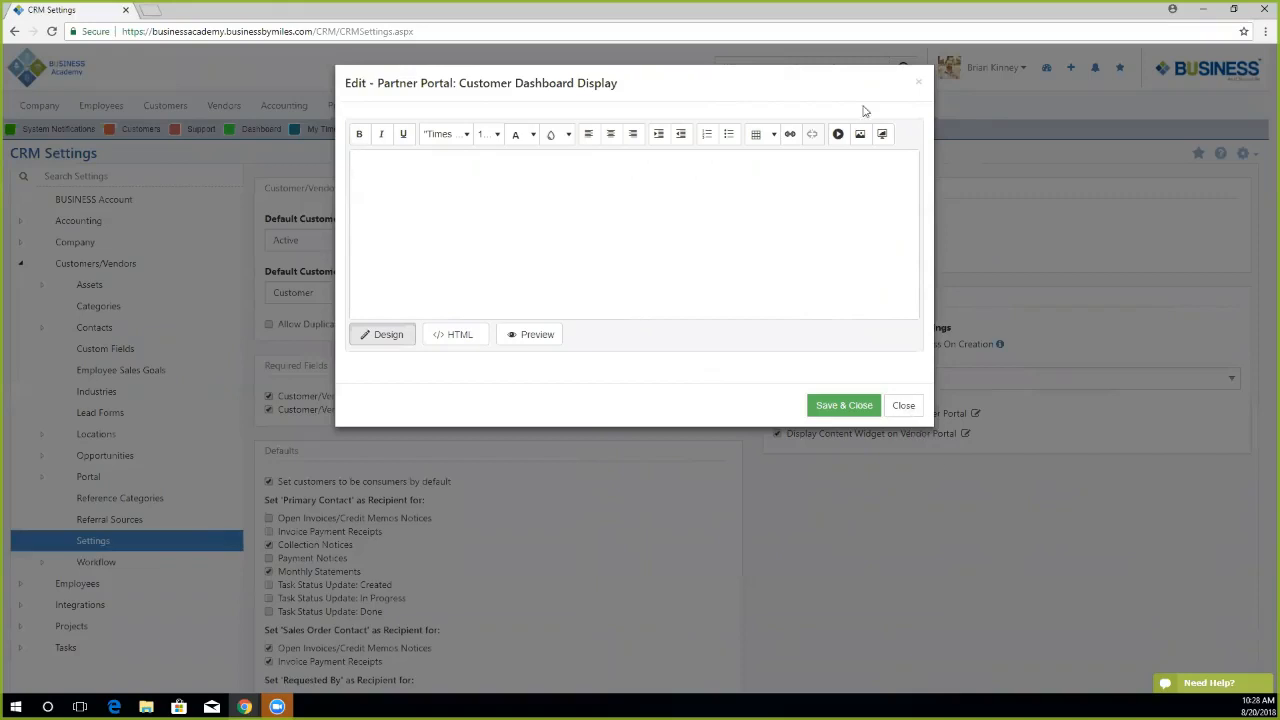
# Start an image upload for the customer dashboard content, browse the Downloads folder, and cancel without inserting an image.
pyautogui.click(859, 135)
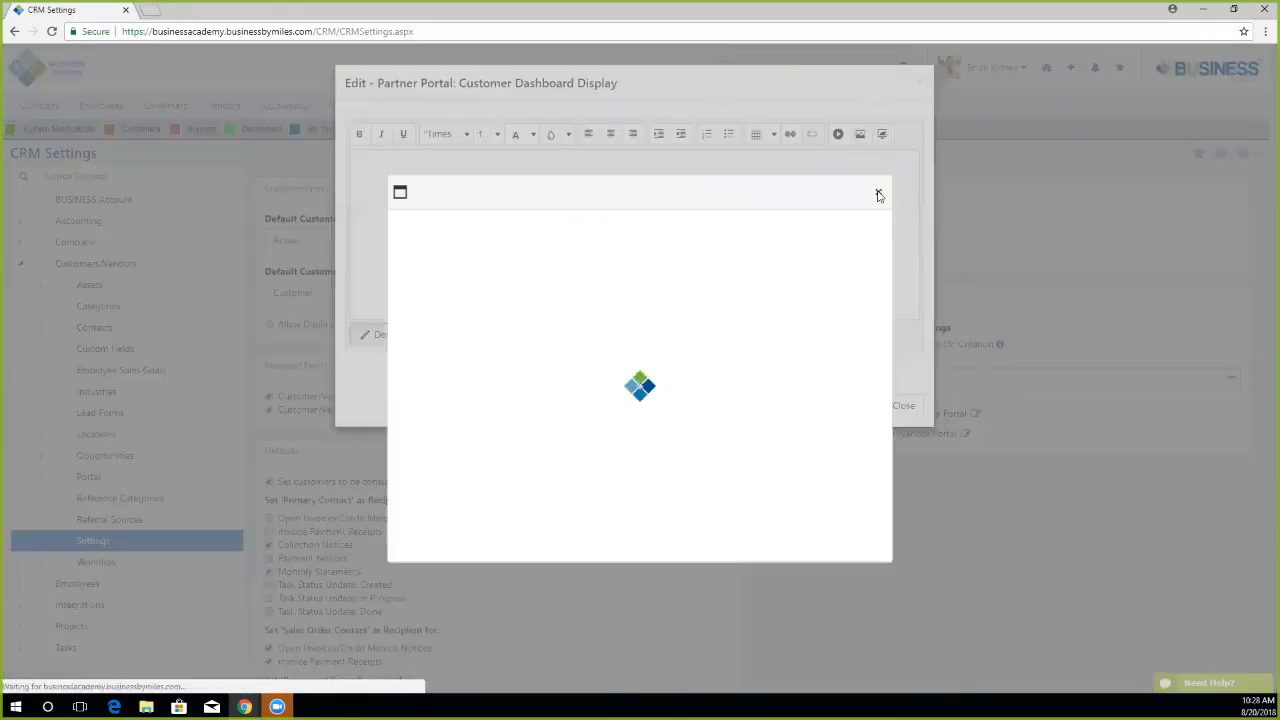
pyautogui.click(938, 144)
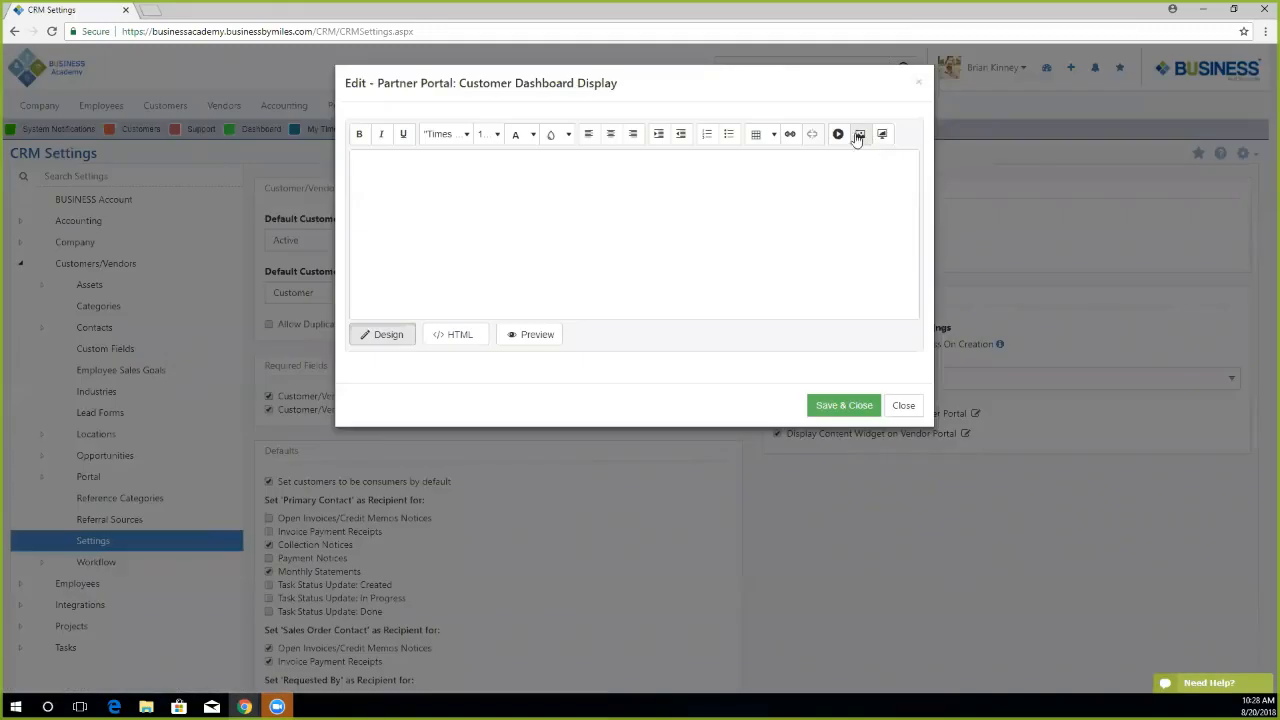
pyautogui.click(858, 138)
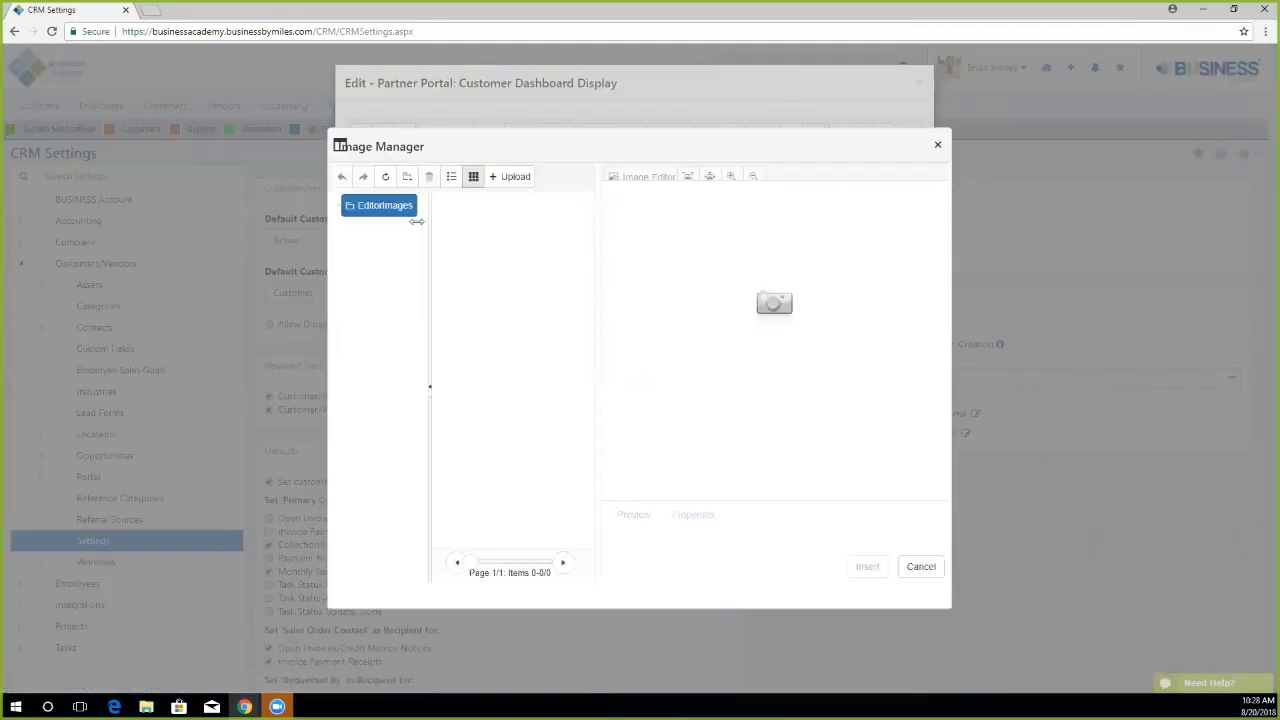
pyautogui.click(514, 176)
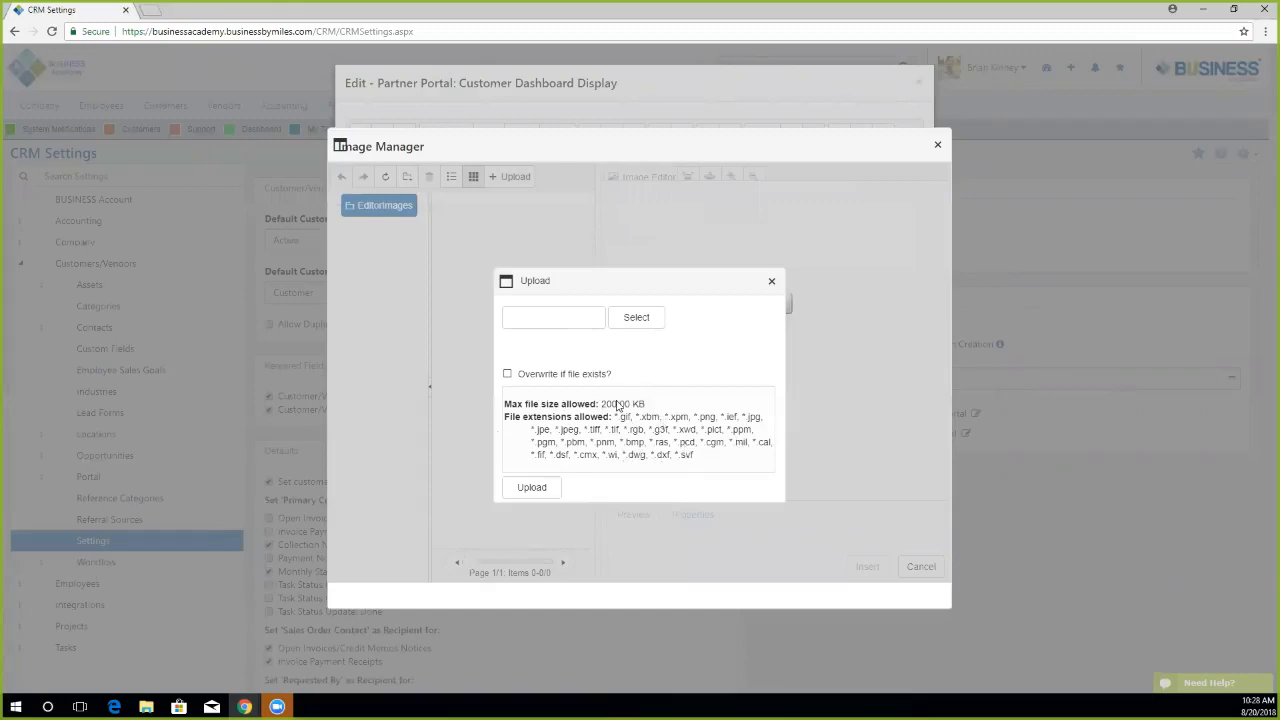
pyautogui.click(642, 320)
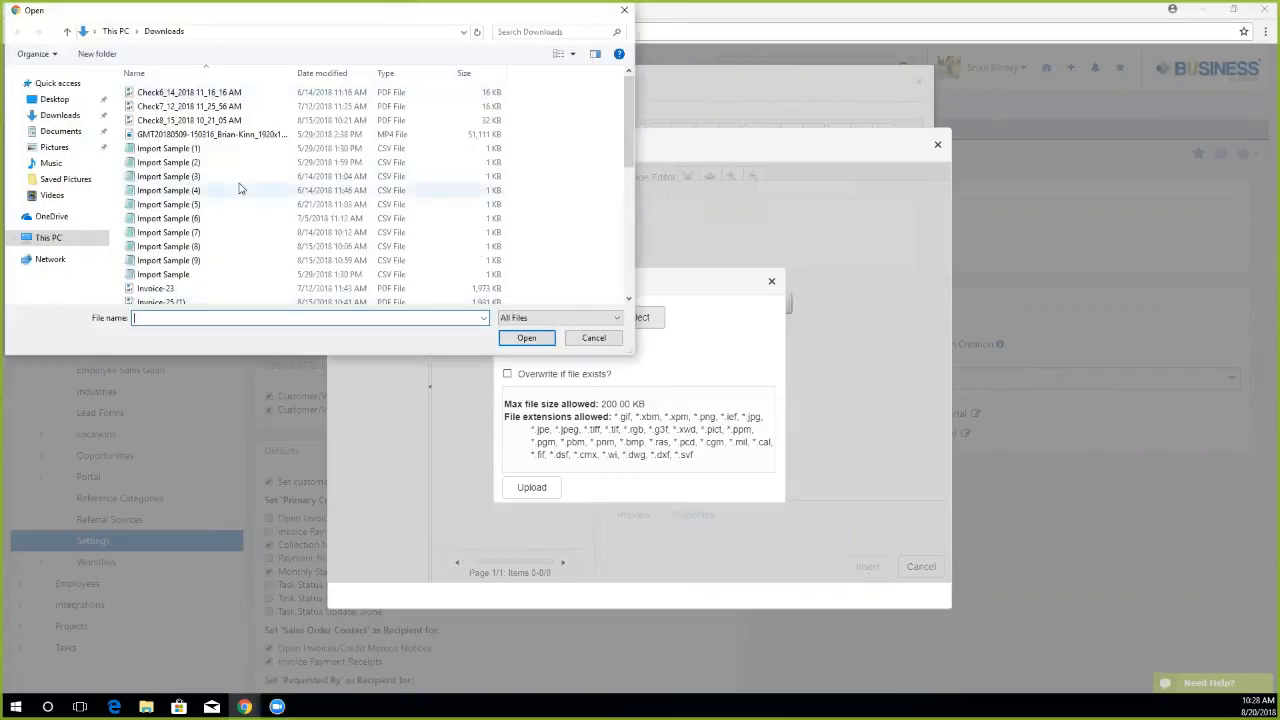
pyautogui.scroll(-5, 240, 190)
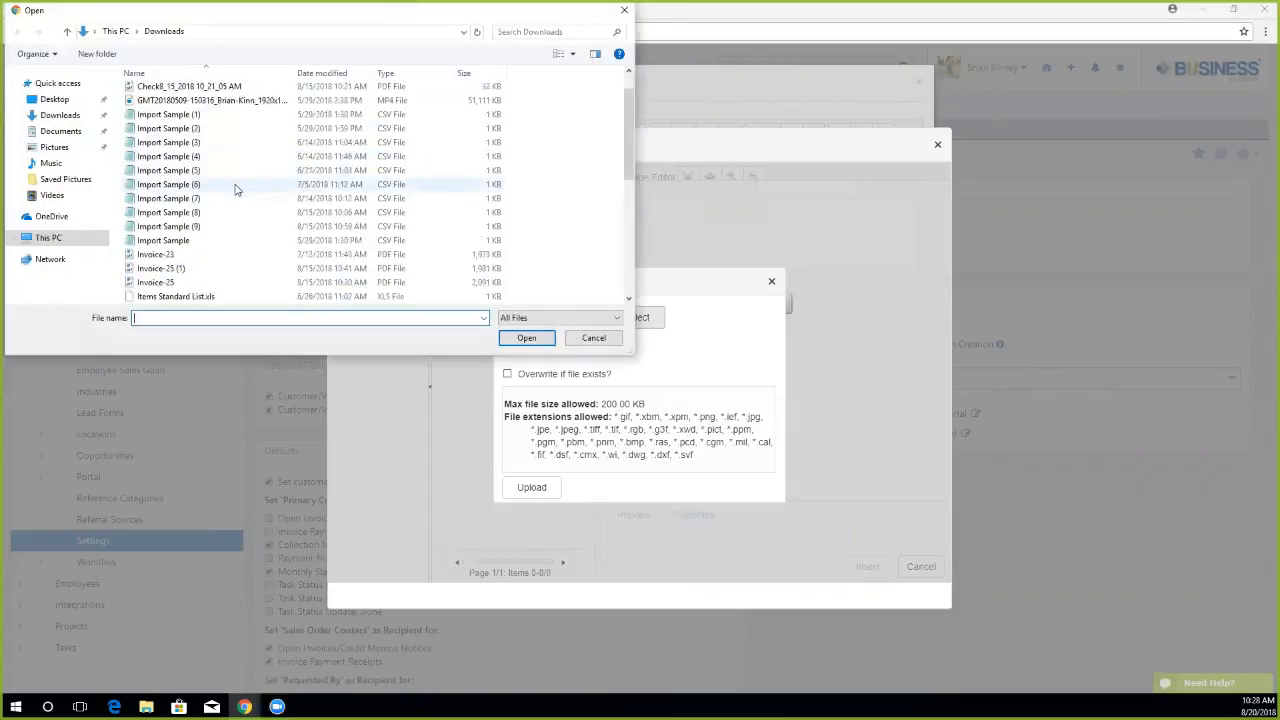
pyautogui.click(625, 10)
pyautogui.click(771, 281)
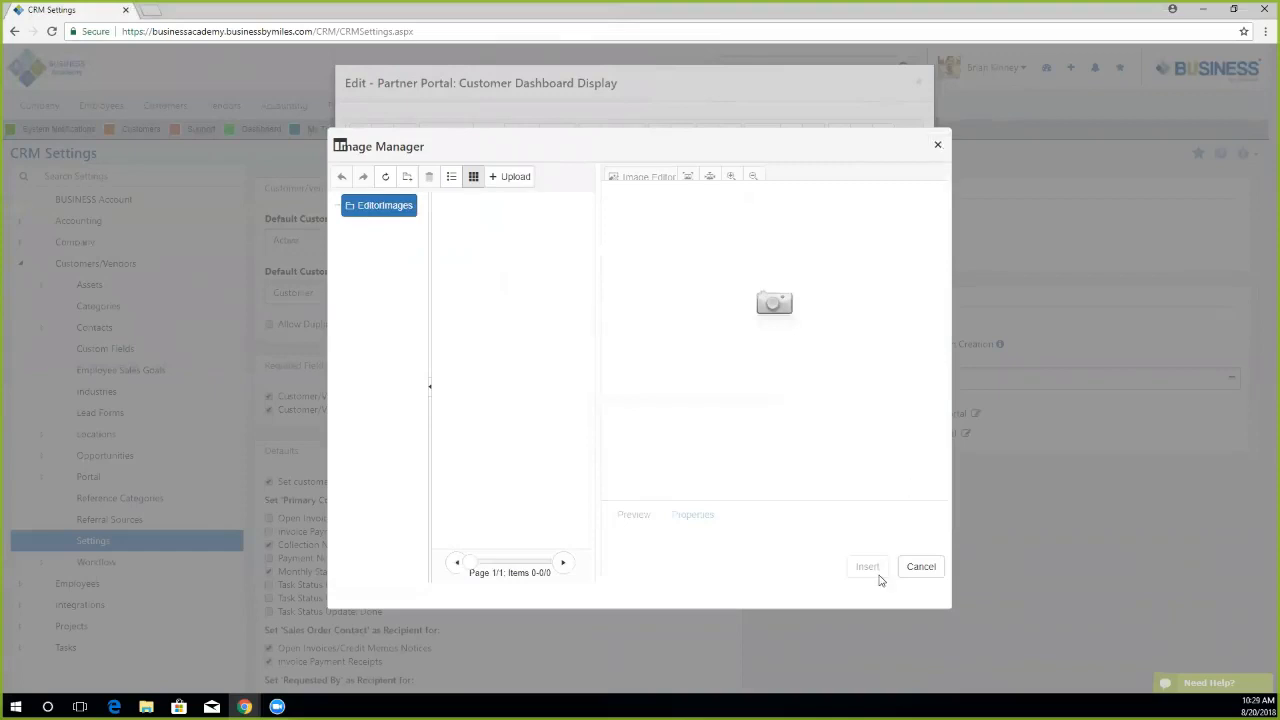
pyautogui.click(938, 145)
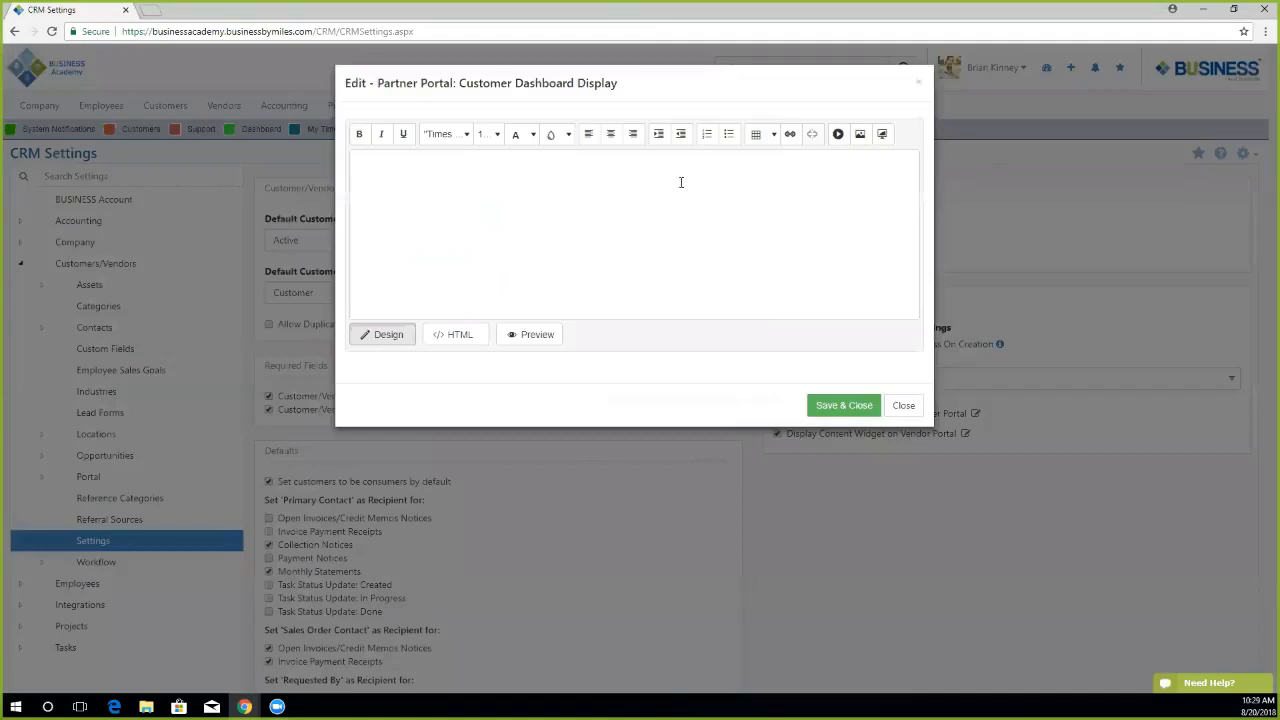
# Look at the external video and hyperlink insertion options for the customer dashboard content, and close its editor without saving.
pyautogui.click(843, 144)
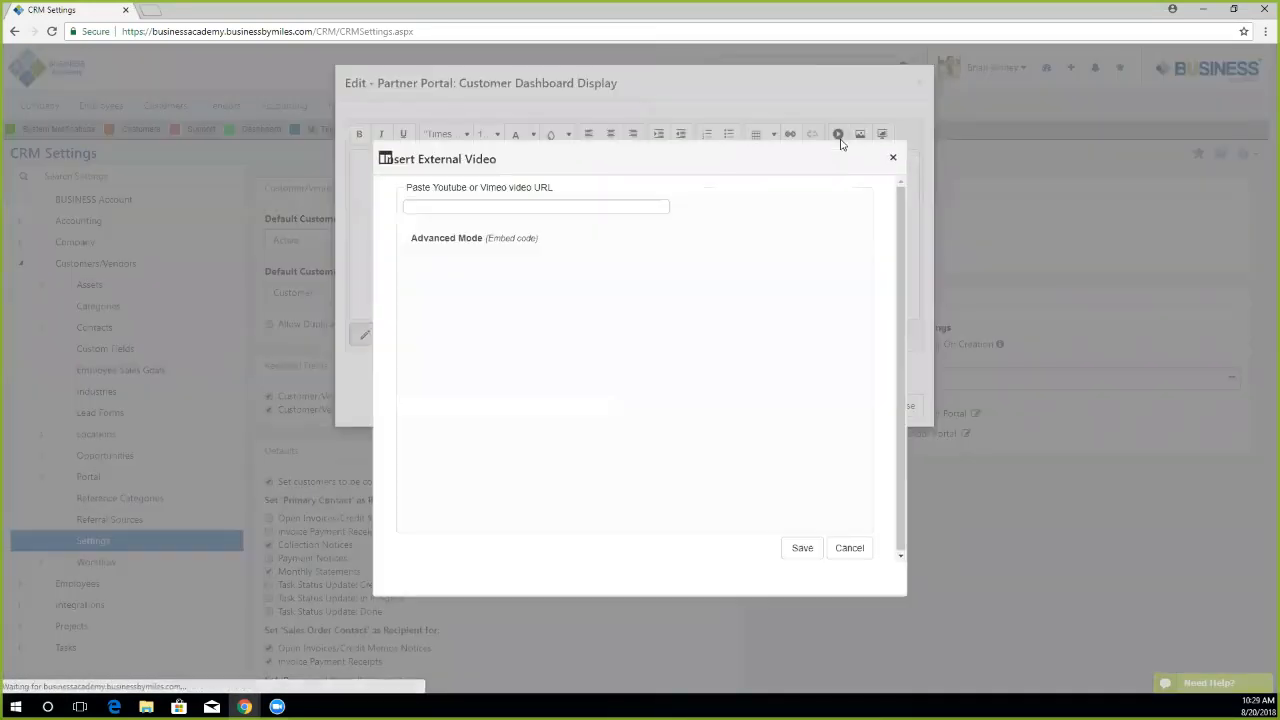
pyautogui.click(551, 204)
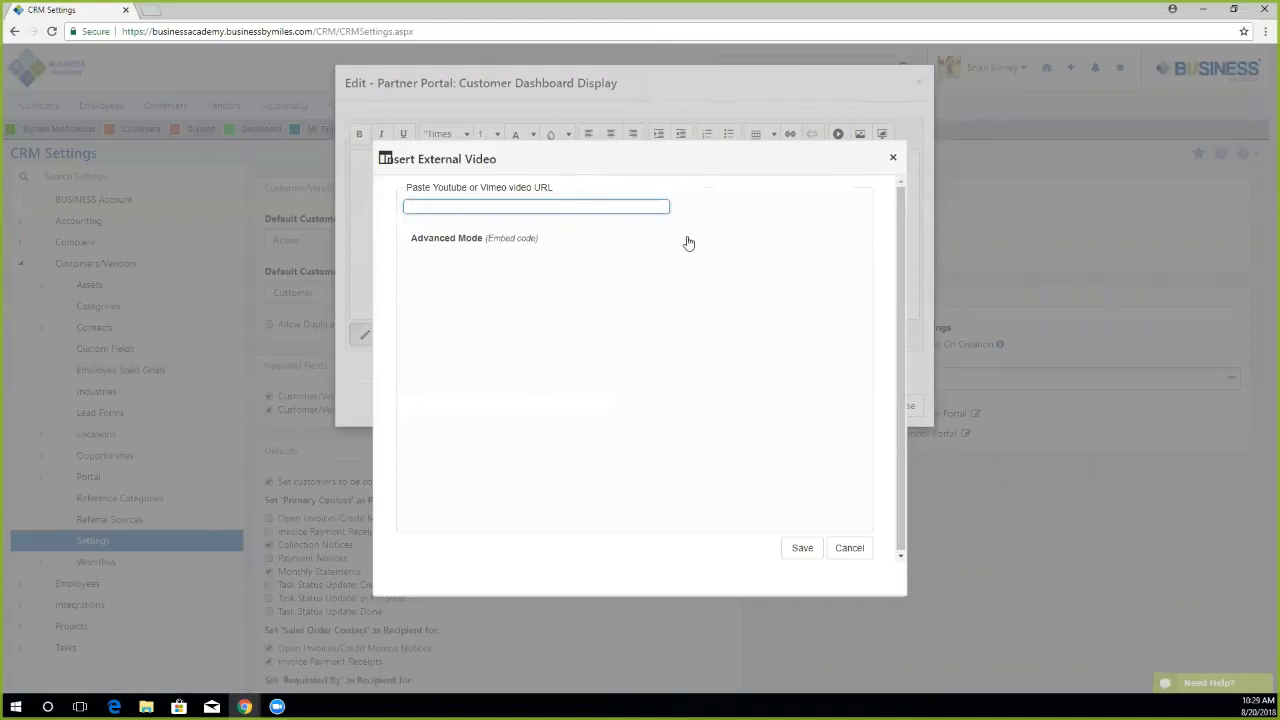
pyautogui.click(893, 158)
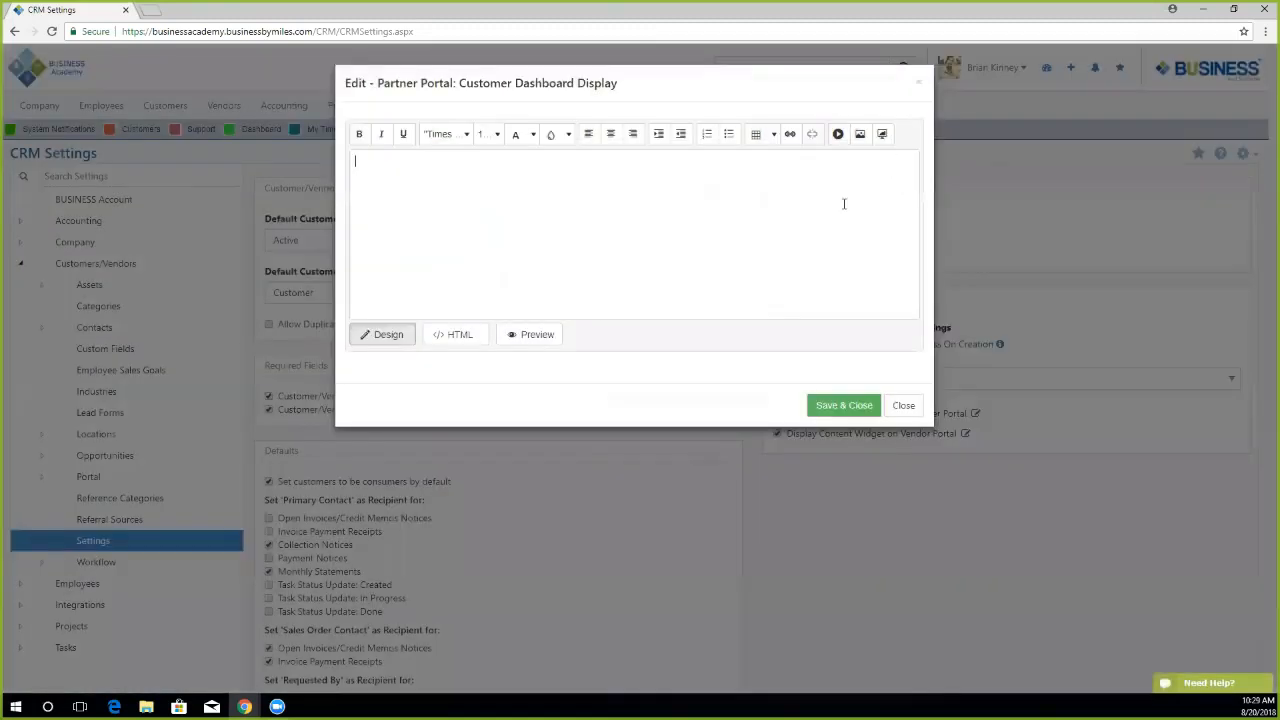
pyautogui.click(790, 137)
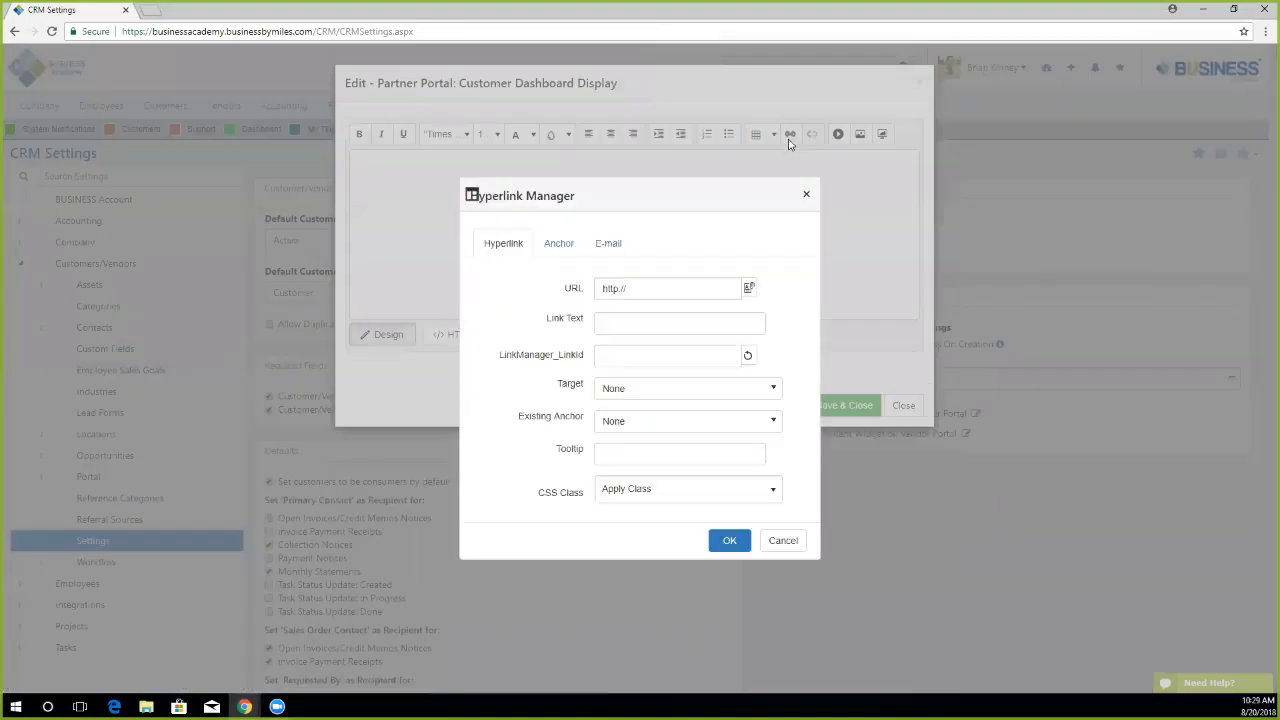
pyautogui.click(652, 288)
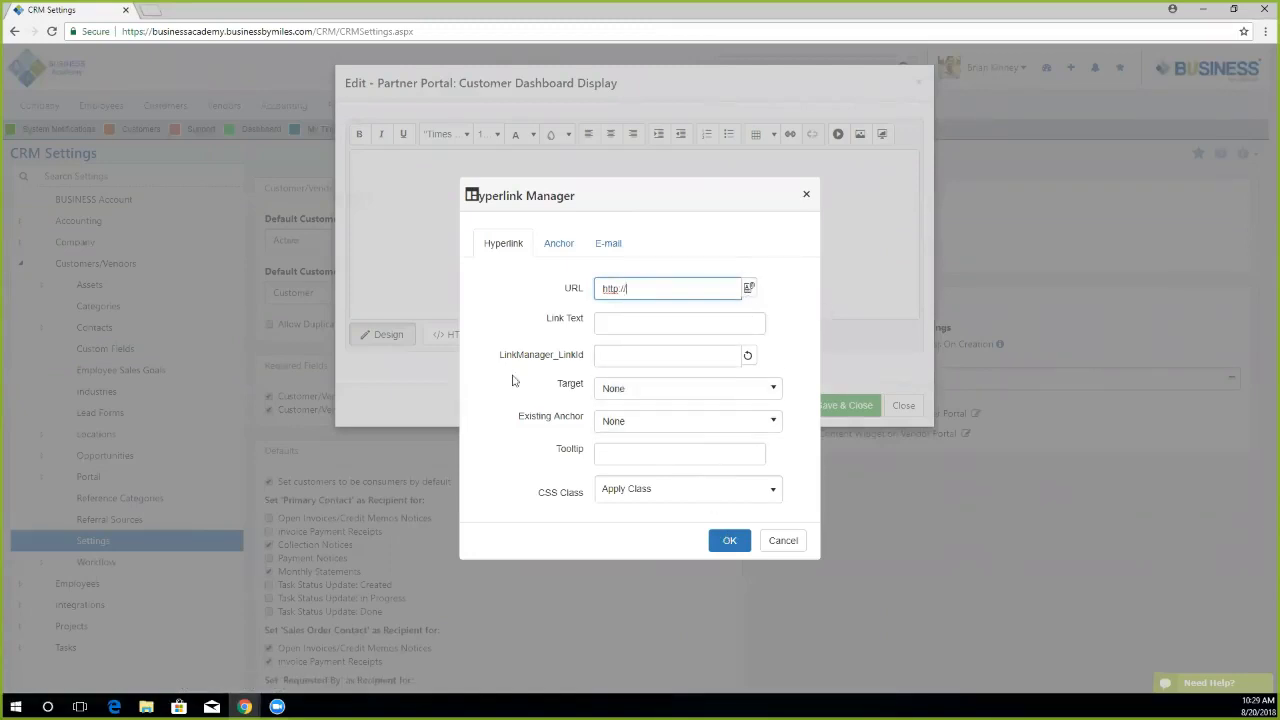
pyautogui.click(783, 548)
pyautogui.click(904, 406)
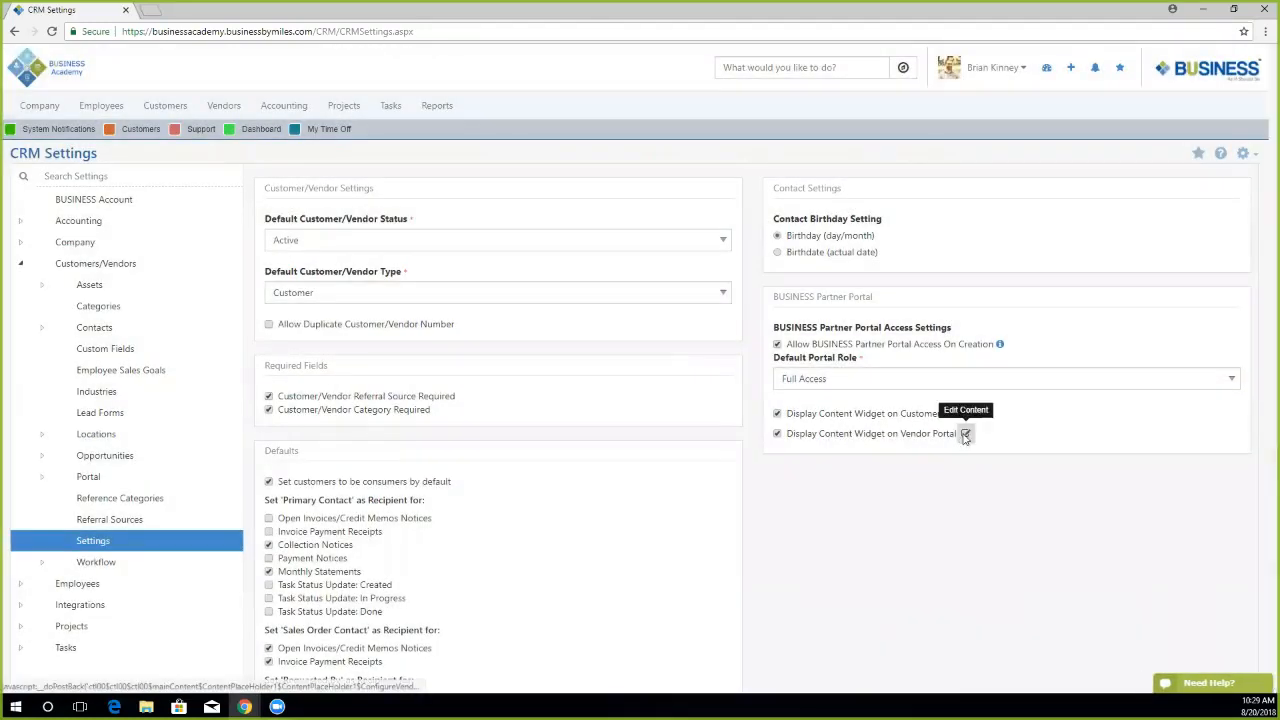
# Try the Table Wizard in the vendor portal widget's content, adding and removing a column and a row, and close without saving.
pyautogui.click(965, 434)
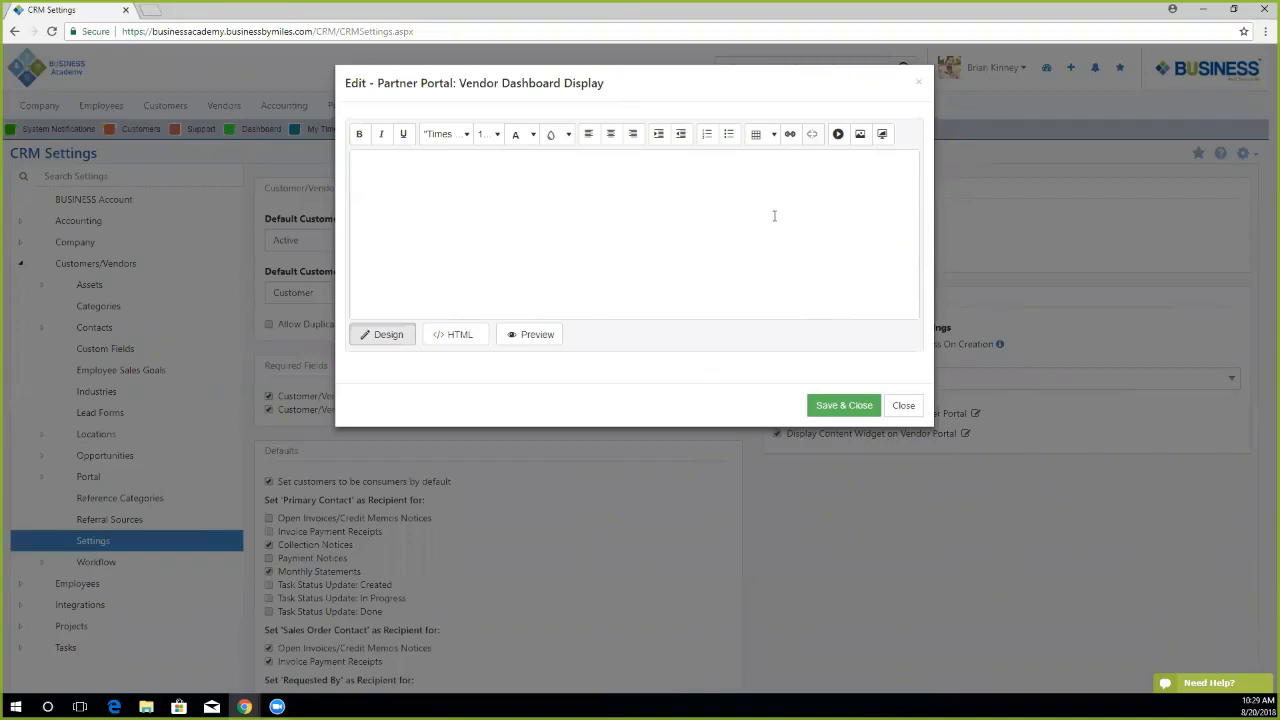
pyautogui.click(771, 137)
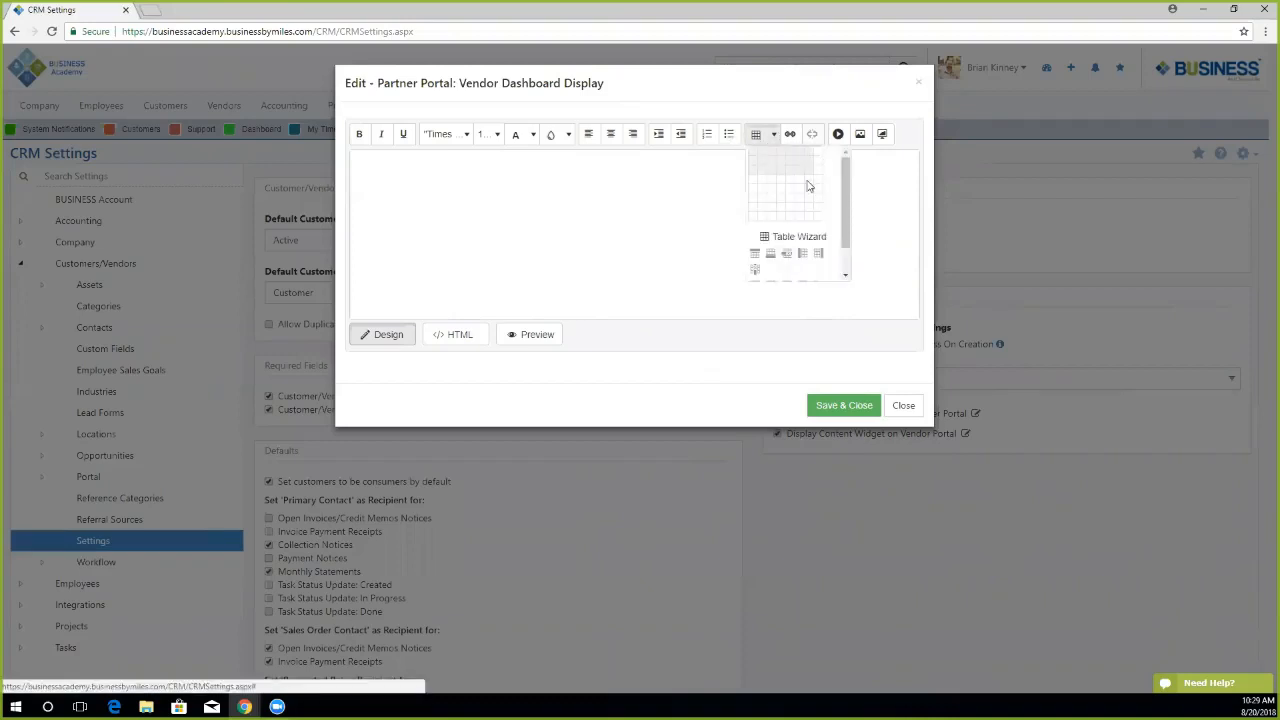
pyautogui.click(818, 236)
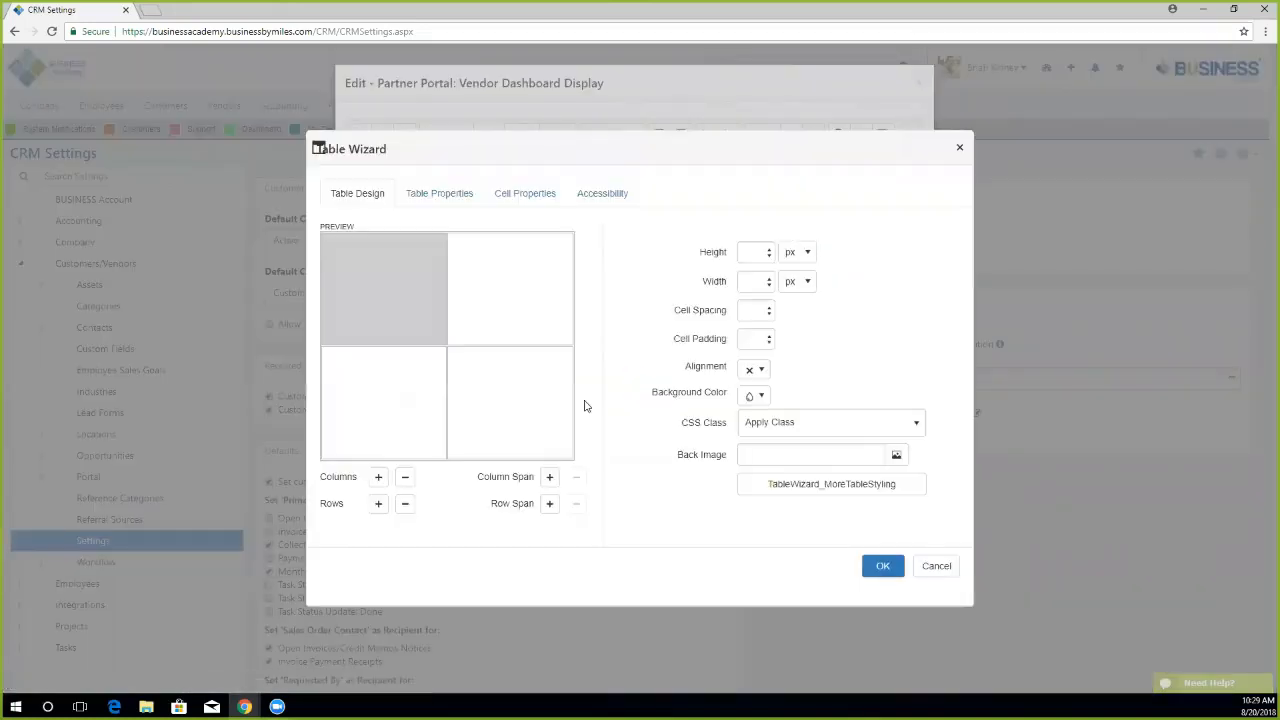
pyautogui.click(378, 476)
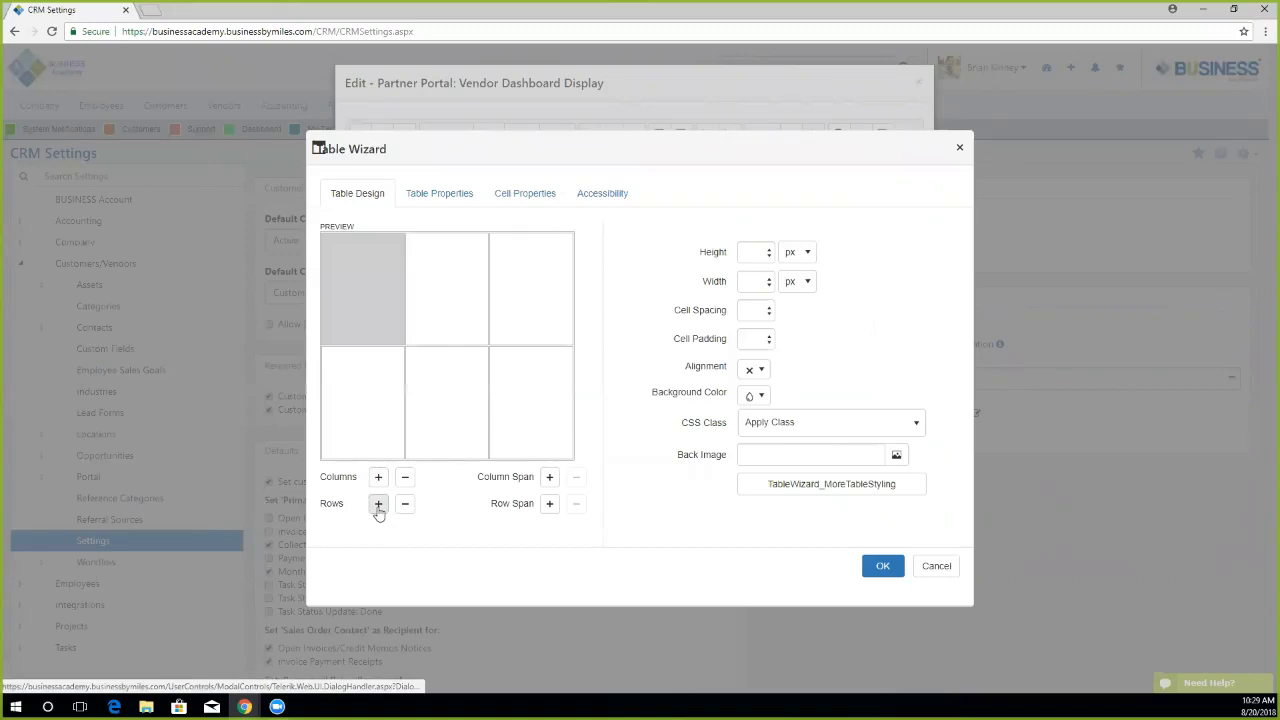
pyautogui.click(379, 505)
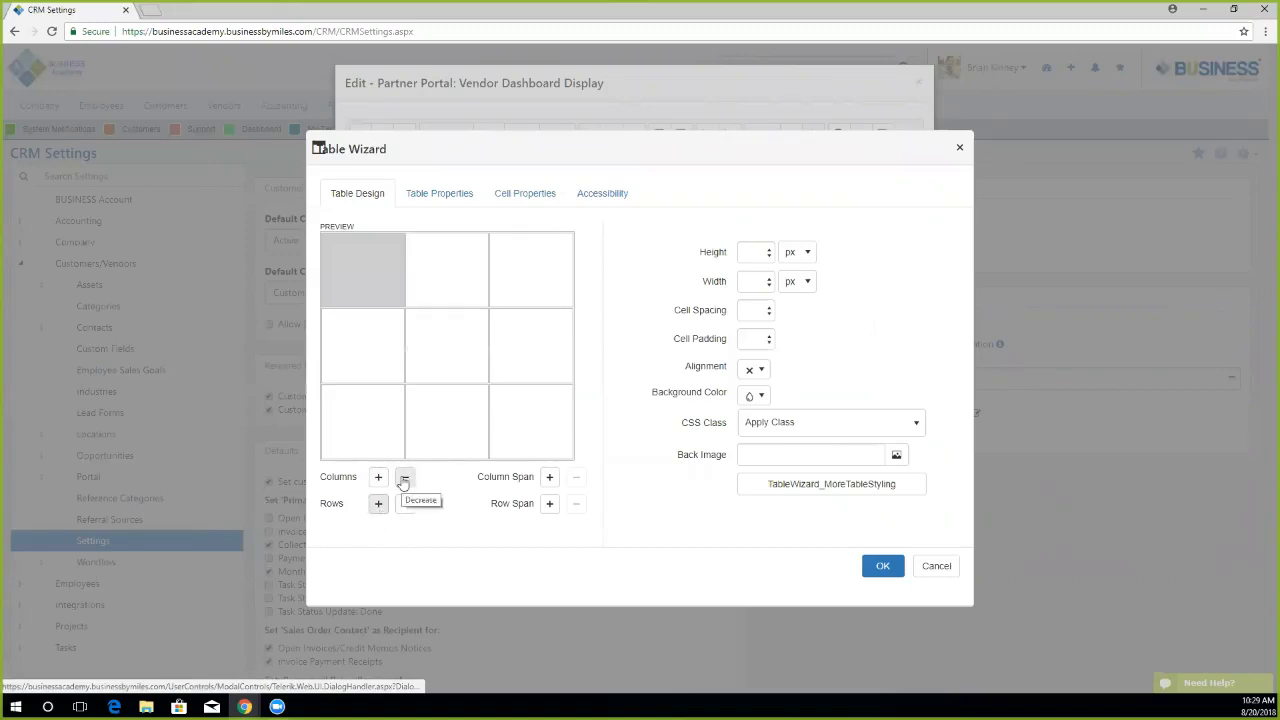
pyautogui.click(405, 477)
pyautogui.click(405, 505)
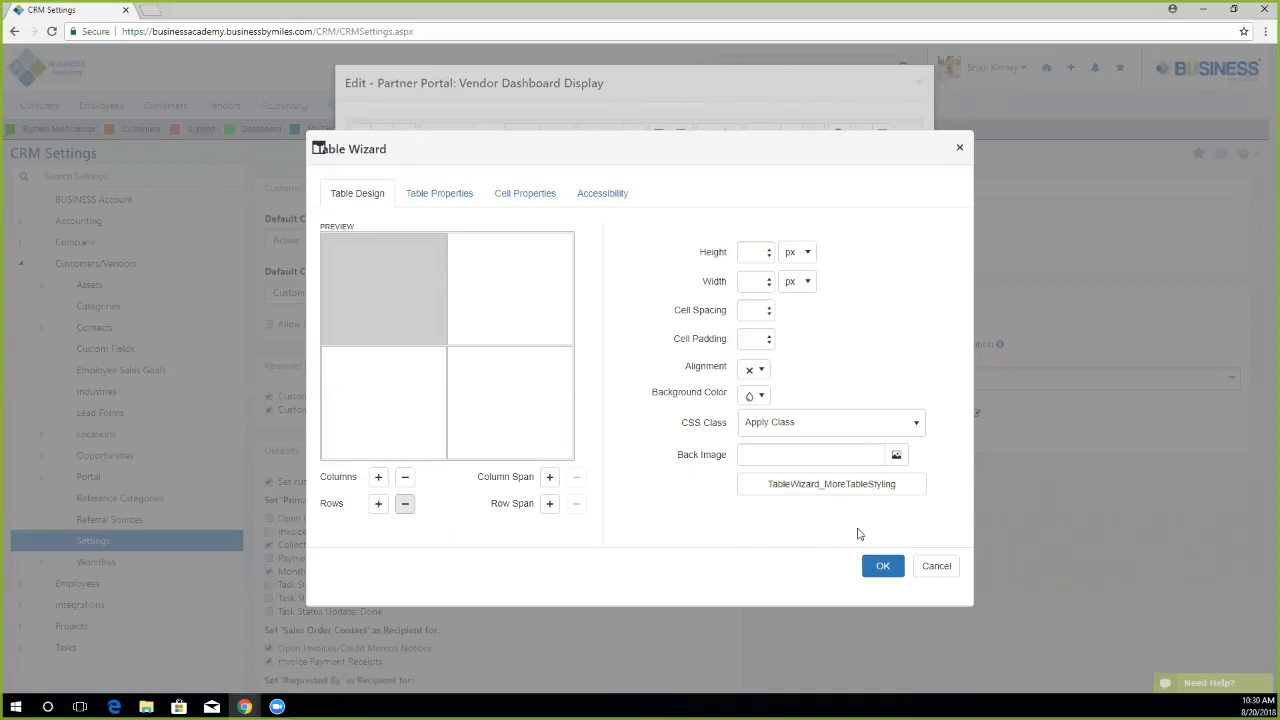
pyautogui.click(936, 566)
pyautogui.click(905, 403)
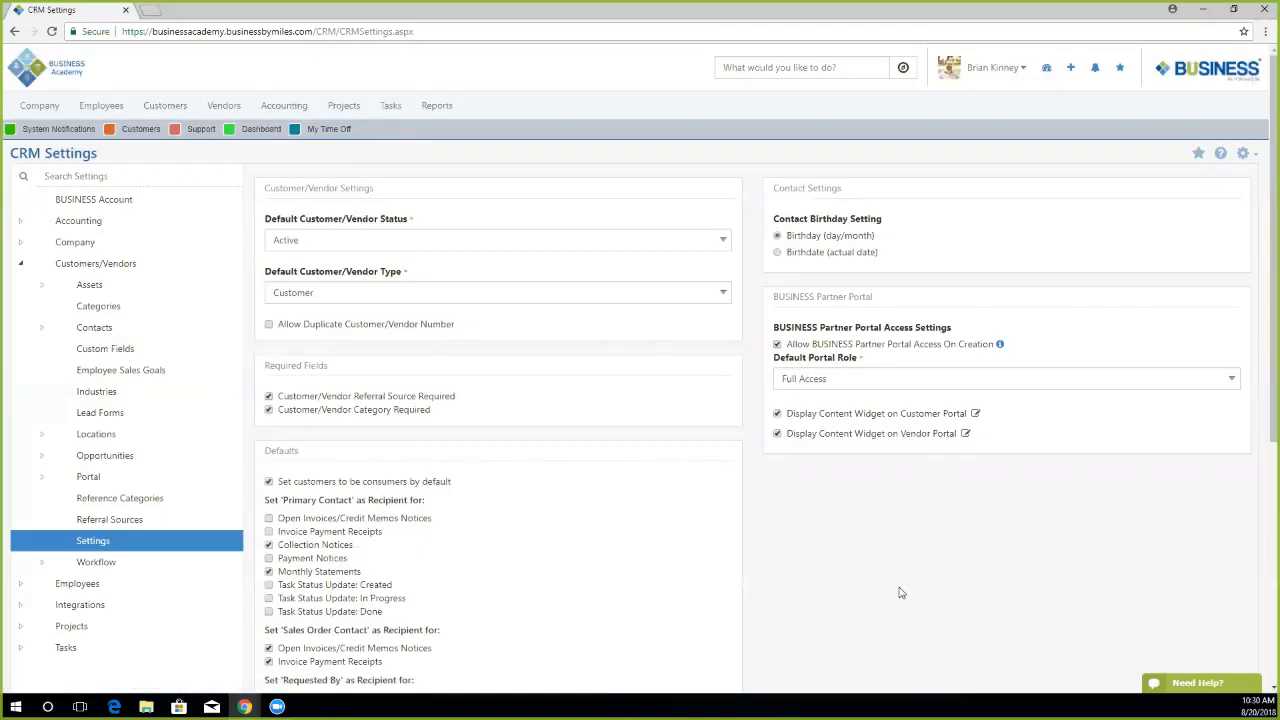
# Save the CRM settings.
pyautogui.scroll(-5, 890, 593)
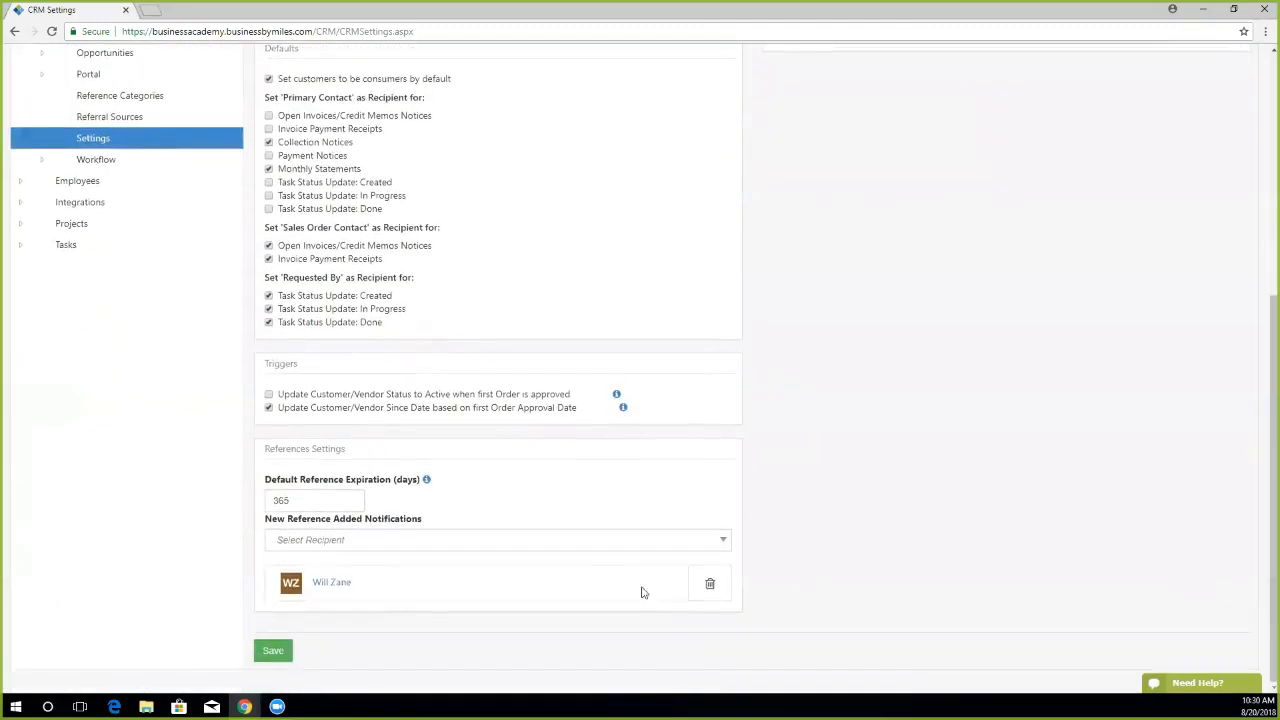
pyautogui.click(272, 651)
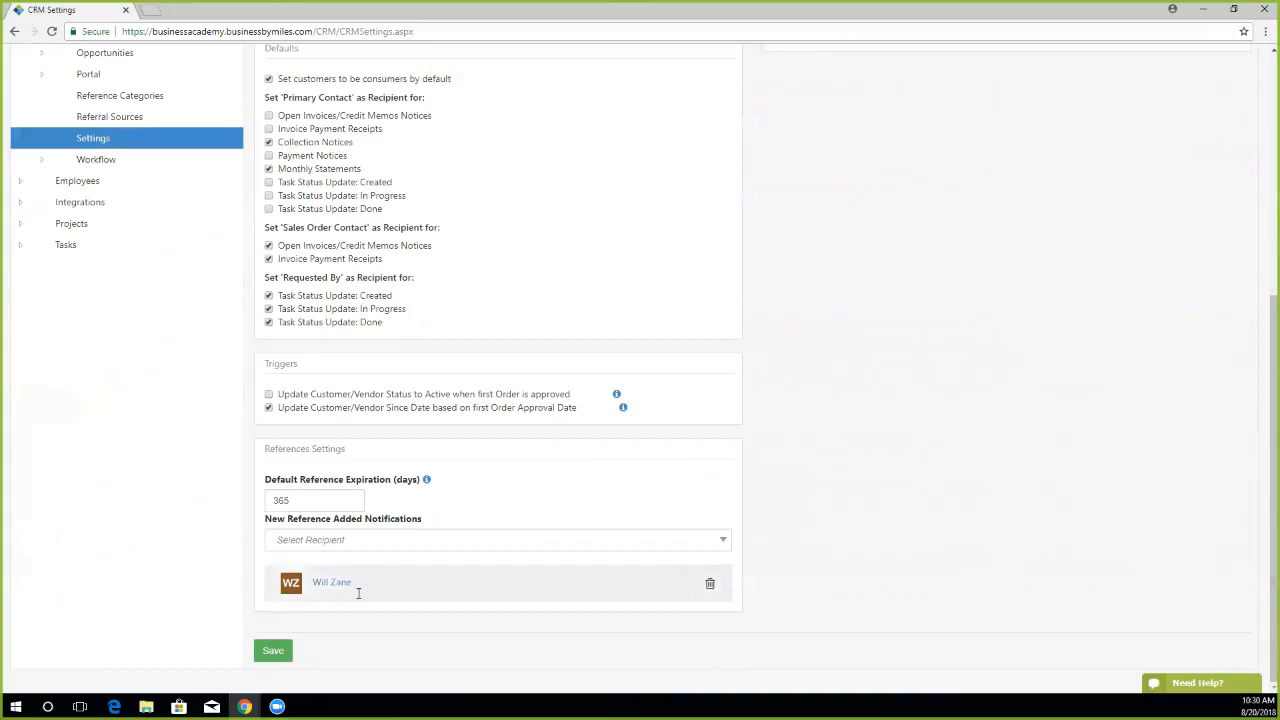
pyautogui.scroll(5, 357, 592)
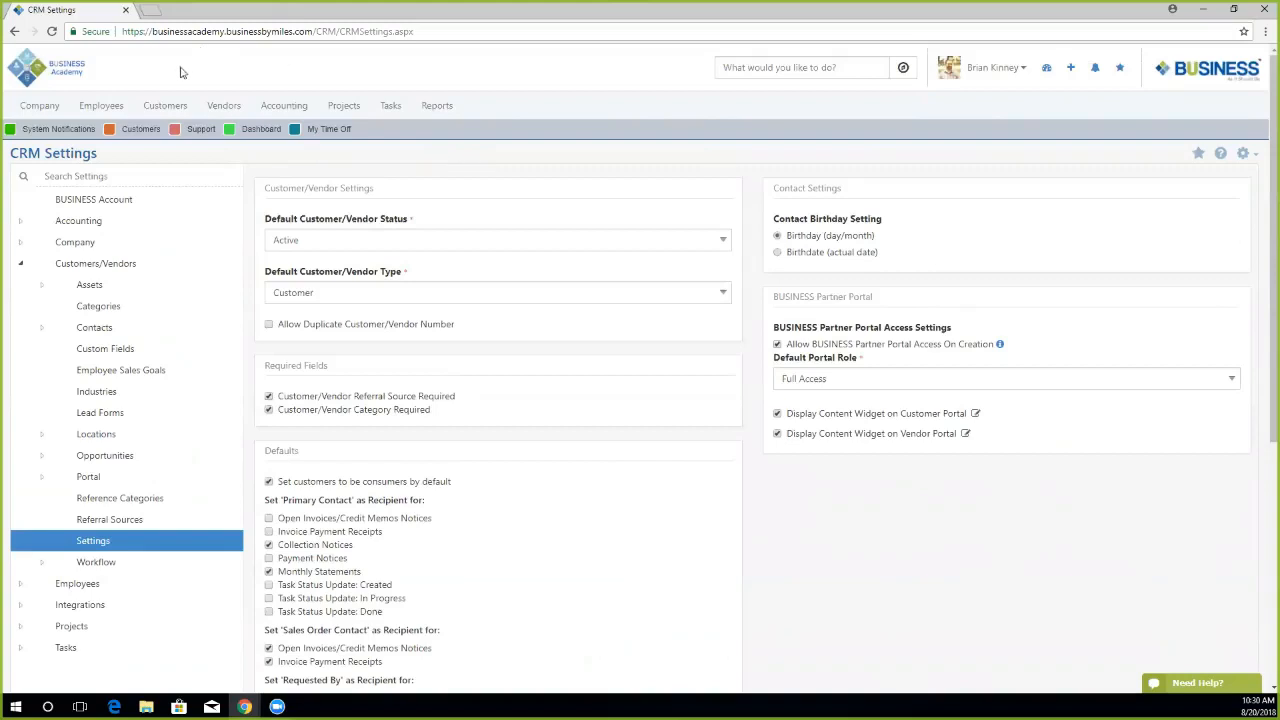
# Open the customer list, clear the Primary Assignment filter and search for customers across all assignees.
pyautogui.click(165, 105)
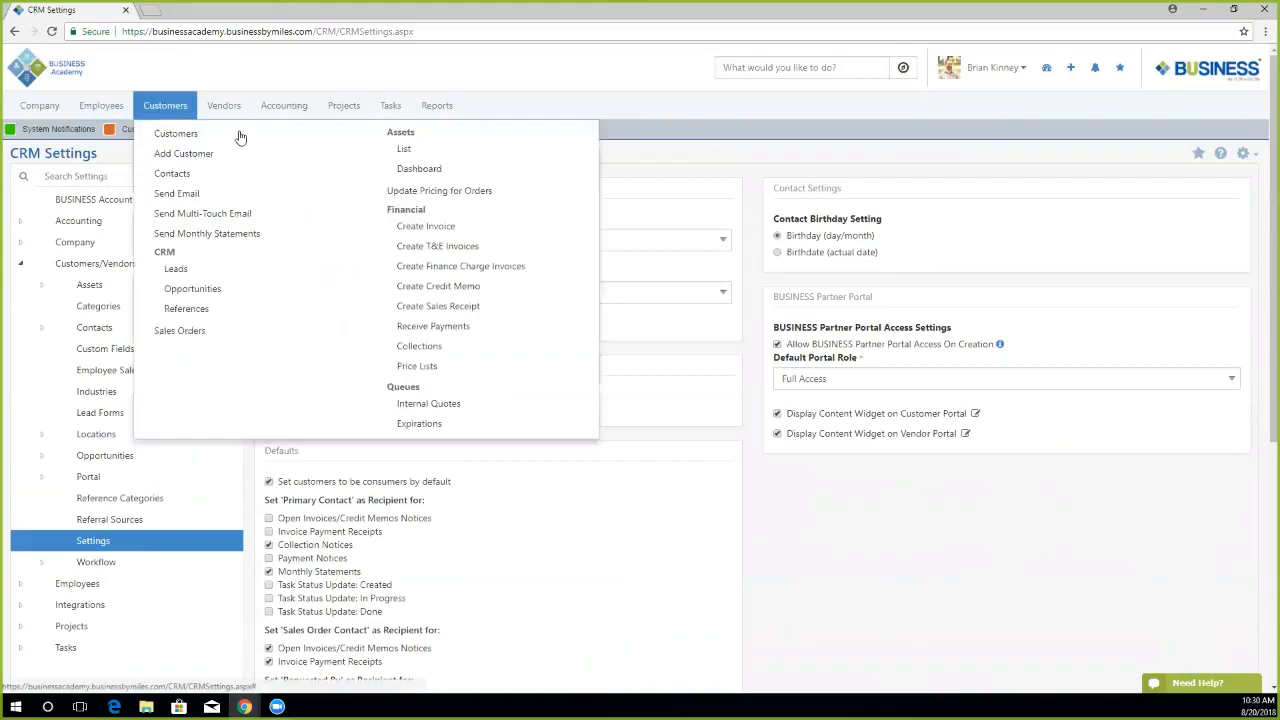
pyautogui.click(180, 134)
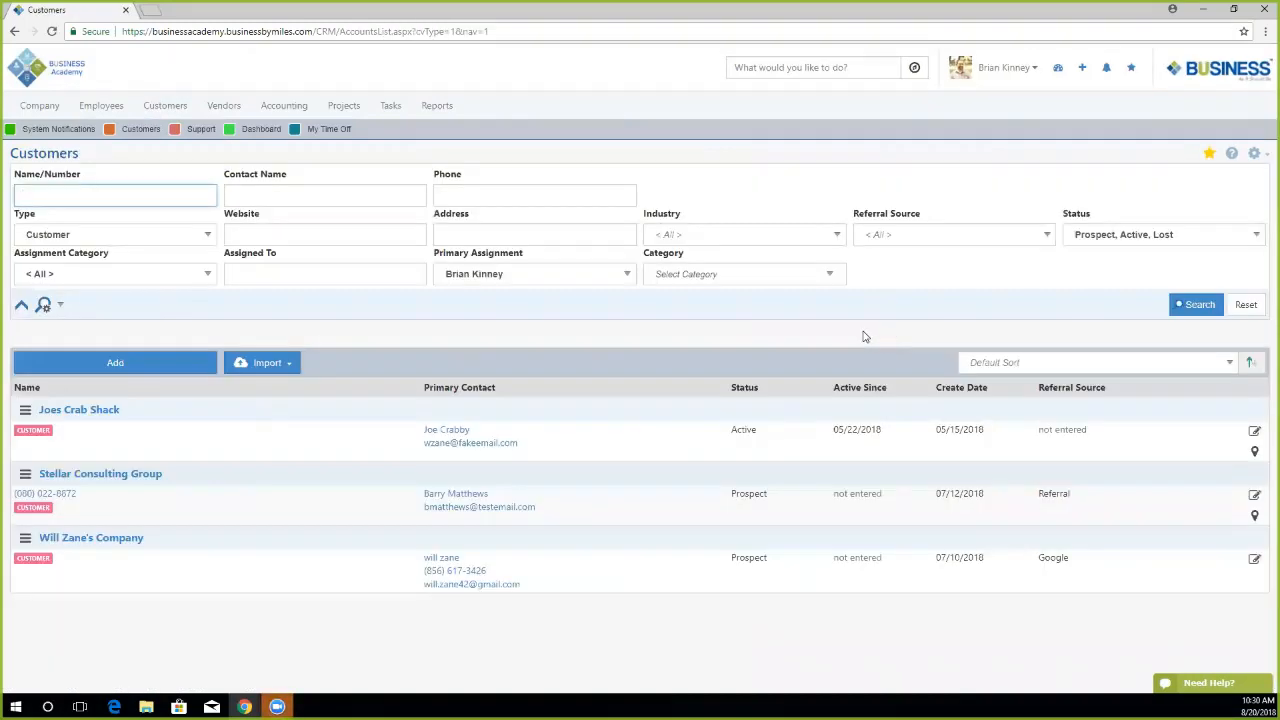
pyautogui.click(1168, 309)
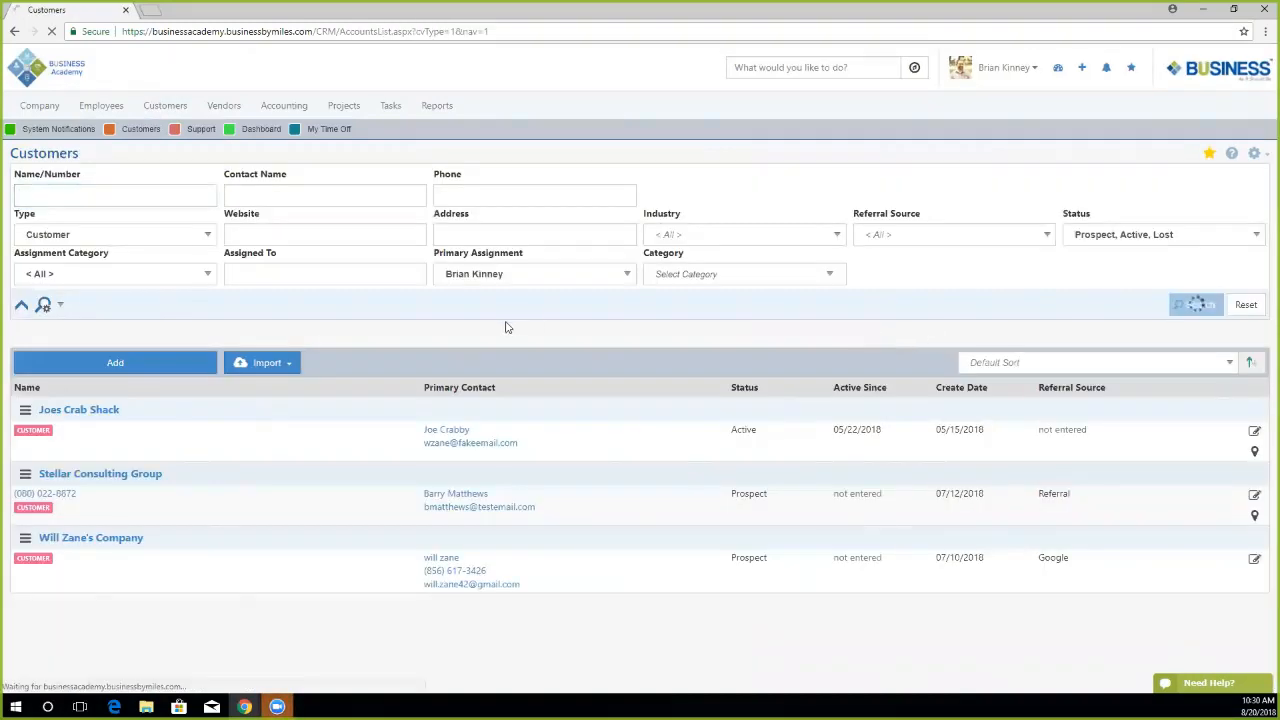
pyautogui.click(436, 277)
pyautogui.press('BackSpace')
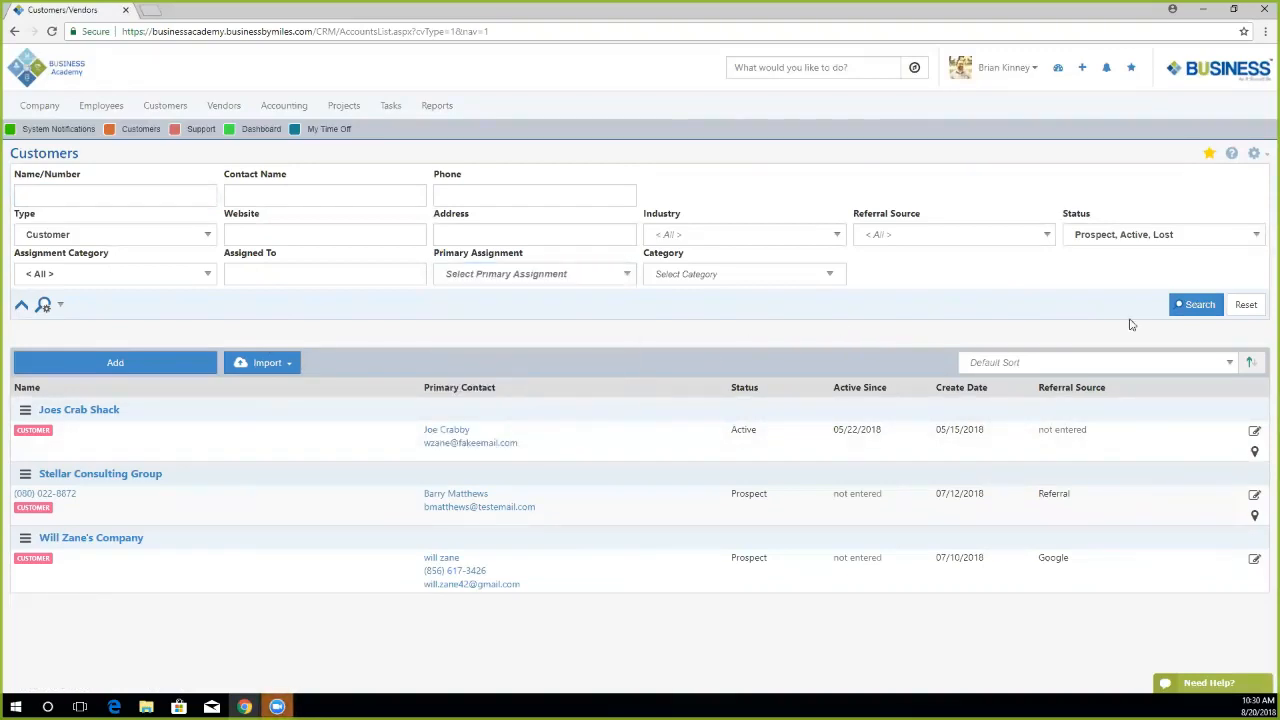
pyautogui.click(1185, 305)
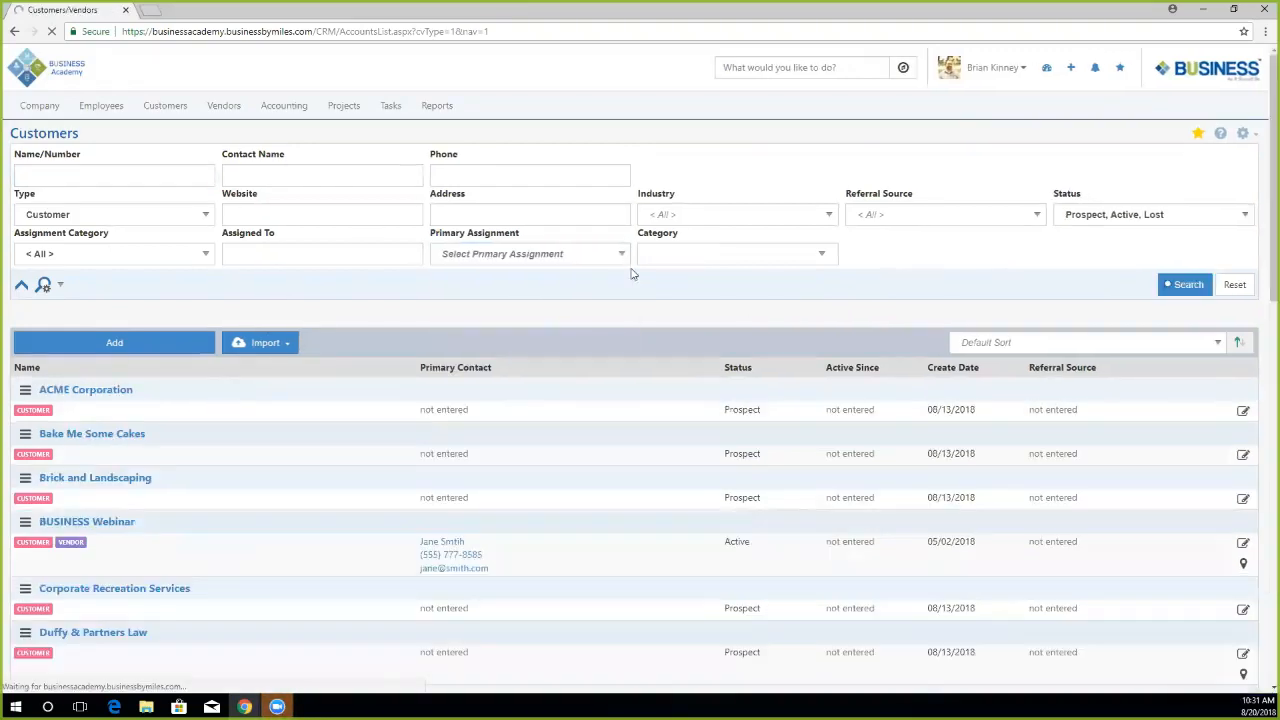
# Look through the customer search results, including the customer and vendor tags, contacts, statuses and dates.
pyautogui.scroll(-3, 500, 240)
pyautogui.scroll(-10, 460, 258)
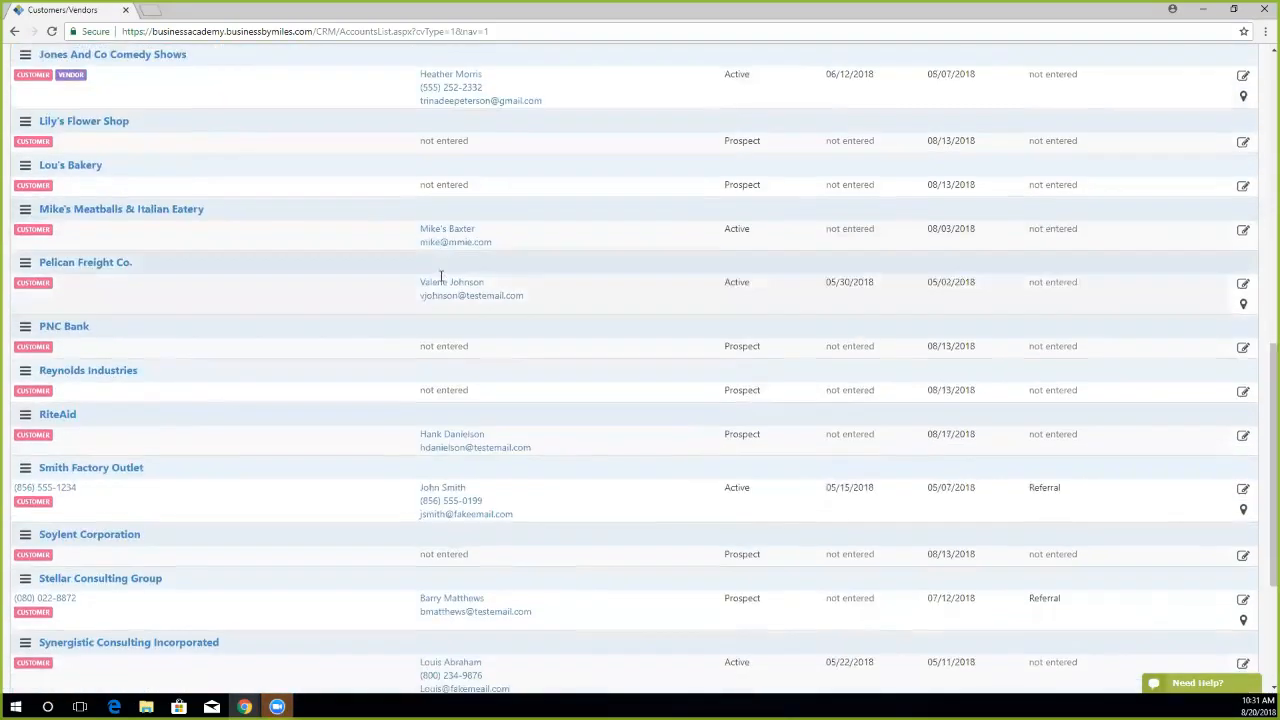
pyautogui.scroll(13, 440, 343)
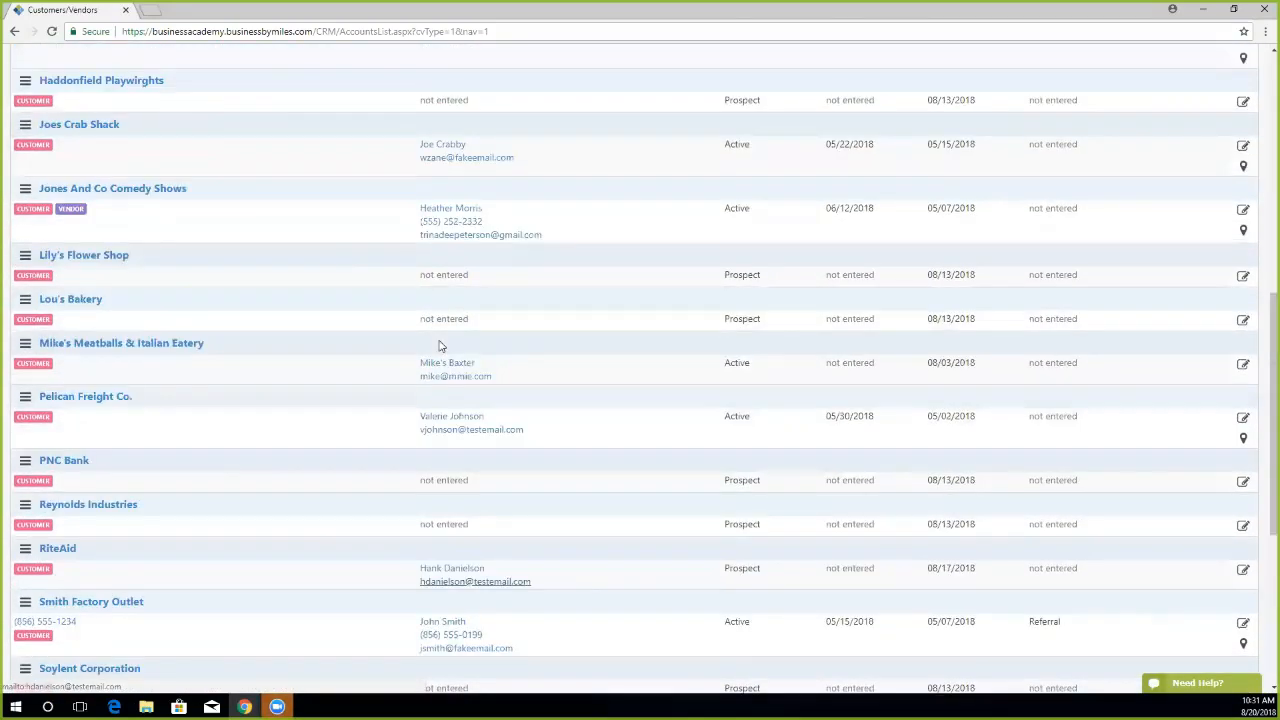
pyautogui.scroll(-1, 440, 343)
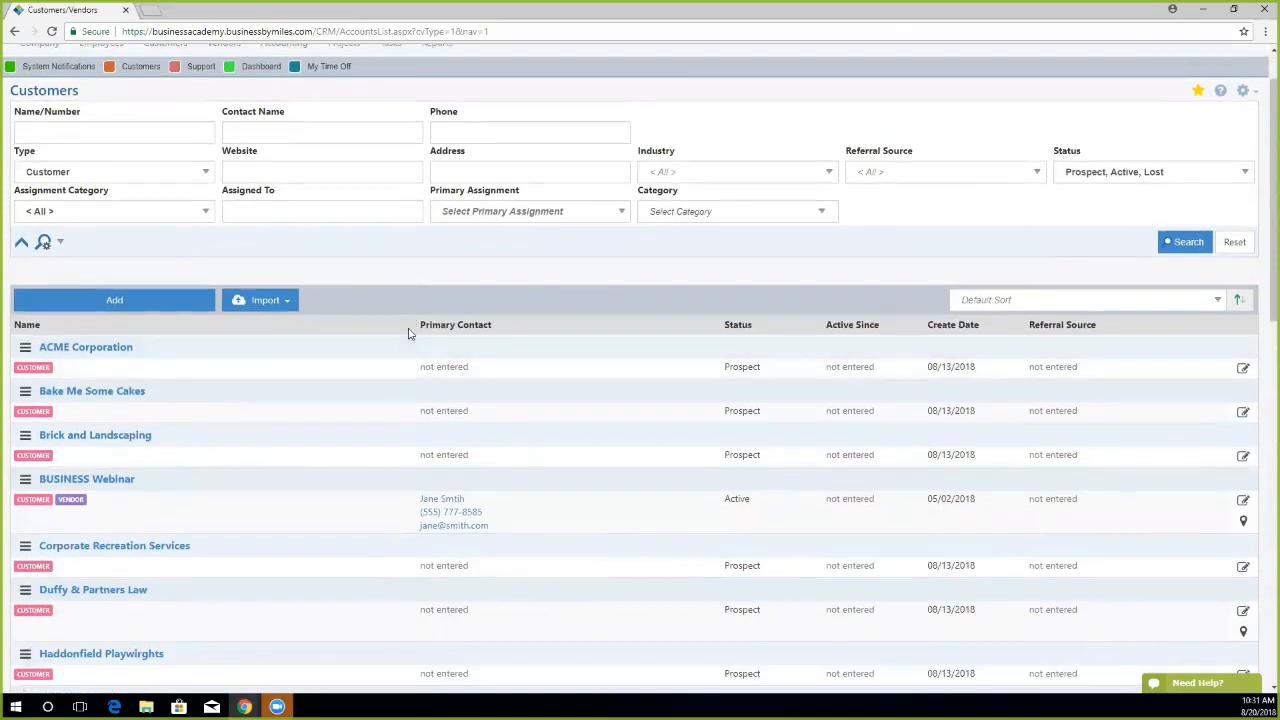
pyautogui.scroll(2, 409, 331)
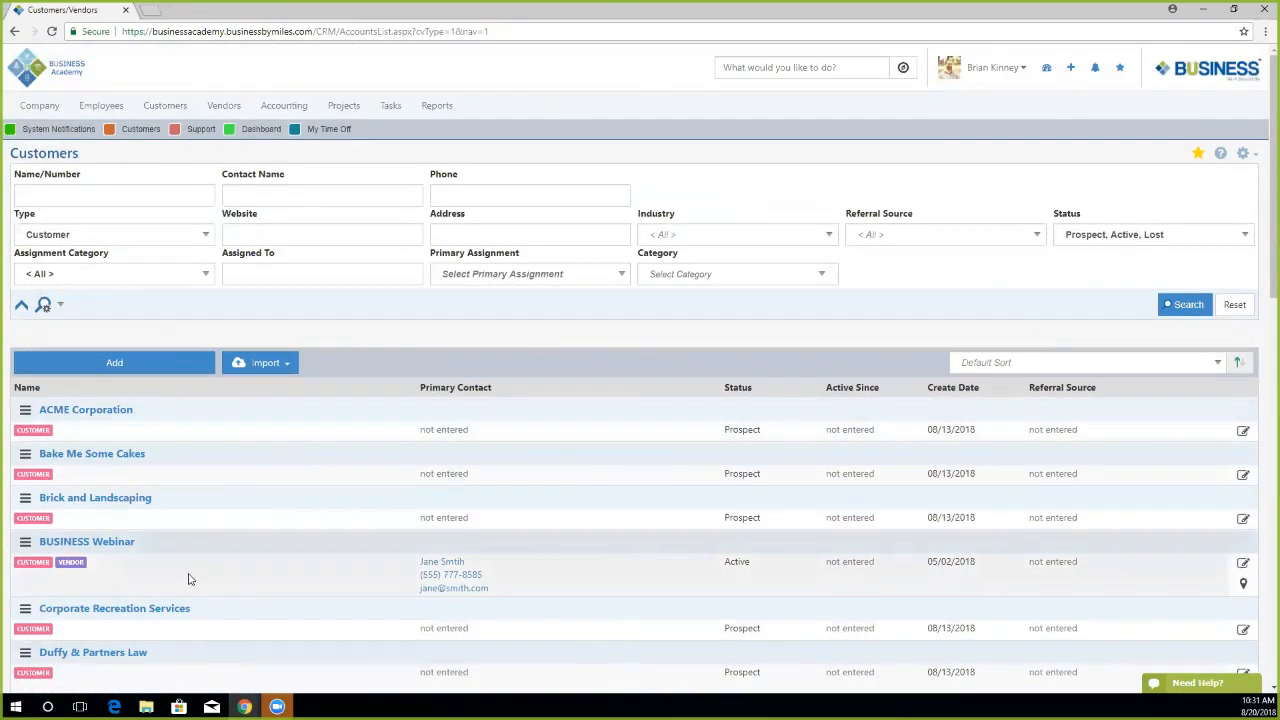
pyautogui.scroll(-1, 192, 575)
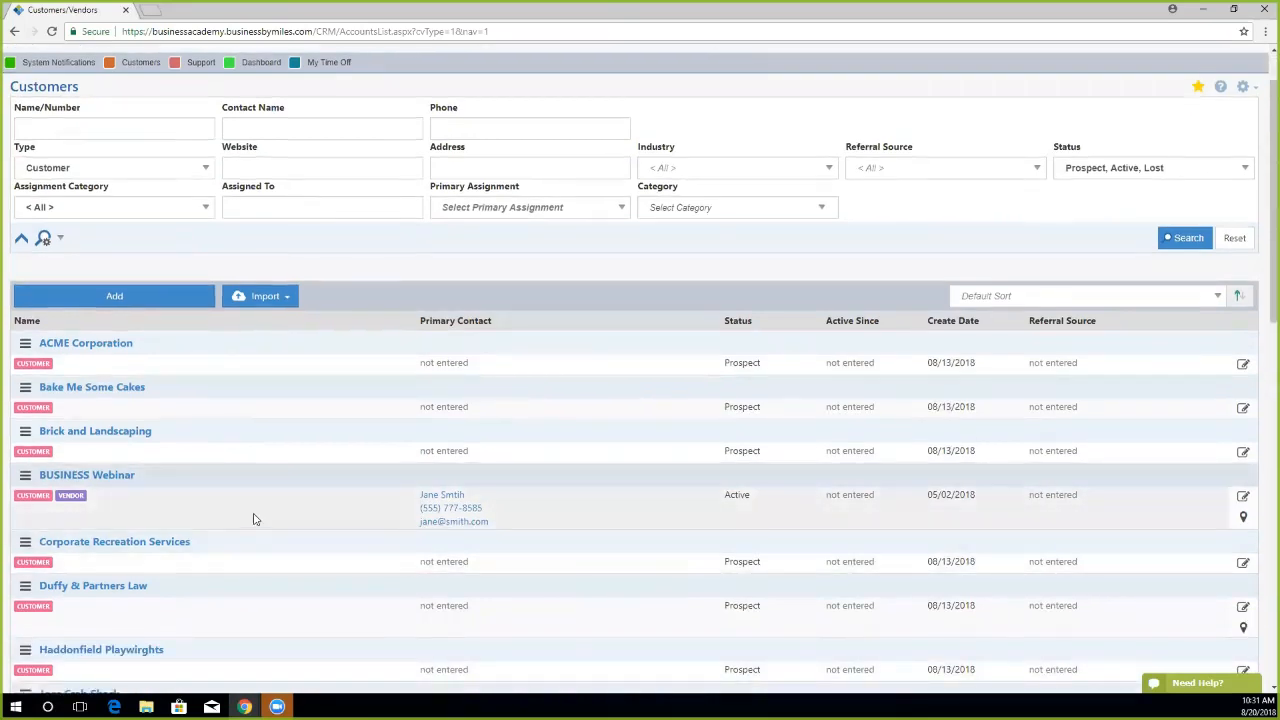
pyautogui.scroll(-3, 244, 517)
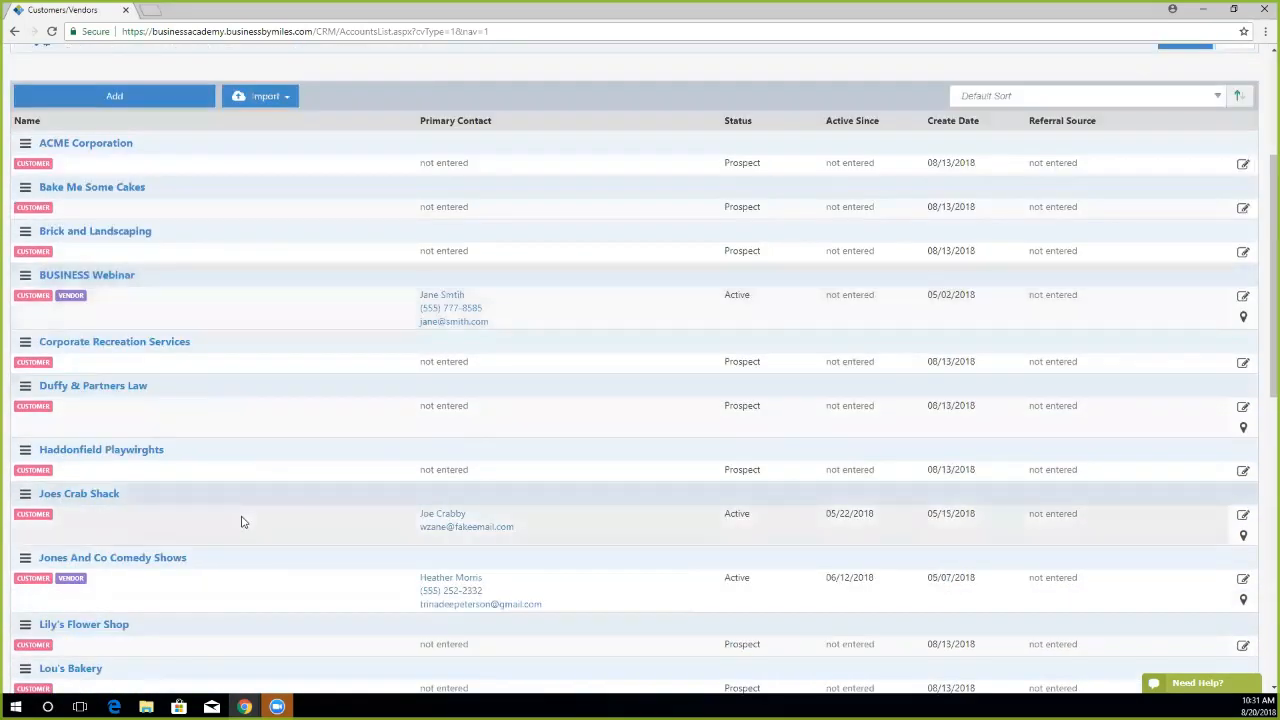
pyautogui.scroll(-5, 100, 575)
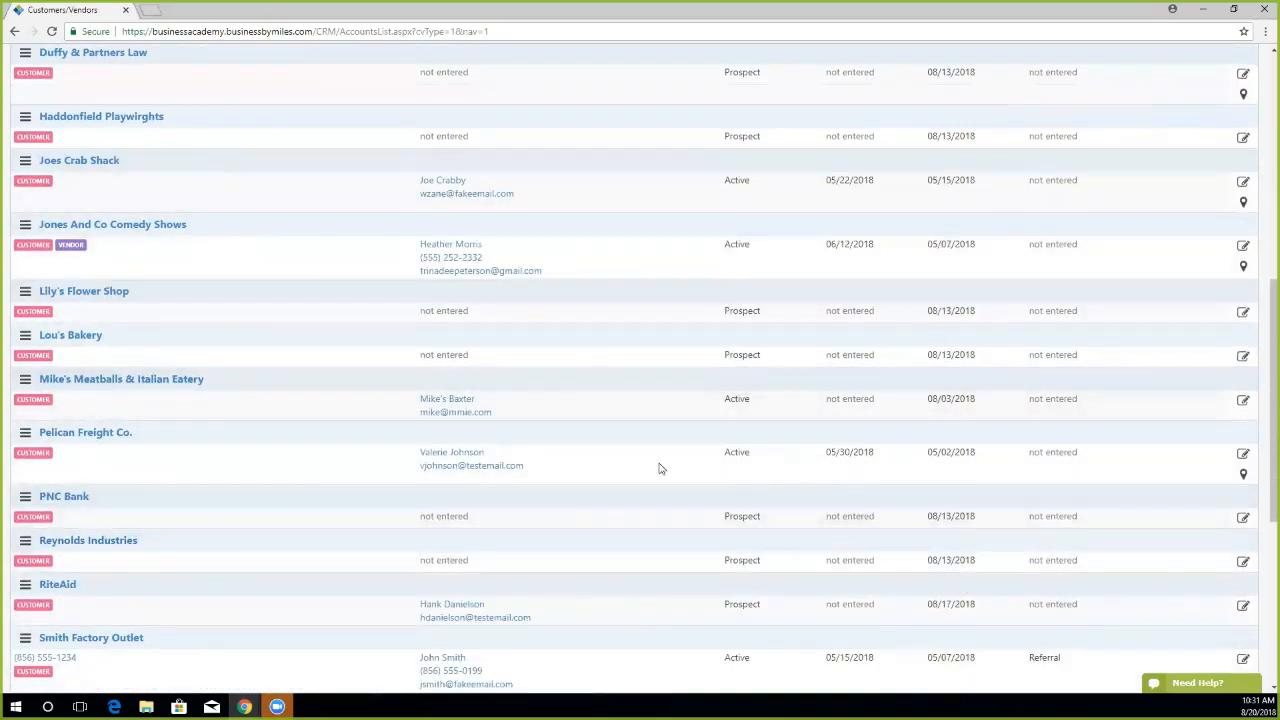
# Open the Pelican Freight Co. dashboard in a separate browser tab and look over its sections.
pyautogui.rightClick(88, 436)
pyautogui.click(136, 444)
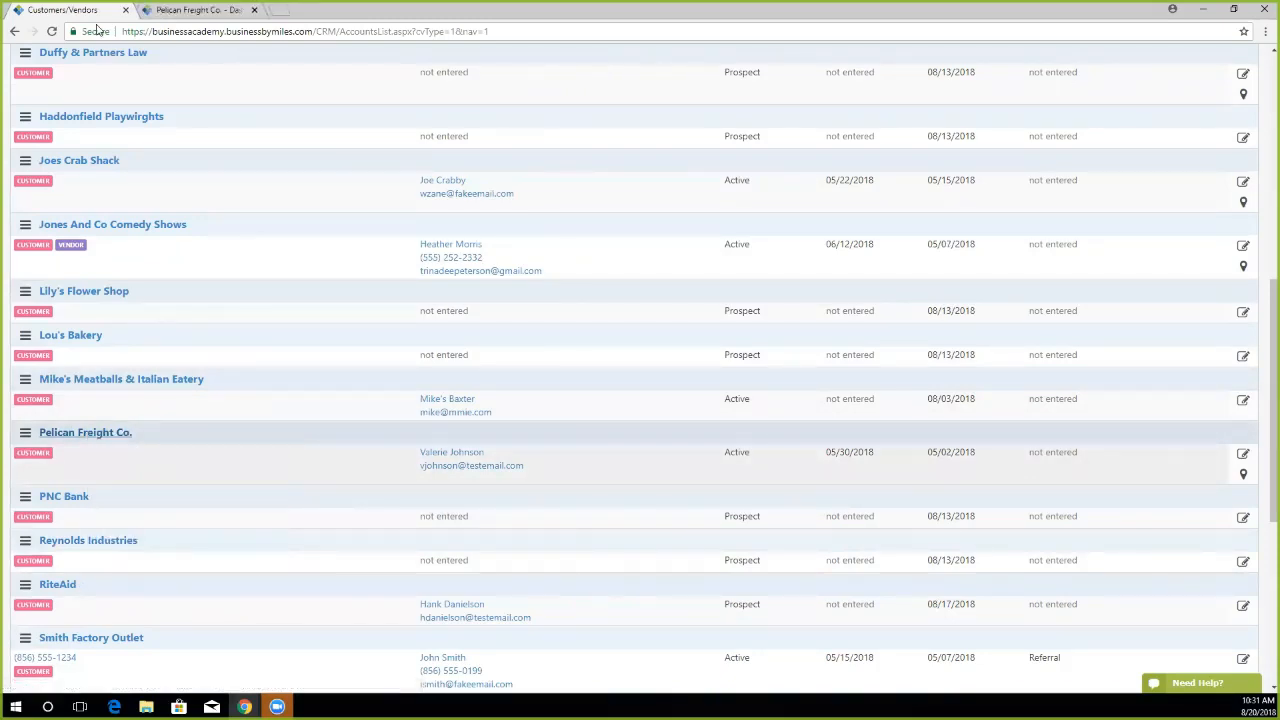
pyautogui.hotkey('ctrl', 'Tab')
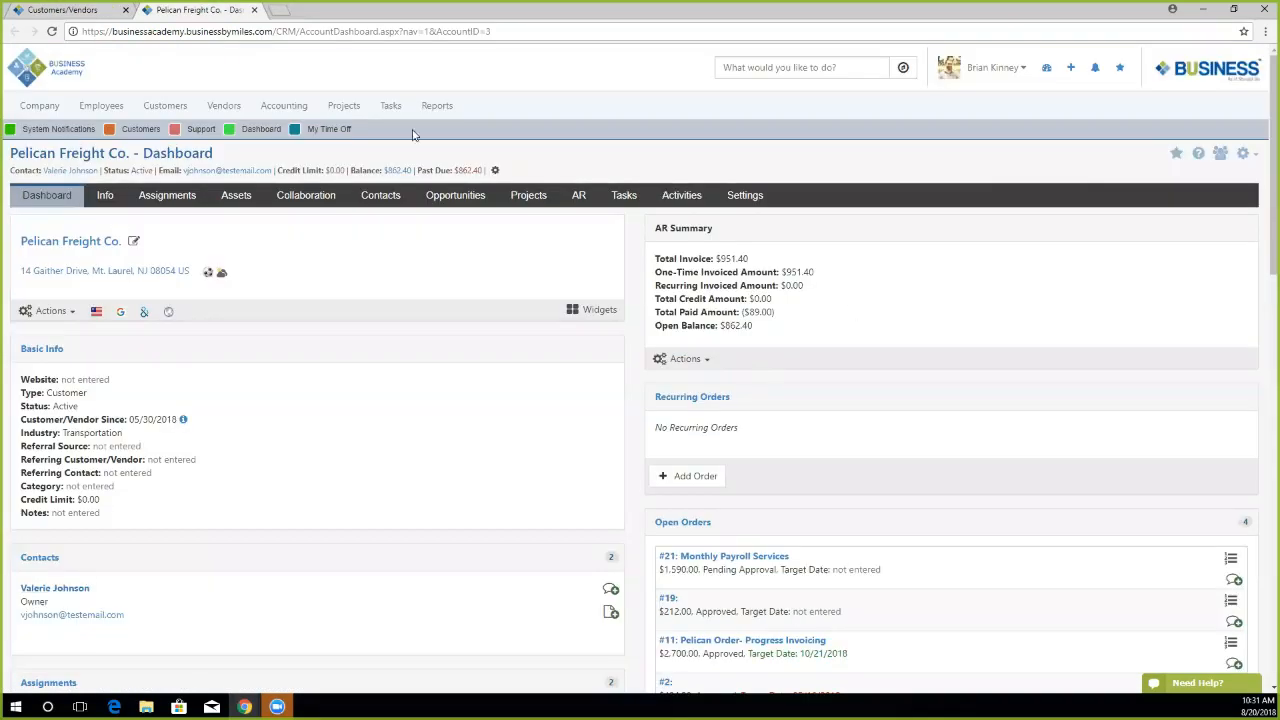
pyautogui.click(148, 199)
# Return to the customer list, review the sections reachable for Pelican Freight Co. and open its Contacts in a separate browser tab.
pyautogui.click(78, 10)
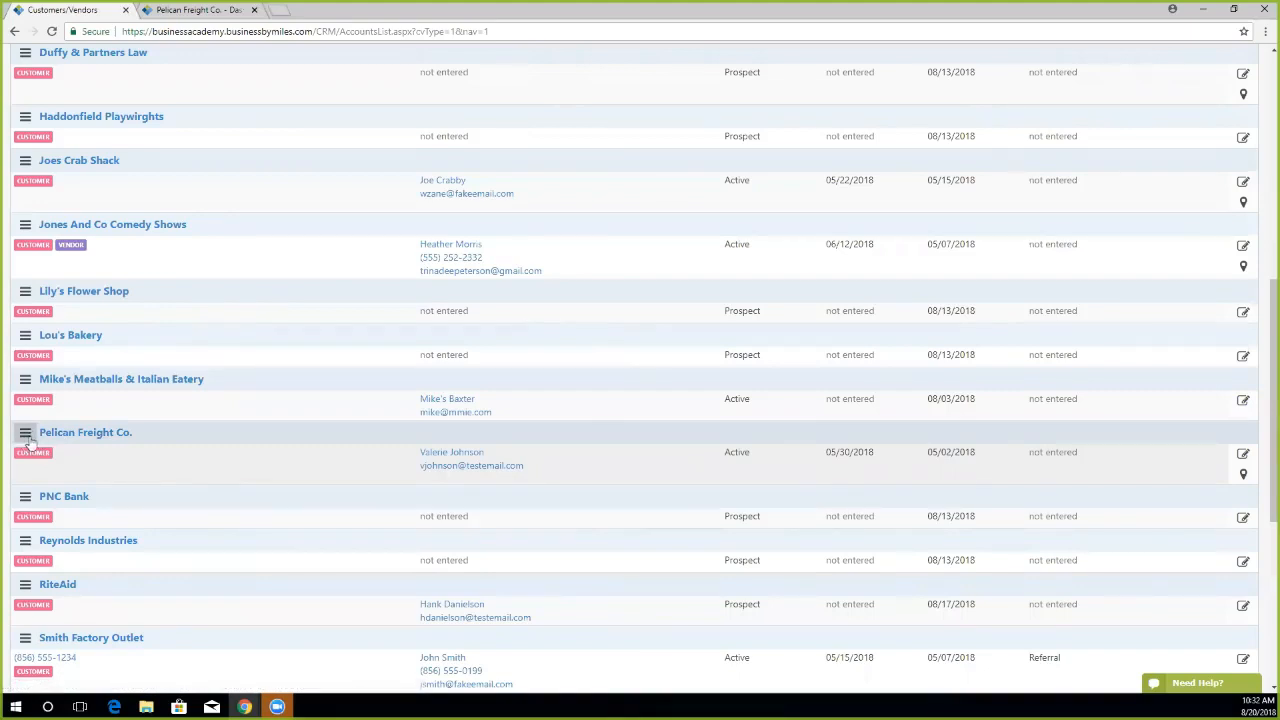
pyautogui.click(26, 434)
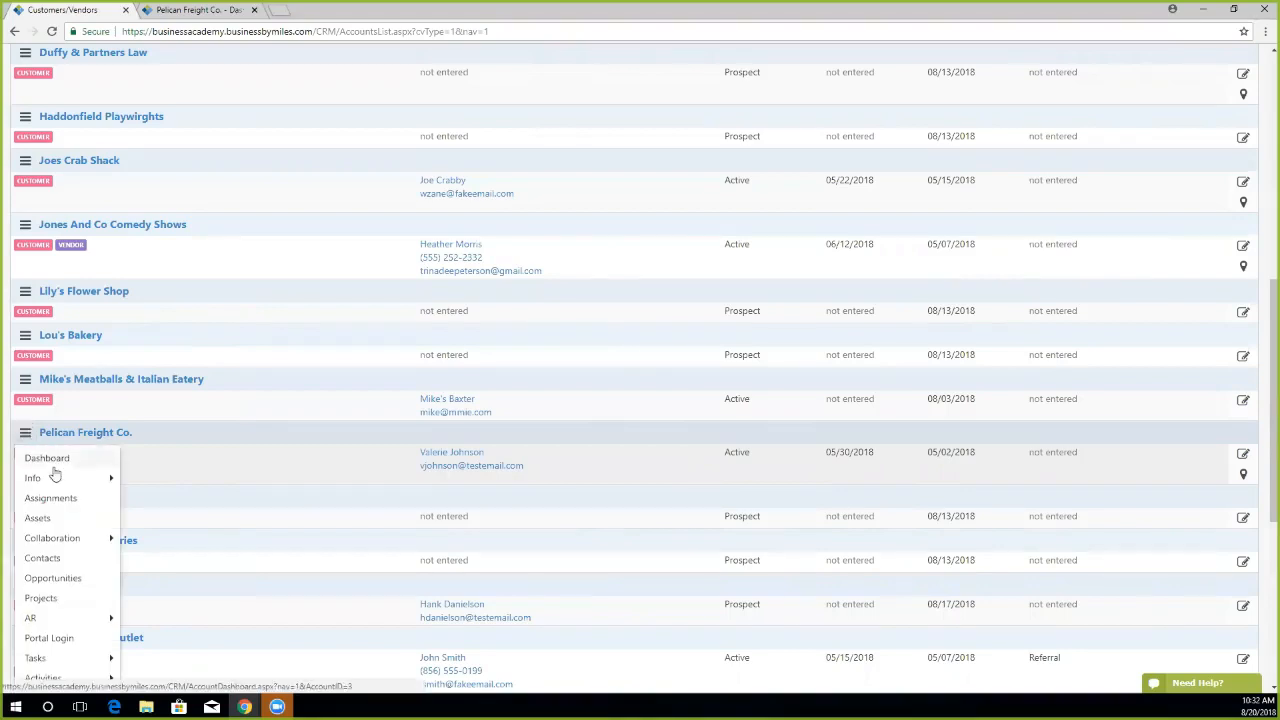
pyautogui.scroll(-1, 51, 472)
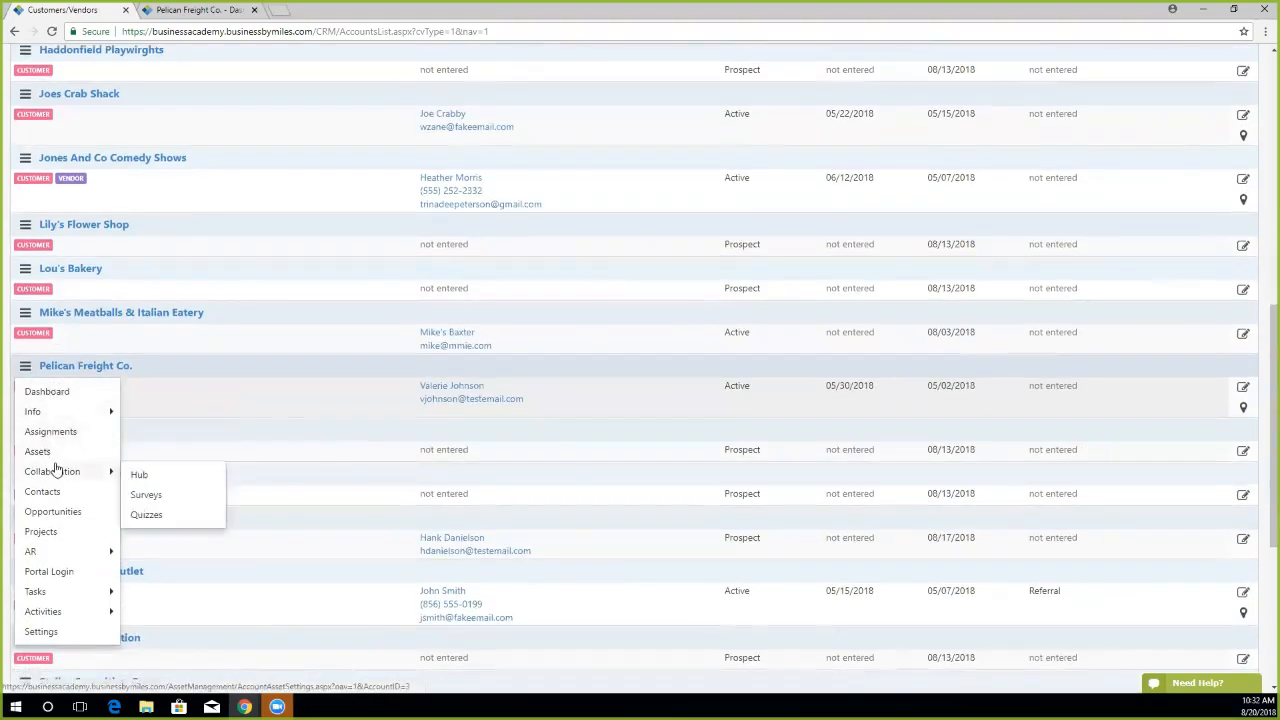
pyautogui.moveTo(64, 416)
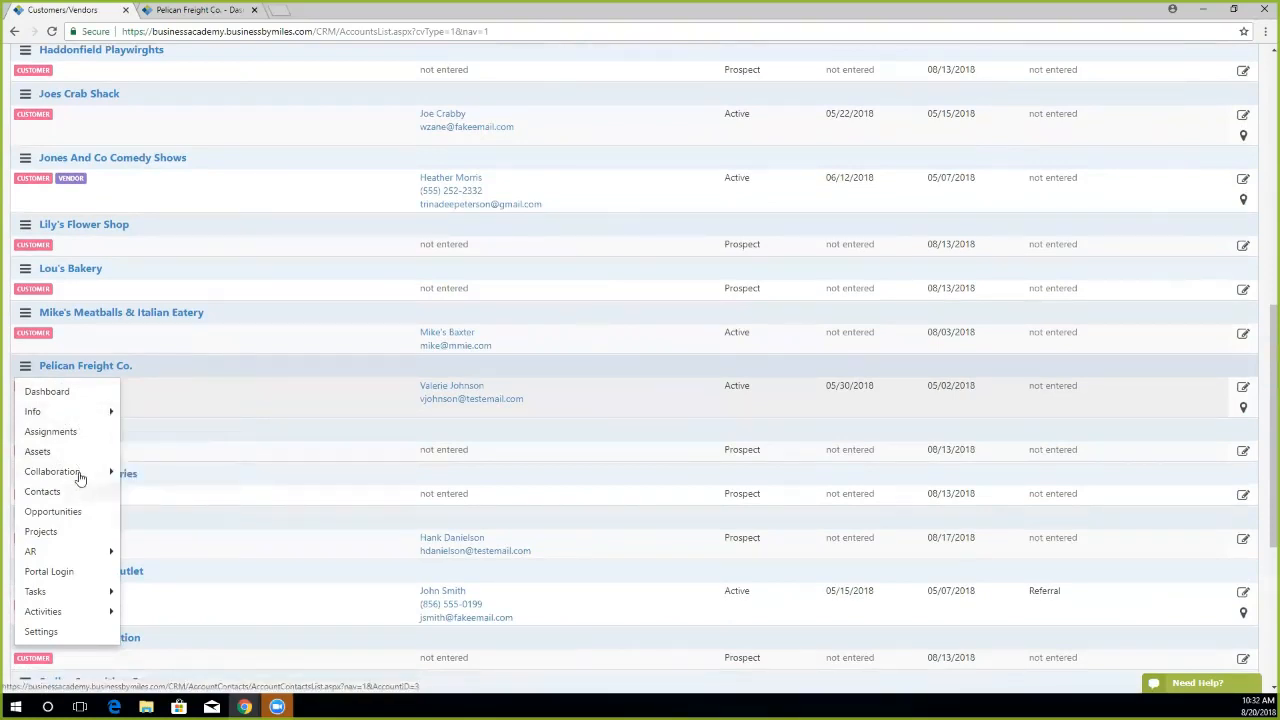
pyautogui.moveTo(58, 556)
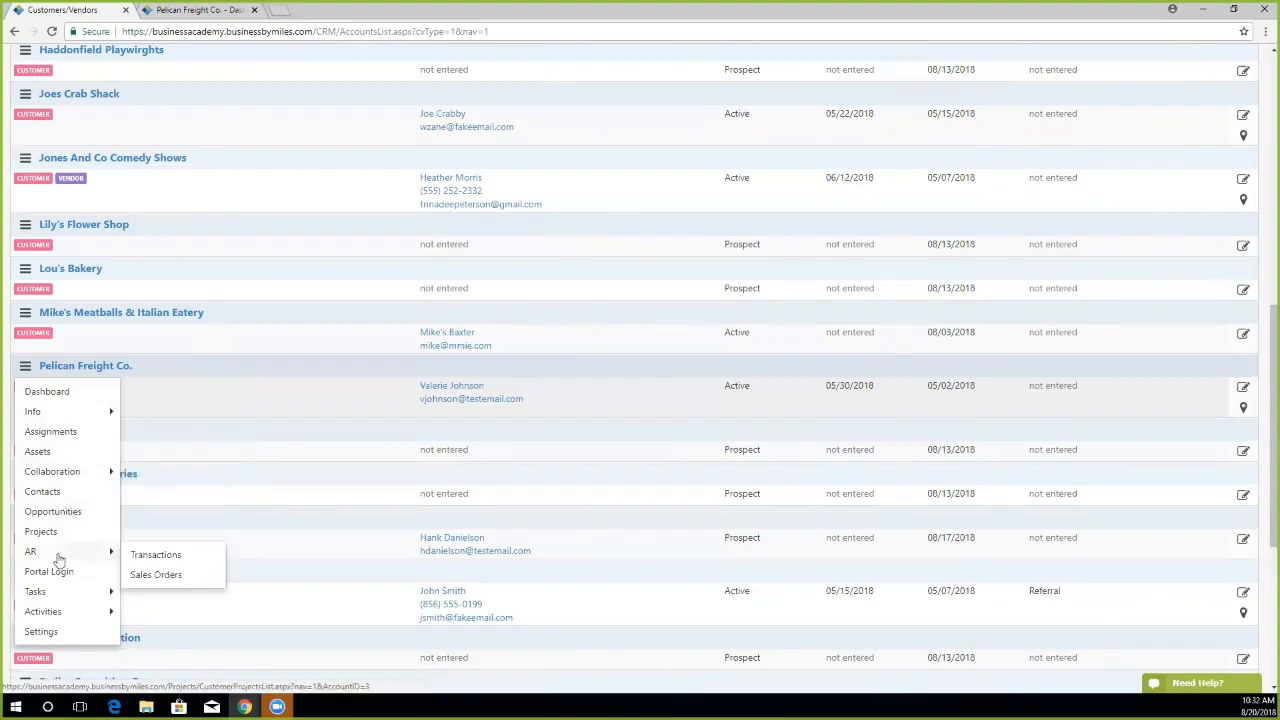
pyautogui.moveTo(60, 618)
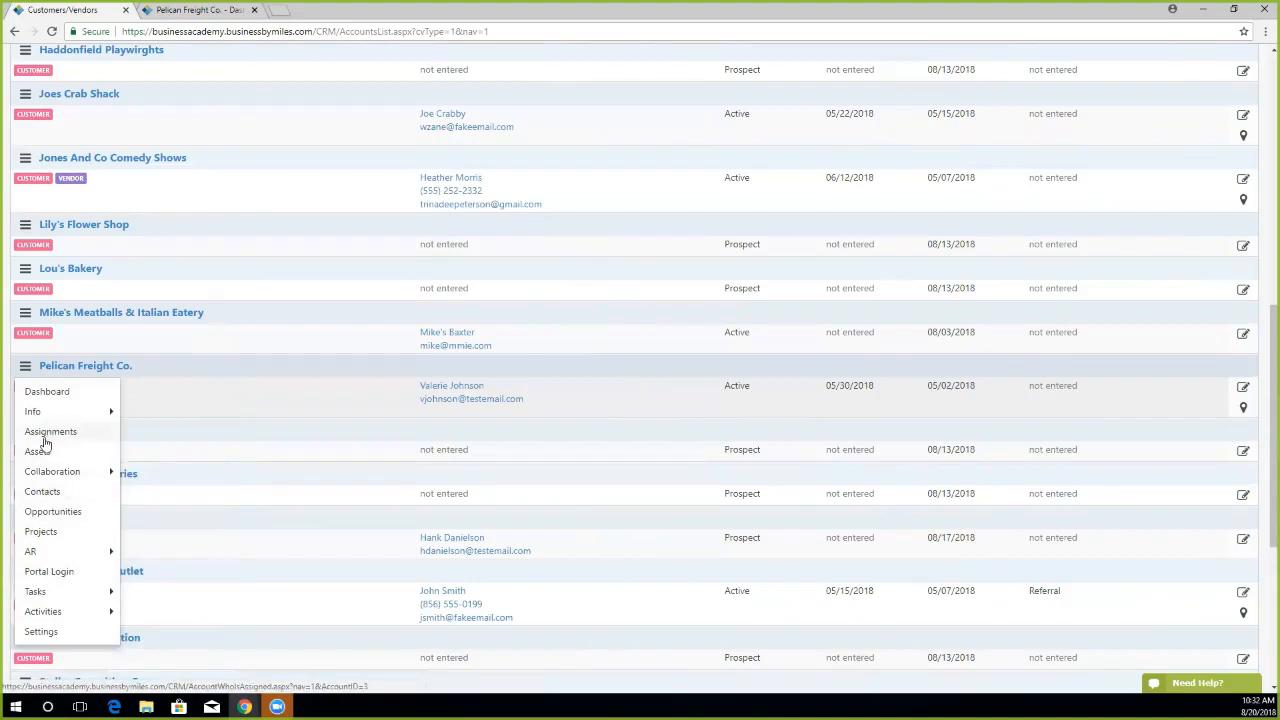
pyautogui.click(64, 493)
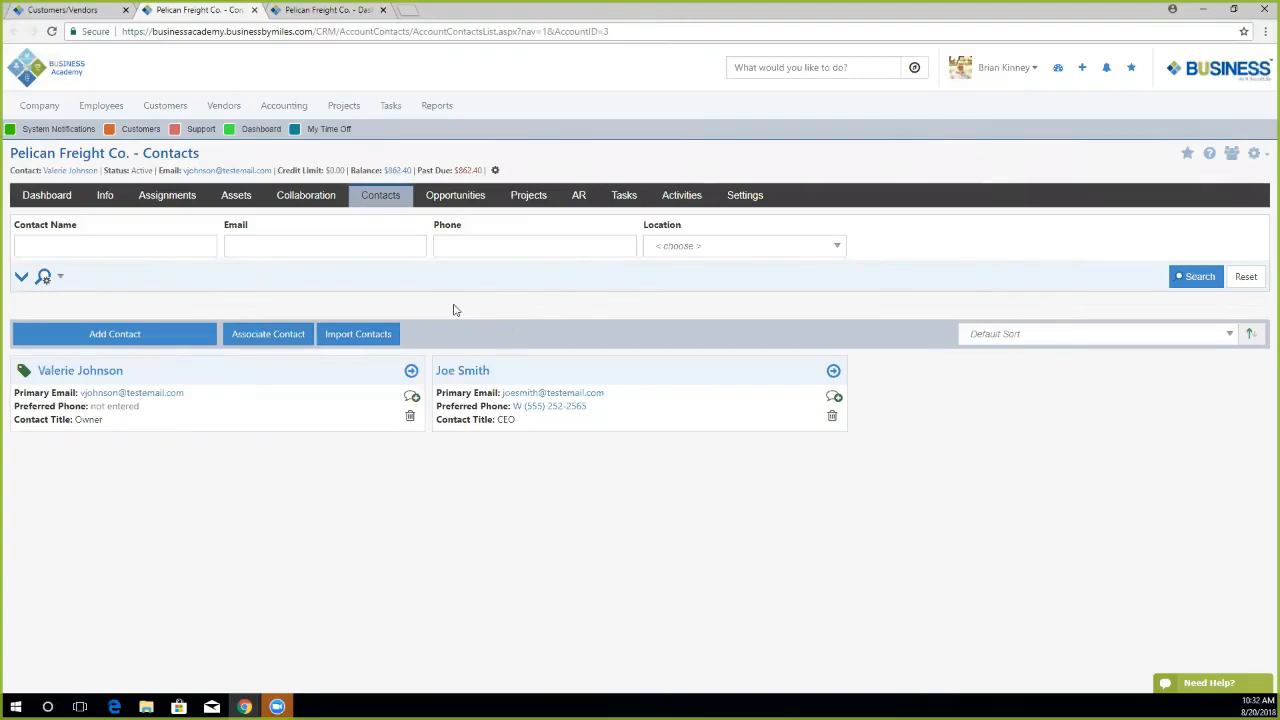
# Open the Contacts section from the Pelican Freight Co. dashboard tab as well, and return to the other Contacts tab.
pyautogui.click(325, 10)
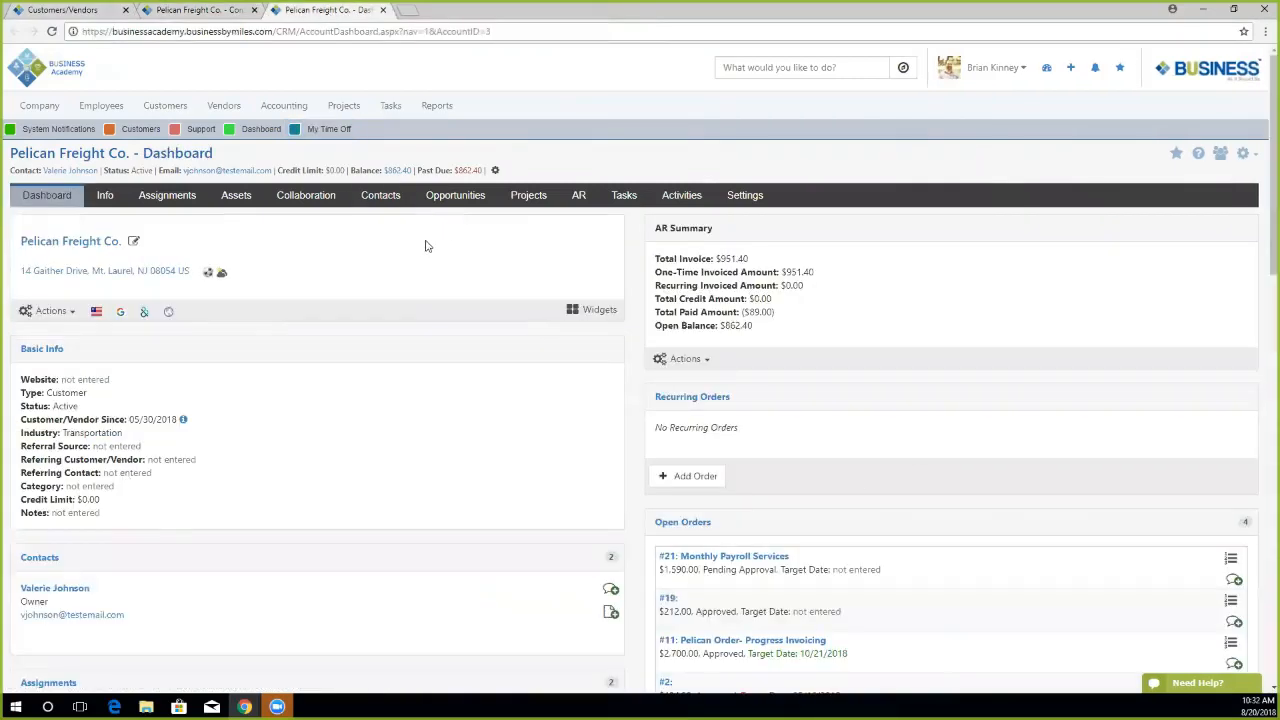
pyautogui.click(385, 199)
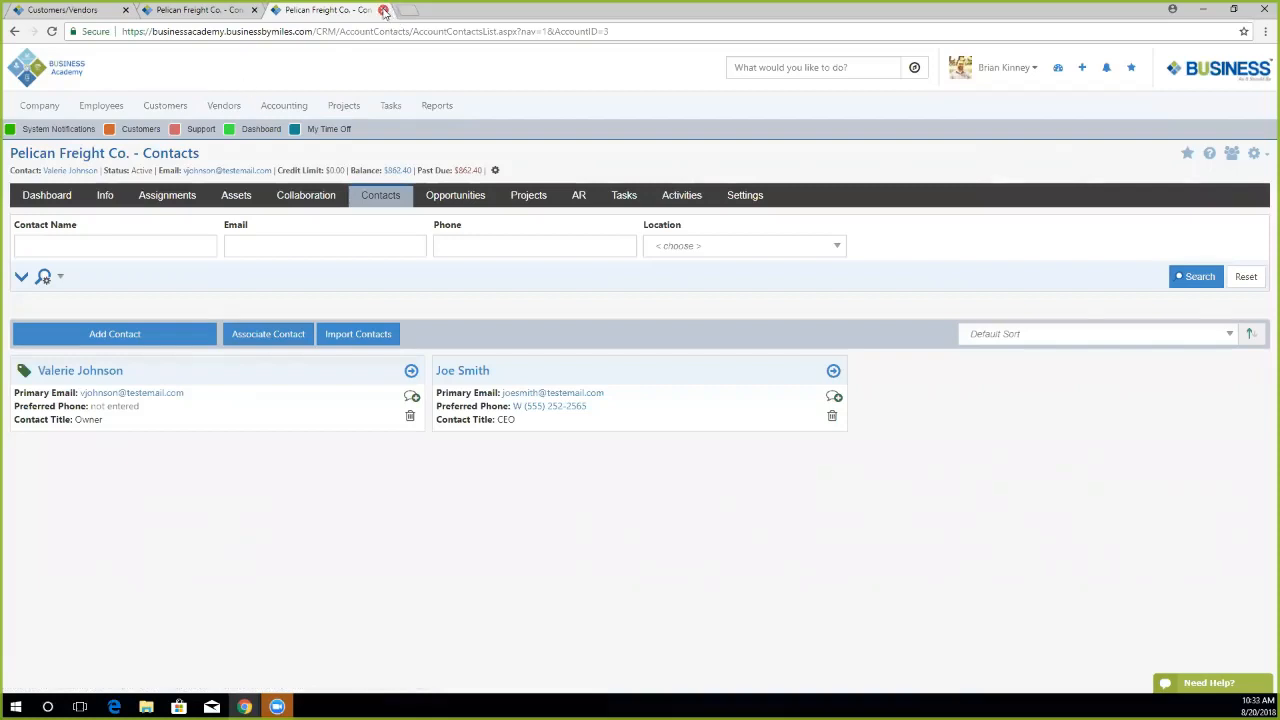
pyautogui.click(222, 12)
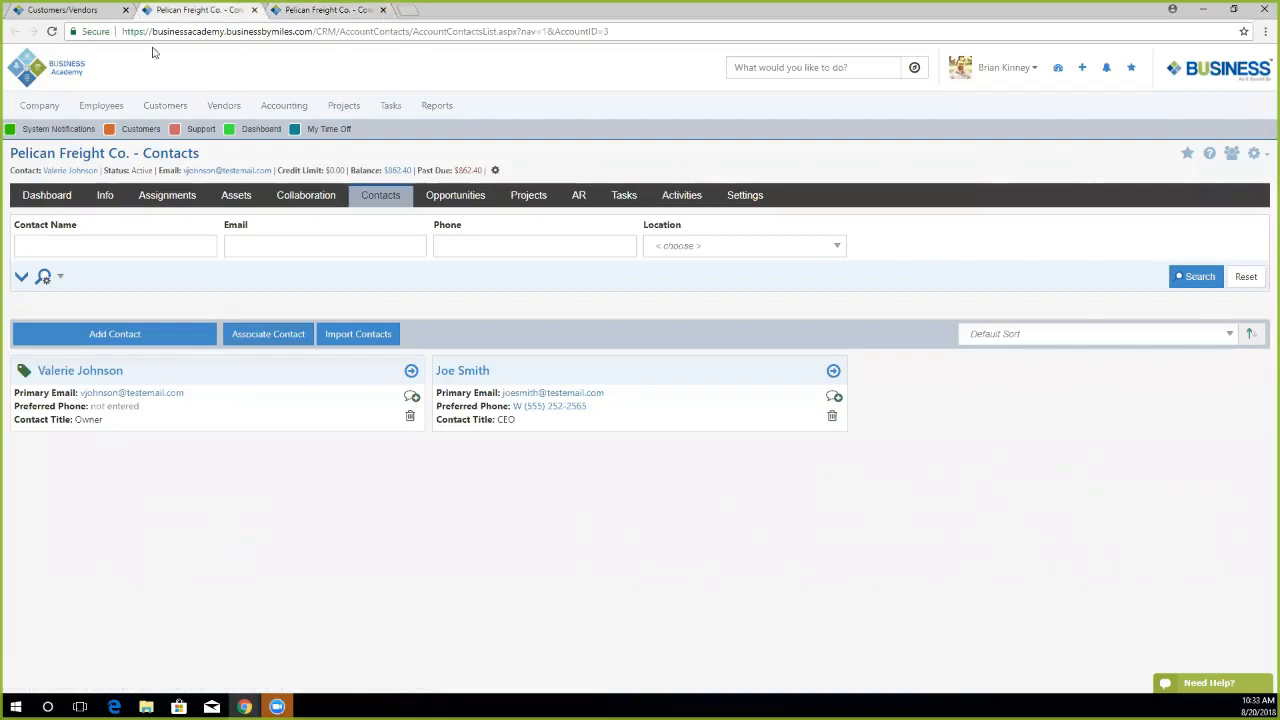
# Open the Pelican Freight Co. dashboard and review its basic info, contacts and assignments.
pyautogui.click(46, 196)
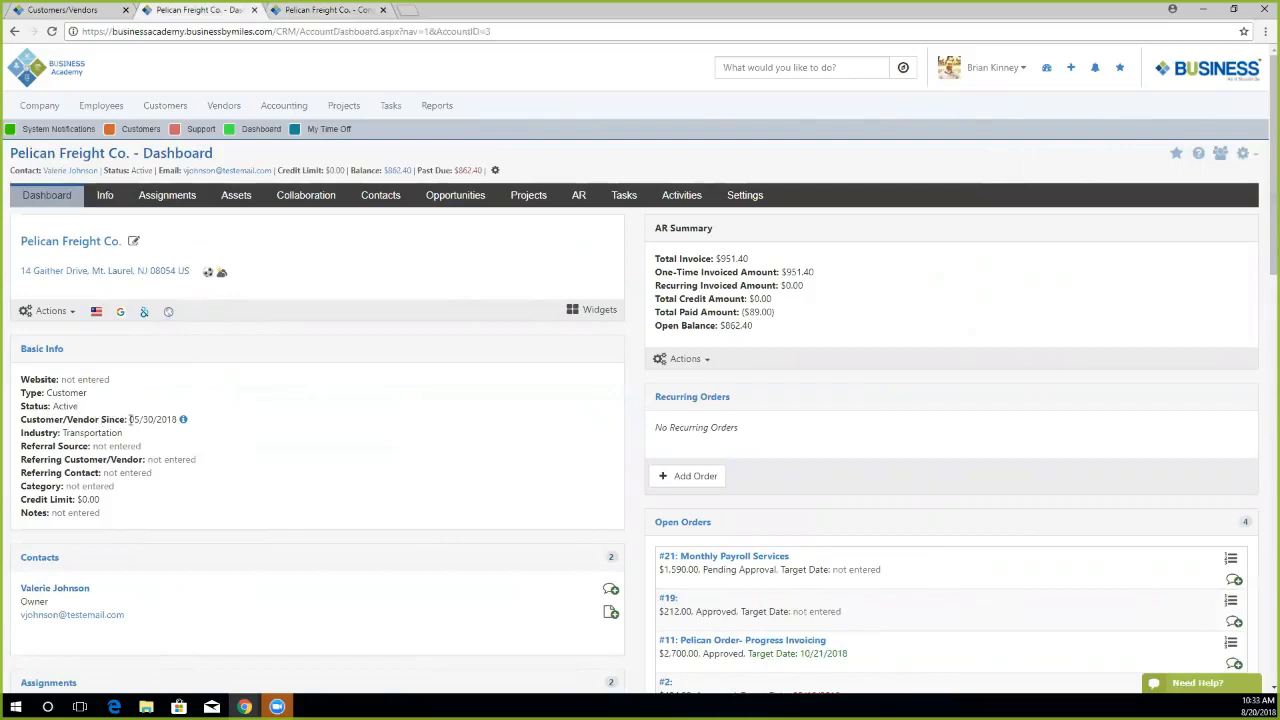
pyautogui.moveTo(157, 422); pyautogui.dragTo(184, 420)
pyautogui.click(169, 448)
pyautogui.scroll(-2, 128, 495)
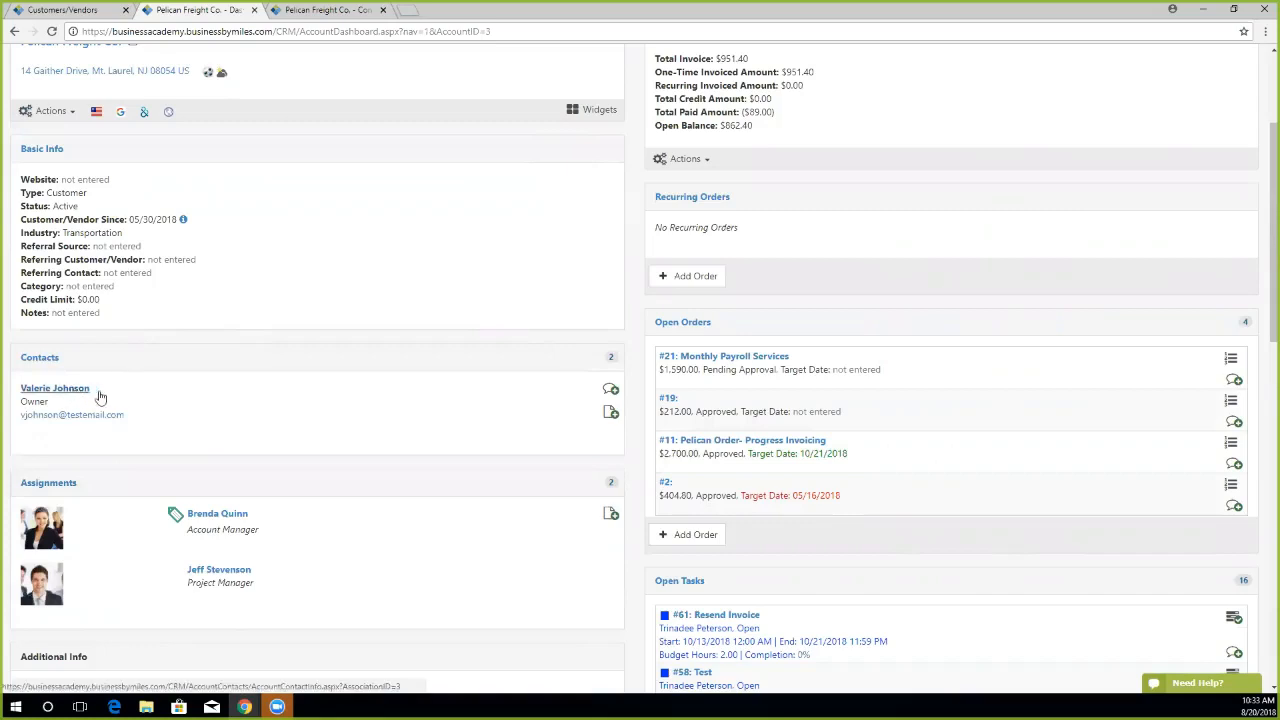
pyautogui.doubleClick(25, 404)
pyautogui.click(161, 407)
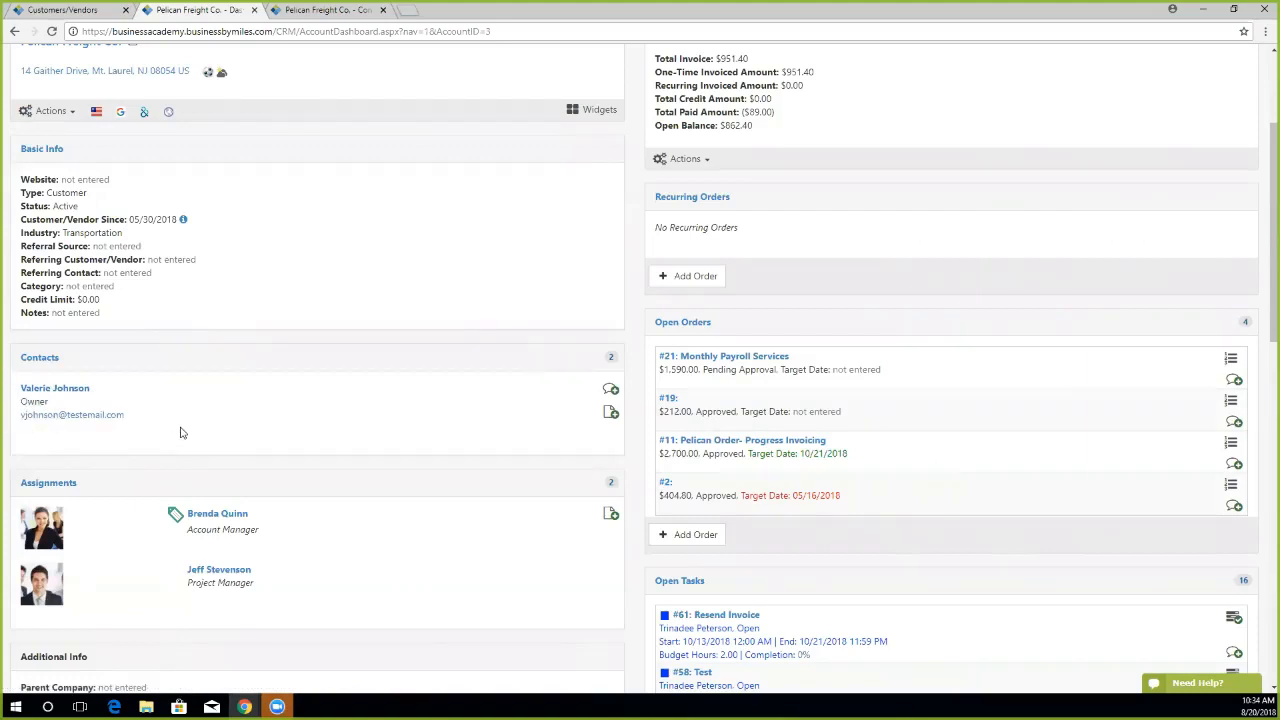
pyautogui.scroll(-1, 177, 437)
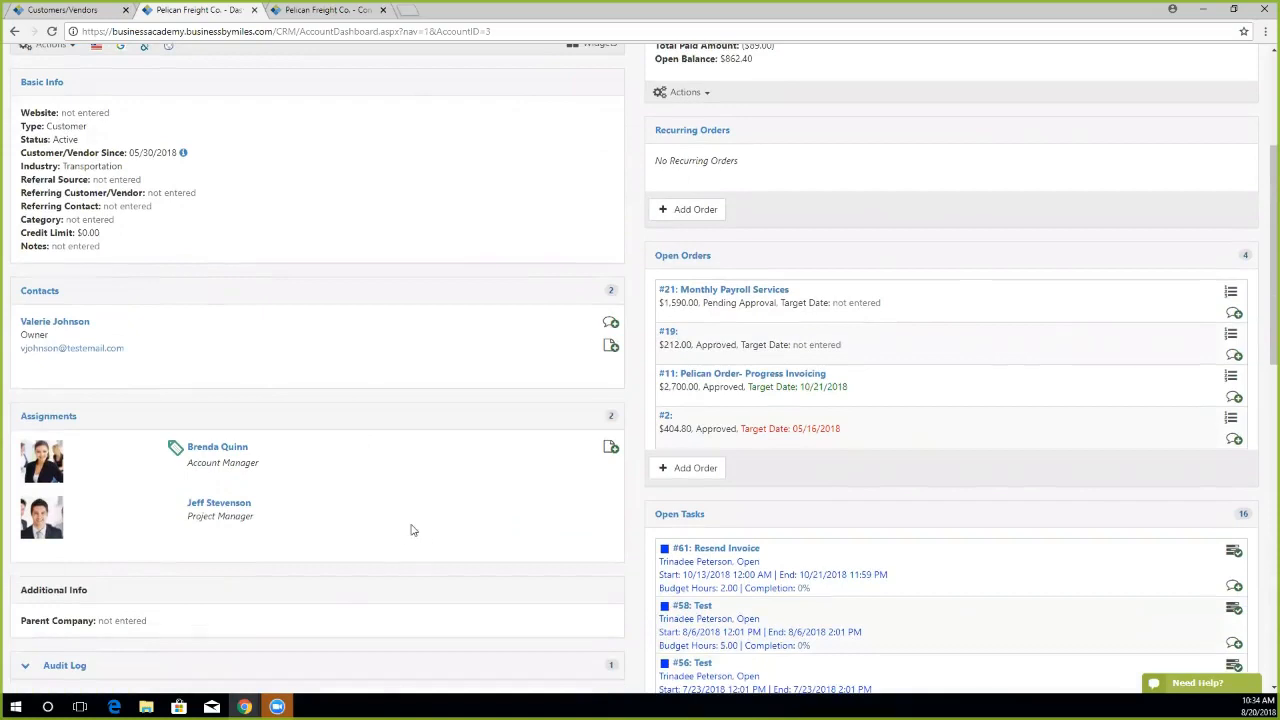
# Look through the dashboard's open orders, tasks, projects, opportunities, assets, upcoming appointments and surveys, and return to the AR summary.
pyautogui.scroll(-3, 410, 530)
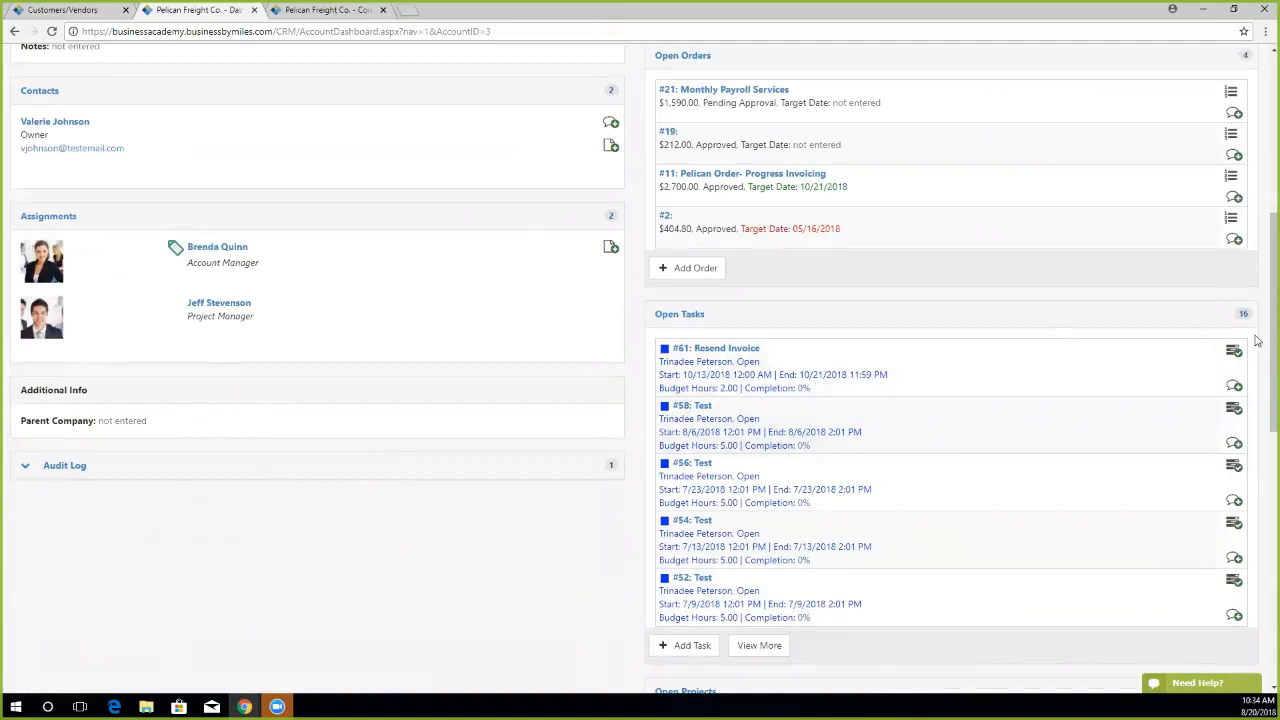
pyautogui.scroll(-3, 1257, 341)
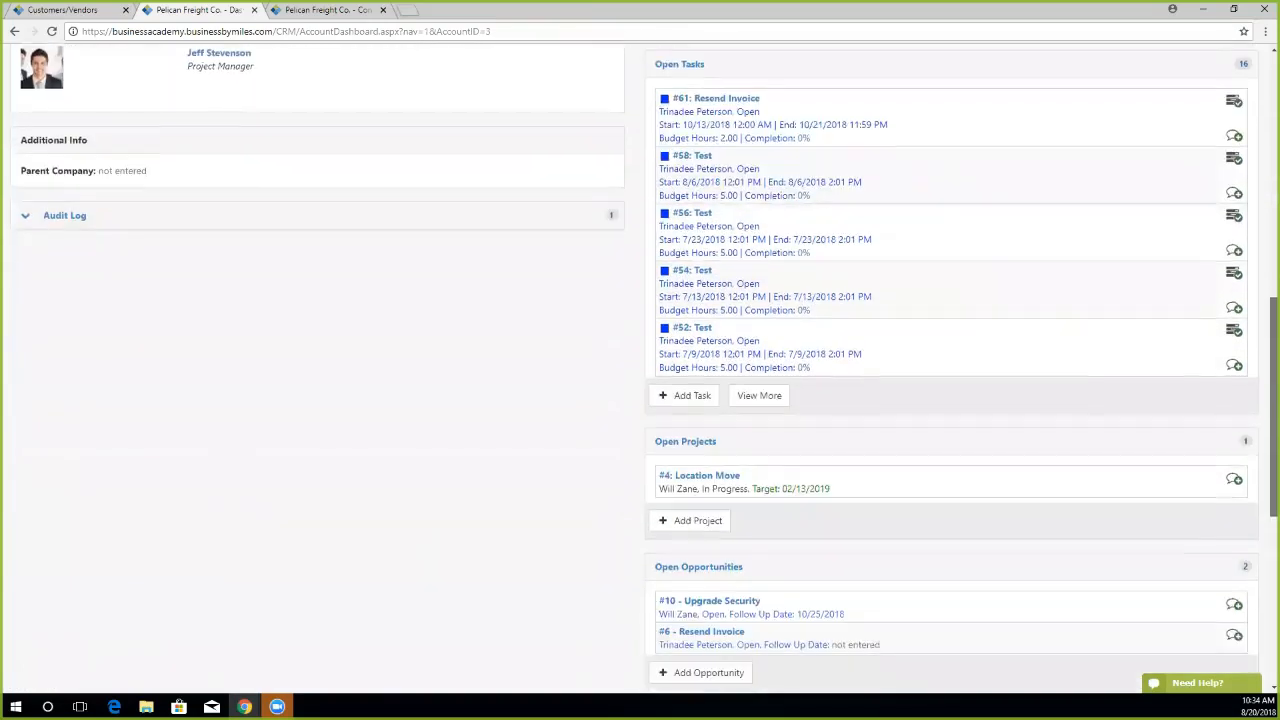
pyautogui.scroll(-5, 1160, 434)
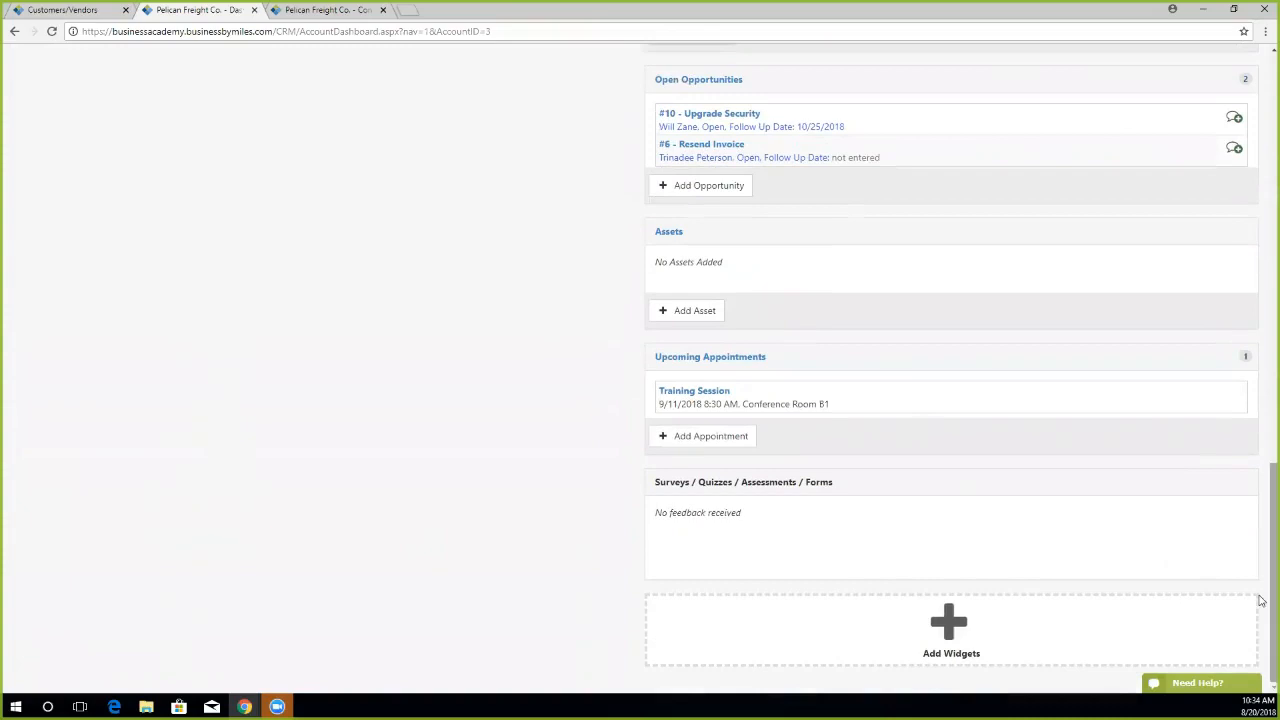
pyautogui.moveTo(1260, 589); pyautogui.dragTo(1260, 517)
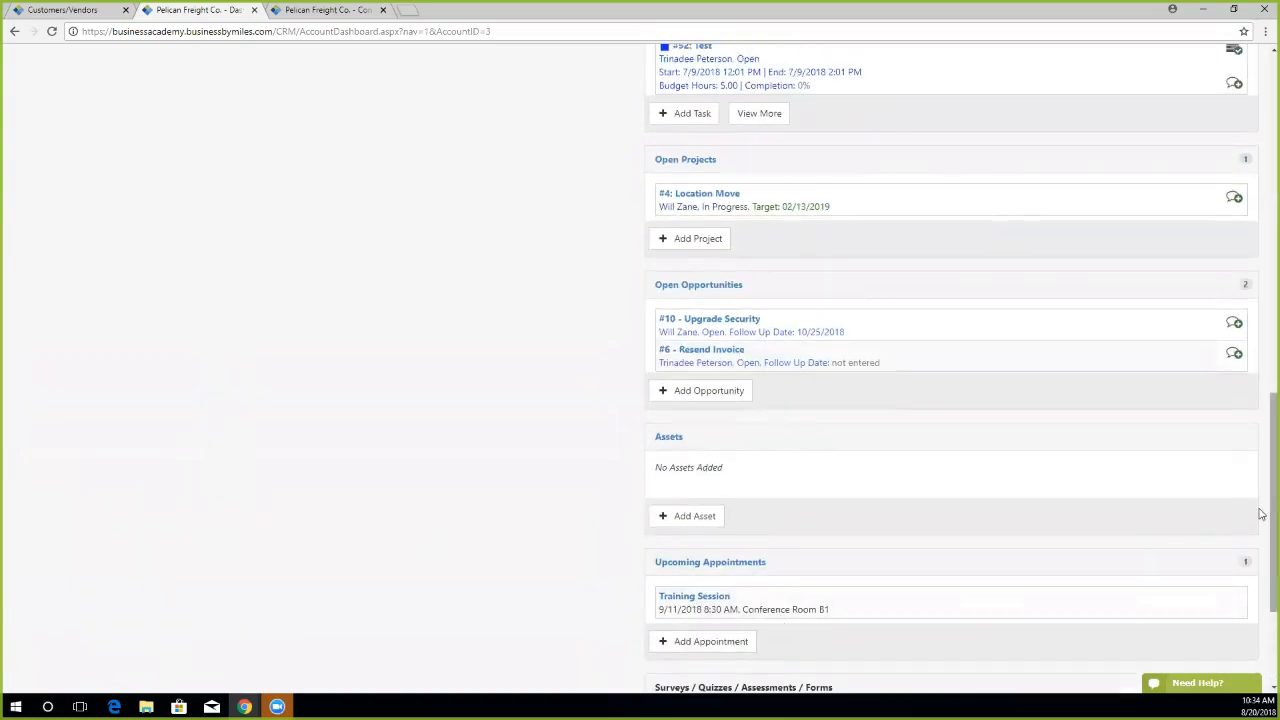
pyautogui.moveTo(1261, 513); pyautogui.dragTo(1260, 426)
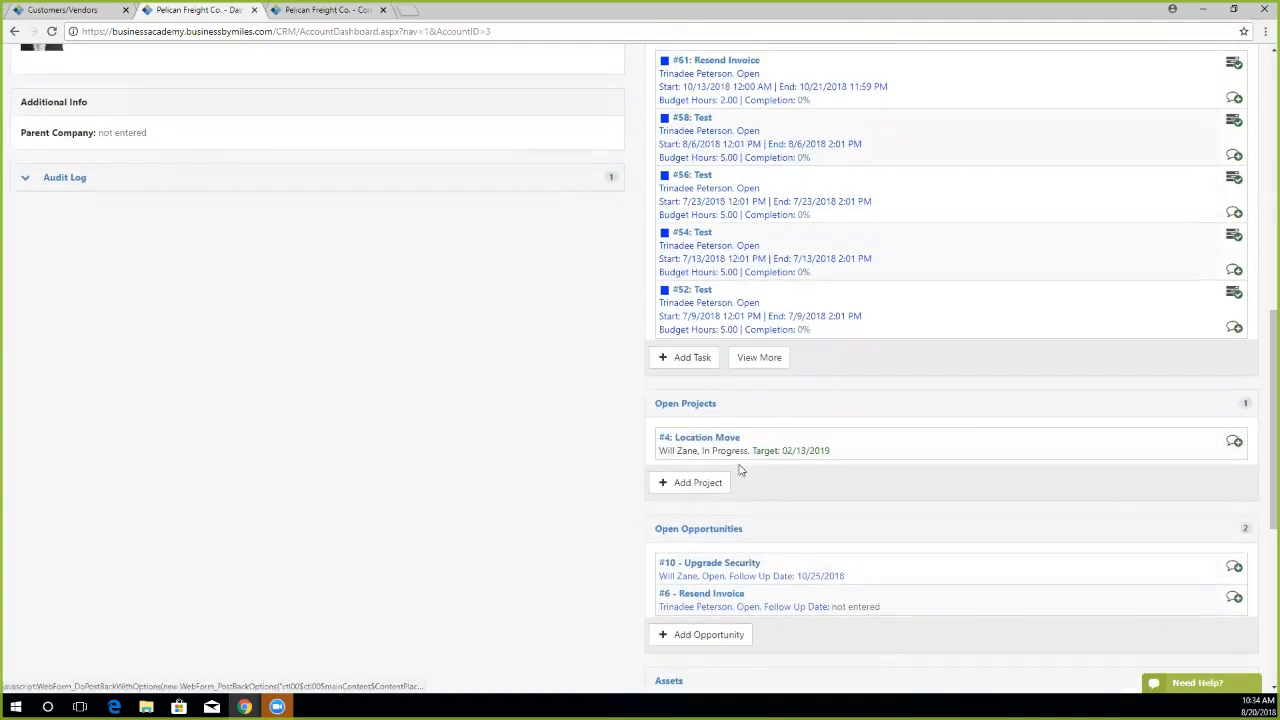
pyautogui.scroll(3, 1261, 420)
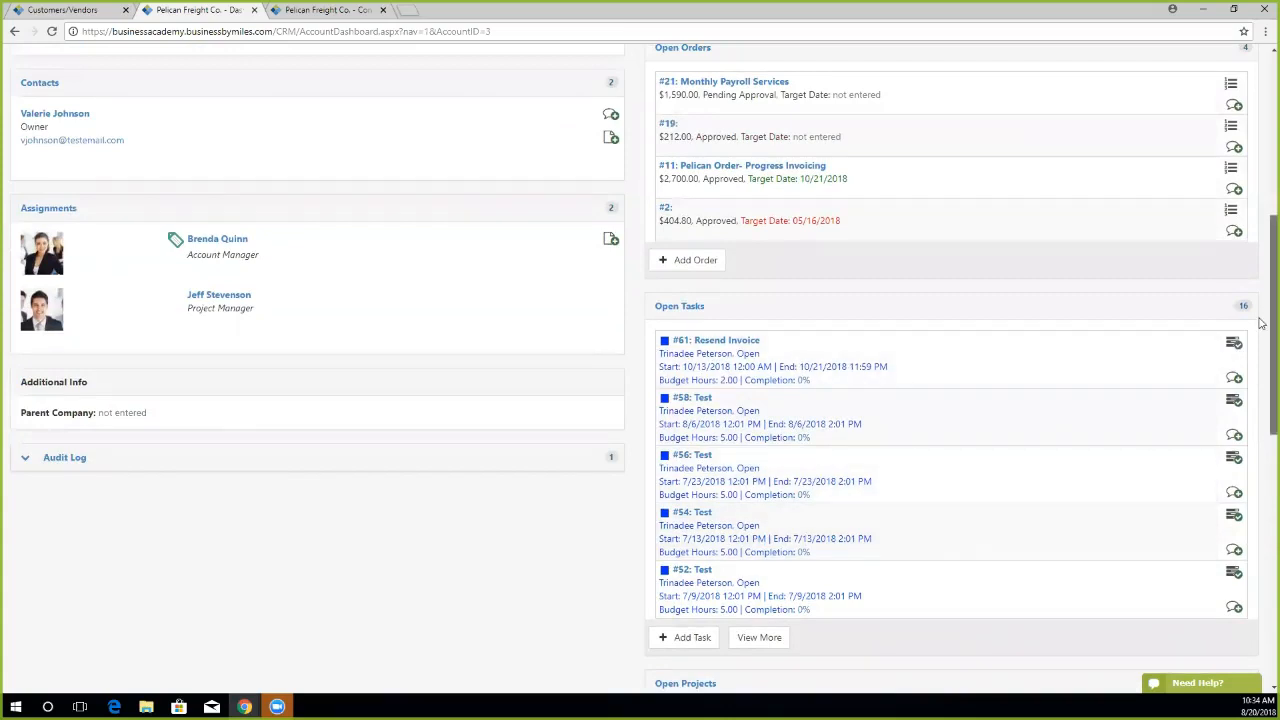
pyautogui.scroll(1, 1231, 320)
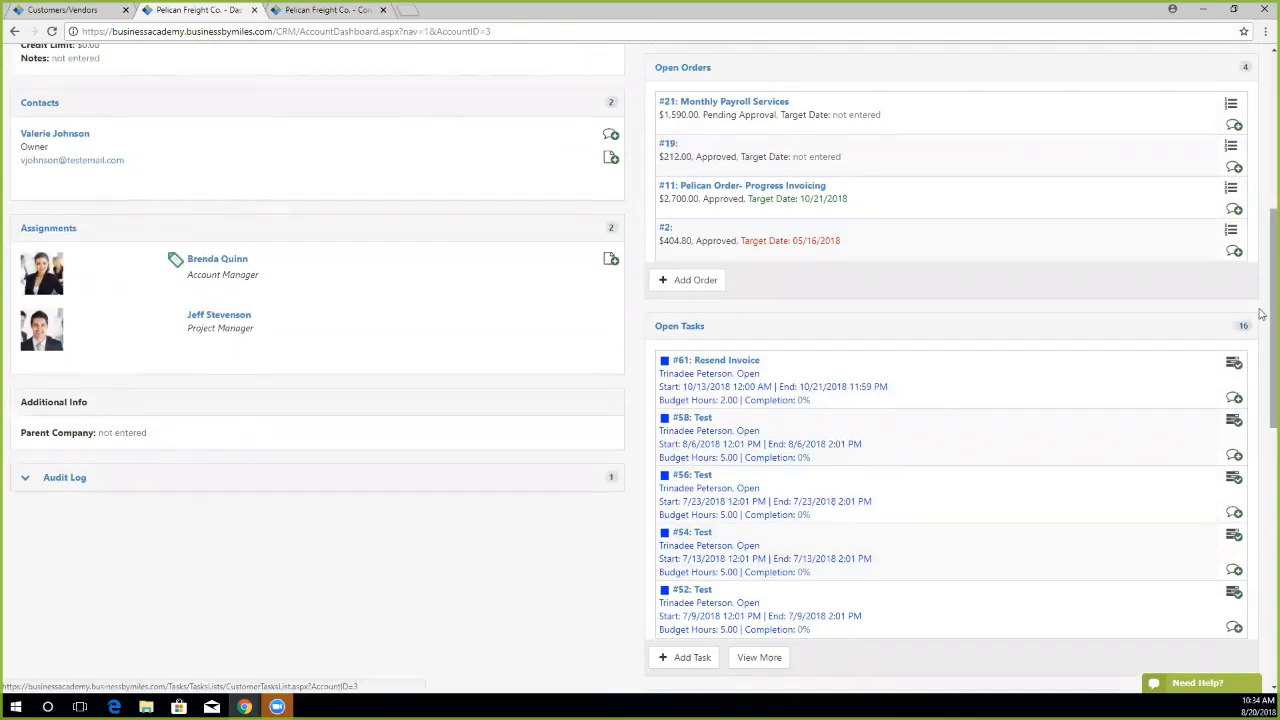
pyautogui.scroll(2, 1257, 240)
pyautogui.scroll(3, 1262, 186)
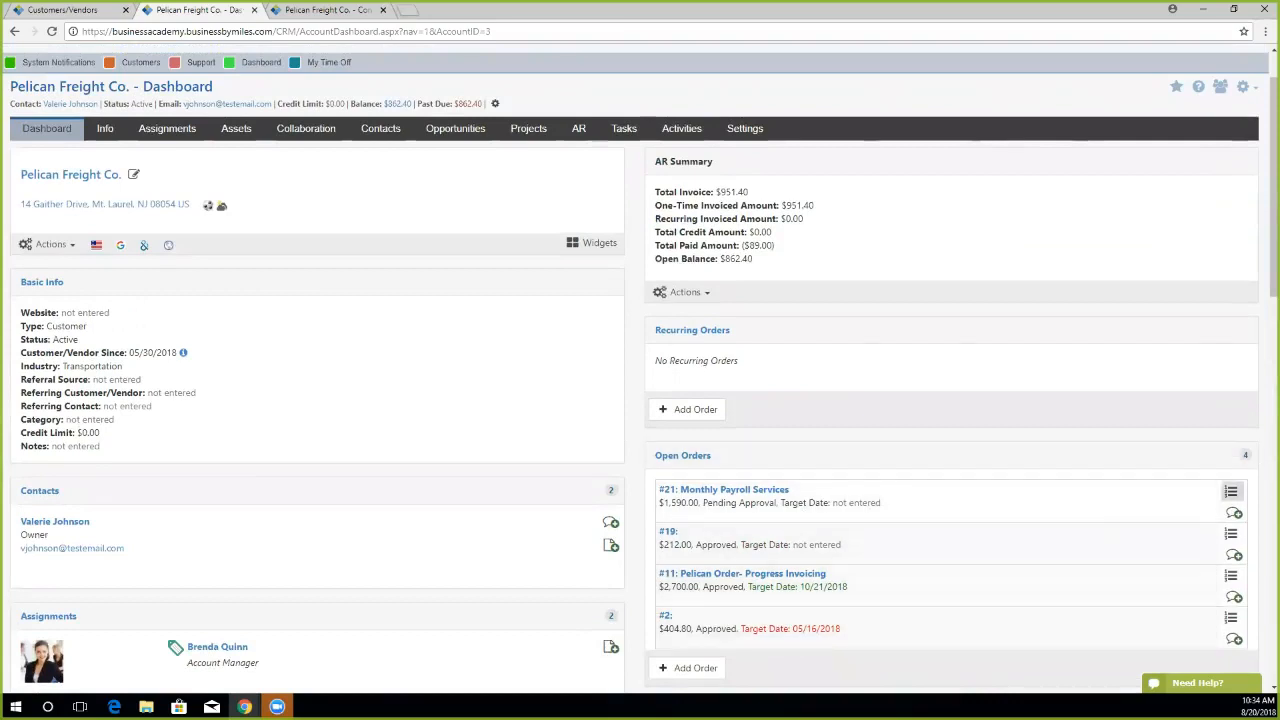
pyautogui.scroll(1, 818, 372)
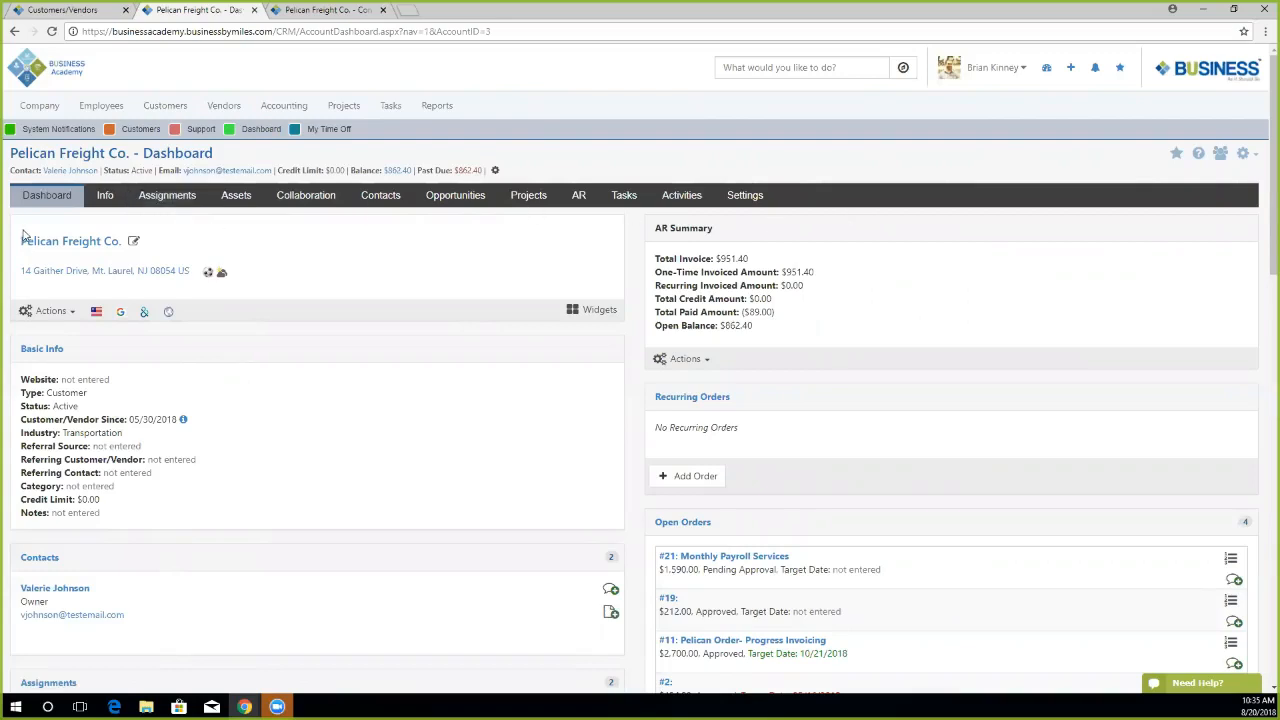
# Review the general and contact details in Pelican Freight Co.'s Info section, and open its Locations list.
pyautogui.click(105, 200)
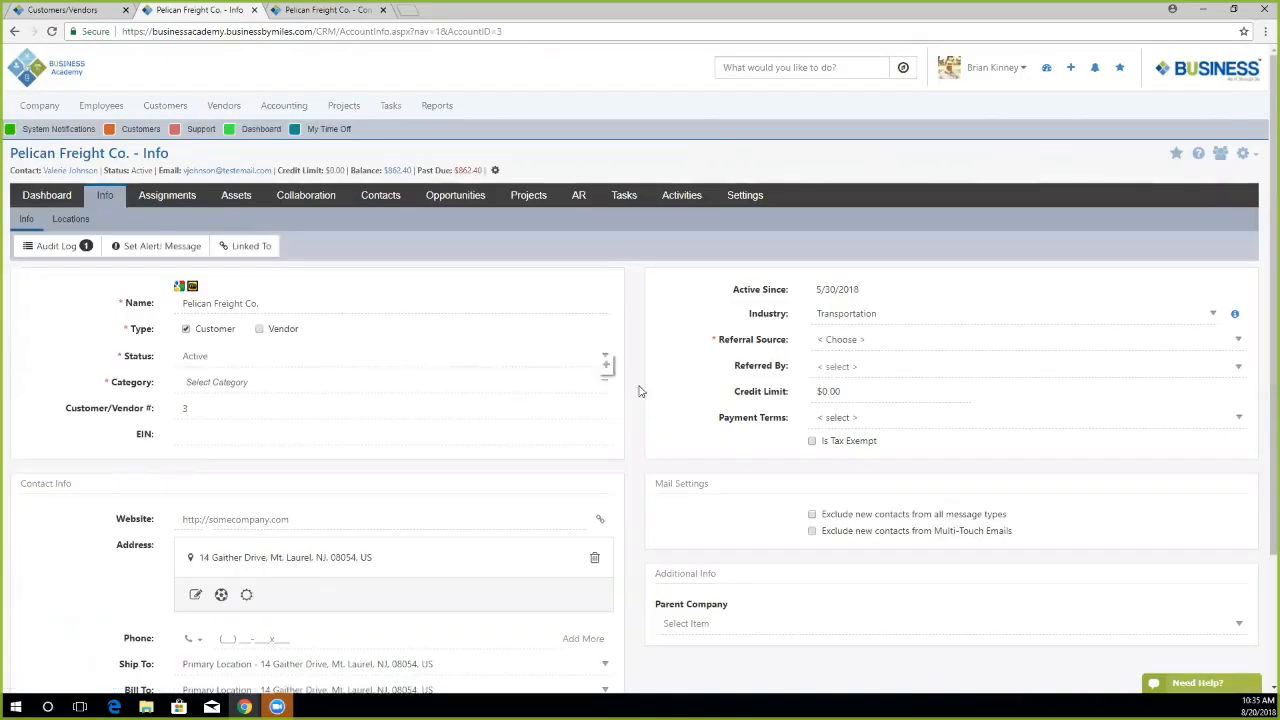
pyautogui.scroll(-2, 643, 375)
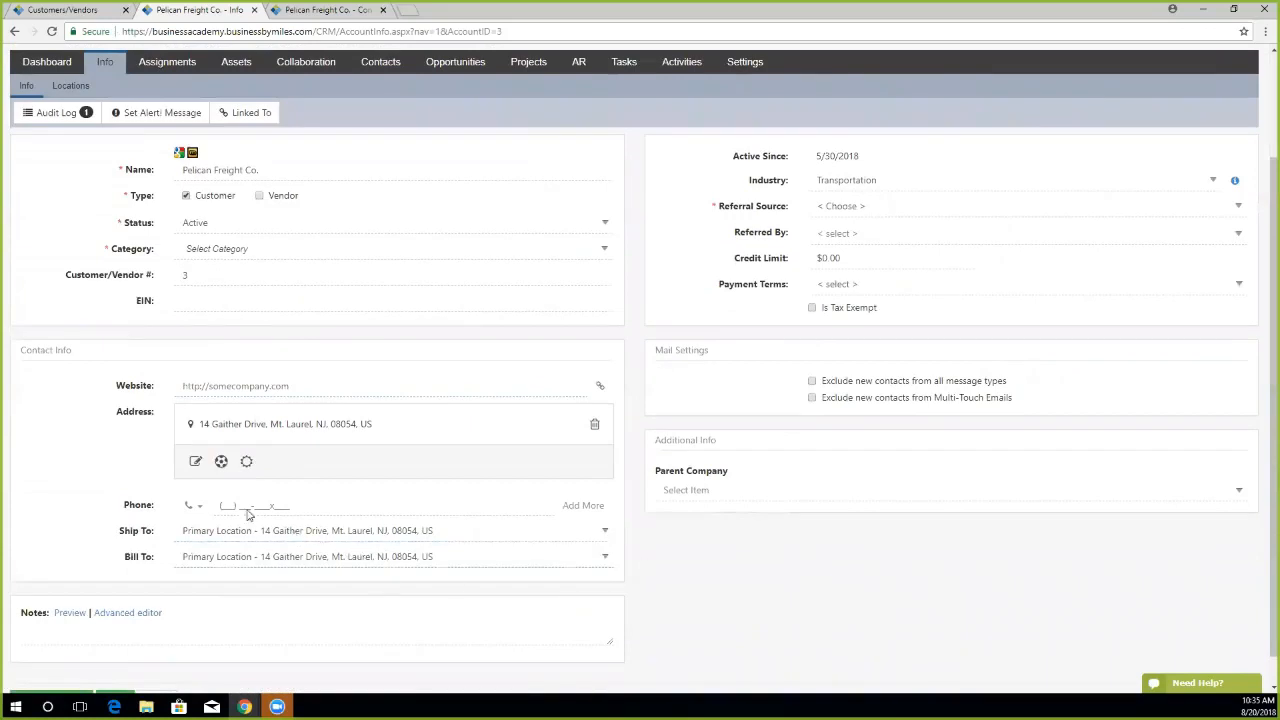
pyautogui.scroll(1, 746, 525)
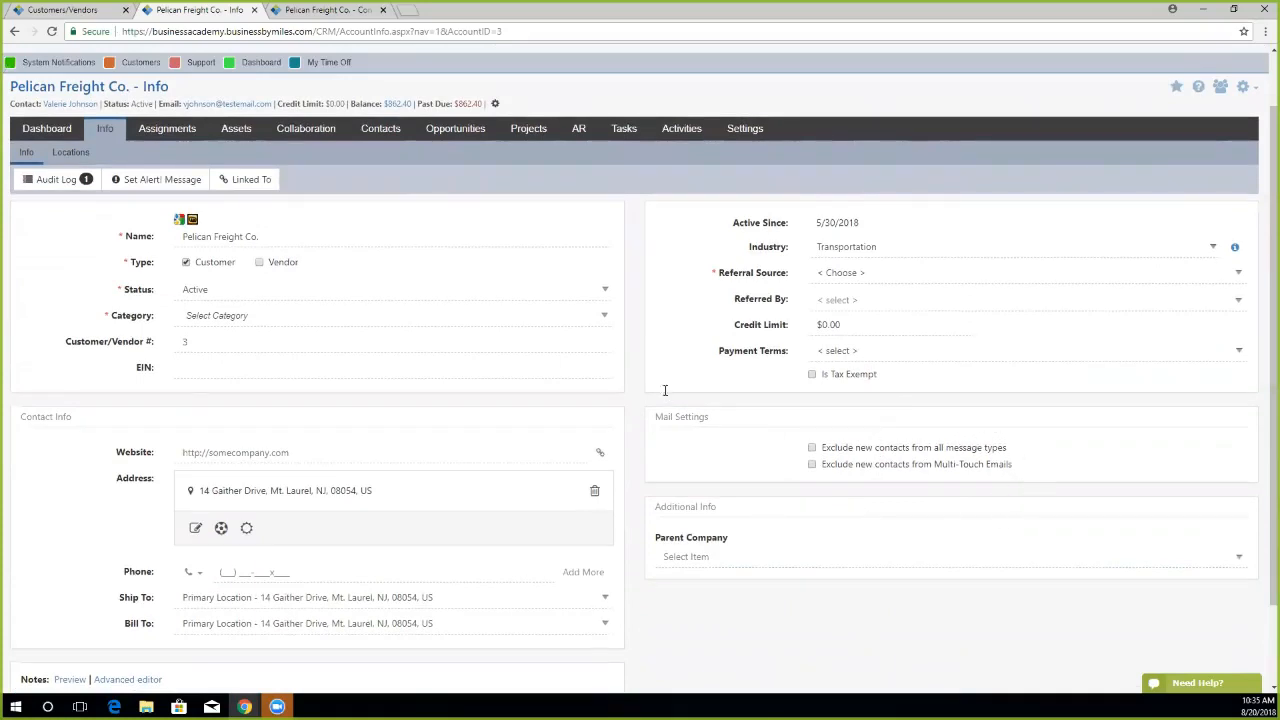
pyautogui.scroll(1, 815, 413)
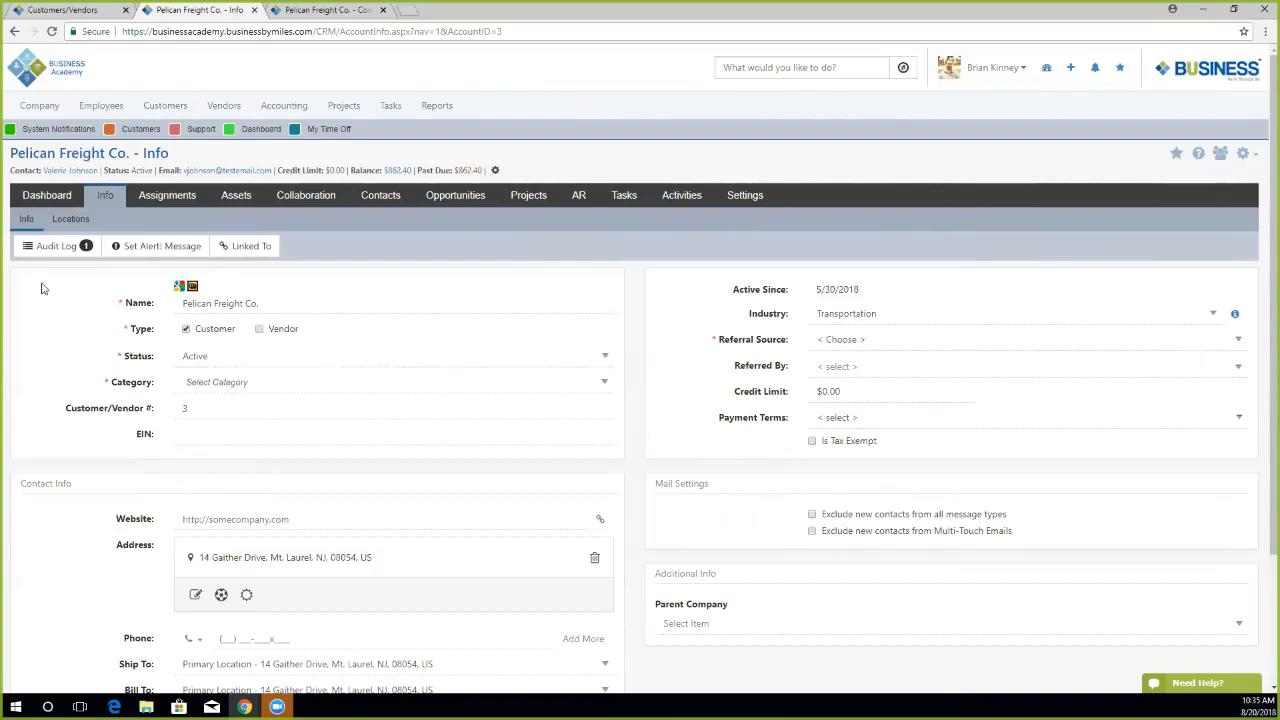
pyautogui.click(67, 224)
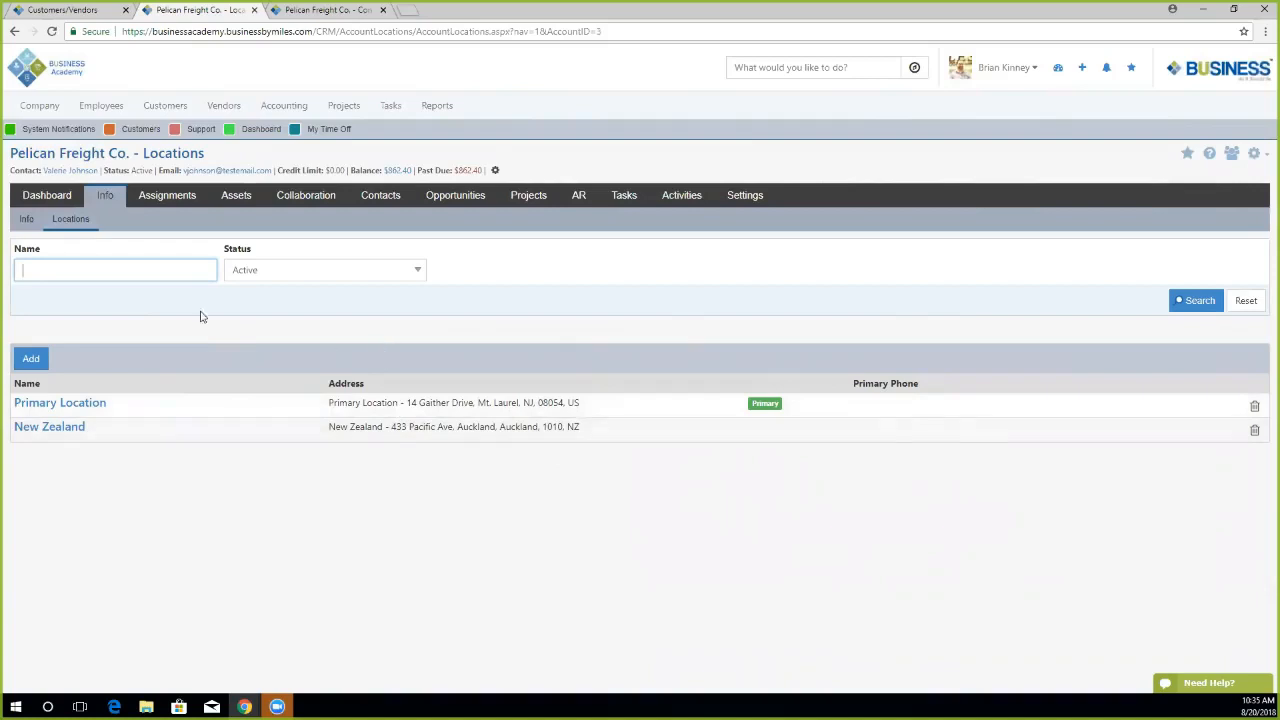
# Open Pelican Freight Co.'s Assignments, open the primary Account Manager assignment for editing and look over the available categories.
pyautogui.click(169, 199)
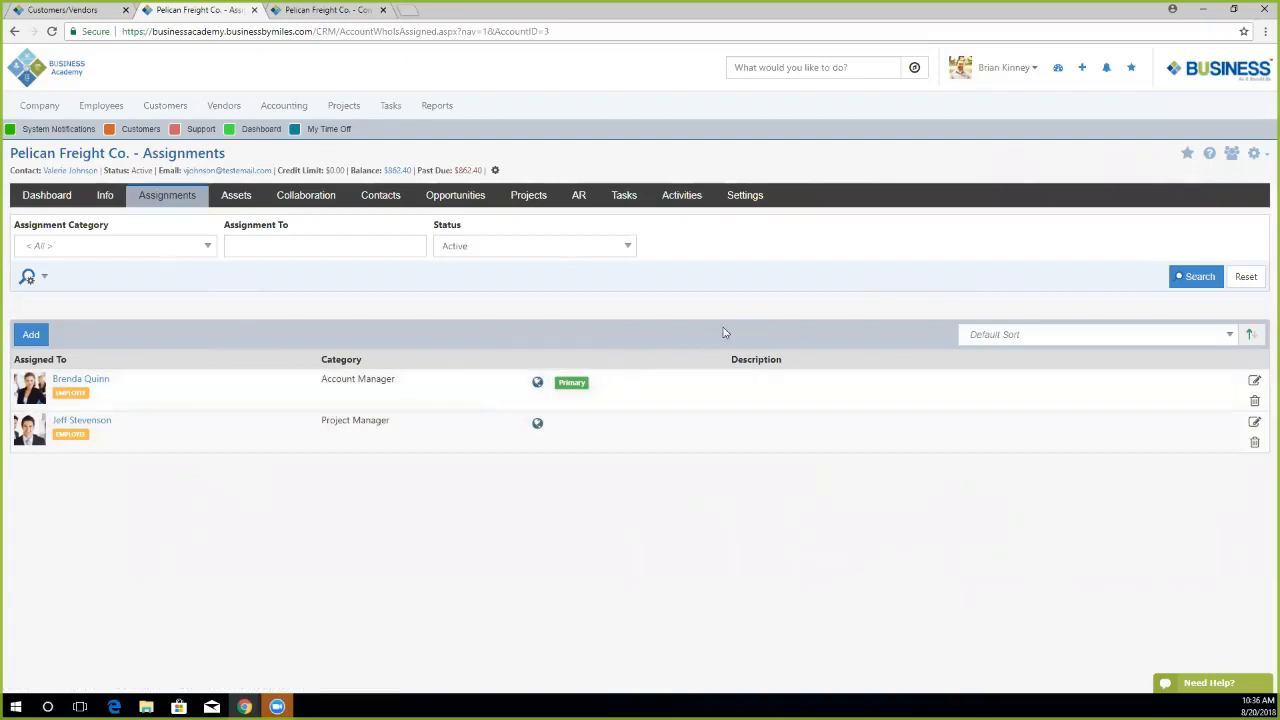
pyautogui.click(1254, 382)
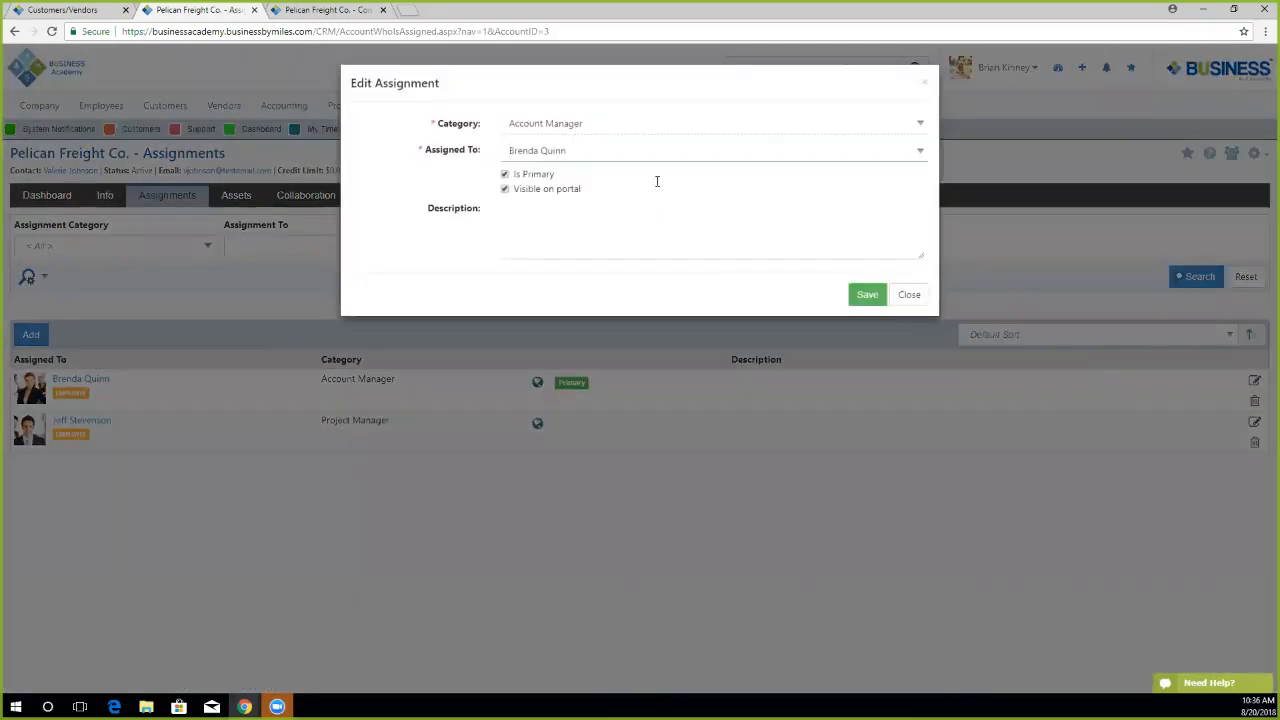
pyautogui.click(600, 124)
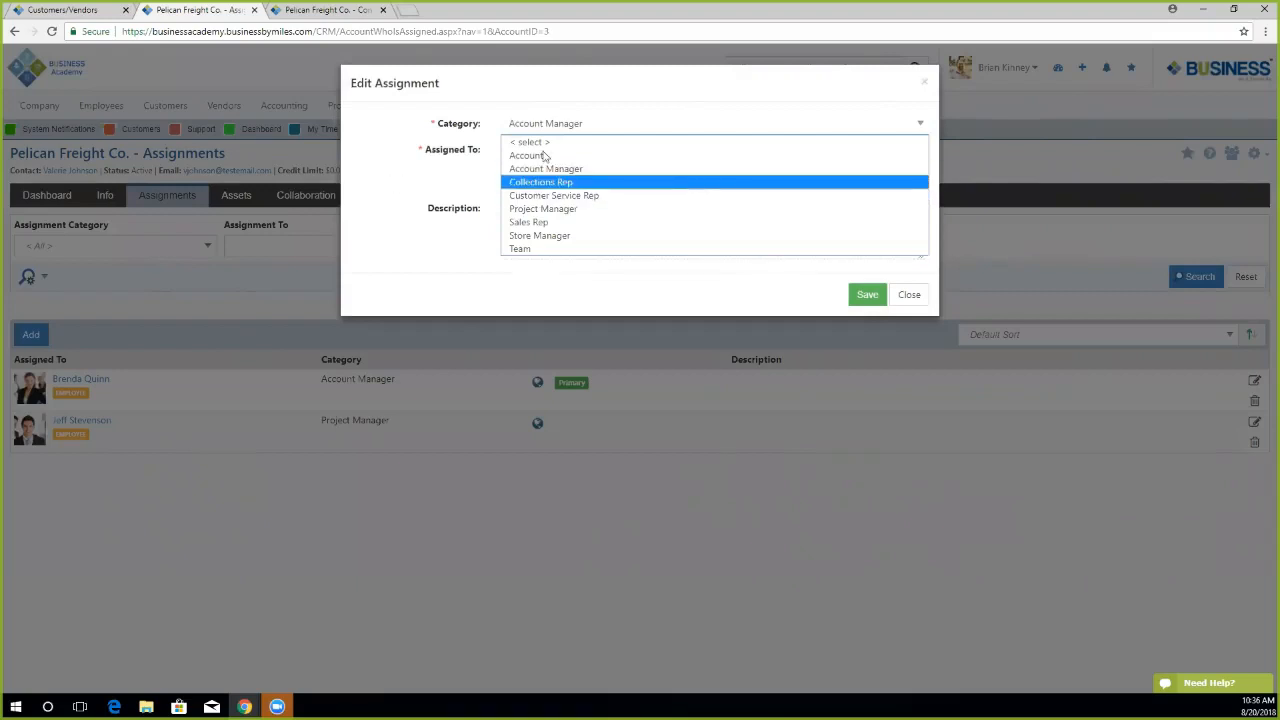
pyautogui.click(404, 174)
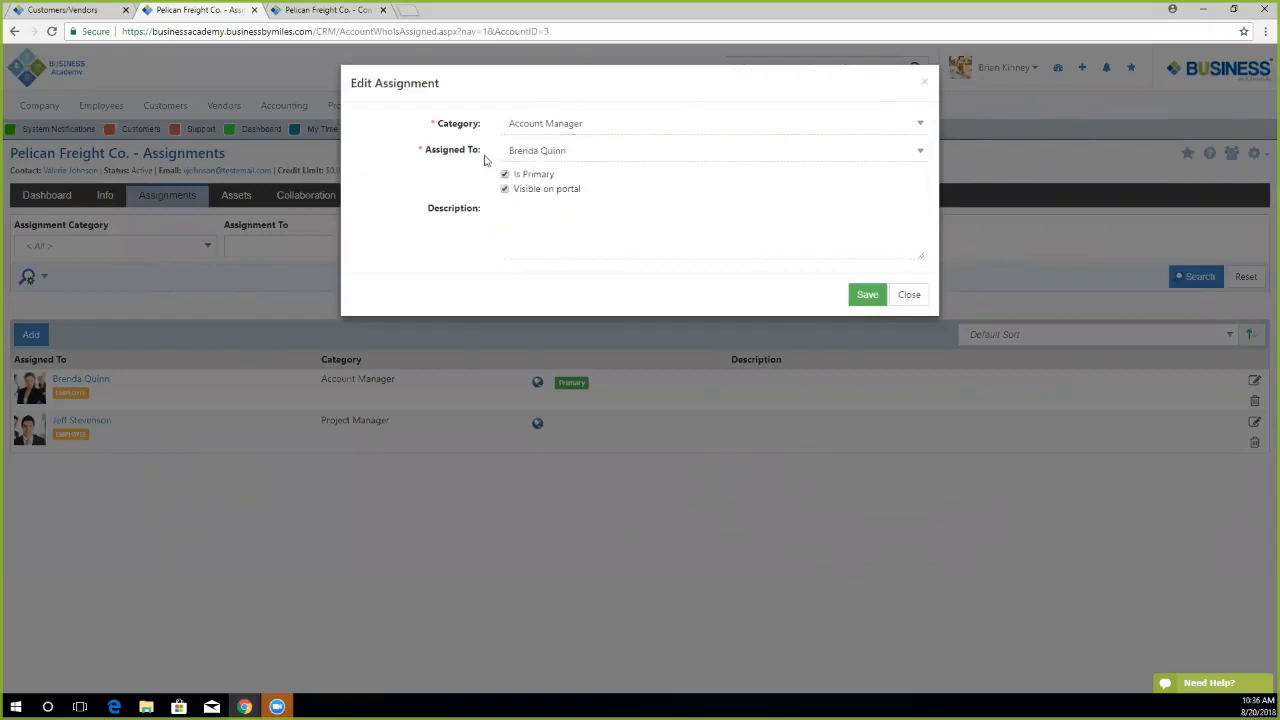
# Clear the Account Manager assignment's assignee to look over the available employees, and close the assignment without saving.
pyautogui.click(571, 151)
pyautogui.moveTo(571, 151); pyautogui.dragTo(463, 158)
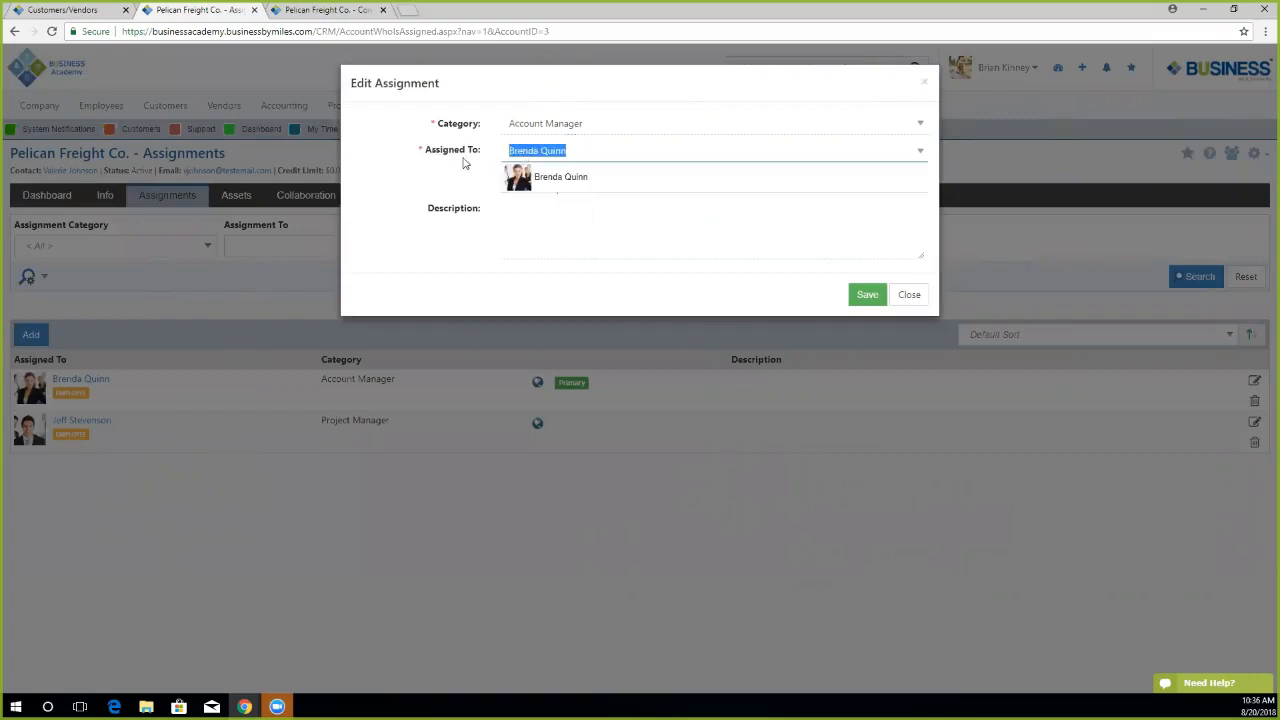
pyautogui.press('BackSpace')
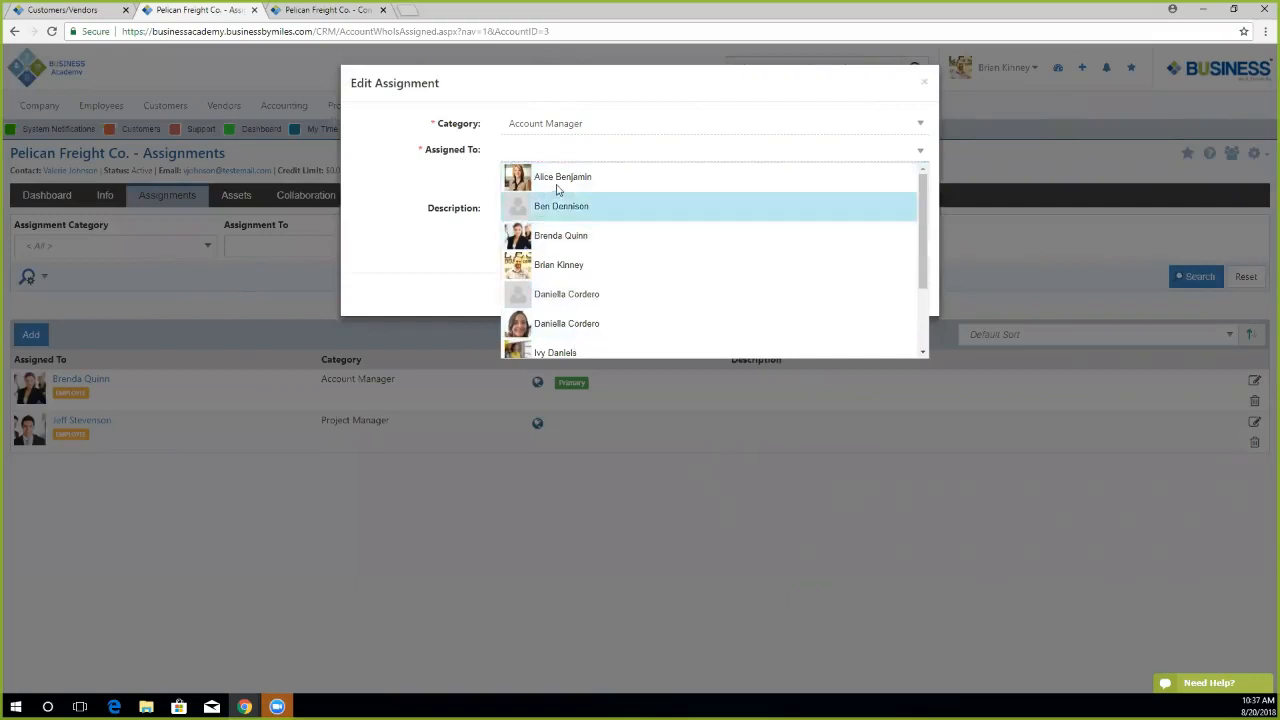
pyautogui.click(416, 257)
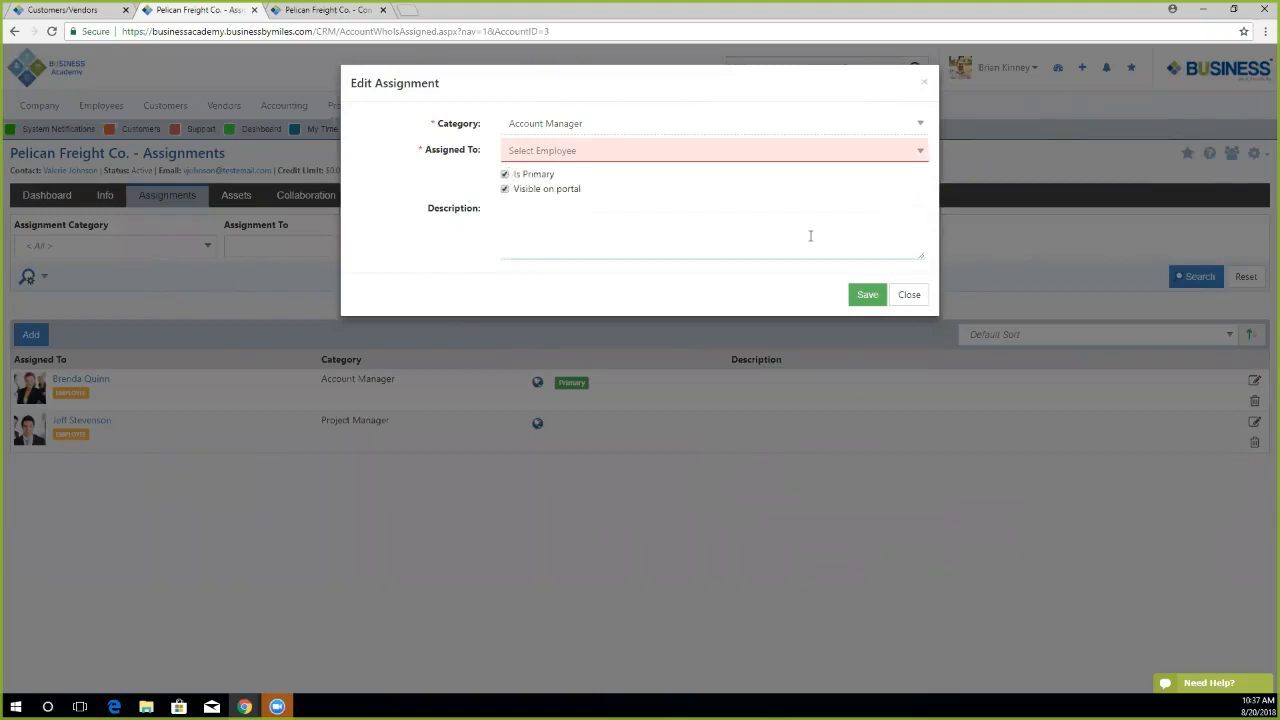
pyautogui.click(921, 297)
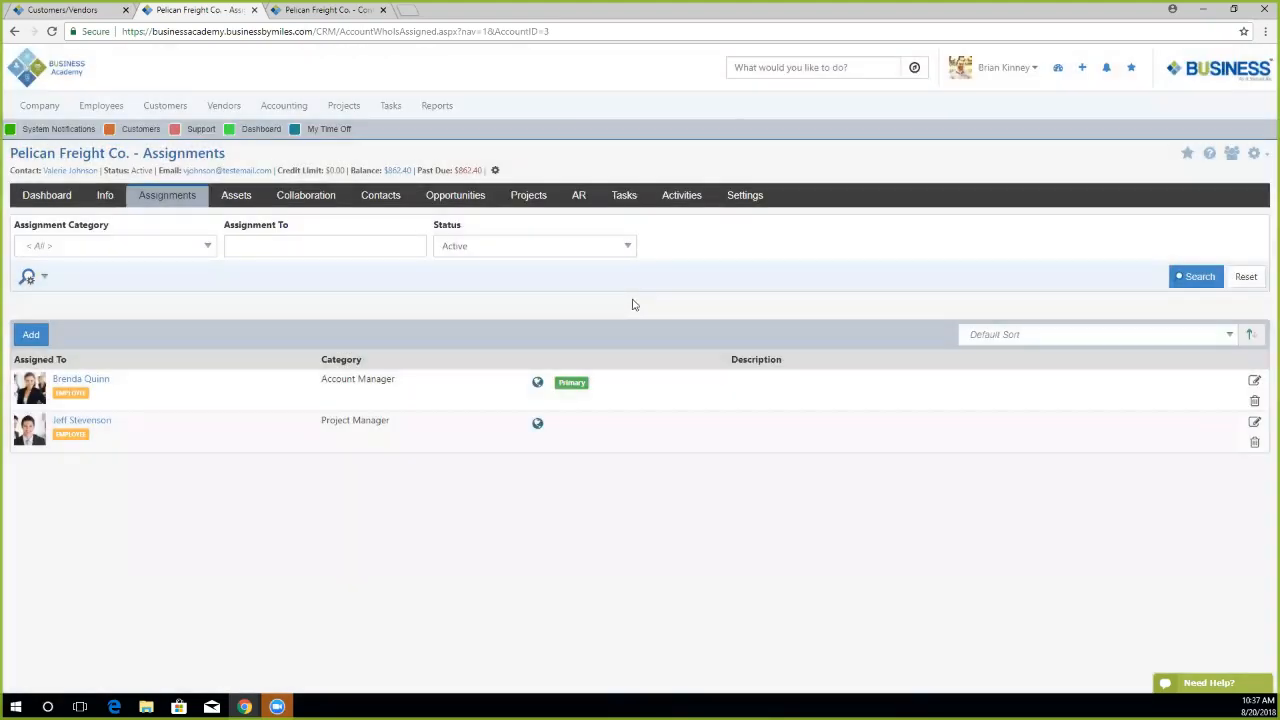
# Open Pelican Freight Co.'s Assets and start adding an asset of type Customer's Equipment.
pyautogui.click(238, 200)
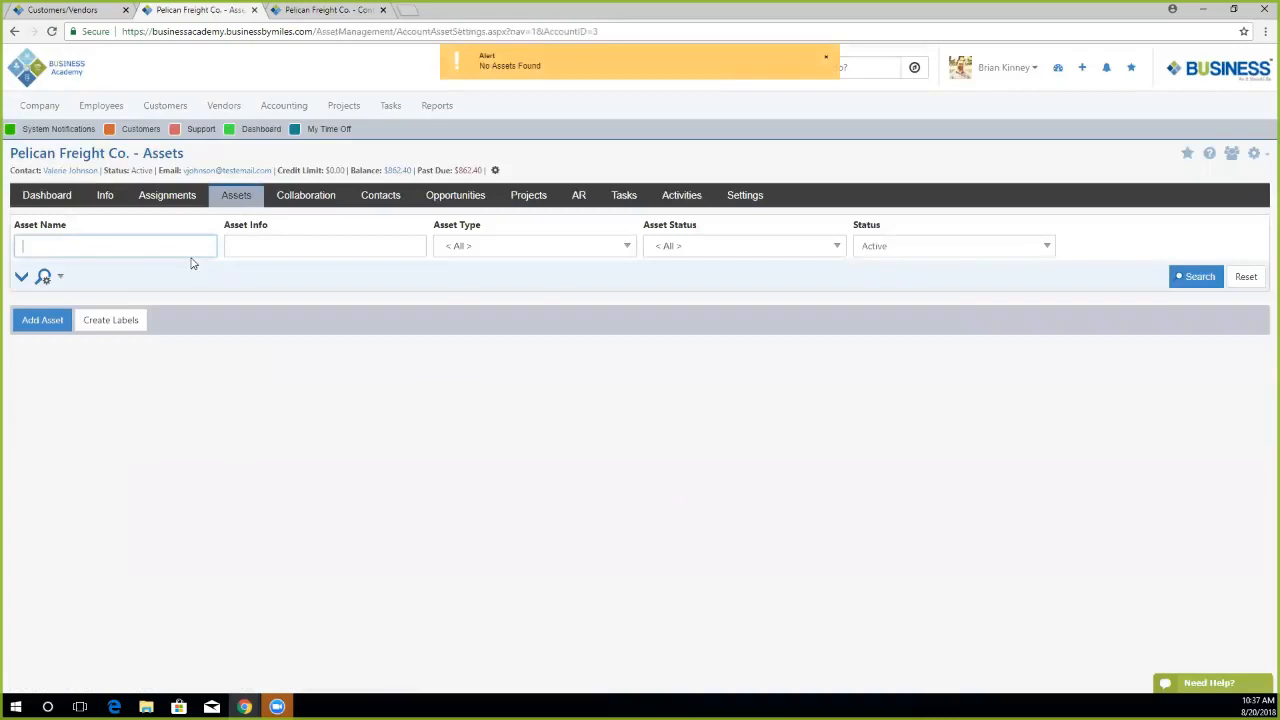
pyautogui.click(827, 57)
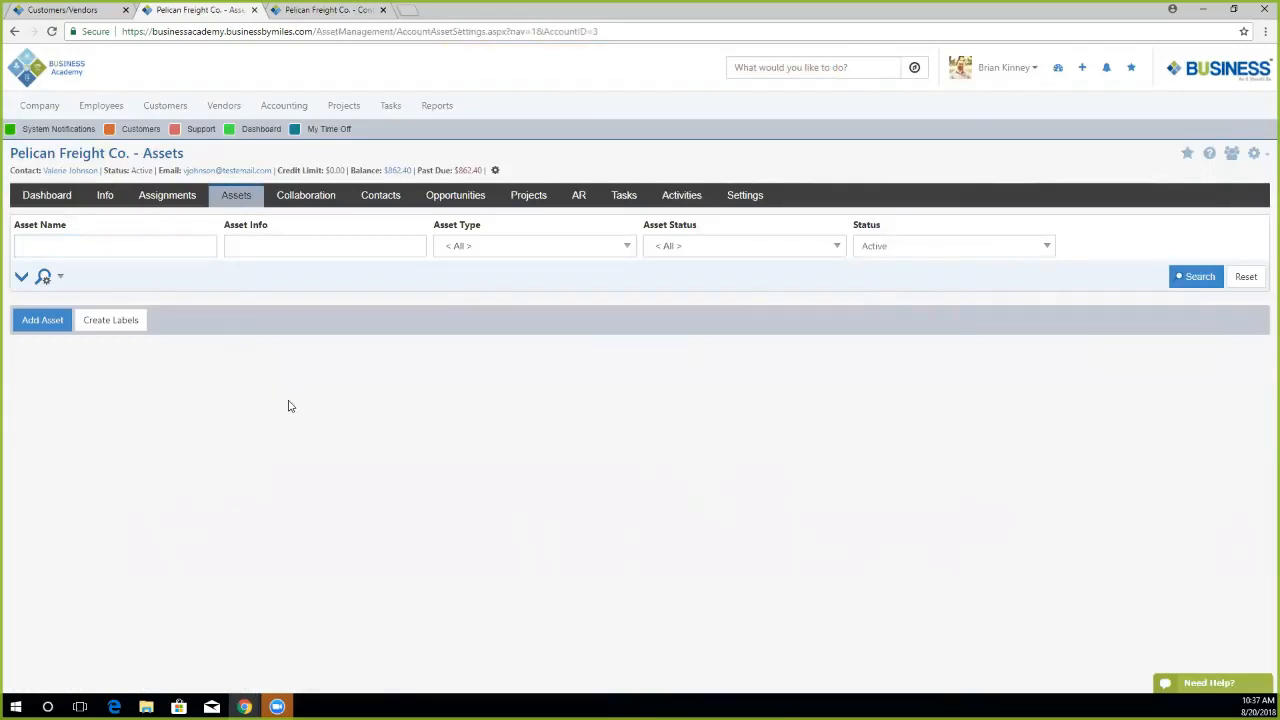
pyautogui.click(43, 320)
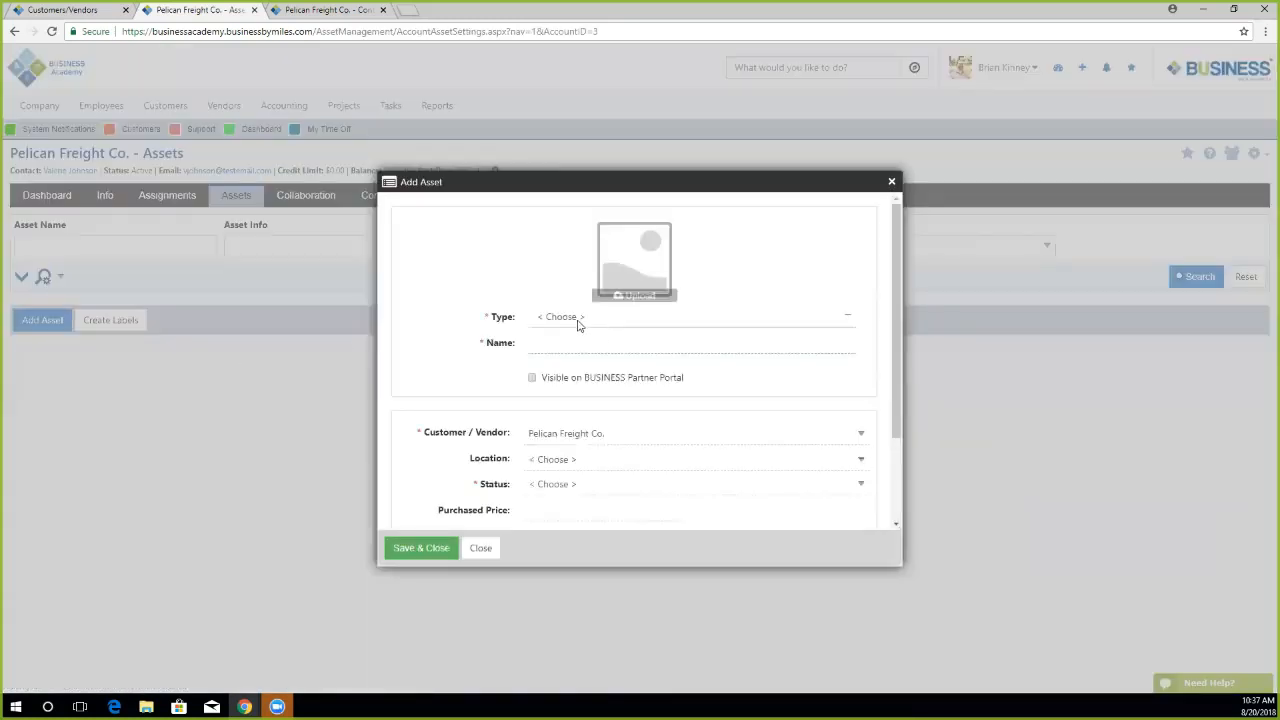
pyautogui.click(577, 320)
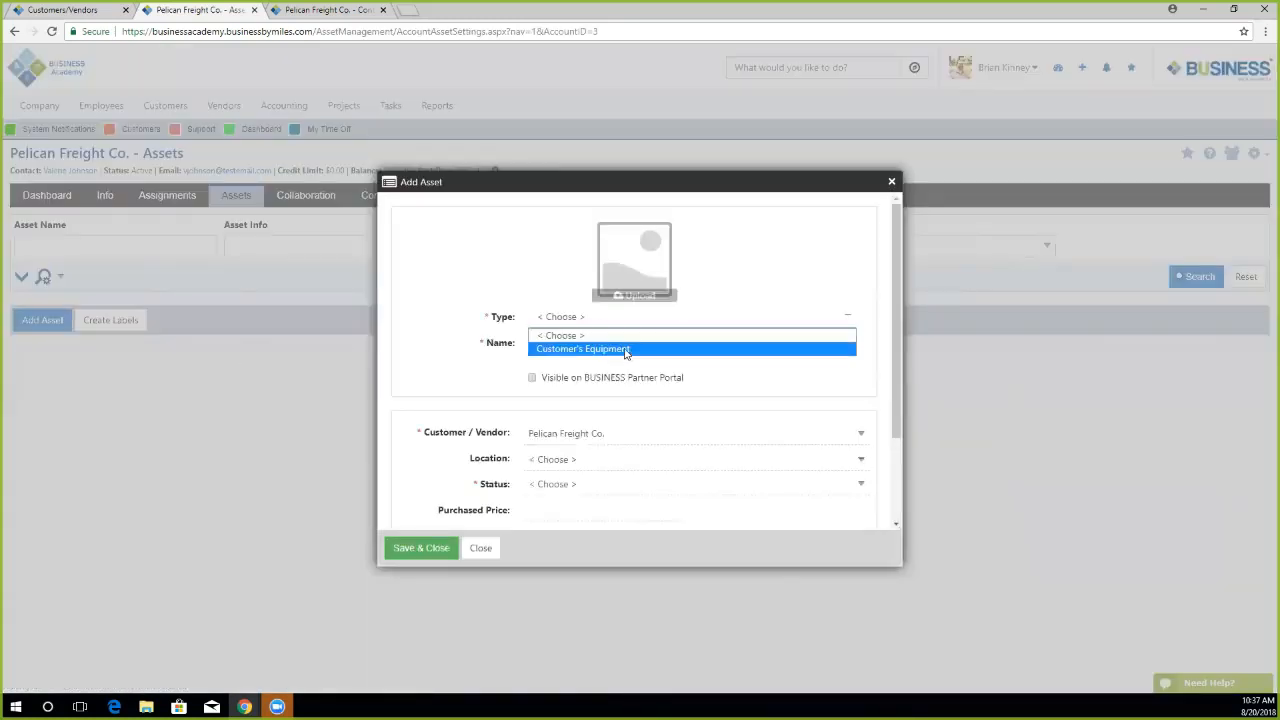
pyautogui.click(626, 350)
pyautogui.click(582, 342)
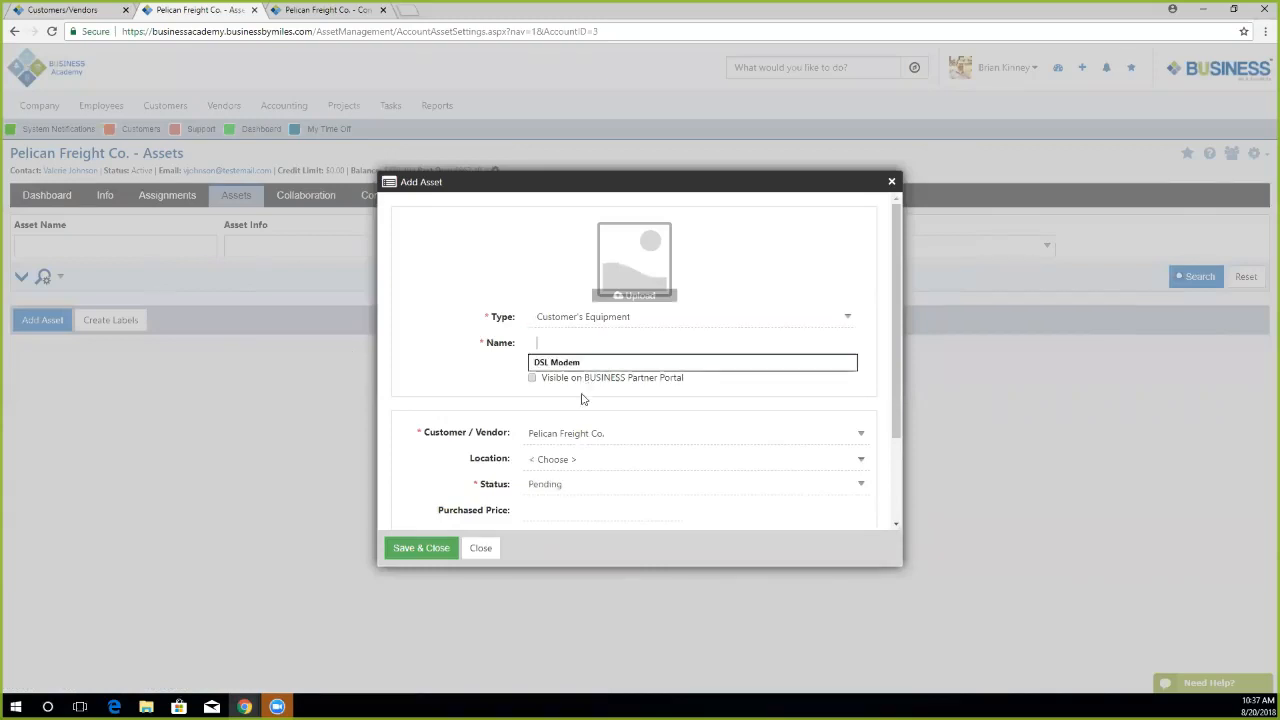
pyautogui.click(627, 421)
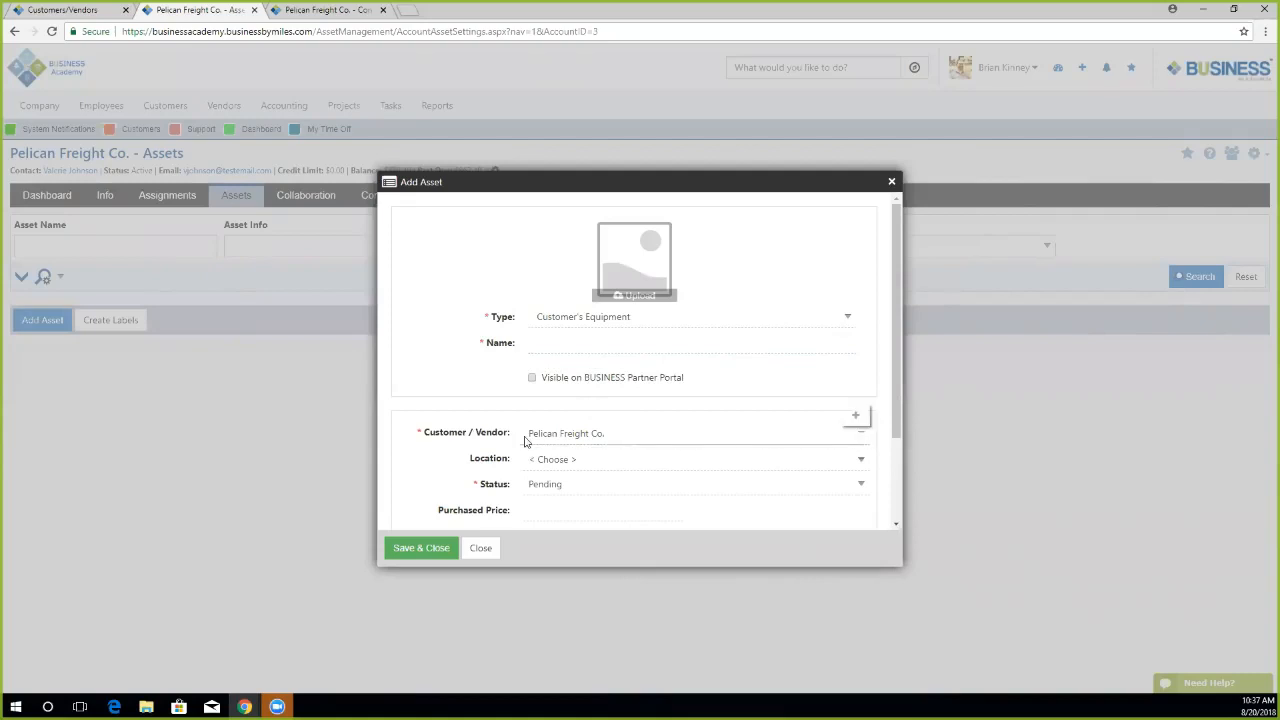
# Set the new asset's location to Primary Location and status to In Service, and look over its purchased price and tags fields.
pyautogui.click(585, 461)
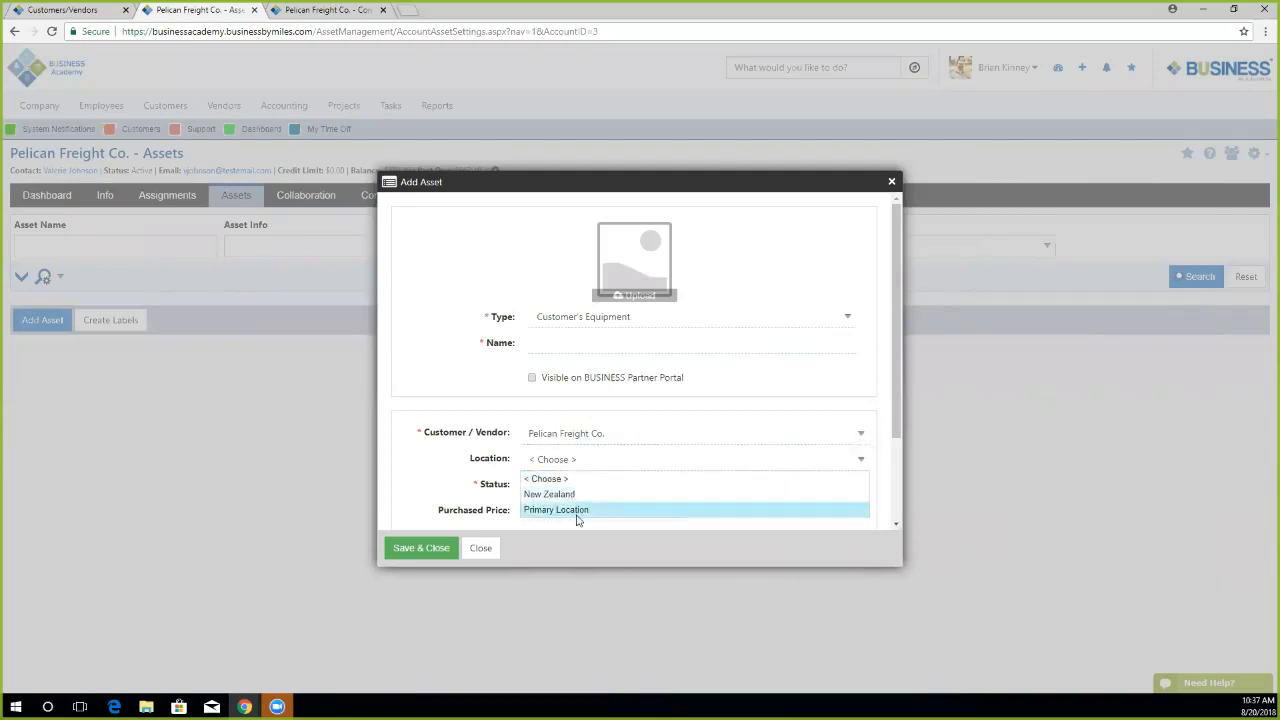
pyautogui.click(580, 510)
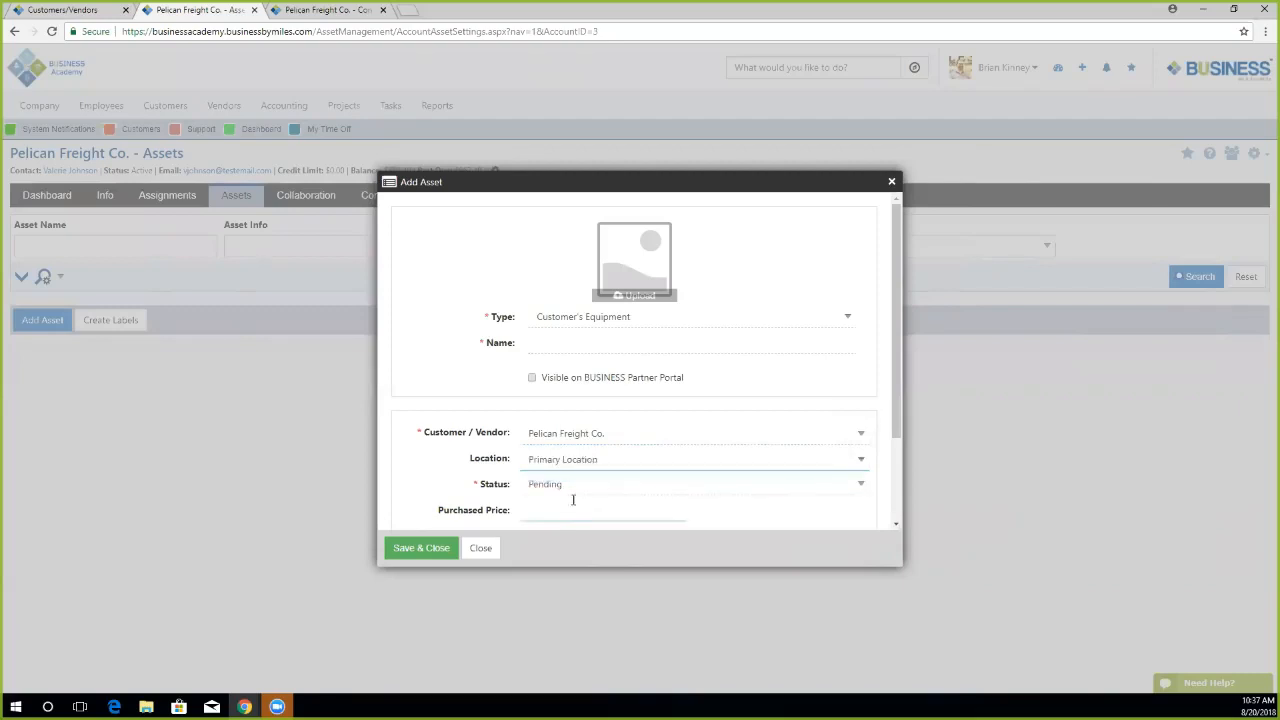
pyautogui.click(566, 486)
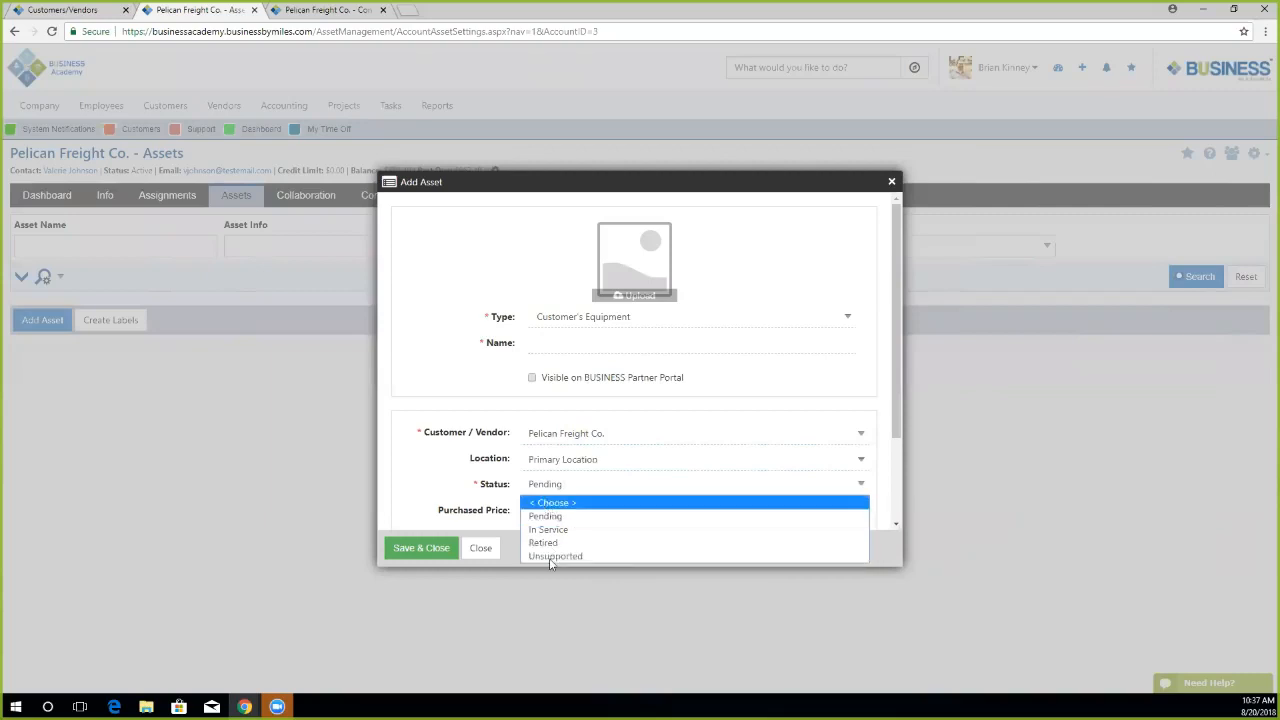
pyautogui.click(534, 530)
pyautogui.click(541, 512)
pyautogui.scroll(-2, 539, 457)
pyautogui.click(533, 396)
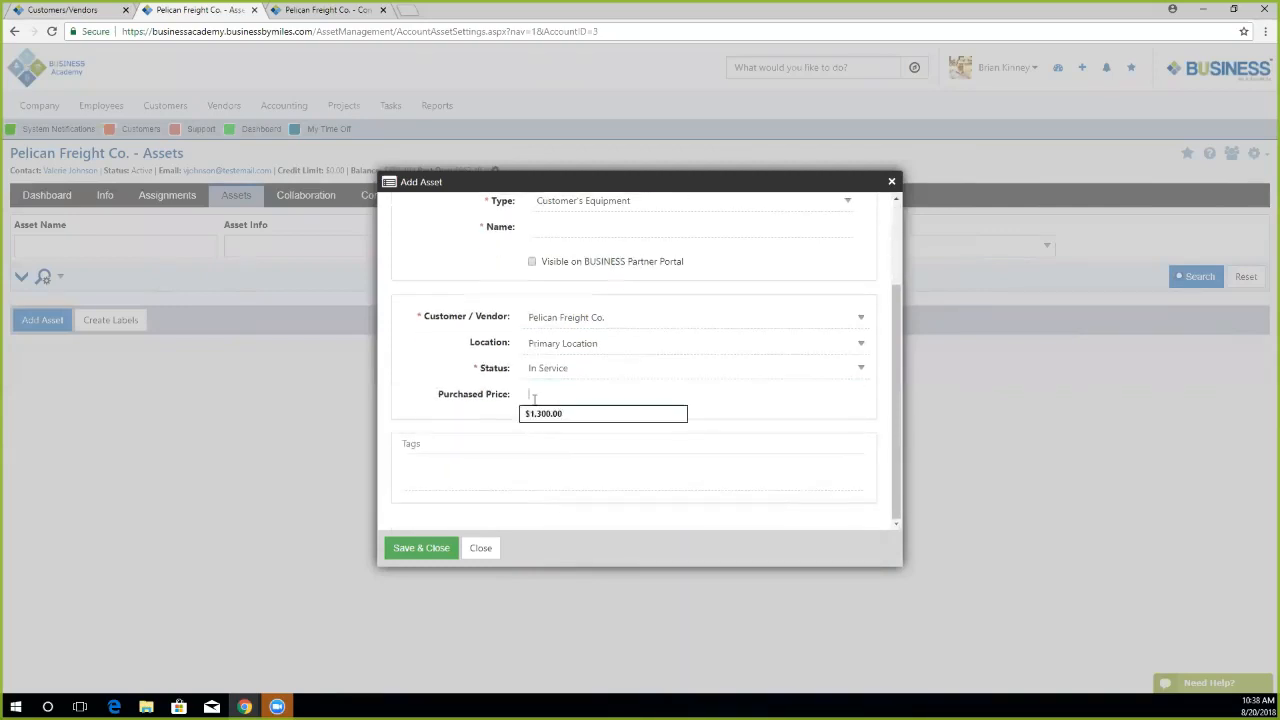
pyautogui.click(796, 418)
pyautogui.click(464, 486)
pyautogui.scroll(1, 549, 487)
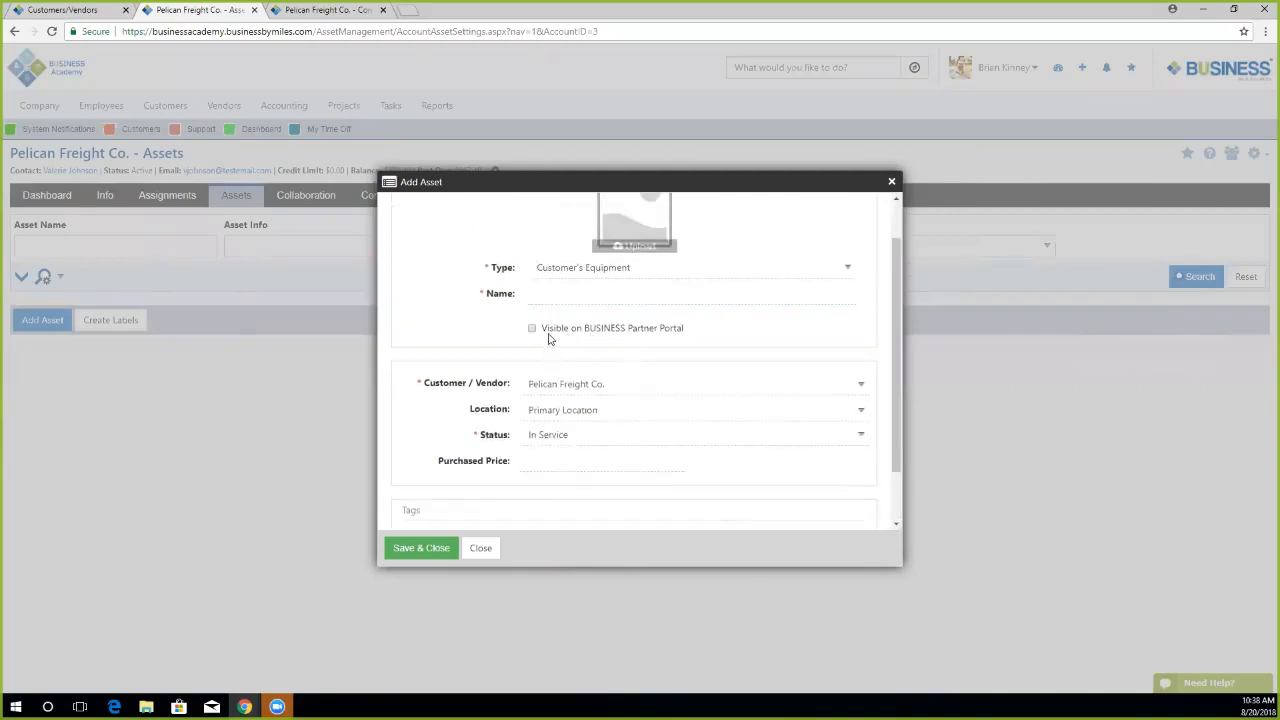
# Try out the new asset's partner portal visibility and picture upload options, and discard the asset.
pyautogui.click(532, 330)
pyautogui.click(533, 330)
pyautogui.click(638, 248)
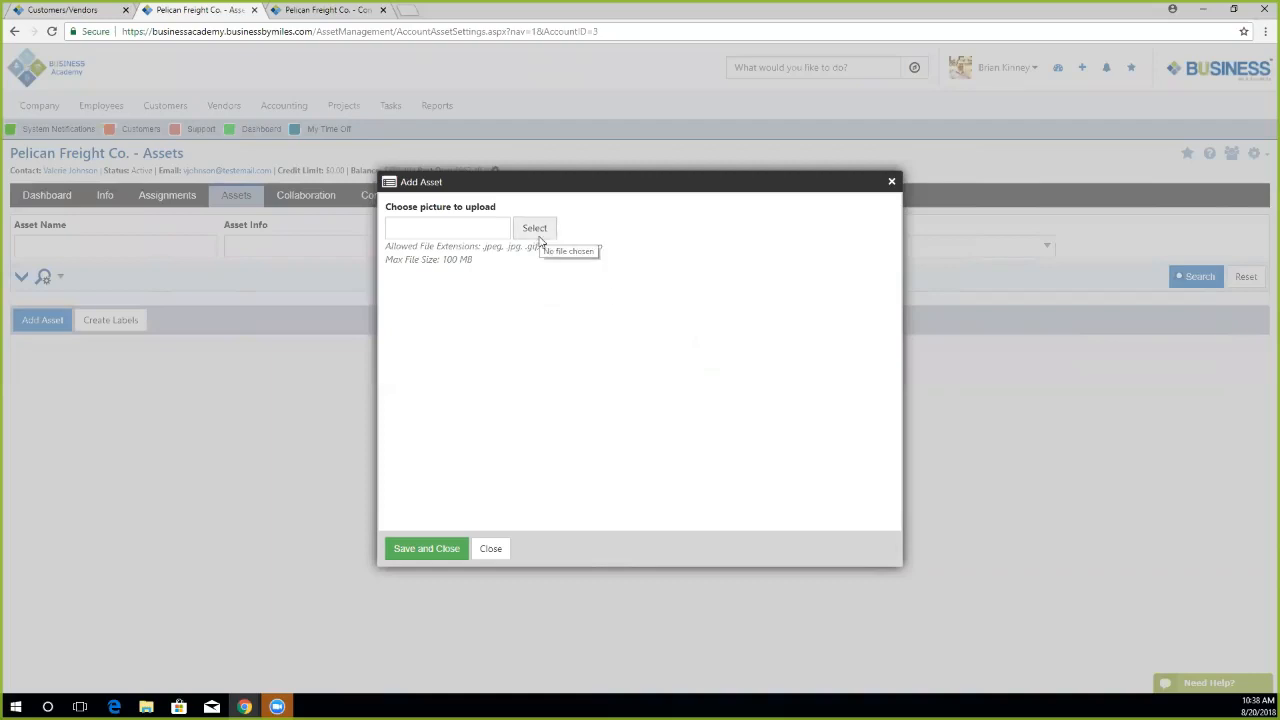
pyautogui.click(494, 551)
pyautogui.click(499, 551)
# In Pelican Freight Co.'s Collaboration hub, restrict access to the Customer Satisfaction Survey to the logged-in employee with Full Access.
pyautogui.click(307, 196)
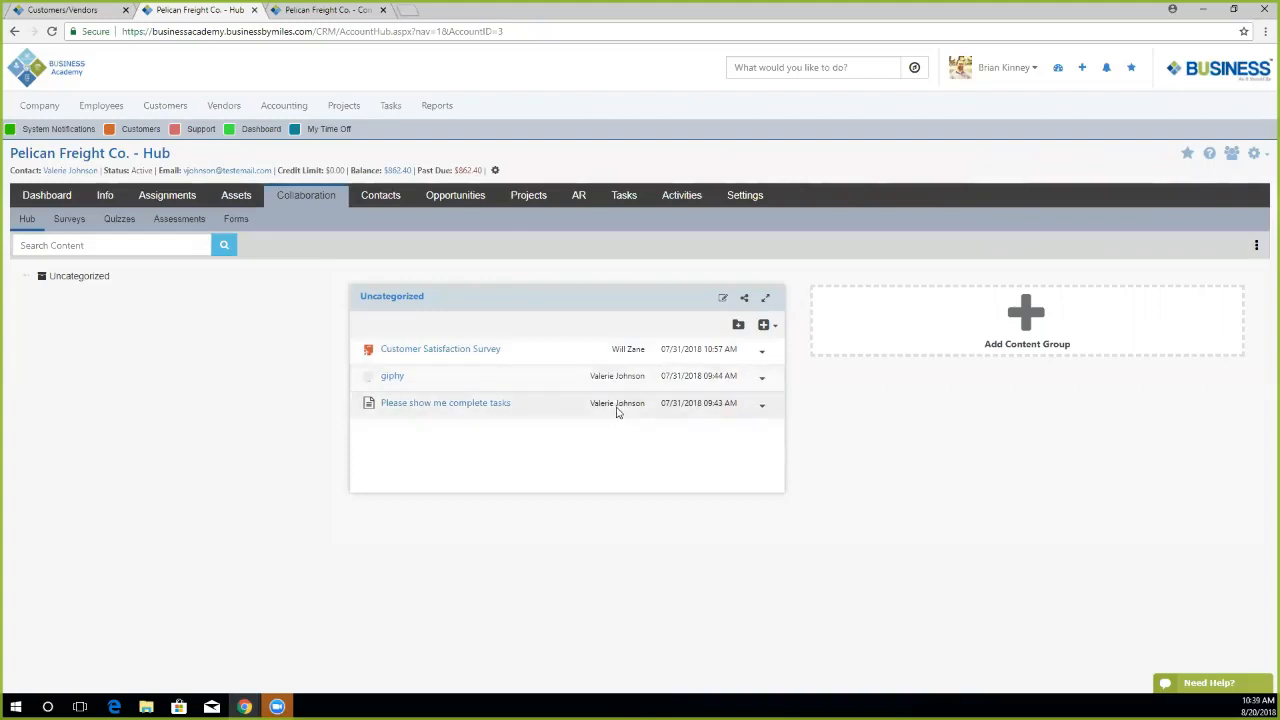
pyautogui.click(765, 355)
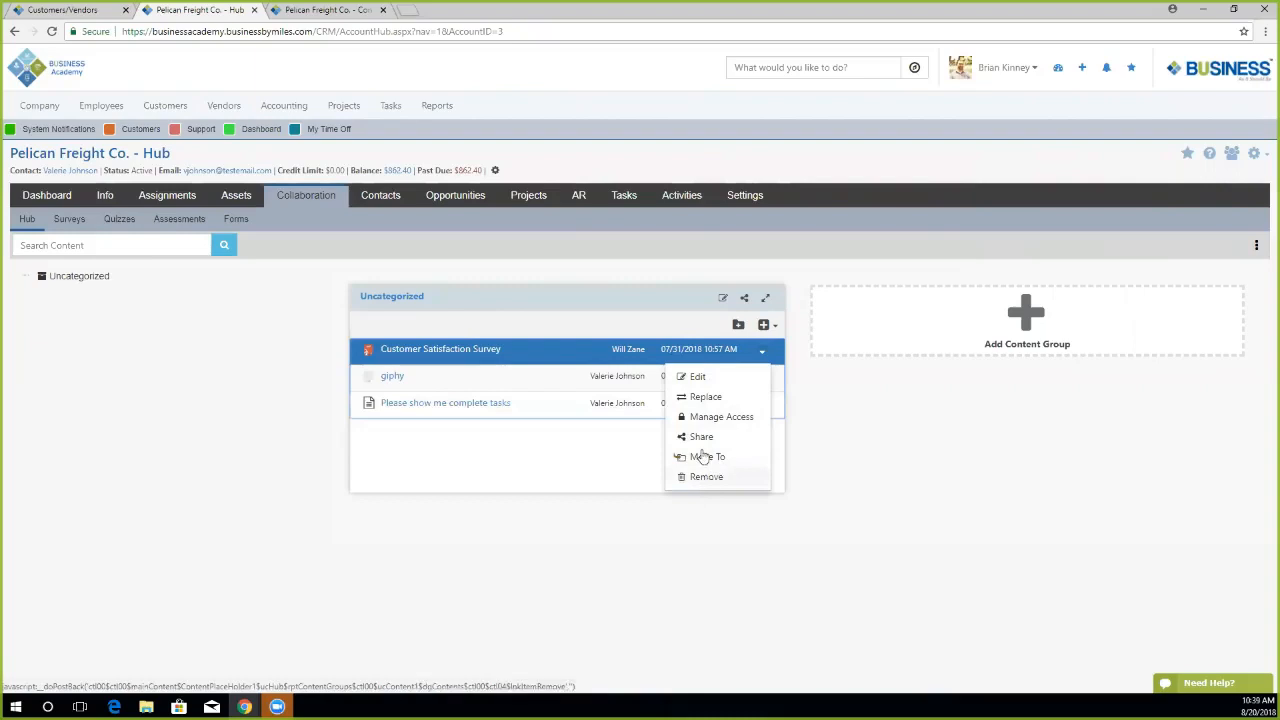
pyautogui.click(702, 418)
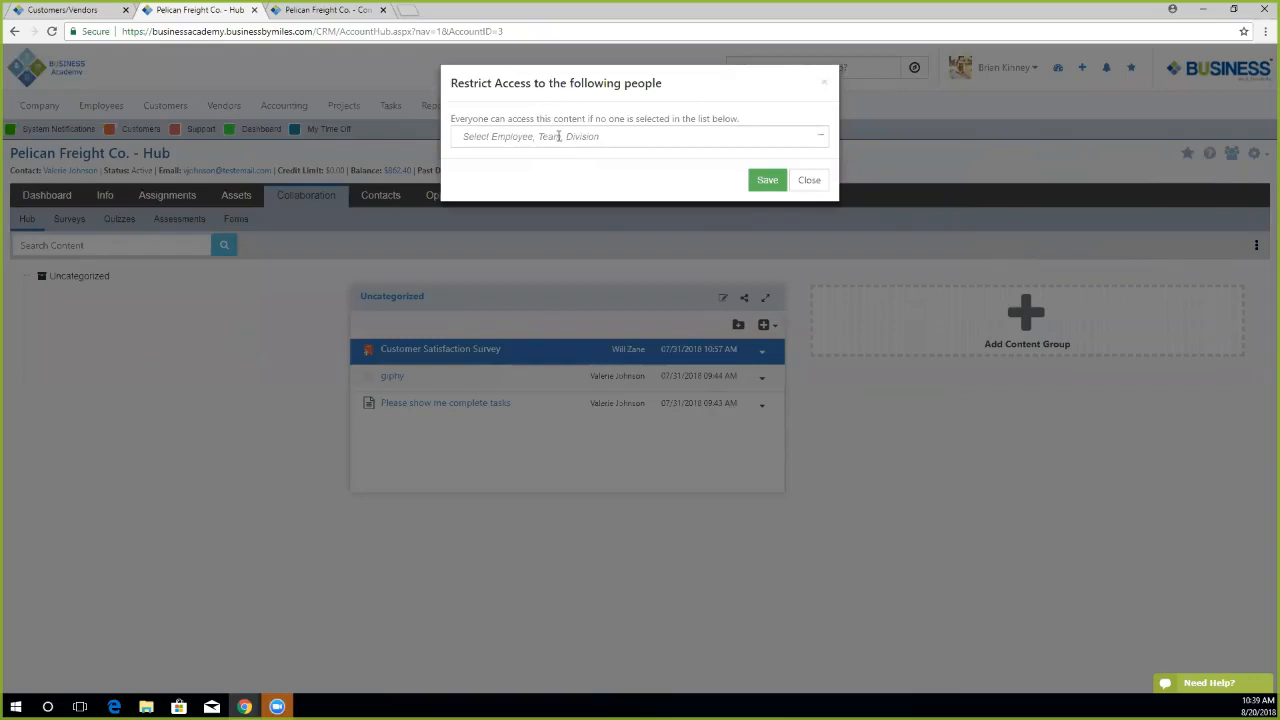
pyautogui.click(557, 139)
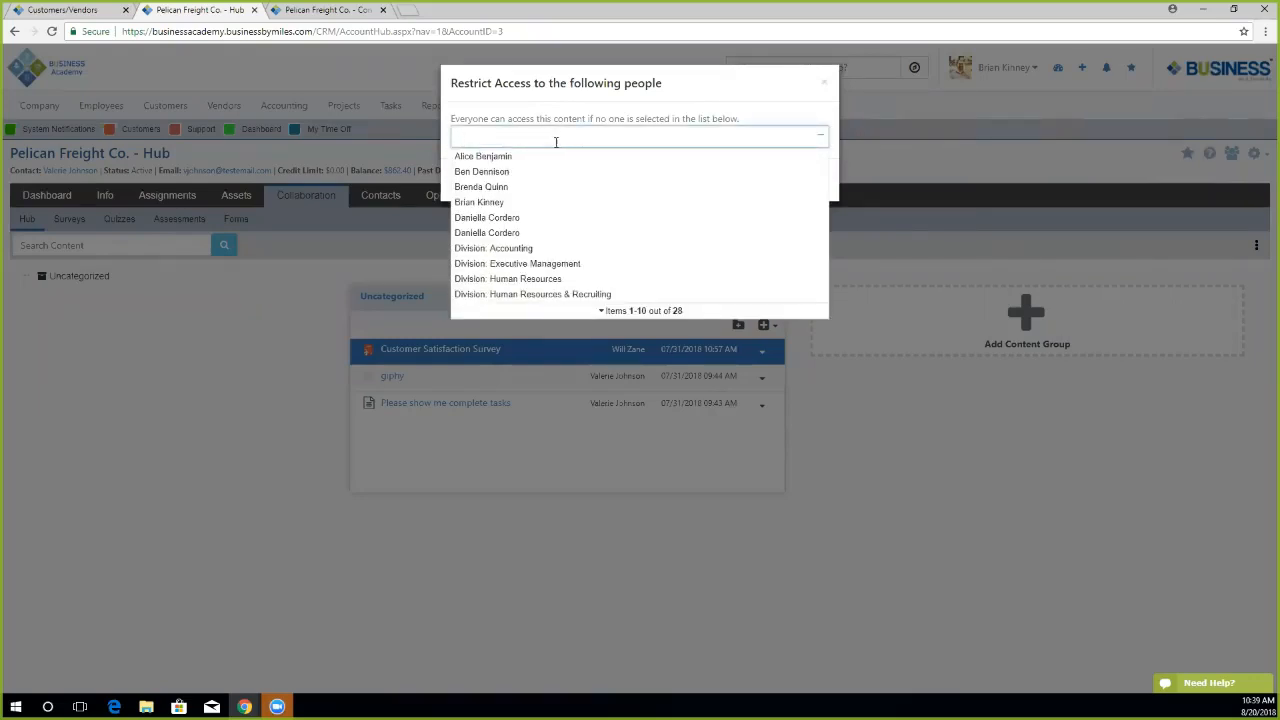
pyautogui.click(497, 202)
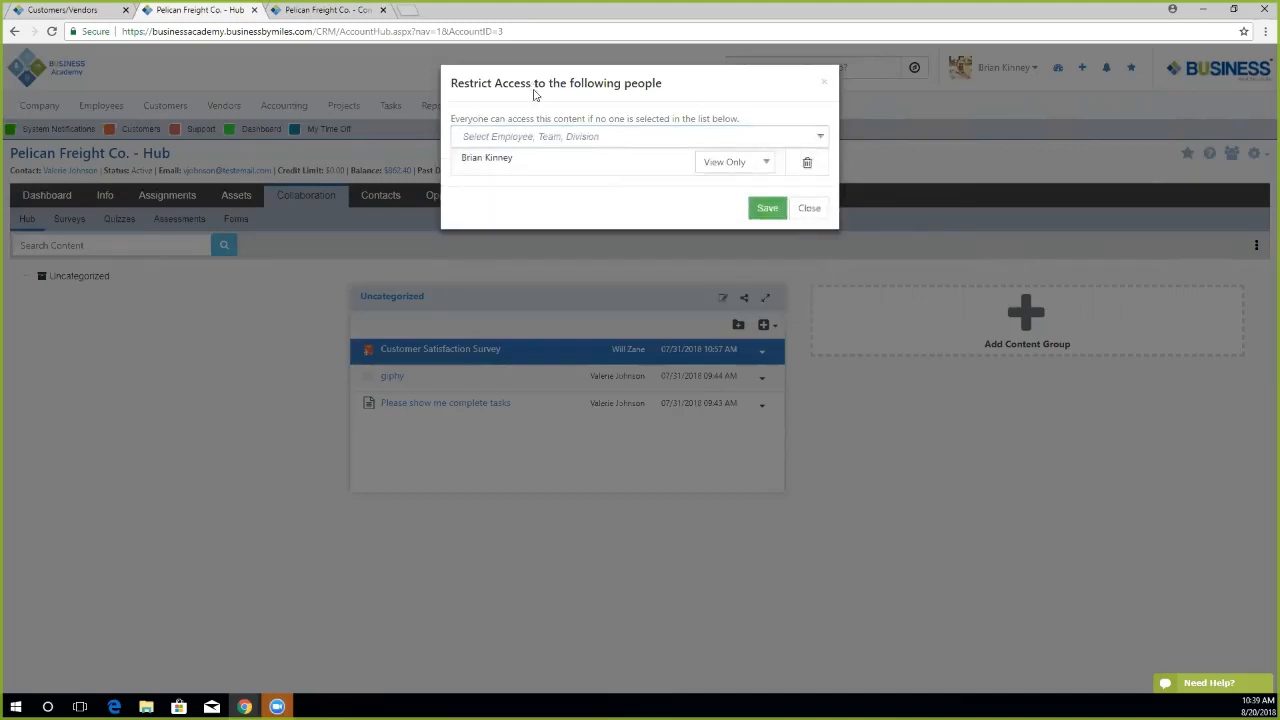
pyautogui.click(737, 163)
pyautogui.click(729, 183)
# Add the Red Team and the Human Resources division to the survey's access list with Full Access, and save the restrictions.
pyautogui.click(574, 139)
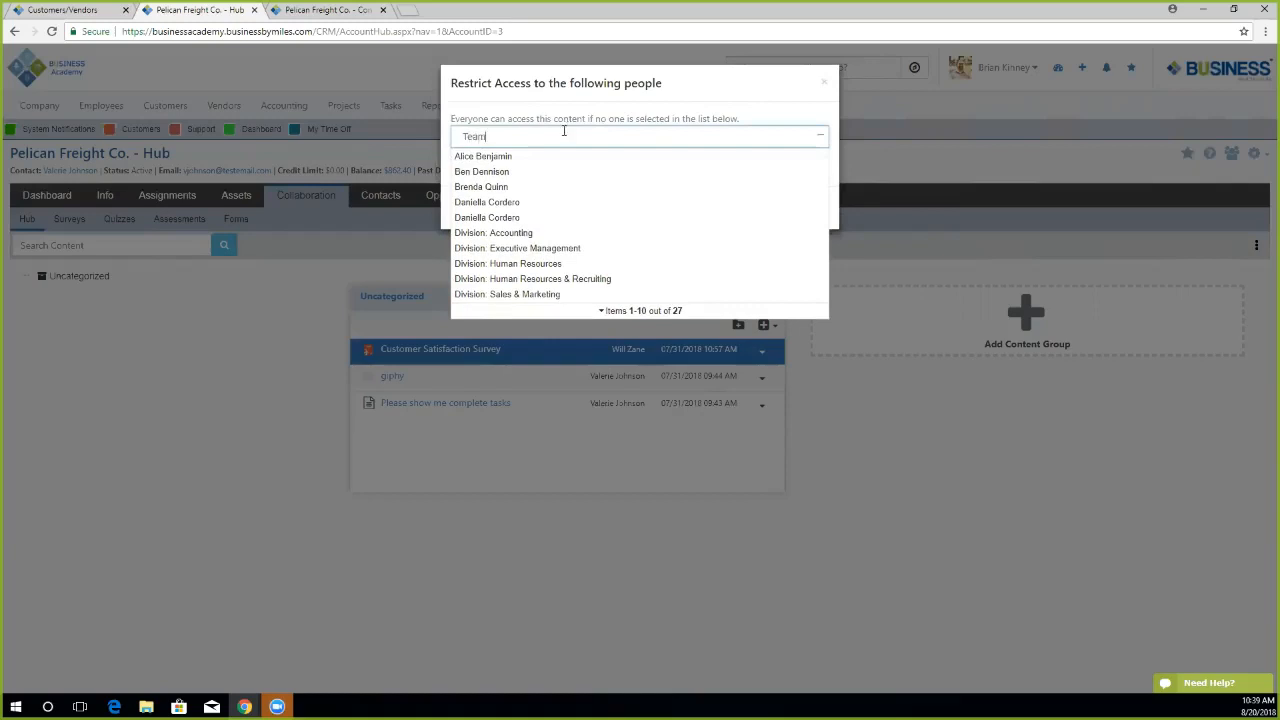
pyautogui.click(507, 163)
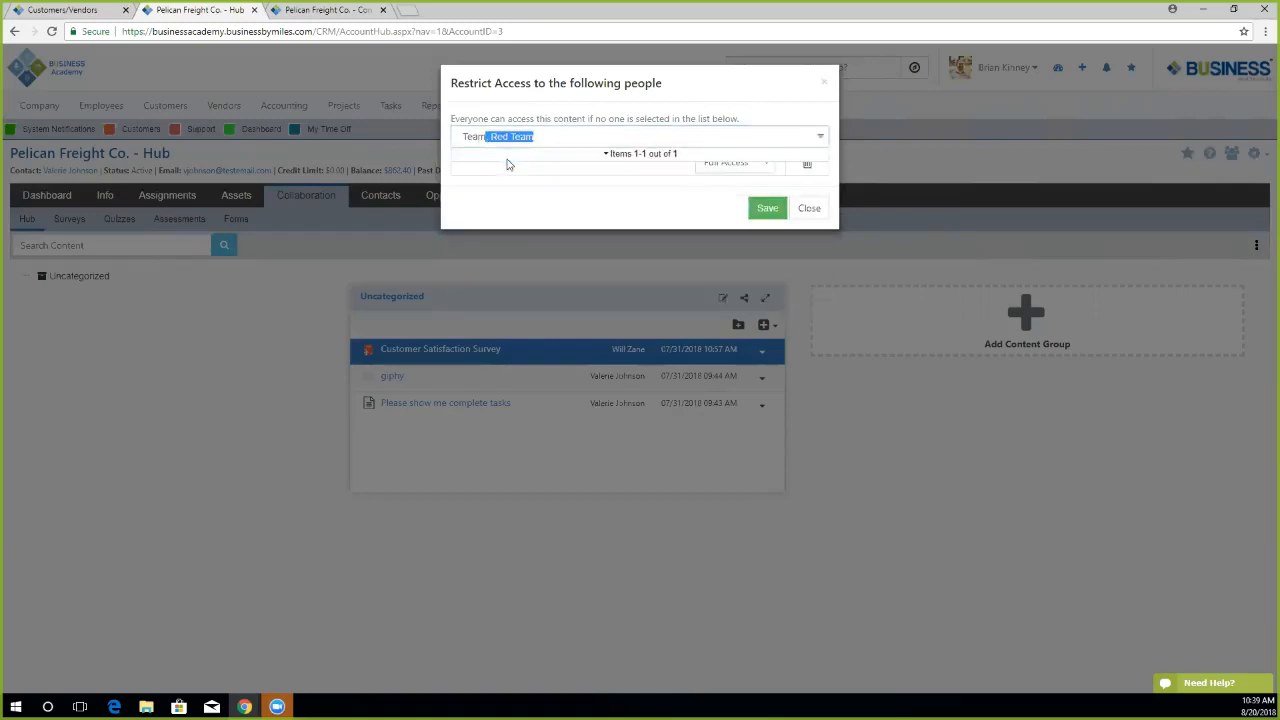
pyautogui.click(511, 140)
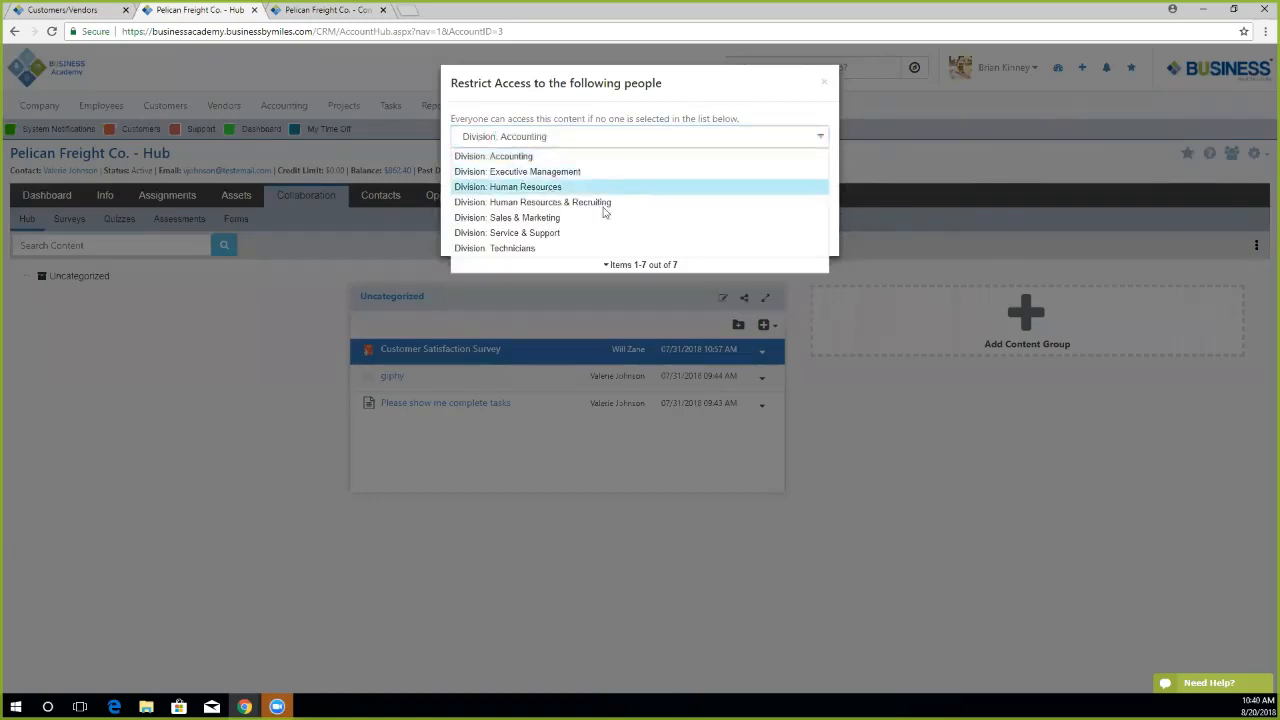
pyautogui.click(560, 189)
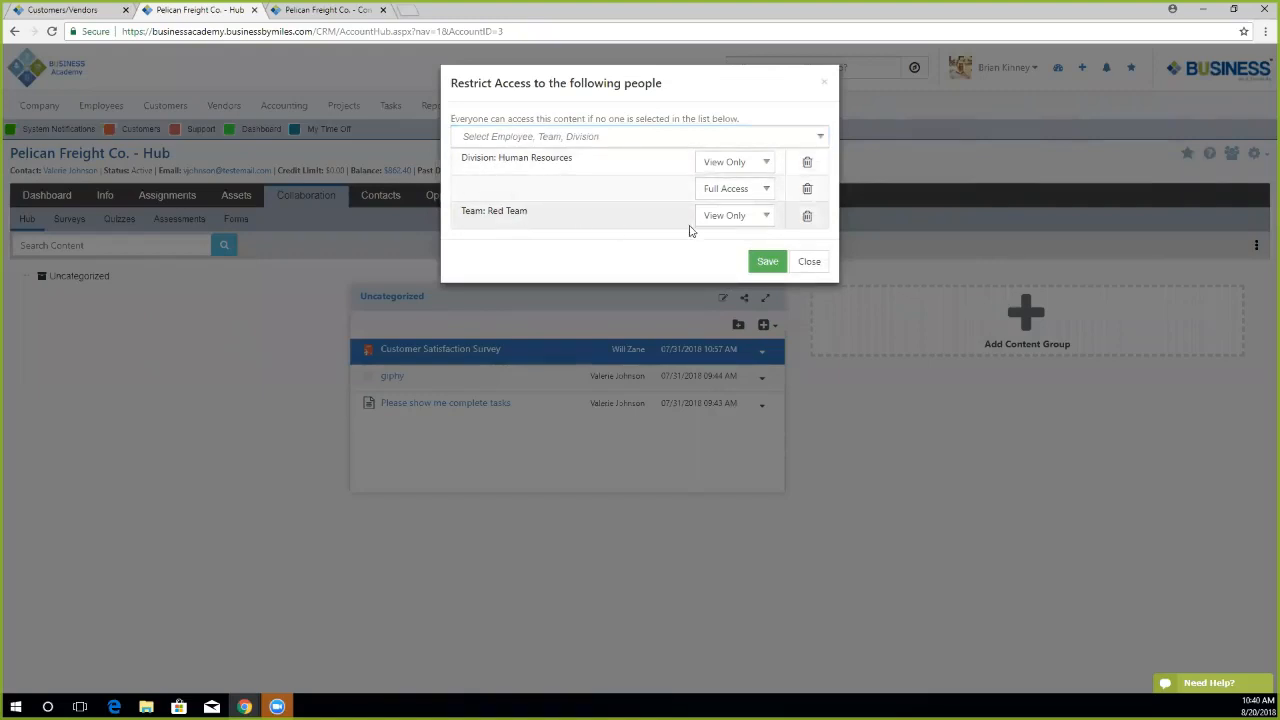
pyautogui.click(744, 225)
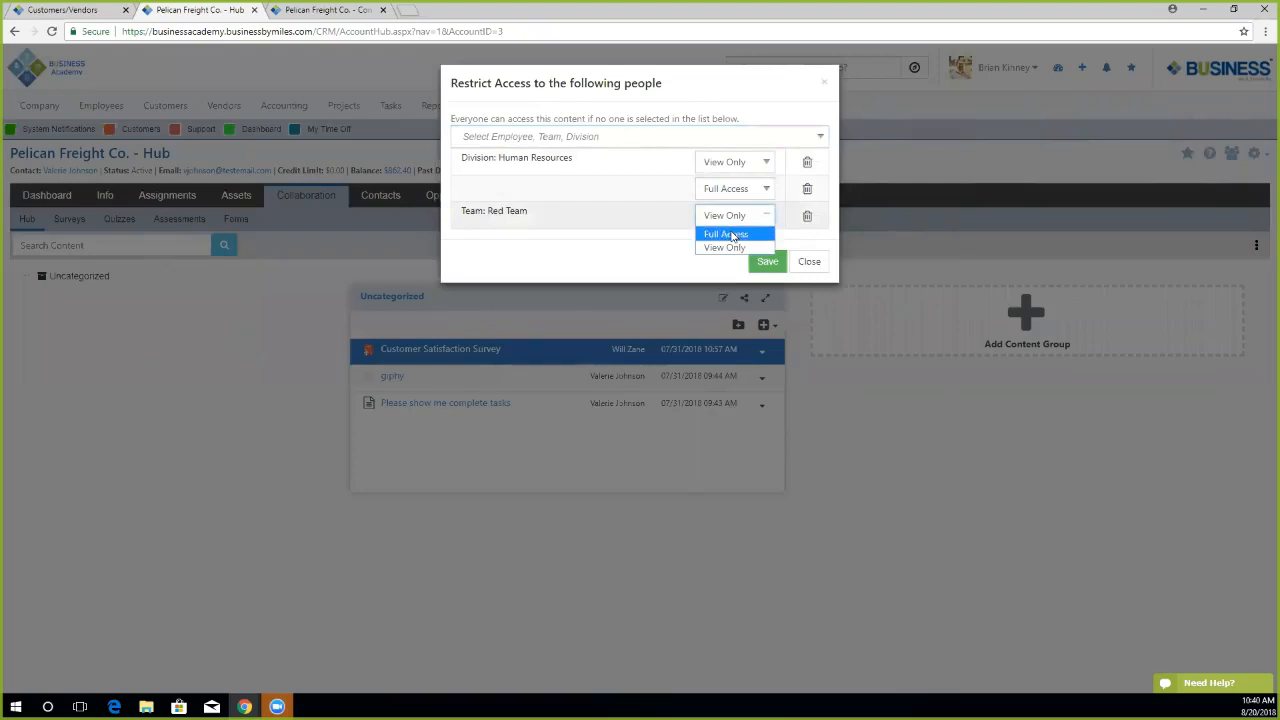
pyautogui.click(733, 239)
pyautogui.click(731, 163)
pyautogui.click(733, 189)
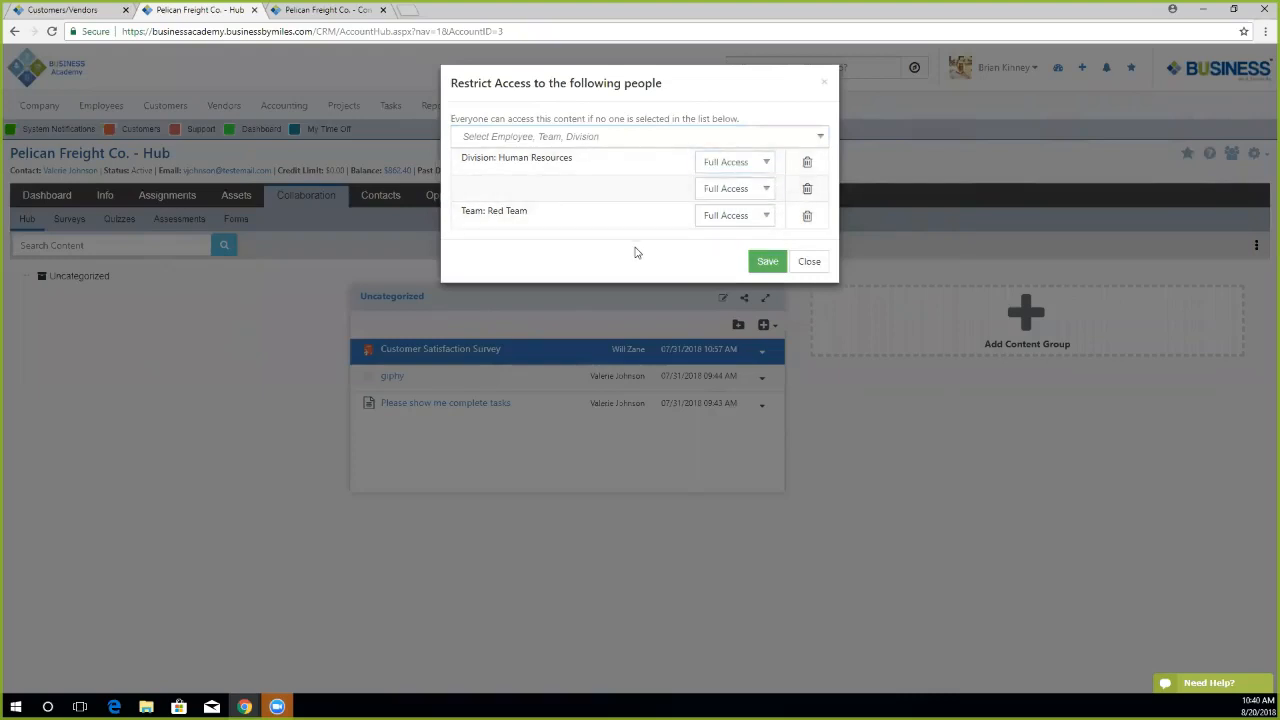
pyautogui.click(767, 261)
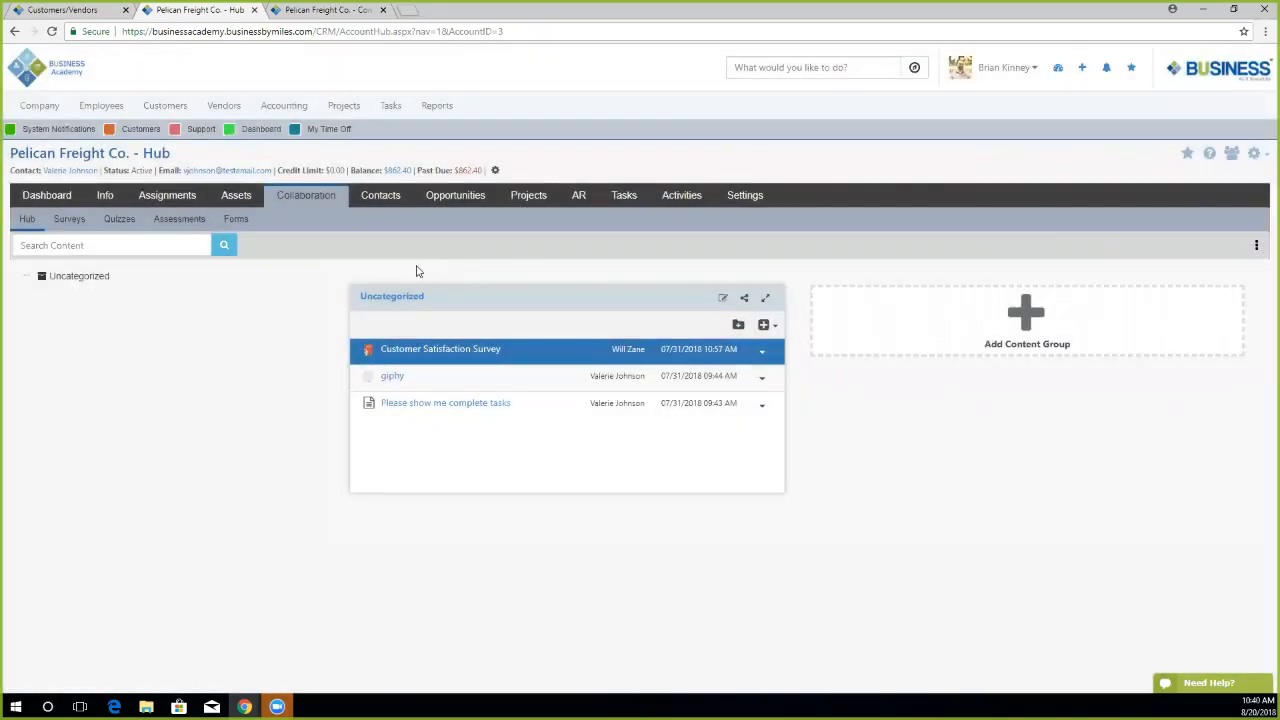
# Look through Pelican Freight Co.'s related surveys, quizzes, assessments and forms under Collaboration.
pyautogui.click(66, 224)
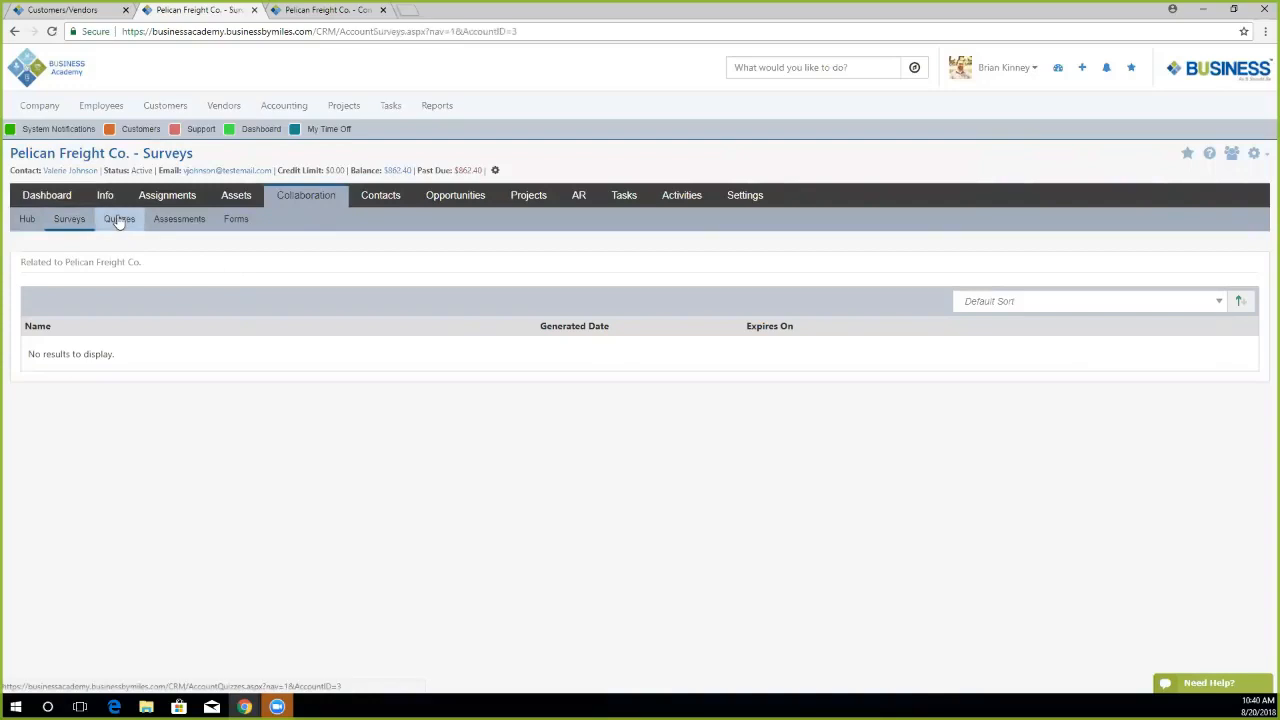
pyautogui.click(119, 221)
pyautogui.click(180, 220)
pyautogui.click(237, 222)
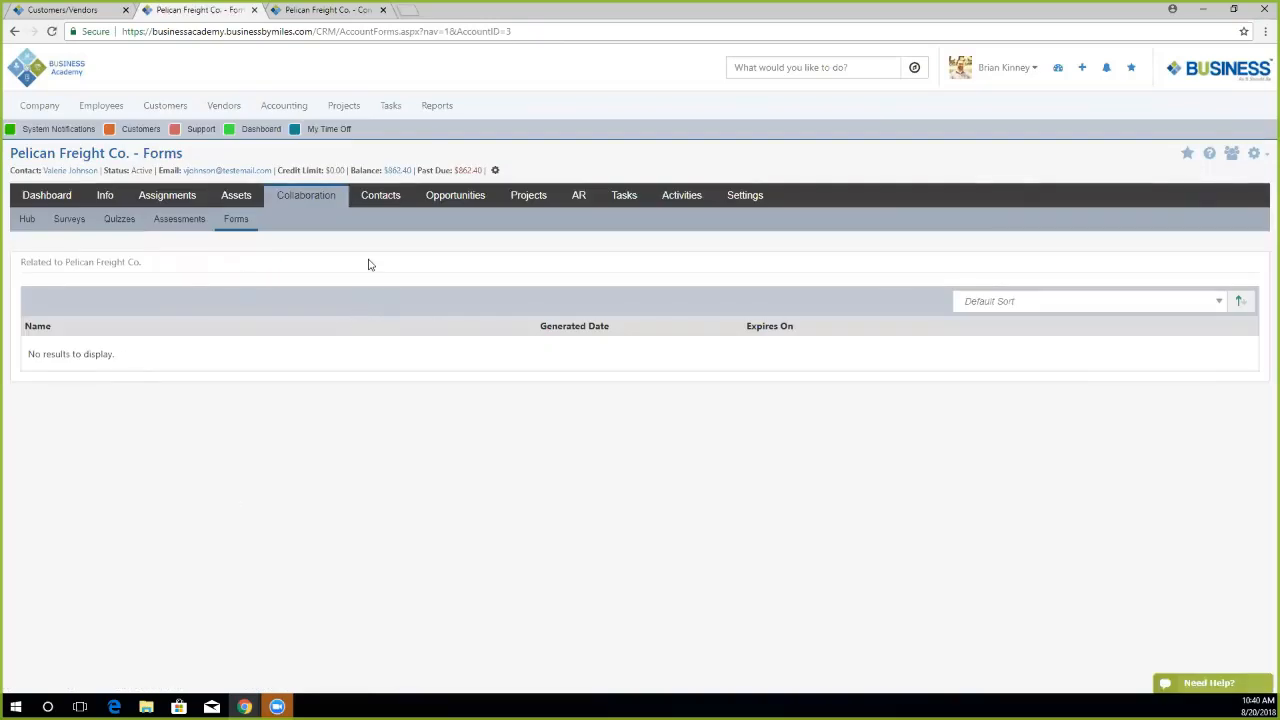
# Open the info of the CEO contact in Pelican Freight Co.'s Contacts and check the available contact categories.
pyautogui.click(381, 198)
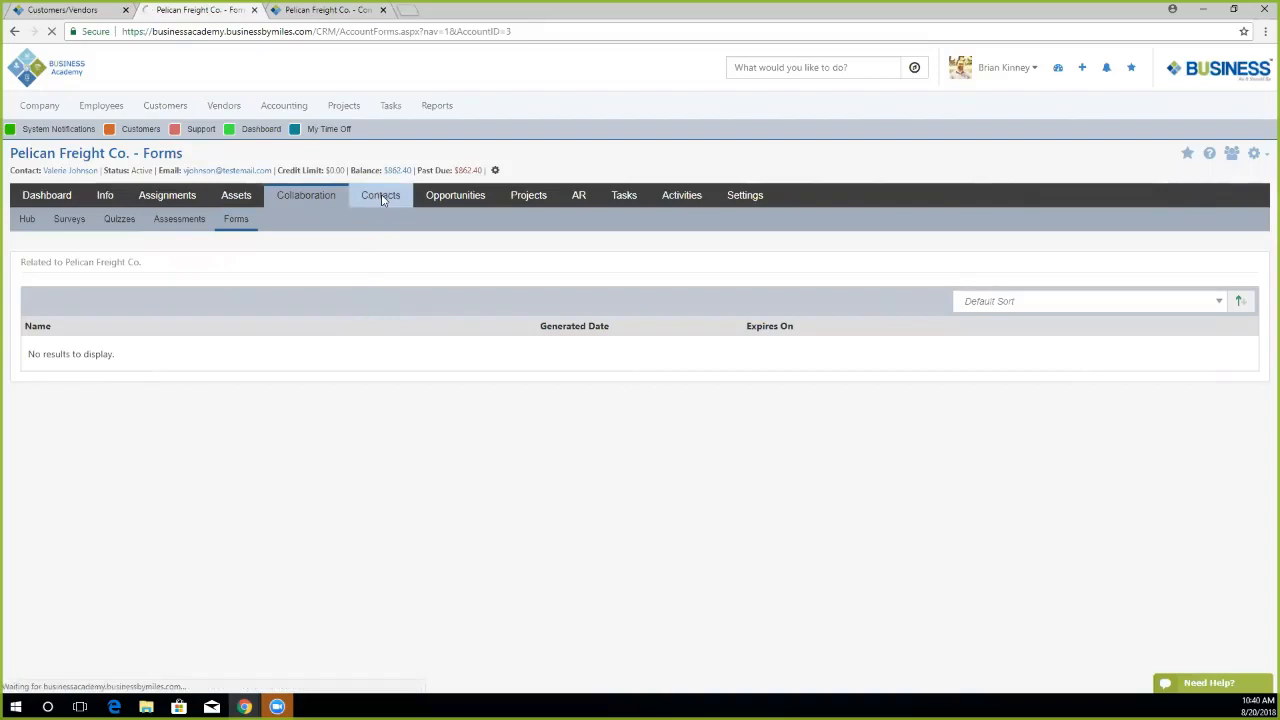
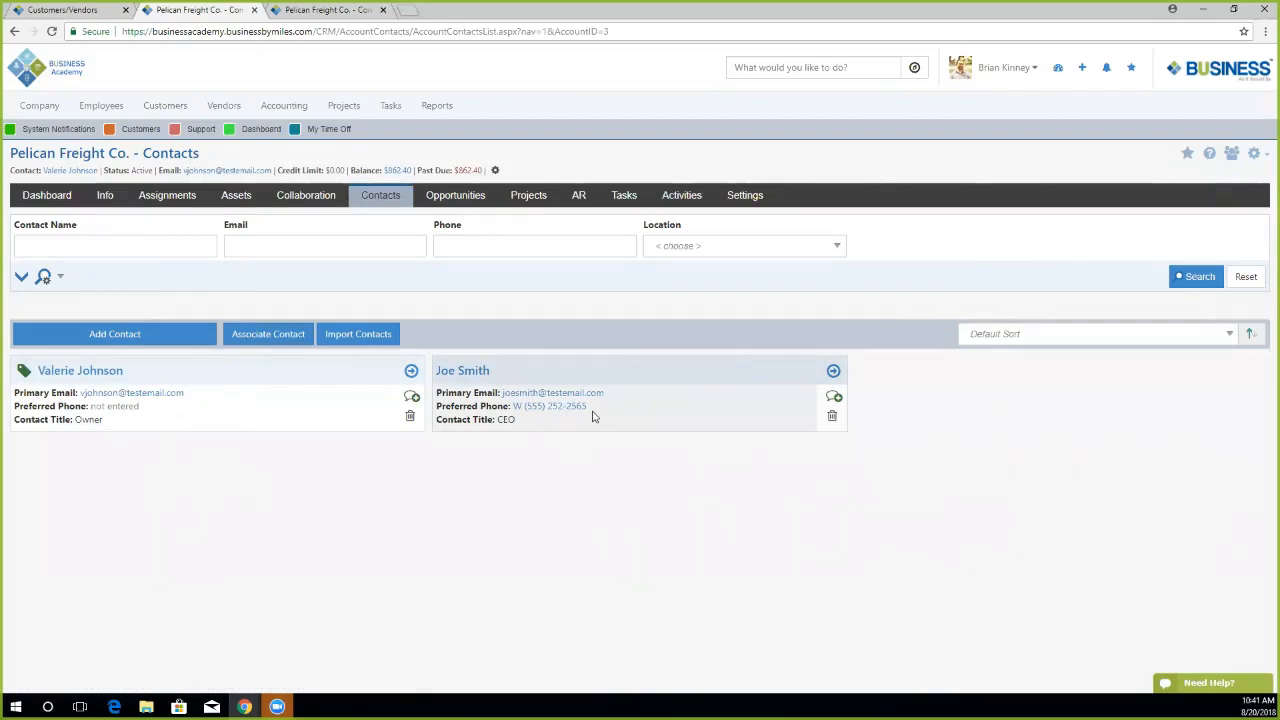
pyautogui.click(464, 374)
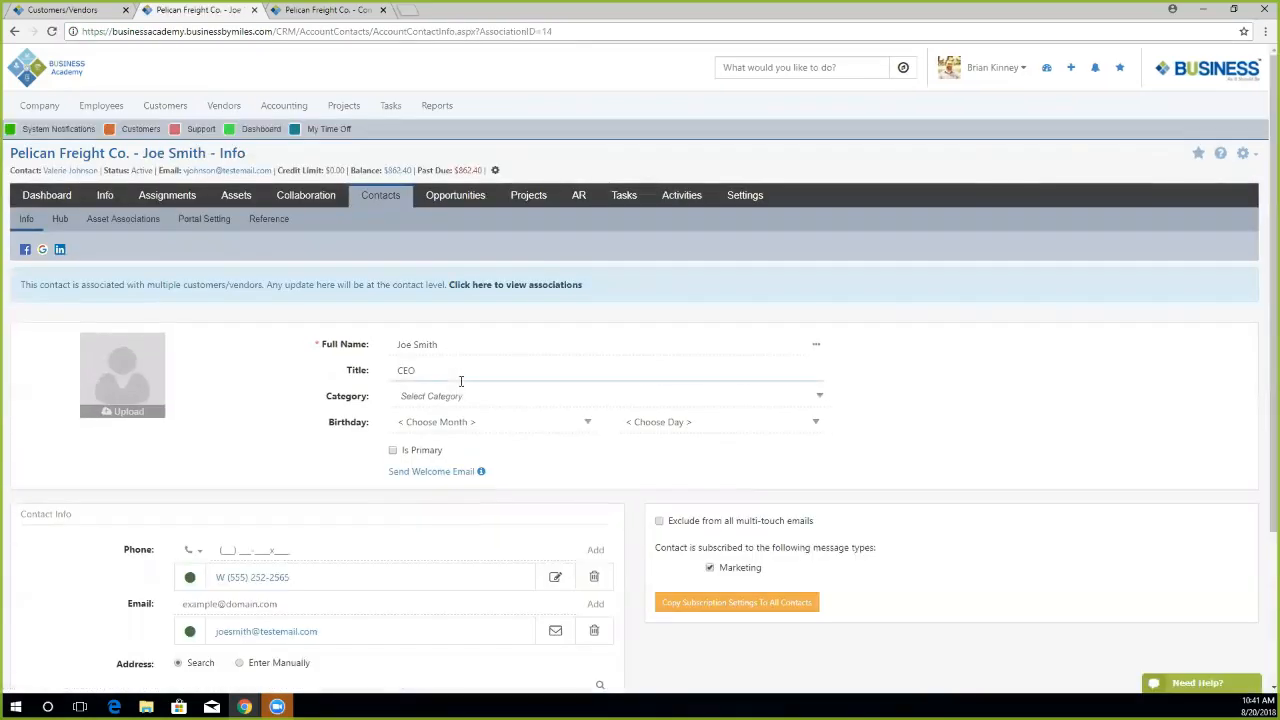
pyautogui.click(491, 403)
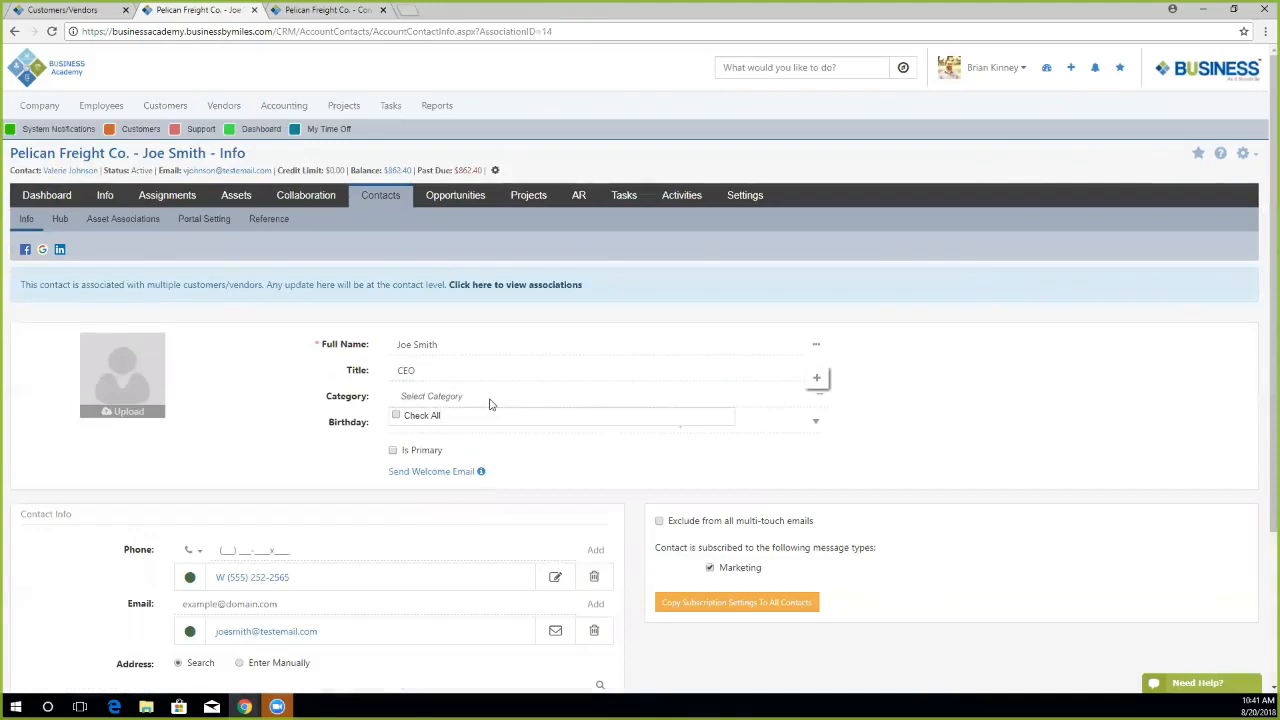
pyautogui.click(279, 392)
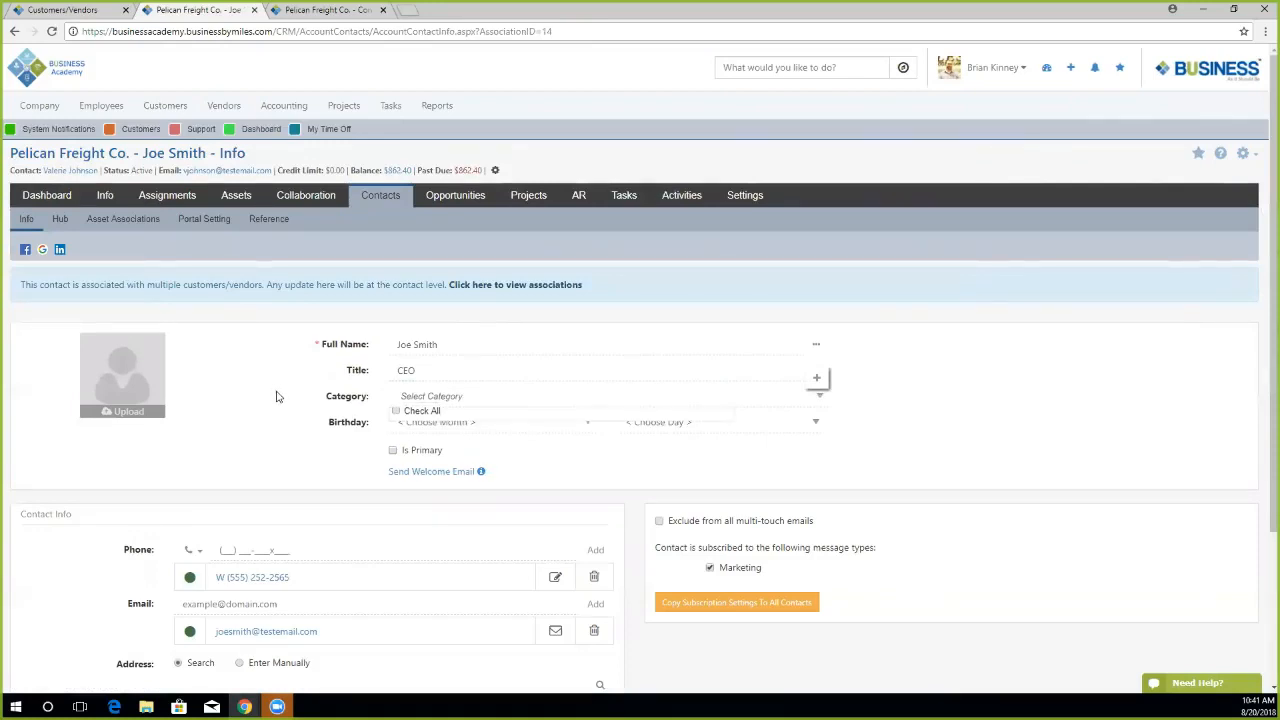
# Check the CEO contact's birthday month and day options, and send the contact a welcome email.
pyautogui.click(486, 424)
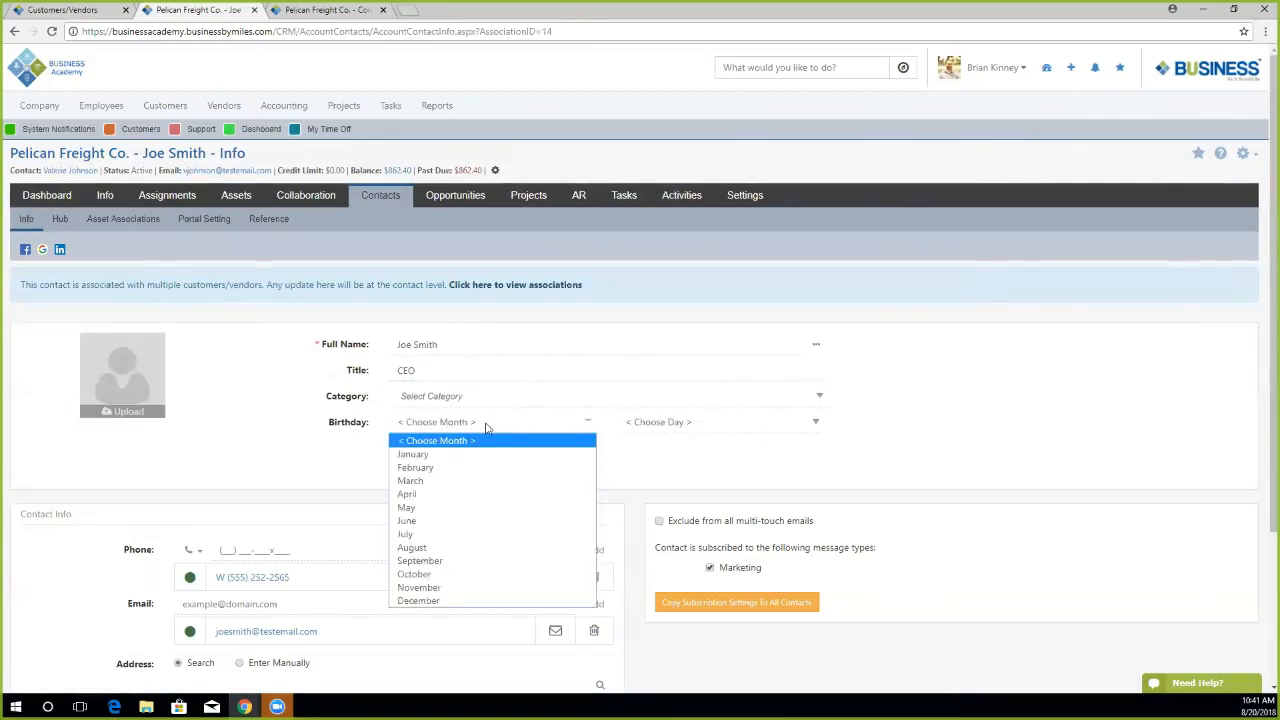
pyautogui.click(708, 428)
pyautogui.click(1020, 448)
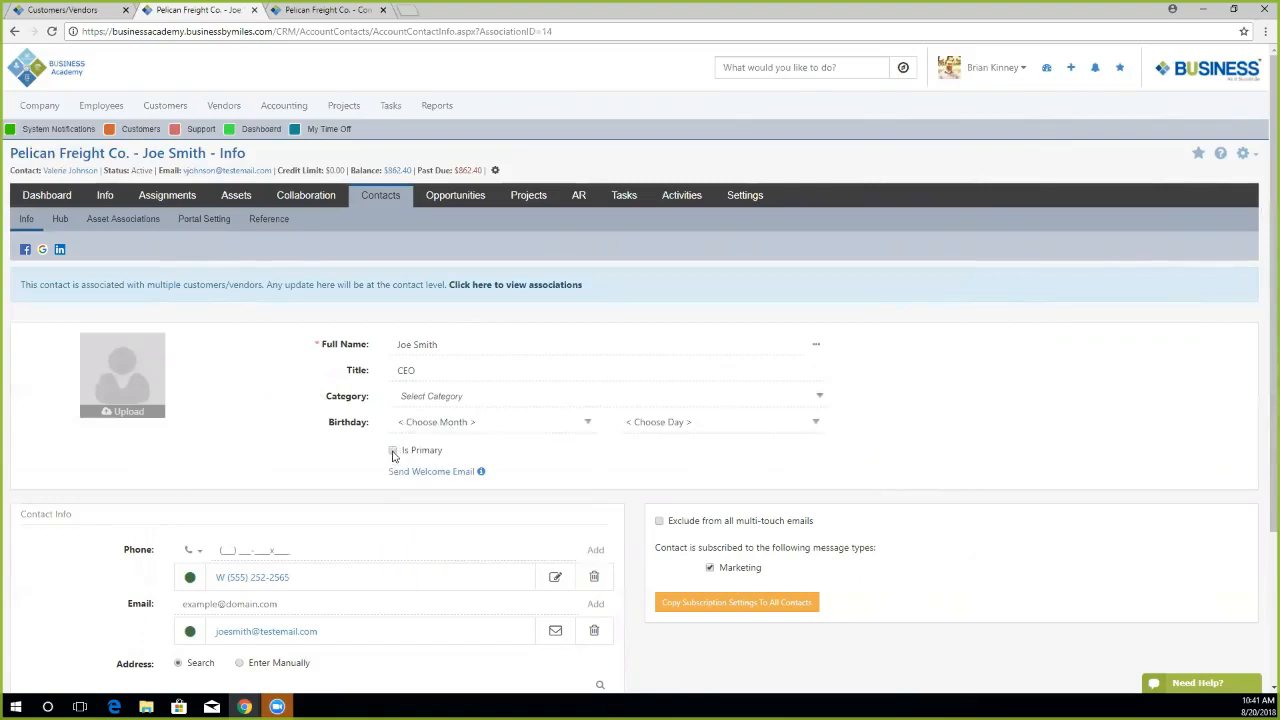
pyautogui.click(393, 450)
pyautogui.click(440, 476)
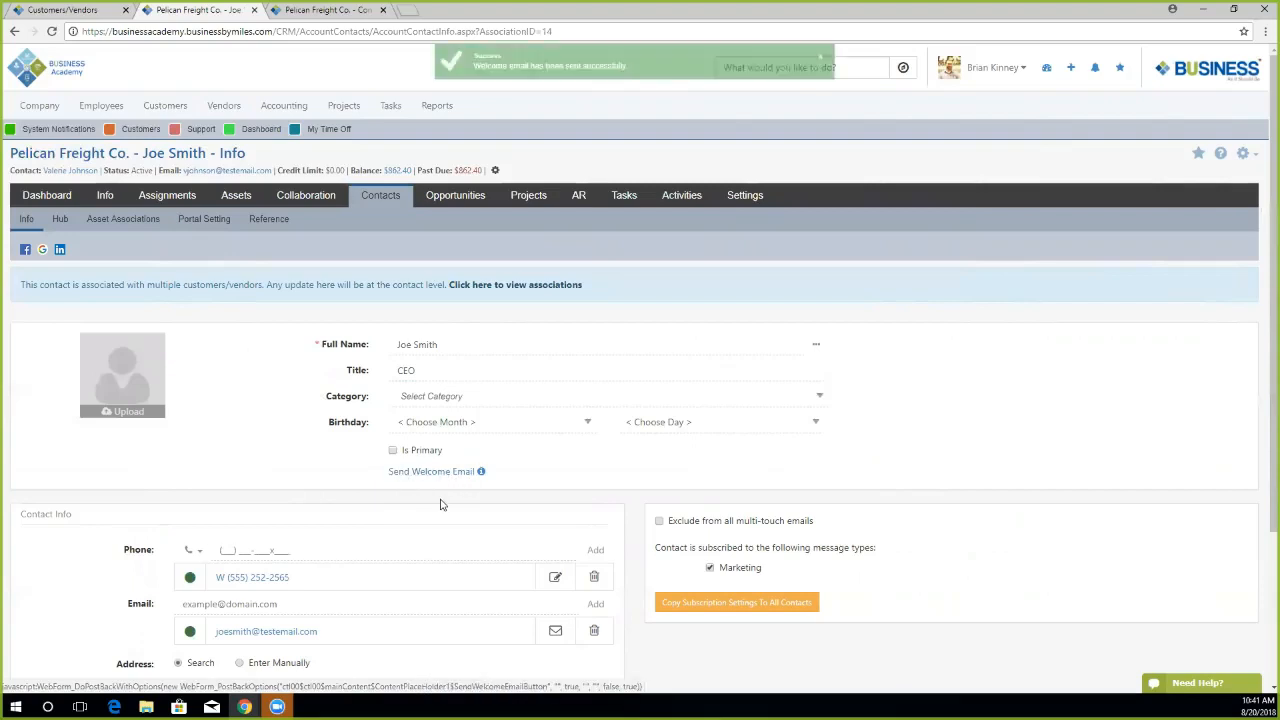
pyautogui.click(820, 57)
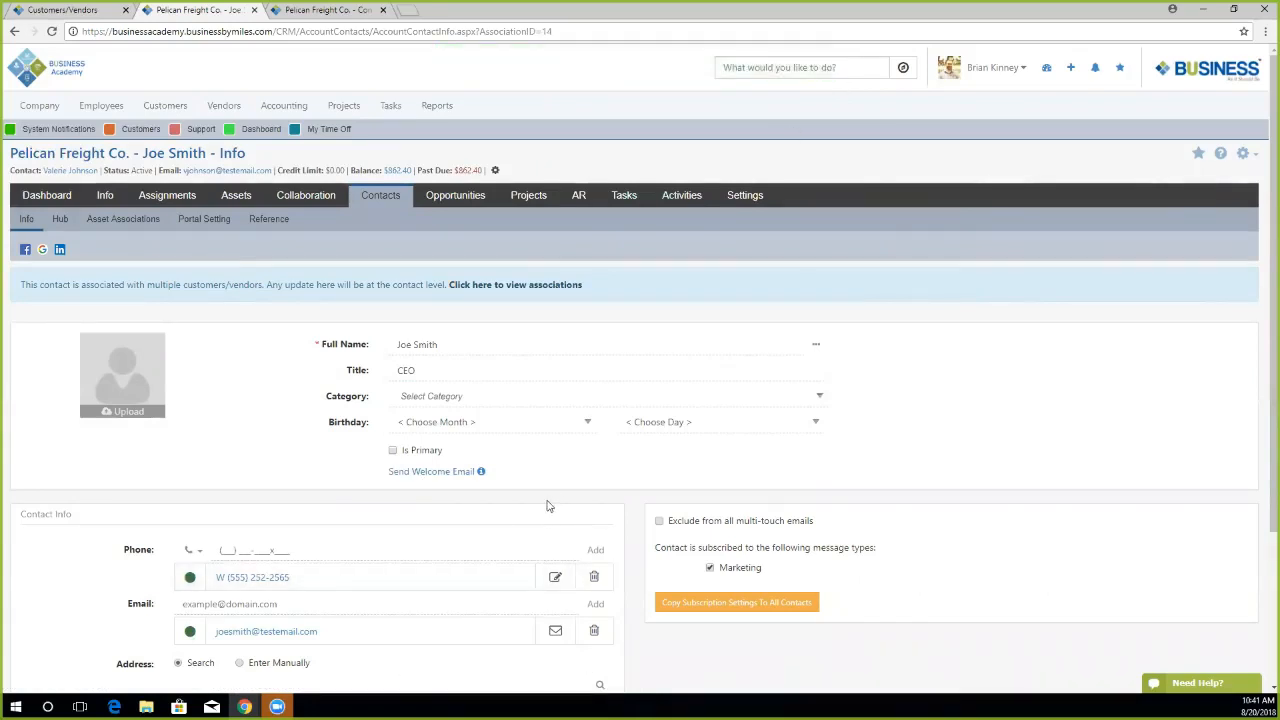
# Set the CEO contact's location to Primary Location and save the contact info.
pyautogui.scroll(-1, 547, 506)
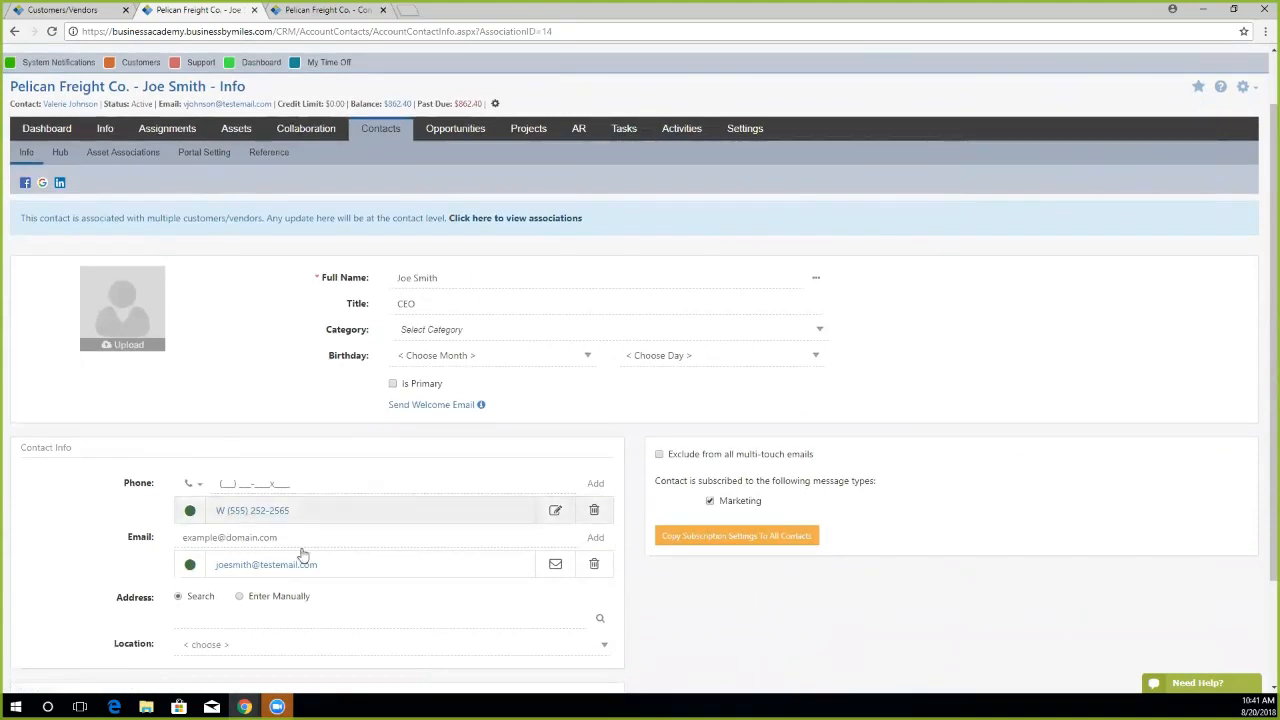
pyautogui.scroll(-1, 214, 595)
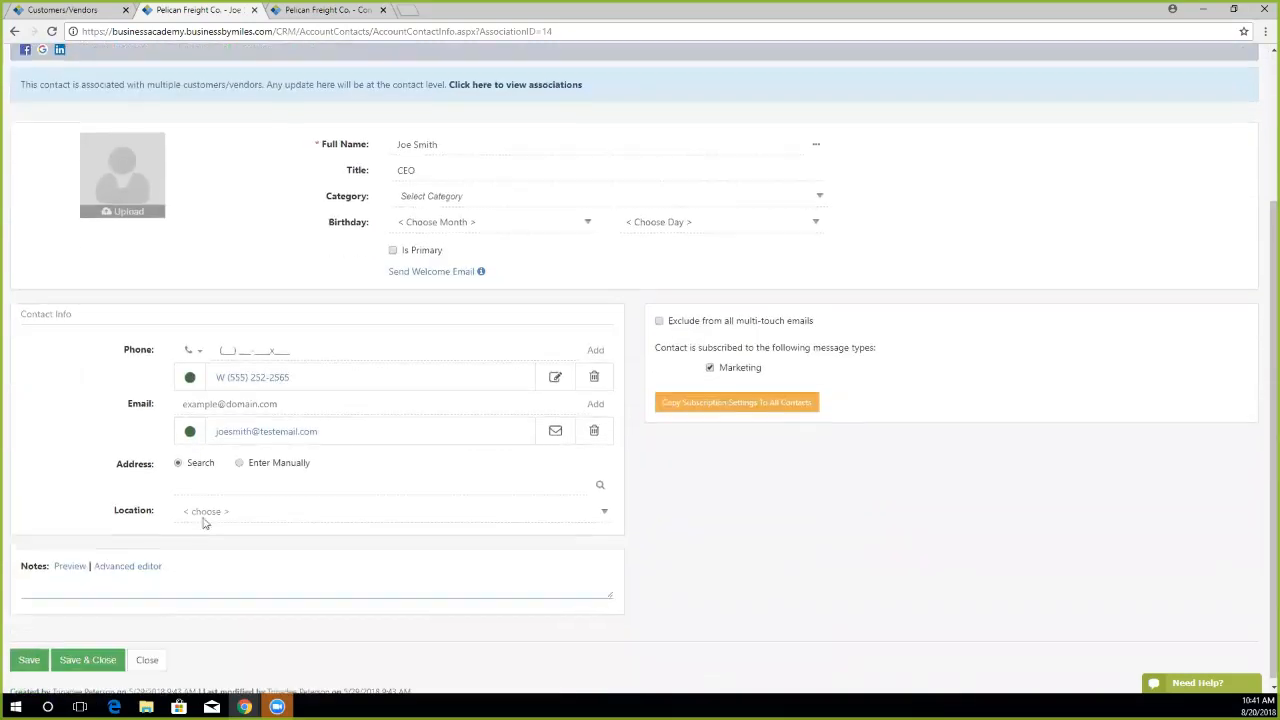
pyautogui.click(209, 484)
pyautogui.click(213, 516)
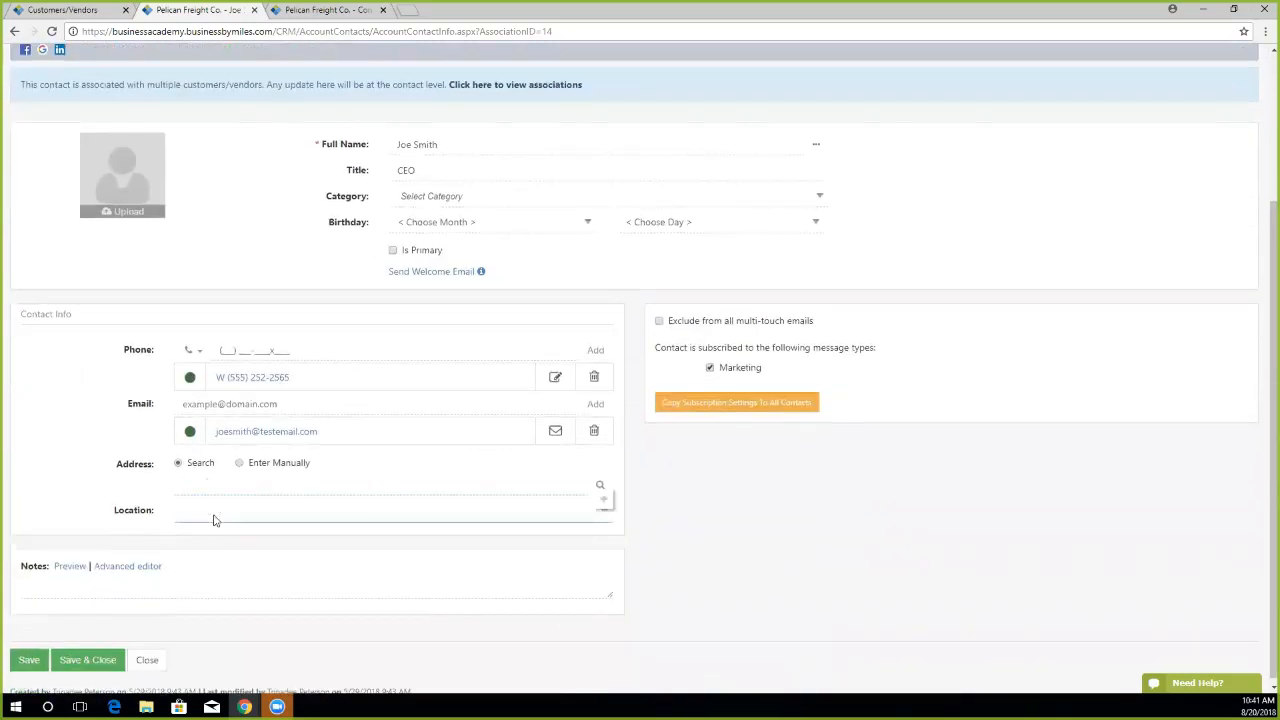
pyautogui.click(221, 548)
pyautogui.scroll(1, 144, 577)
pyautogui.scroll(-1, 142, 578)
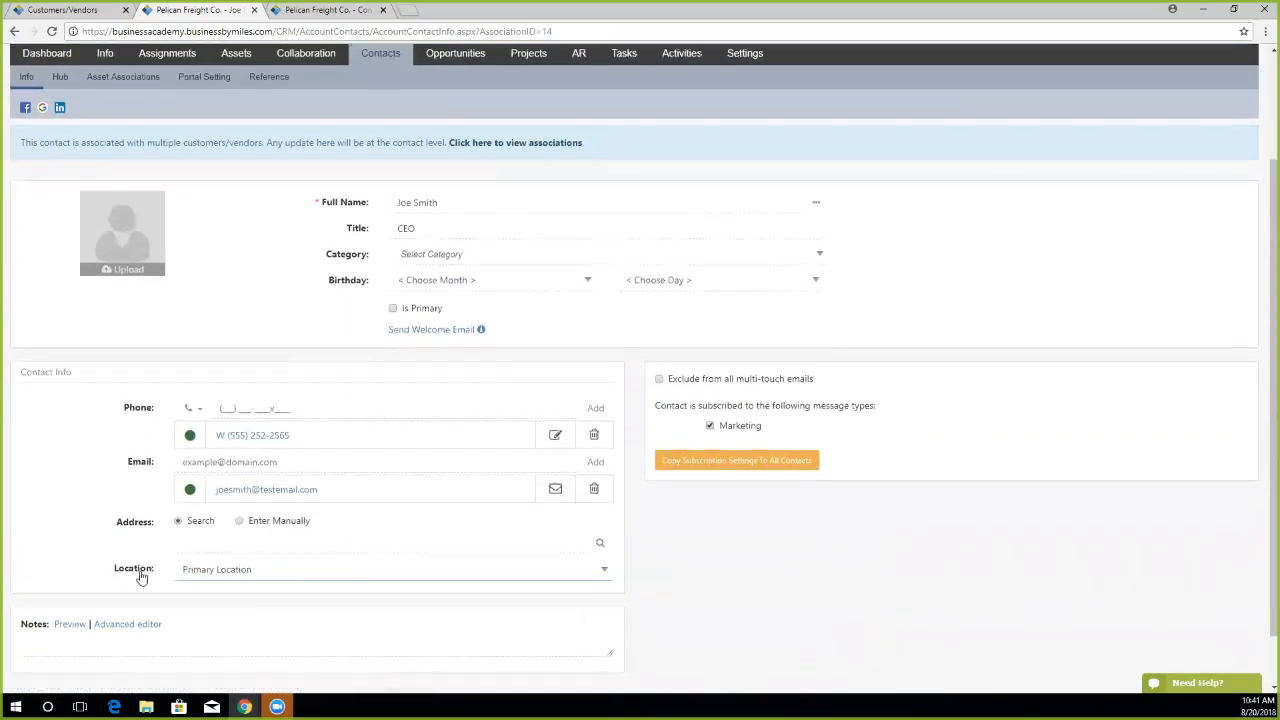
pyautogui.click(27, 655)
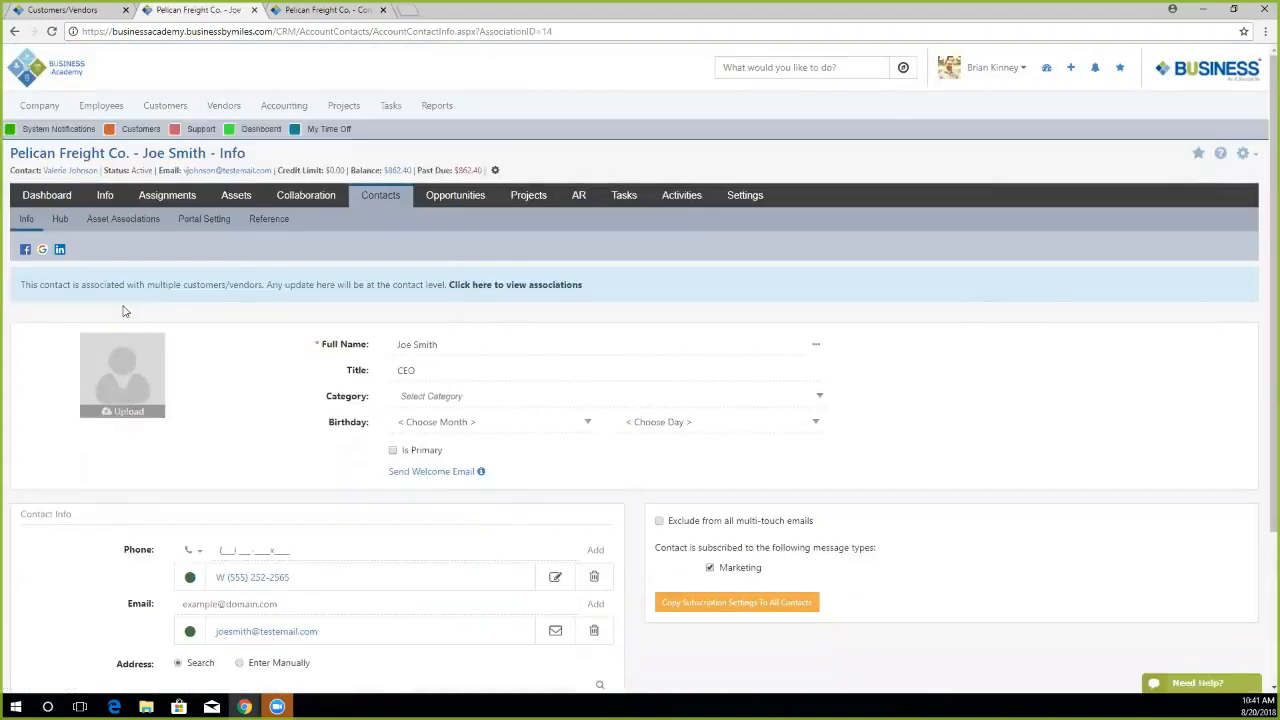
# View the CEO contact's Hub content and Asset Associations.
pyautogui.click(60, 221)
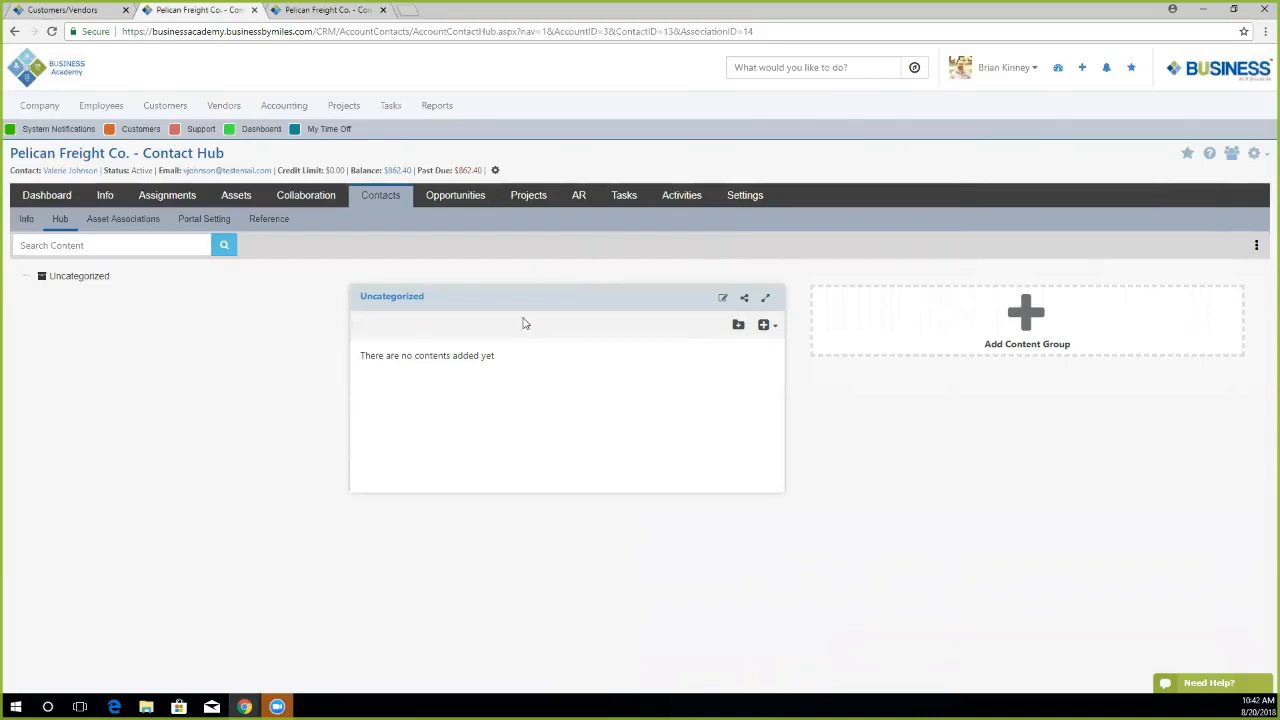
pyautogui.click(124, 221)
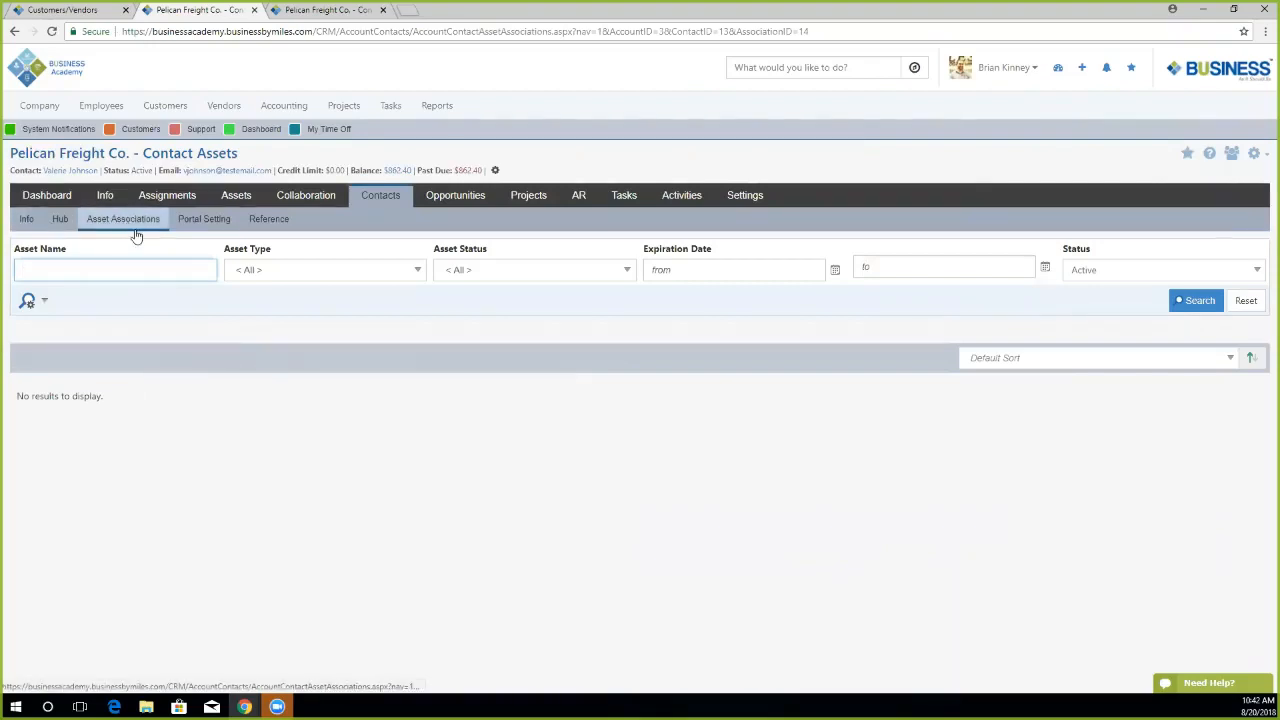
# In the contact's Portal Setting, check the portal role options and switch BUSINESS Partner Portal access off and back on.
pyautogui.click(195, 227)
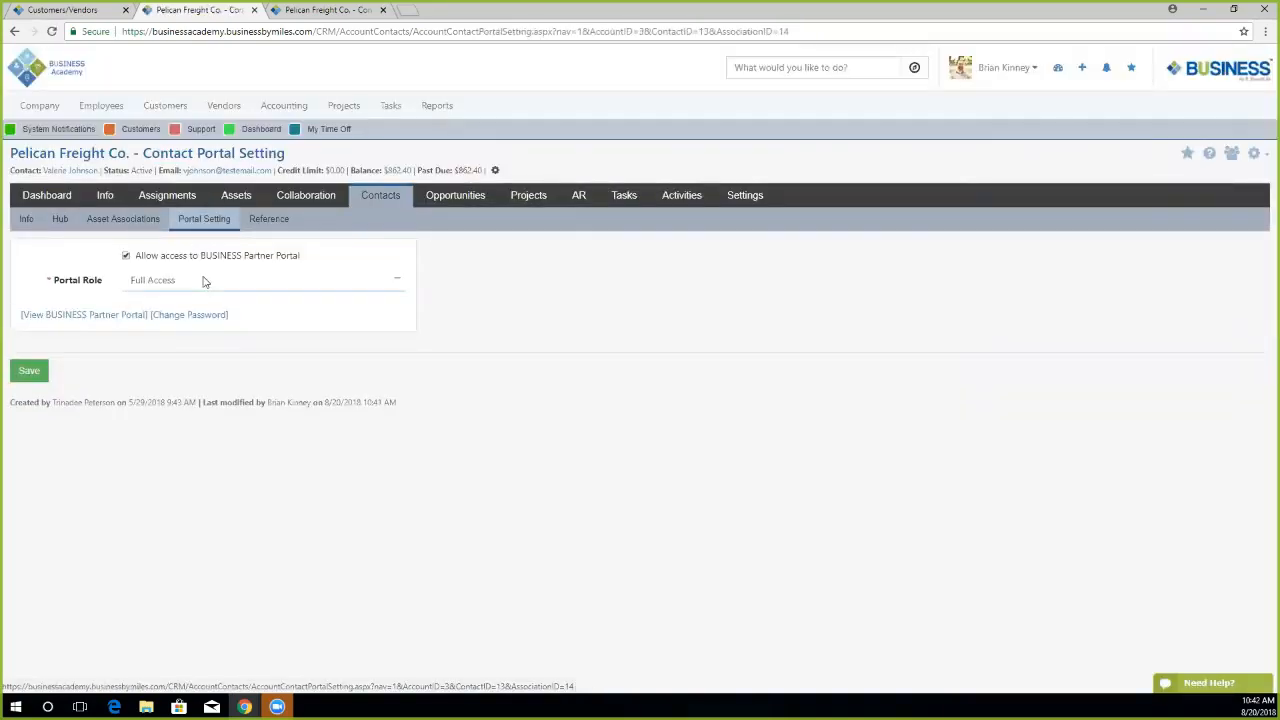
pyautogui.click(203, 282)
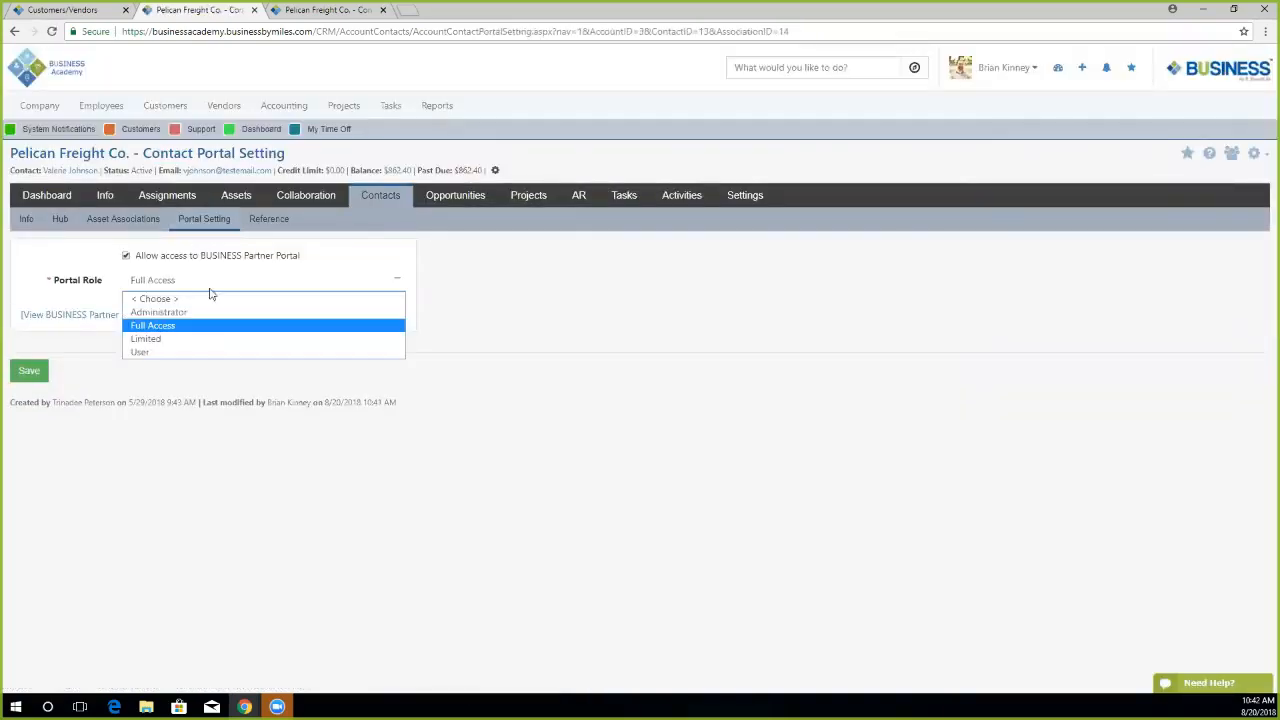
pyautogui.click(369, 322)
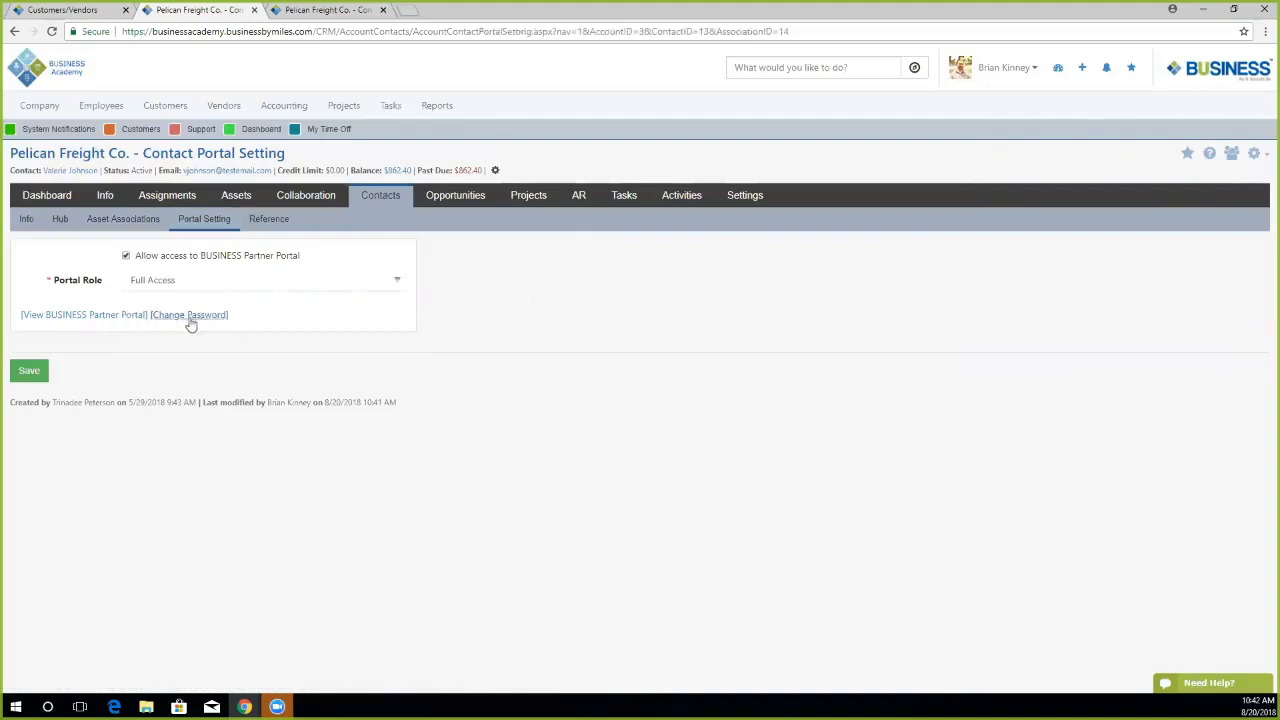
pyautogui.click(126, 256)
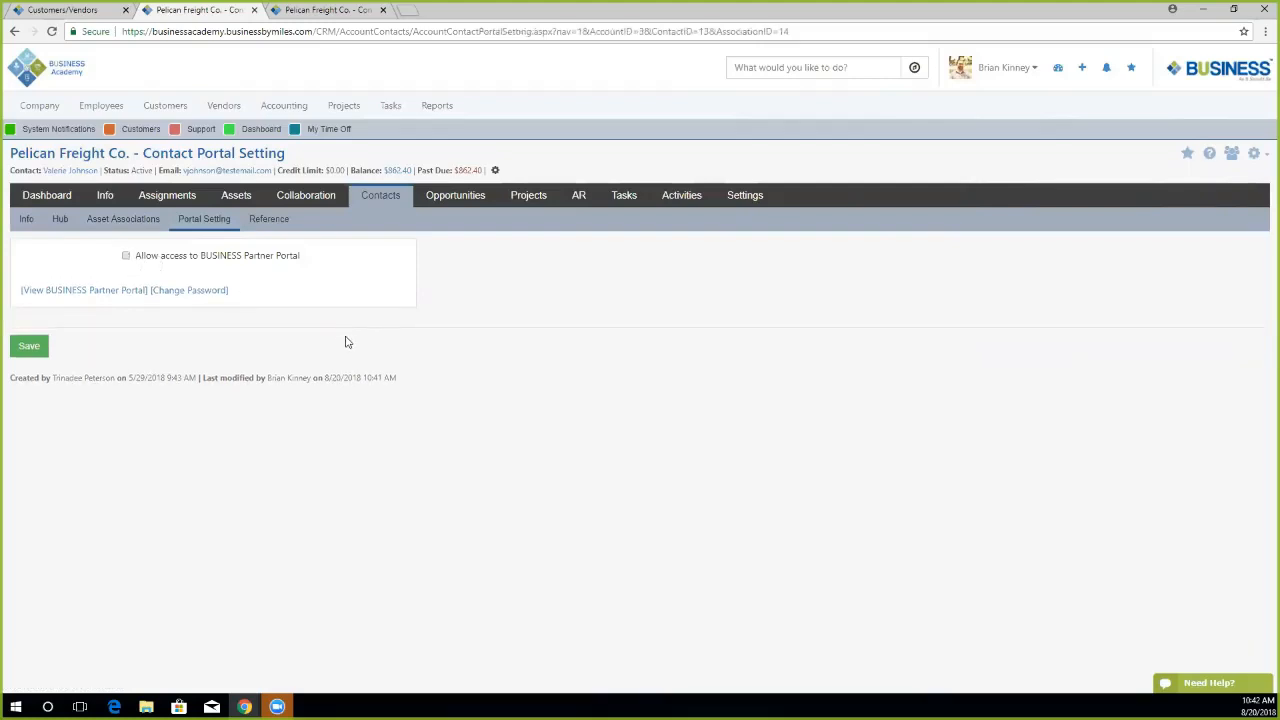
pyautogui.click(126, 256)
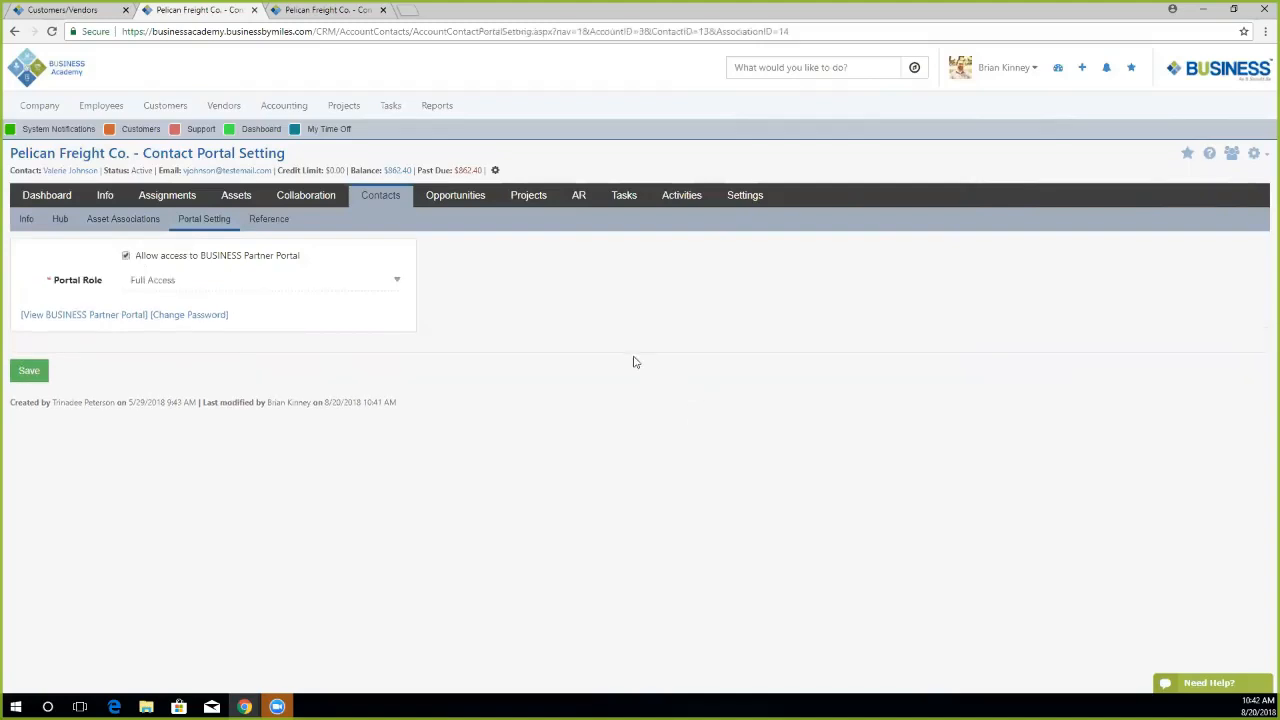
# Mark the CEO contact as Is Reference, leave Do Not Use As Reference unchecked, and save the reference settings.
pyautogui.click(265, 224)
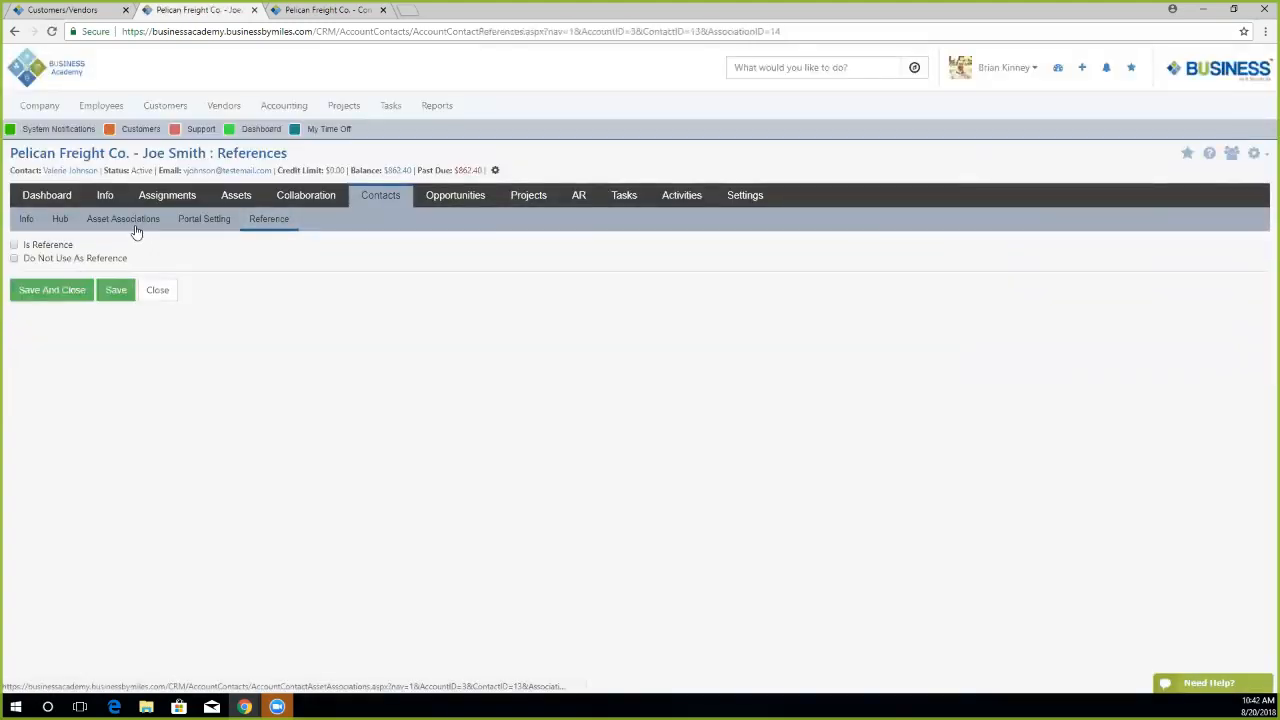
pyautogui.click(14, 245)
pyautogui.click(14, 259)
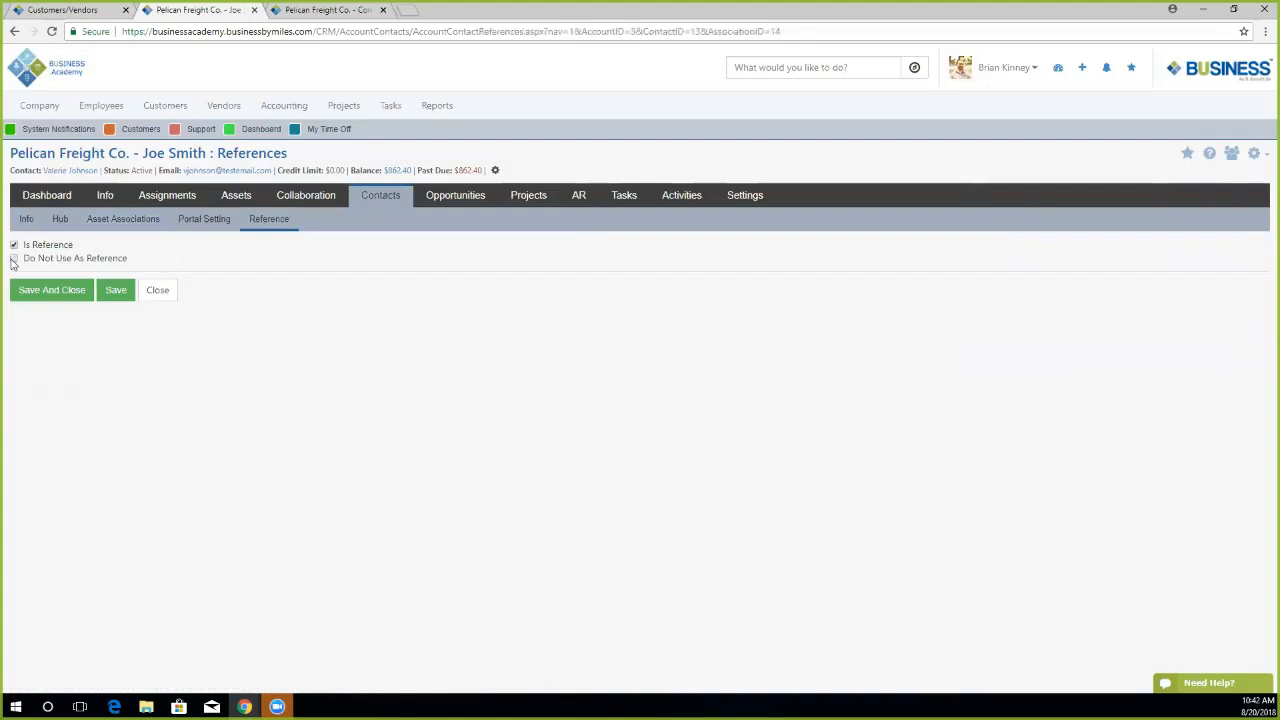
pyautogui.click(14, 245)
pyautogui.click(14, 245)
pyautogui.click(14, 259)
pyautogui.click(114, 289)
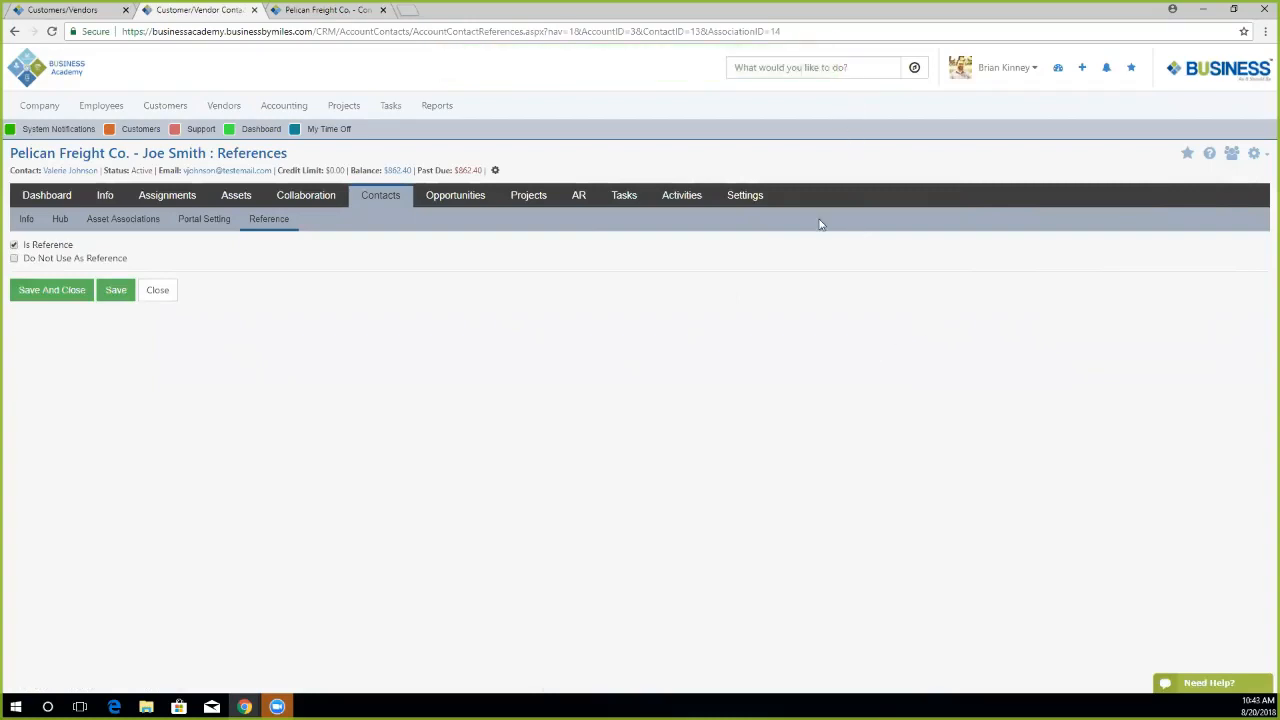
# View Pelican Freight Co.'s Opportunities and examine the probability value of the Upgrade Security opportunity.
pyautogui.click(452, 199)
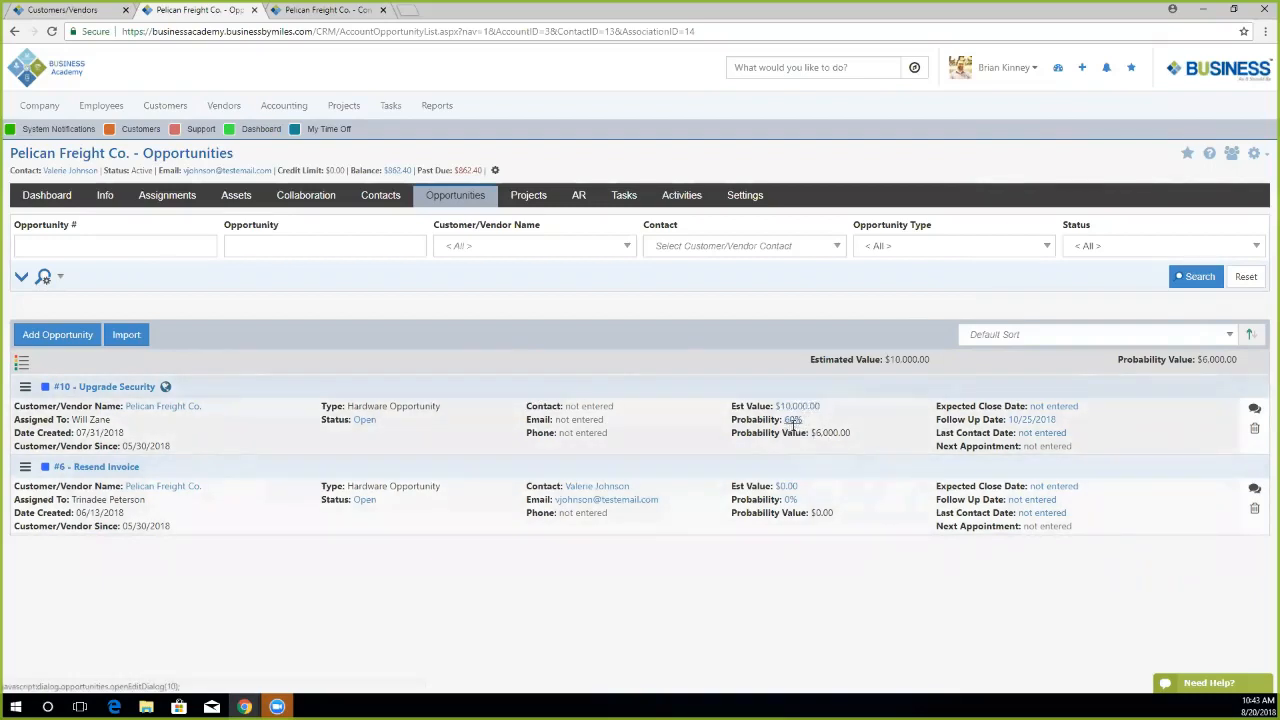
pyautogui.moveTo(855, 434); pyautogui.dragTo(805, 433)
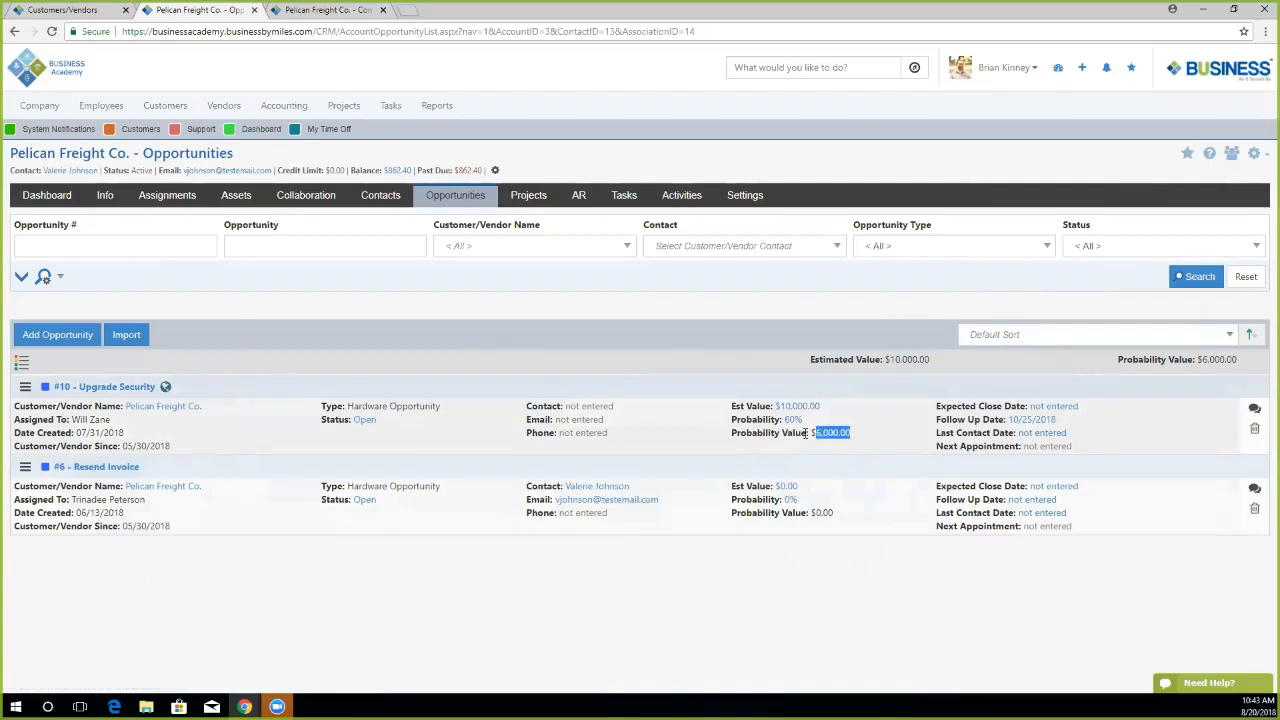
pyautogui.click(871, 457)
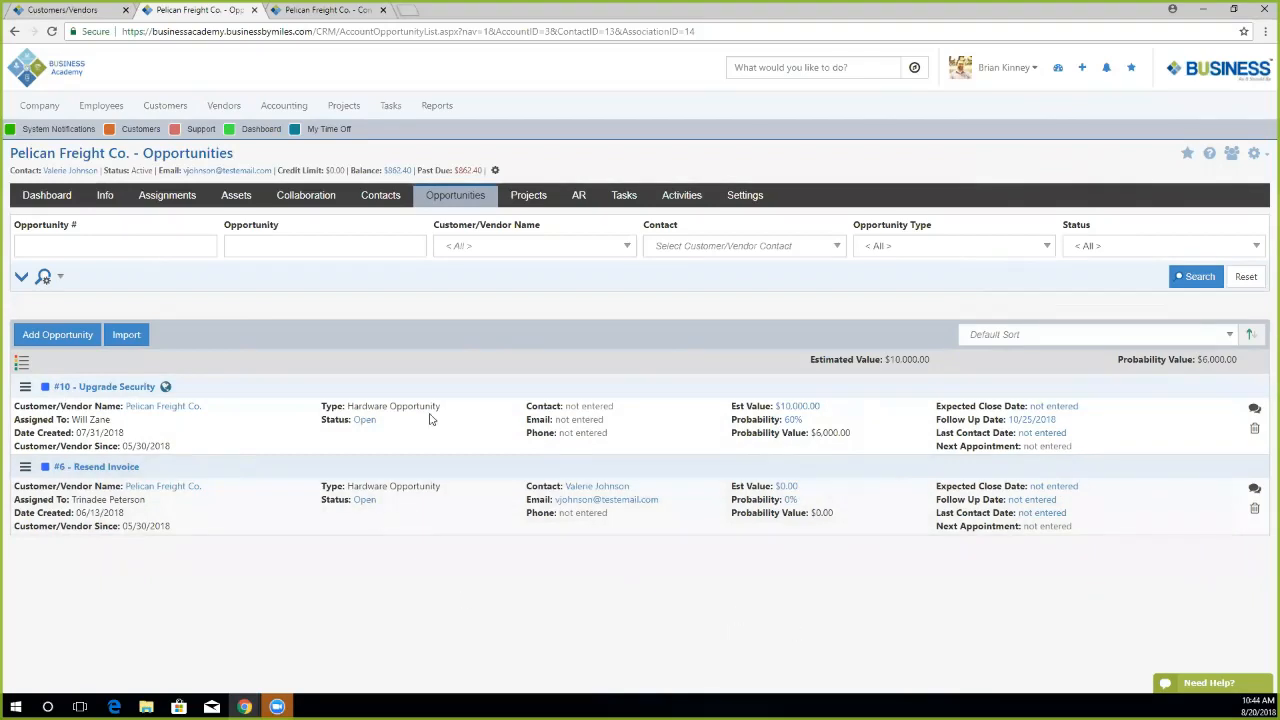
# Open the Upgrade Security opportunity for editing, check its status, value and date options, and close it without saving.
pyautogui.click(800, 411)
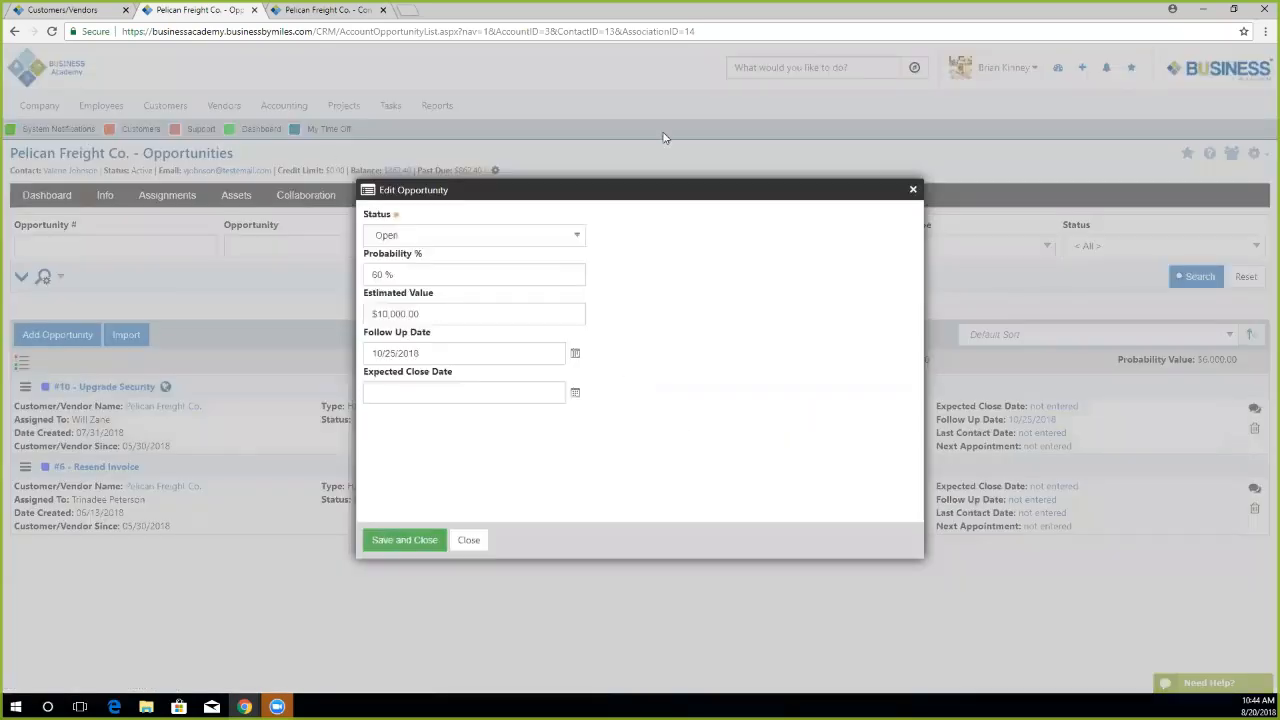
pyautogui.click(455, 238)
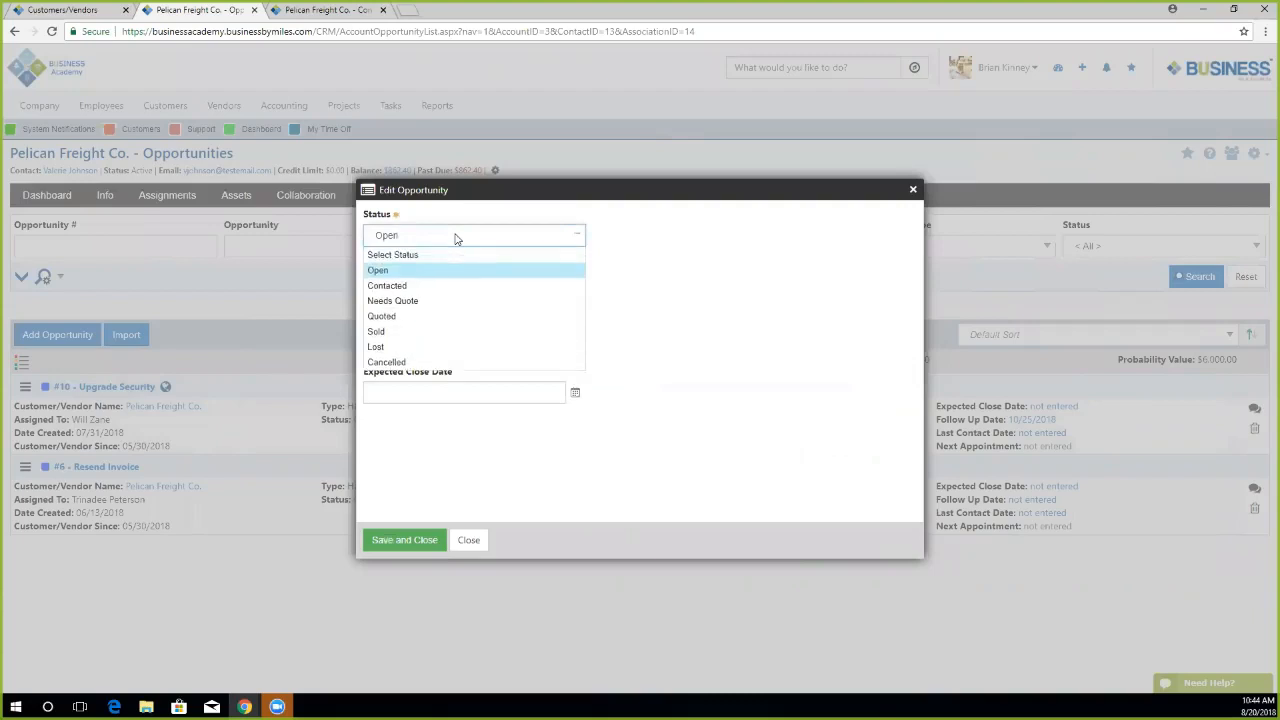
pyautogui.click(742, 271)
pyautogui.click(422, 312)
pyautogui.click(575, 356)
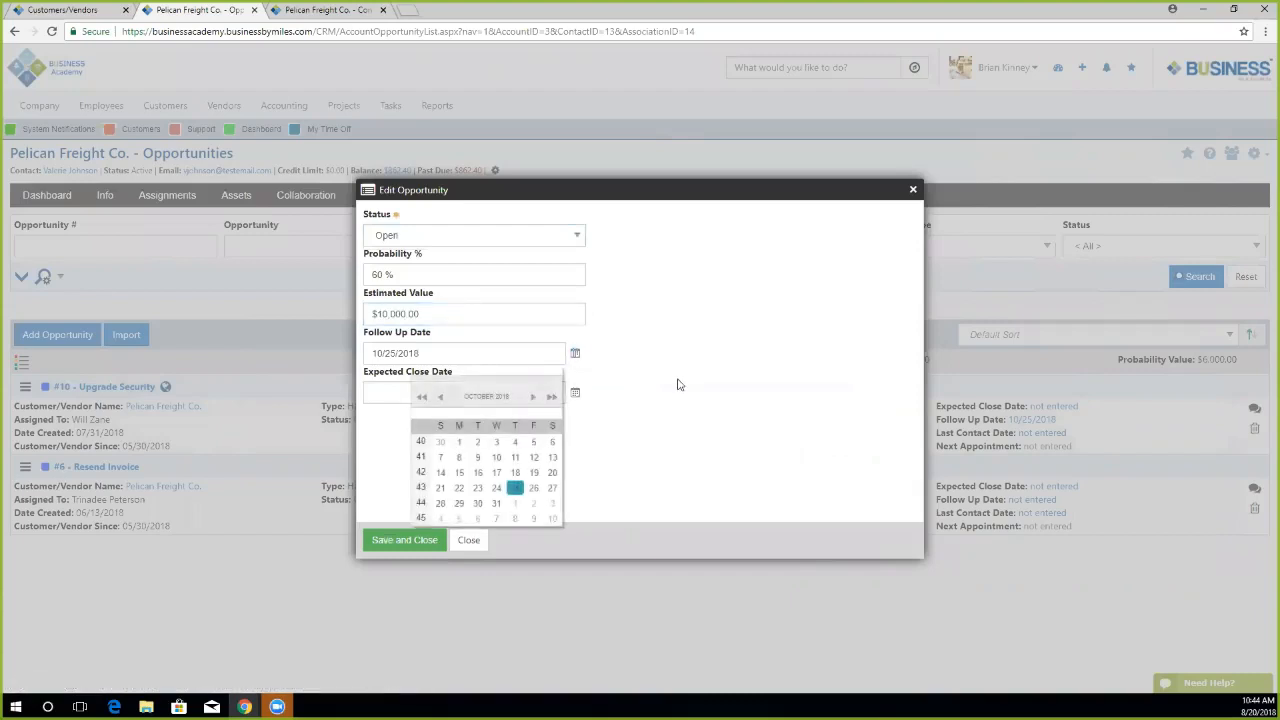
pyautogui.click(575, 392)
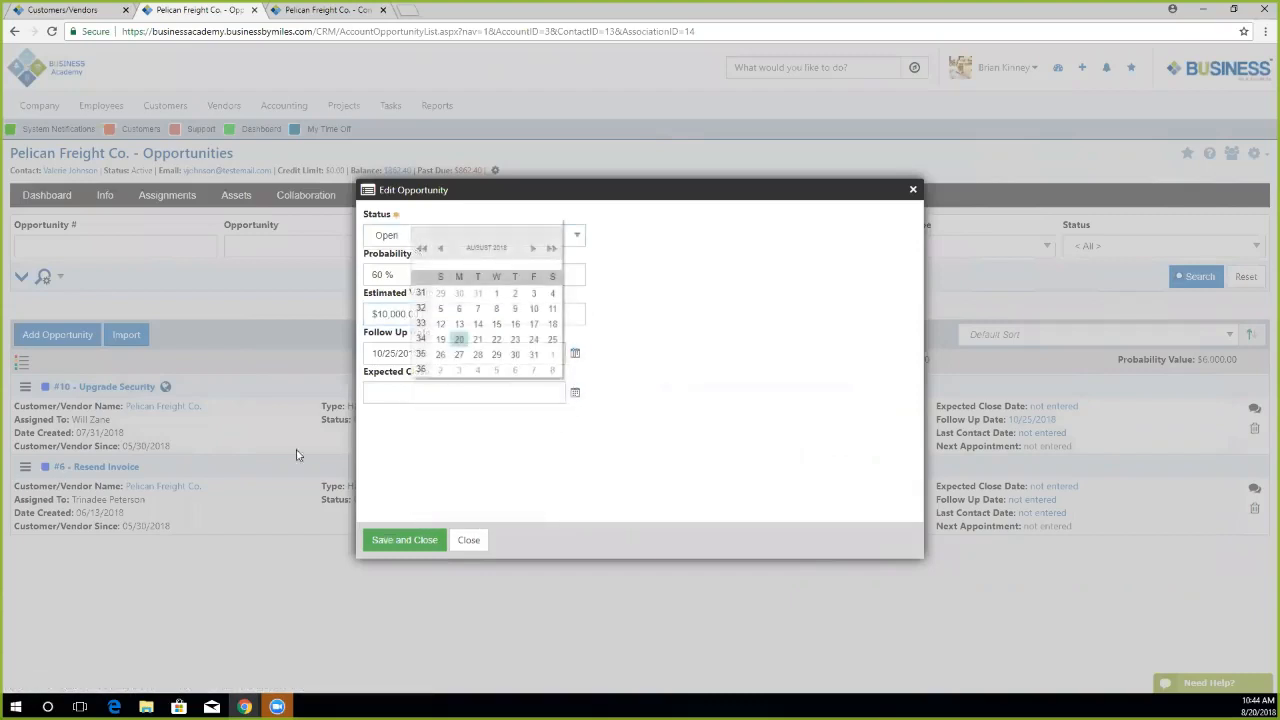
pyautogui.click(602, 443)
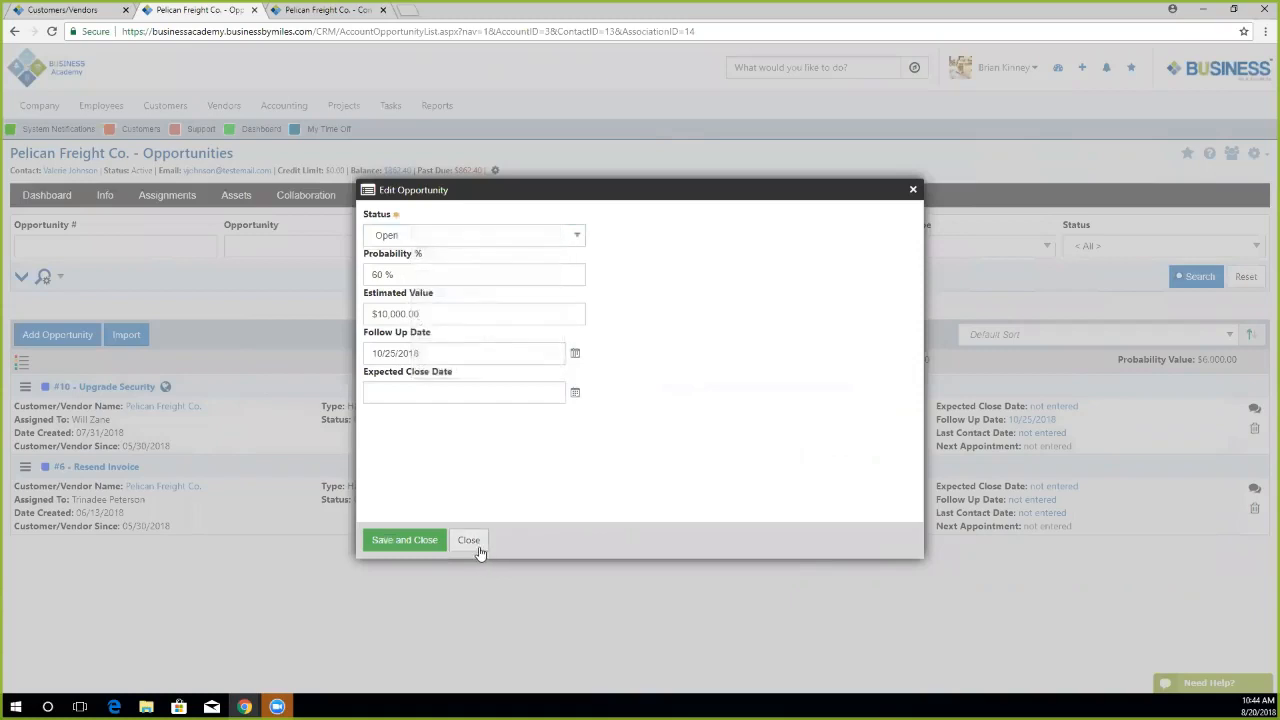
pyautogui.click(477, 550)
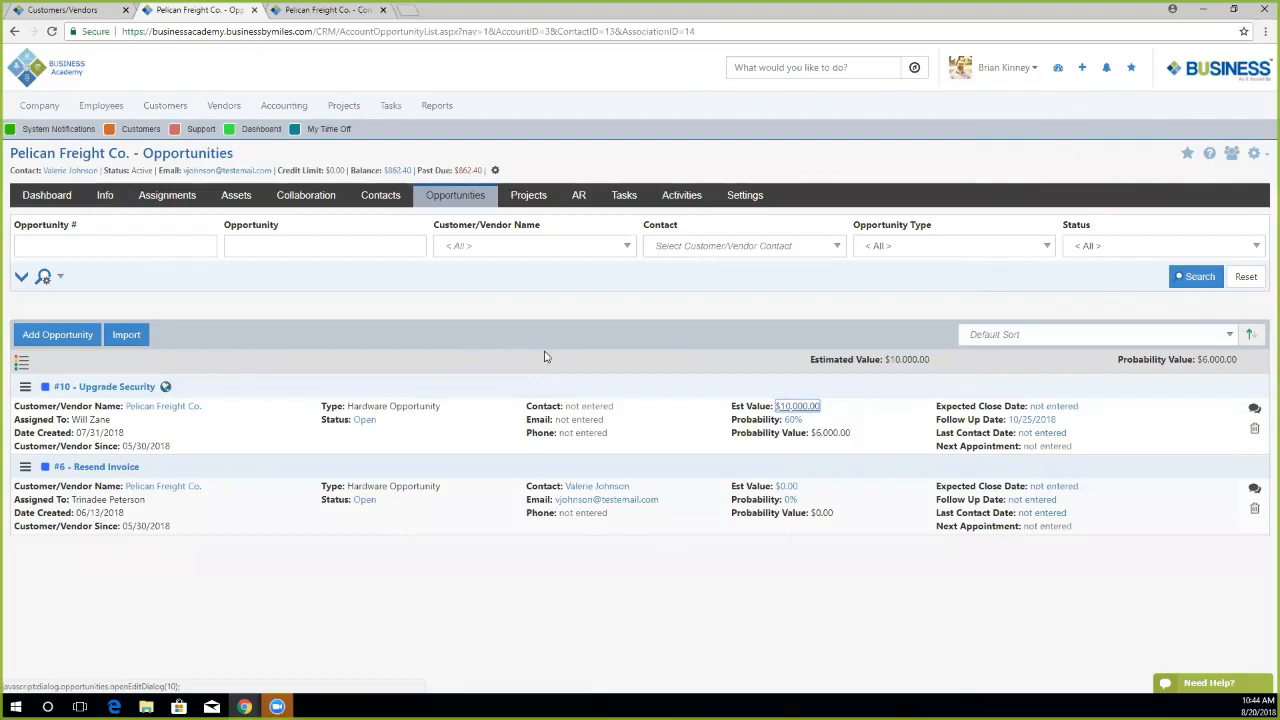
# Filter Pelican Freight Co.'s Projects list to the Pending and In Progress statuses.
pyautogui.click(540, 198)
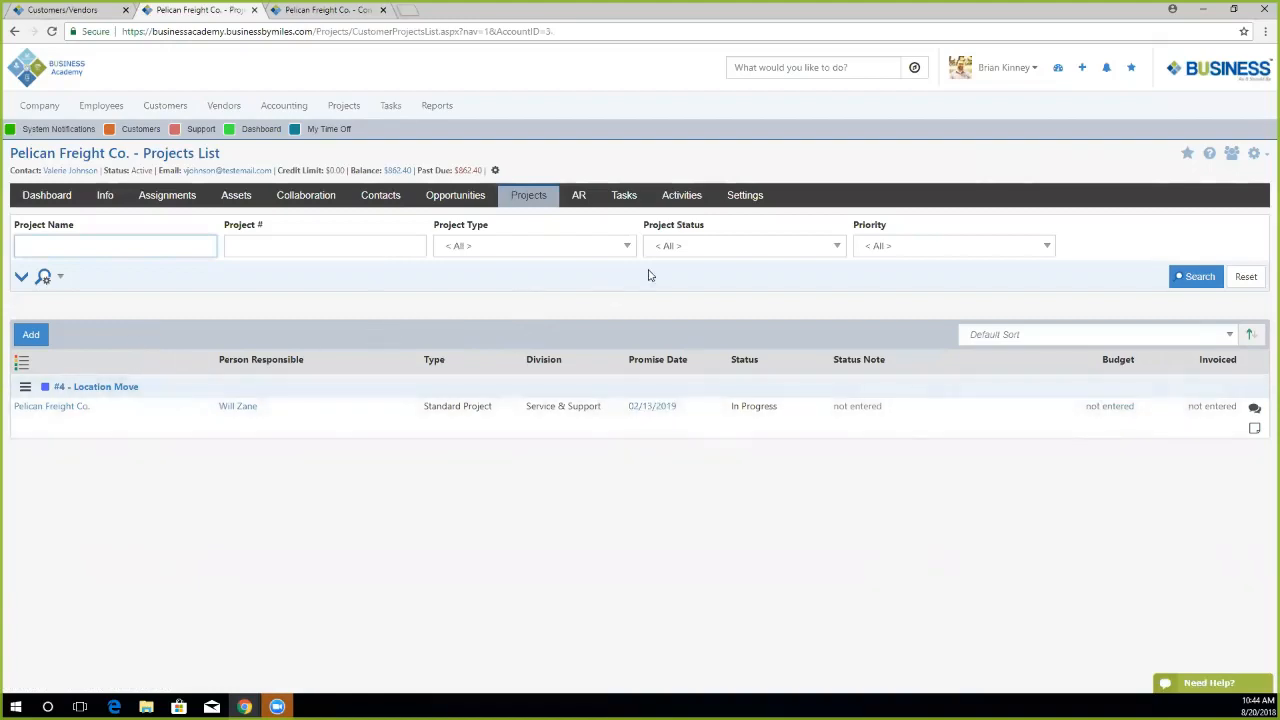
pyautogui.click(702, 249)
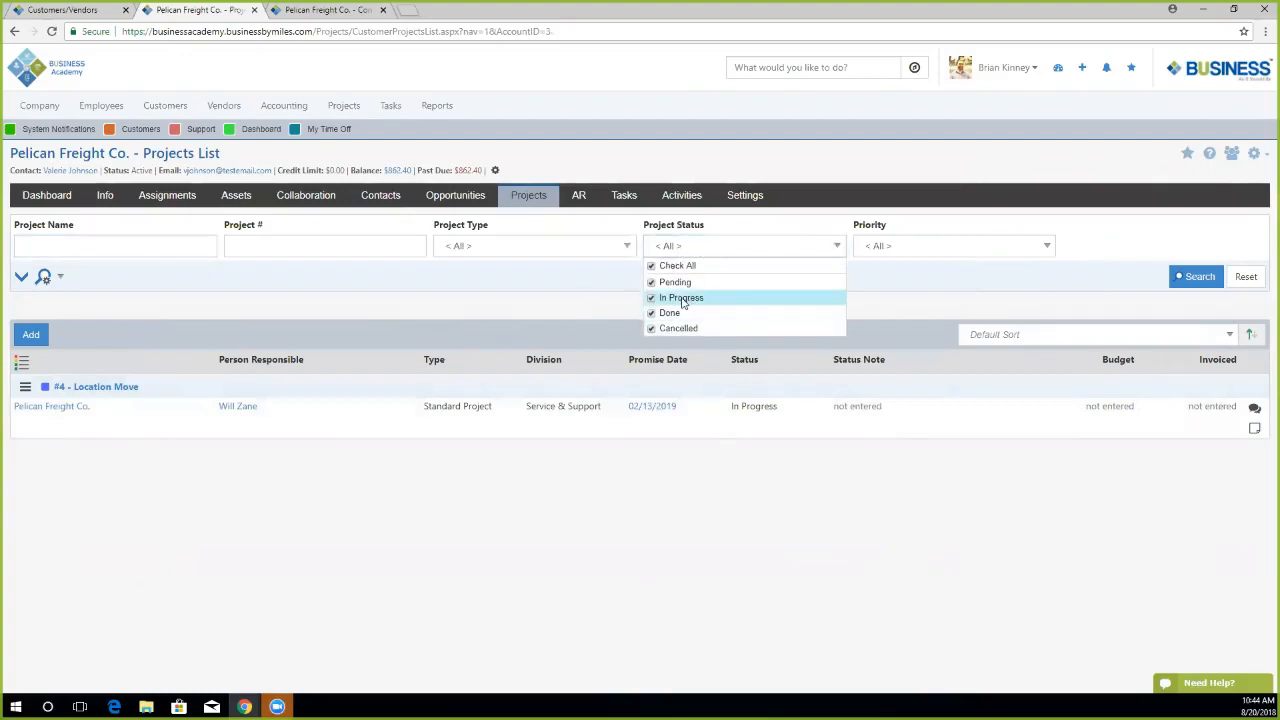
pyautogui.click(655, 313)
pyautogui.click(666, 328)
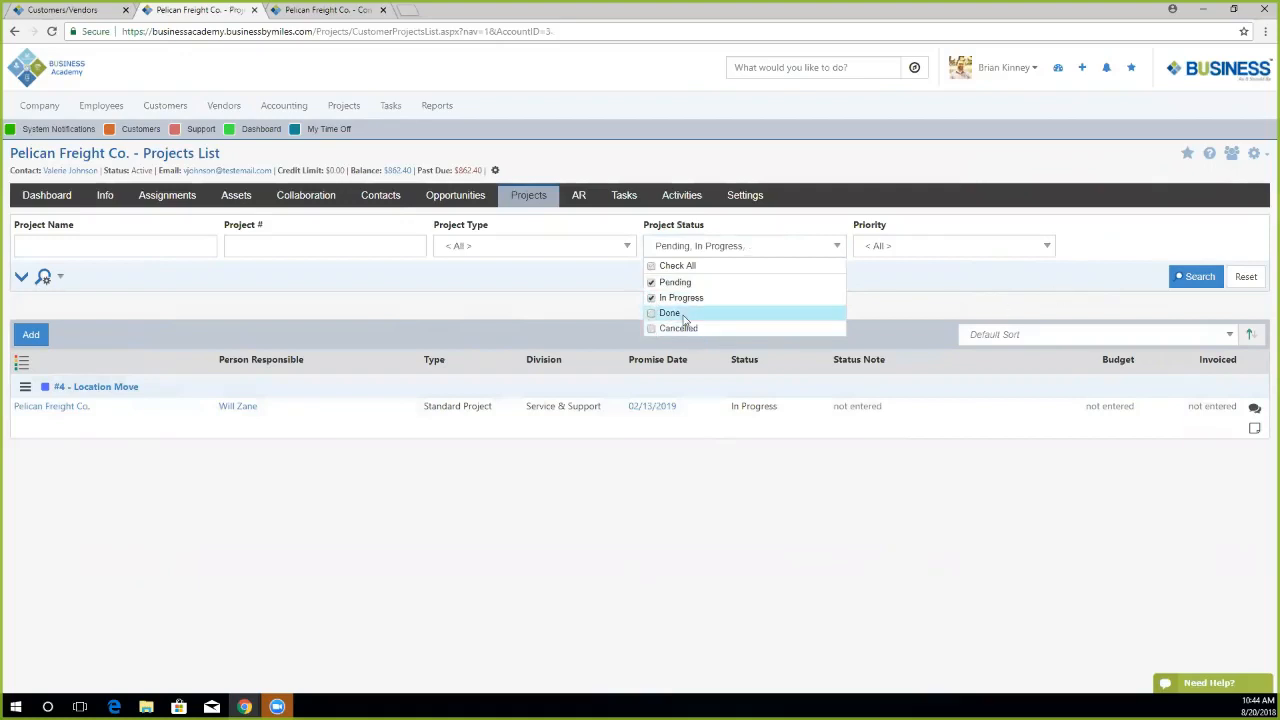
pyautogui.click(975, 308)
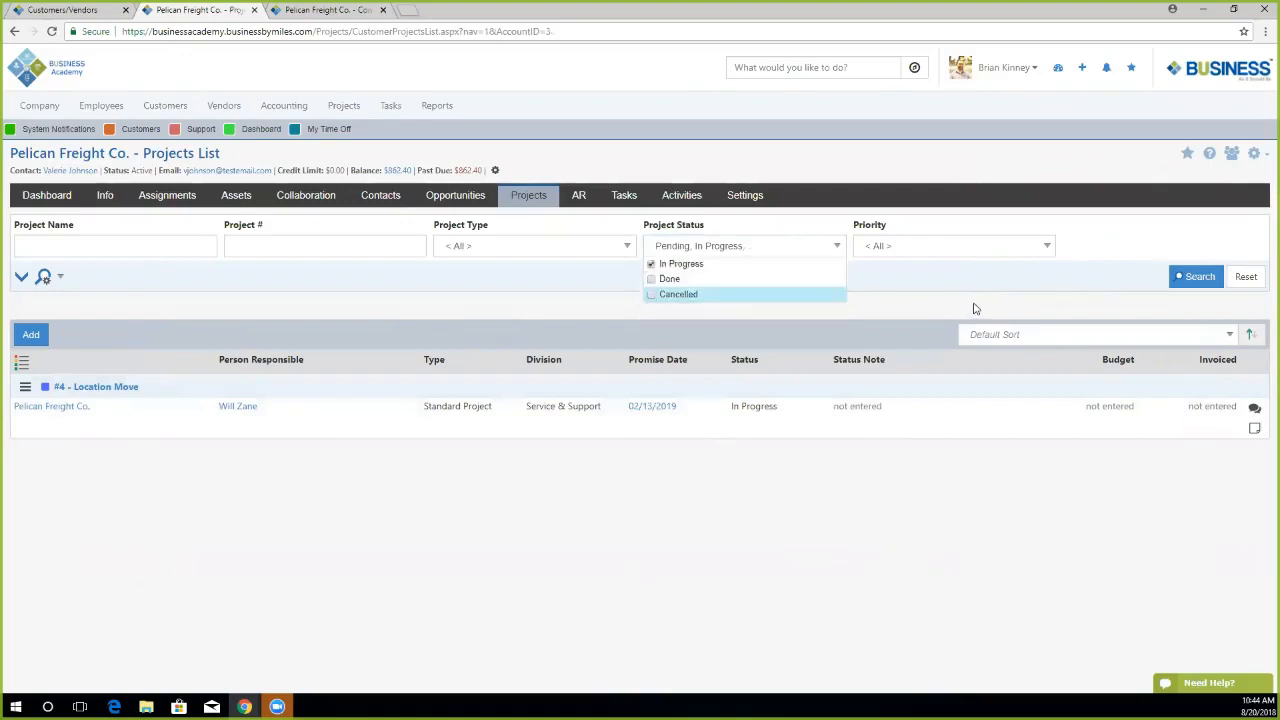
pyautogui.click(1196, 276)
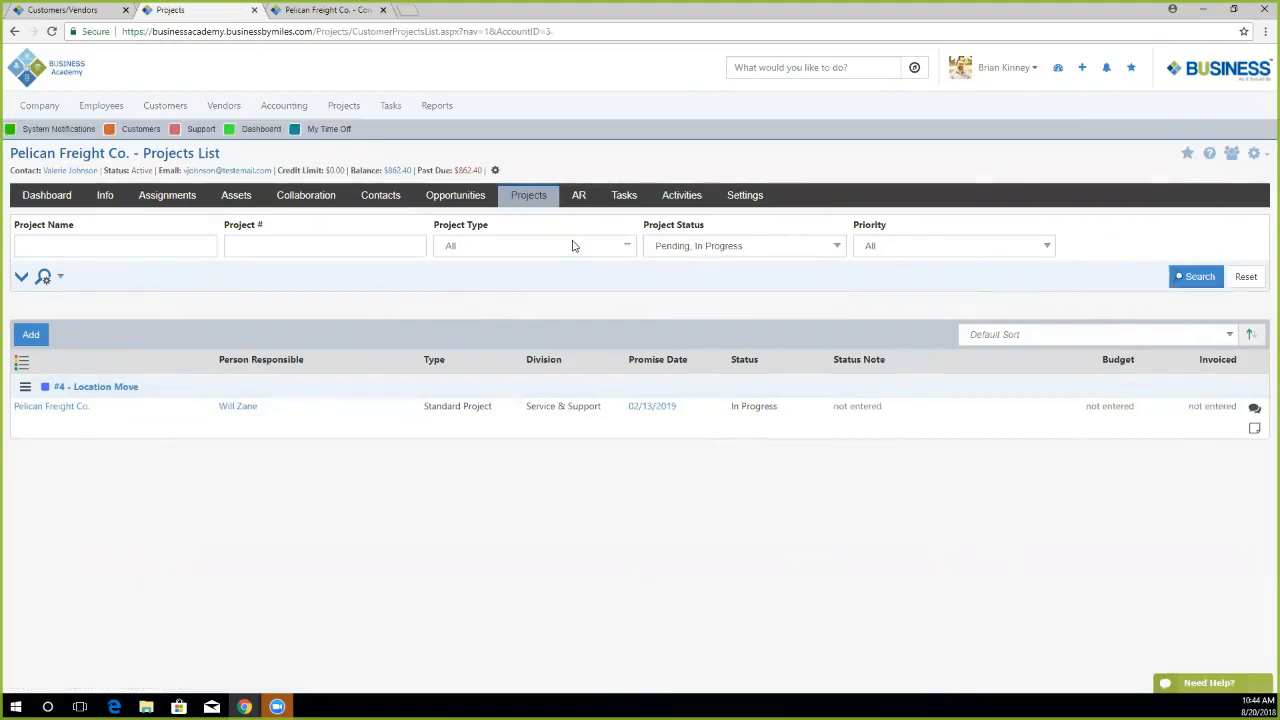
# View Pelican Freight Co.'s AR transactions and check the available transaction type filter options without selecting any.
pyautogui.click(578, 195)
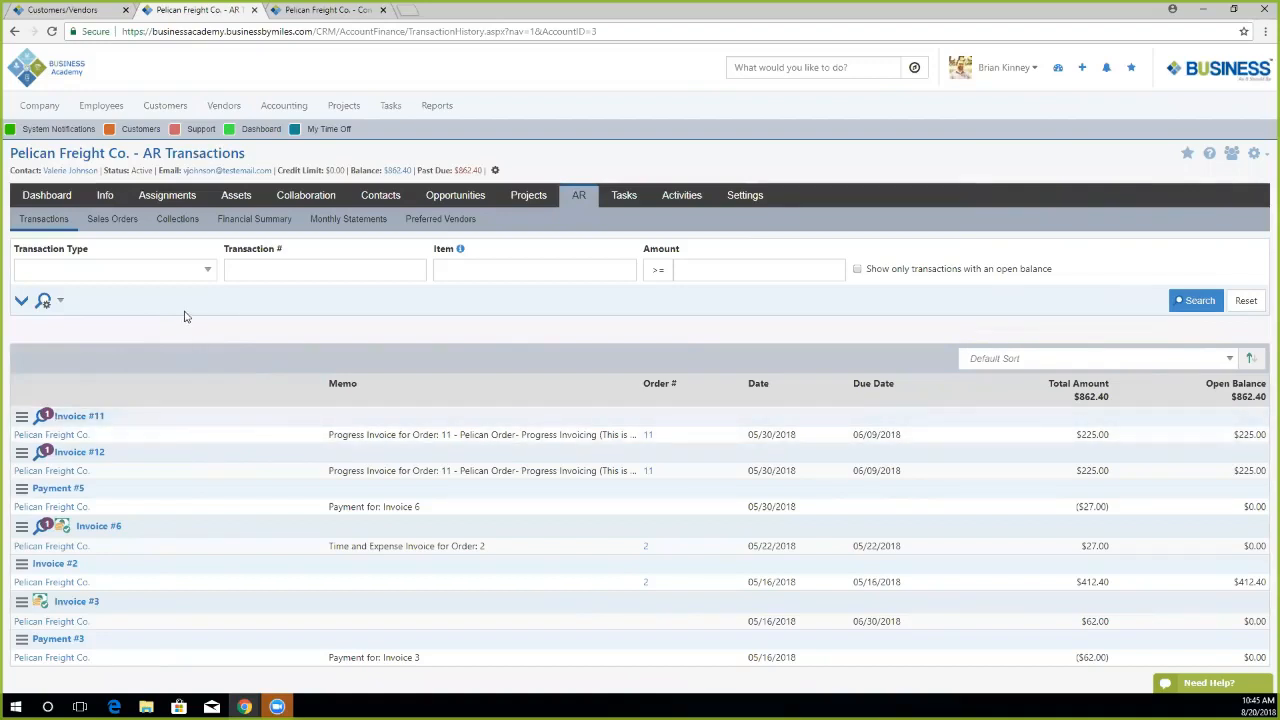
pyautogui.click(95, 274)
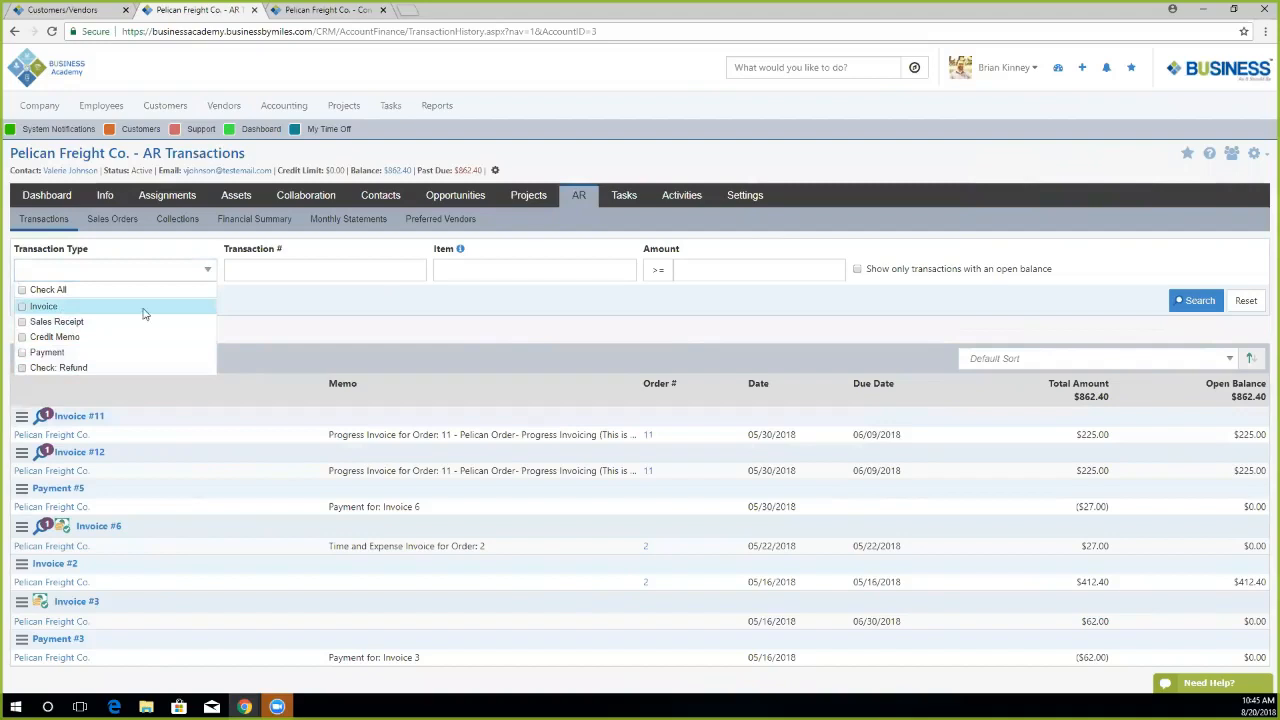
pyautogui.click(288, 323)
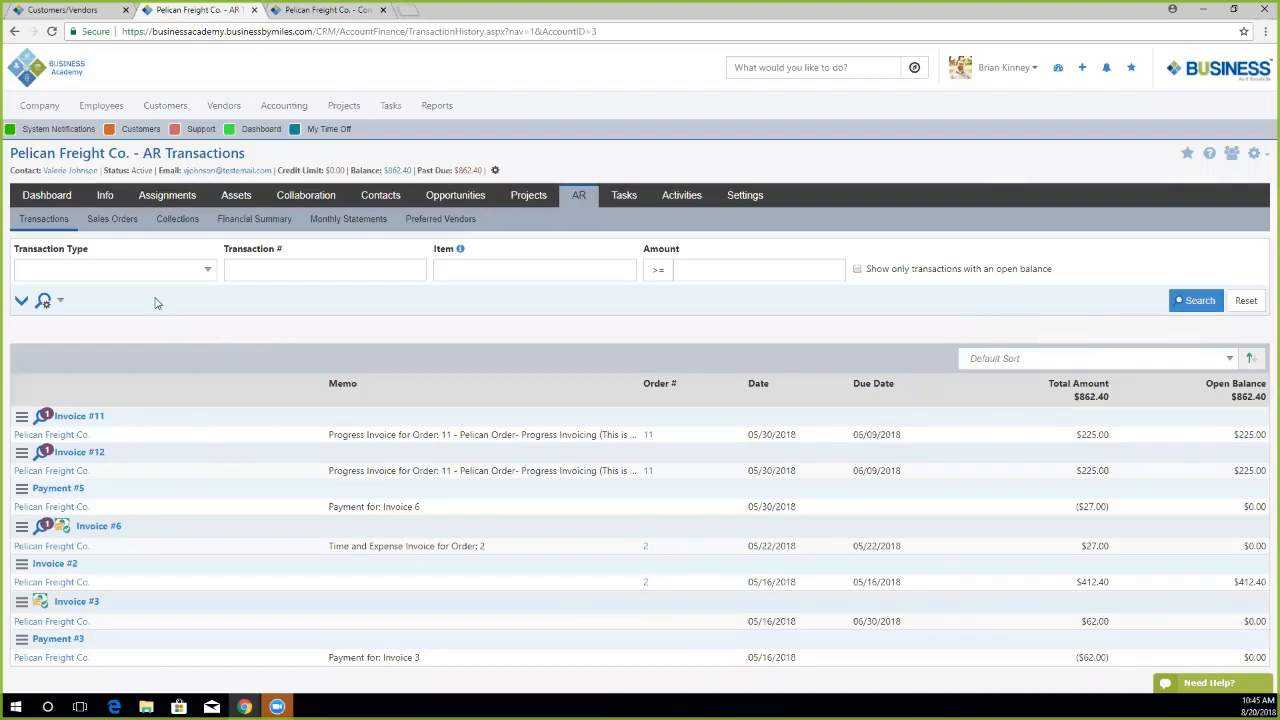
# View Pelican Freight Co.'s sales orders, check who viewed order #21 - Monthly Payroll Services and when, and close the view log.
pyautogui.click(113, 221)
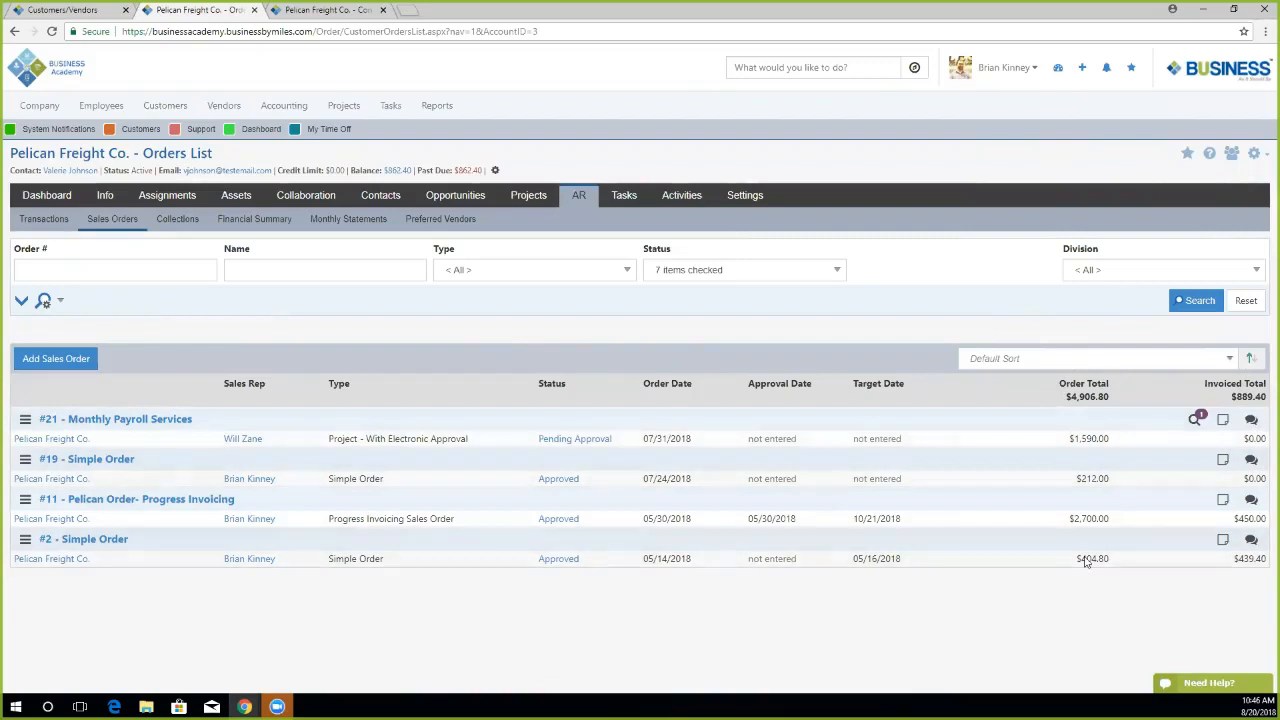
pyautogui.click(1194, 421)
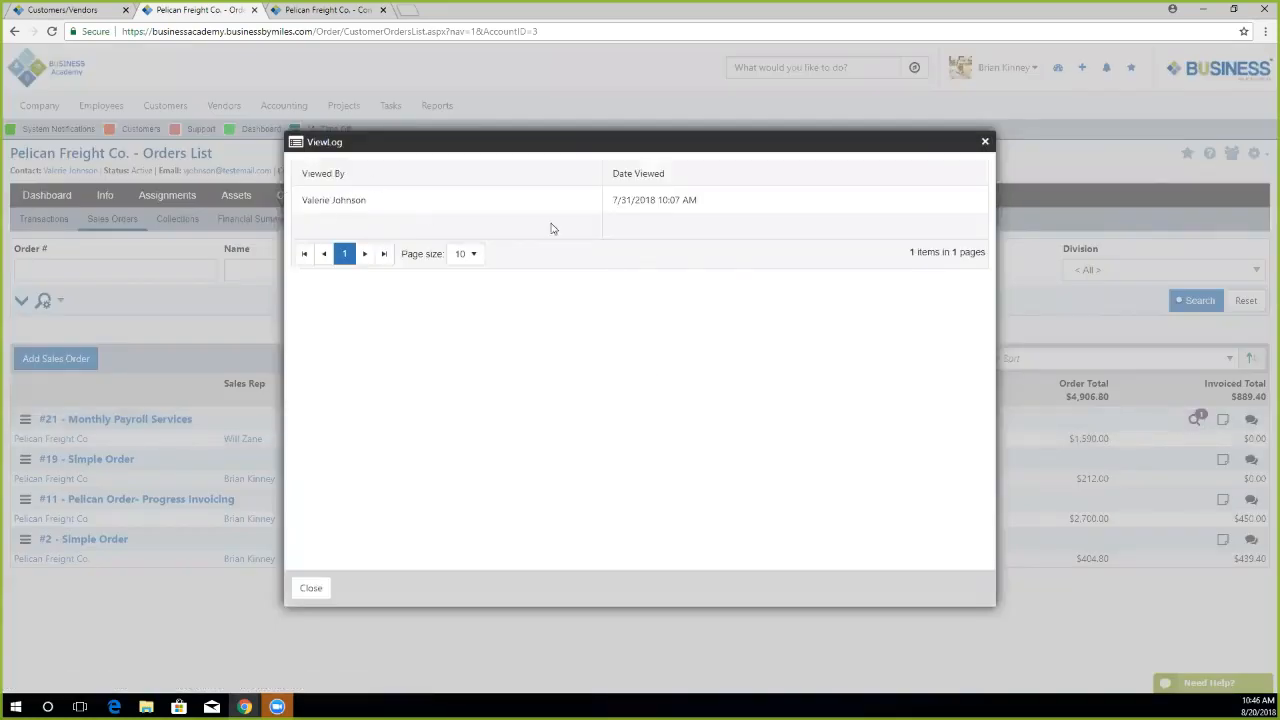
pyautogui.moveTo(612, 202); pyautogui.dragTo(709, 222)
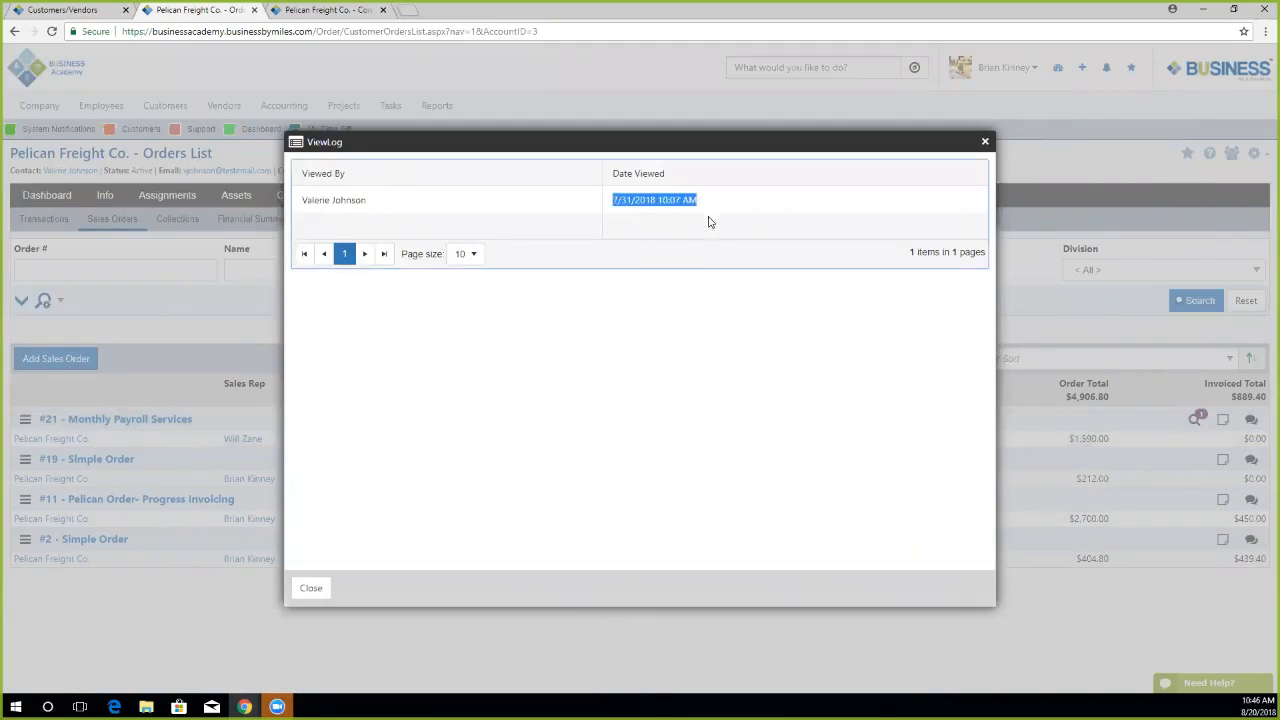
pyautogui.click(741, 330)
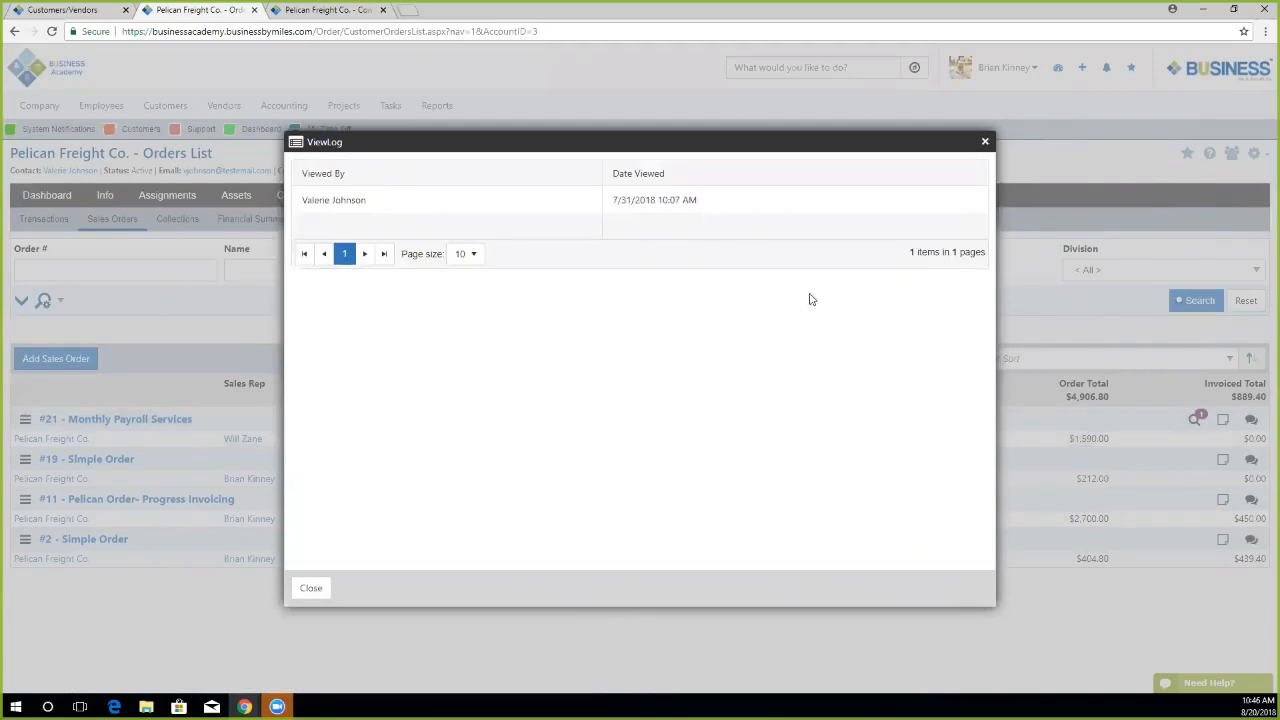
pyautogui.click(985, 142)
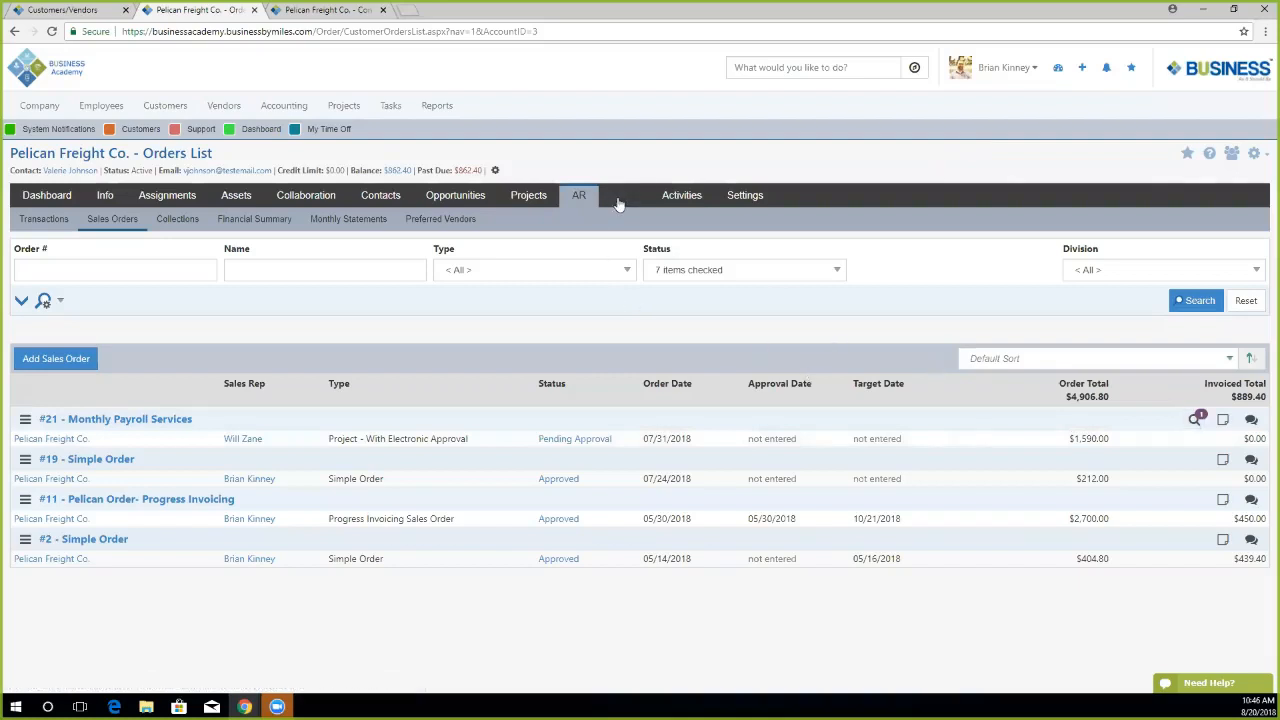
# View Pelican Freight Co.'s Collections info and check both the A/R log and the collection sent log, closing each one.
pyautogui.click(172, 220)
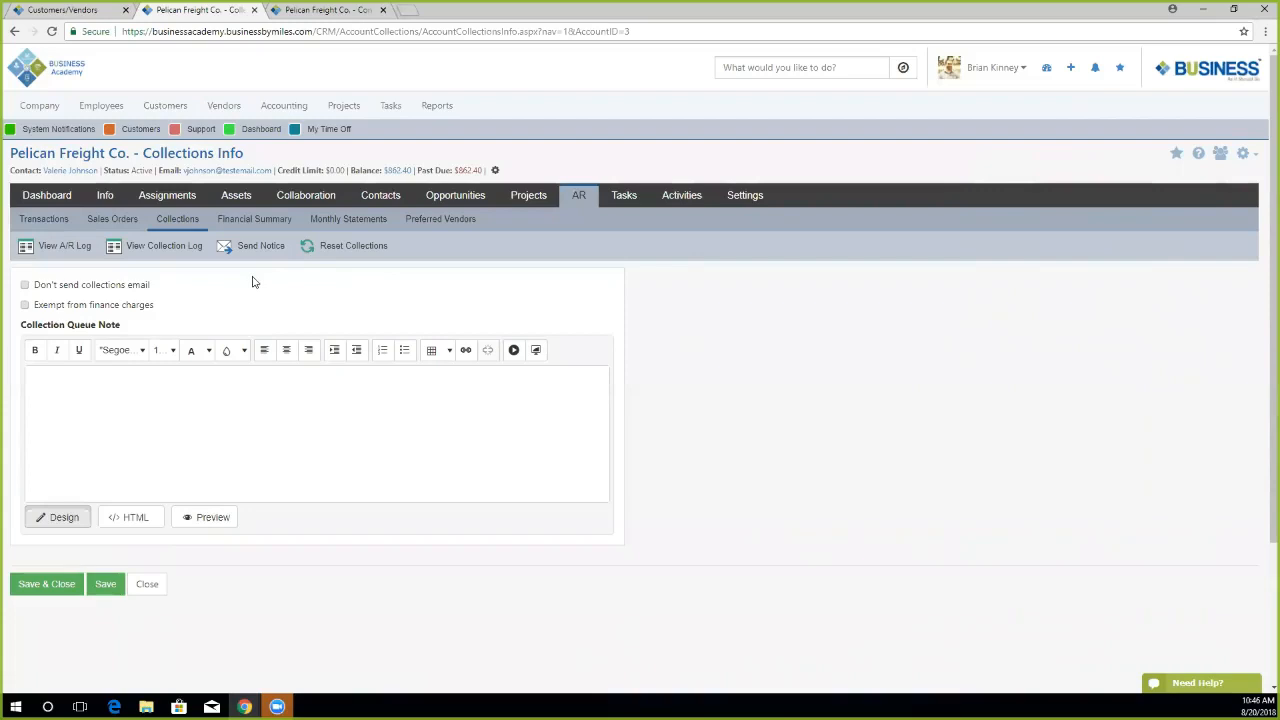
pyautogui.click(57, 246)
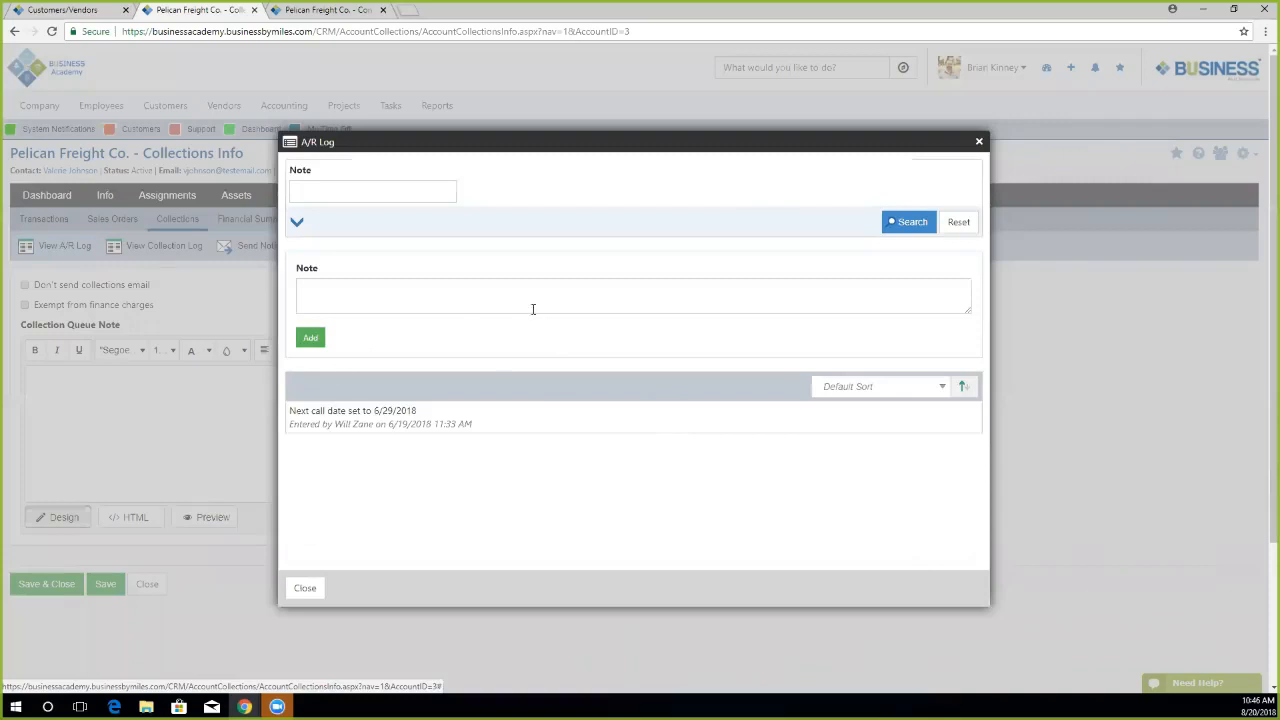
pyautogui.click(979, 141)
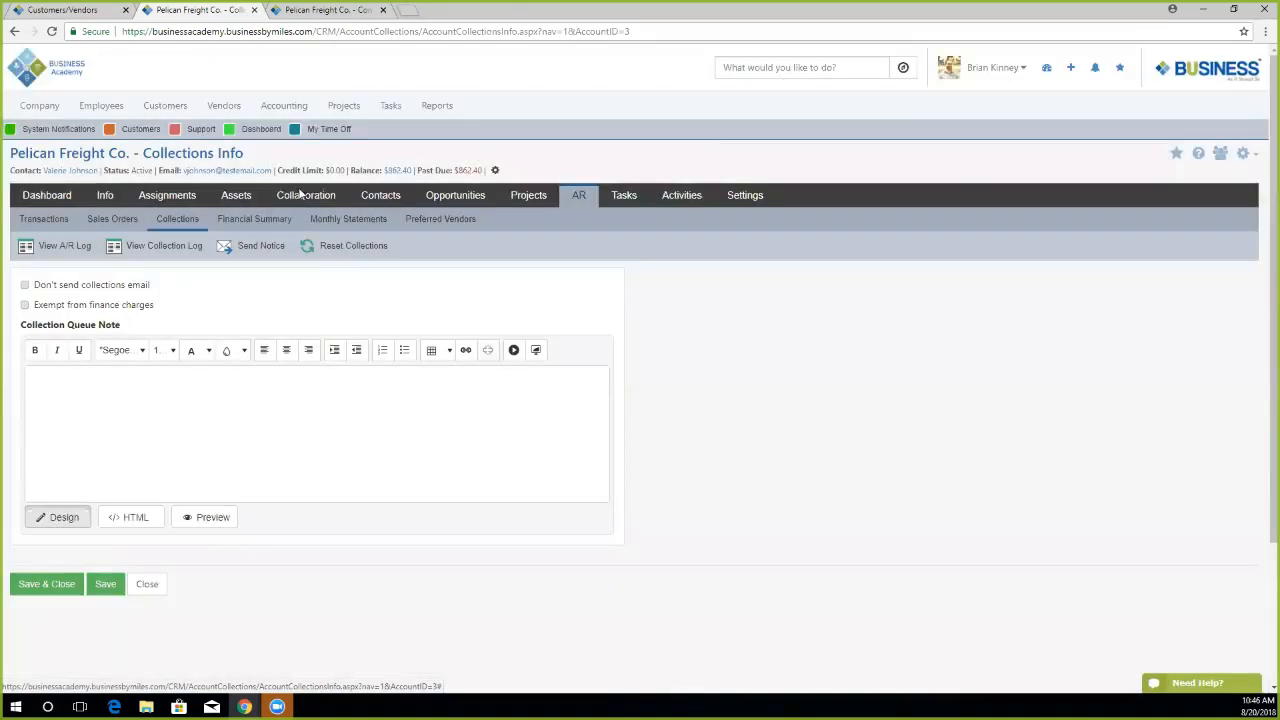
pyautogui.click(176, 246)
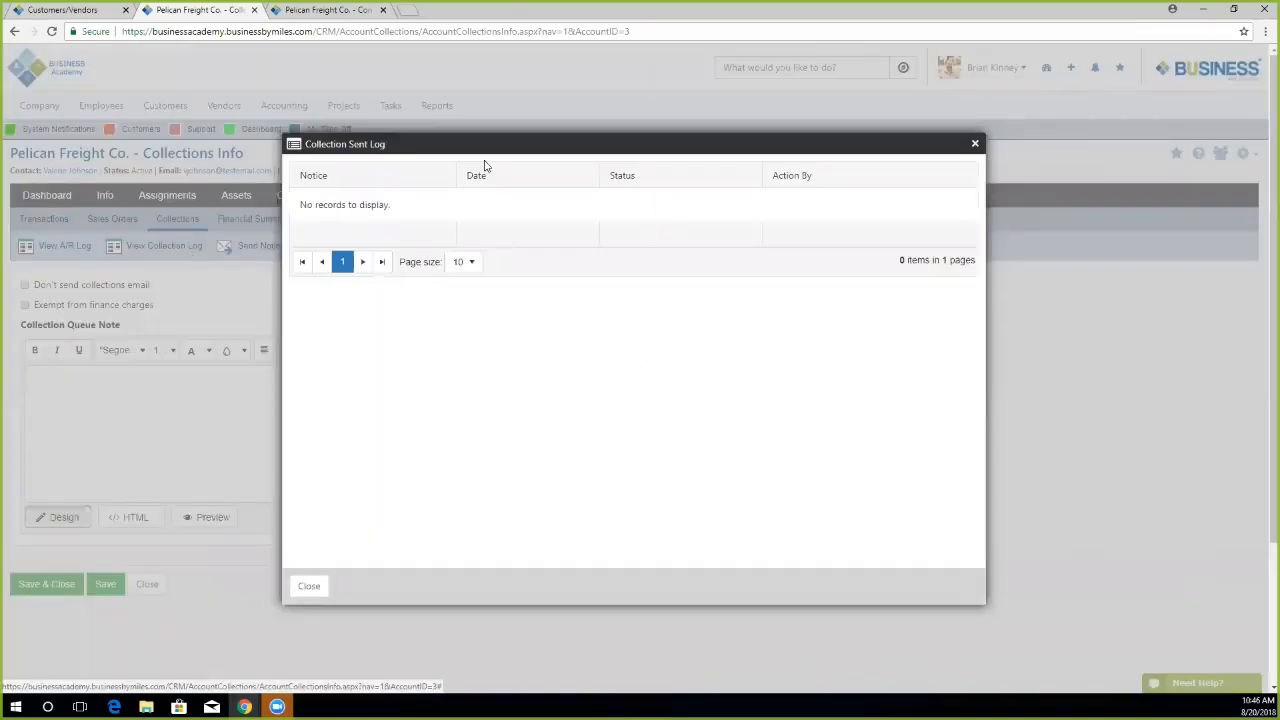
pyautogui.click(975, 143)
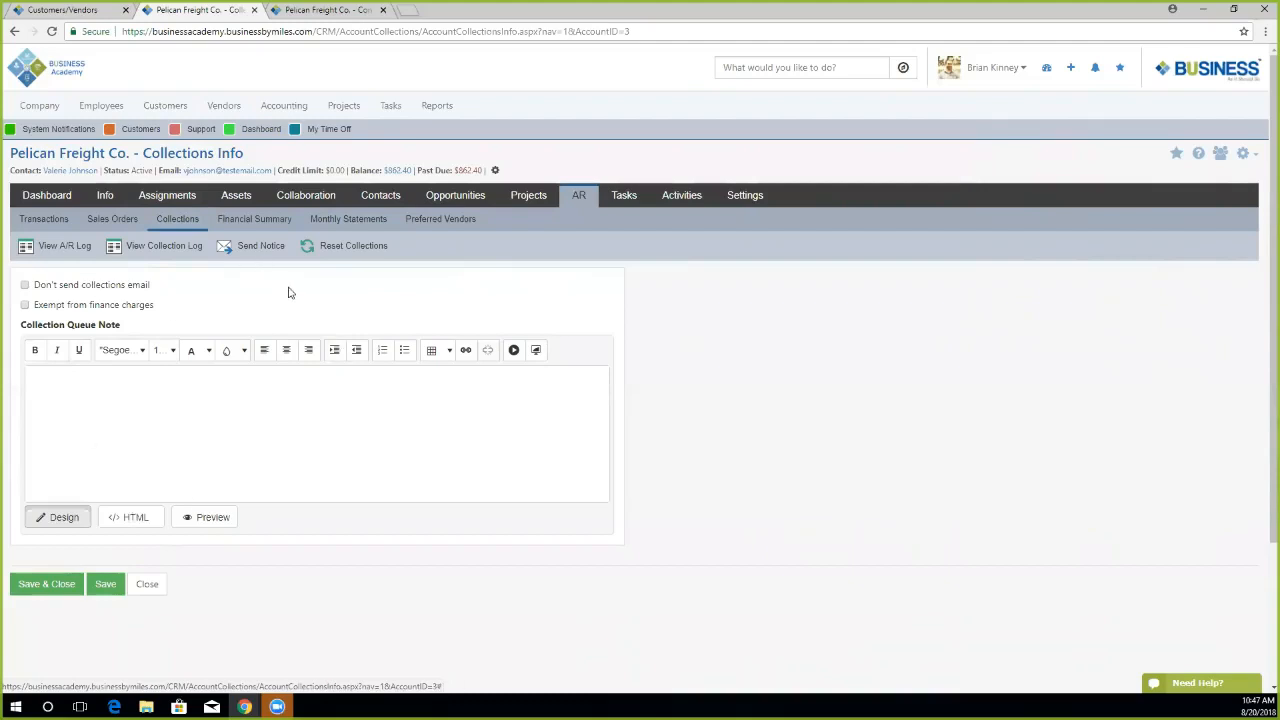
# Open Pelican Freight Co.'s Financial Summary and set its start date to 11/15/2017.
pyautogui.click(259, 221)
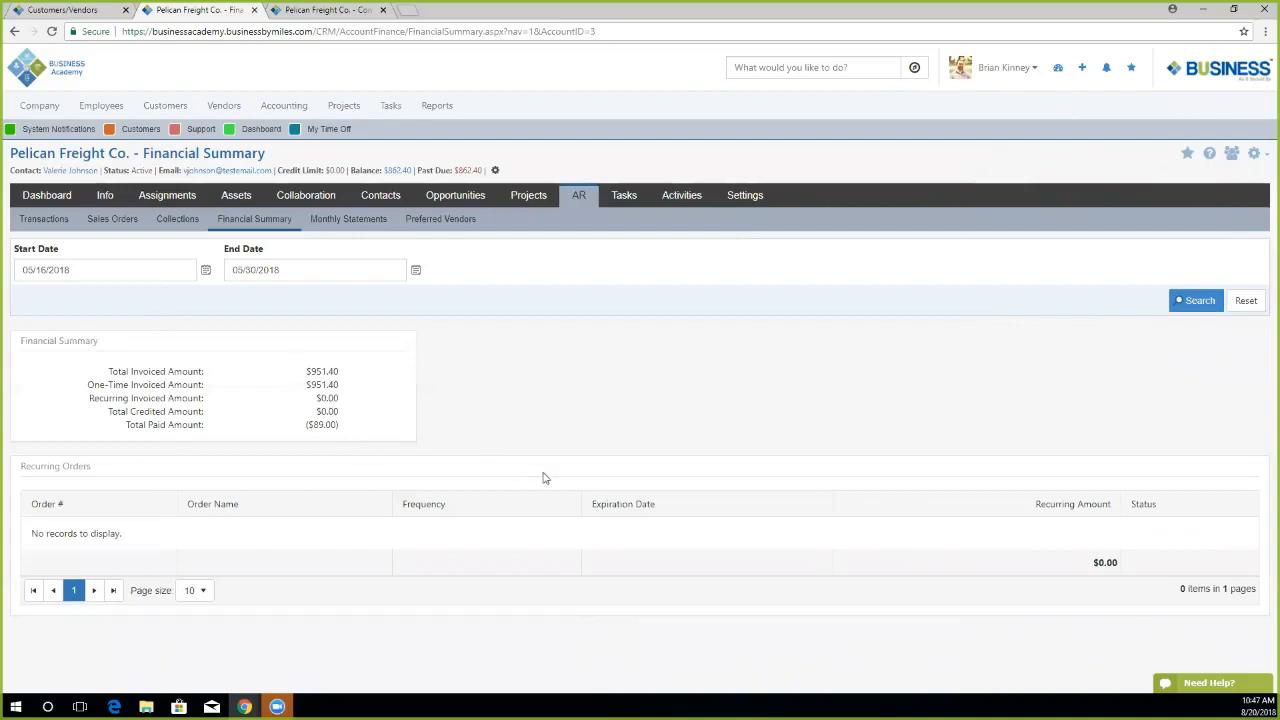
pyautogui.click(1192, 301)
pyautogui.click(206, 272)
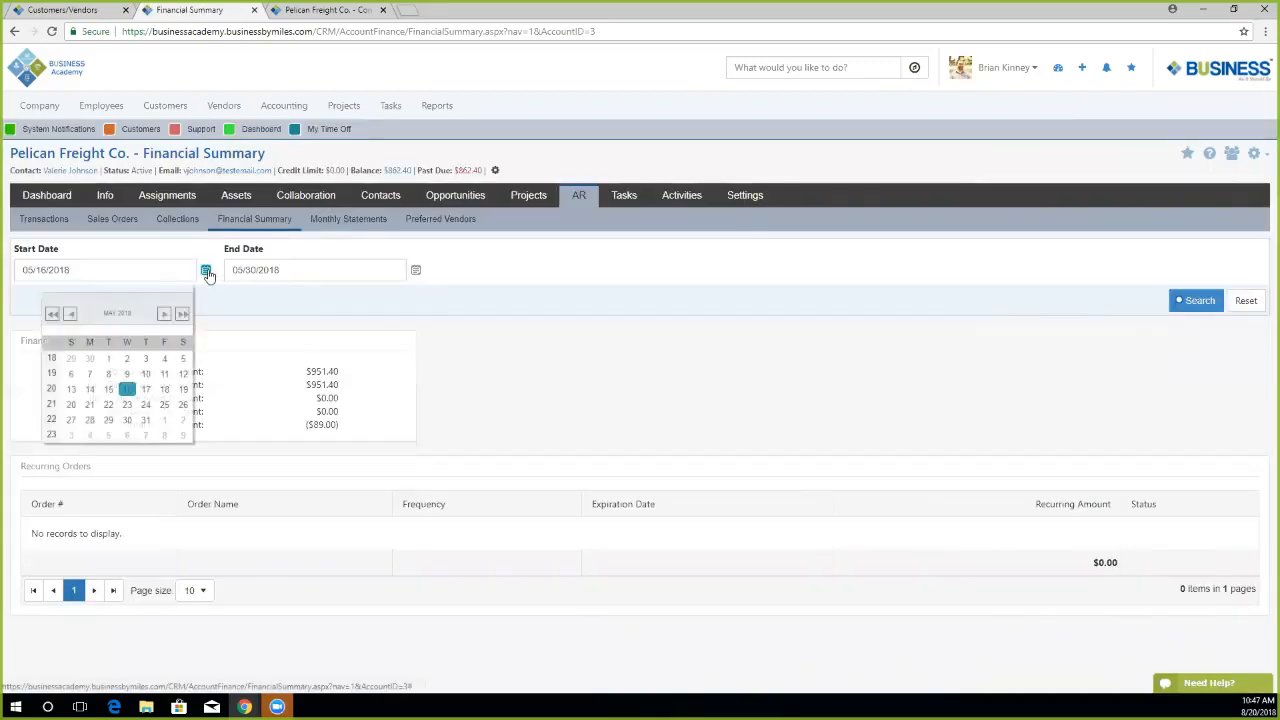
pyautogui.click(72, 314)
pyautogui.click(72, 314)
pyautogui.click(72, 314)
pyautogui.click(72, 314)
pyautogui.click(72, 314)
pyautogui.click(72, 314)
pyautogui.click(131, 391)
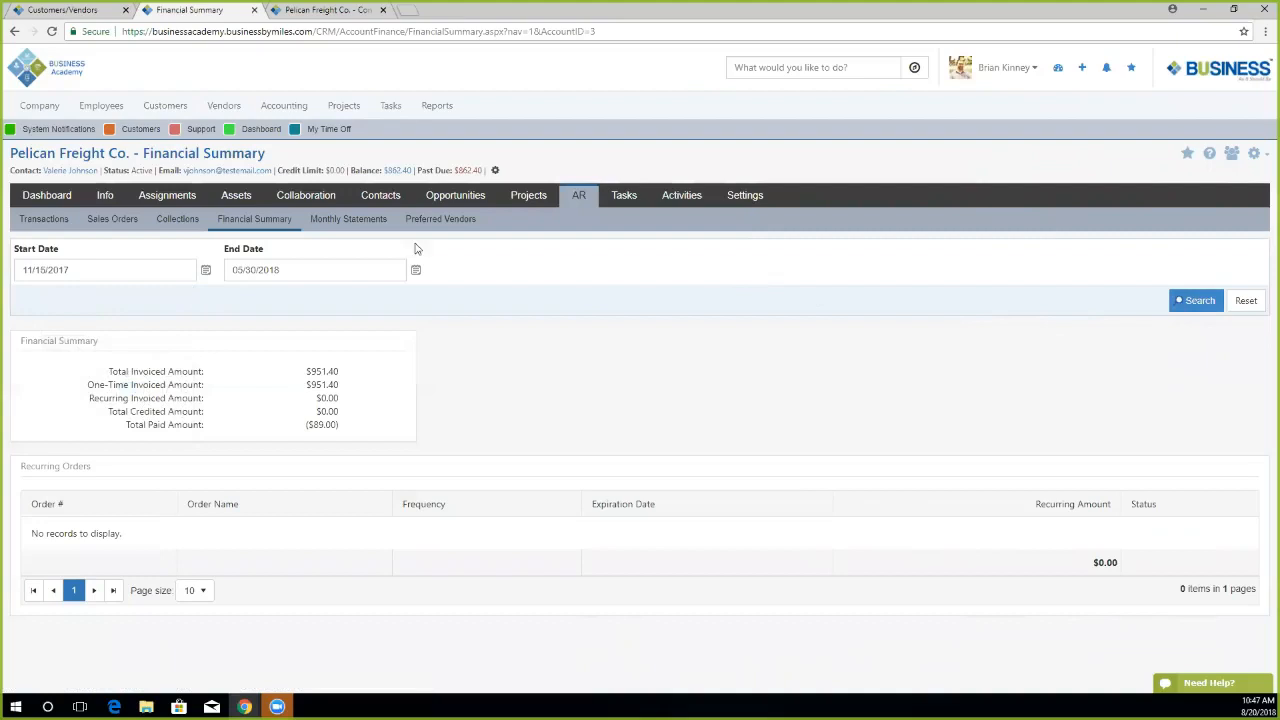
# Set the Financial Summary's end date to 08/20/2018 and run the search for that date range.
pyautogui.click(415, 270)
pyautogui.click(374, 314)
pyautogui.click(374, 314)
pyautogui.click(374, 314)
pyautogui.click(299, 404)
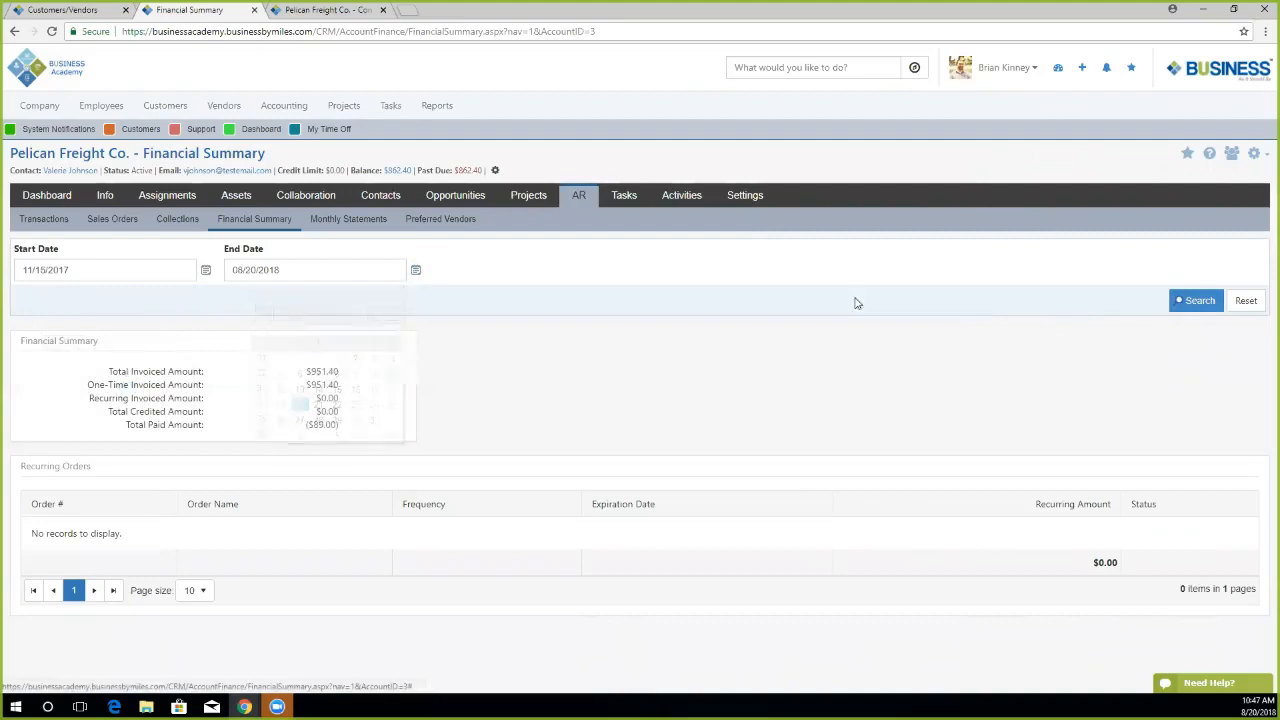
pyautogui.click(1196, 300)
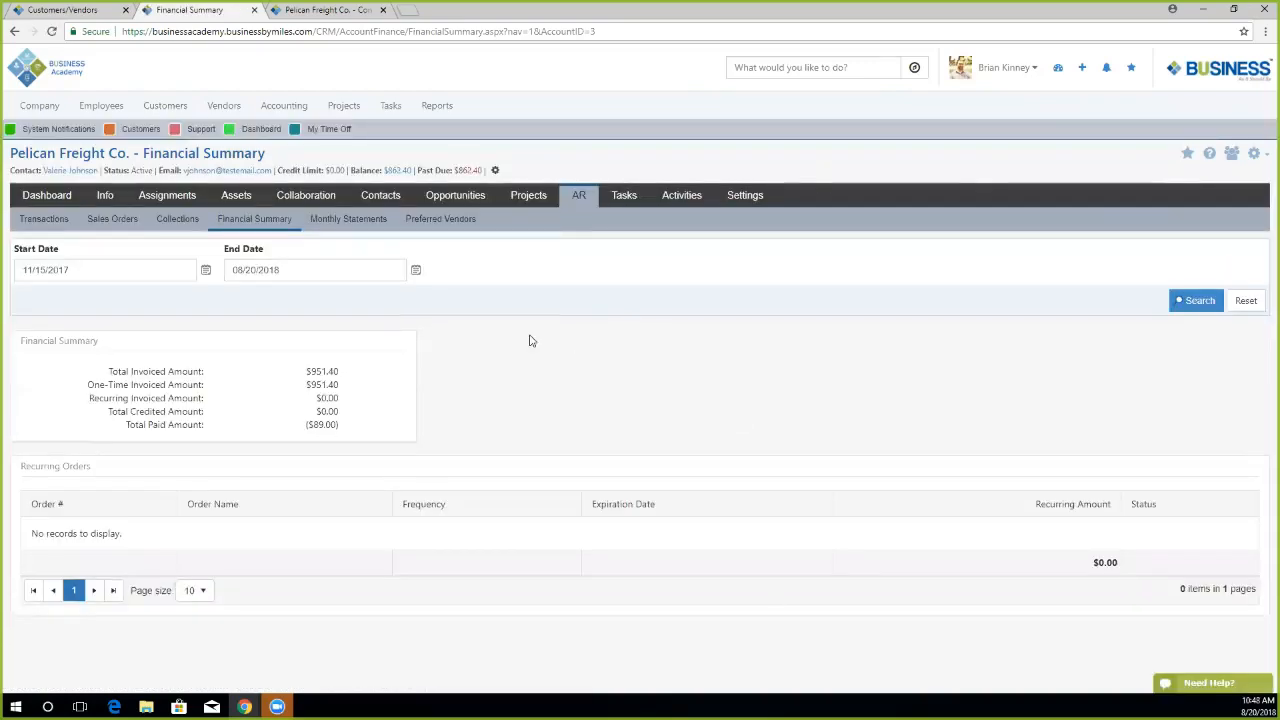
# Open Pelican Freight Co.'s Monthly Statements and choose Project Manager as the Customer/Vendor Assignment for statement notifications.
pyautogui.click(348, 222)
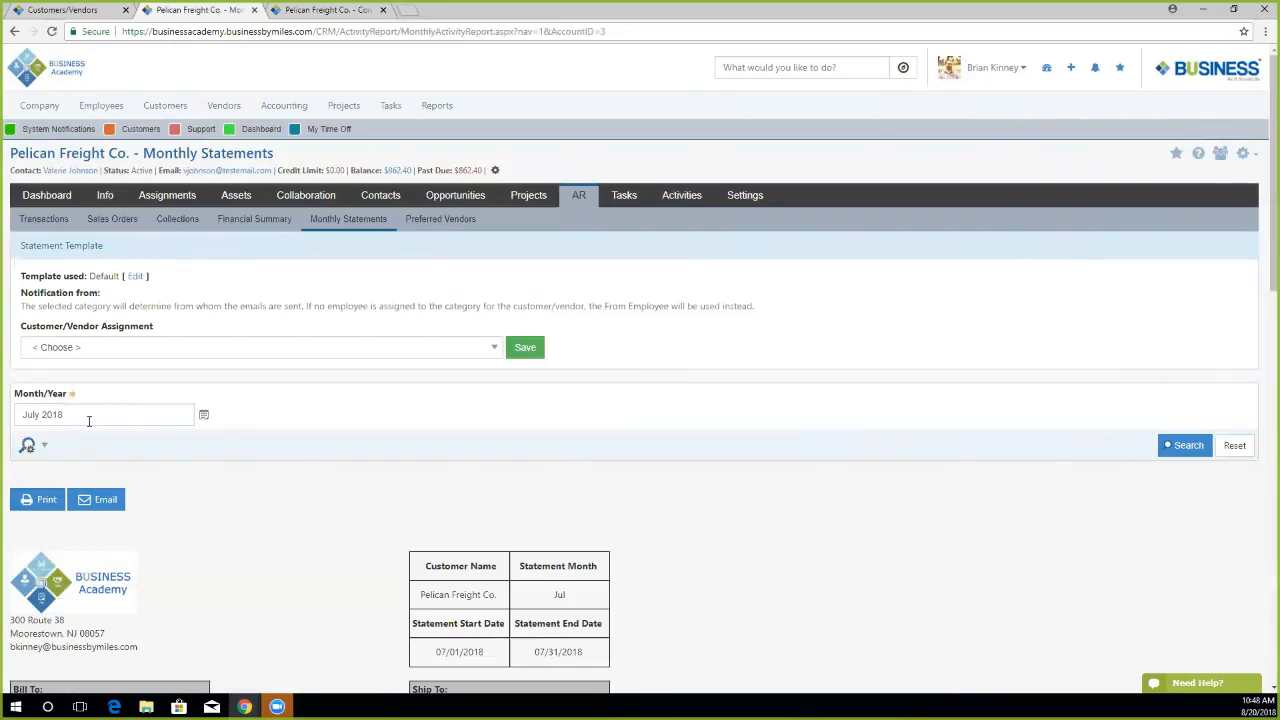
pyautogui.click(193, 348)
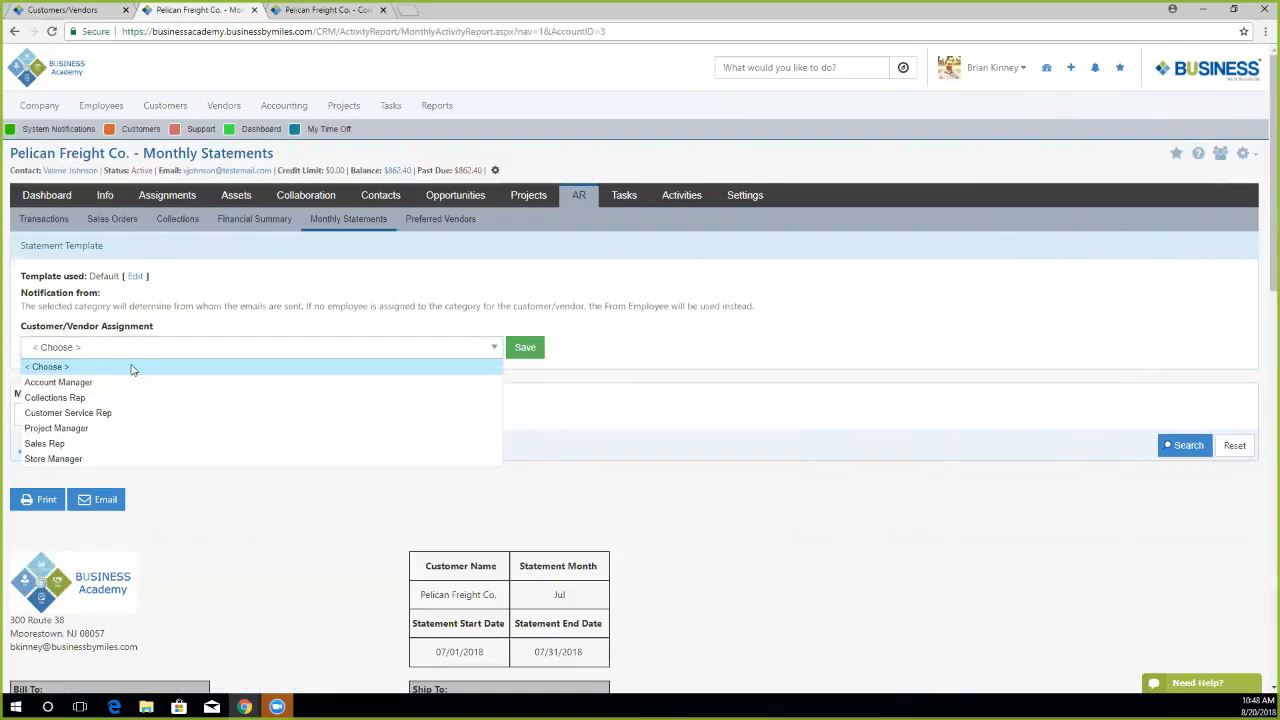
pyautogui.click(112, 428)
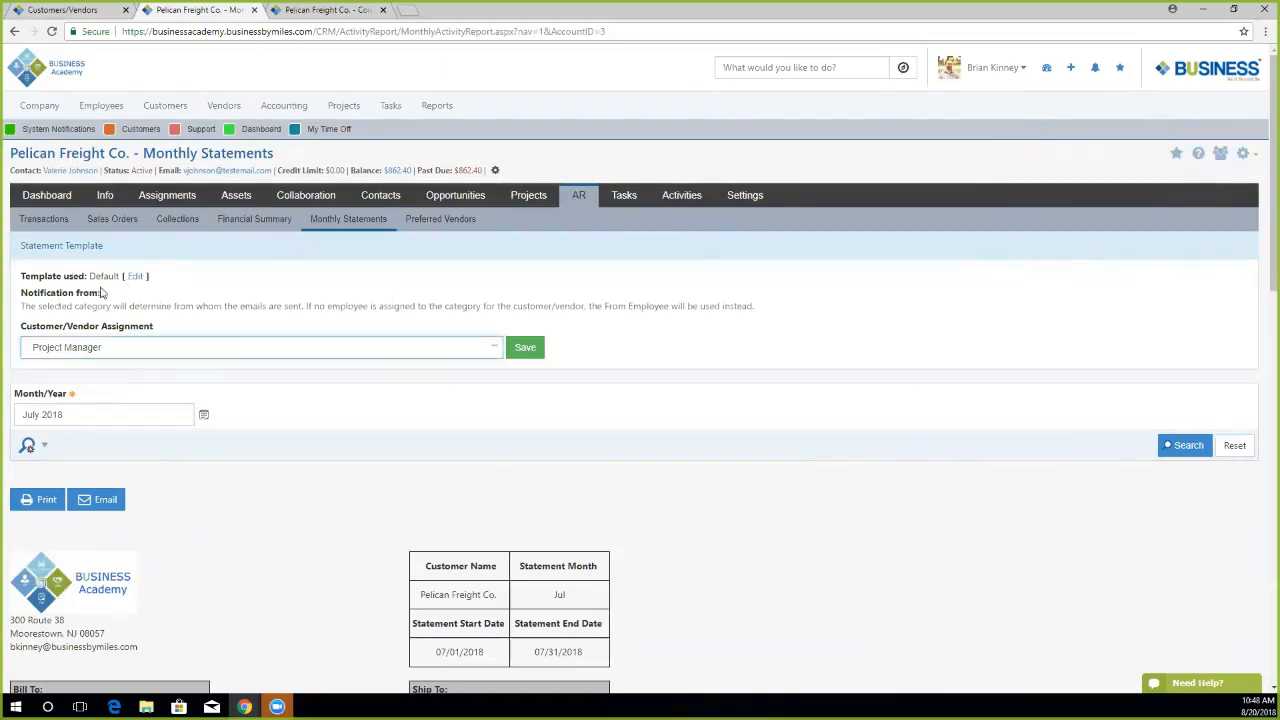
# Examine the July 2018 statement's balance, opportunities, tasks, orders, projects, notes and documents sections.
pyautogui.scroll(-3, 318, 448)
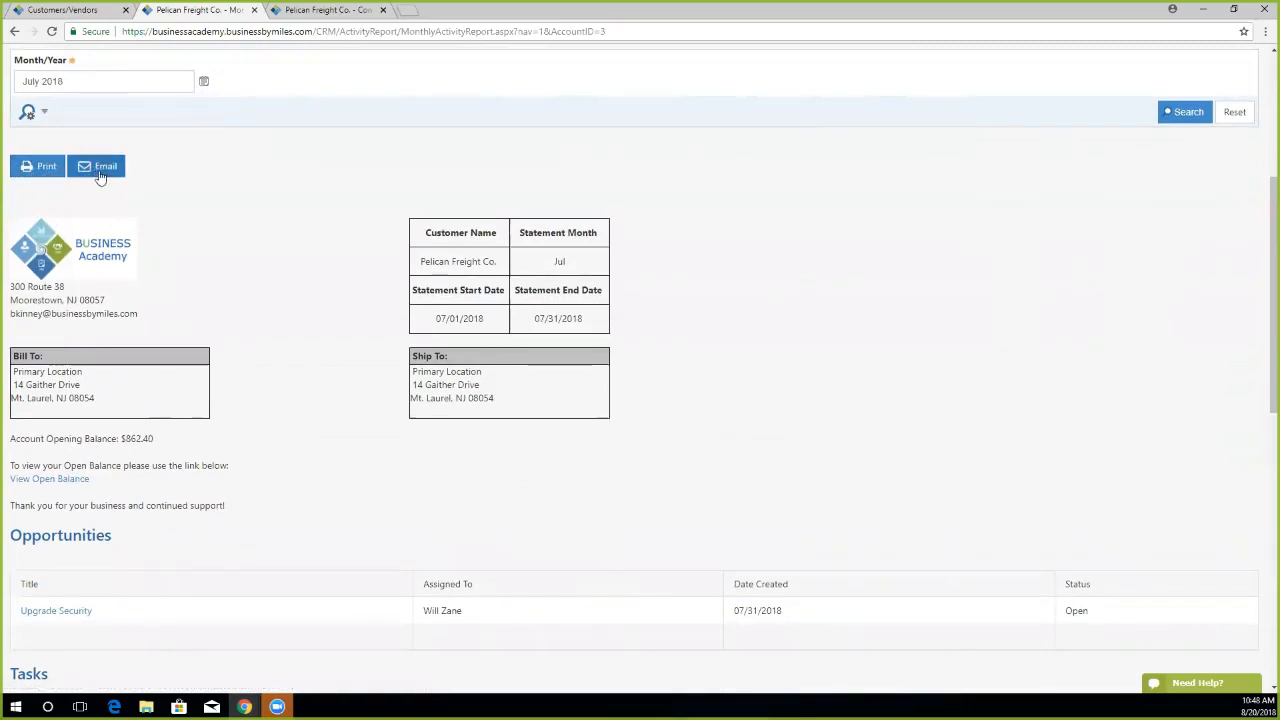
pyautogui.scroll(-3, 308, 428)
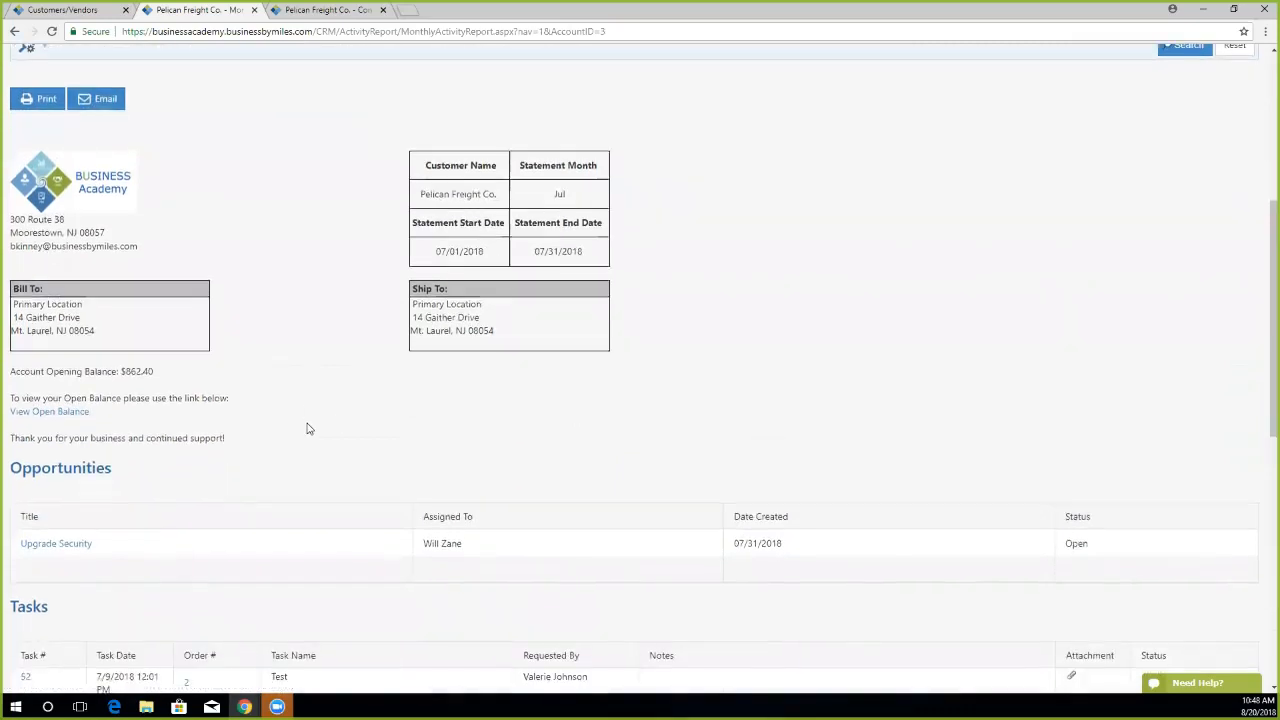
pyautogui.scroll(-2, 300, 421)
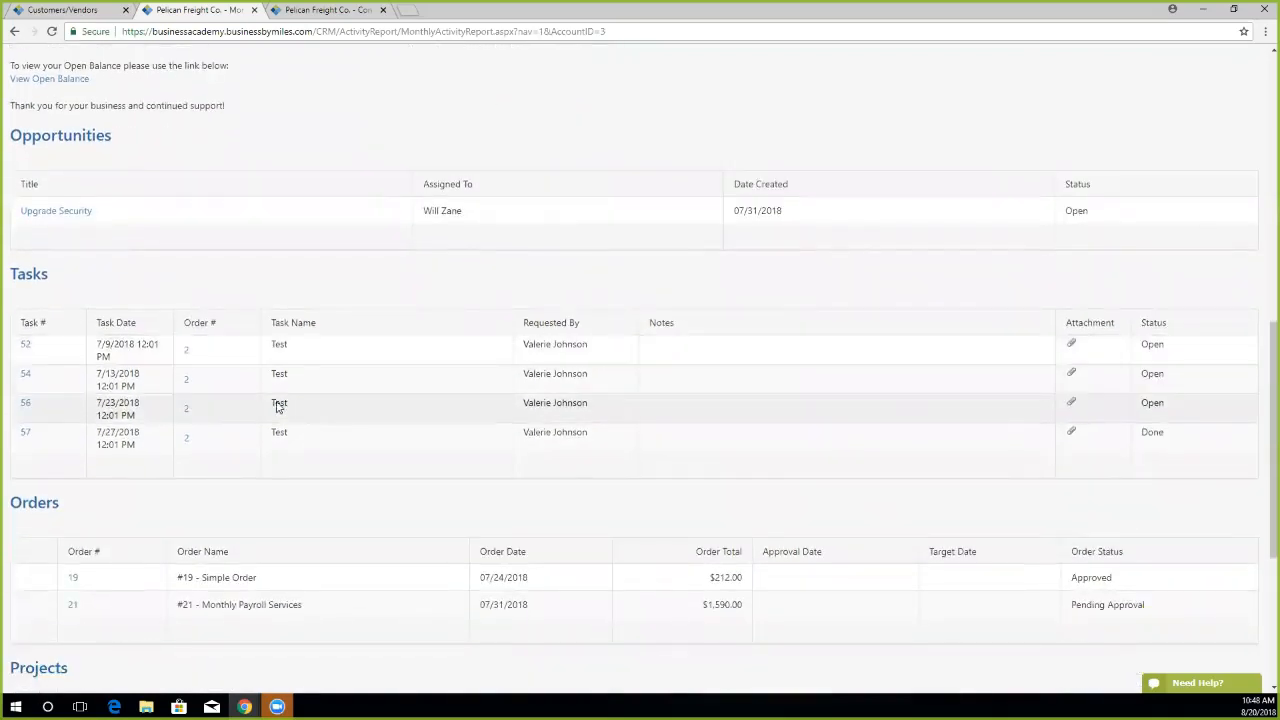
pyautogui.scroll(5, 276, 400)
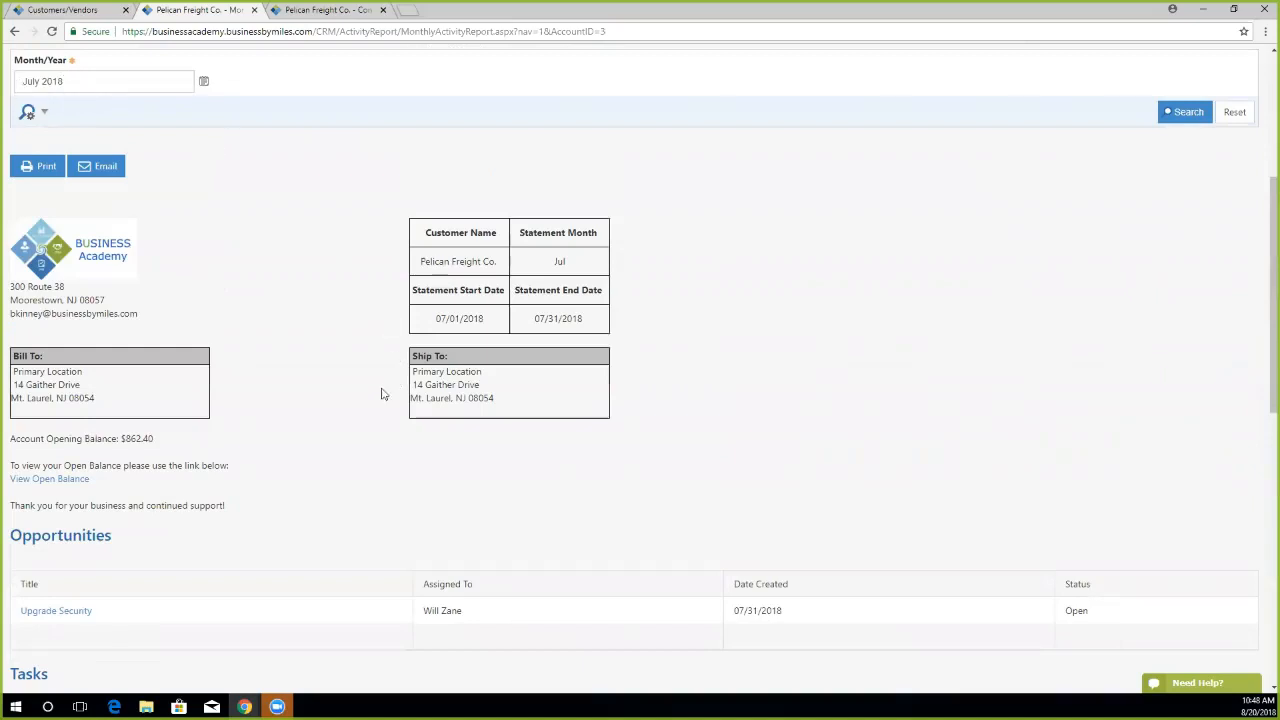
pyautogui.scroll(-3, 322, 420)
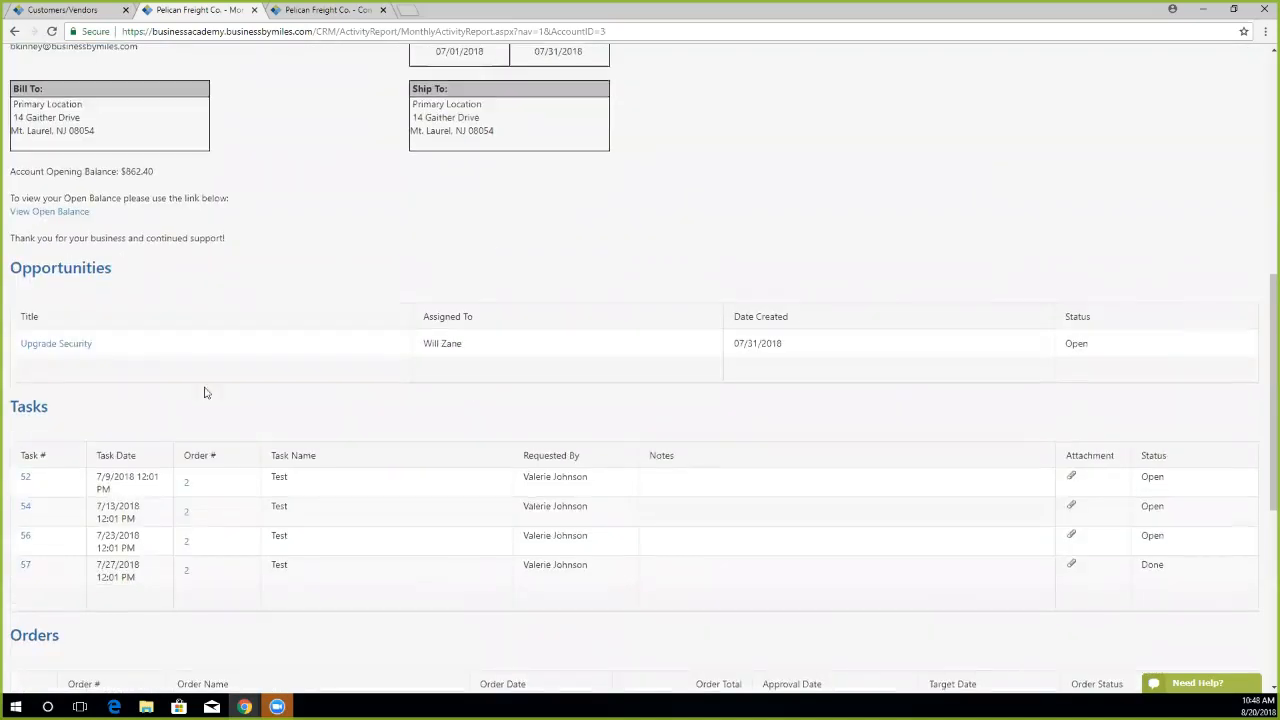
pyautogui.scroll(-1, 120, 340)
pyautogui.scroll(-2, 43, 320)
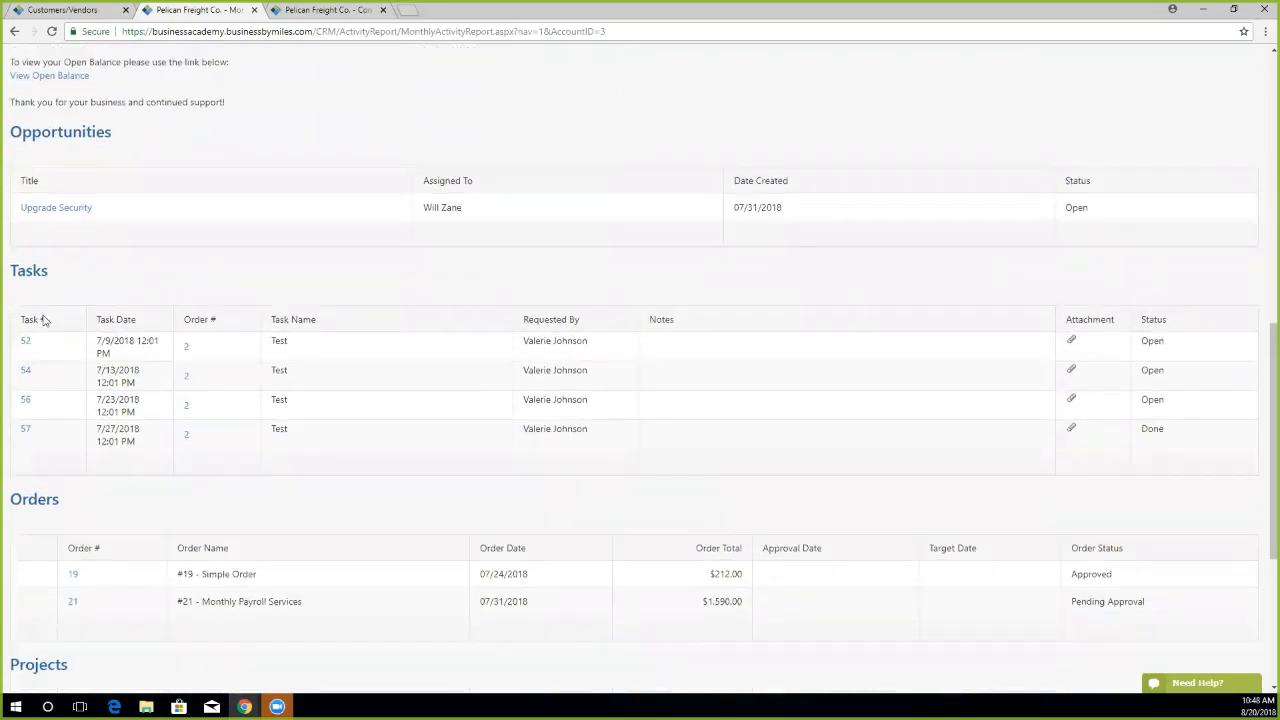
pyautogui.scroll(-1, 149, 484)
pyautogui.scroll(-2, 148, 486)
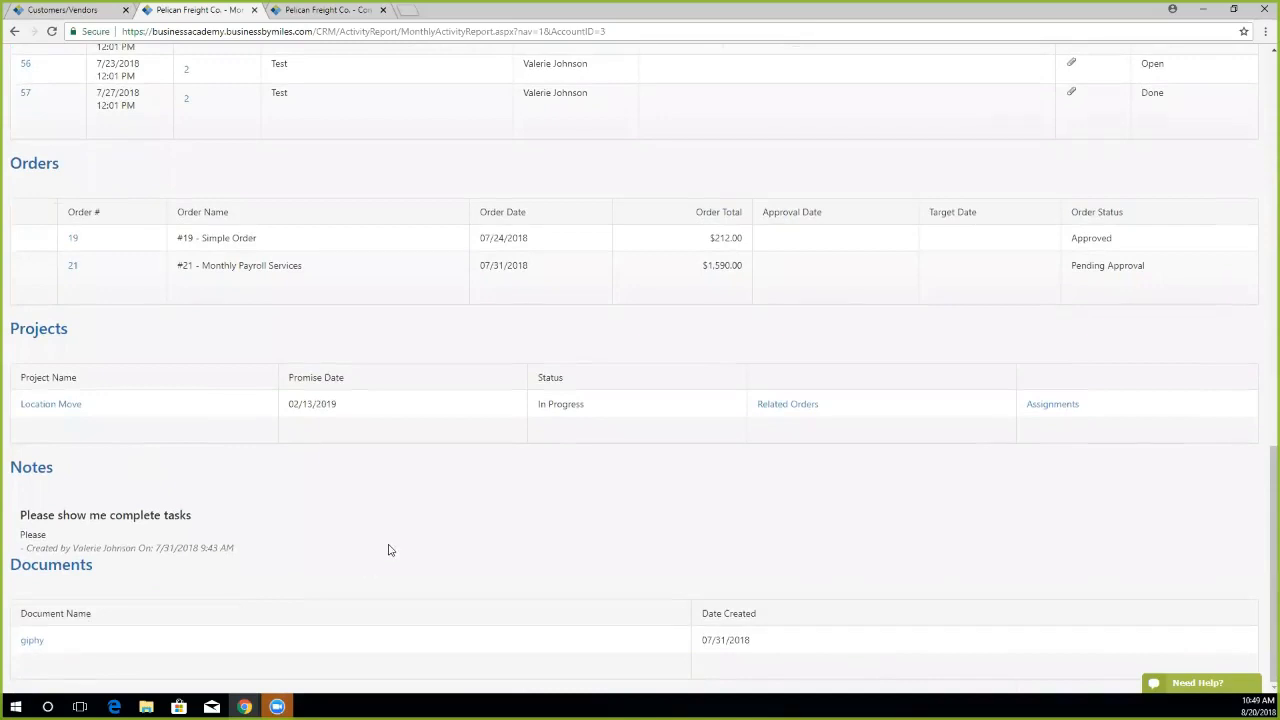
pyautogui.scroll(1, 385, 550)
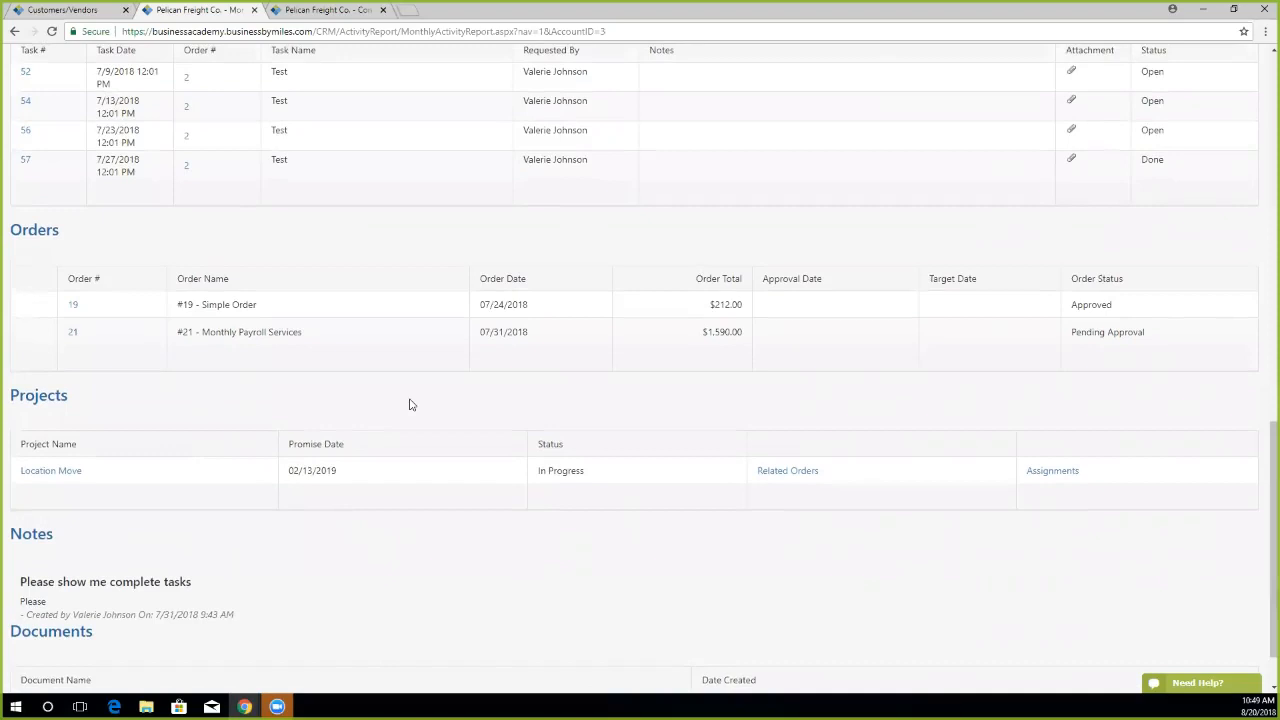
pyautogui.scroll(5, 409, 429)
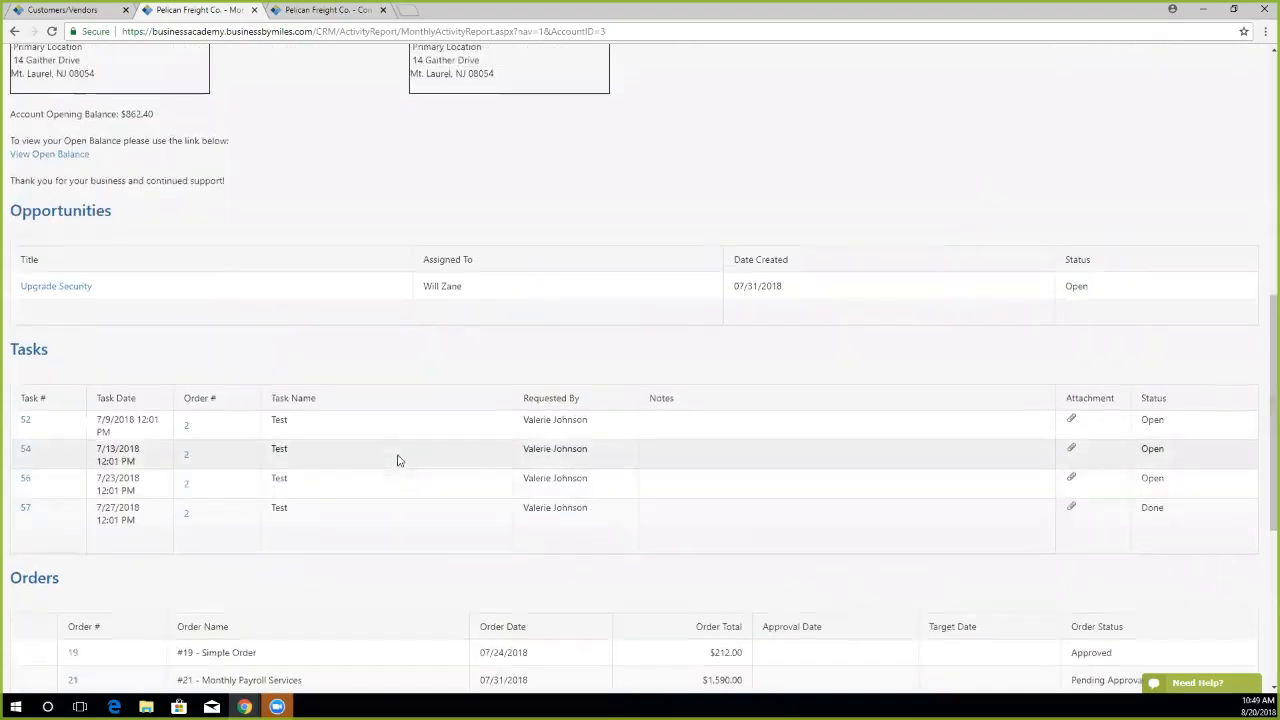
pyautogui.scroll(2, 338, 442)
pyautogui.scroll(3, 324, 447)
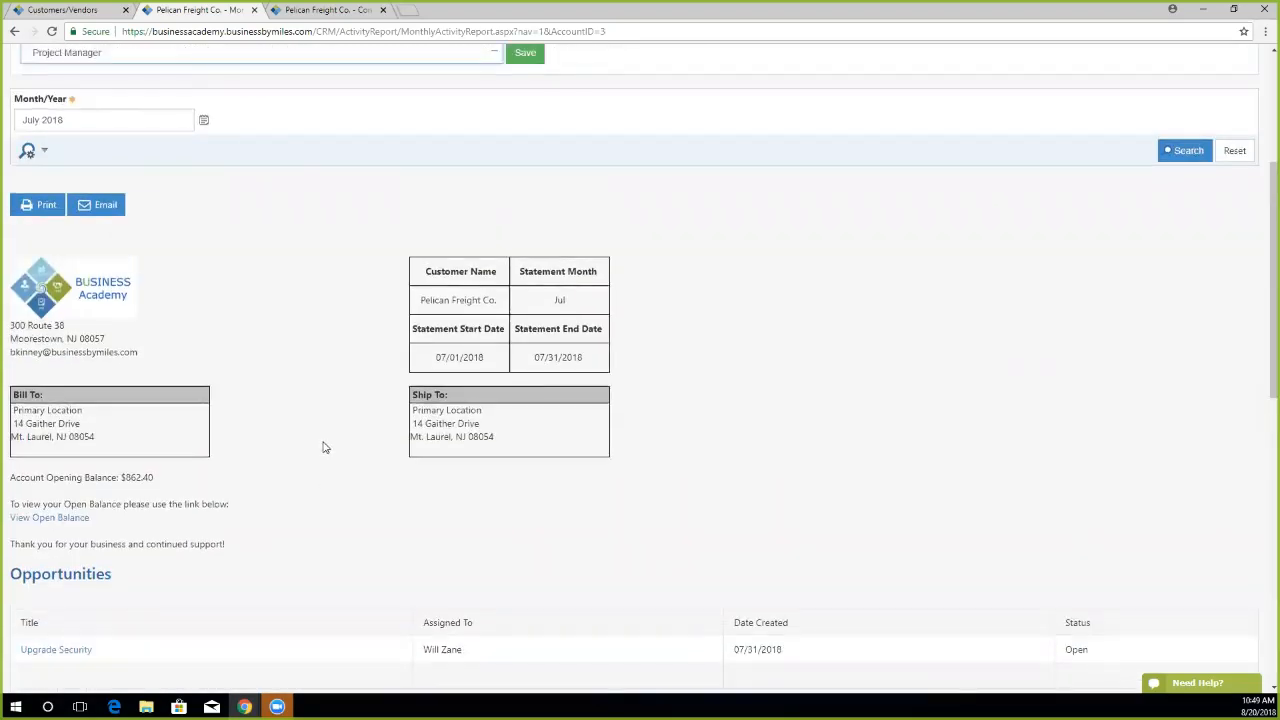
pyautogui.scroll(2, 280, 445)
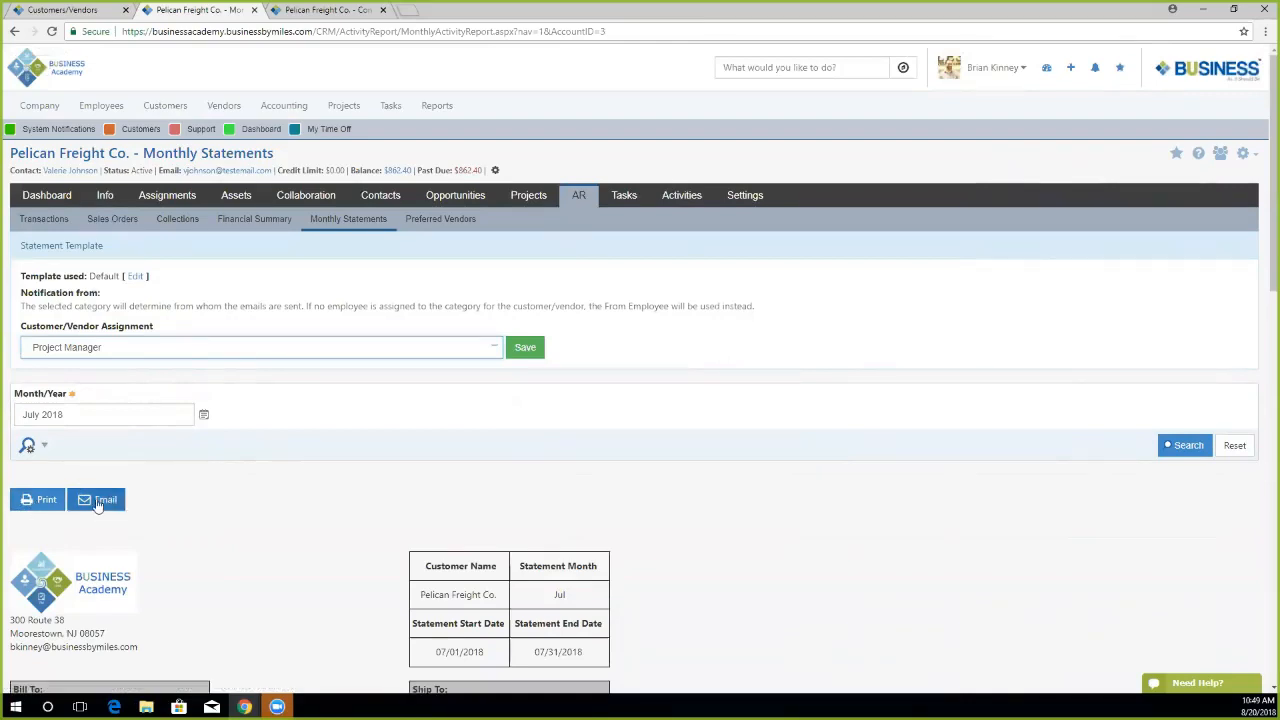
# Start an email for the July 2018 monthly statement and add the customer's primary contact as its recipient.
pyautogui.click(98, 502)
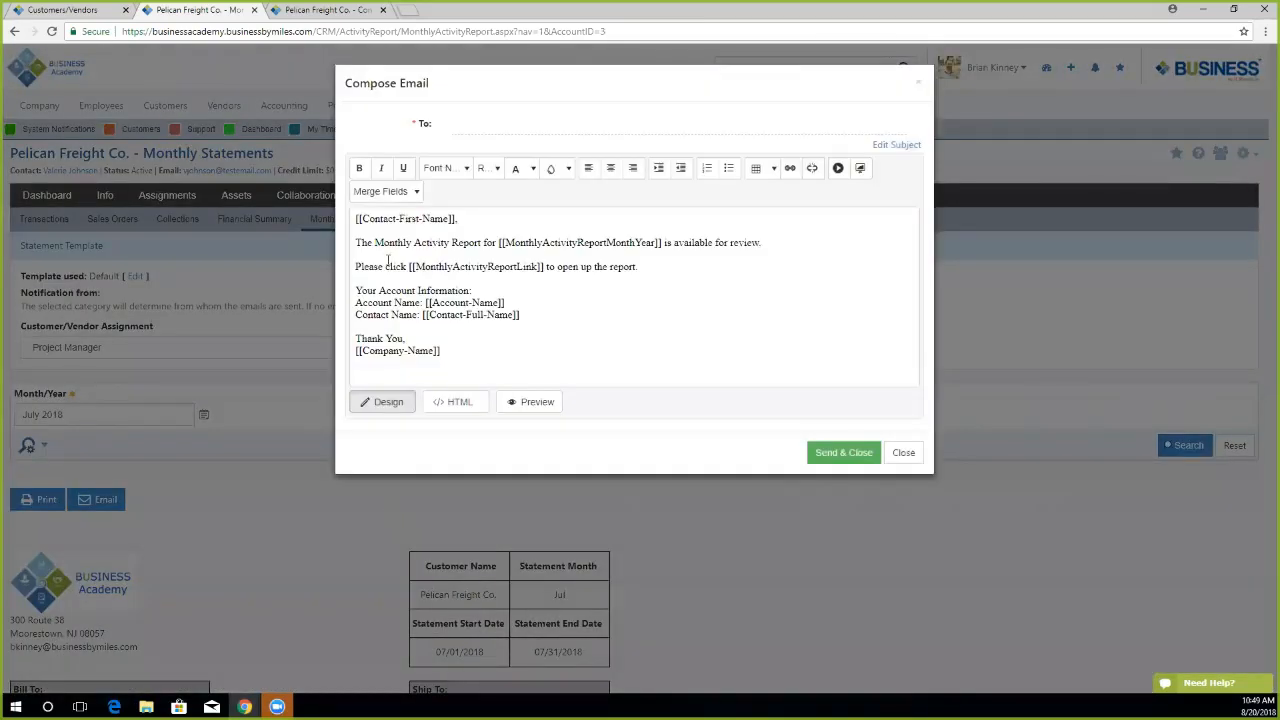
pyautogui.click(464, 120)
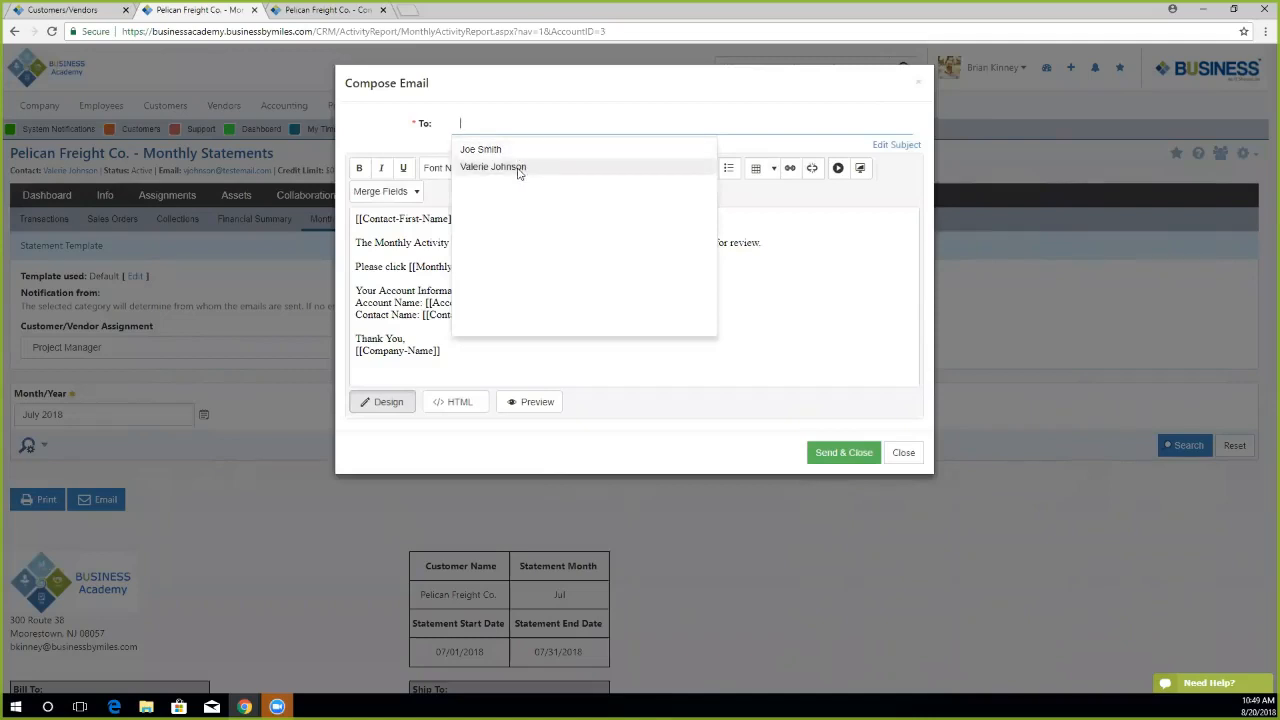
pyautogui.click(519, 168)
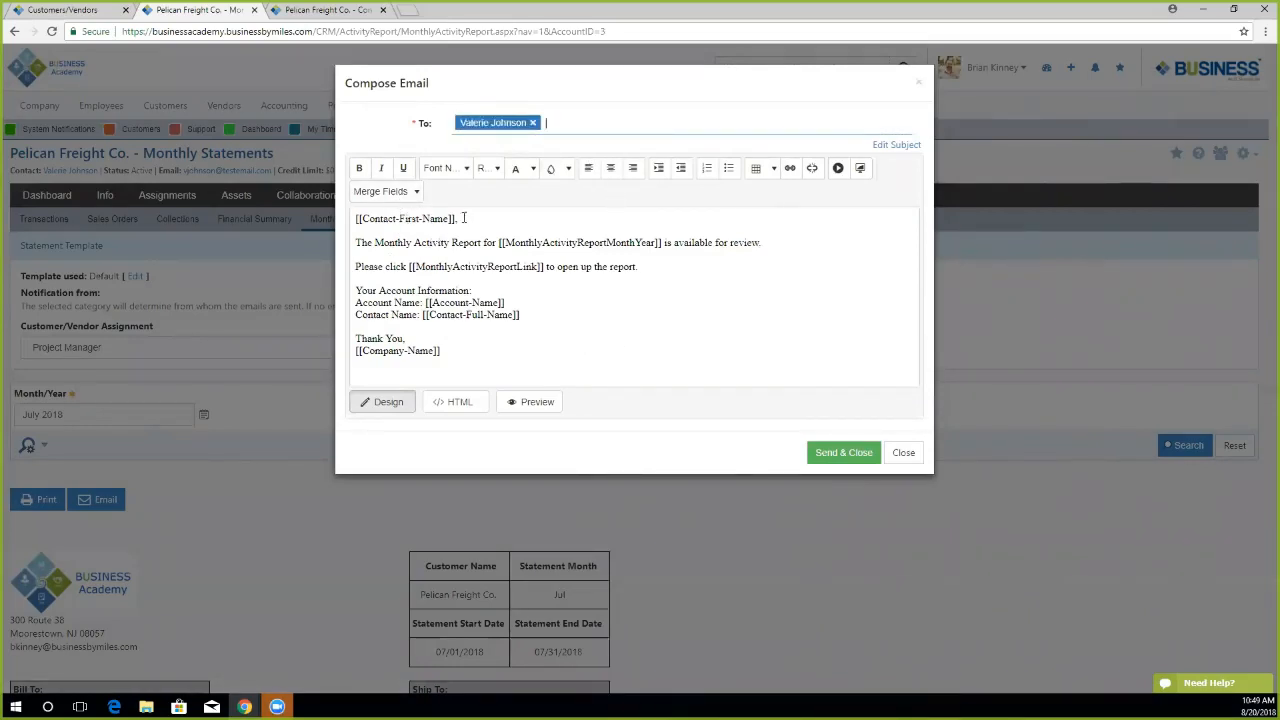
# Examine the email body's merge fields for contact name, report month and link, account name and company name.
pyautogui.moveTo(457, 218); pyautogui.dragTo(343, 218)
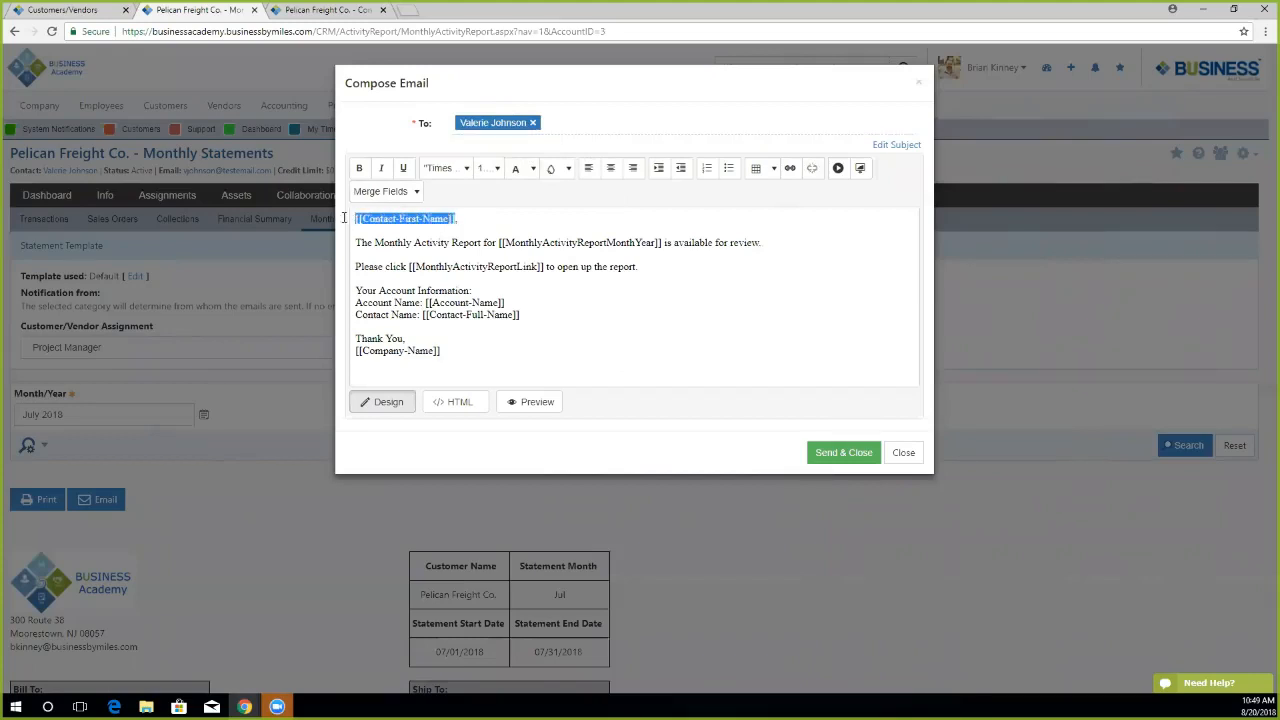
pyautogui.click(414, 242)
pyautogui.moveTo(410, 266); pyautogui.dragTo(546, 266)
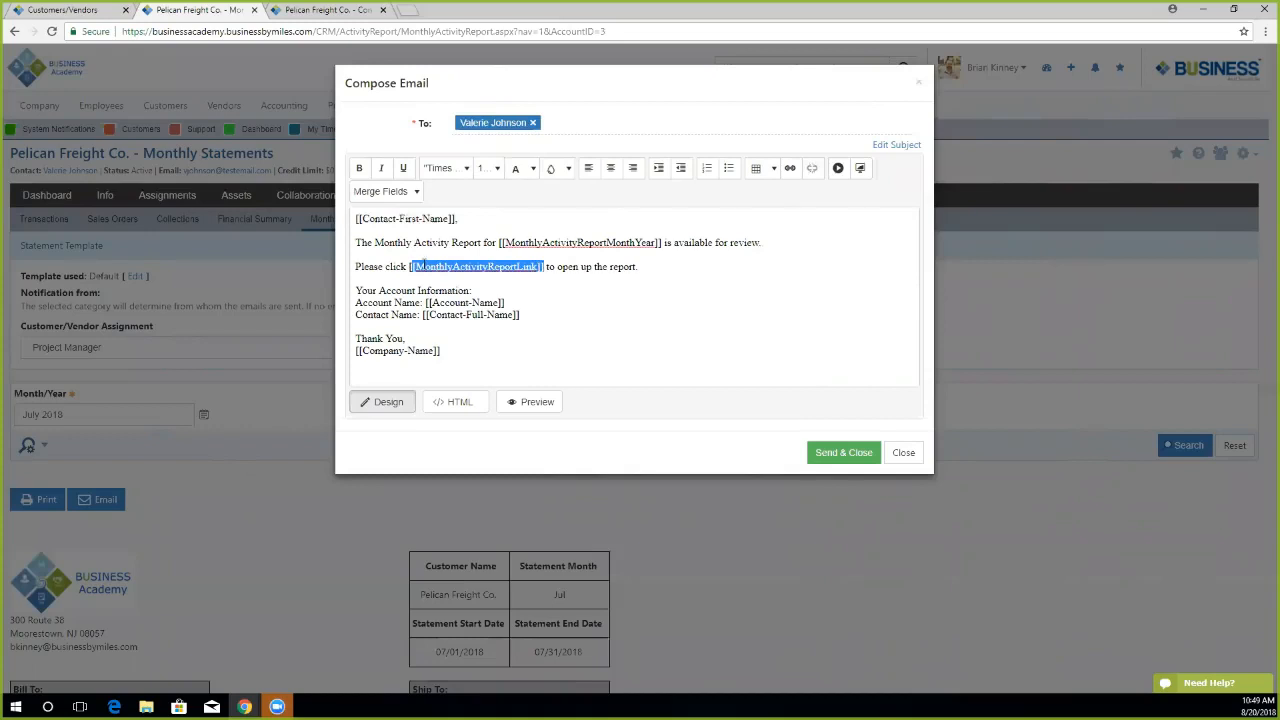
pyautogui.moveTo(500, 242); pyautogui.dragTo(664, 242)
pyautogui.click(533, 306)
pyautogui.moveTo(516, 302); pyautogui.dragTo(546, 314)
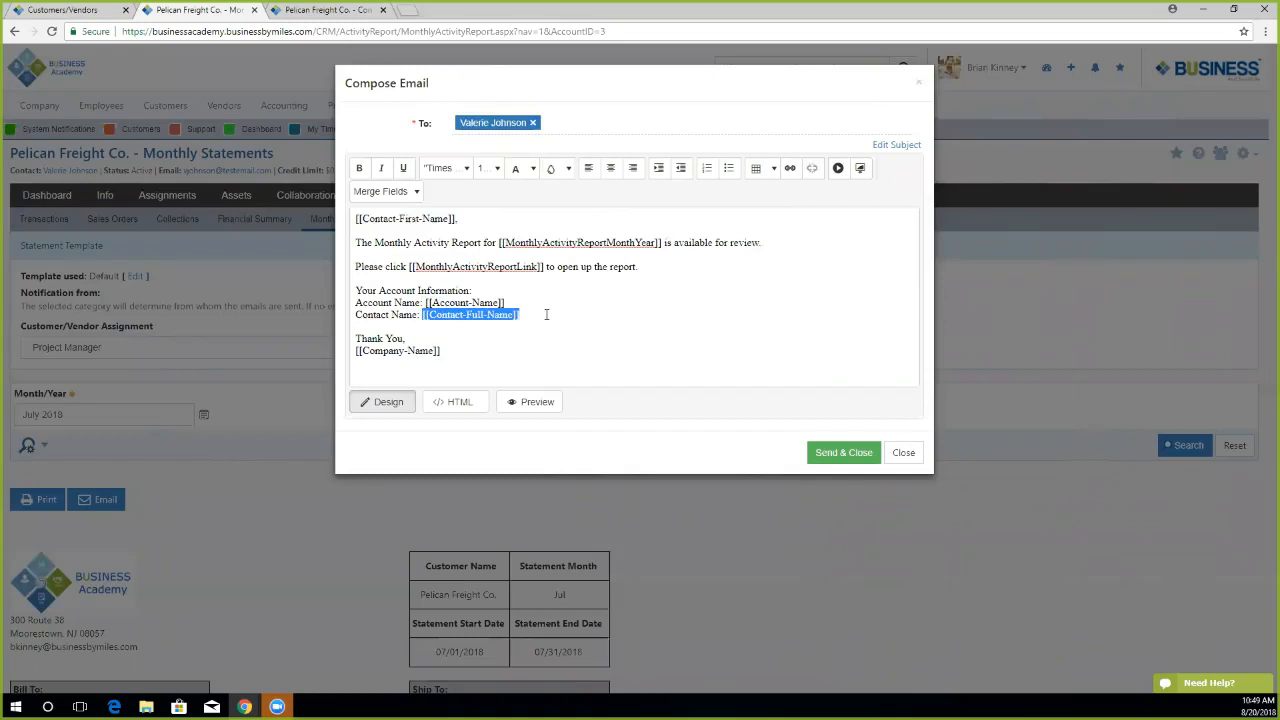
pyautogui.moveTo(442, 351); pyautogui.dragTo(355, 352)
pyautogui.click(591, 353)
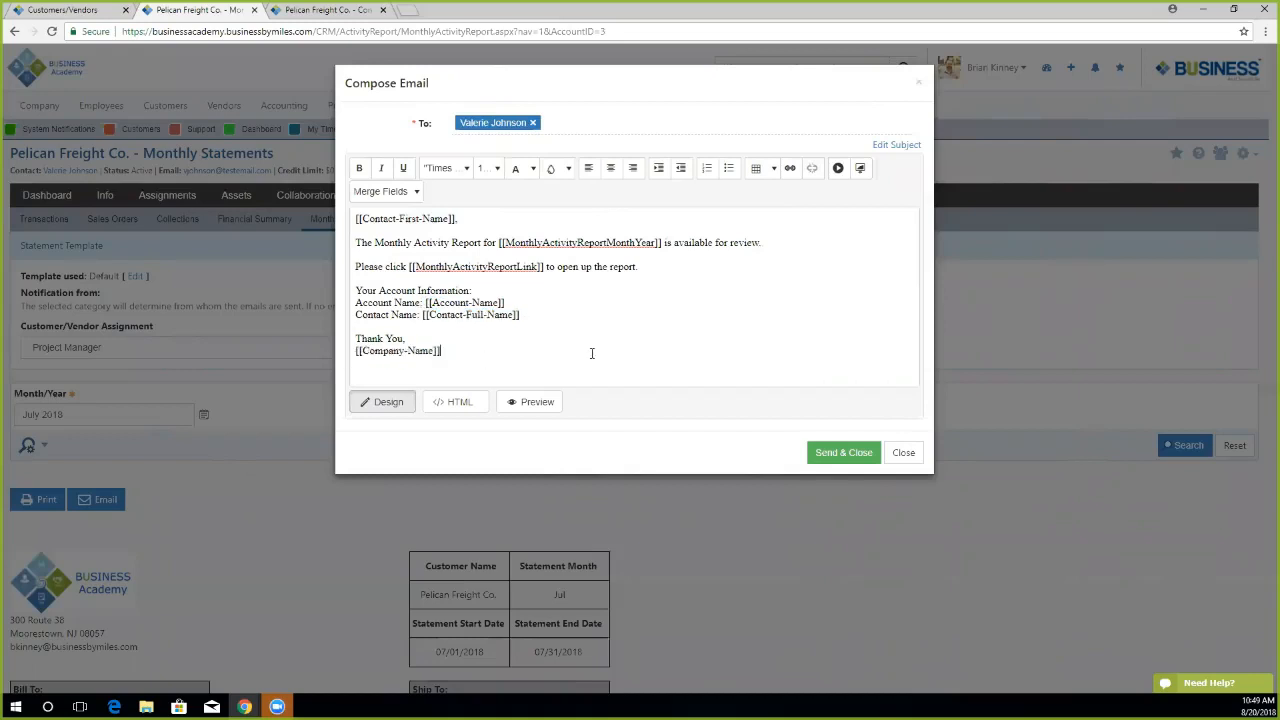
# Review the merge fields available for insertion, then send the July 2018 statement email with its default body.
pyautogui.click(388, 191)
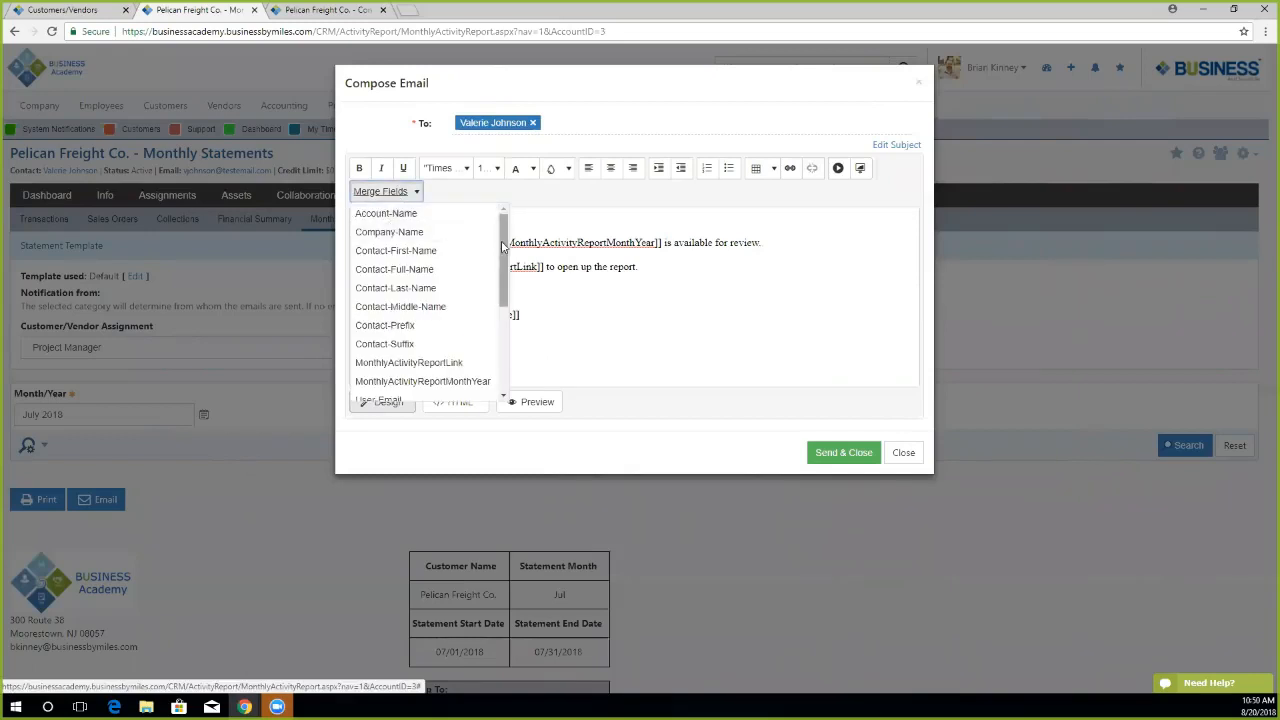
pyautogui.scroll(-1, 507, 275)
pyautogui.moveTo(507, 275); pyautogui.dragTo(513, 325)
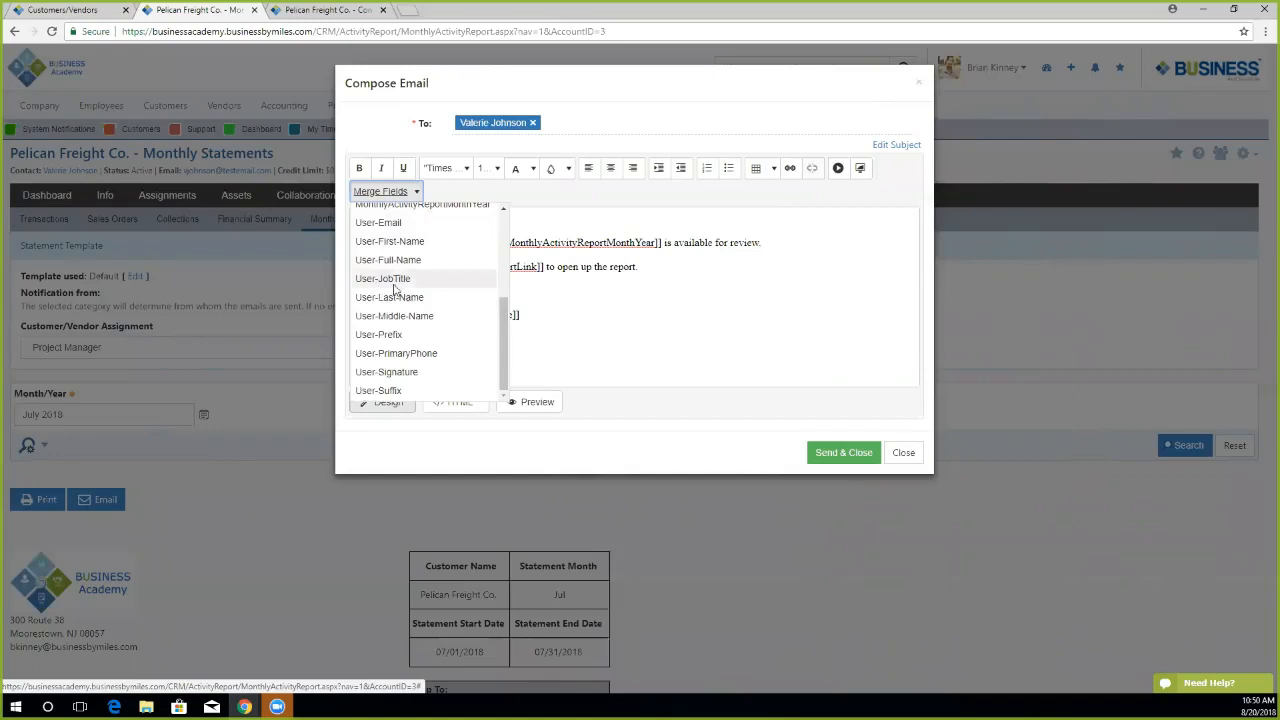
pyautogui.scroll(1, 504, 340)
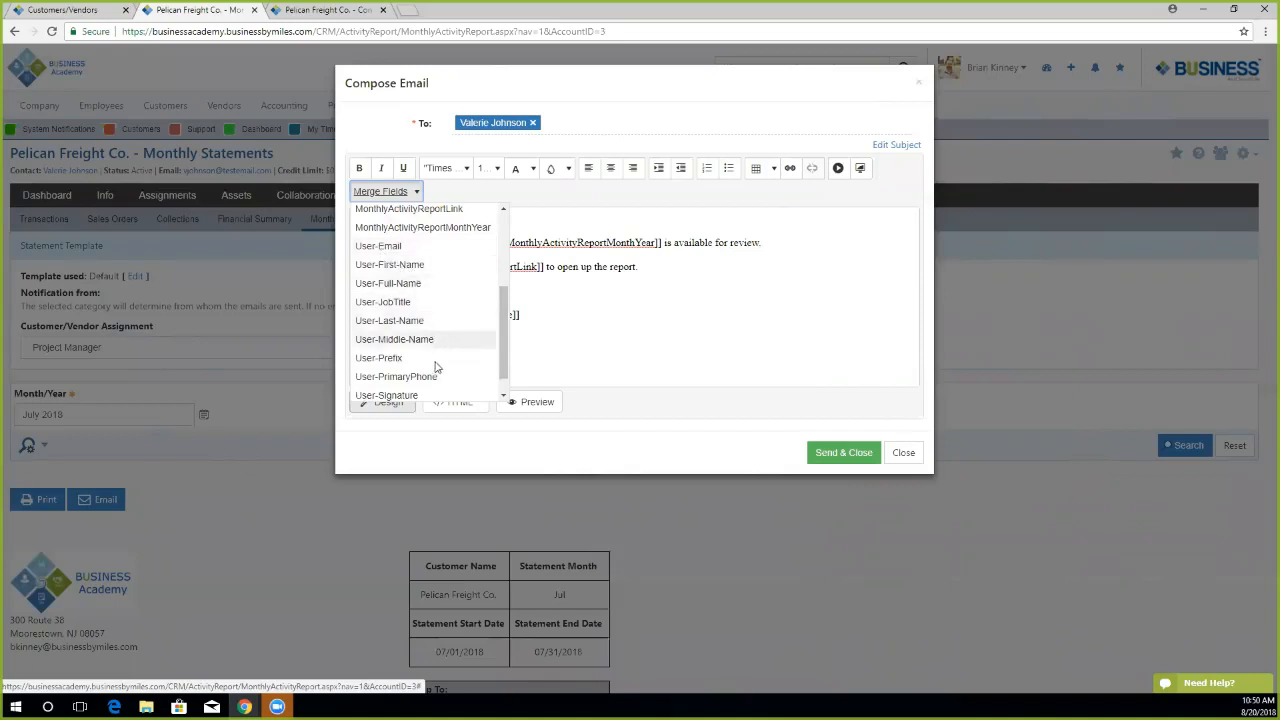
pyautogui.moveTo(503, 318); pyautogui.dragTo(503, 255)
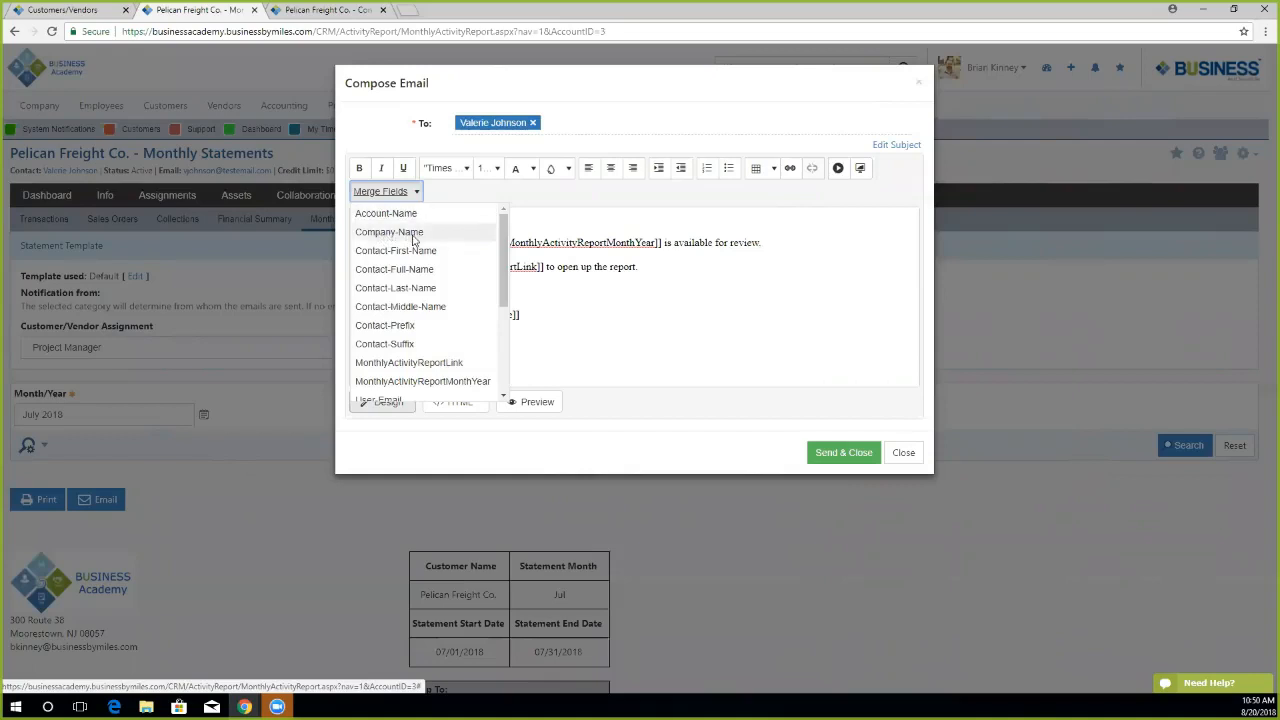
pyautogui.click(638, 322)
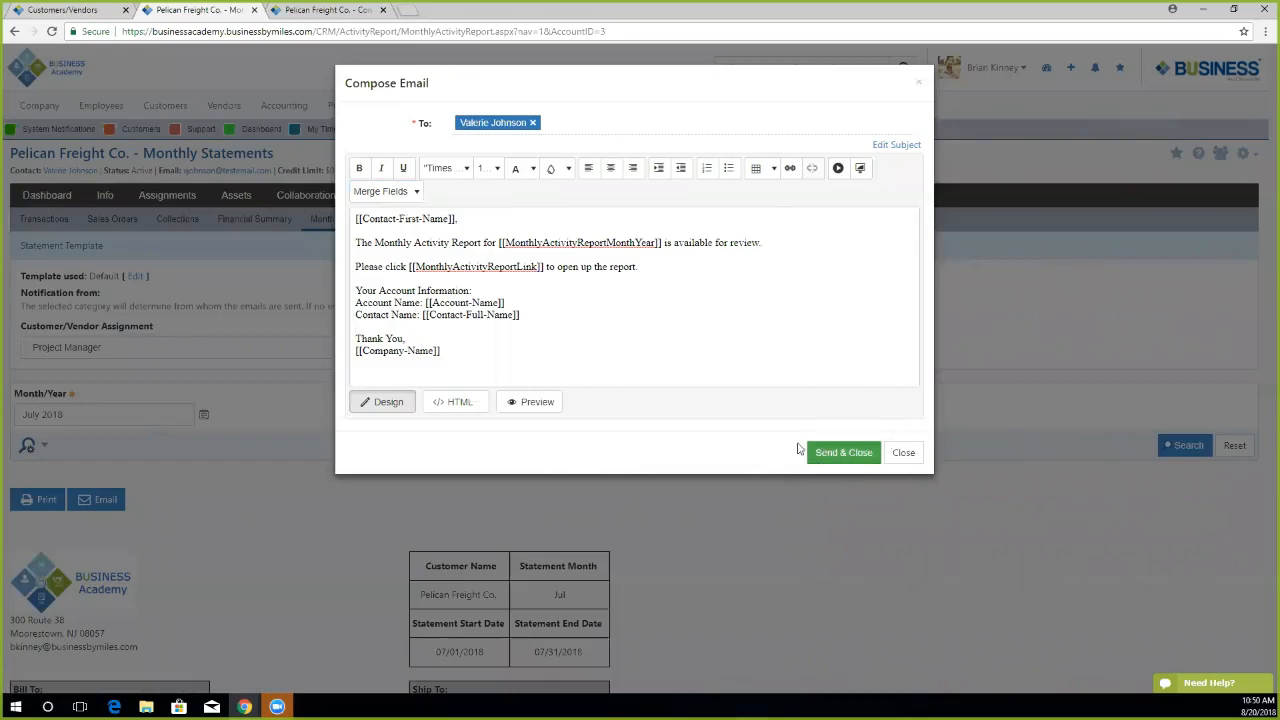
pyautogui.click(838, 458)
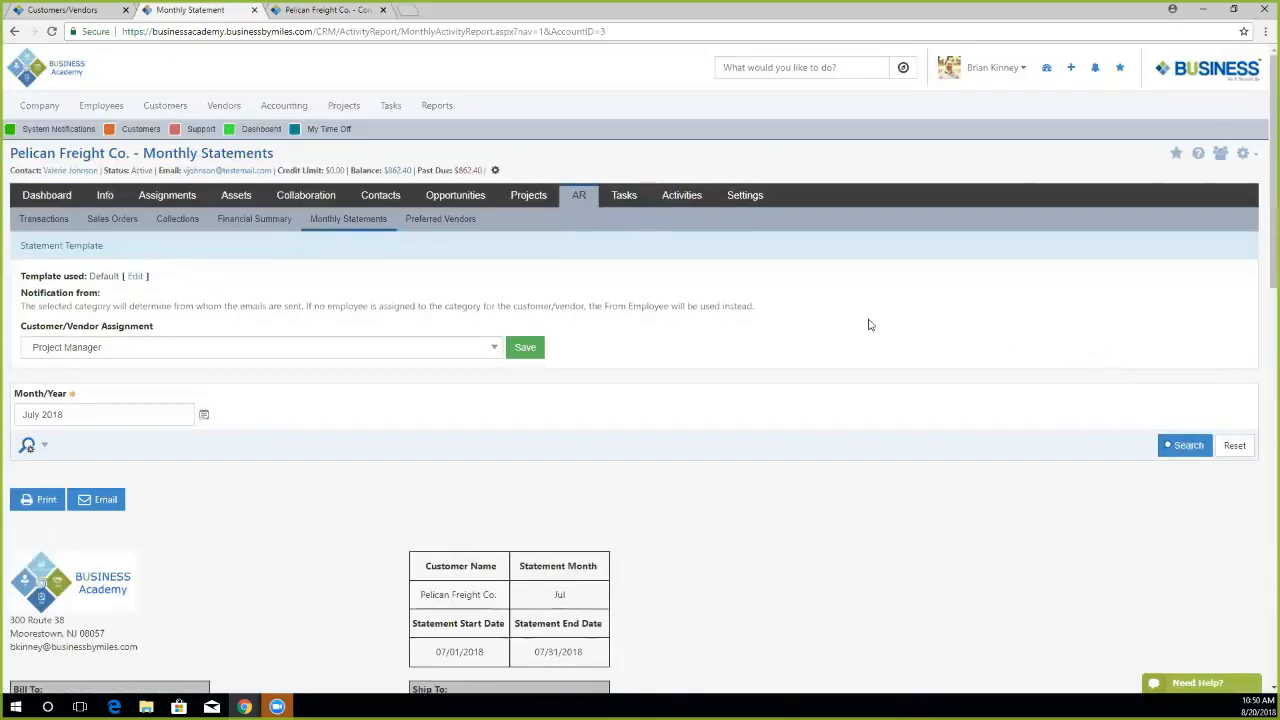
# Add Vimtag to Pelican Freight Co.'s Preferred Vendors and check its available locations.
pyautogui.click(440, 228)
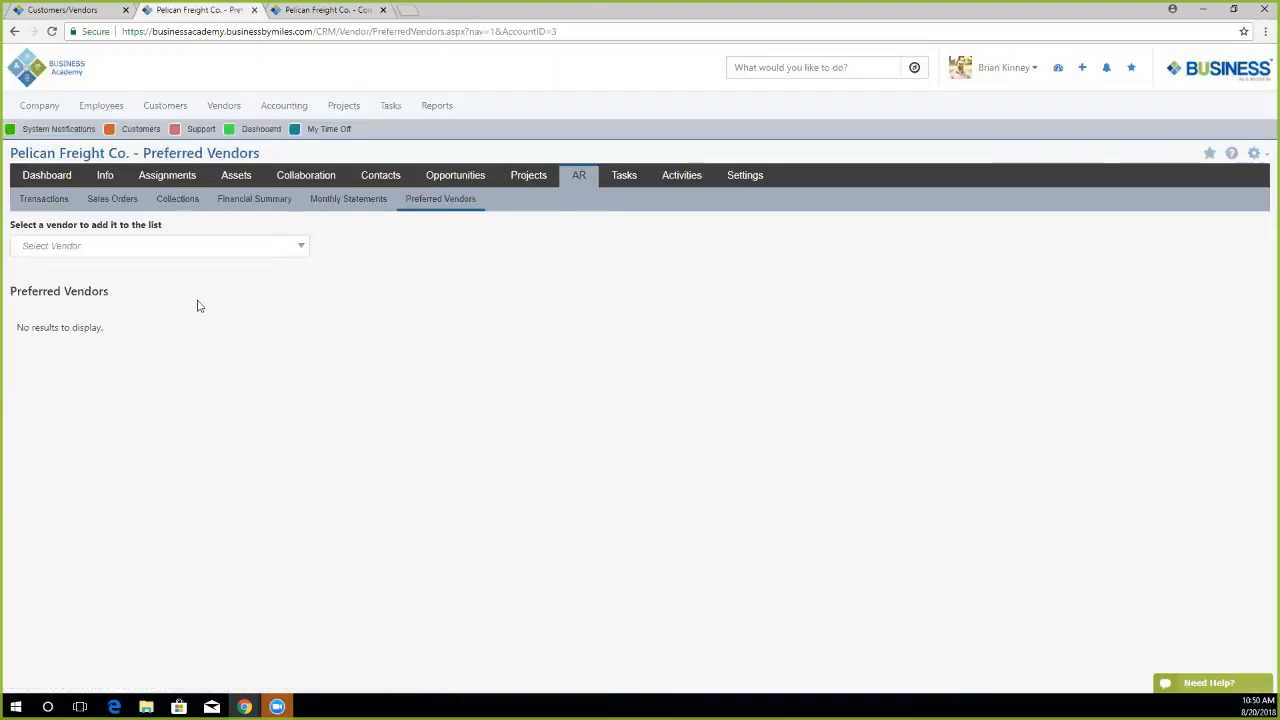
pyautogui.click(168, 254)
pyautogui.click(169, 247)
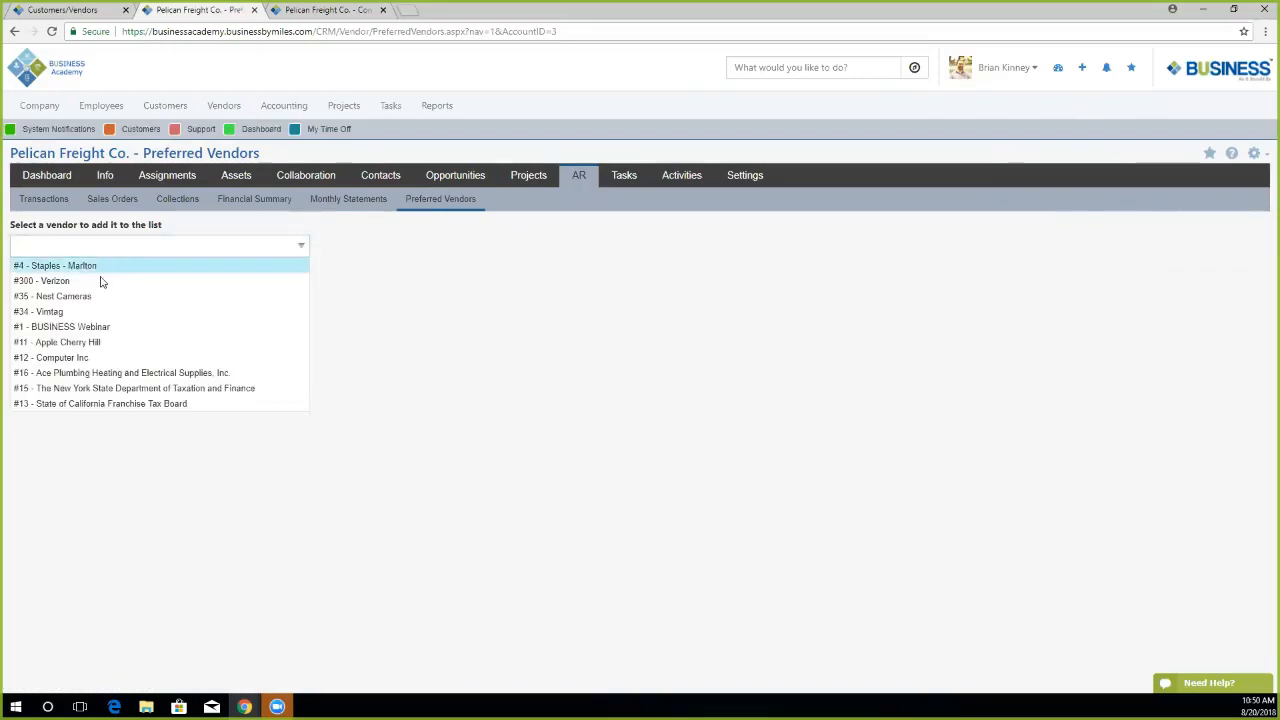
pyautogui.click(97, 312)
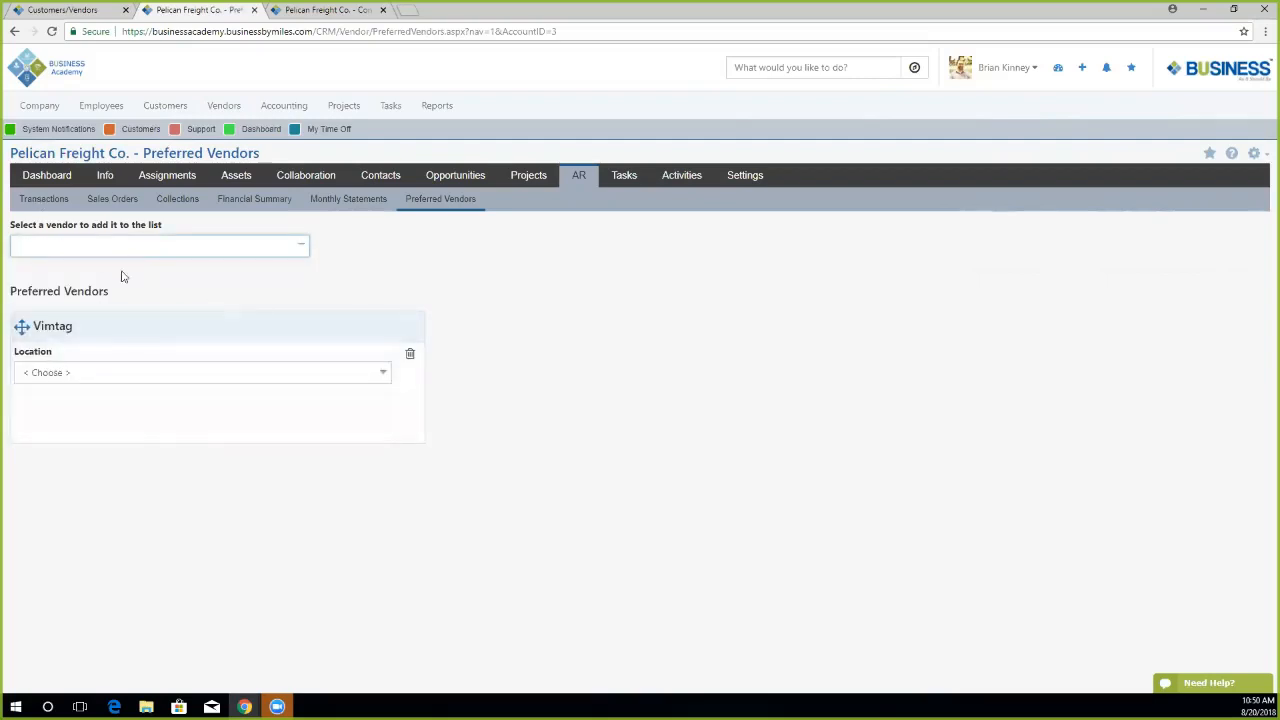
pyautogui.click(112, 375)
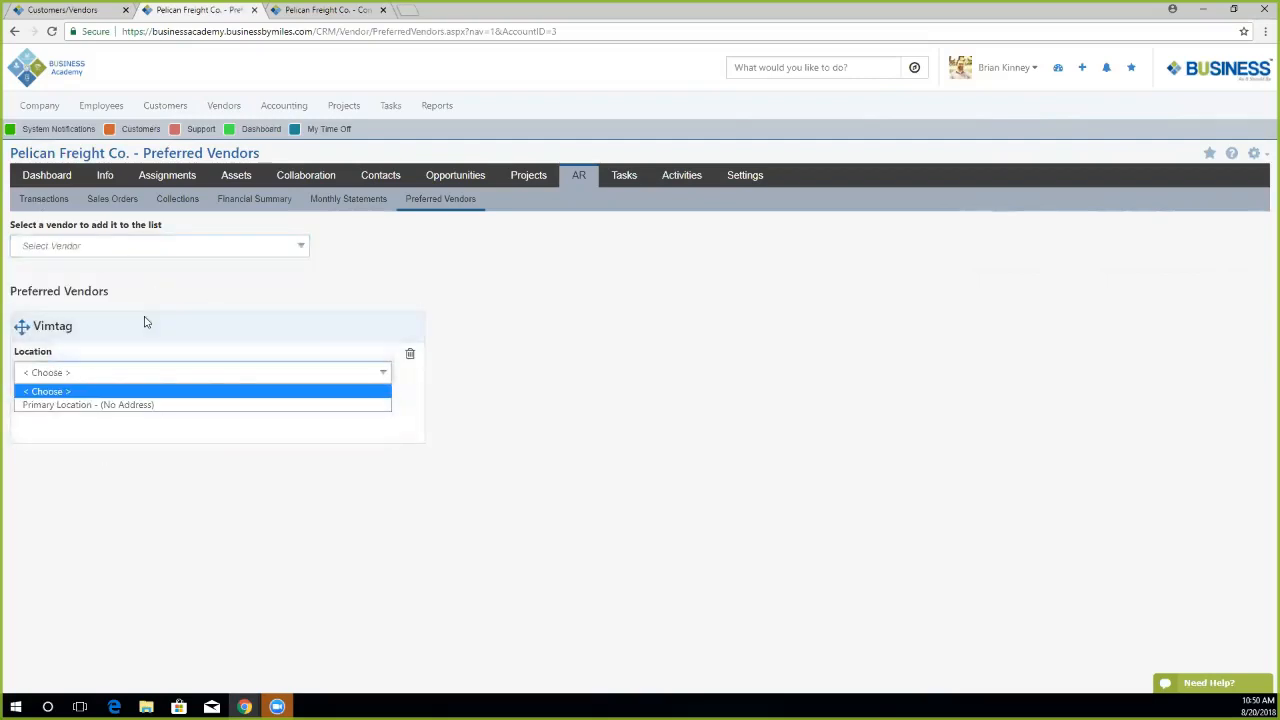
pyautogui.click(115, 368)
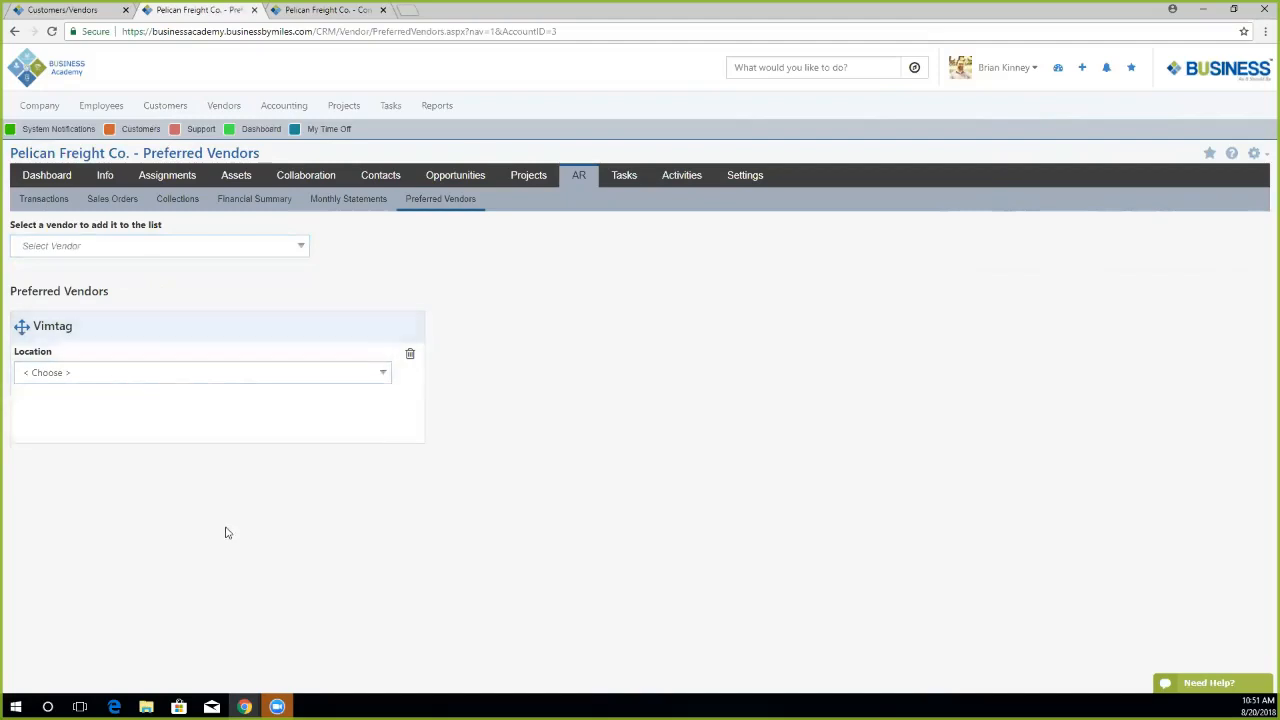
# Add Nest Cameras as a second preferred vendor for Pelican Freight Co.
pyautogui.click(158, 244)
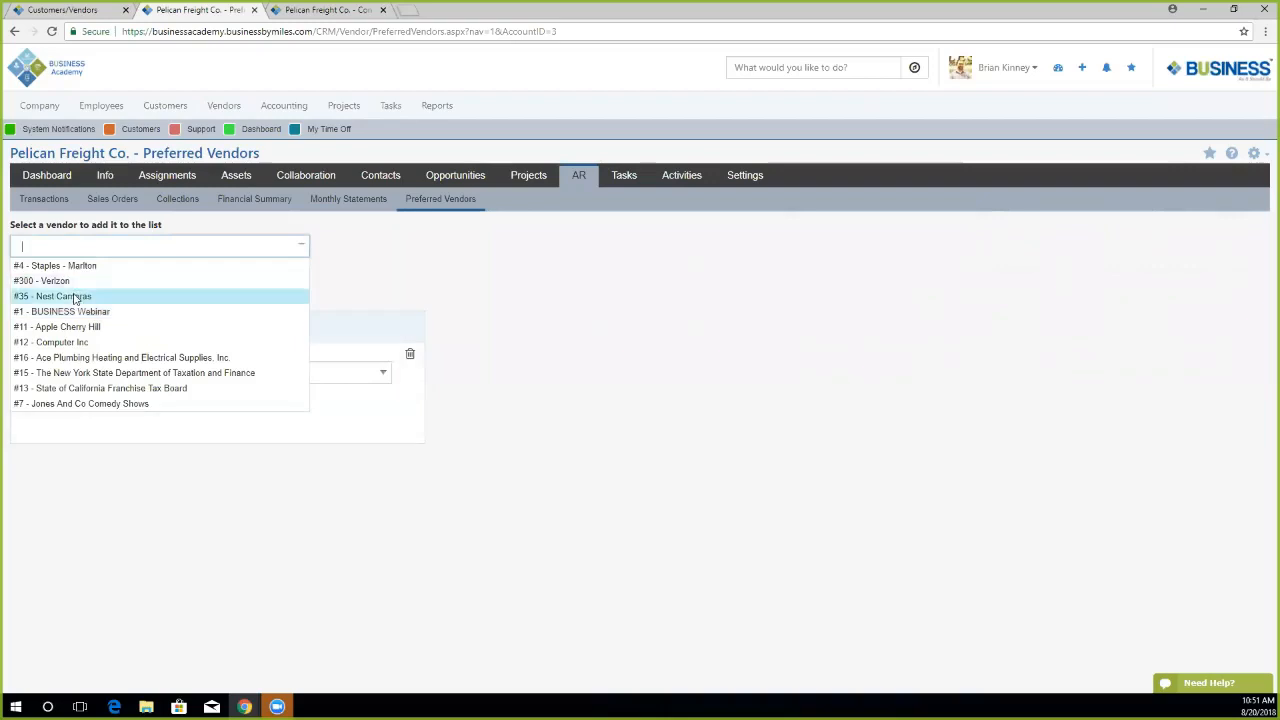
pyautogui.click(75, 297)
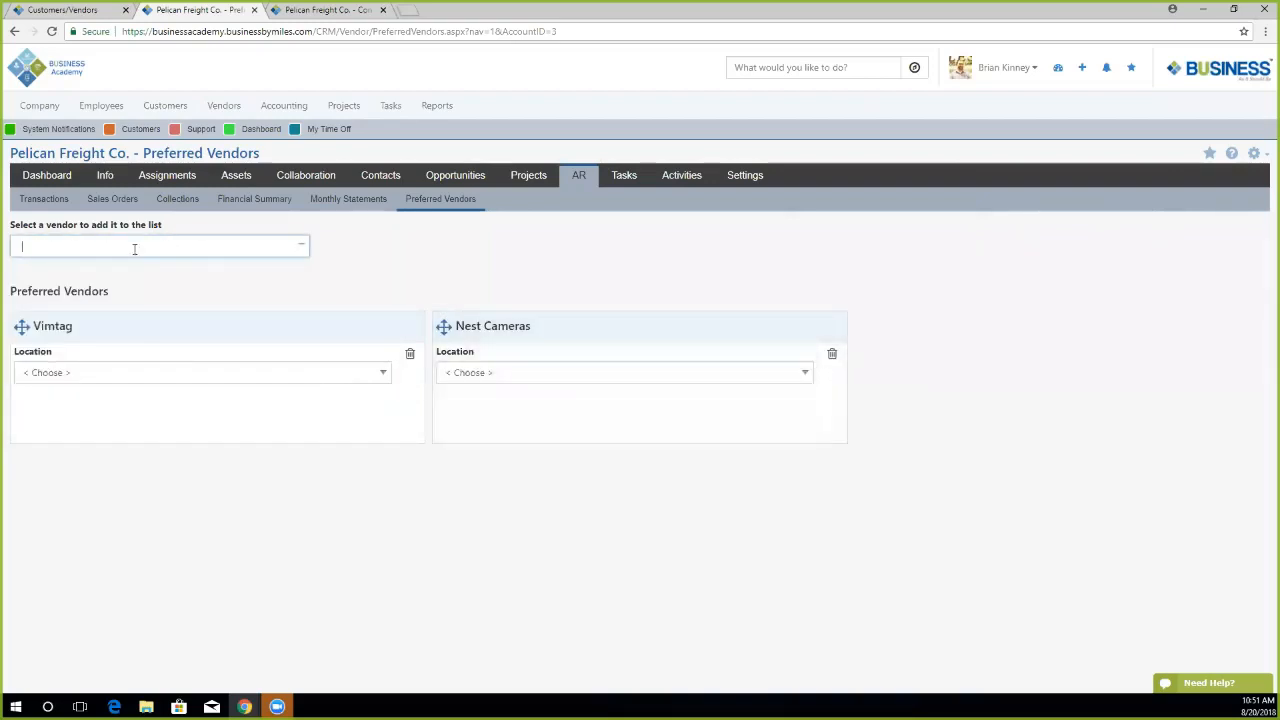
pyautogui.click(574, 383)
pyautogui.click(558, 309)
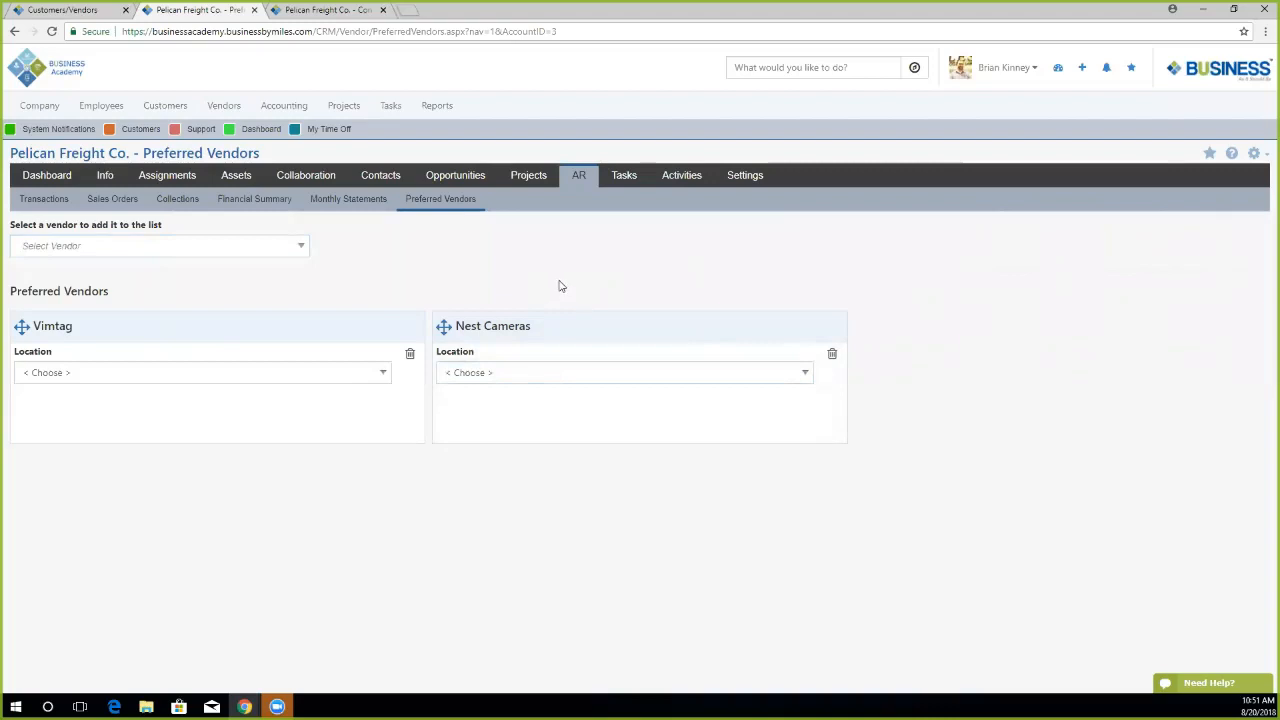
# Open Pelican Freight Co.'s task list and look through the types and dates of its tasks.
pyautogui.click(624, 178)
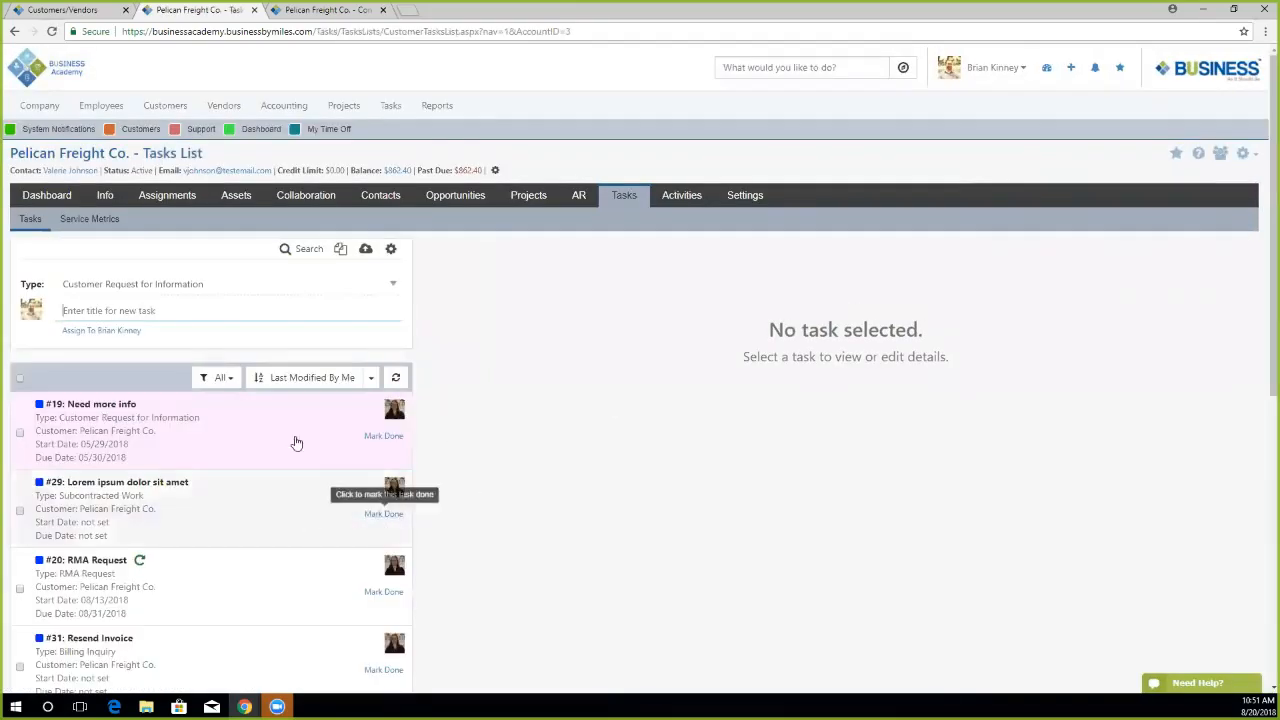
pyautogui.scroll(-4, 278, 478)
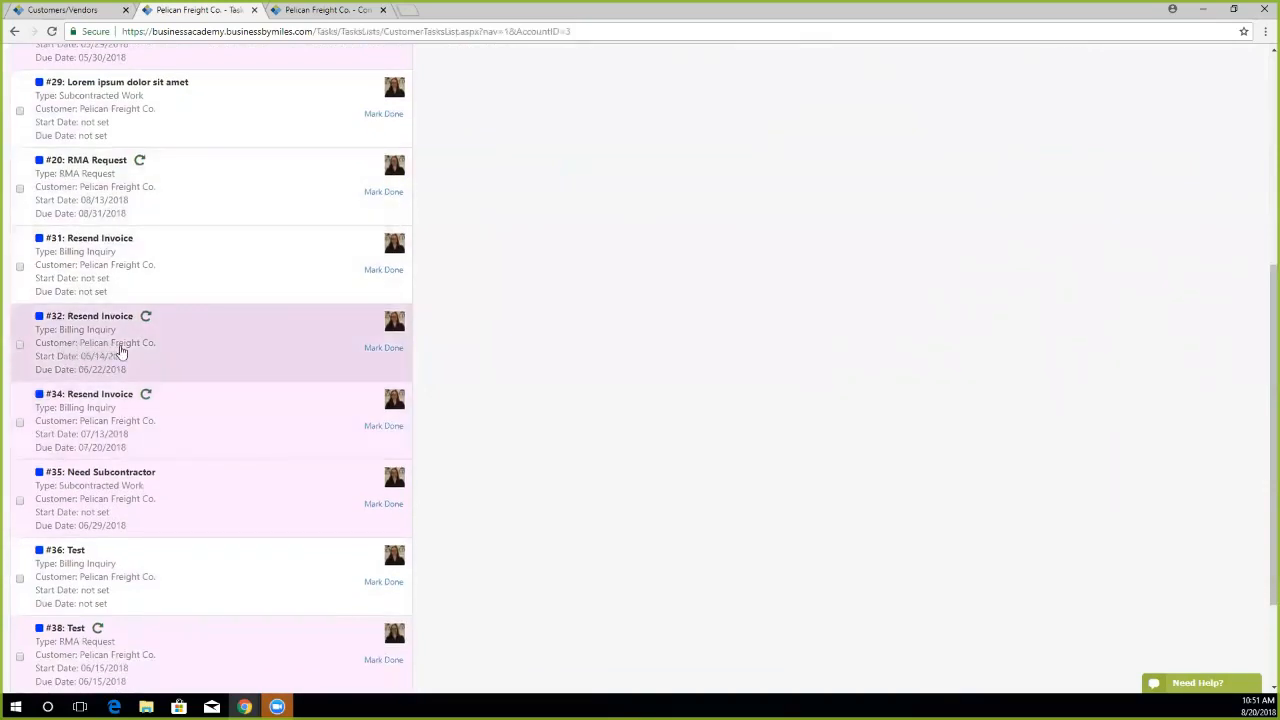
pyautogui.scroll(-2, 245, 465)
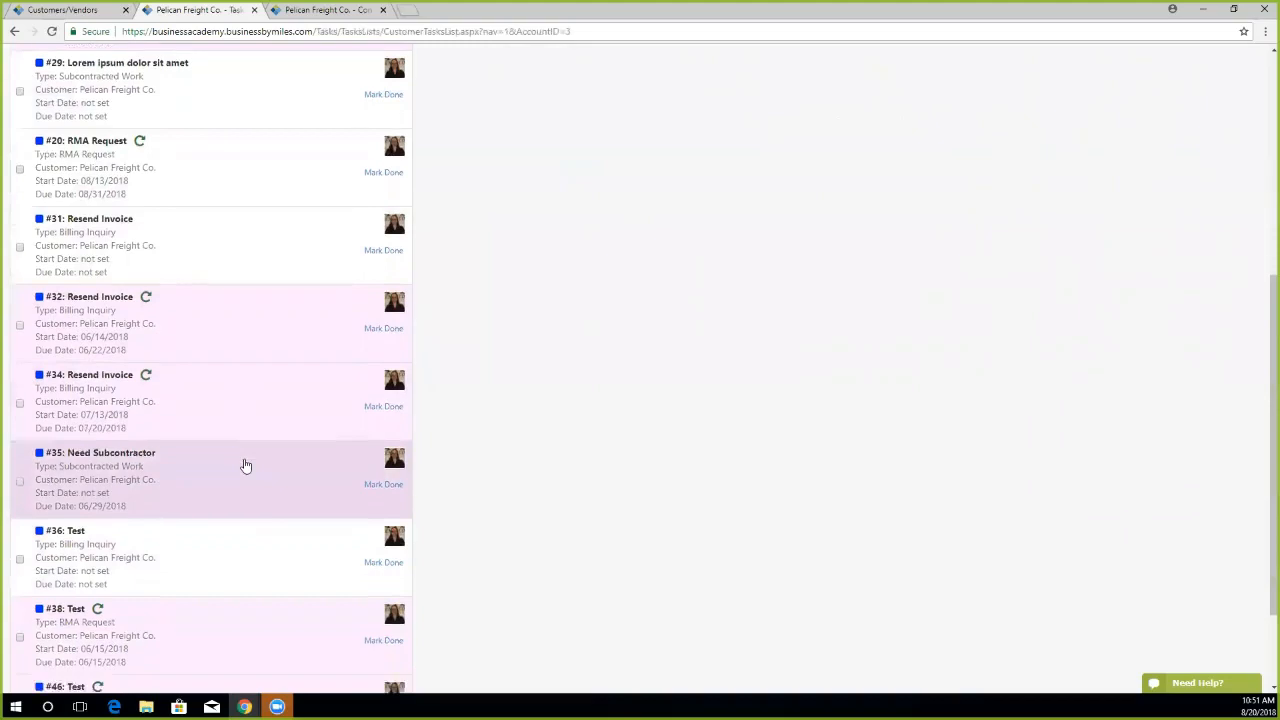
pyautogui.click(175, 643)
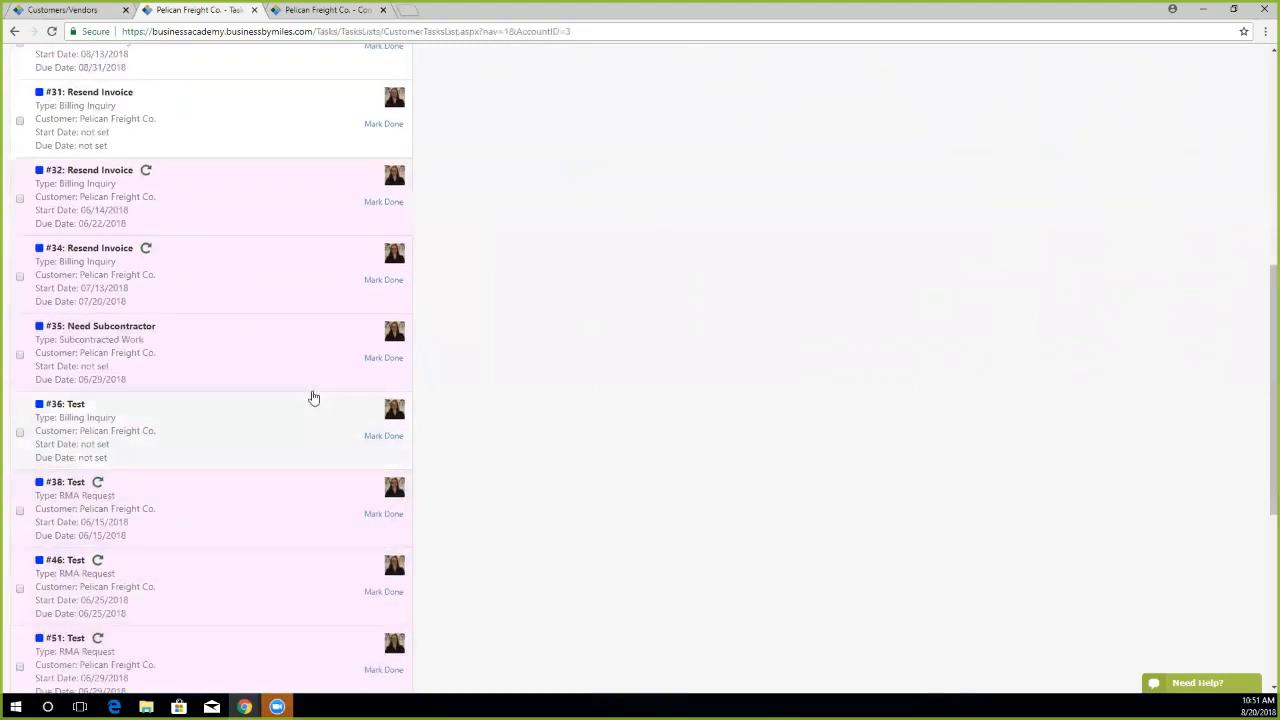
pyautogui.scroll(-4, 297, 400)
pyautogui.scroll(15, 295, 404)
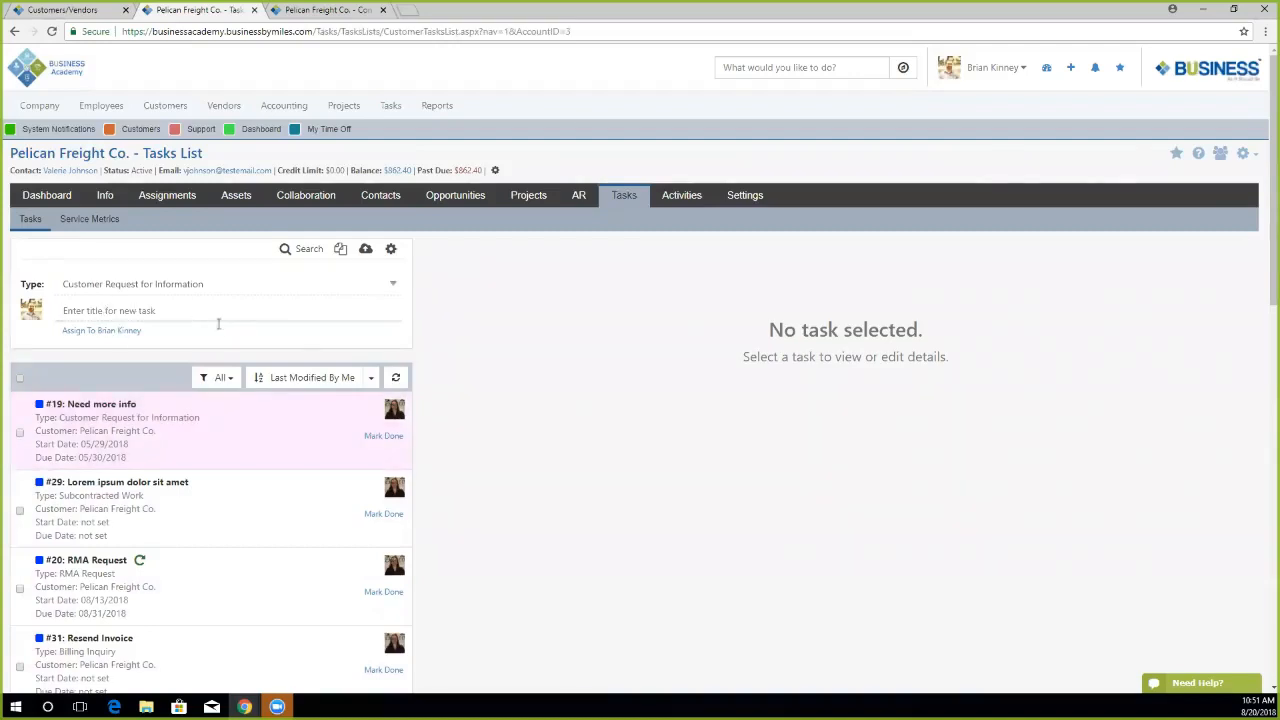
# Draft a task titled "New Task", open its assignee for editing and check the available task types.
pyautogui.write('New Task')
pyautogui.click(86, 333)
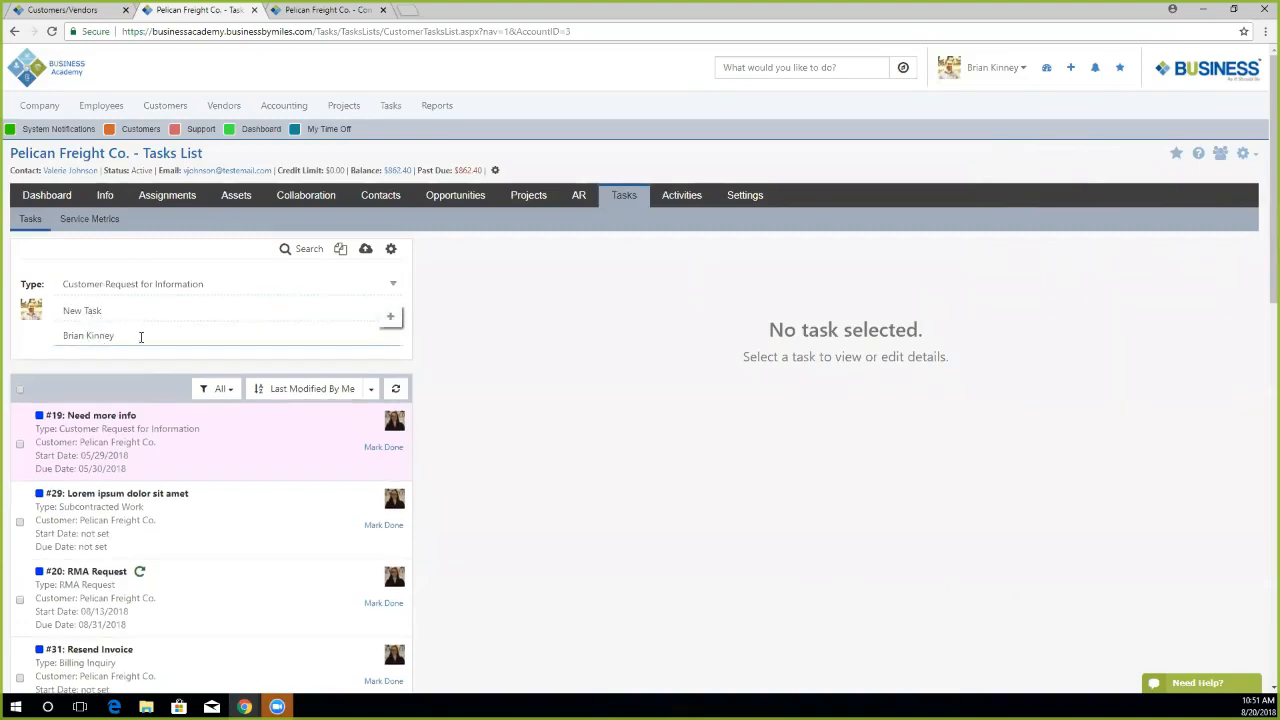
pyautogui.click(221, 286)
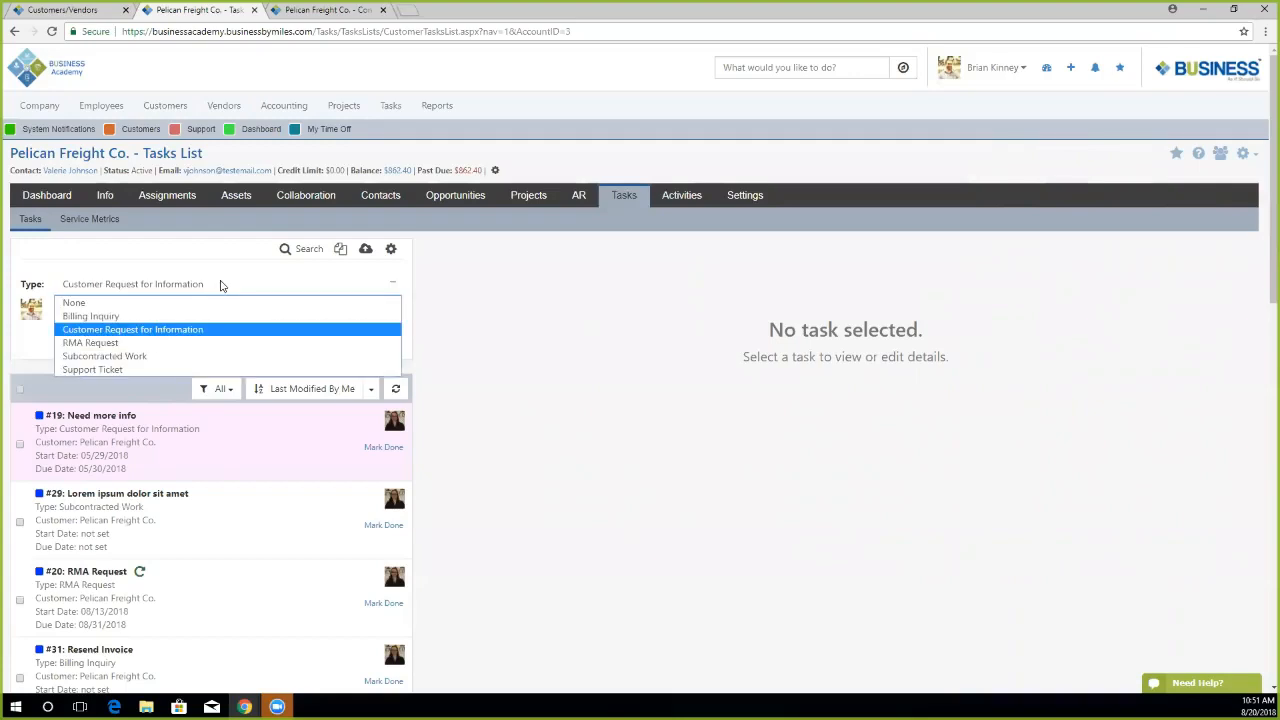
pyautogui.click(478, 285)
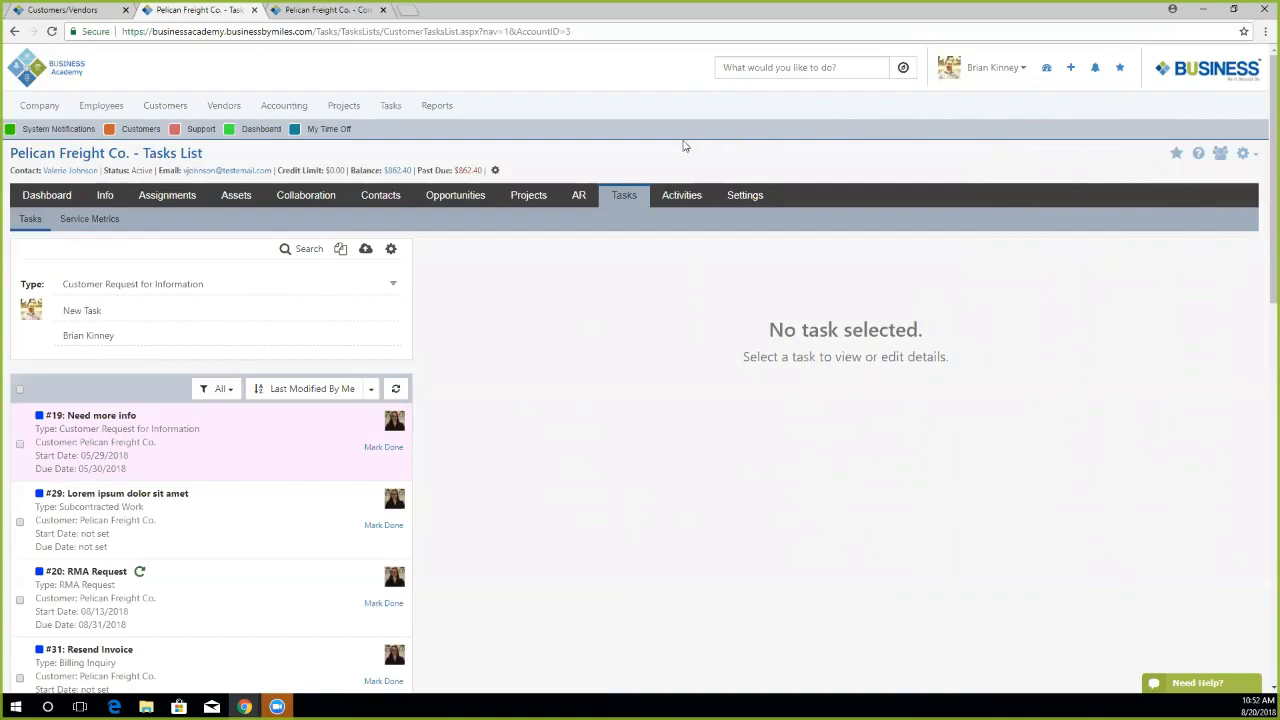
# Open Pelican Freight Co.'s Service Metrics and set the completion date range from 07/01/2018 to 07/31/2018.
pyautogui.click(88, 219)
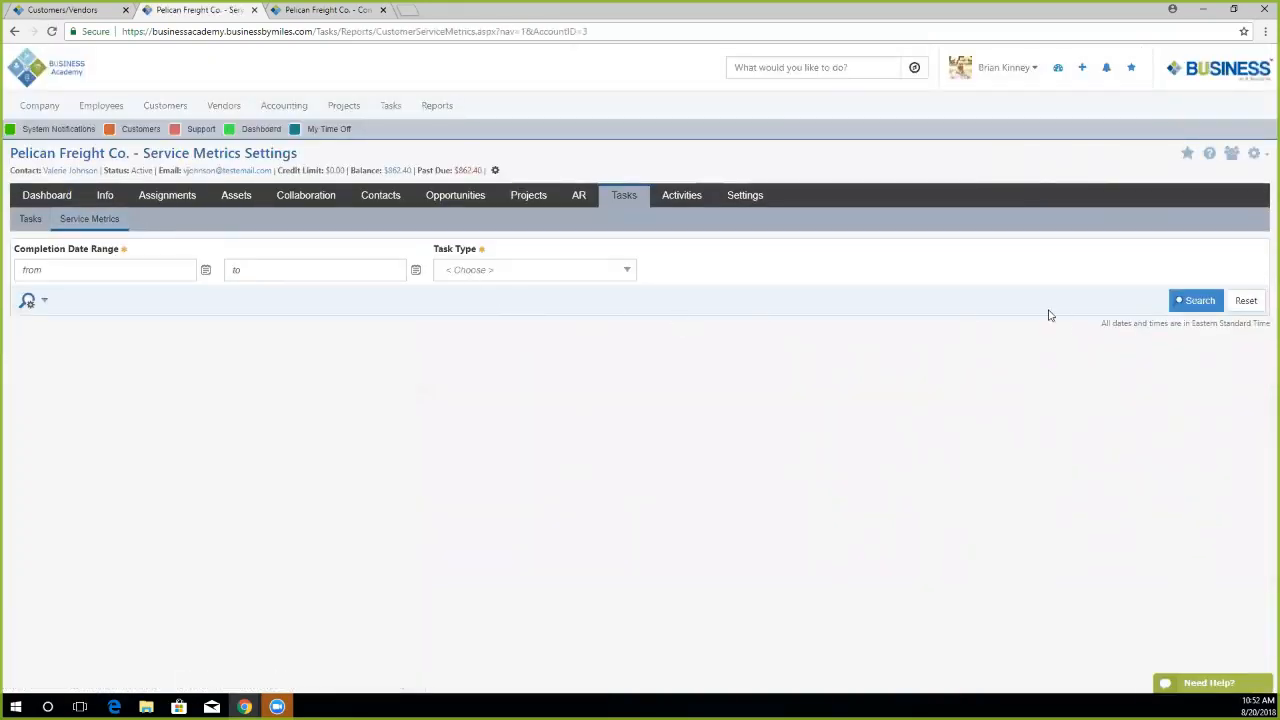
pyautogui.click(1193, 300)
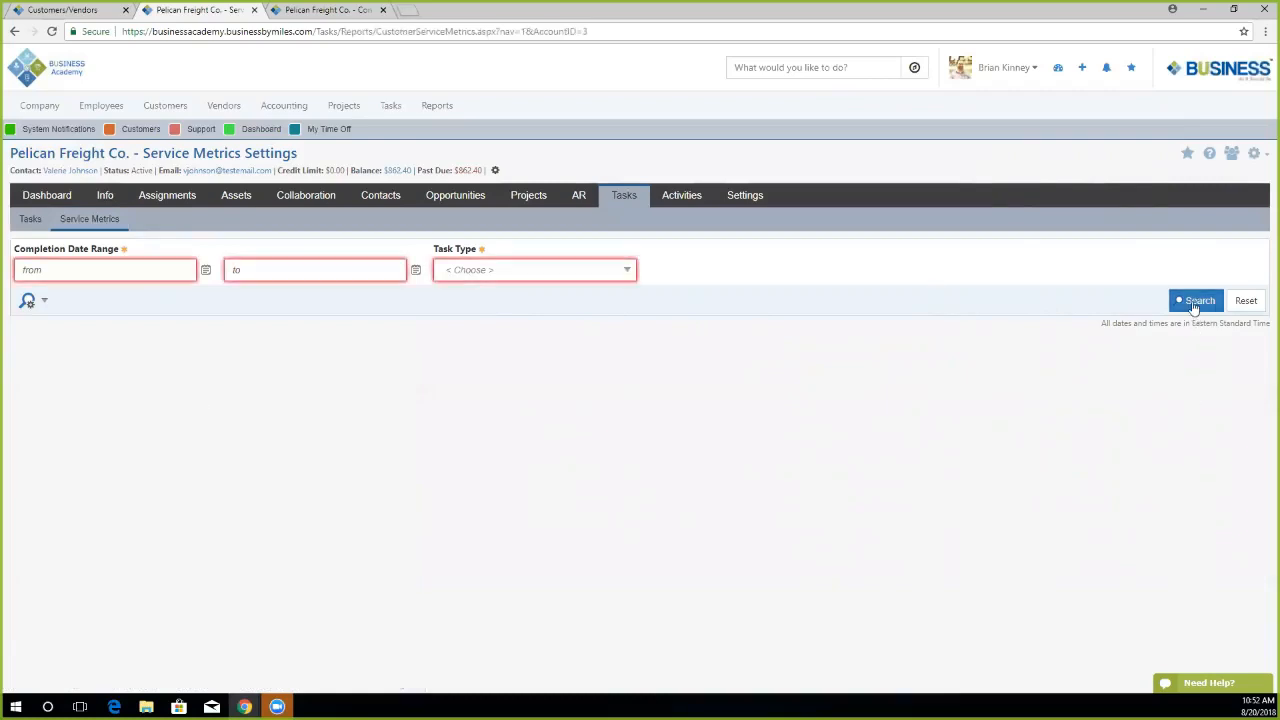
pyautogui.click(62, 266)
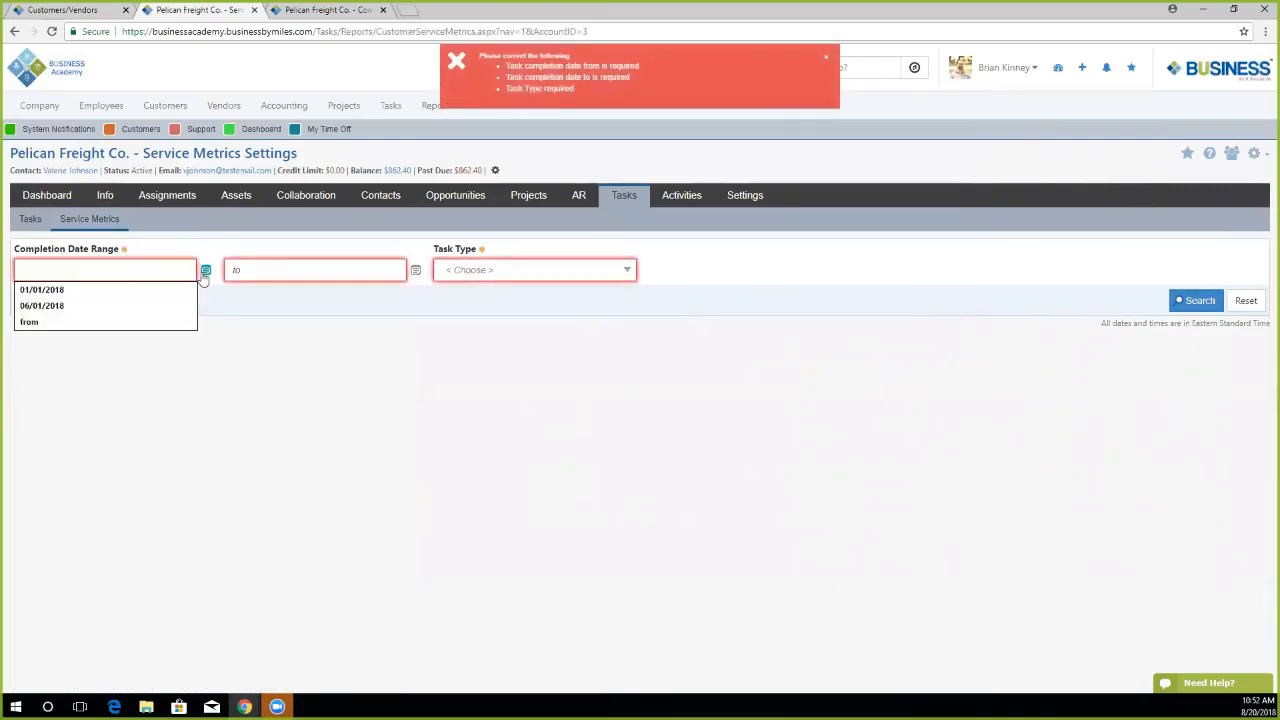
pyautogui.click(205, 270)
pyautogui.click(76, 315)
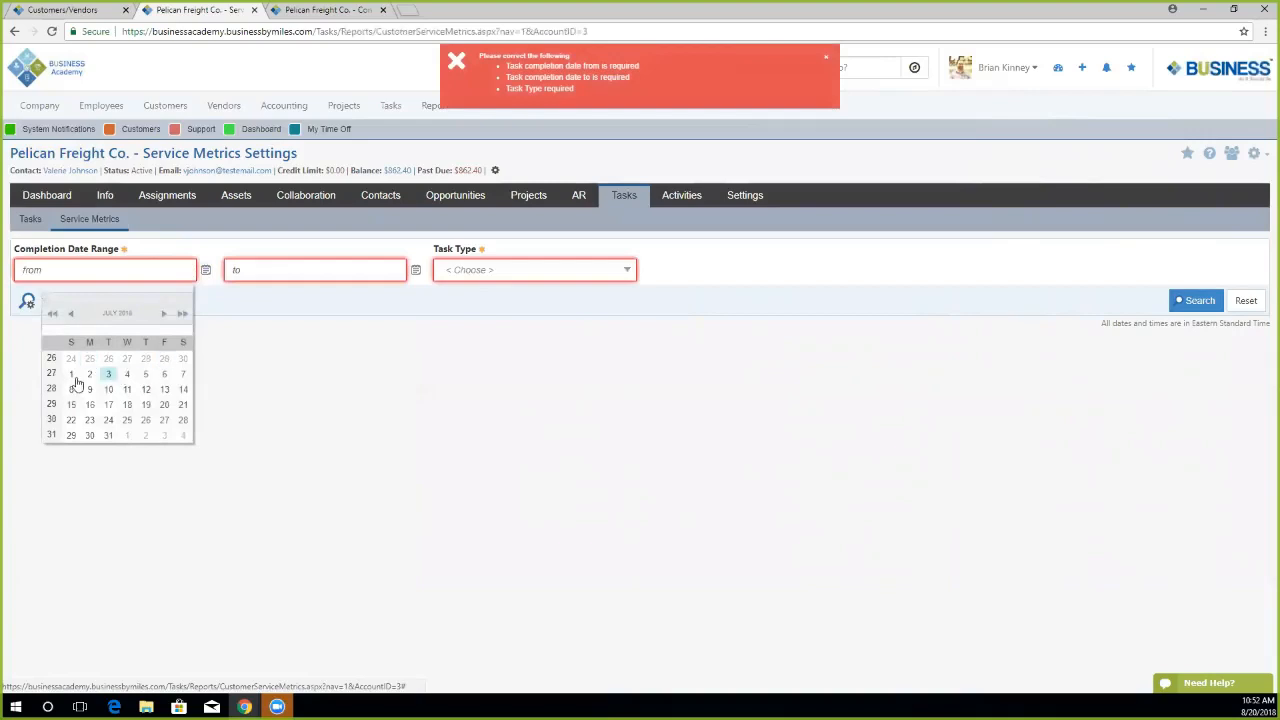
pyautogui.click(71, 373)
pyautogui.click(416, 270)
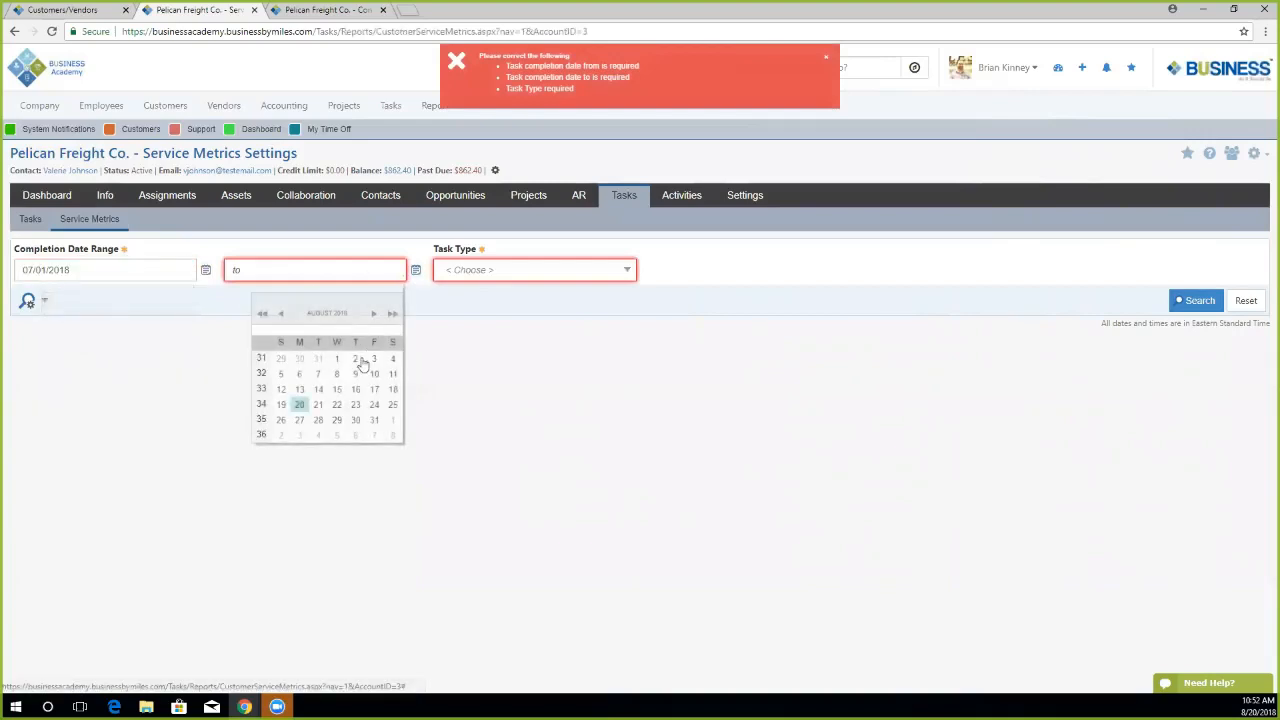
pyautogui.click(317, 359)
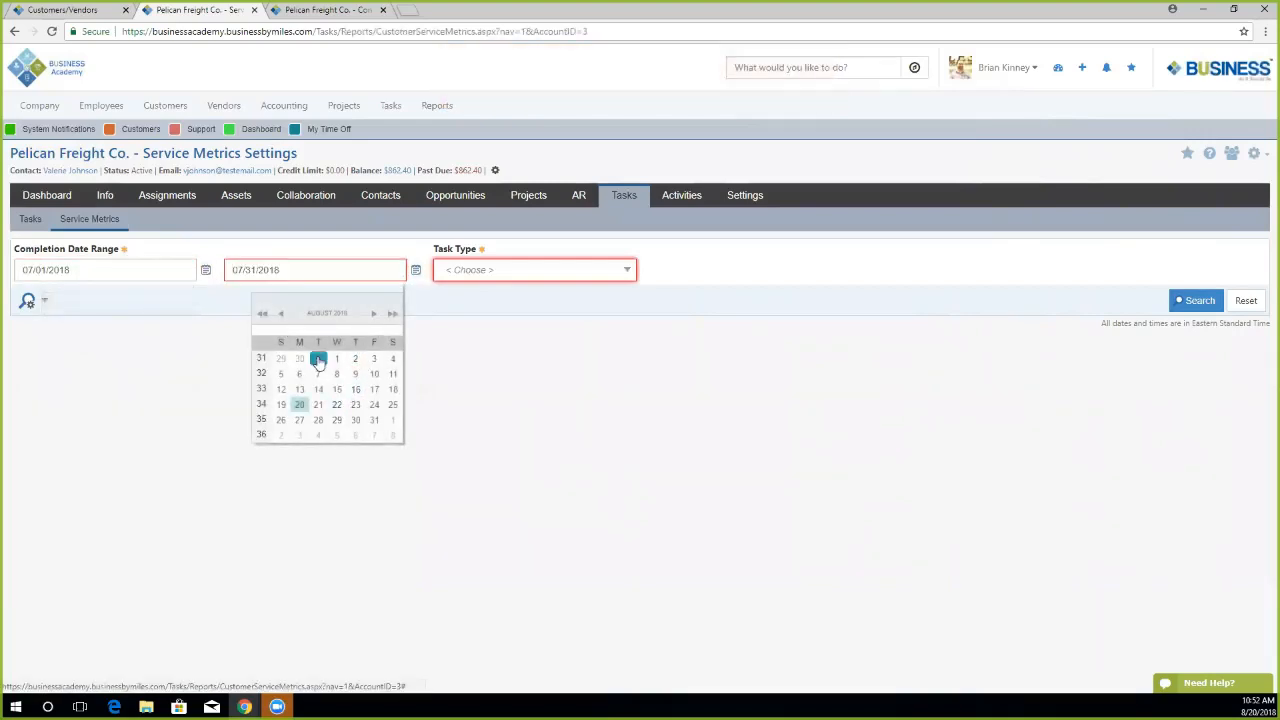
# Include all task types and run the service metrics search.
pyautogui.click(540, 276)
pyautogui.click(457, 290)
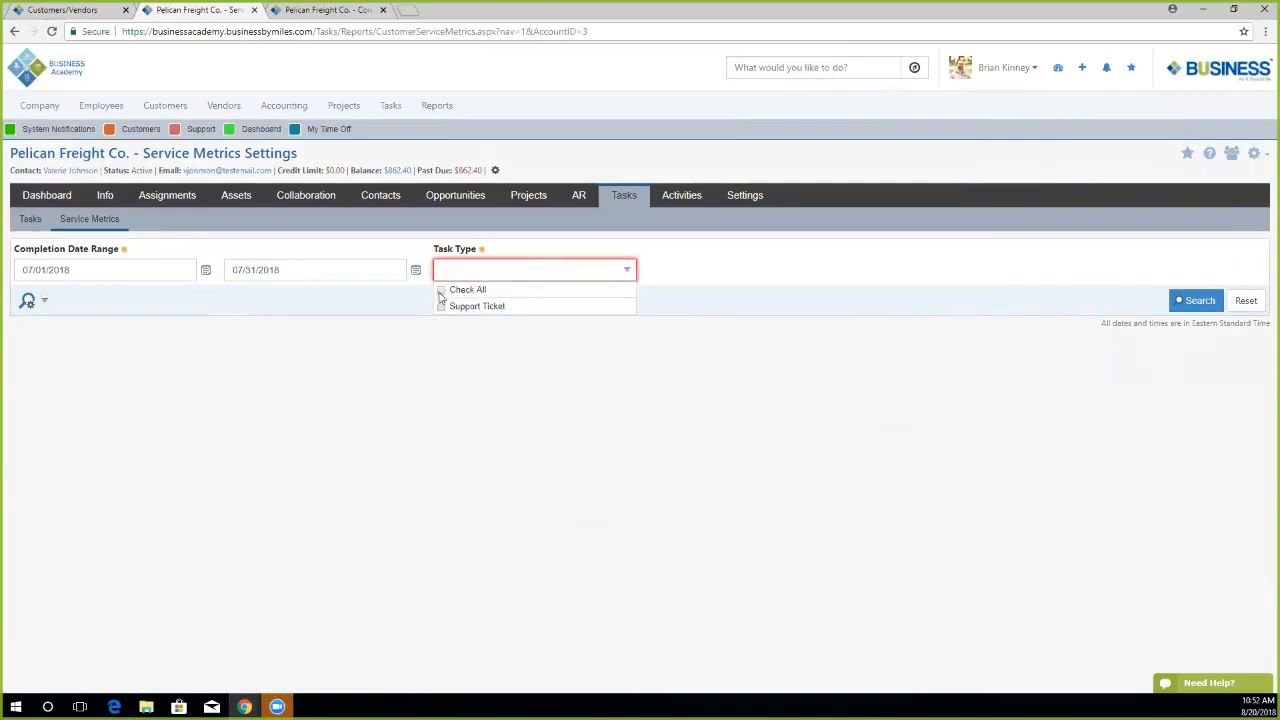
pyautogui.click(798, 278)
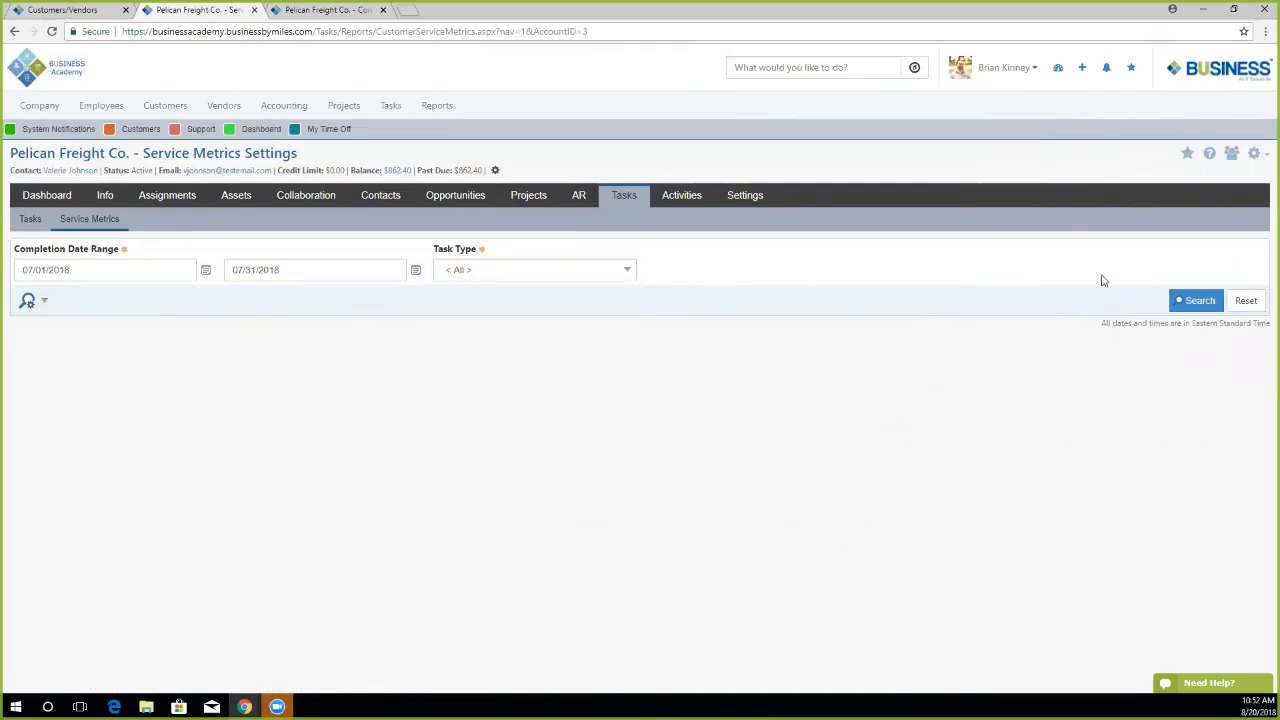
pyautogui.click(1182, 300)
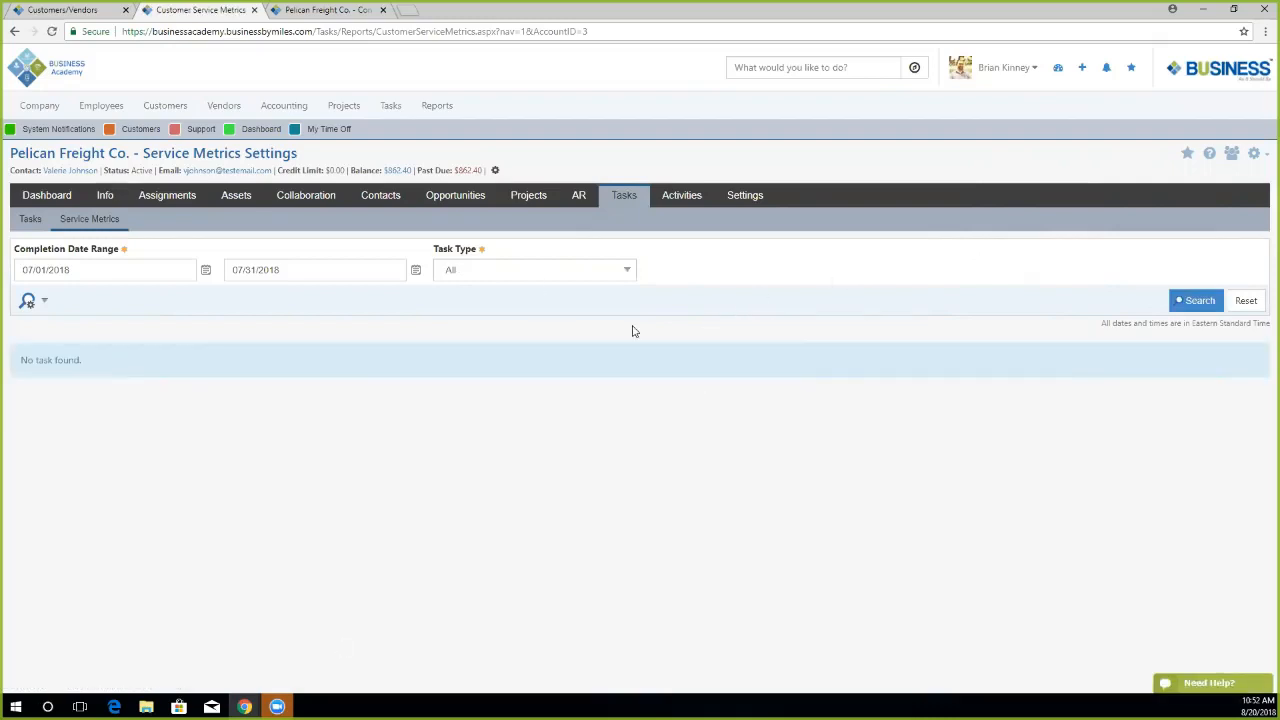
# Look through Pelican Freight Co.'s email, appointment, message and call logs, running a search for messages of every type.
pyautogui.click(675, 200)
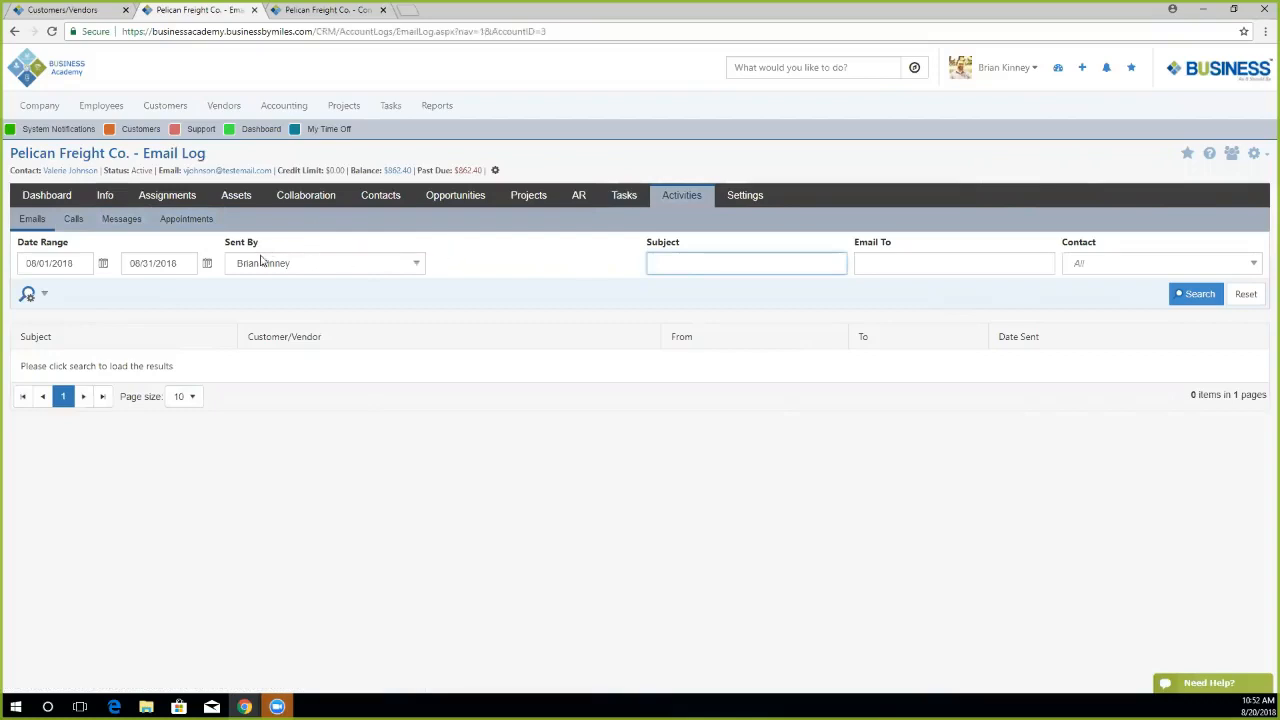
pyautogui.click(188, 219)
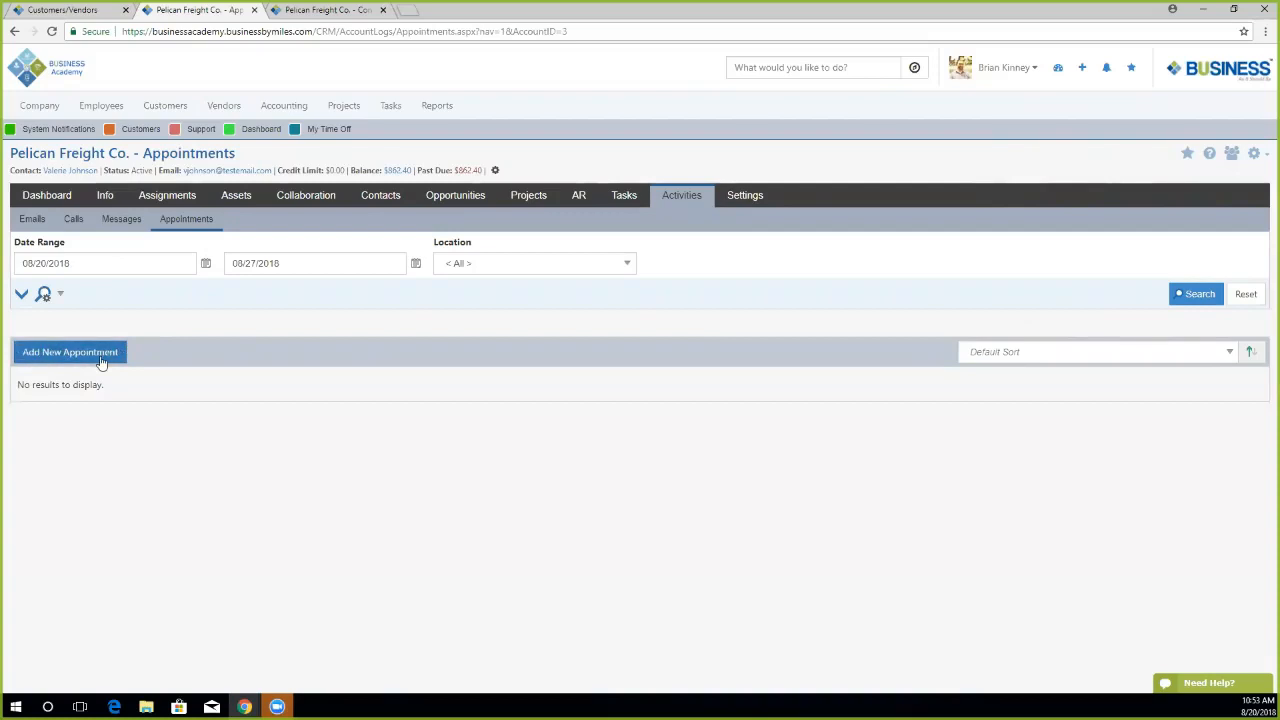
pyautogui.click(118, 222)
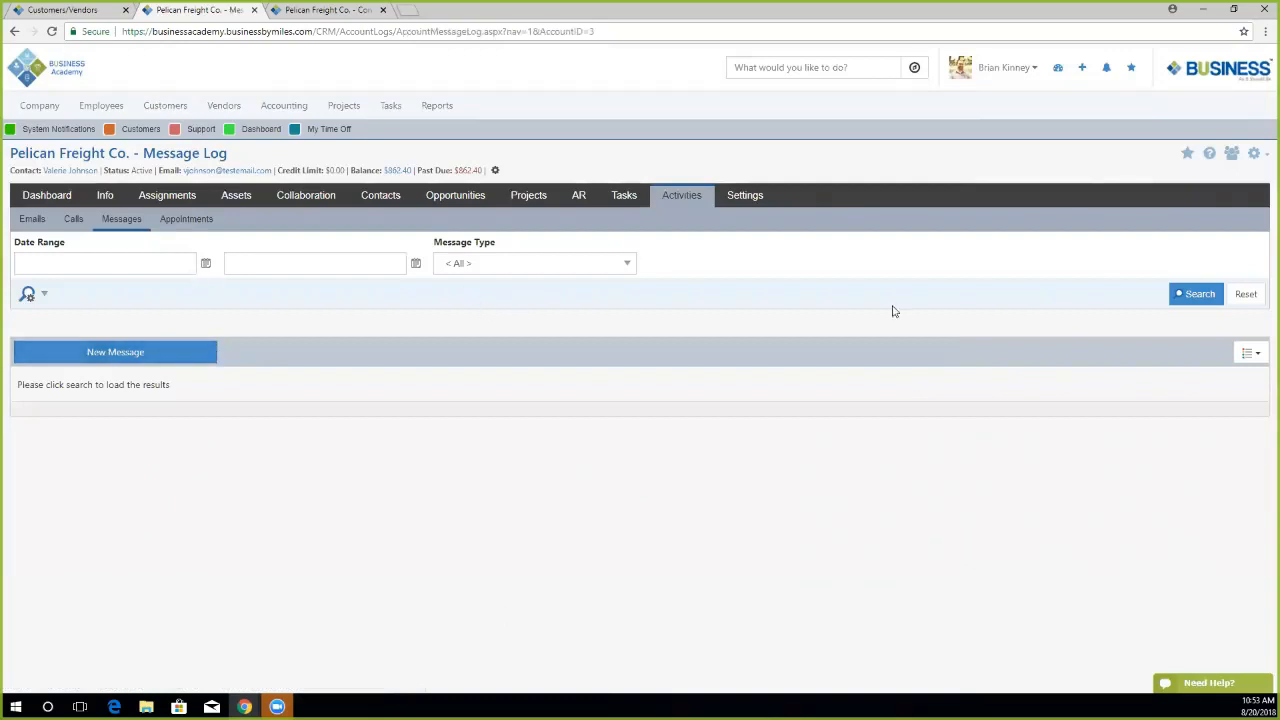
pyautogui.click(1198, 294)
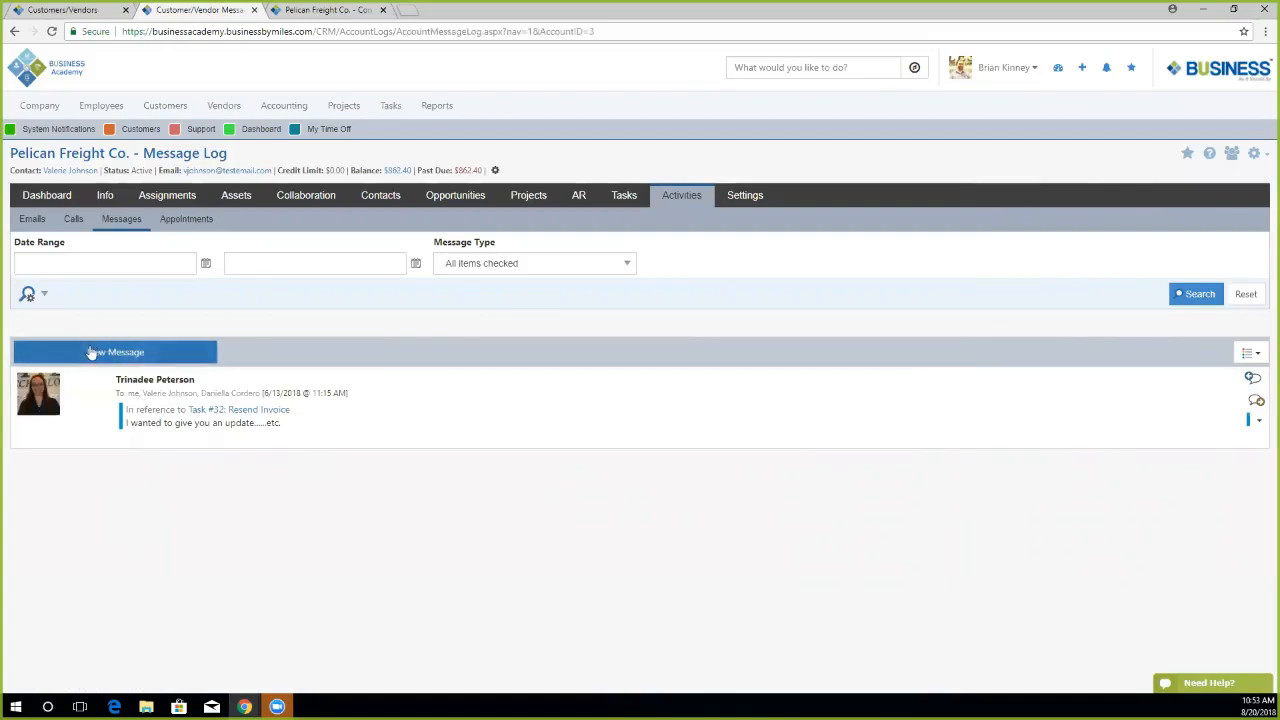
pyautogui.click(74, 226)
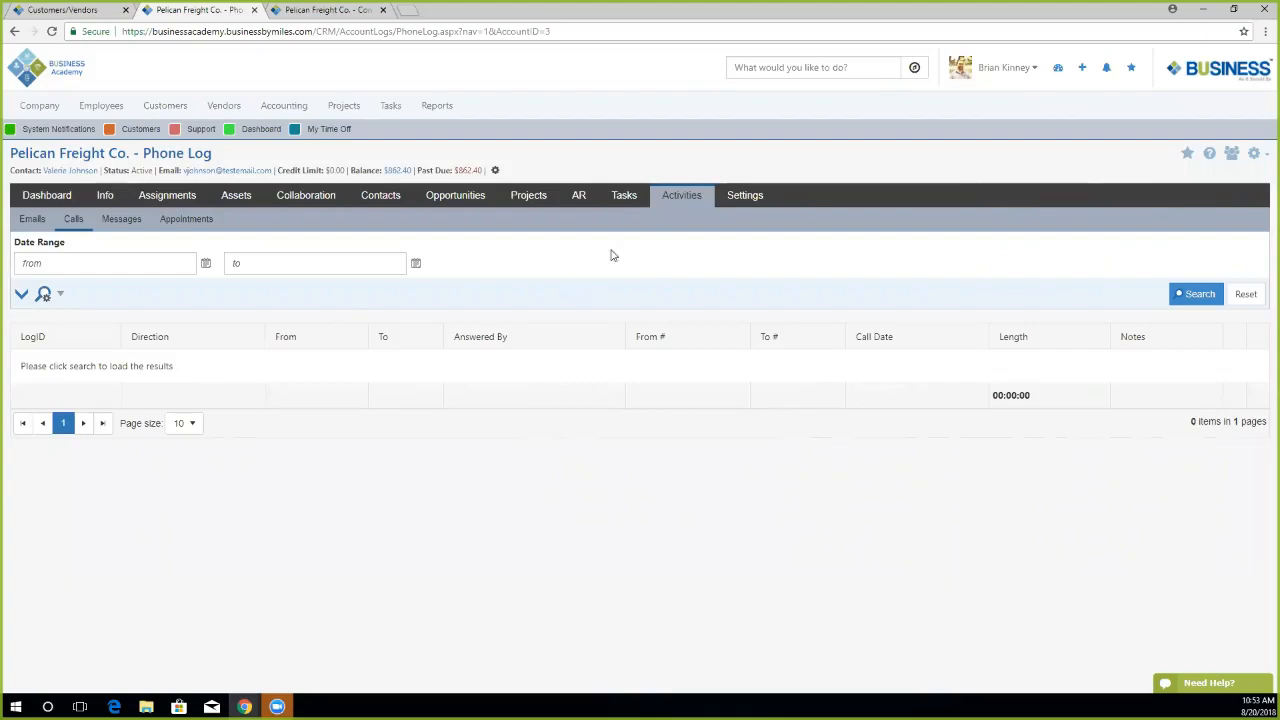
# Add the primary contact as the Monthly Statement recipient in Pelican Freight Co.'s notification settings.
pyautogui.click(748, 196)
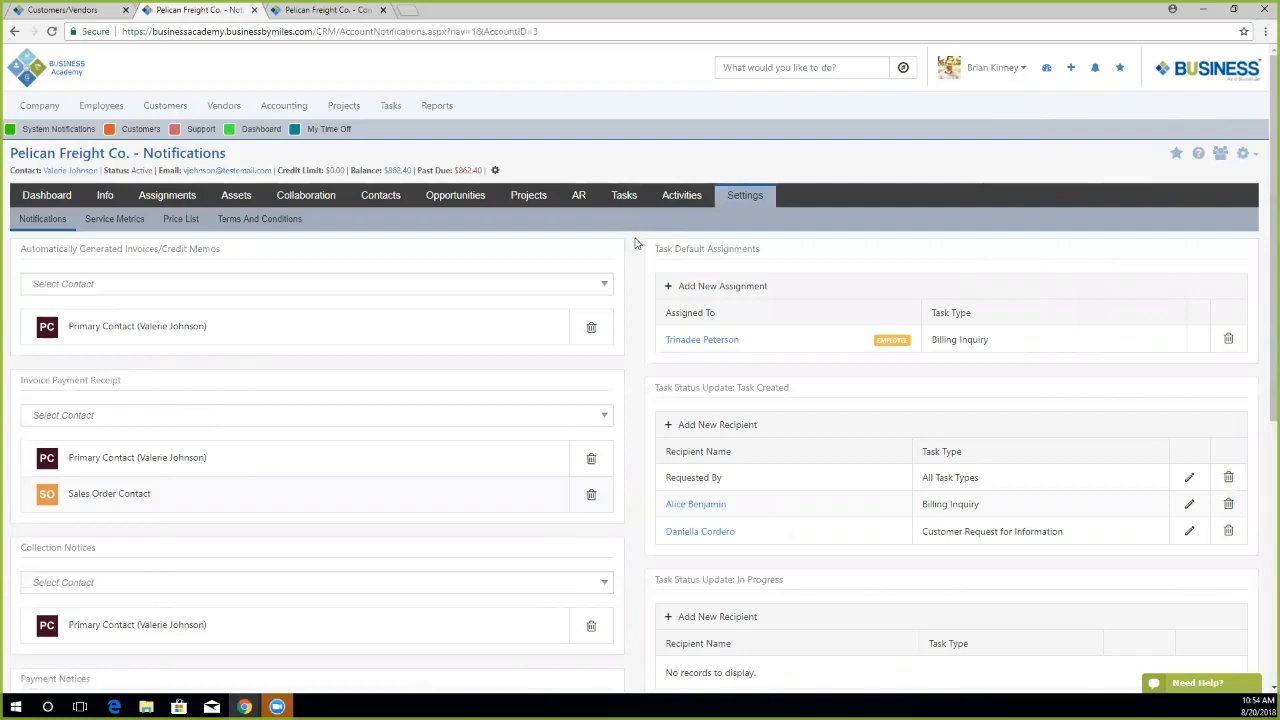
pyautogui.scroll(-3, 634, 243)
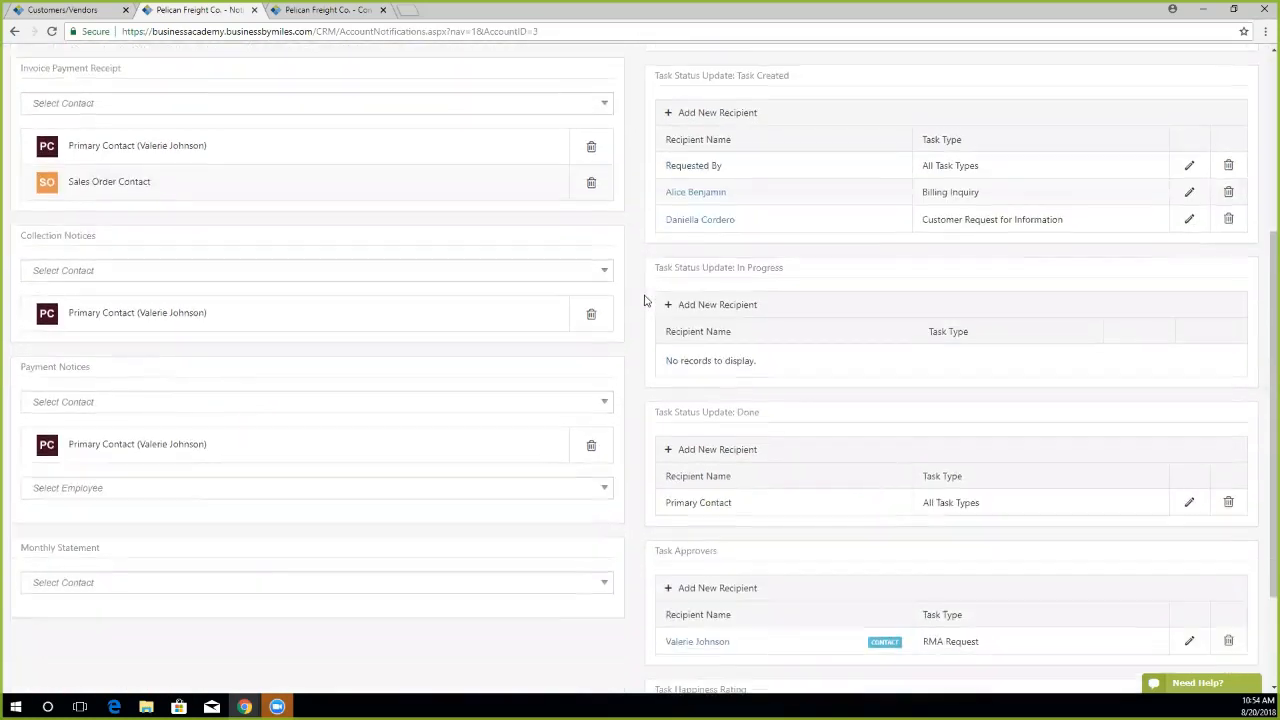
pyautogui.scroll(-2, 645, 300)
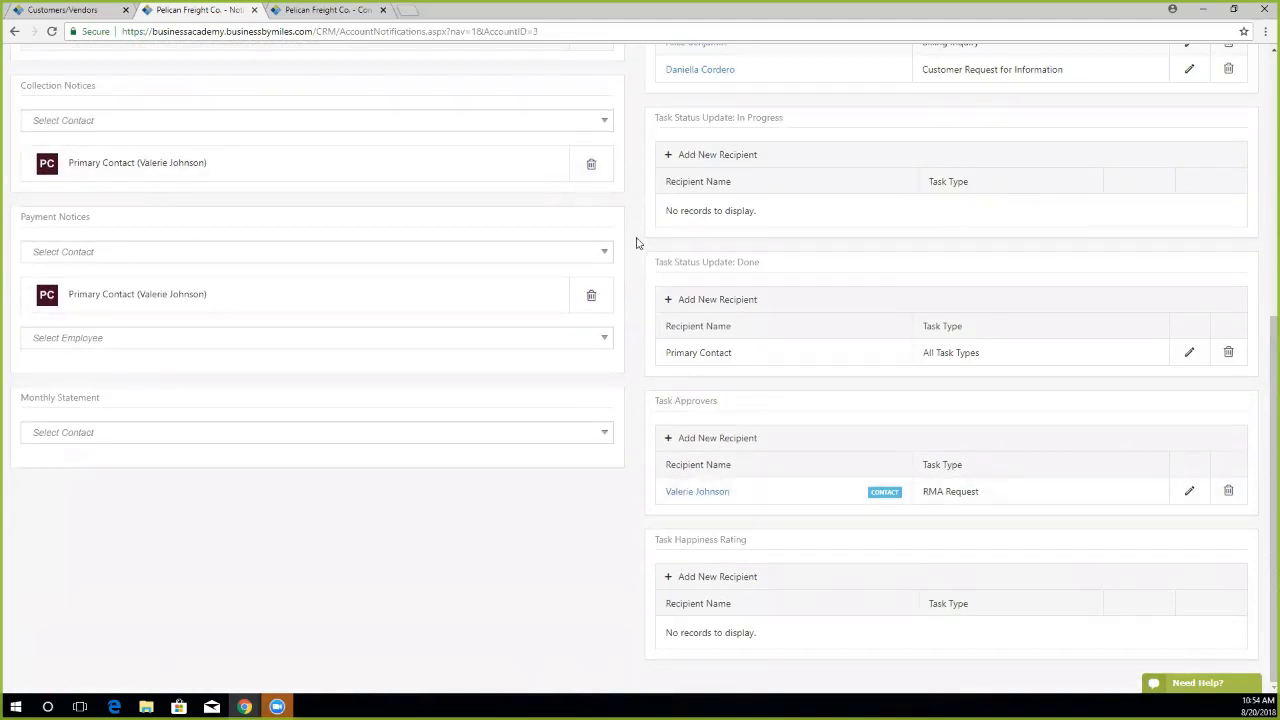
pyautogui.scroll(4, 637, 240)
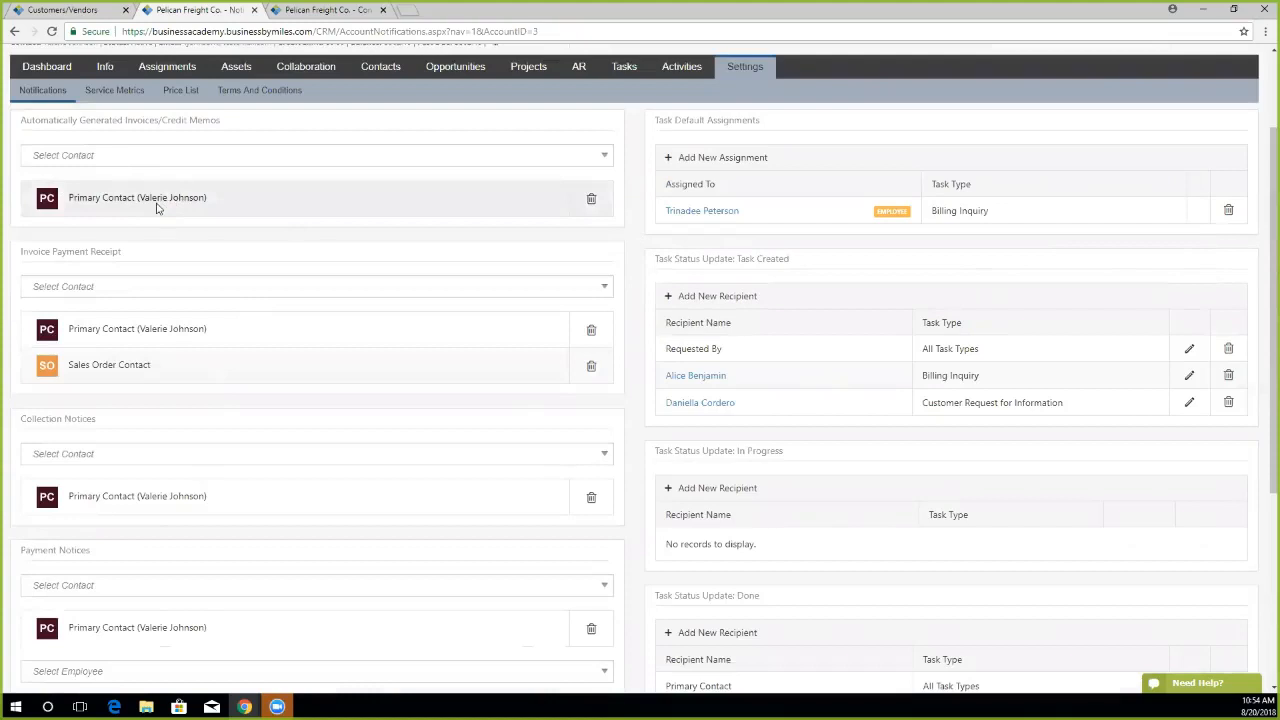
pyautogui.scroll(-2, 220, 330)
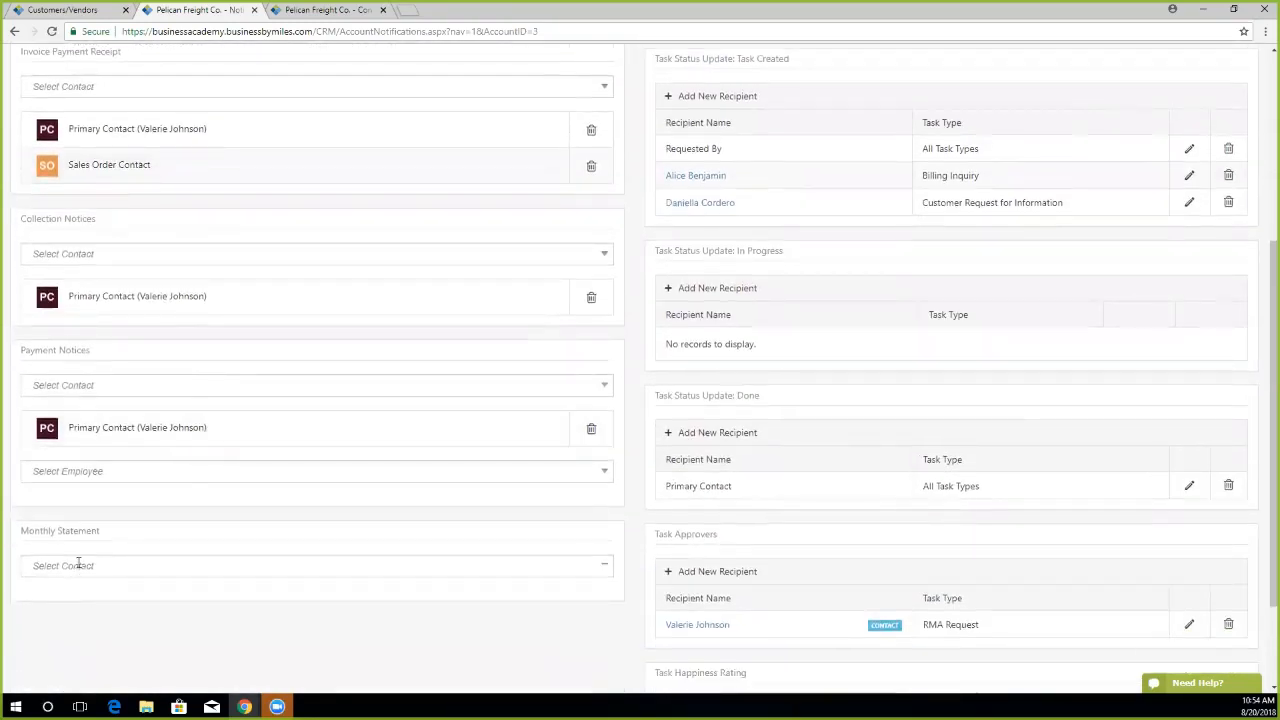
pyautogui.click(84, 567)
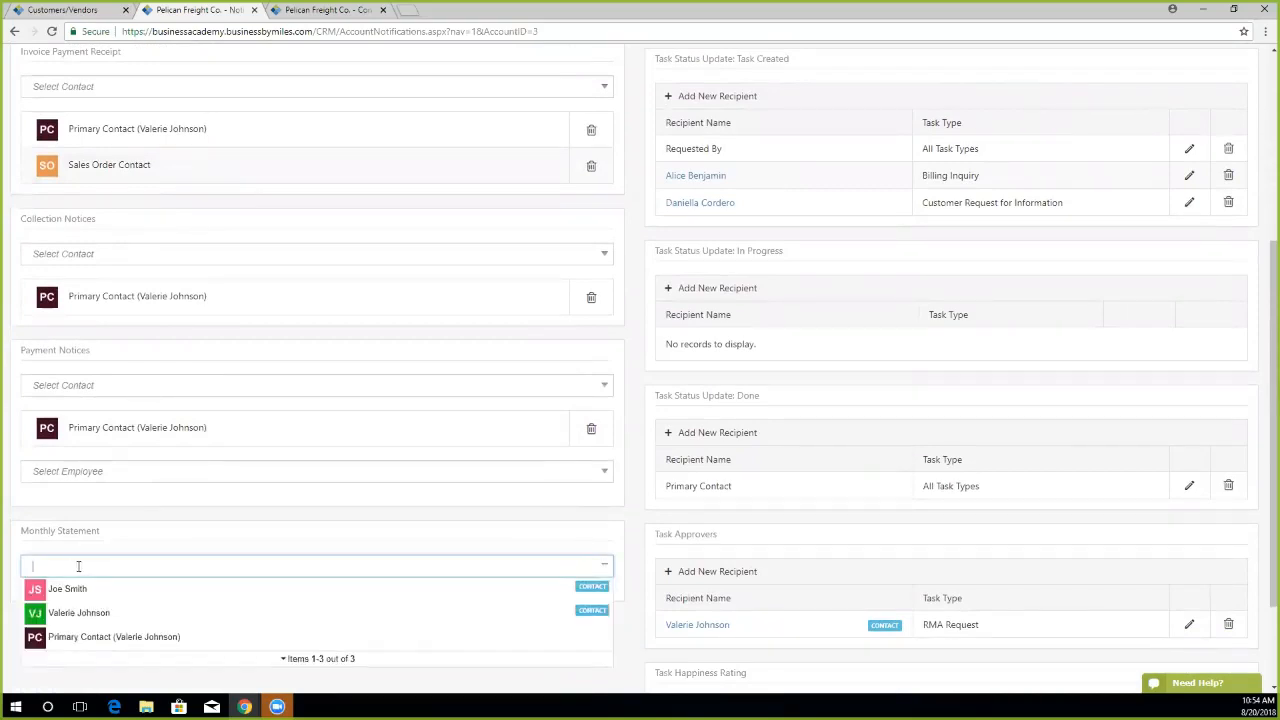
pyautogui.click(78, 638)
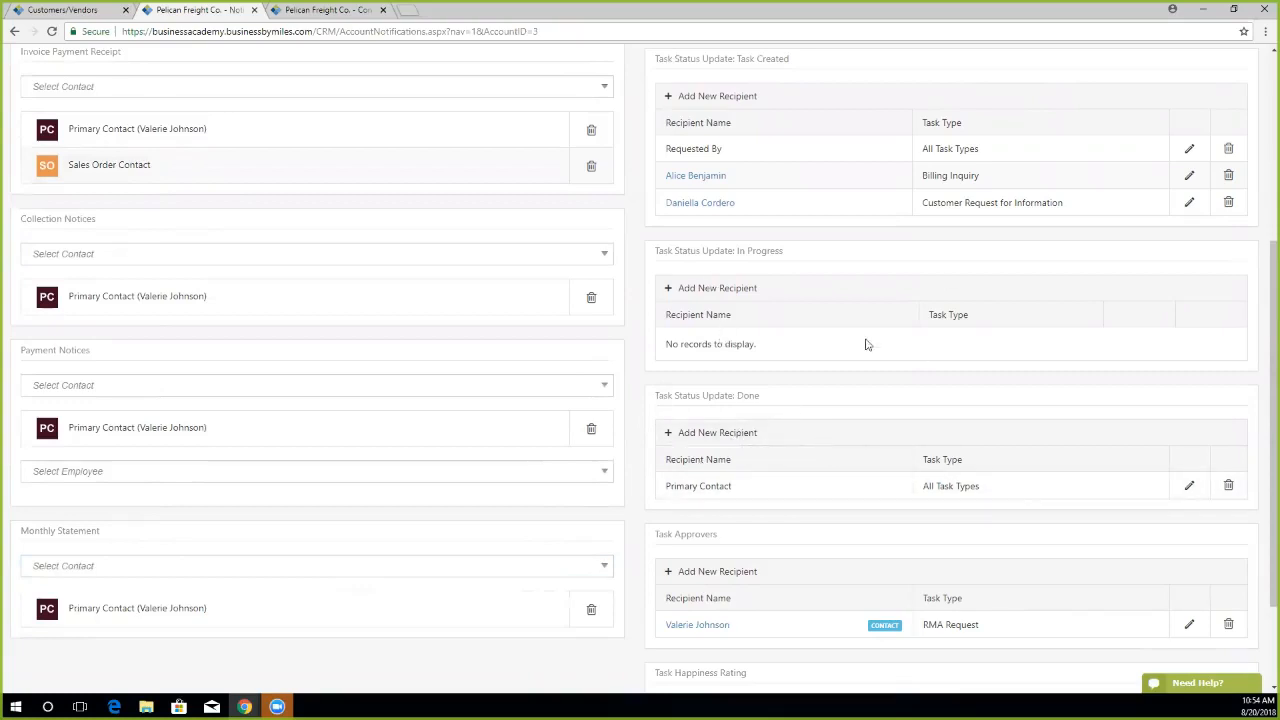
# Add the customer's non-primary contact as a recipient of In Progress task status updates for all task types.
pyautogui.click(720, 290)
pyautogui.click(738, 354)
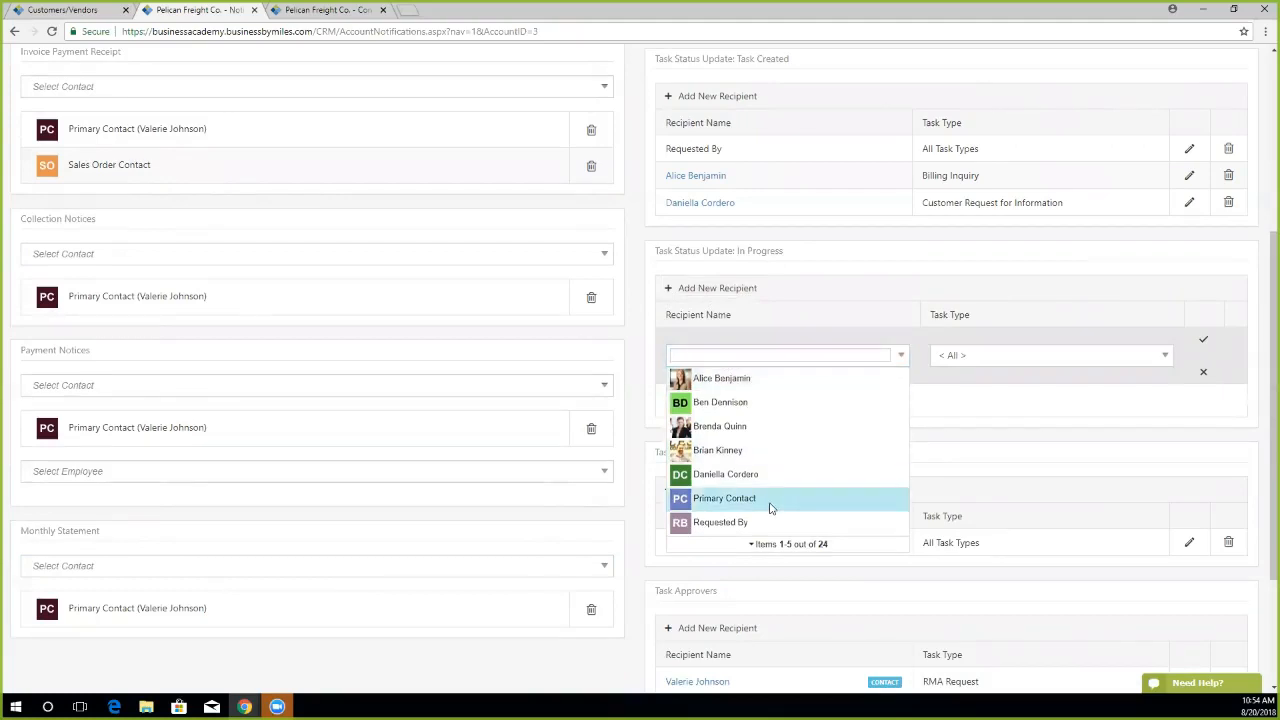
pyautogui.scroll(-2, 740, 515)
pyautogui.click(816, 358)
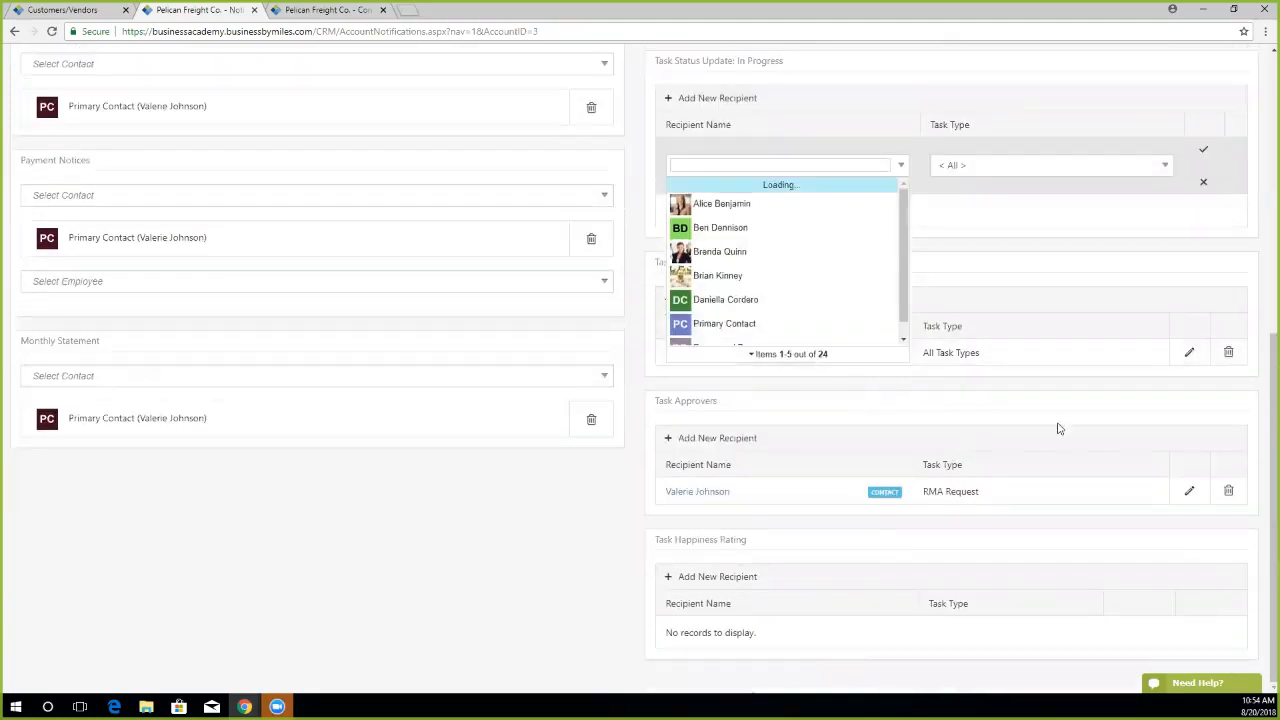
pyautogui.click(745, 405)
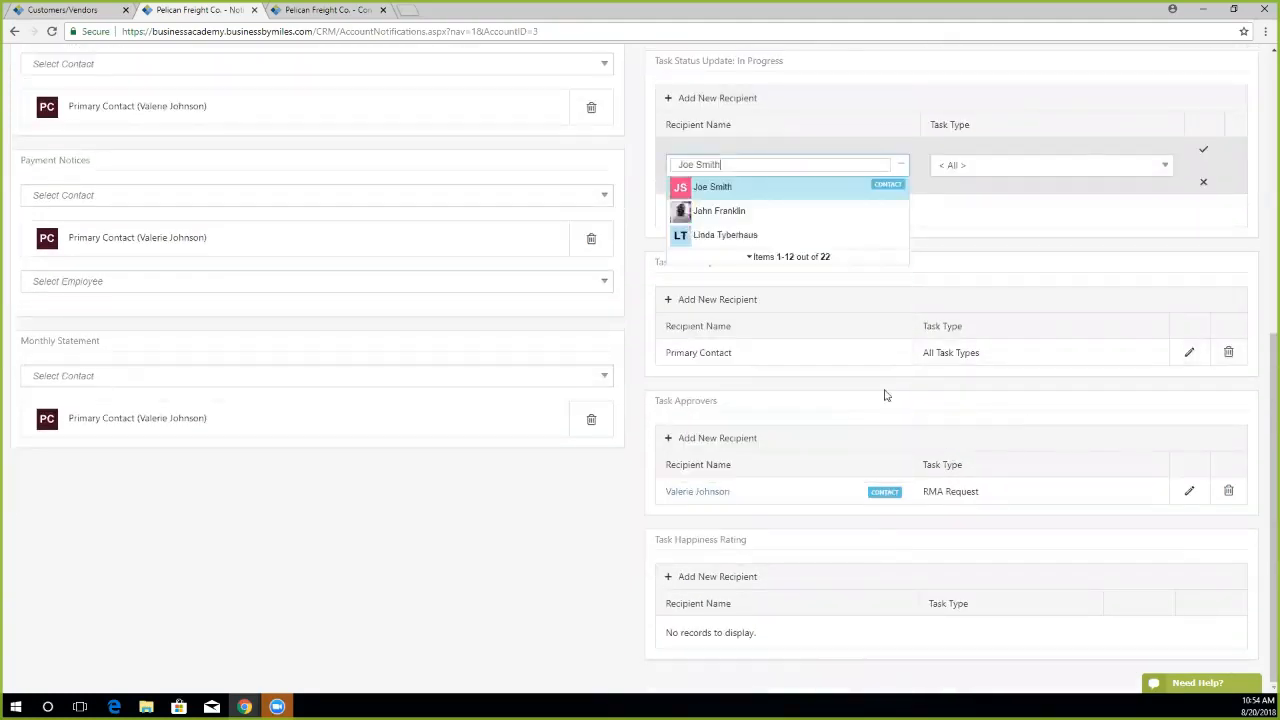
pyautogui.click(979, 167)
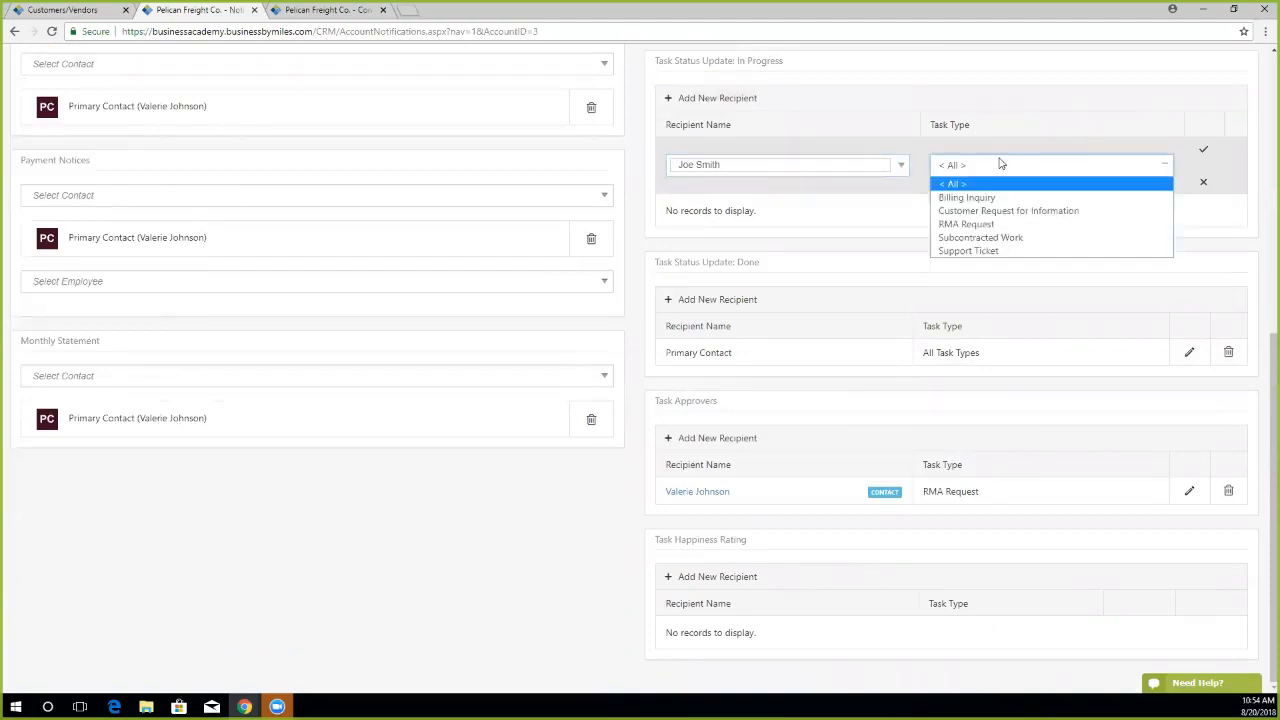
pyautogui.click(950, 188)
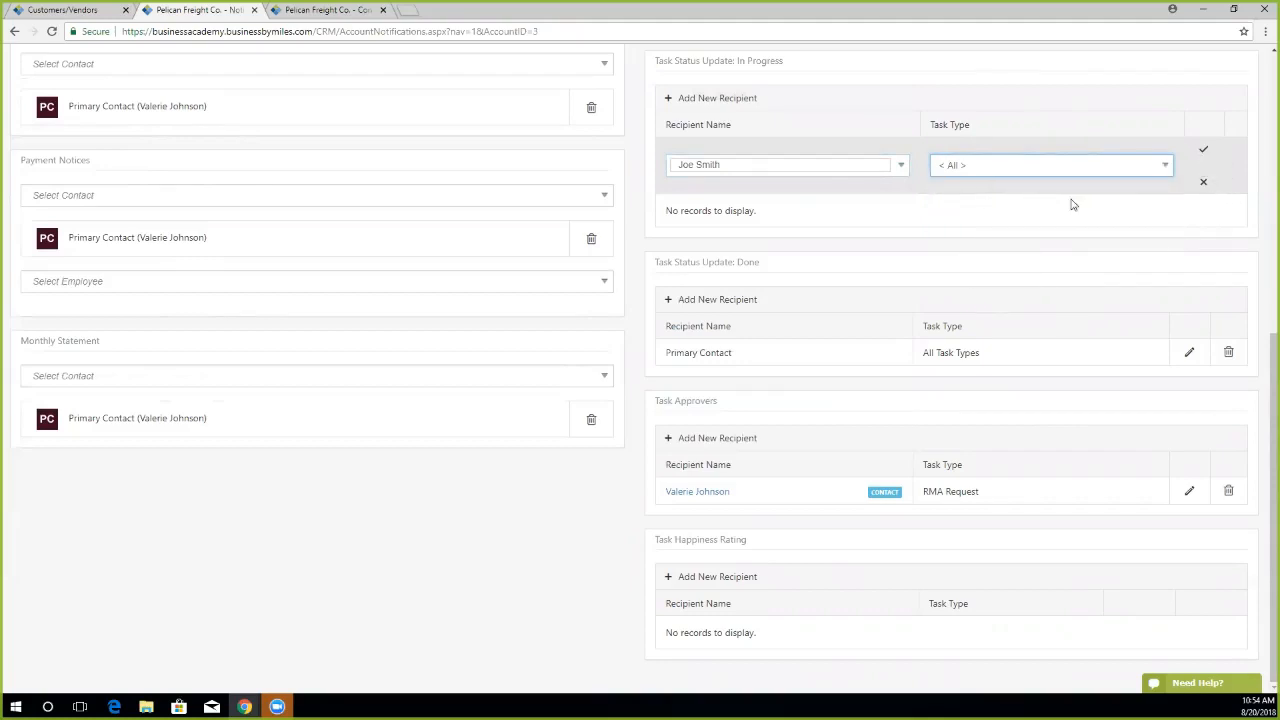
pyautogui.click(1204, 152)
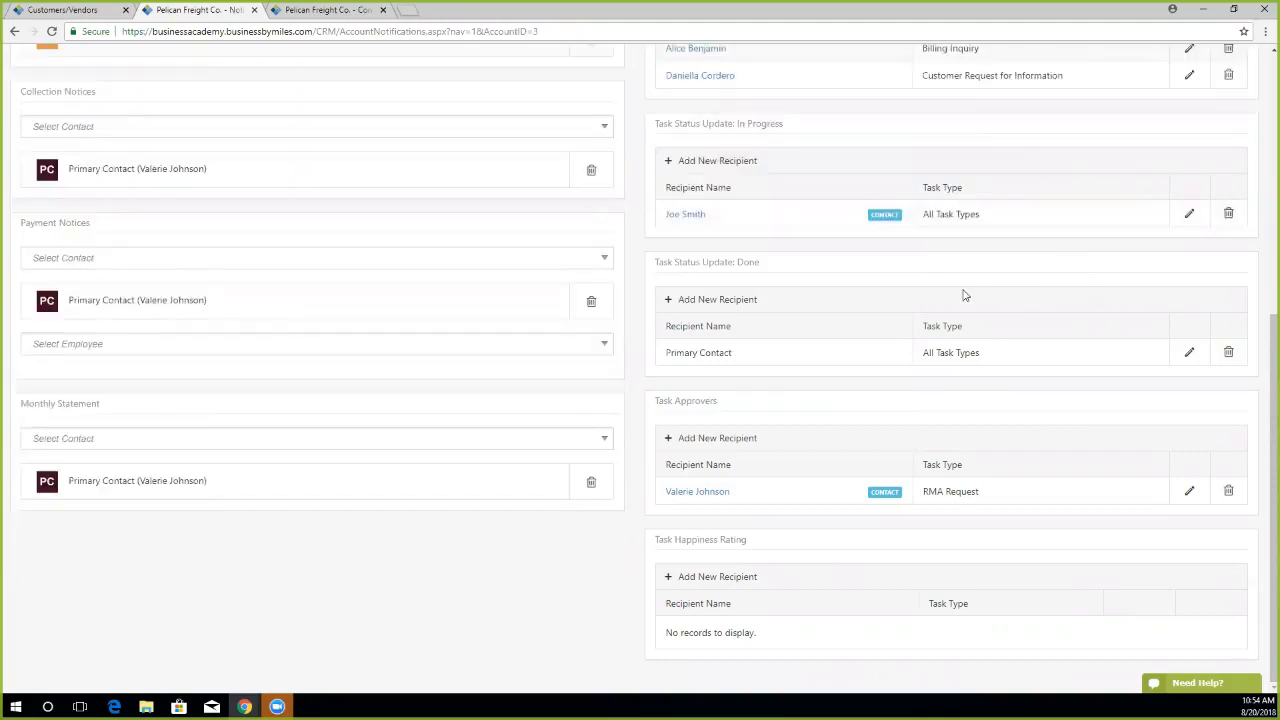
# Open Pelican Freight Co.'s Service Metrics settings and turn Service Metrics Available off and back on.
pyautogui.scroll(5, 926, 320)
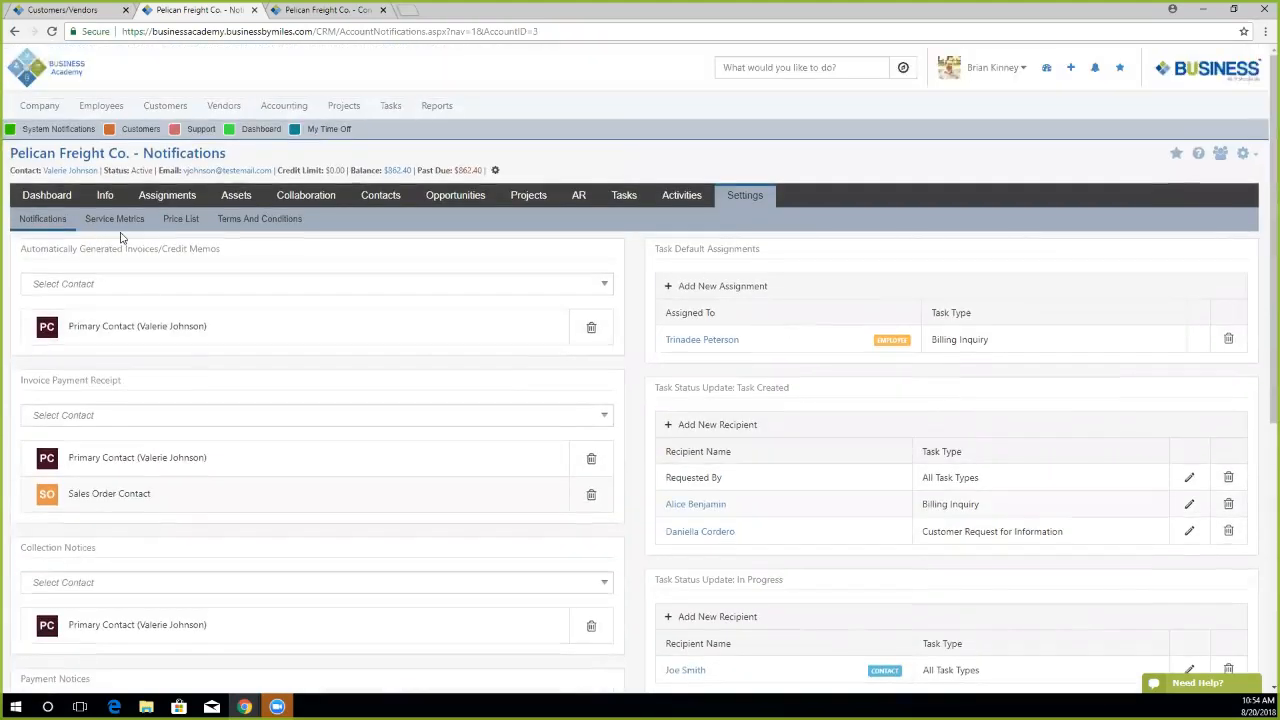
pyautogui.click(114, 219)
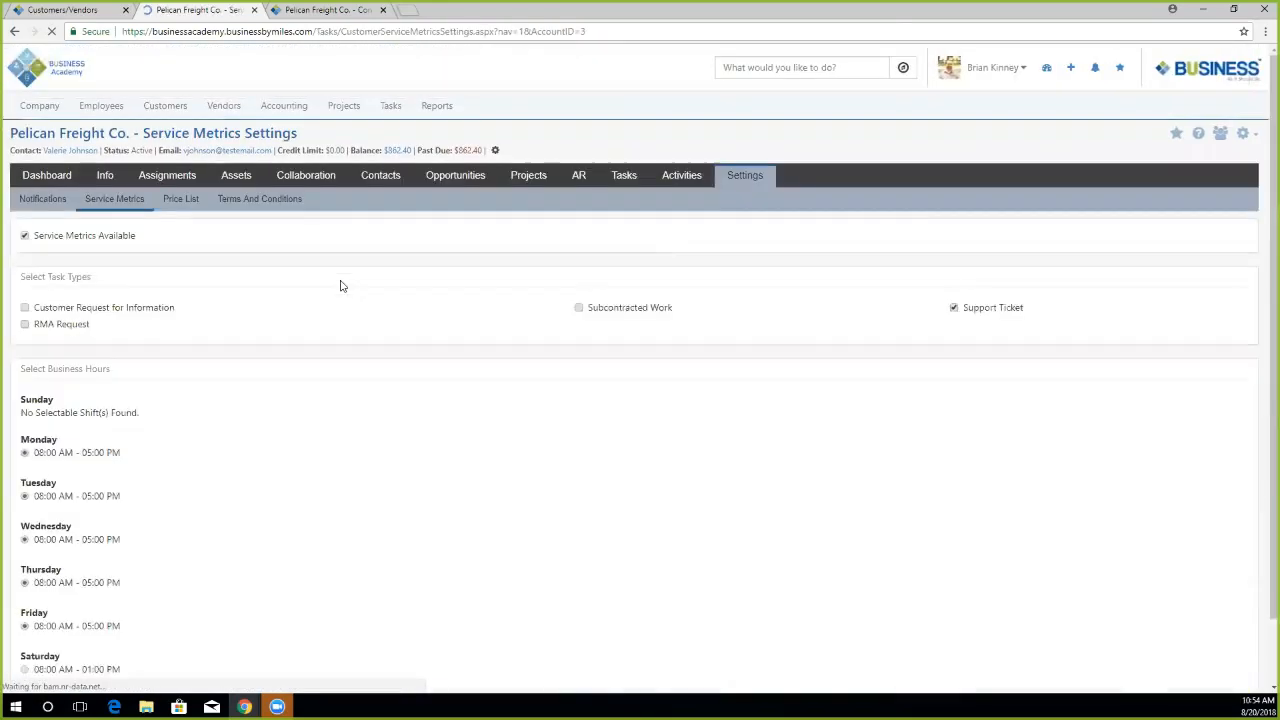
pyautogui.click(820, 57)
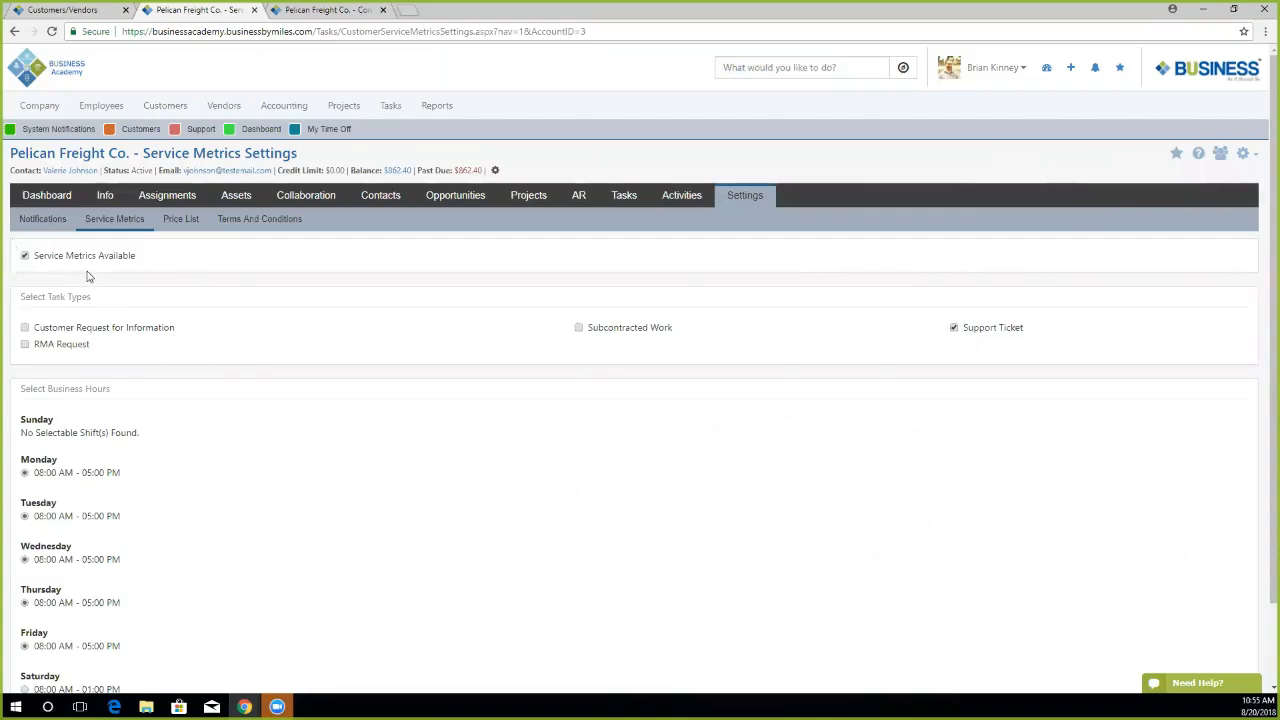
pyautogui.click(25, 257)
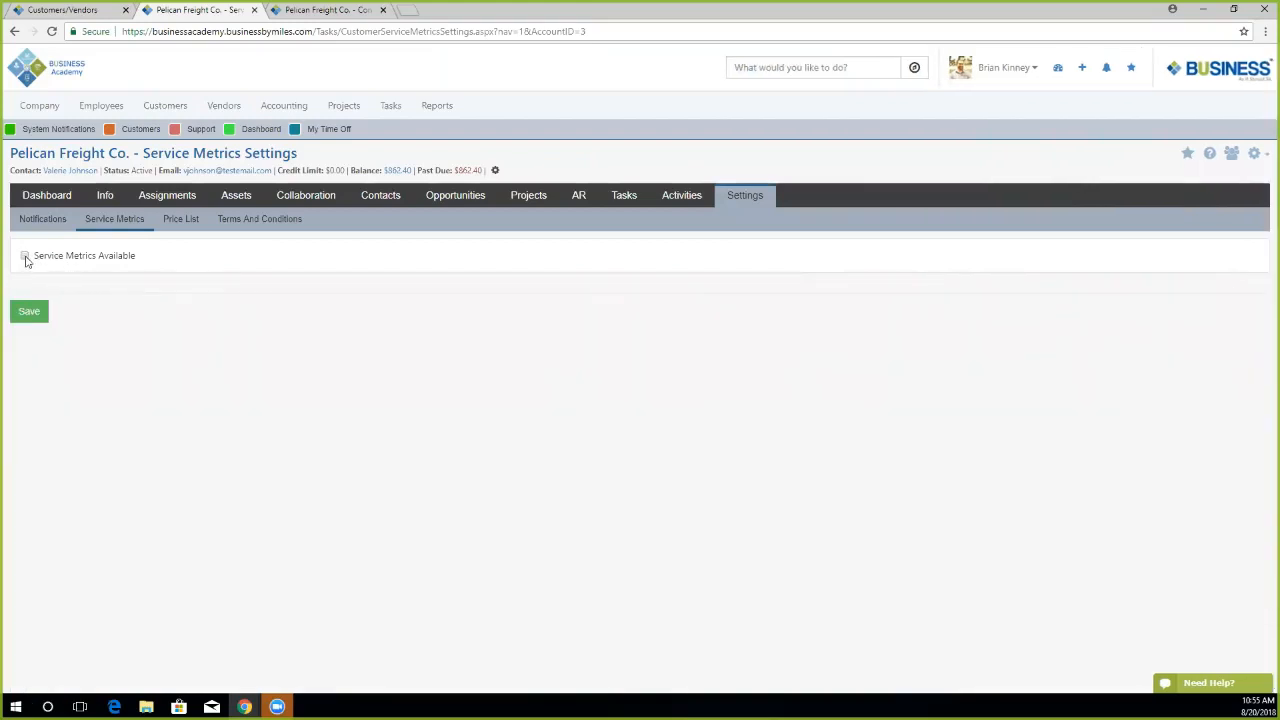
pyautogui.click(25, 257)
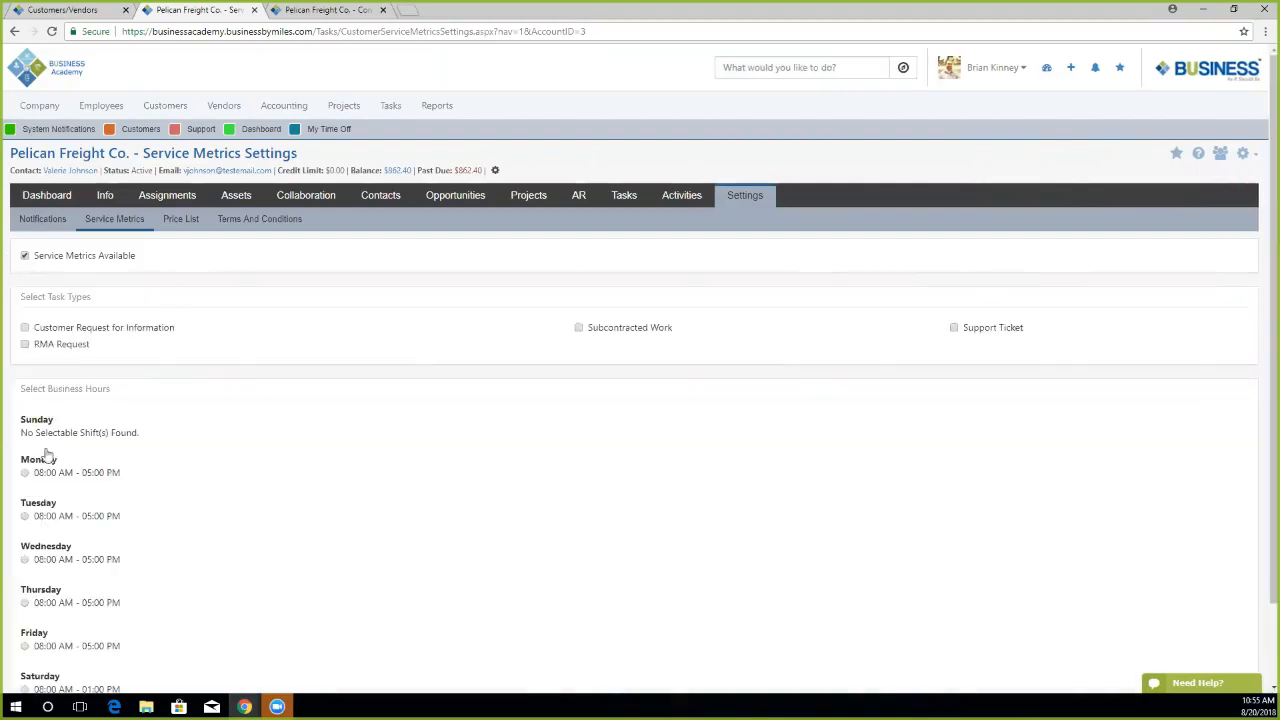
# Enable service metrics for the Customer Request for Information, RMA Request, Subcontracted Work and Support Ticket task types.
pyautogui.click(25, 329)
pyautogui.click(25, 344)
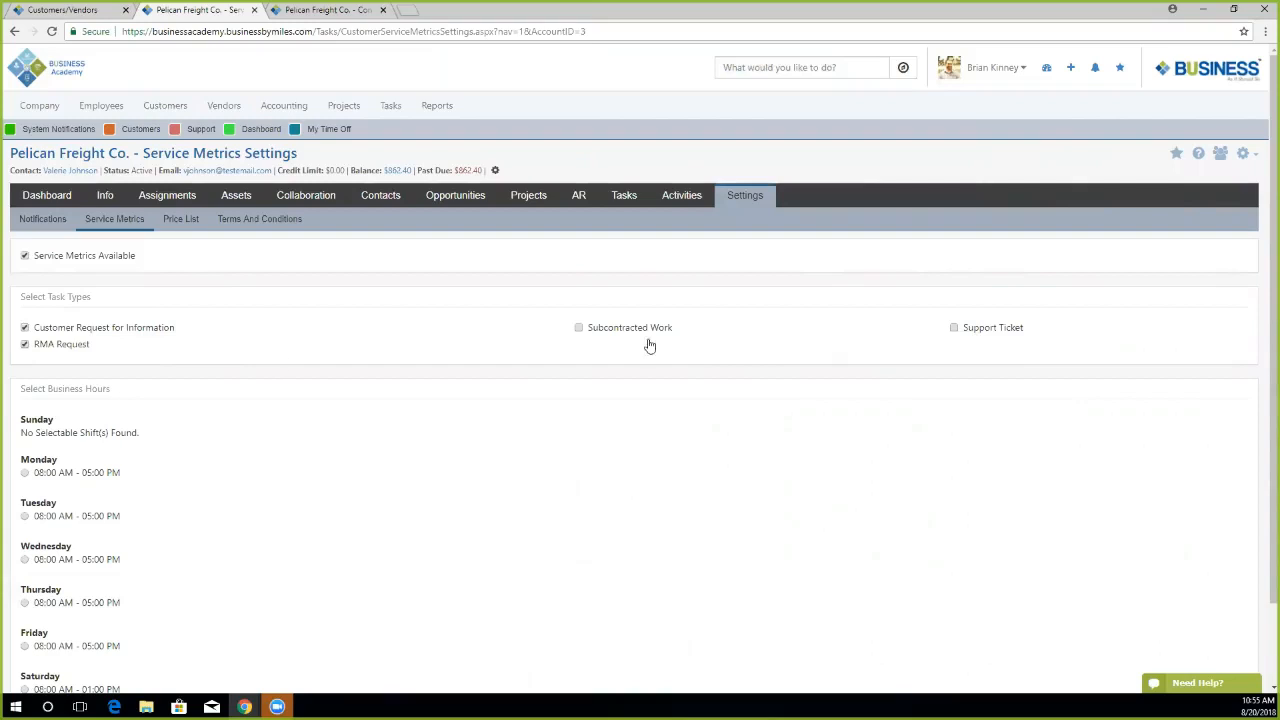
pyautogui.click(579, 330)
pyautogui.click(954, 328)
# Select the 08:00 AM - 05:00 PM hours for Monday to Friday and 08:00 AM - 01:00 PM for Saturday, and save the service metrics settings.
pyautogui.scroll(-2, 212, 356)
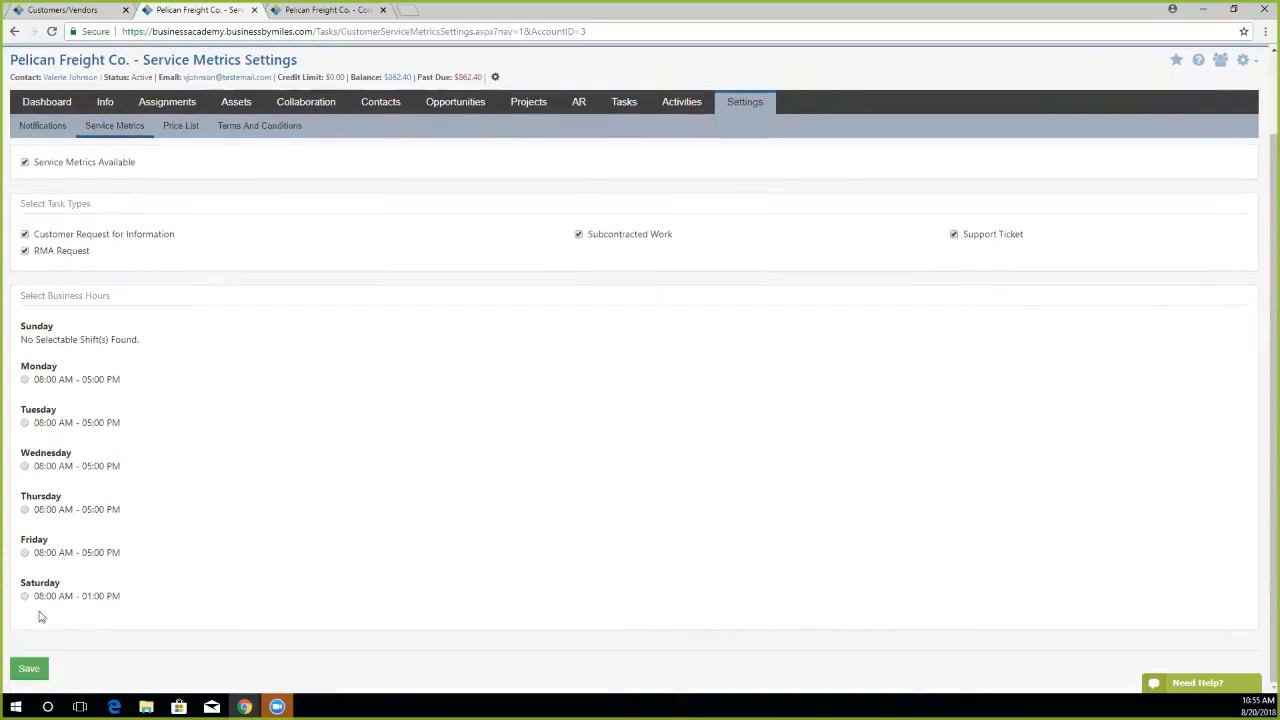
pyautogui.click(24, 596)
pyautogui.click(24, 553)
pyautogui.click(24, 510)
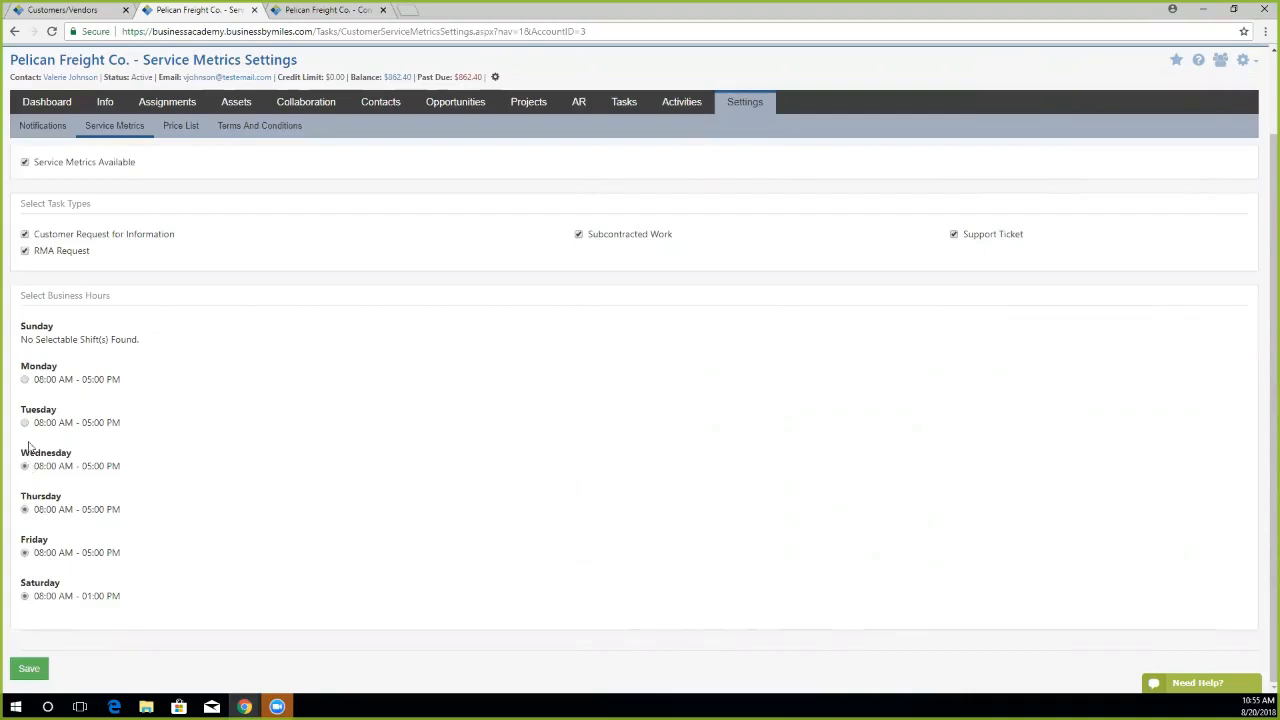
pyautogui.click(25, 380)
pyautogui.click(25, 423)
pyautogui.click(29, 668)
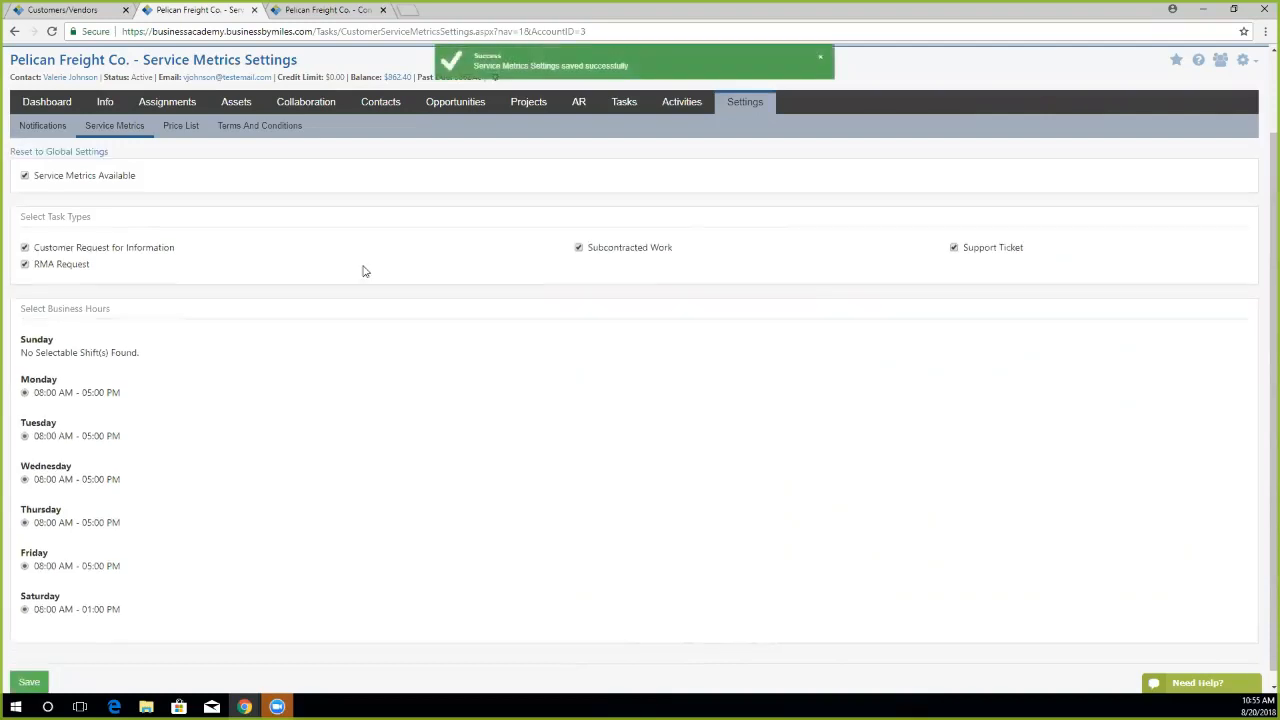
pyautogui.click(819, 60)
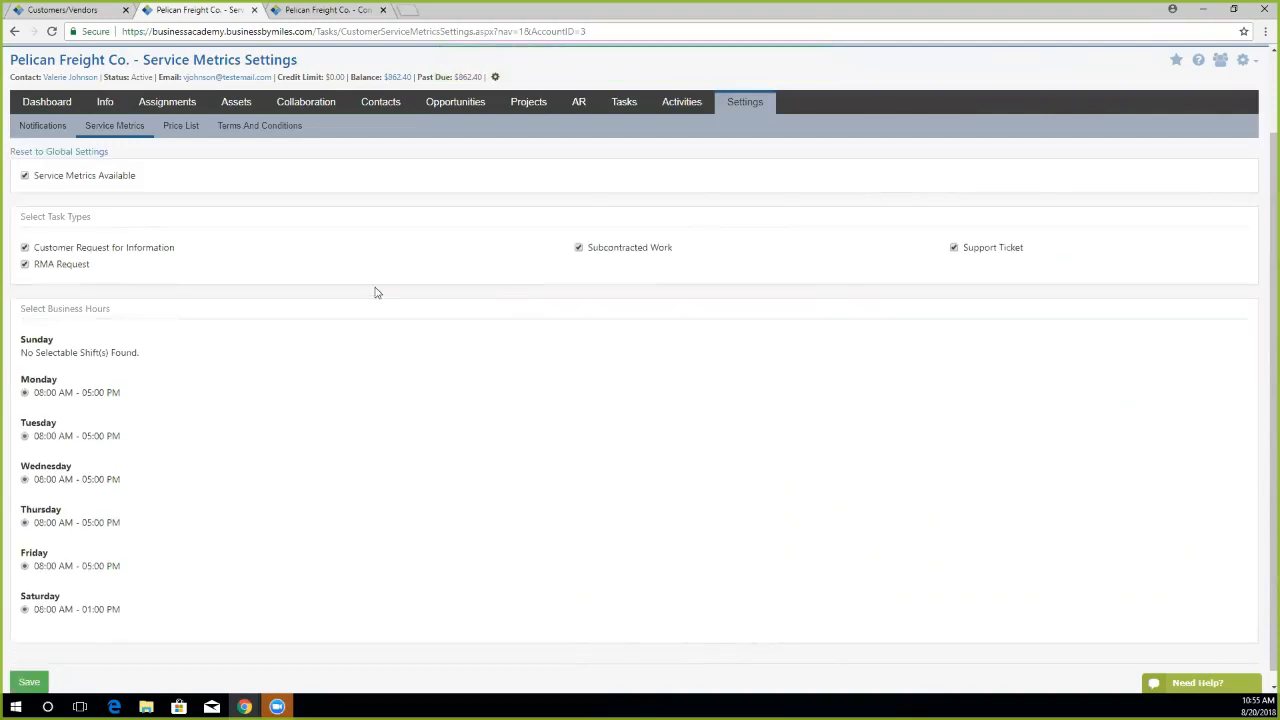
# Switch Pelican Freight Co. from standard item pricing to a price list and choose Labor Price List.
pyautogui.click(185, 127)
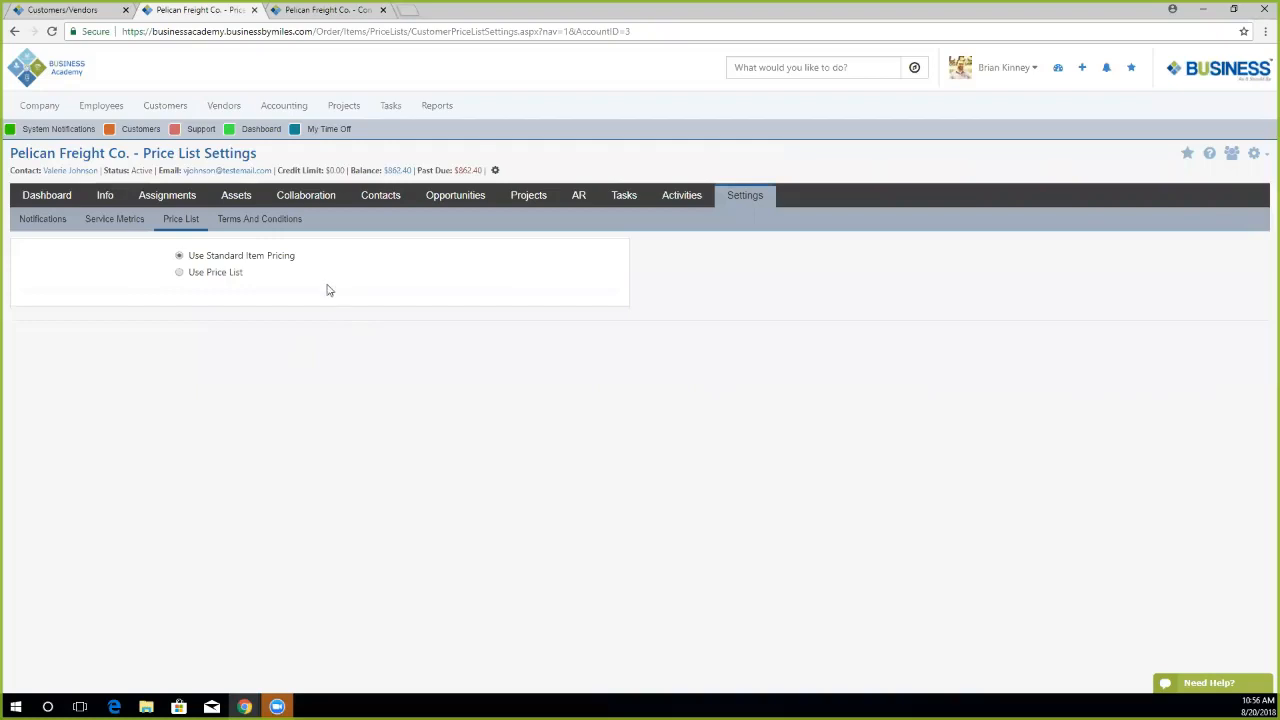
pyautogui.click(180, 276)
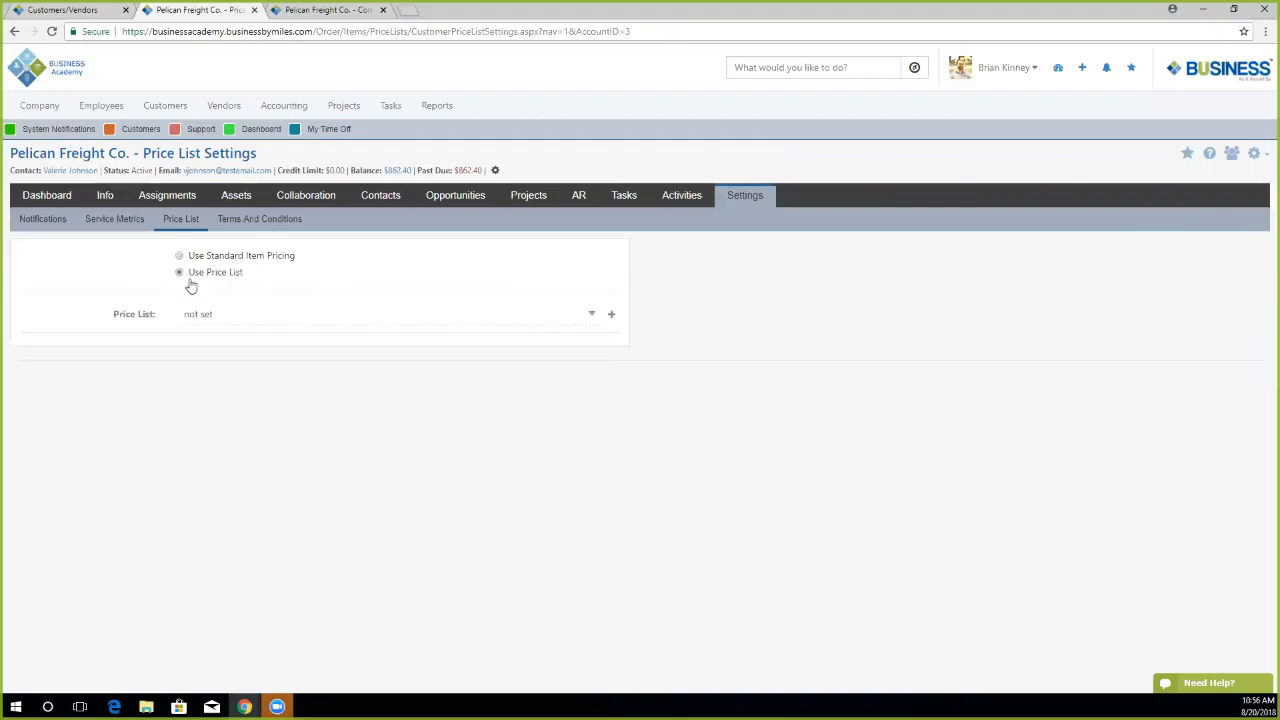
pyautogui.click(251, 318)
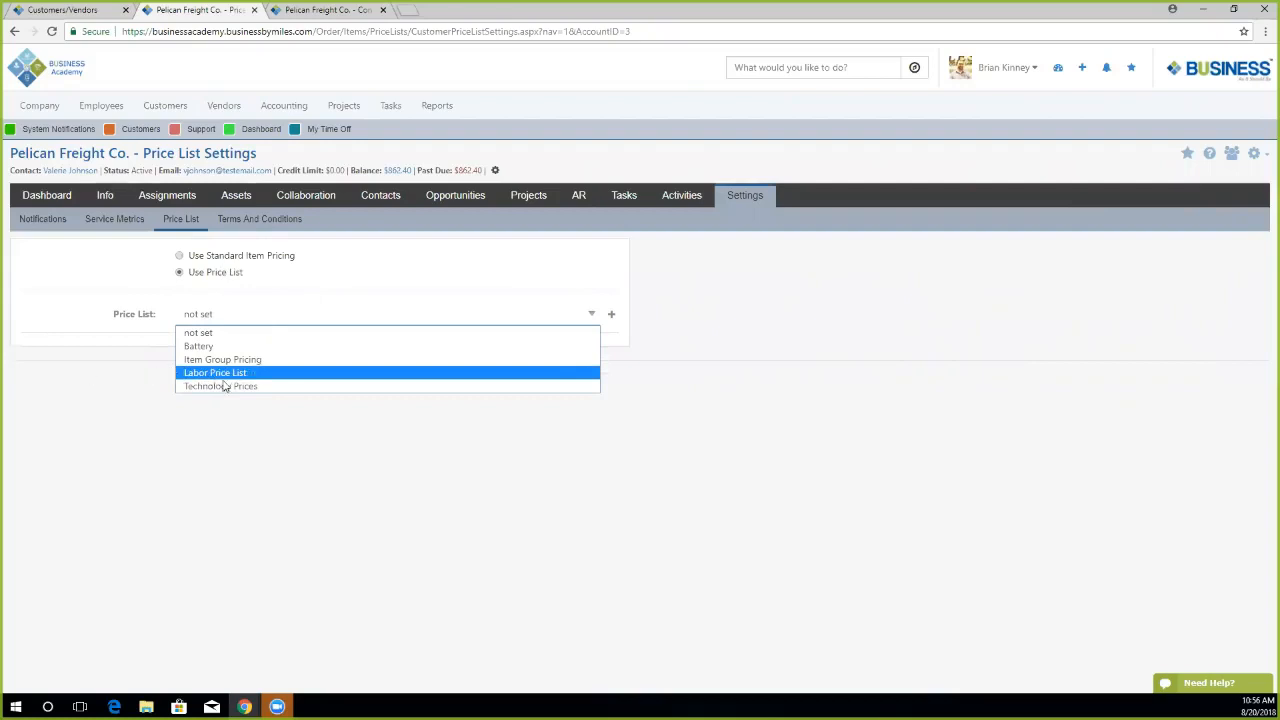
pyautogui.click(225, 378)
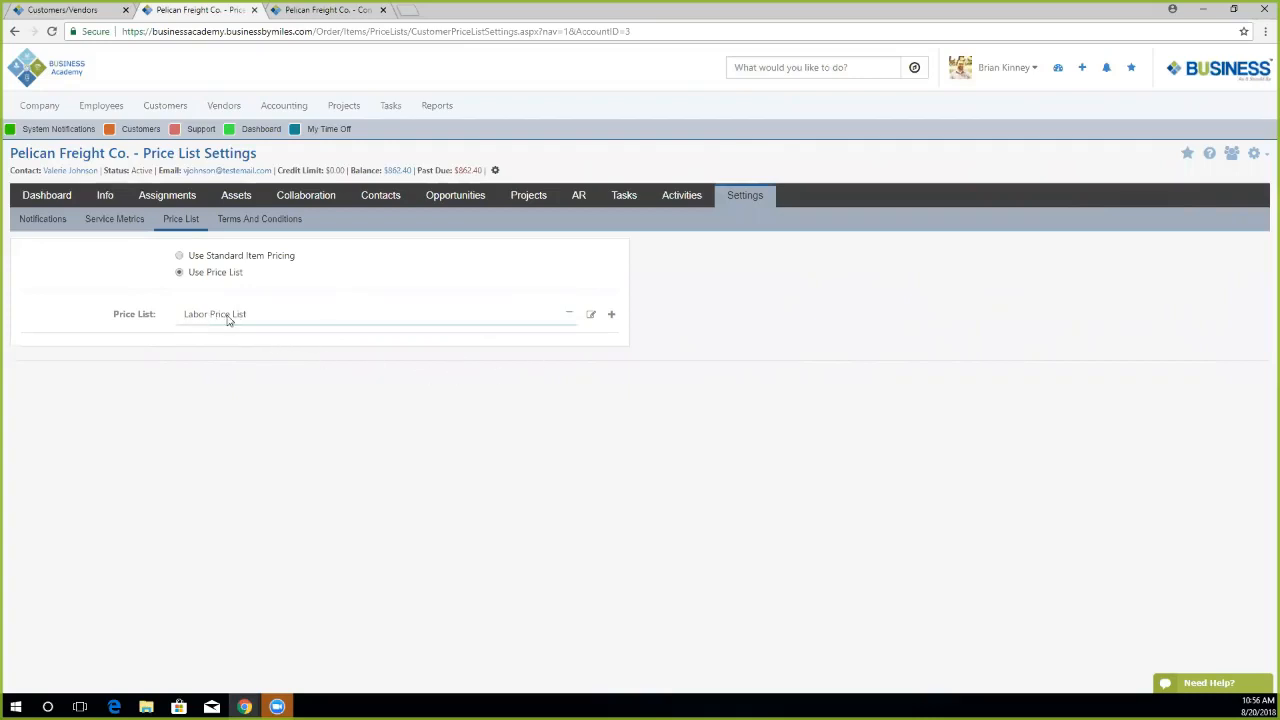
# Add the Materials item to the Labor Price List with a price of 50, and remove it again.
pyautogui.click(592, 316)
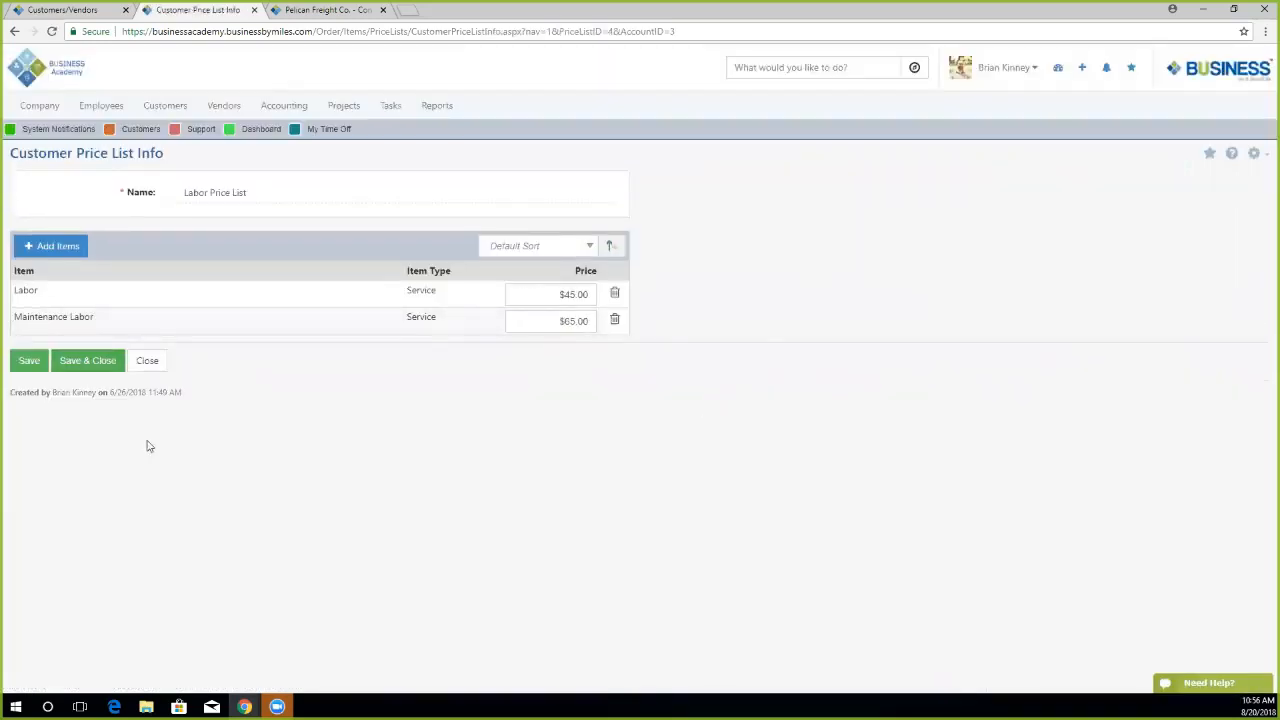
pyautogui.click(47, 248)
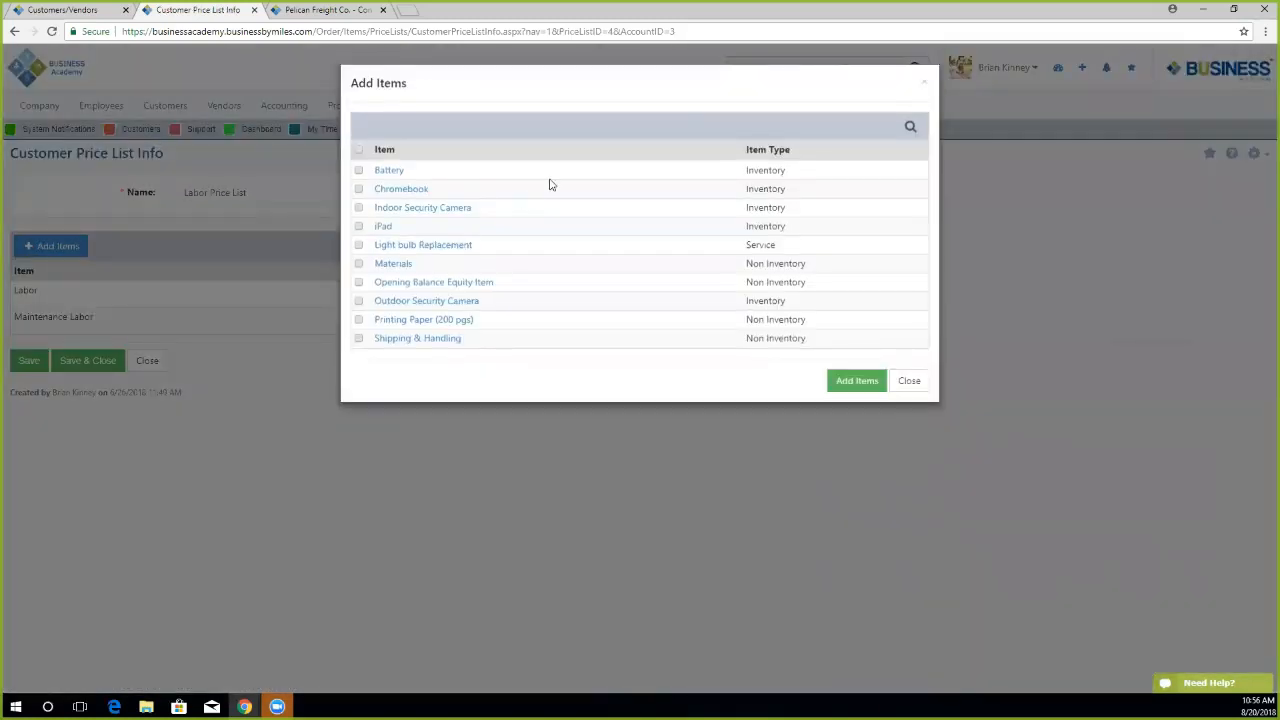
pyautogui.click(358, 263)
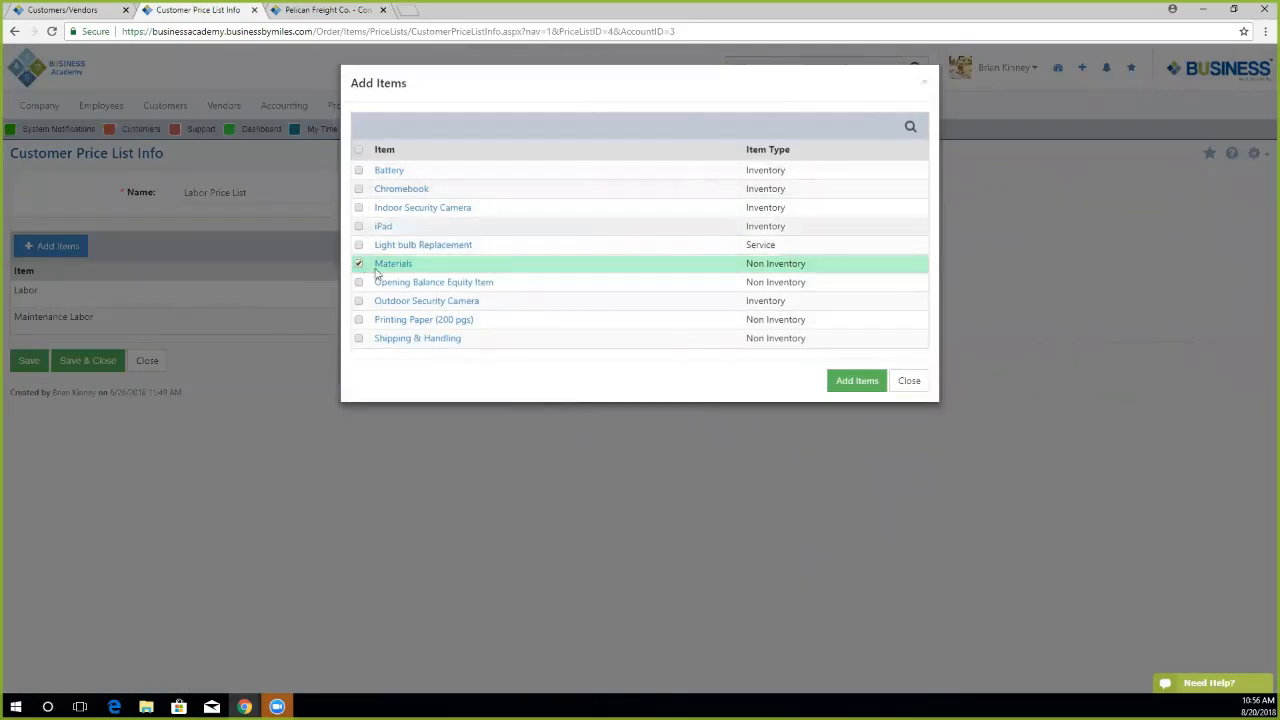
pyautogui.click(857, 388)
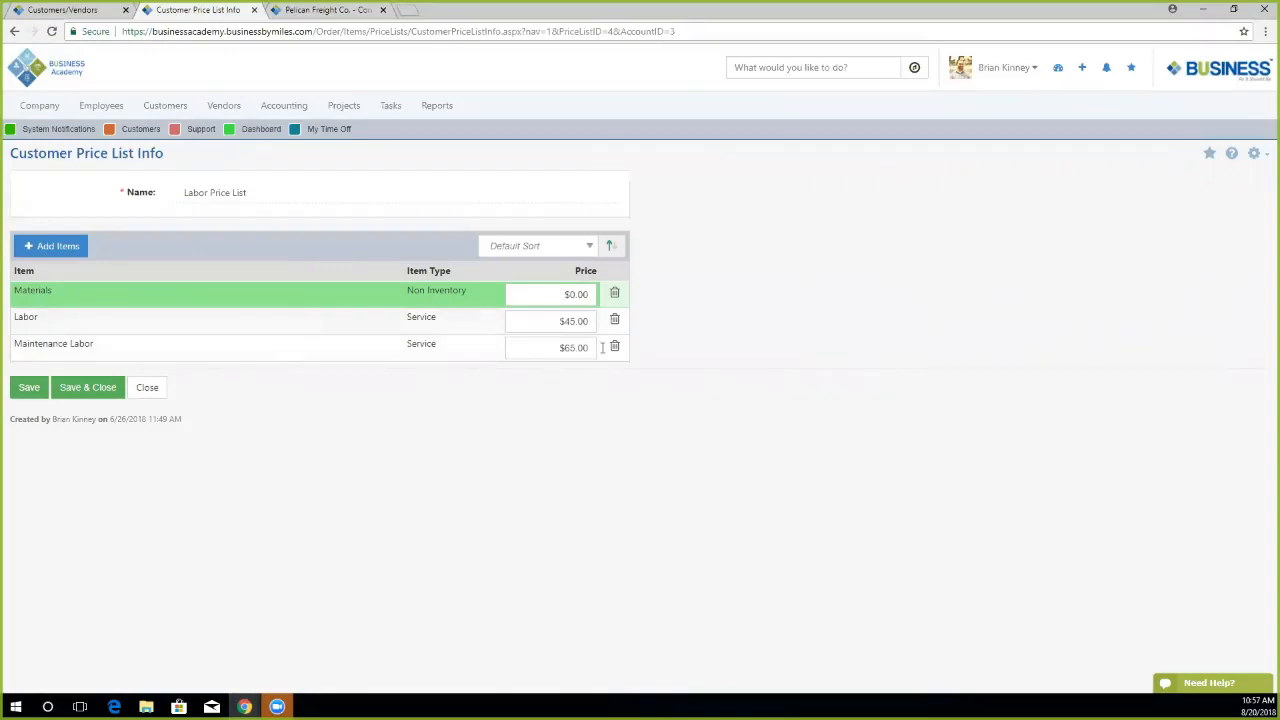
pyautogui.click(571, 297)
pyautogui.write('50')
pyautogui.click(788, 316)
pyautogui.click(613, 294)
pyautogui.click(704, 102)
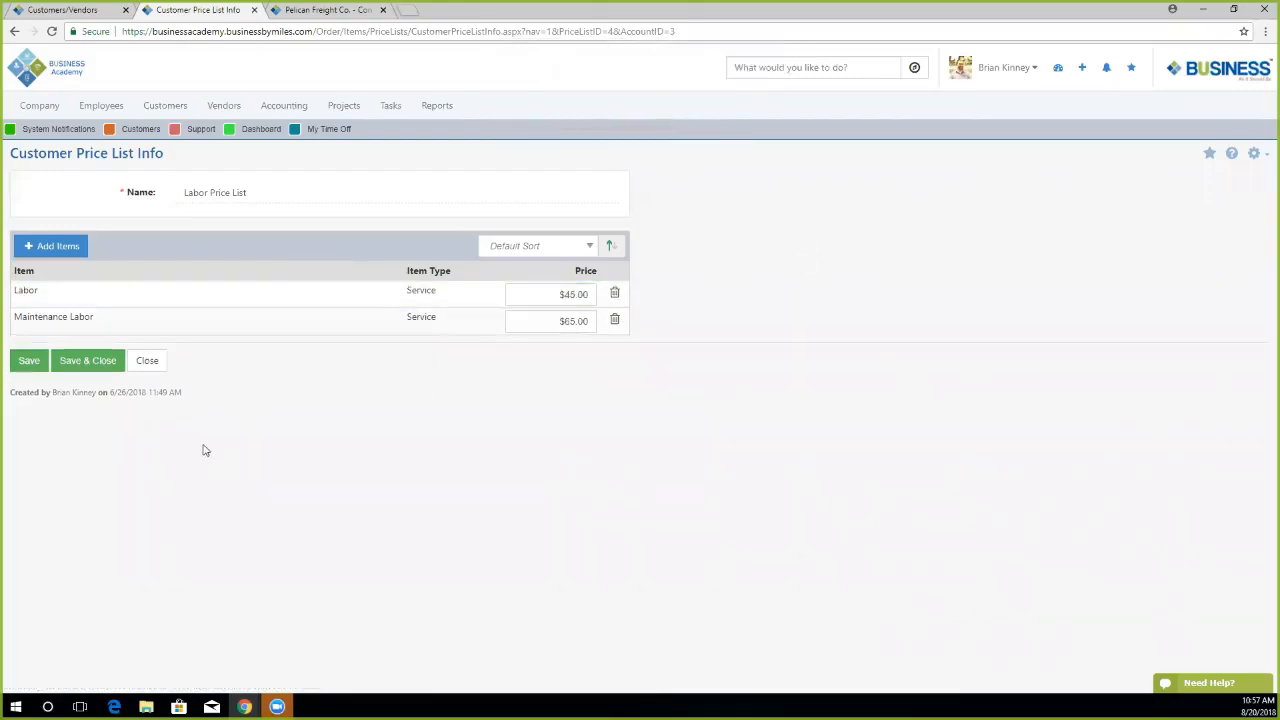
# Close the price list without saving and view the customer's Terms and Conditions settings.
pyautogui.click(149, 361)
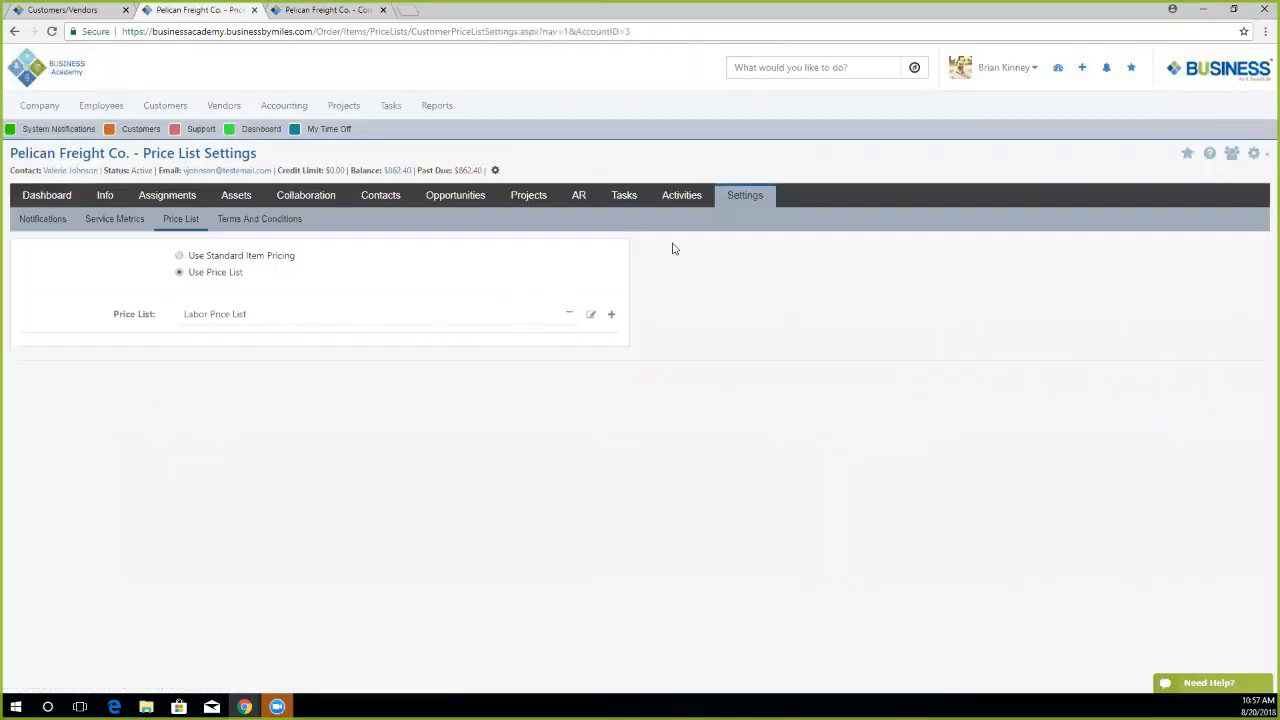
pyautogui.click(258, 223)
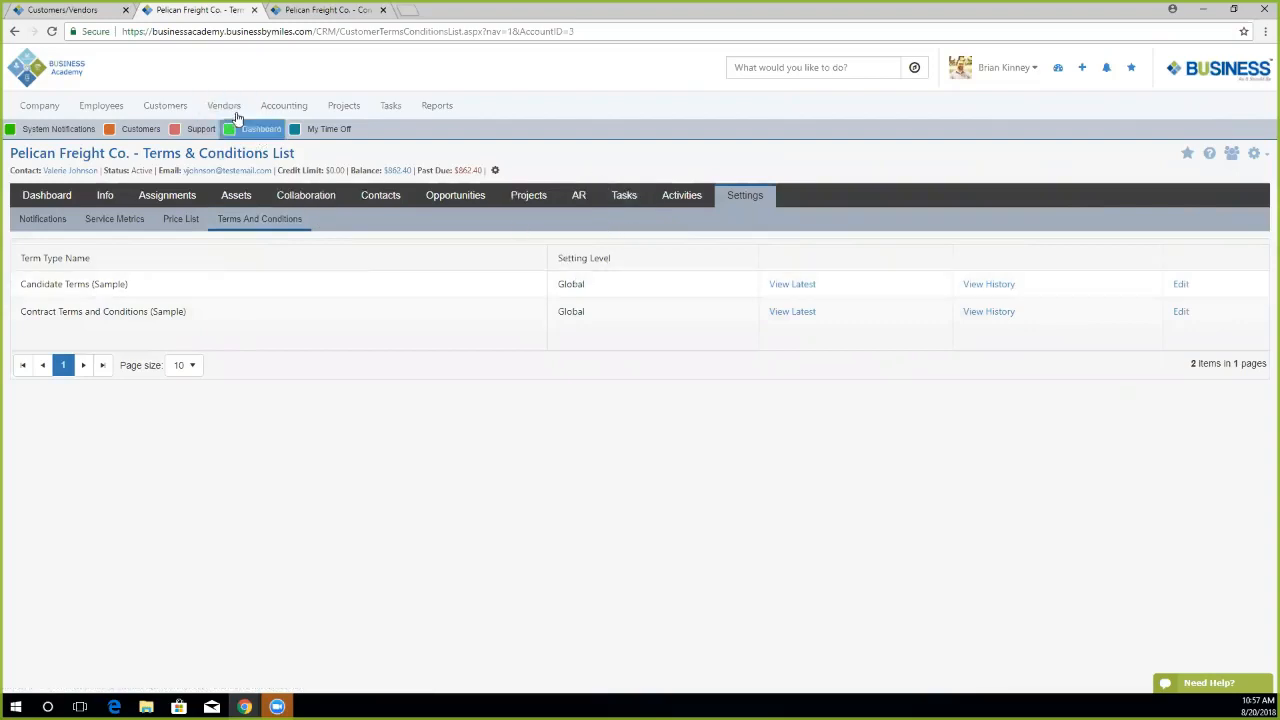
# Open the vendor list and search for accounts of type Vendor instead of Customer.
pyautogui.moveTo(227, 101)
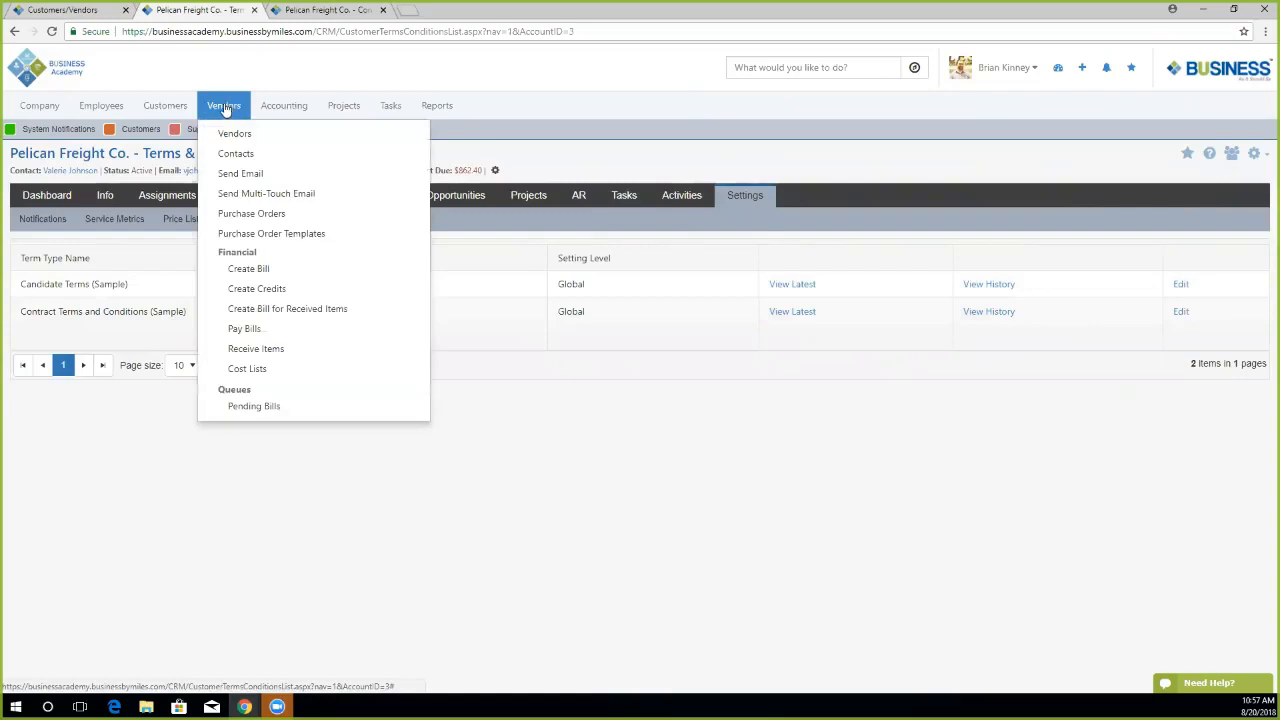
pyautogui.click(241, 133)
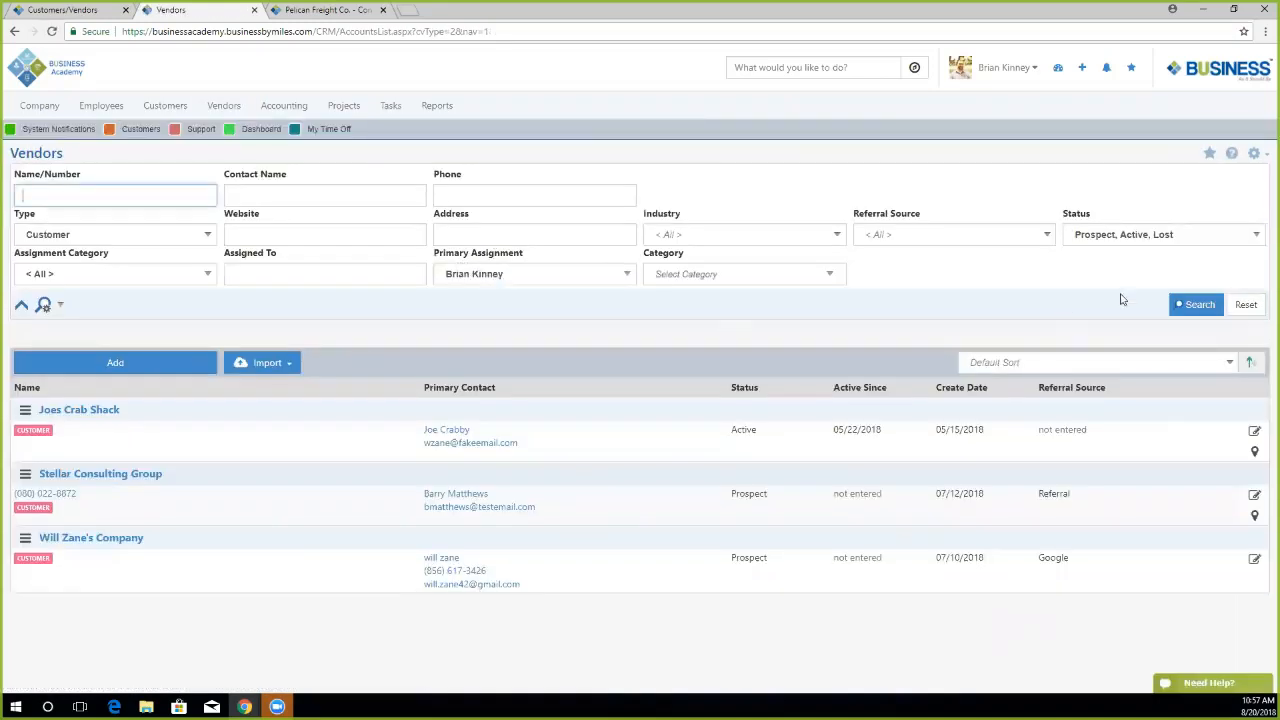
pyautogui.click(98, 242)
pyautogui.click(24, 271)
pyautogui.click(134, 289)
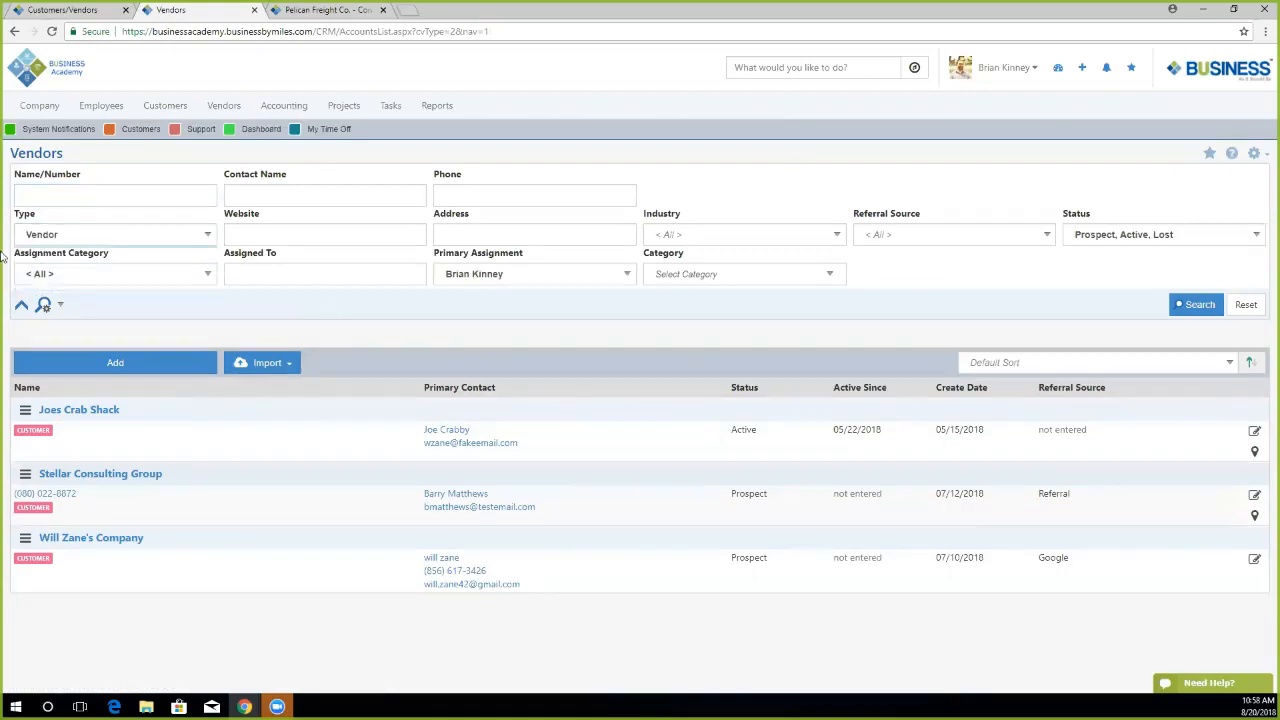
pyautogui.click(1195, 305)
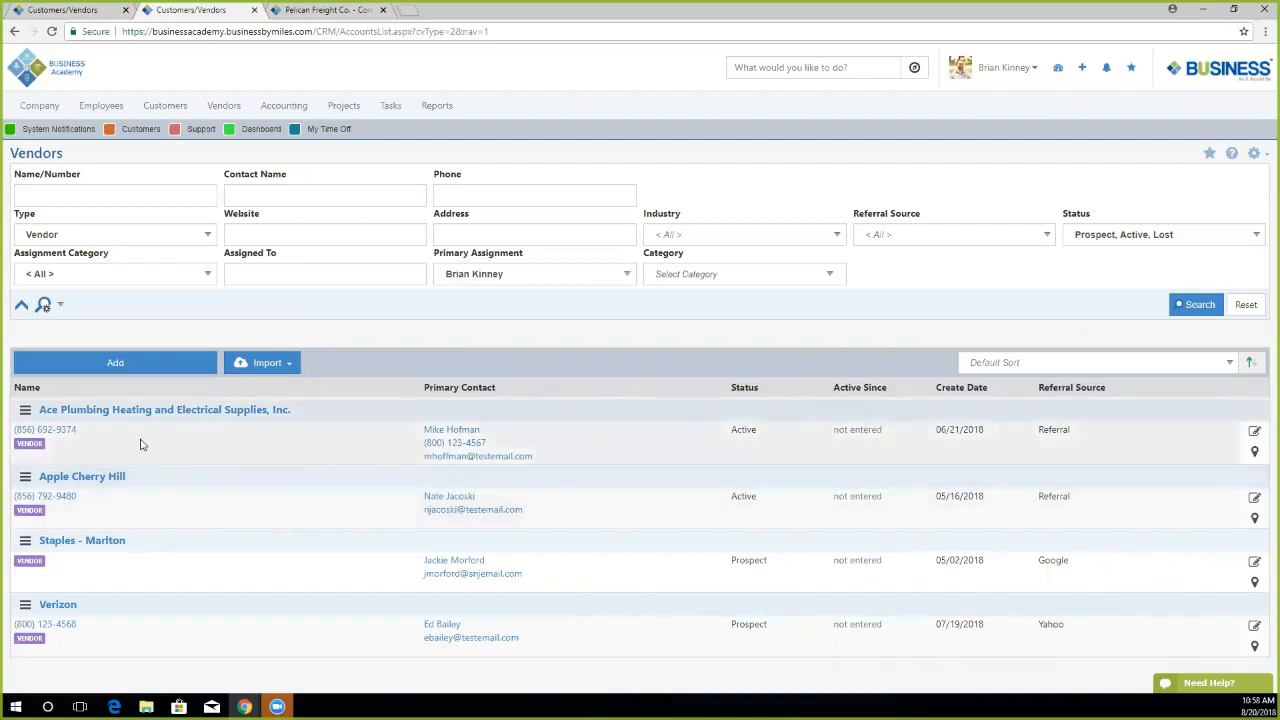
# Check the shortcut options for Ace Plumbing Heating and Electrical Supplies, Inc. and open its dashboard.
pyautogui.click(25, 410)
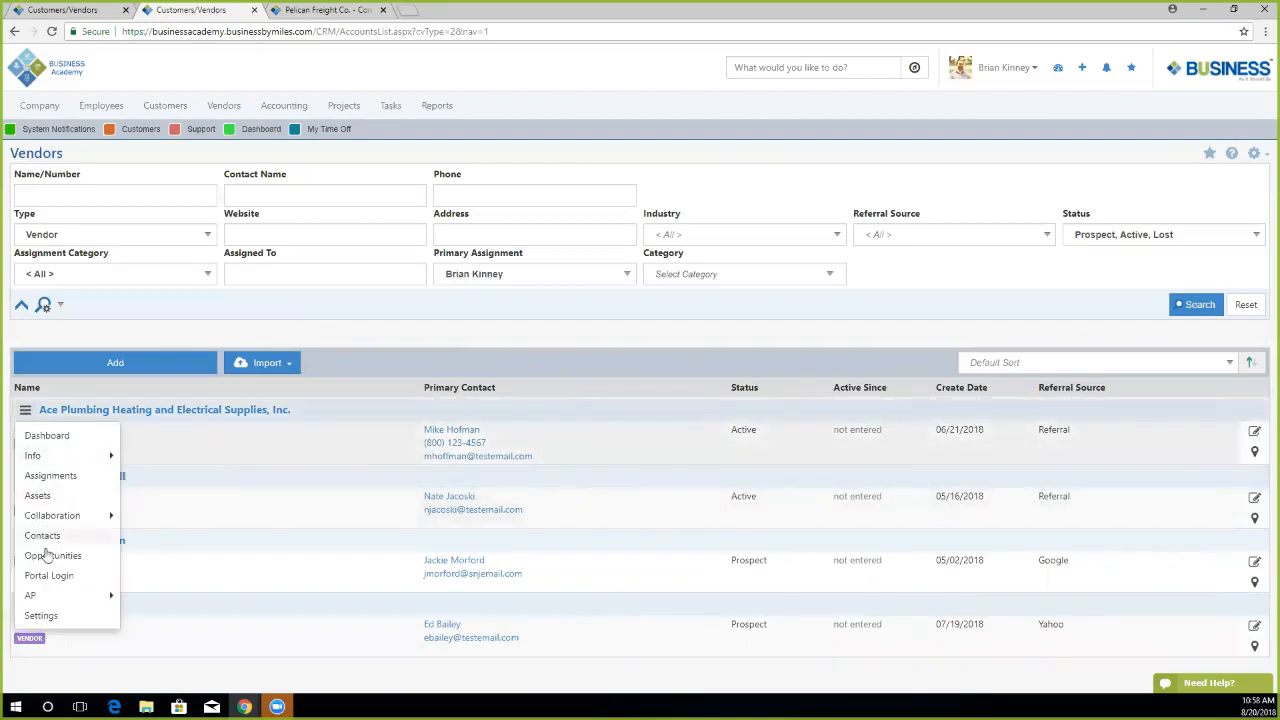
pyautogui.click(352, 422)
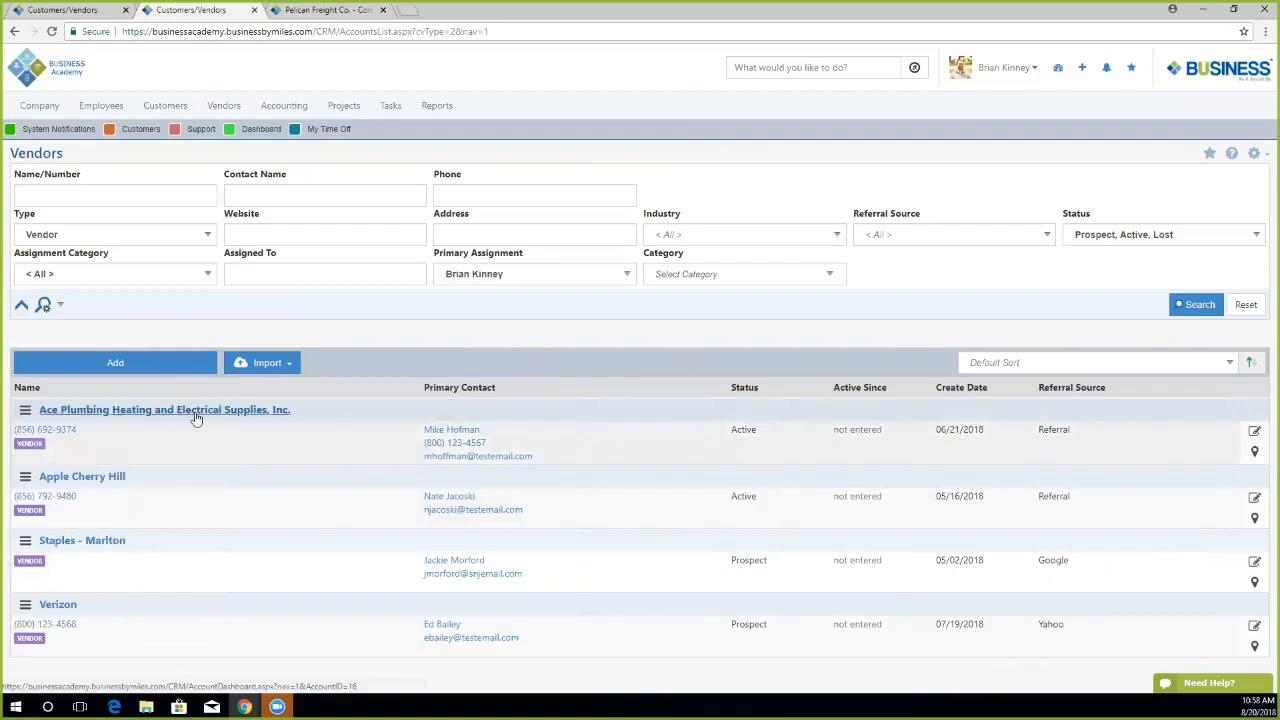
pyautogui.click(193, 417)
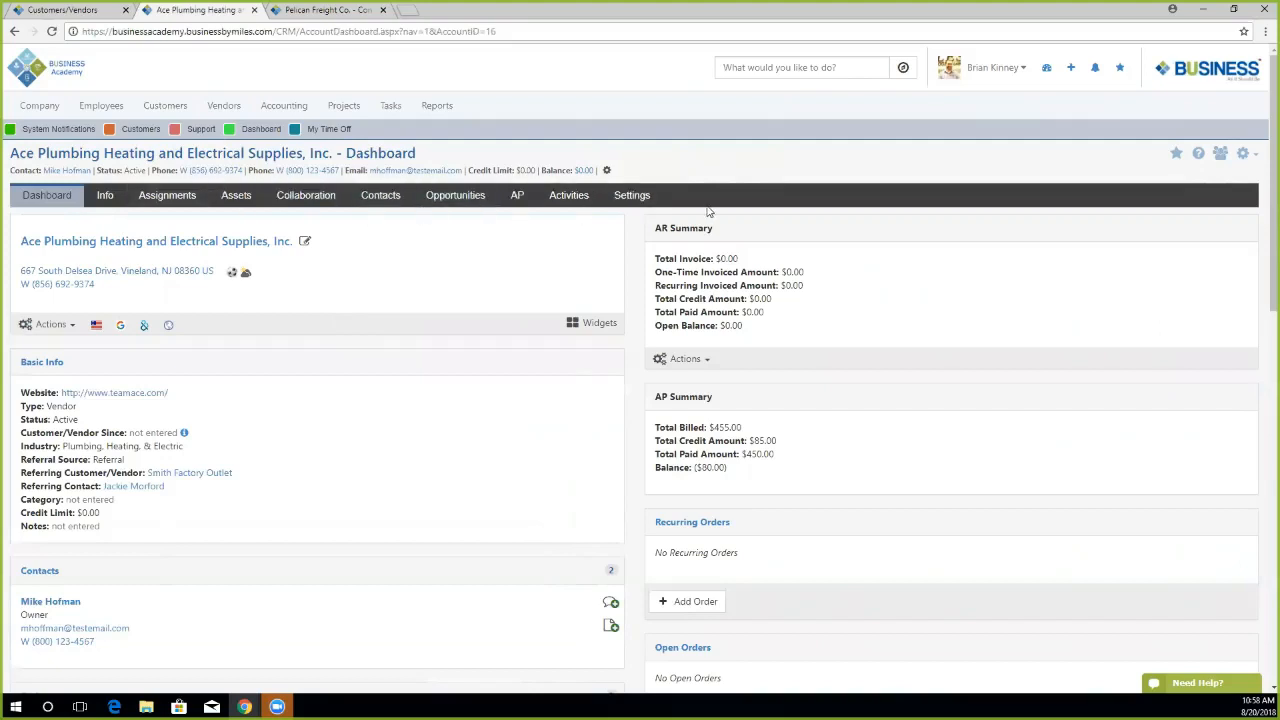
# Review the vendor's AP transactions with the available transaction types, and its purchase orders.
pyautogui.click(518, 199)
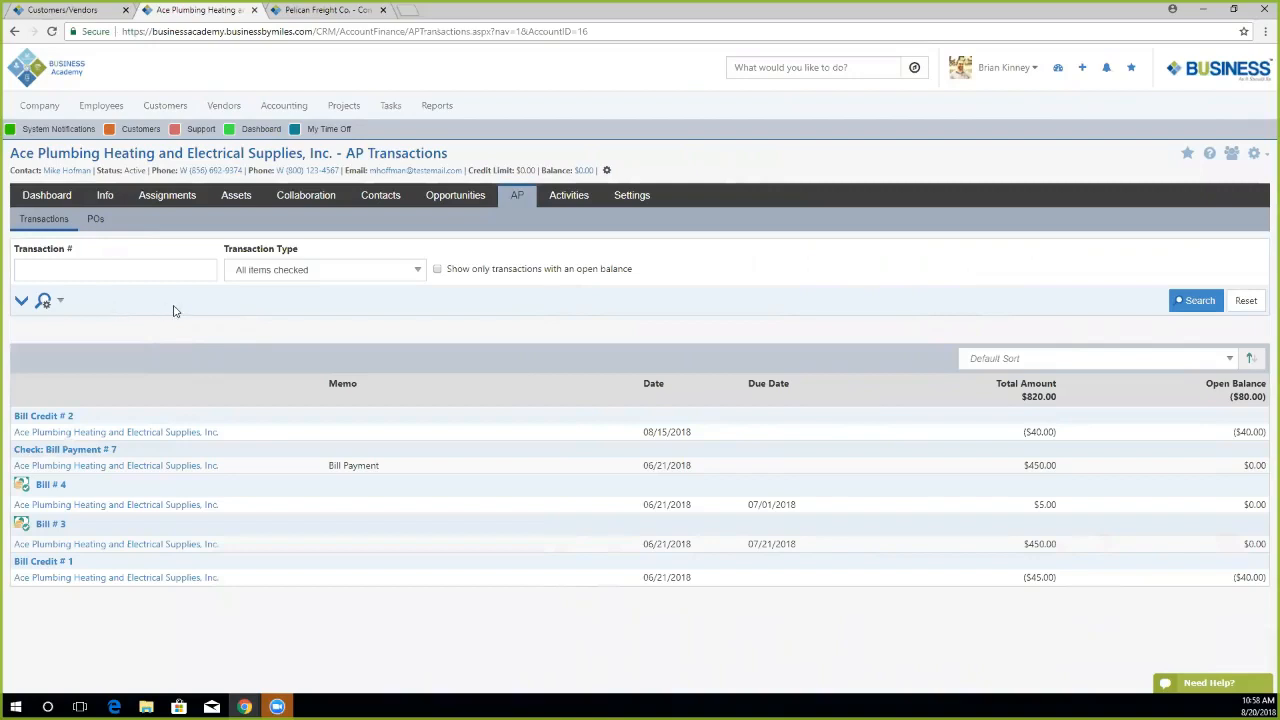
pyautogui.click(272, 275)
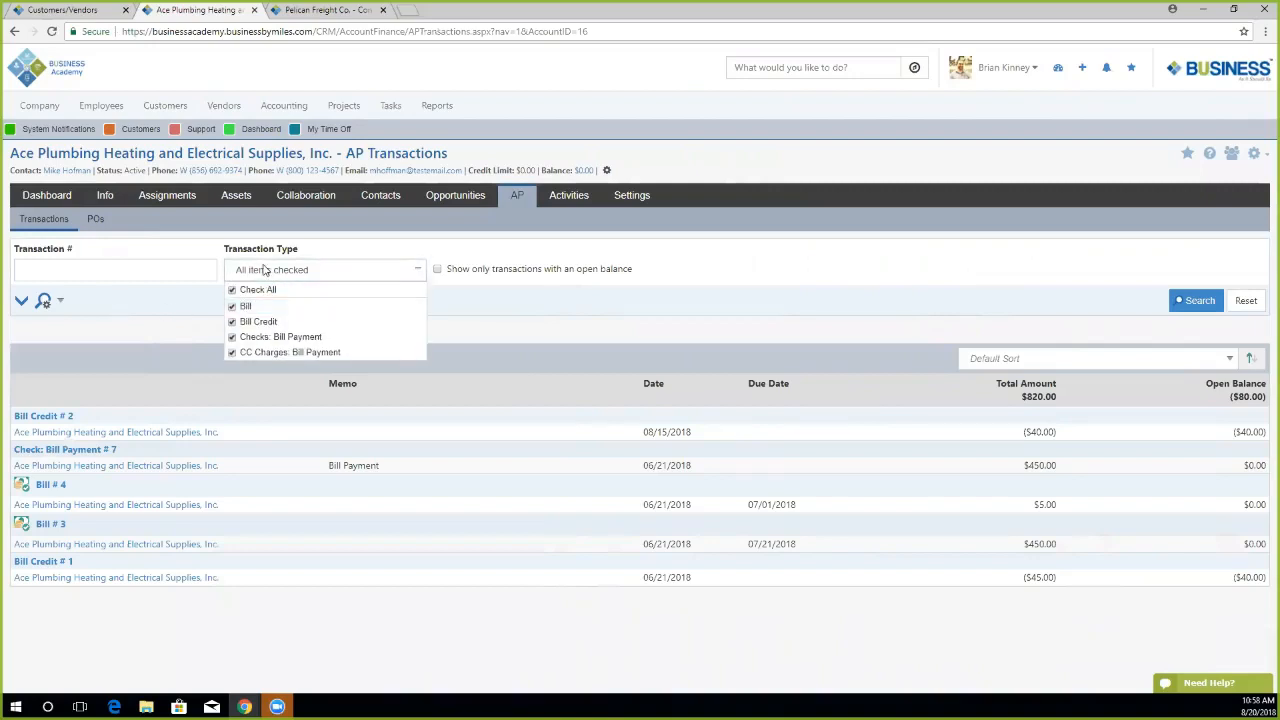
pyautogui.click(170, 335)
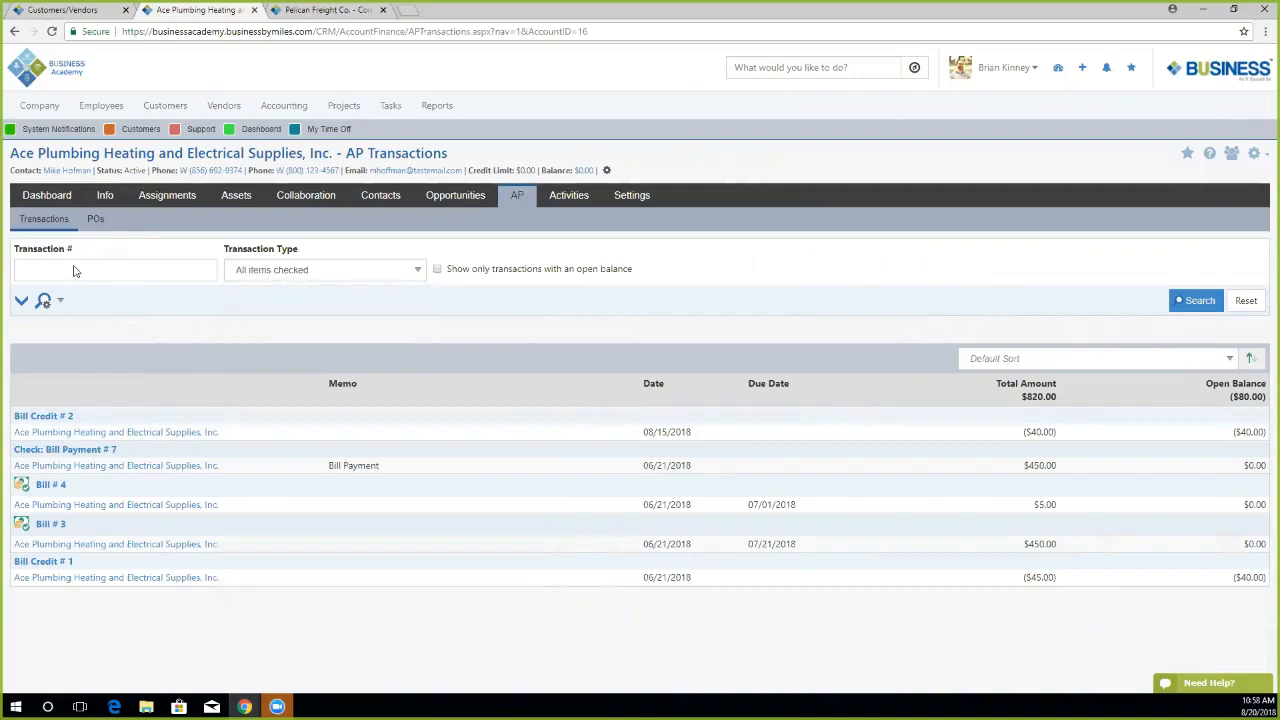
pyautogui.click(96, 224)
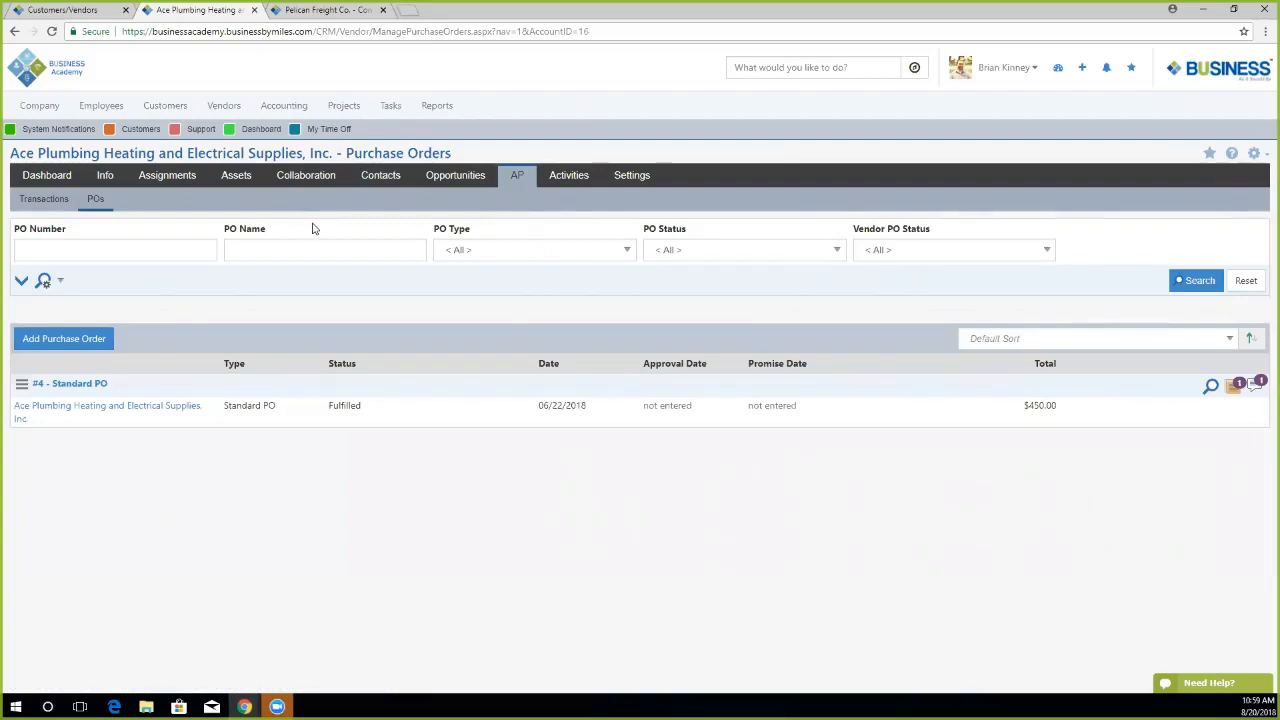
# Examine the vendor's settings, including the default payment term choices, selectable items and cost list.
pyautogui.click(638, 177)
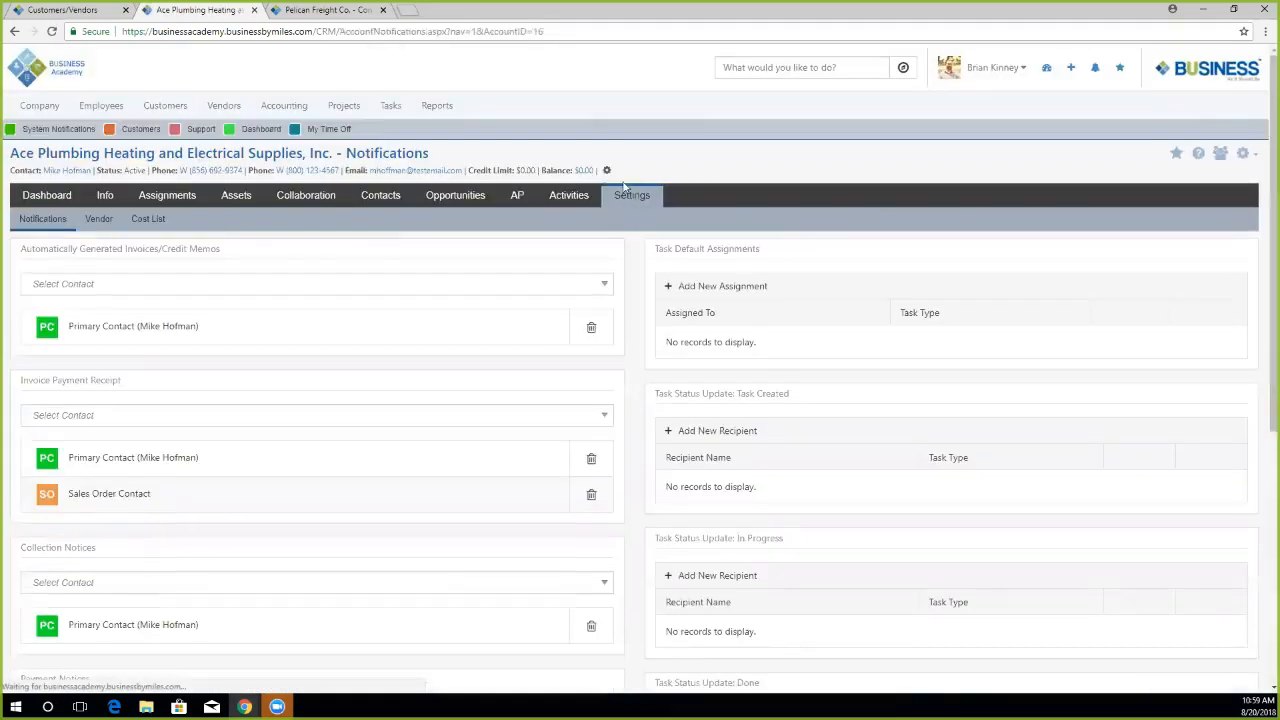
pyautogui.click(100, 220)
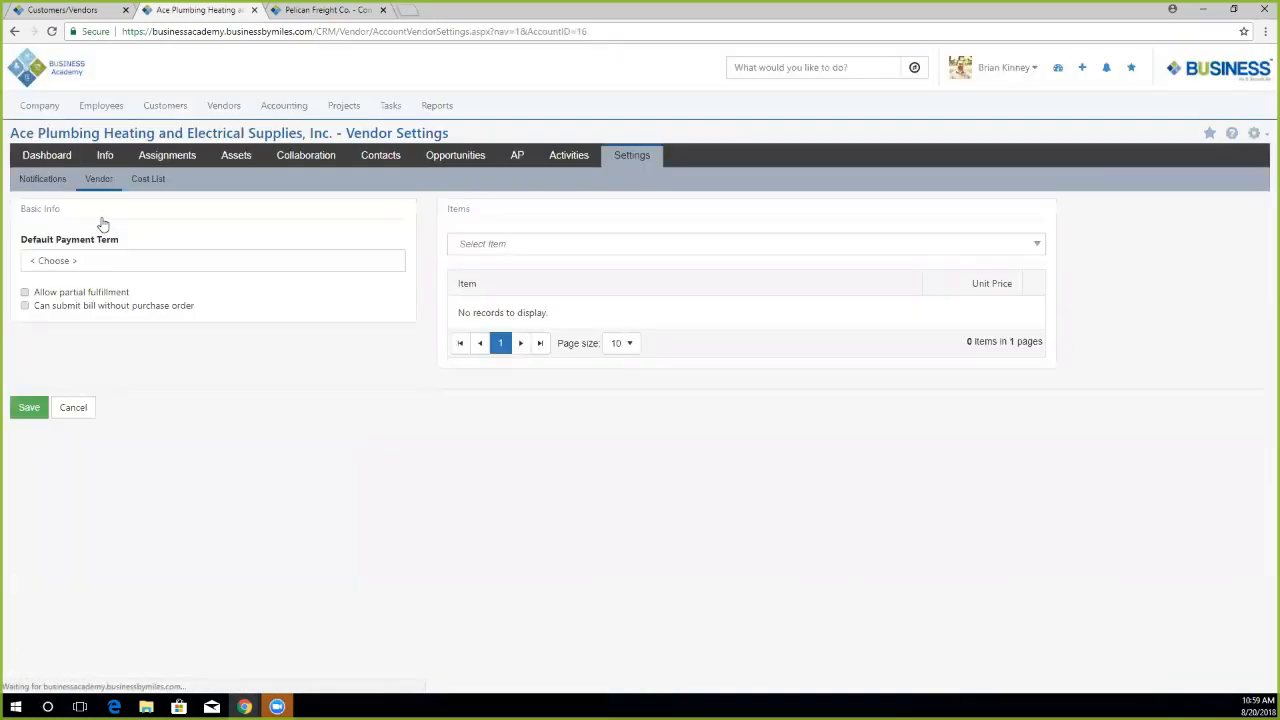
pyautogui.click(135, 280)
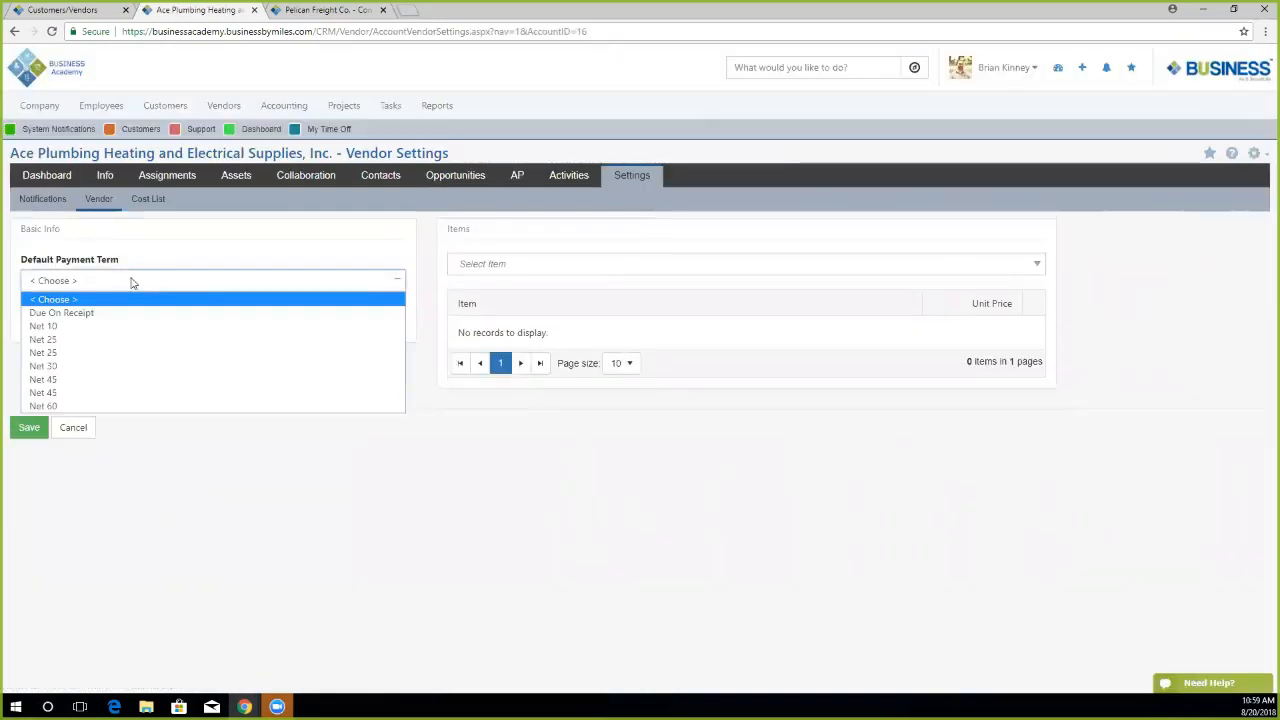
pyautogui.click(251, 489)
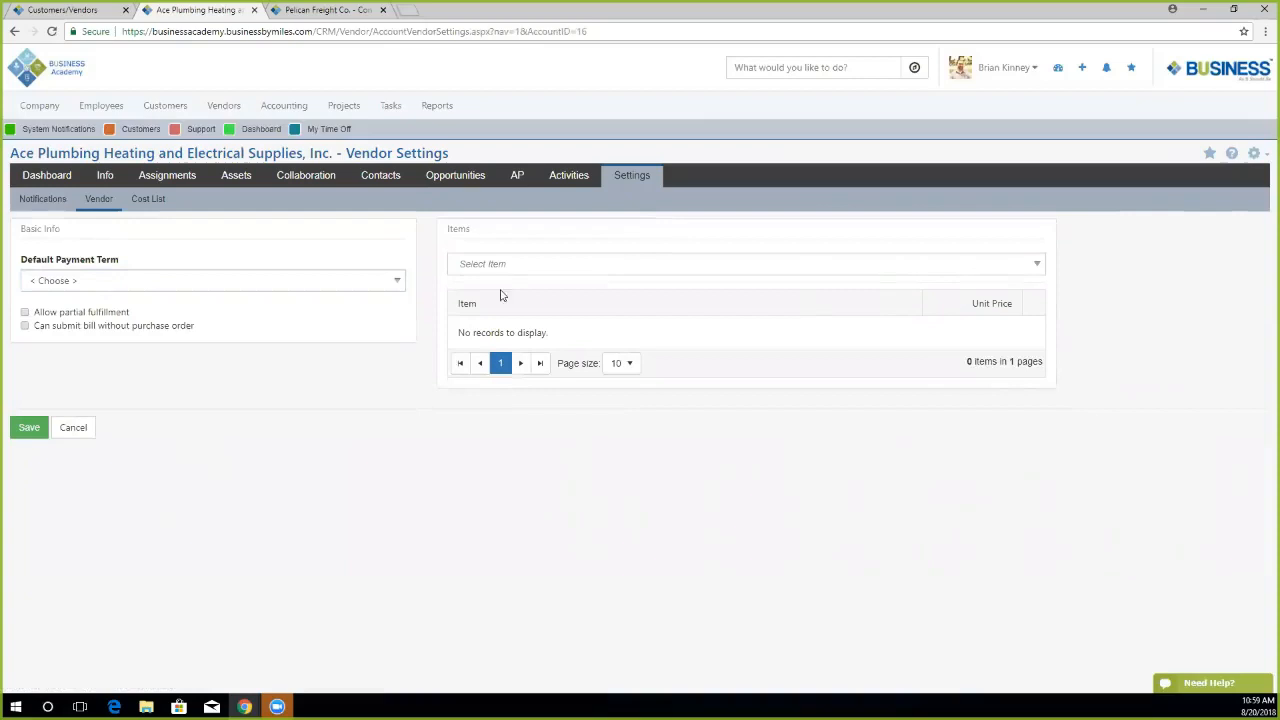
pyautogui.click(495, 263)
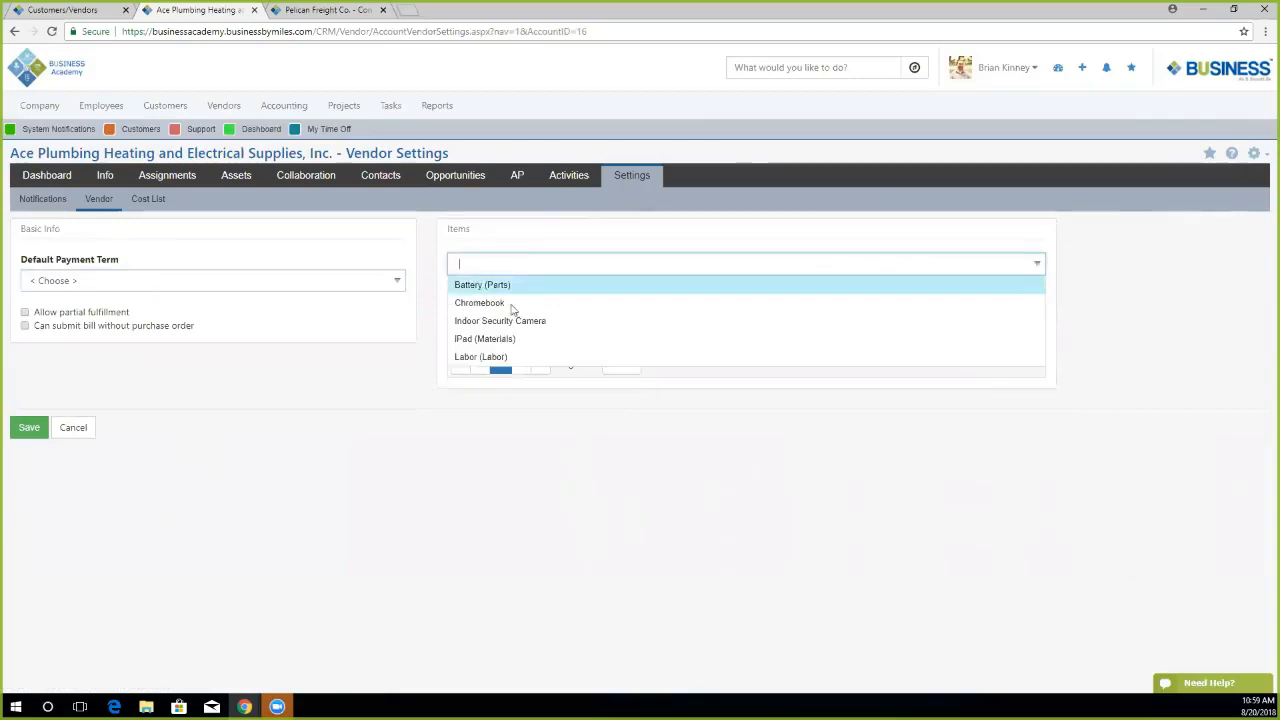
pyautogui.click(336, 438)
pyautogui.click(149, 203)
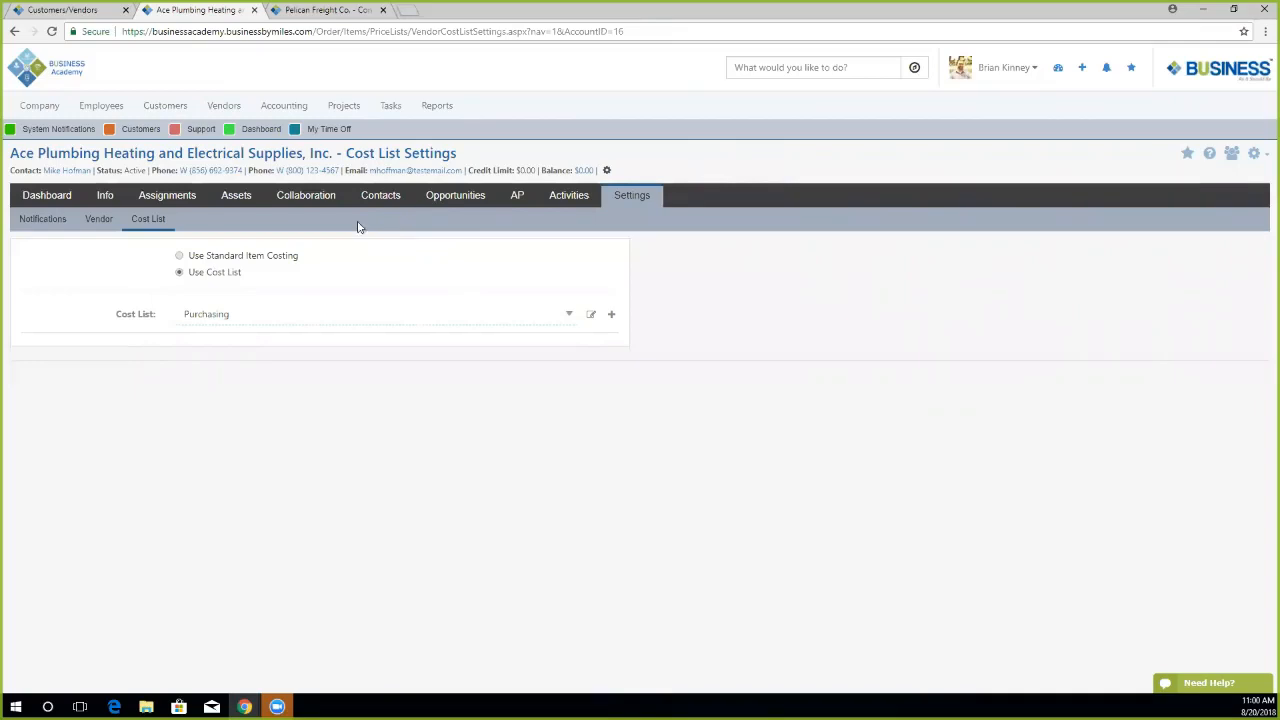
# Return to the Customers list.
pyautogui.click(157, 116)
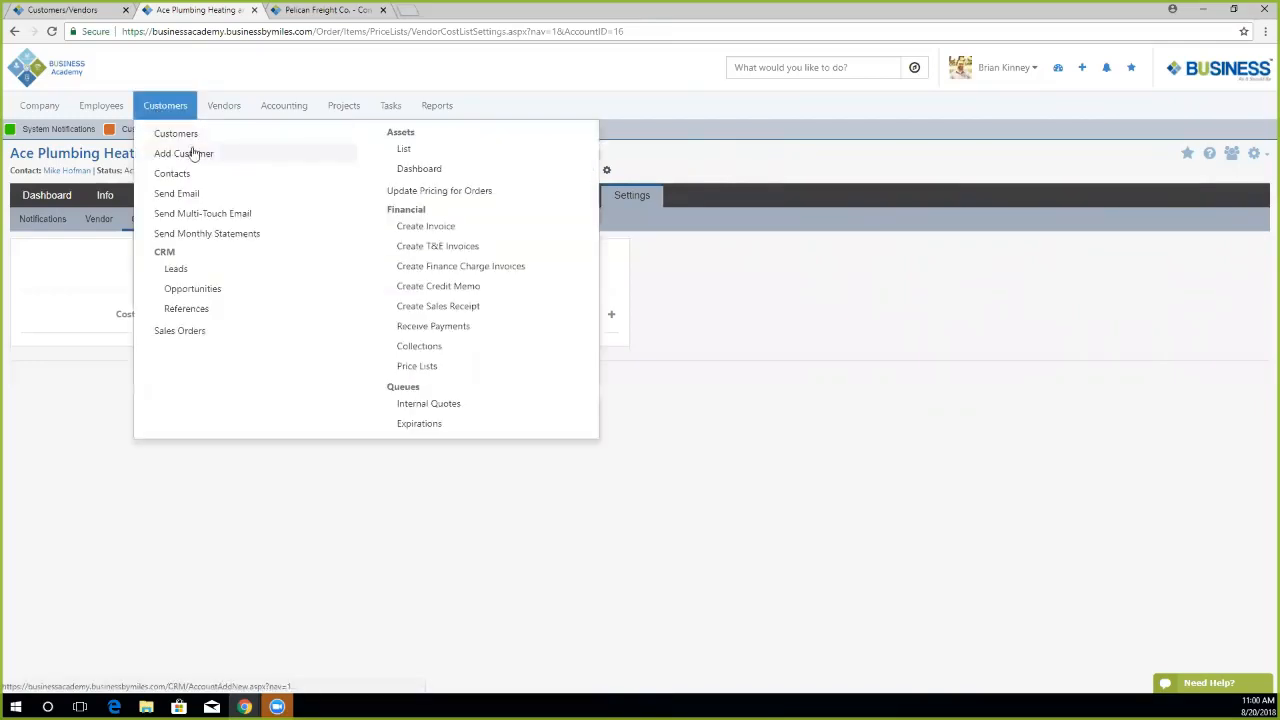
pyautogui.click(183, 134)
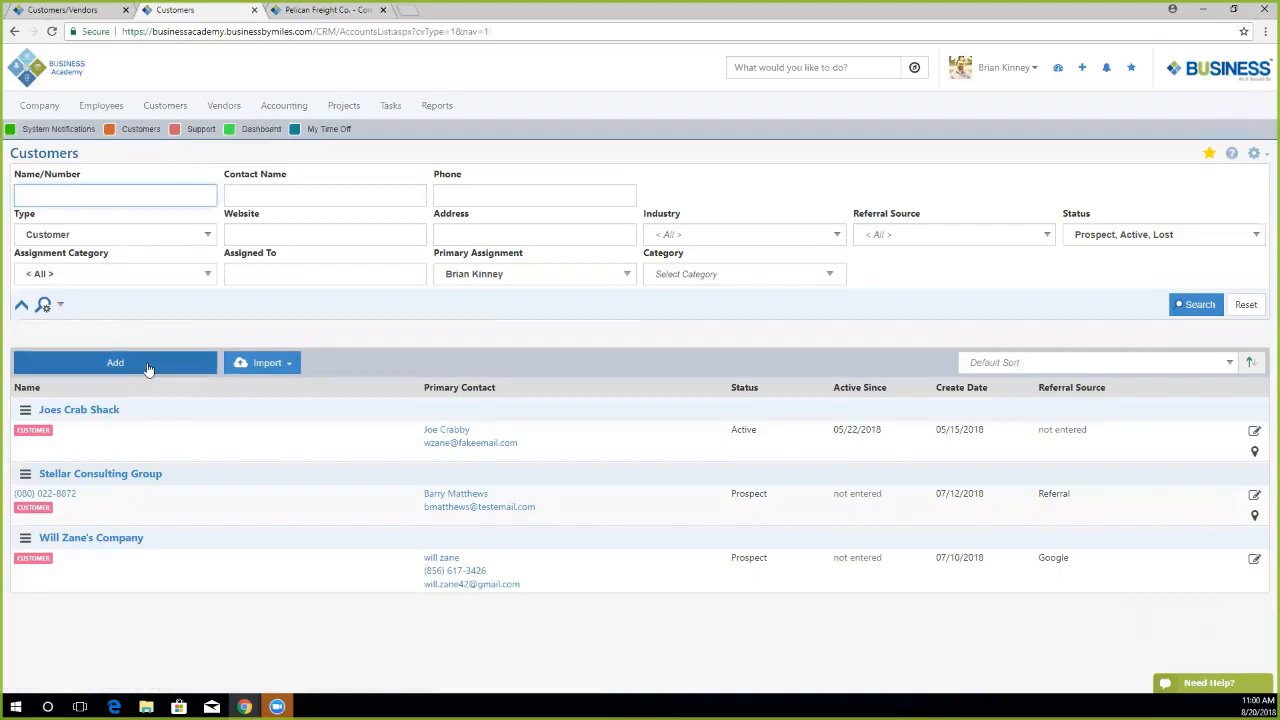
# Start a Customers/Vendors import and select Import Sample (9).csv from Downloads as the source file.
pyautogui.click(270, 368)
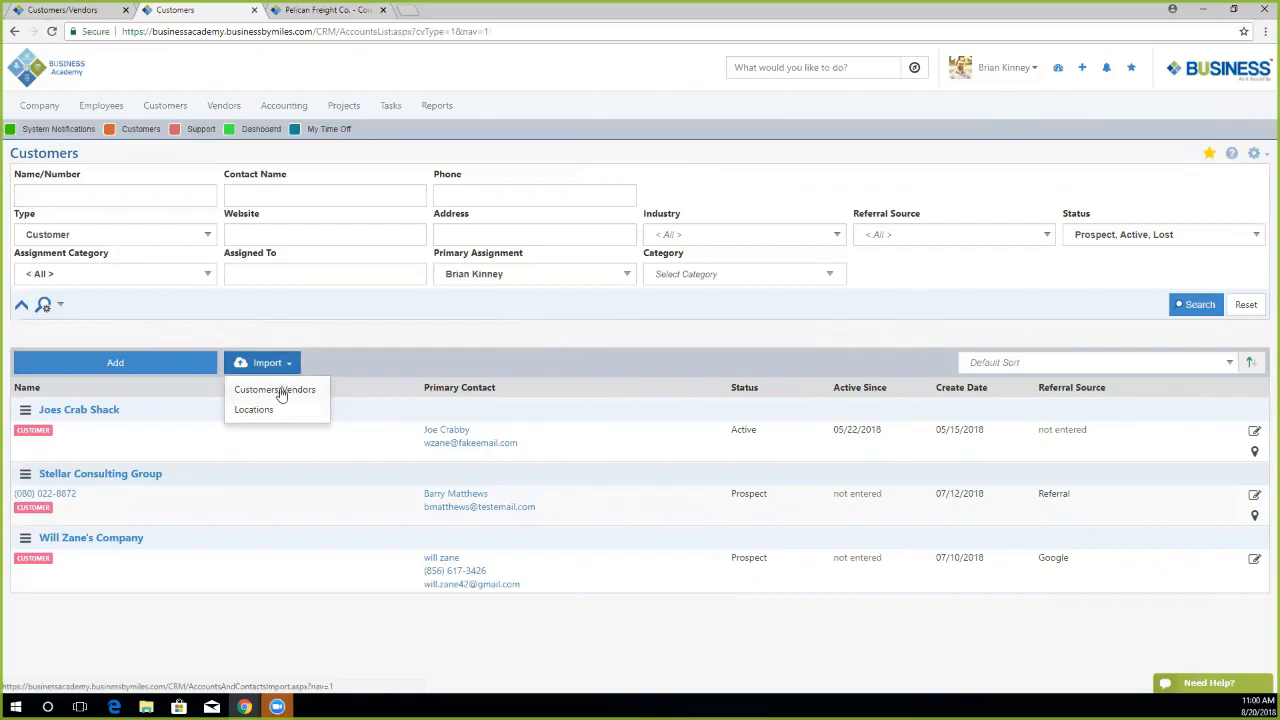
pyautogui.click(282, 391)
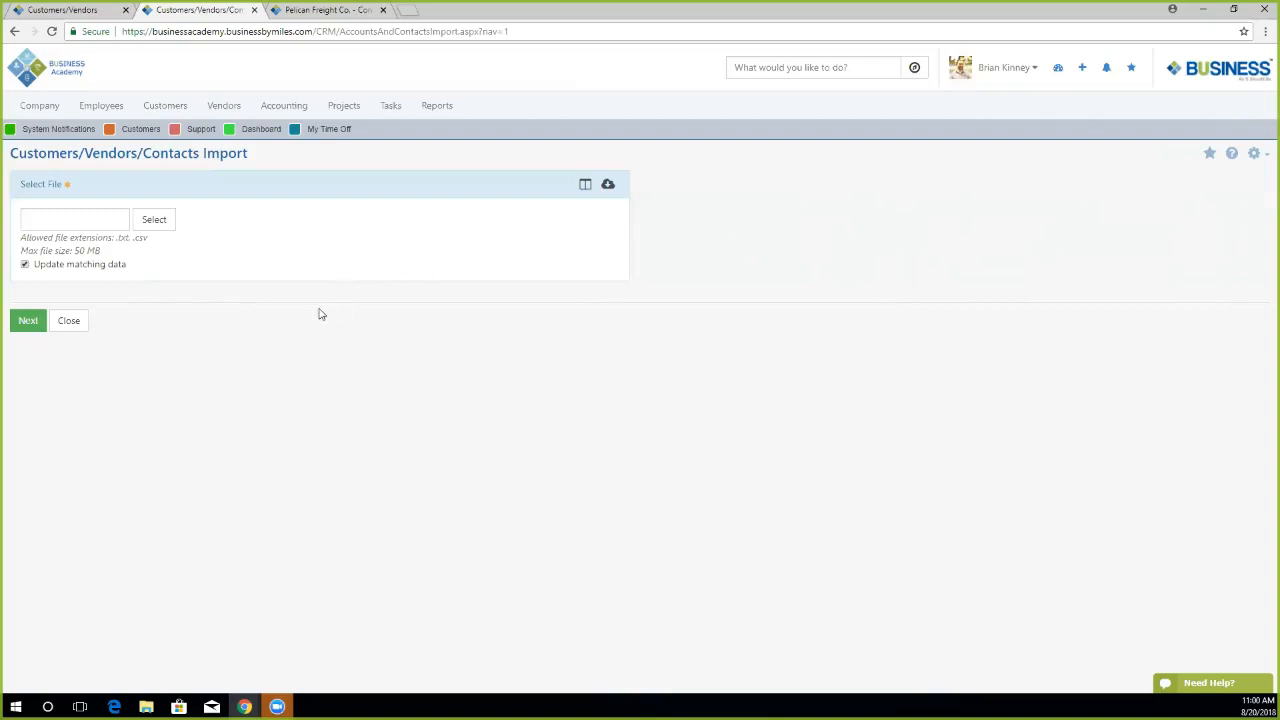
pyautogui.click(160, 222)
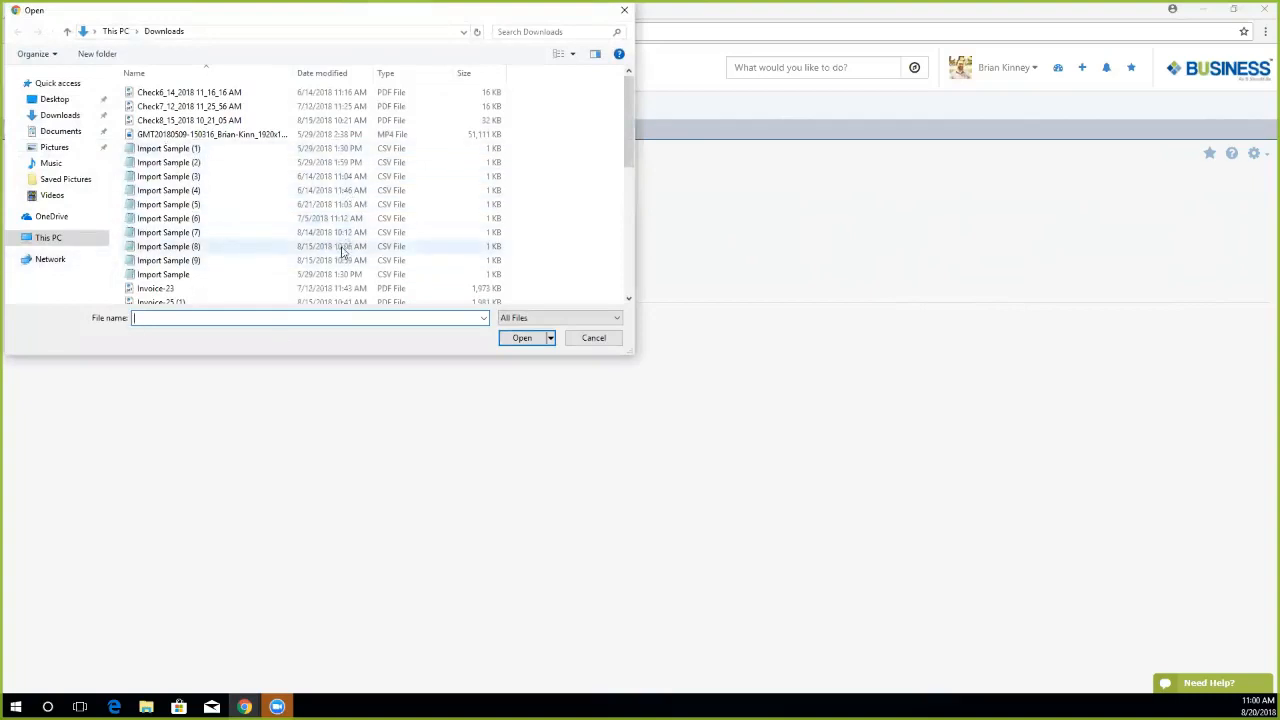
pyautogui.click(308, 262)
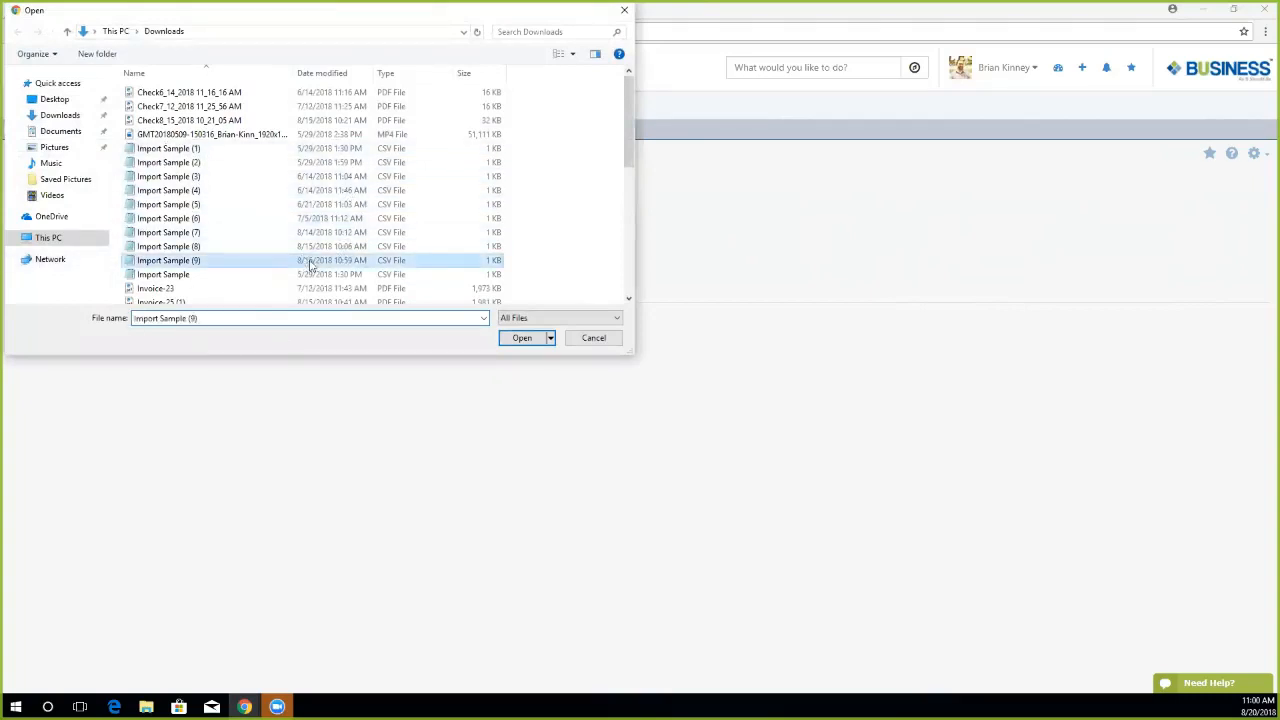
pyautogui.click(531, 341)
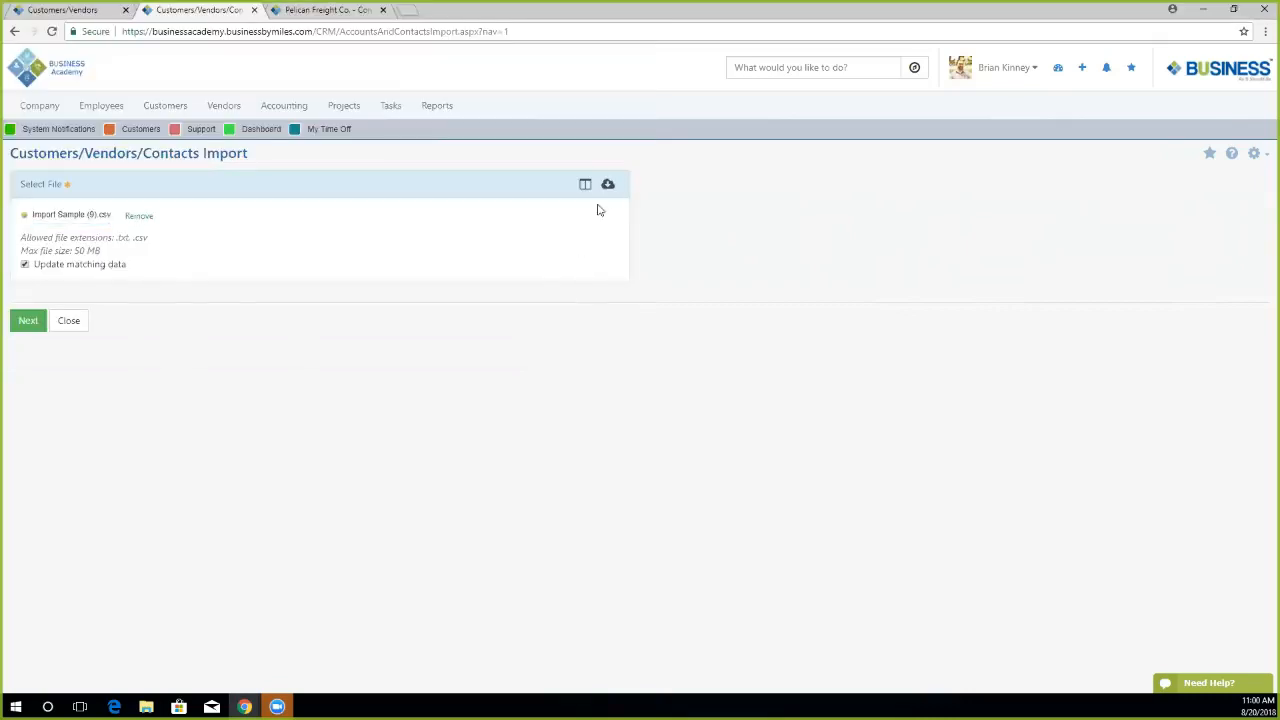
# Download the sample import file and inspect its header row alongside the import mapping.
pyautogui.click(607, 188)
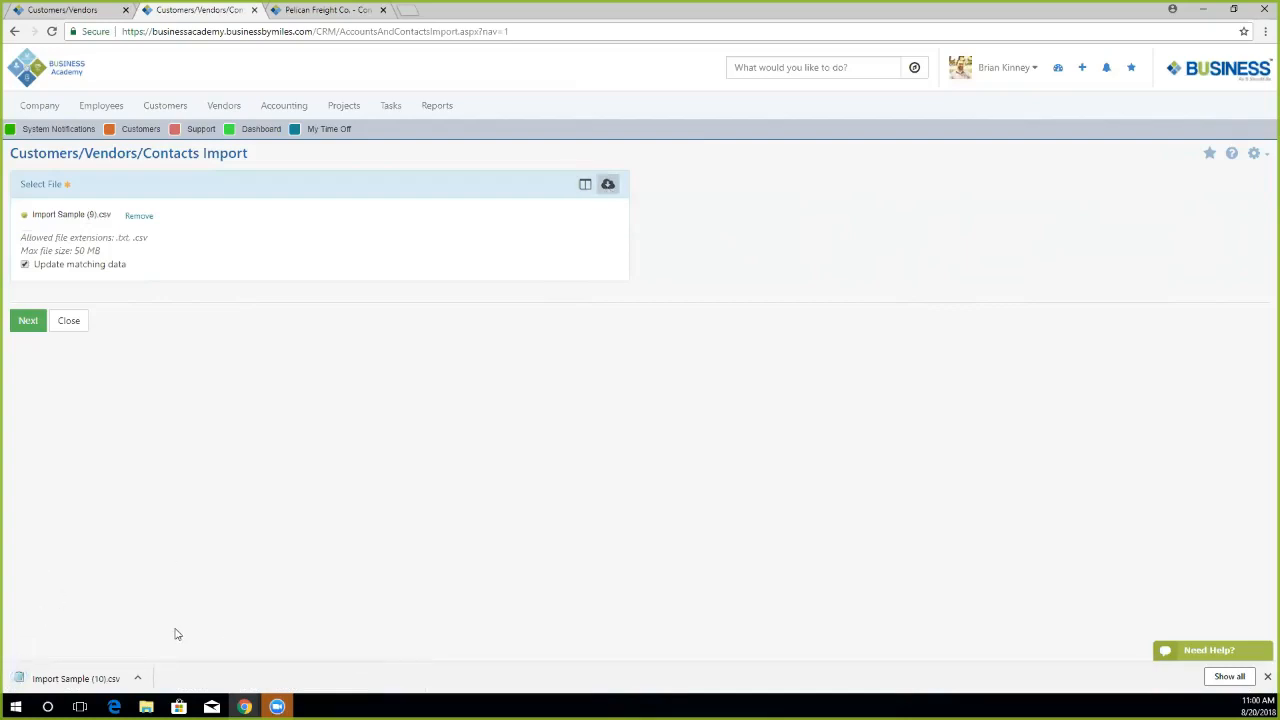
pyautogui.click(585, 188)
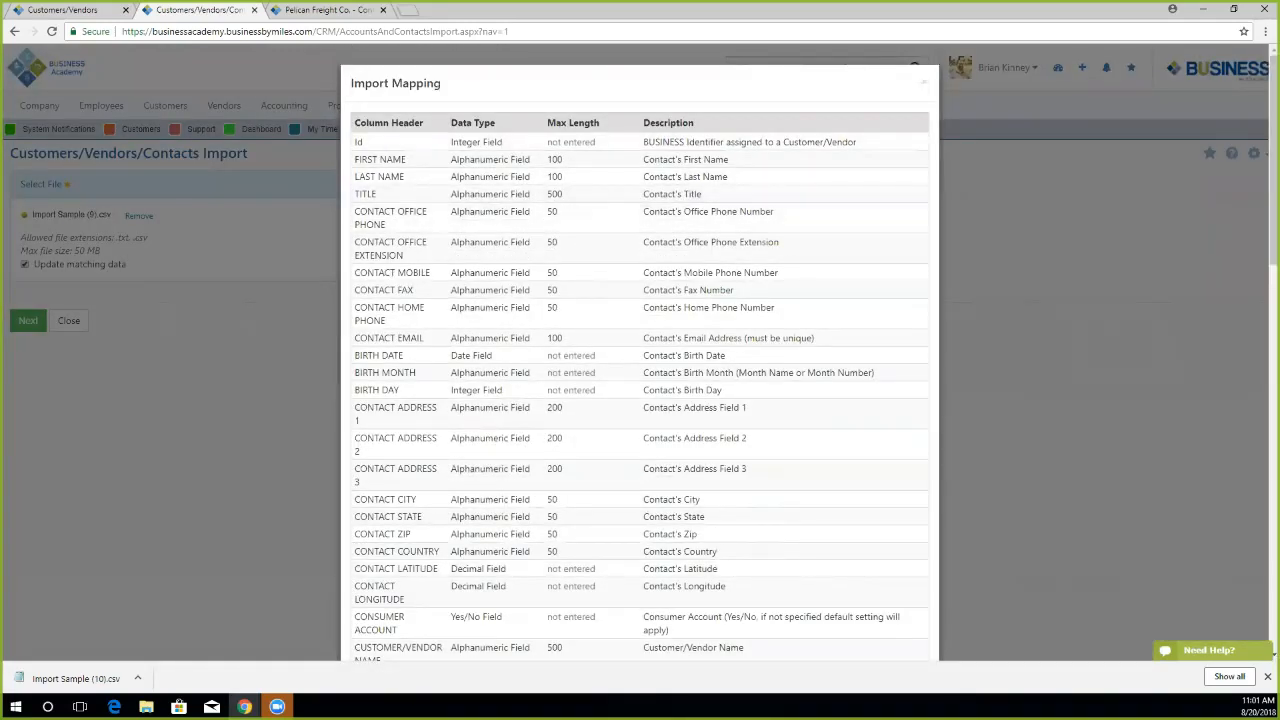
pyautogui.click(75, 678)
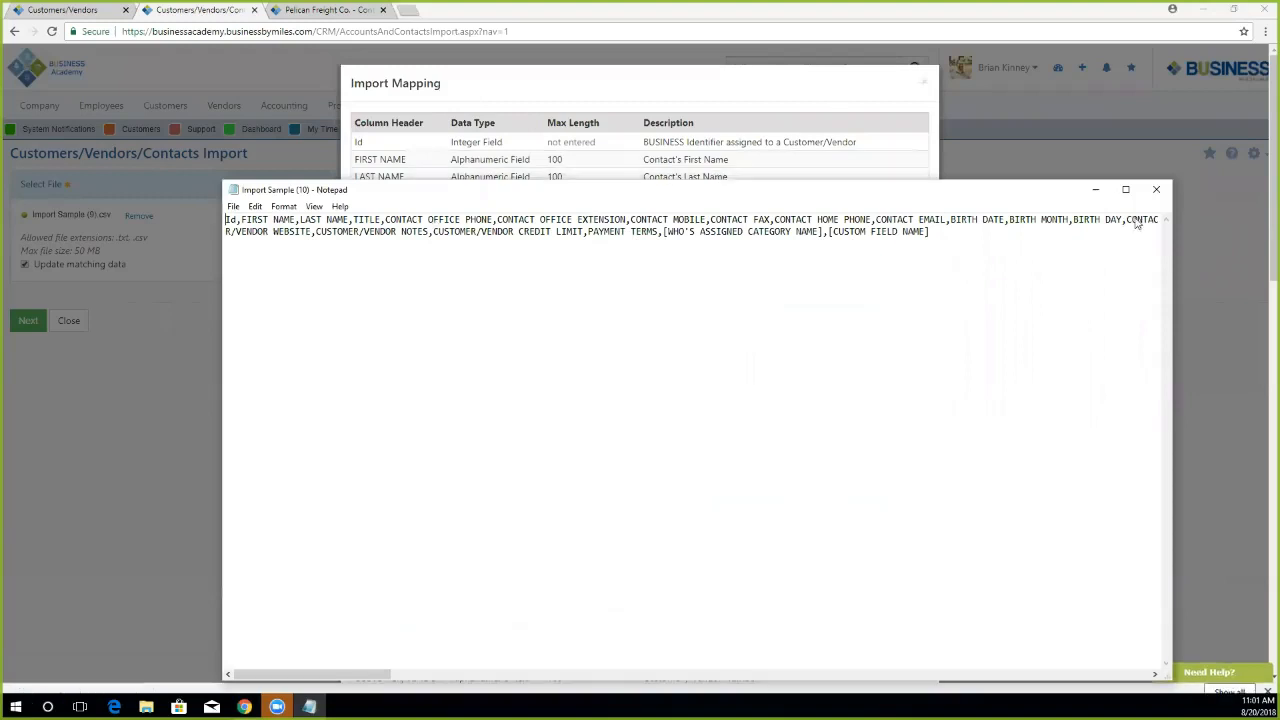
pyautogui.click(1095, 189)
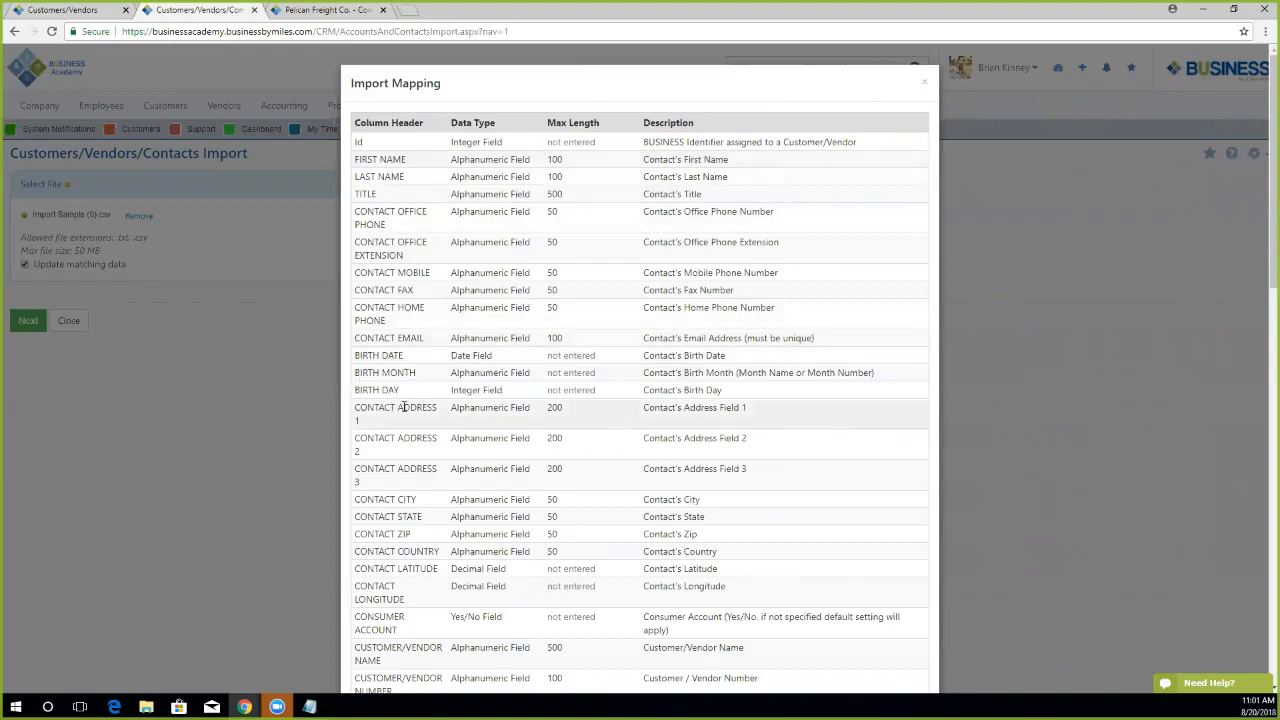
# Examine the import mapping's column headers, data types, maximum lengths and descriptions for contact, customer/vendor and location fields.
pyautogui.scroll(-2, 452, 531)
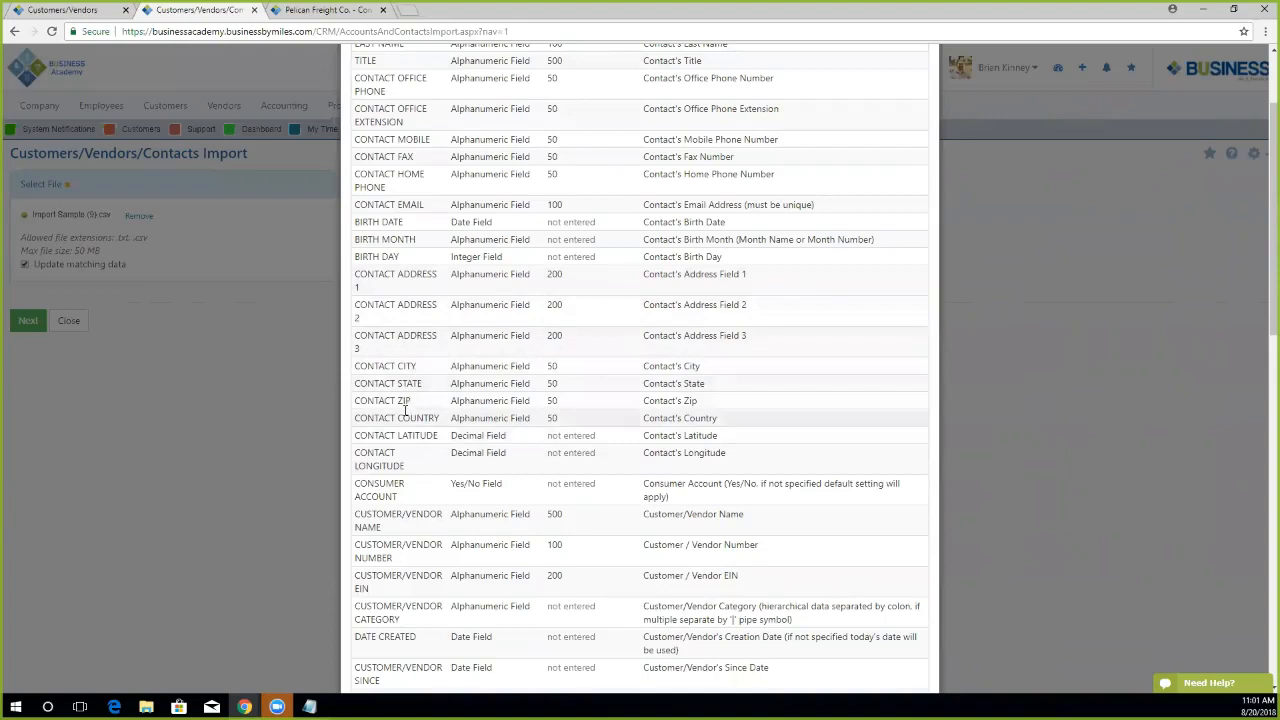
pyautogui.scroll(-4, 438, 444)
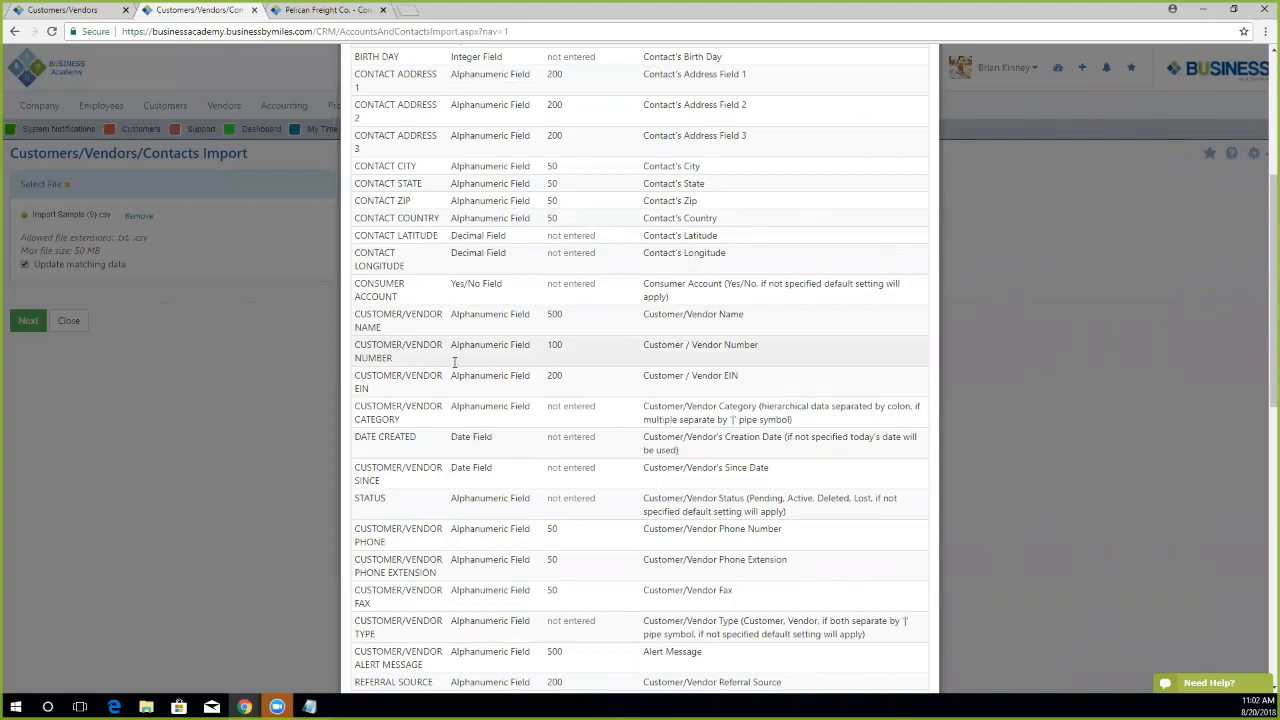
pyautogui.scroll(-3, 450, 416)
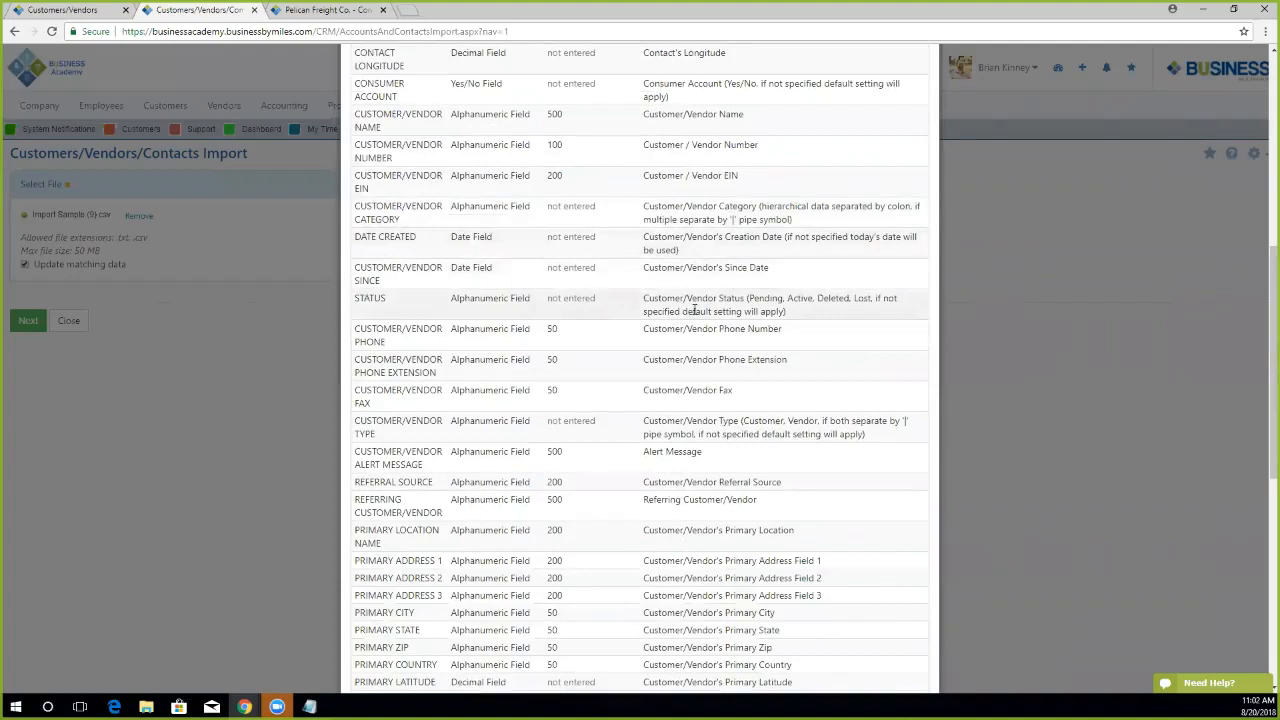
pyautogui.scroll(-3, 490, 340)
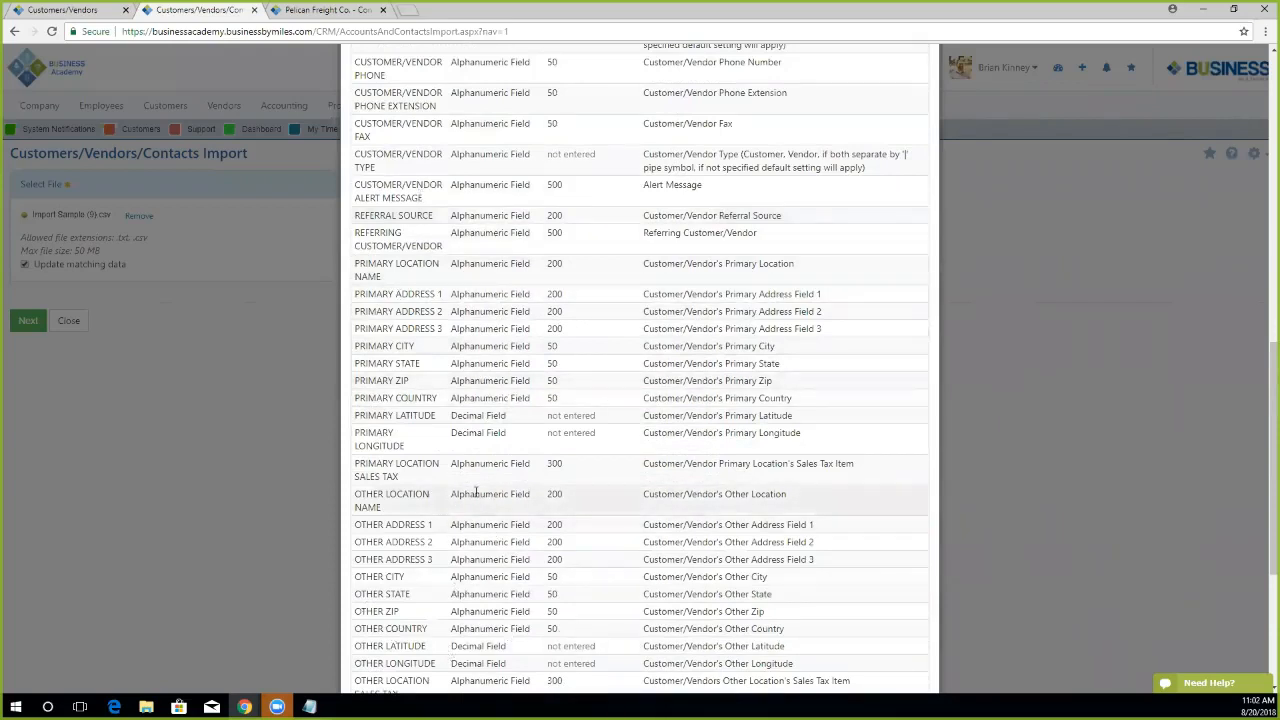
pyautogui.scroll(-3, 476, 492)
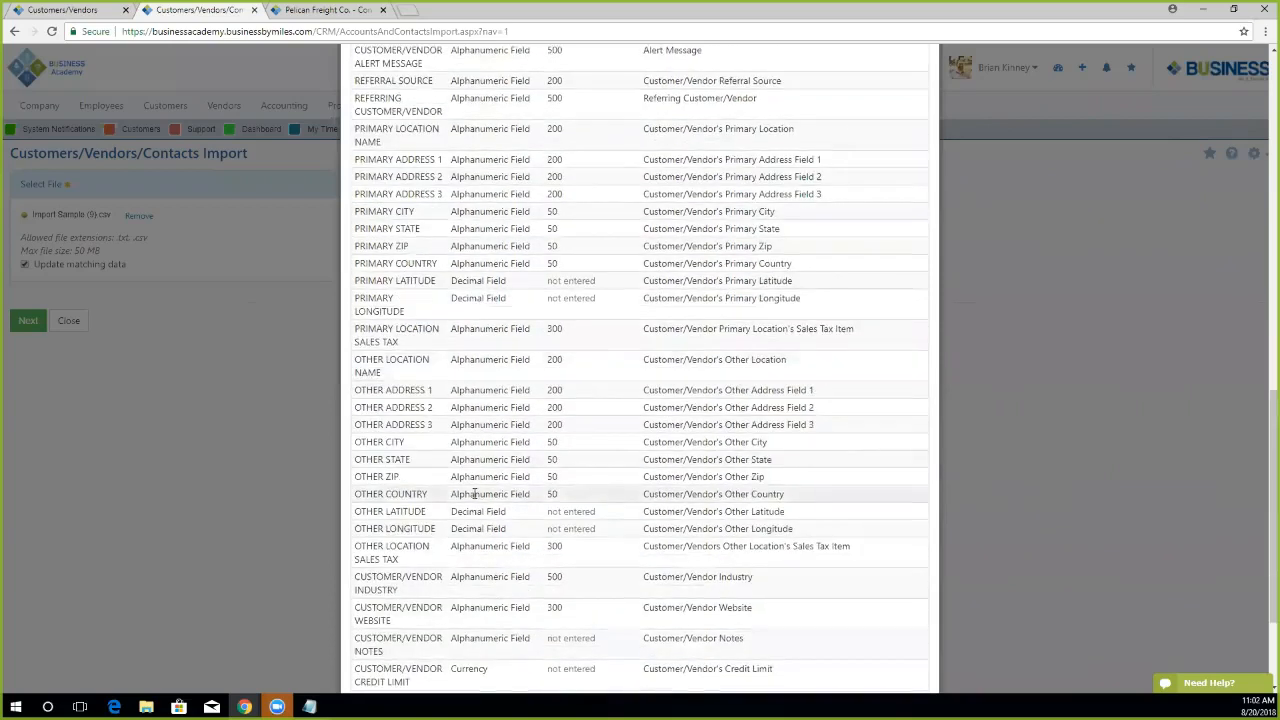
pyautogui.scroll(3, 626, 360)
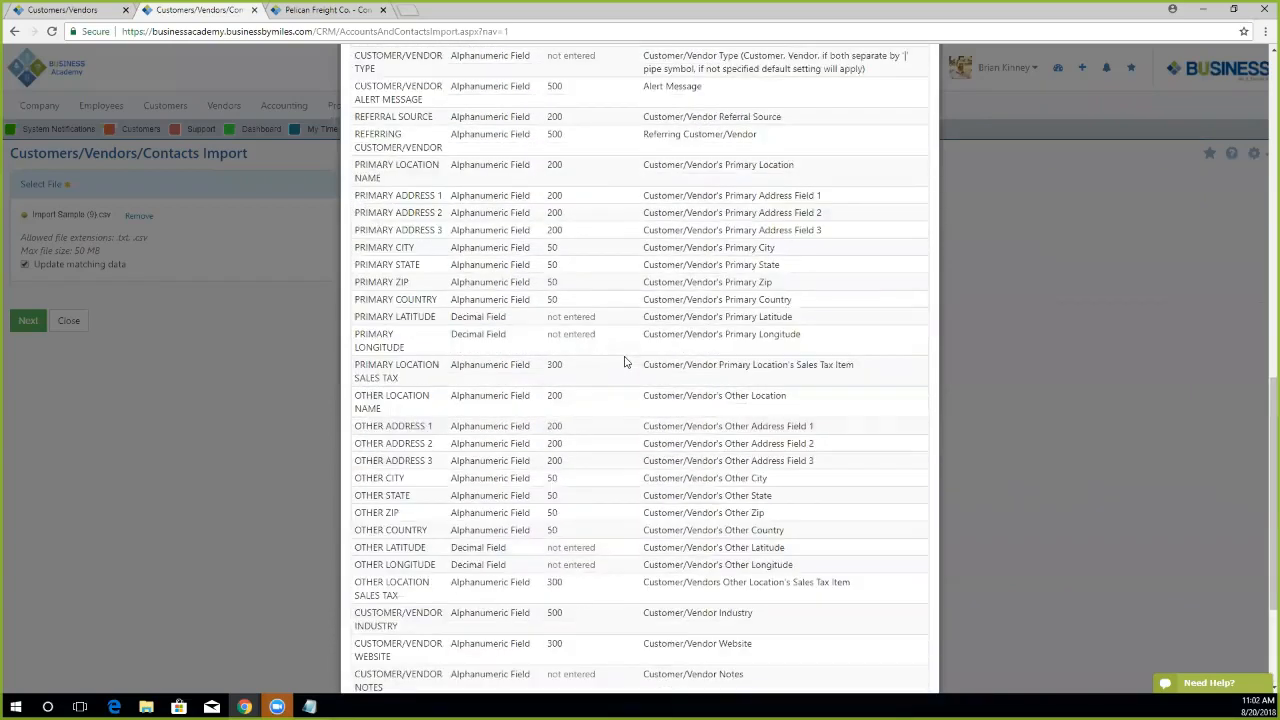
pyautogui.scroll(1, 626, 361)
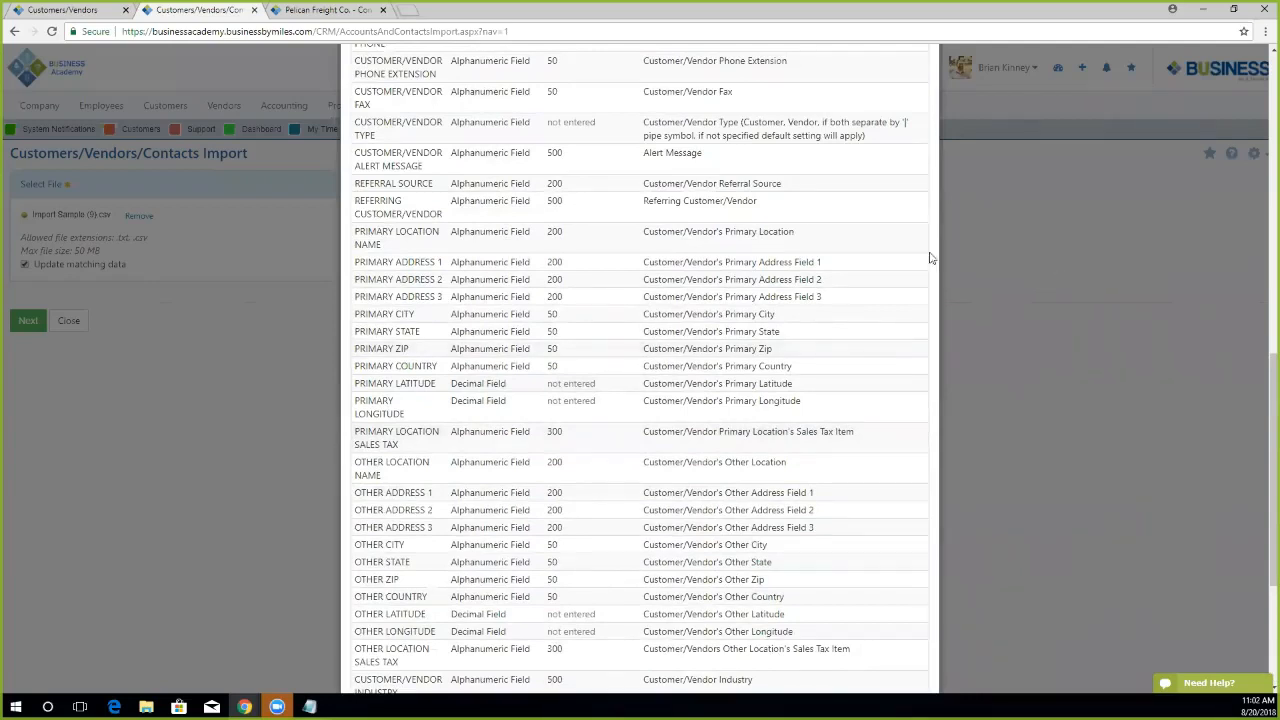
pyautogui.scroll(3, 805, 290)
pyautogui.scroll(6, 809, 291)
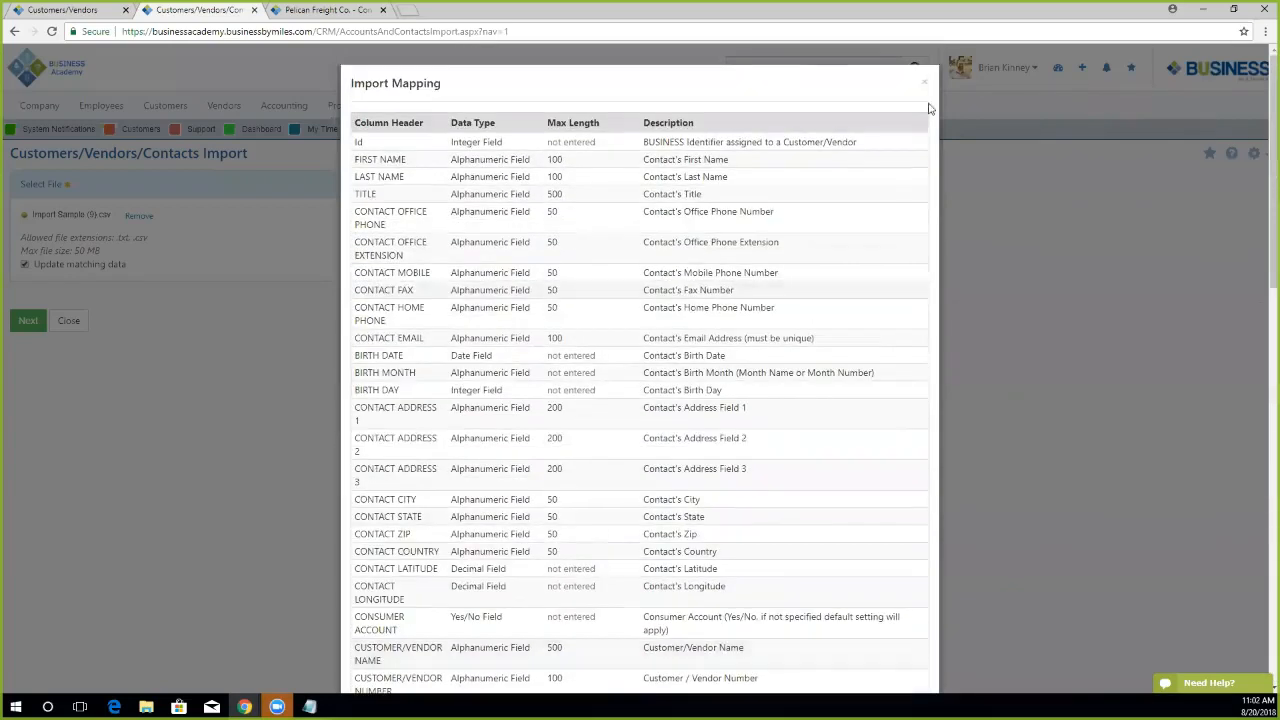
# Close the import mapping and try to process Import Sample (9).csv with matching data updated.
pyautogui.click(252, 302)
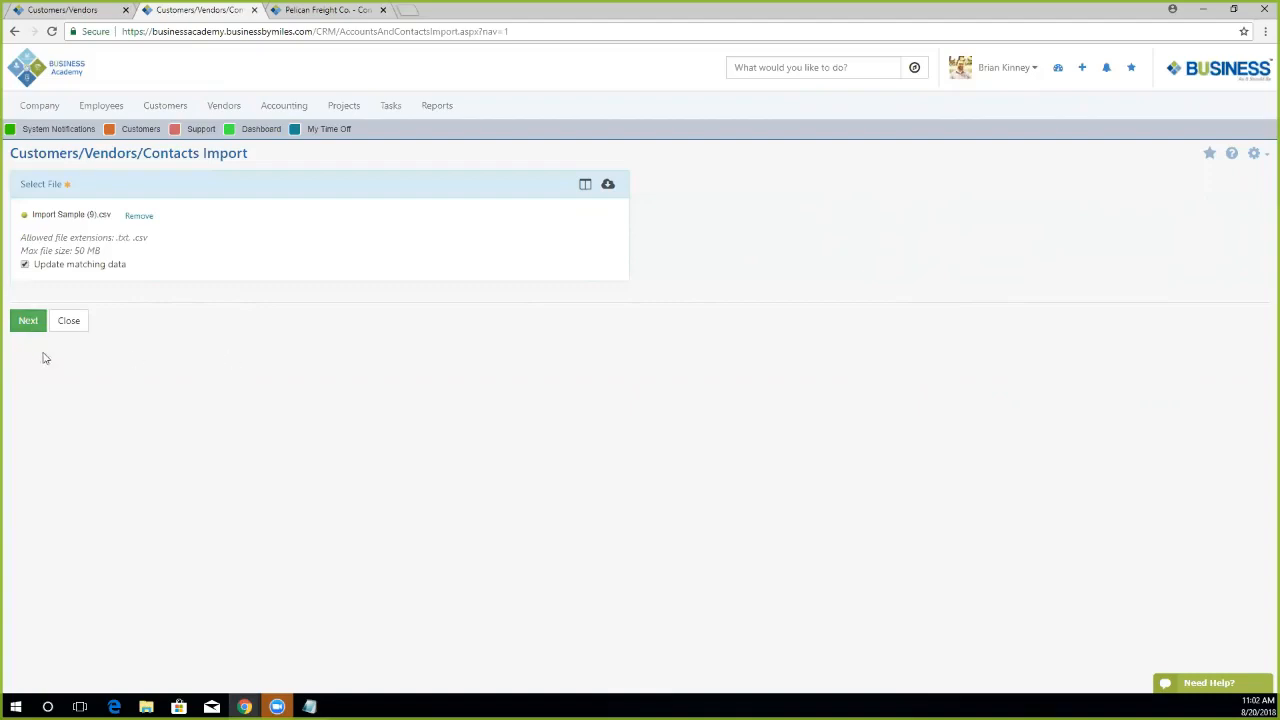
pyautogui.click(27, 320)
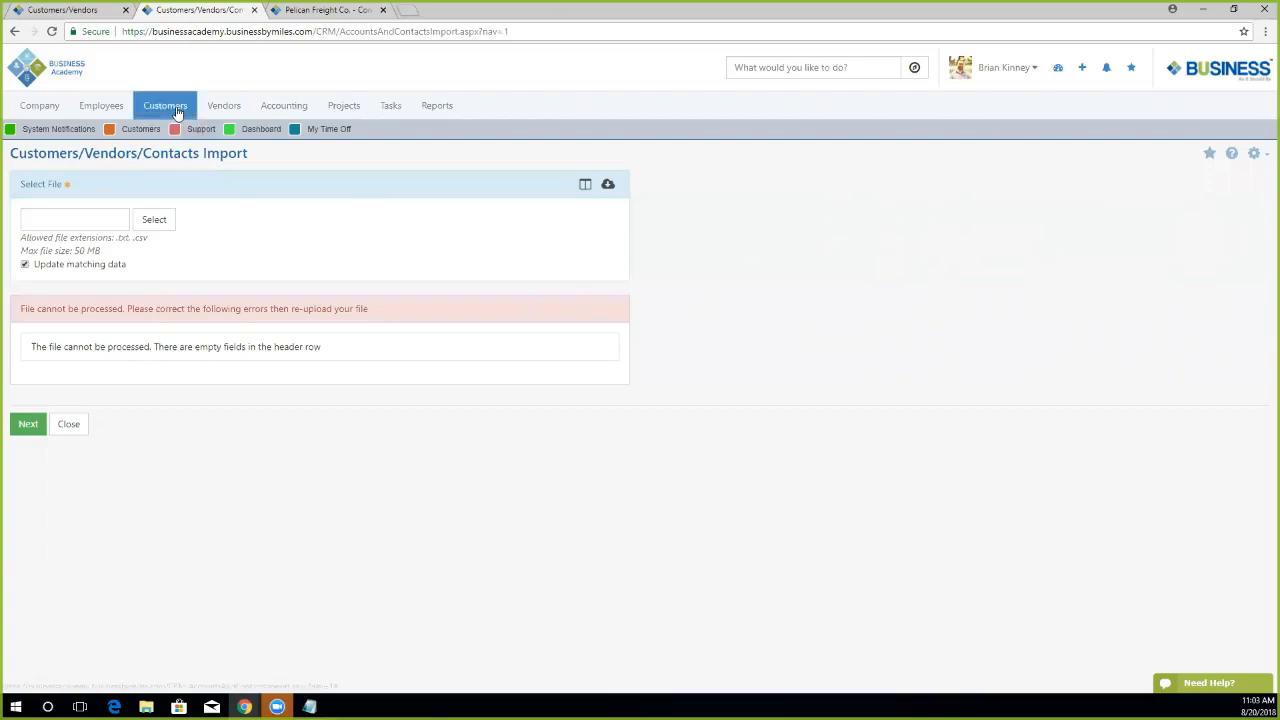
# Open the customers' Opportunities list and check the available choices in its Status filter.
pyautogui.moveTo(178, 110)
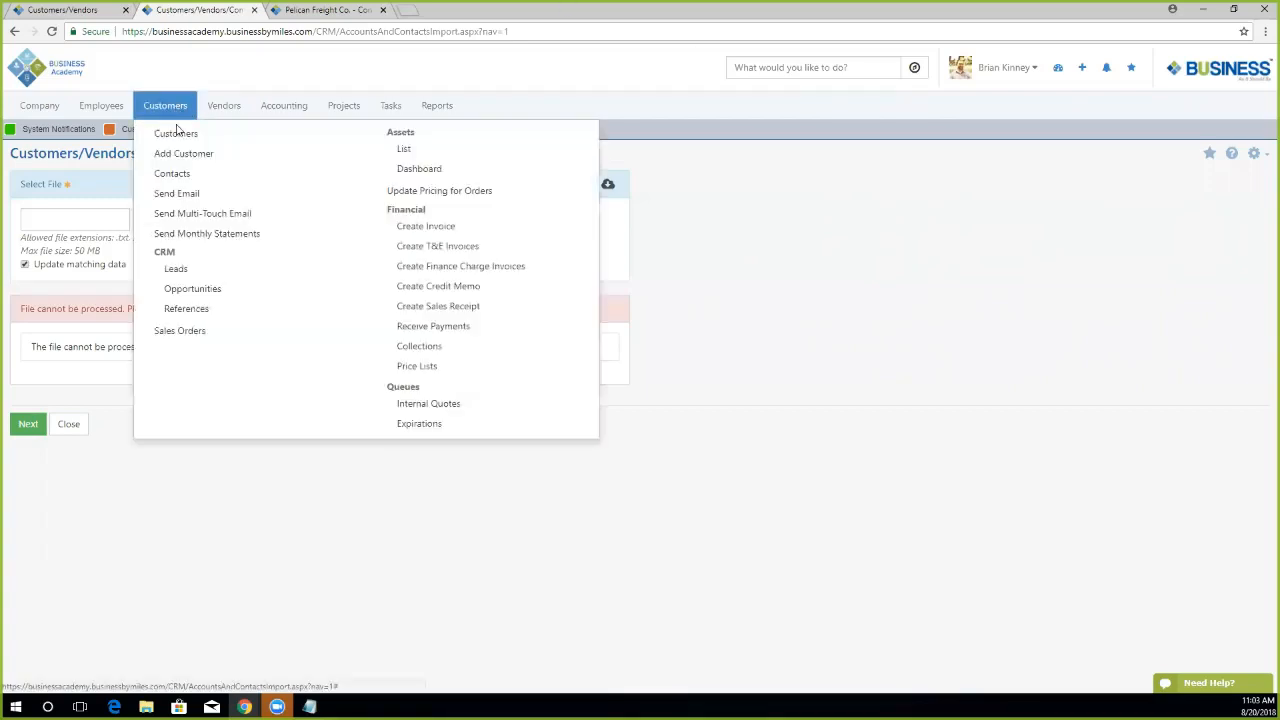
pyautogui.click(186, 291)
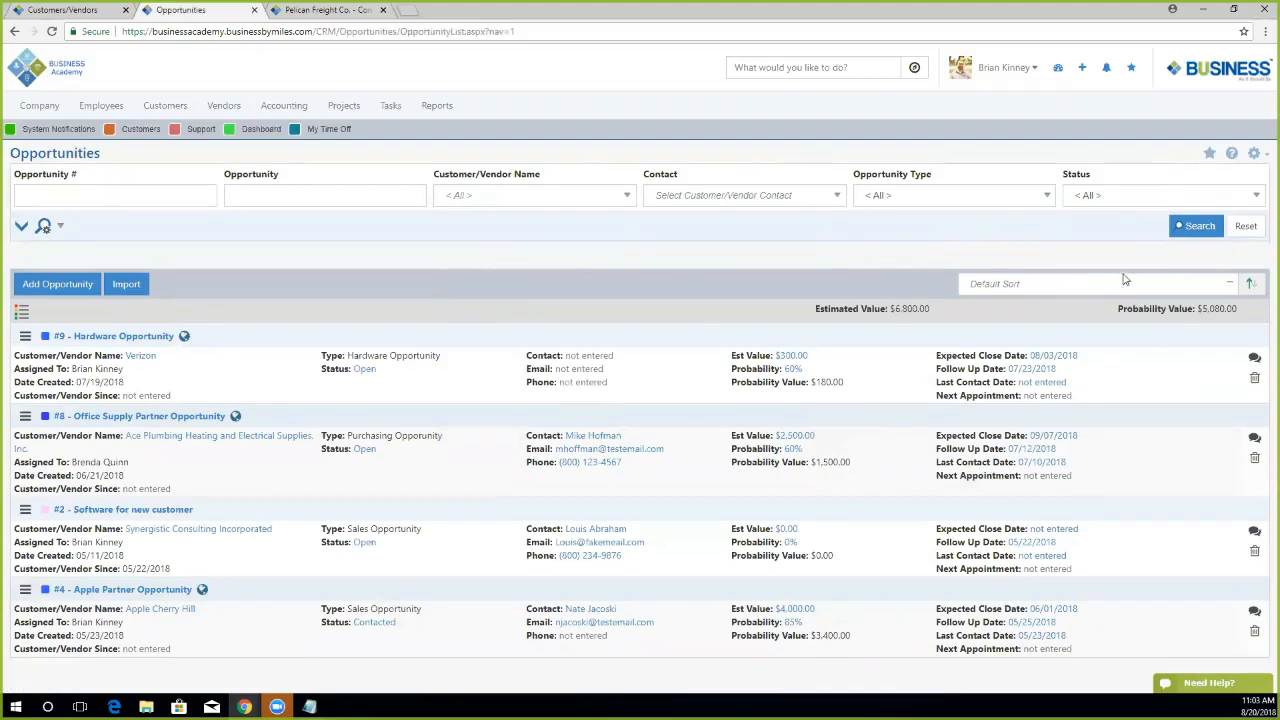
pyautogui.click(1100, 198)
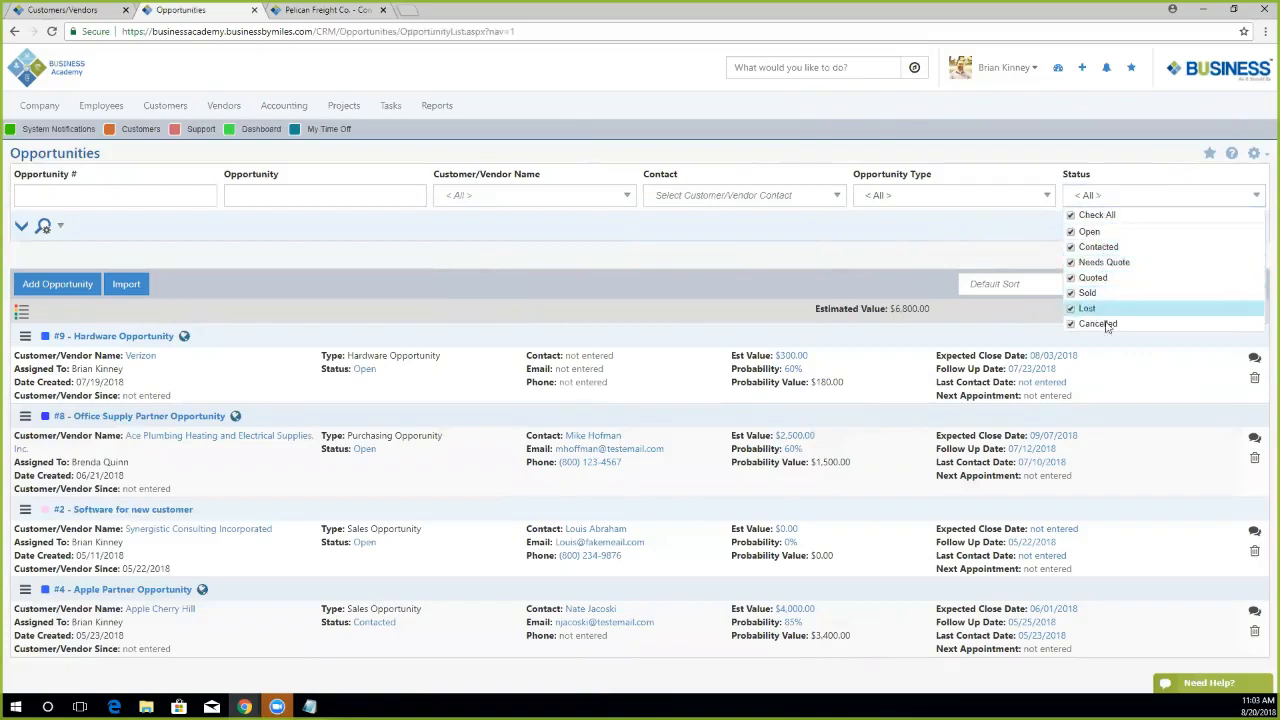
pyautogui.click(735, 277)
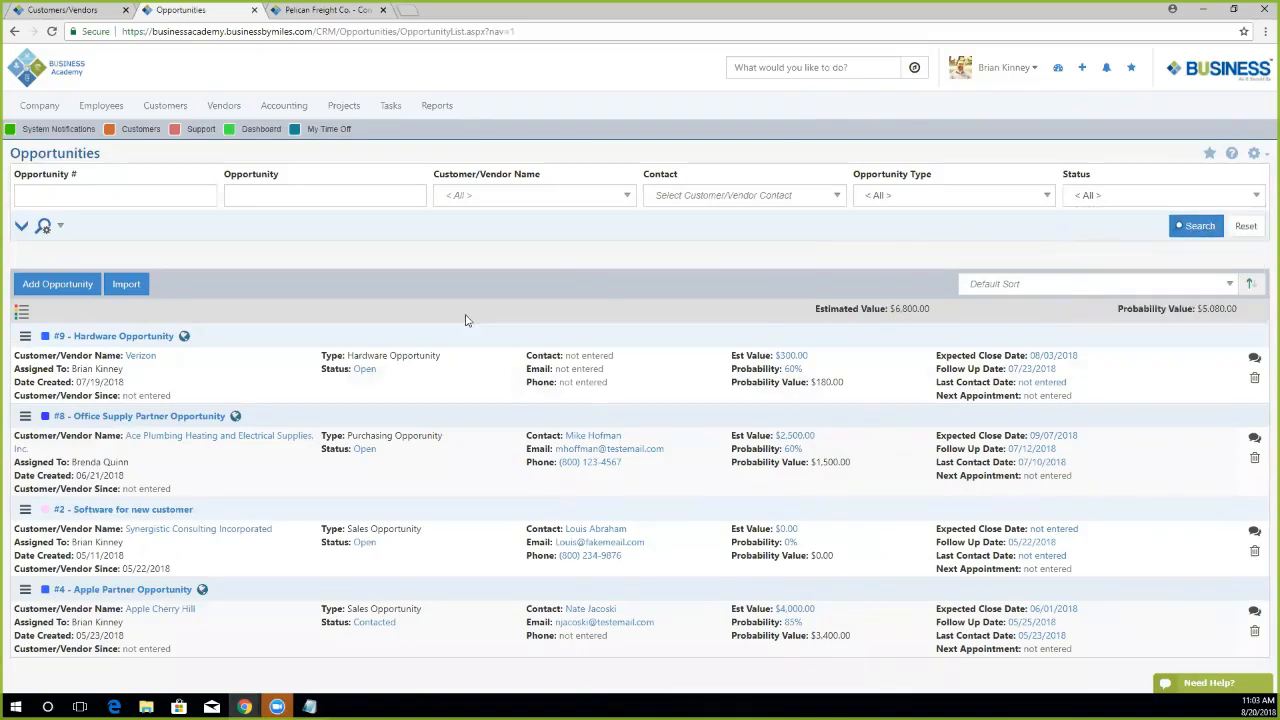
# Search opportunities across all types and statuses and look through the resulting list.
pyautogui.click(1198, 226)
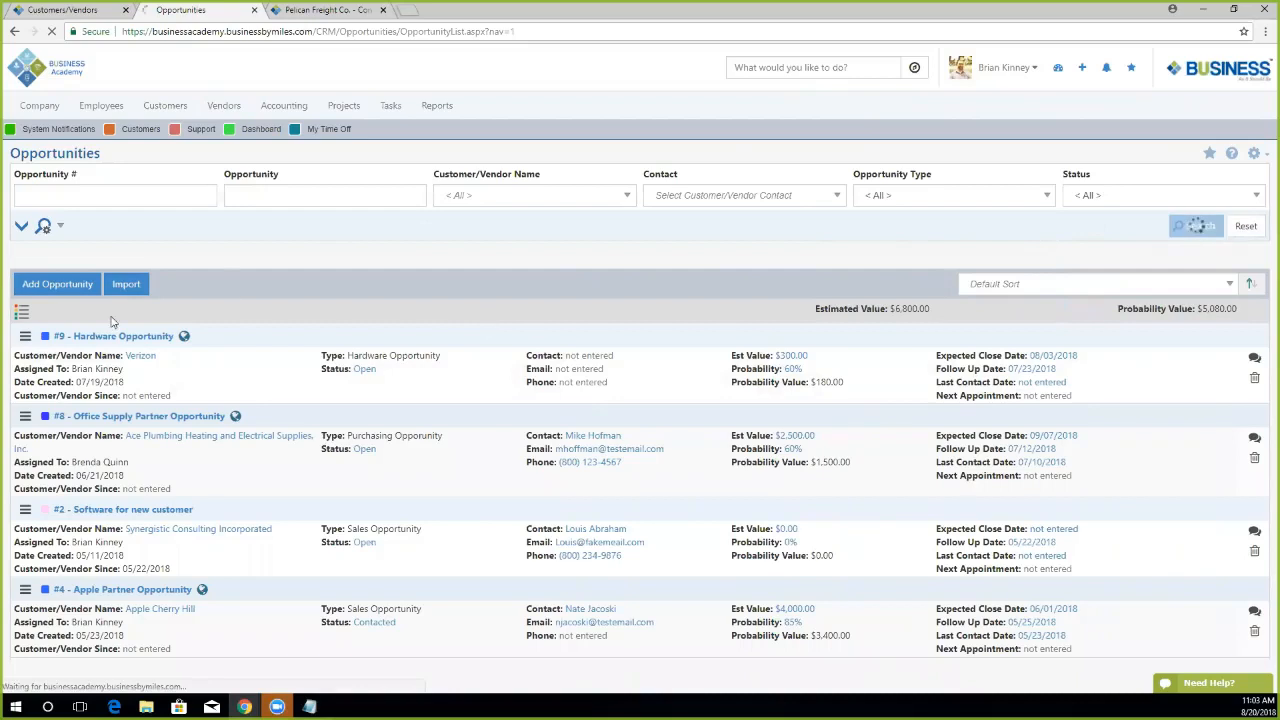
pyautogui.scroll(-2, 349, 305)
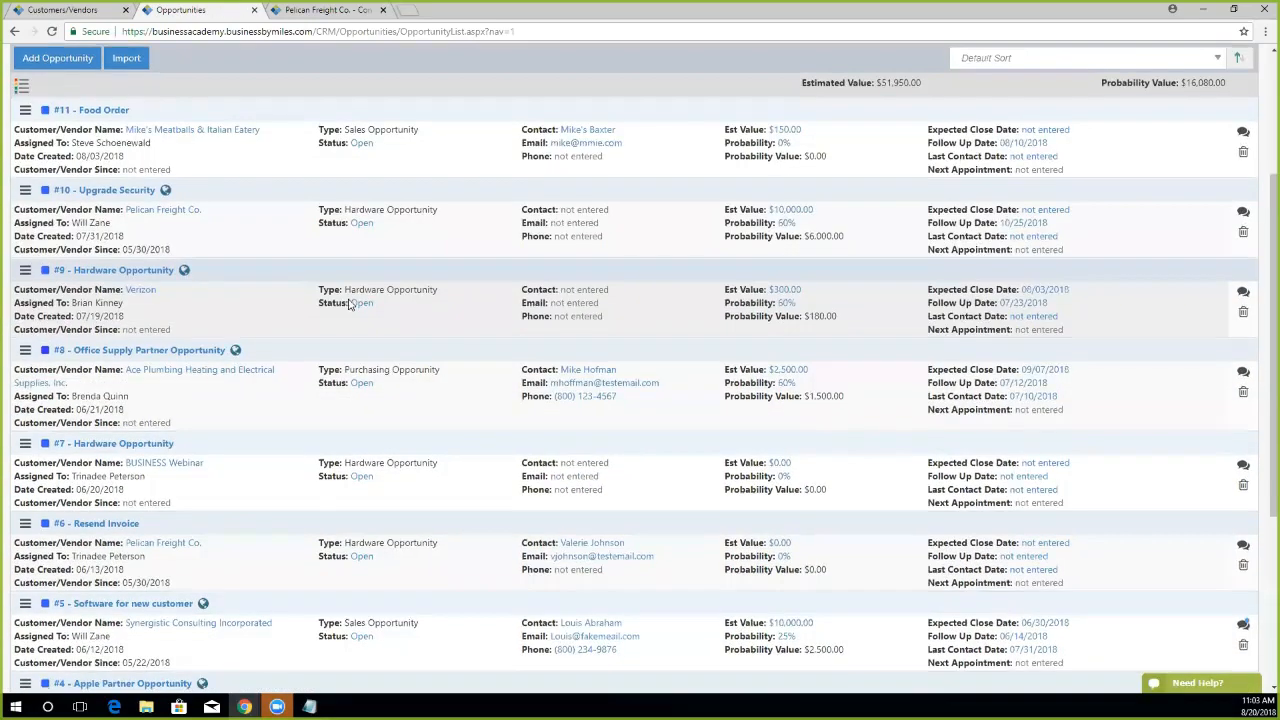
pyautogui.scroll(-3, 349, 305)
pyautogui.scroll(5, 347, 304)
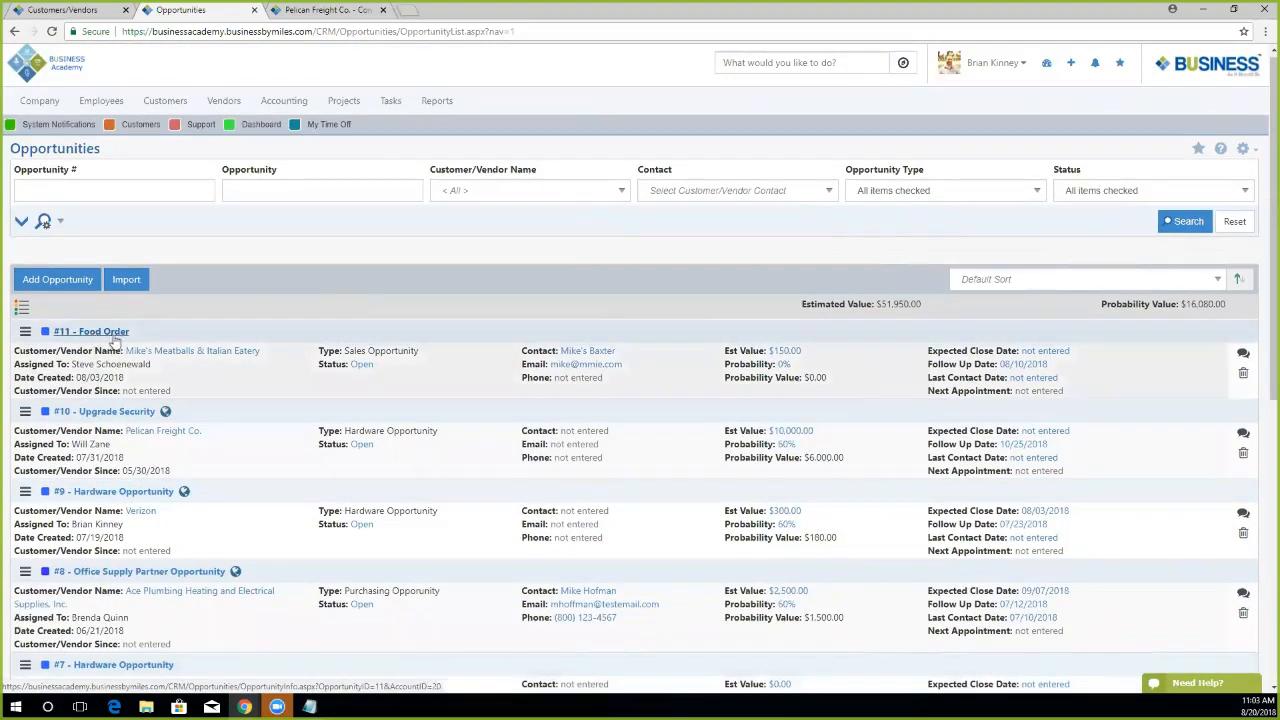
# Open the #11 - Food Order opportunity and review its info, hub and assignments pages.
pyautogui.click(92, 334)
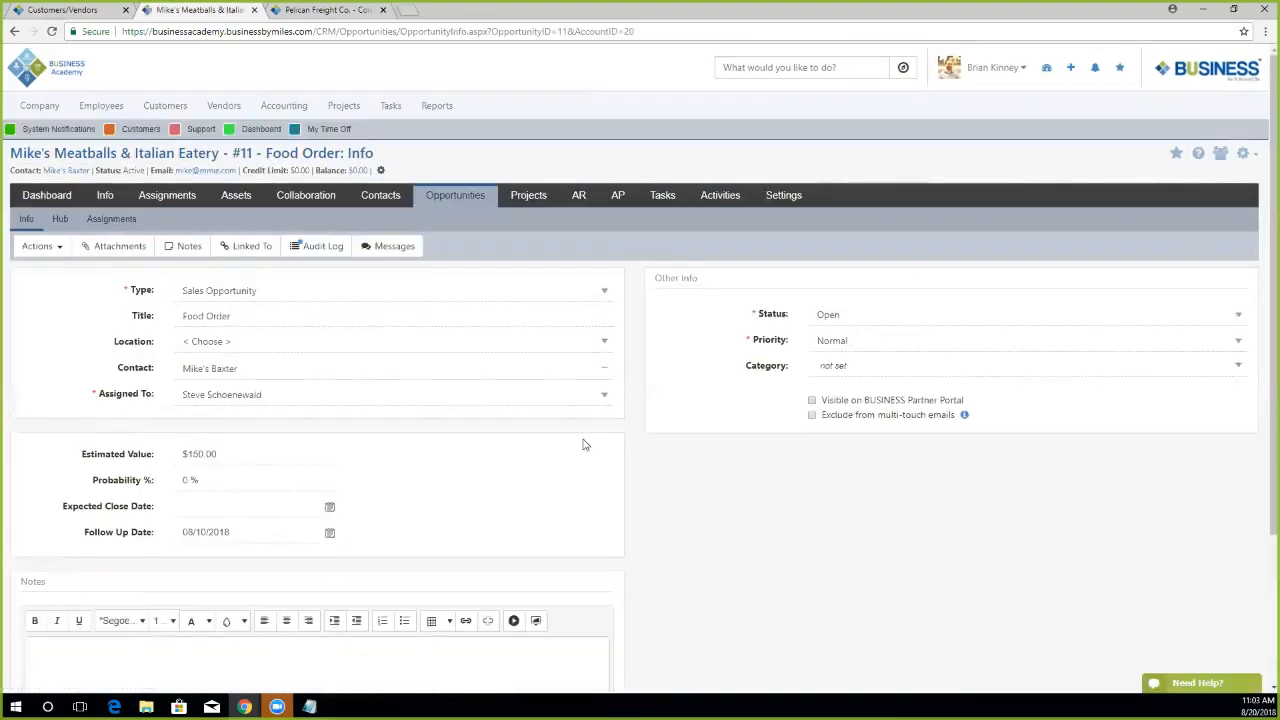
pyautogui.scroll(-1, 600, 447)
pyautogui.scroll(-2, 240, 214)
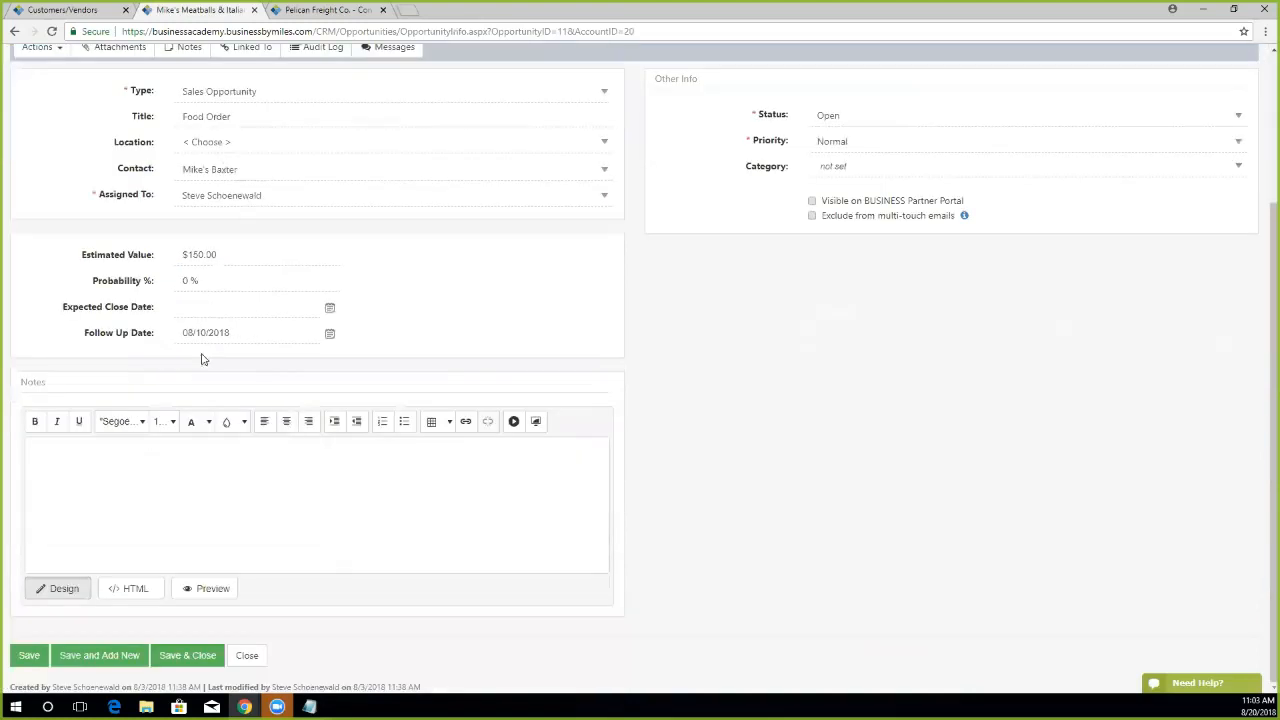
pyautogui.scroll(3, 100, 180)
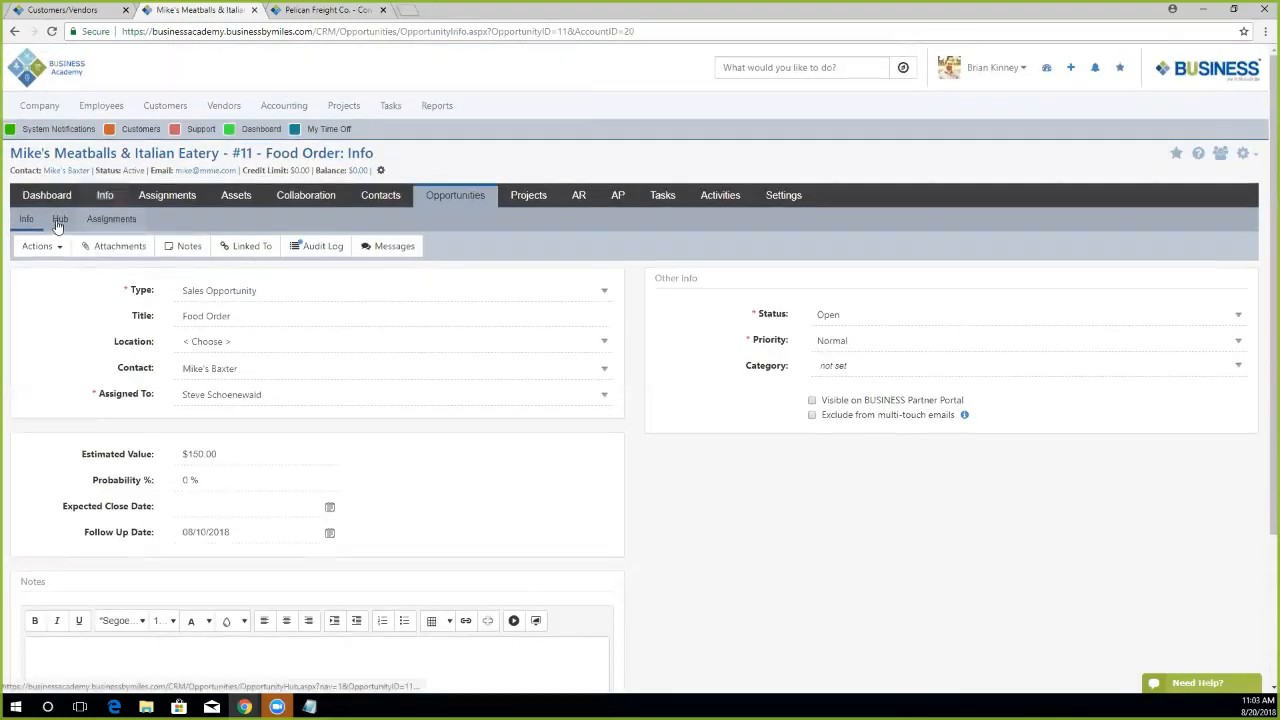
pyautogui.click(61, 220)
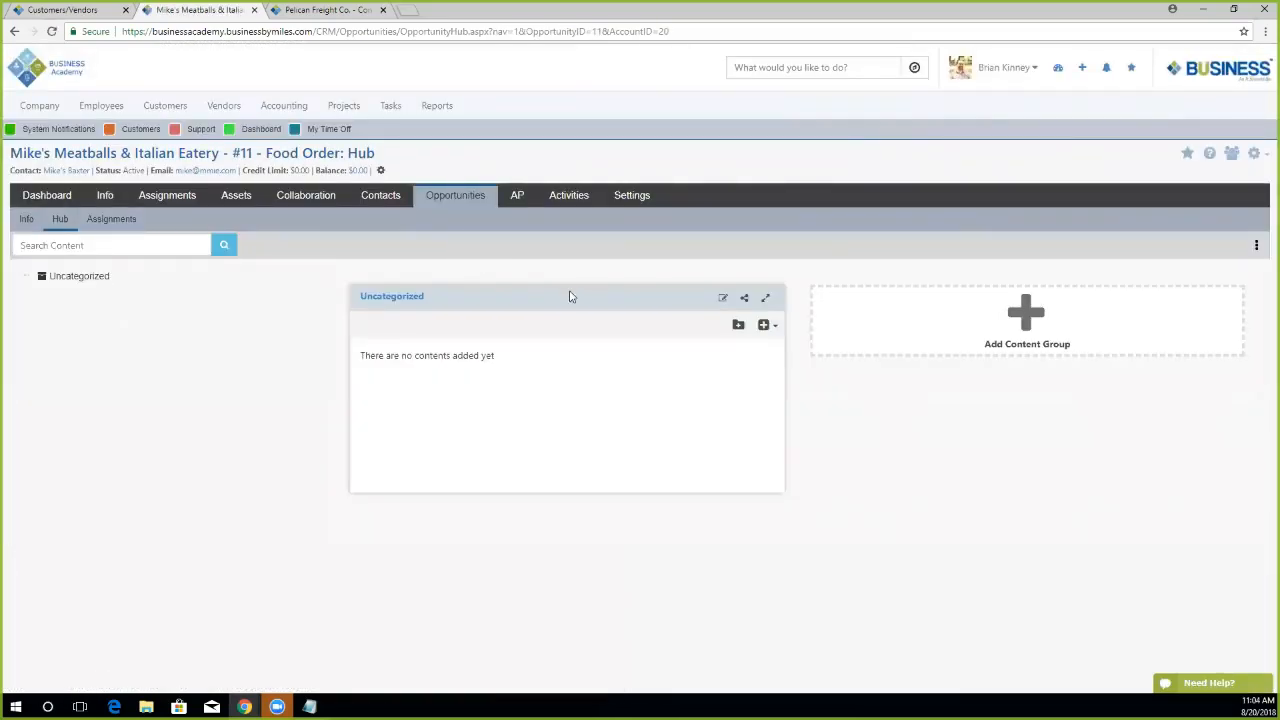
pyautogui.click(113, 221)
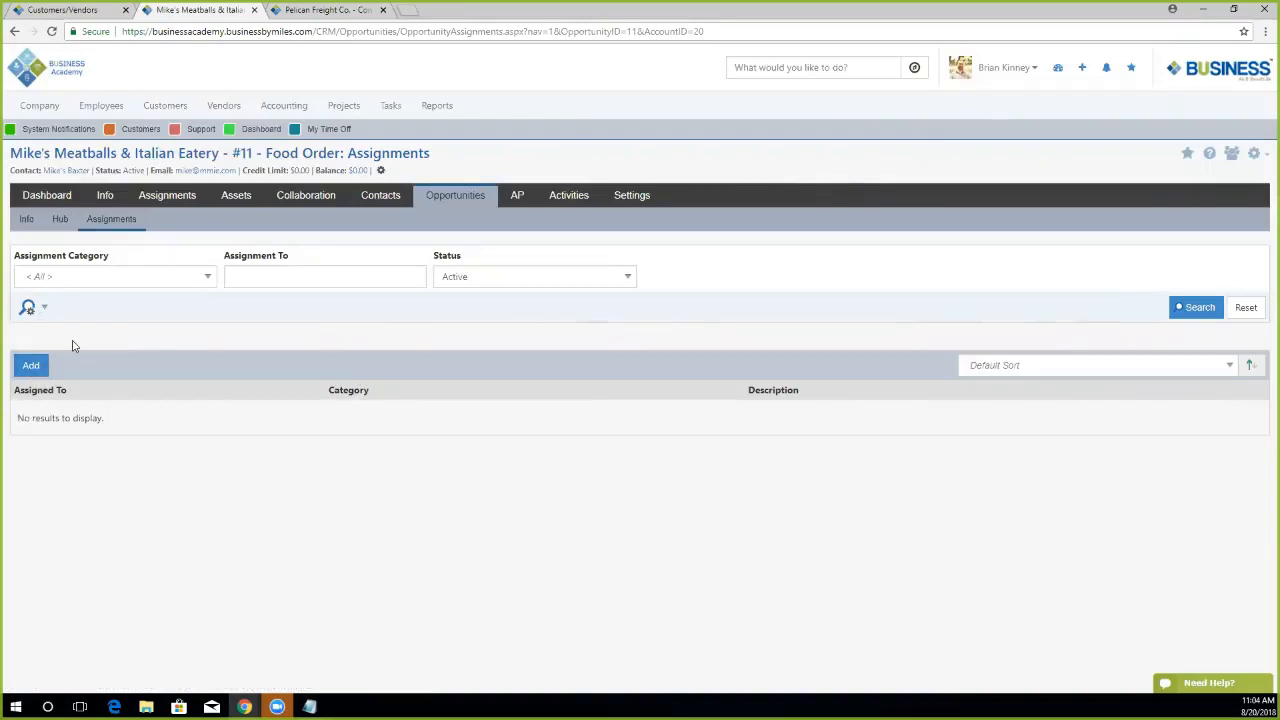
# Return to the Opportunities list and open the opportunities import with its column mapping shown.
pyautogui.click(165, 105)
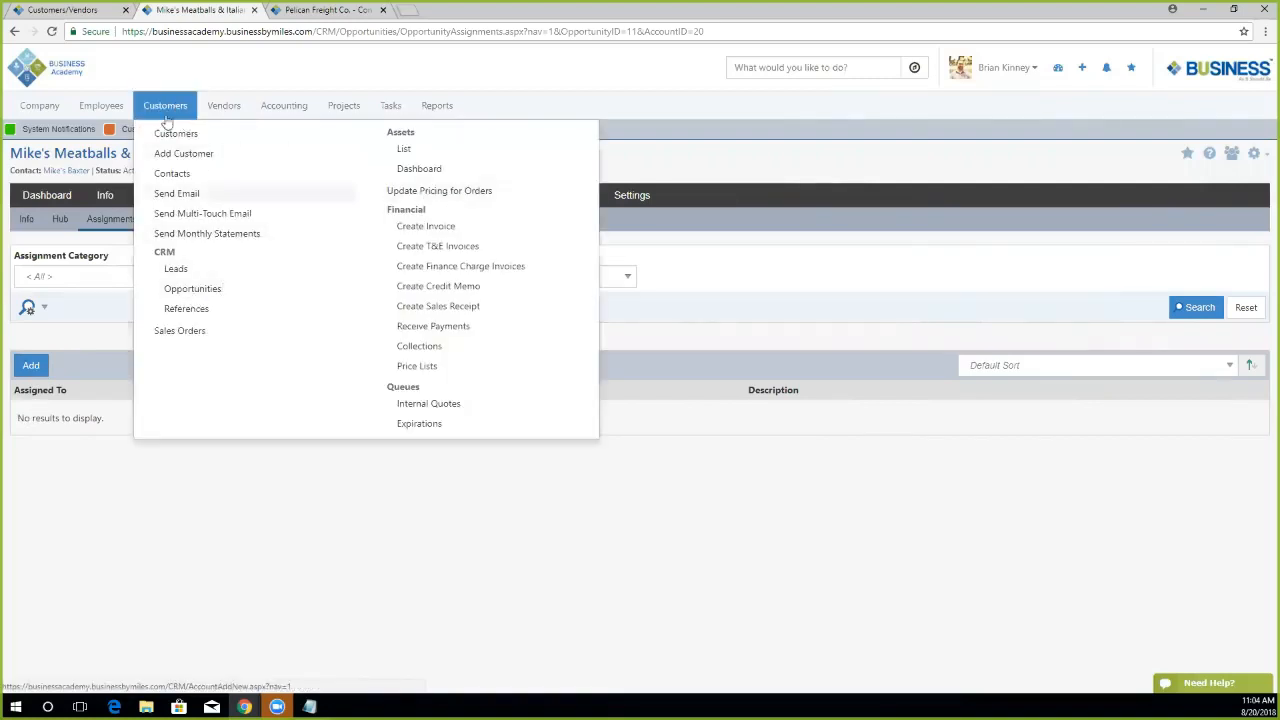
pyautogui.click(198, 292)
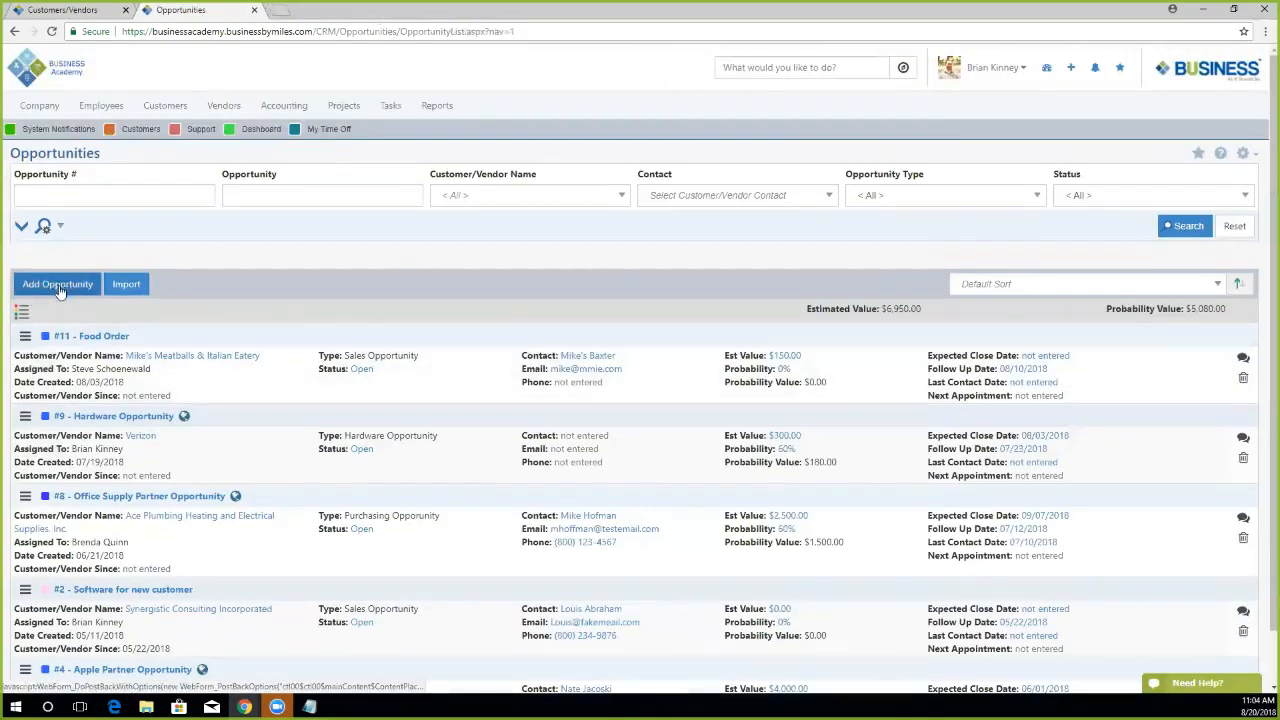
pyautogui.click(137, 291)
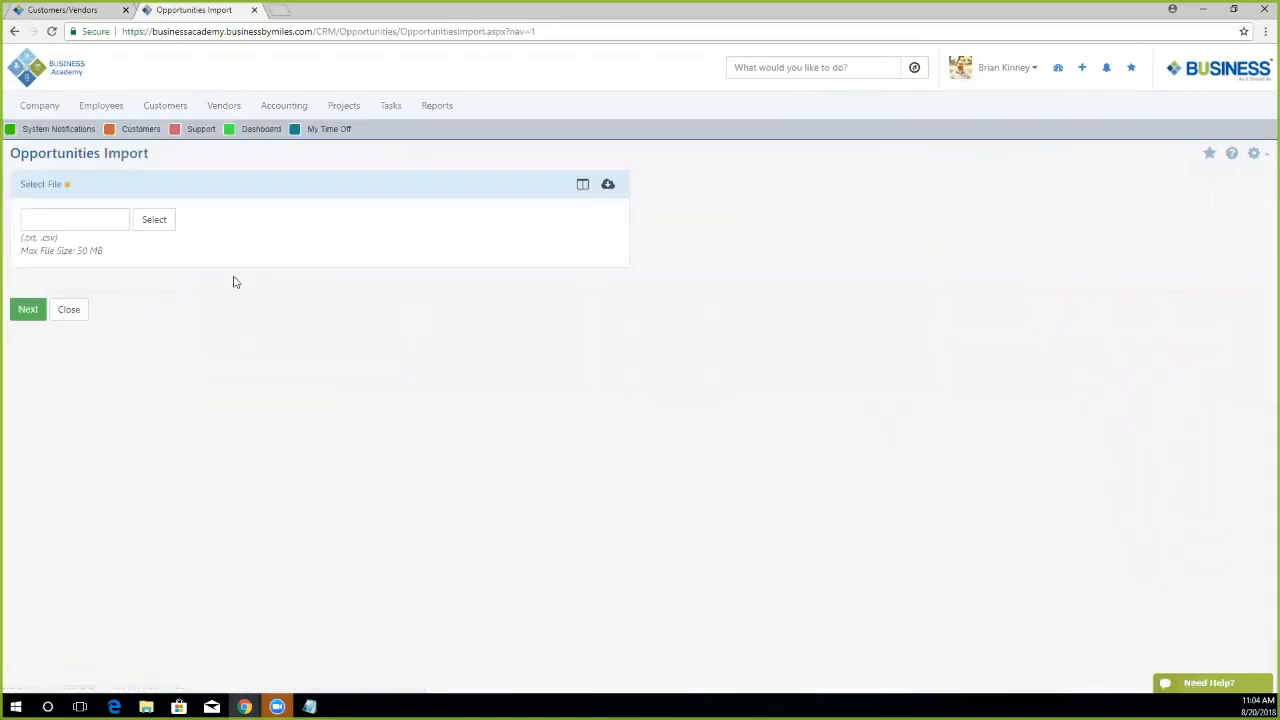
pyautogui.click(581, 188)
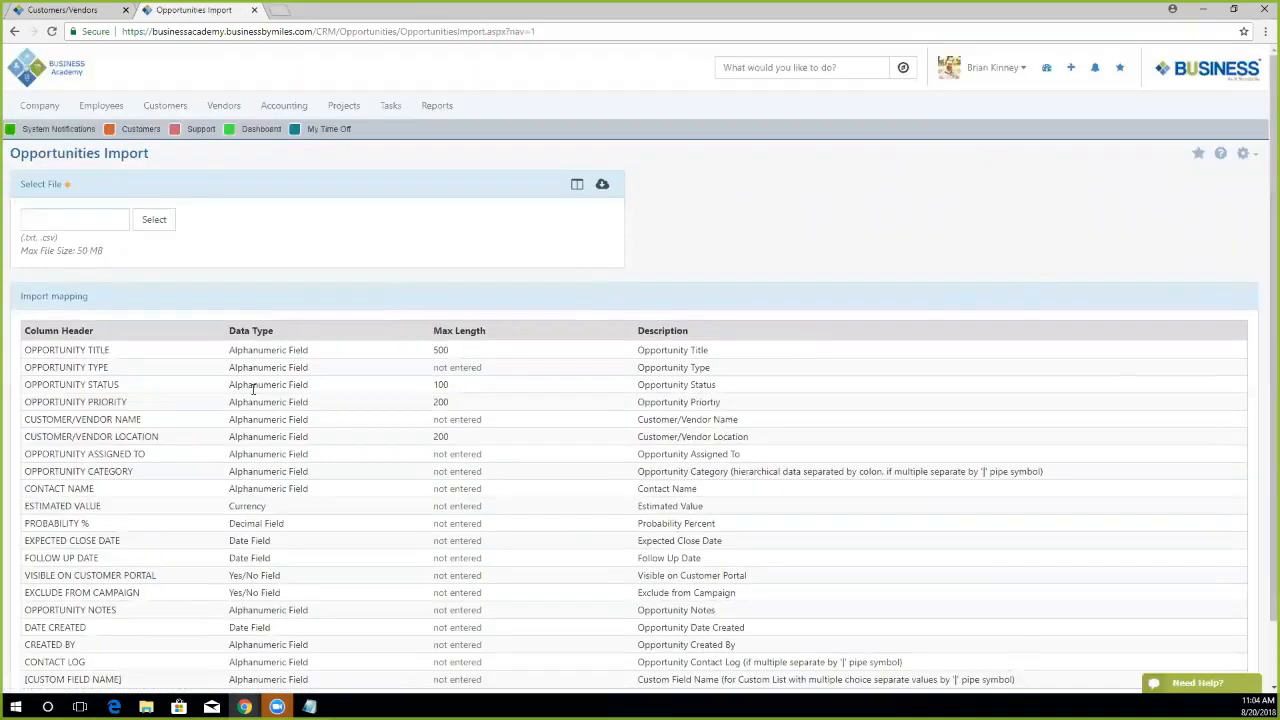
# Review the opportunities import's column mapping and file selection without choosing a file, and return to the Opportunities list.
pyautogui.scroll(-1, 253, 395)
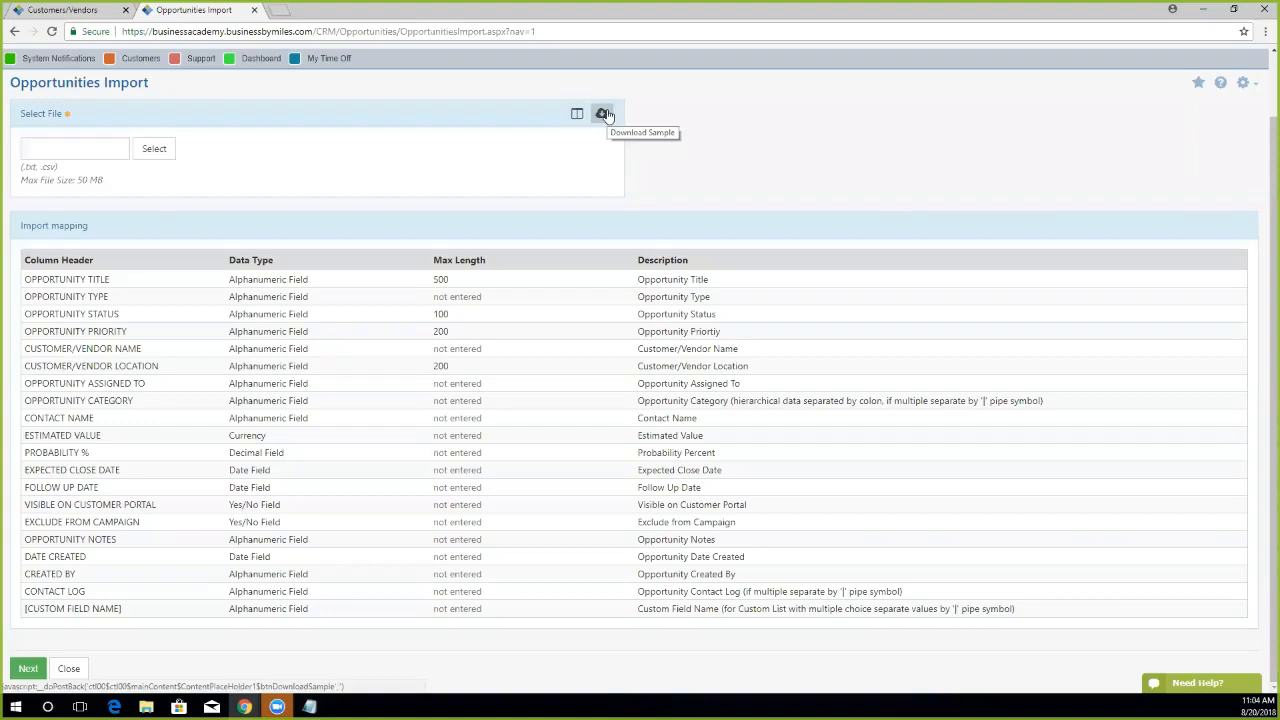
pyautogui.click(154, 148)
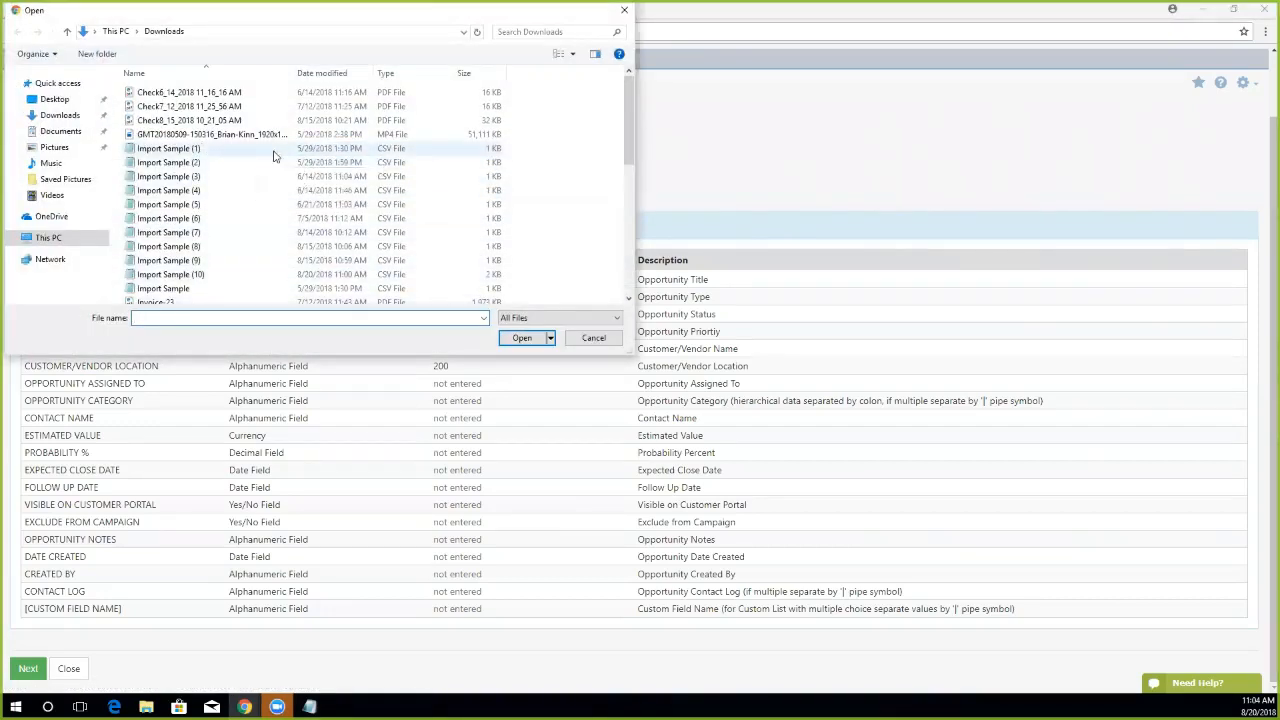
pyautogui.click(627, 12)
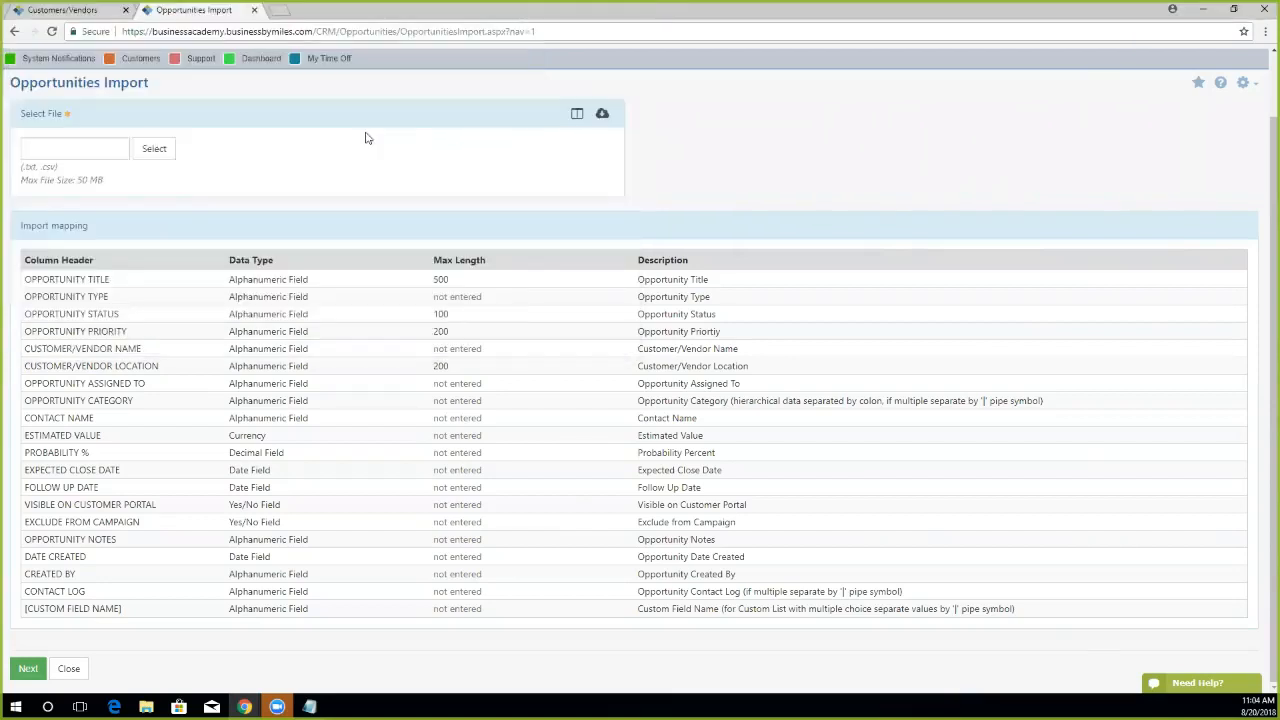
pyautogui.click(14, 31)
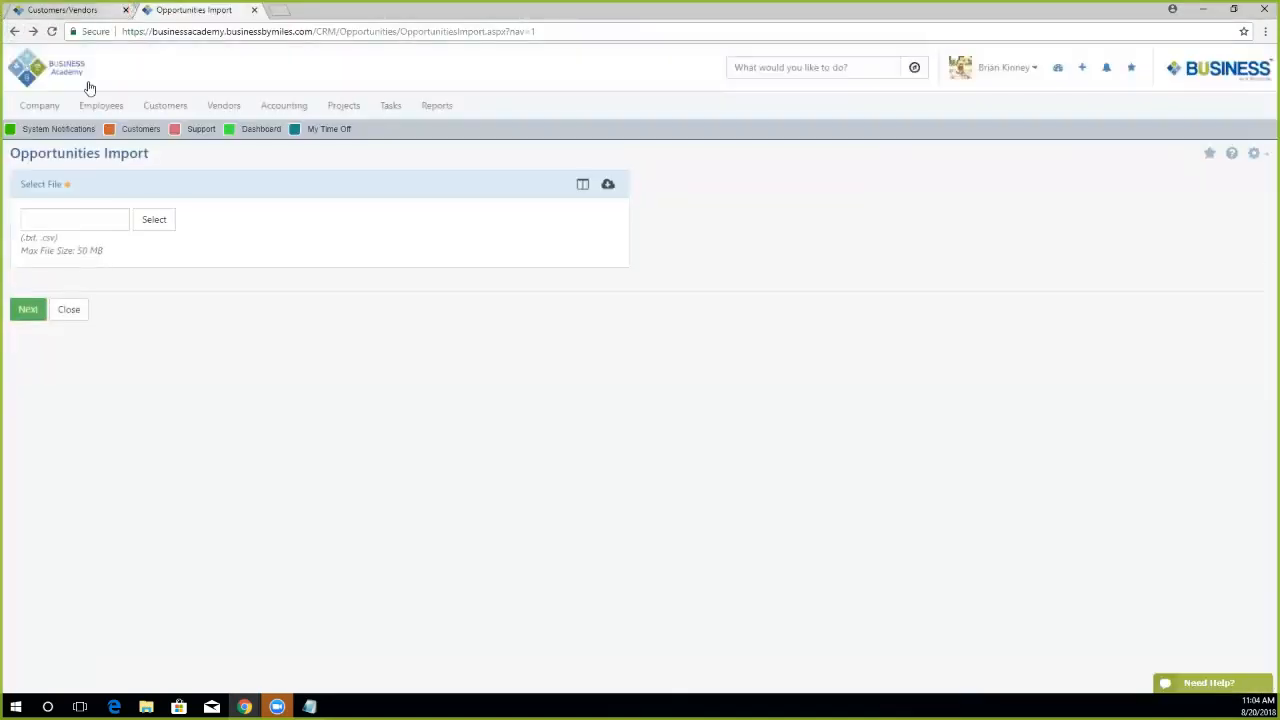
pyautogui.click(14, 31)
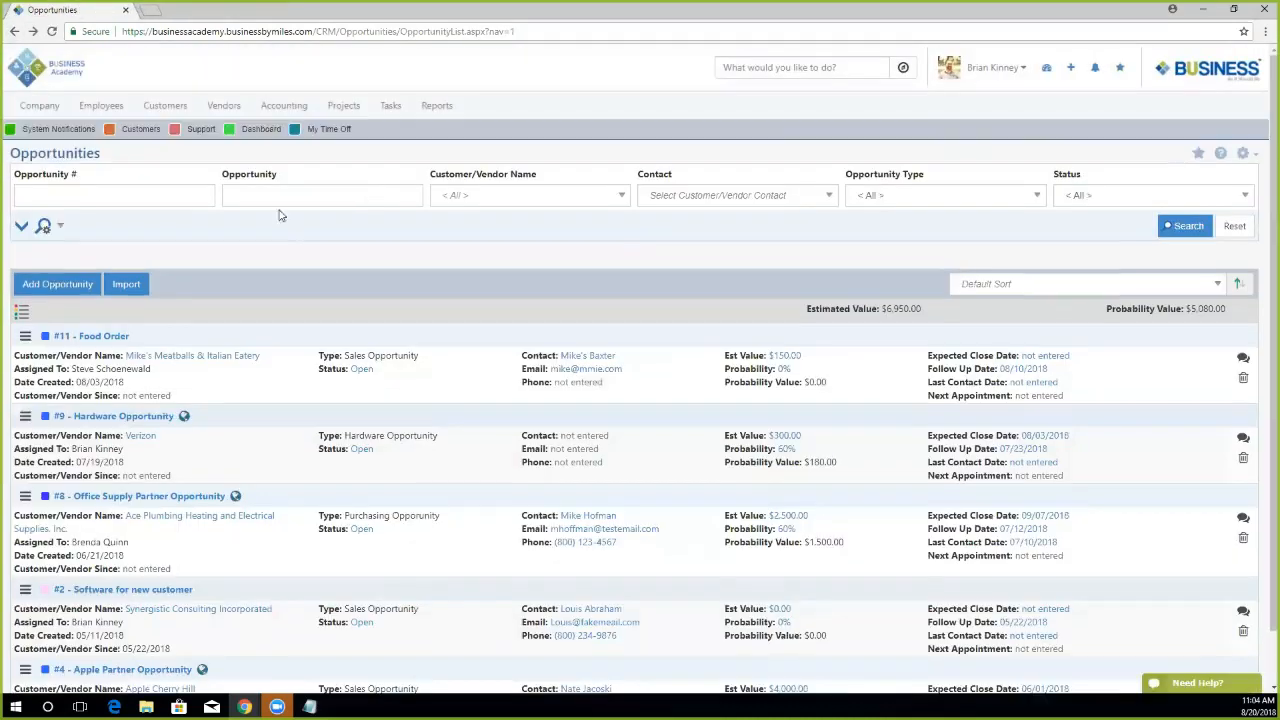
# Start a new Sales Opportunity titled New Opportunity for the customer Yolanda Steakhouse.
pyautogui.click(48, 286)
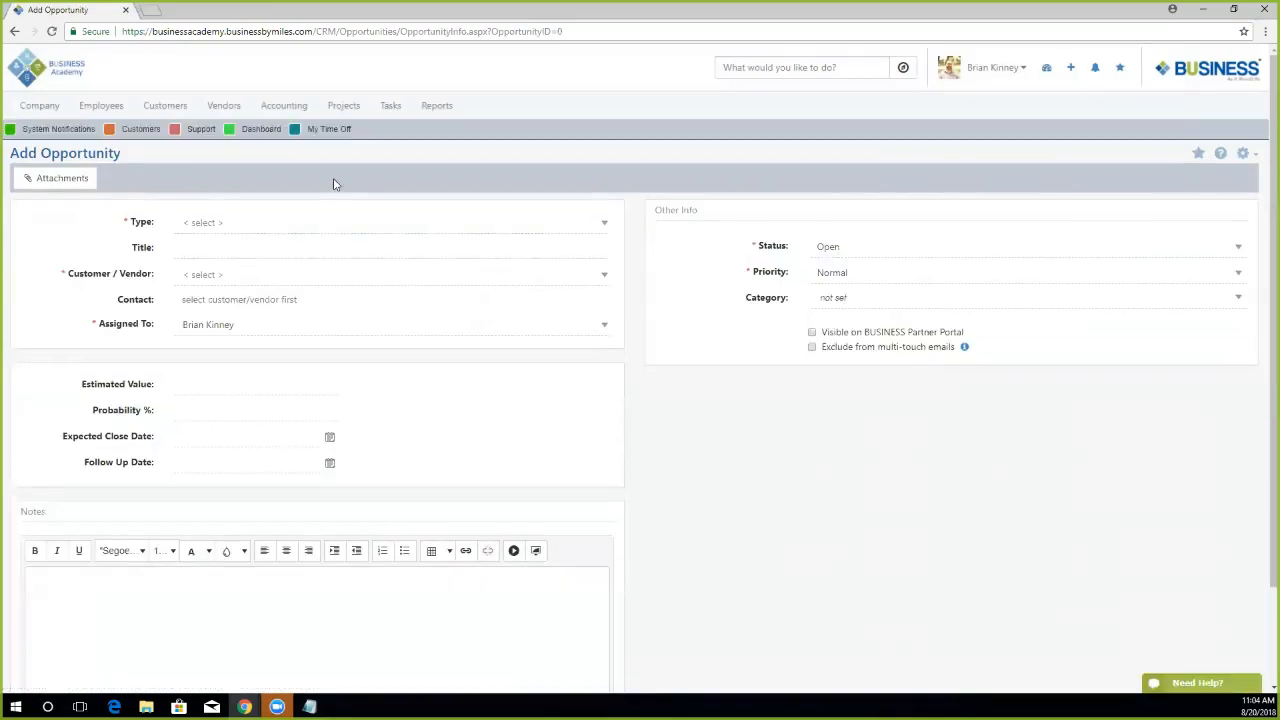
pyautogui.click(225, 224)
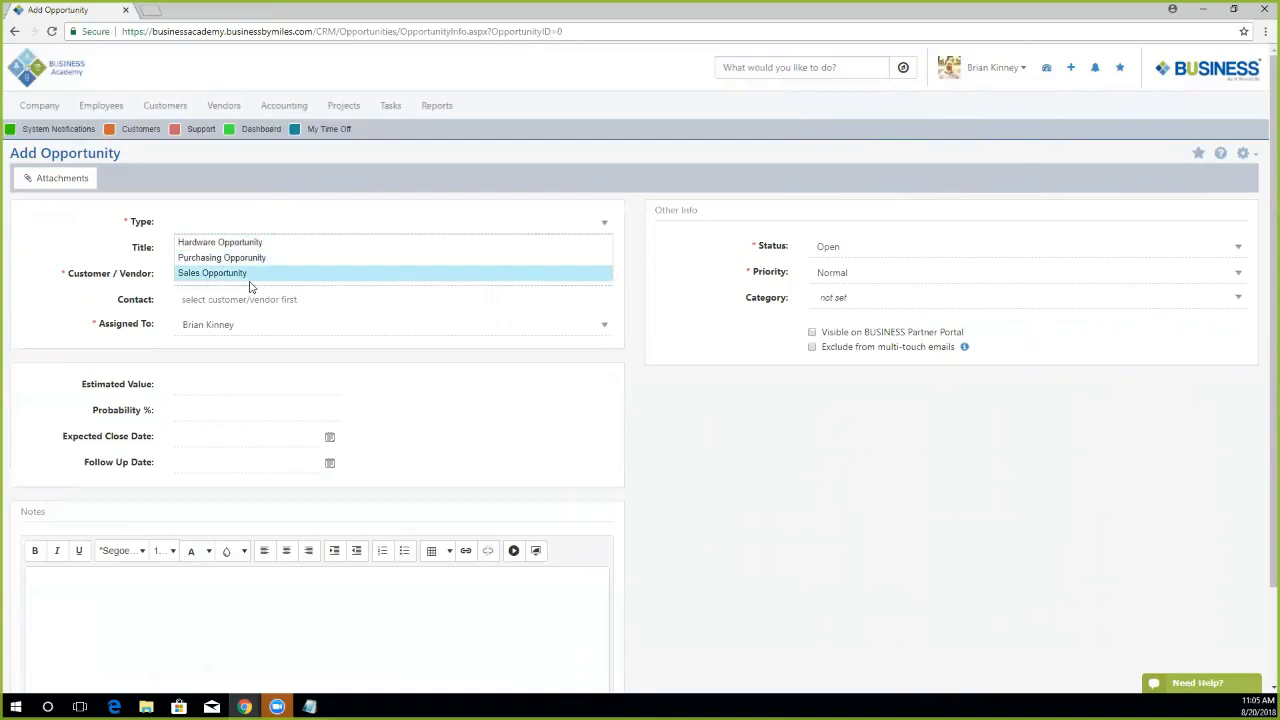
pyautogui.click(250, 273)
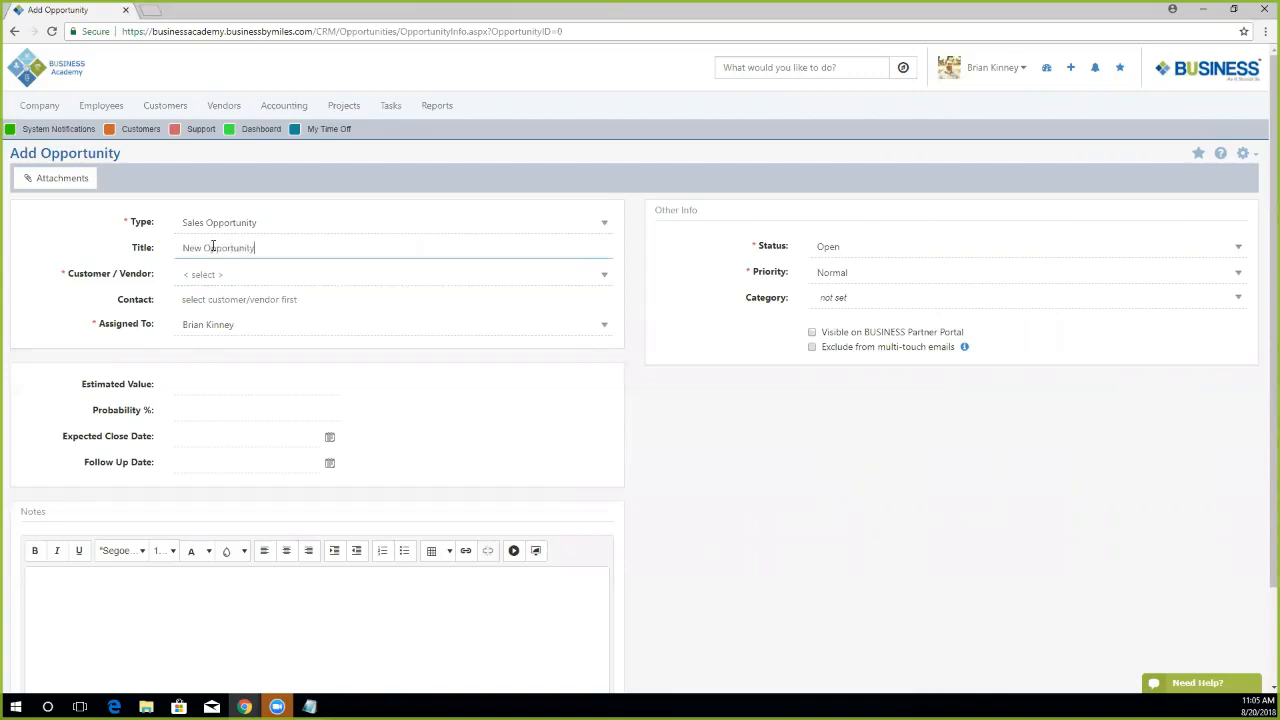
pyautogui.click(234, 276)
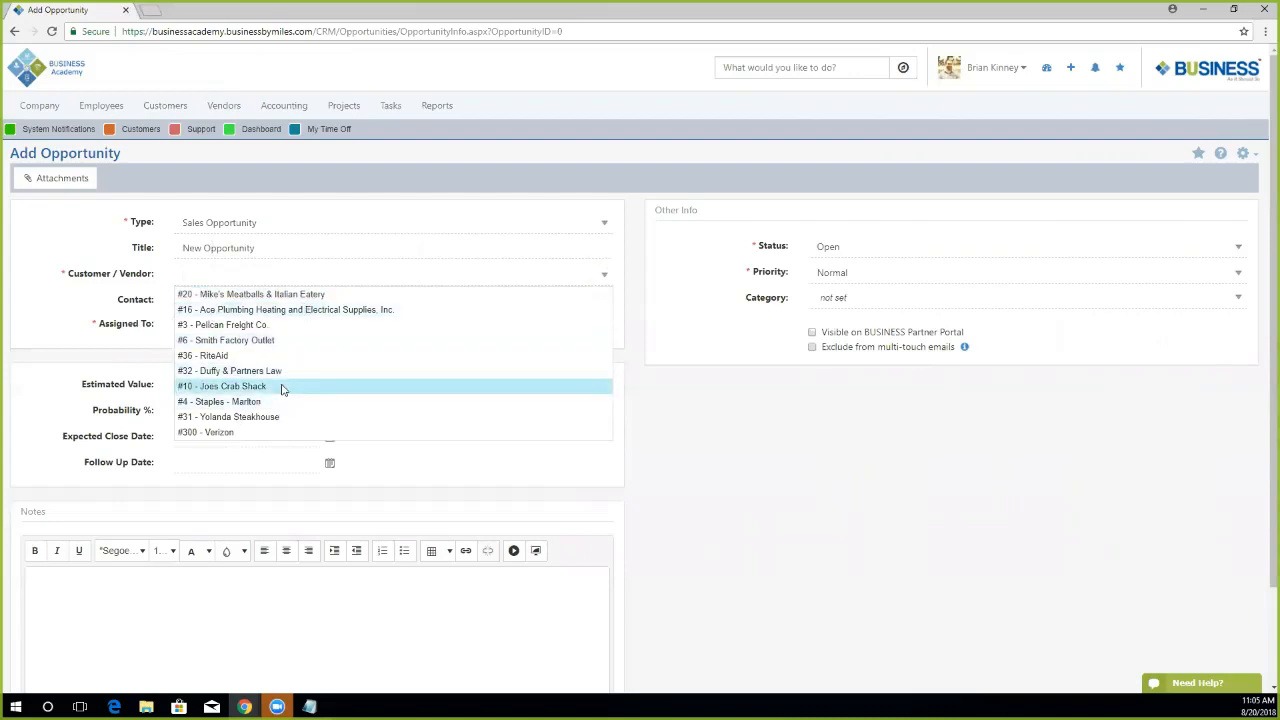
pyautogui.click(277, 417)
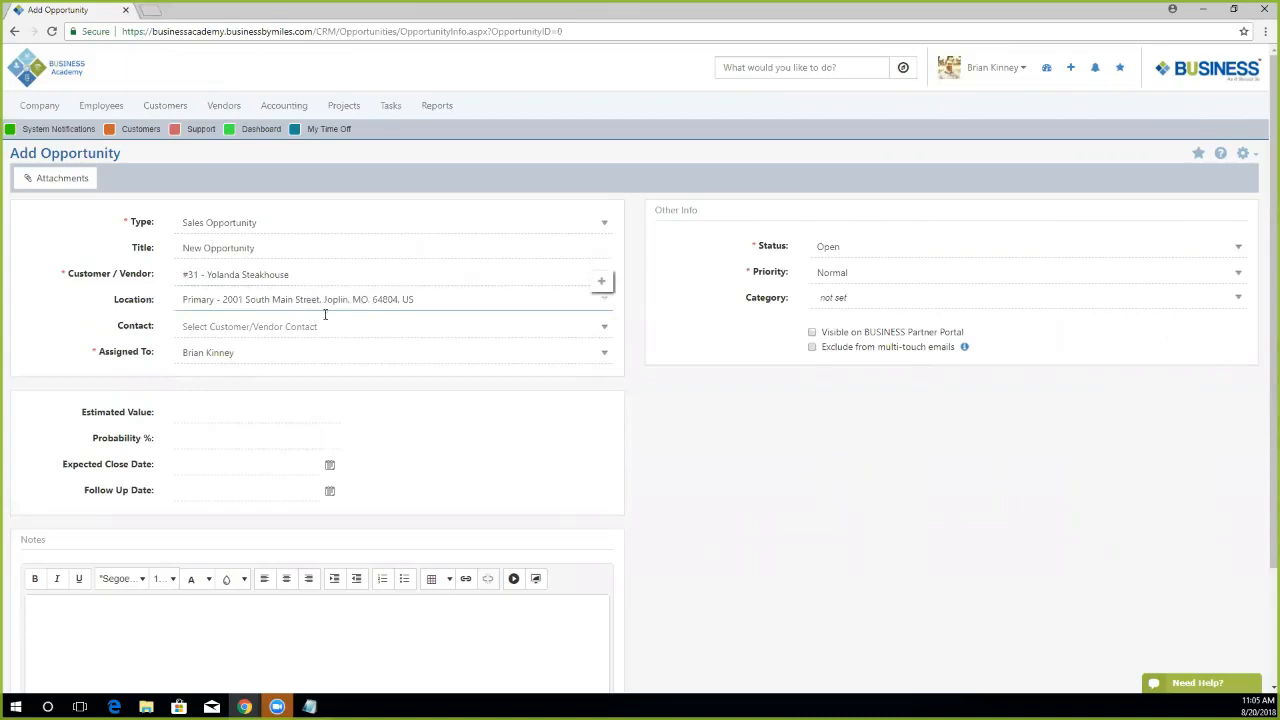
# Check the customer's available contacts and reassign the opportunity to the second employee listed.
pyautogui.click(251, 328)
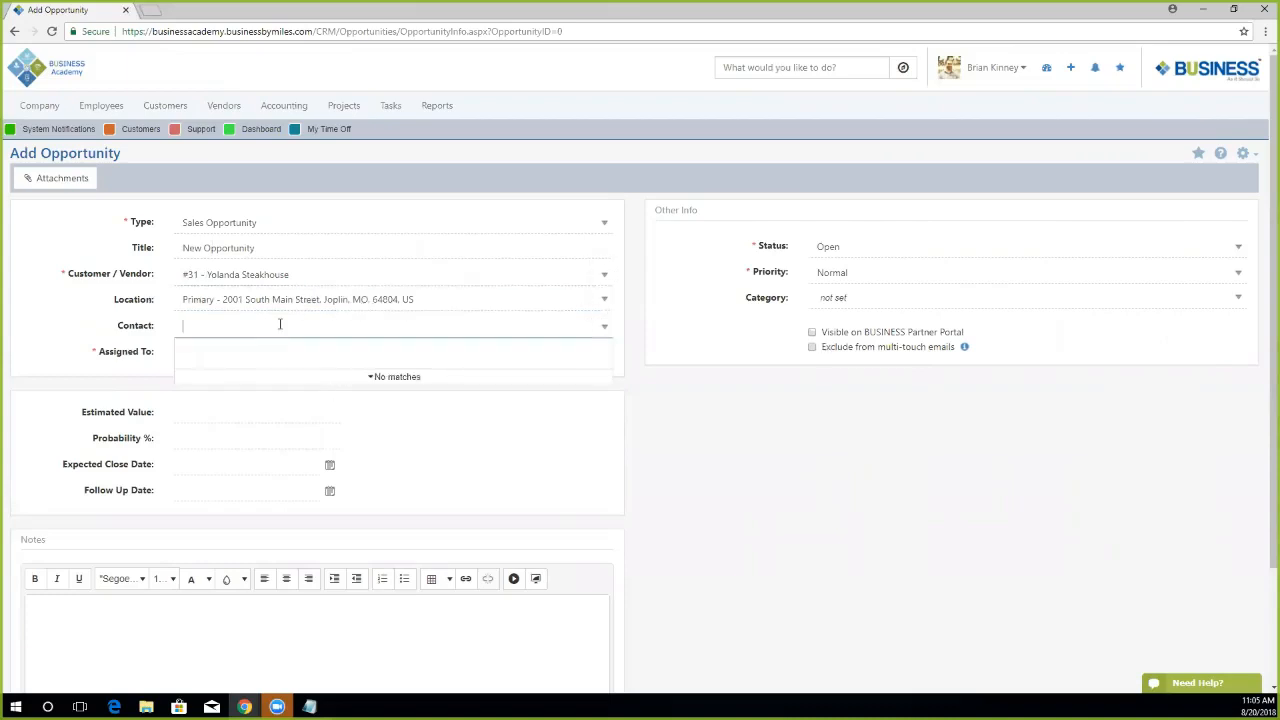
pyautogui.click(686, 400)
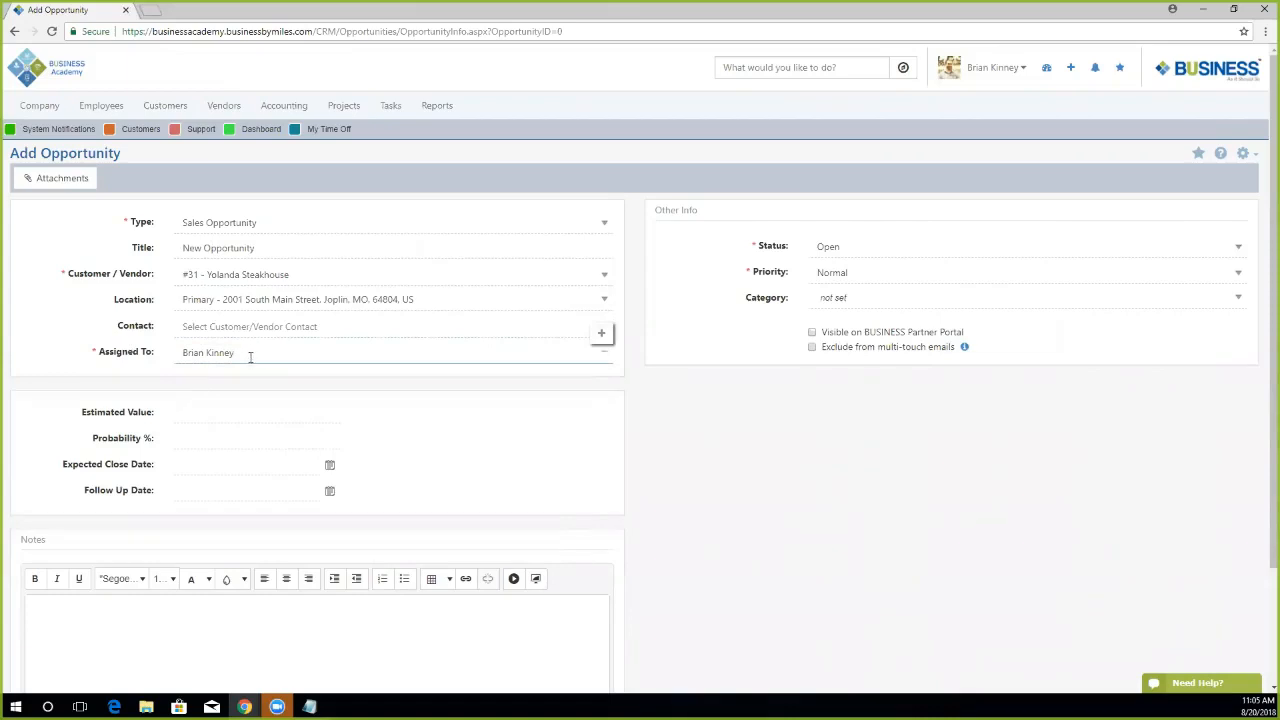
pyautogui.hotkey('ctrl', 'a')
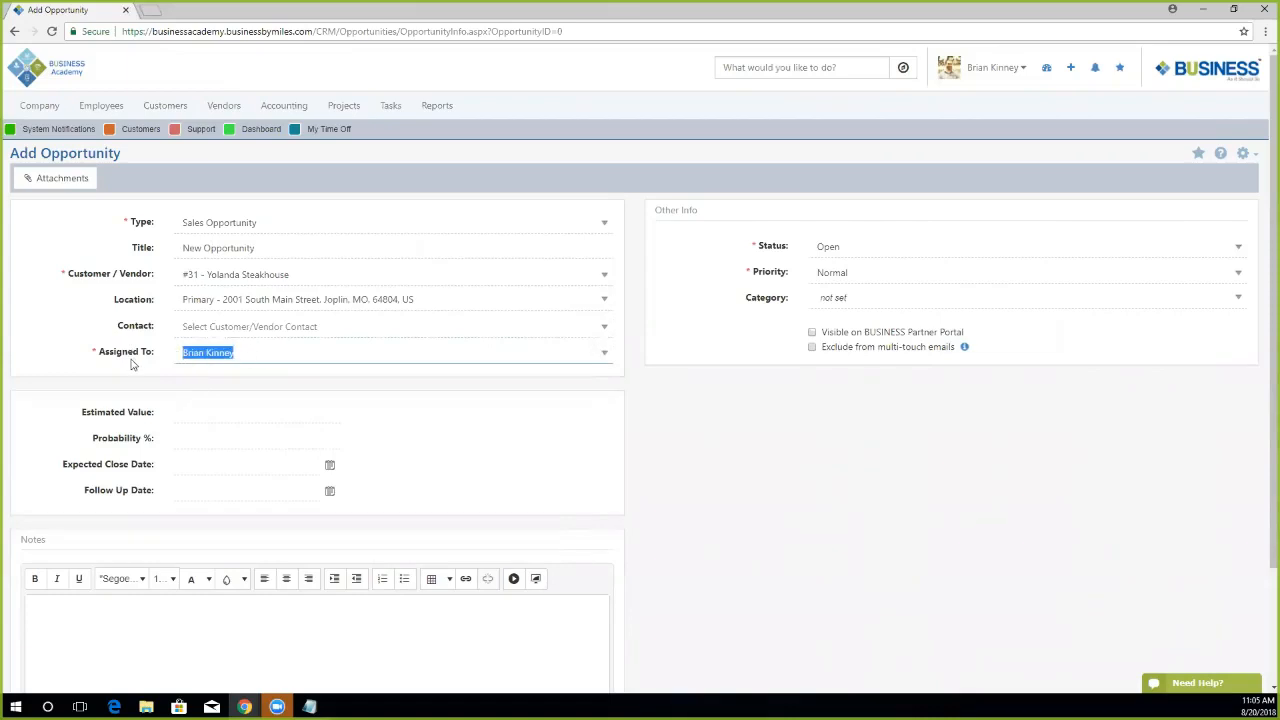
pyautogui.press('BackSpace')
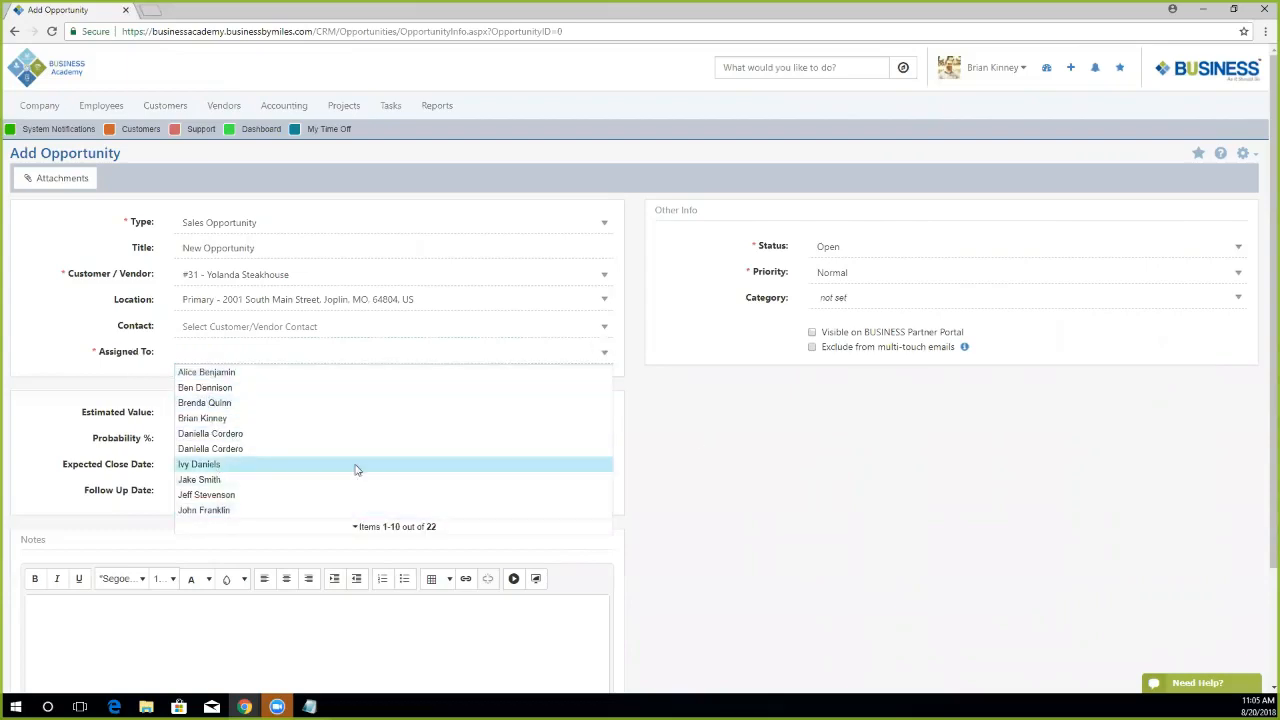
pyautogui.click(410, 393)
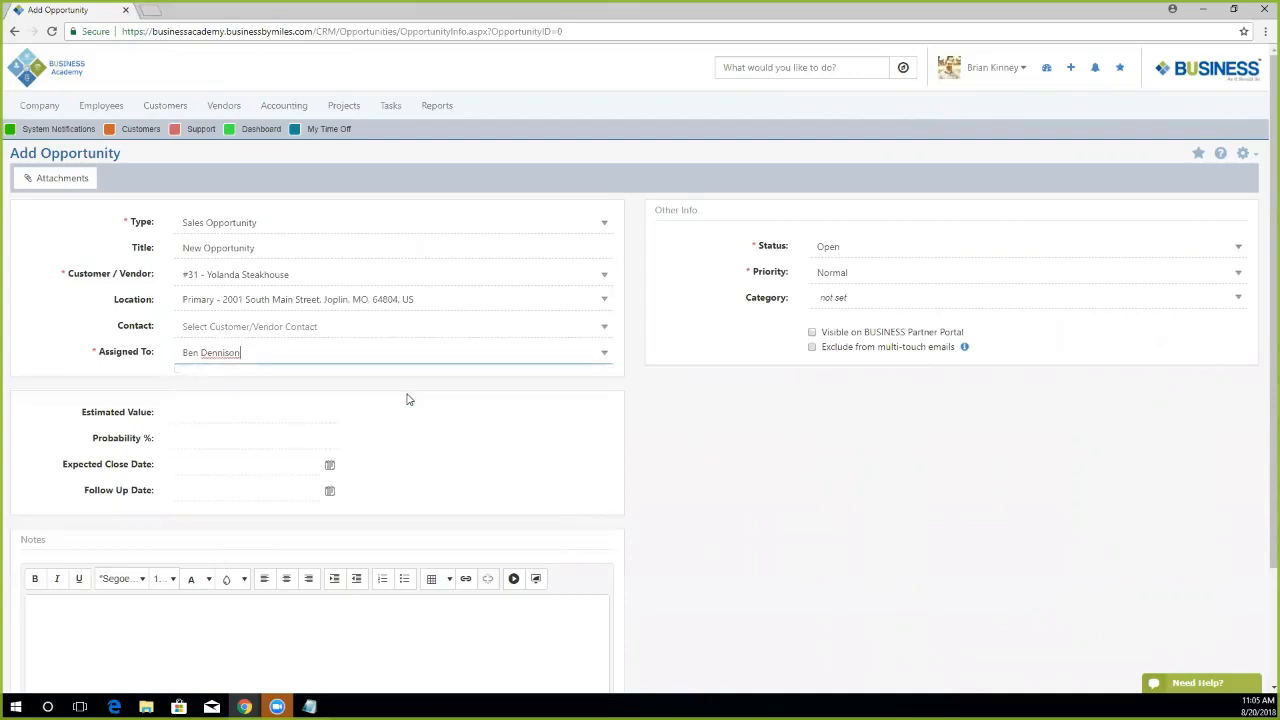
pyautogui.doubleClick(393, 378)
# Set the opportunity's estimated value to $4,000 and its probability to 75%.
pyautogui.click(228, 415)
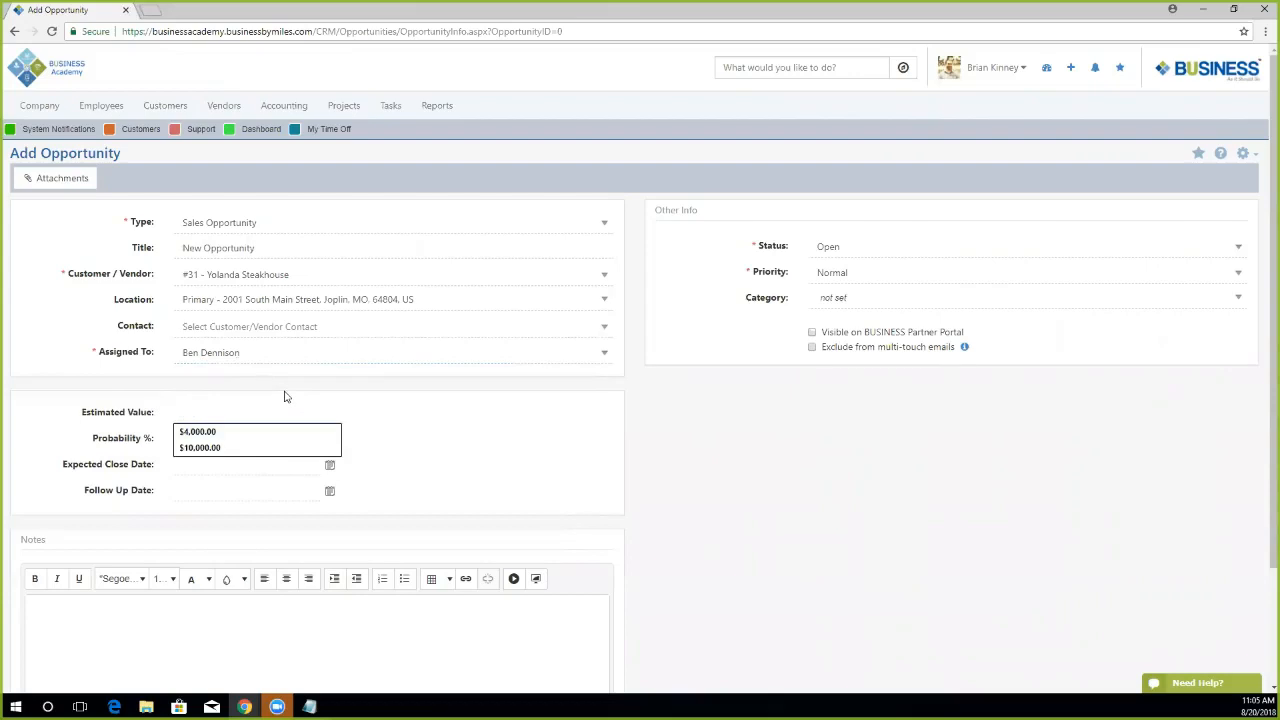
pyautogui.write('4000')
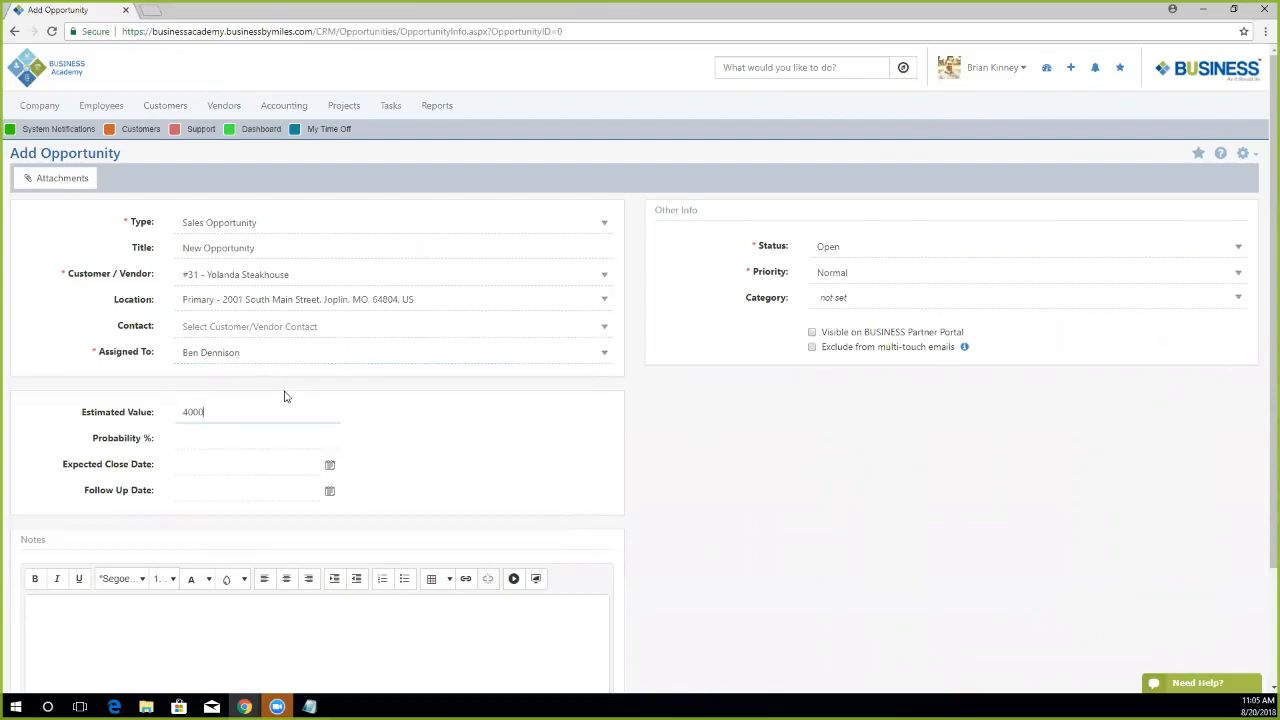
pyautogui.click(503, 379)
pyautogui.click(190, 440)
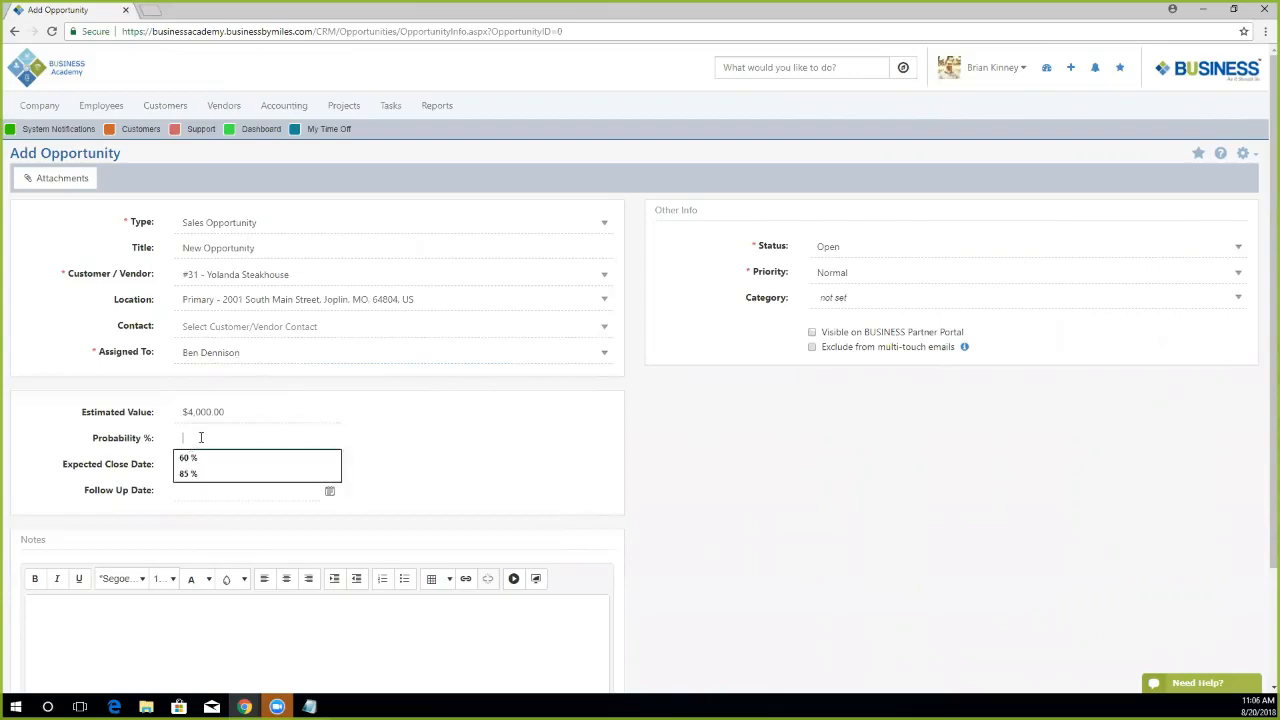
pyautogui.write('75')
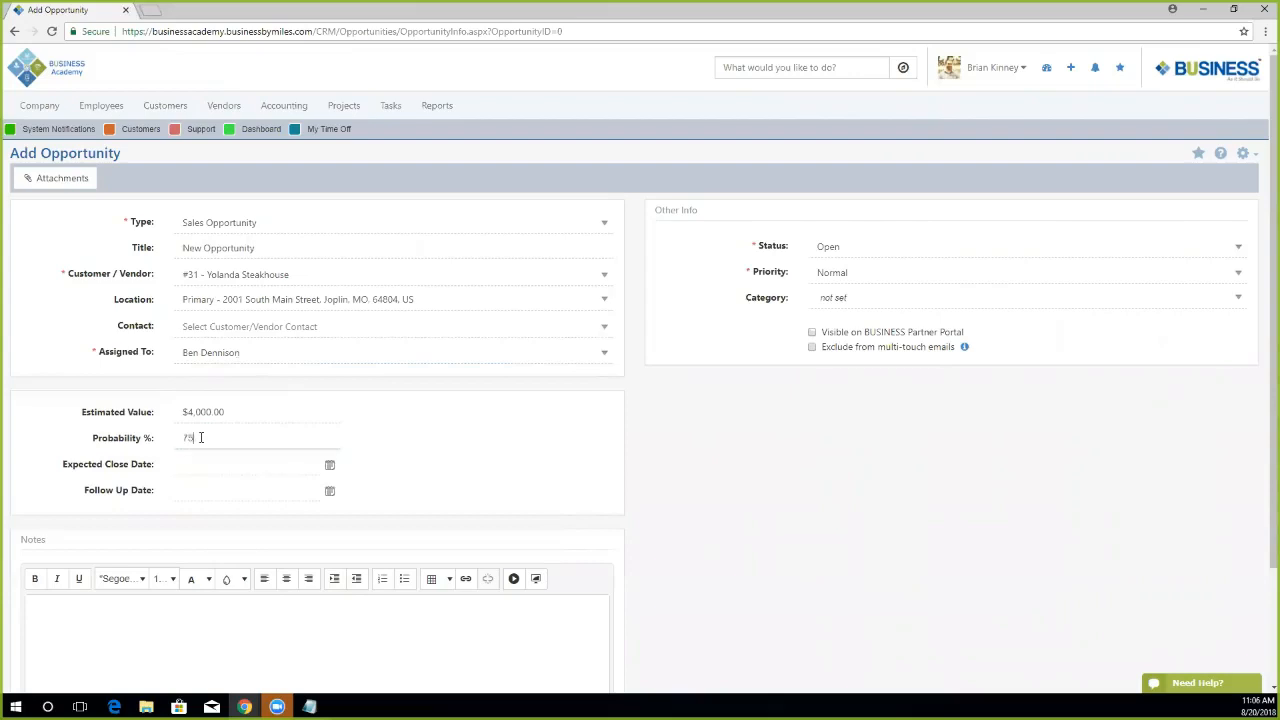
pyautogui.click(437, 463)
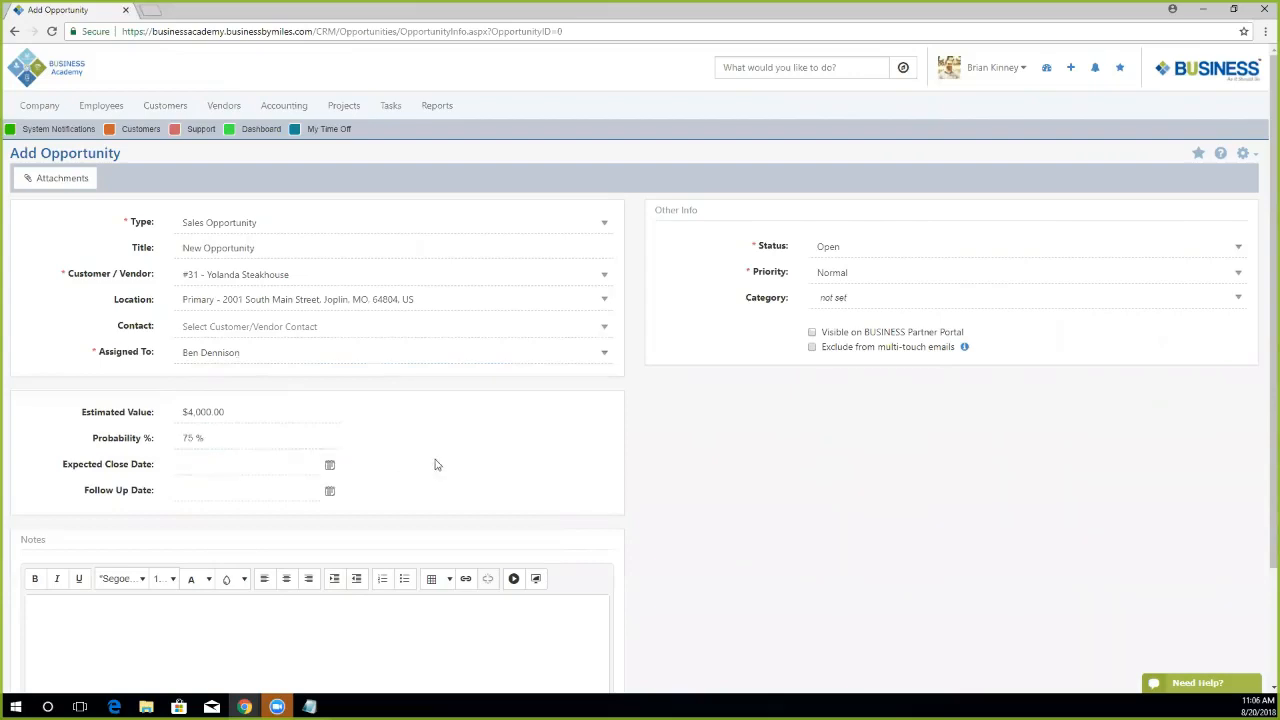
# Set the expected close date to 10/31/2018 and the follow-up date to 08/23/2018.
pyautogui.click(330, 466)
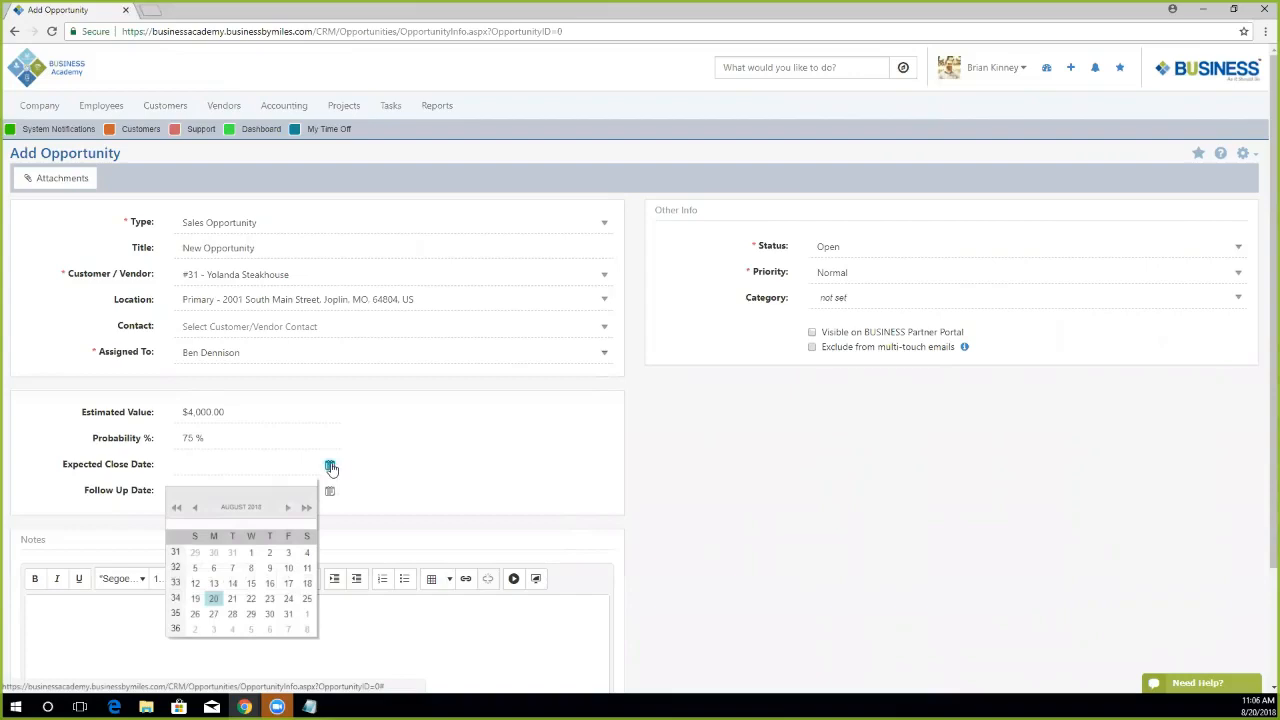
pyautogui.click(288, 508)
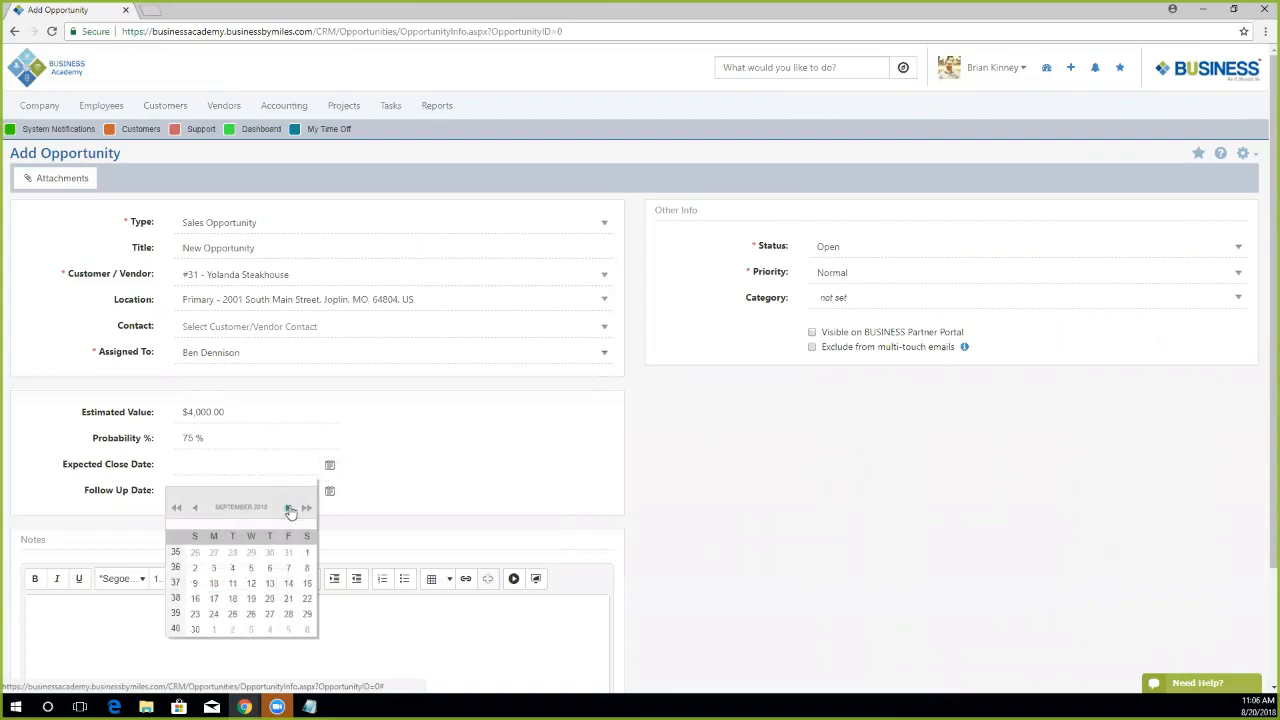
pyautogui.click(289, 508)
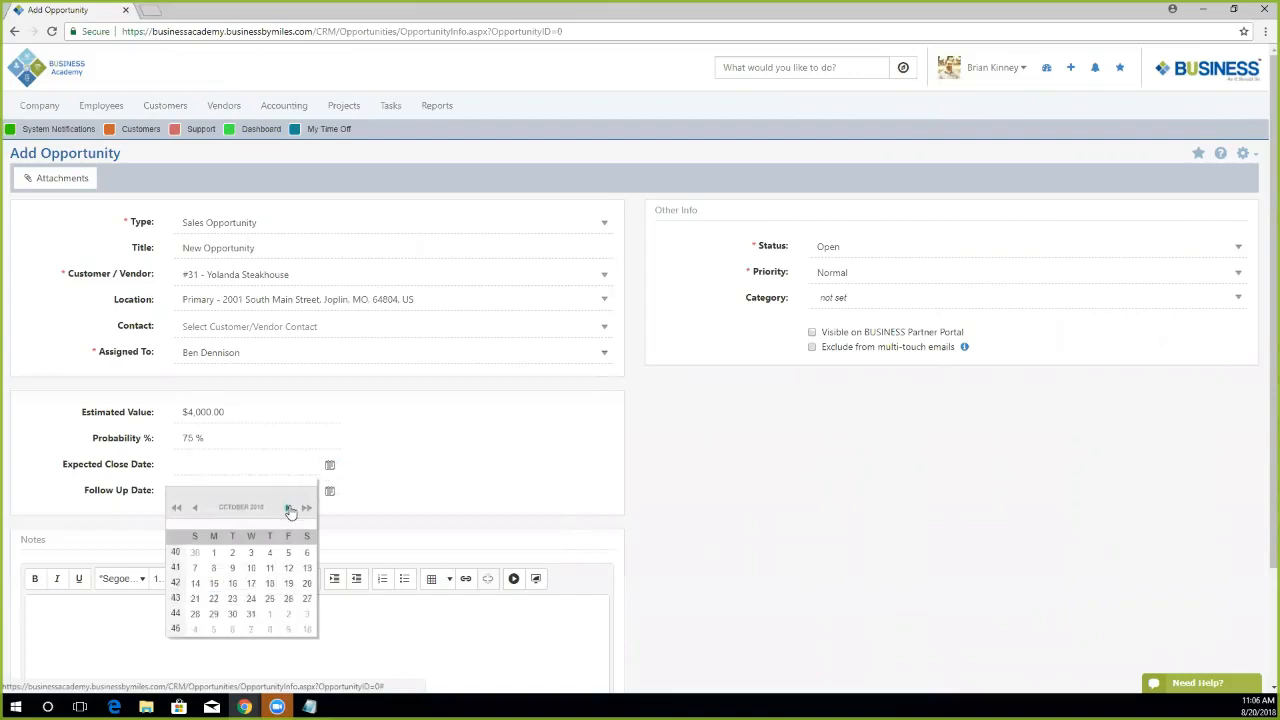
pyautogui.click(251, 613)
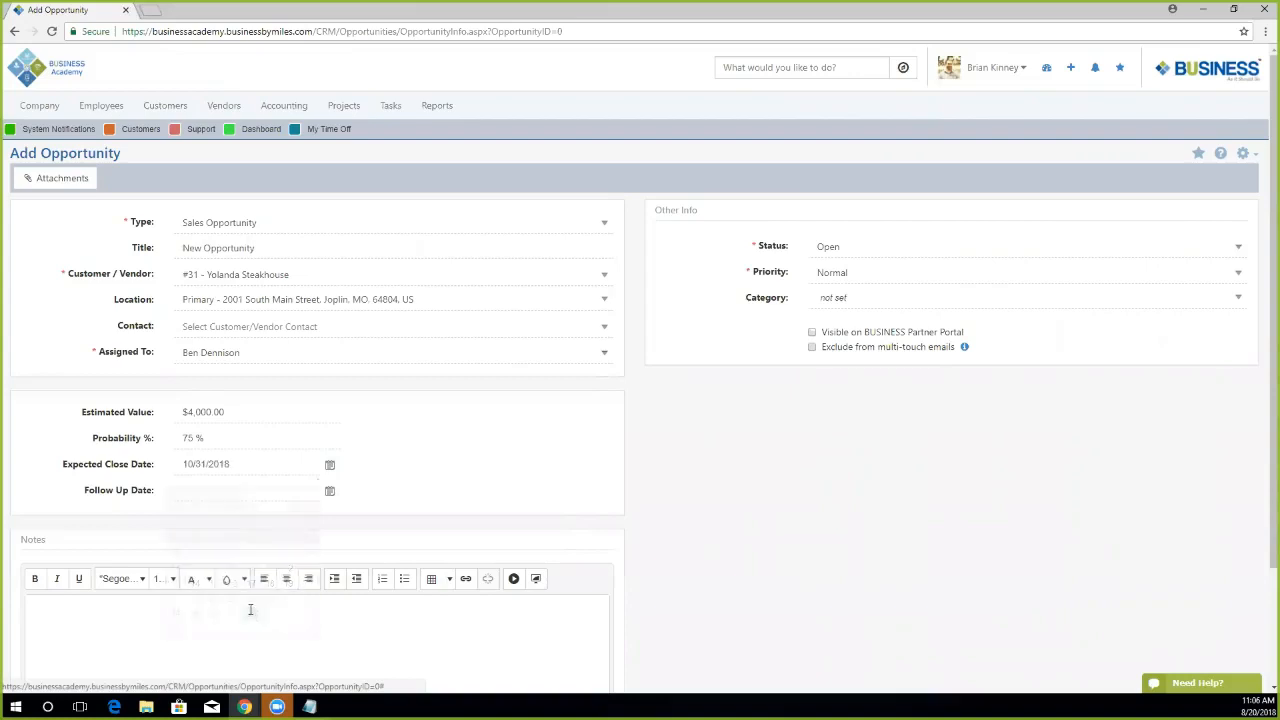
pyautogui.click(330, 491)
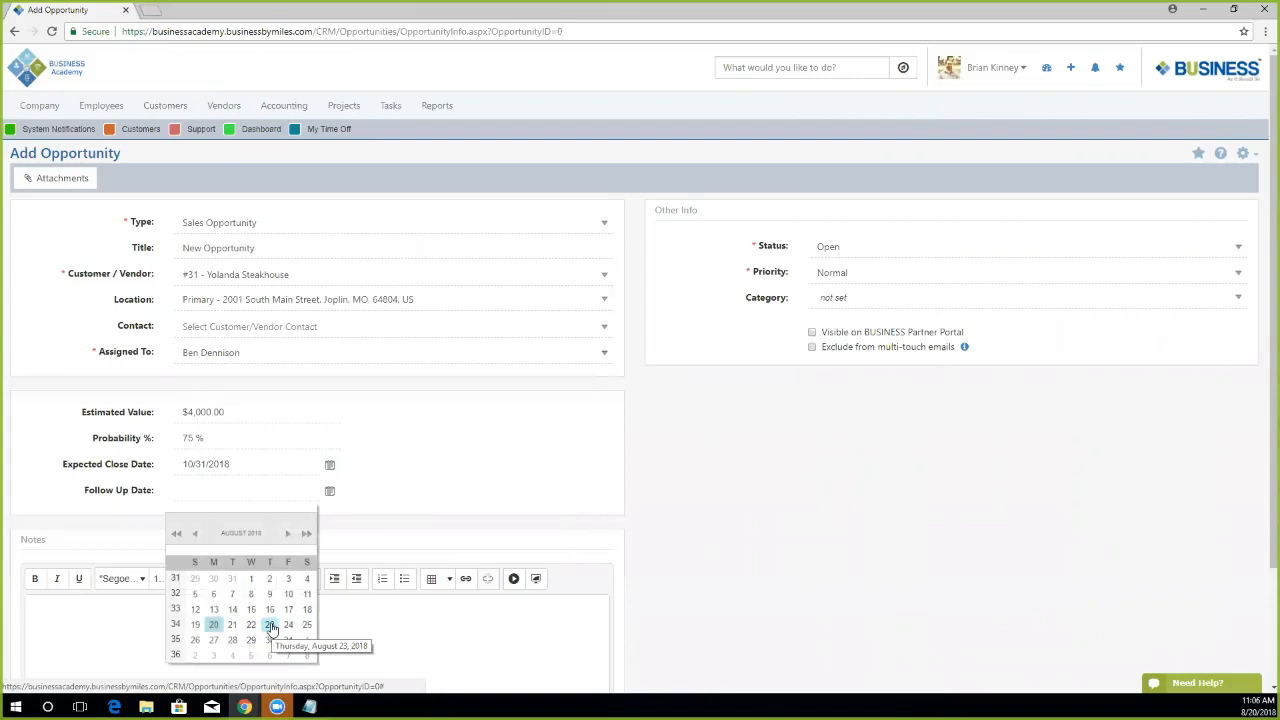
pyautogui.click(270, 625)
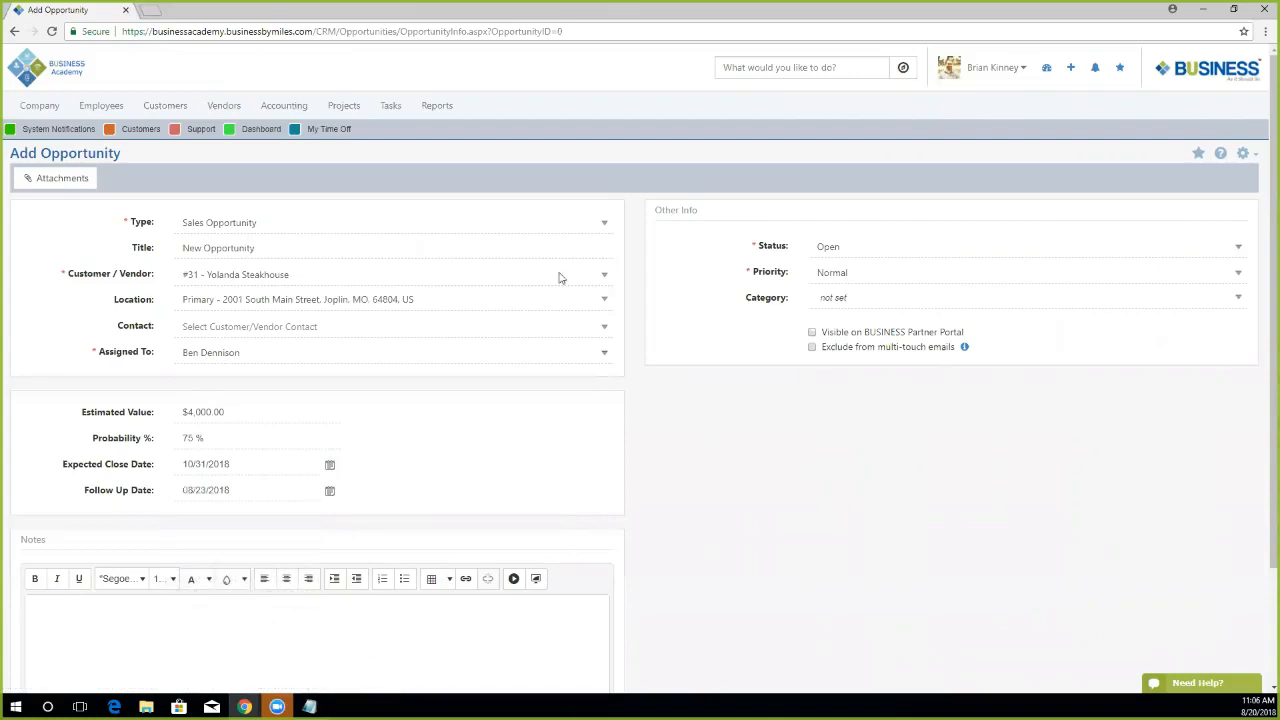
# Set the opportunity's category to New Sales and enable both its partner portal visibility and its exclusion from multi-touch emails.
pyautogui.click(870, 274)
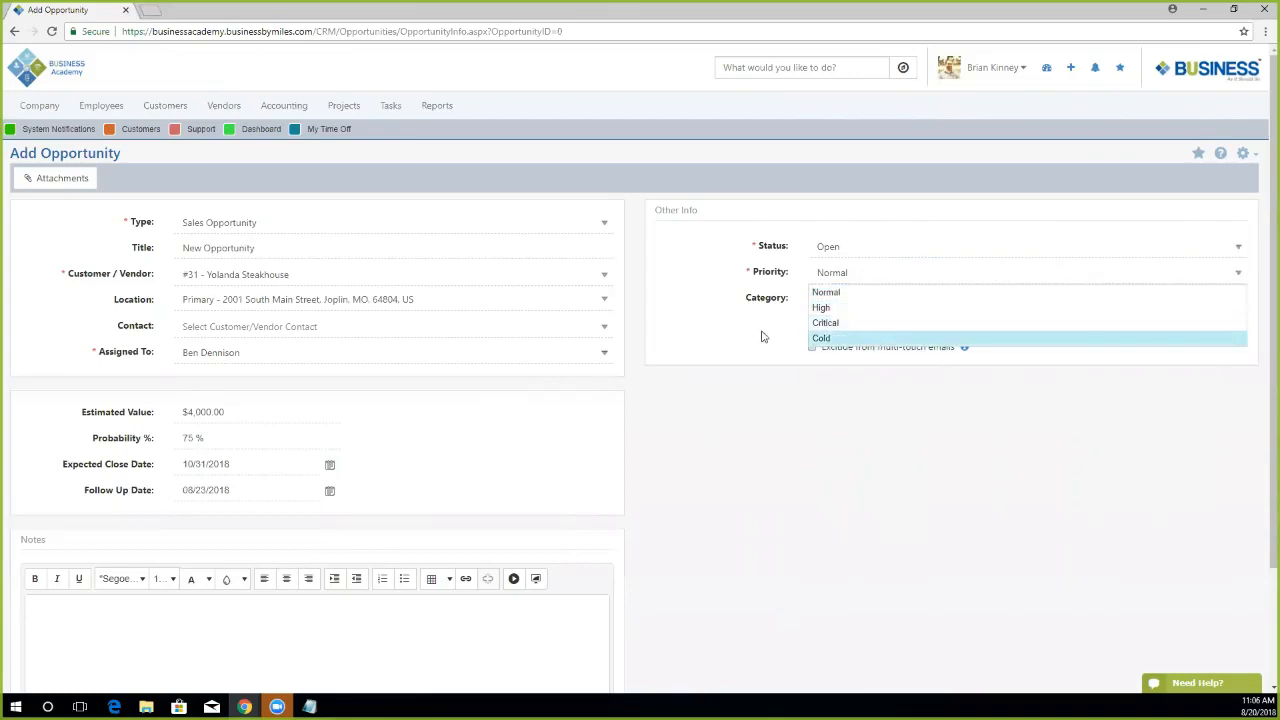
pyautogui.click(762, 337)
pyautogui.click(845, 299)
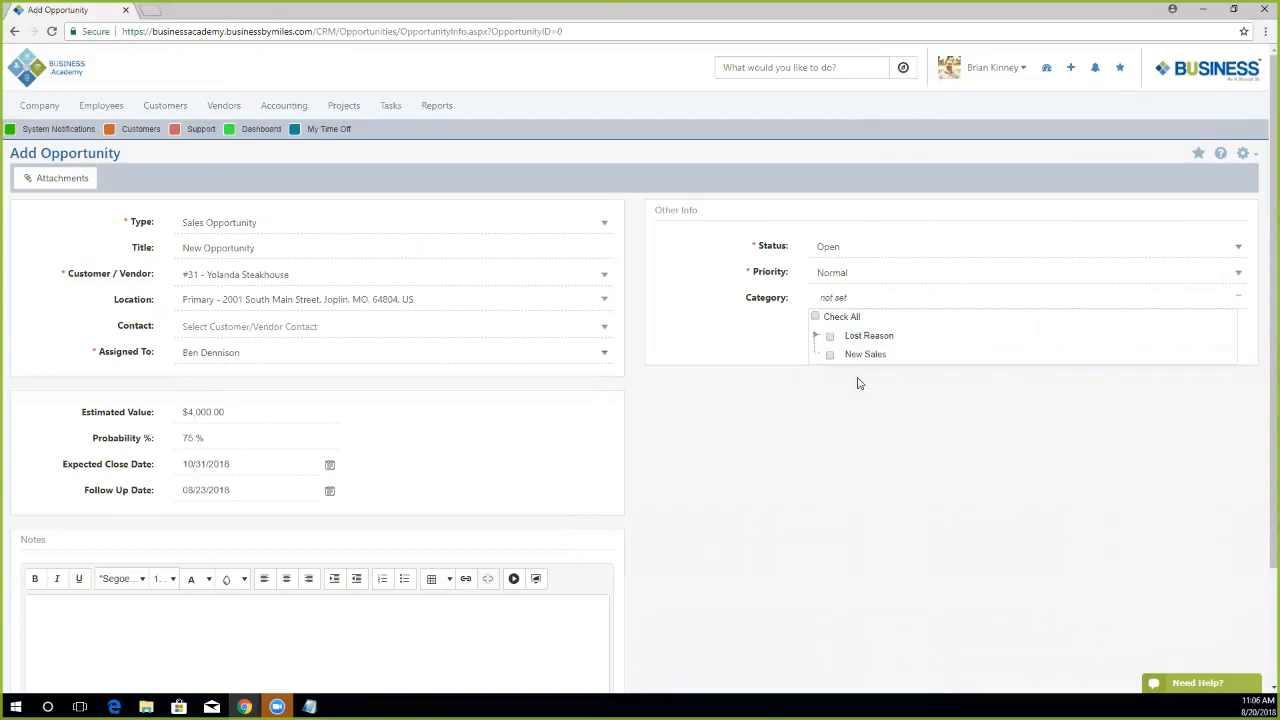
pyautogui.click(830, 356)
pyautogui.click(733, 354)
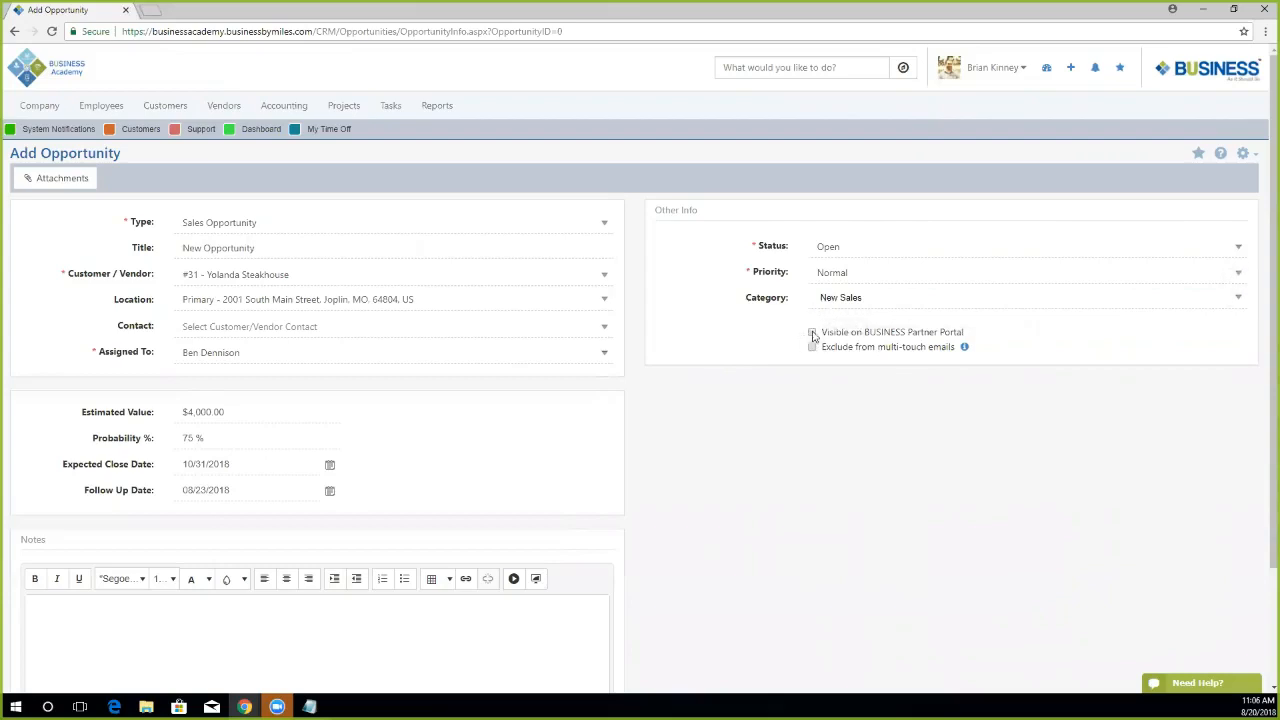
pyautogui.click(812, 333)
# Advance the opportunity's status through Contacted and Needs Quote to Quoted.
pyautogui.click(861, 253)
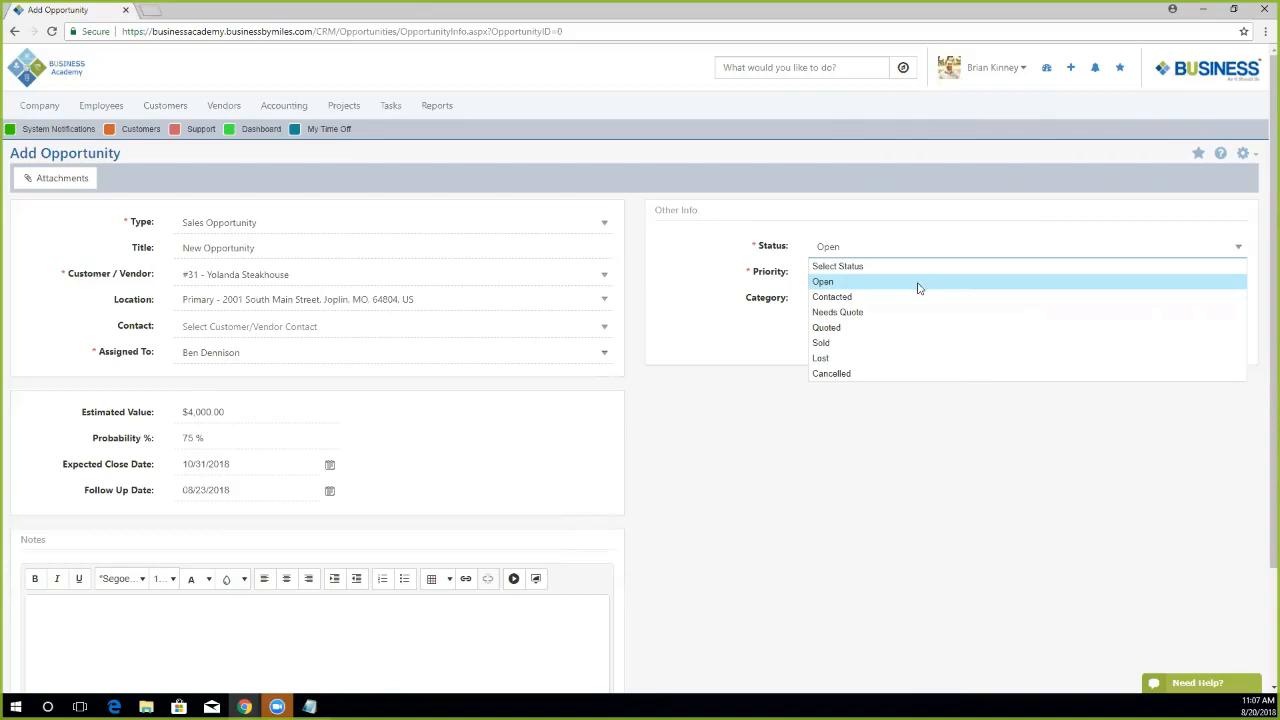
pyautogui.click(912, 297)
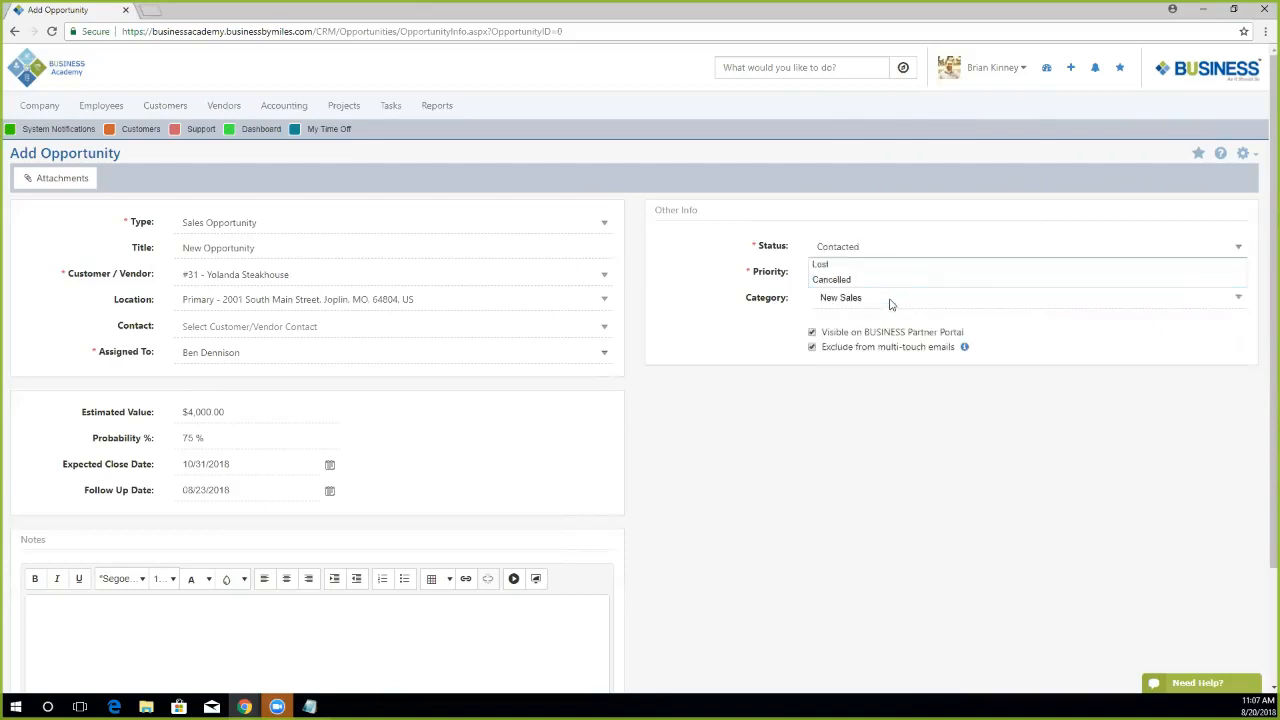
pyautogui.click(880, 250)
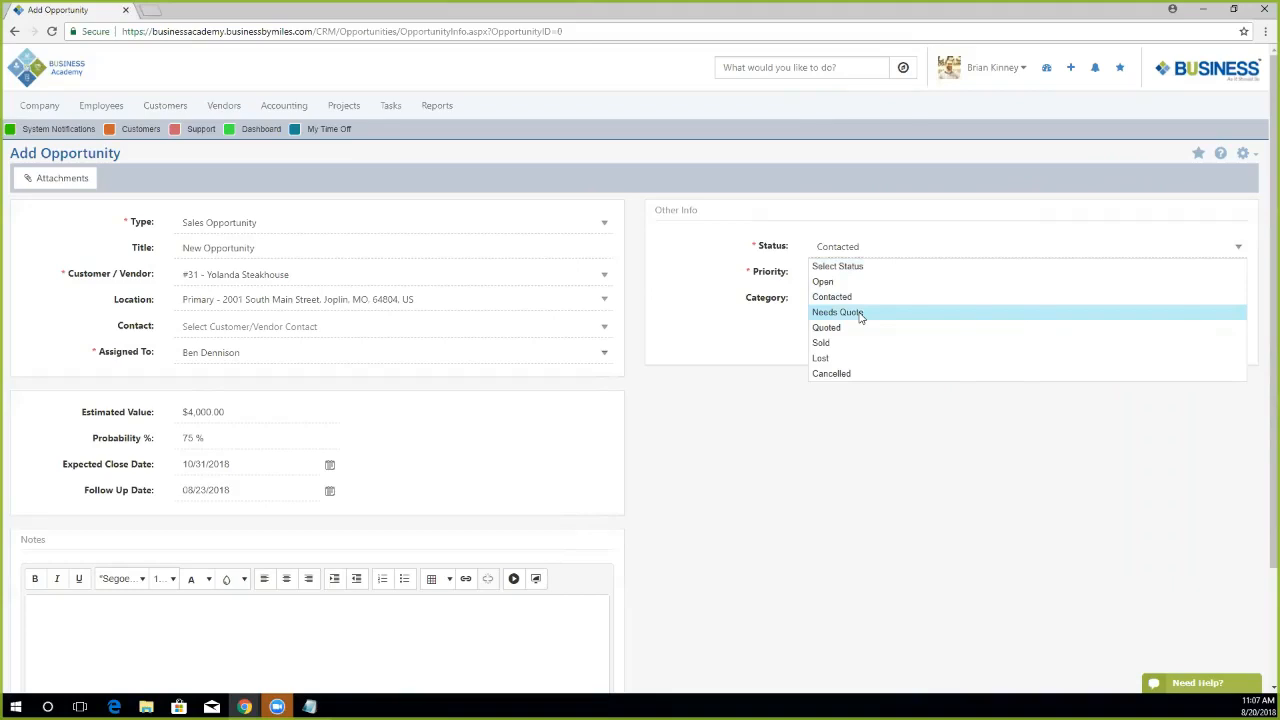
pyautogui.click(860, 314)
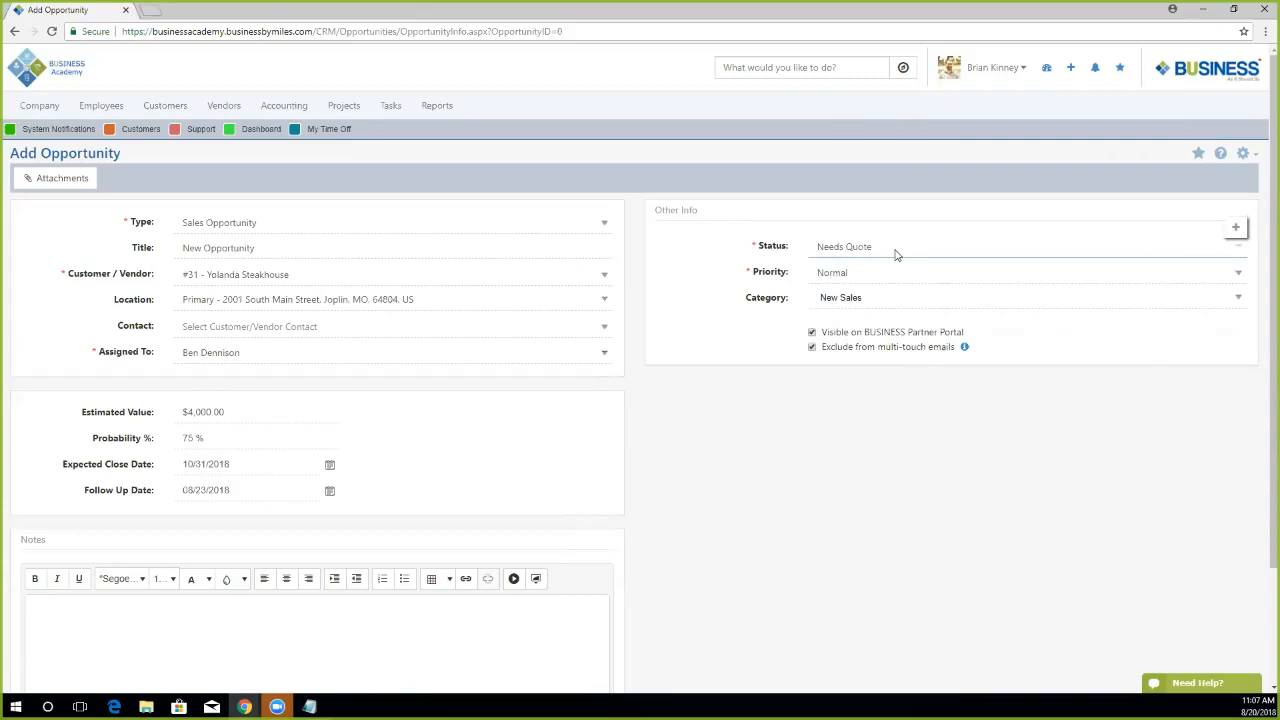
pyautogui.click(896, 250)
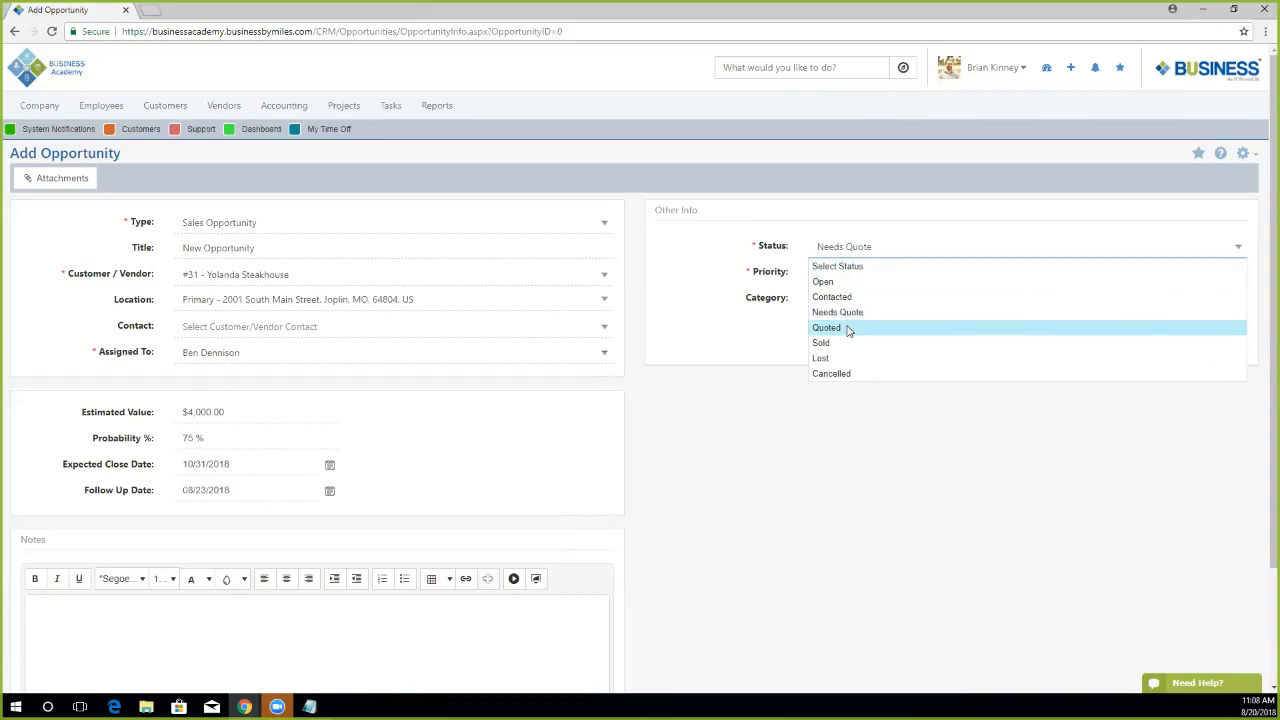
pyautogui.click(847, 330)
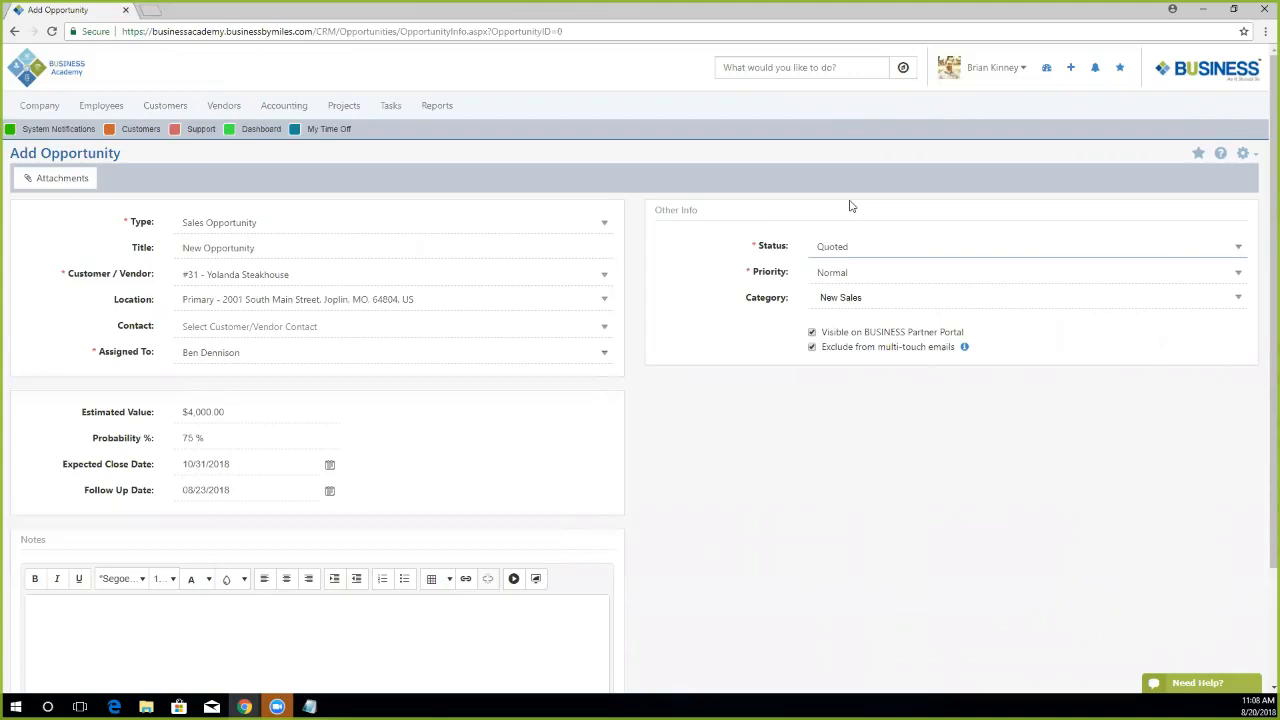
# Switch the opportunity's status through Sold, Lost and Cancelled, and finish by setting it back to Open.
pyautogui.click(857, 247)
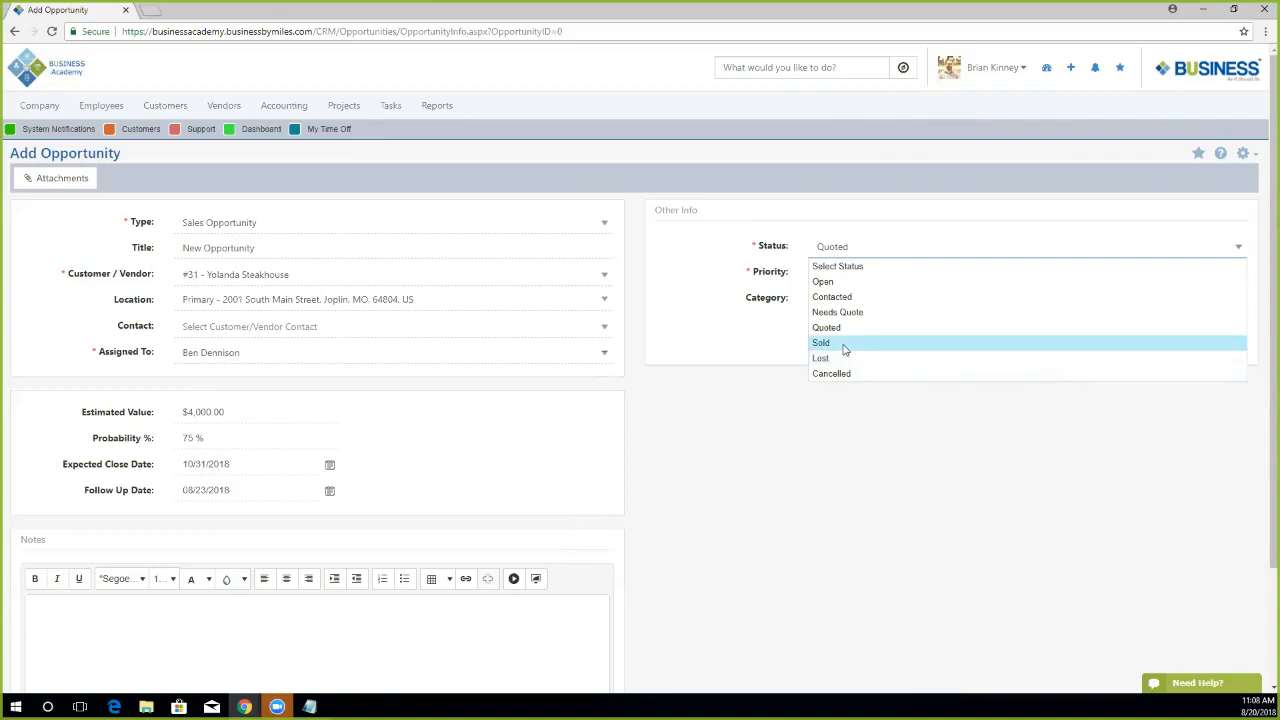
pyautogui.click(840, 346)
pyautogui.click(860, 250)
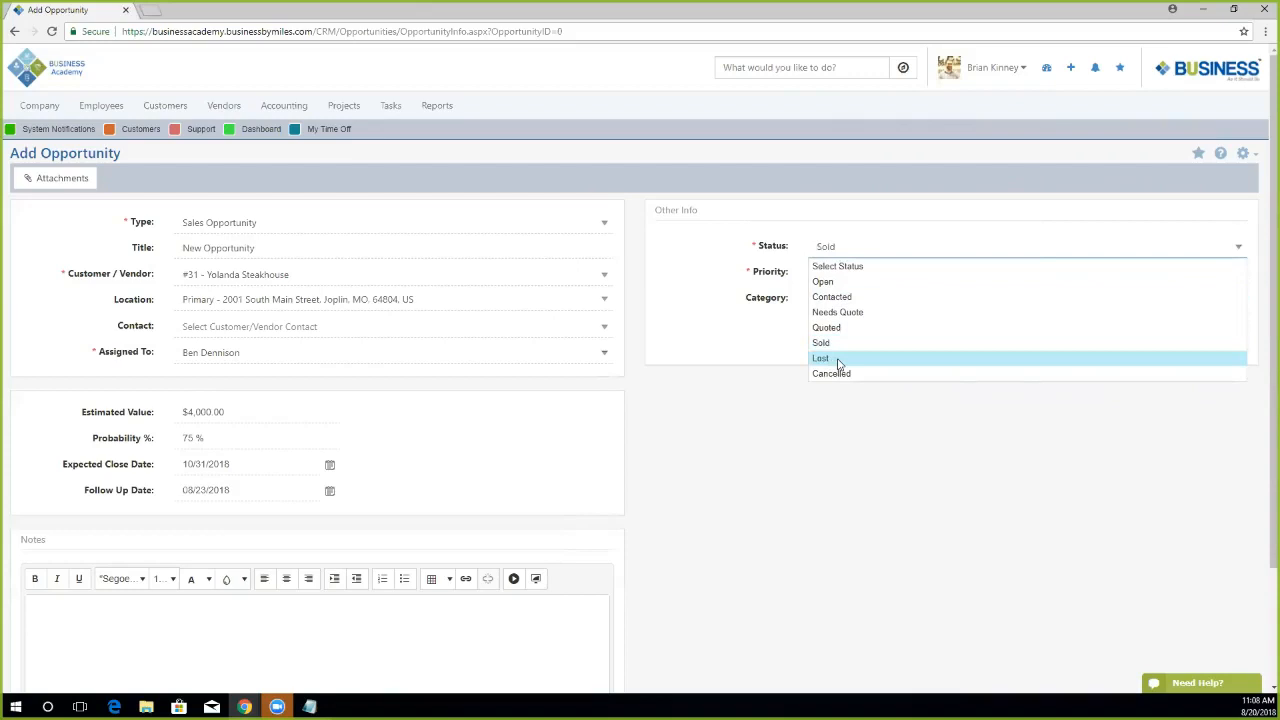
pyautogui.click(838, 362)
pyautogui.click(846, 251)
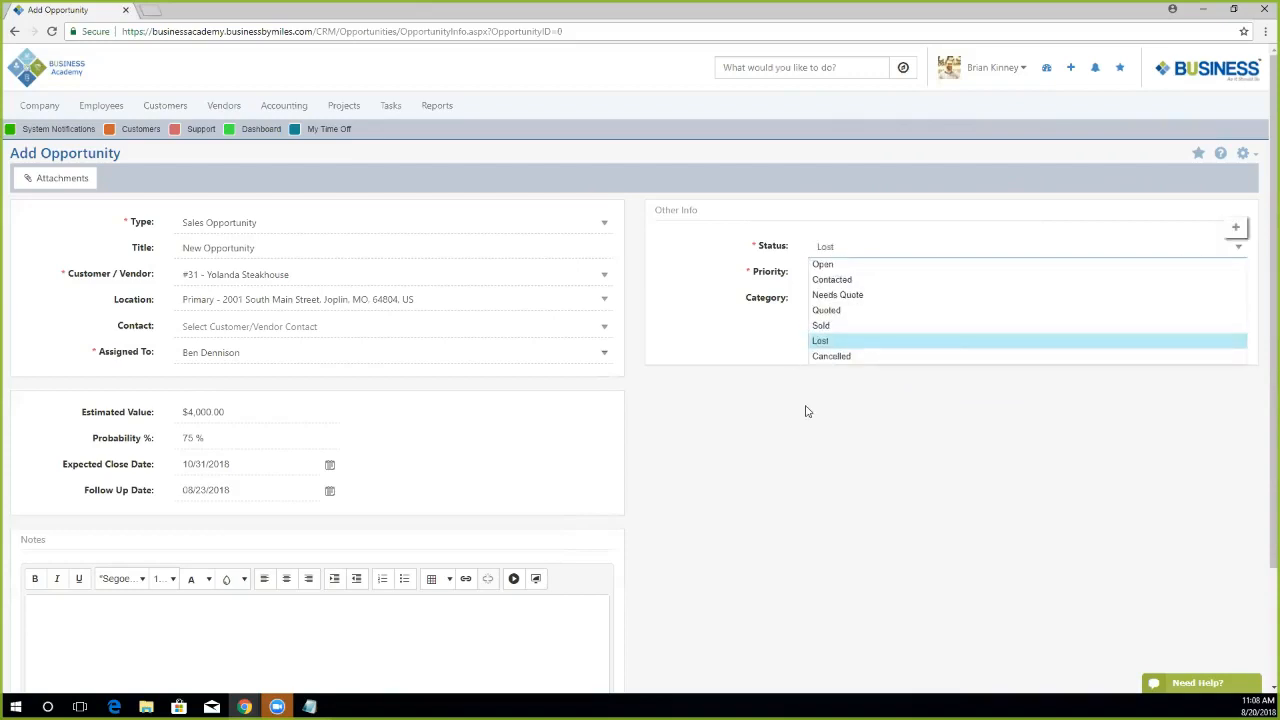
pyautogui.click(849, 376)
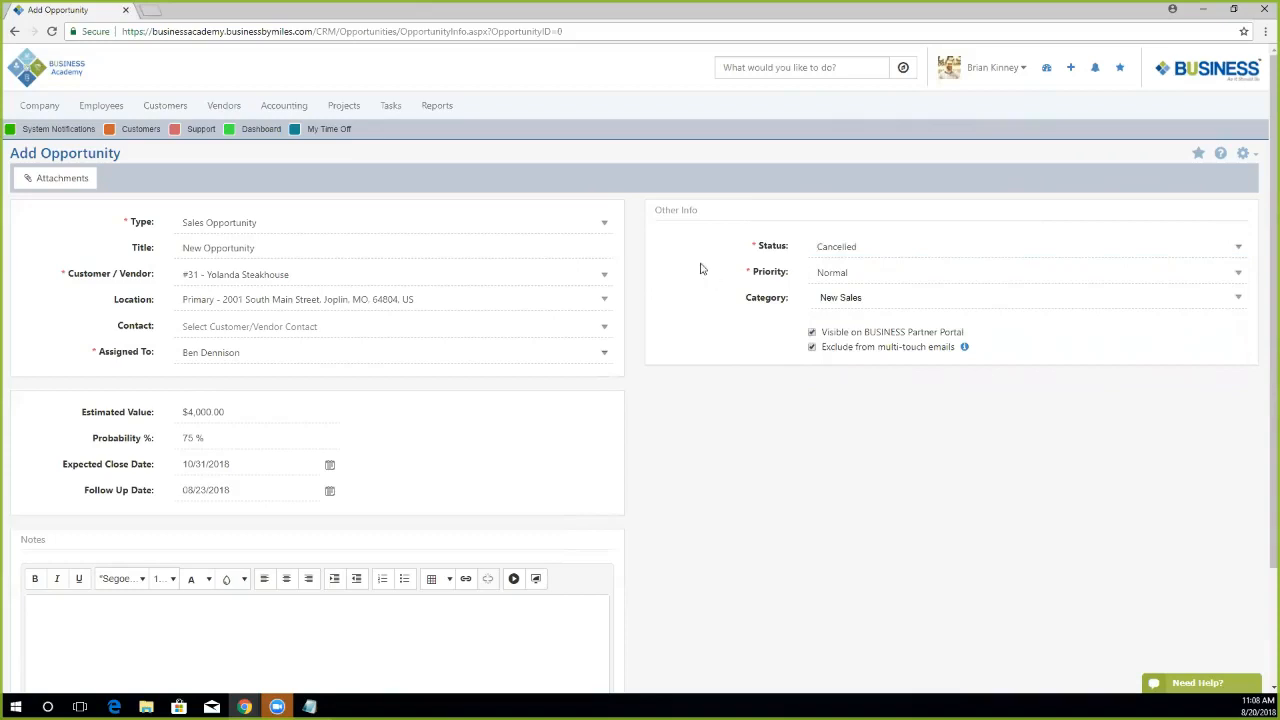
pyautogui.click(865, 251)
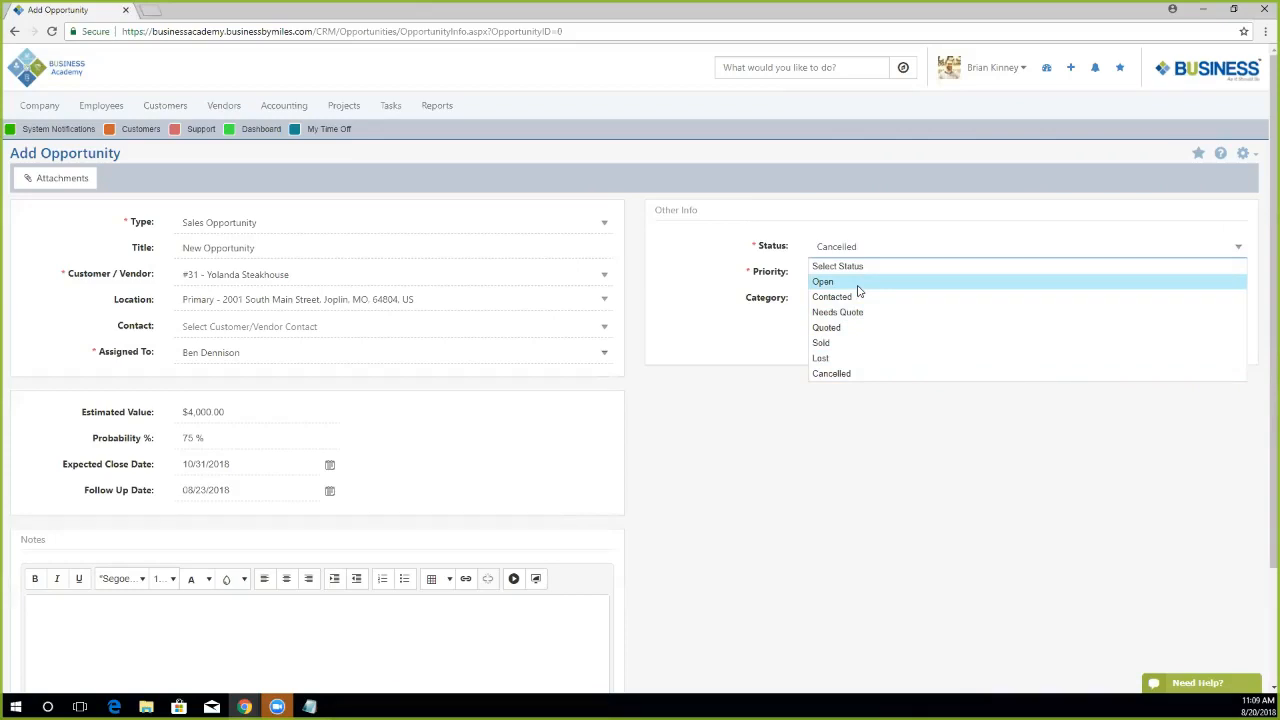
pyautogui.click(857, 284)
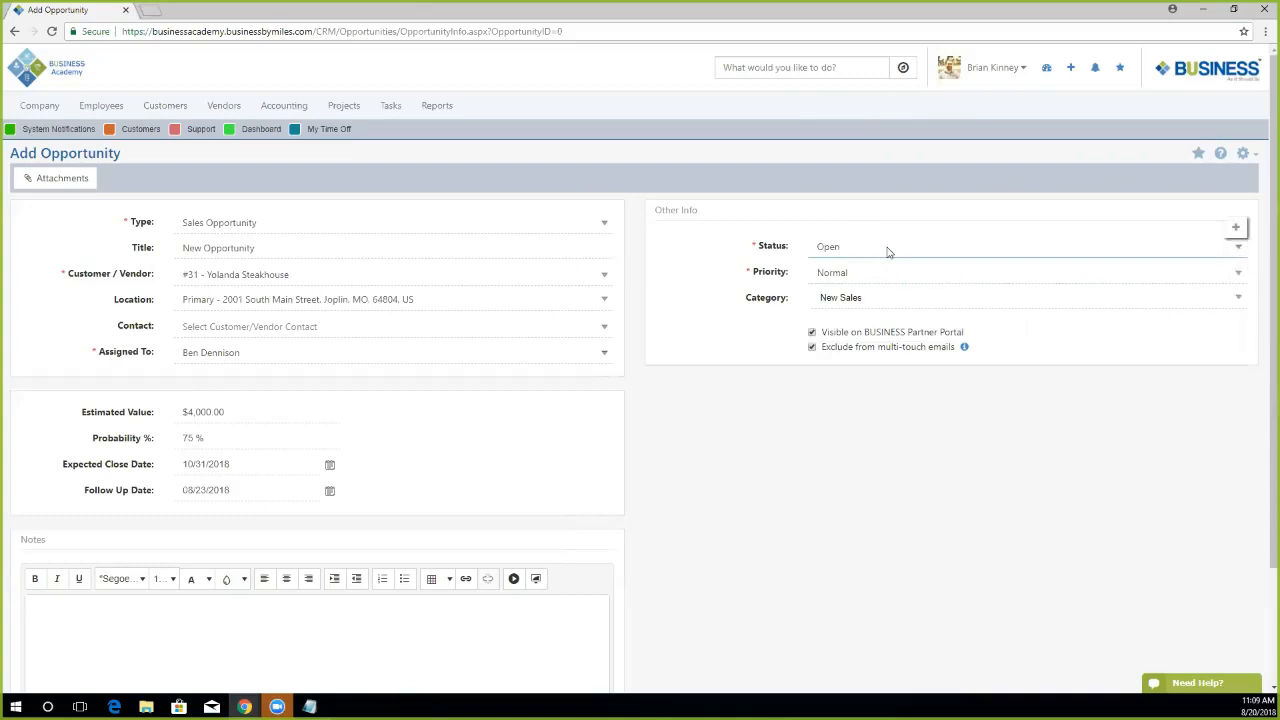
# Examine the forms for adding a new status and a new priority, including the priority's color choices, without saving either.
pyautogui.click(1237, 230)
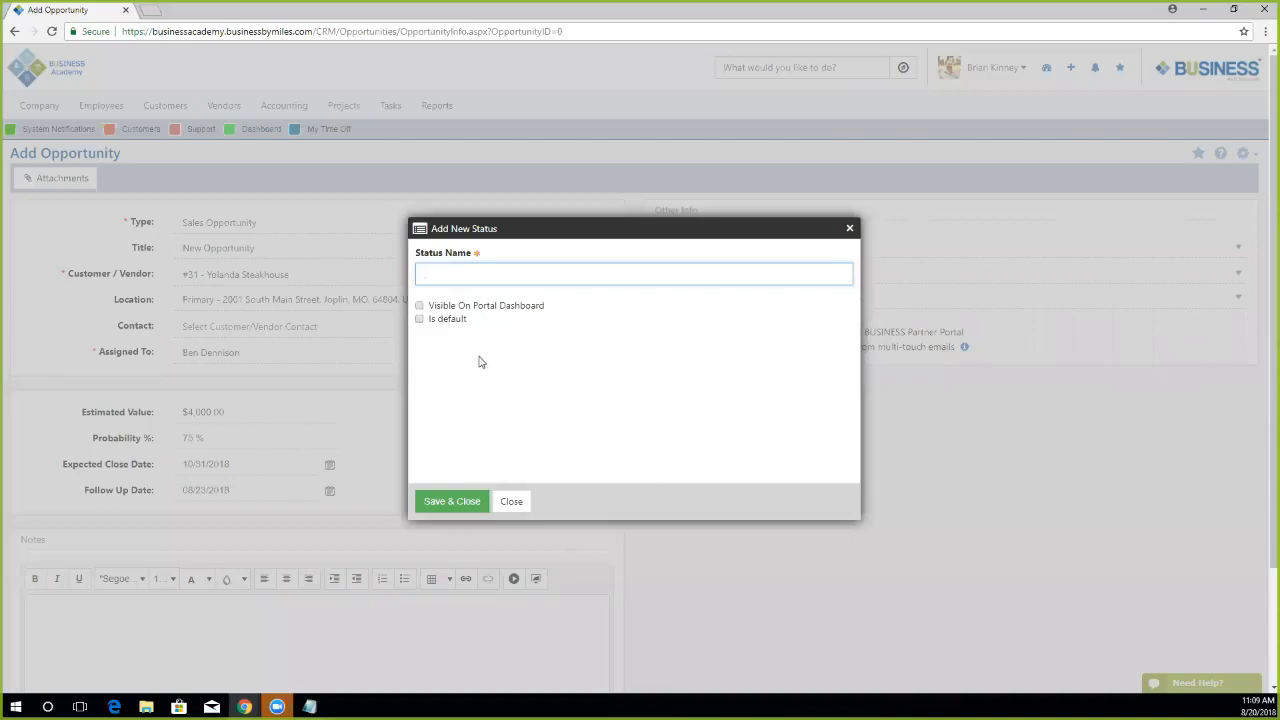
pyautogui.click(511, 502)
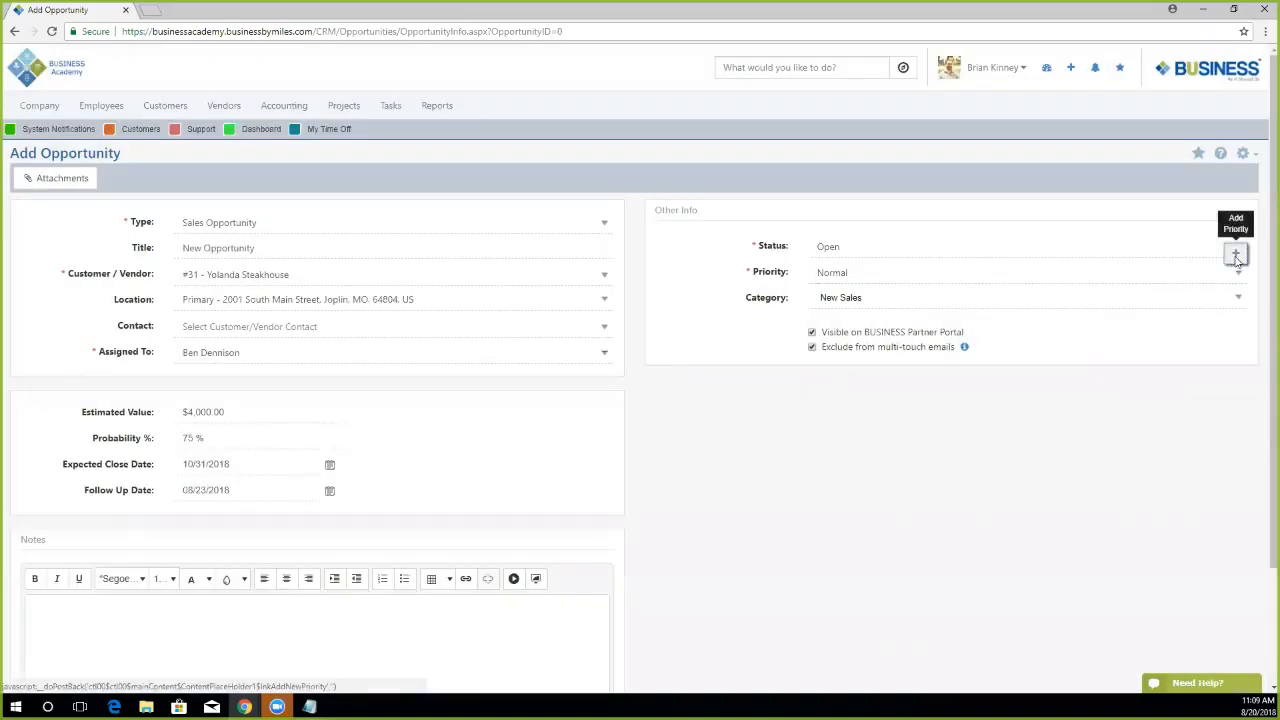
pyautogui.click(1236, 256)
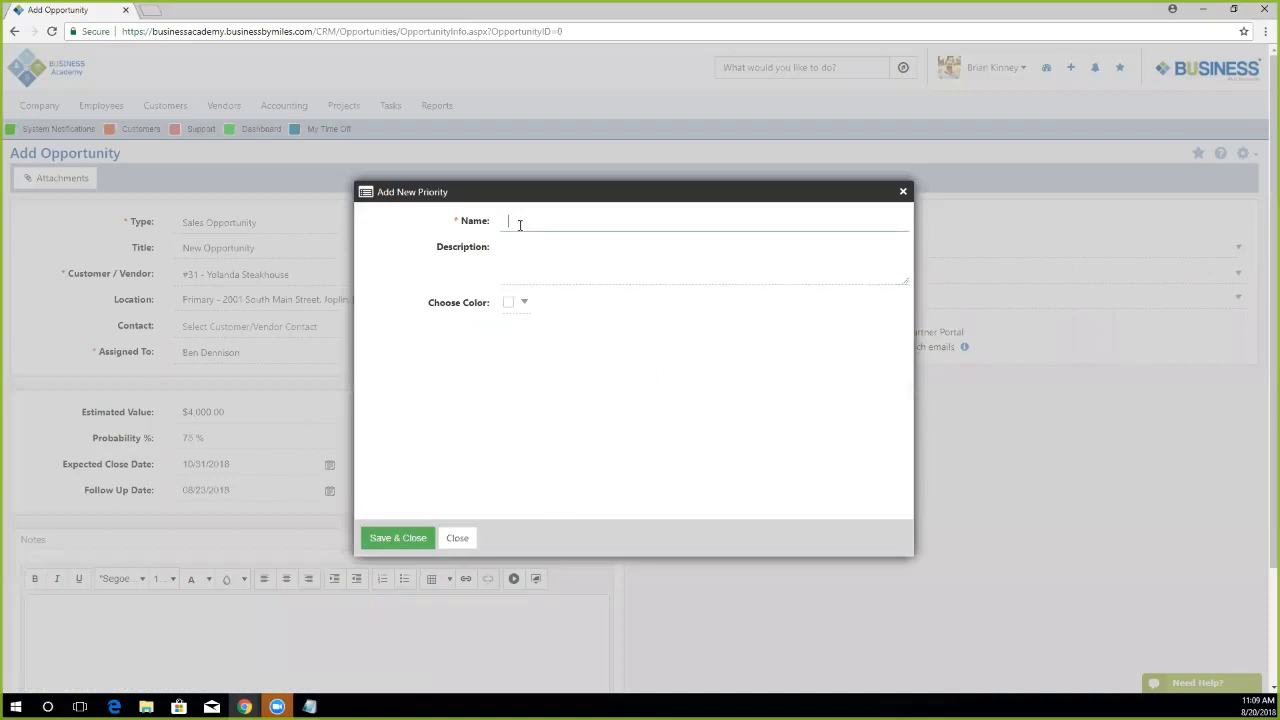
pyautogui.click(524, 302)
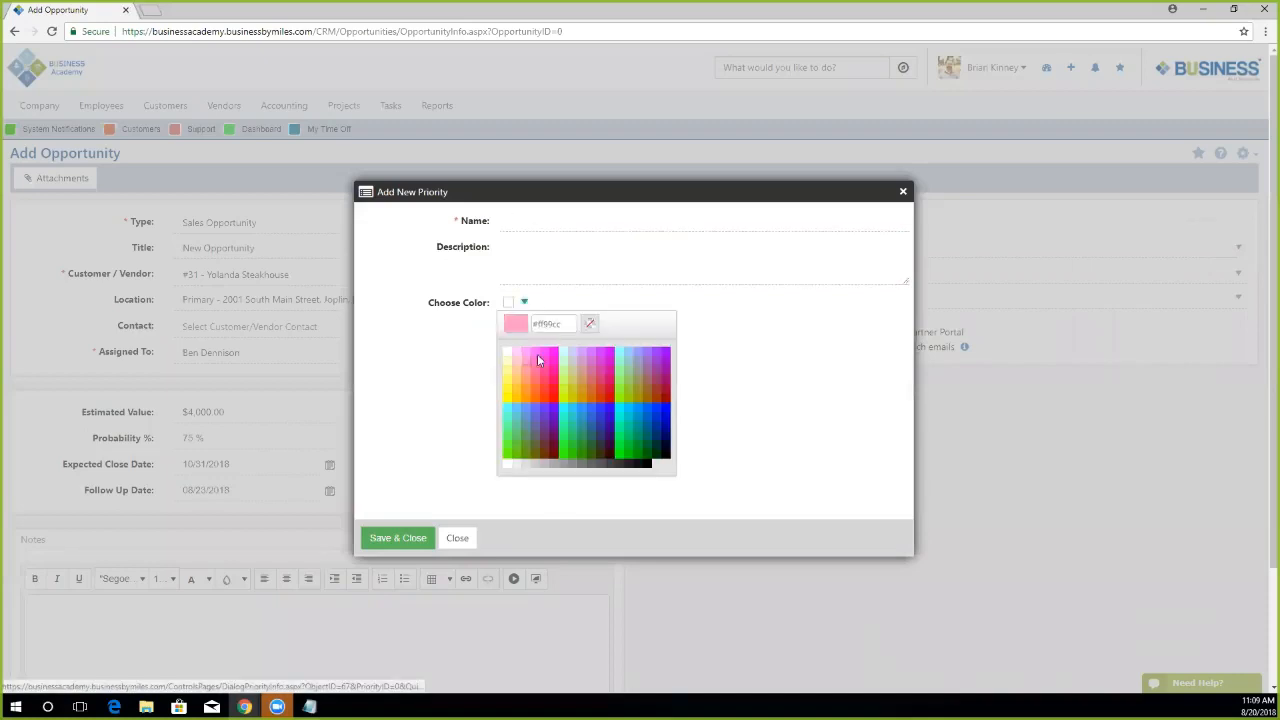
pyautogui.click(803, 363)
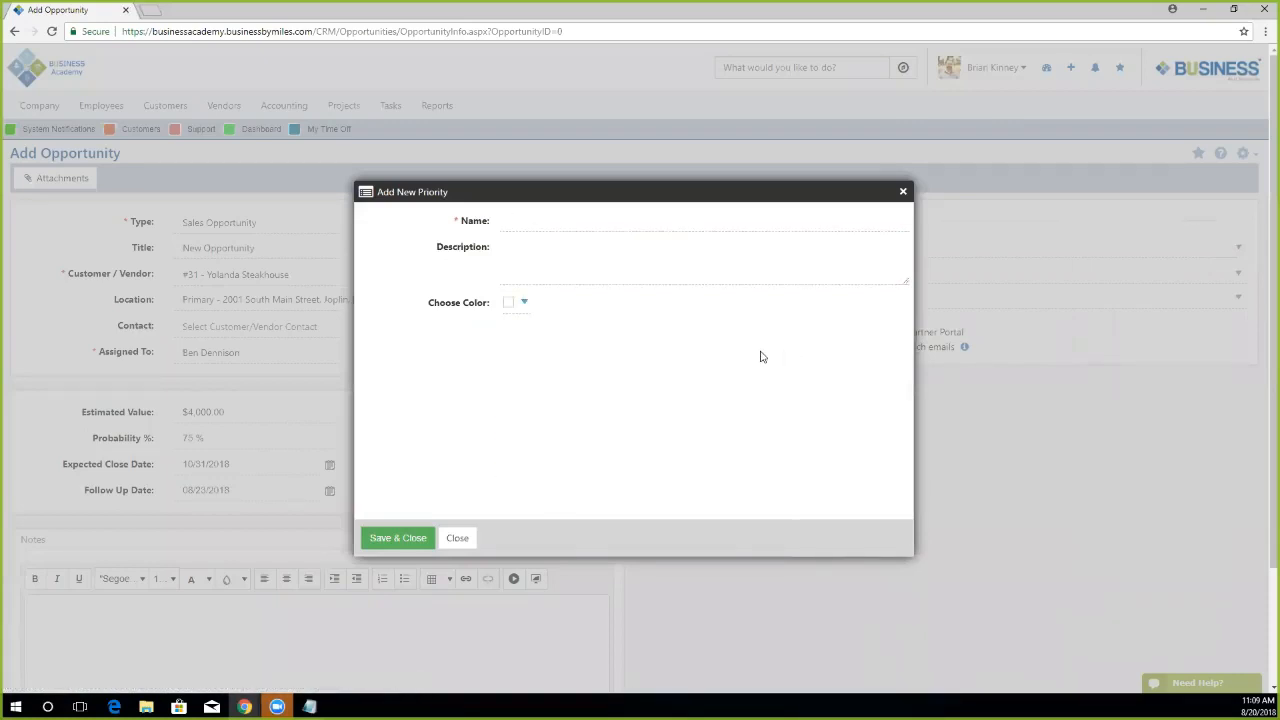
pyautogui.click(530, 220)
pyautogui.click(466, 536)
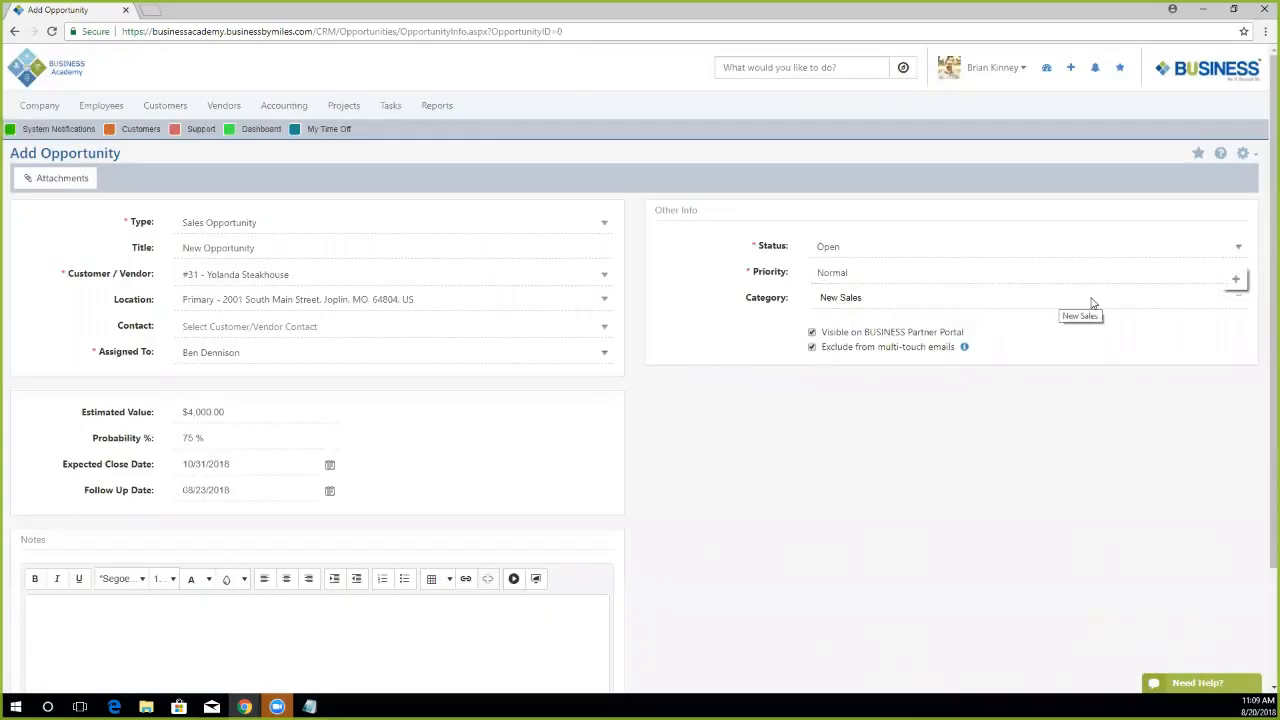
# Look over the form for adding an opportunity category and its suggested category names, without adding one.
pyautogui.click(1236, 281)
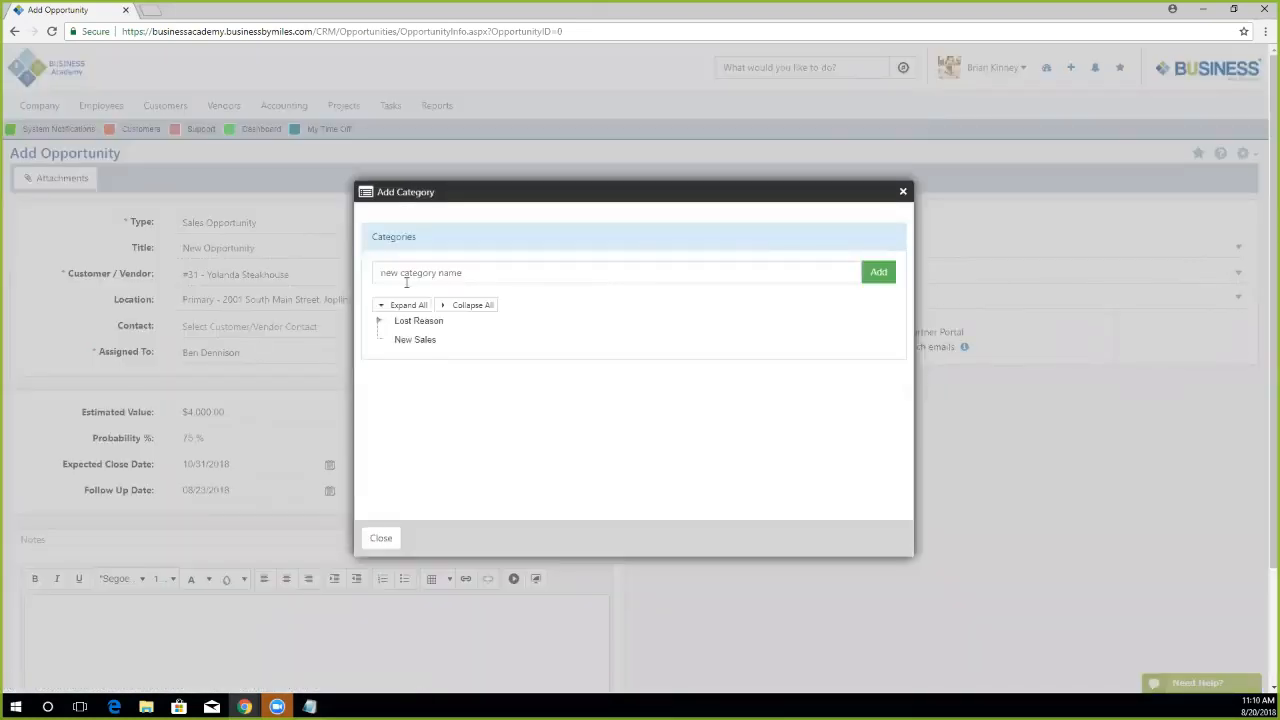
pyautogui.click(467, 266)
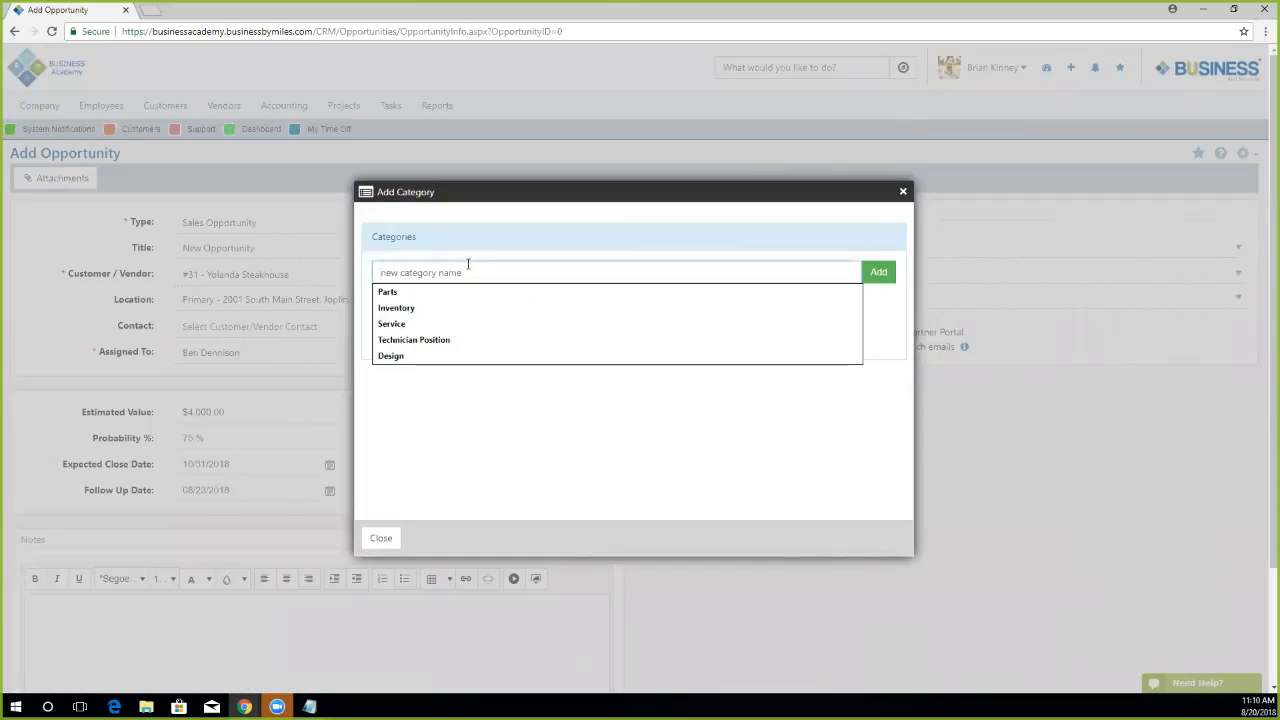
pyautogui.click(502, 251)
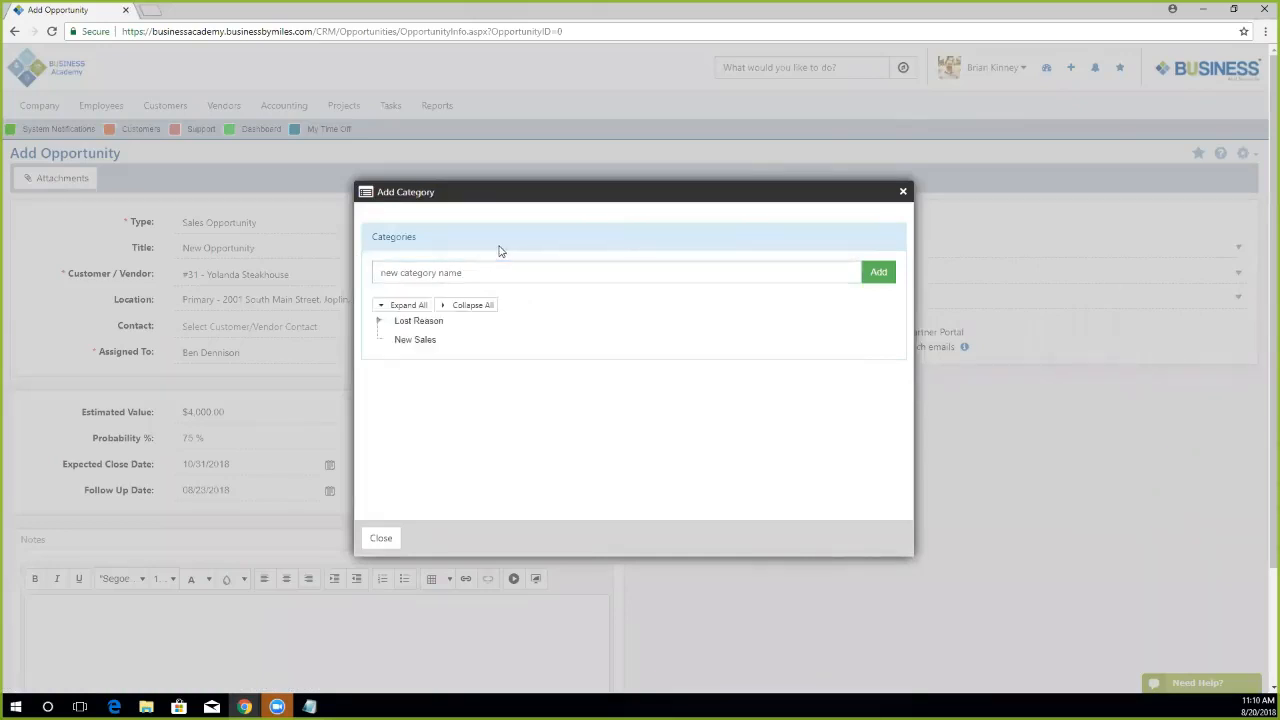
pyautogui.click(381, 538)
# Save the new sales opportunity for Yolanda Steakhouse, keeping its record open.
pyautogui.scroll(-1, 272, 535)
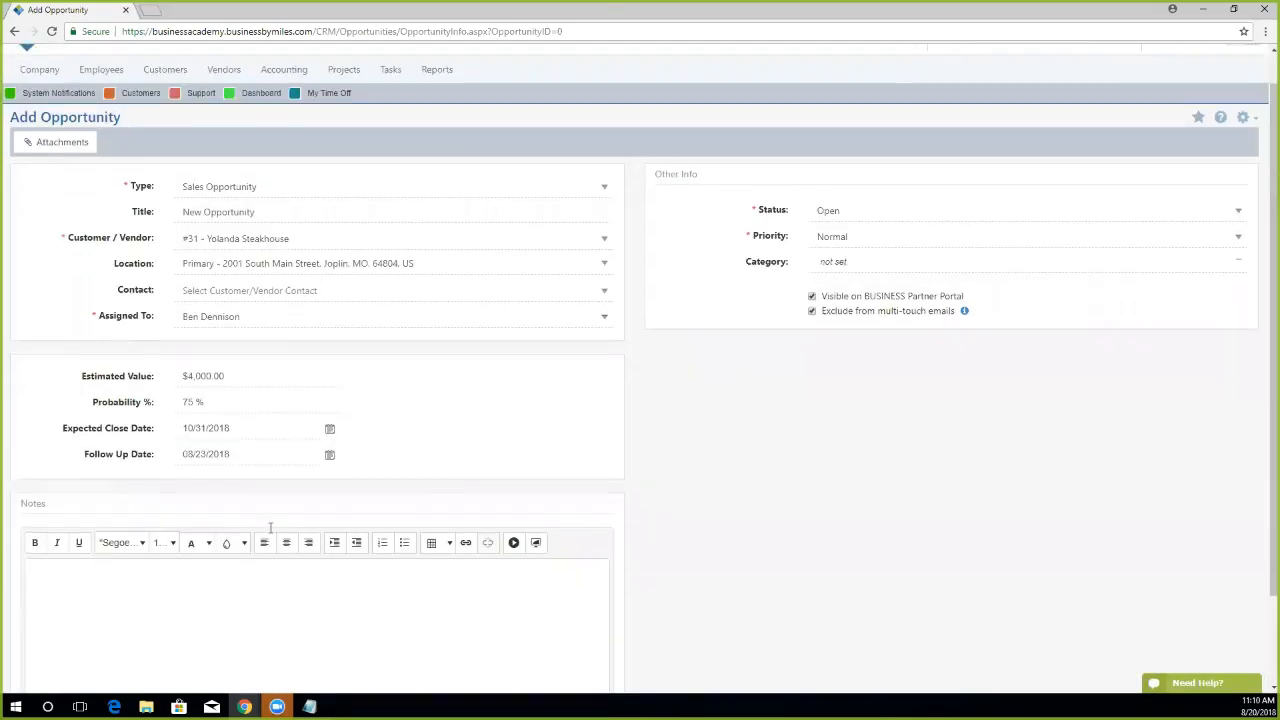
pyautogui.scroll(-2, 270, 528)
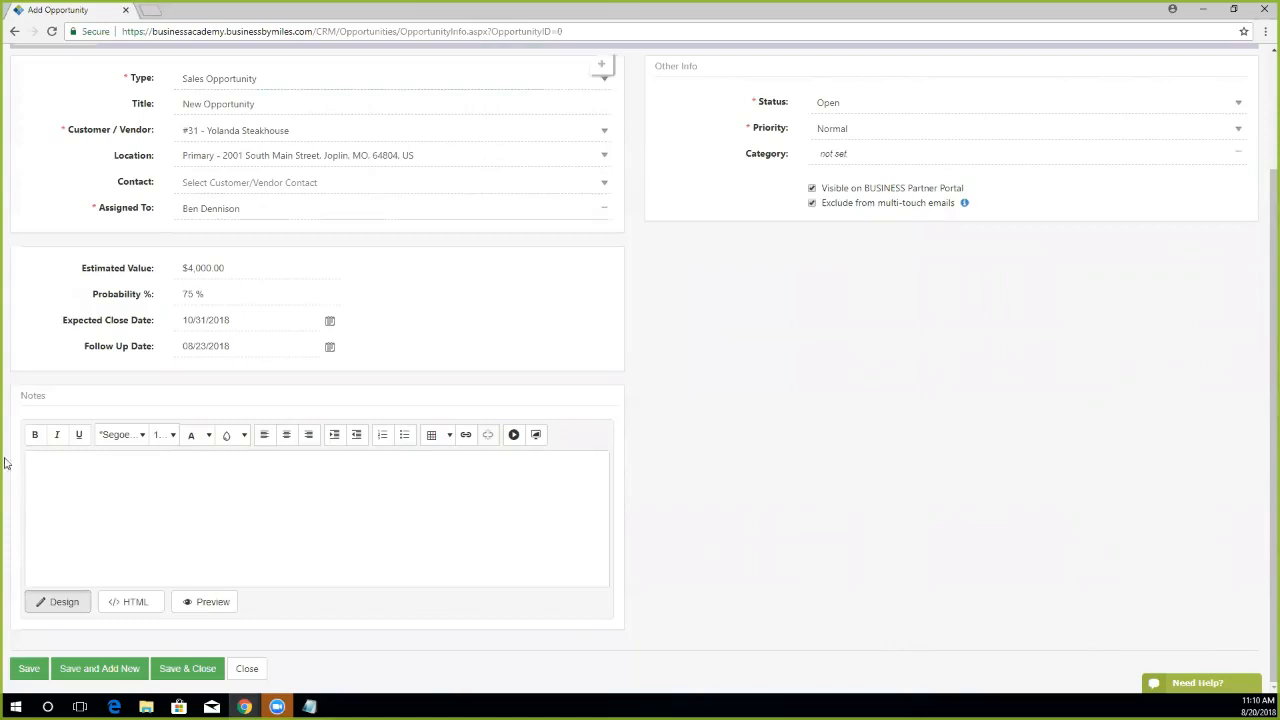
pyautogui.click(36, 678)
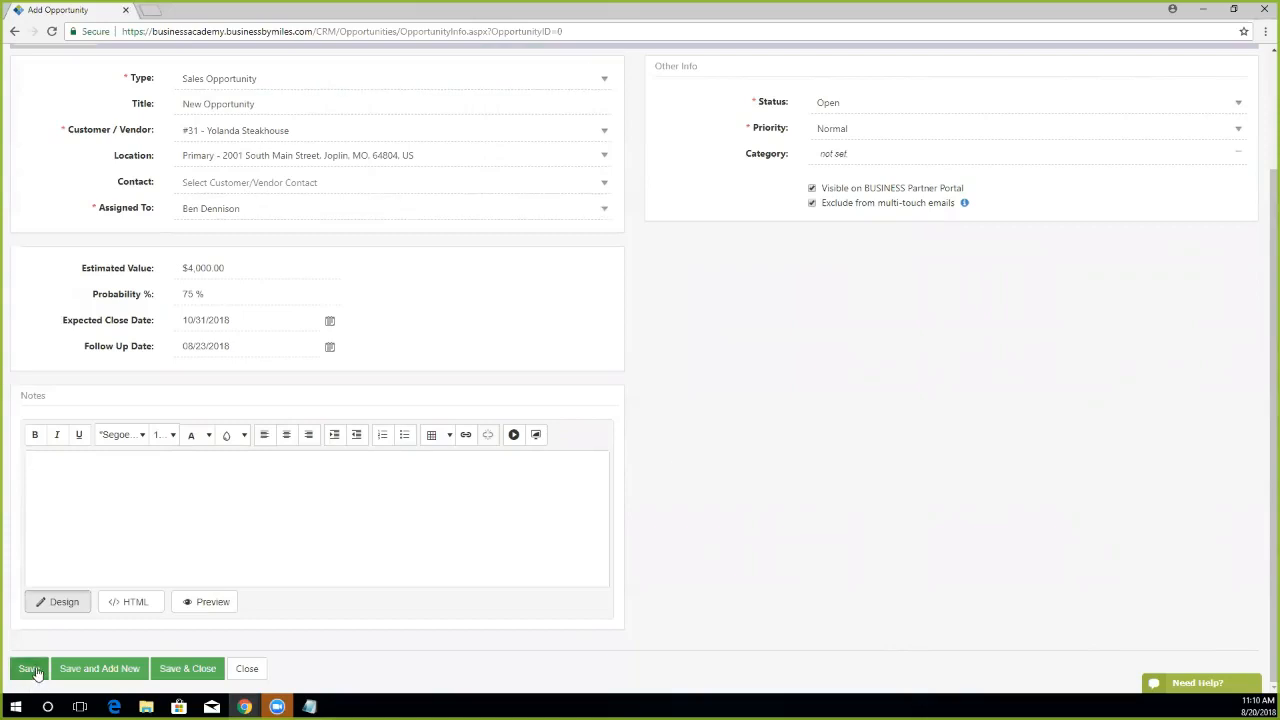
pyautogui.click(28, 681)
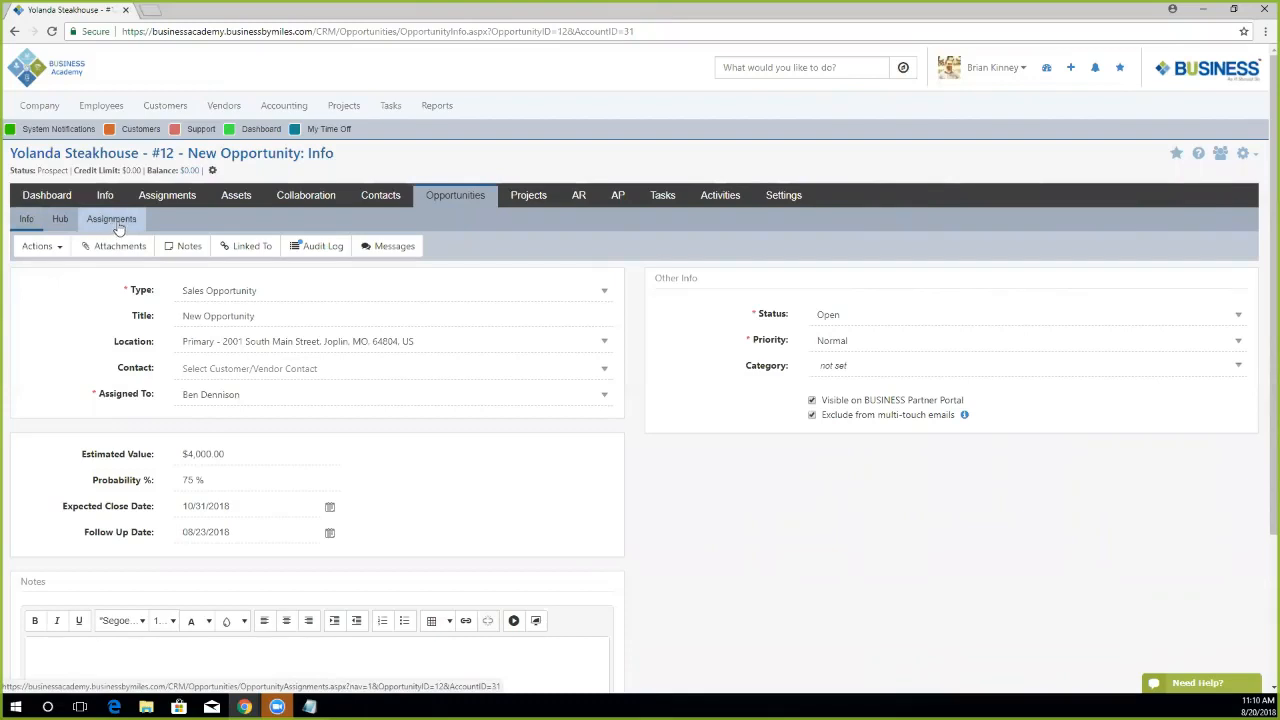
# Review the actions available for the saved opportunity and the allowed file types and size limit for its attachments.
pyautogui.click(51, 252)
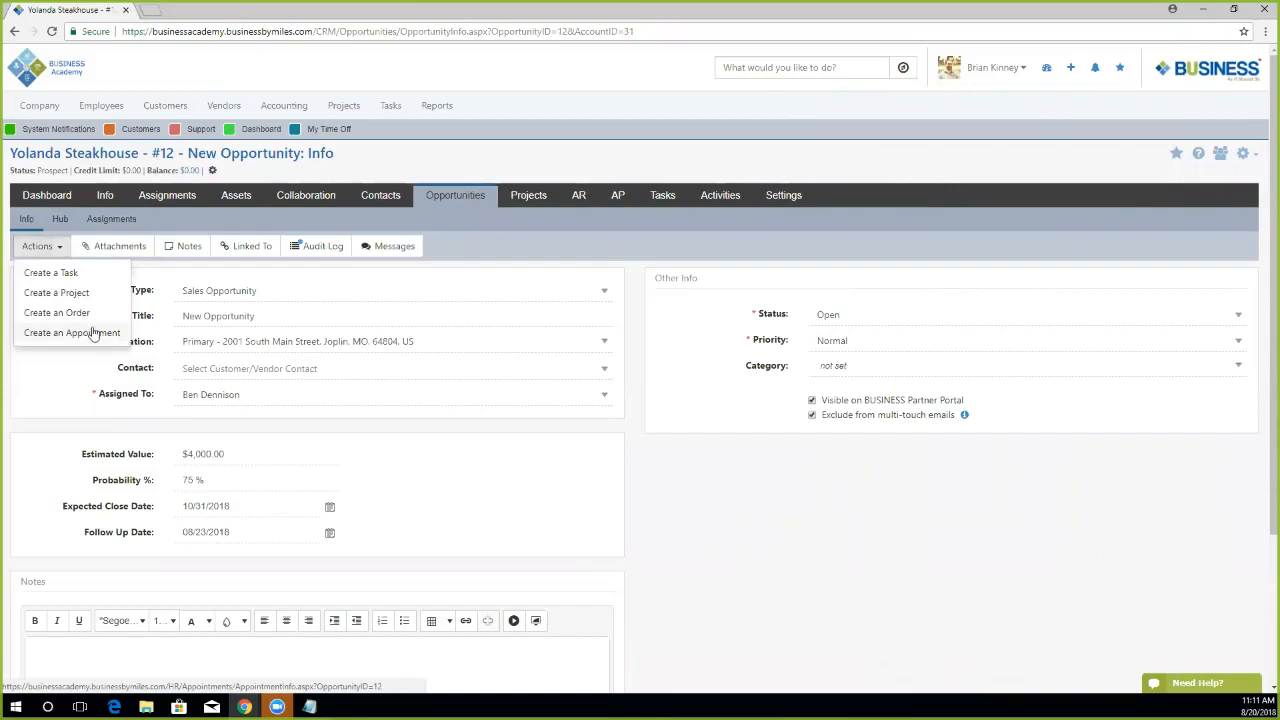
pyautogui.click(187, 276)
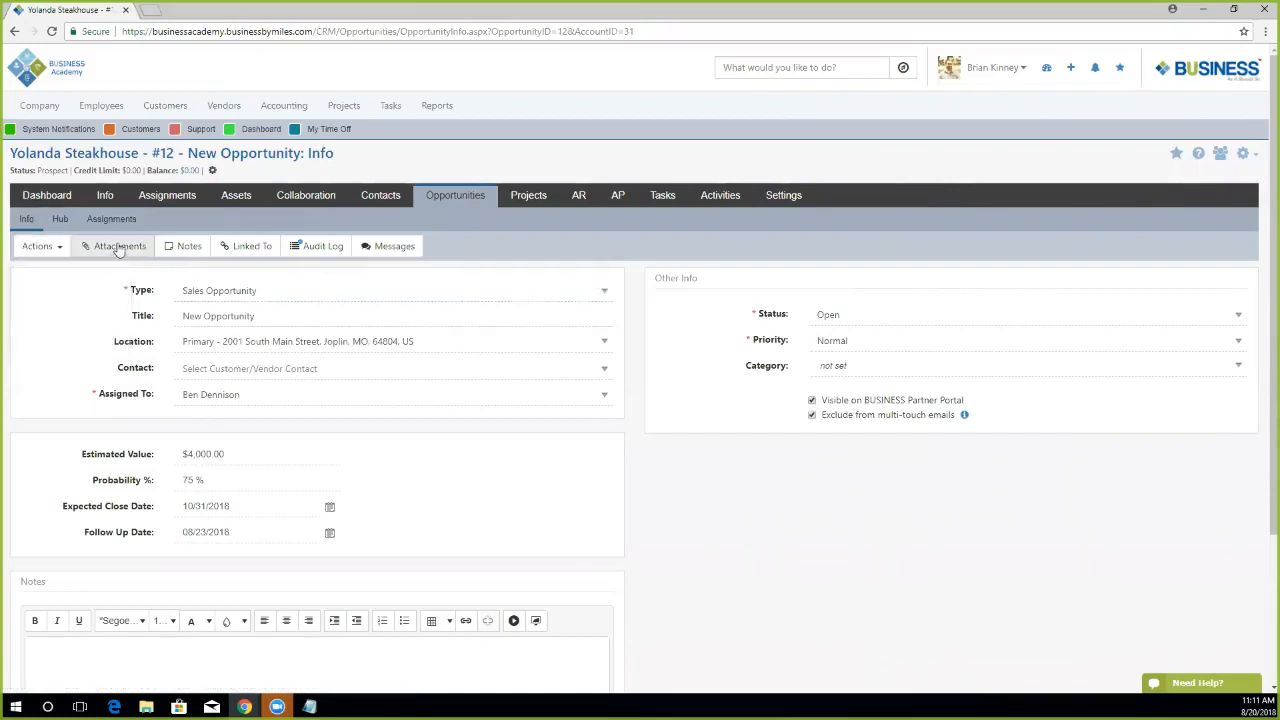
pyautogui.click(128, 252)
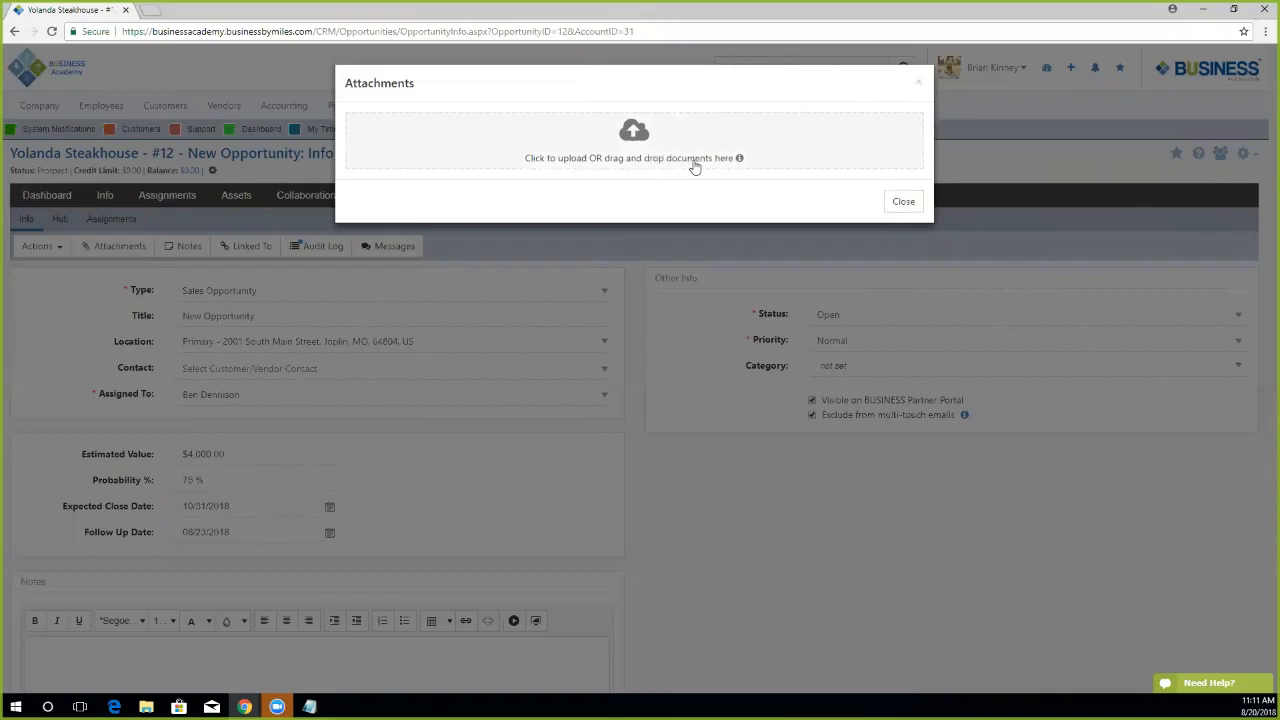
pyautogui.moveTo(739, 160)
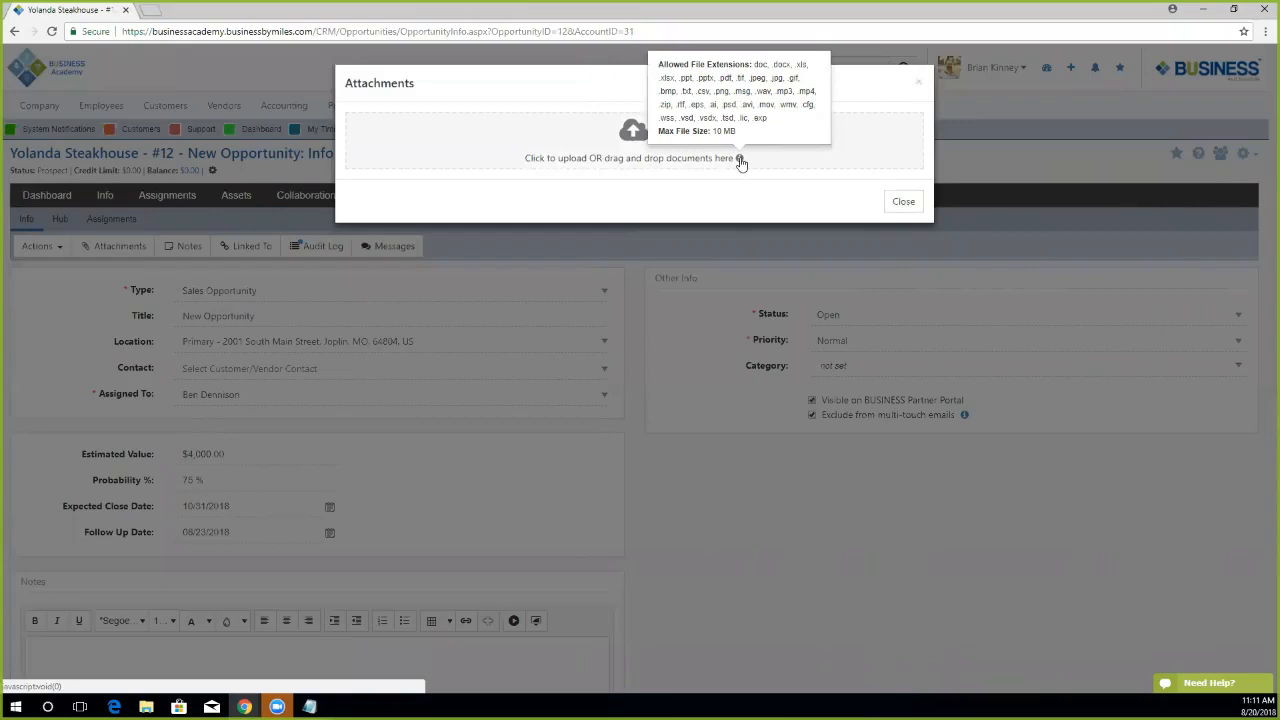
pyautogui.click(899, 203)
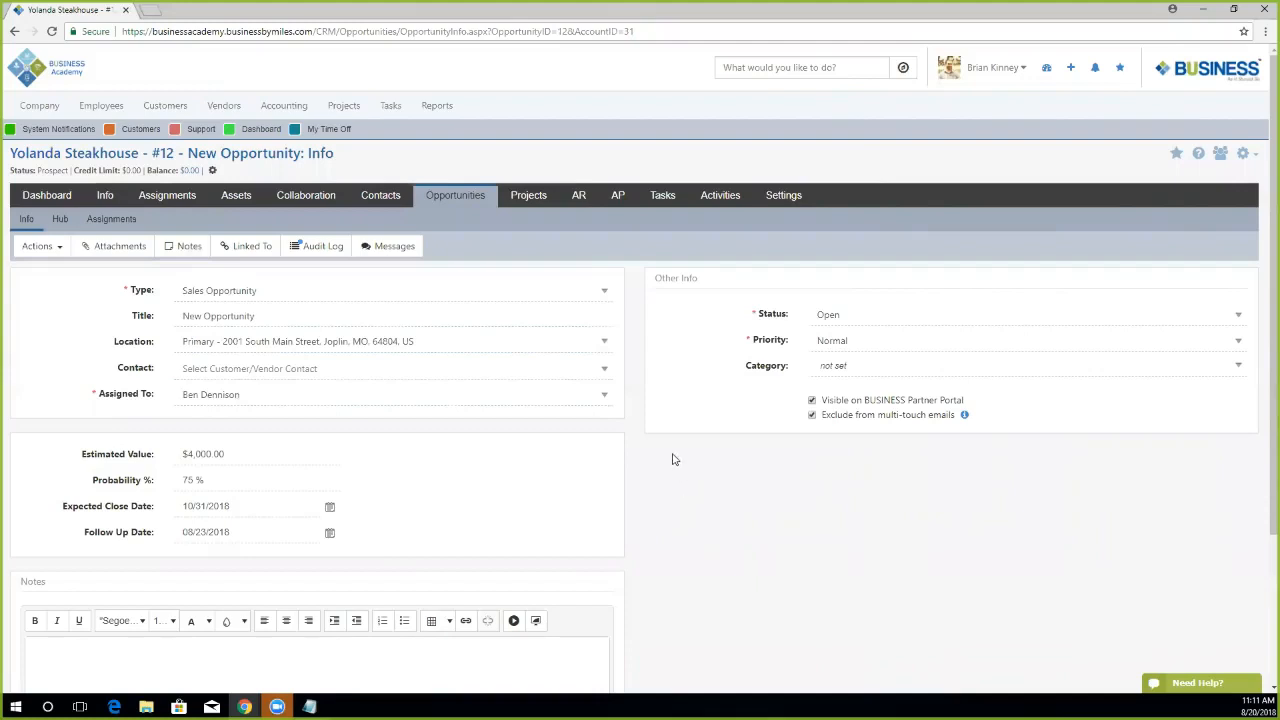
# Add the note "Created the Opportunity. Will follow up later." to the opportunity's notes log.
pyautogui.click(190, 250)
pyautogui.click(381, 287)
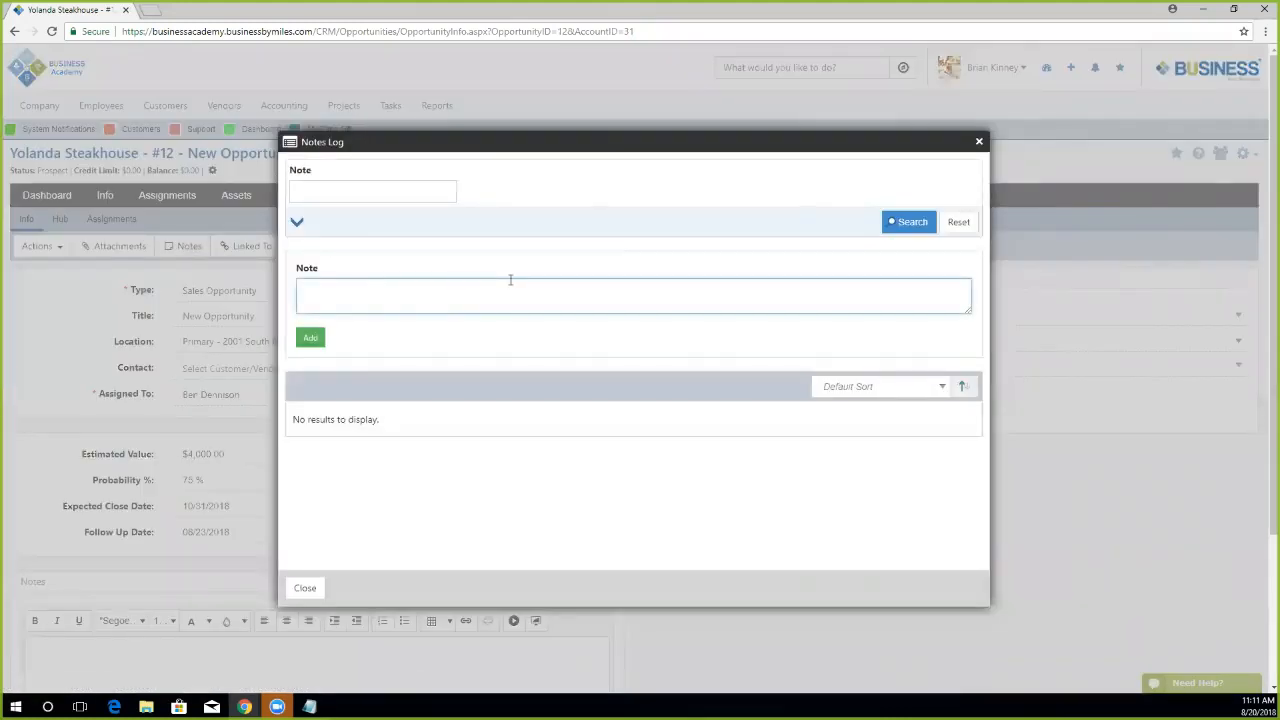
pyautogui.write('Created the Opportunity. Will f')
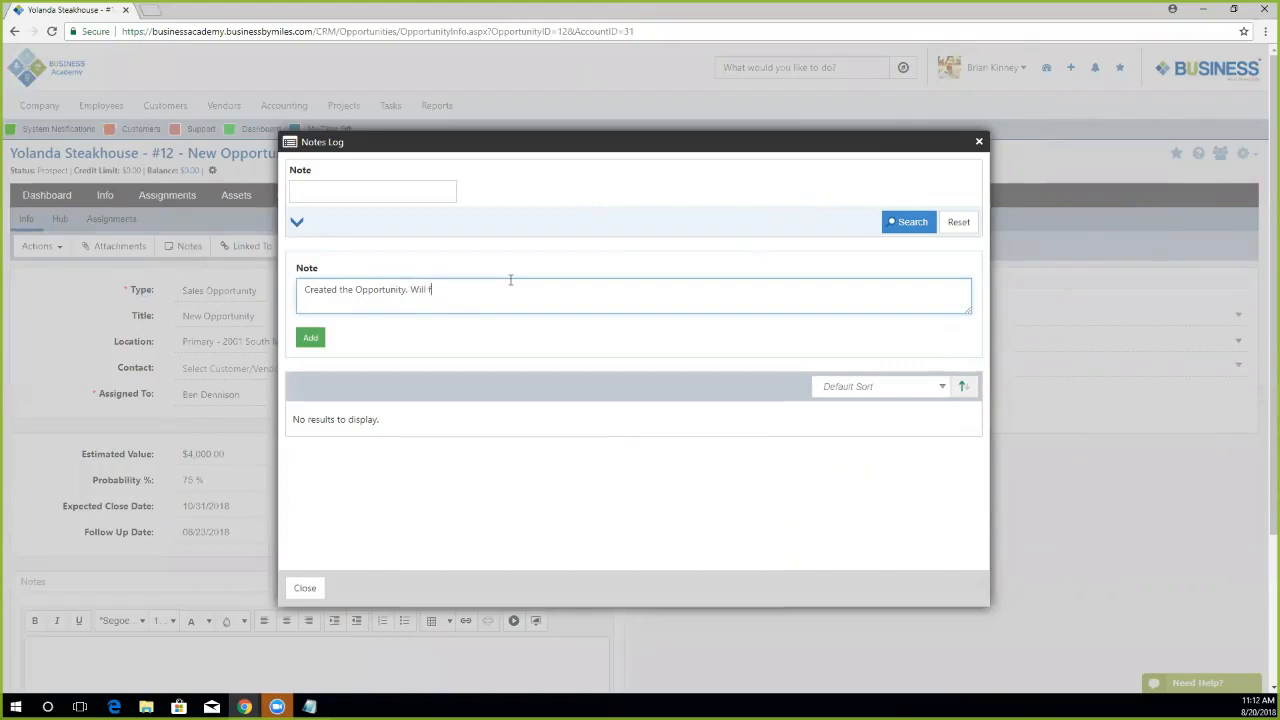
pyautogui.write('ollow up later.')
pyautogui.press('Return')
pyautogui.click(311, 338)
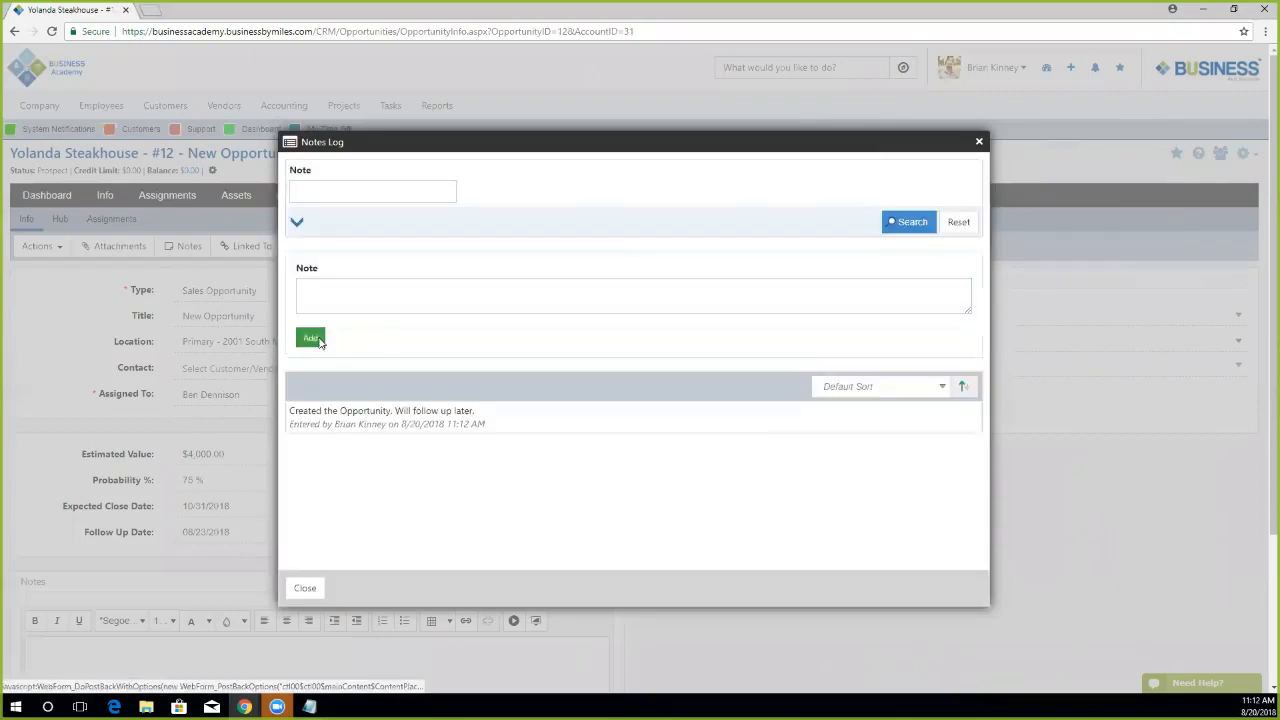
pyautogui.moveTo(335, 423); pyautogui.dragTo(386, 423)
pyautogui.click(545, 432)
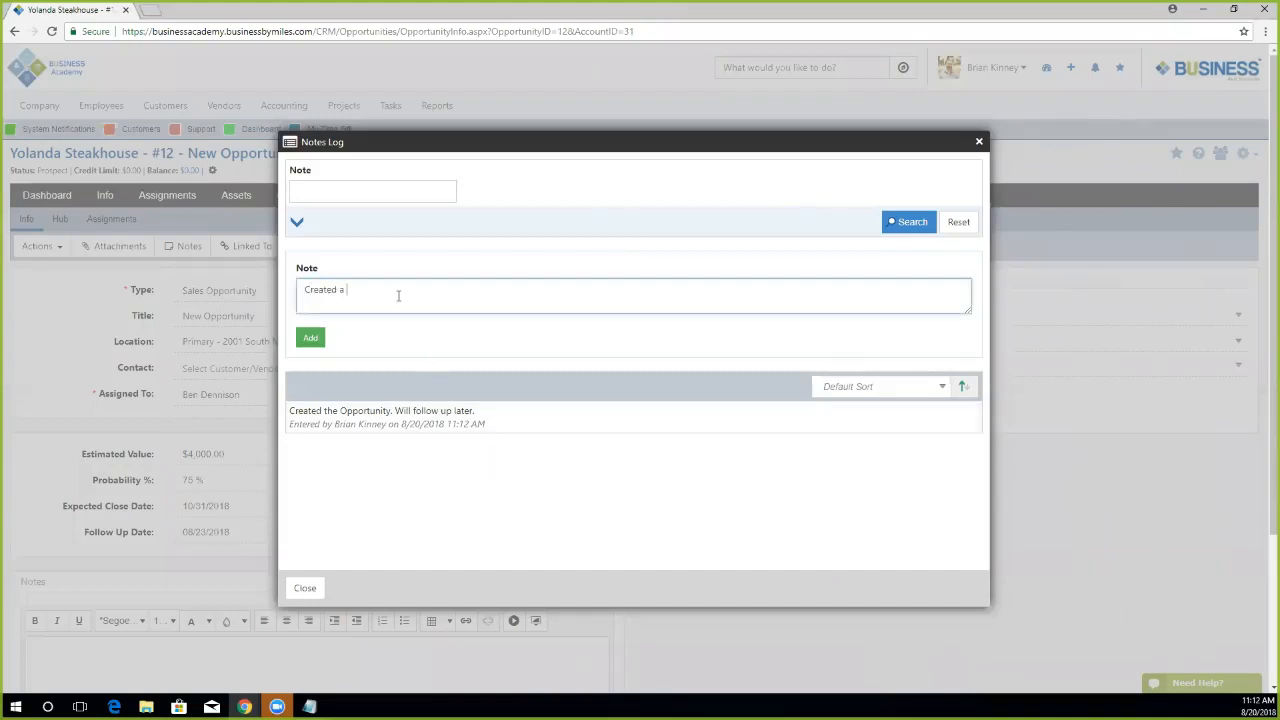
# Add a second note, "Created an appointment", to the opportunity's notes log and close the log.
pyautogui.write('n appointement')
pyautogui.click(311, 339)
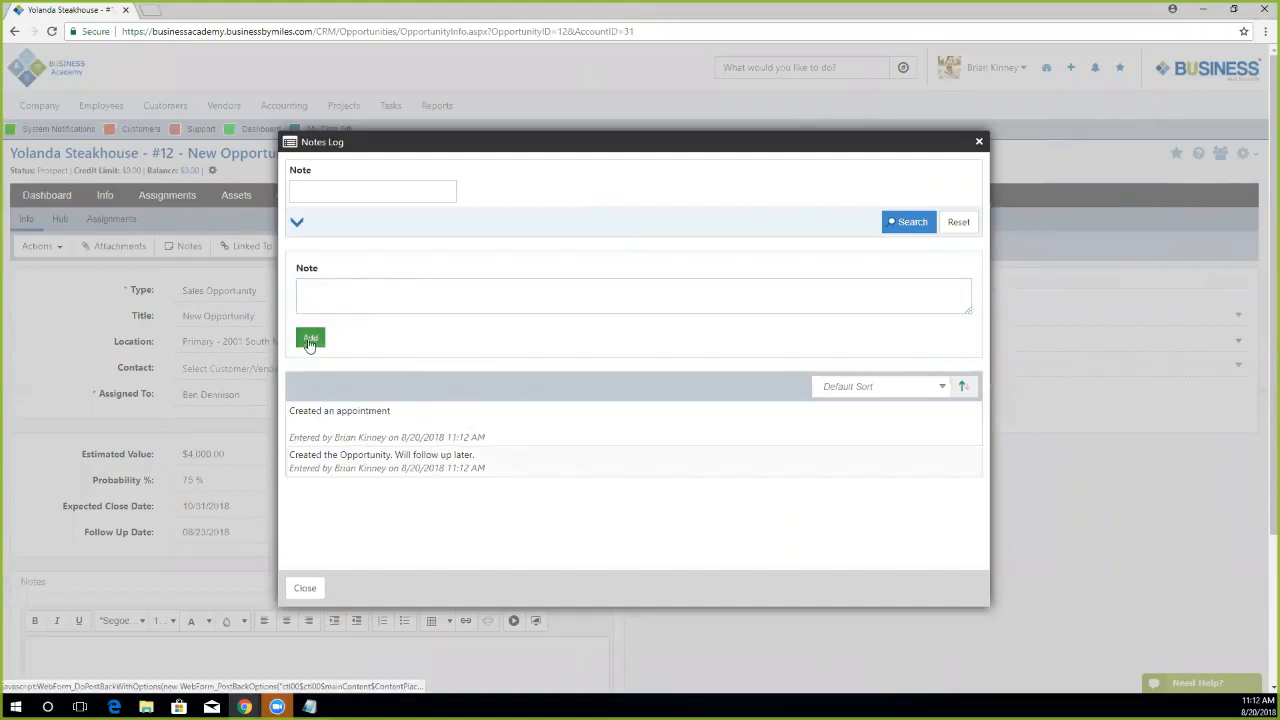
pyautogui.moveTo(336, 438); pyautogui.dragTo(401, 438)
pyautogui.click(402, 438)
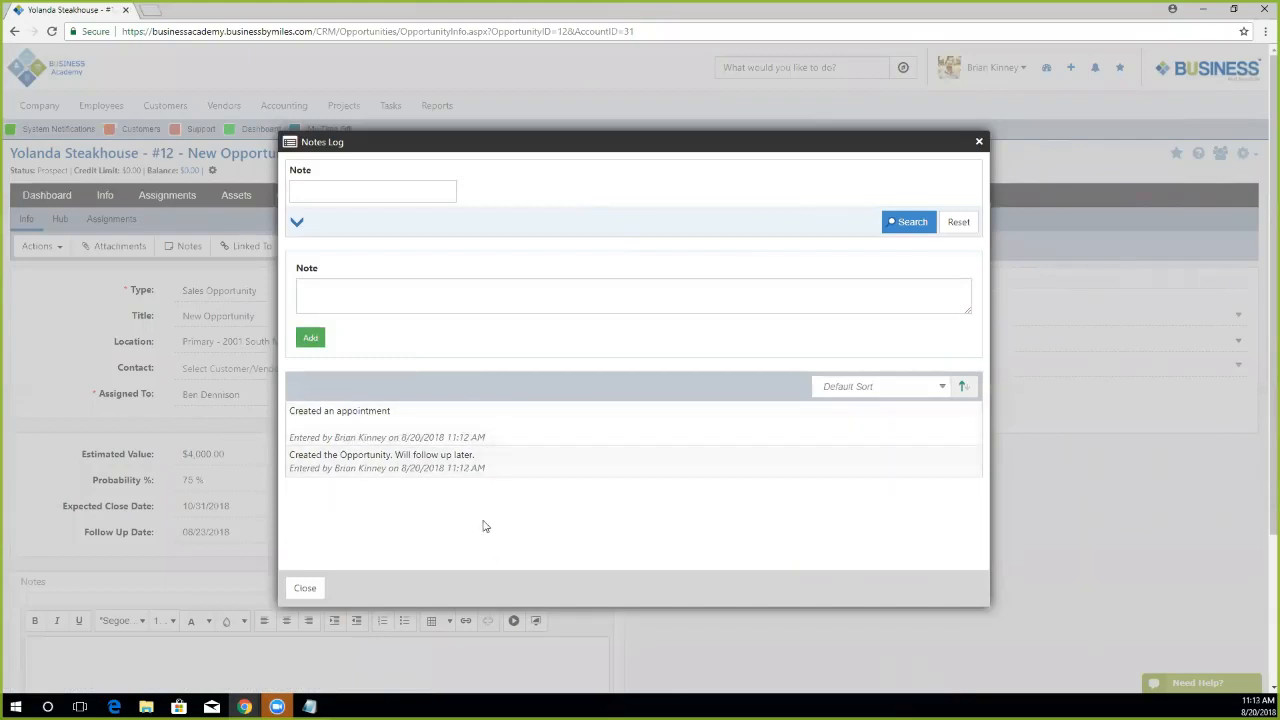
pyautogui.click(365, 290)
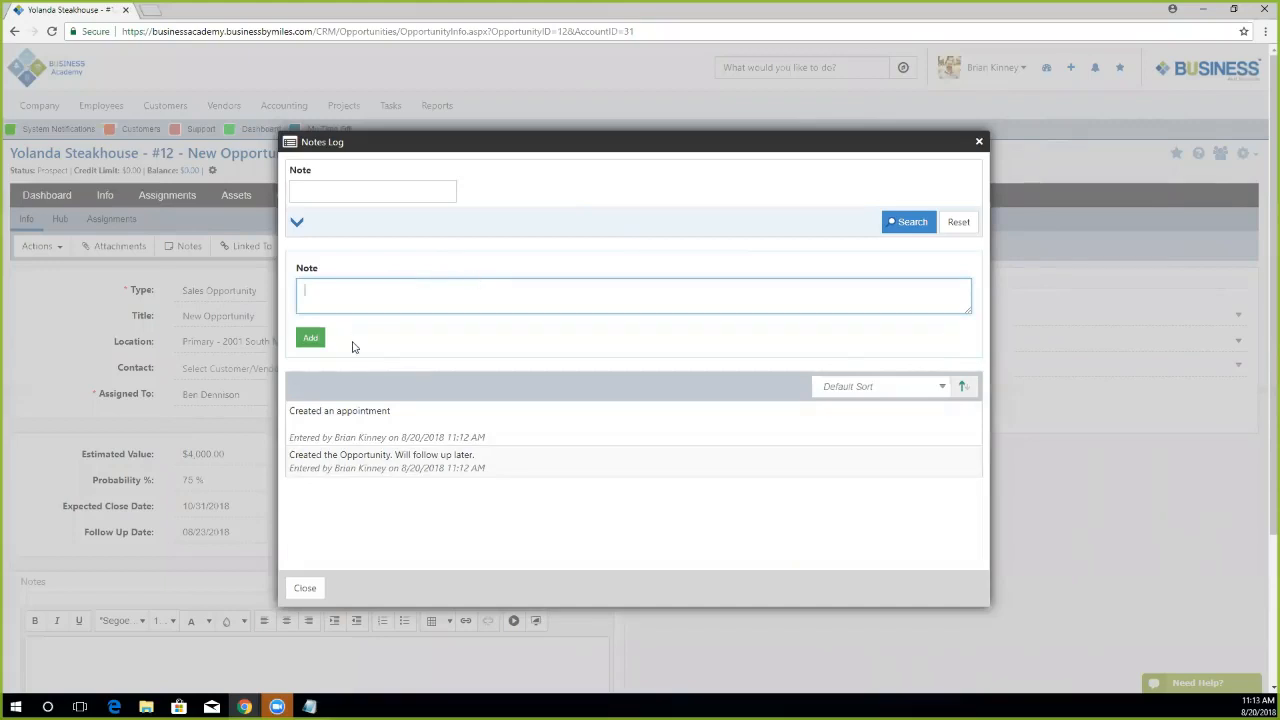
pyautogui.moveTo(336, 437); pyautogui.dragTo(289, 426)
pyautogui.click(499, 441)
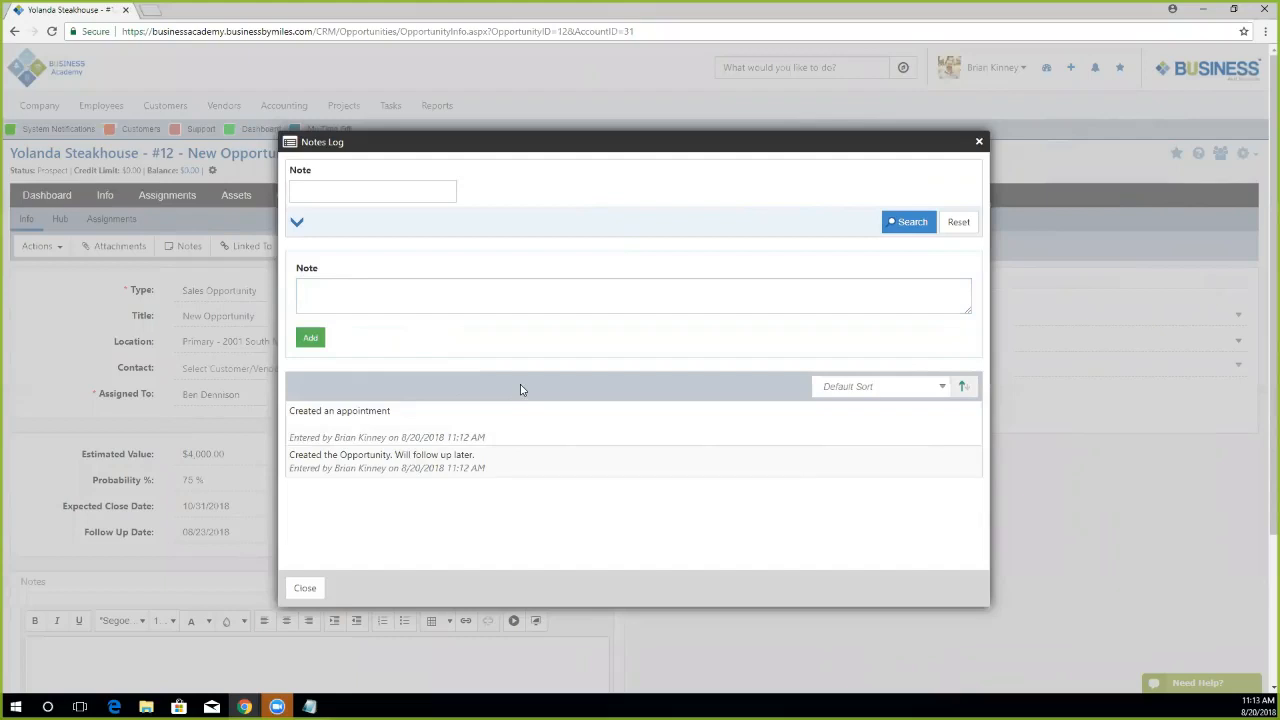
pyautogui.click(305, 594)
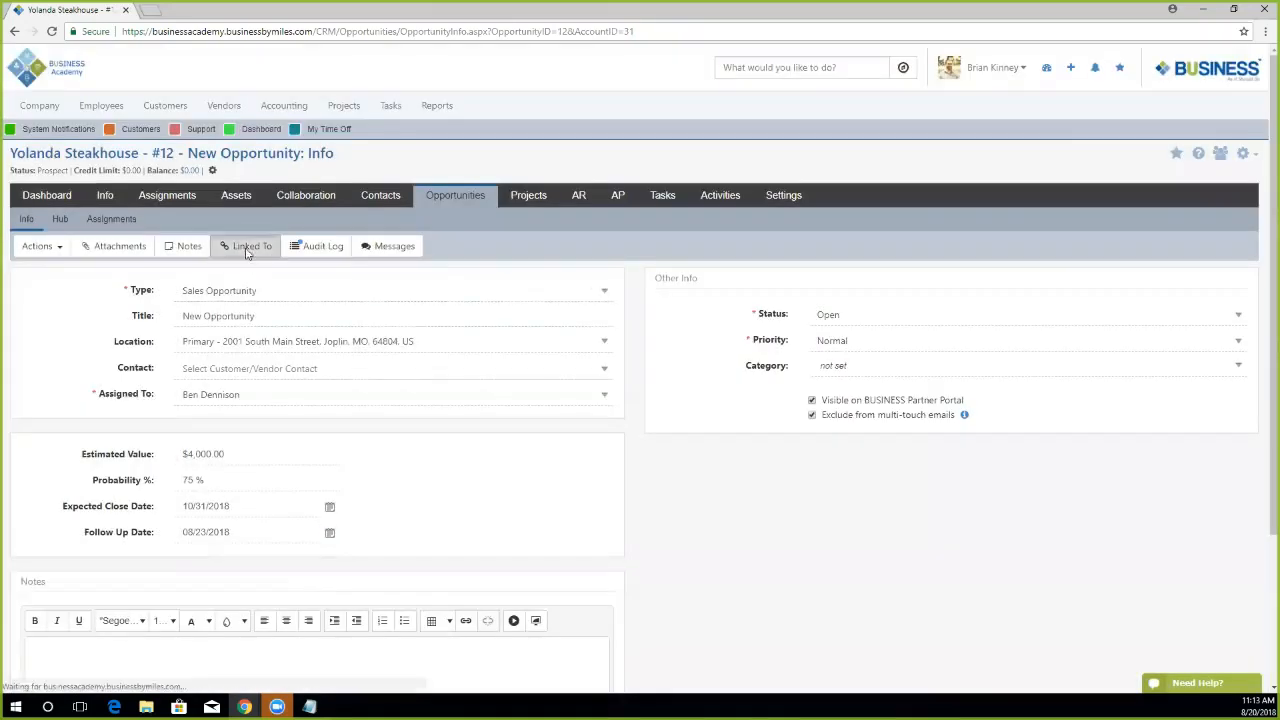
# Check the opportunity's linked records and return to its info page.
pyautogui.click(247, 249)
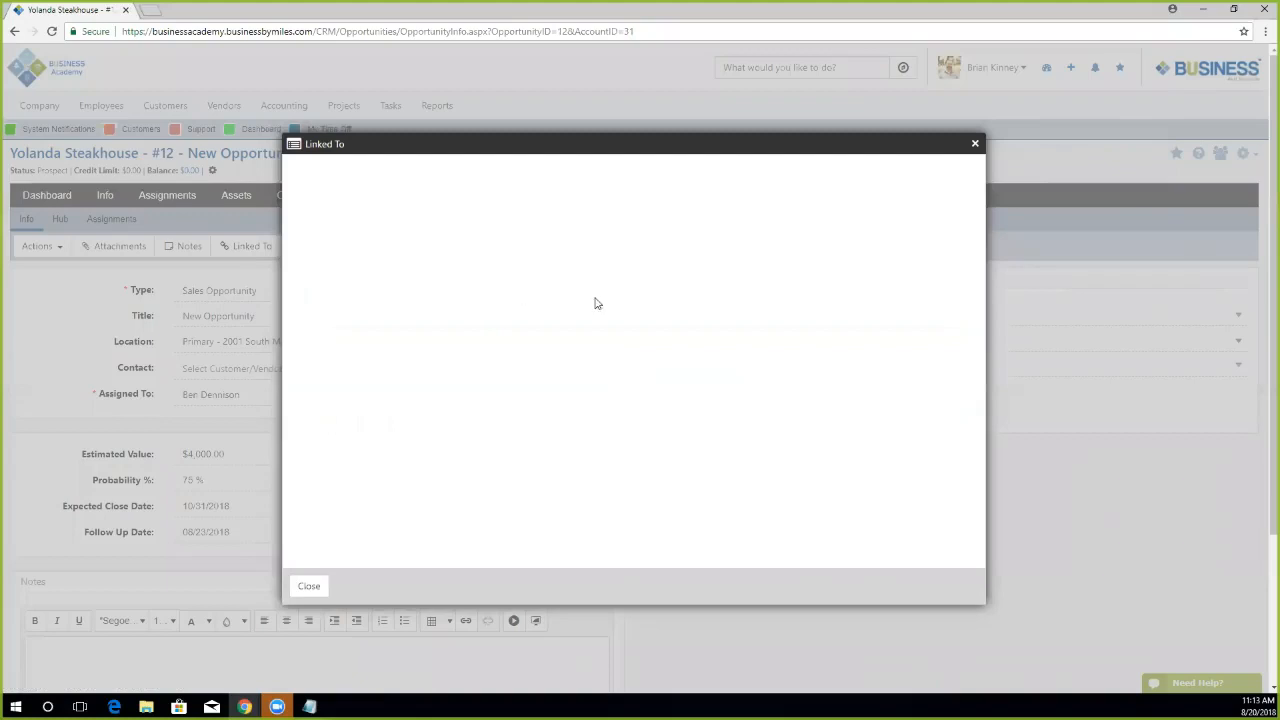
pyautogui.click(976, 144)
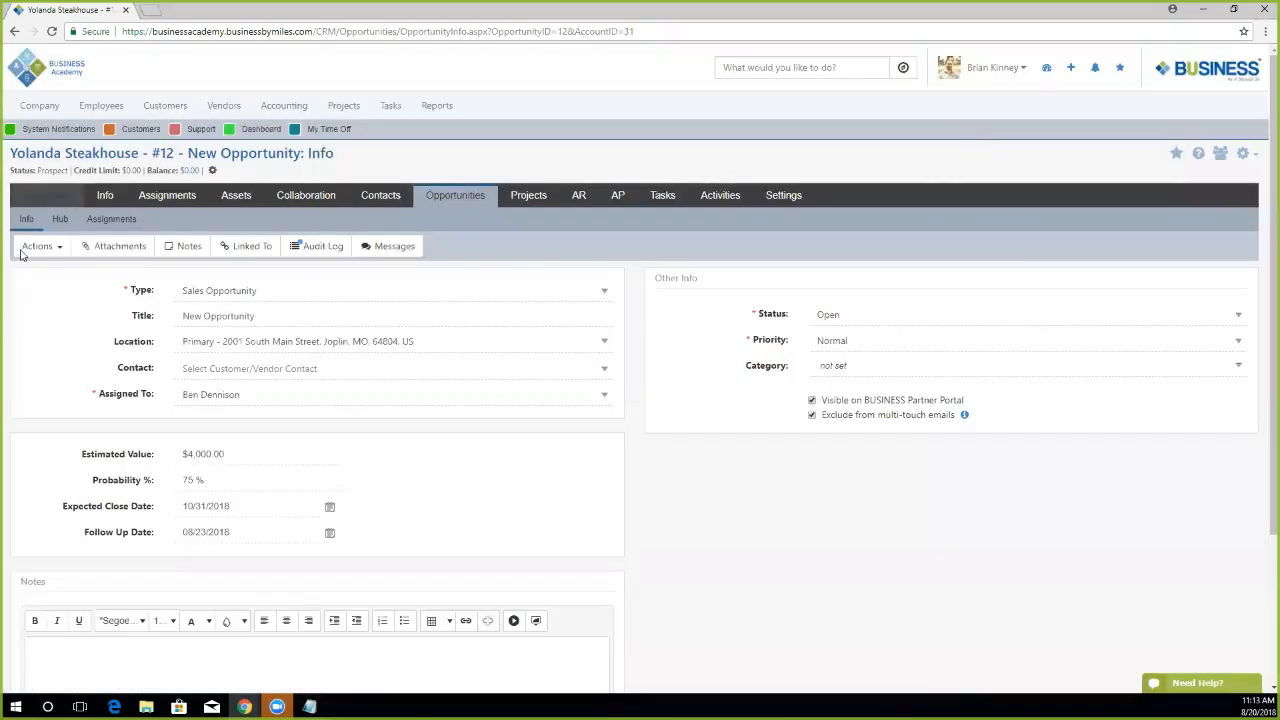
# Review the actions available for the opportunity and its audit log of changes, and close the log.
pyautogui.click(52, 247)
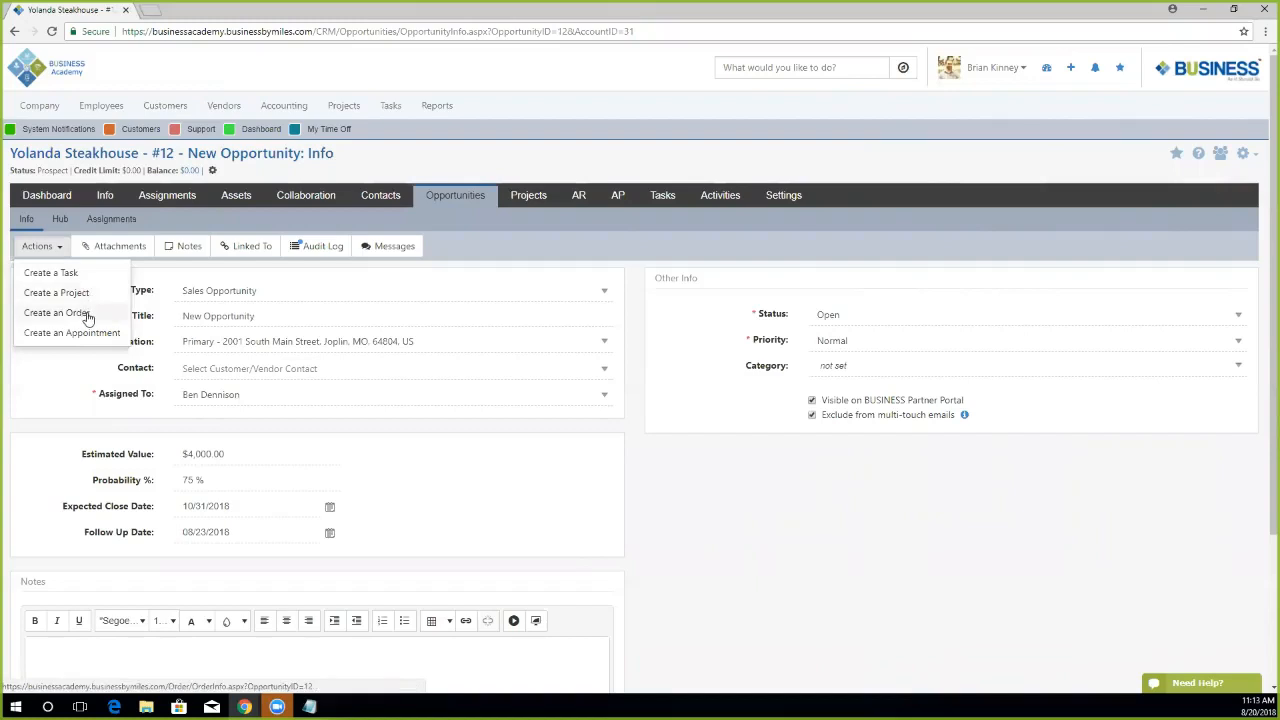
pyautogui.click(44, 376)
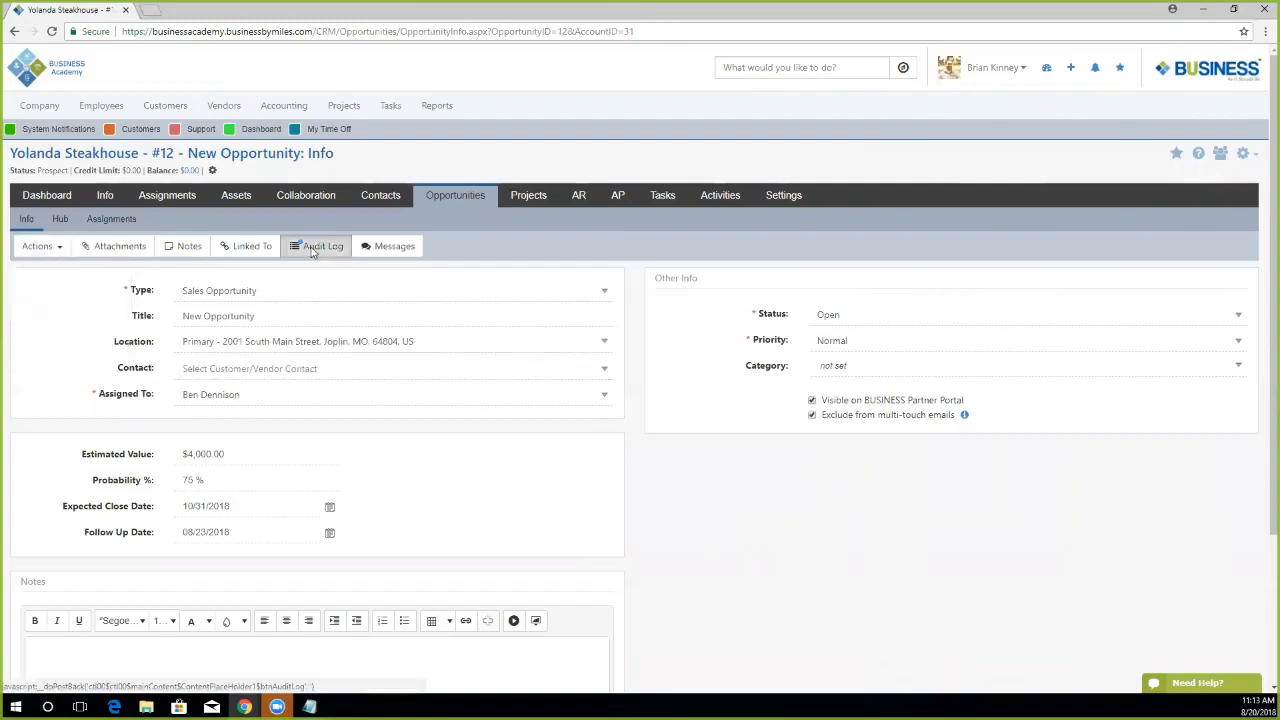
pyautogui.click(312, 251)
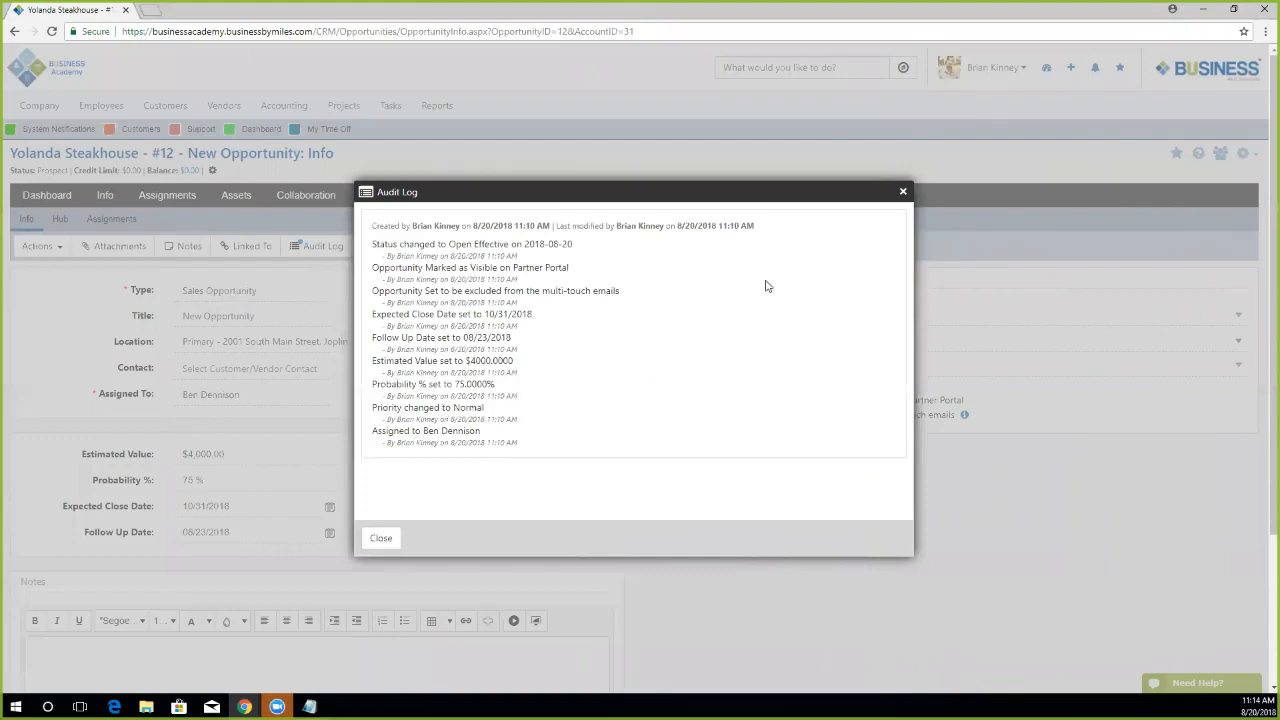
pyautogui.click(903, 191)
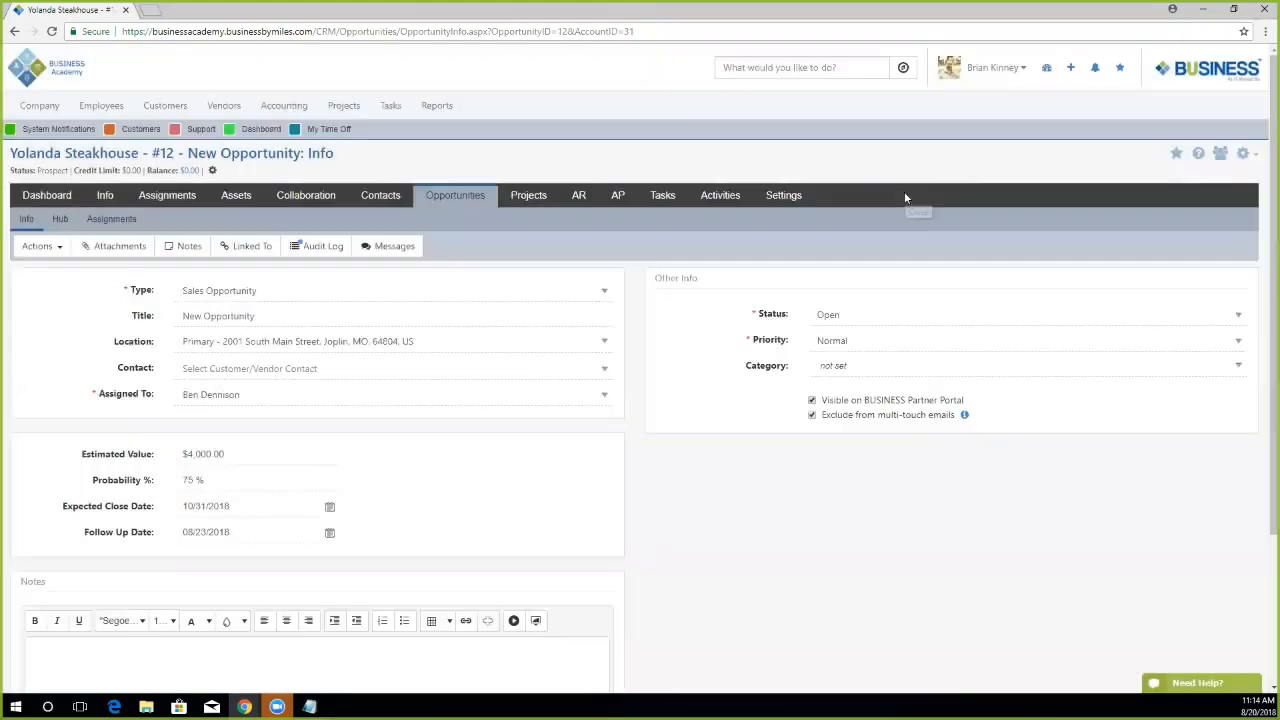
# Start a new message from the opportunity's messages log and look through the selectable recipients.
pyautogui.click(388, 247)
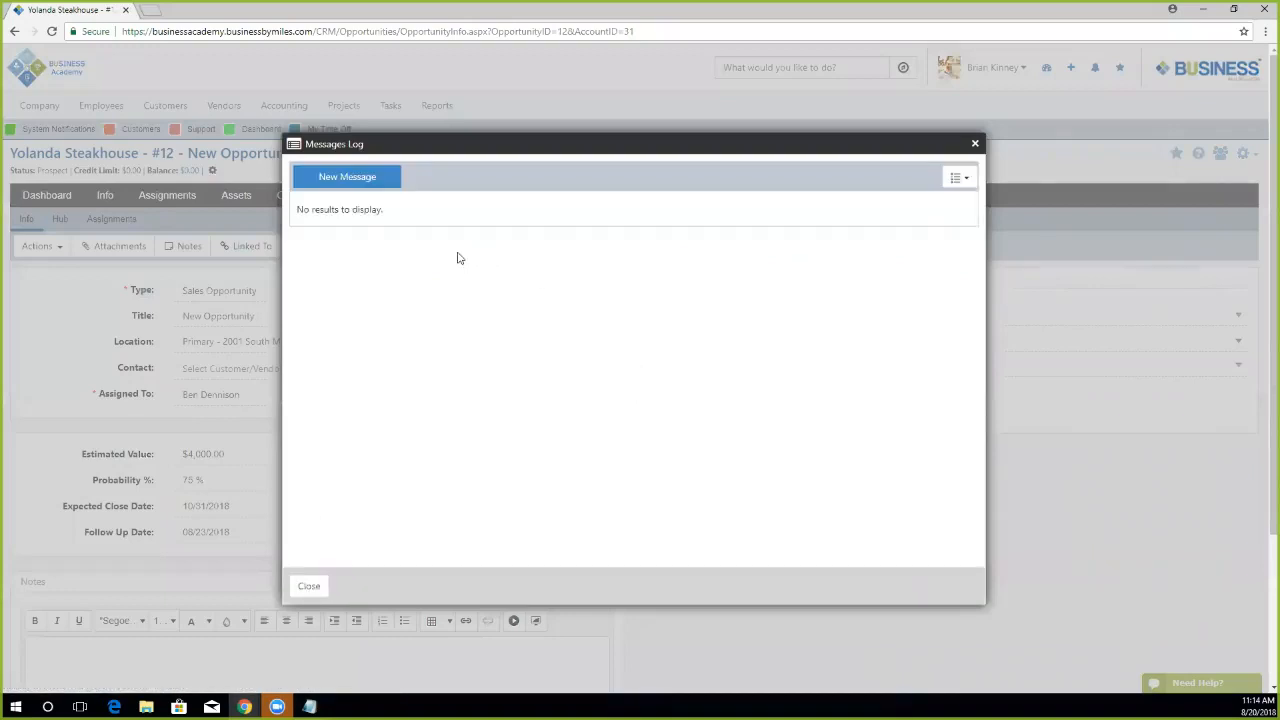
pyautogui.click(344, 187)
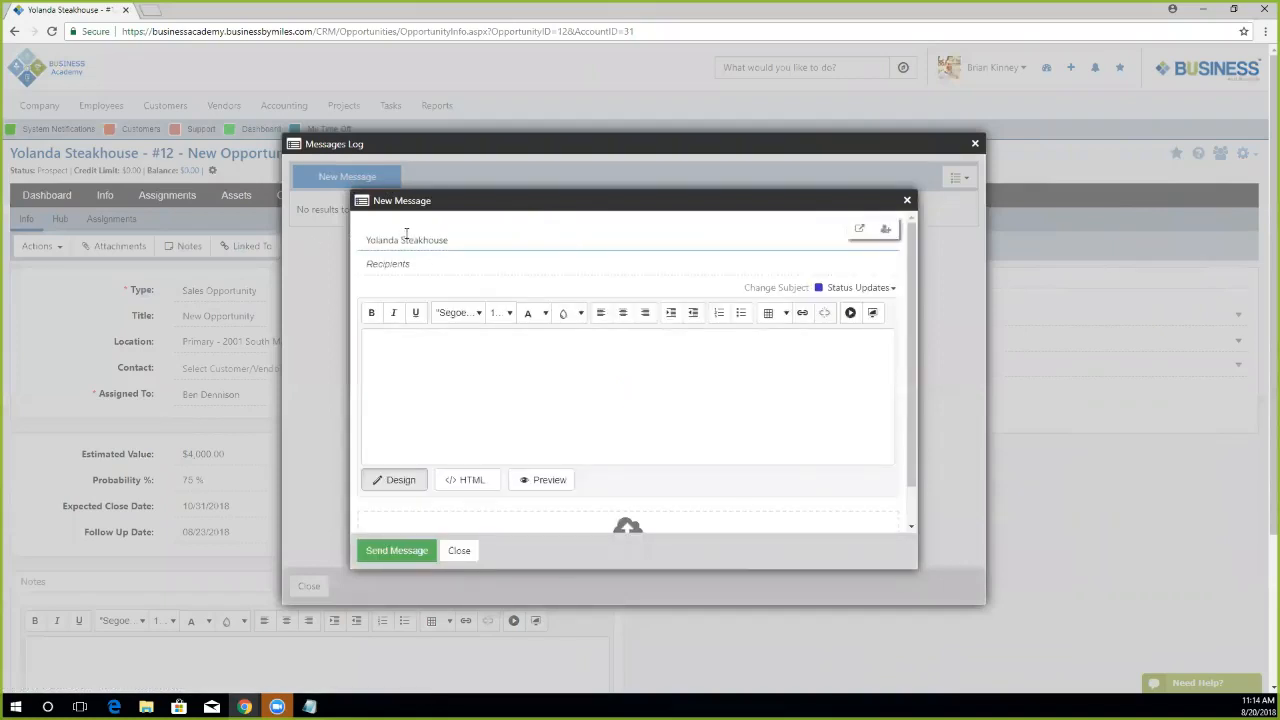
pyautogui.click(450, 263)
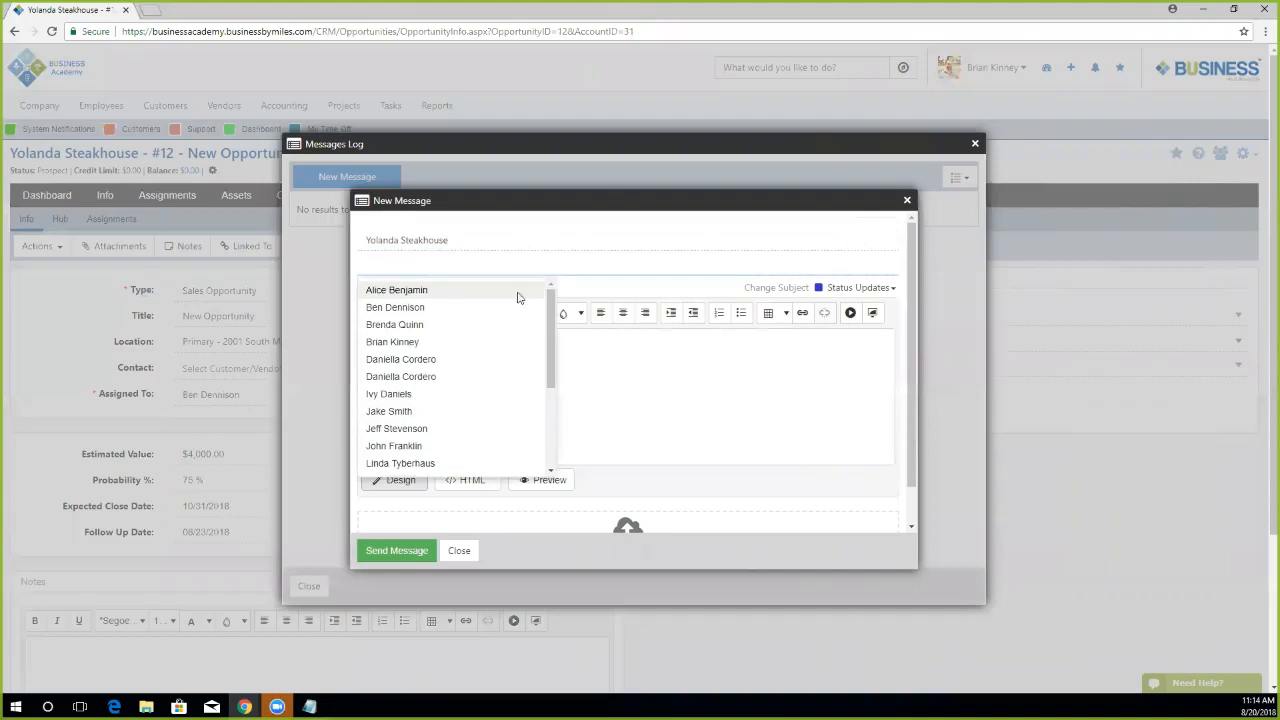
pyautogui.moveTo(551, 305)
pyautogui.mouseDown()
pyautogui.moveTo(550, 412)
pyautogui.moveTo(554, 296)
pyautogui.mouseUp()
pyautogui.click(700, 354)
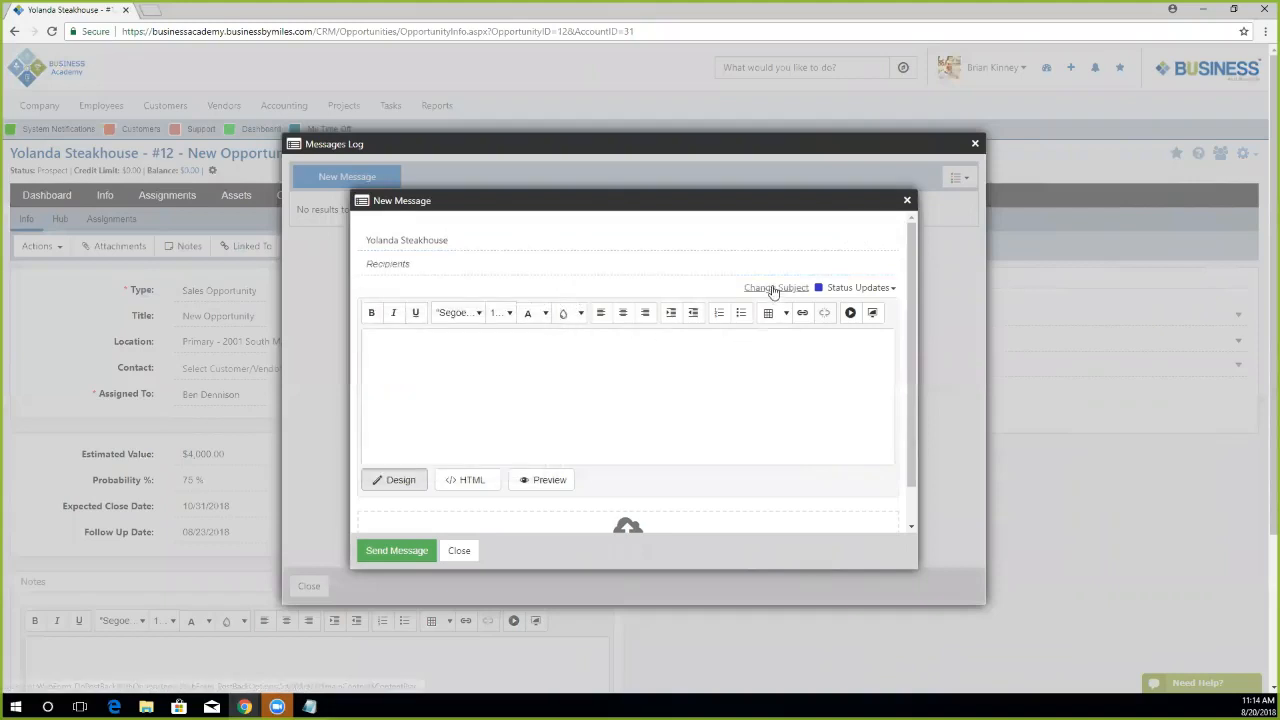
# Draft the message subject "Opportunity Message", check the document upload area, and close the message and its log without sending.
pyautogui.click(775, 288)
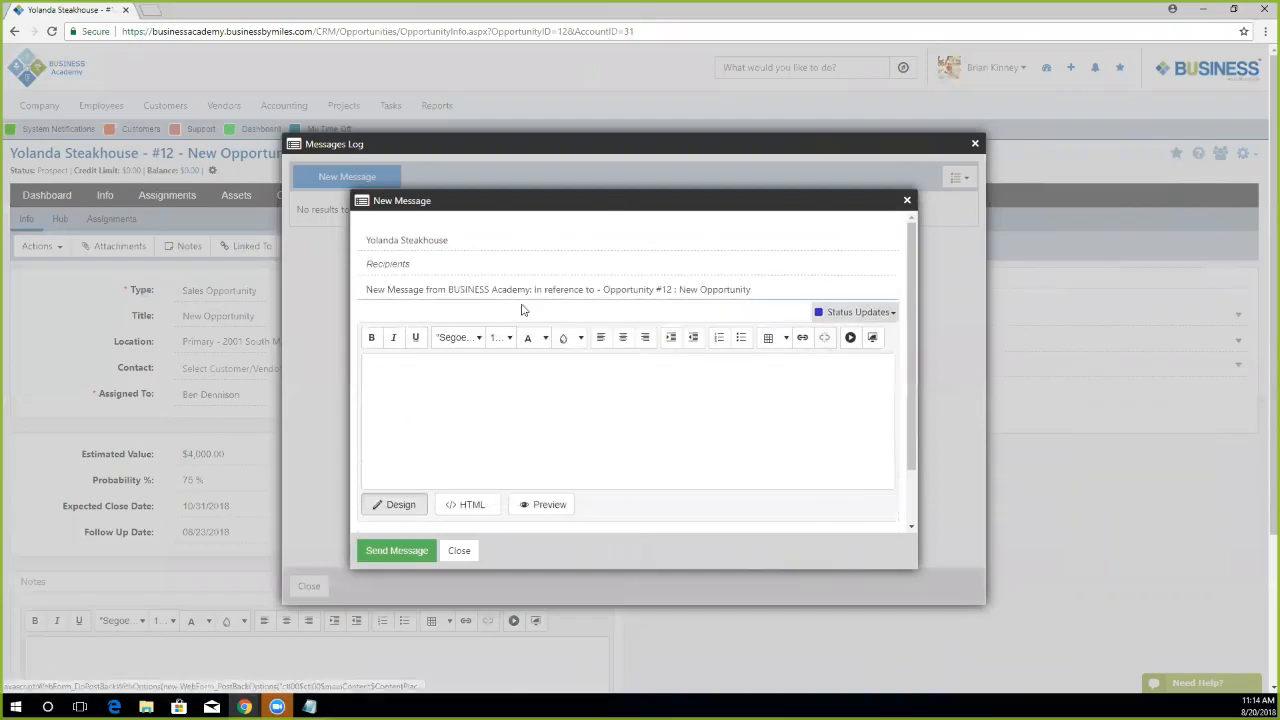
pyautogui.moveTo(791, 290); pyautogui.dragTo(362, 298)
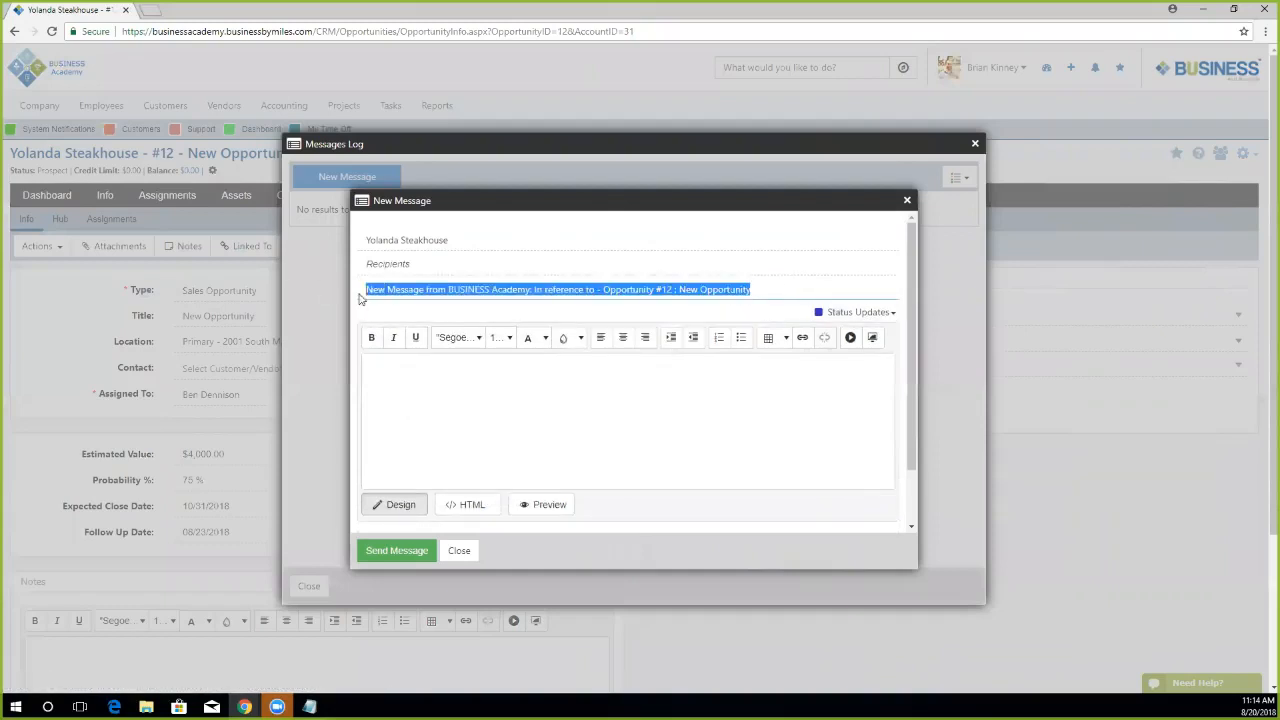
pyautogui.press('BackSpace')
pyautogui.write('Opportunit')
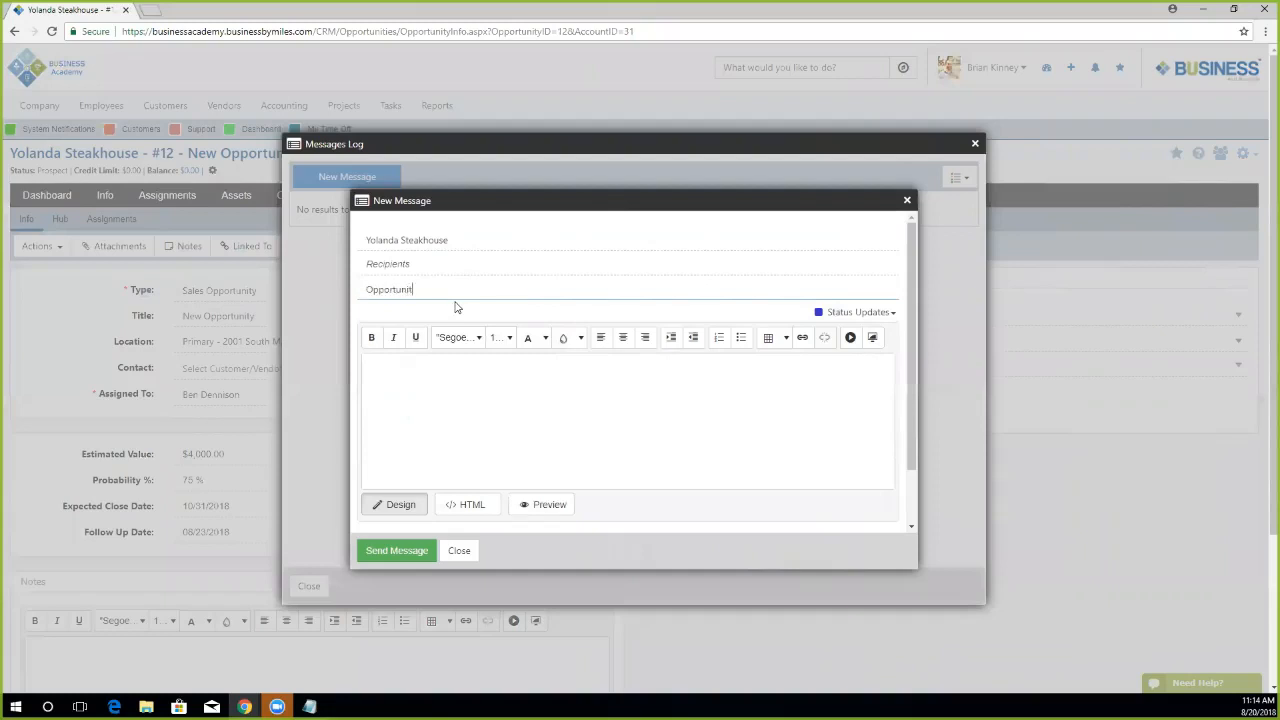
pyautogui.write('y Message')
pyautogui.click(477, 417)
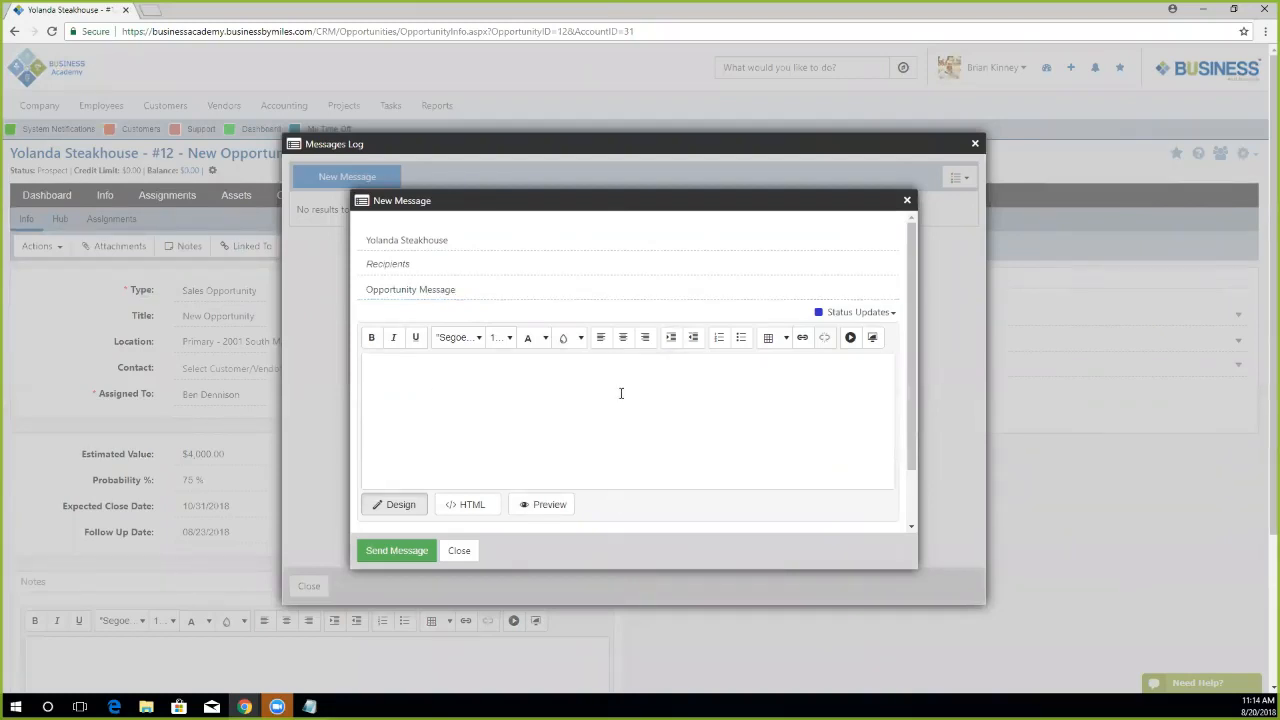
pyautogui.scroll(-3, 620, 393)
pyautogui.scroll(-3, 654, 494)
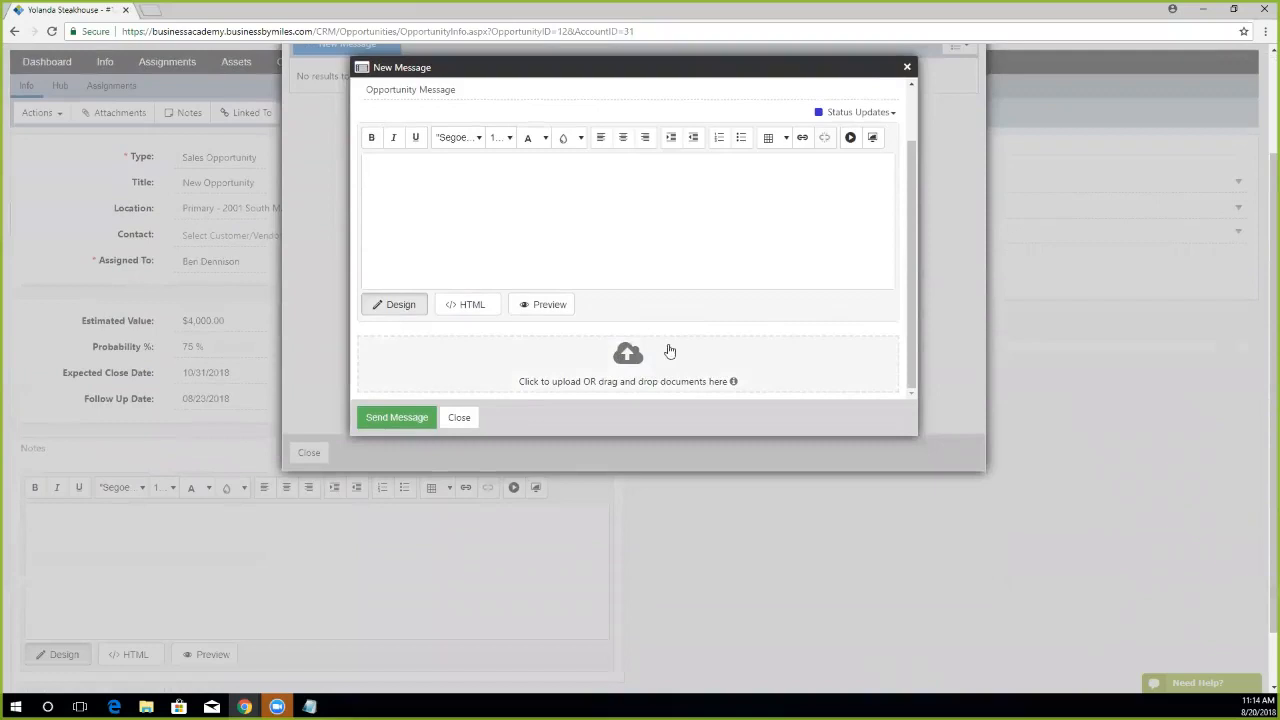
pyautogui.click(469, 417)
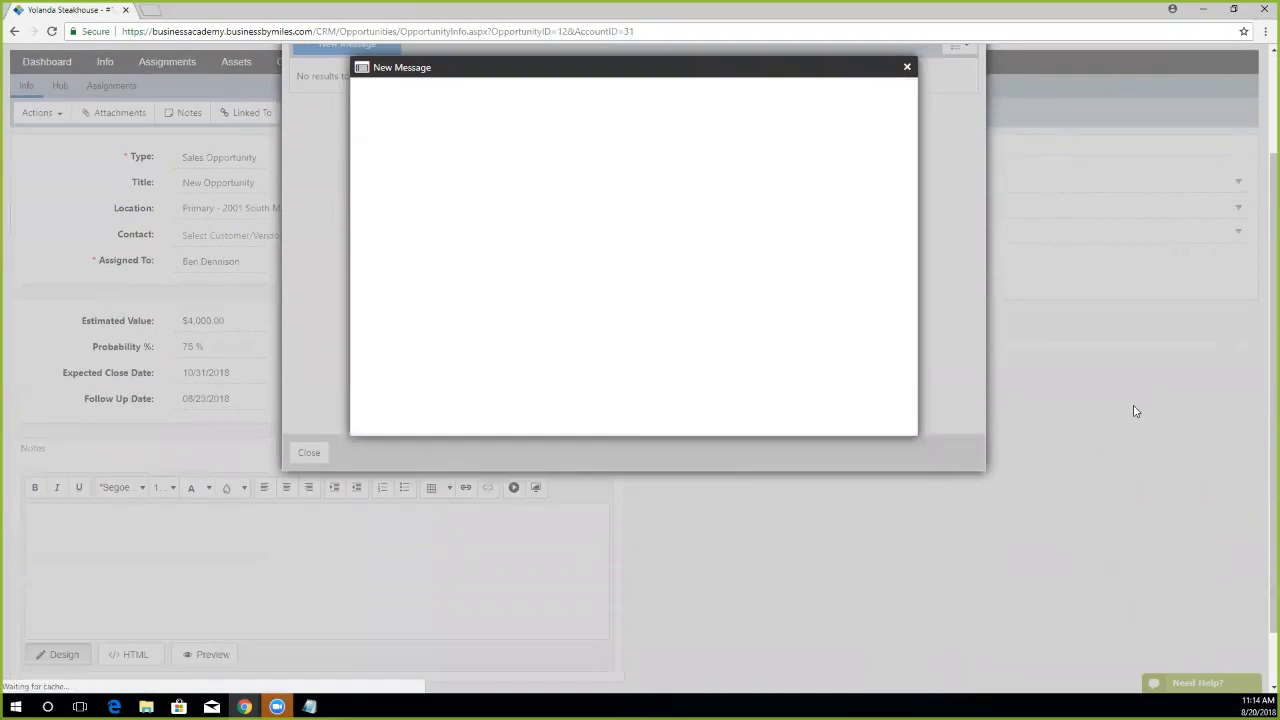
pyautogui.click(973, 146)
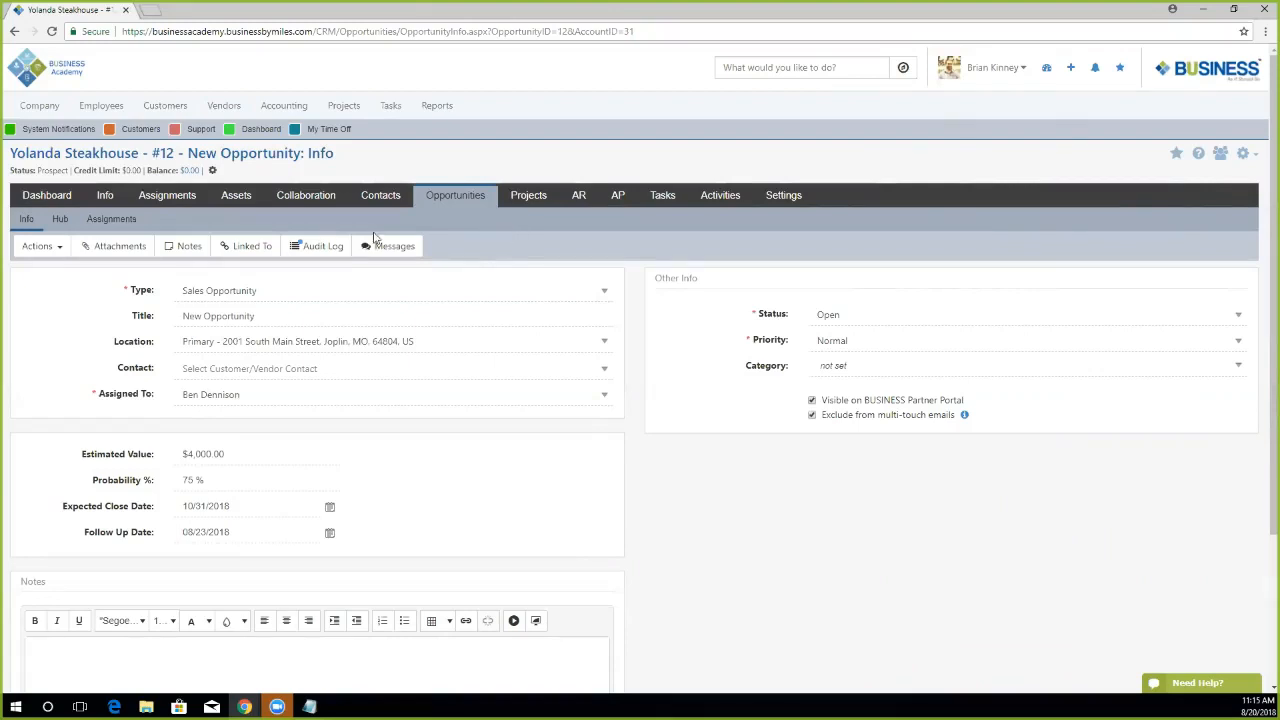
# Start a new sales order from the opportunity and review the order form's prefilled details.
pyautogui.click(40, 250)
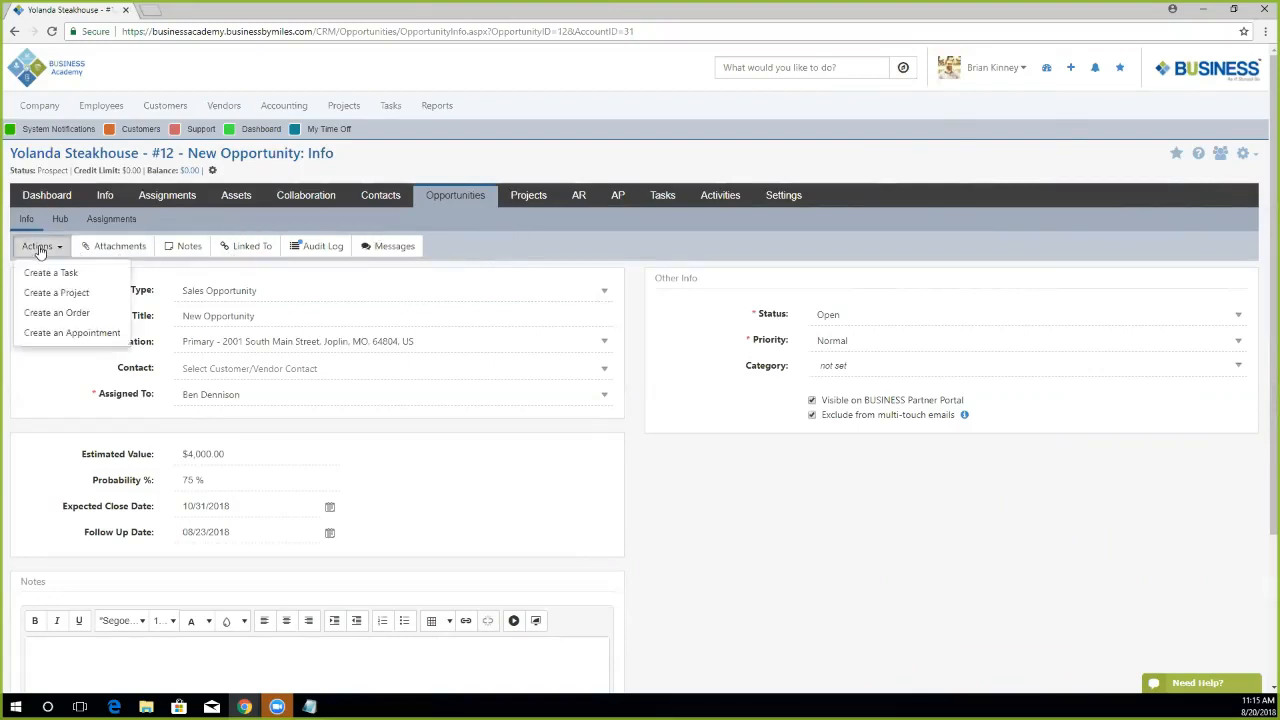
pyautogui.click(68, 314)
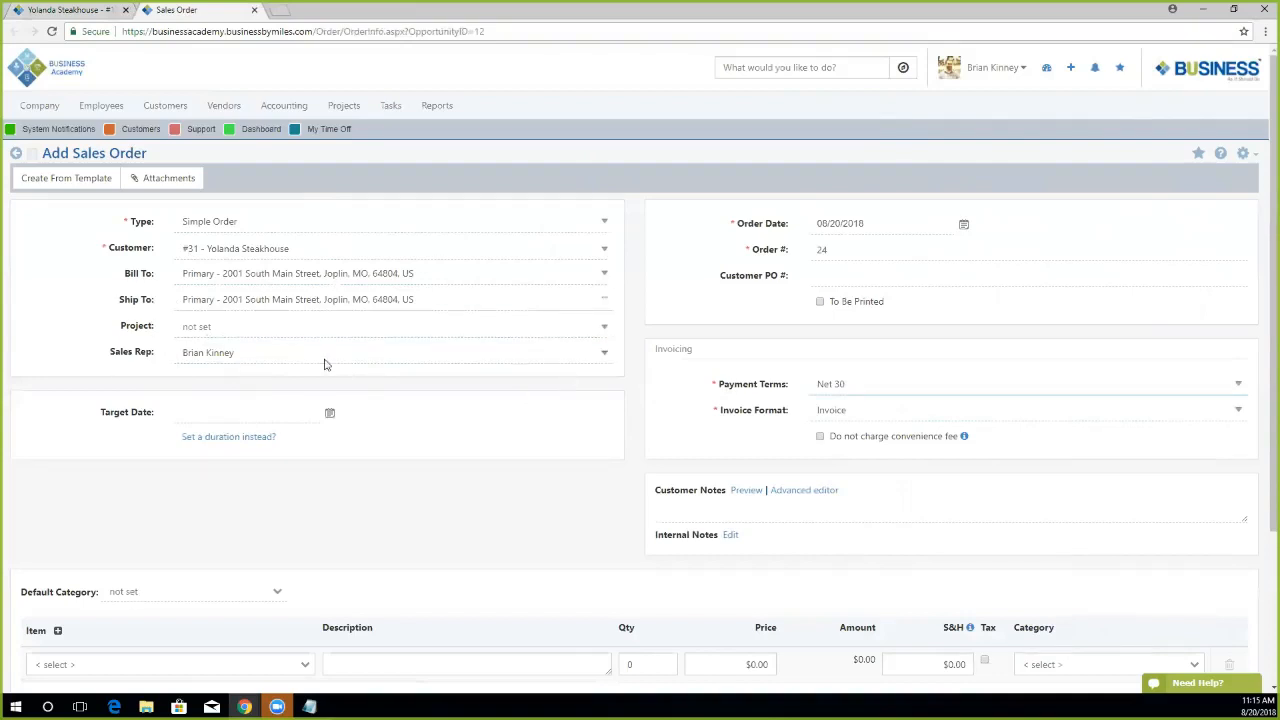
pyautogui.scroll(-3, 222, 398)
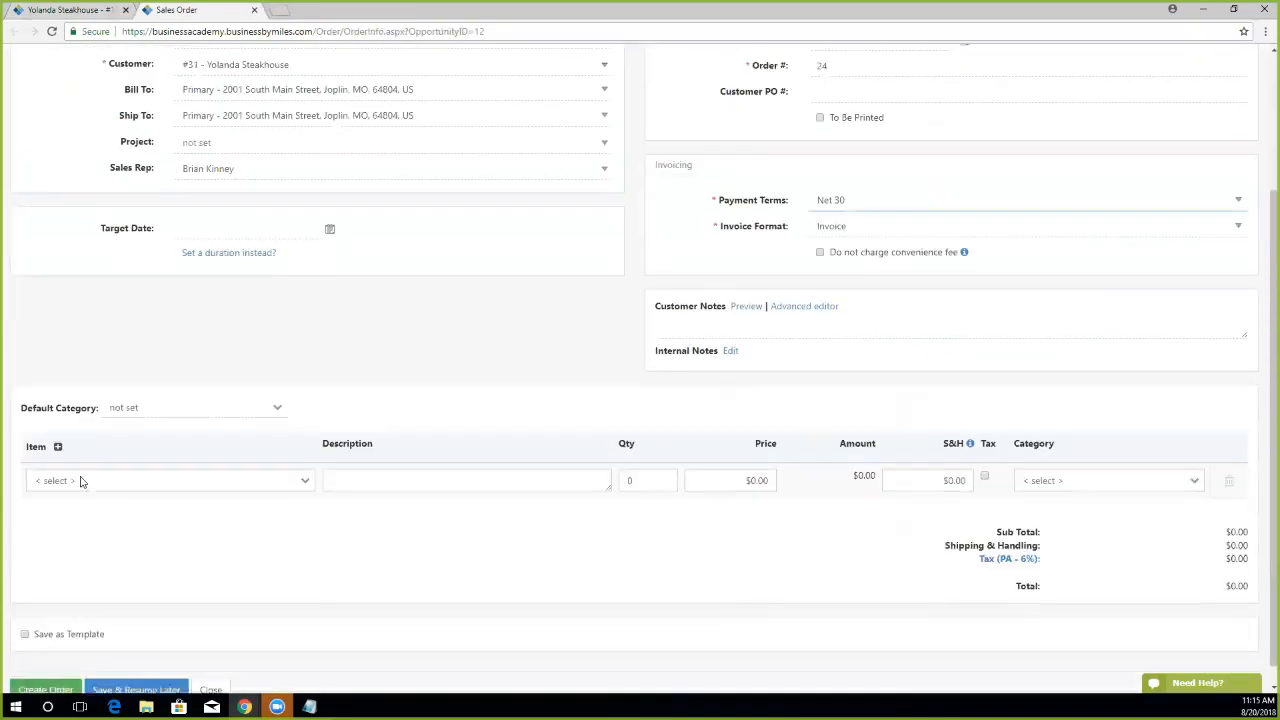
pyautogui.scroll(1, 82, 481)
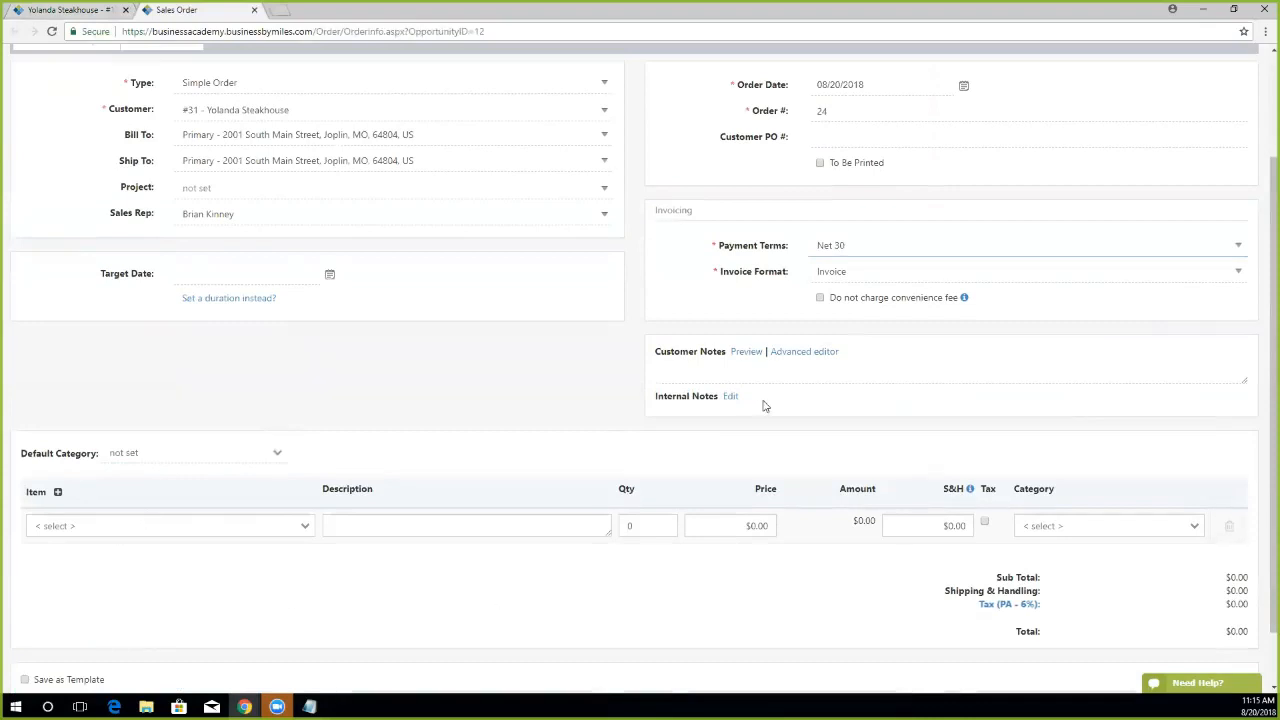
pyautogui.scroll(1, 723, 320)
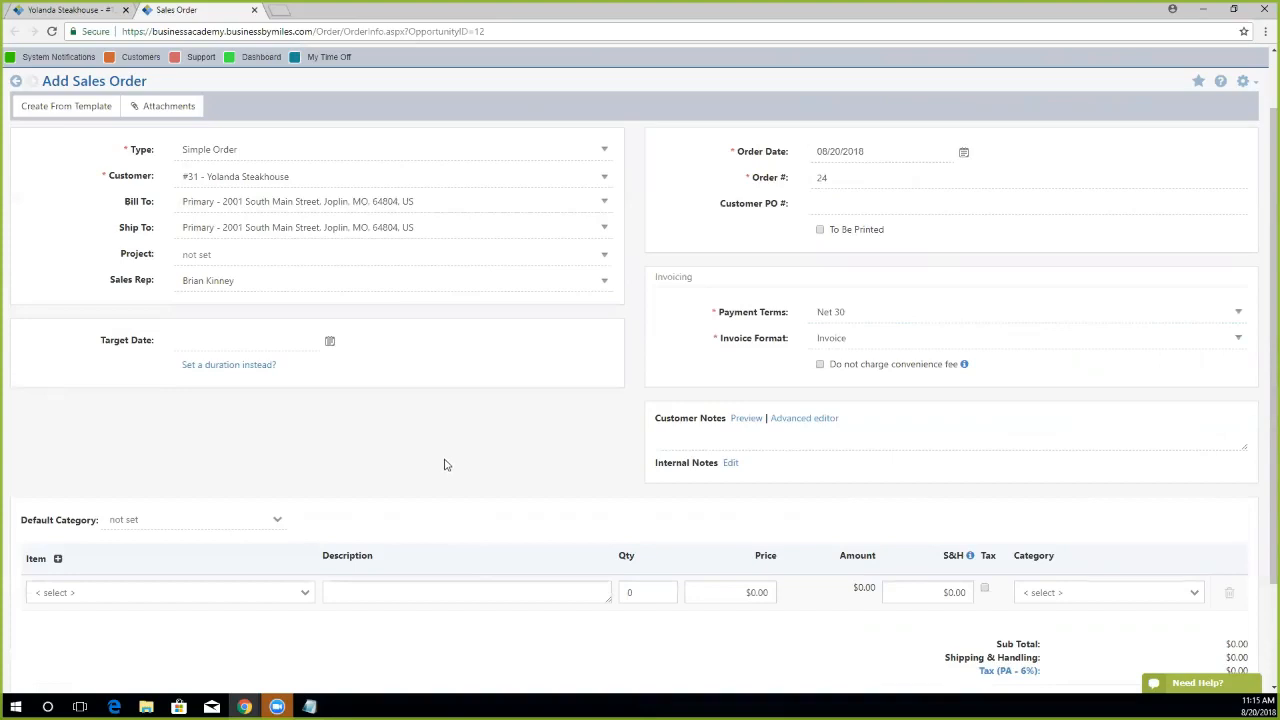
pyautogui.scroll(-2, 446, 465)
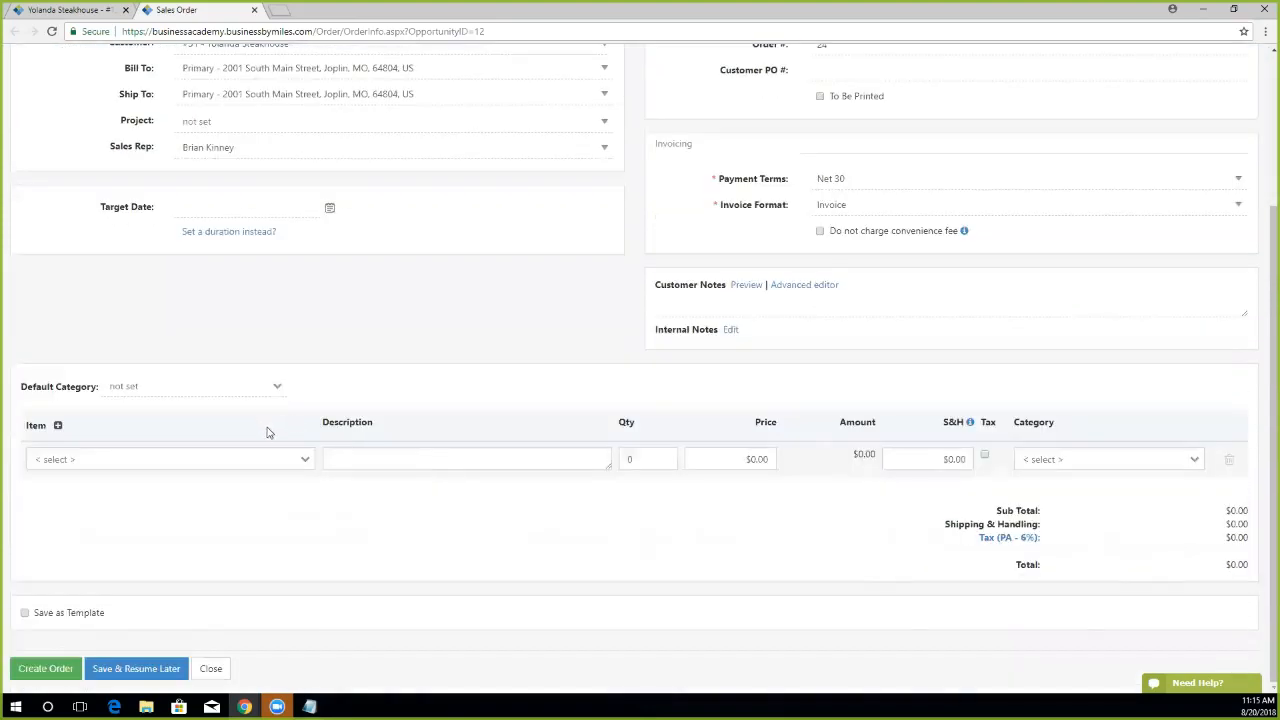
# Add Labor and Materials as the sales order's first two line items.
pyautogui.click(146, 460)
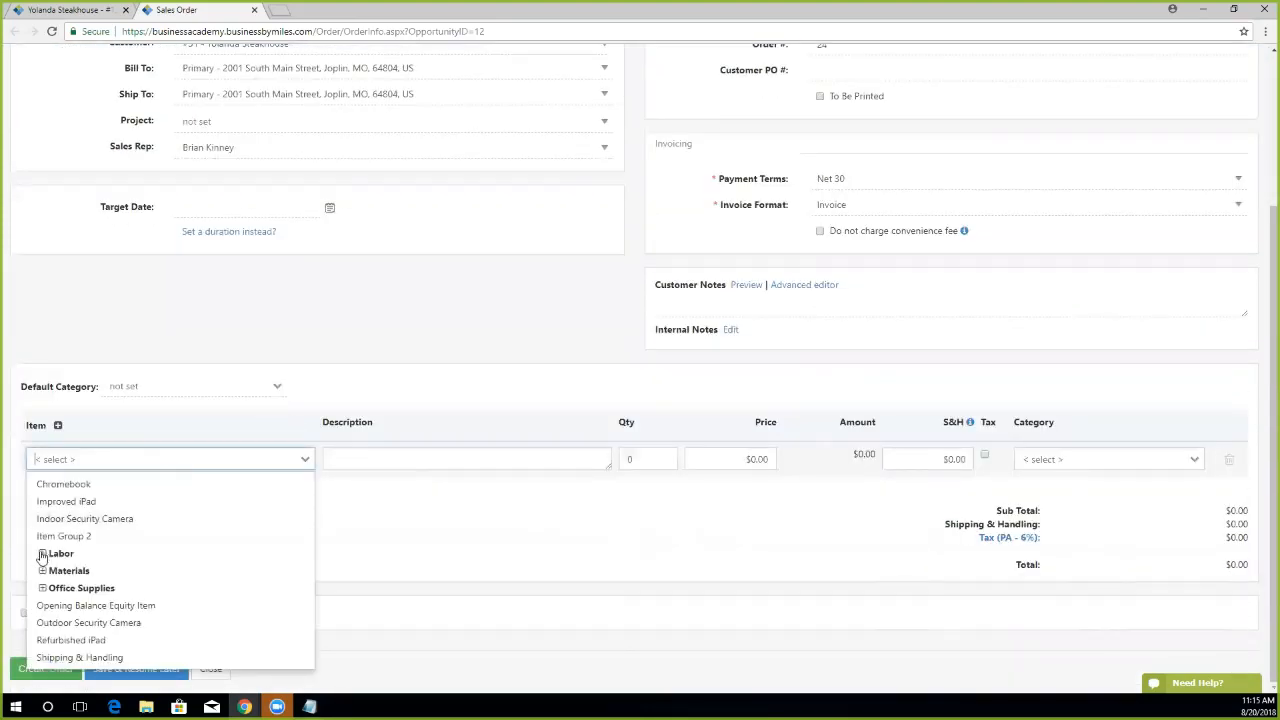
pyautogui.click(42, 554)
pyautogui.click(83, 496)
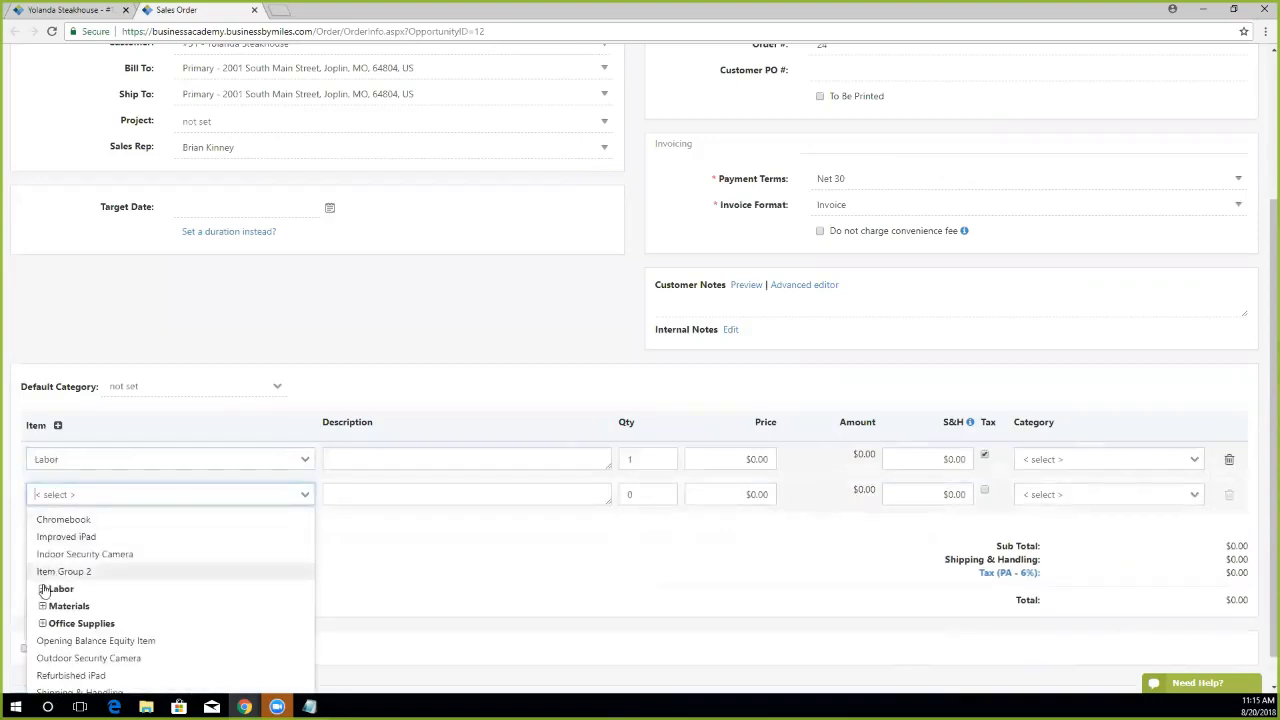
pyautogui.click(43, 607)
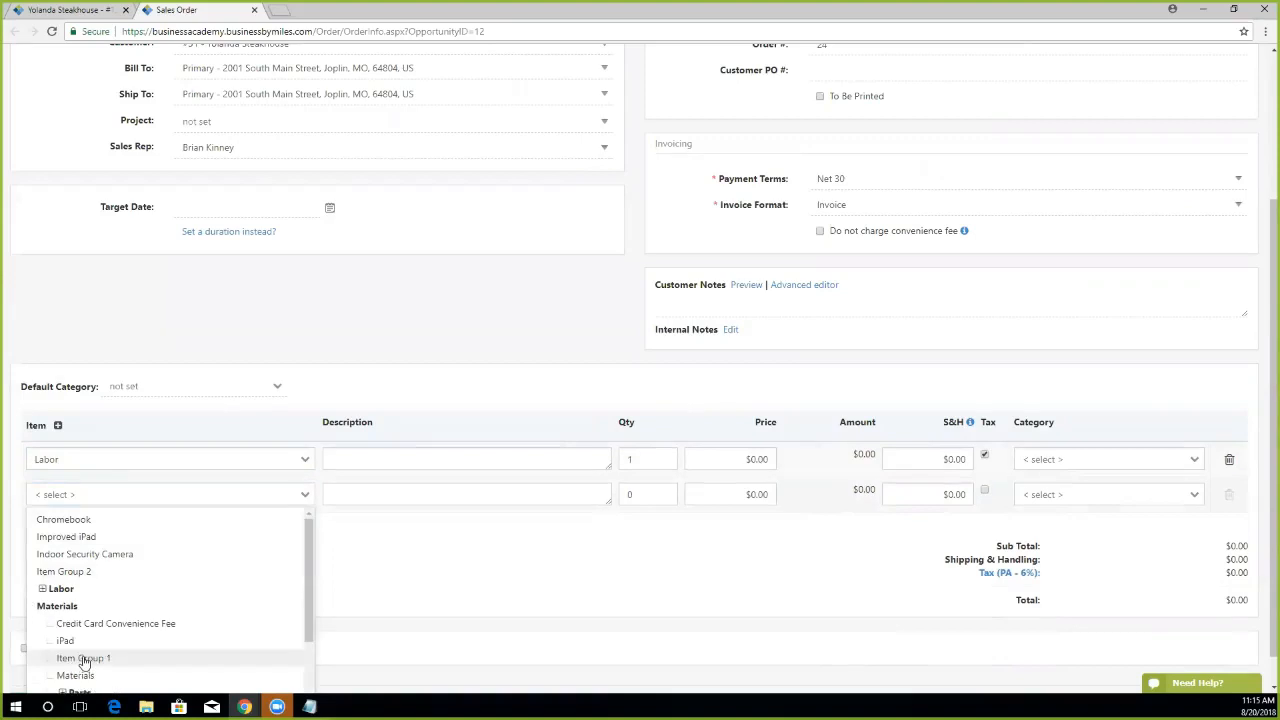
pyautogui.scroll(-1, 86, 650)
pyautogui.click(83, 606)
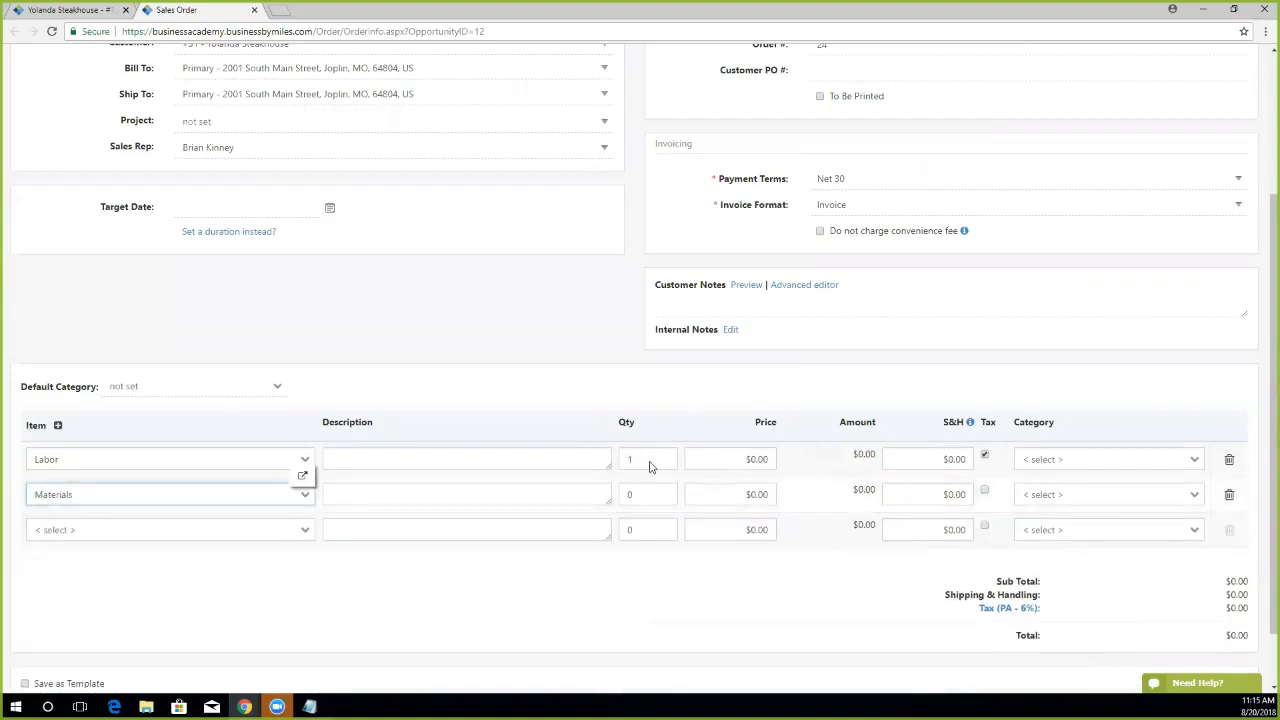
# Set the Materials line's quantity to 15 and its price to $12,000.
pyautogui.click(620, 494)
pyautogui.write('15')
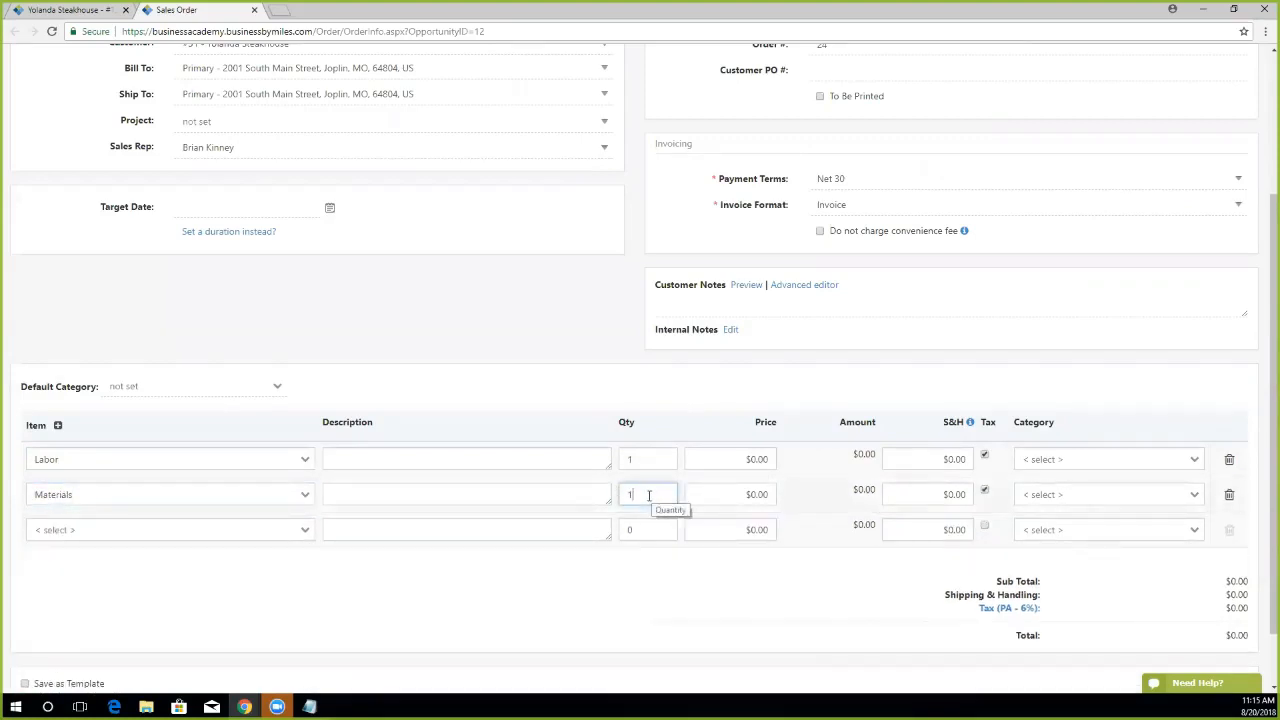
pyautogui.click(762, 498)
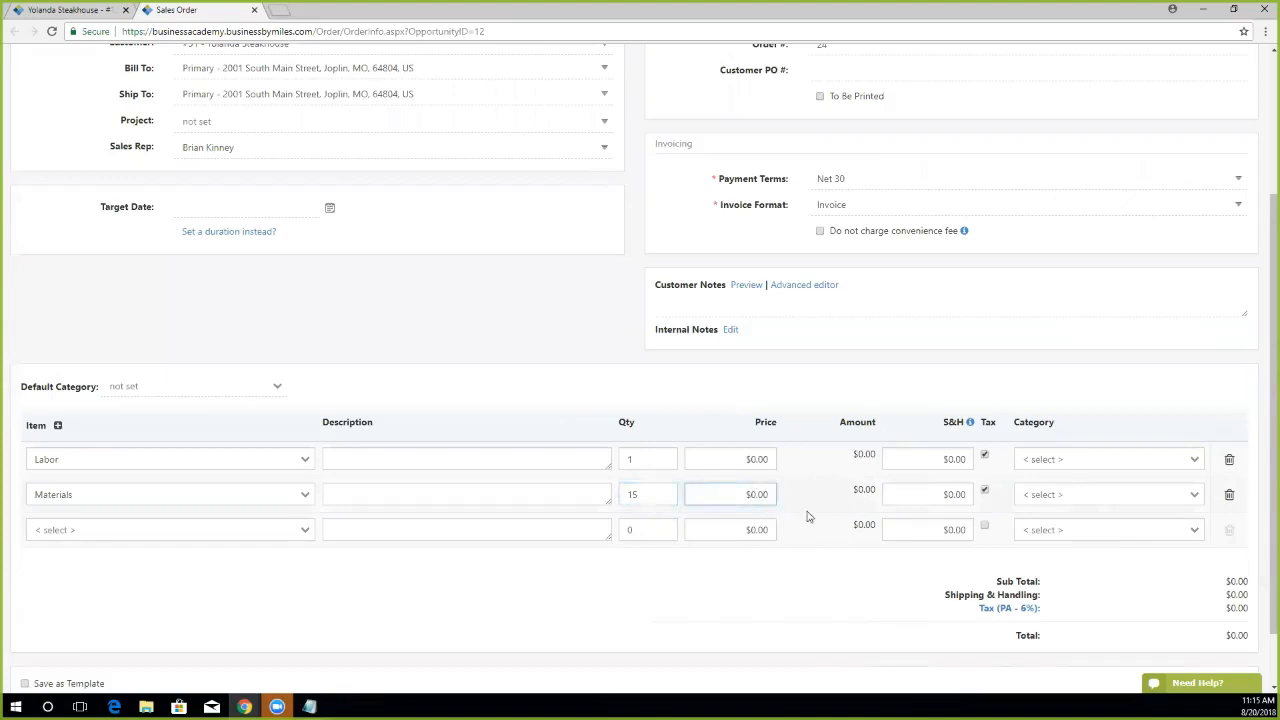
pyautogui.write('12,')
pyautogui.write('00')
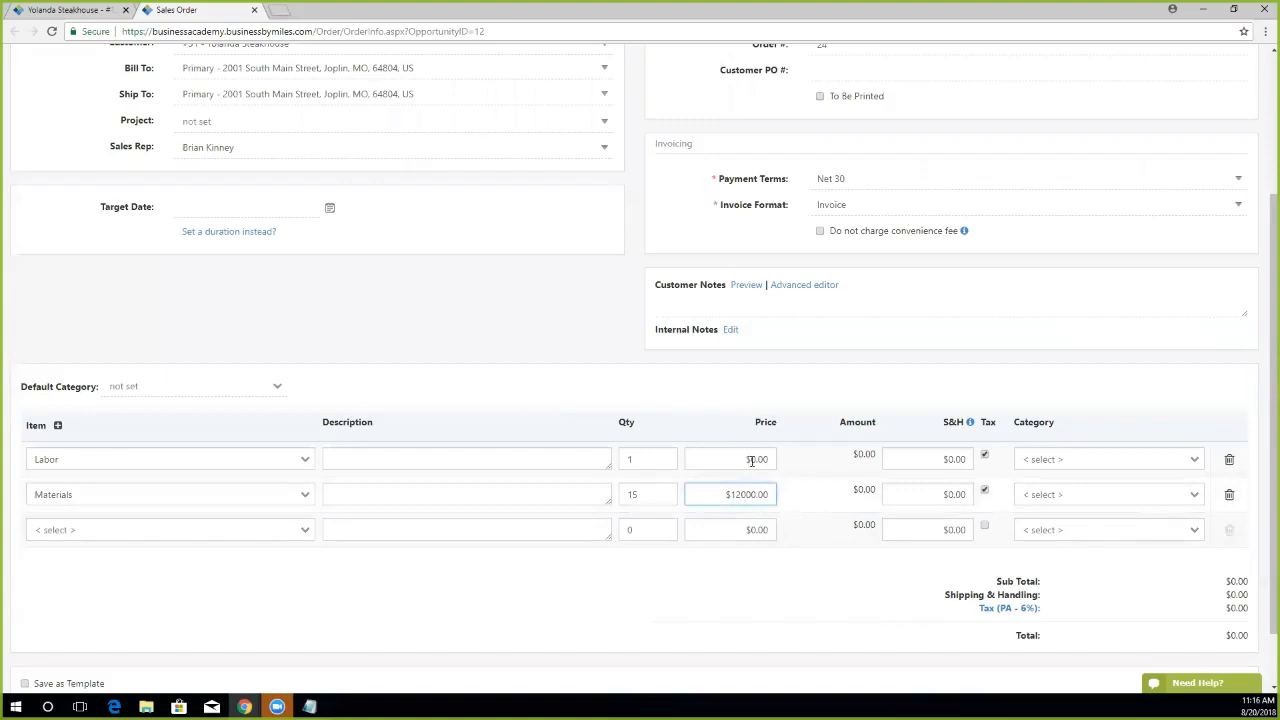
# Set the Labor line's price to $120 and its quantity to 32.
pyautogui.click(752, 459)
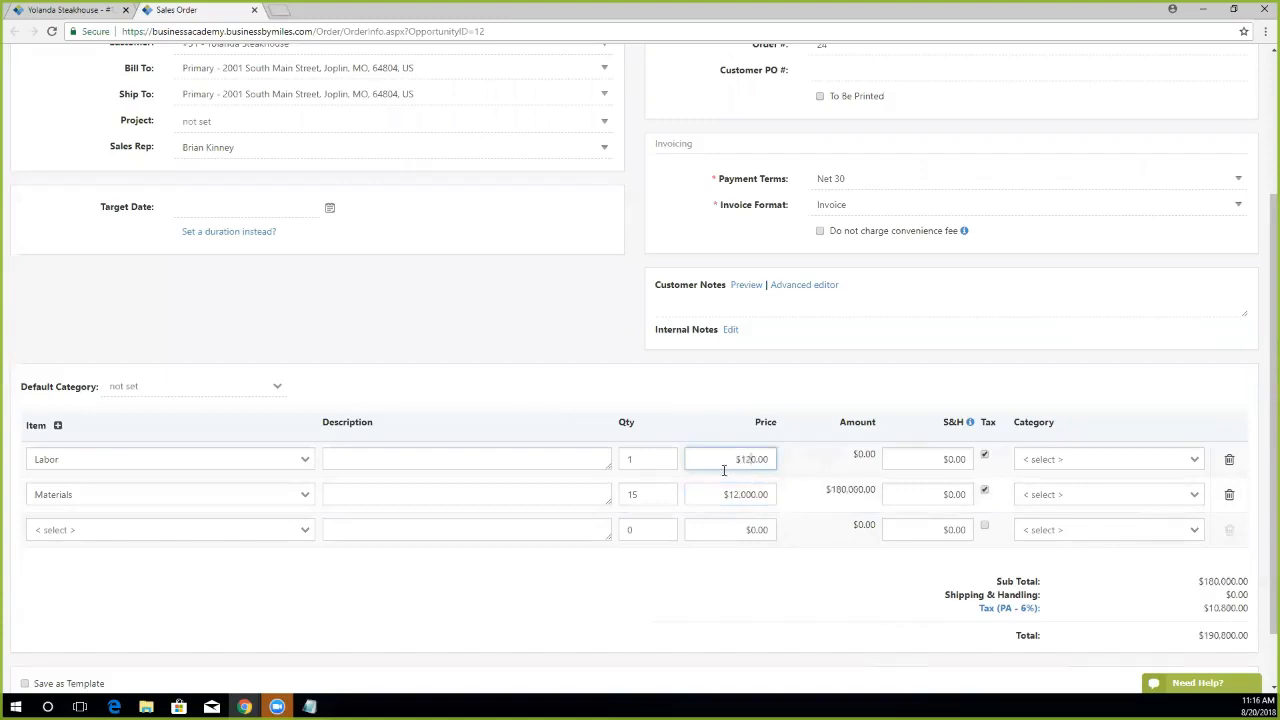
pyautogui.moveTo(660, 459); pyautogui.dragTo(601, 461)
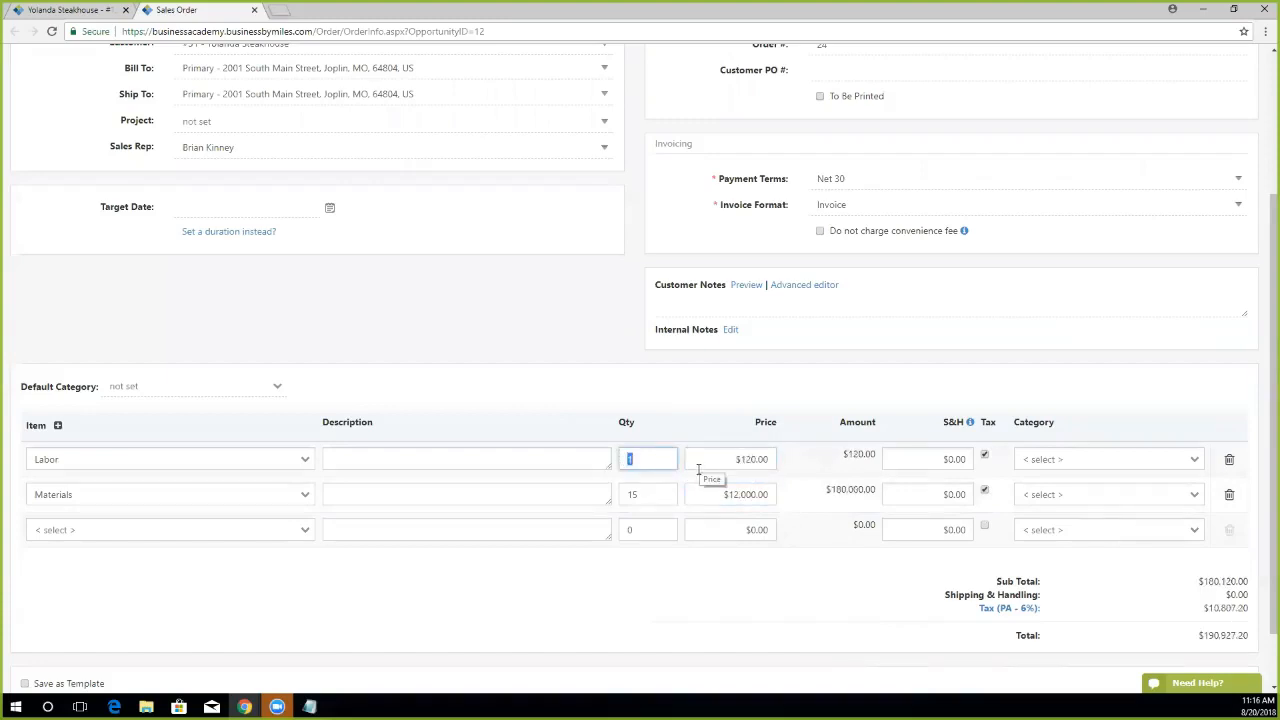
pyautogui.write('32')
pyautogui.press('Tab')
pyautogui.click(738, 416)
# Set the Materials line's price to $1,200.
pyautogui.scroll(-1, 205, 566)
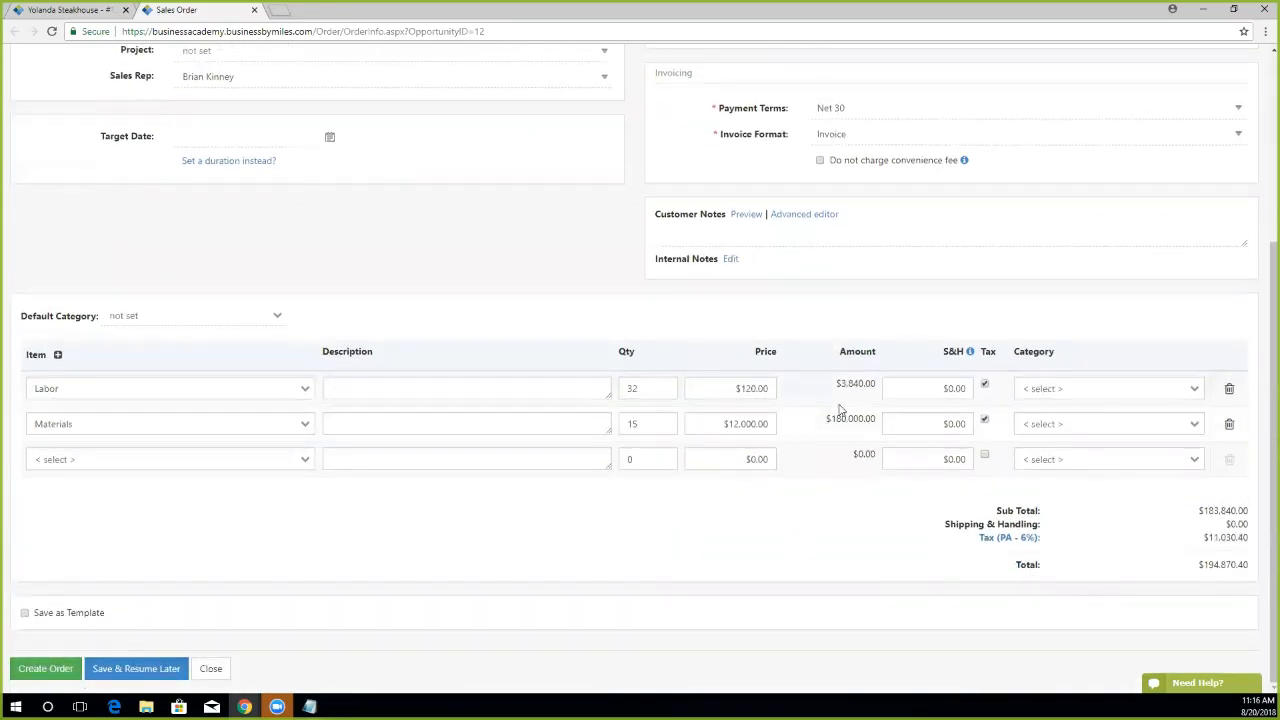
pyautogui.click(738, 423)
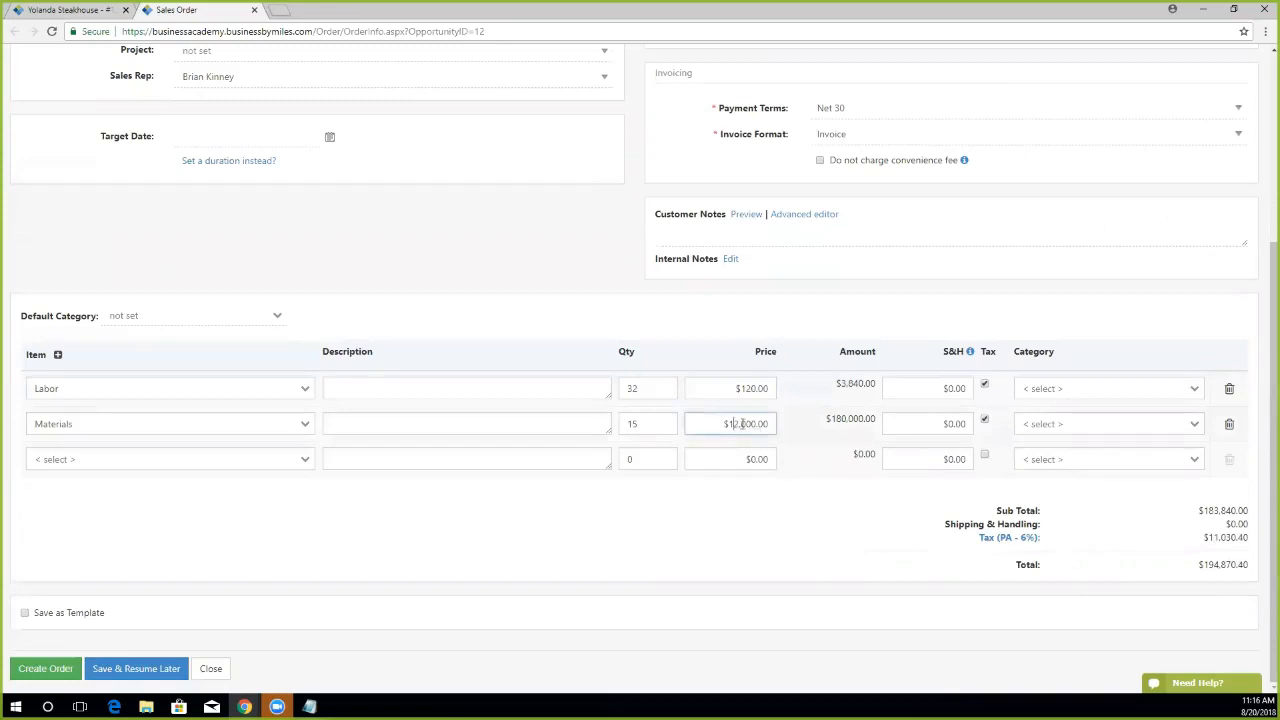
pyautogui.click(733, 497)
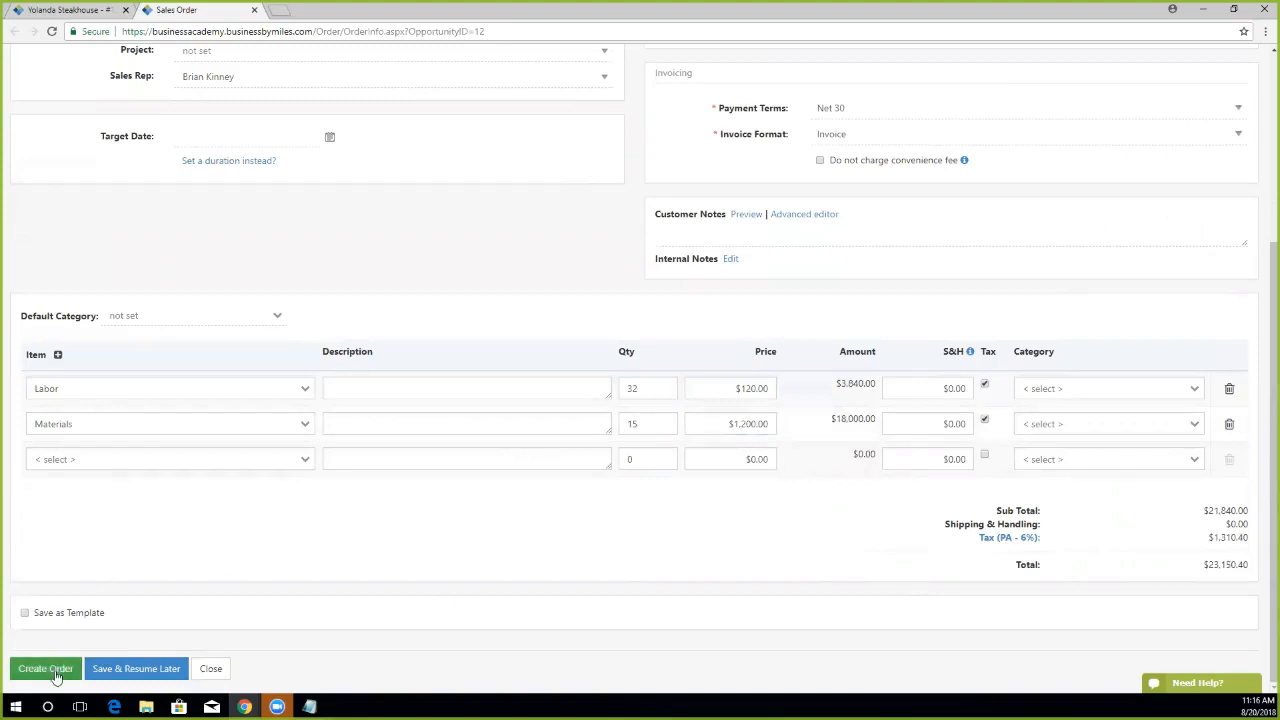
# Set the Materials line's quantity to 5.
pyautogui.click(622, 428)
pyautogui.doubleClick(622, 428)
pyautogui.write('5')
pyautogui.click(638, 495)
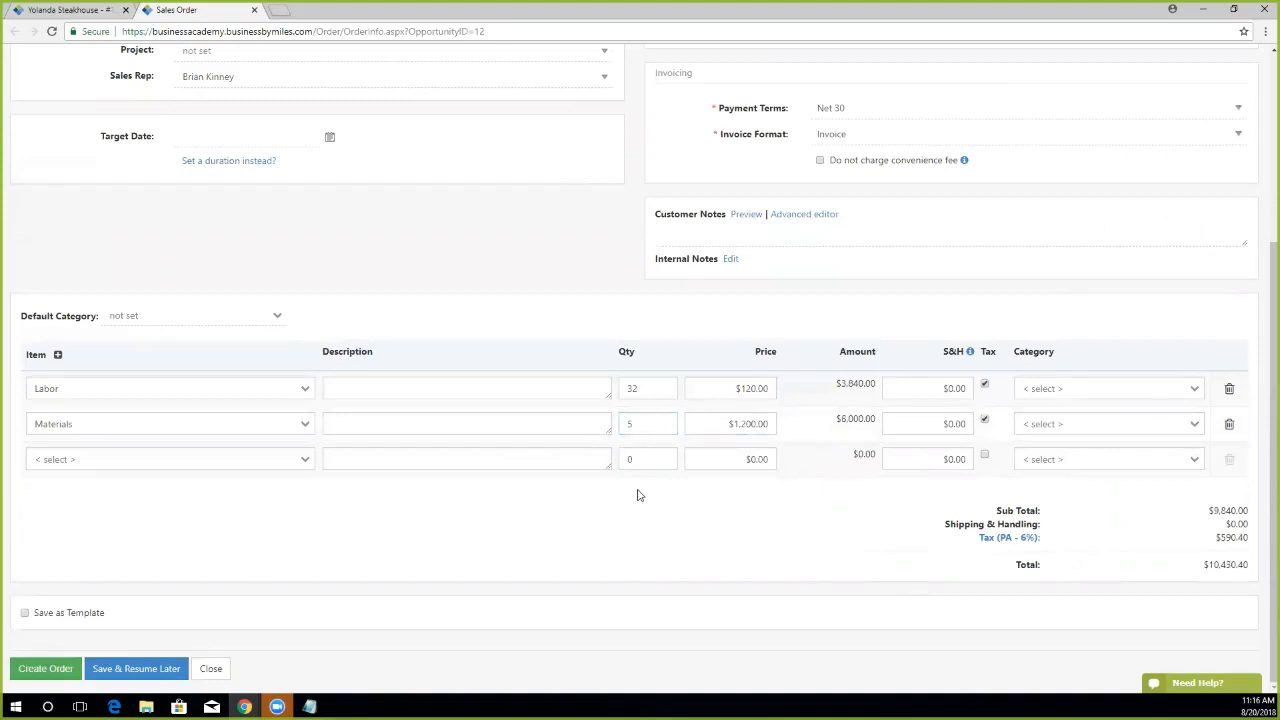
# Set the Materials line's quantity to 2 and the Labor line's quantity to 24.
pyautogui.doubleClick(627, 429)
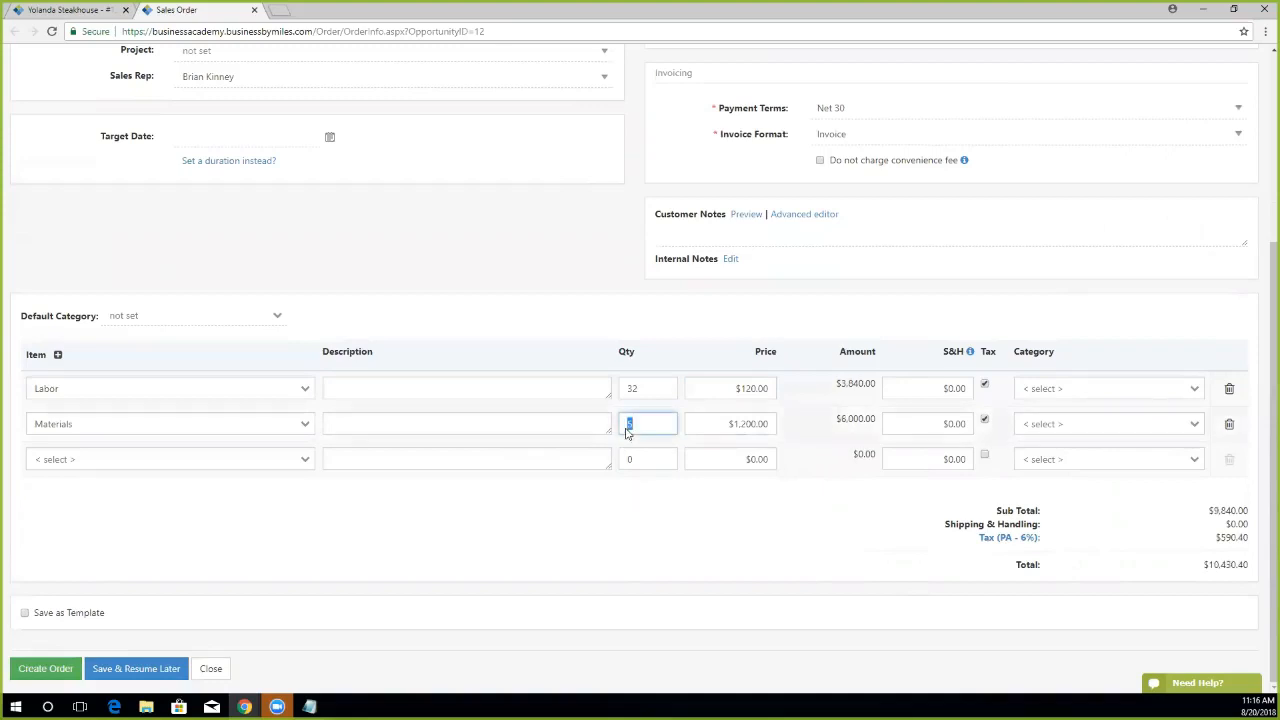
pyautogui.click(676, 506)
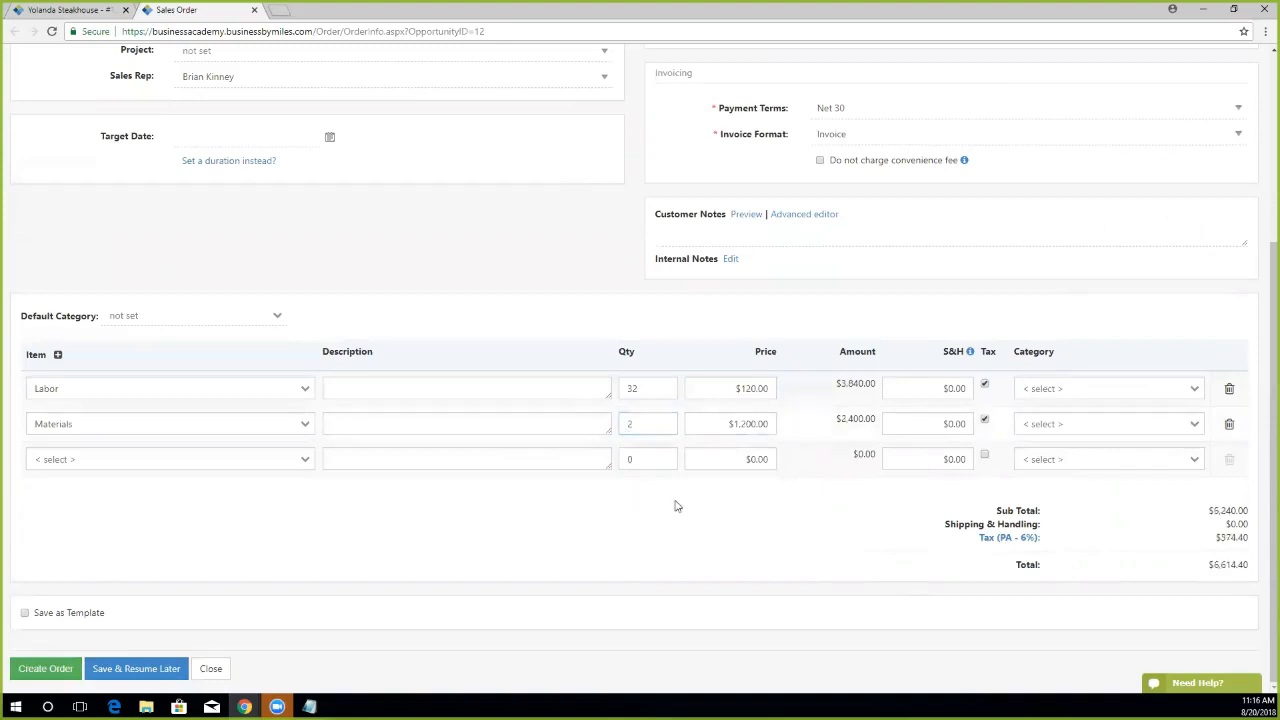
pyautogui.doubleClick(633, 387)
pyautogui.write('24')
pyautogui.click(613, 518)
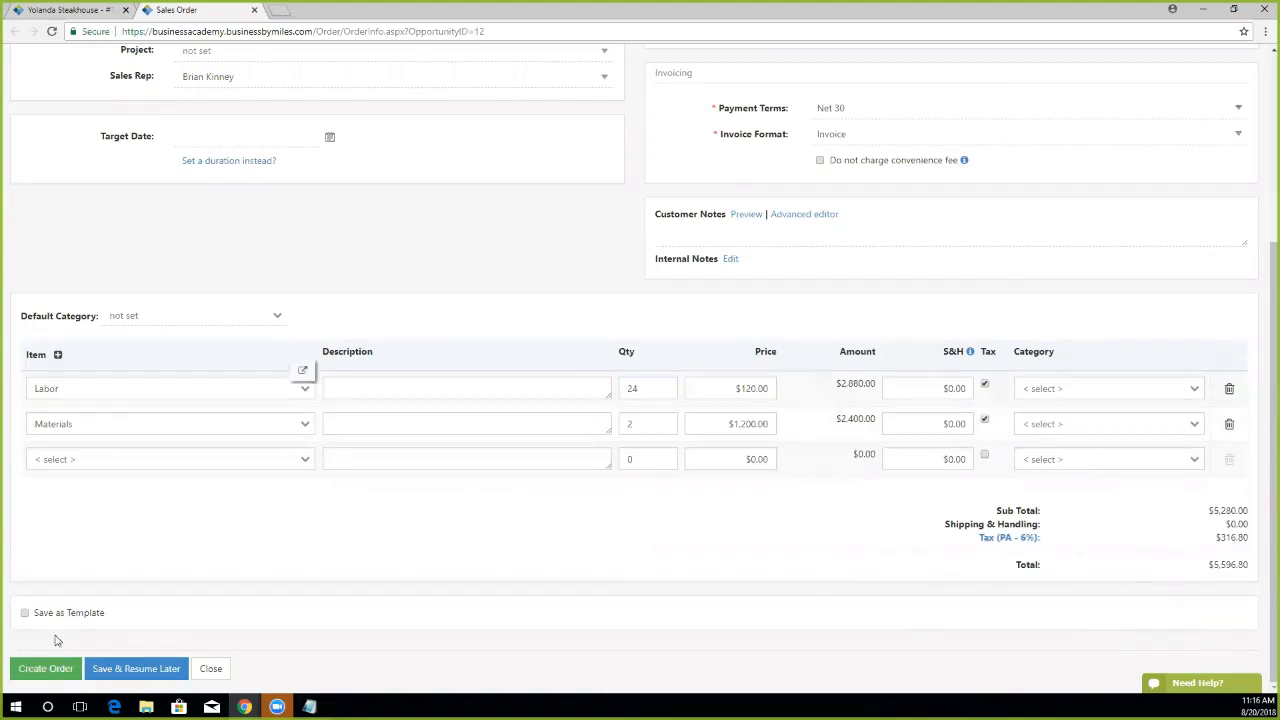
# Try to create the order, and set its default category to Mechanical Income.
pyautogui.click(50, 668)
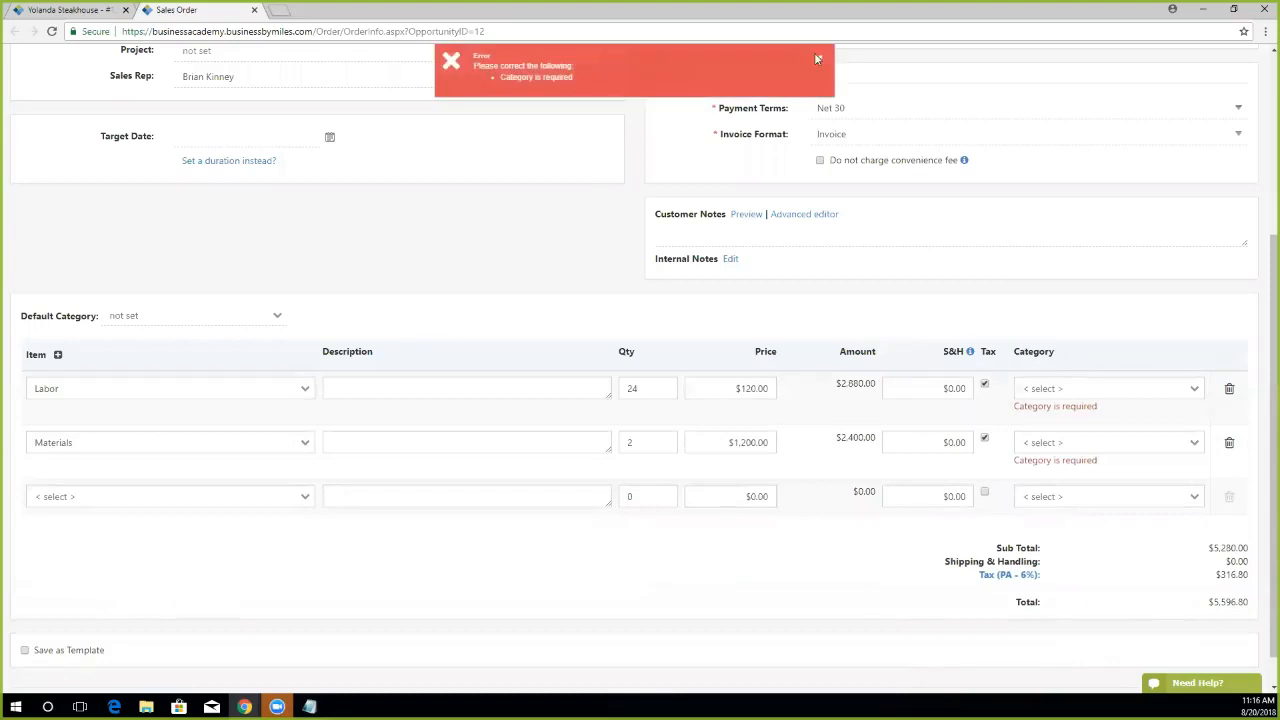
pyautogui.click(825, 55)
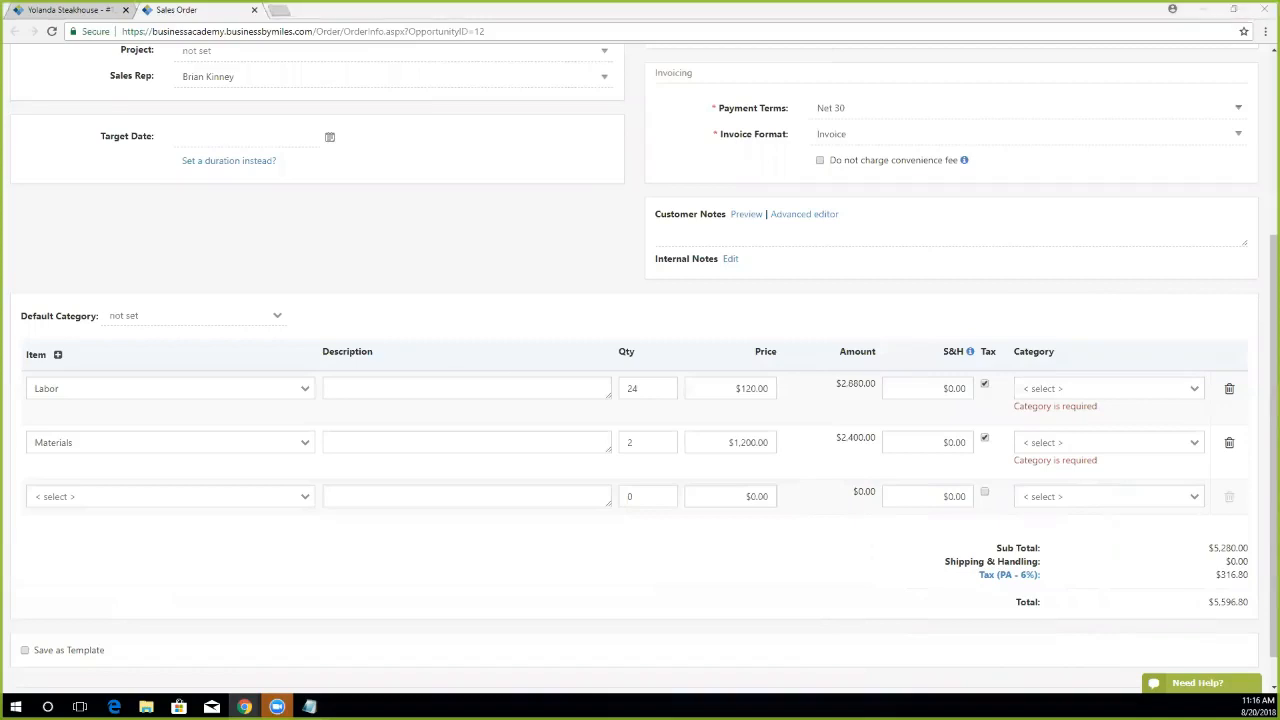
pyautogui.click(134, 313)
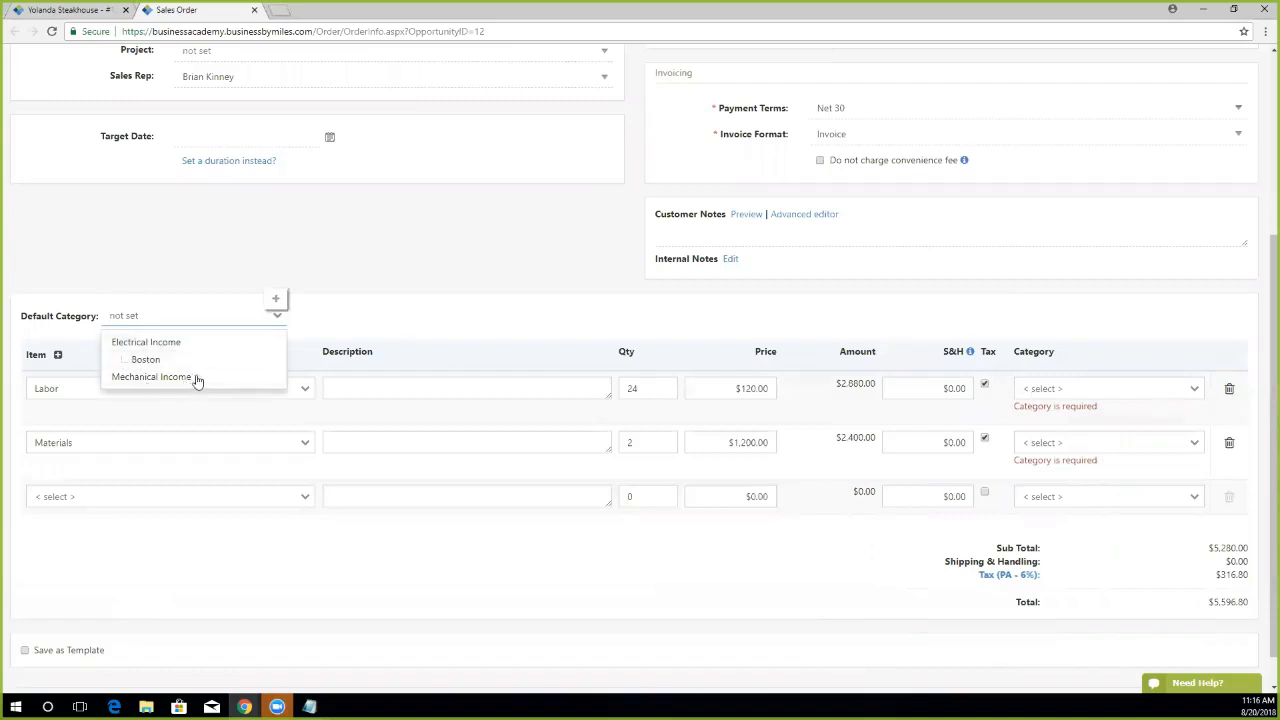
pyautogui.click(193, 378)
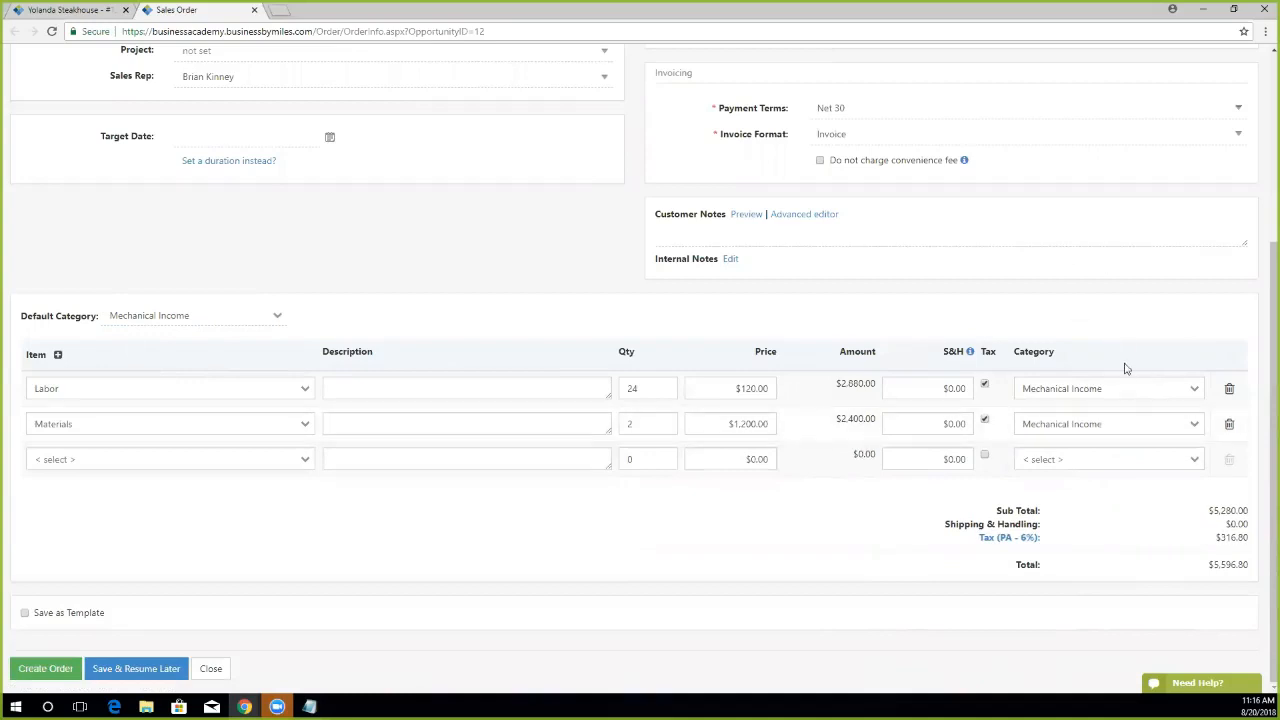
# Change the Materials line's category to Electrical Income.
pyautogui.moveTo(1128, 424); pyautogui.dragTo(924, 430)
pyautogui.press('BackSpace')
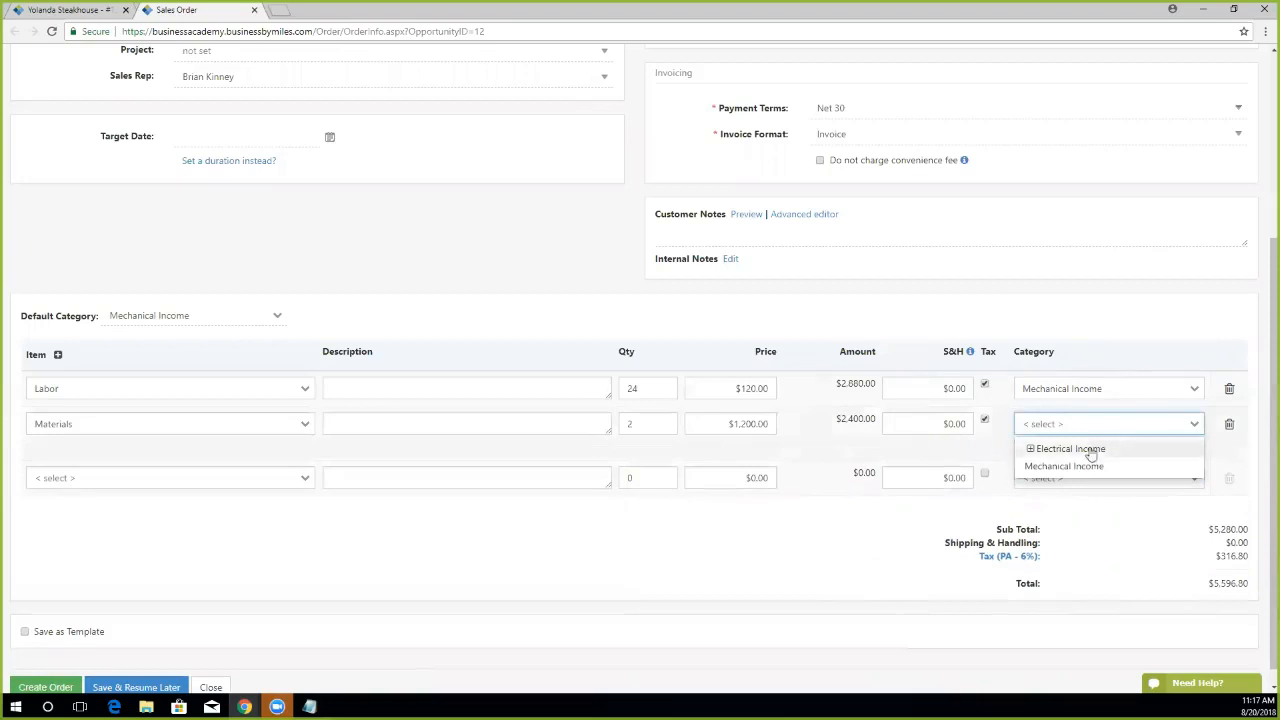
pyautogui.click(1080, 449)
pyautogui.click(756, 553)
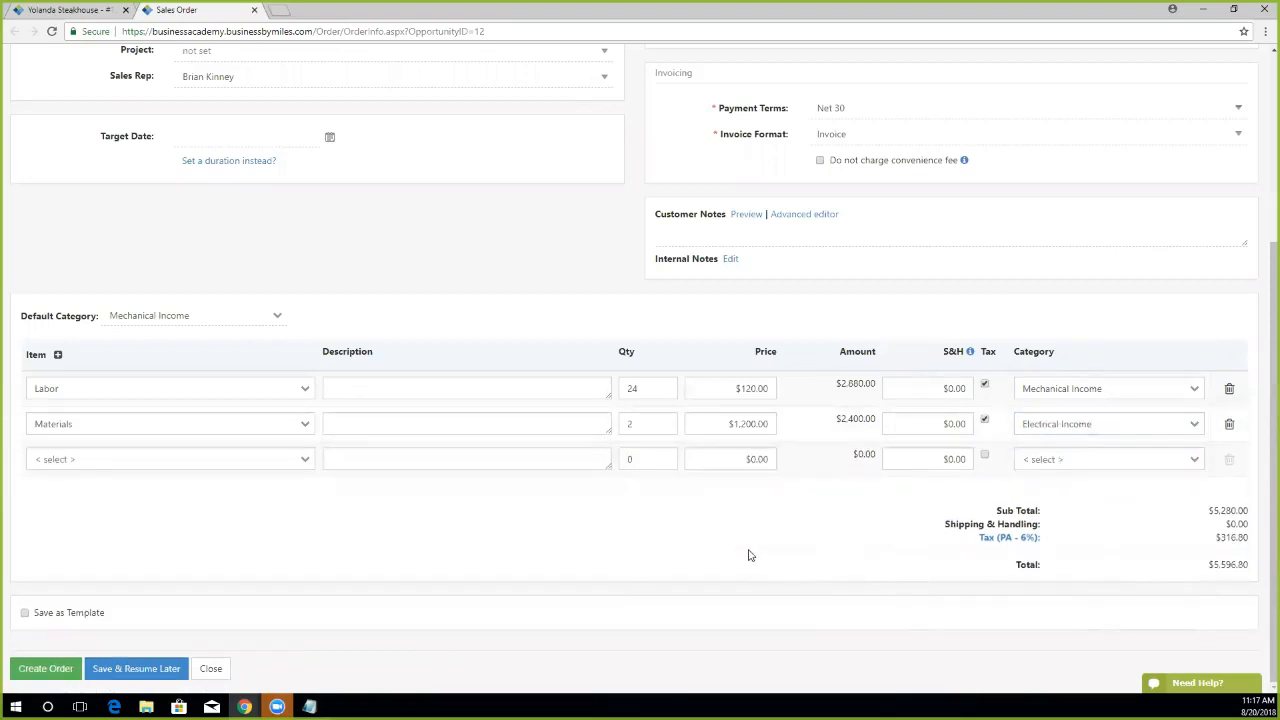
# Make the Labor and Materials lines non-taxable, and make both taxable again.
pyautogui.click(985, 386)
pyautogui.click(985, 420)
pyautogui.click(985, 386)
pyautogui.click(985, 420)
# Change the order's sales tax to Out of State.
pyautogui.scroll(1, 430, 122)
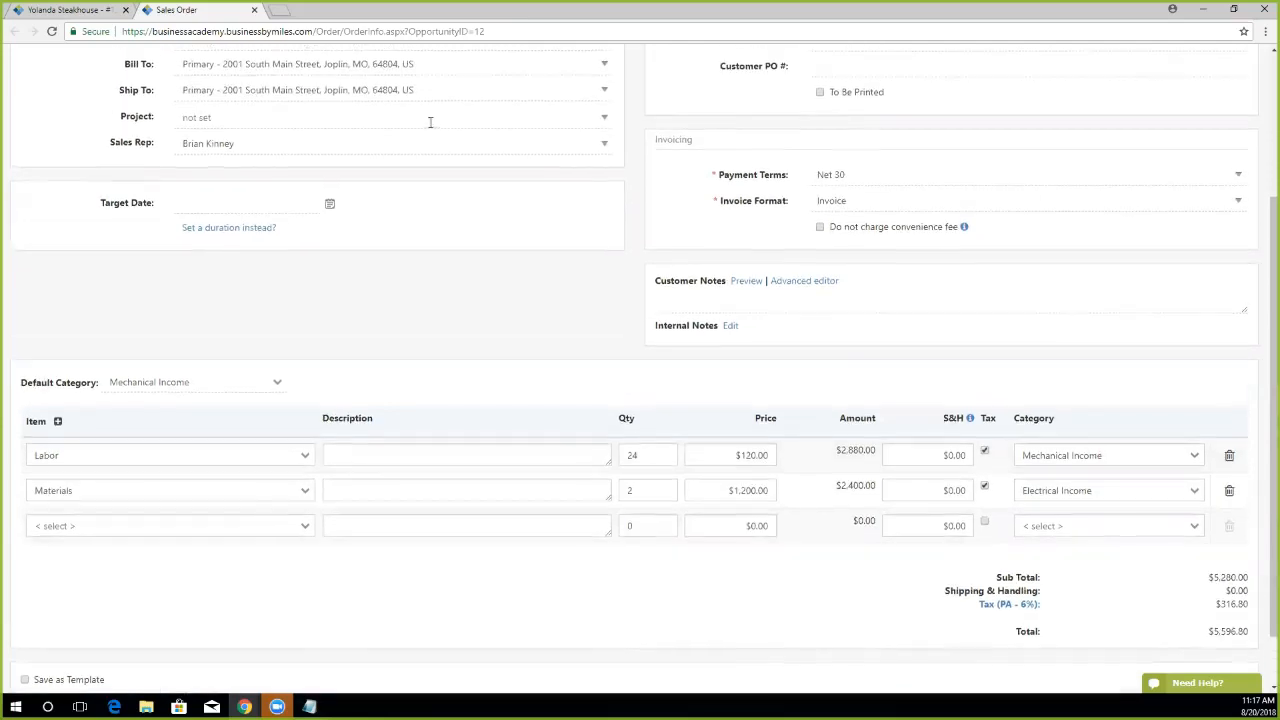
pyautogui.click(1010, 605)
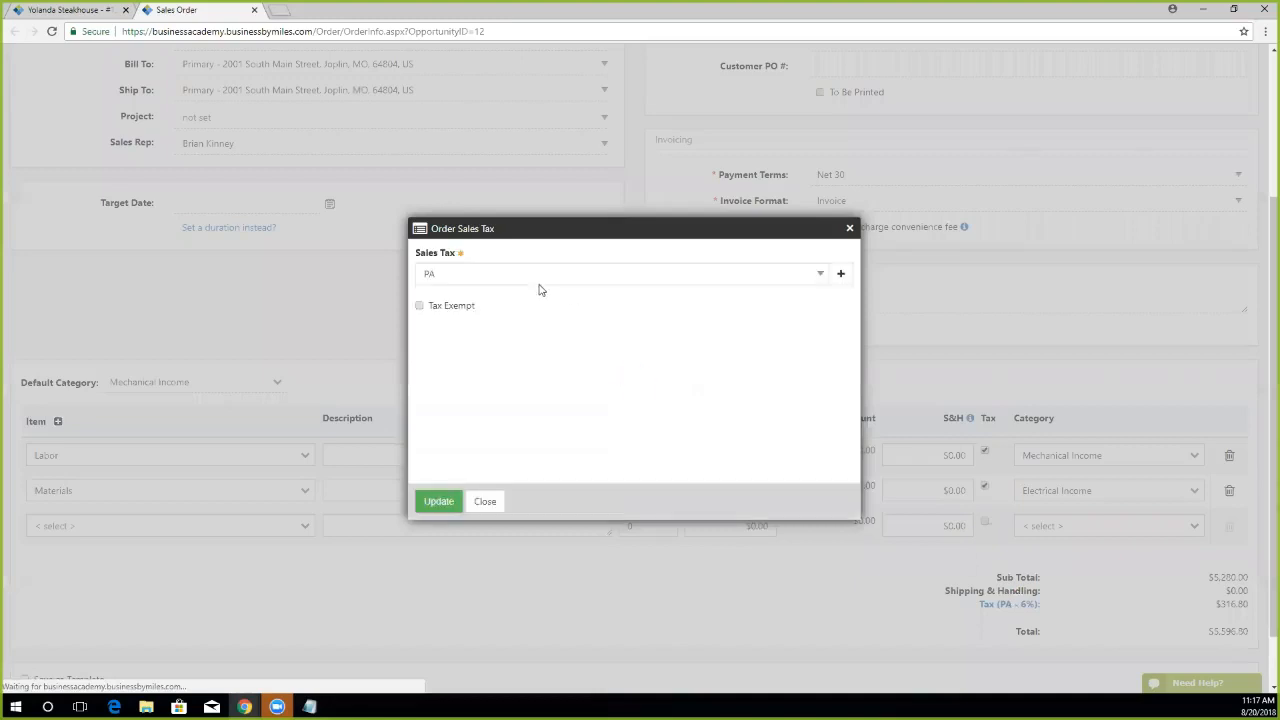
pyautogui.click(529, 277)
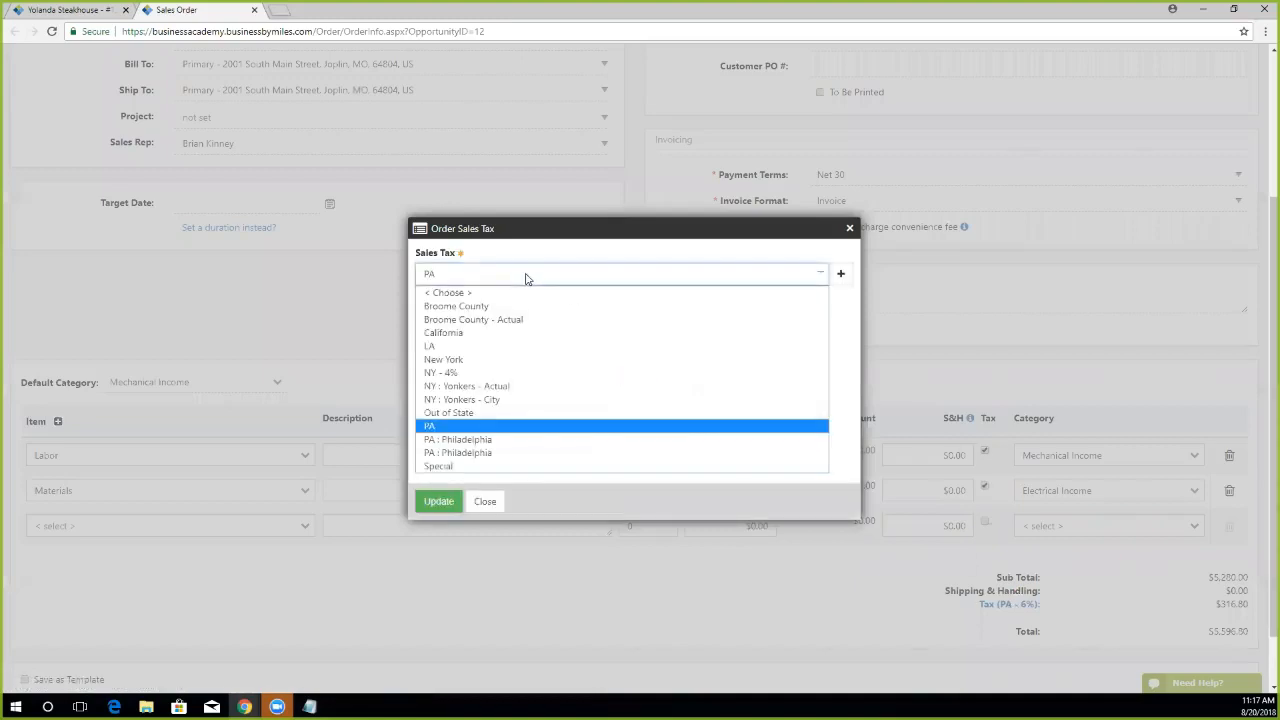
pyautogui.click(469, 412)
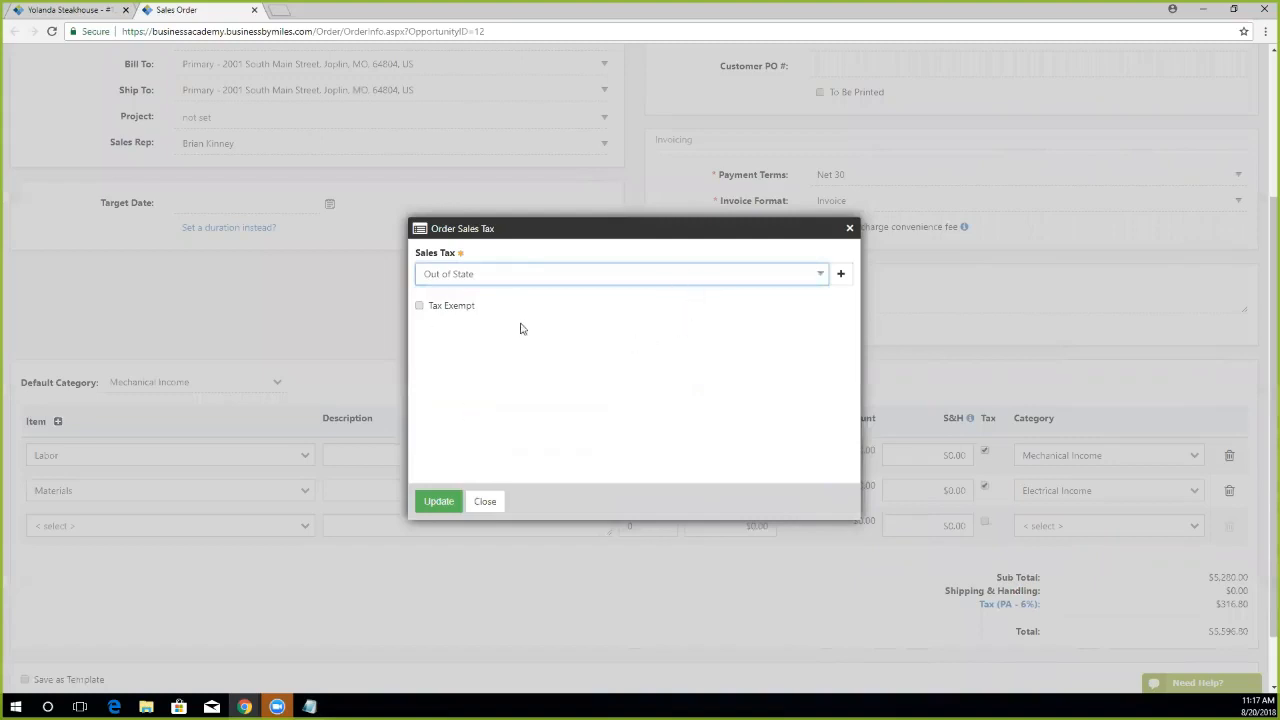
pyautogui.click(436, 501)
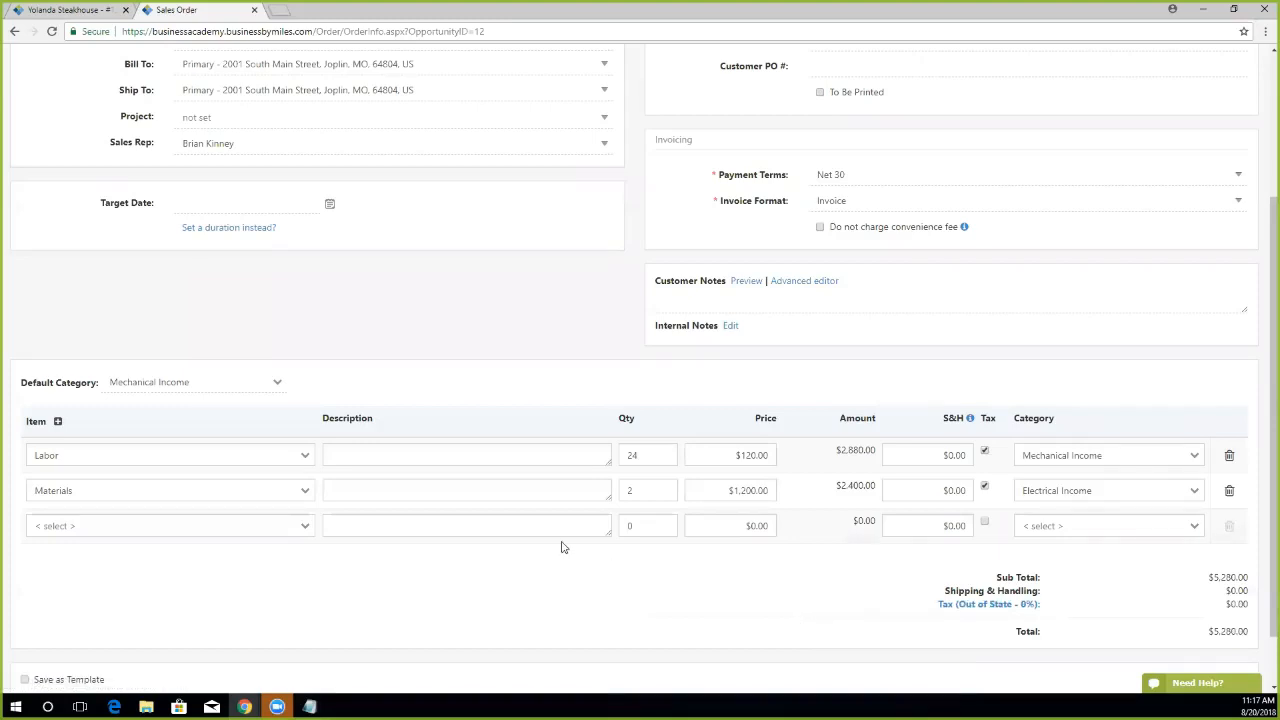
# Create the sales order, and review its saved details and line items.
pyautogui.scroll(1, 562, 547)
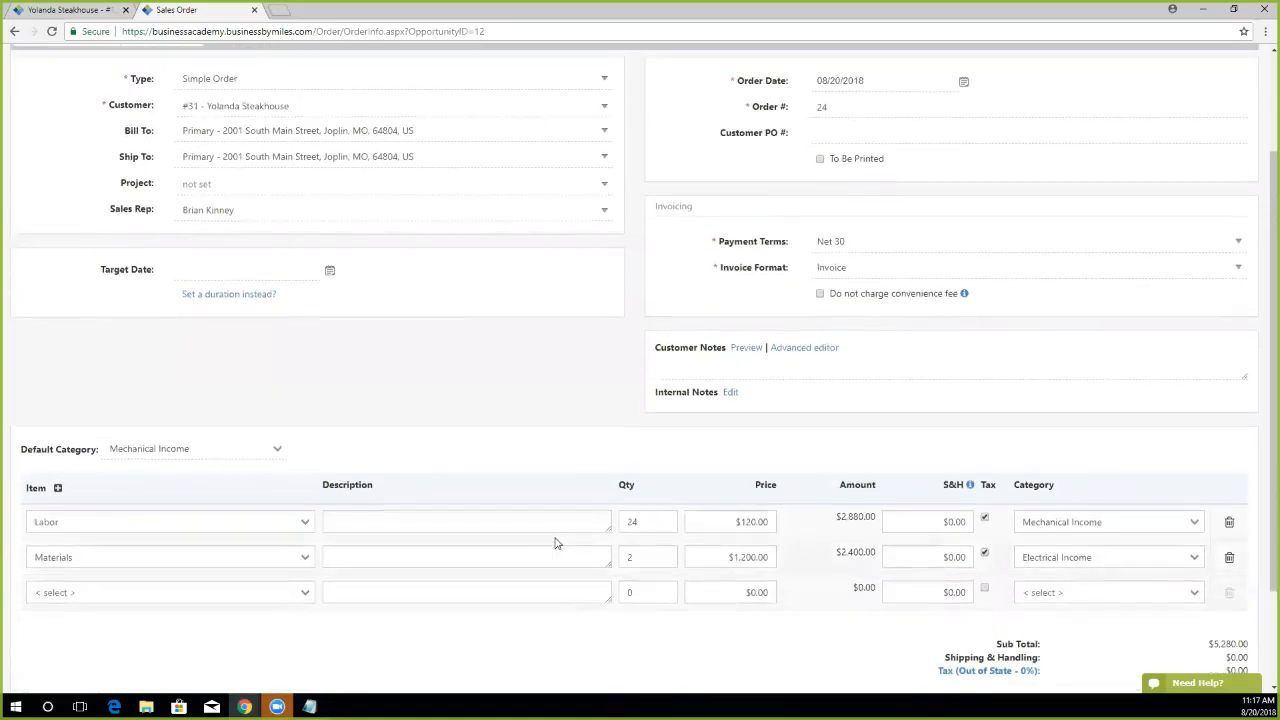
pyautogui.scroll(-2, 525, 533)
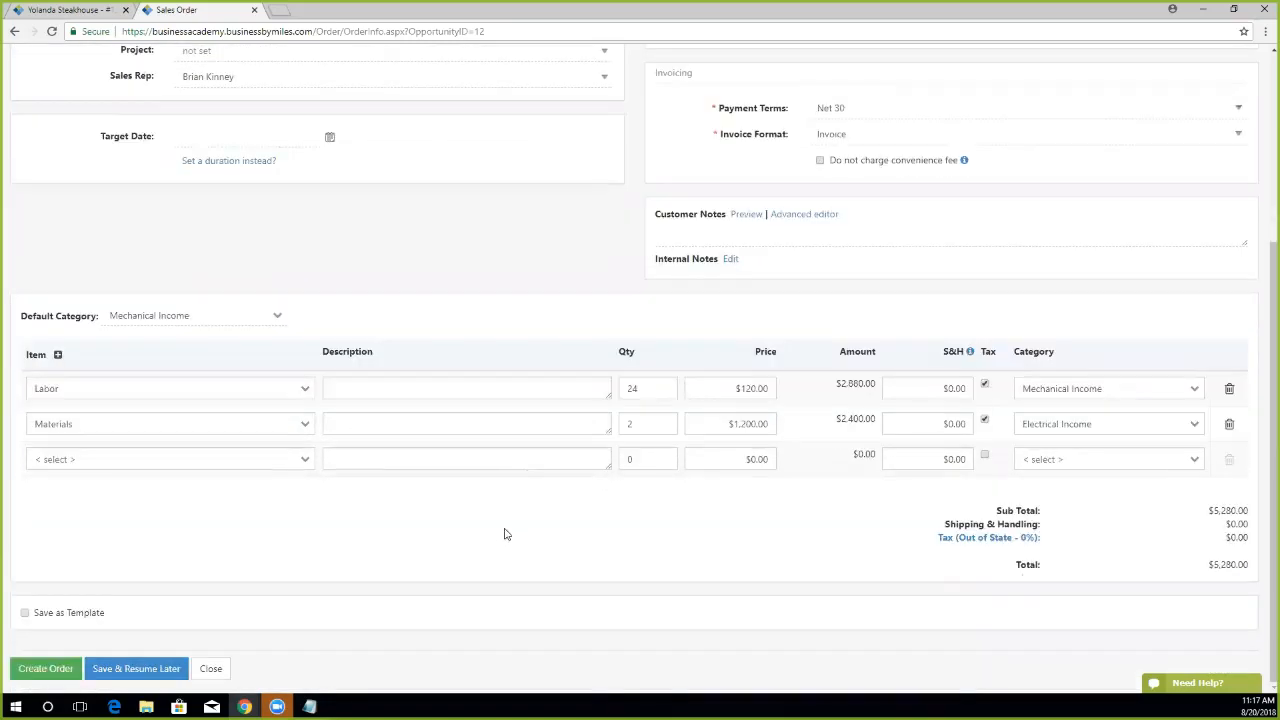
pyautogui.click(48, 668)
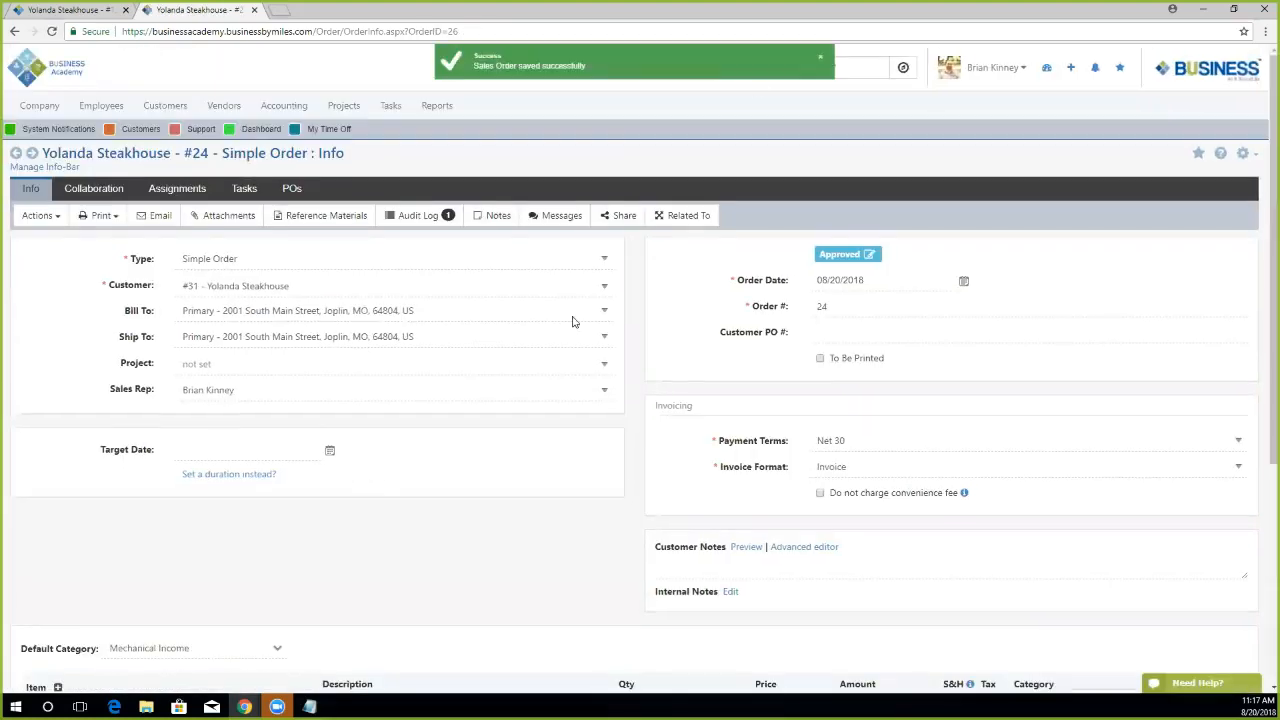
pyautogui.click(821, 58)
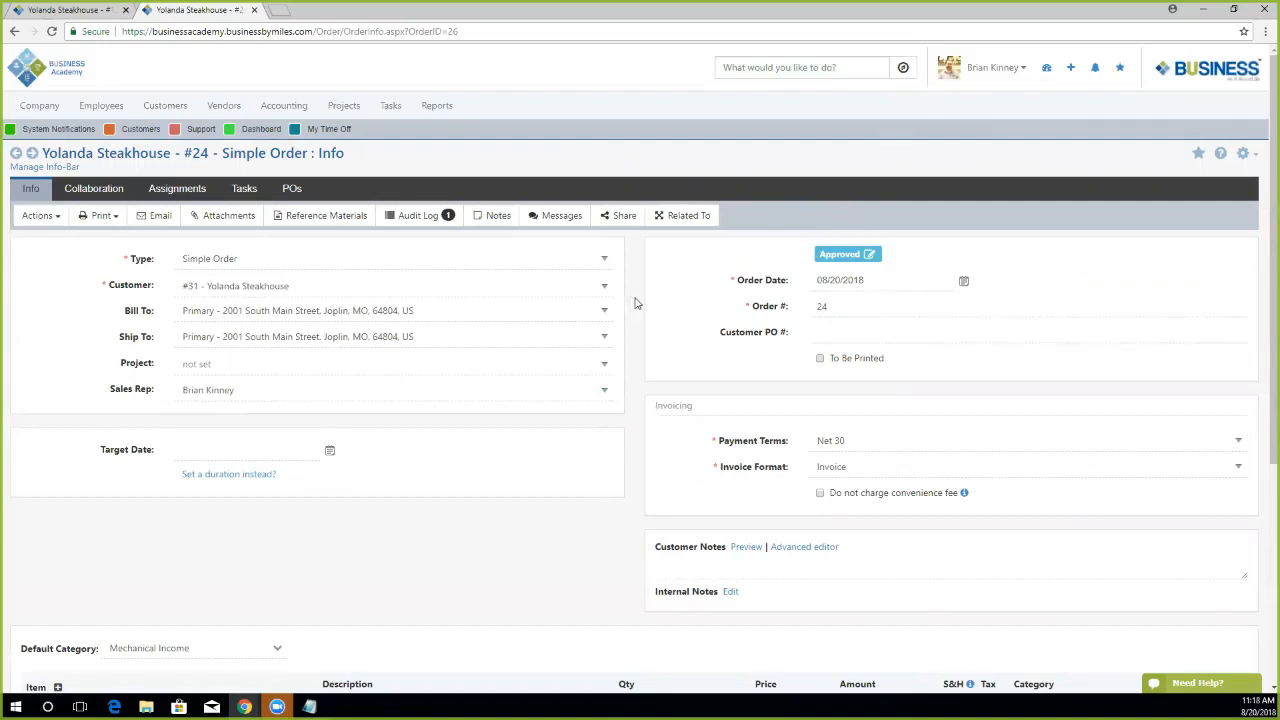
pyautogui.scroll(-2, 633, 305)
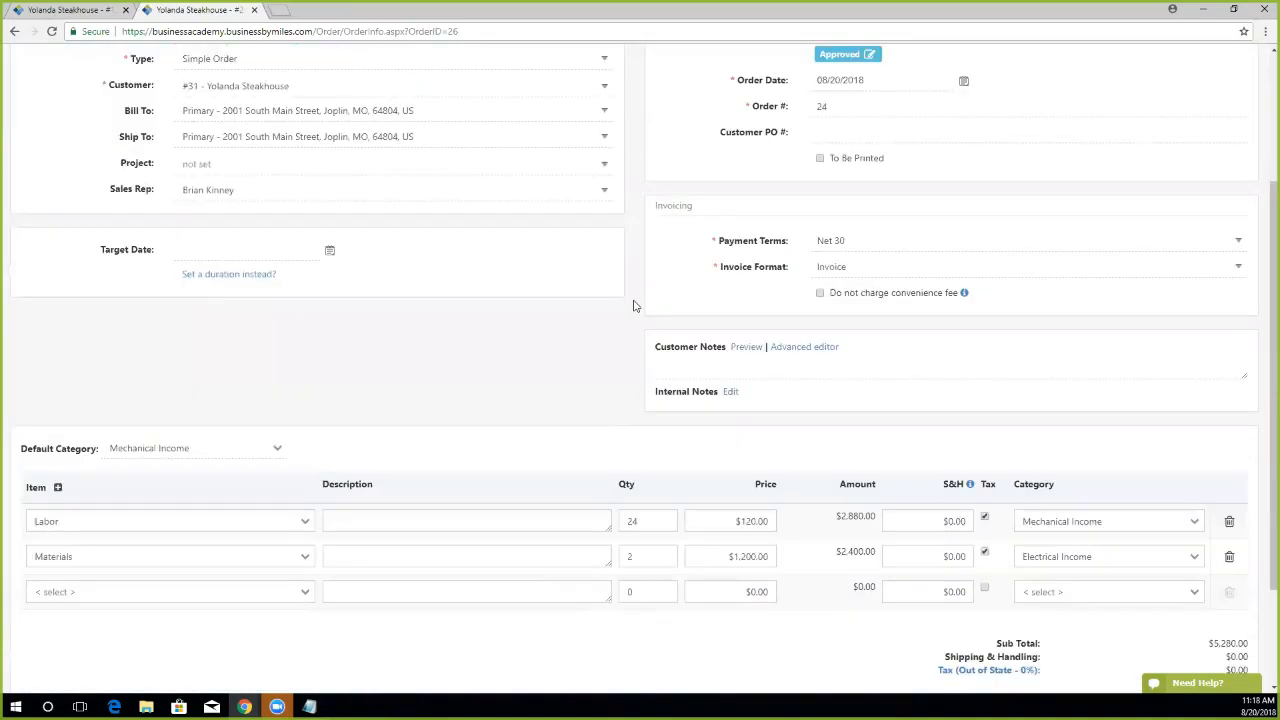
pyautogui.scroll(2, 633, 325)
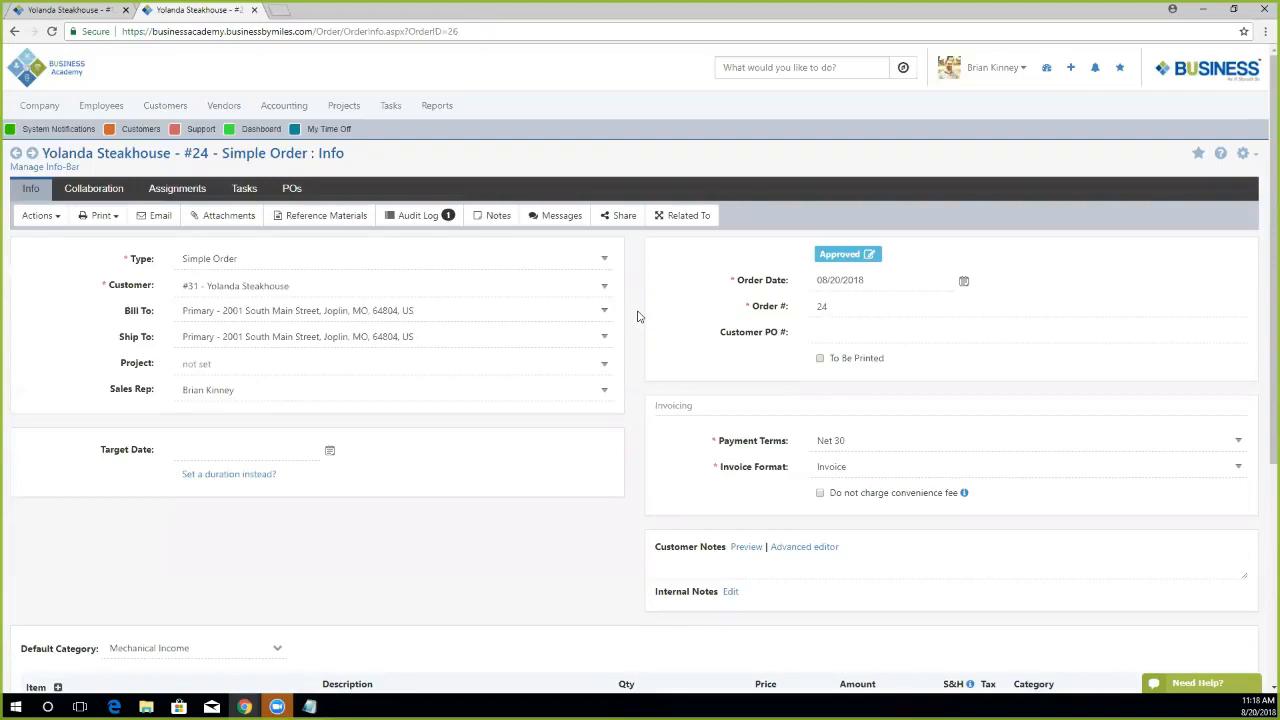
# Go back to the Yolanda Steakhouse opportunity, reload it, and view the orders linked to it.
pyautogui.click(84, 8)
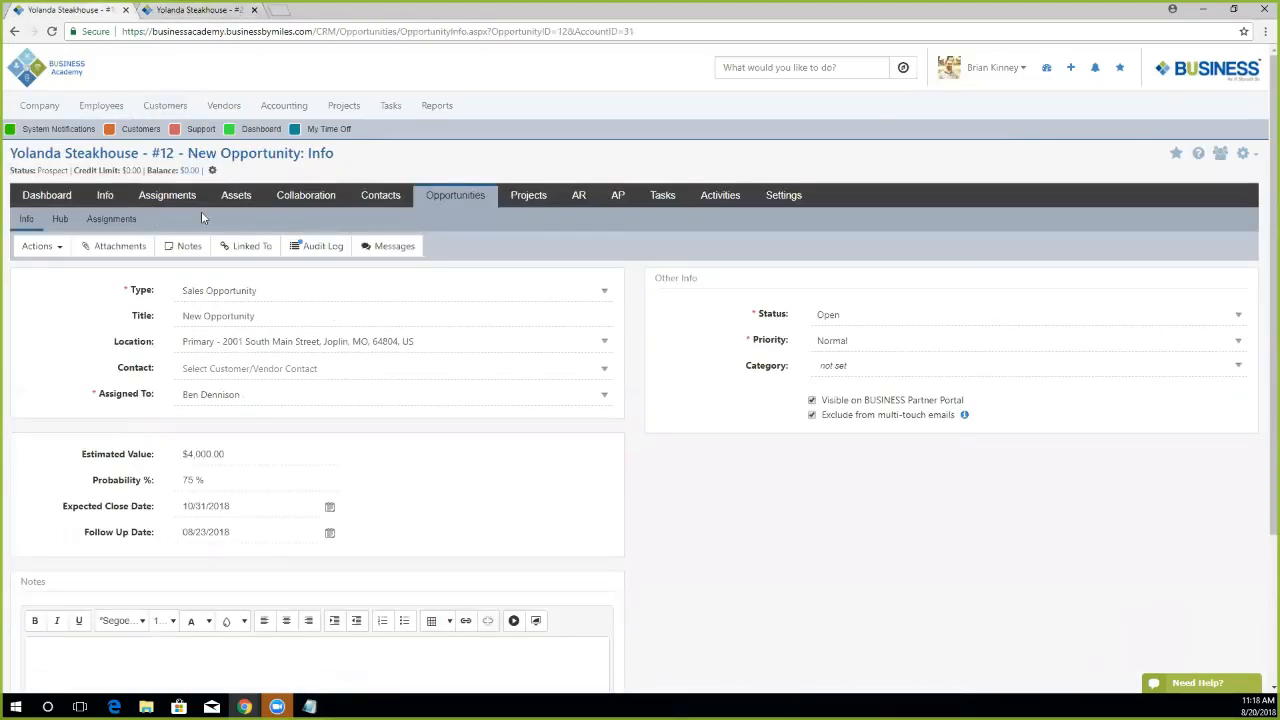
pyautogui.click(51, 31)
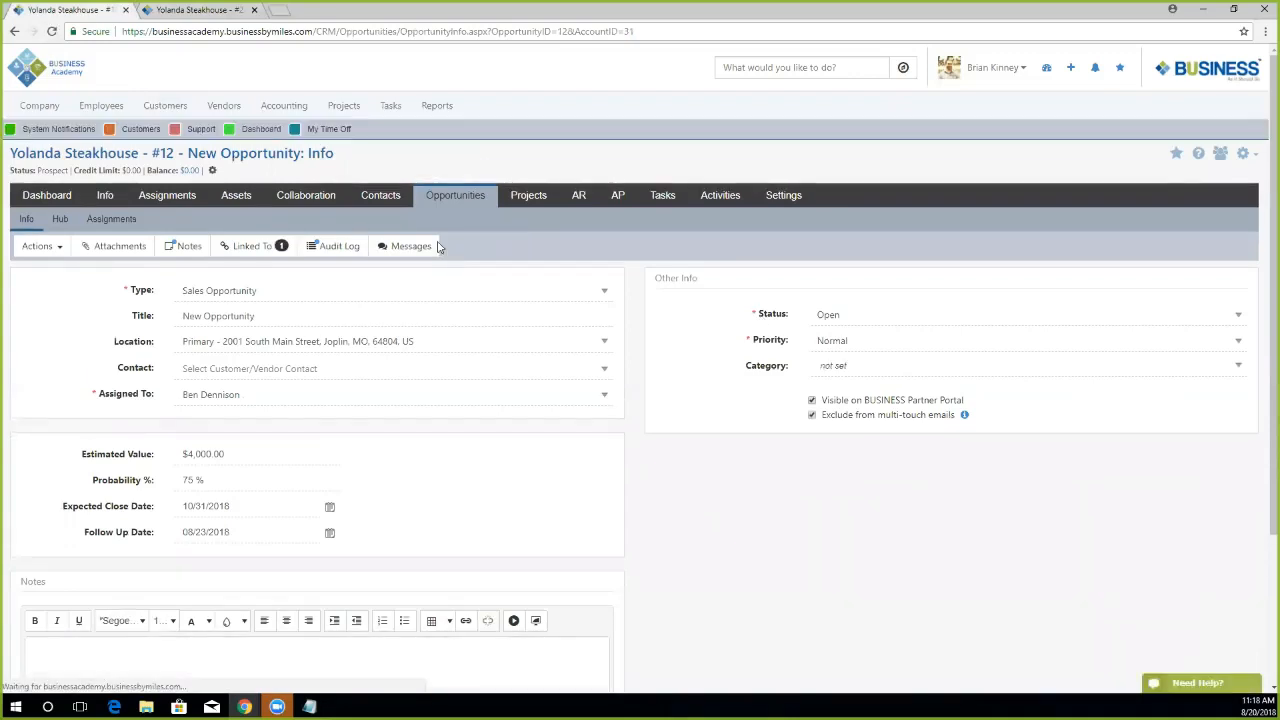
pyautogui.click(281, 247)
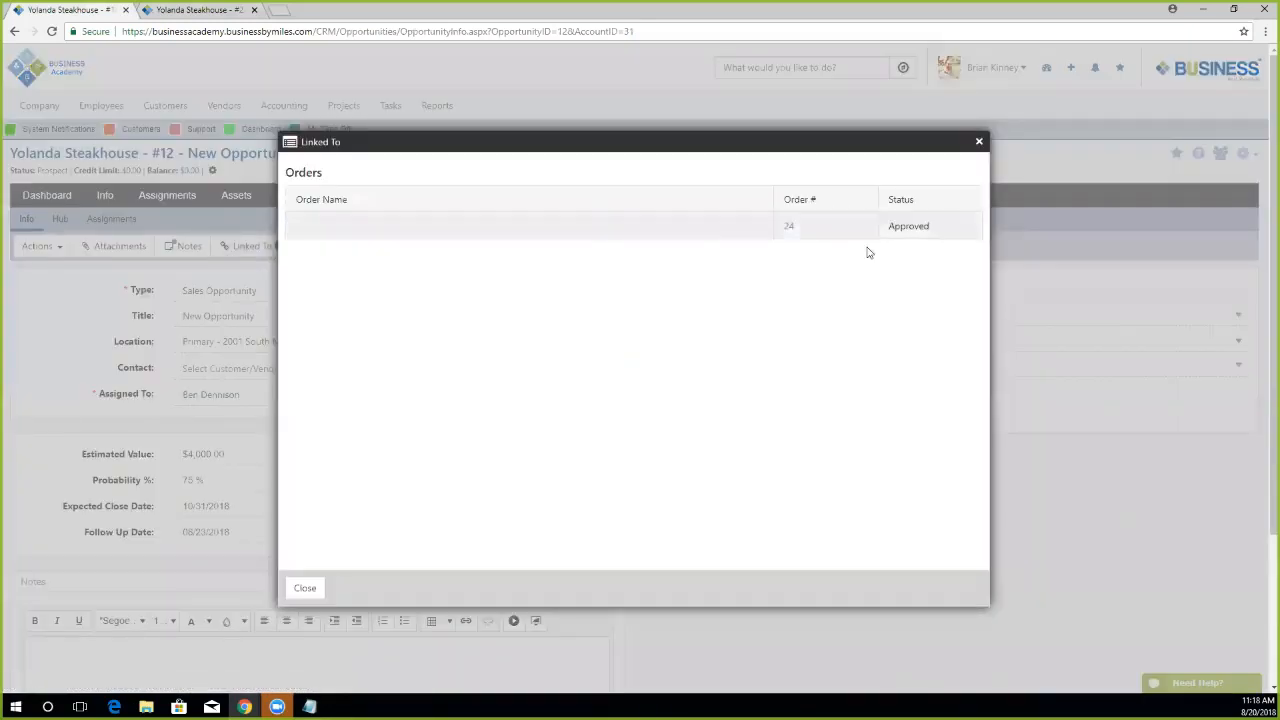
pyautogui.click(980, 142)
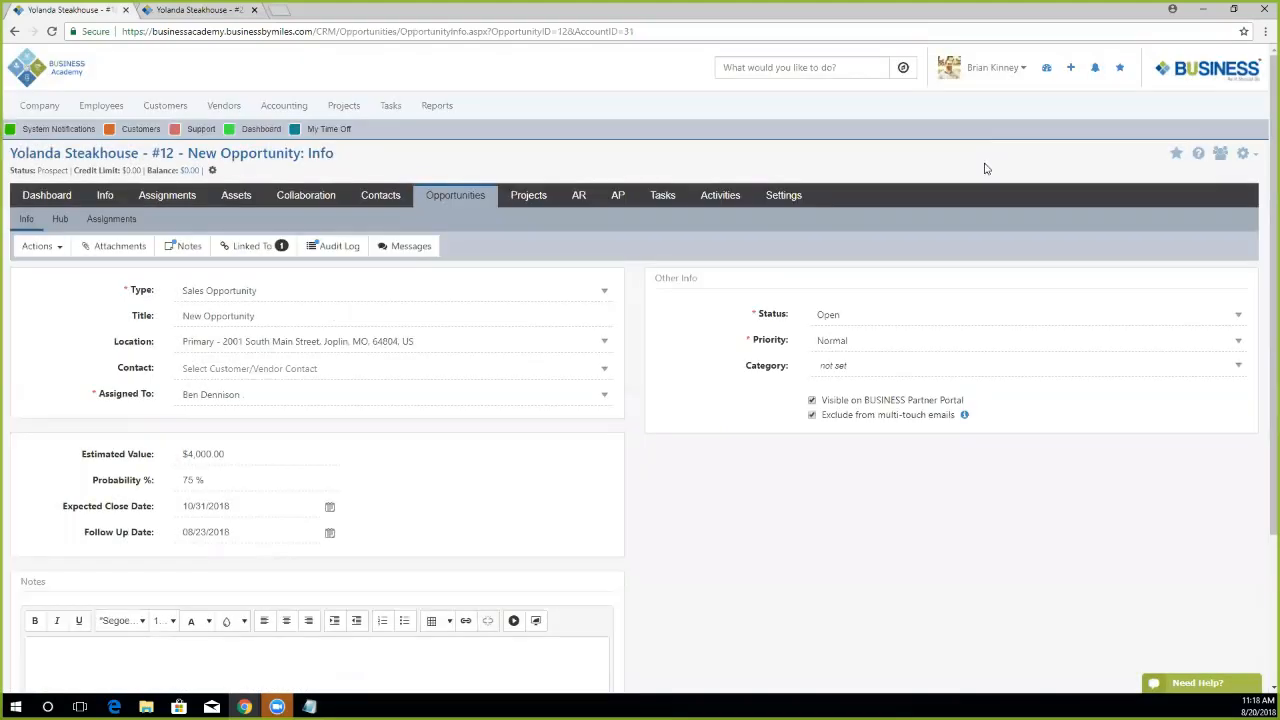
pyautogui.click(40, 246)
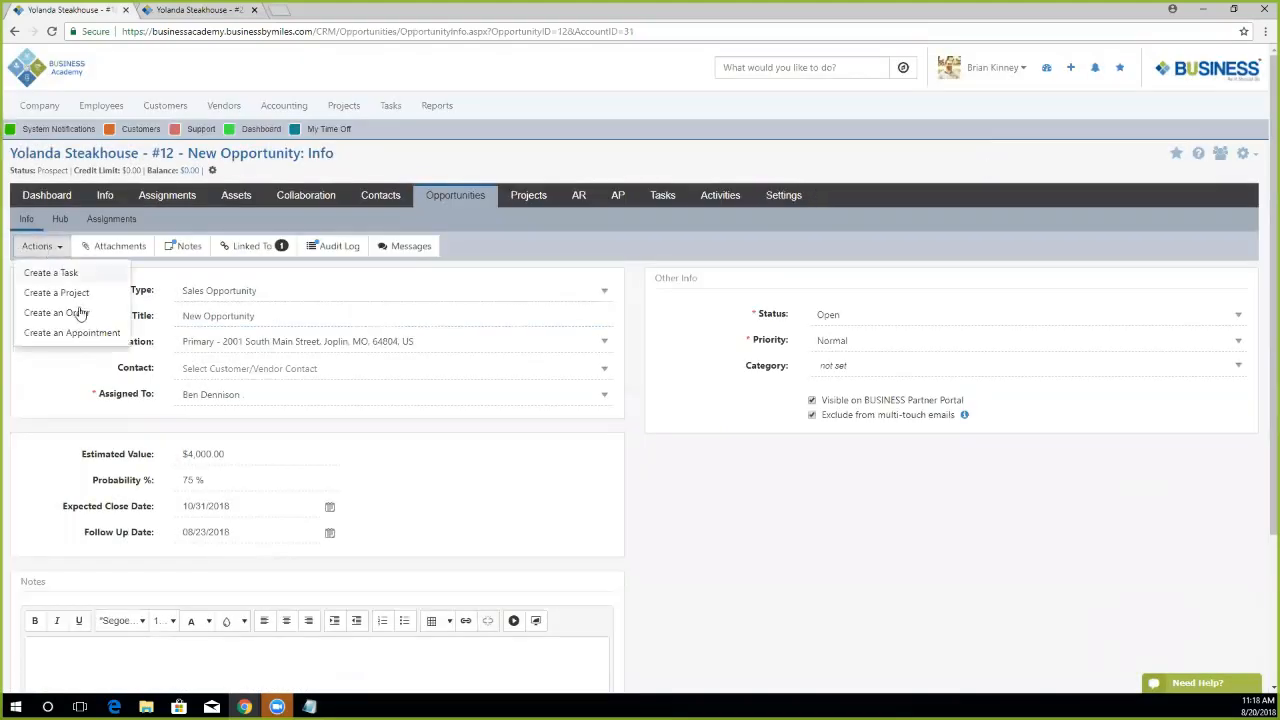
pyautogui.click(80, 385)
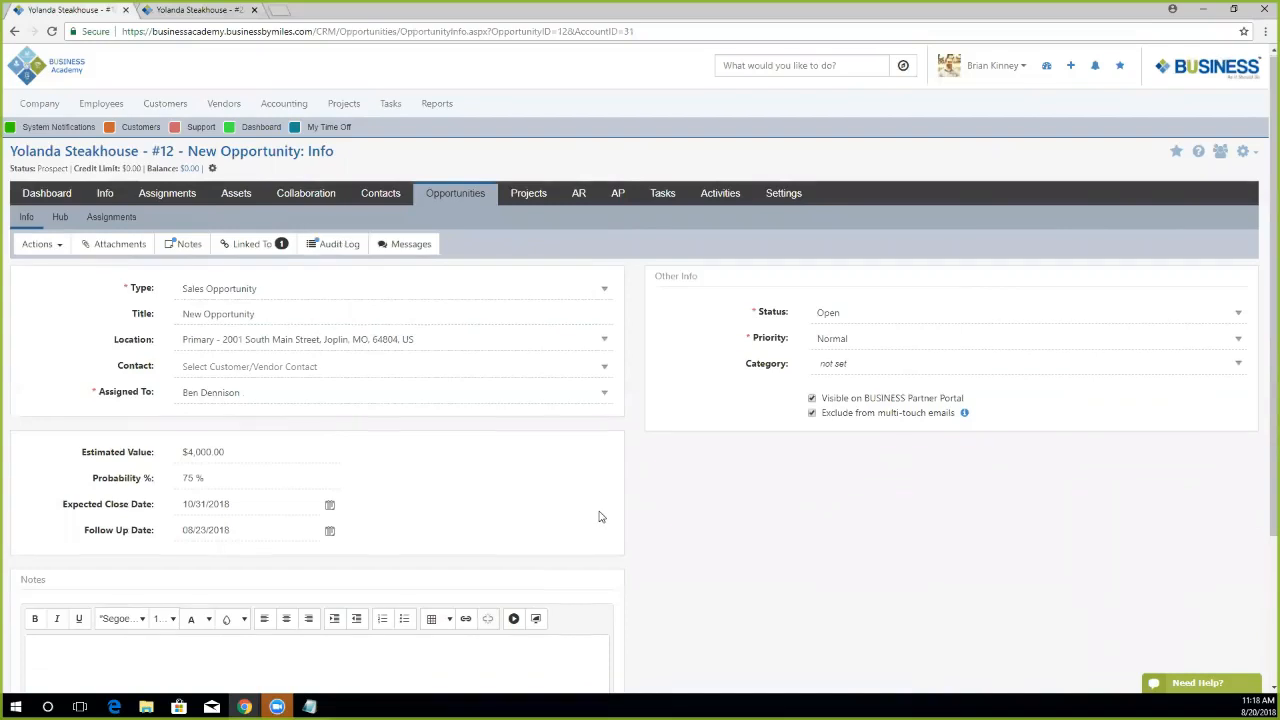
# Set the opportunity's status to Sold and its probability to 100%.
pyautogui.scroll(-3, 600, 517)
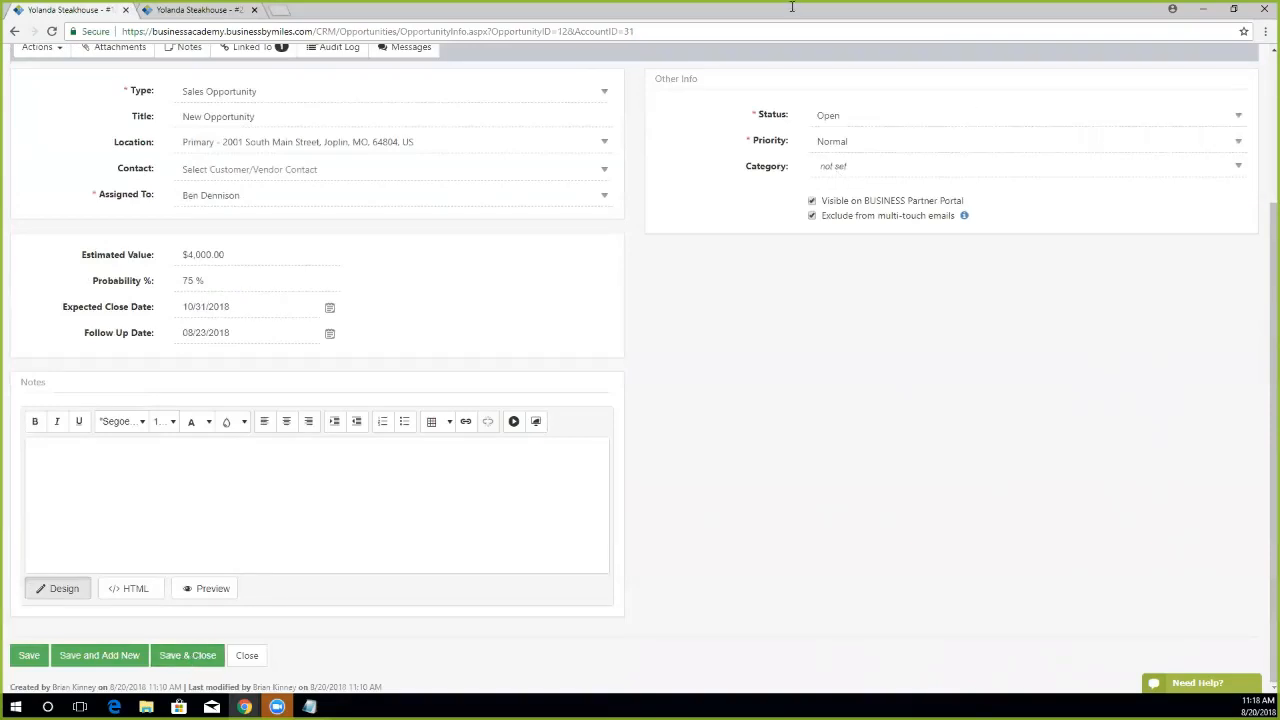
pyautogui.click(846, 117)
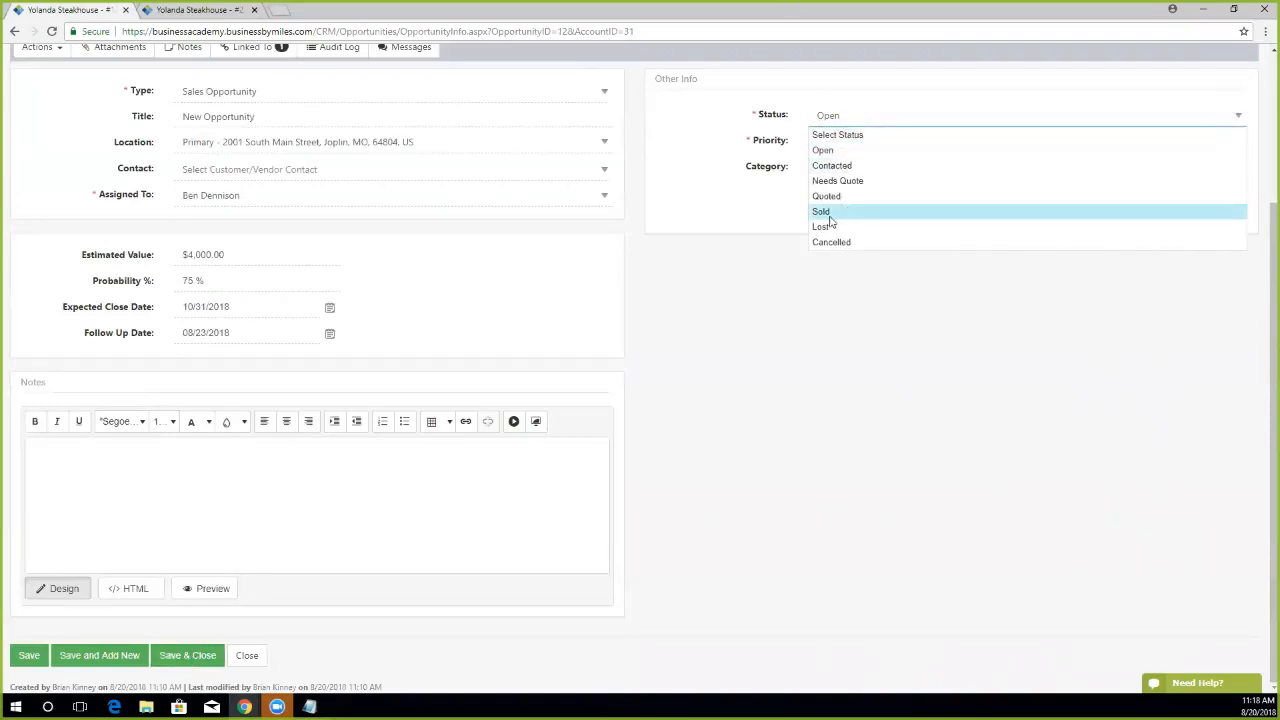
pyautogui.click(826, 214)
pyautogui.click(215, 281)
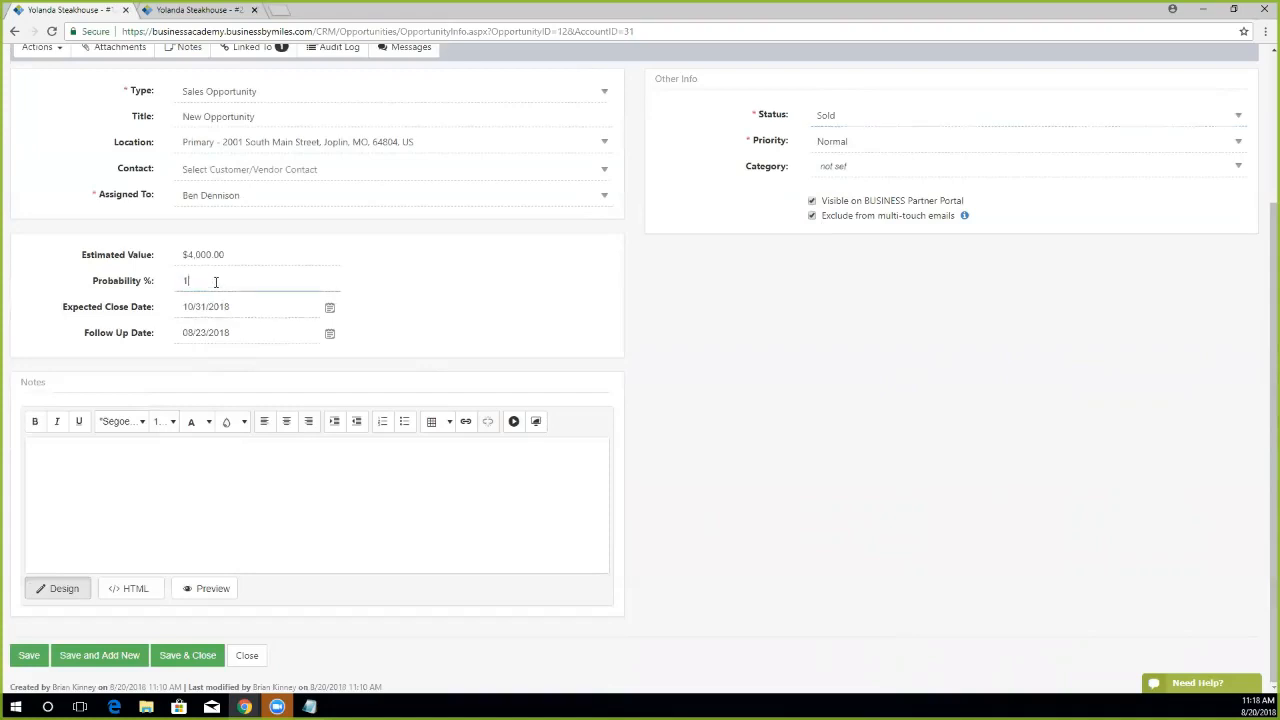
pyautogui.click(657, 292)
# Set the opportunity's estimated value to $5,000, and save and close the opportunity.
pyautogui.click(241, 256)
pyautogui.write('5000')
pyautogui.click(480, 250)
pyautogui.click(210, 283)
pyautogui.click(474, 334)
pyautogui.click(181, 660)
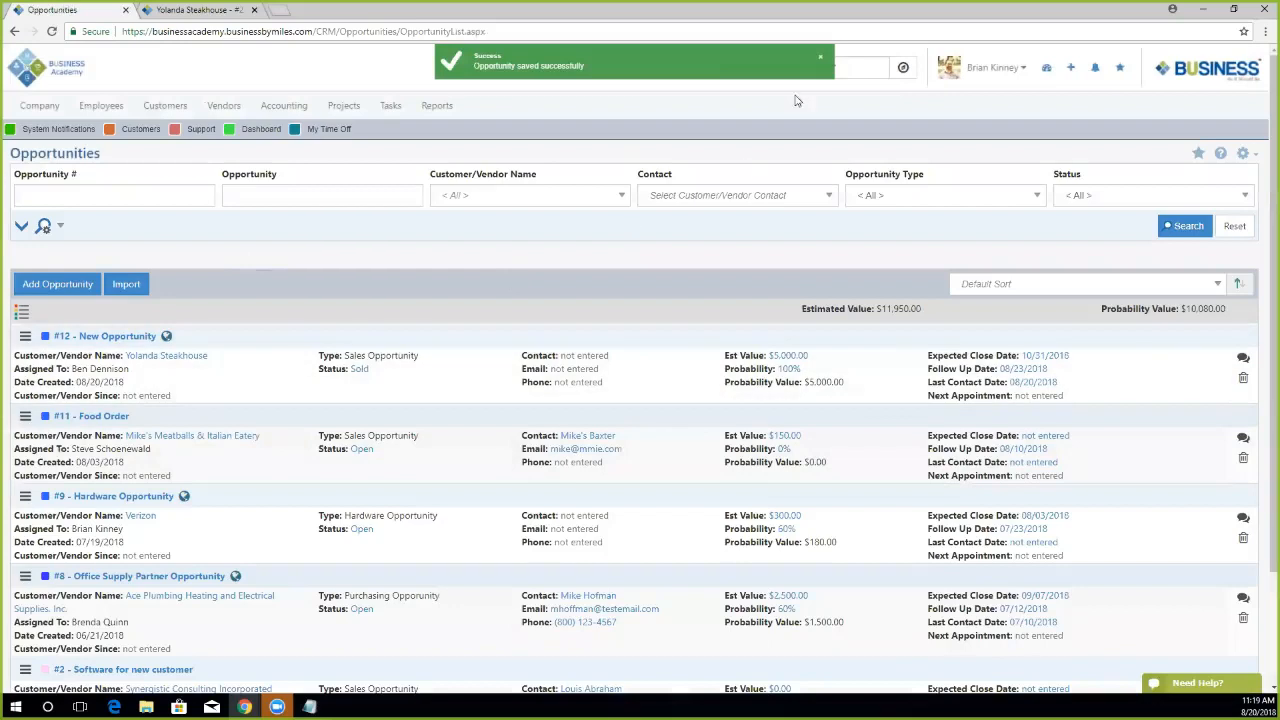
pyautogui.click(825, 60)
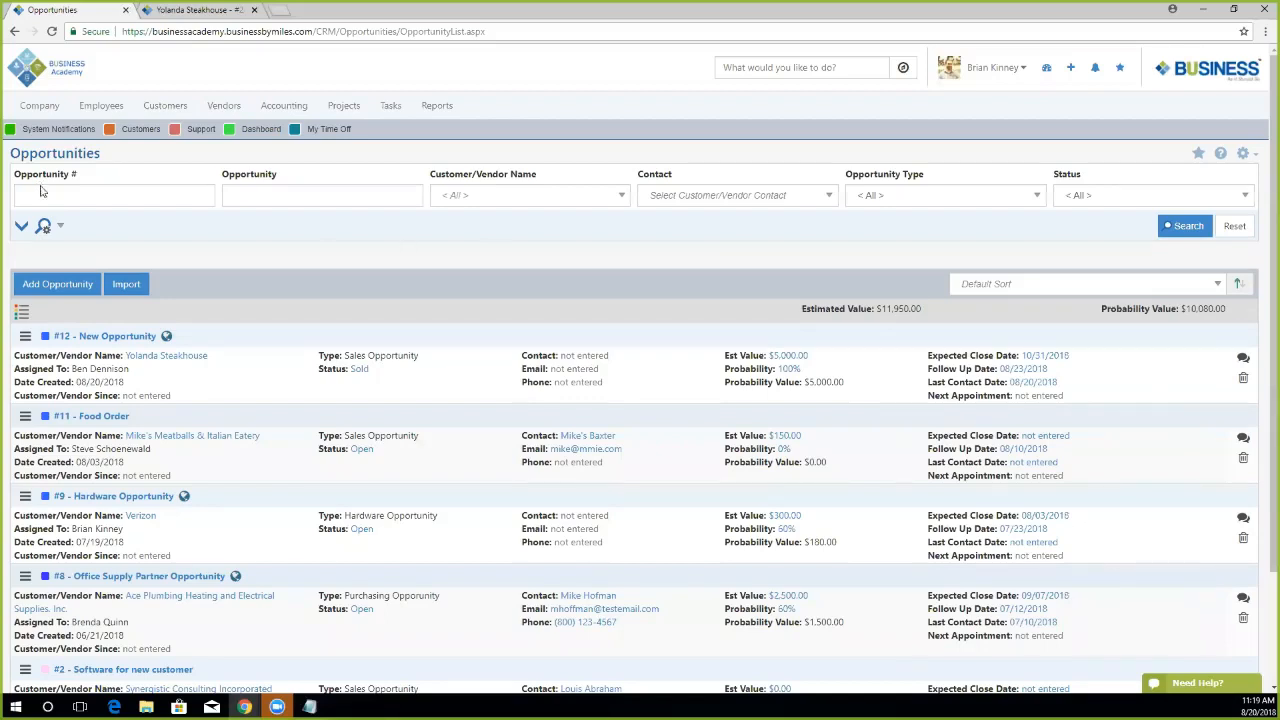
# Open the Web to Lead Contact Form from the lead forms in the Customers/Vendors company settings.
pyautogui.moveTo(42, 114)
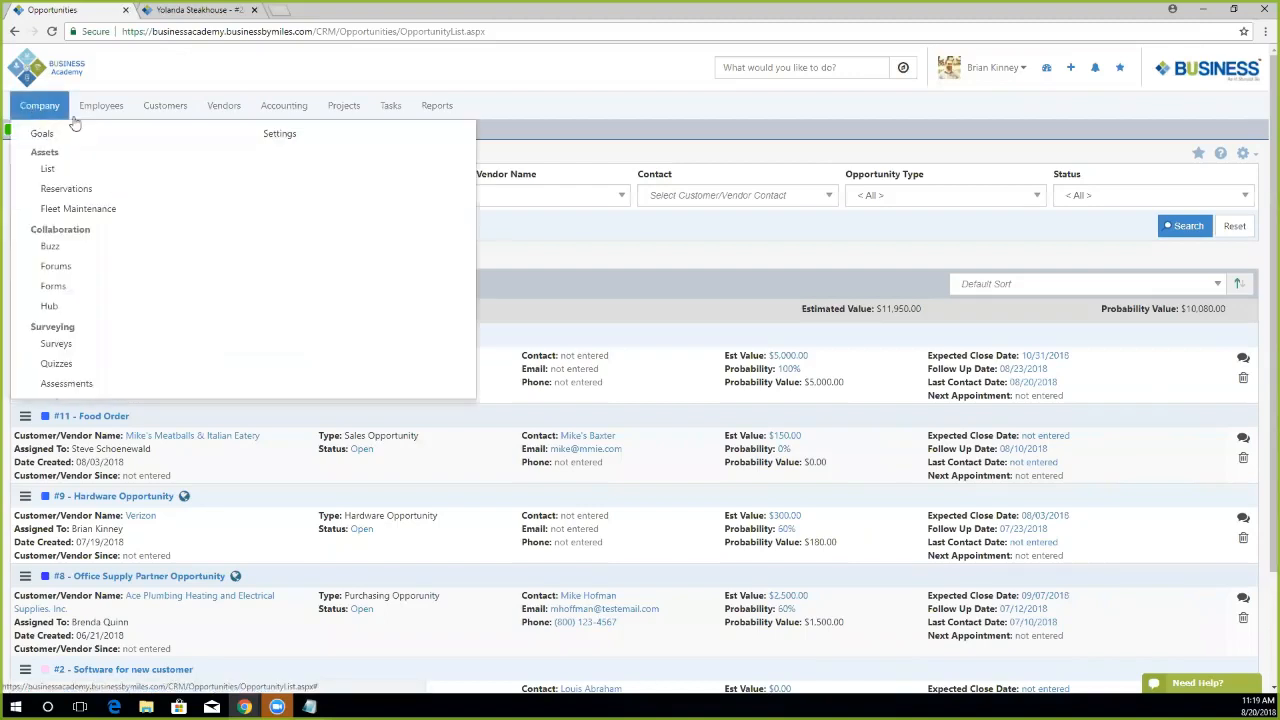
pyautogui.click(281, 137)
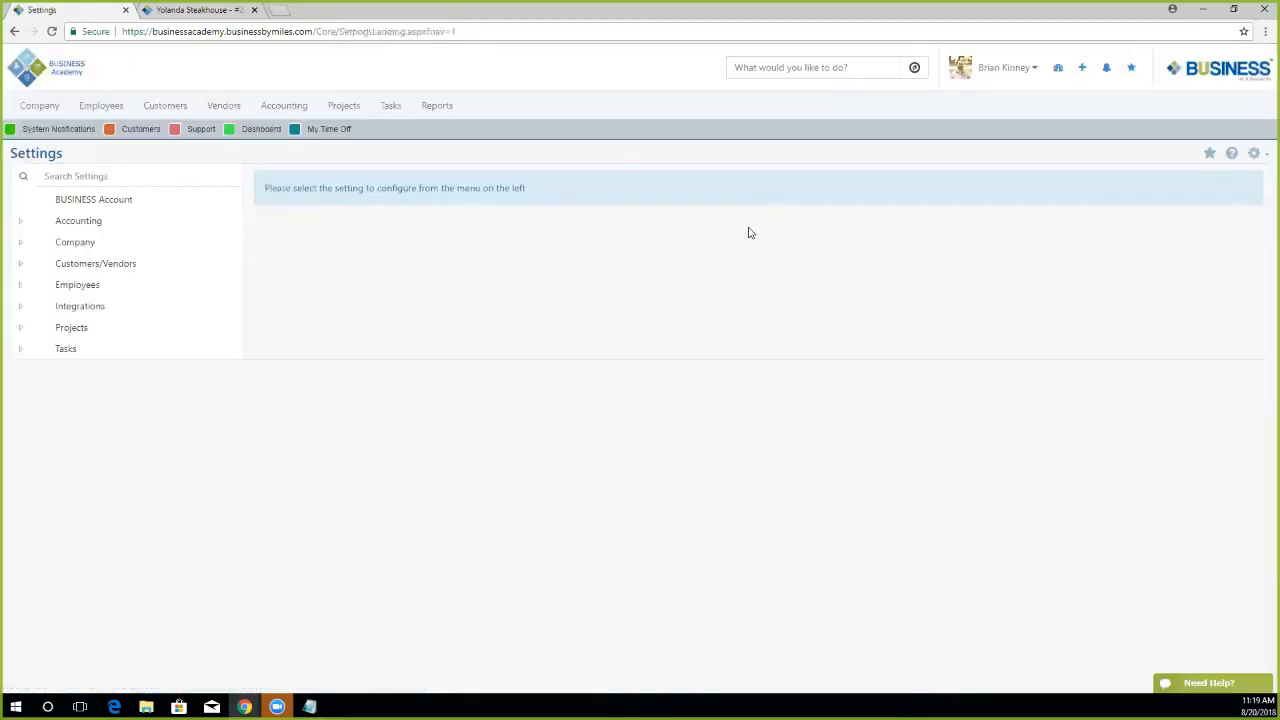
pyautogui.click(20, 266)
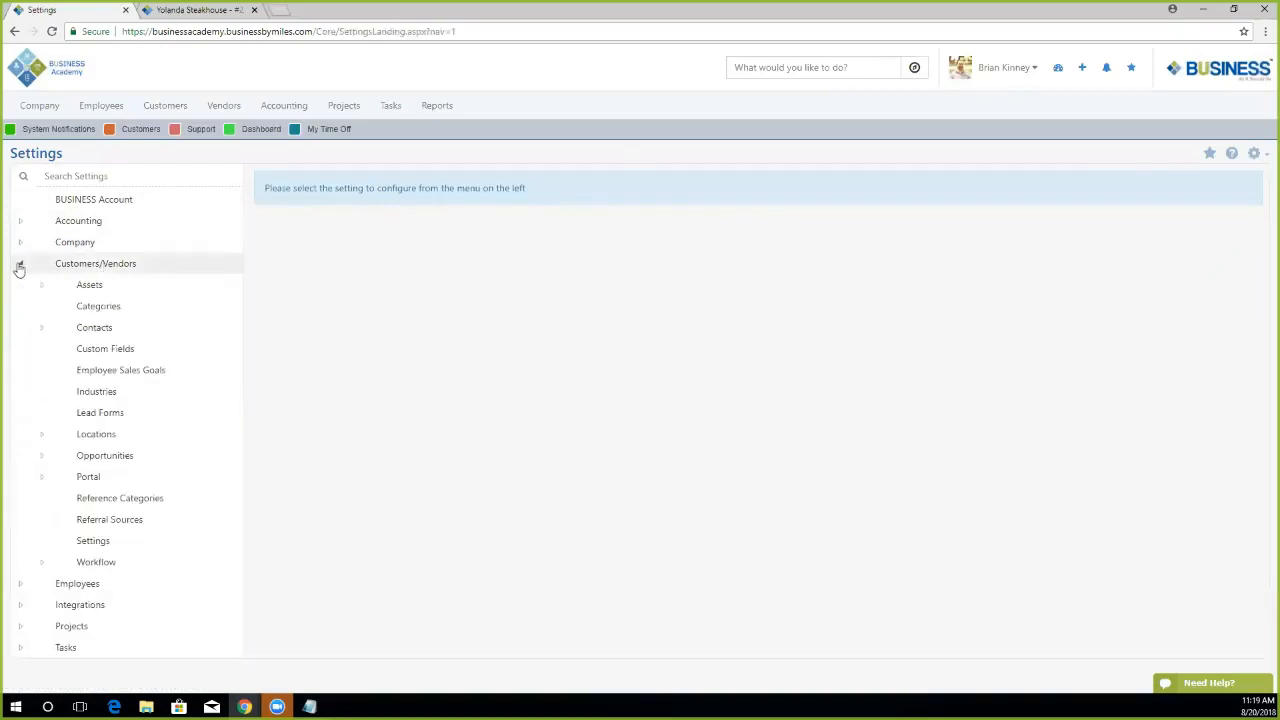
pyautogui.click(128, 416)
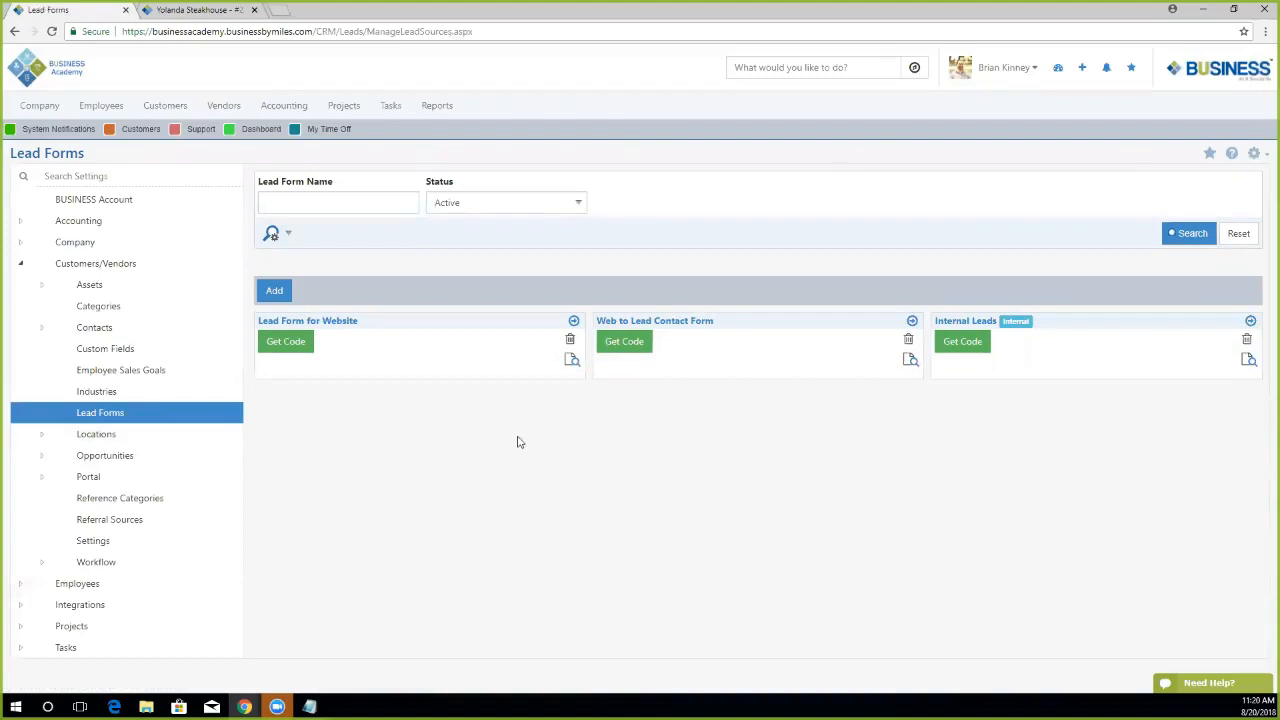
pyautogui.click(659, 322)
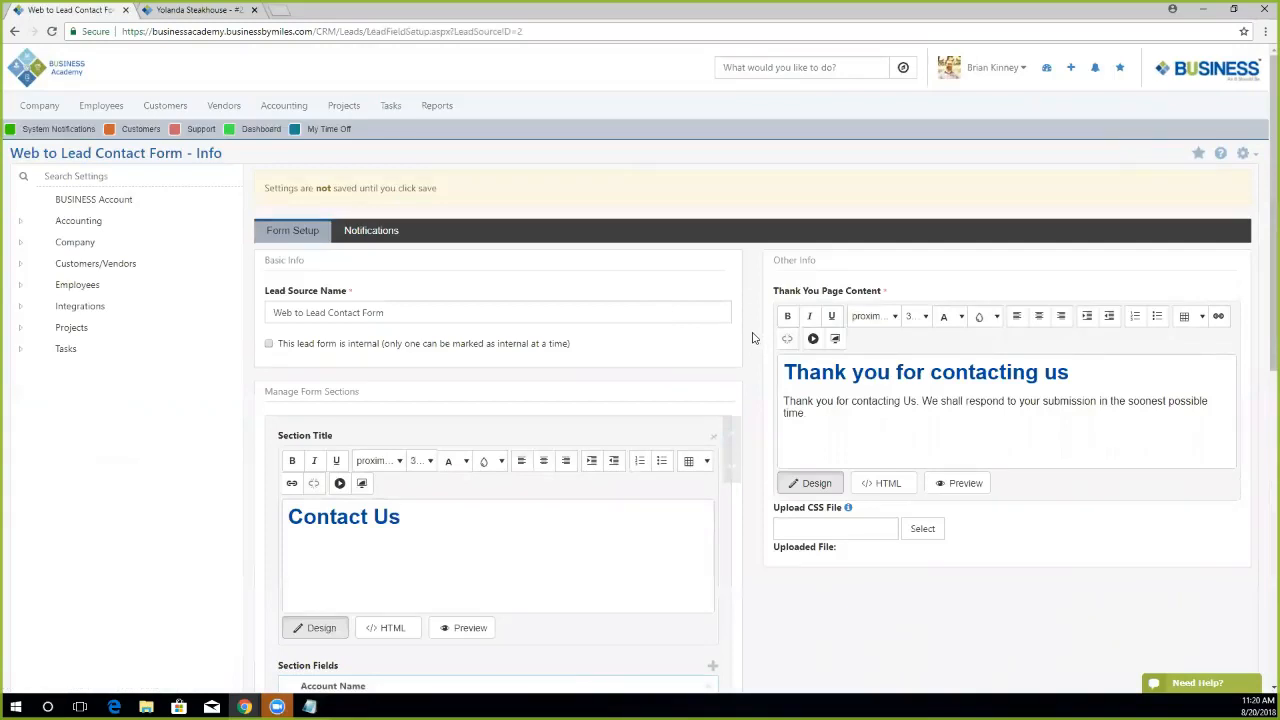
# Add the line "Thanks for your support!" at the end of the form's thank you page content.
pyautogui.click(332, 315)
pyautogui.scroll(-2, 749, 500)
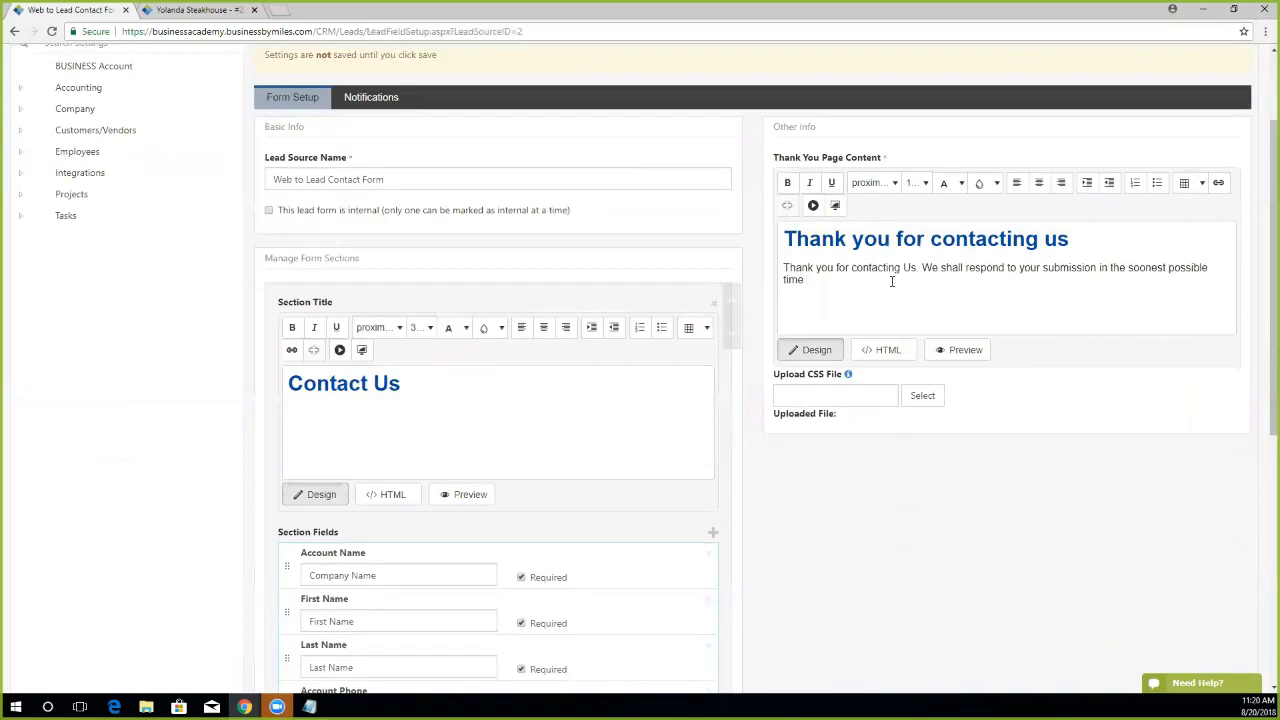
pyautogui.write('nks for your support!')
pyautogui.scroll(-2, 740, 509)
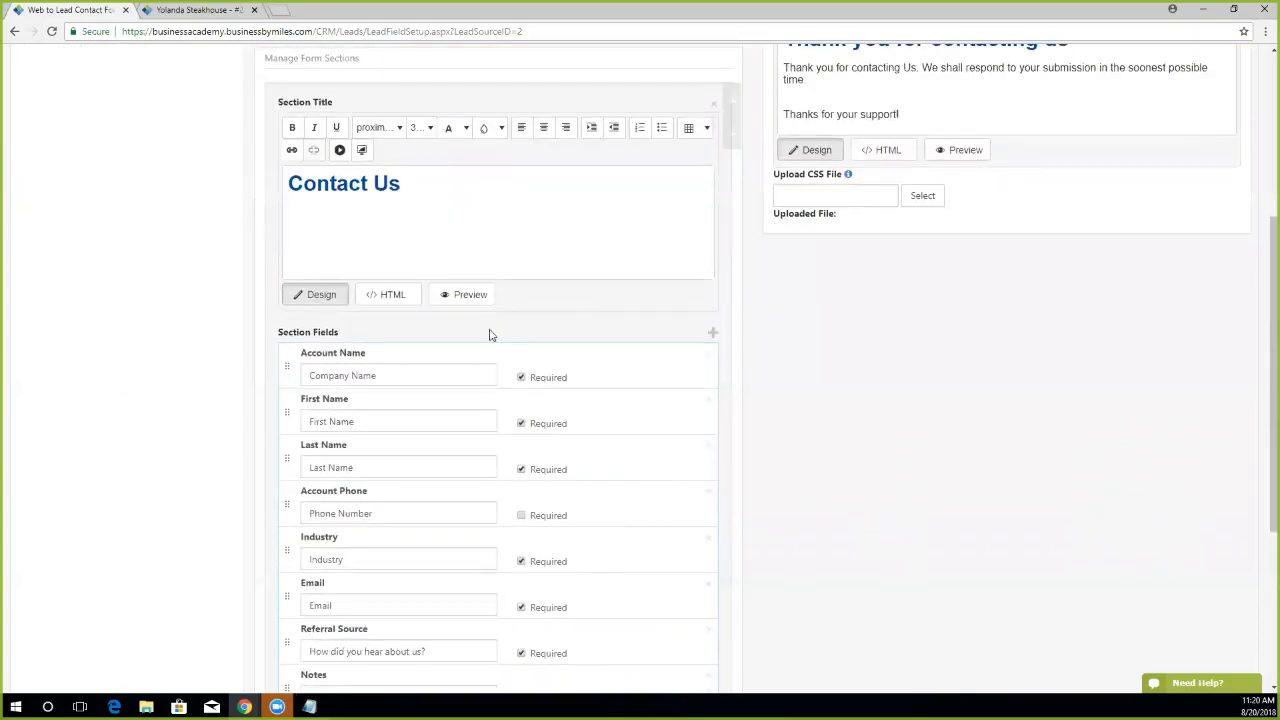
# Examine the form's section title and its section fields, including their labels and which ones are required.
pyautogui.click(432, 233)
pyautogui.scroll(-2, 480, 403)
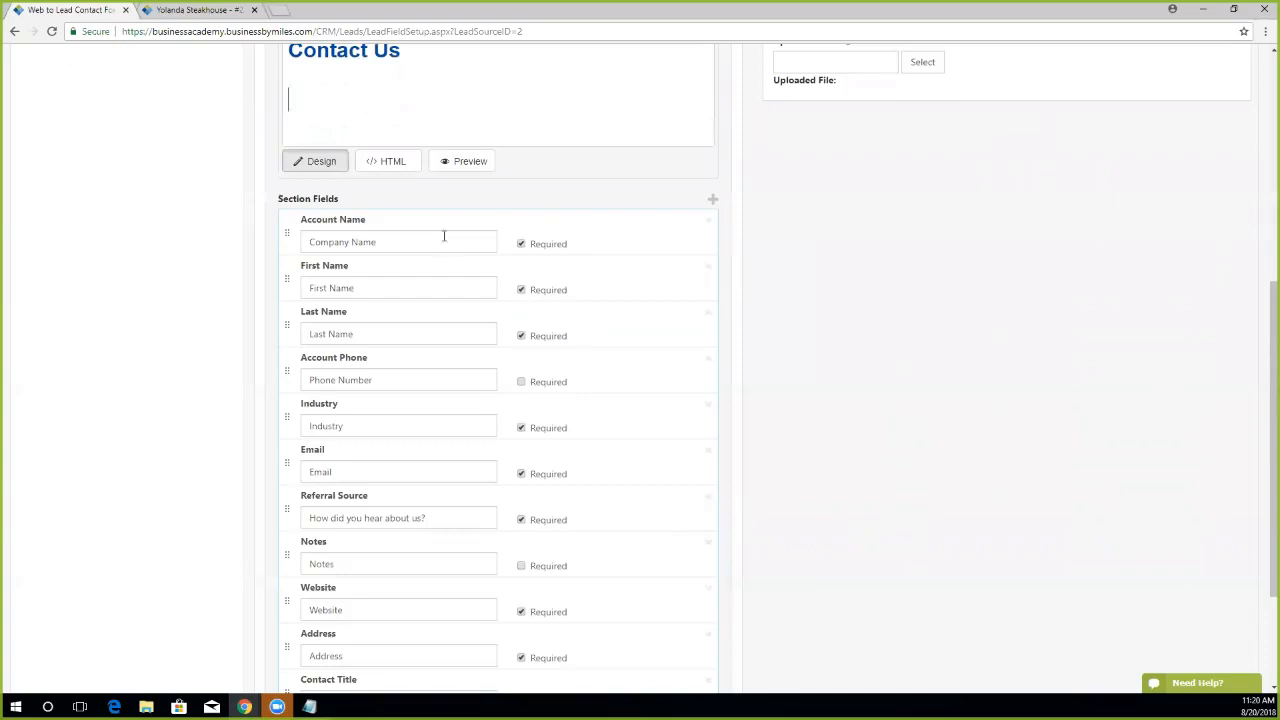
pyautogui.click(386, 243)
pyautogui.click(361, 288)
pyautogui.click(358, 336)
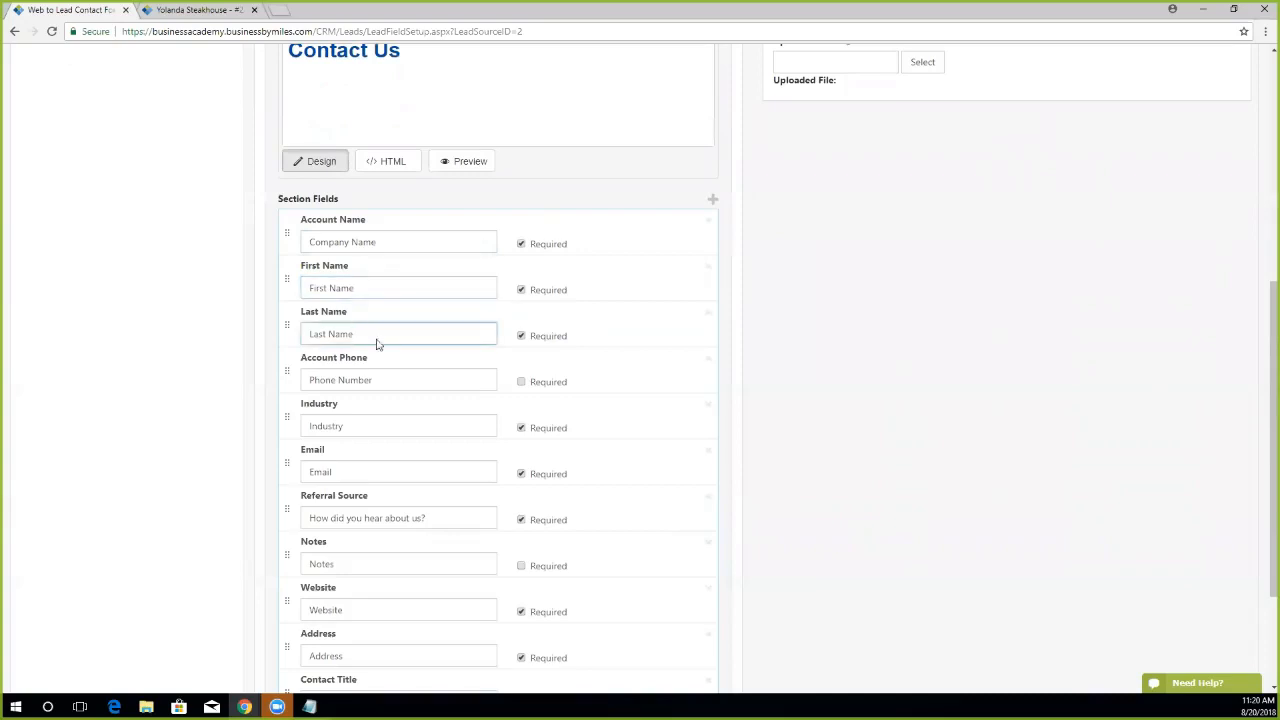
pyautogui.click(377, 381)
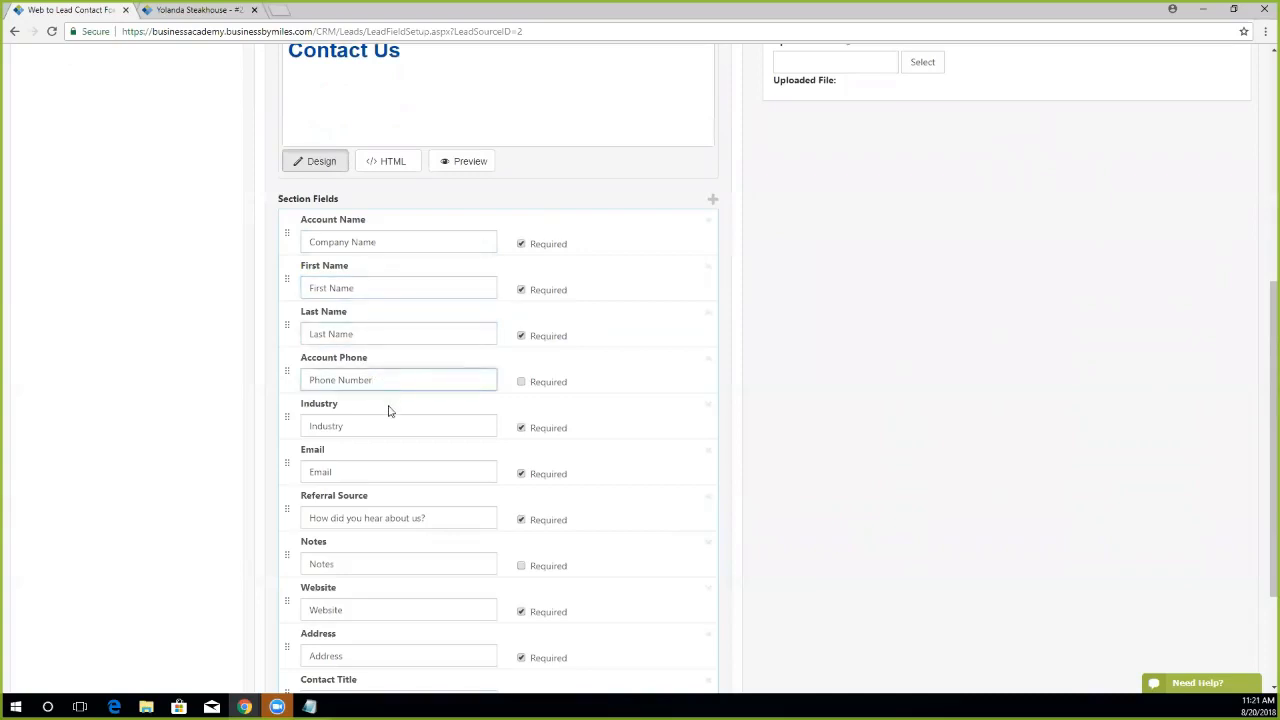
pyautogui.click(360, 426)
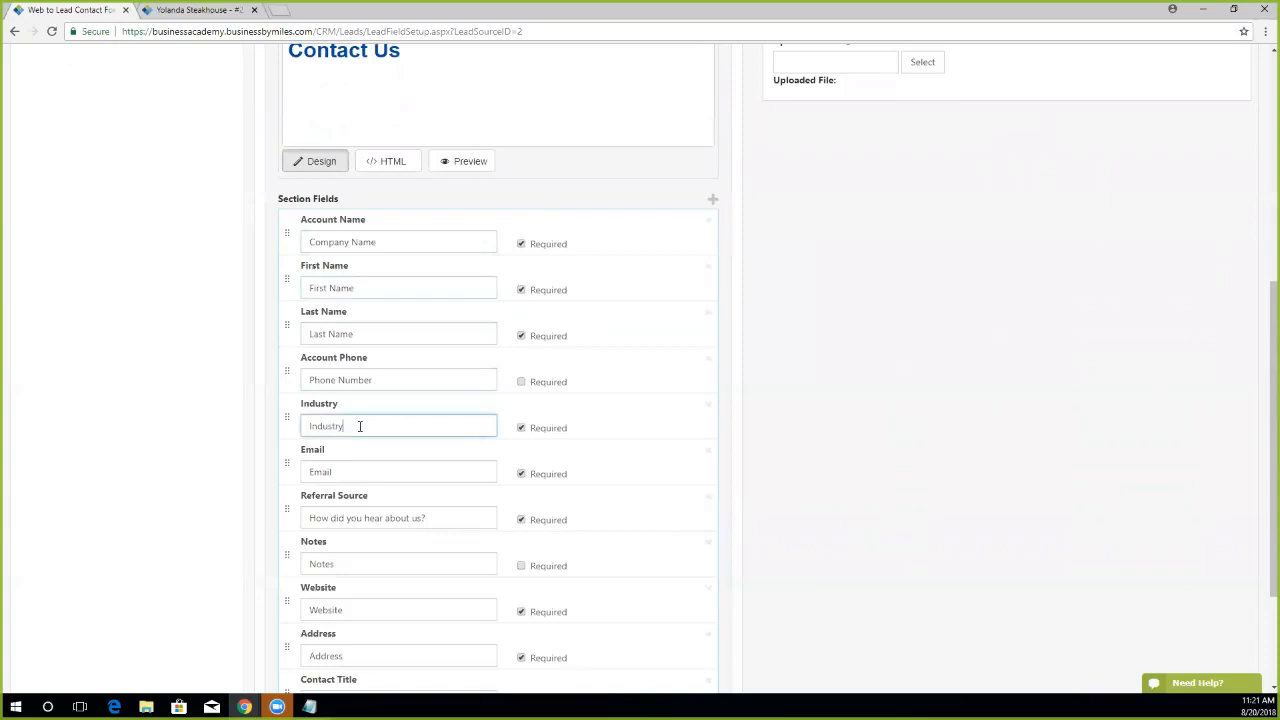
pyautogui.click(346, 472)
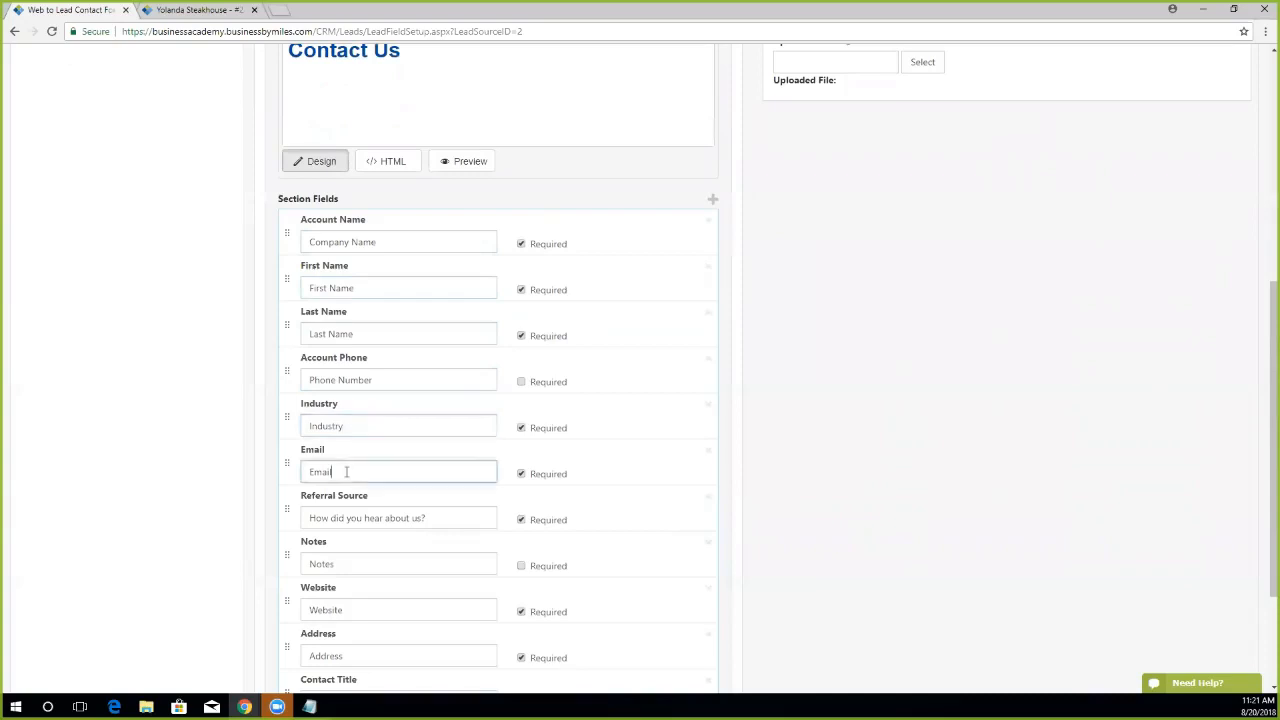
pyautogui.scroll(-1, 376, 525)
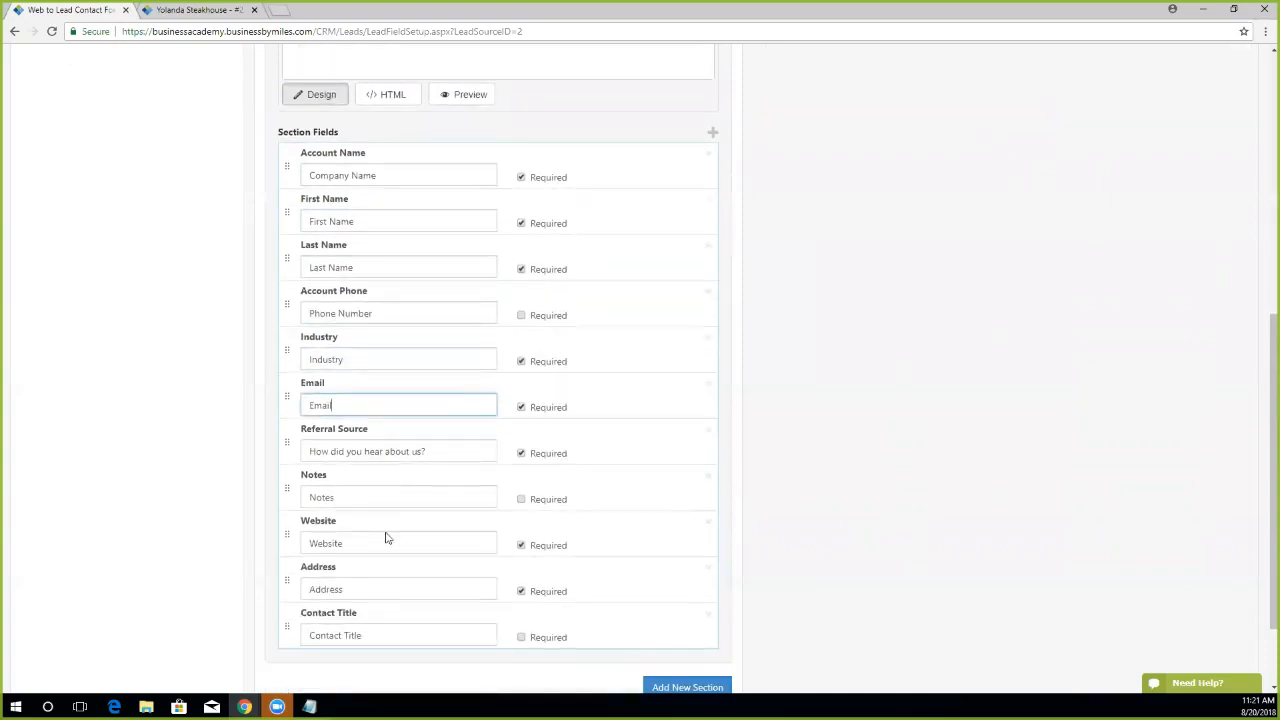
pyautogui.scroll(-1, 526, 405)
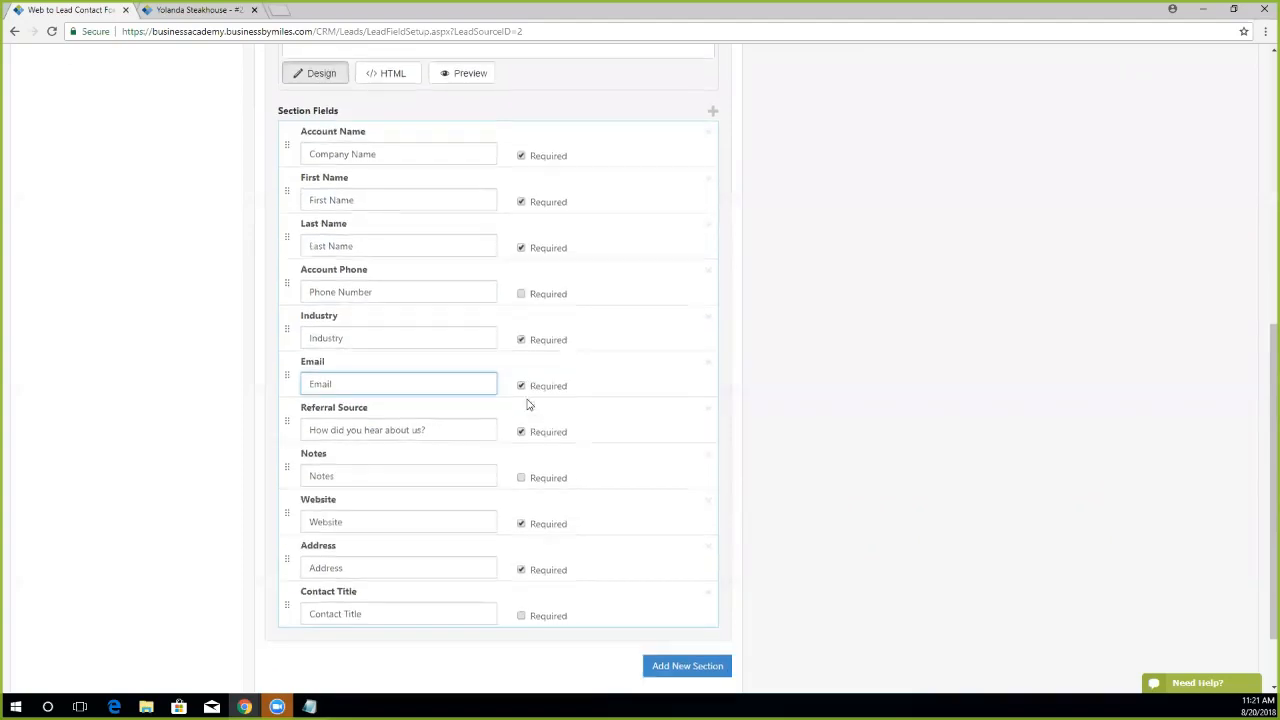
pyautogui.scroll(1, 528, 403)
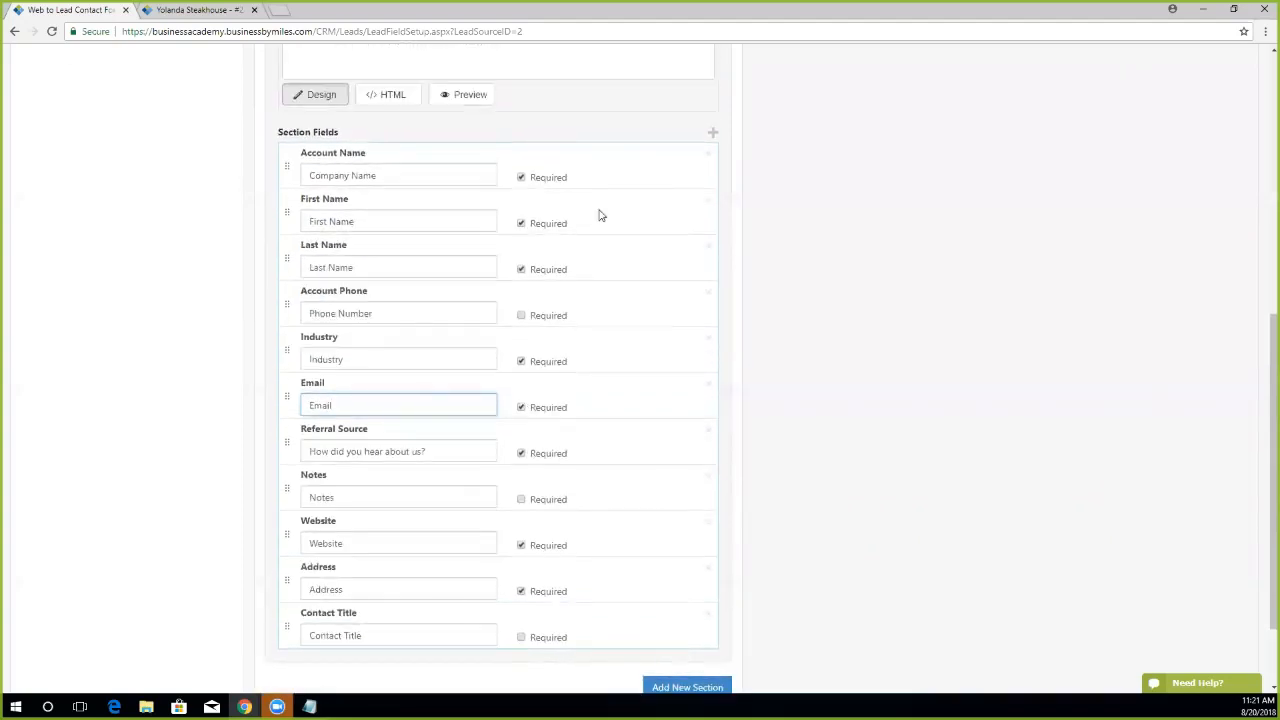
# Add the Contact Phone field to the Contact Us section of the form.
pyautogui.click(713, 135)
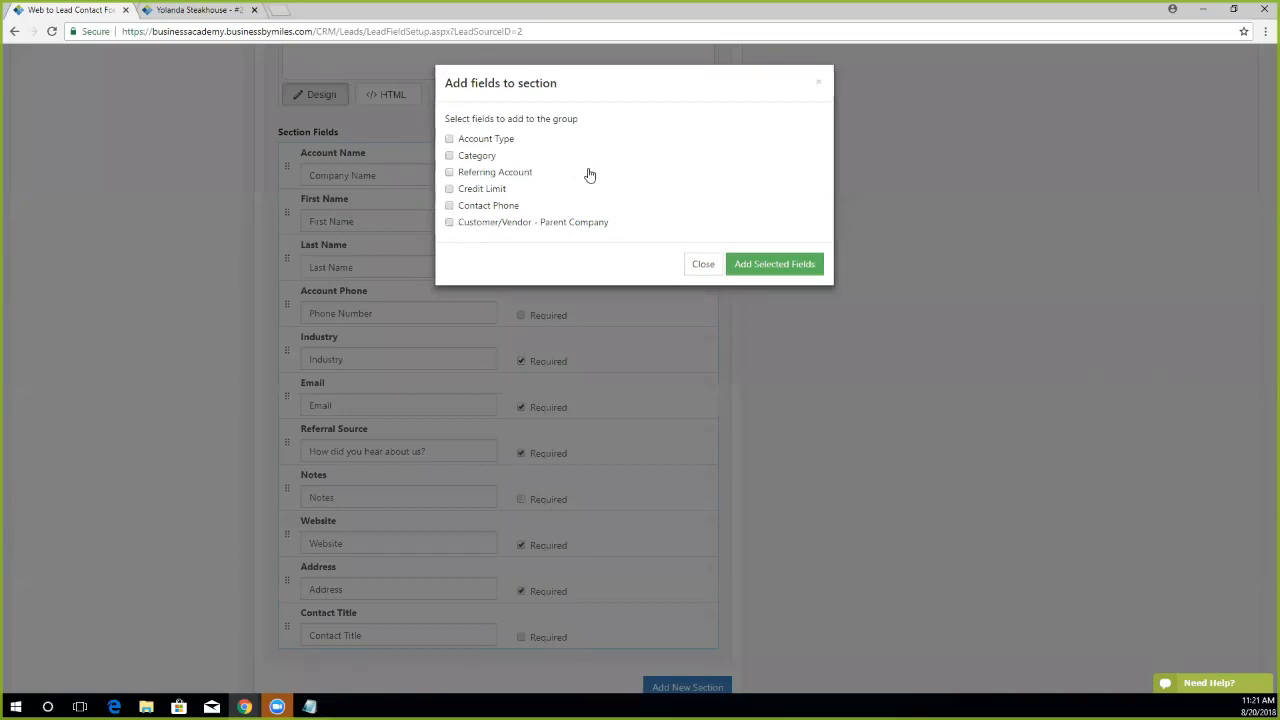
pyautogui.click(449, 206)
pyautogui.click(779, 268)
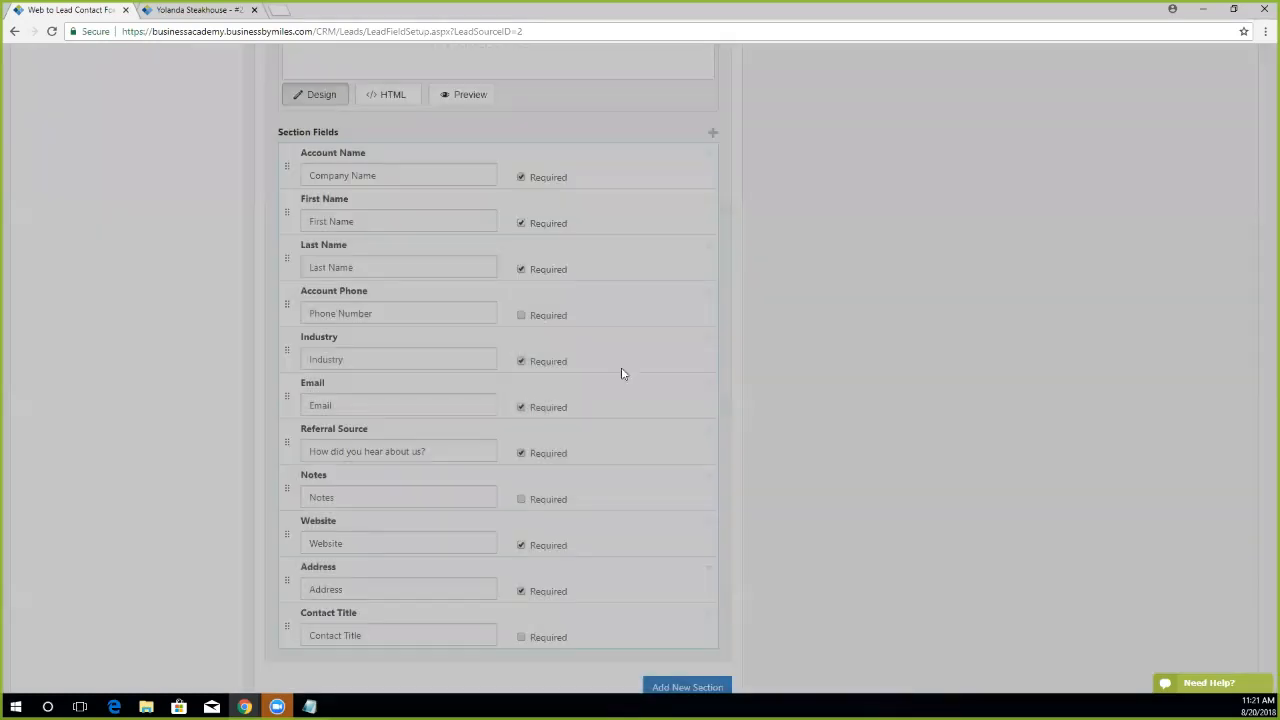
# Move the Contact Phone field directly above Email, leave it optional, and make Last Name optional.
pyautogui.scroll(-2, 602, 386)
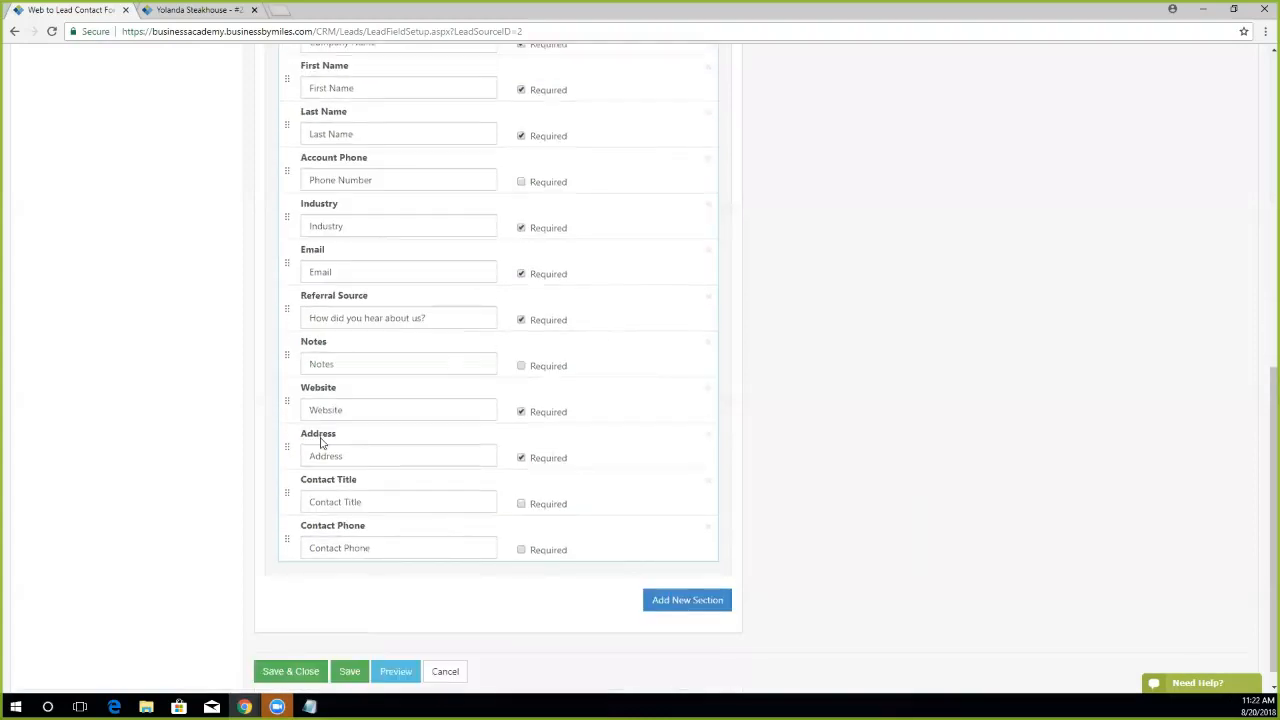
pyautogui.moveTo(287, 541); pyautogui.dragTo(347, 242)
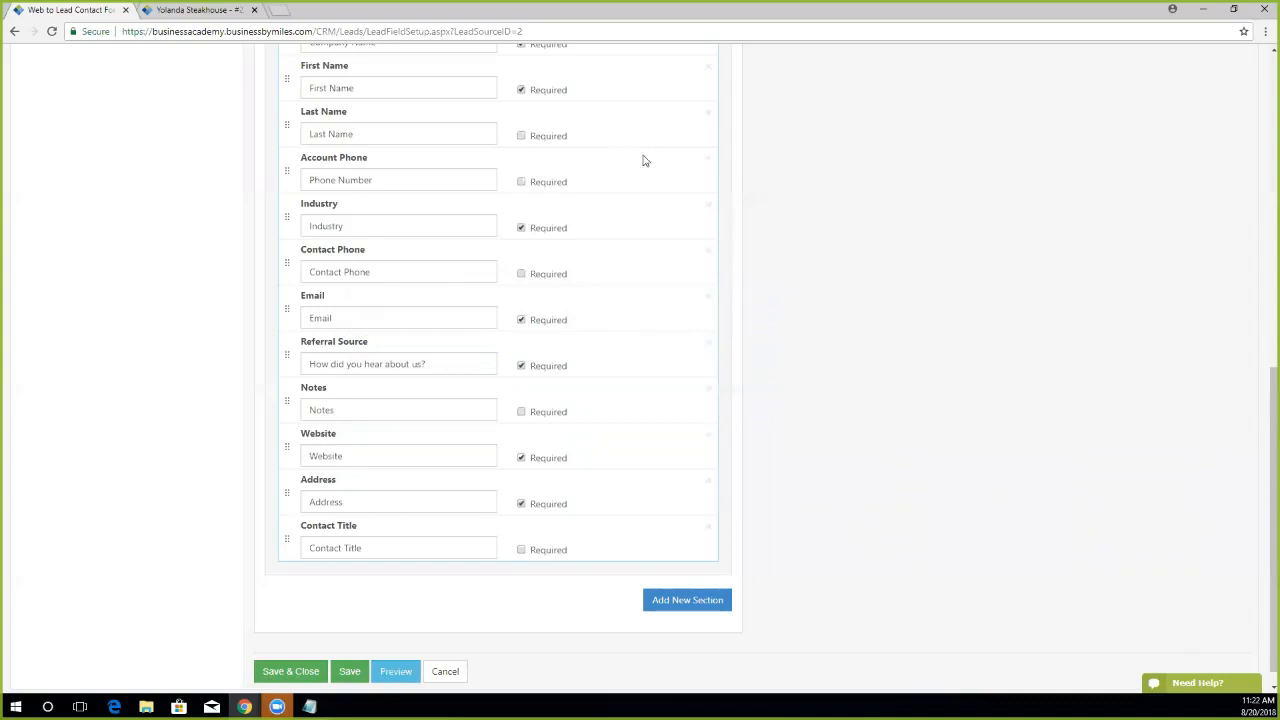
pyautogui.click(520, 276)
pyautogui.click(521, 274)
# Save the lead form with its internal option left cleared.
pyautogui.scroll(2, 893, 372)
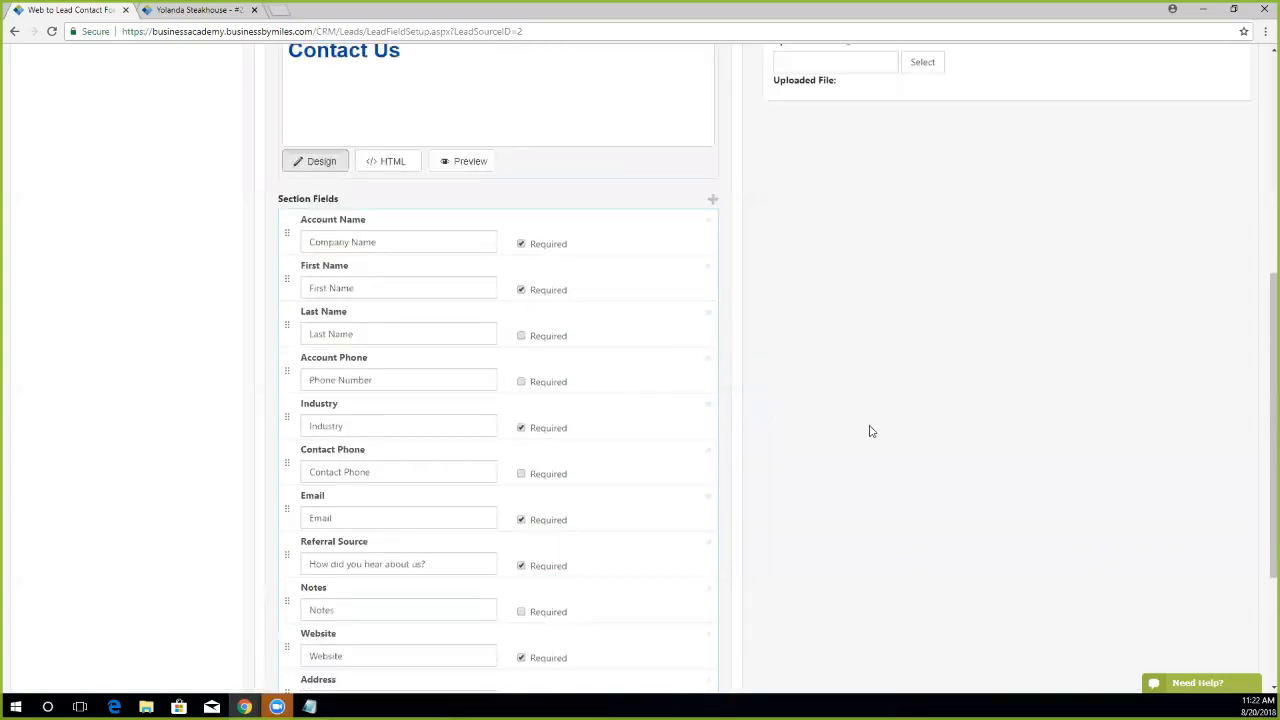
pyautogui.scroll(3, 870, 431)
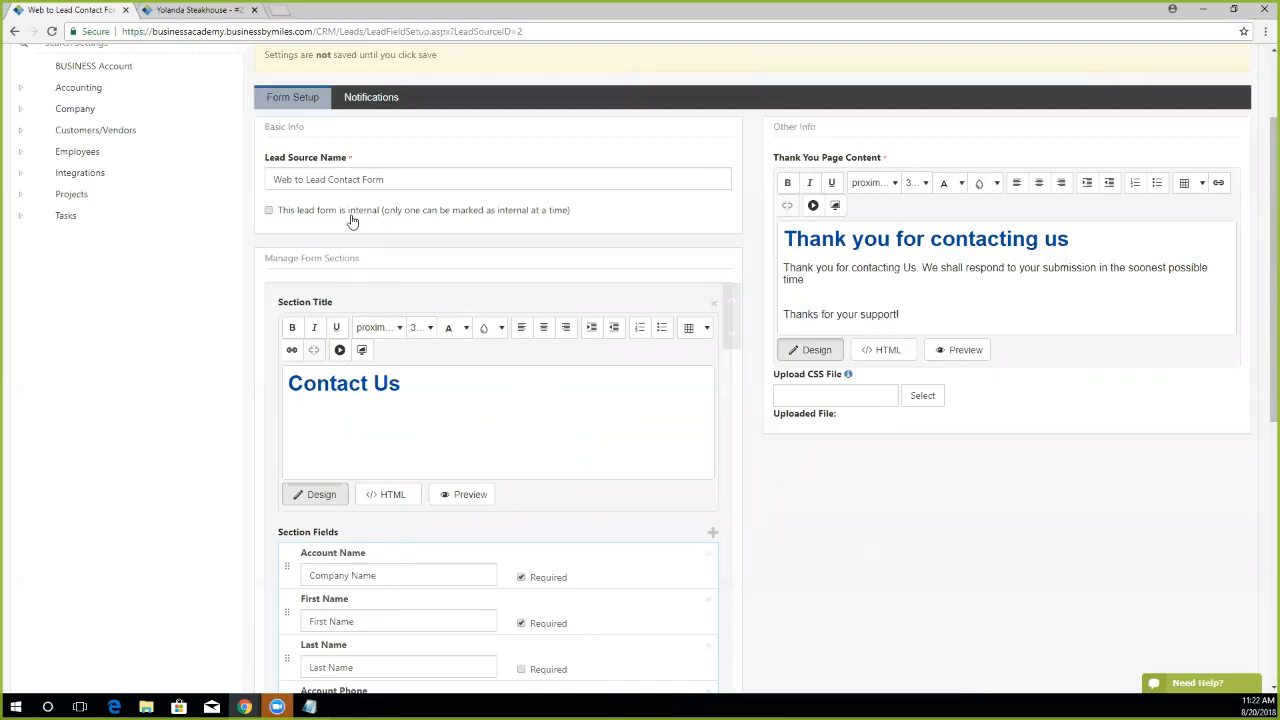
pyautogui.click(268, 212)
pyautogui.click(268, 211)
pyautogui.scroll(-4, 352, 255)
pyautogui.scroll(-2, 355, 410)
pyautogui.click(348, 651)
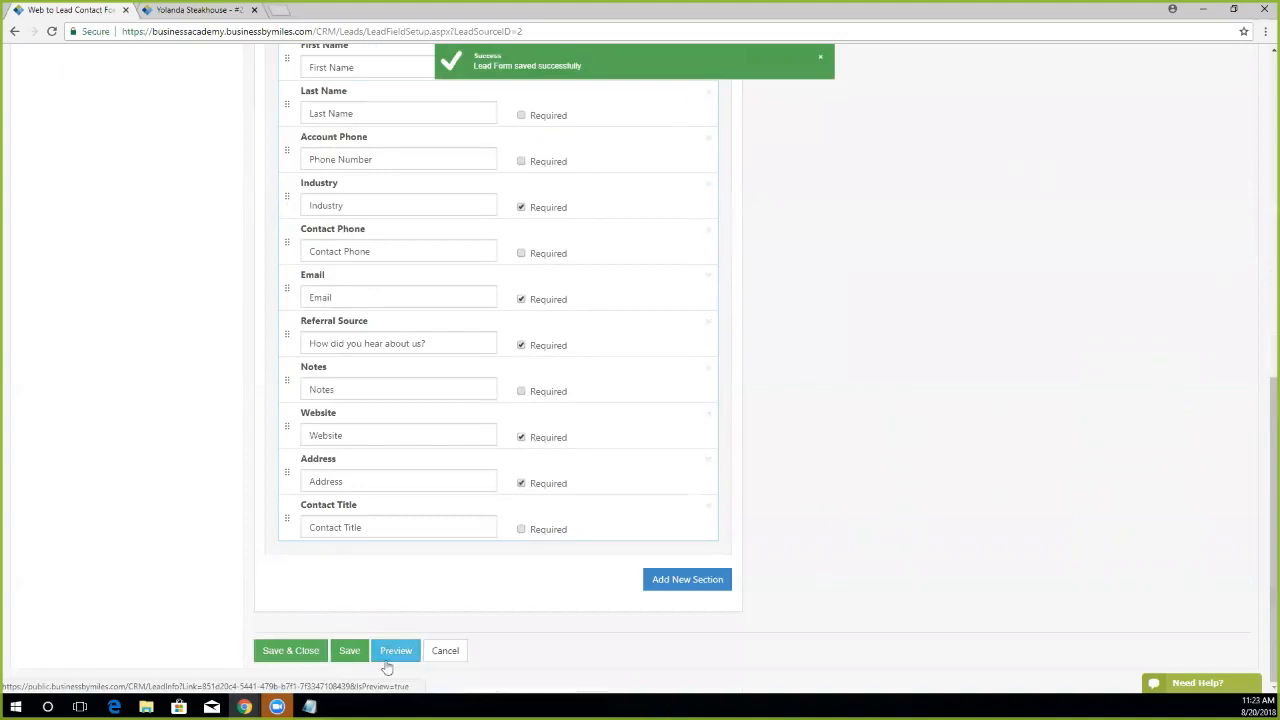
# Preview the lead form and examine its entry fields and the choices for Industry and "How did you hear about us?".
pyautogui.click(396, 652)
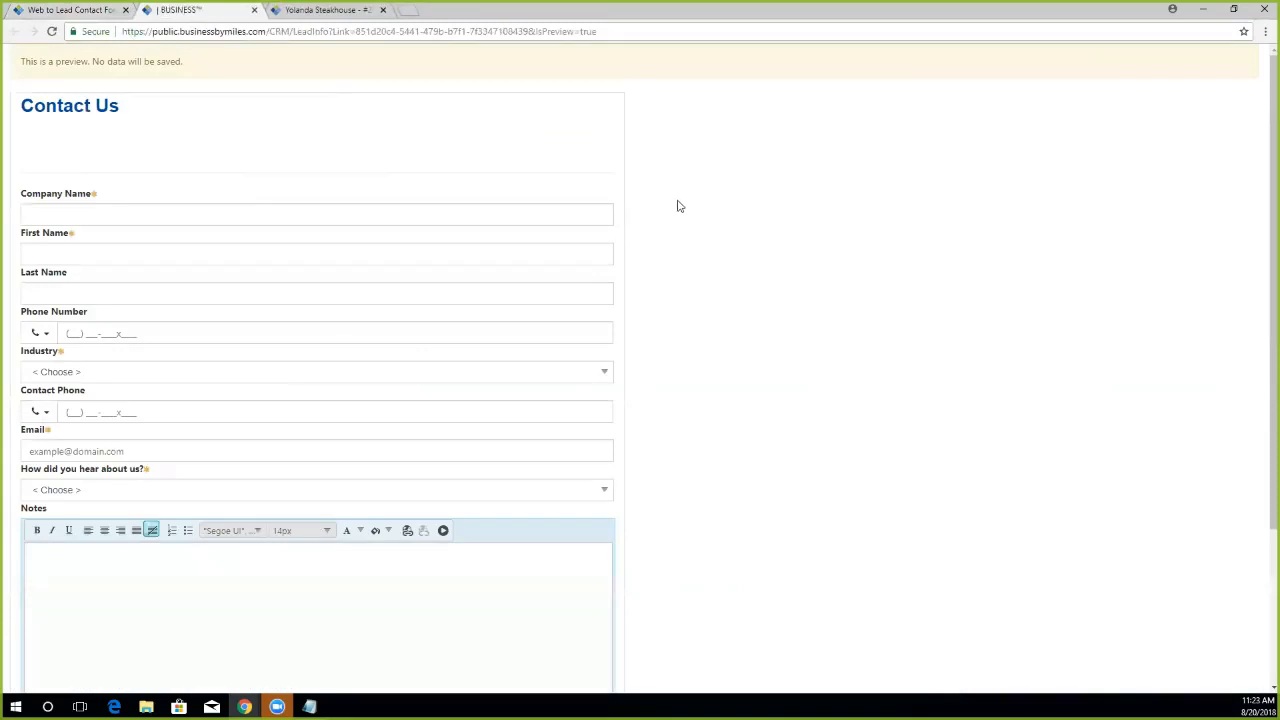
pyautogui.click(65, 215)
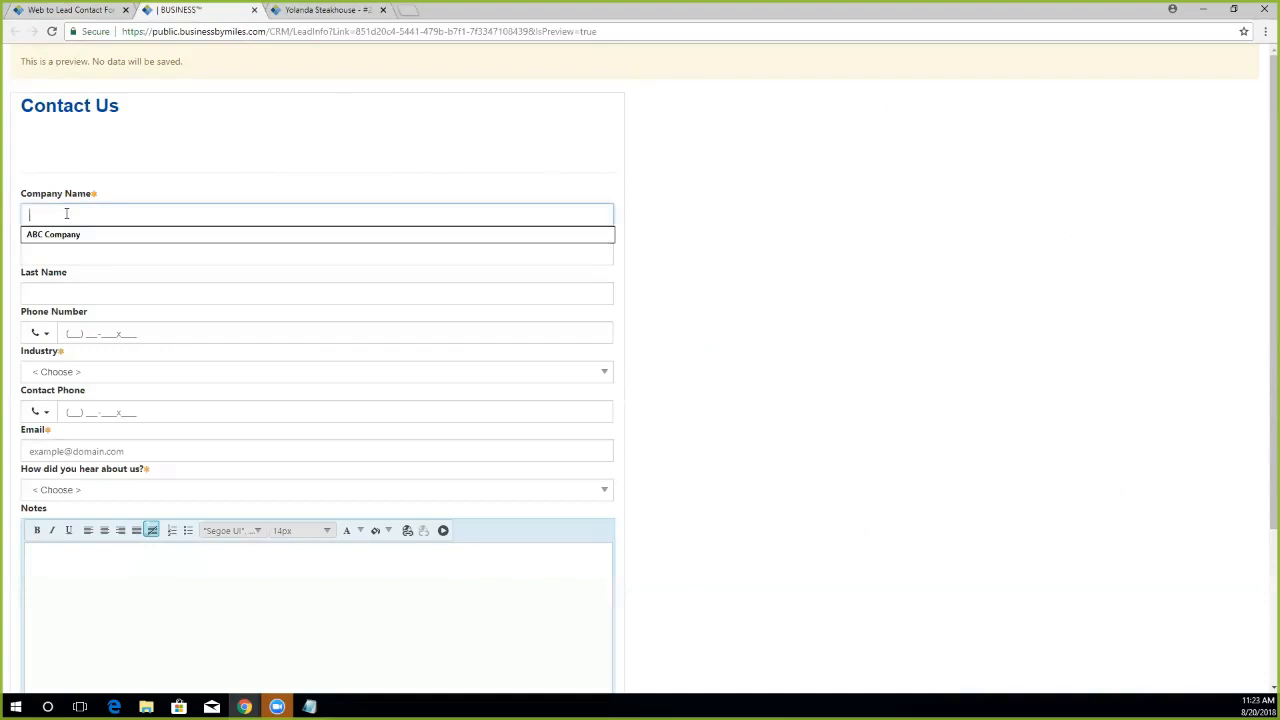
pyautogui.click(98, 258)
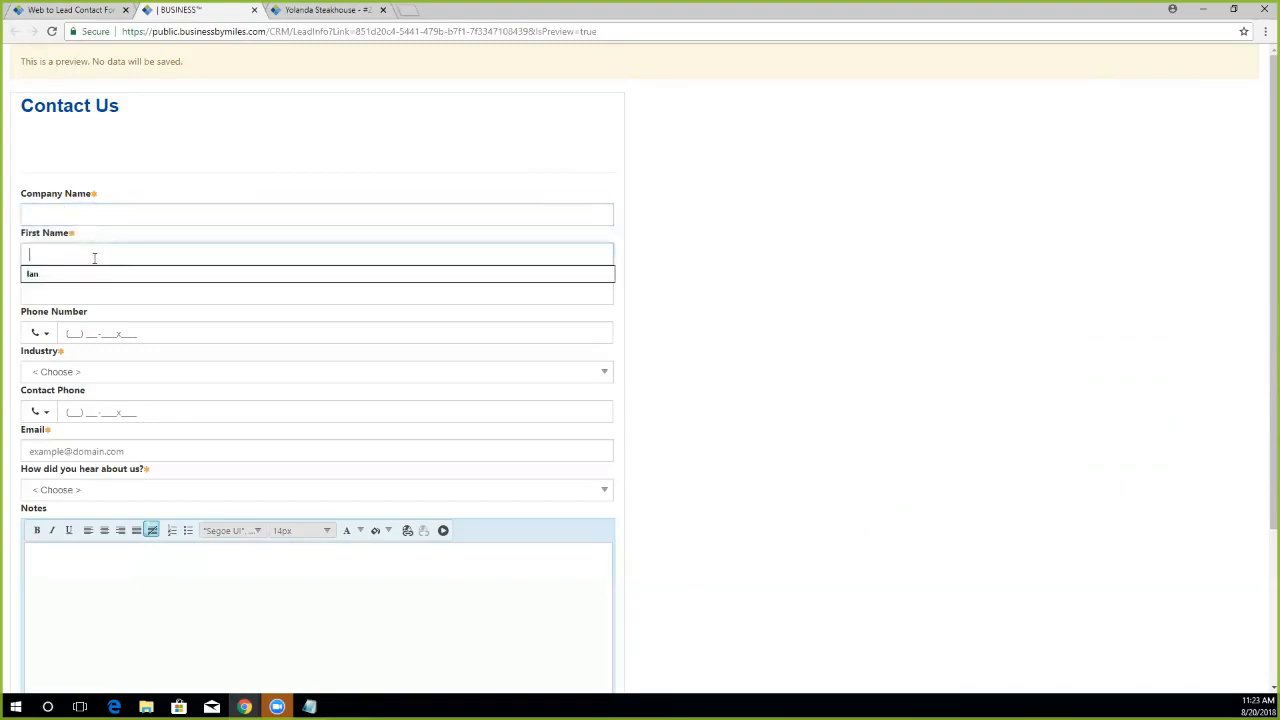
pyautogui.click(737, 323)
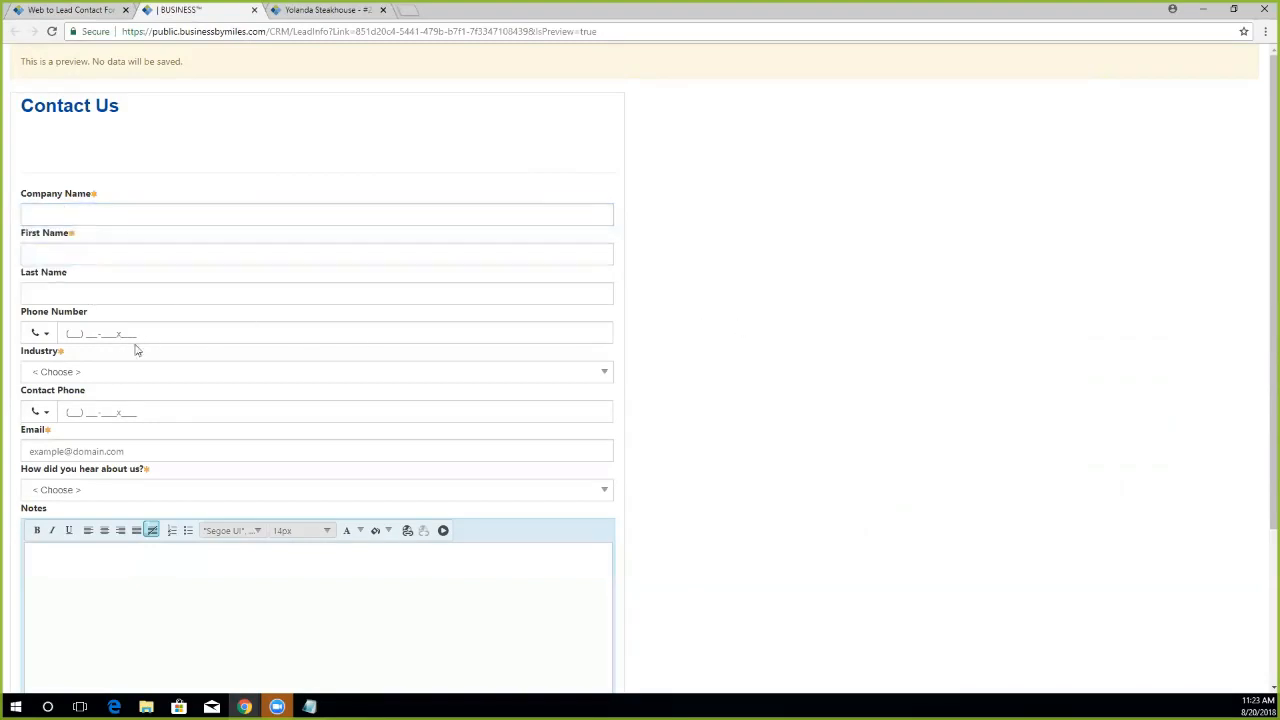
pyautogui.click(97, 378)
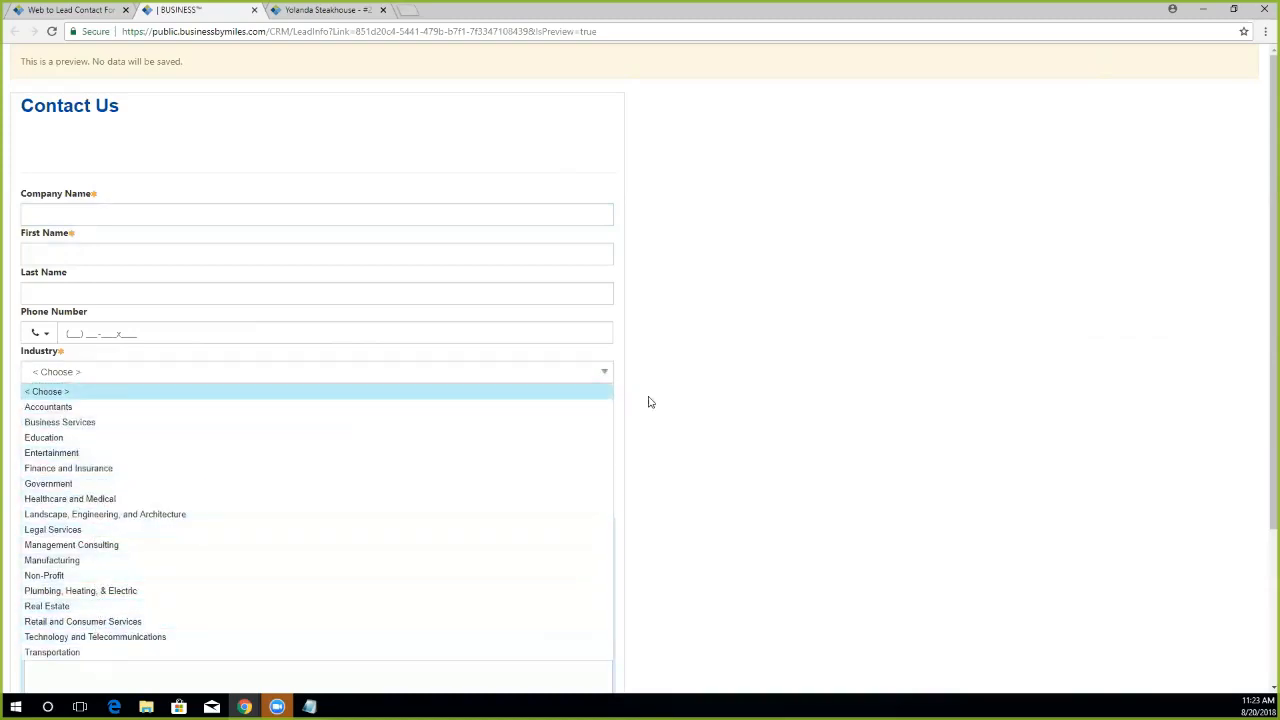
pyautogui.click(772, 402)
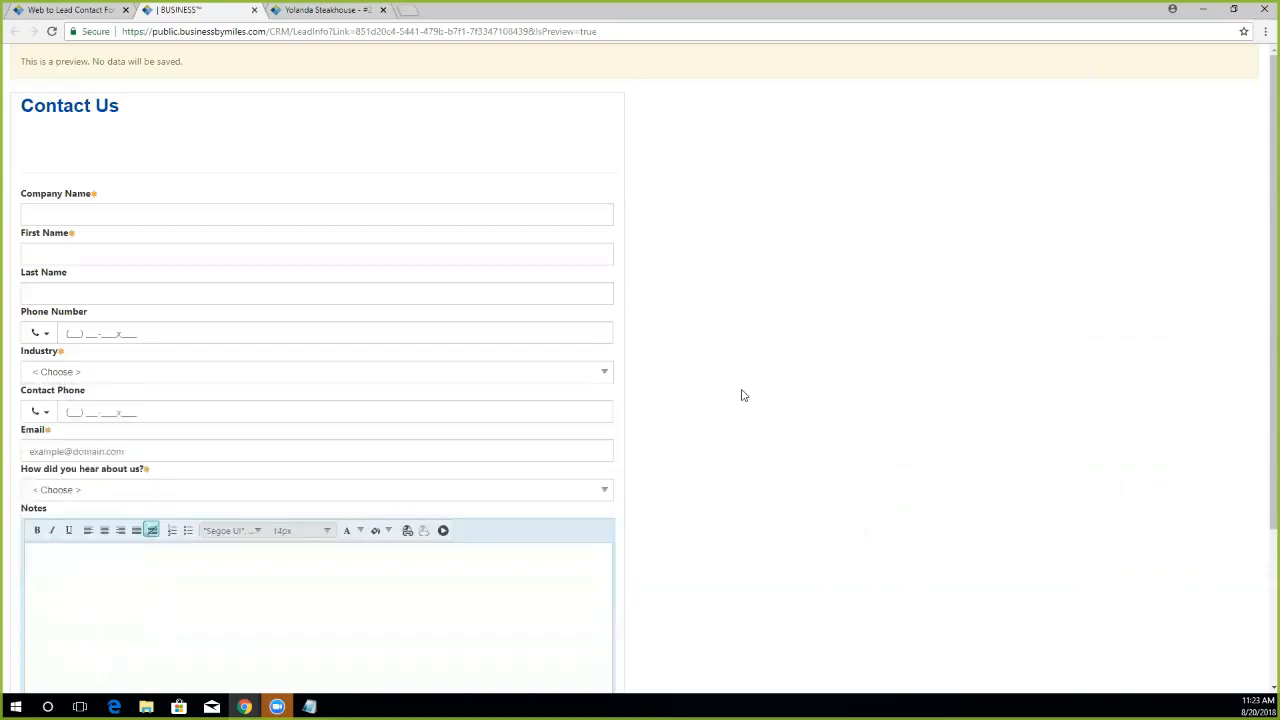
pyautogui.click(147, 493)
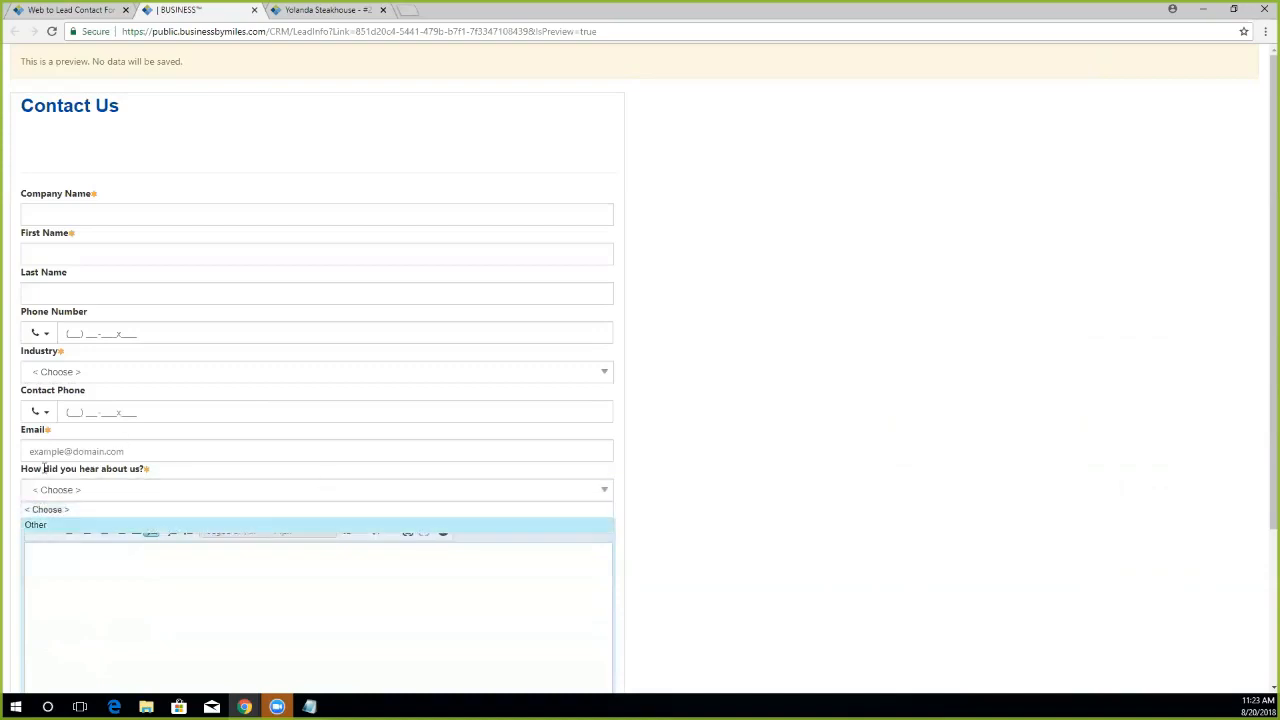
pyautogui.click(728, 484)
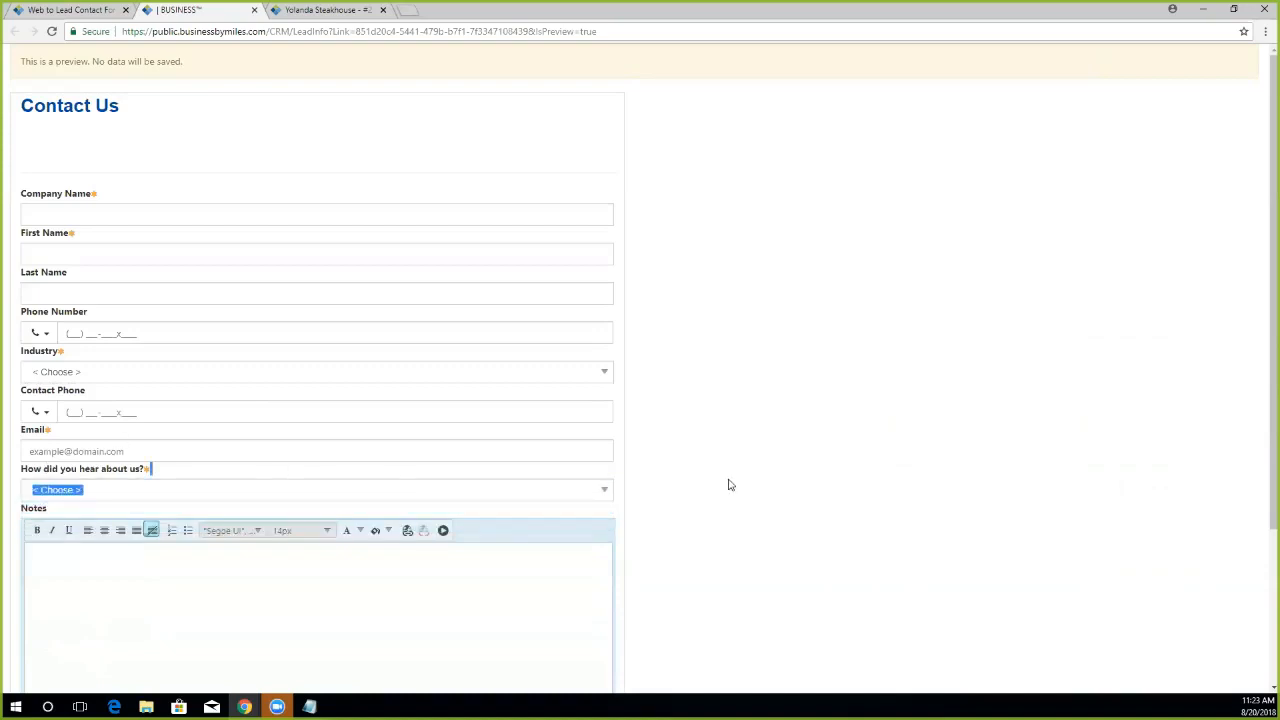
# Check the Notes and Website fields in the preview, and look up a street address with the Search Address option.
pyautogui.scroll(-2, 728, 484)
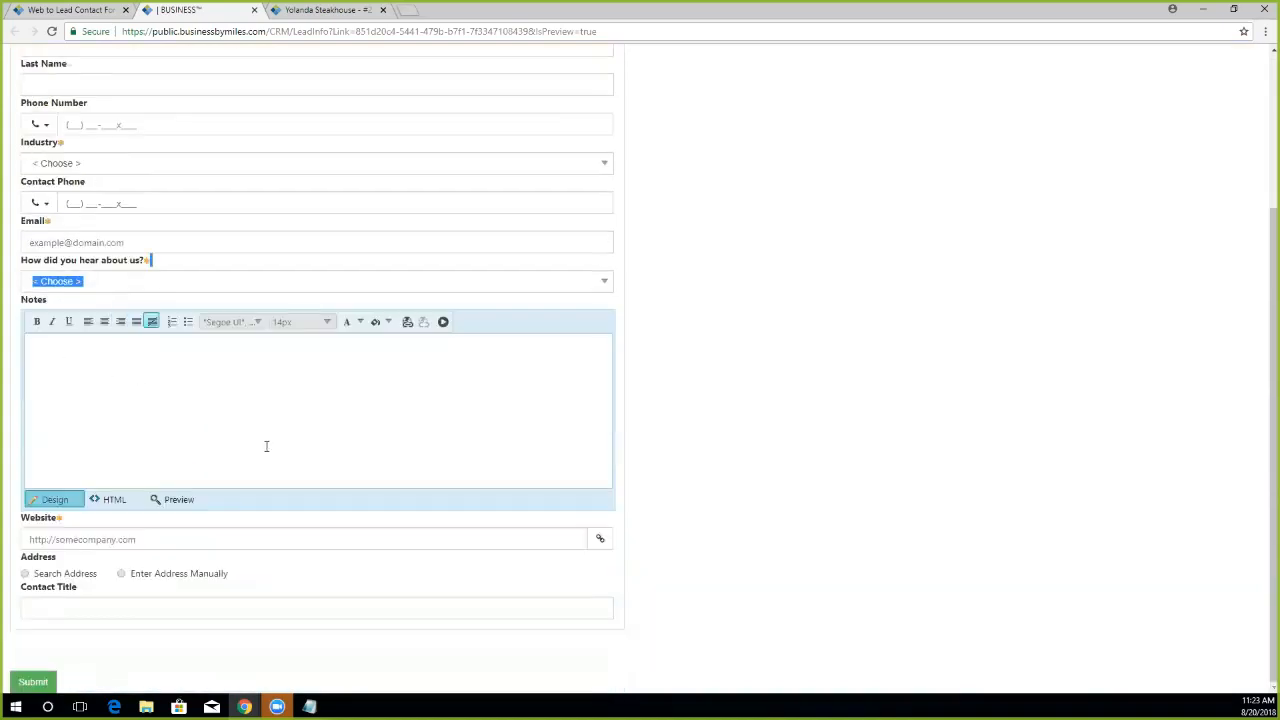
pyautogui.click(625, 331)
pyautogui.click(92, 539)
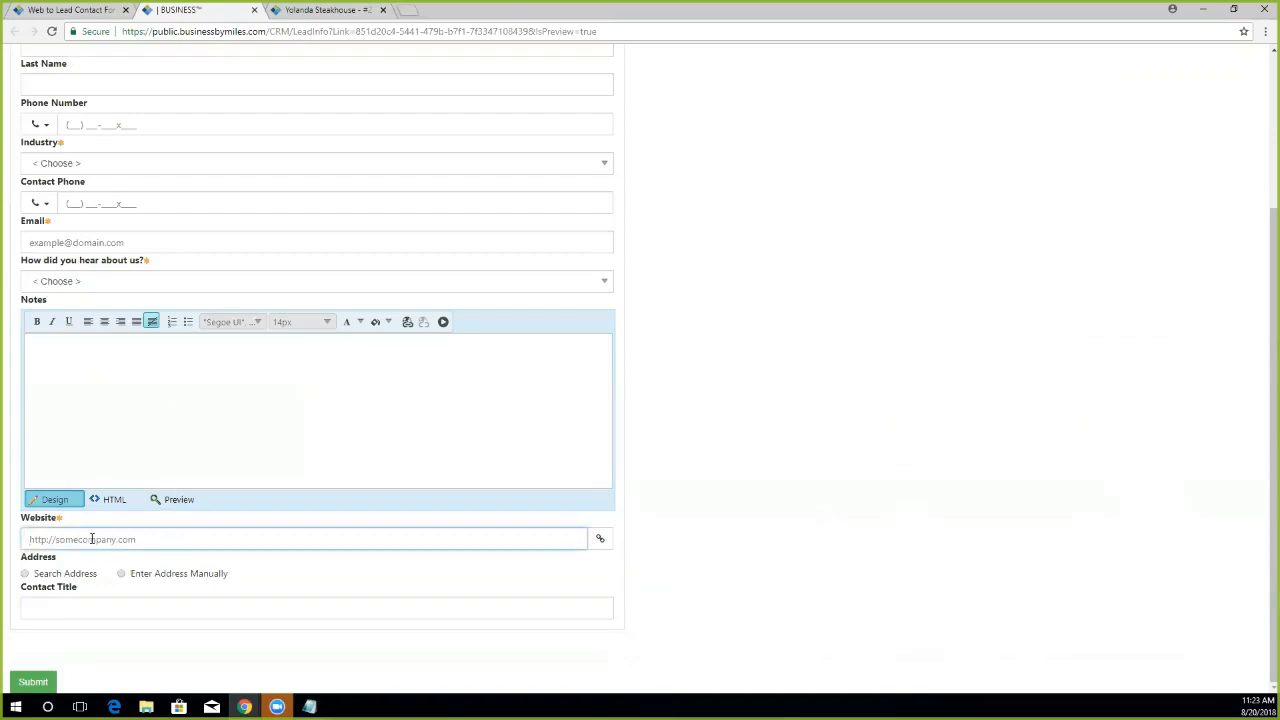
pyautogui.click(25, 574)
pyautogui.click(120, 592)
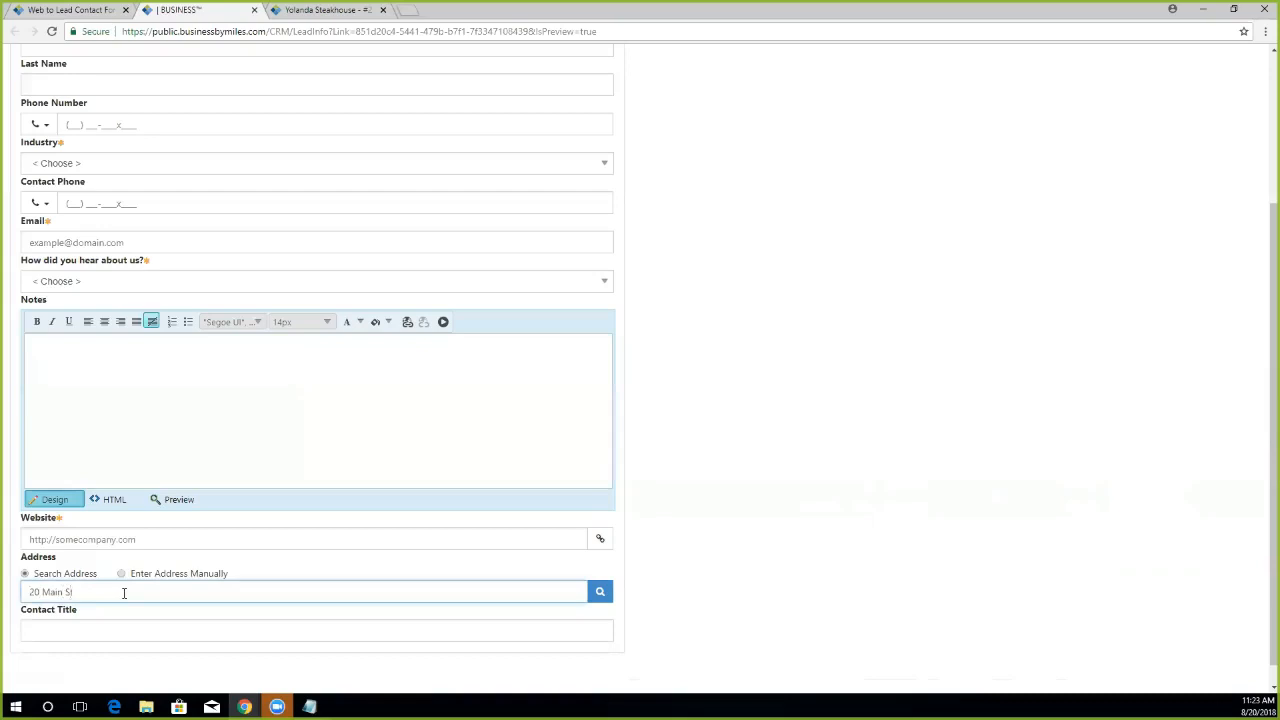
pyautogui.click(600, 591)
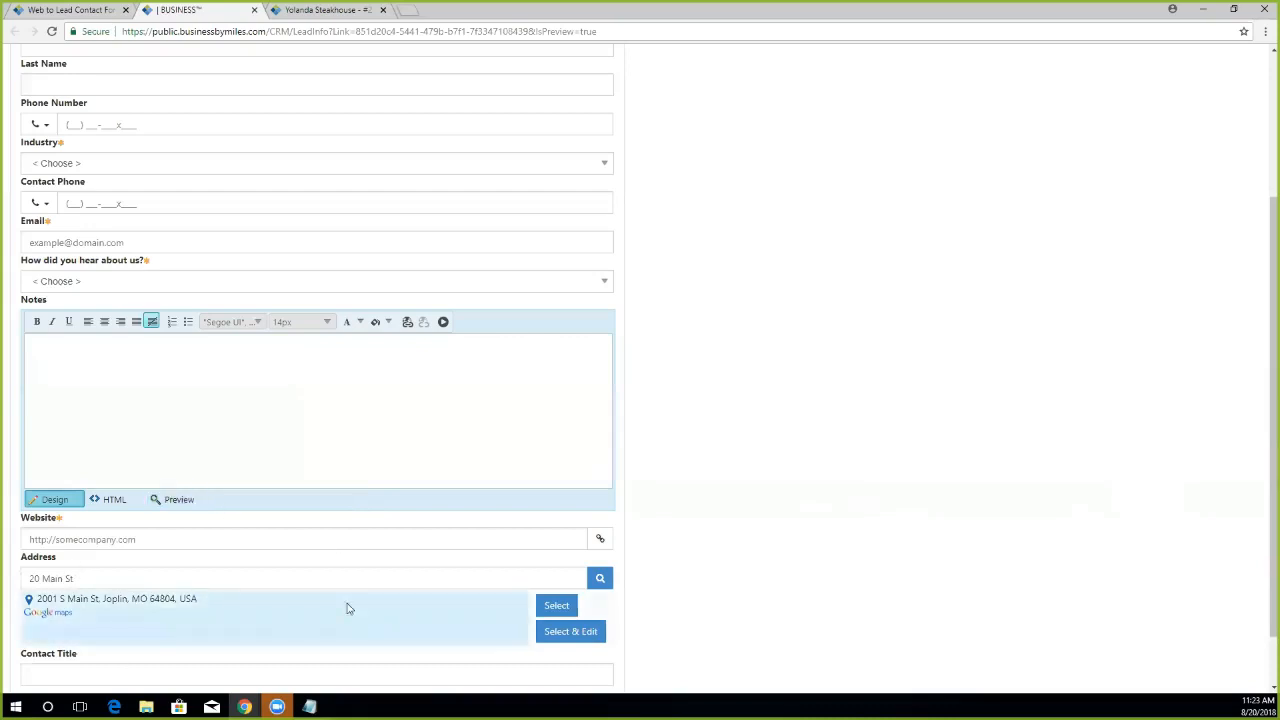
pyautogui.scroll(-1, 360, 605)
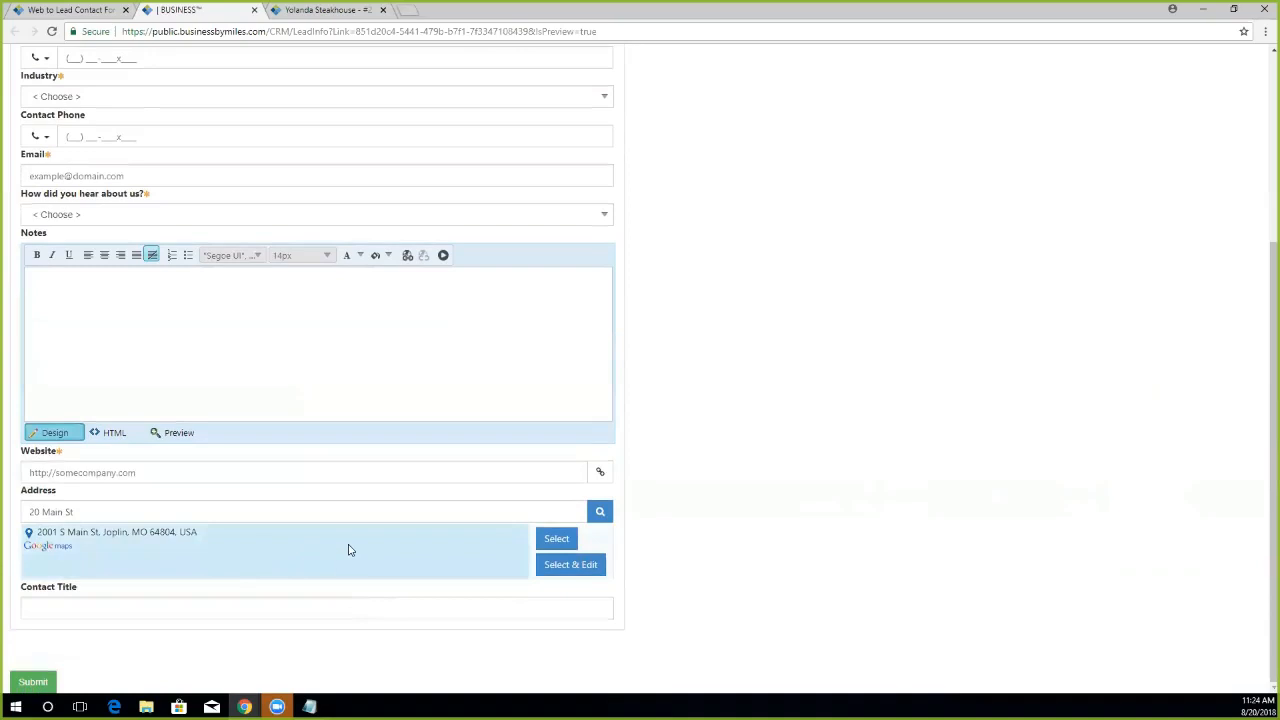
# Select the found address for editing, review its filled-in address fields and Contact Title, and close the form preview.
pyautogui.click(571, 565)
pyautogui.scroll(-3, 291, 571)
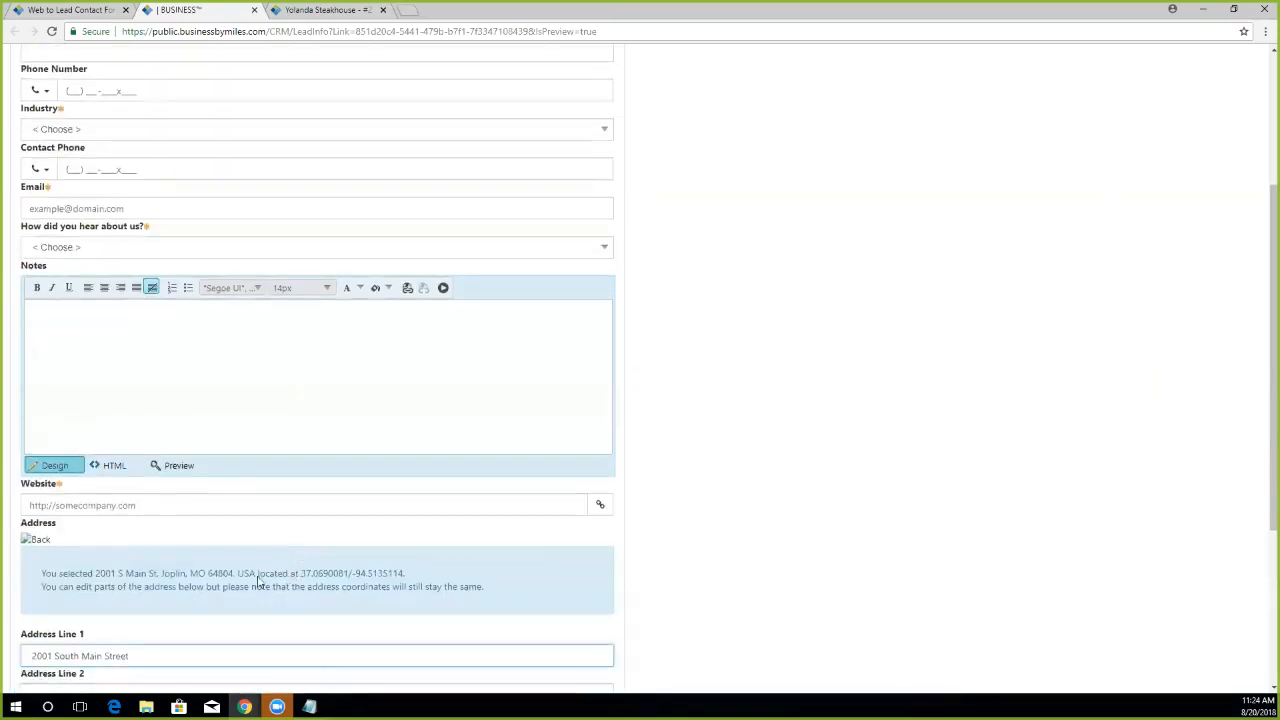
pyautogui.scroll(-1, 171, 515)
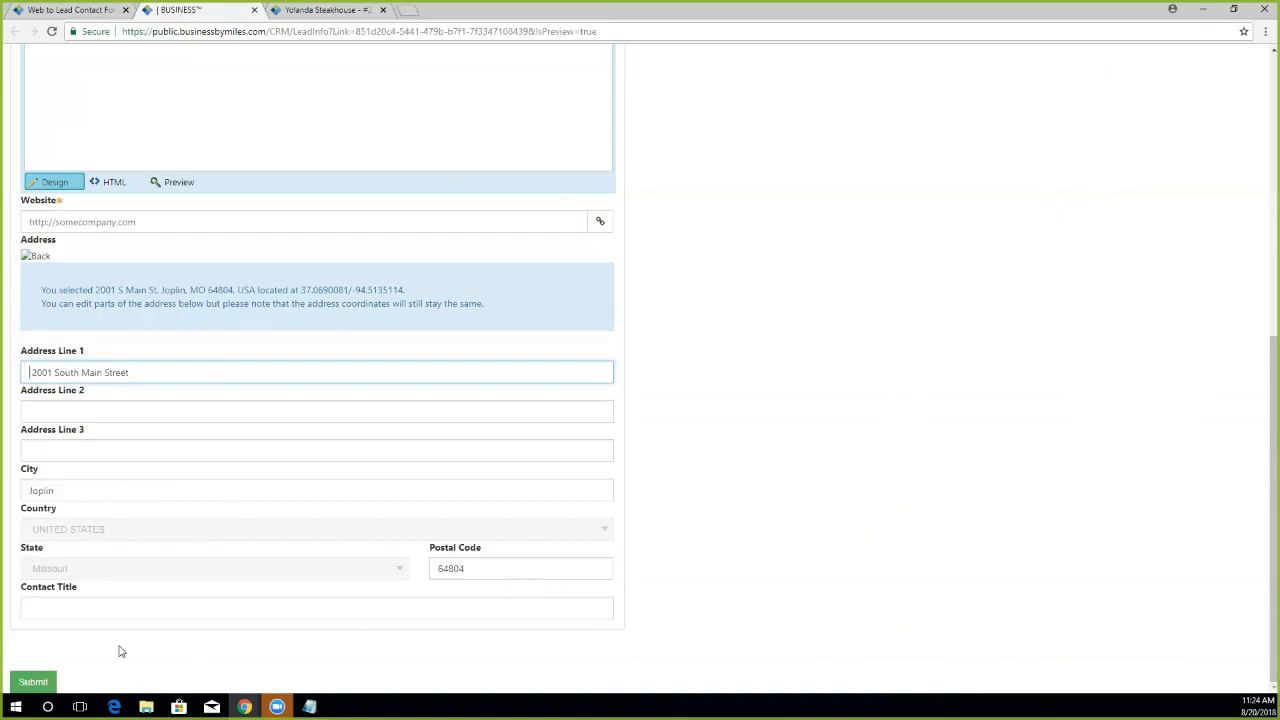
pyautogui.click(67, 603)
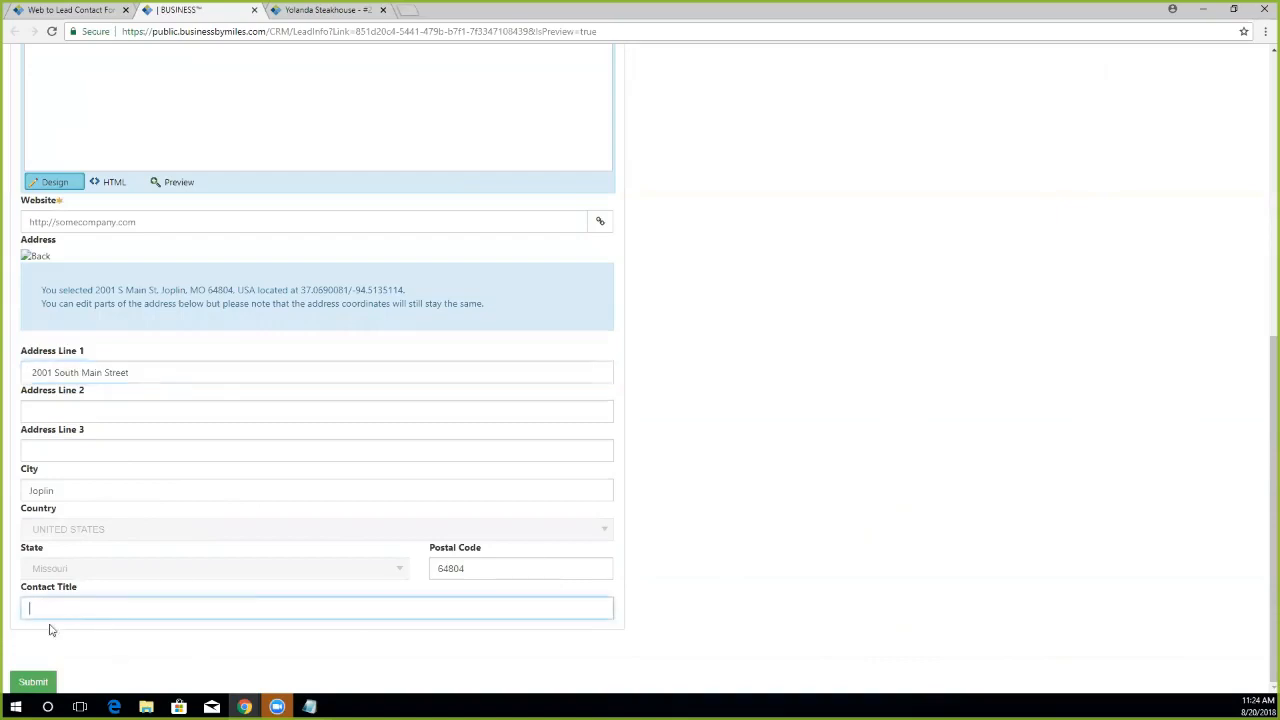
pyautogui.click(140, 660)
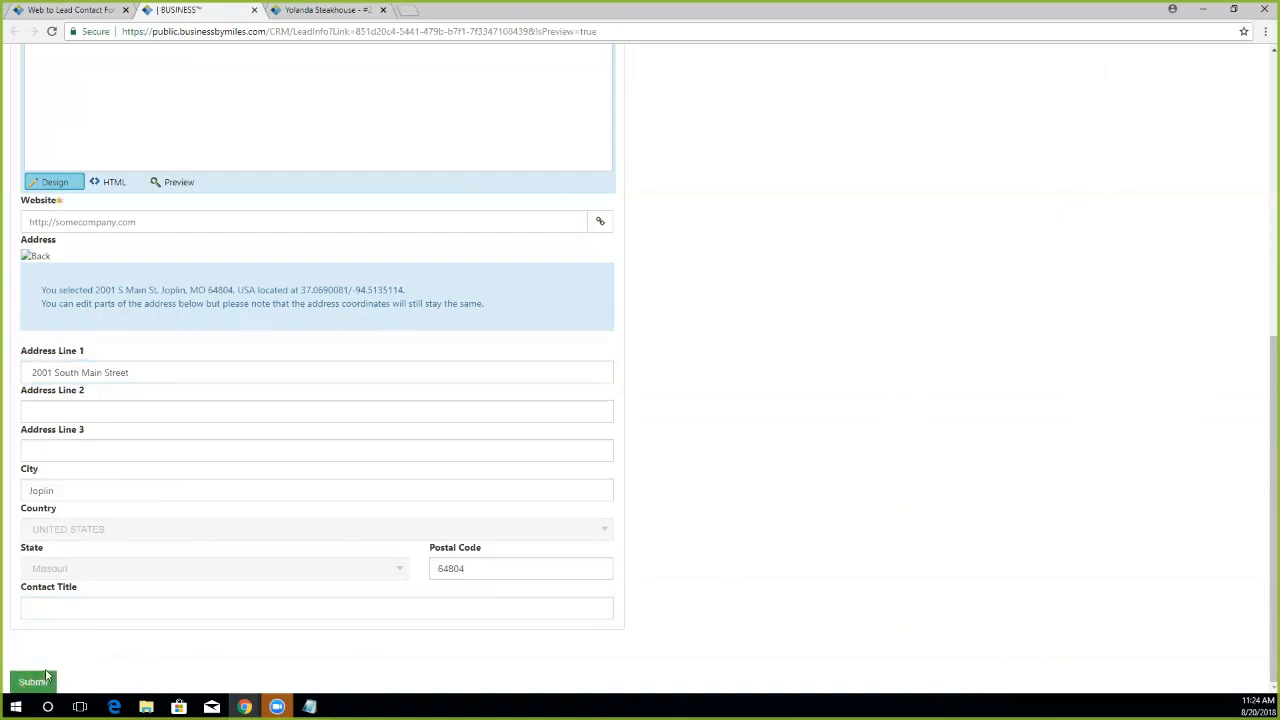
pyautogui.scroll(3, 140, 650)
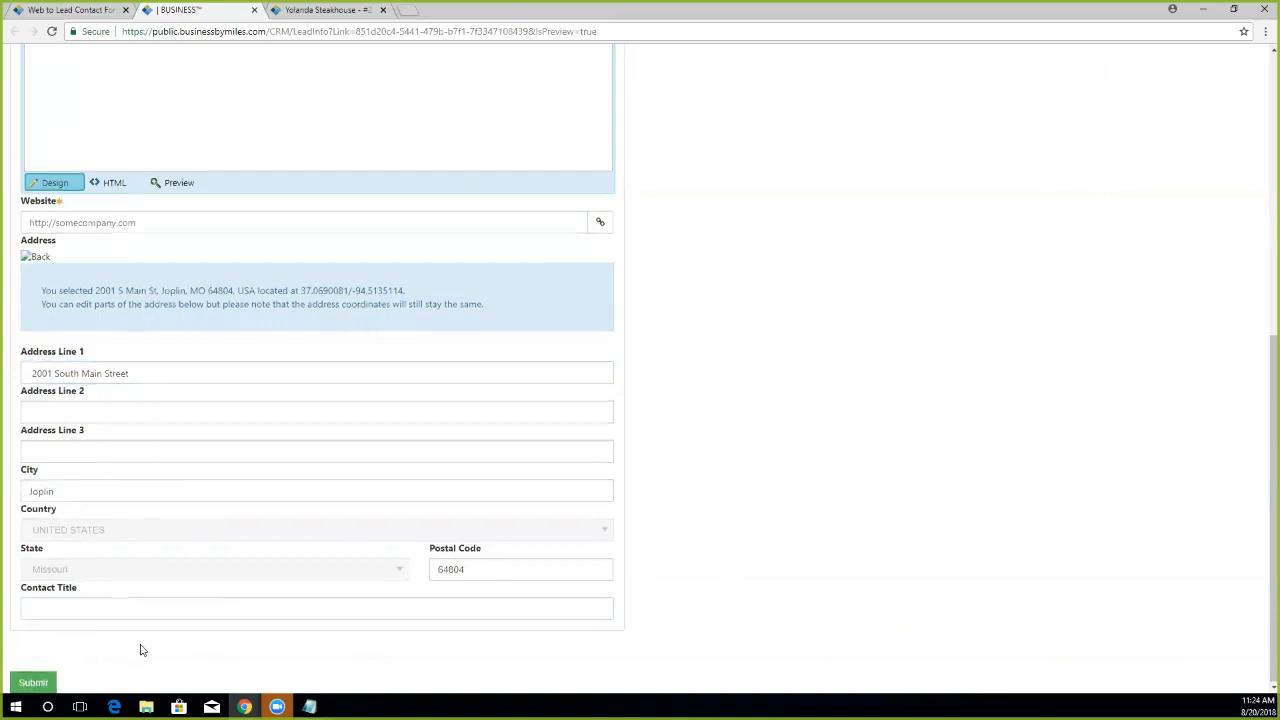
pyautogui.scroll(2, 140, 650)
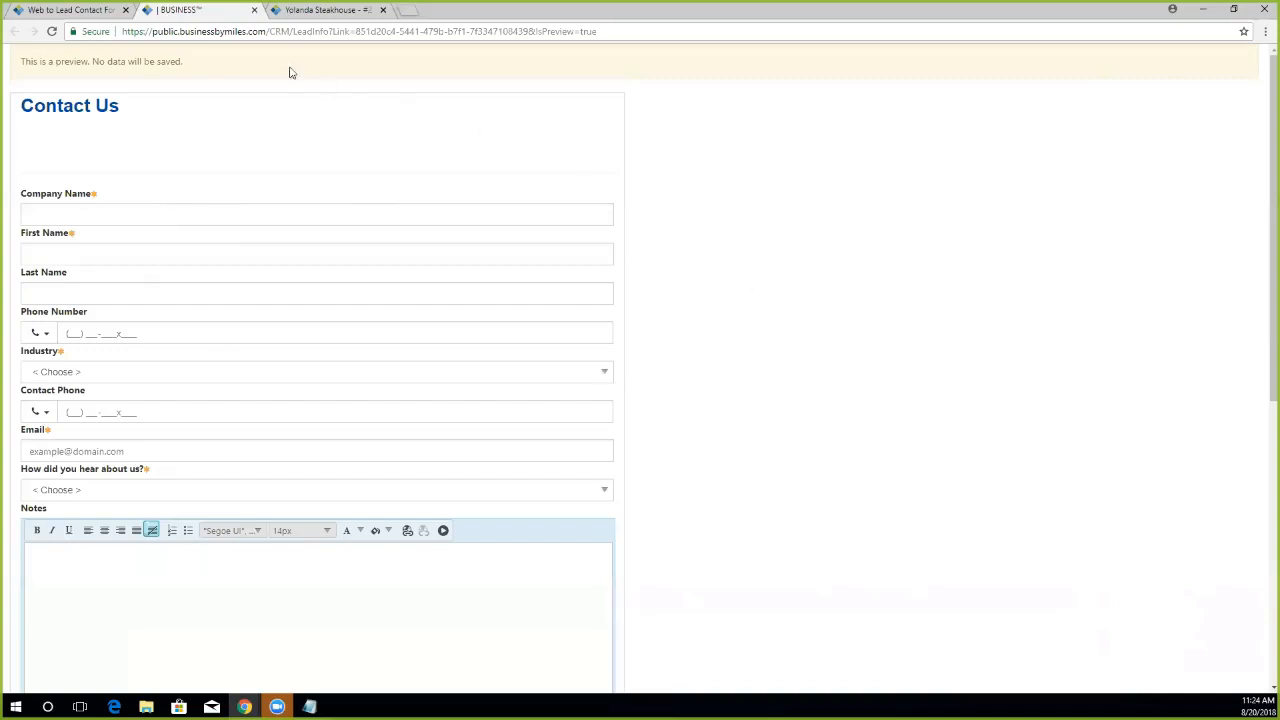
pyautogui.click(256, 11)
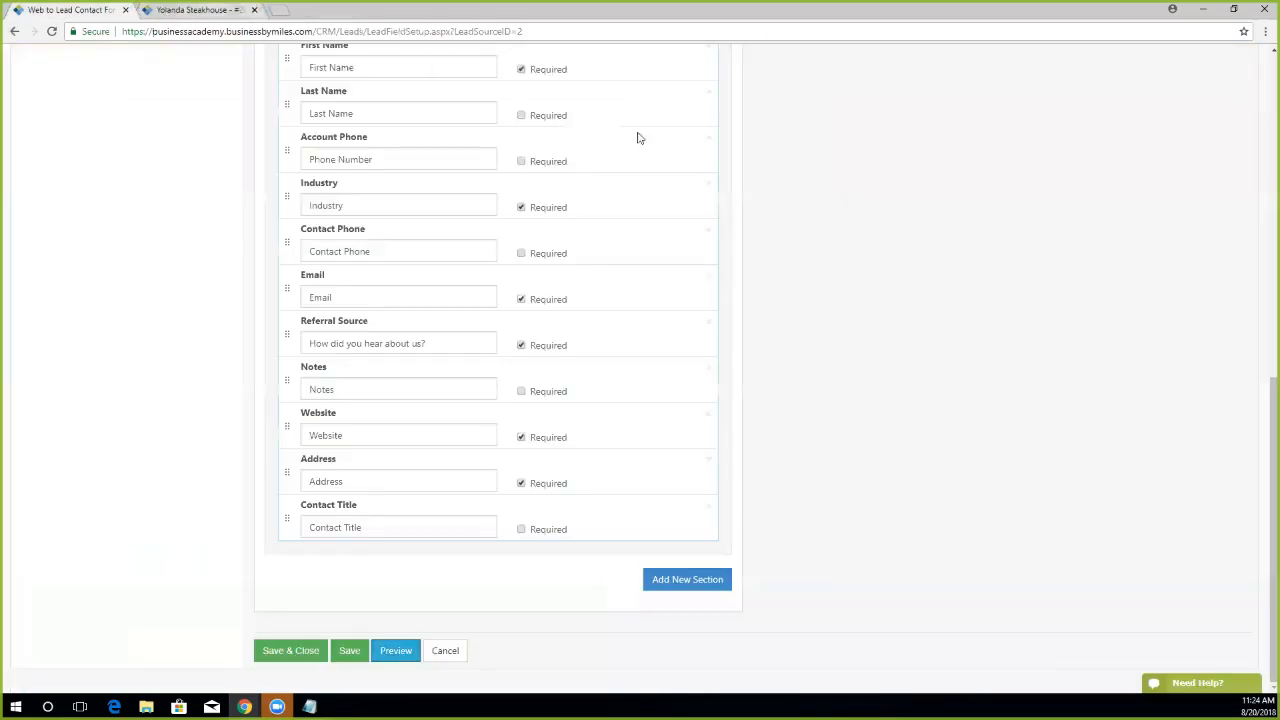
# Add a second employee as a Lead Created notification recipient for the Web to Lead Contact Form.
pyautogui.scroll(4, 852, 425)
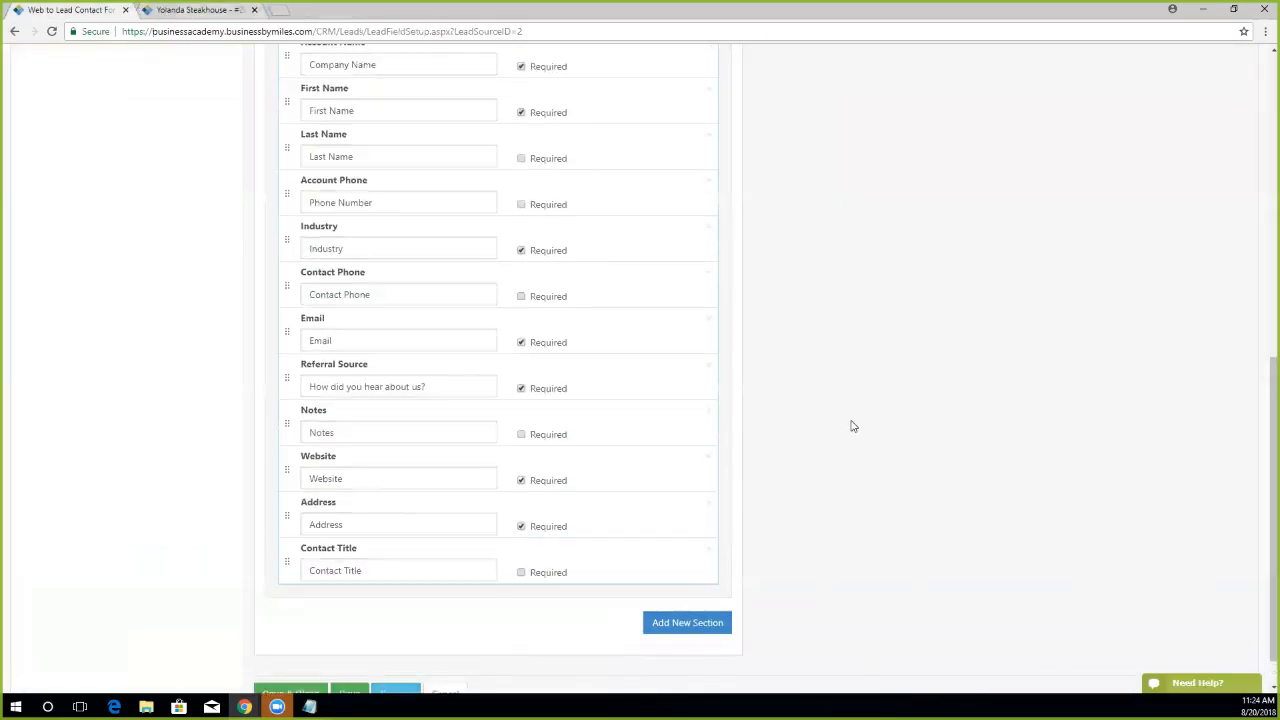
pyautogui.scroll(4, 854, 422)
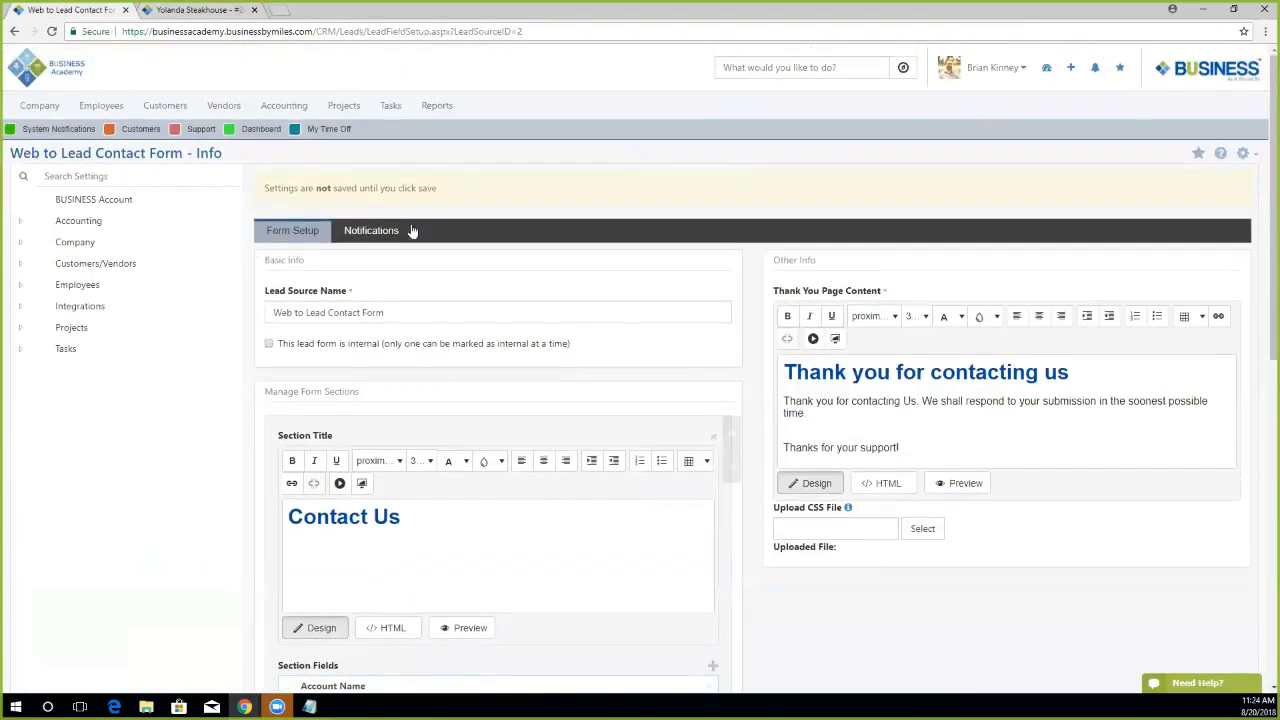
pyautogui.click(378, 232)
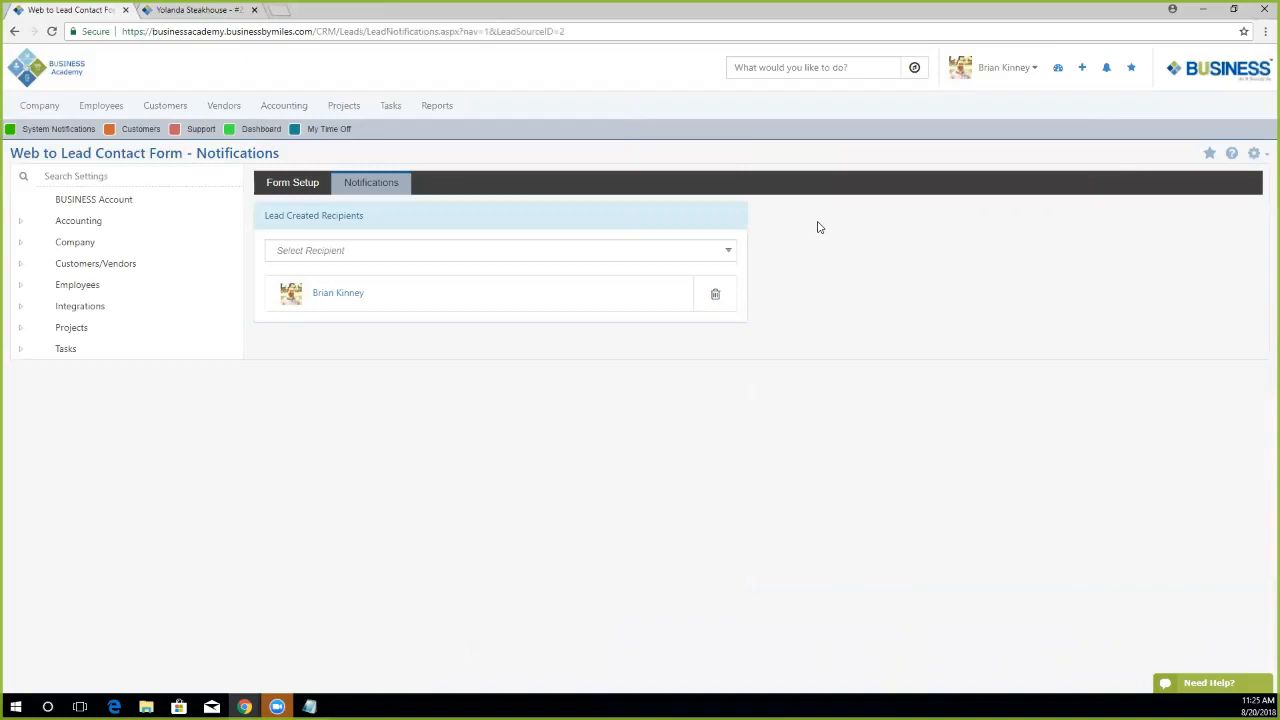
pyautogui.click(408, 251)
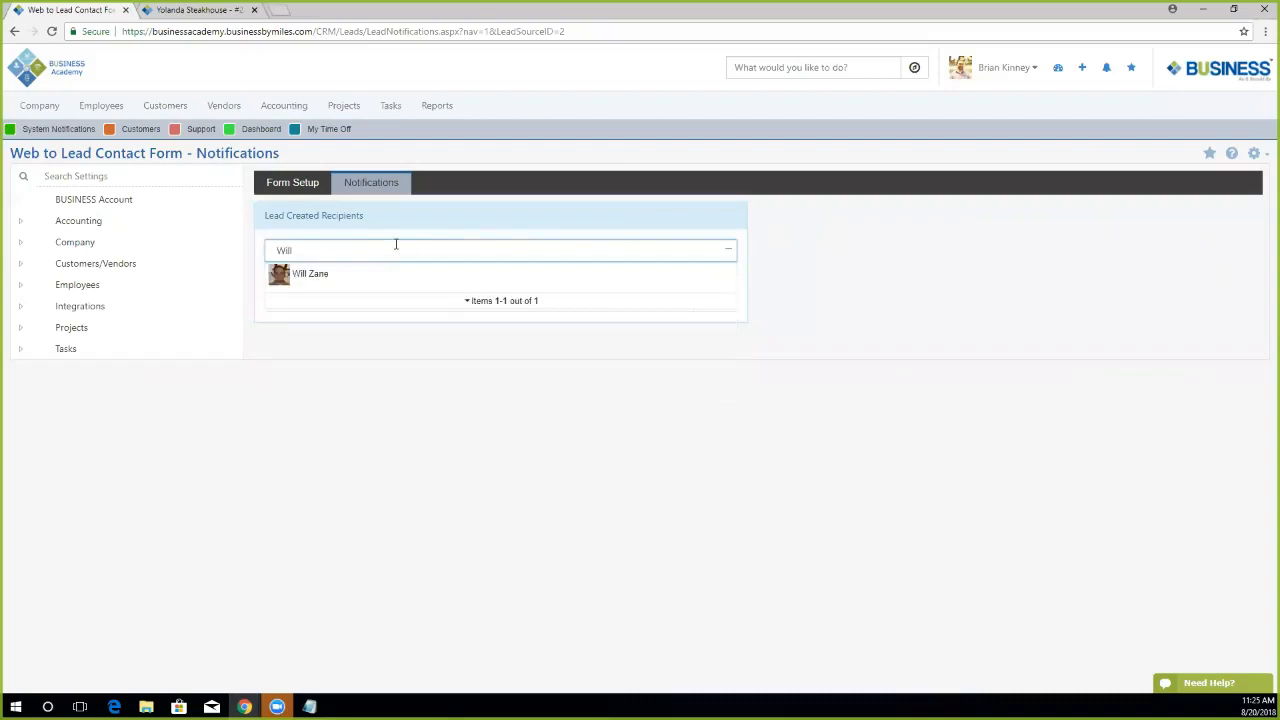
pyautogui.click(324, 278)
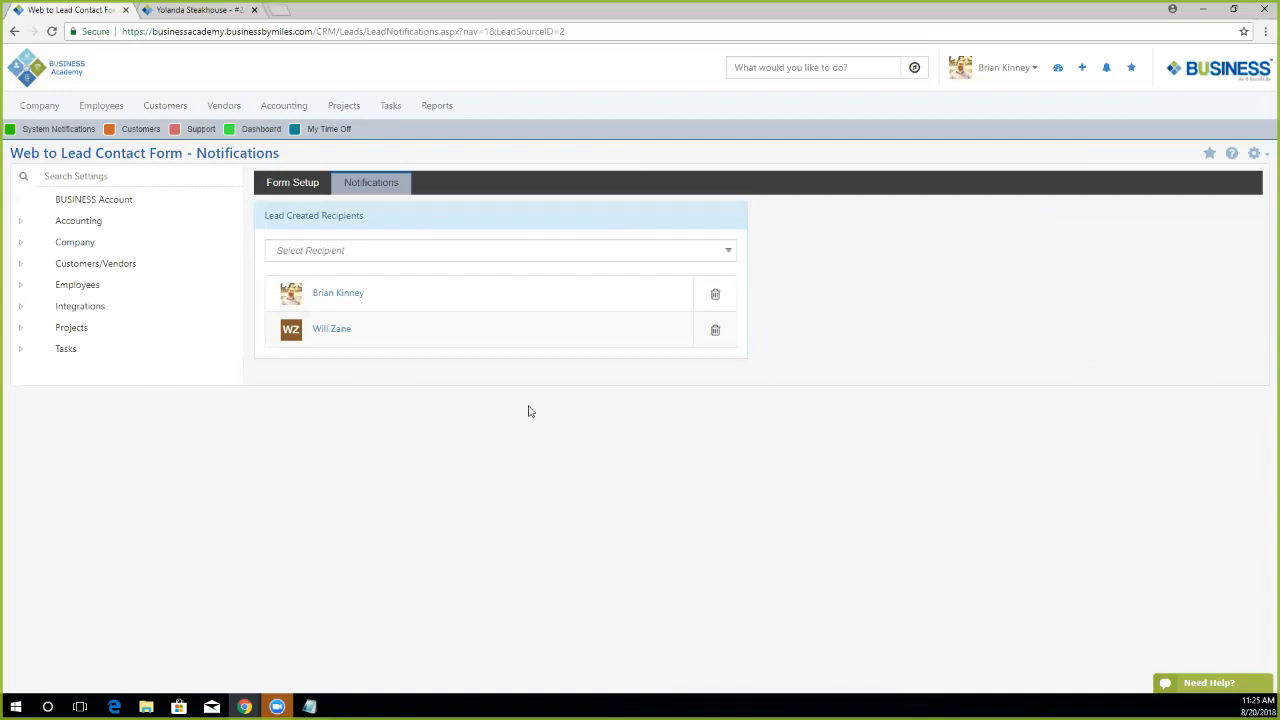
# Return to the form setup, then save and close the Web to Lead Contact Form.
pyautogui.click(287, 186)
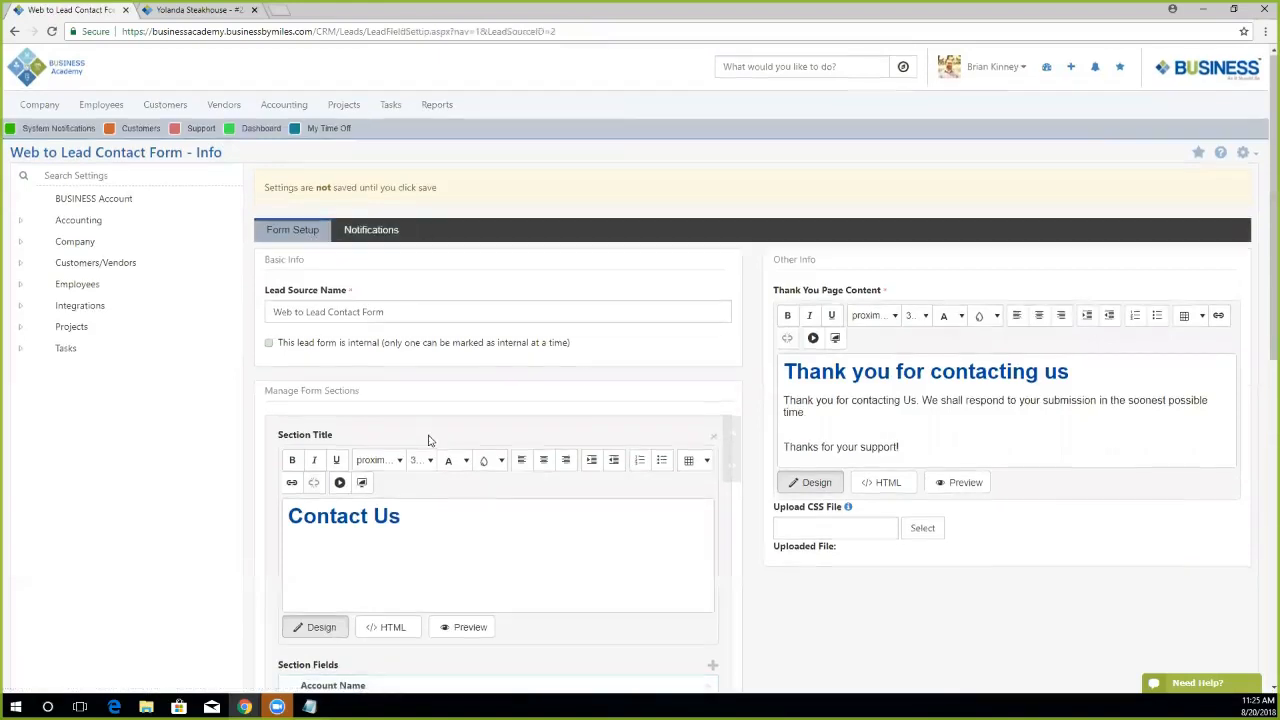
pyautogui.scroll(-5, 423, 451)
pyautogui.scroll(-1, 418, 466)
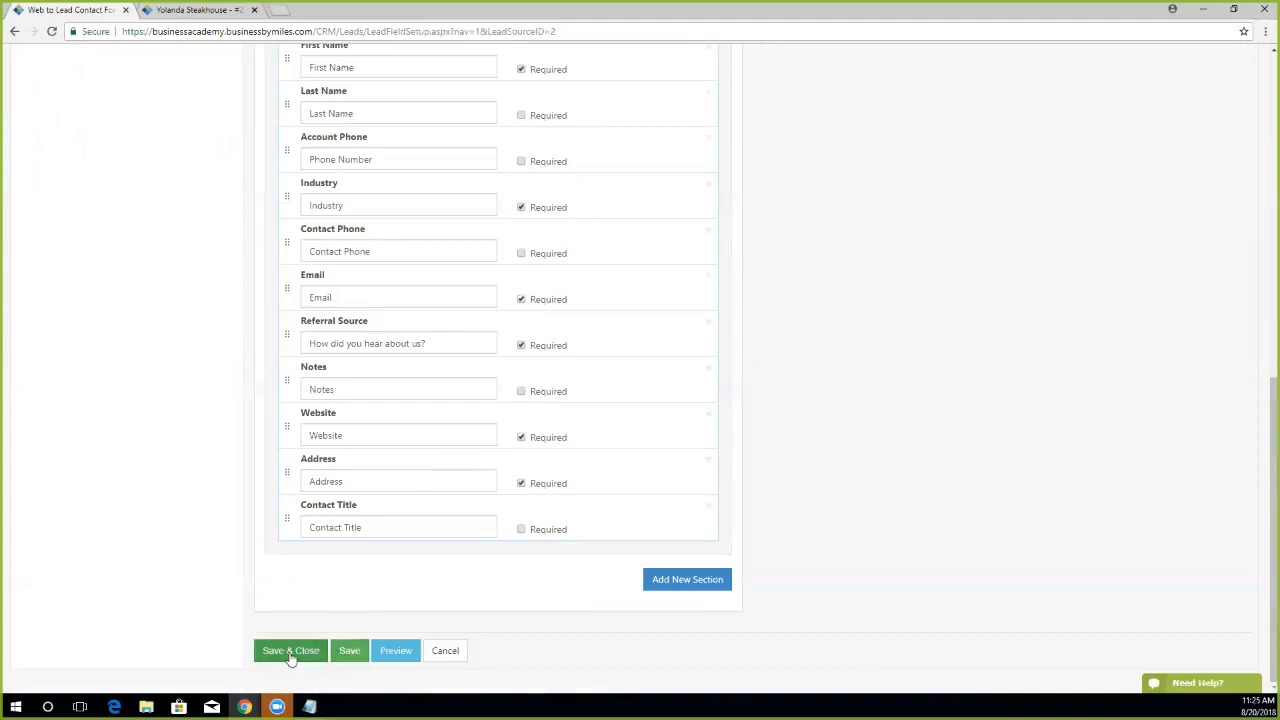
pyautogui.click(290, 651)
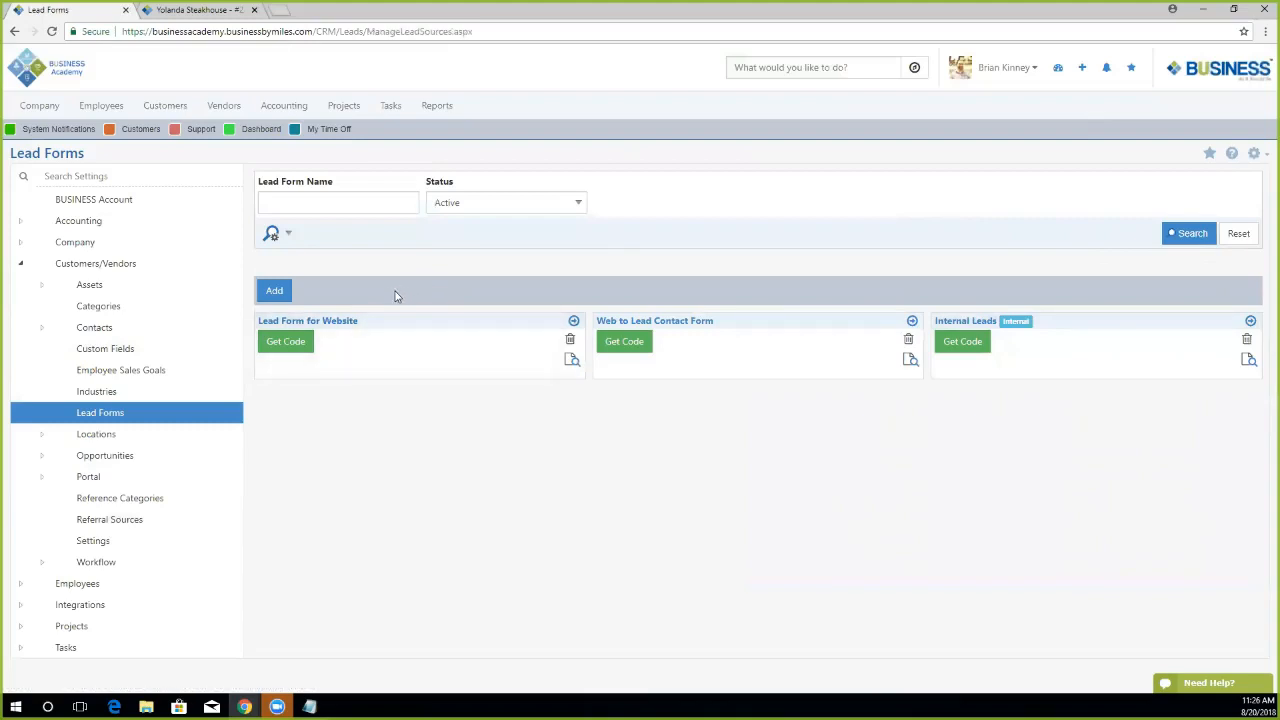
# Copy the embedded frame code of Lead Form for Website to the clipboard and close the code dialog.
pyautogui.click(290, 345)
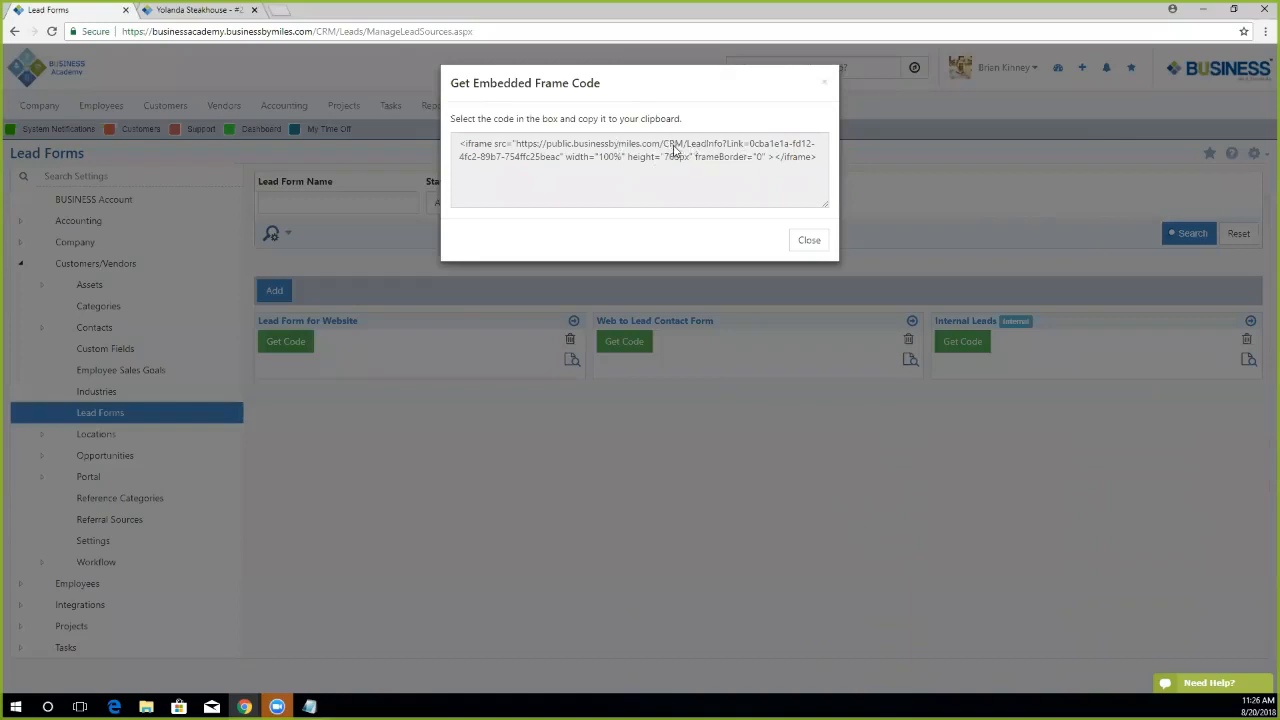
pyautogui.click(678, 158)
pyautogui.hotkey('ctrl', 'c')
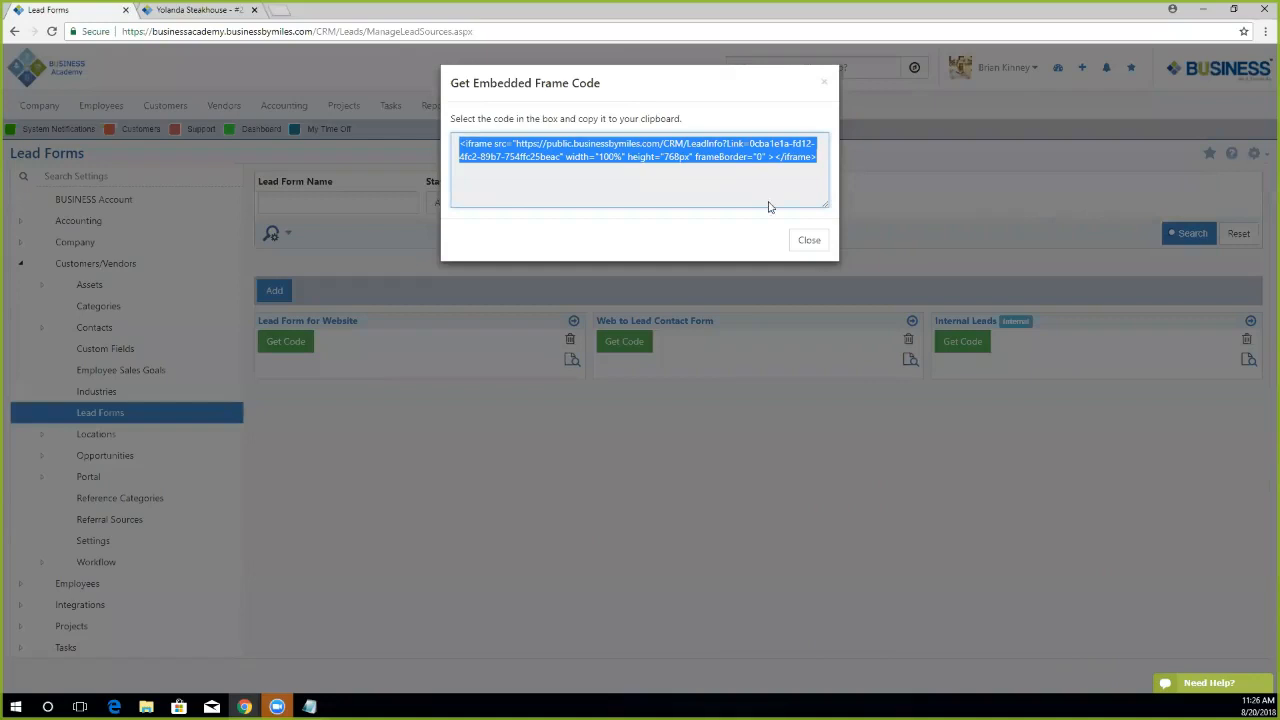
pyautogui.click(812, 246)
pyautogui.click(812, 246)
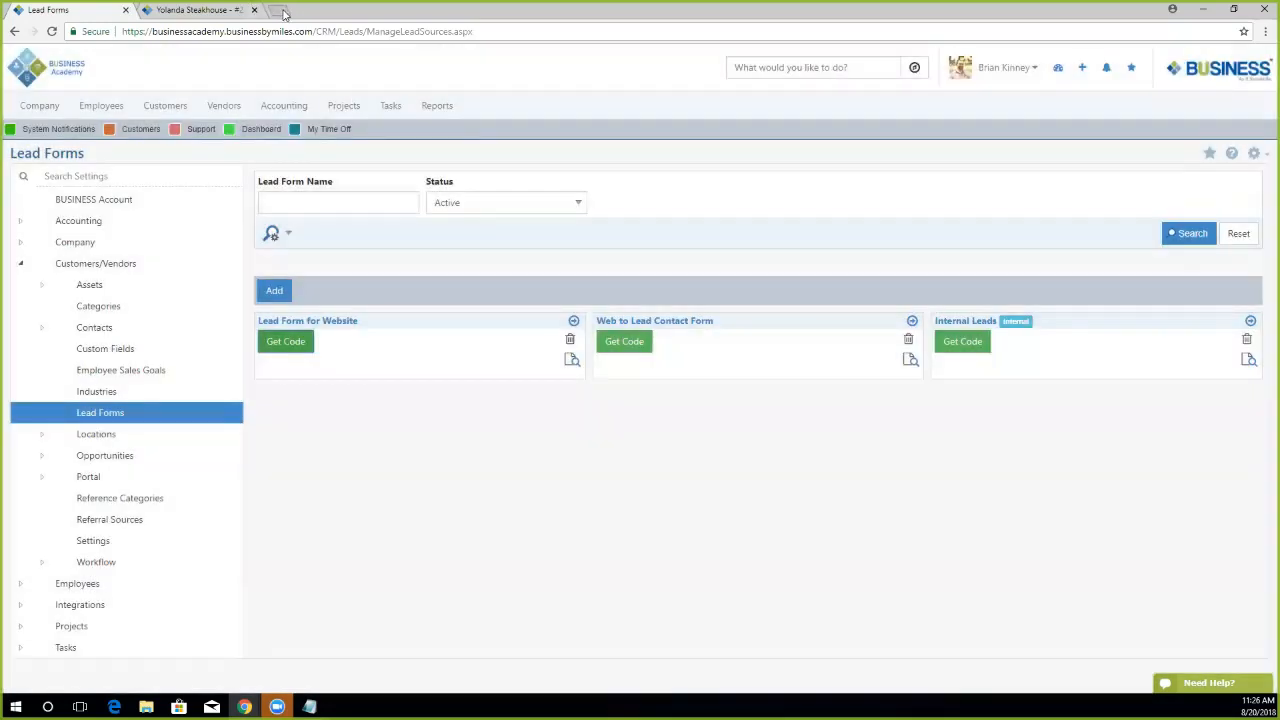
# Open the lead form in a new browser tab using only the link from the copied iframe code.
pyautogui.click(281, 11)
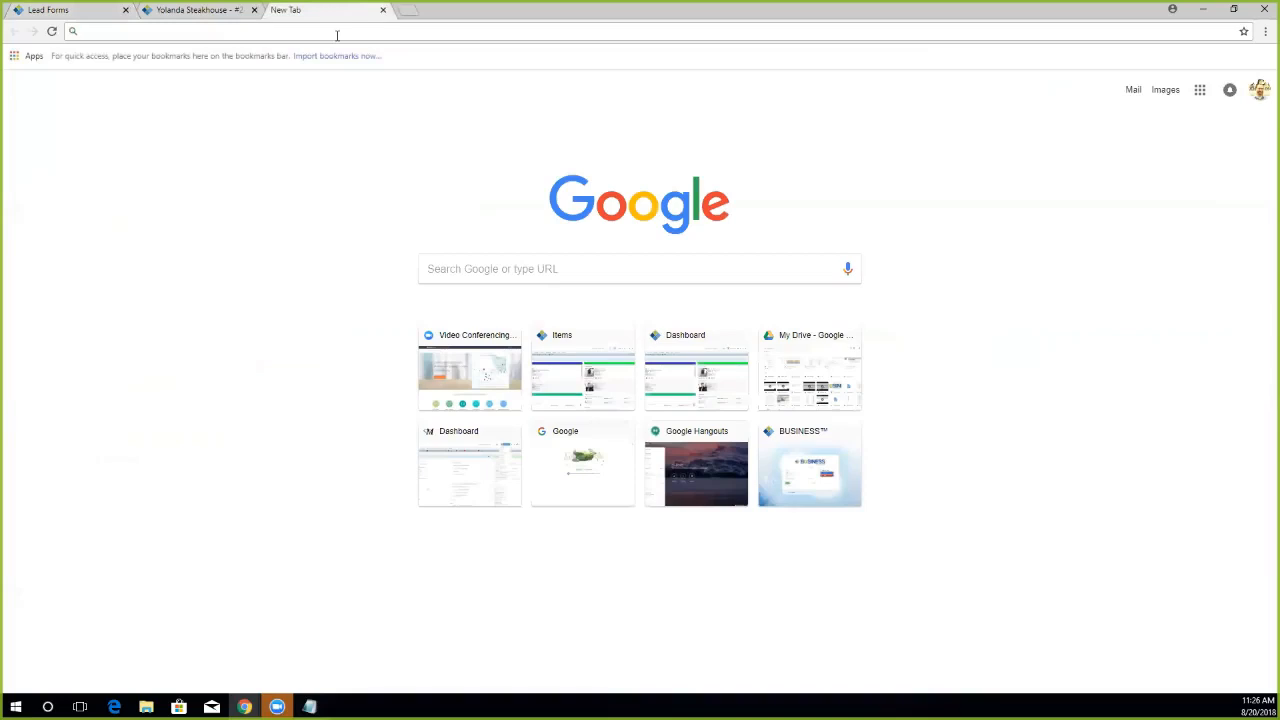
pyautogui.hotkey('ctrl', 'v')
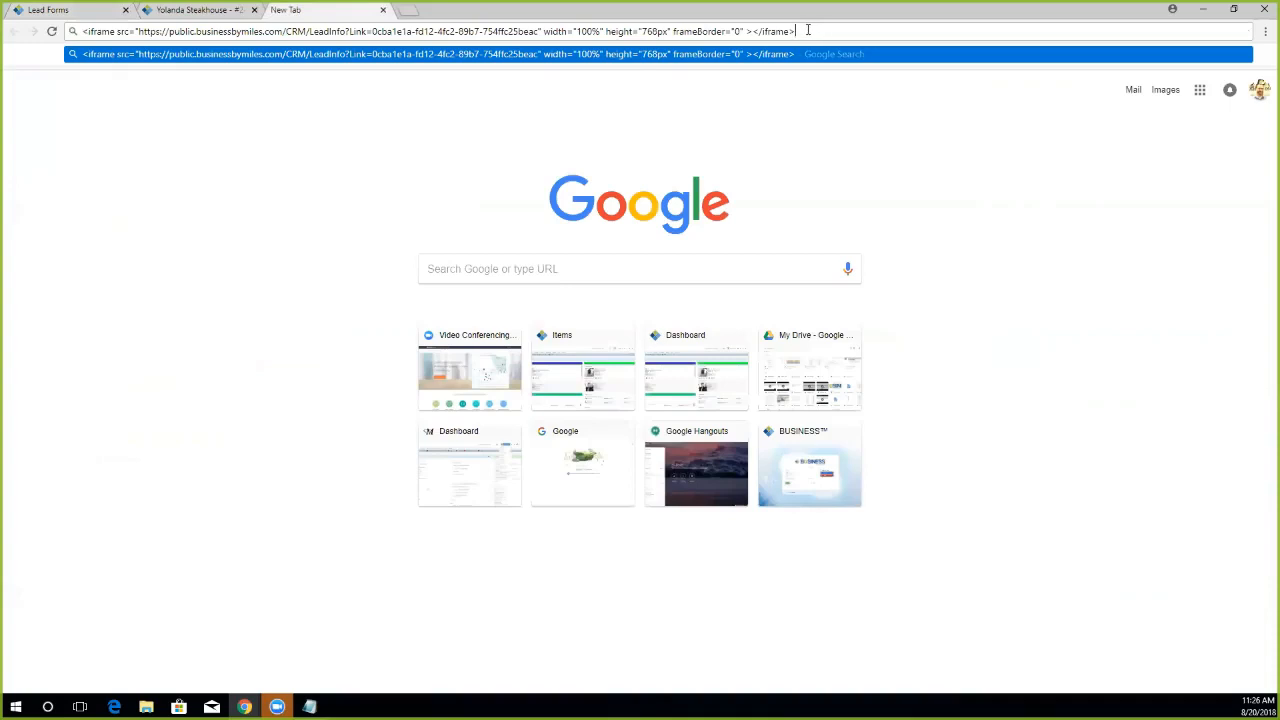
pyautogui.moveTo(806, 32); pyautogui.dragTo(541, 31)
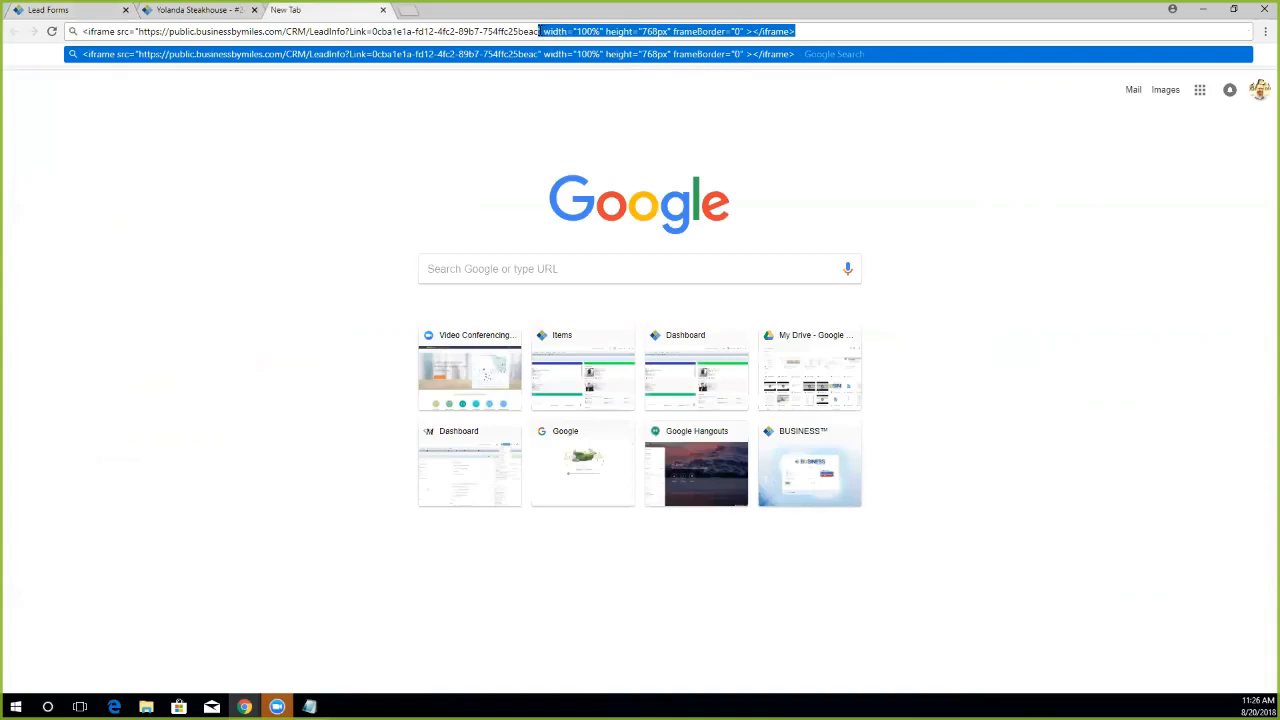
pyautogui.press('BackSpace')
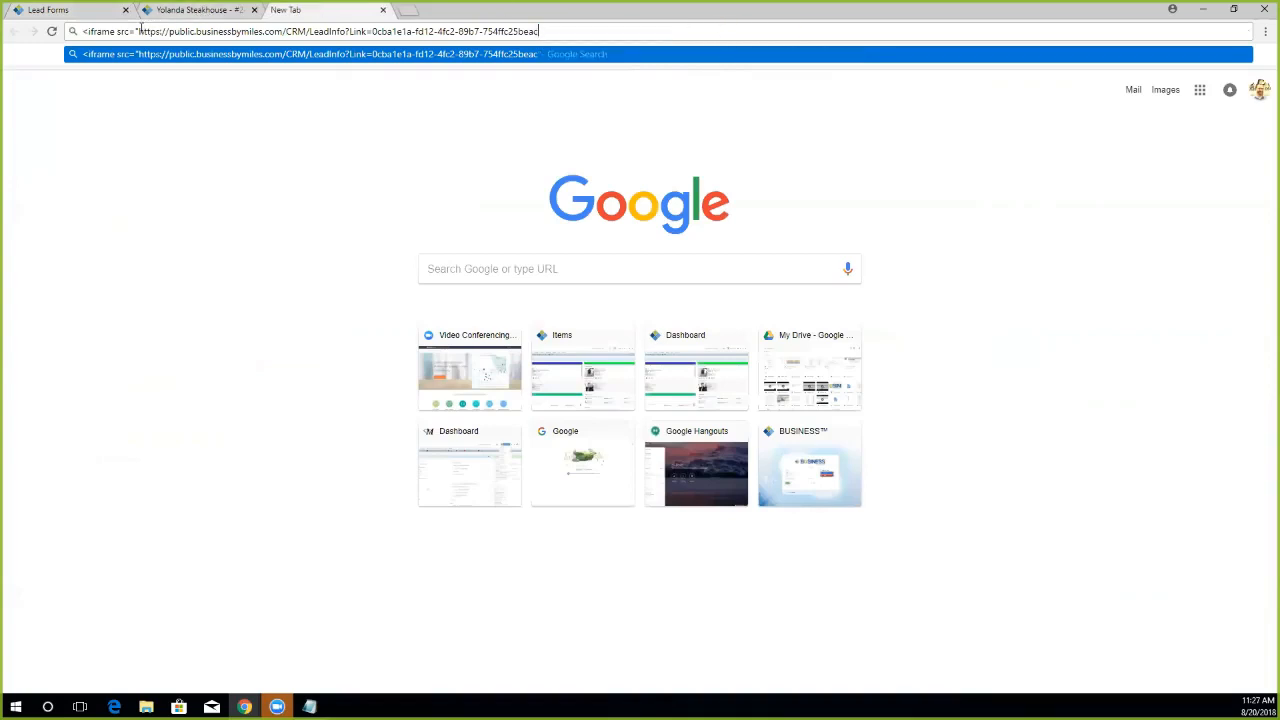
pyautogui.moveTo(138, 31); pyautogui.dragTo(80, 31)
pyautogui.press('BackSpace')
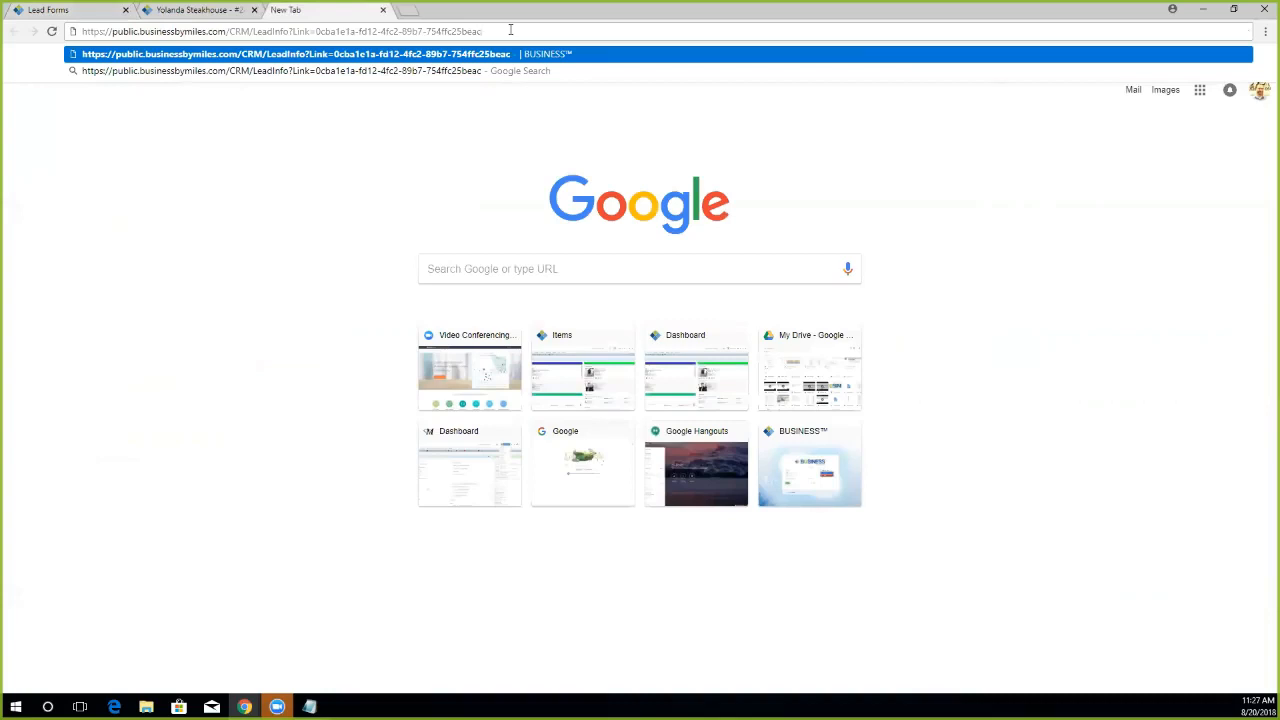
pyautogui.press('Return')
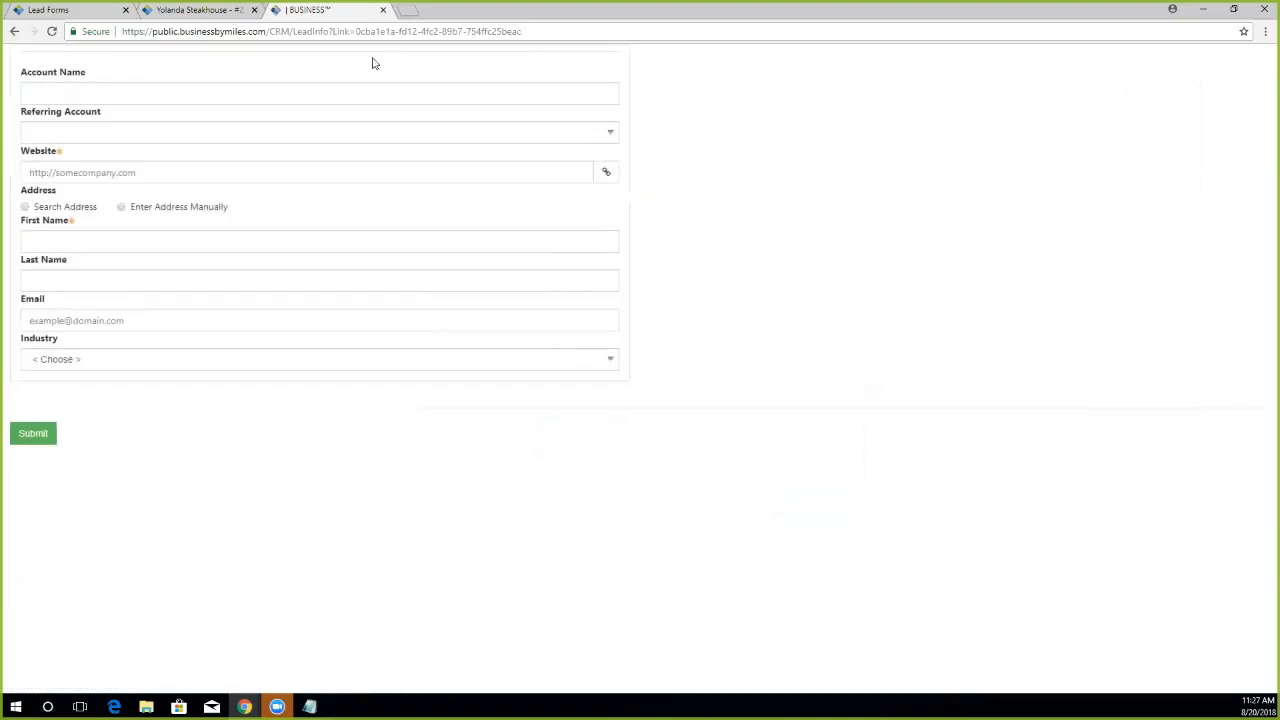
# Examine the live form's entry fields and required markers, and compare the manual address entry with the Search Address option.
pyautogui.click(121, 90)
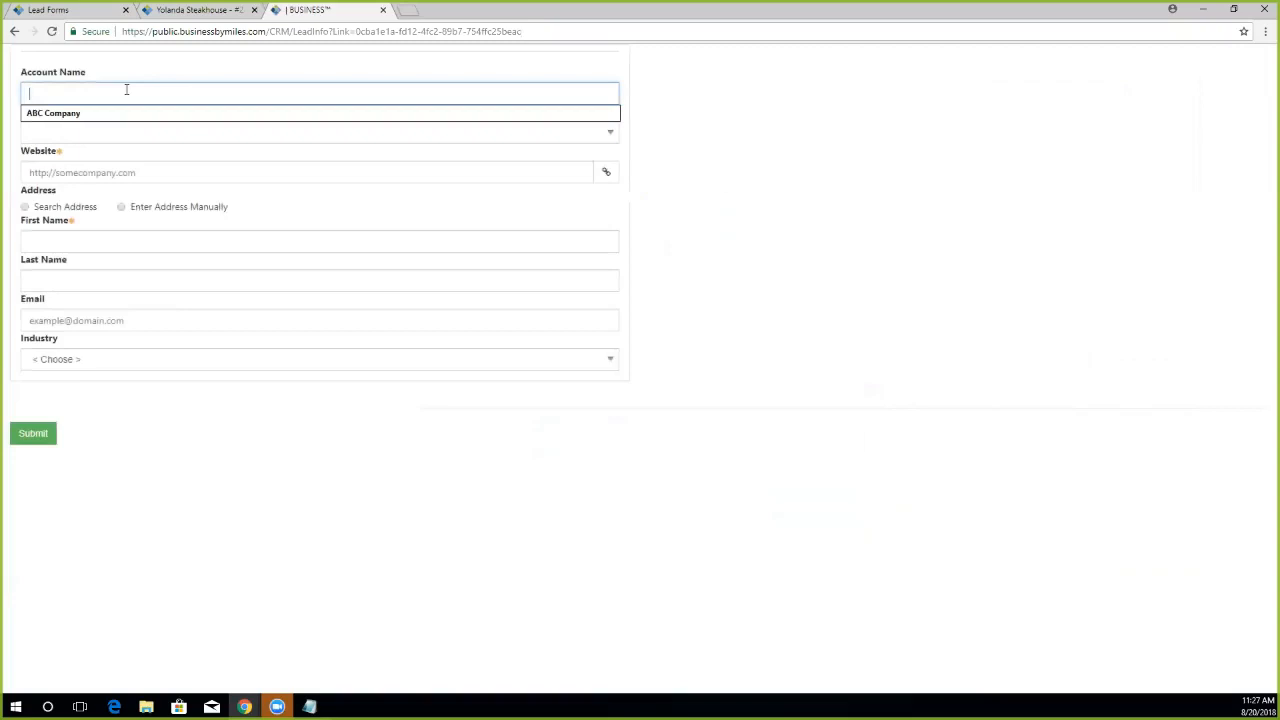
pyautogui.click(181, 175)
pyautogui.click(268, 219)
pyautogui.click(208, 208)
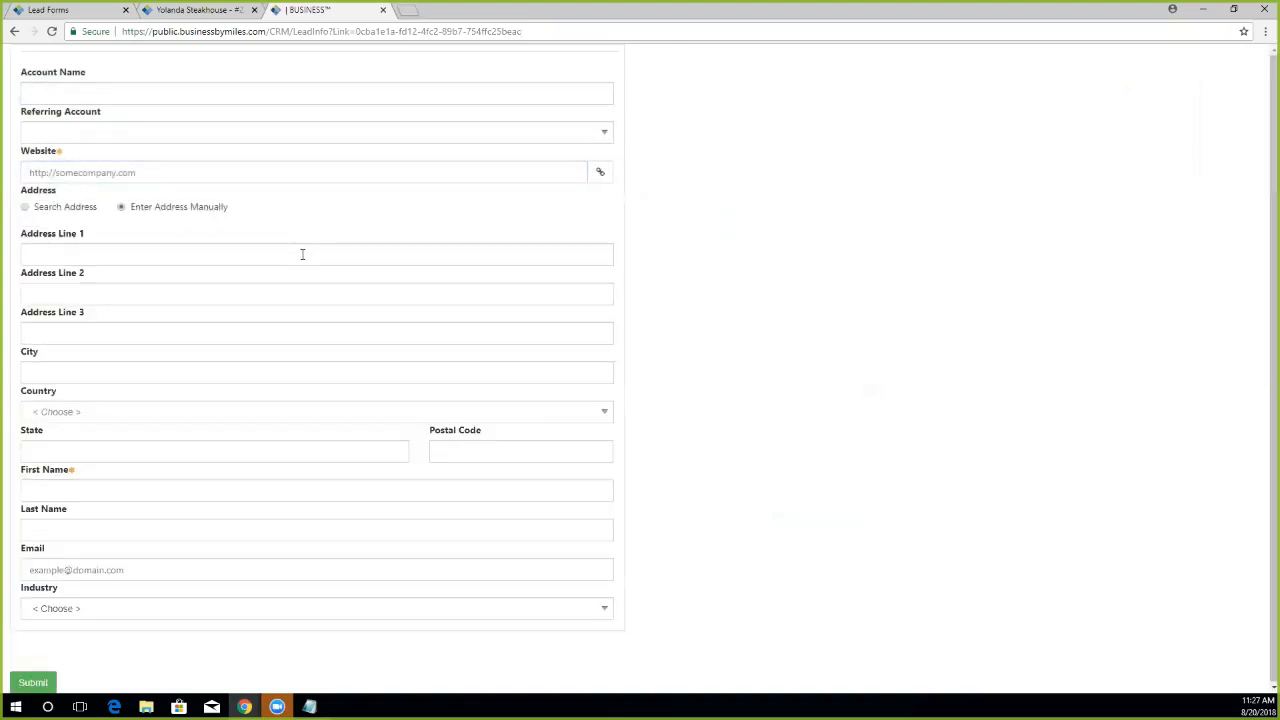
pyautogui.click(77, 209)
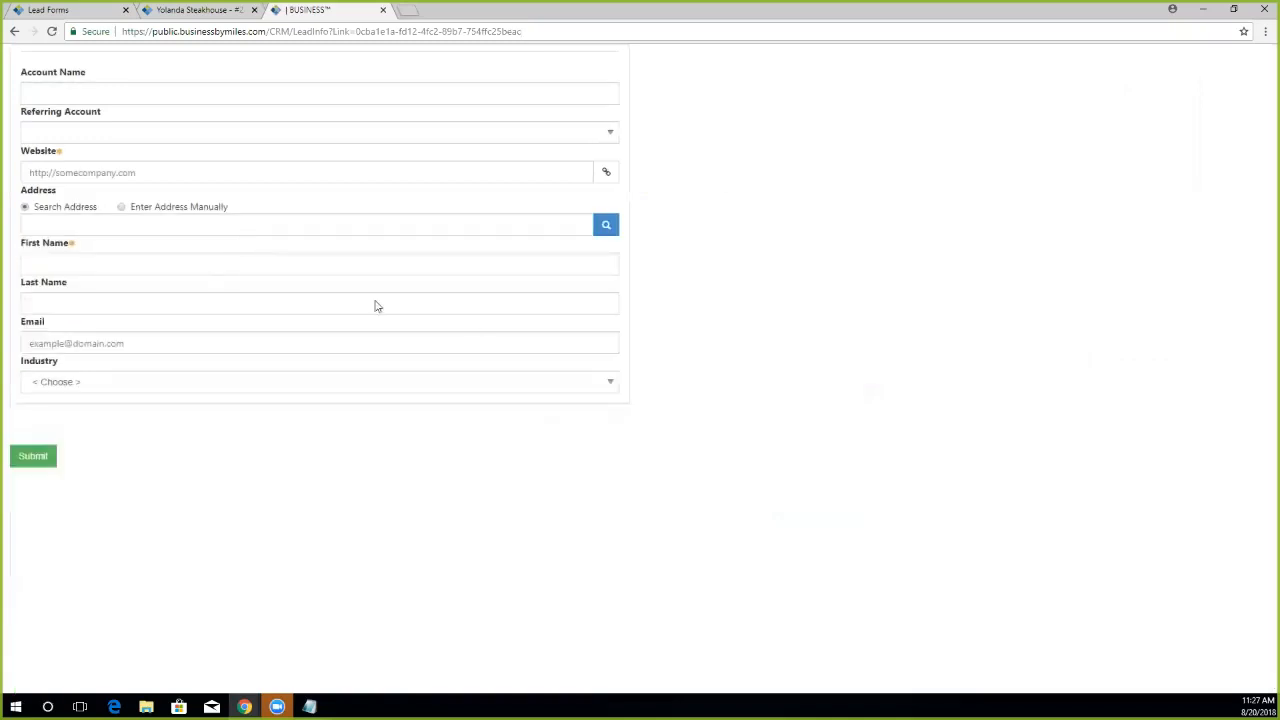
pyautogui.click(108, 262)
pyautogui.click(93, 302)
pyautogui.click(925, 200)
pyautogui.click(131, 175)
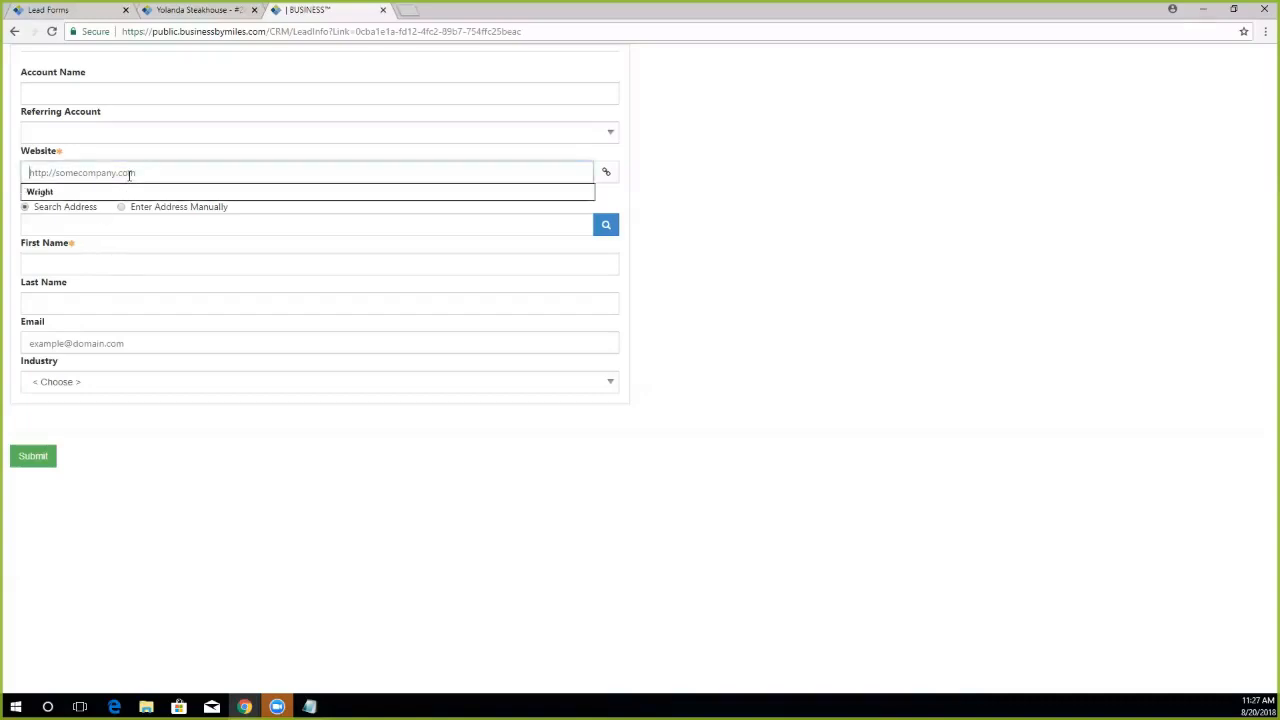
pyautogui.click(103, 264)
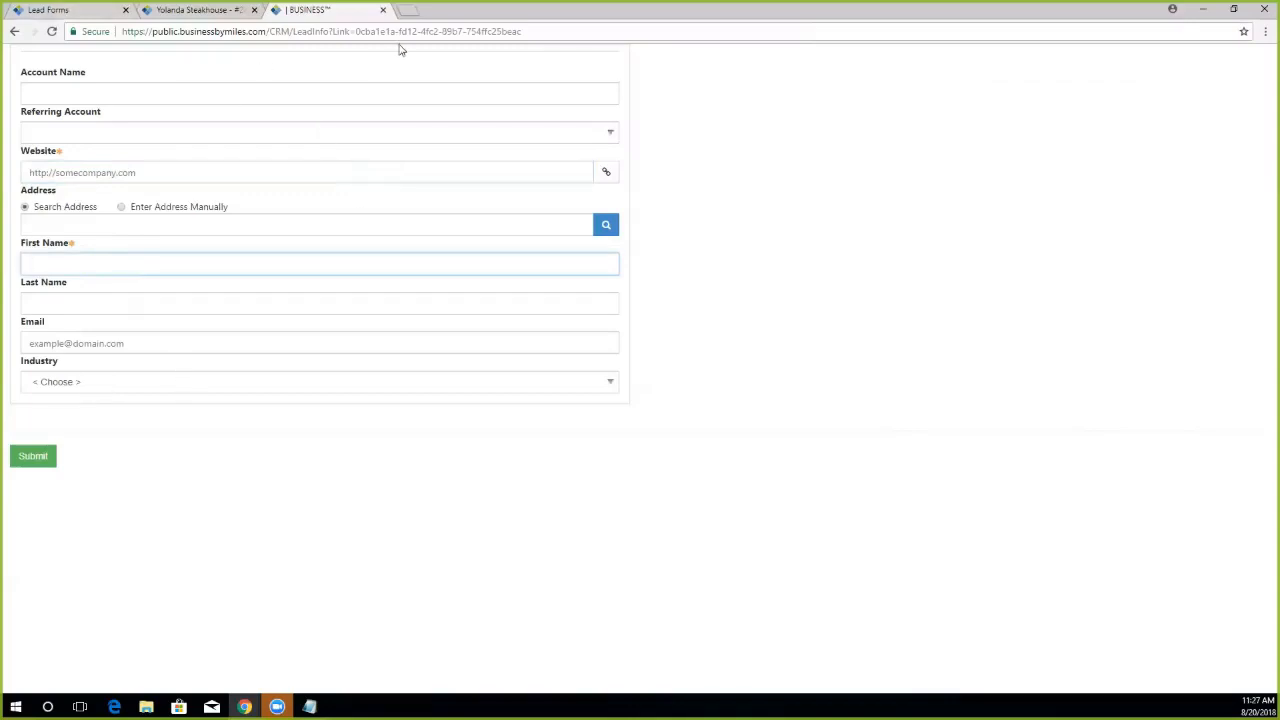
# Enter google.com as an address in a new browser tab and copy it to the clipboard.
pyautogui.click(408, 12)
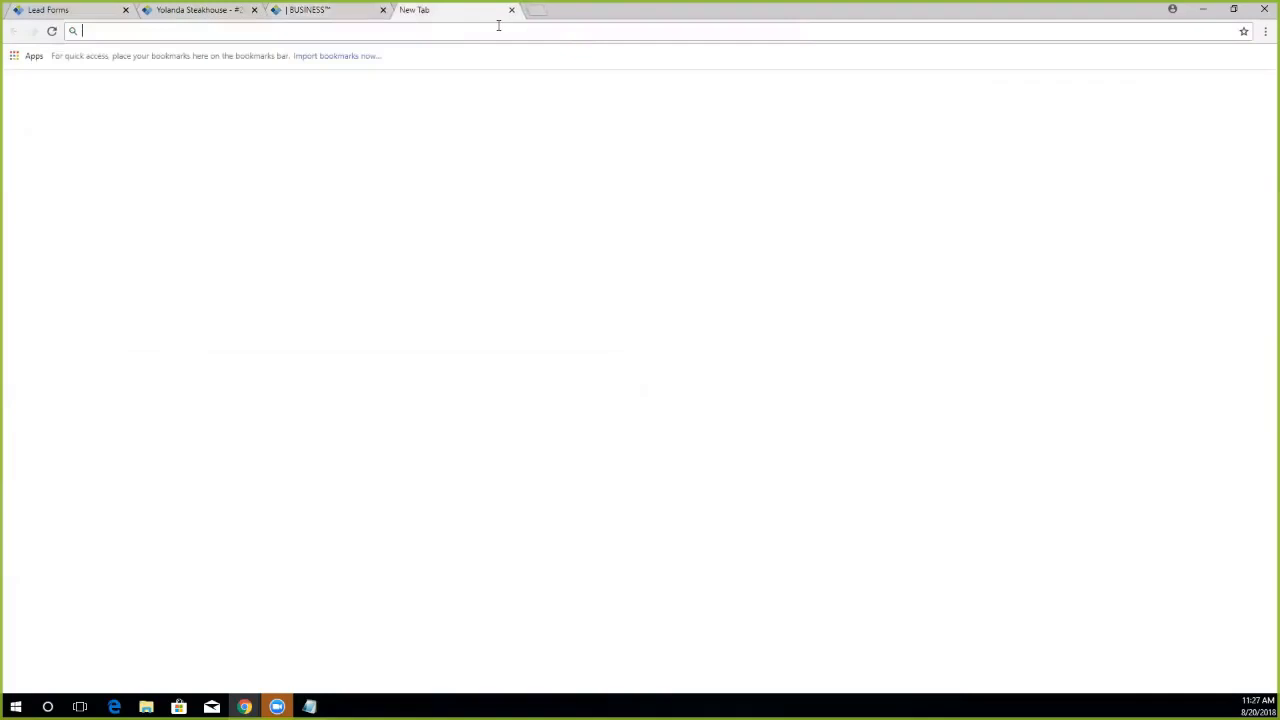
pyautogui.write('goo')
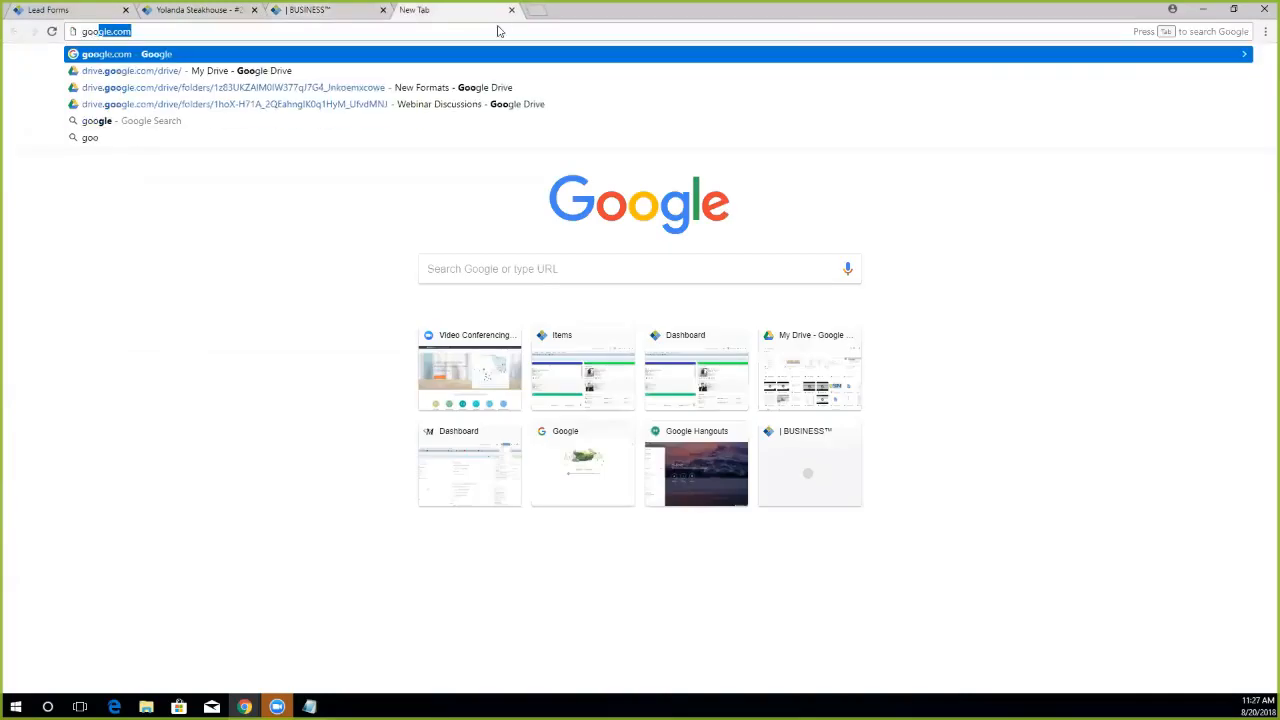
pyautogui.write('gle.com')
pyautogui.moveTo(139, 33); pyautogui.dragTo(36, 40)
pyautogui.hotkey('ctrl', 'c')
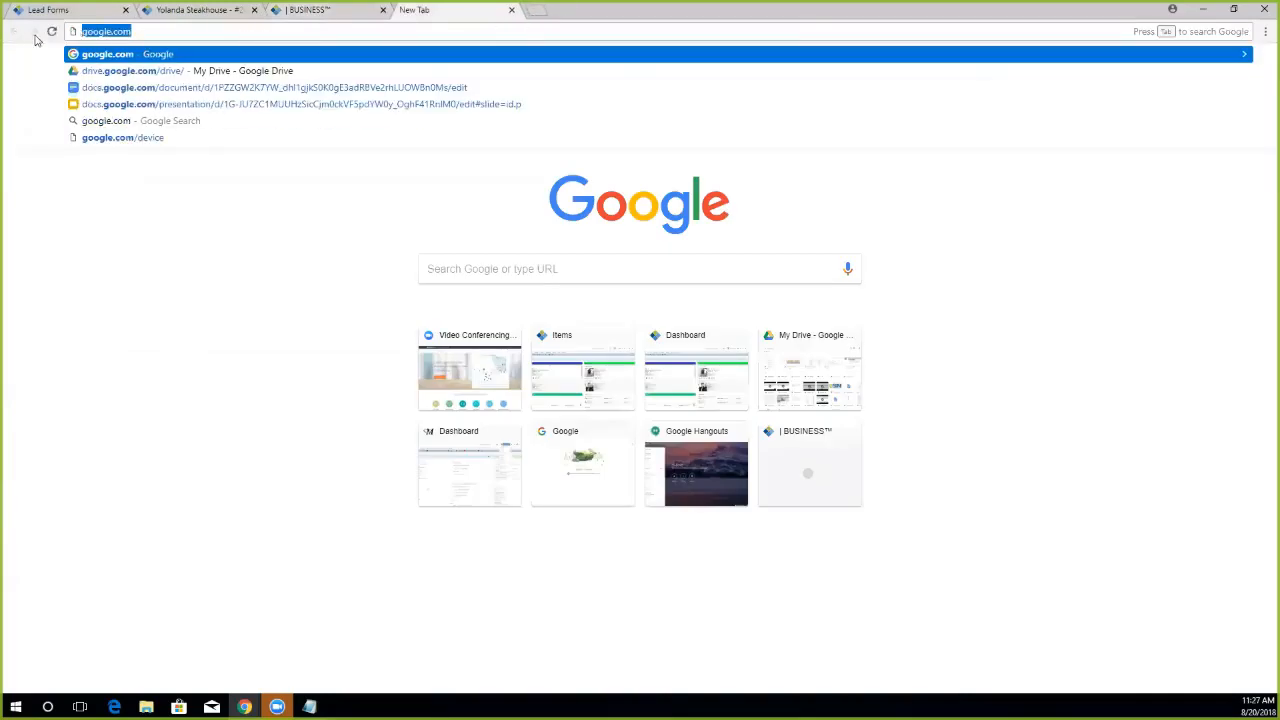
pyautogui.press('BackSpace')
pyautogui.click(315, 7)
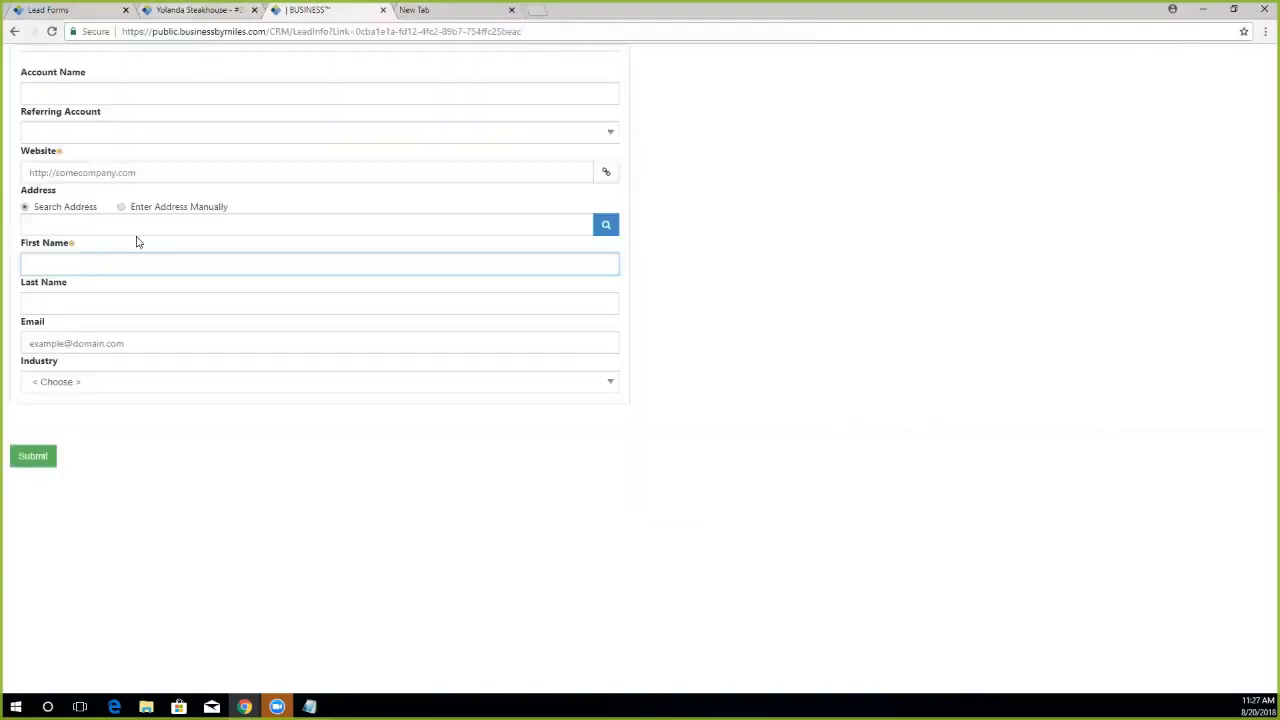
pyautogui.click(79, 169)
pyautogui.write('https')
pyautogui.write('//www.')
pyautogui.hotkey('ctrl', 'v')
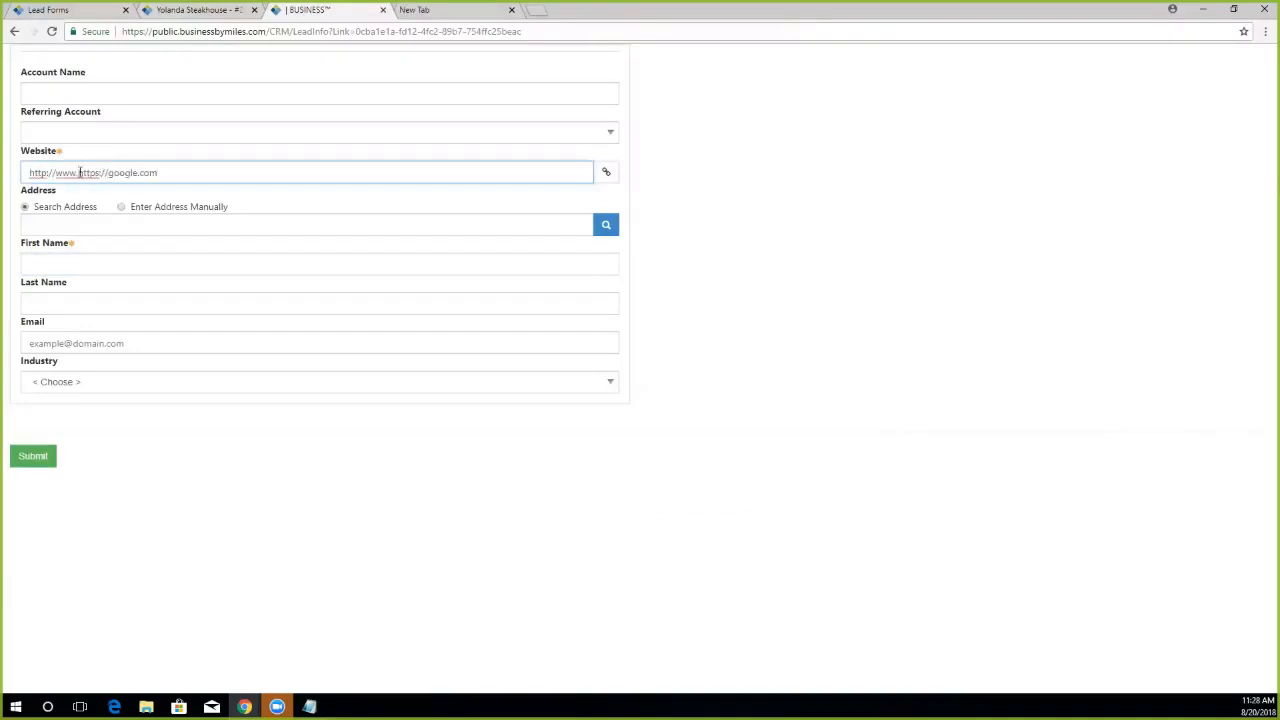
pyautogui.hotkey('shift', 'Home')
pyautogui.press('BackSpace')
pyautogui.click(60, 173)
pyautogui.write('www.')
pyautogui.click(108, 261)
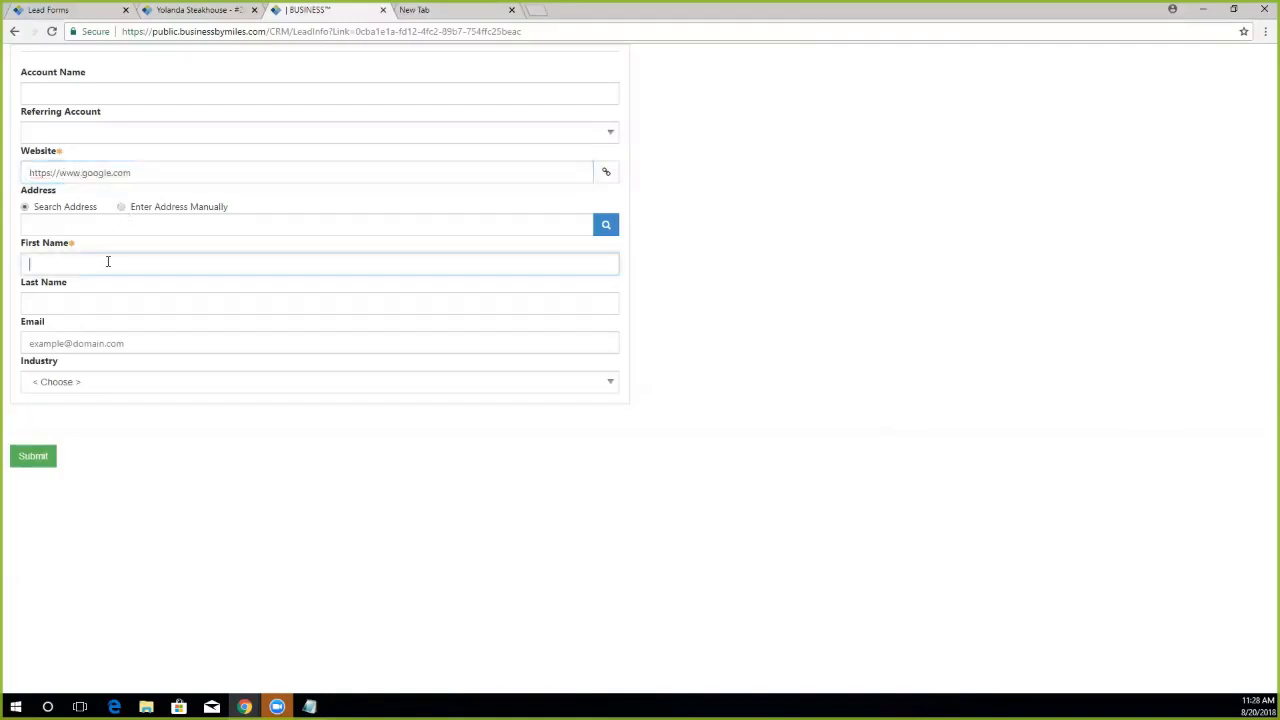
# Enter the contact's first name in the live lead form and test the link in its Website field.
pyautogui.write('Brian')
pyautogui.click(893, 493)
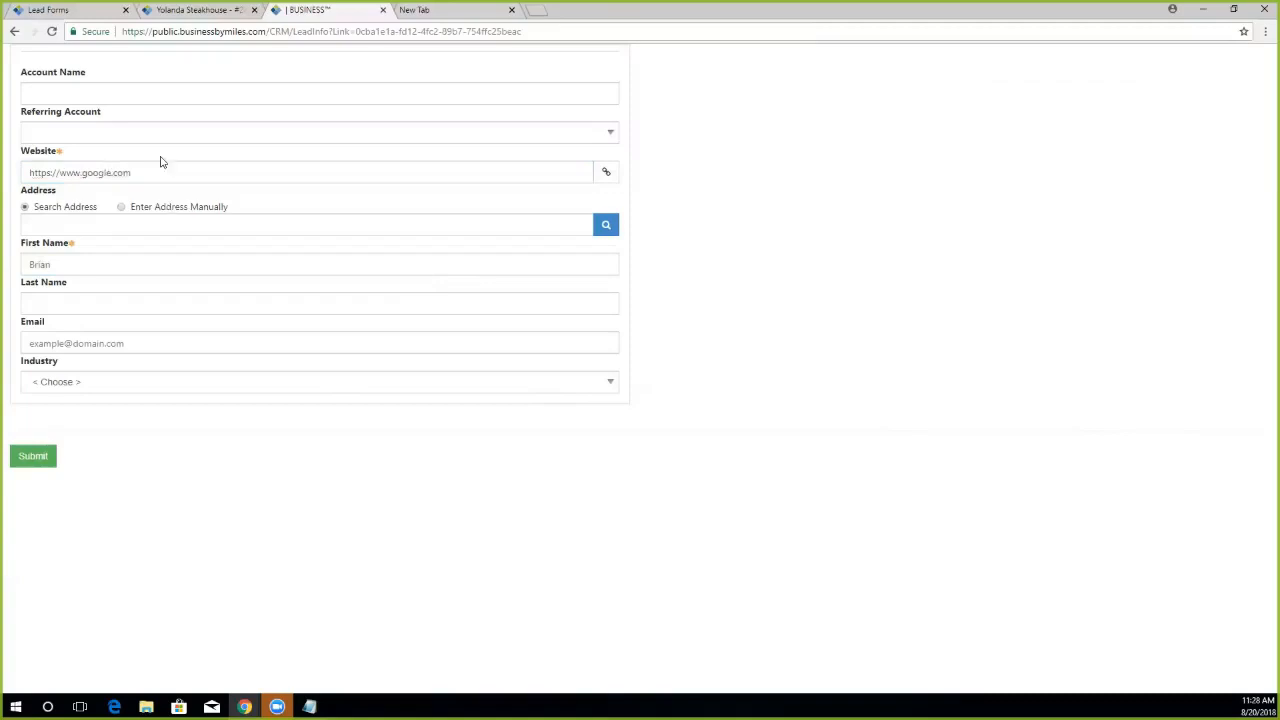
pyautogui.click(609, 173)
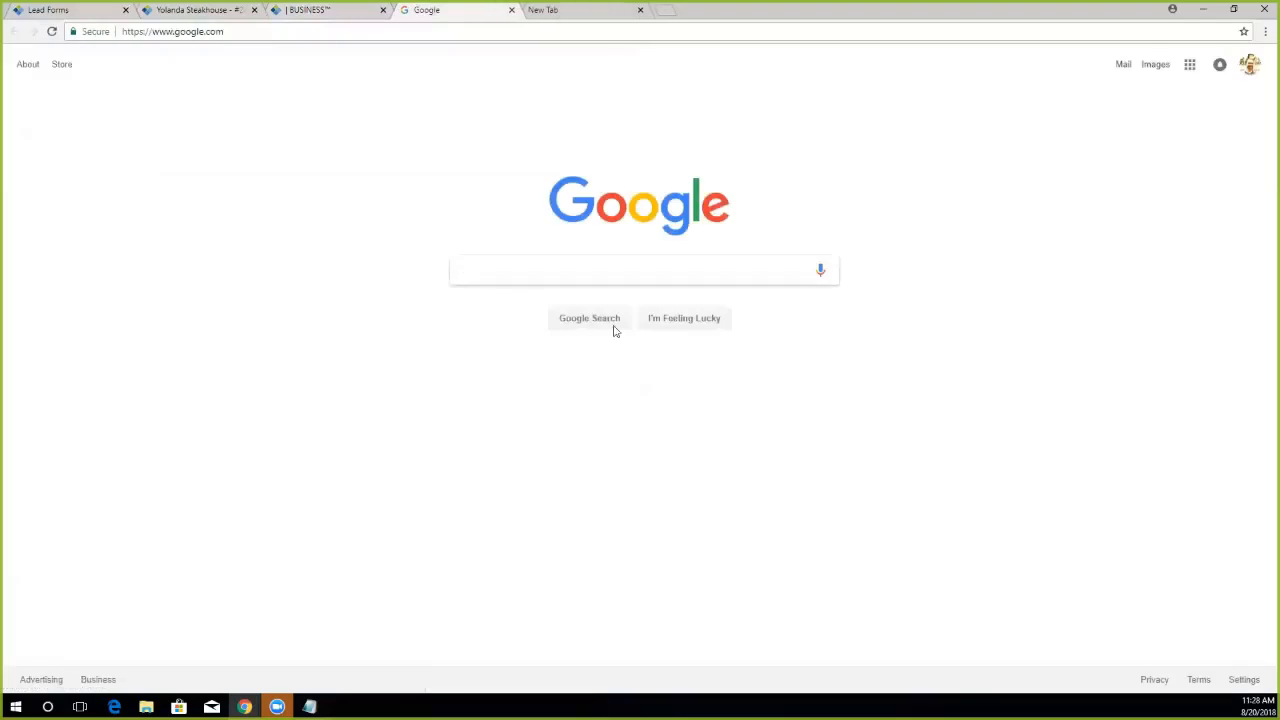
pyautogui.click(512, 10)
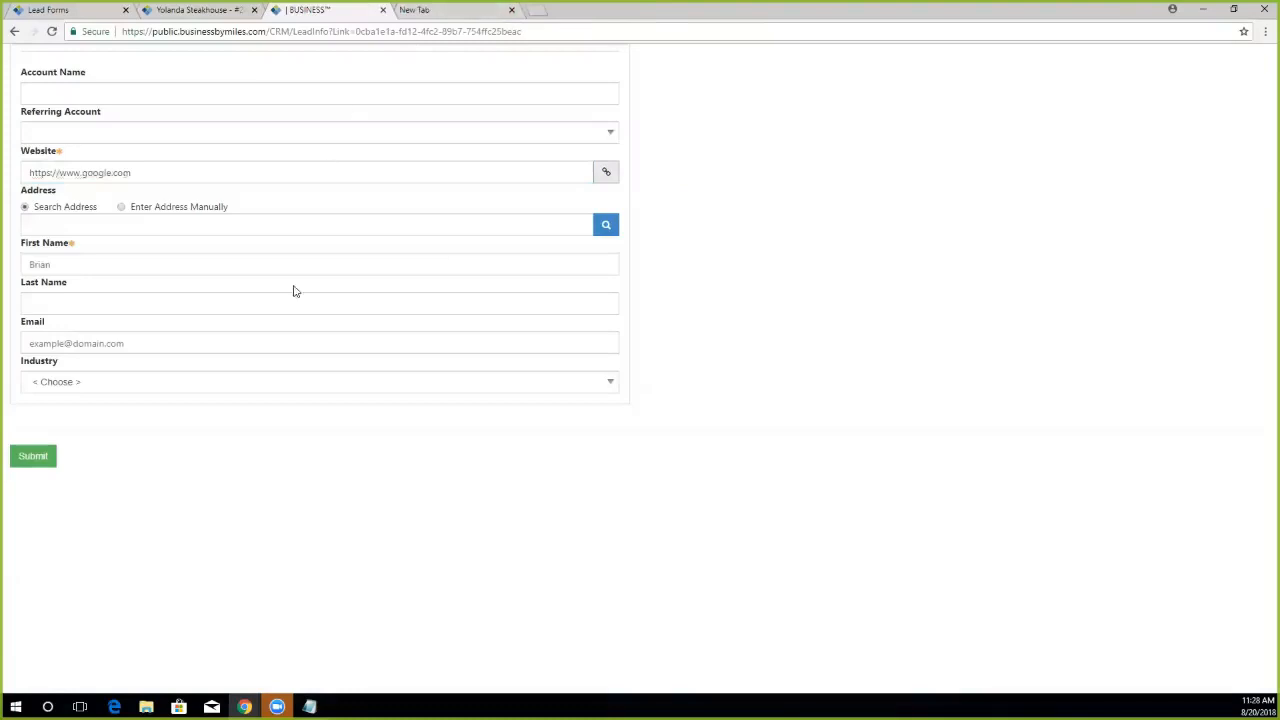
# Submit the lead form, and close its browser tab along with the blank one.
pyautogui.click(34, 455)
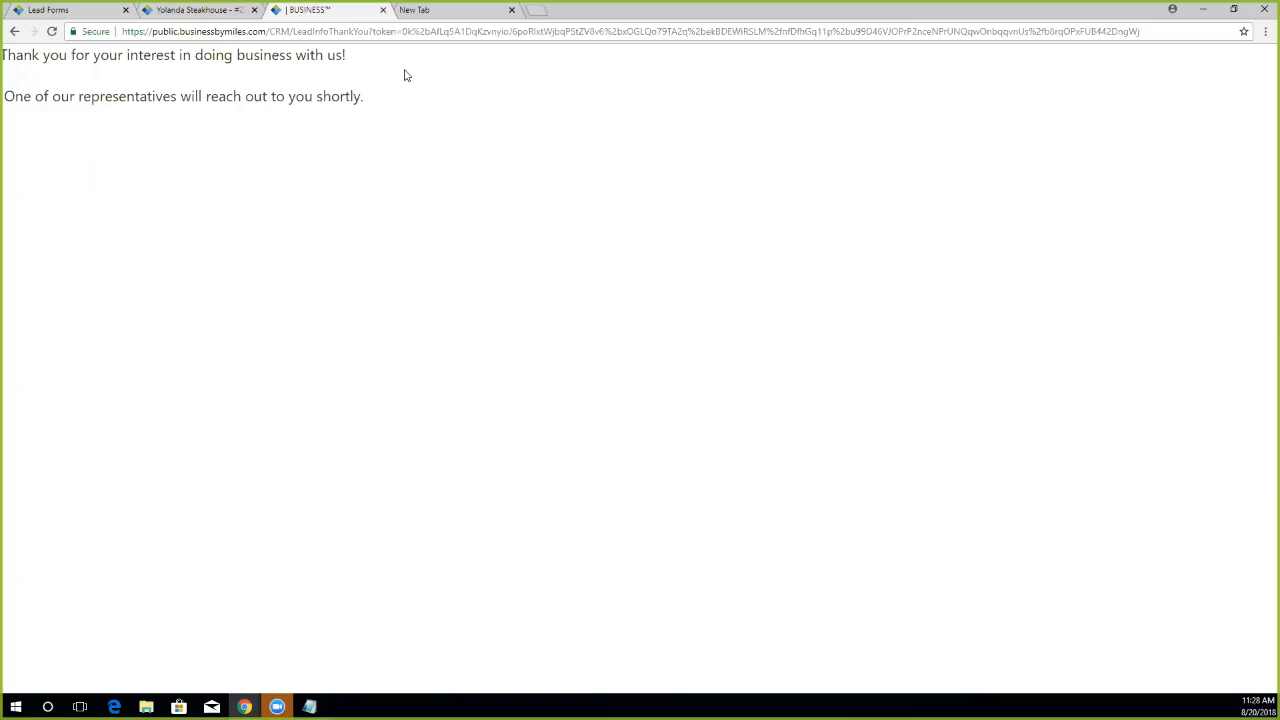
pyautogui.click(383, 11)
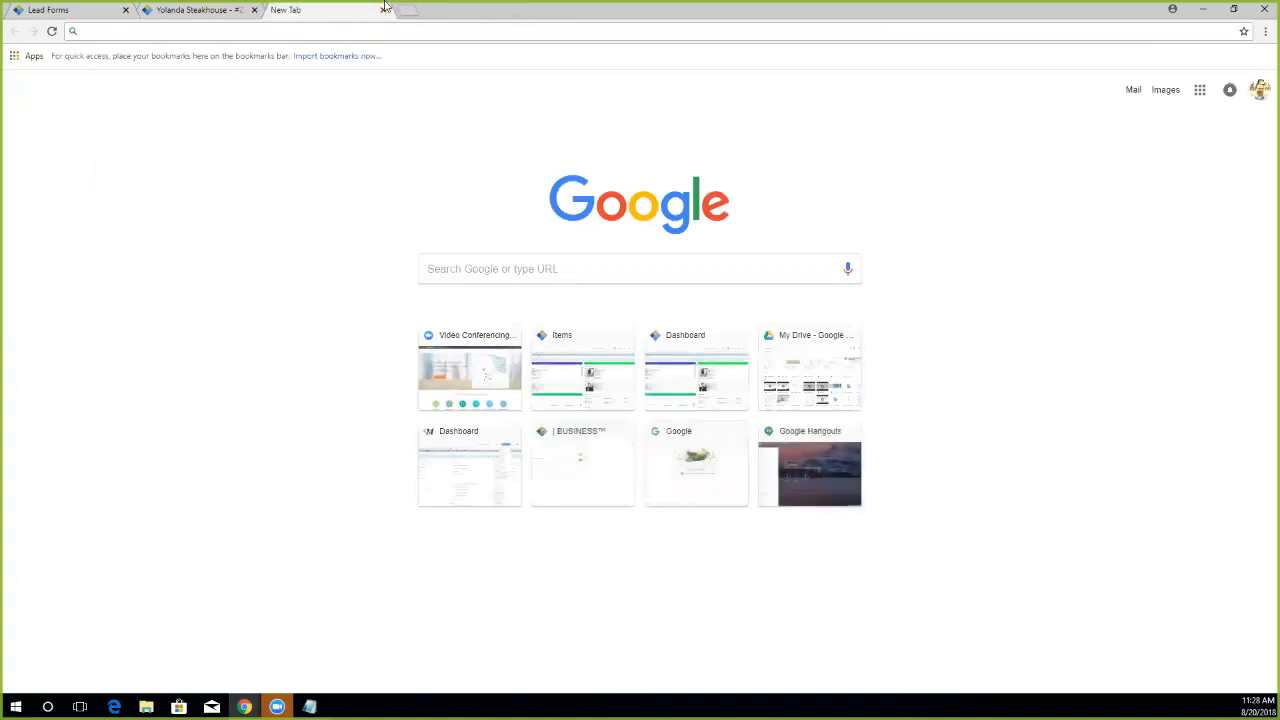
pyautogui.click(383, 11)
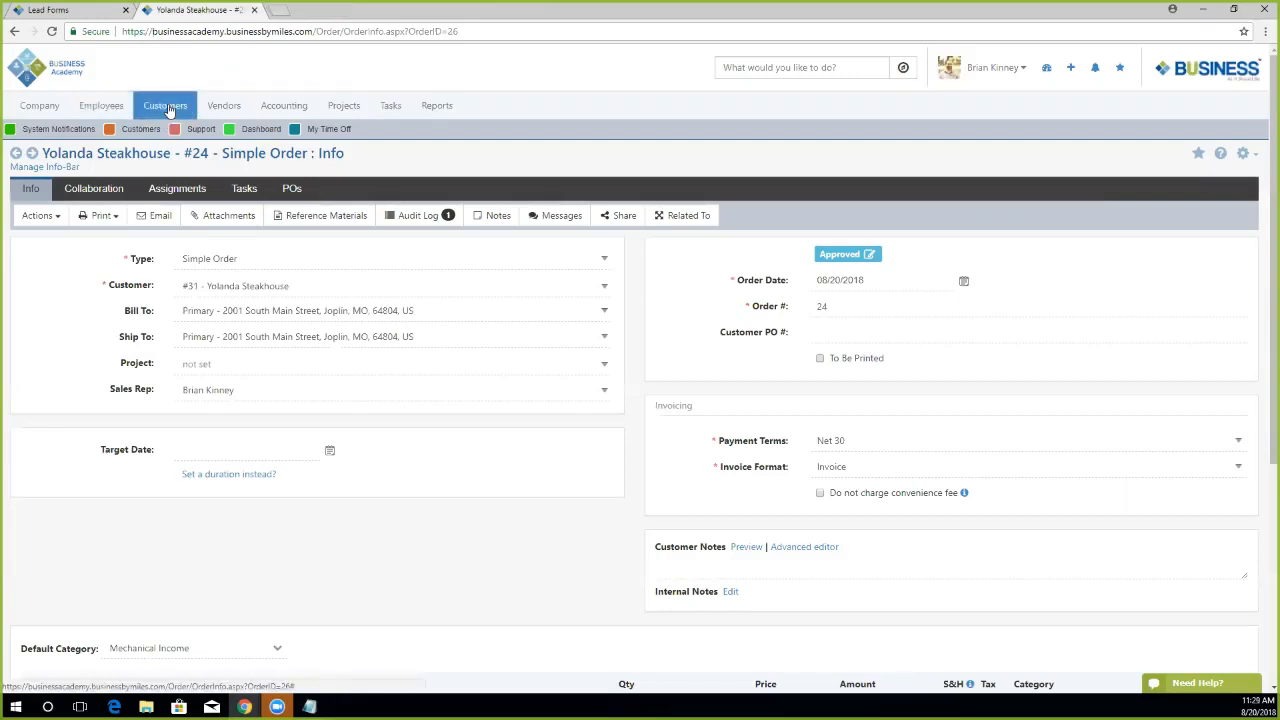
# Open the CRM Leads list for customers and load all leads without filters.
pyautogui.click(164, 106)
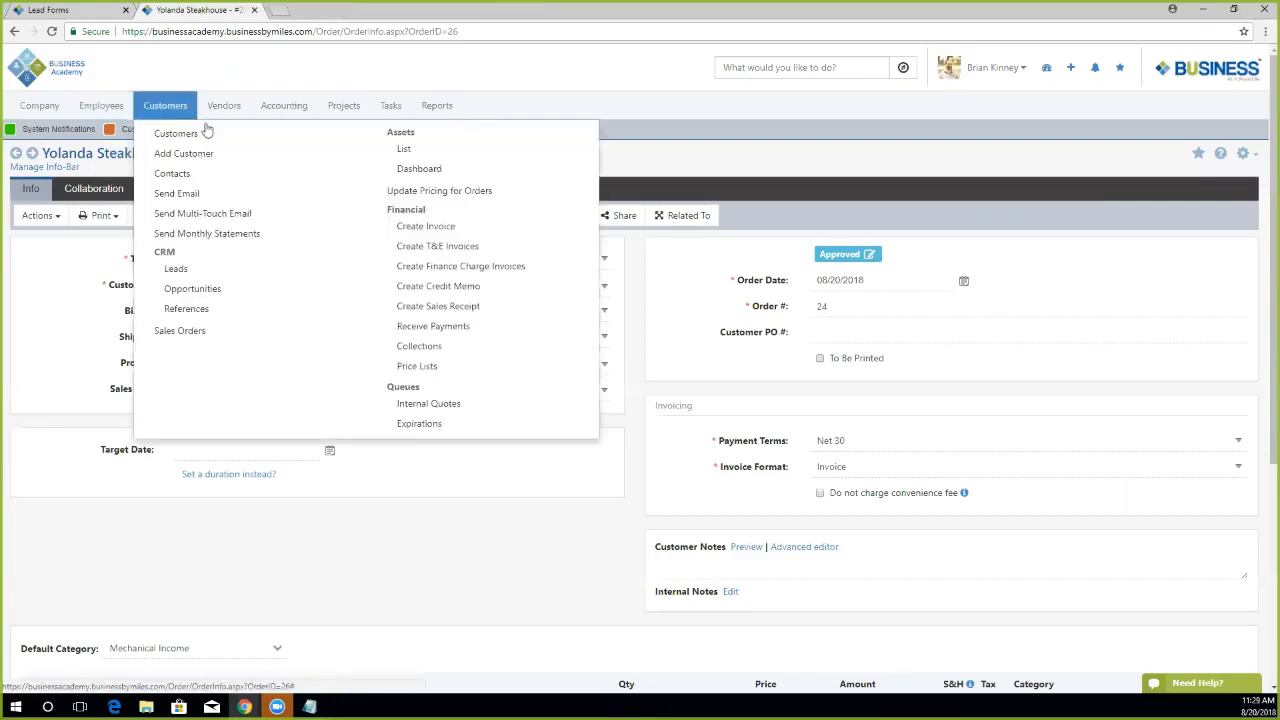
pyautogui.click(176, 270)
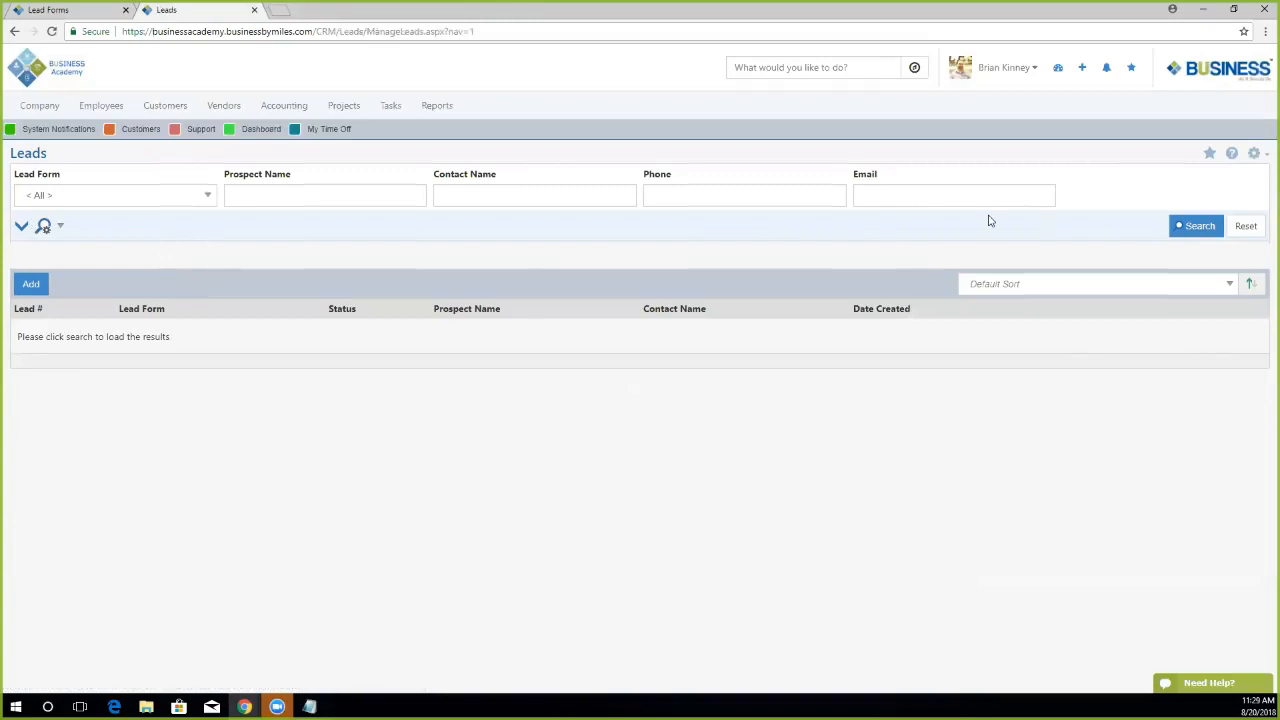
pyautogui.click(1194, 227)
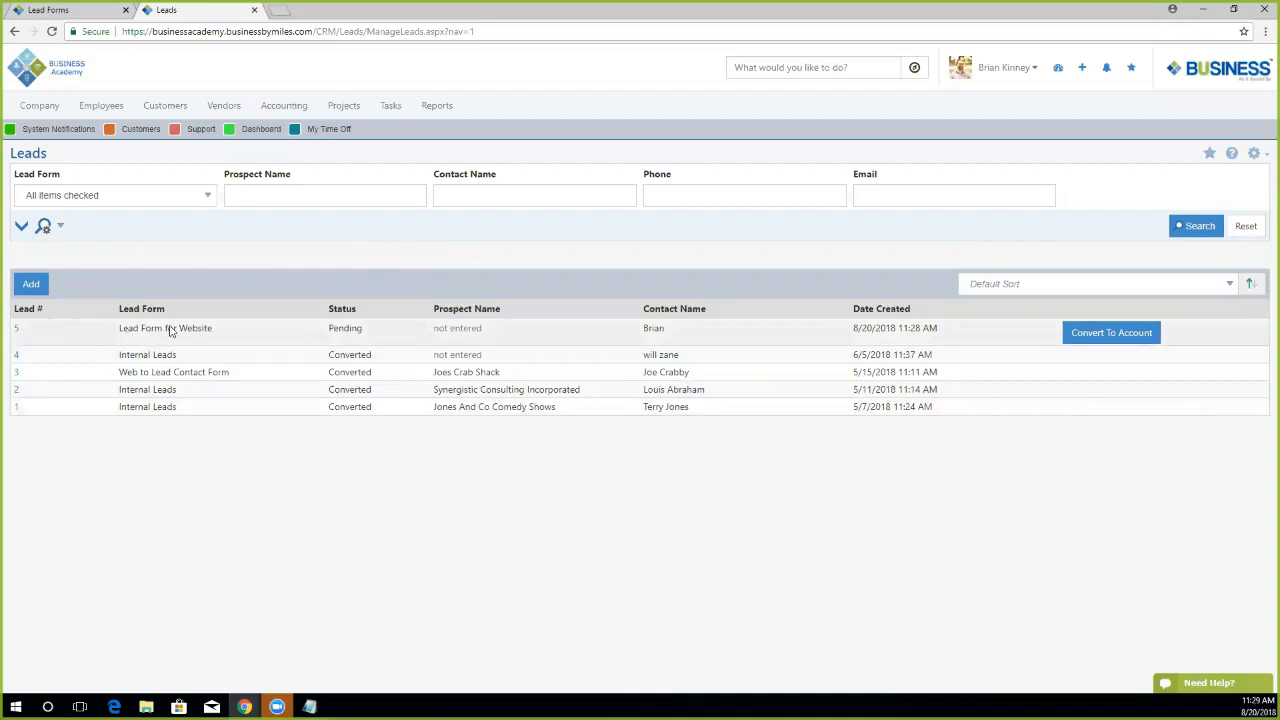
# Review the newly submitted lead's contact name and compare the lead forms from which the listed leads came.
pyautogui.doubleClick(666, 328)
pyautogui.click(765, 327)
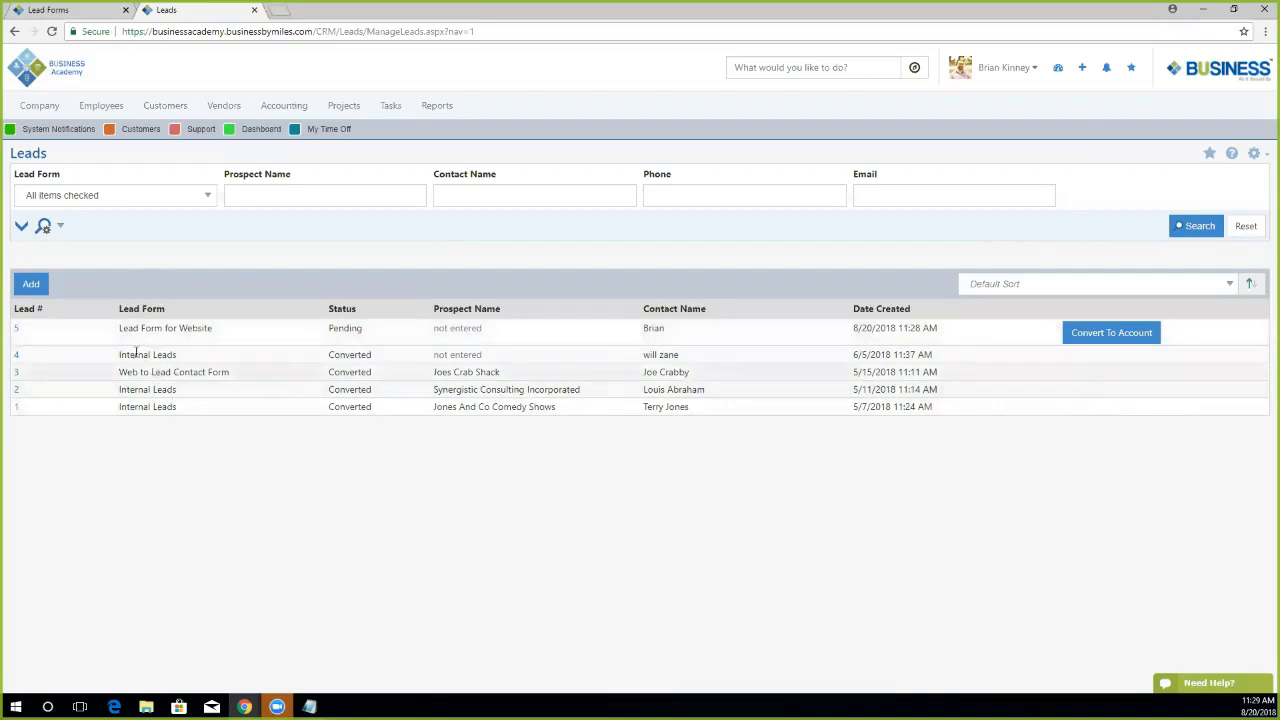
pyautogui.moveTo(118, 355)
pyautogui.mouseDown()
pyautogui.moveTo(189, 354)
pyautogui.moveTo(103, 330)
pyautogui.moveTo(126, 337)
pyautogui.mouseUp()
pyautogui.click(189, 353)
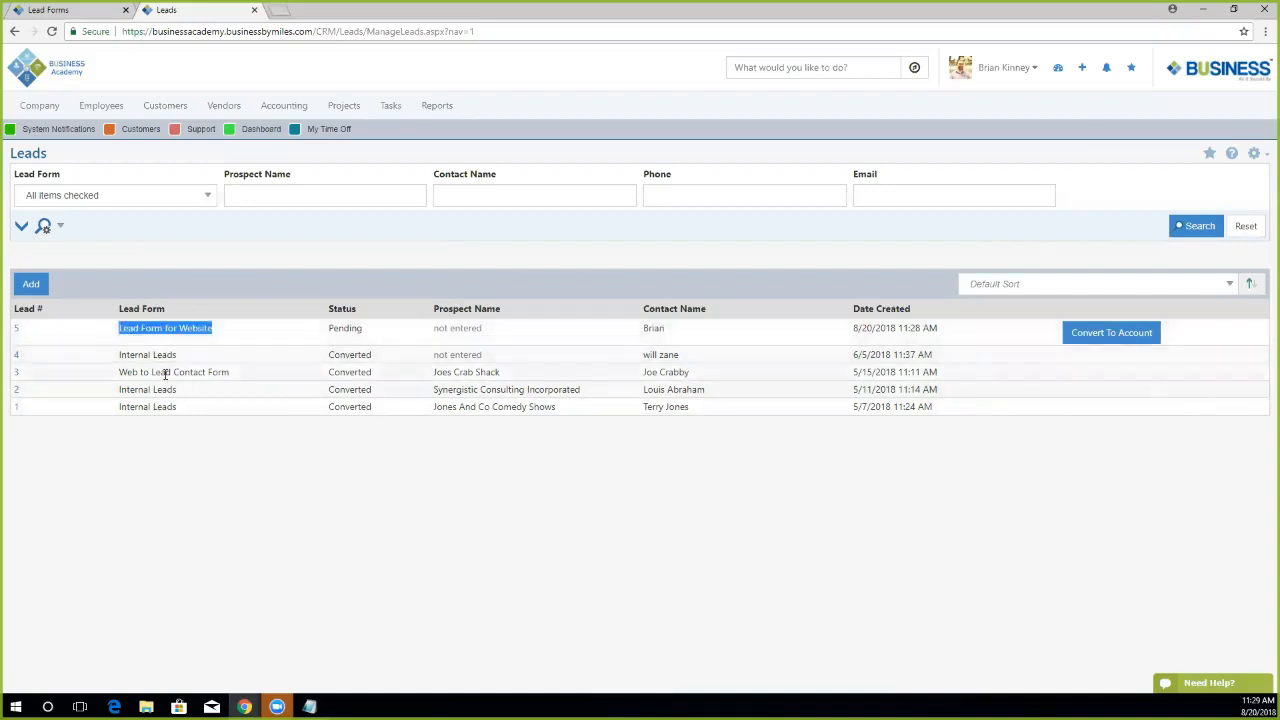
pyautogui.click(249, 376)
pyautogui.moveTo(249, 376); pyautogui.dragTo(117, 372)
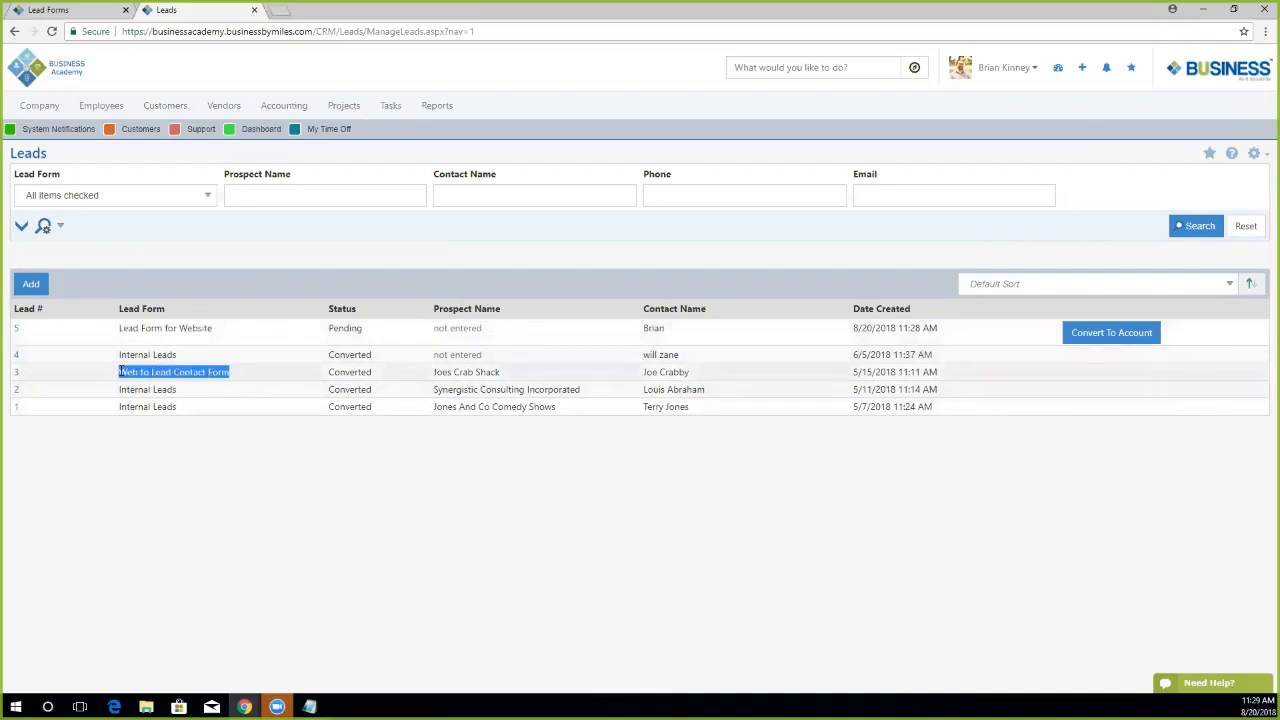
pyautogui.click(288, 433)
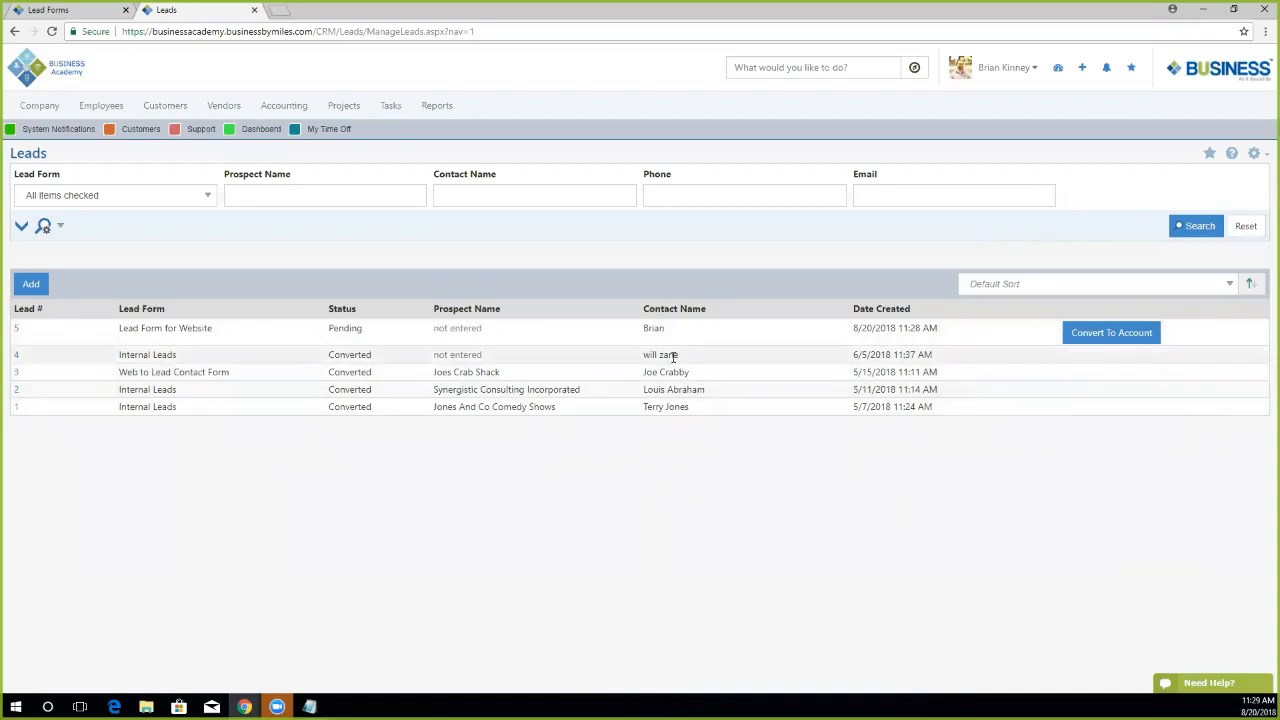
# Open the pending lead from Lead Form for Website and examine its editable fields, including the Referring Account choices.
pyautogui.click(17, 333)
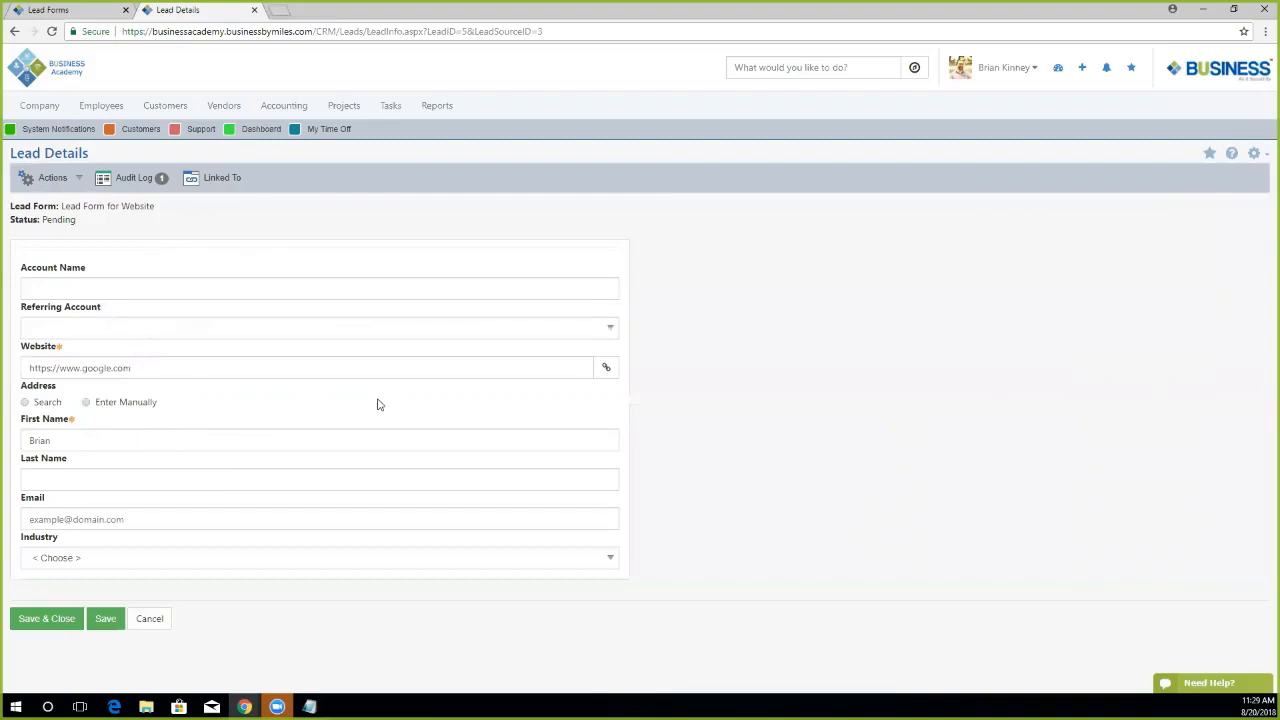
pyautogui.click(68, 289)
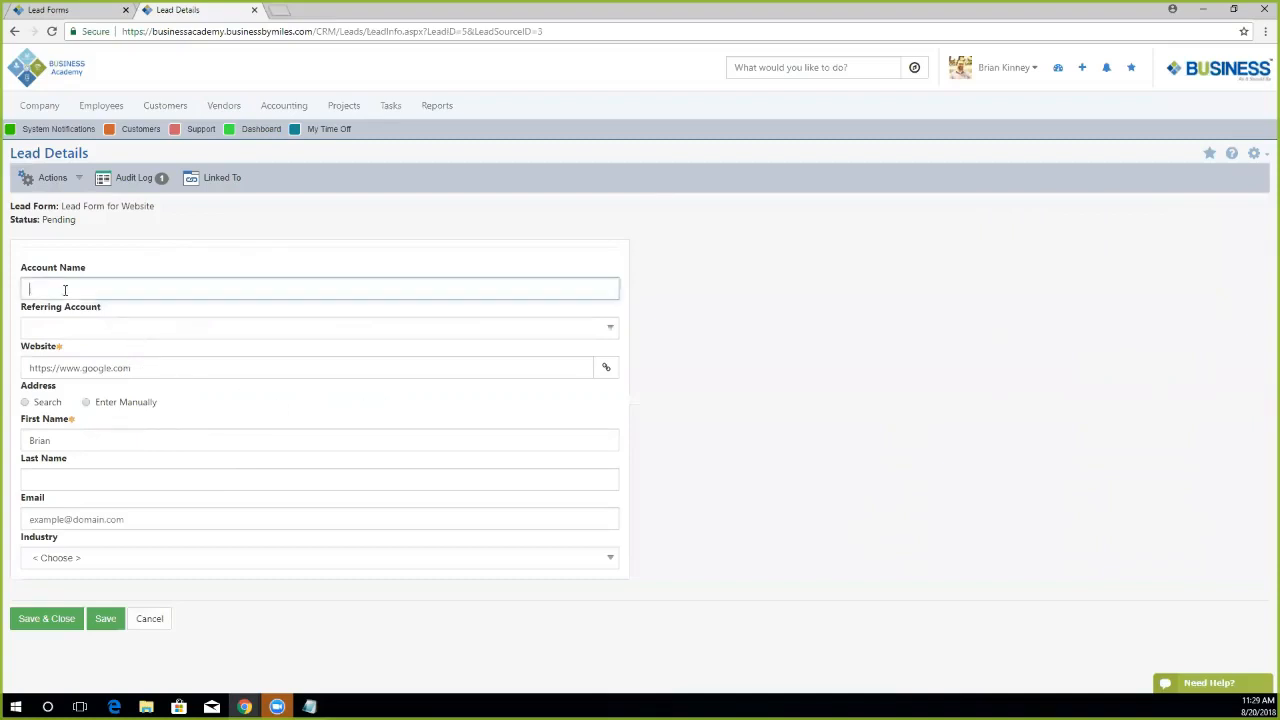
pyautogui.click(66, 324)
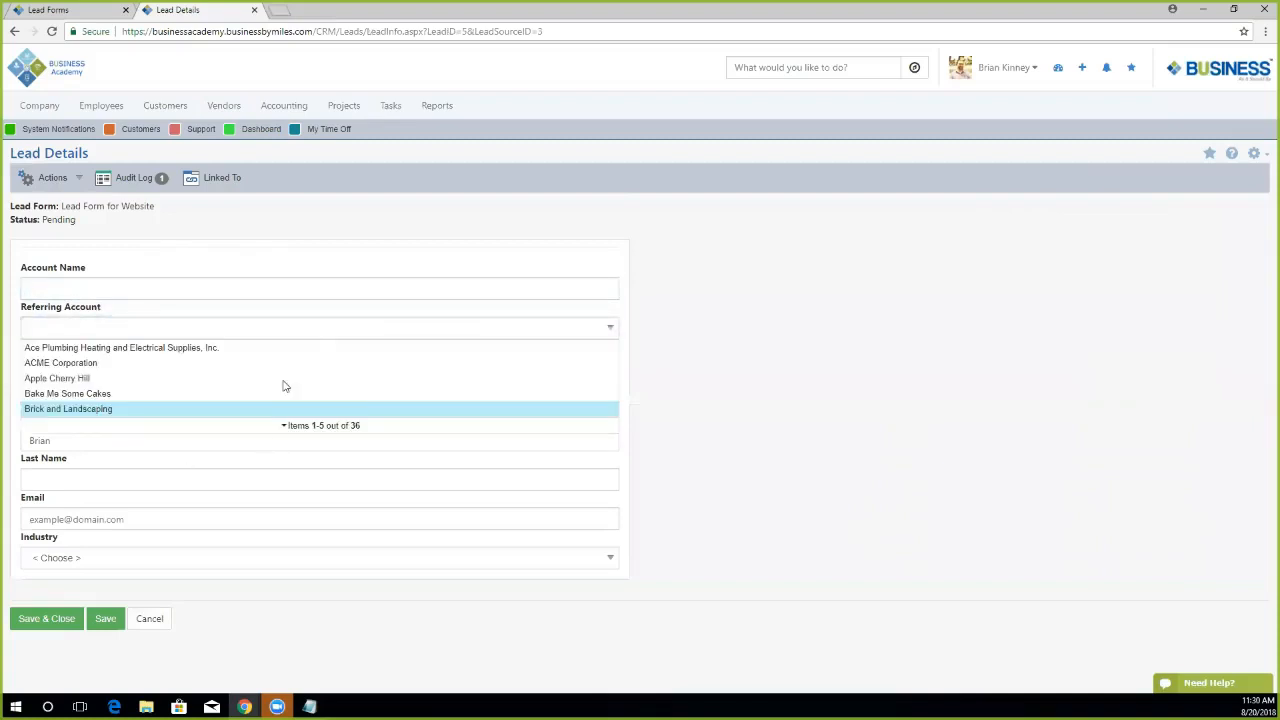
pyautogui.click(812, 420)
pyautogui.click(131, 477)
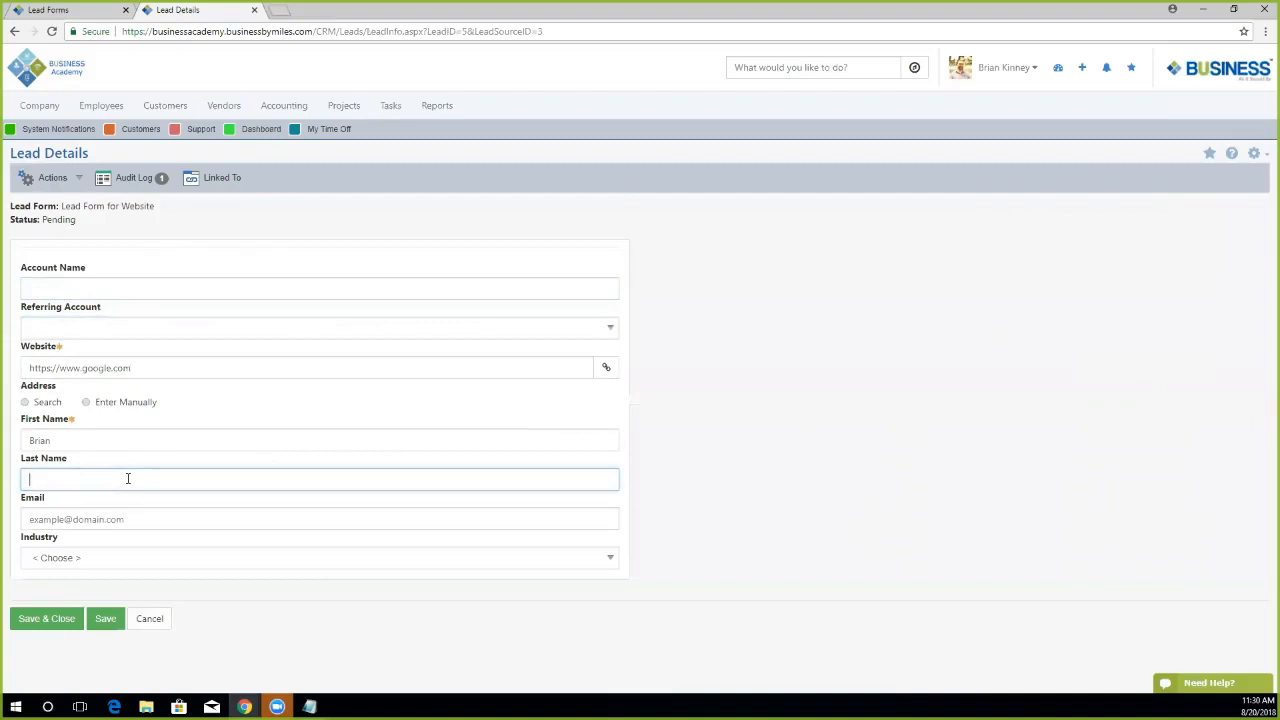
# Look through the industry choices offered for the lead.
pyautogui.click(116, 515)
pyautogui.click(105, 560)
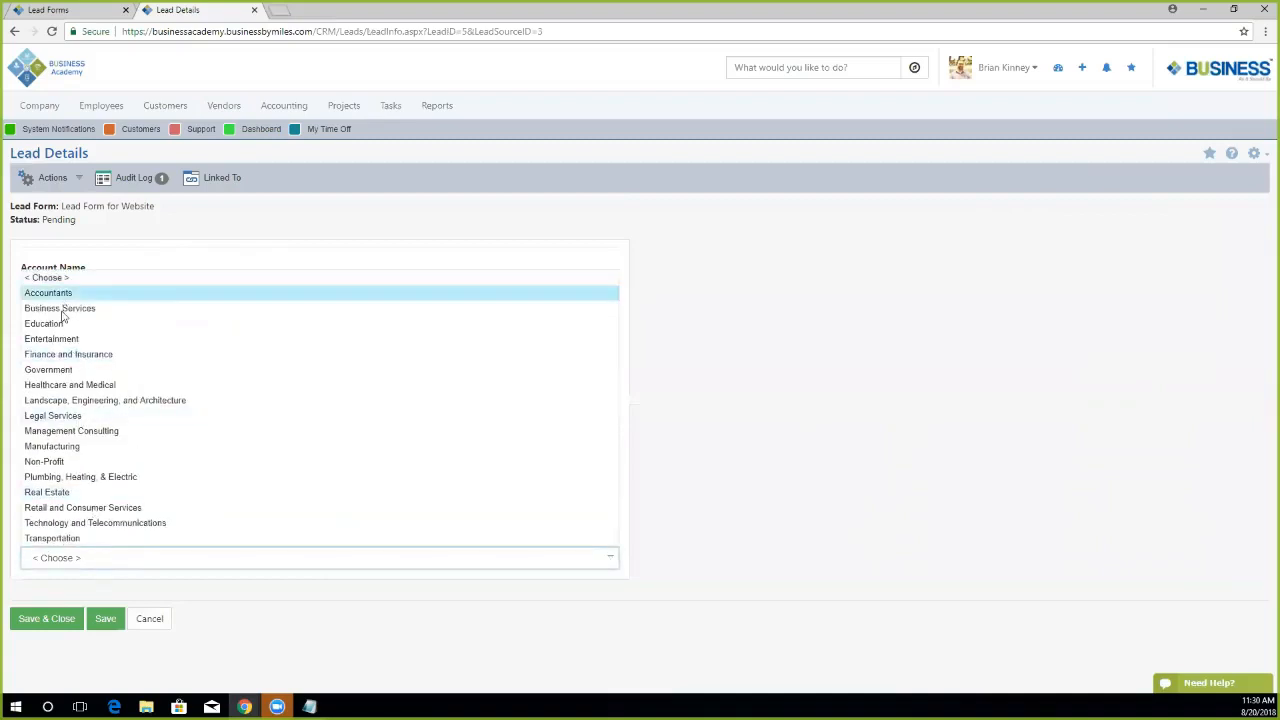
pyautogui.click(751, 391)
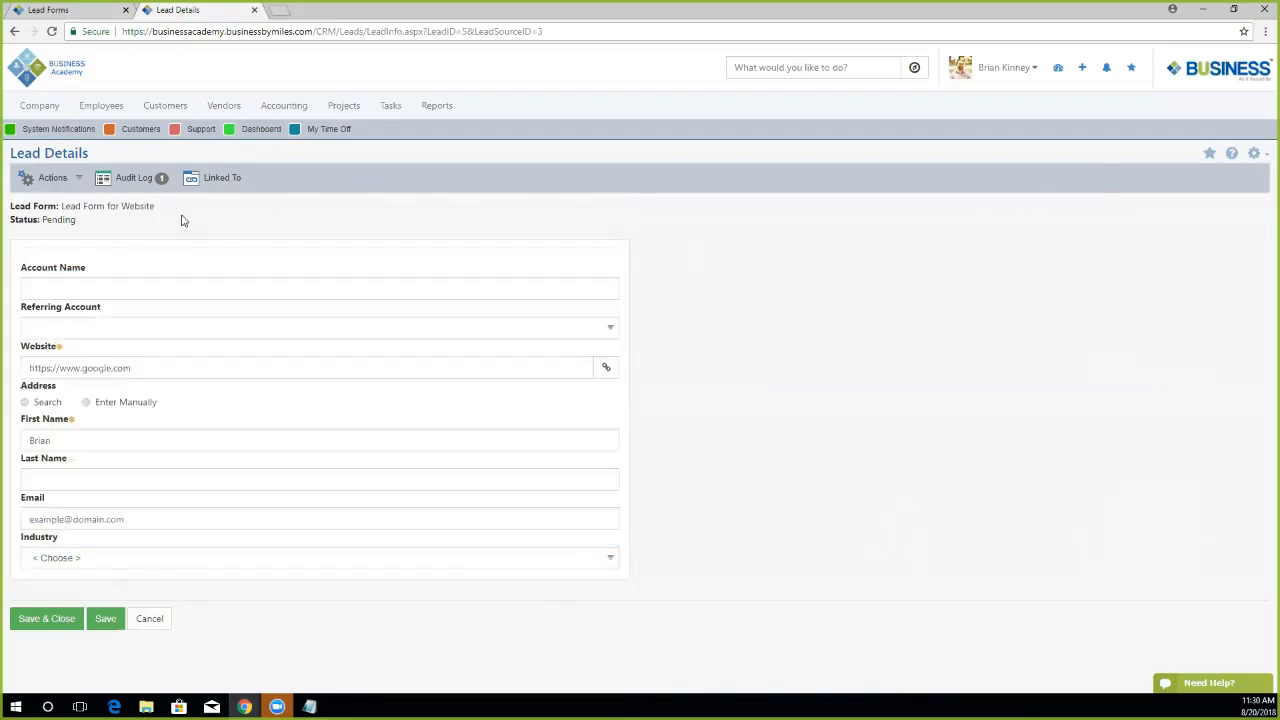
# View the lead's audit log and its linked associations.
pyautogui.click(130, 178)
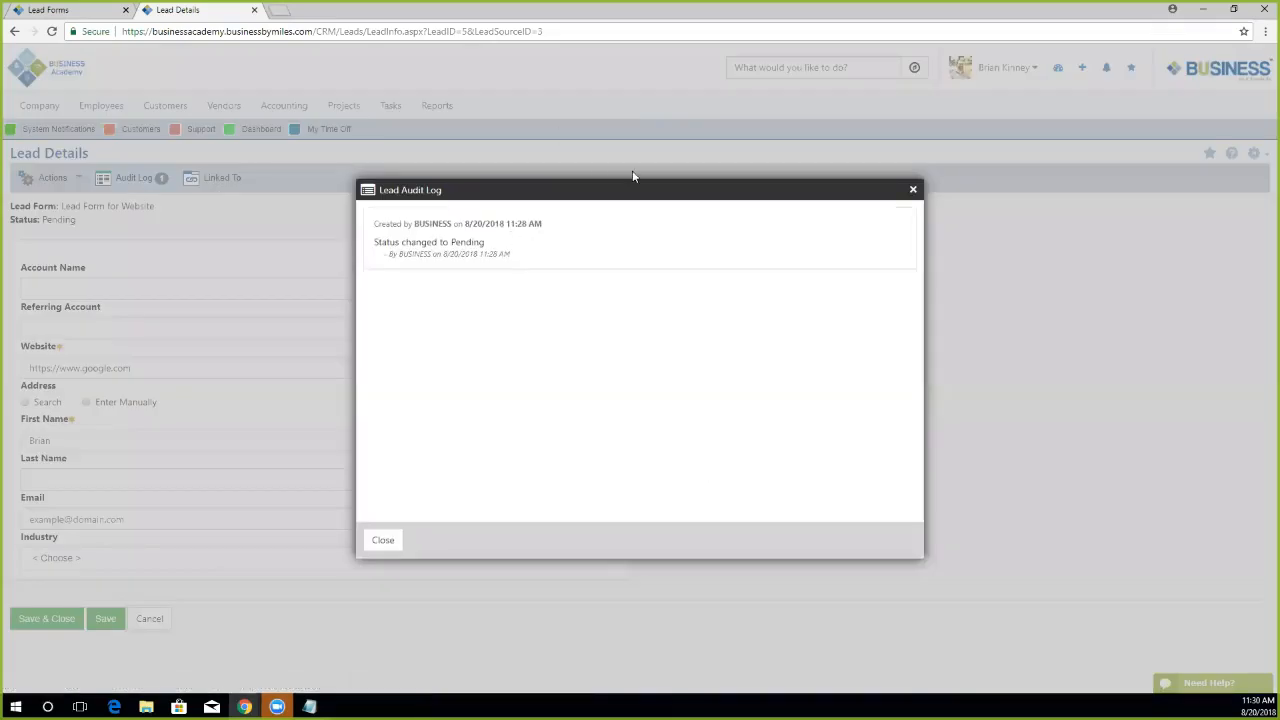
pyautogui.click(912, 190)
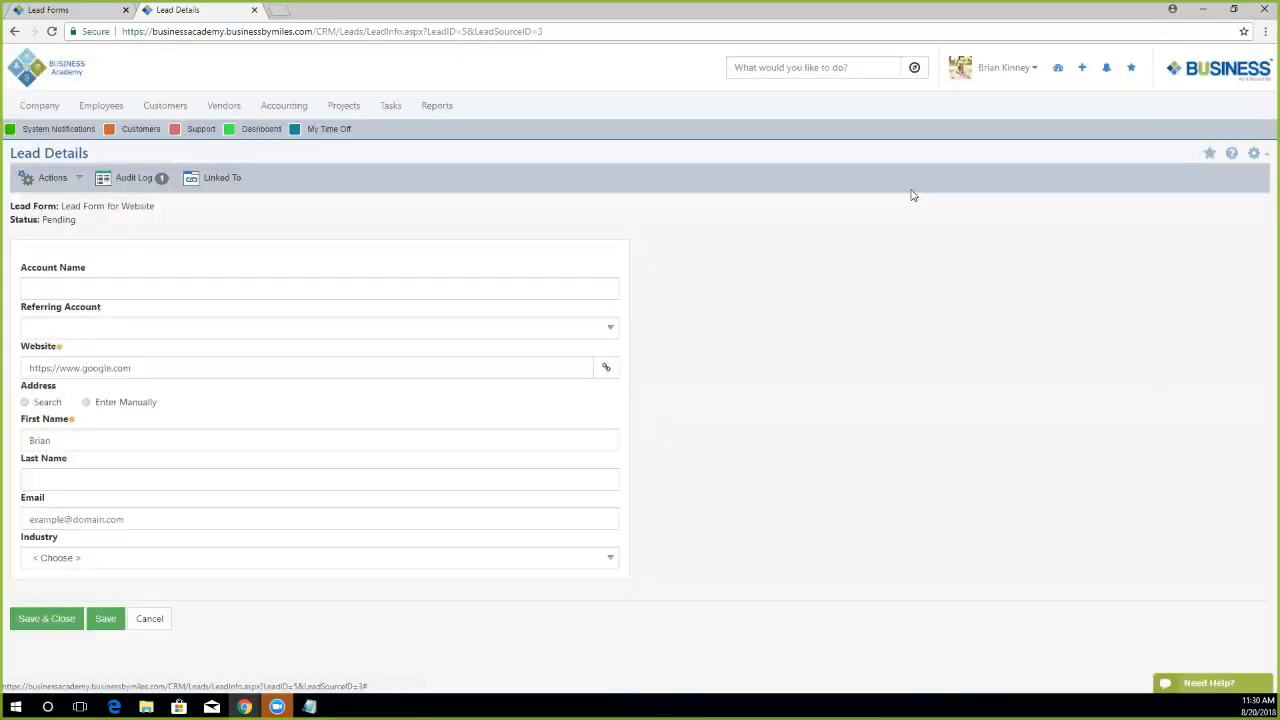
pyautogui.click(210, 178)
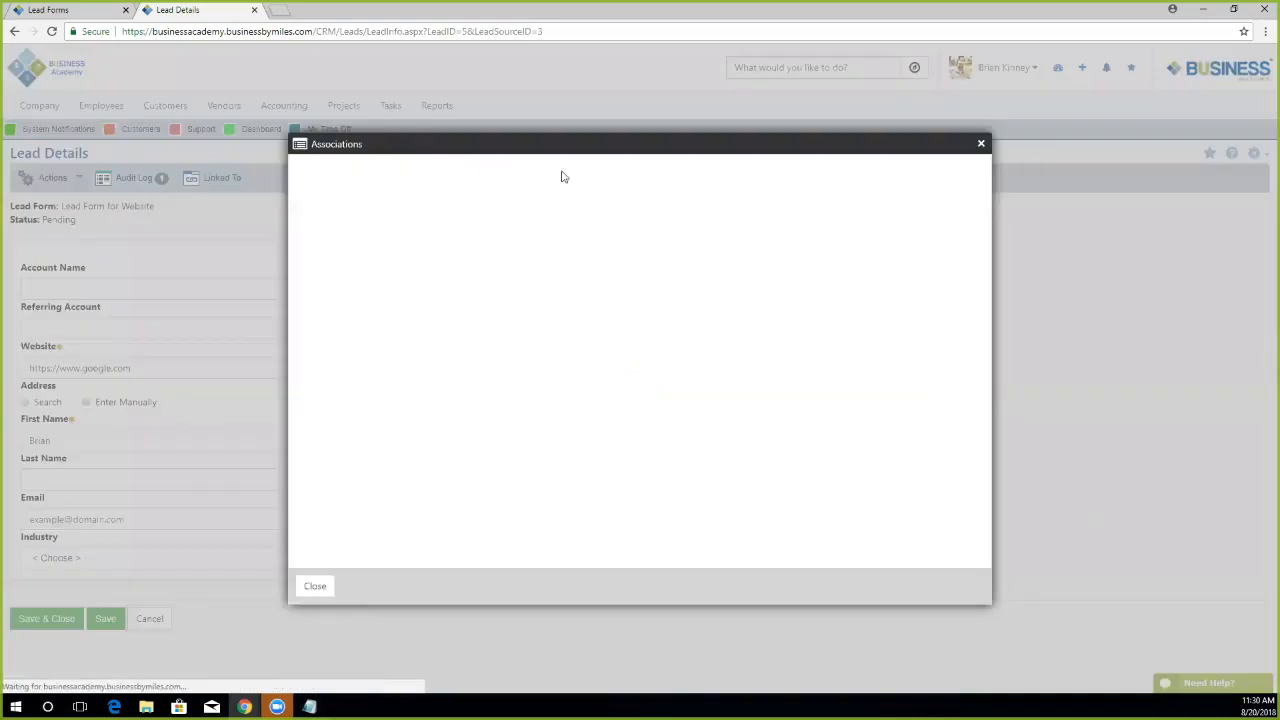
pyautogui.click(979, 147)
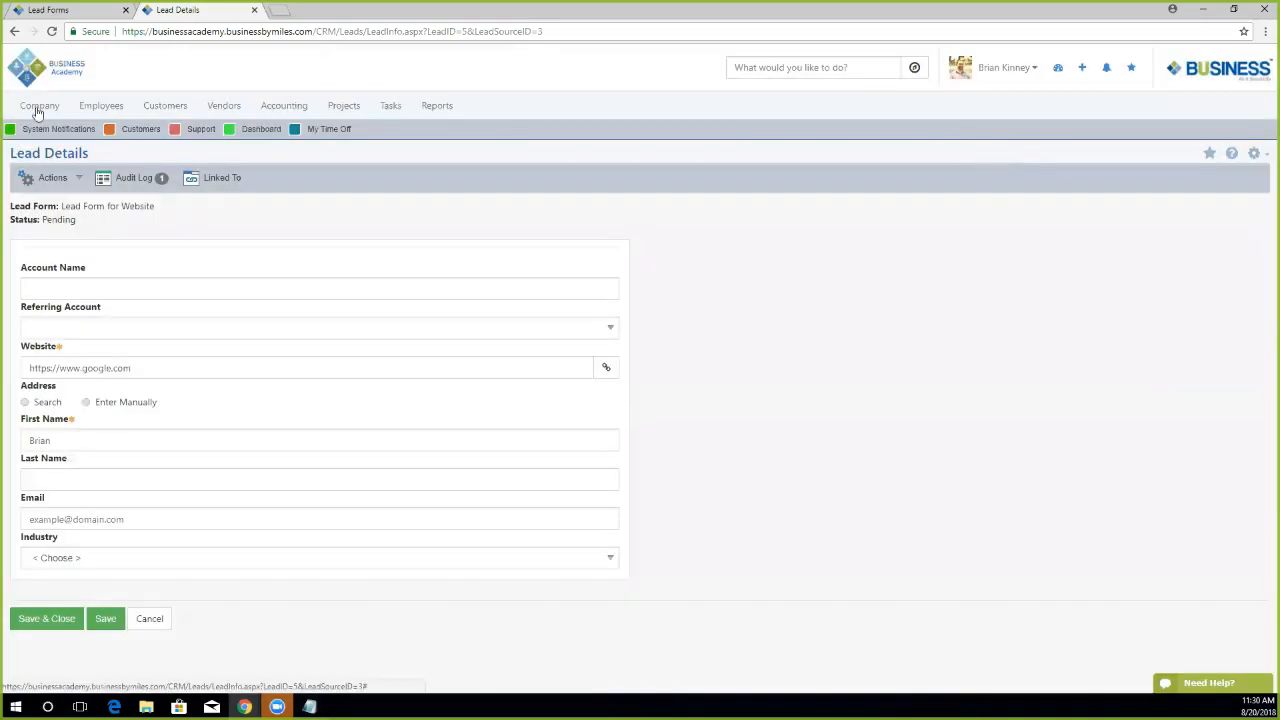
# Convert the pending website lead to a customer.
pyautogui.click(76, 180)
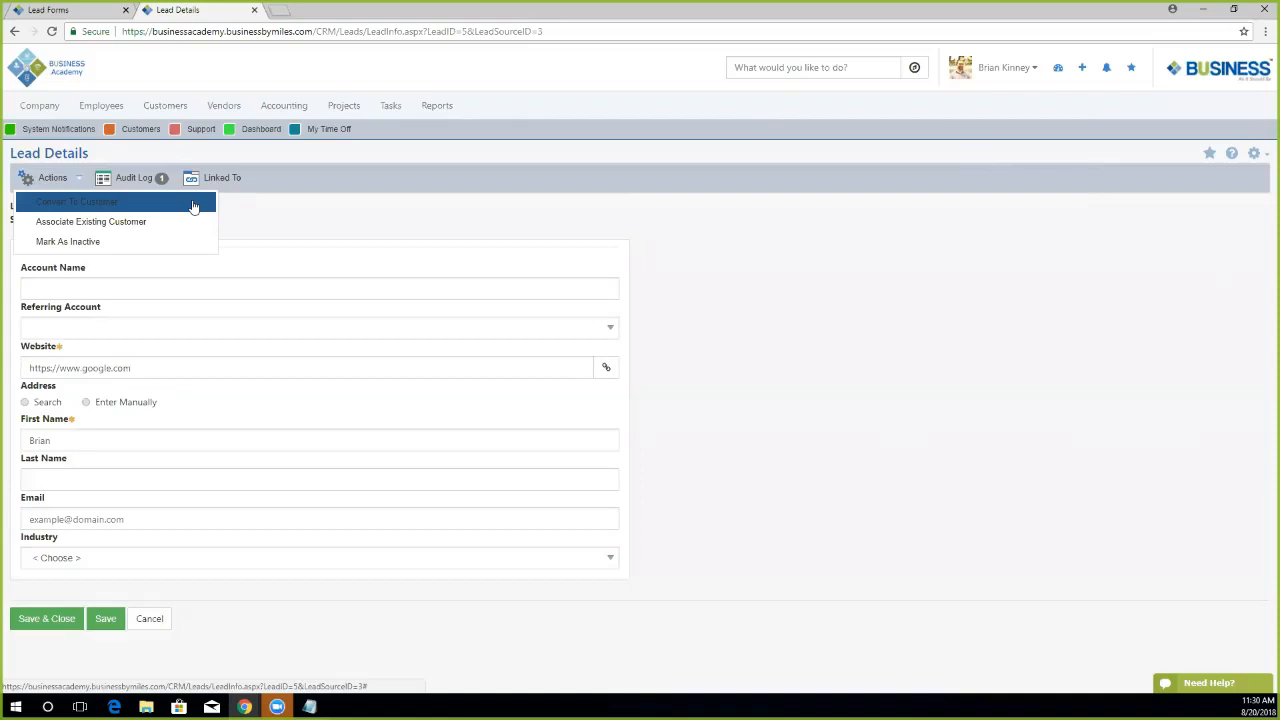
pyautogui.click(85, 207)
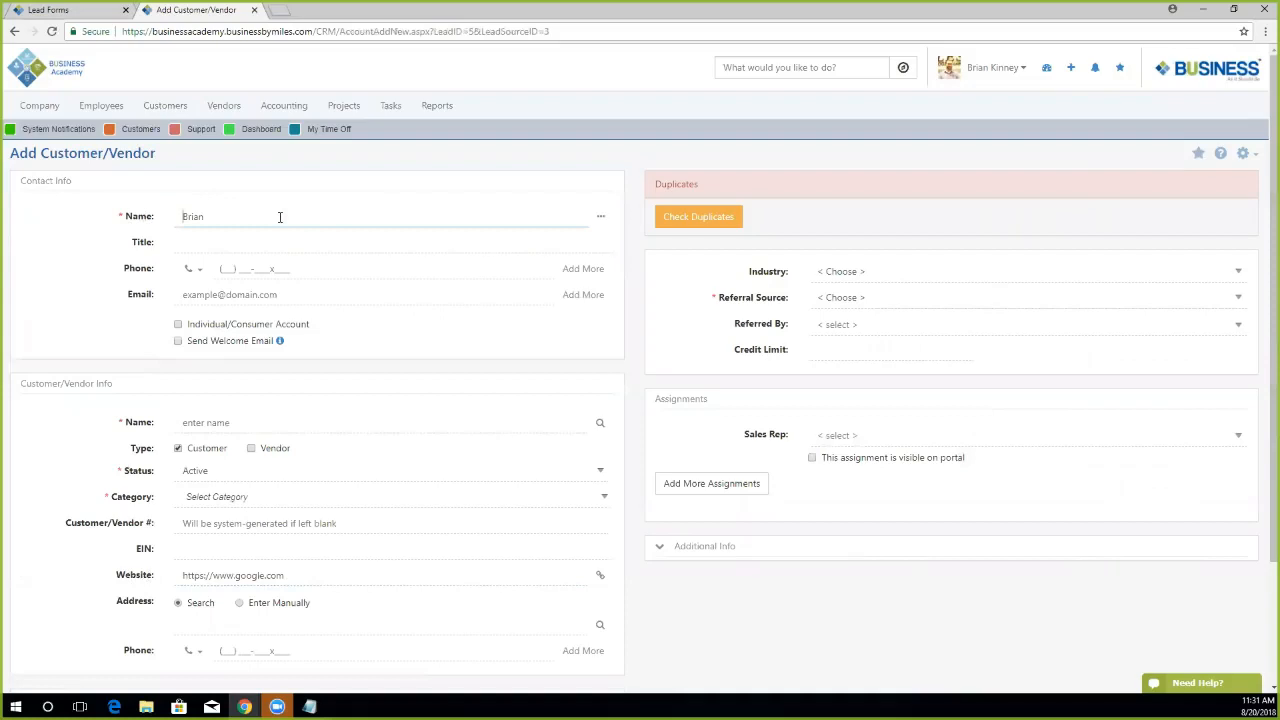
pyautogui.click(332, 188)
# Name the customer account Pep Boys and also mark it as a vendor.
pyautogui.click(224, 421)
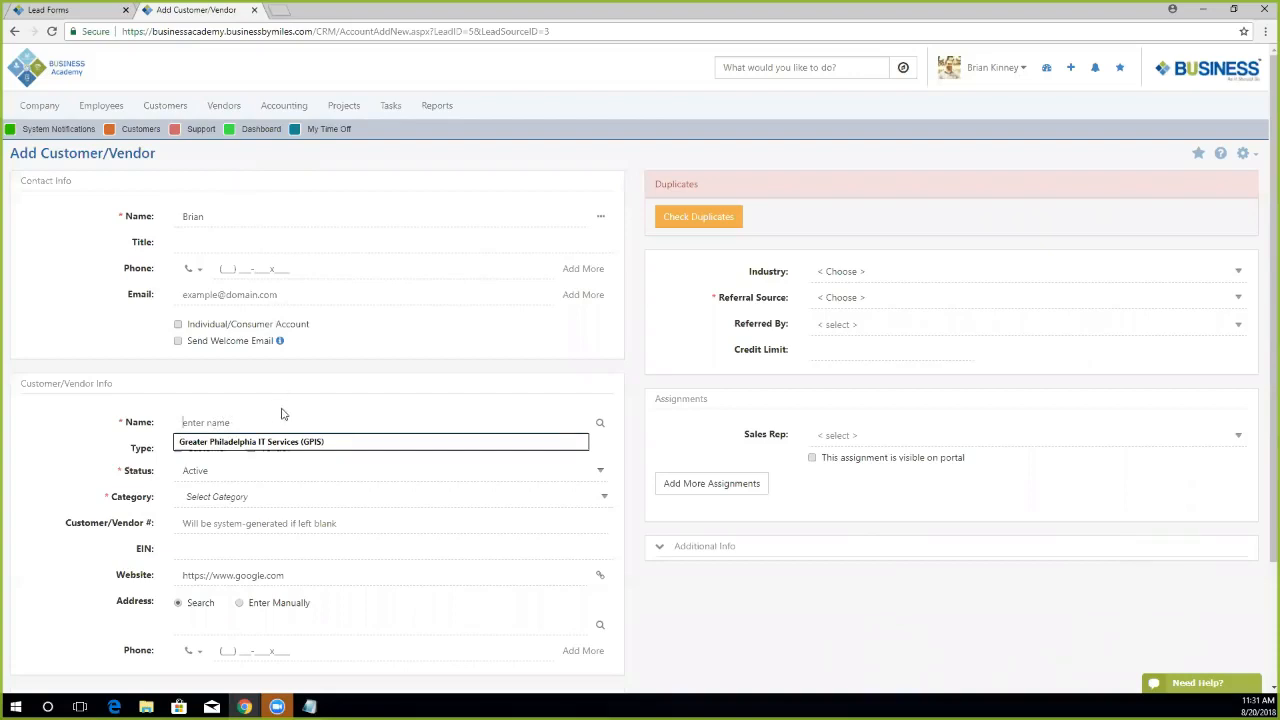
pyautogui.write('Pep Boys')
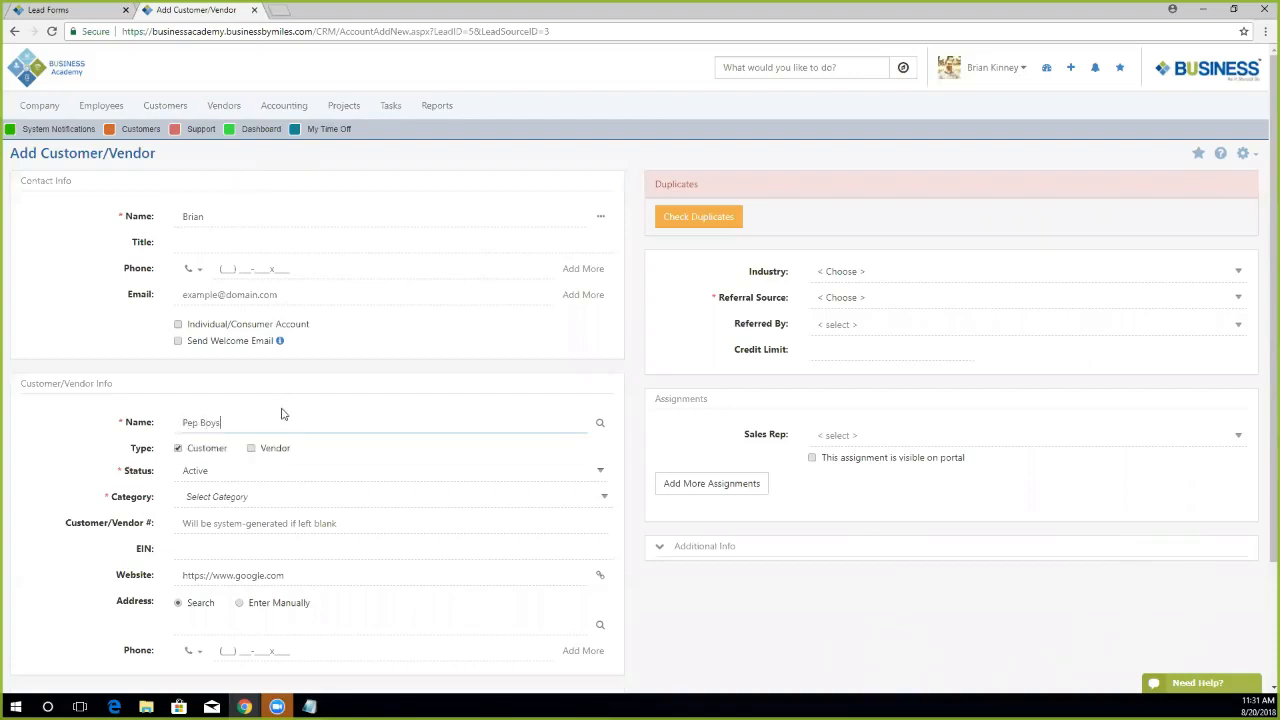
pyautogui.click(306, 410)
pyautogui.click(256, 452)
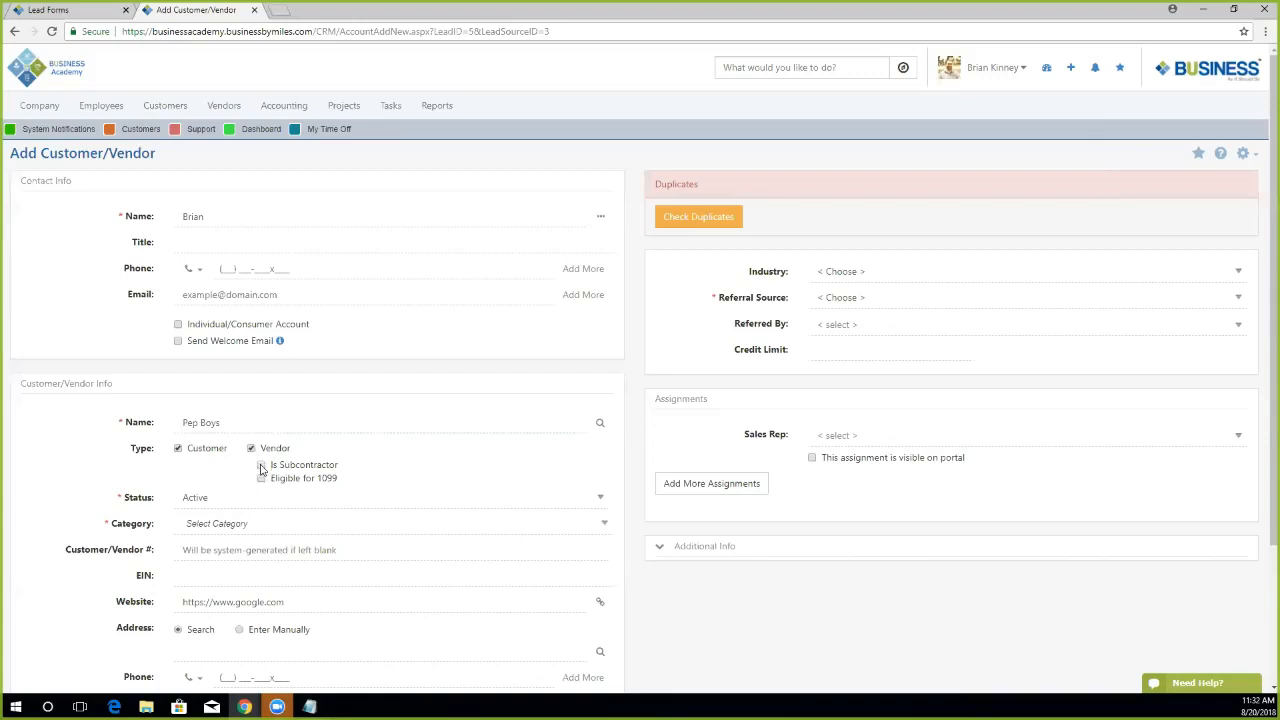
# Try the vendor's Is Subcontractor and Eligible for 1099 options, leaving both cleared.
pyautogui.click(261, 466)
pyautogui.click(261, 478)
pyautogui.click(262, 479)
pyautogui.click(261, 465)
# Assign the Service category to the Pep Boys account.
pyautogui.click(238, 525)
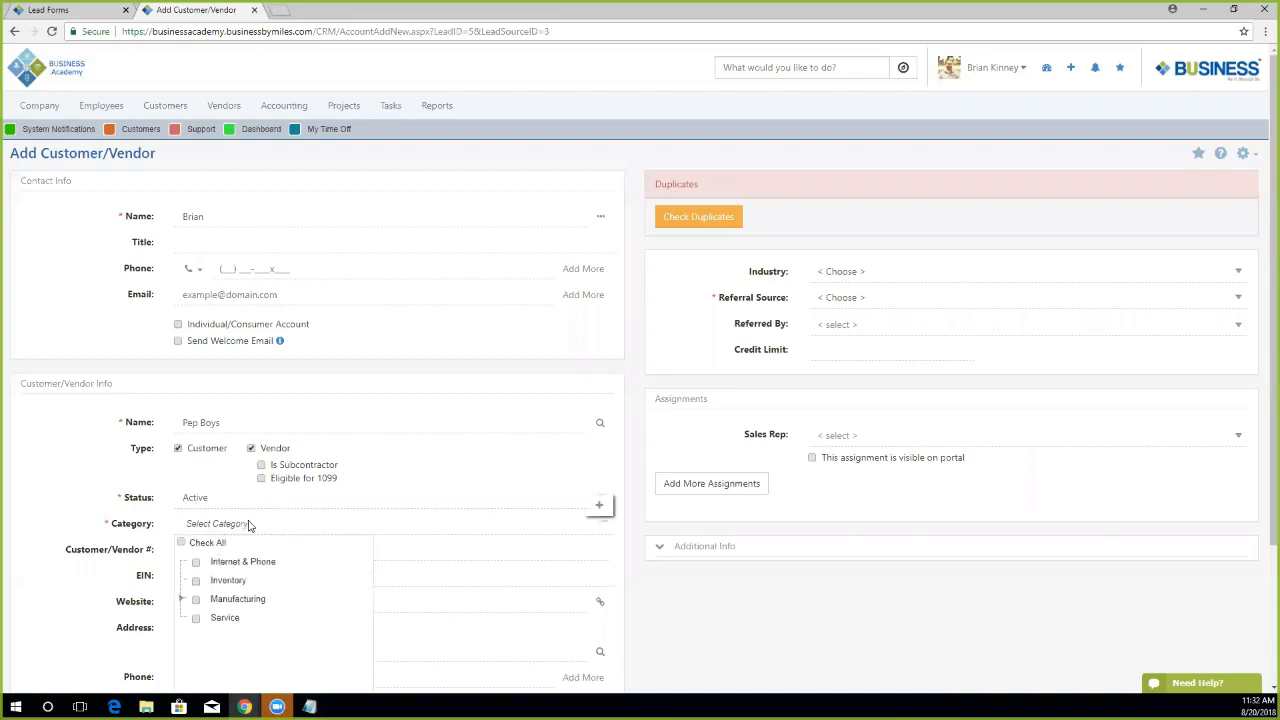
pyautogui.click(196, 619)
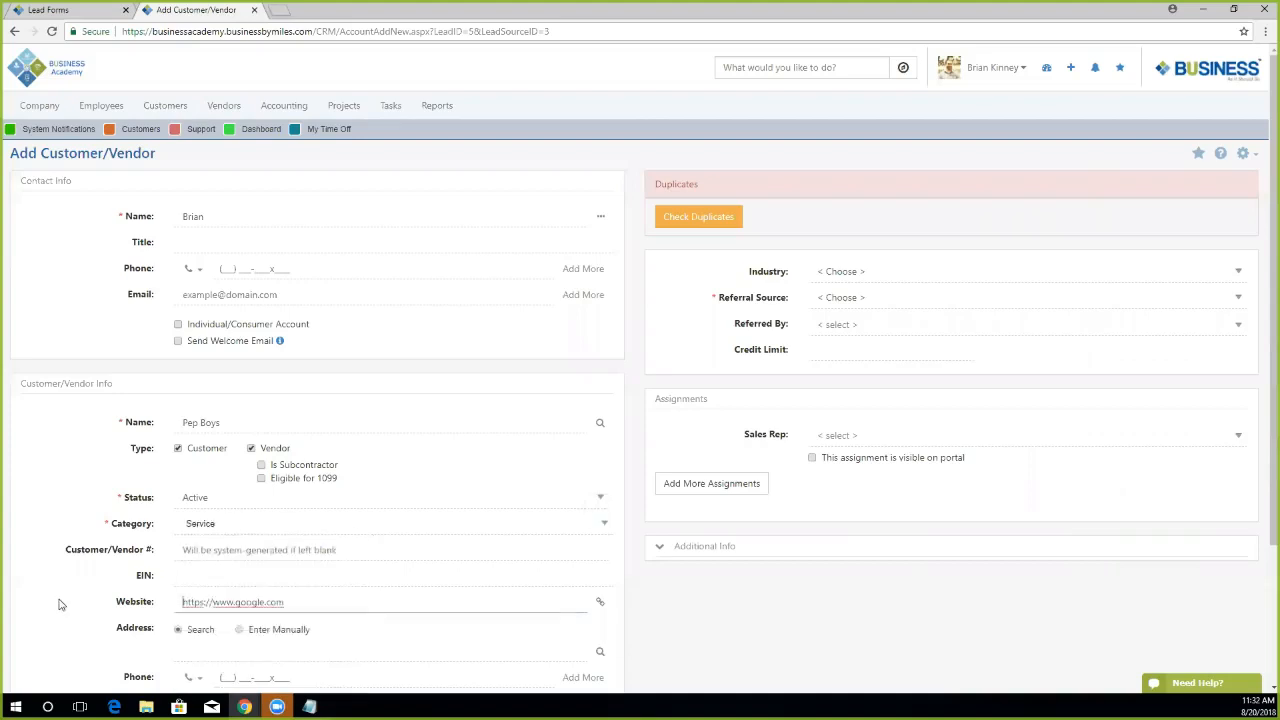
# Try adding the Internet & Phone, Inventory and Manufacturing categories, and remove them again so only Service is selected.
pyautogui.click(262, 530)
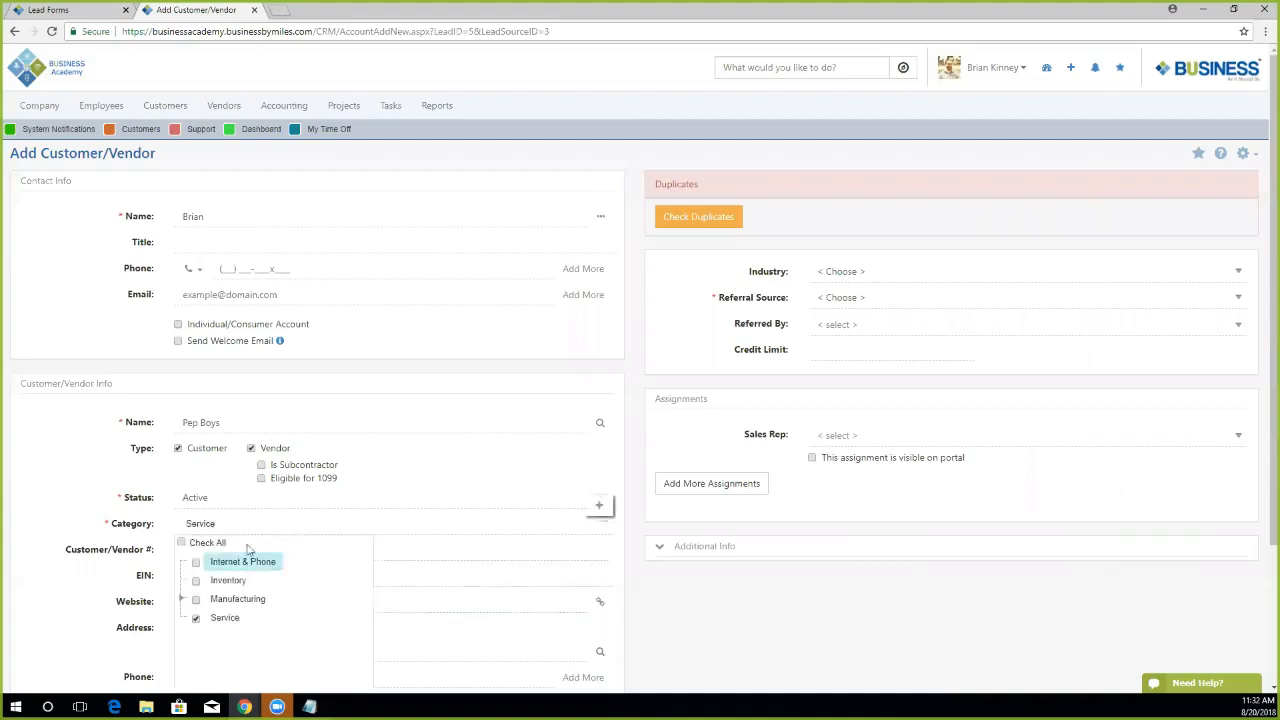
pyautogui.click(197, 563)
pyautogui.click(196, 581)
pyautogui.click(196, 599)
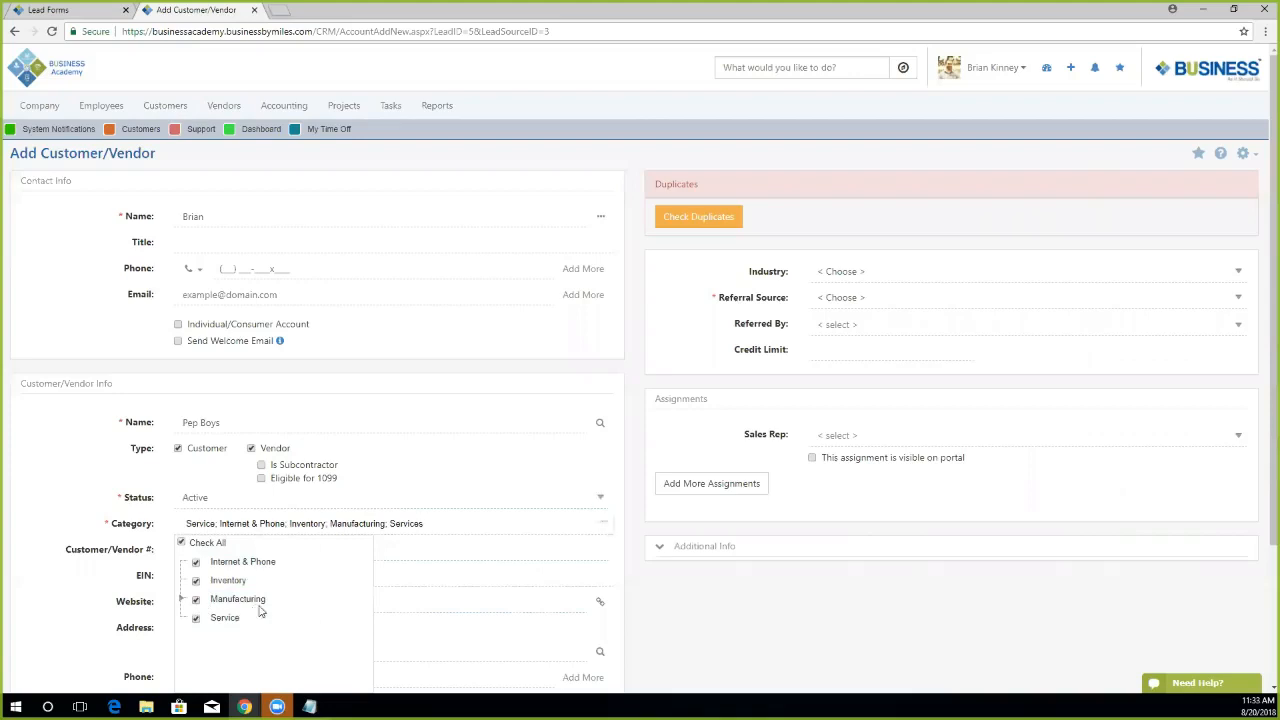
pyautogui.click(197, 601)
pyautogui.click(196, 581)
pyautogui.click(196, 562)
pyautogui.click(50, 607)
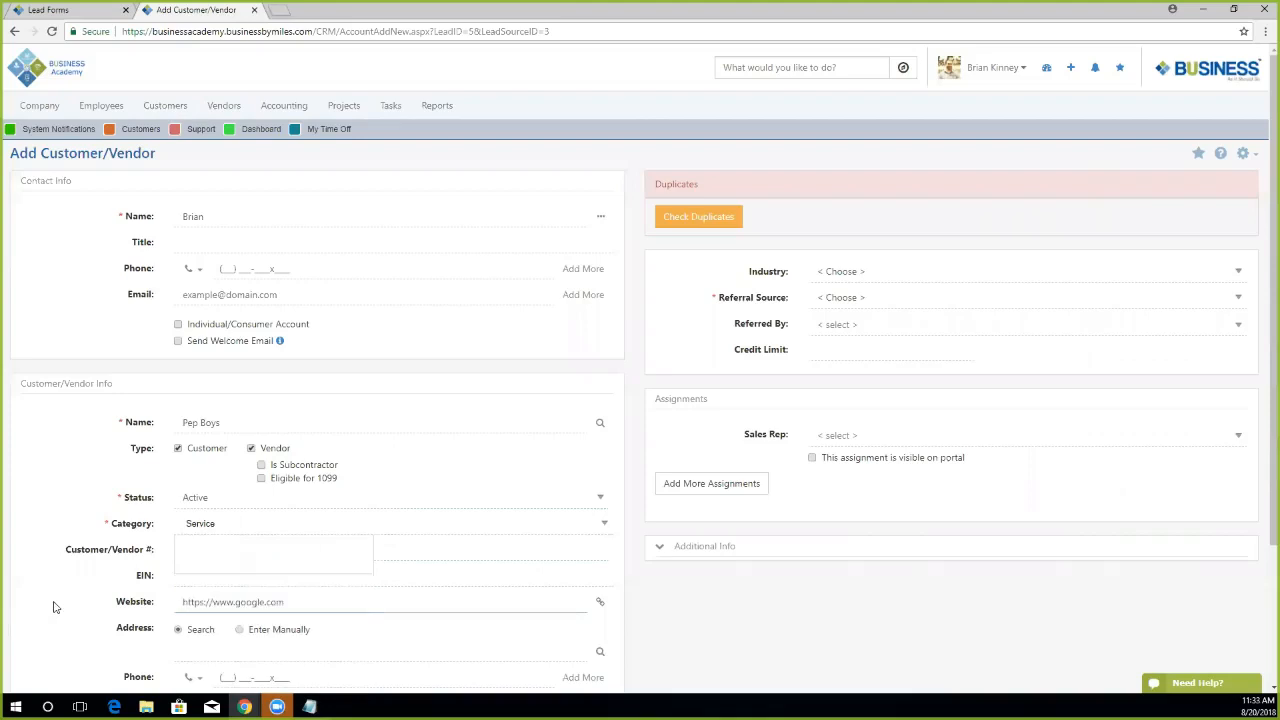
# Try entering a custom customer/vendor number and clear it, leaving the field blank for a system-generated one.
pyautogui.scroll(-1, 131, 578)
pyautogui.scroll(-2, 131, 578)
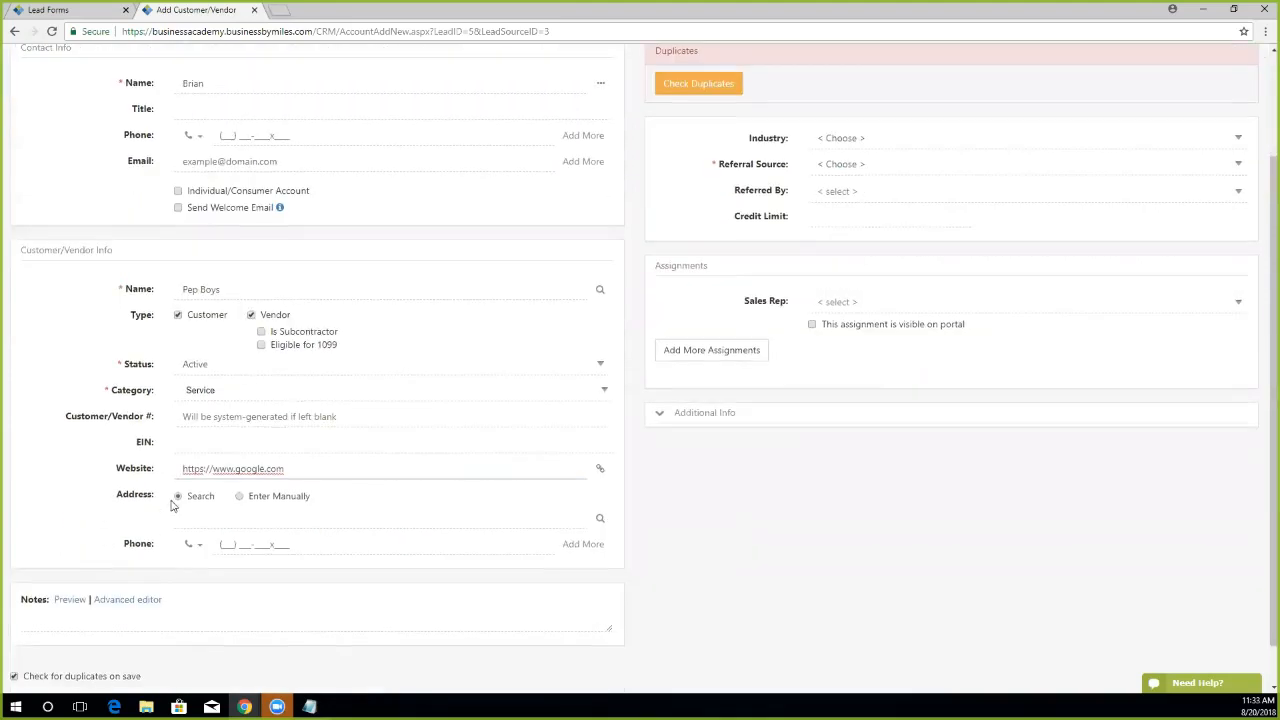
pyautogui.click(227, 416)
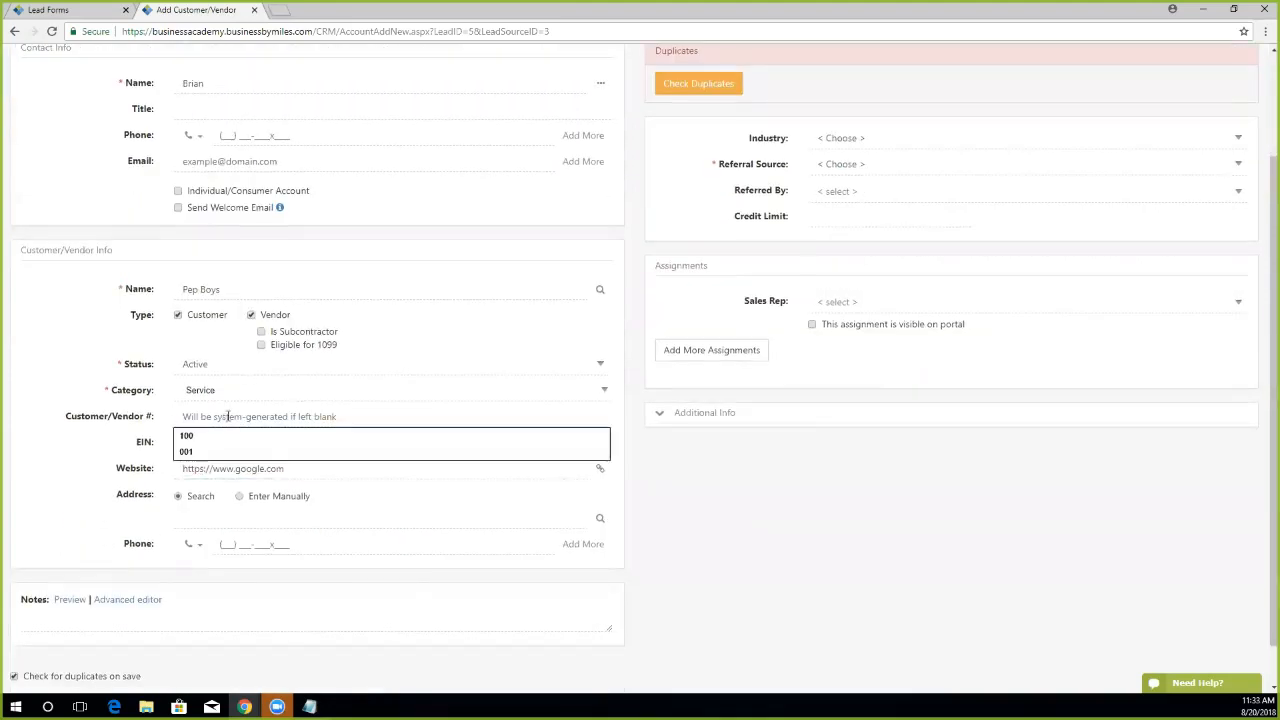
pyautogui.click(68, 382)
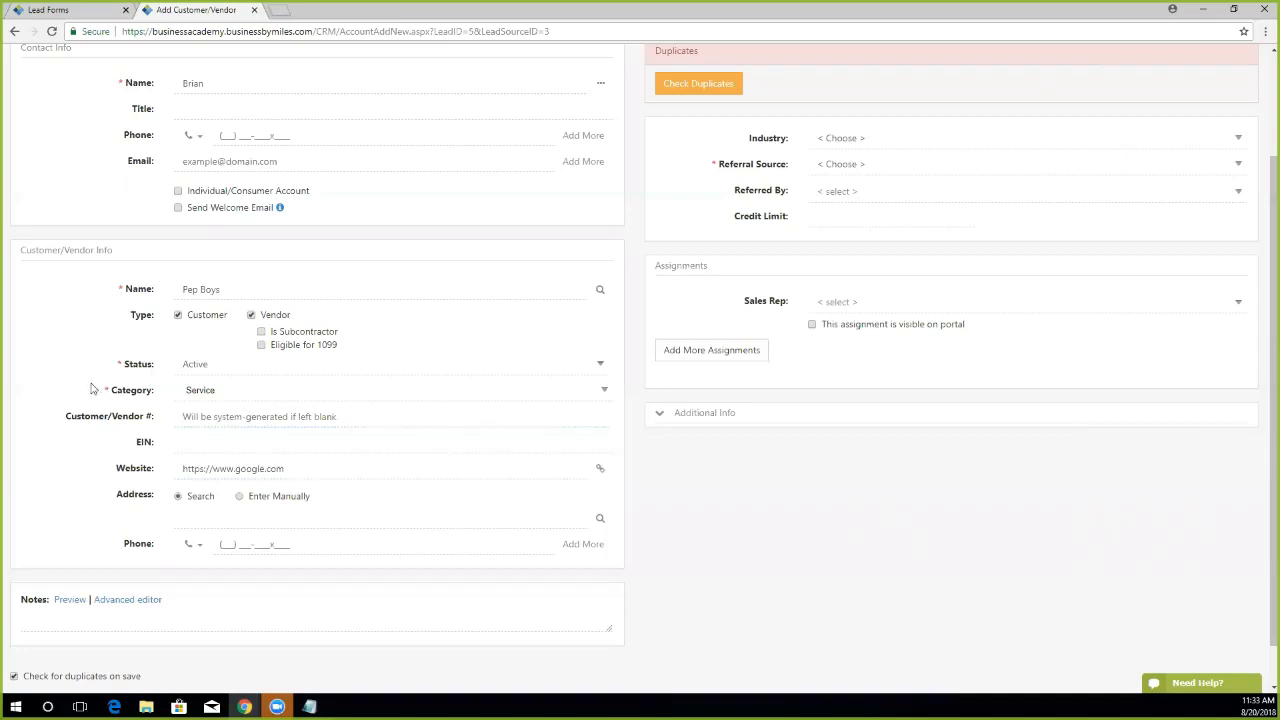
pyautogui.click(316, 417)
pyautogui.write('1')
pyautogui.click(727, 480)
pyautogui.click(294, 414)
pyautogui.press('BackSpace')
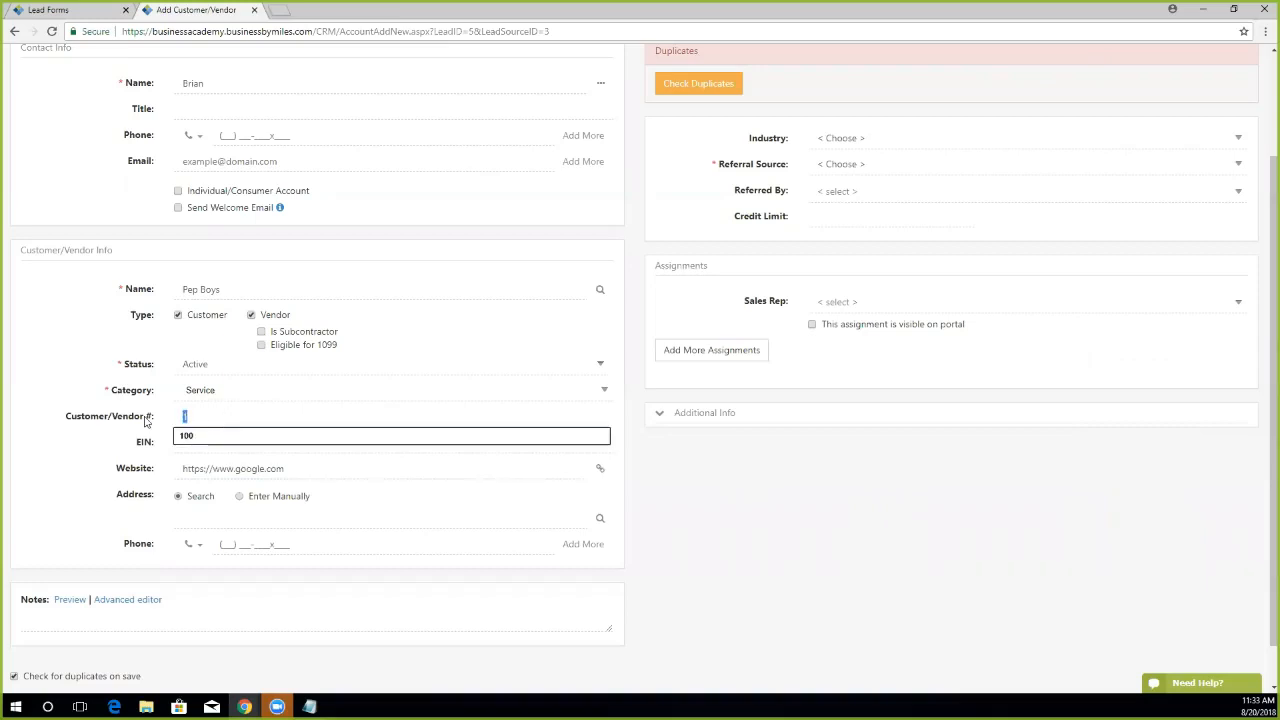
pyautogui.click(731, 523)
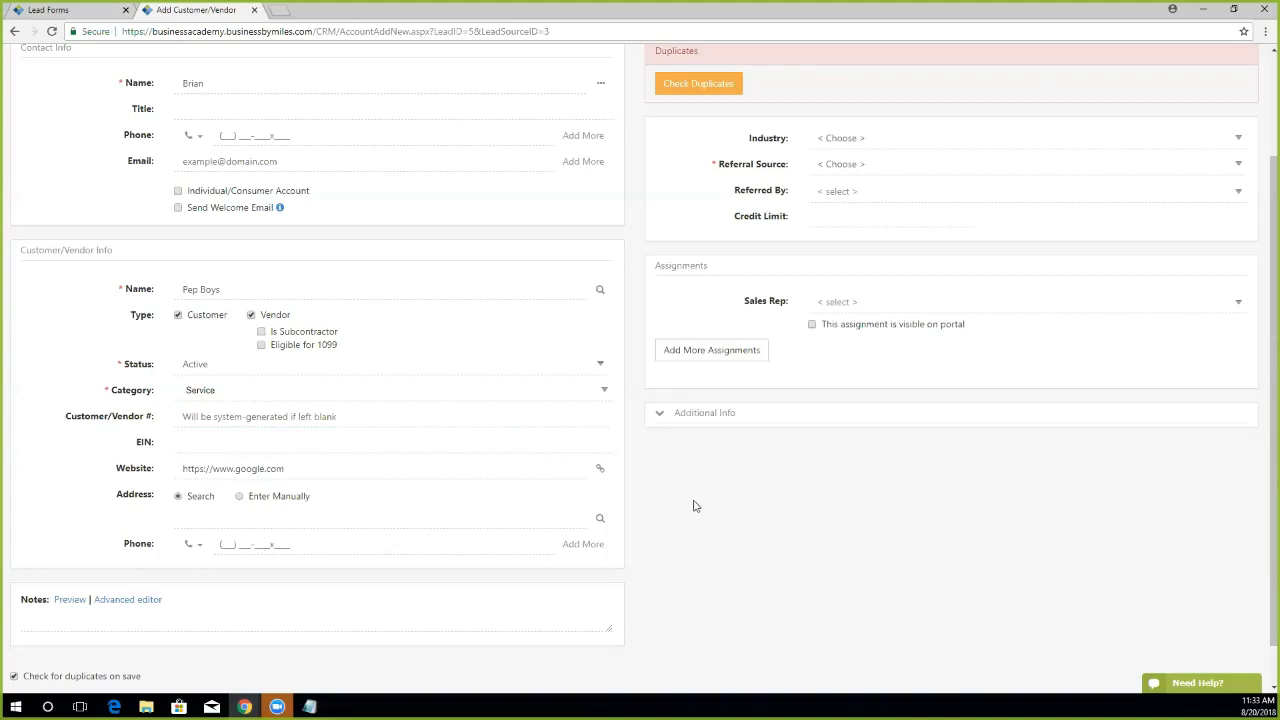
# Search for the account's street address and select the second suggested match.
pyautogui.click(218, 517)
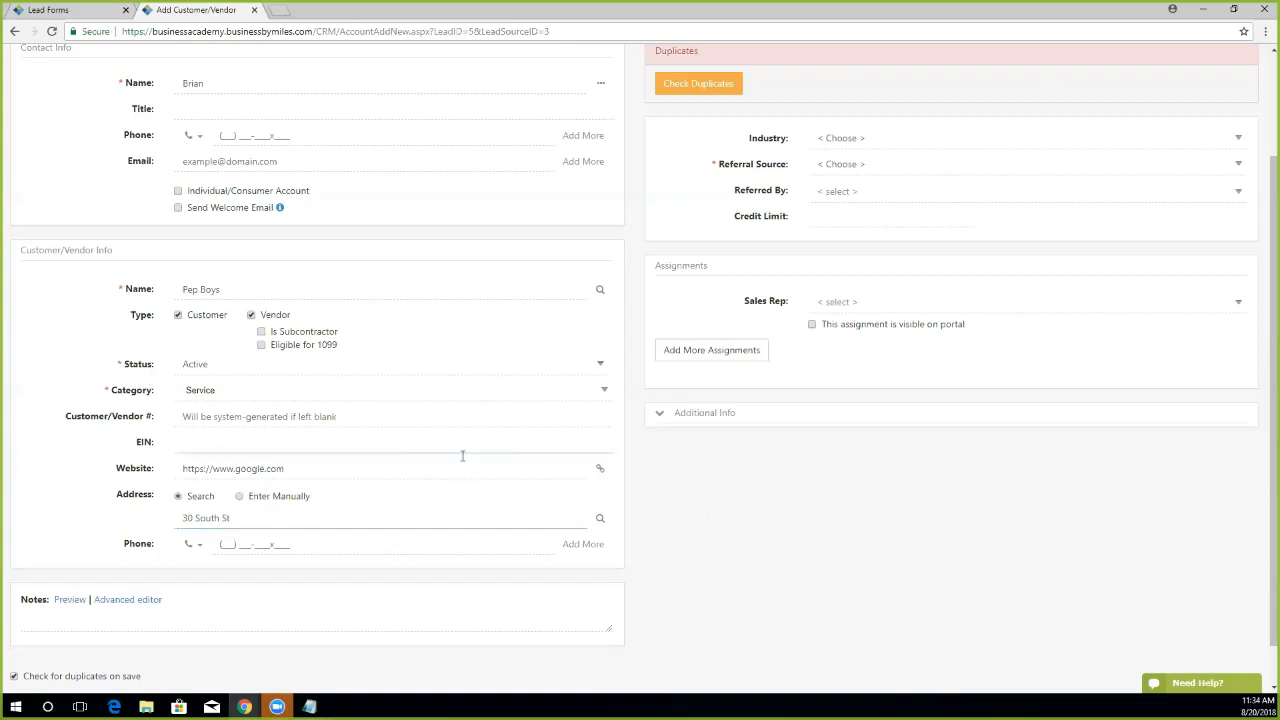
pyautogui.click(602, 519)
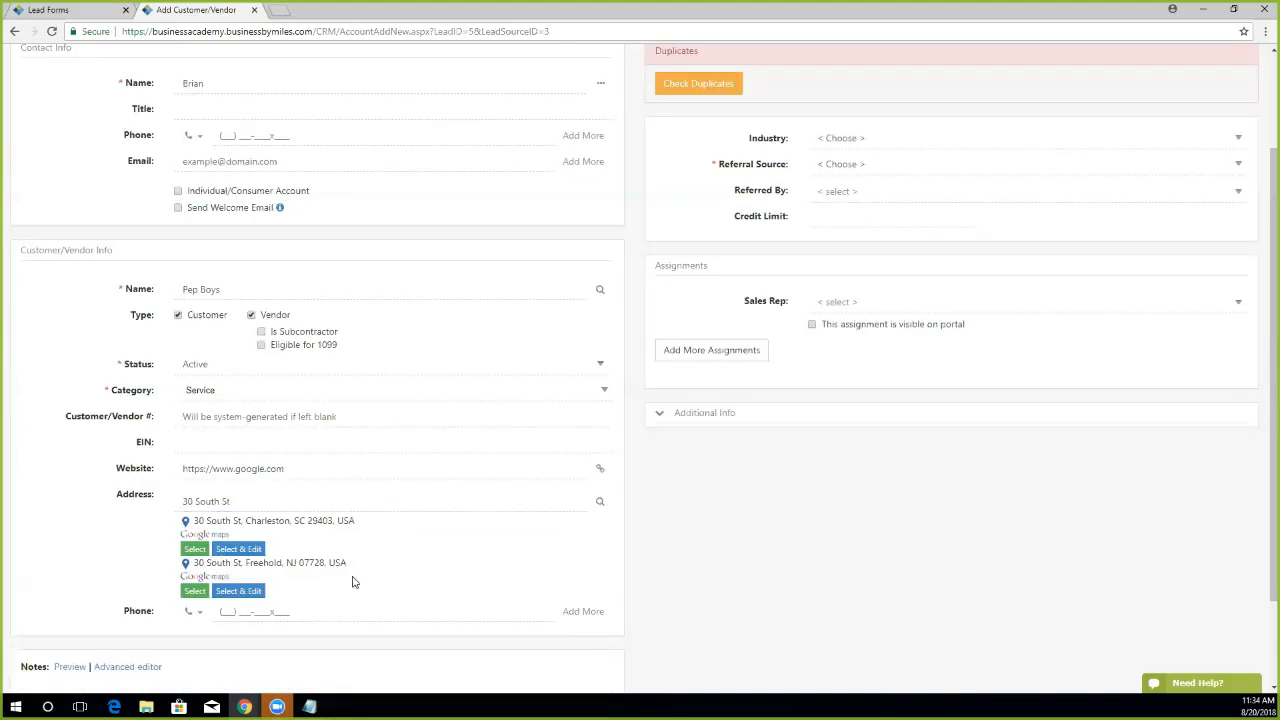
pyautogui.click(195, 591)
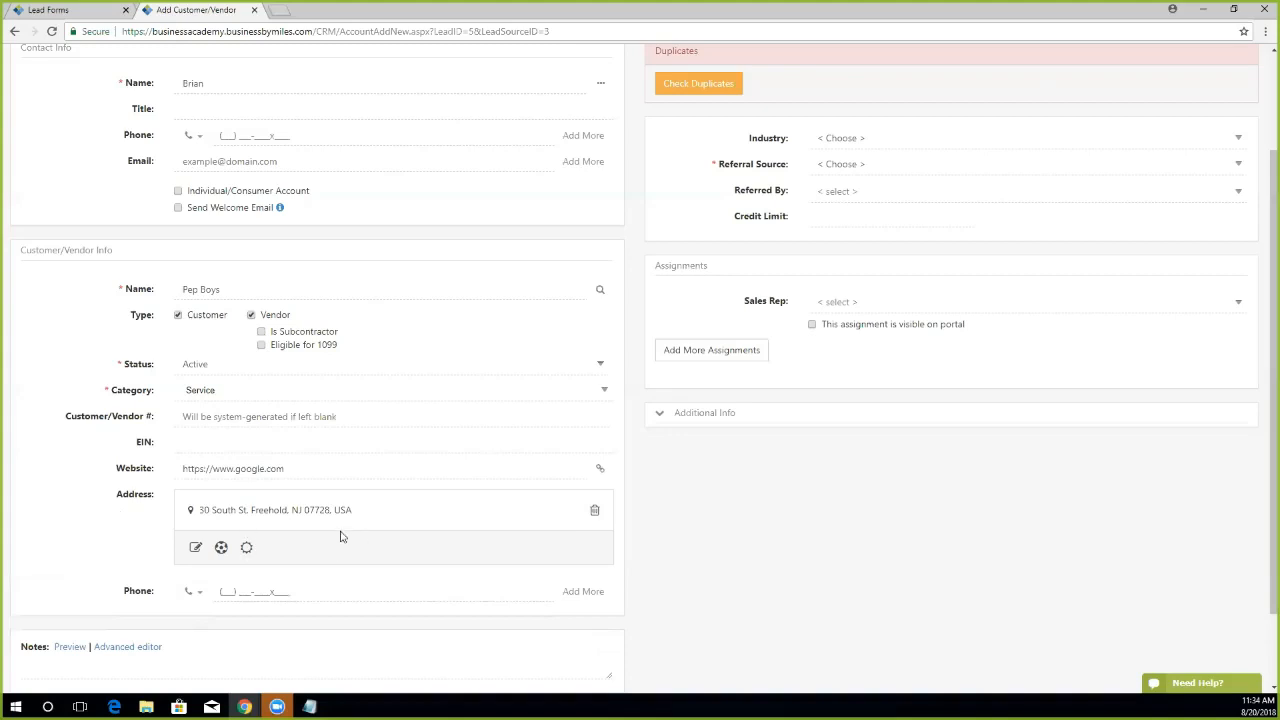
pyautogui.click(259, 578)
# Set the industry to Retail and Consumer Services and the referral source to Google, leaving the referring account unselected.
pyautogui.click(849, 140)
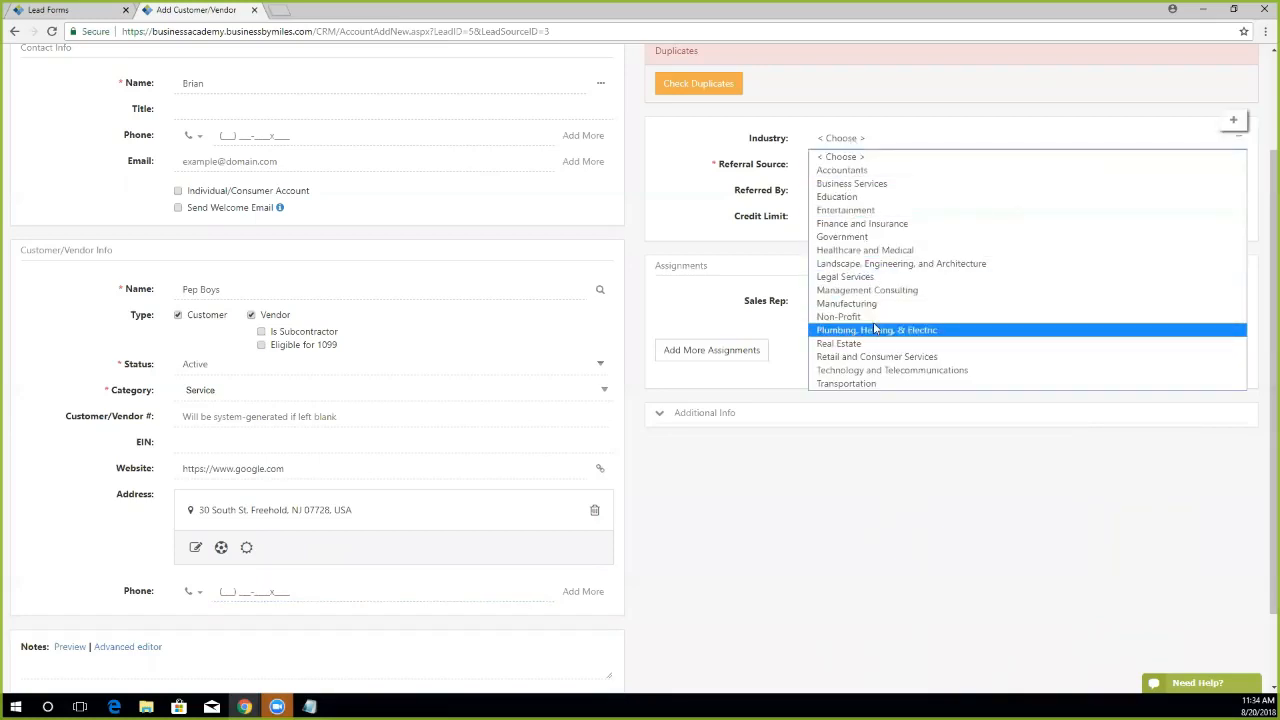
pyautogui.click(869, 356)
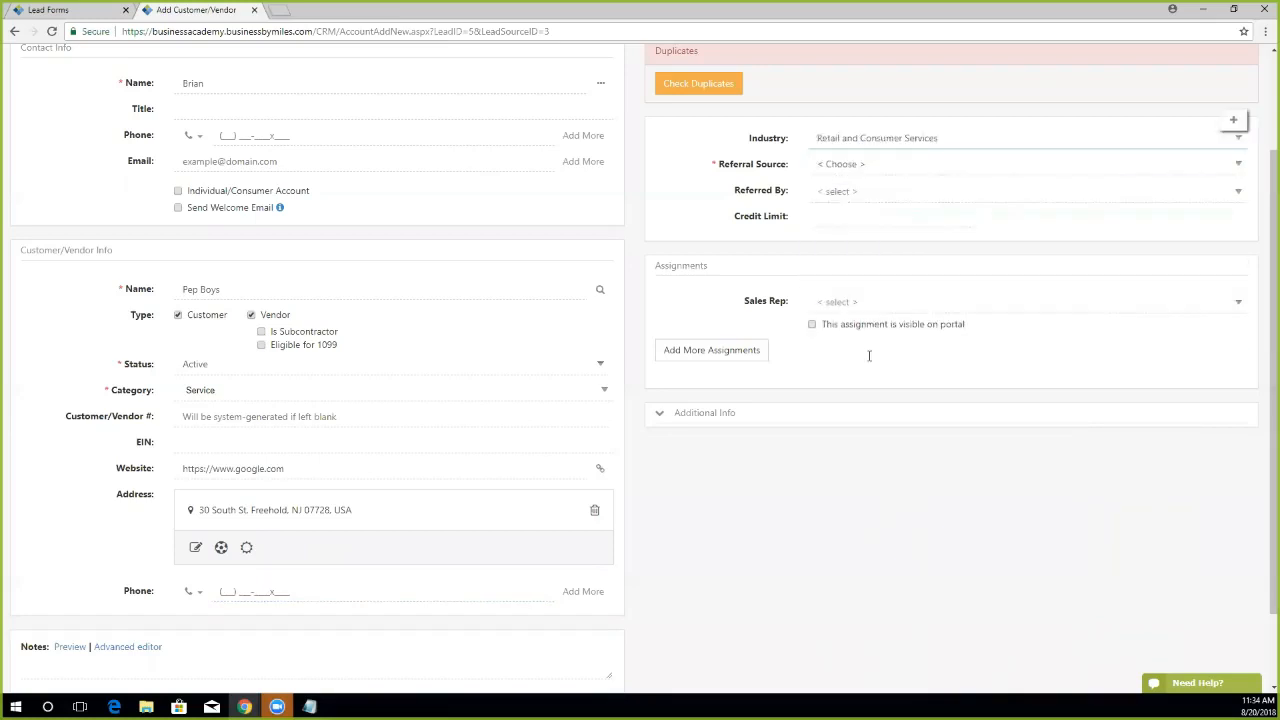
pyautogui.click(834, 166)
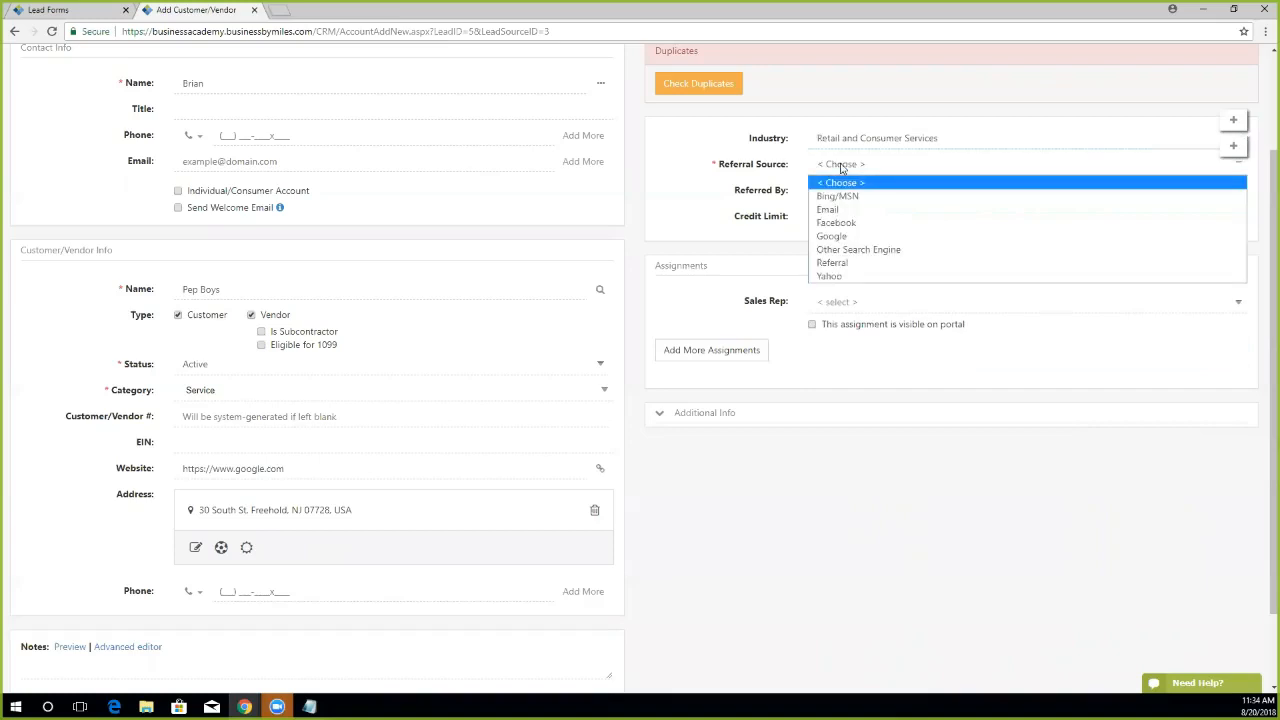
pyautogui.click(844, 238)
pyautogui.click(836, 190)
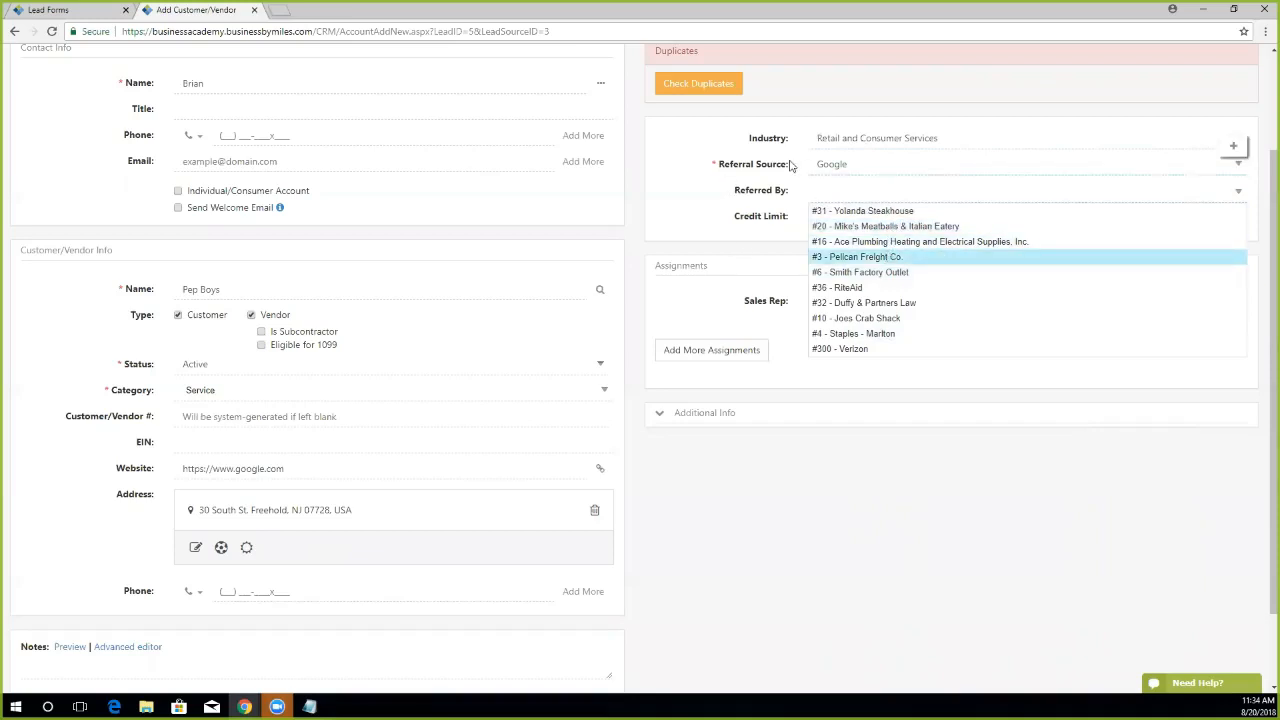
pyautogui.click(887, 212)
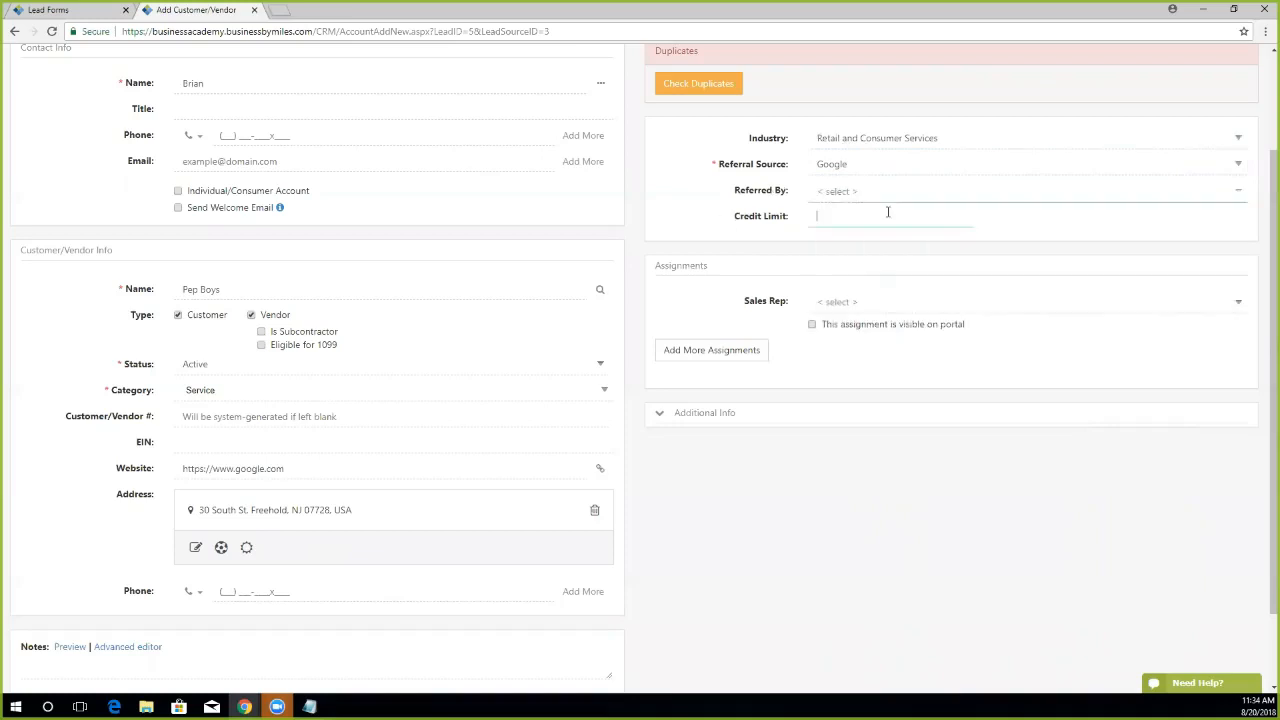
# Assign the signed-in employee as sales rep and make the assignment visible on the portal.
pyautogui.click(857, 301)
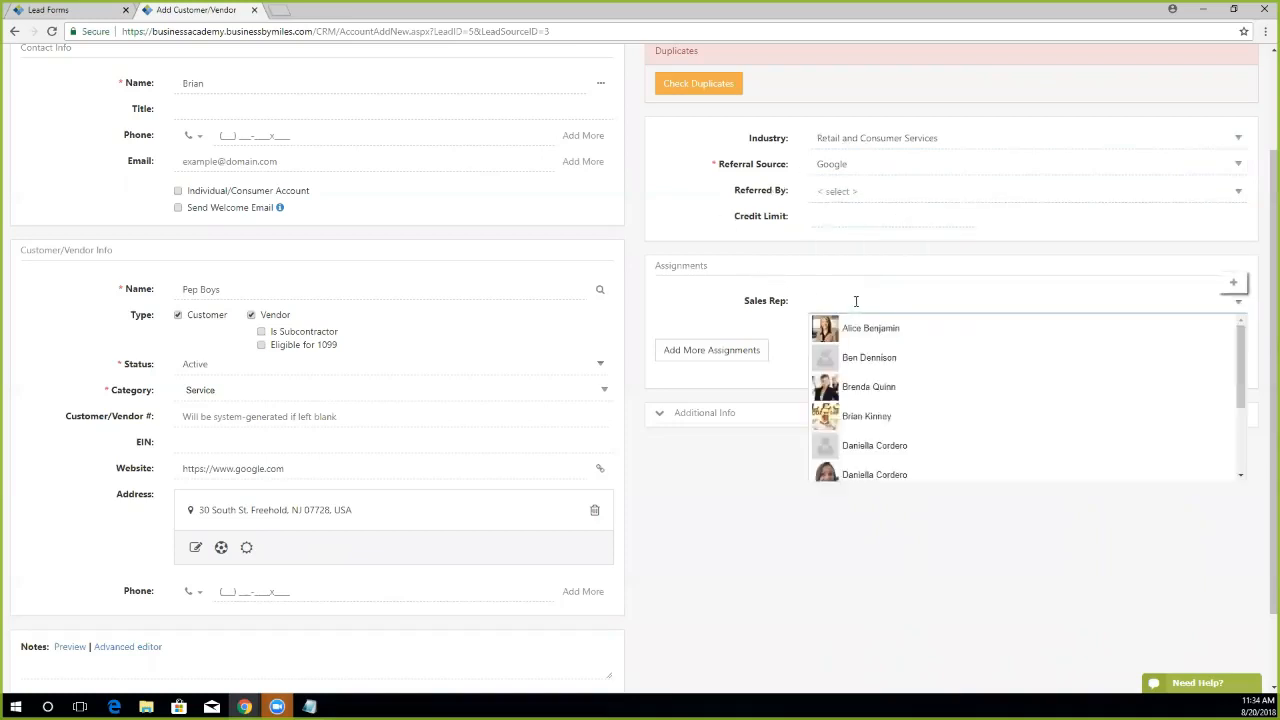
pyautogui.click(903, 427)
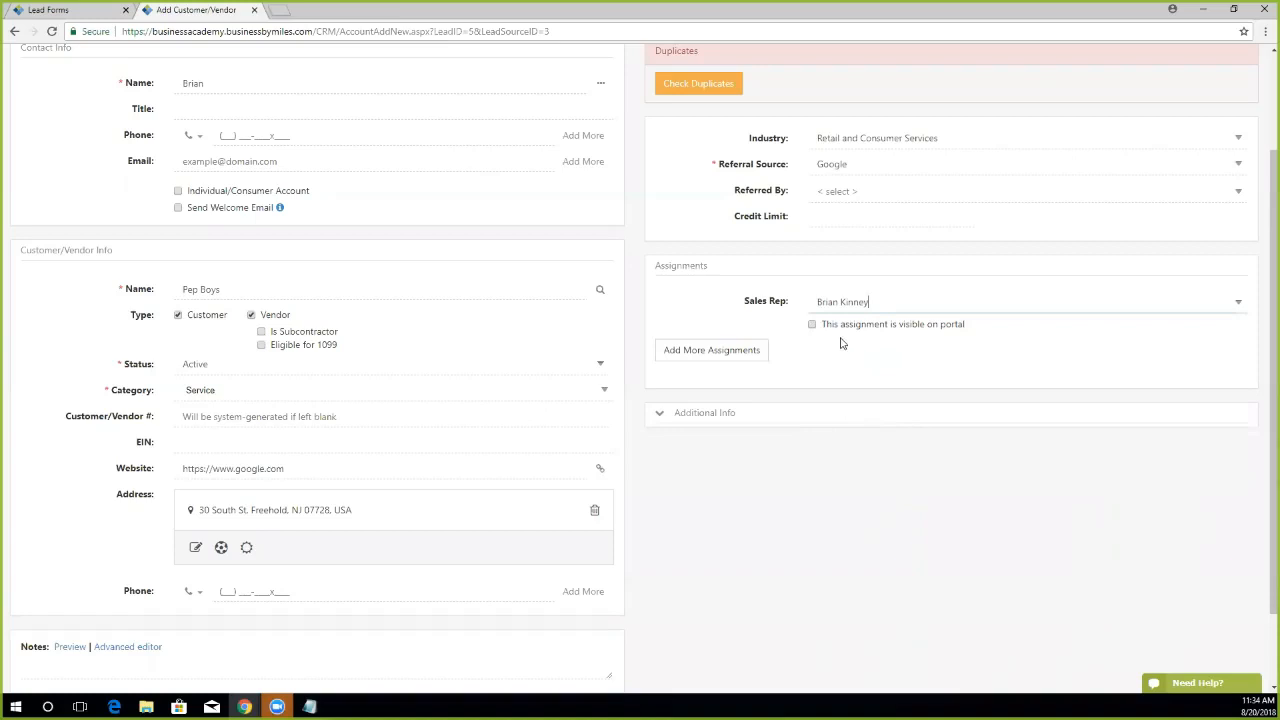
pyautogui.click(812, 324)
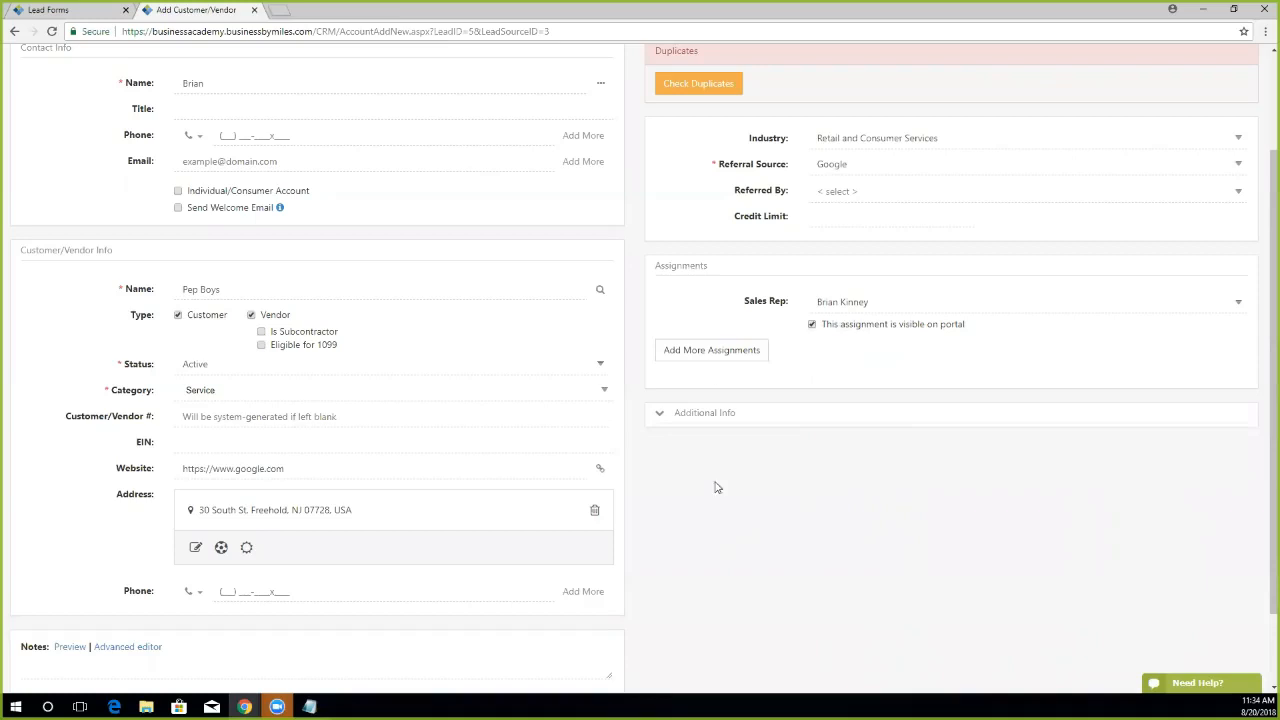
# Check the new account for duplicates and try to save it with a new opportunity.
pyautogui.click(706, 88)
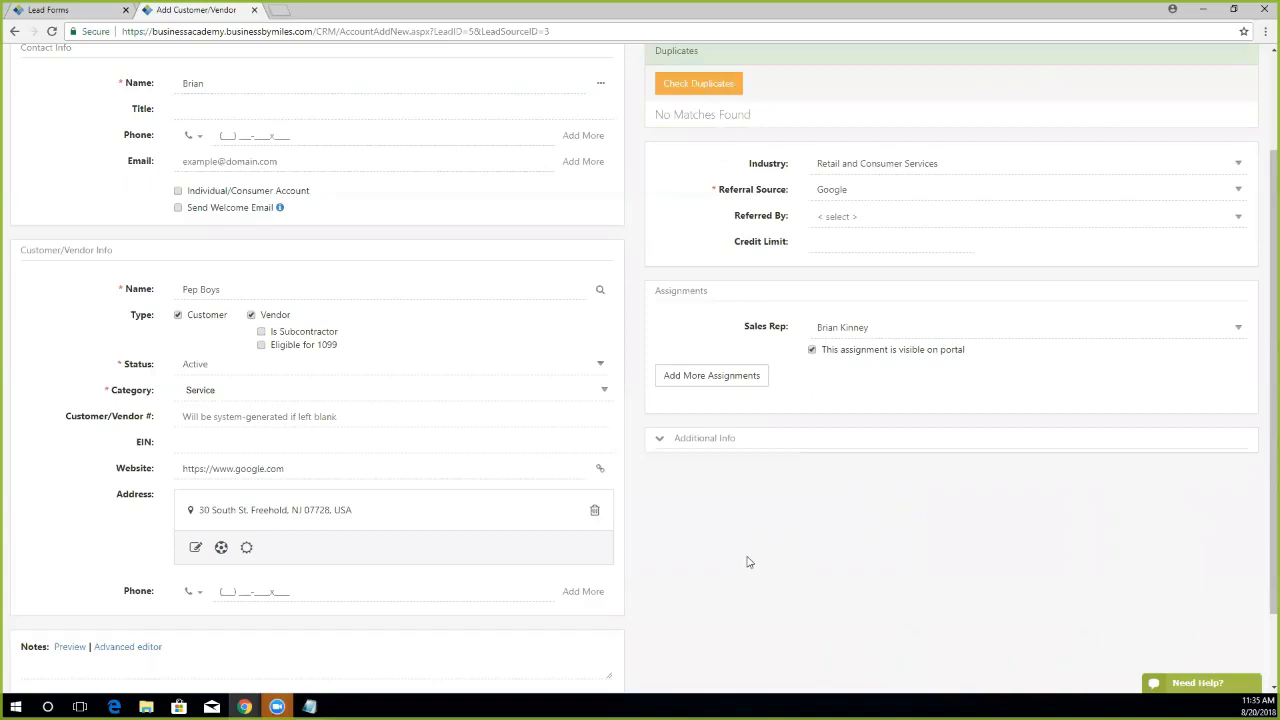
pyautogui.scroll(-2, 745, 562)
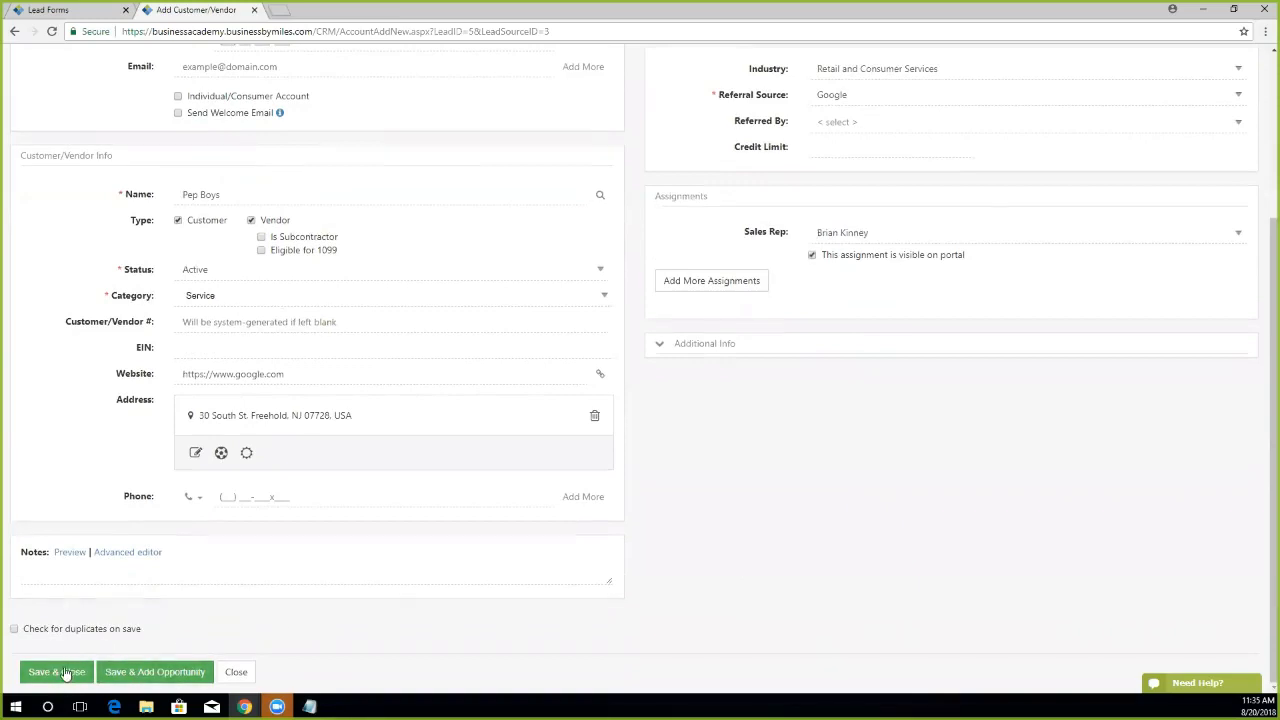
pyautogui.click(161, 672)
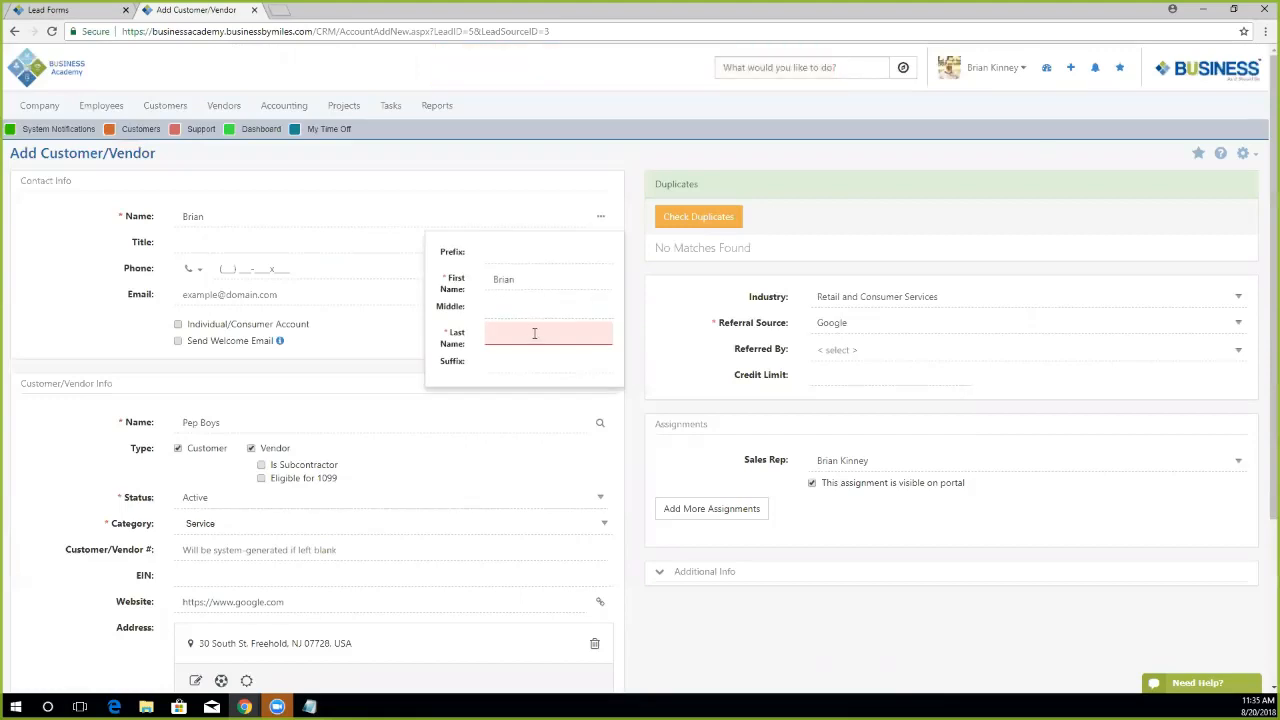
# Complete the contact's name with the suggested last name and save the Pep Boys account with a new opportunity.
pyautogui.click(534, 333)
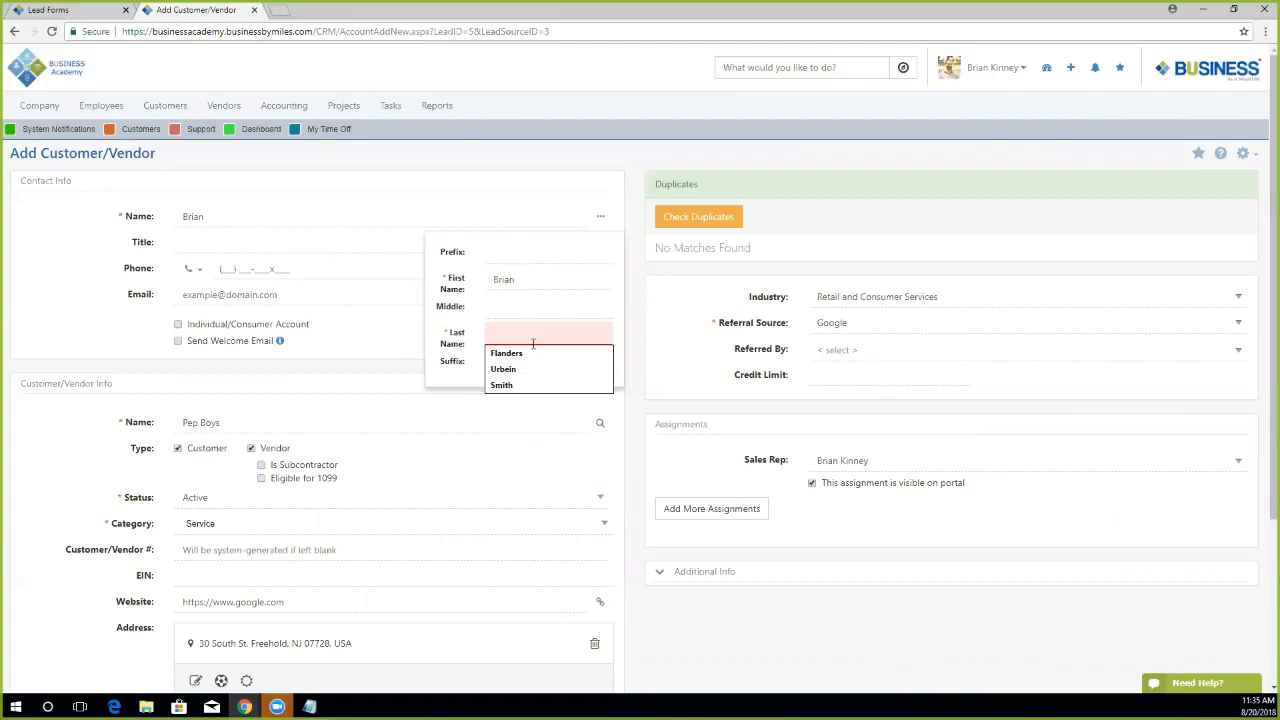
pyautogui.click(508, 355)
pyautogui.click(308, 405)
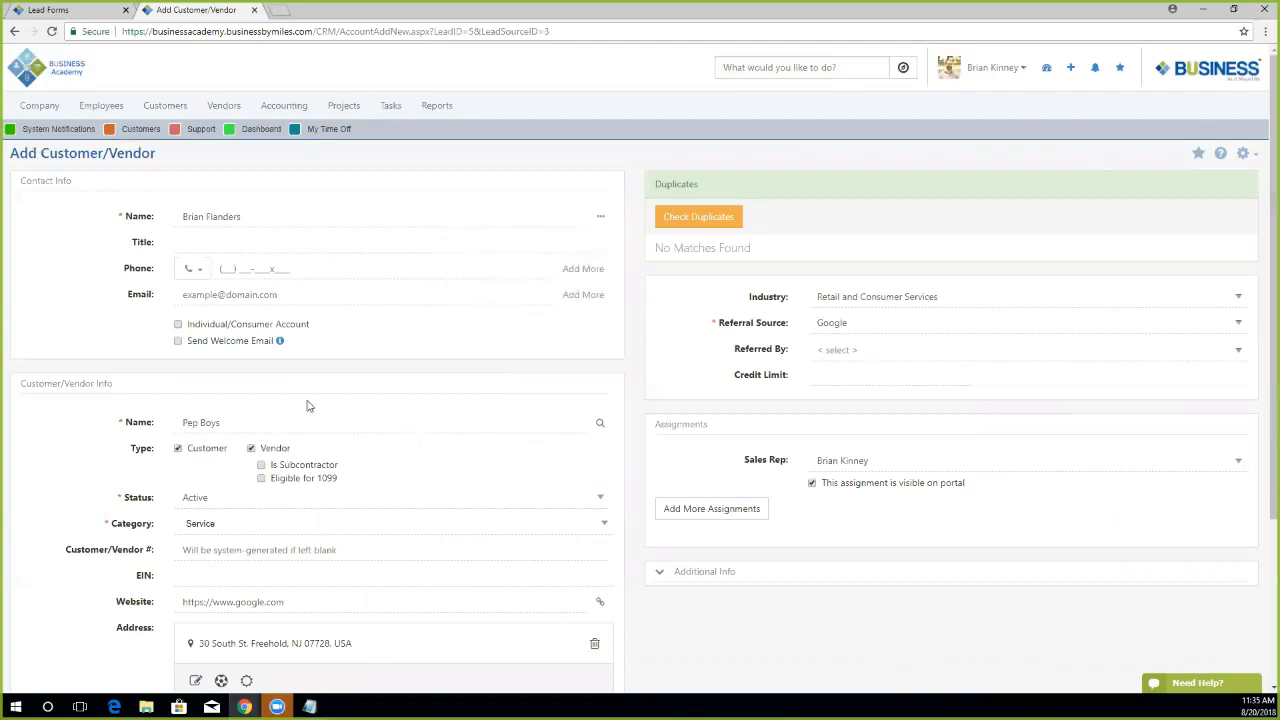
pyautogui.scroll(-3, 285, 450)
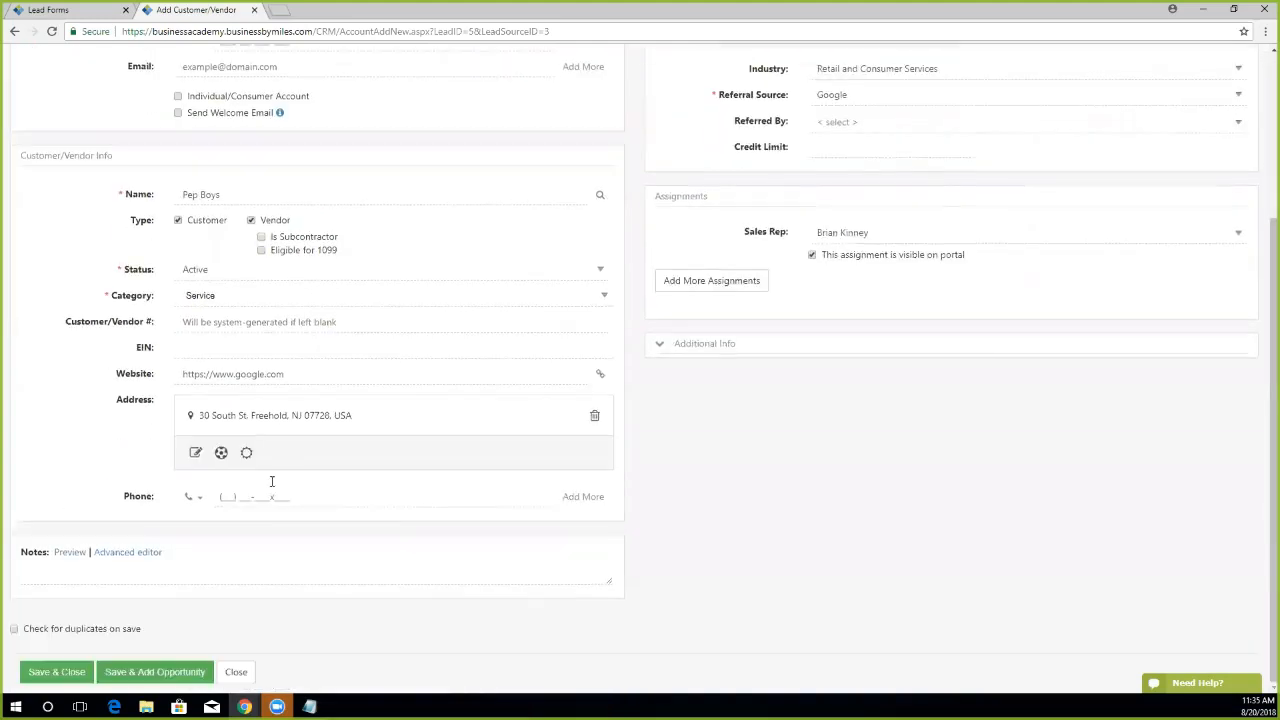
pyautogui.click(152, 676)
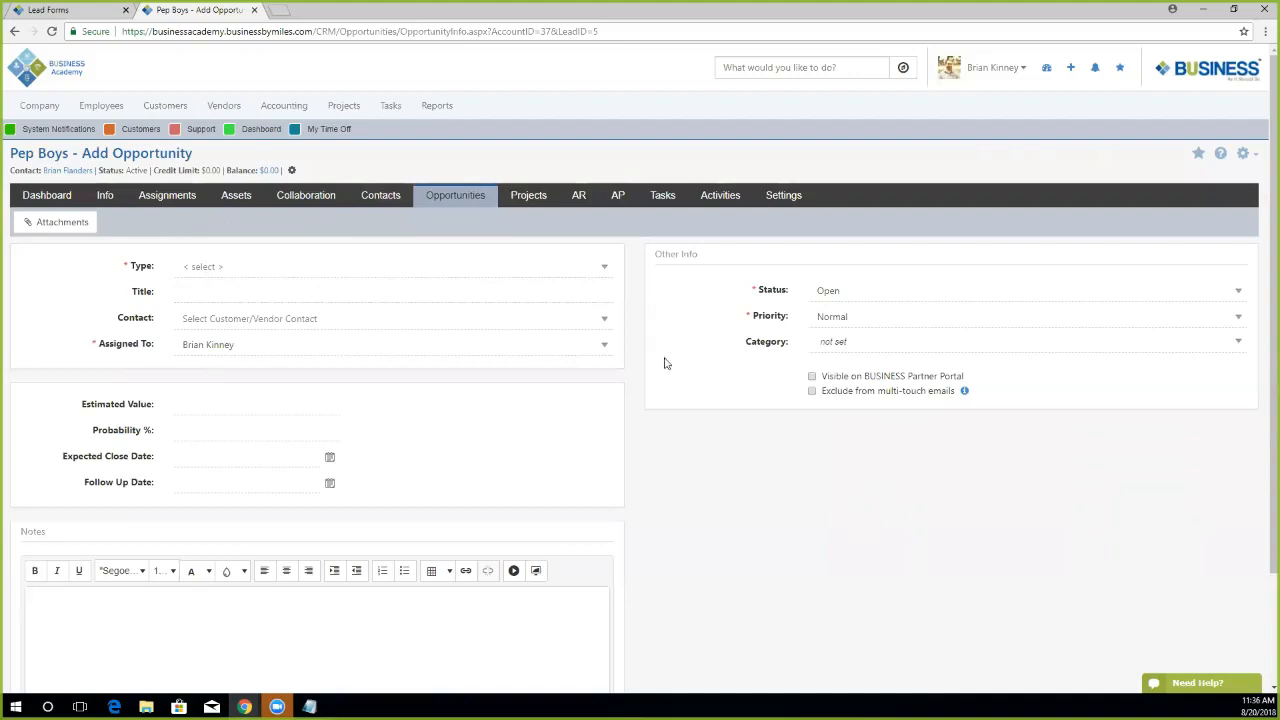
# Set the new Pep Boys opportunity's type to Hardware Opportunity.
pyautogui.click(222, 265)
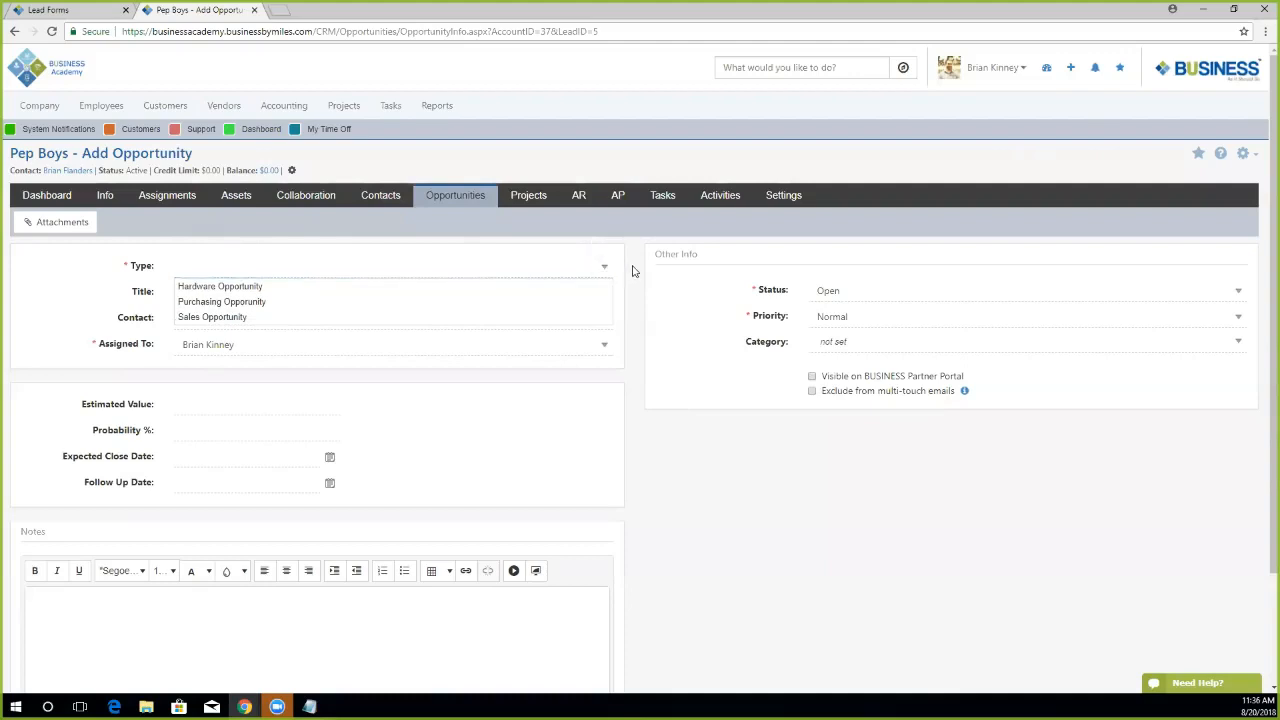
pyautogui.click(220, 288)
pyautogui.click(220, 290)
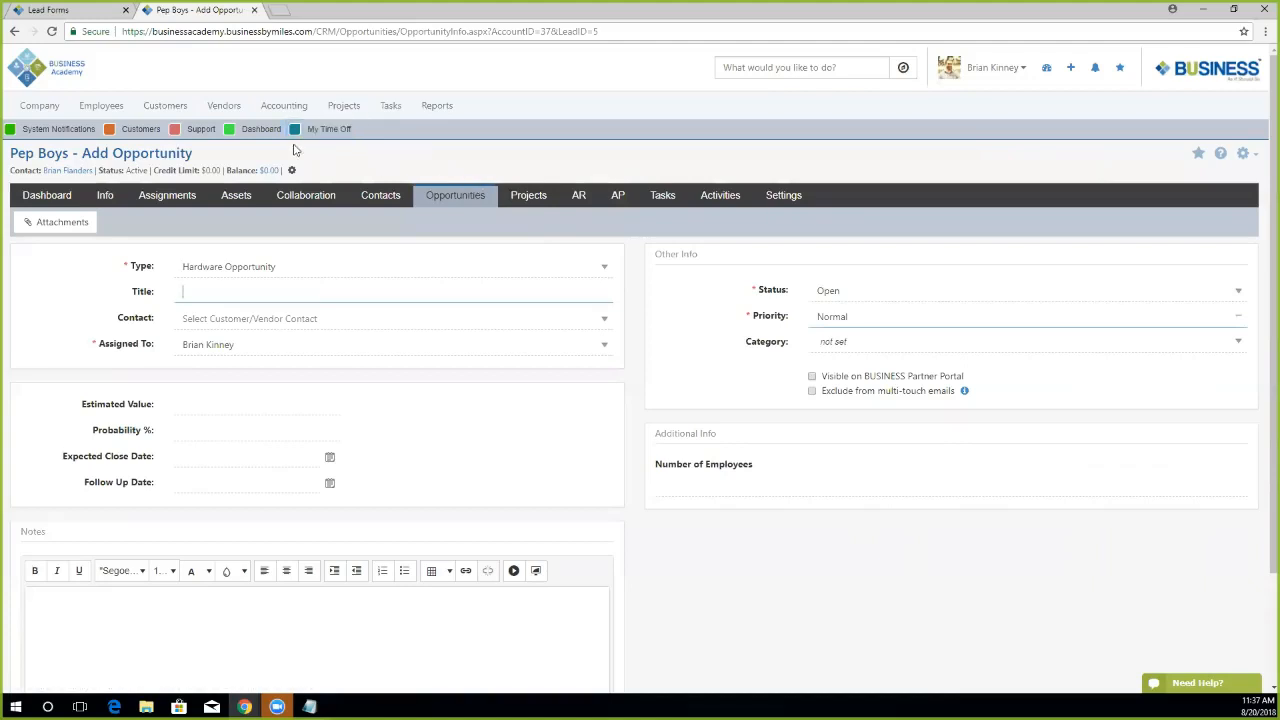
# Open the customer Collections workflow and load the collection queue with no filters applied.
pyautogui.click(175, 105)
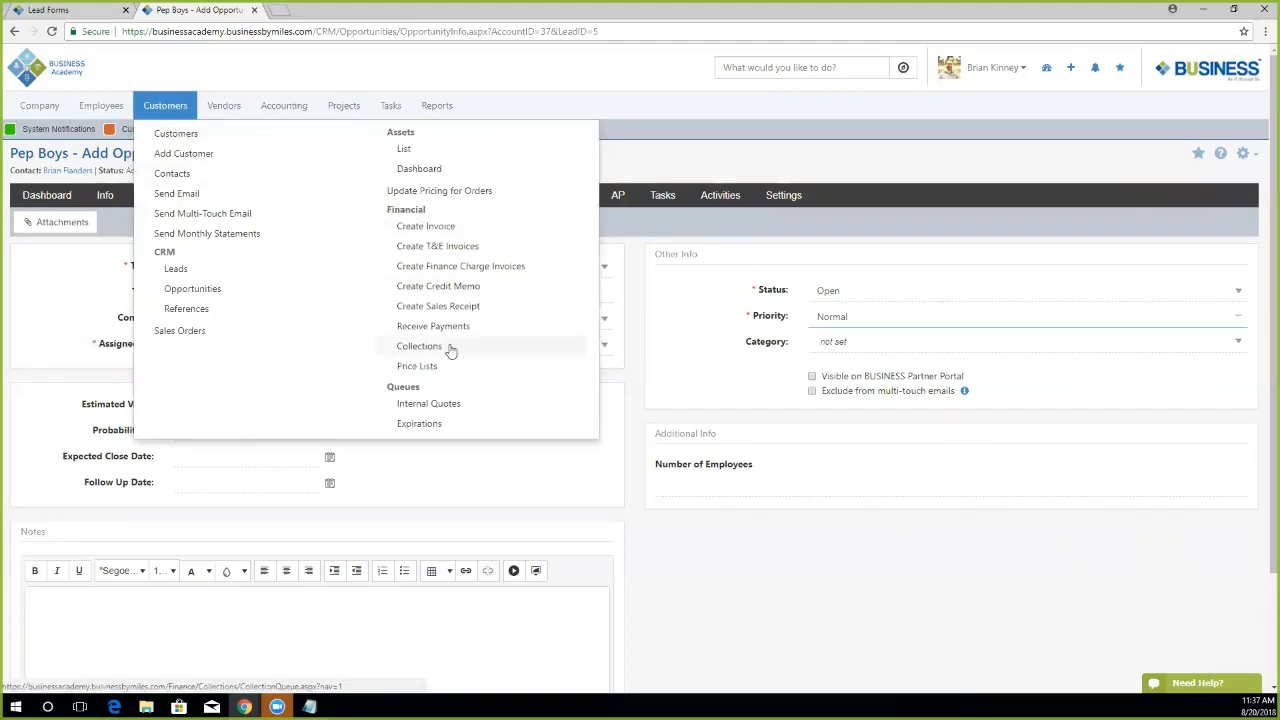
pyautogui.click(420, 346)
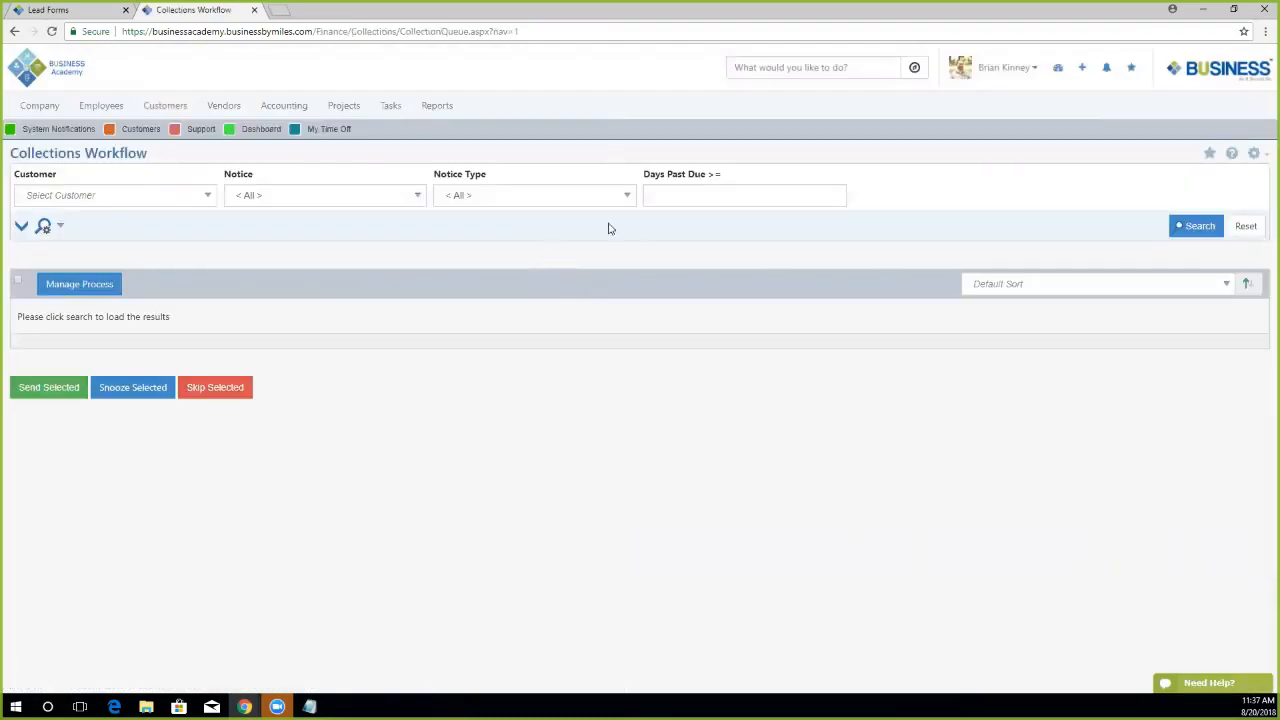
pyautogui.click(1176, 226)
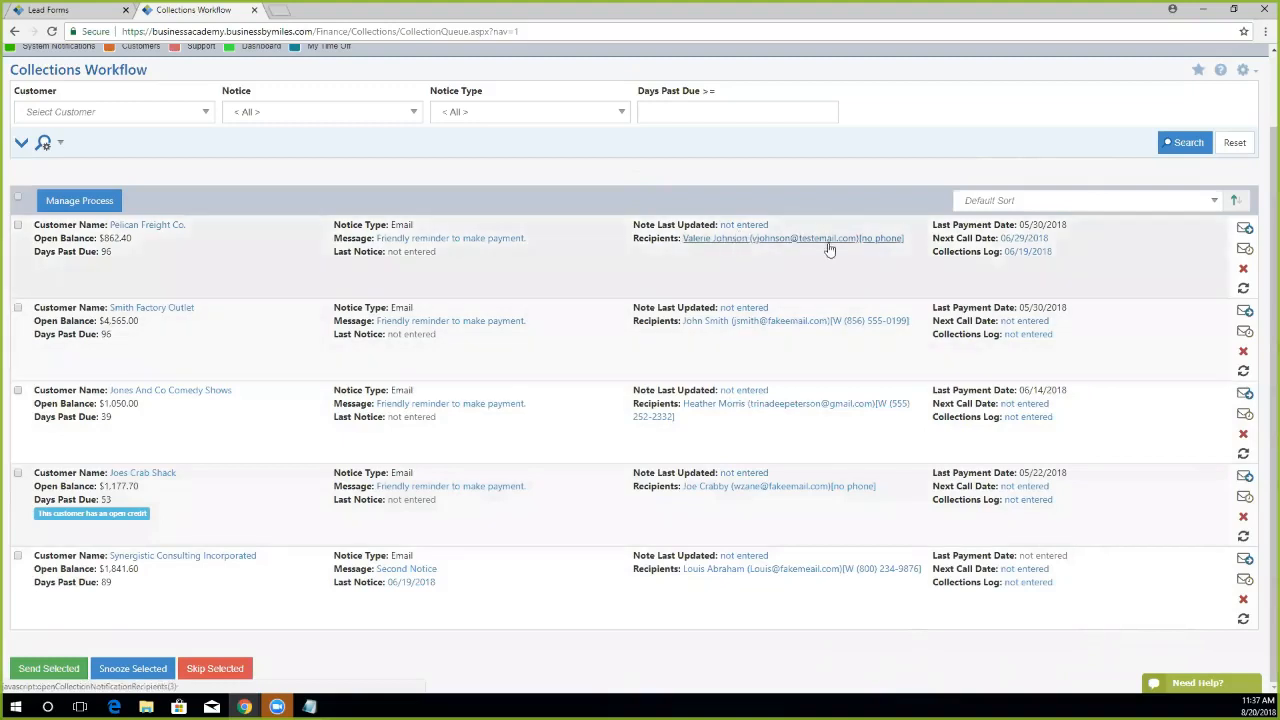
# Examine Pelican Freight Co.'s last payment, next call and collections log dates, and view its AR transactions.
pyautogui.moveTo(1070, 225); pyautogui.dragTo(1000, 225)
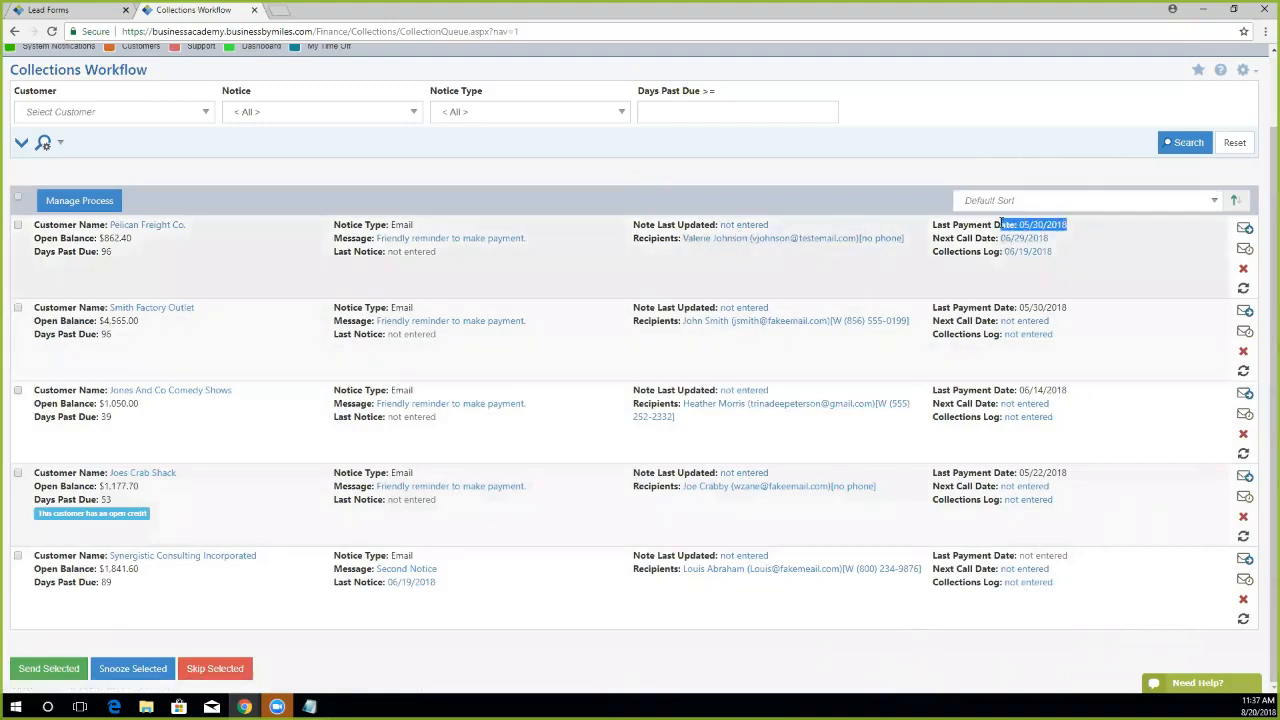
pyautogui.moveTo(1072, 241); pyautogui.dragTo(990, 240)
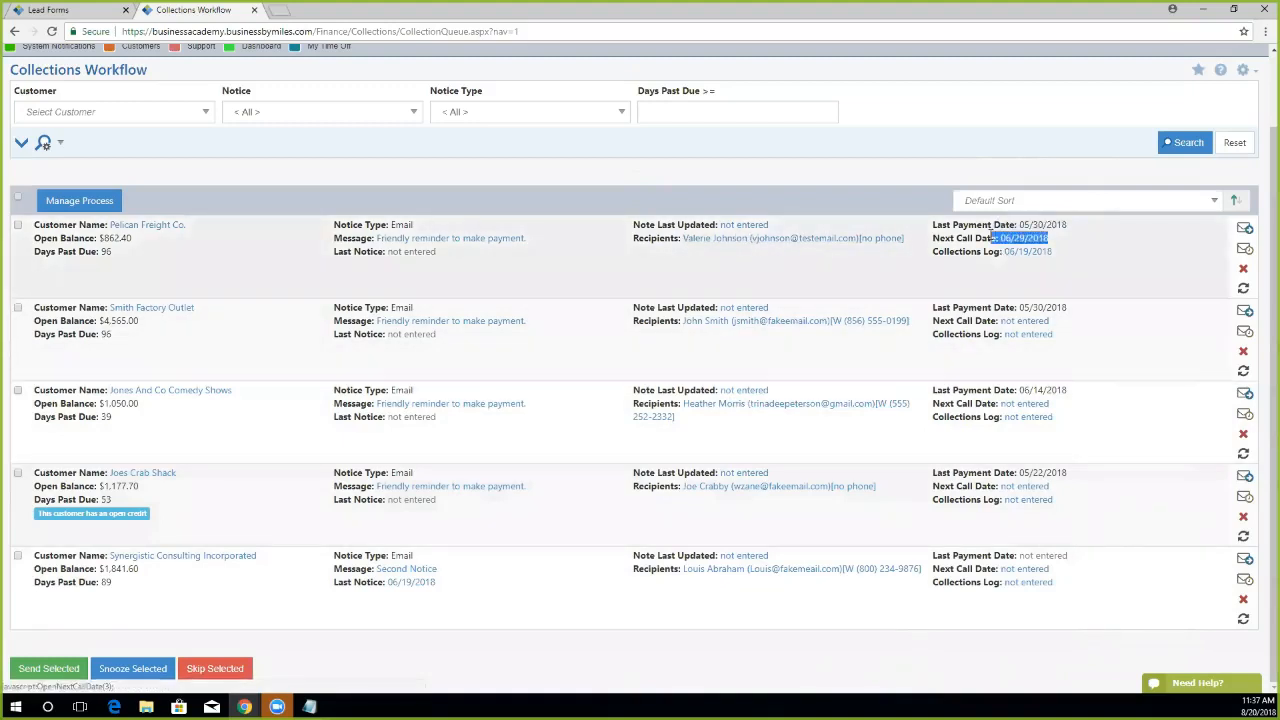
pyautogui.click(1067, 266)
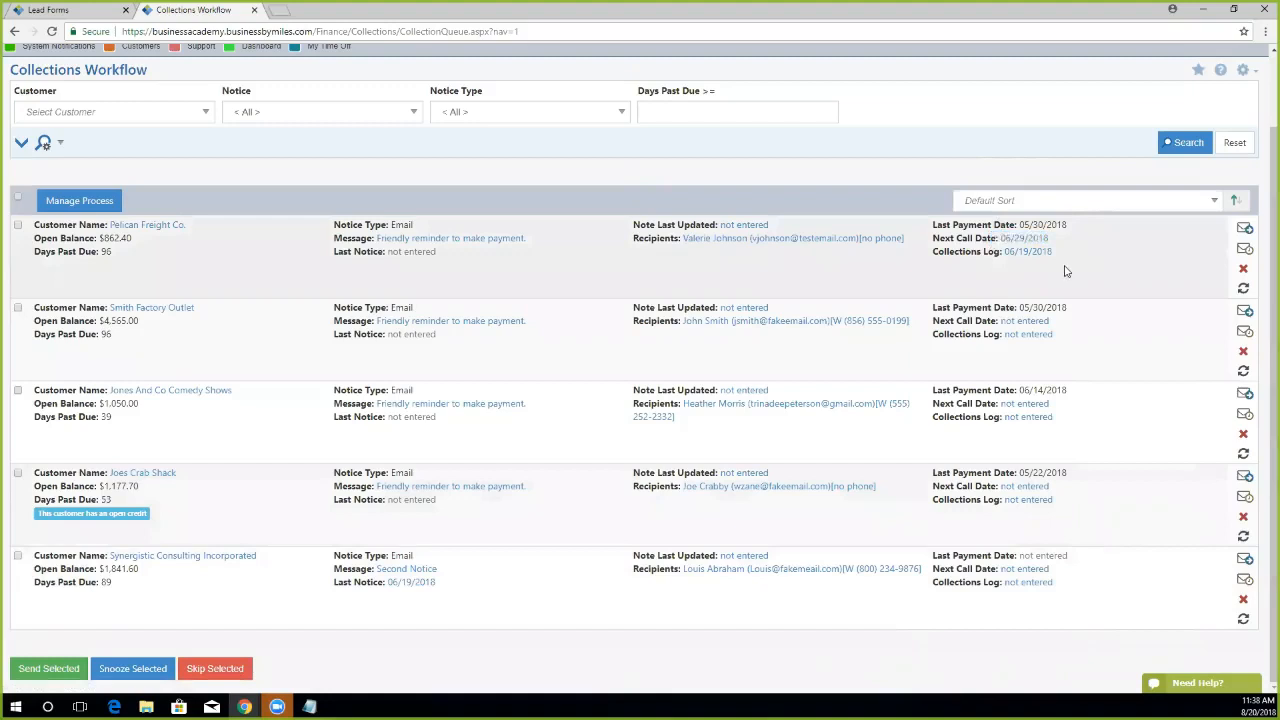
pyautogui.moveTo(1065, 258); pyautogui.dragTo(1000, 252)
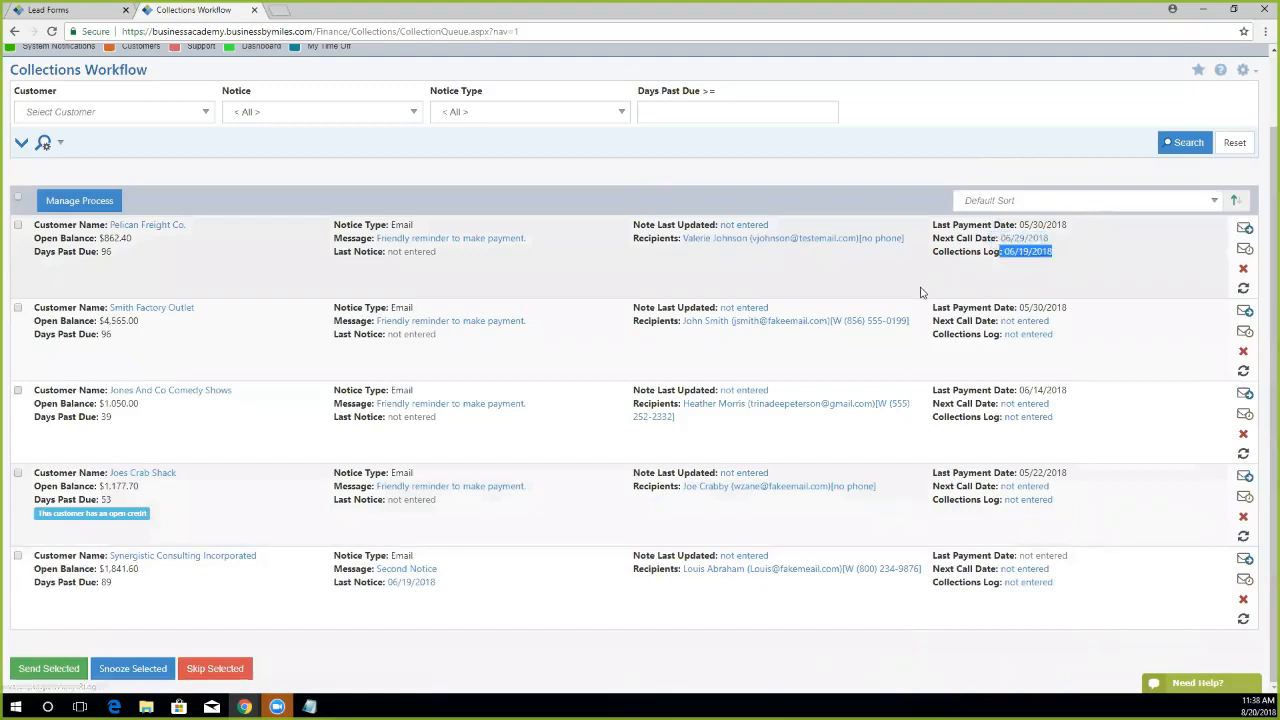
pyautogui.click(918, 289)
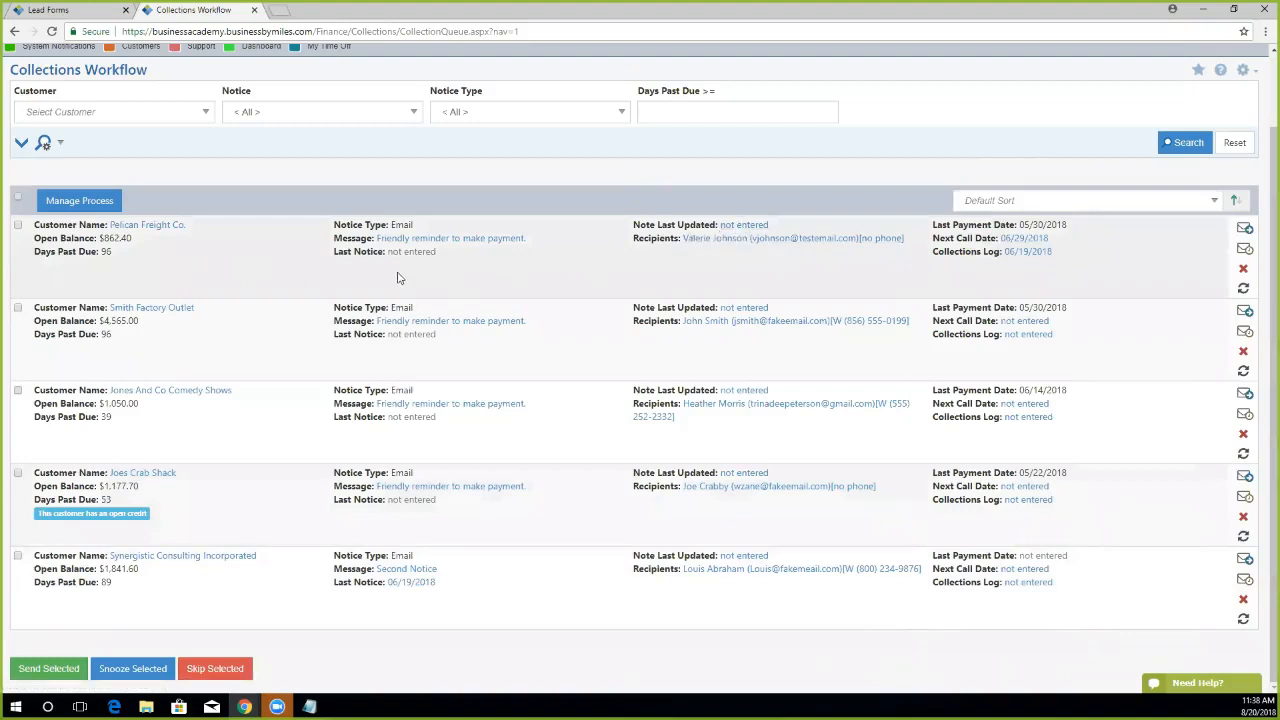
pyautogui.click(156, 229)
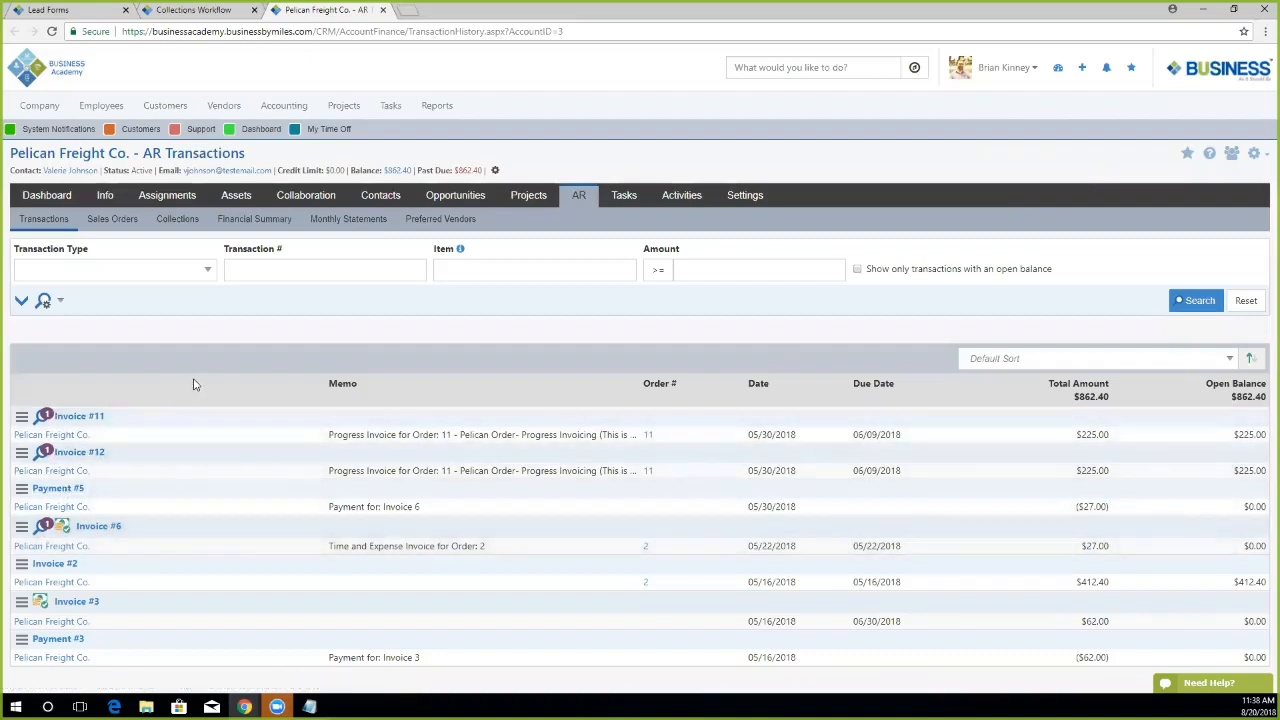
pyautogui.click(384, 10)
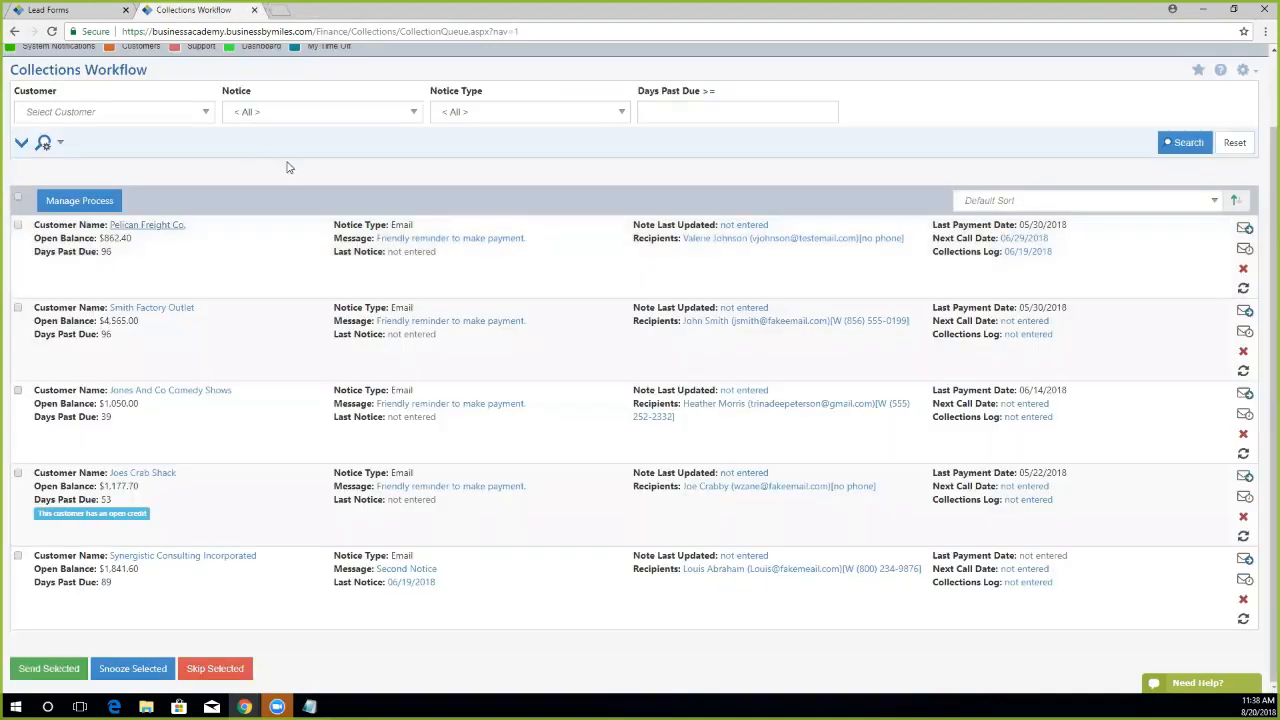
# Review the body of Pelican Freight Co.'s "Friendly reminder to make payment." notice and close it.
pyautogui.click(428, 243)
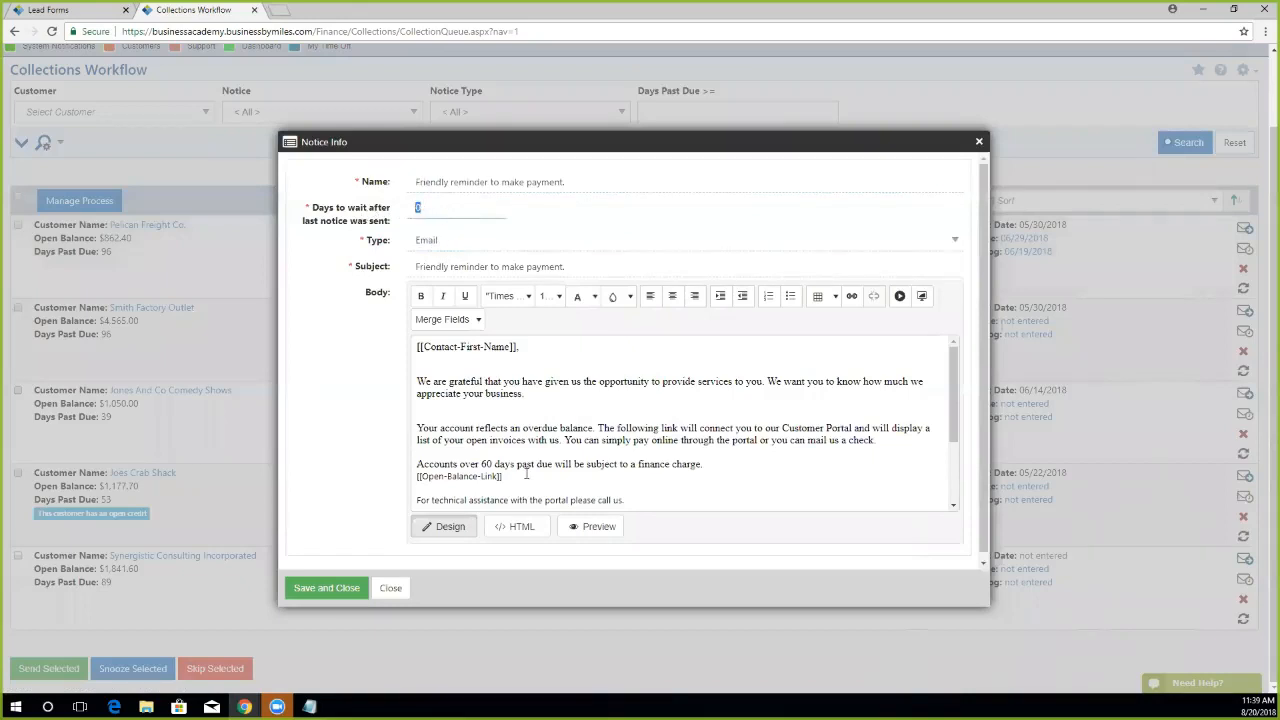
pyautogui.moveTo(952, 375)
pyautogui.mouseDown()
pyautogui.moveTo(952, 470)
pyautogui.moveTo(956, 354)
pyautogui.mouseUp()
pyautogui.click(335, 598)
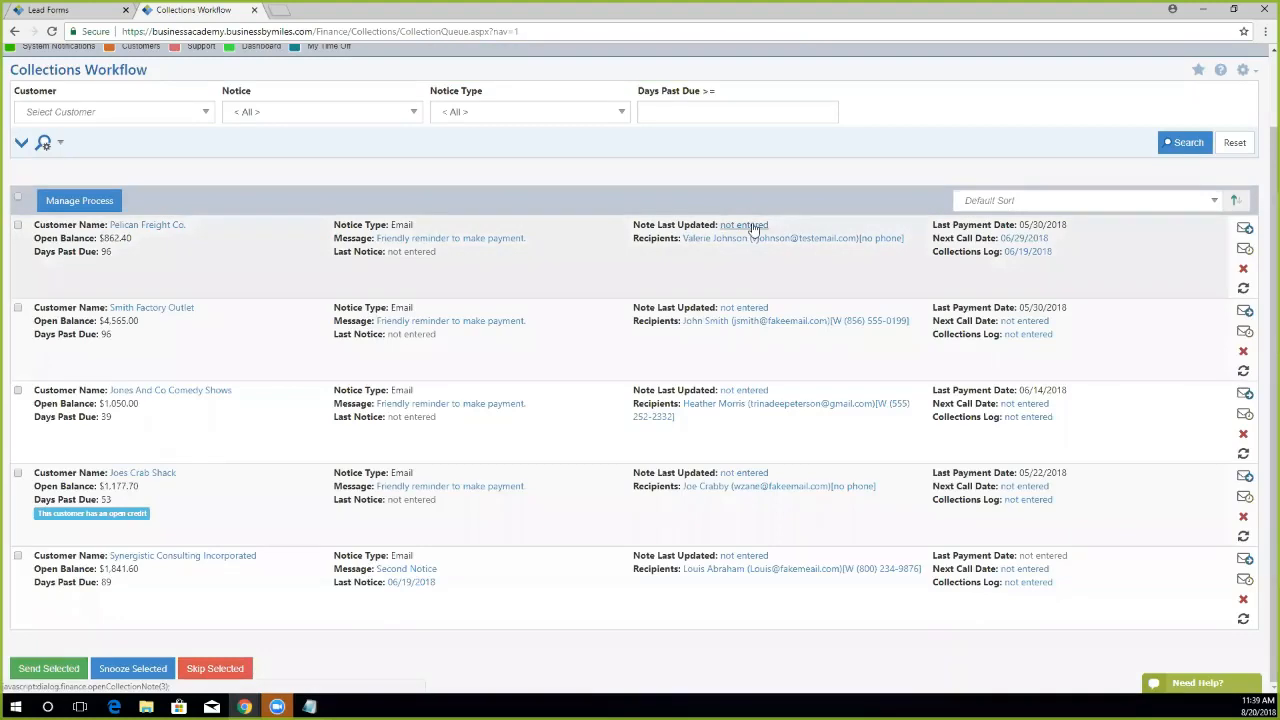
# View Pelican Freight Co.'s collection queue note and close it without entering text.
pyautogui.click(753, 226)
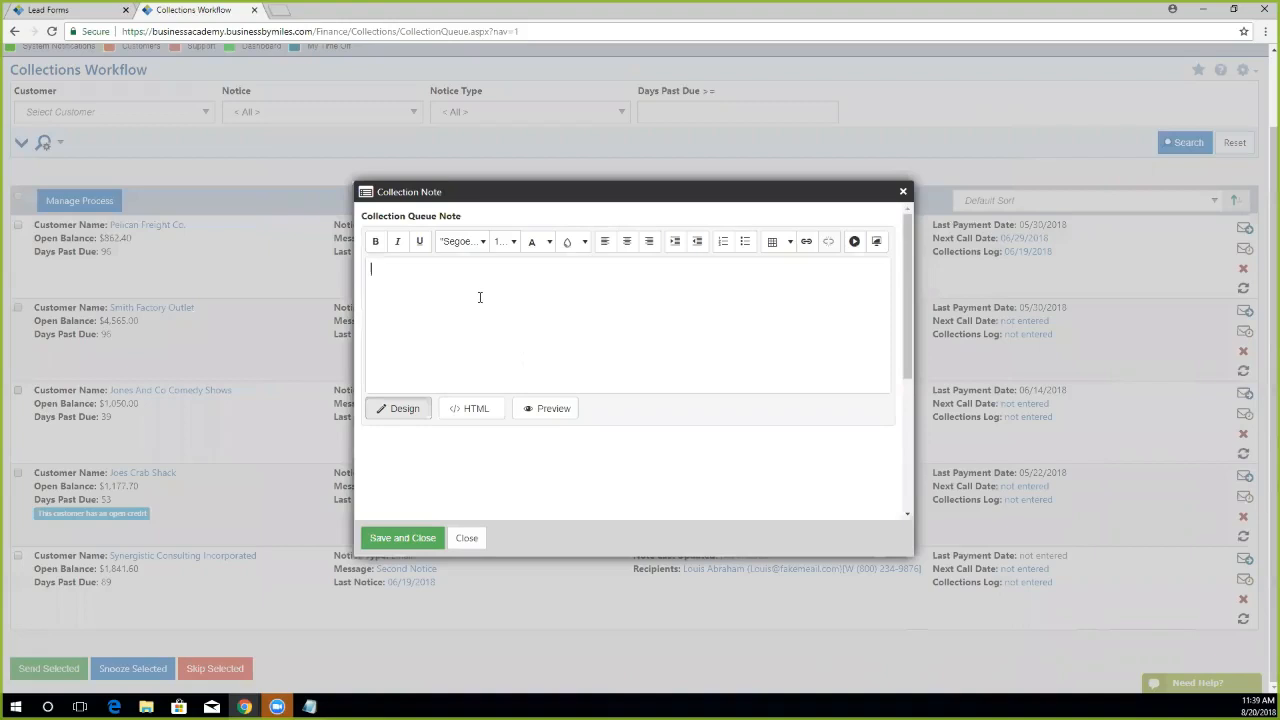
pyautogui.click(634, 360)
pyautogui.click(469, 539)
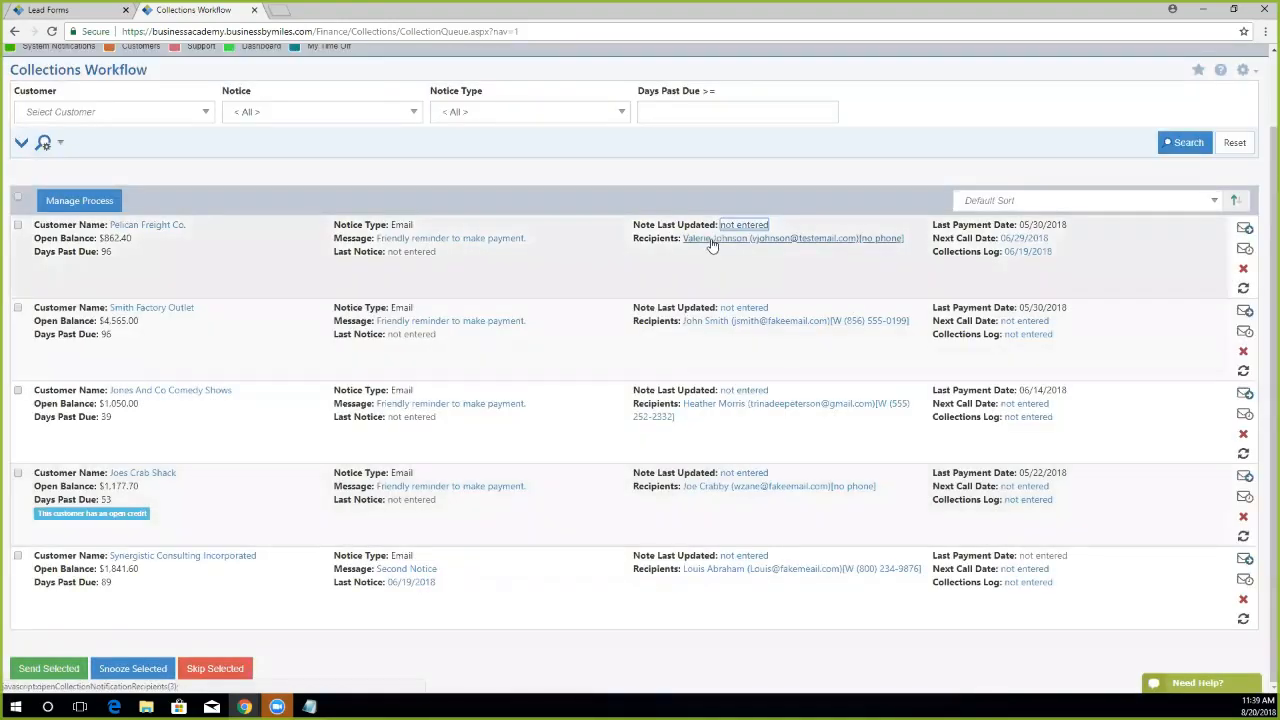
# Add the customer's first listed contact to Pelican Freight Co.'s collection notification recipients, keeping the primary contact.
pyautogui.click(712, 241)
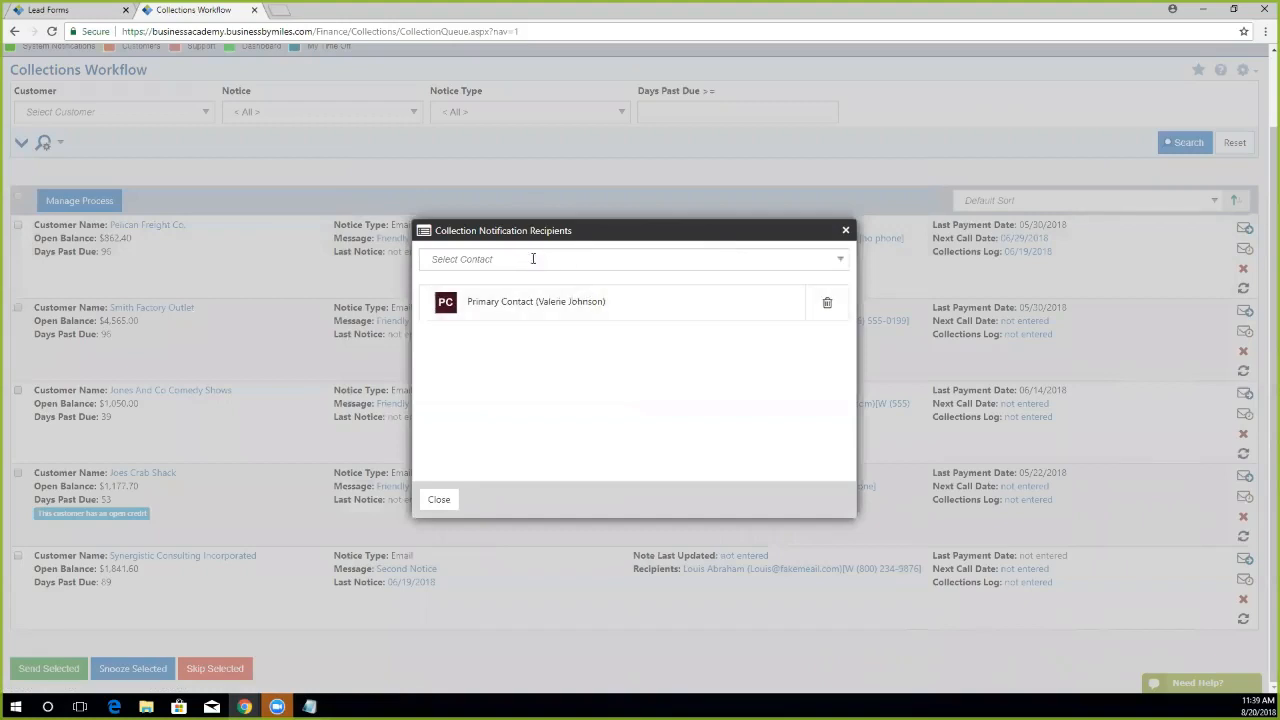
pyautogui.click(541, 260)
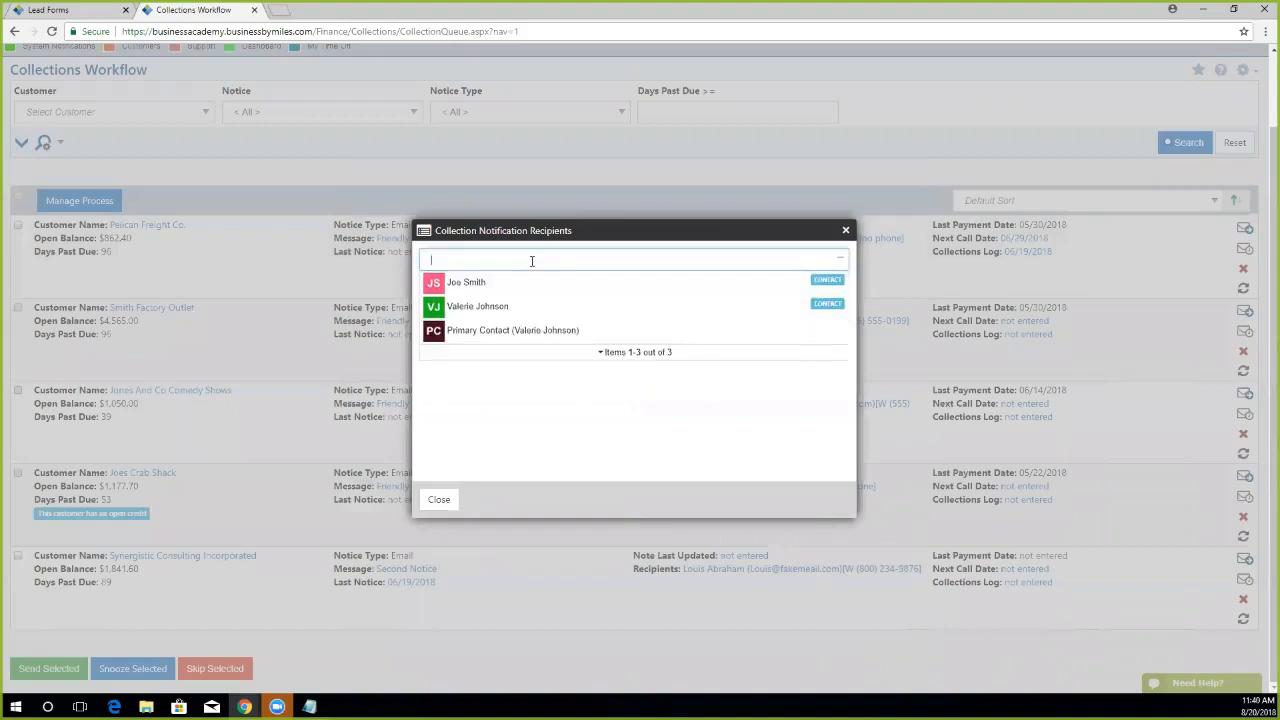
pyautogui.click(490, 283)
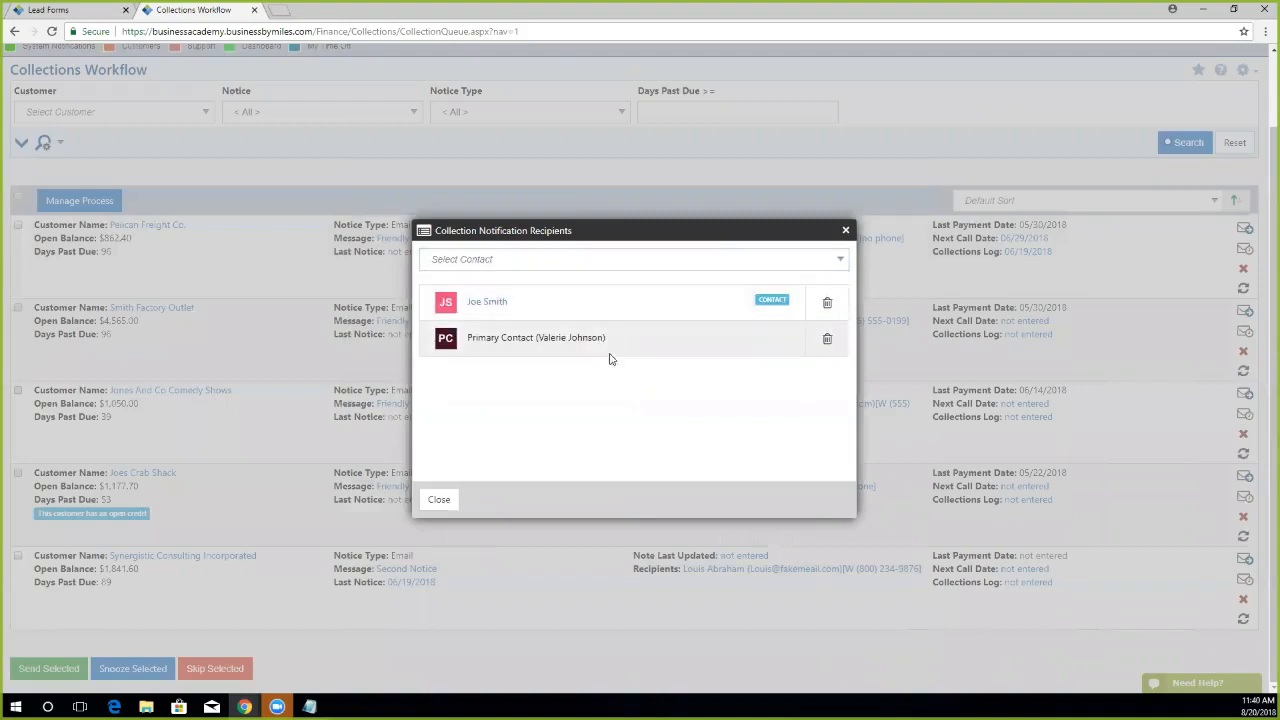
pyautogui.click(526, 259)
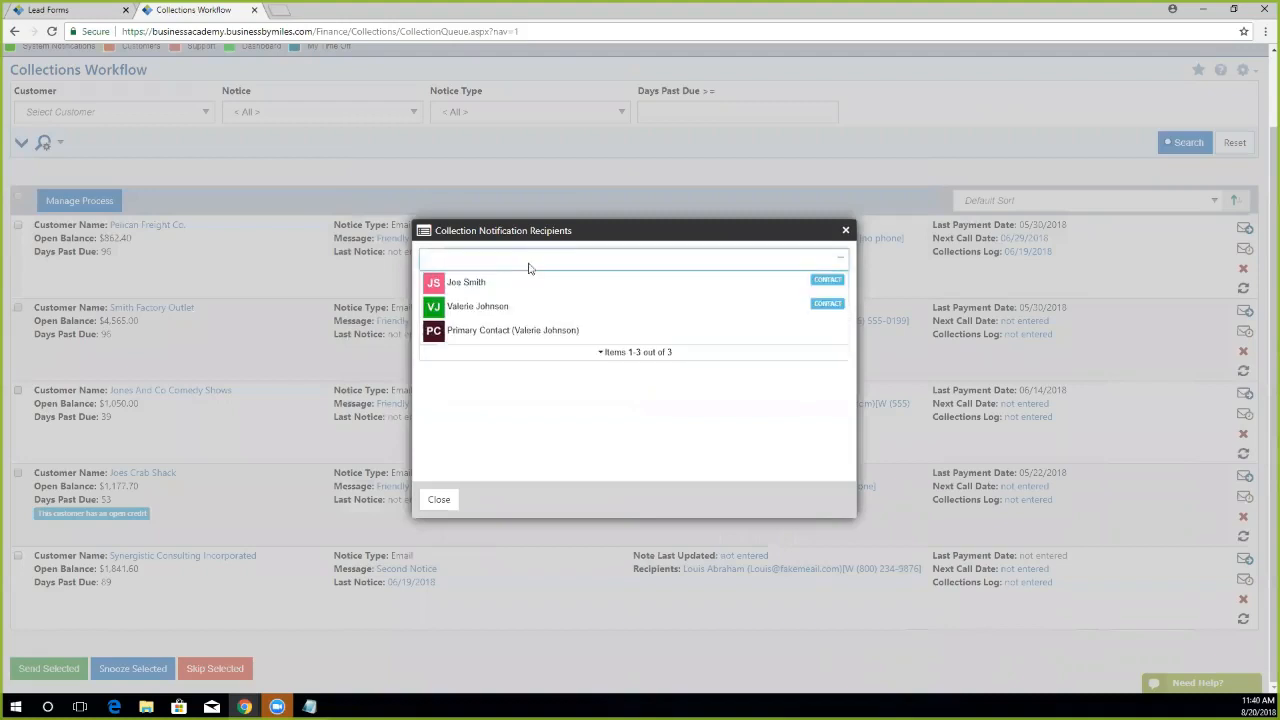
pyautogui.click(589, 441)
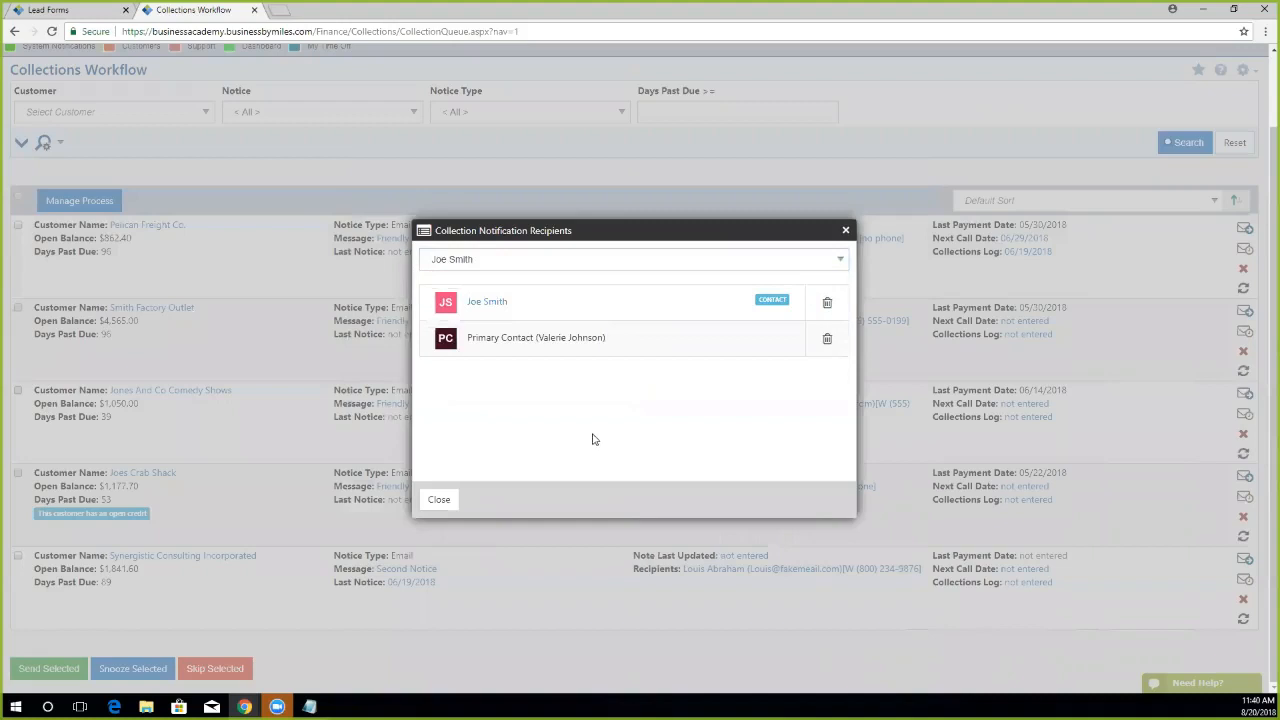
pyautogui.click(435, 502)
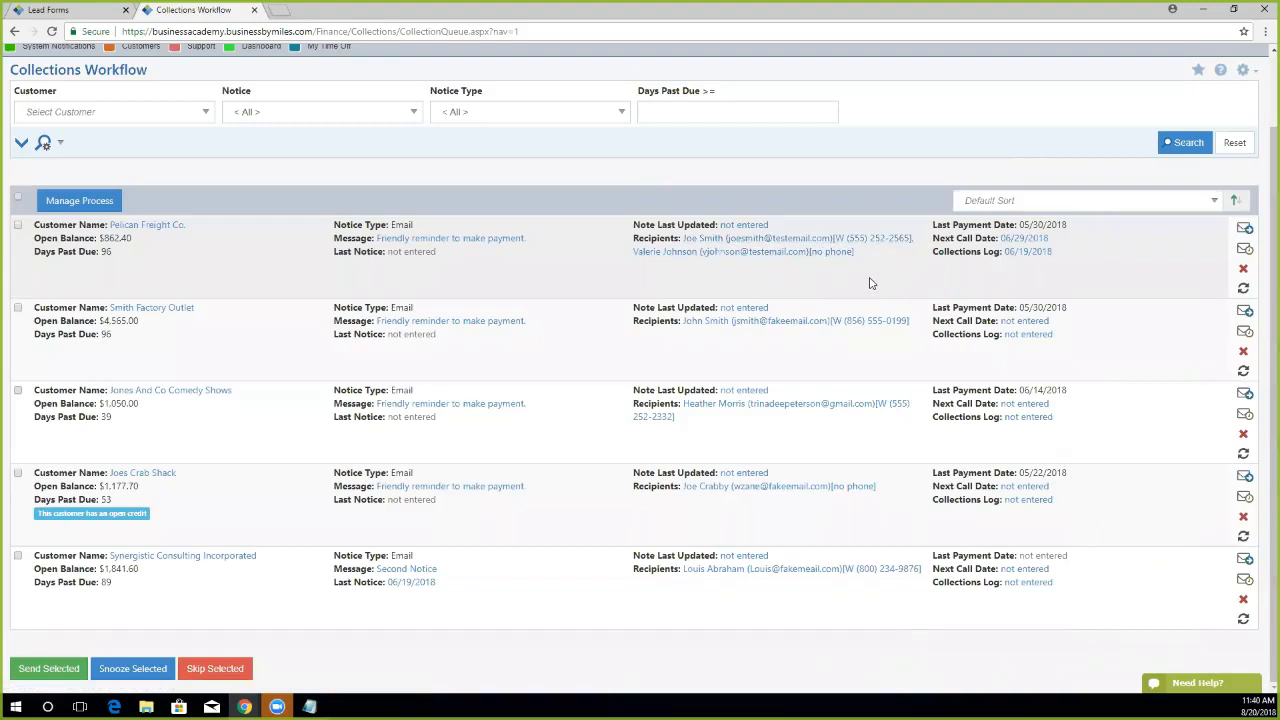
# Set Pelican Freight Co.'s next call date to 08/22/2018 and save it.
pyautogui.click(1016, 240)
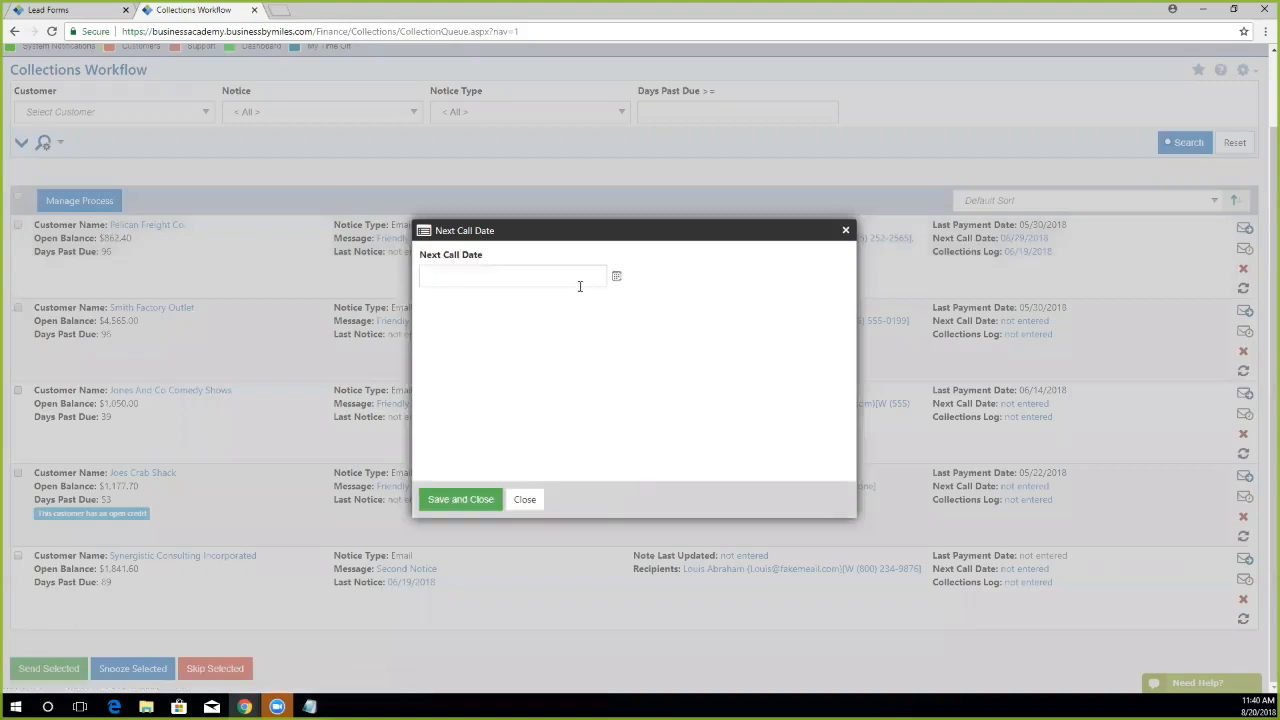
pyautogui.click(617, 279)
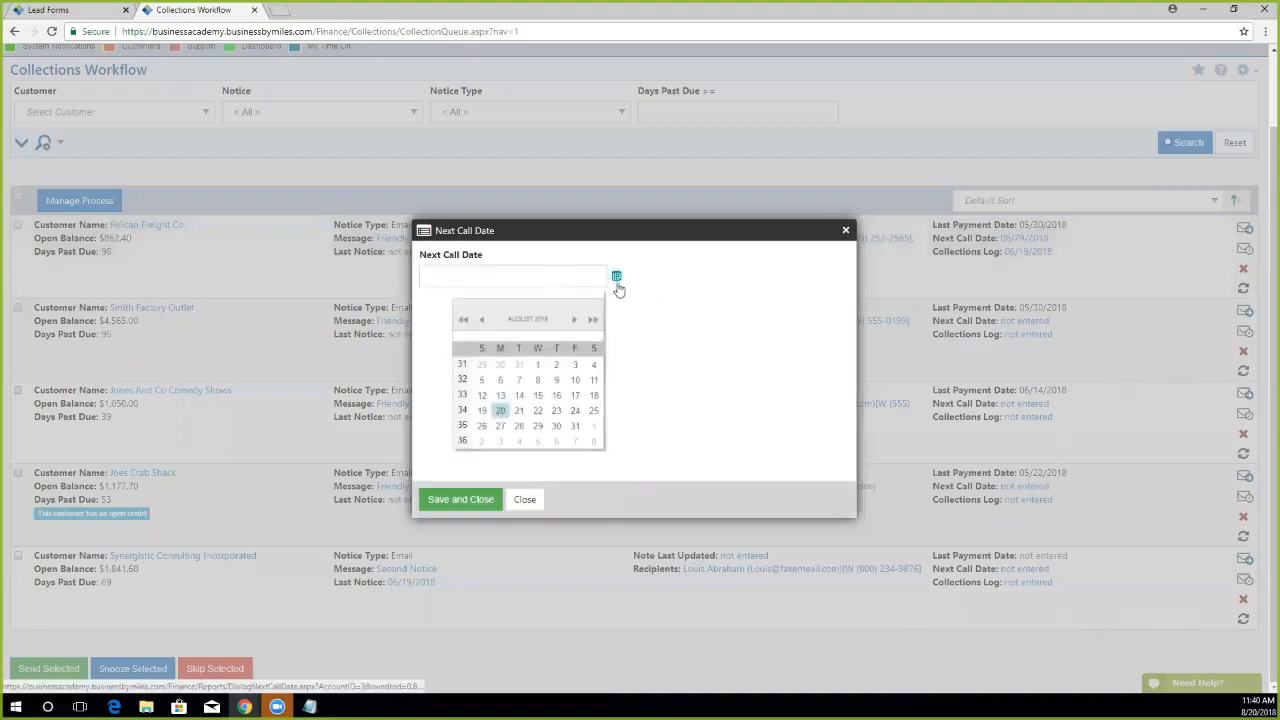
pyautogui.click(536, 414)
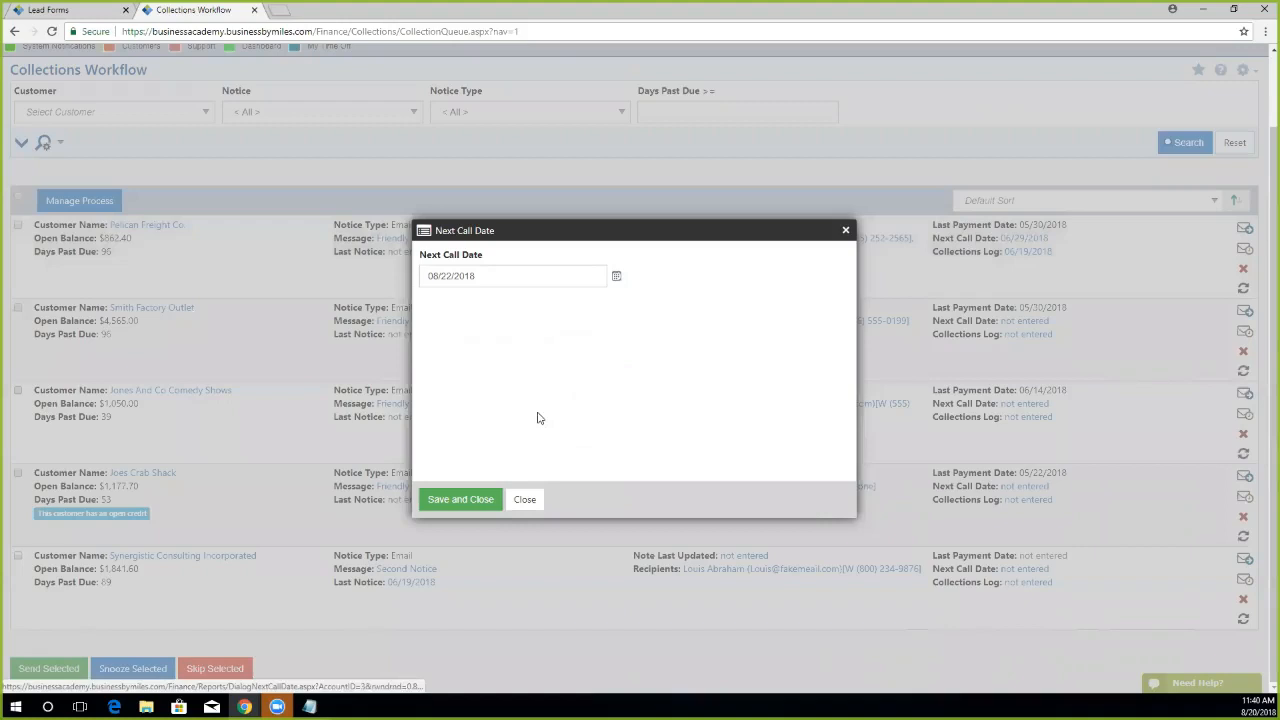
pyautogui.click(473, 499)
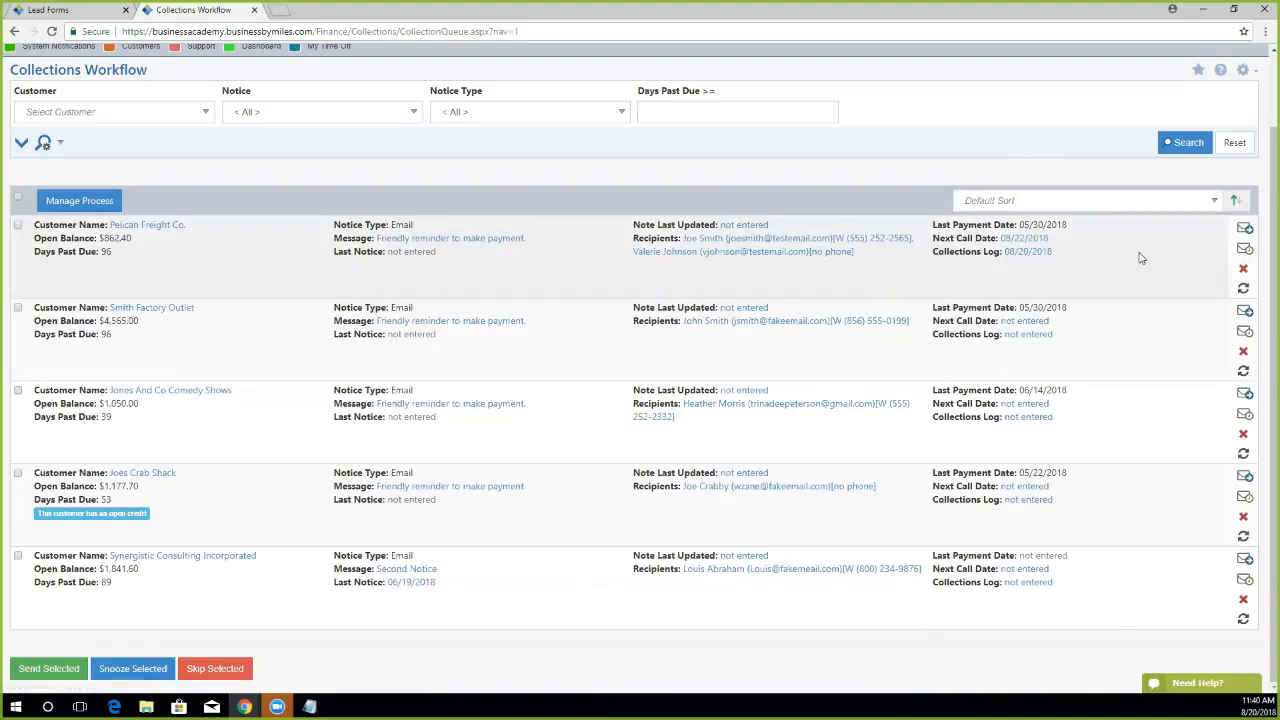
# Add the note "Going to progress this collection" to Pelican Freight Co.'s A/R log and close the log.
pyautogui.click(1017, 254)
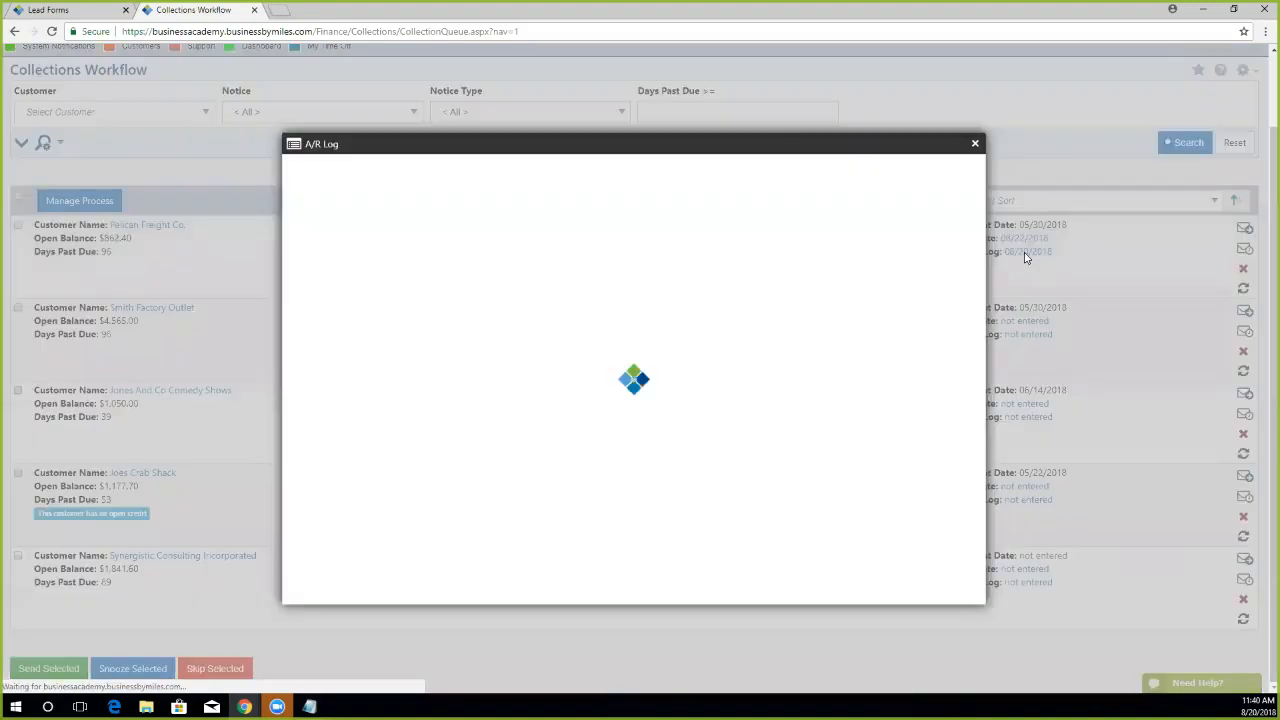
pyautogui.moveTo(757, 143); pyautogui.dragTo(714, 118)
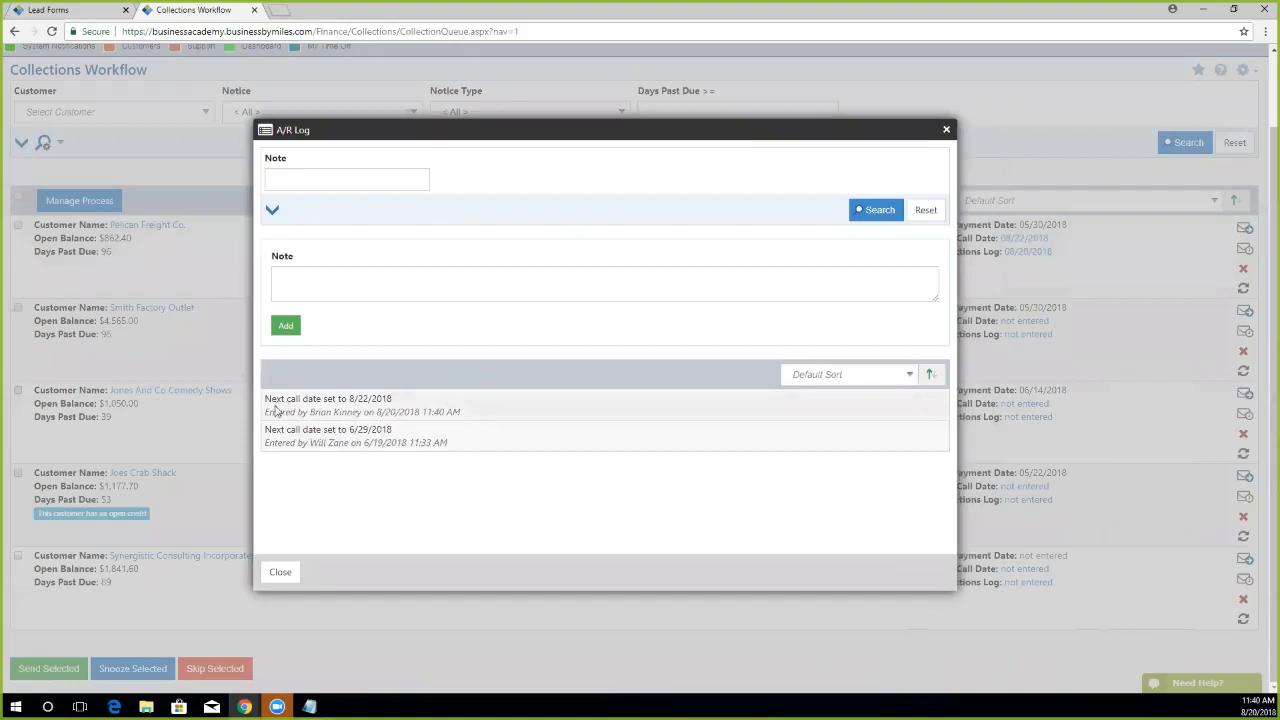
pyautogui.click(367, 278)
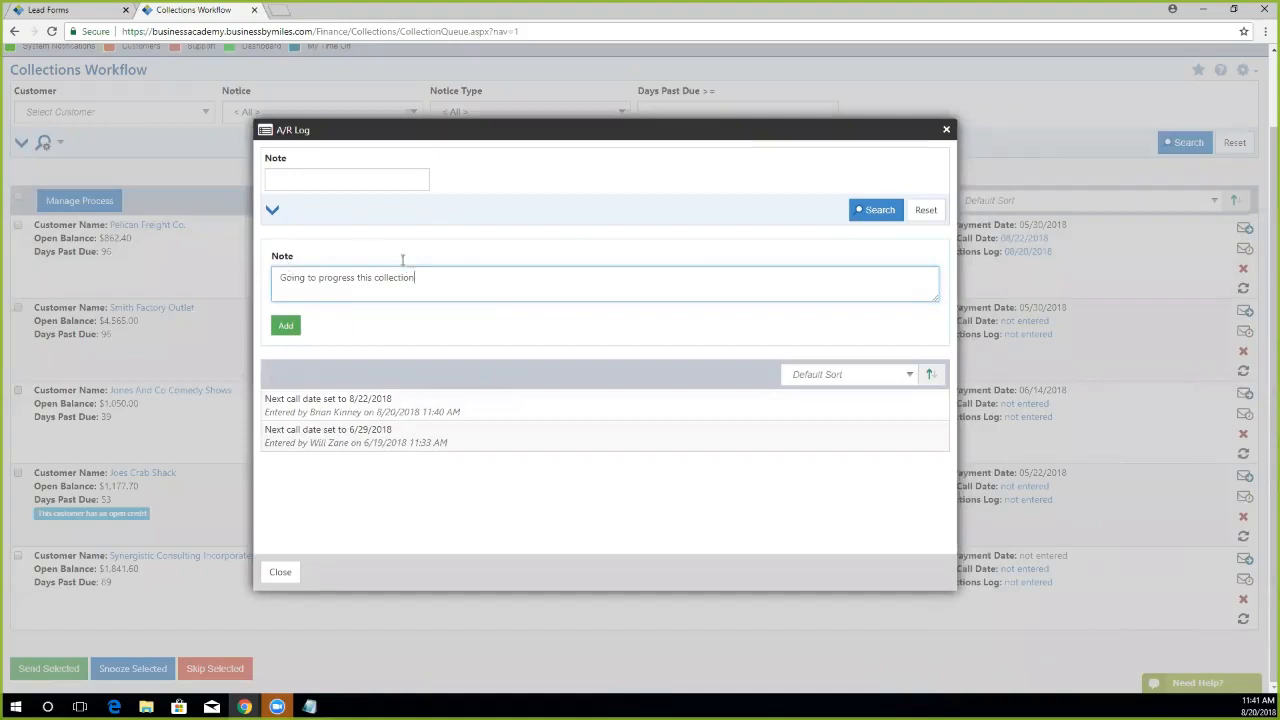
pyautogui.click(285, 327)
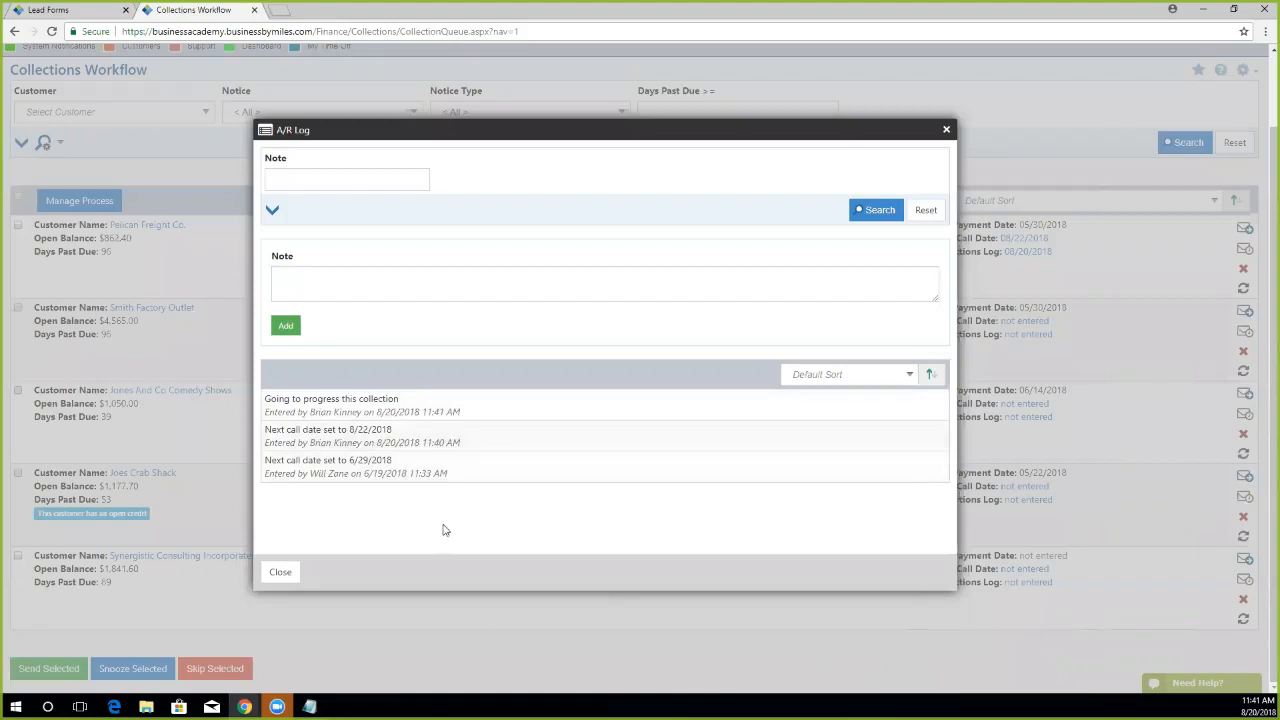
pyautogui.click(280, 574)
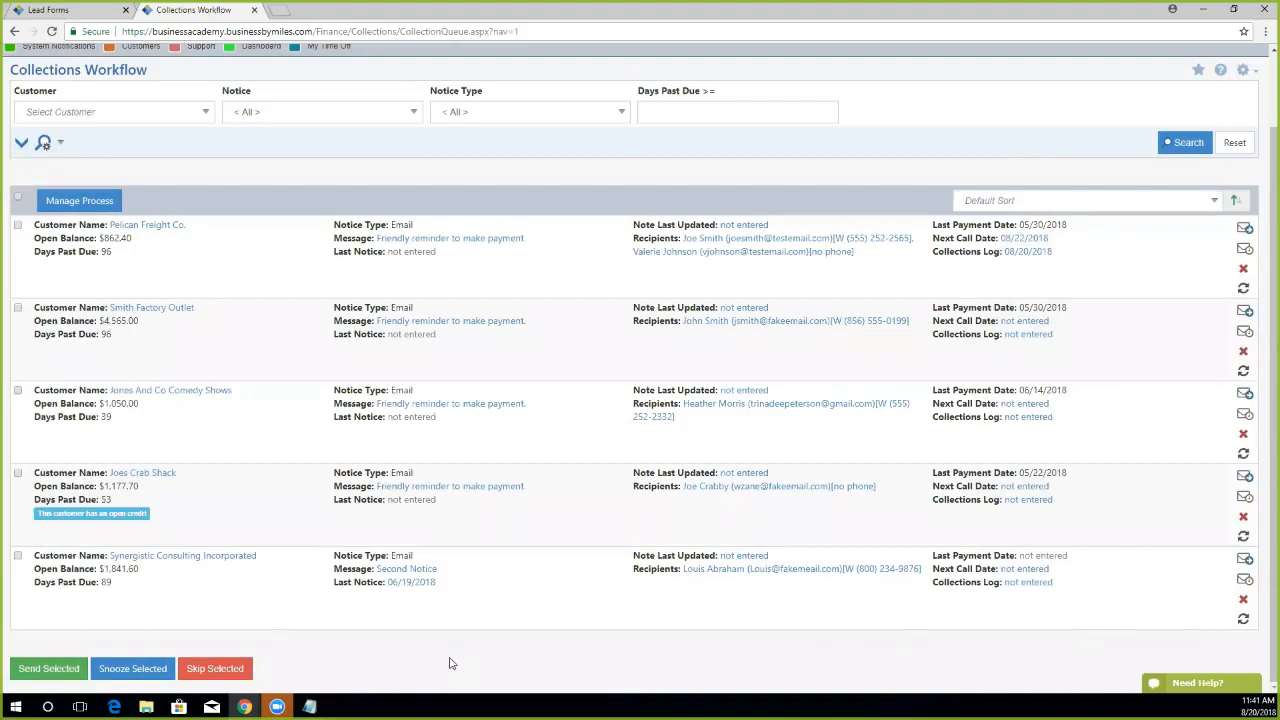
# Send the collection notices to Pelican Freight Co., Smith Factory Outlet, Jones And Co Comedy Shows and Joes Crab Shack.
pyautogui.click(17, 226)
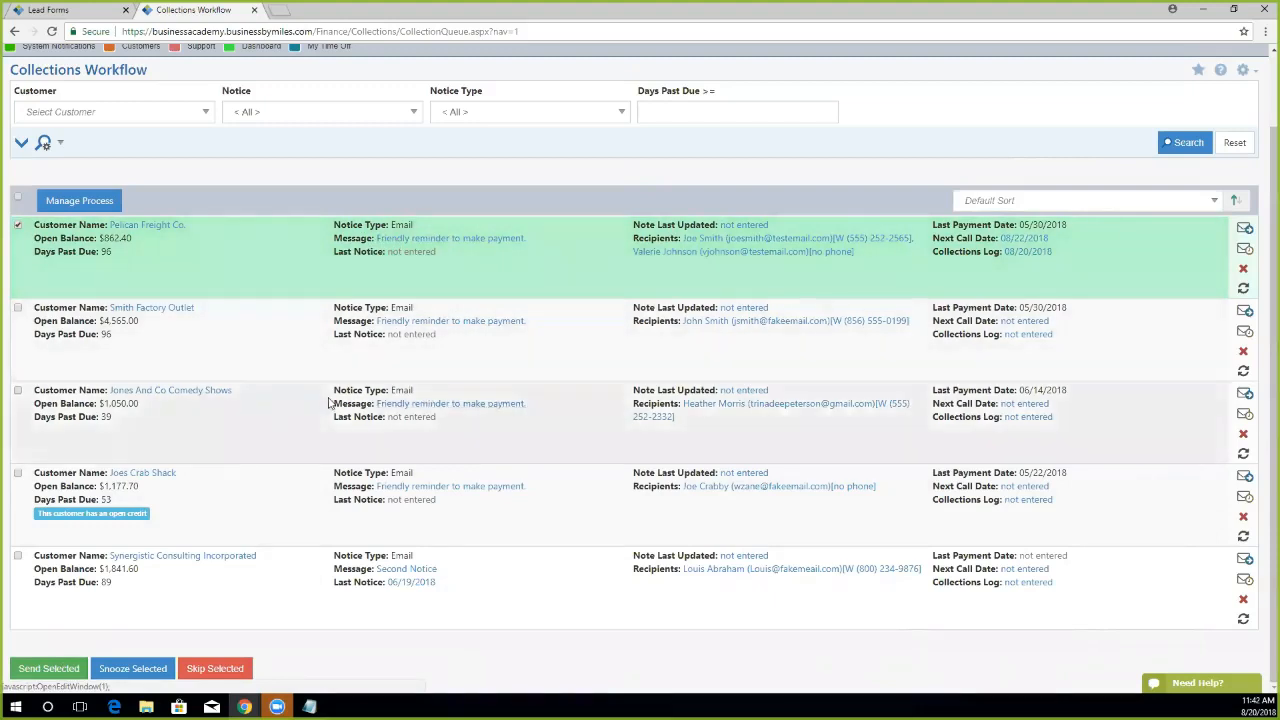
pyautogui.click(17, 308)
pyautogui.click(17, 390)
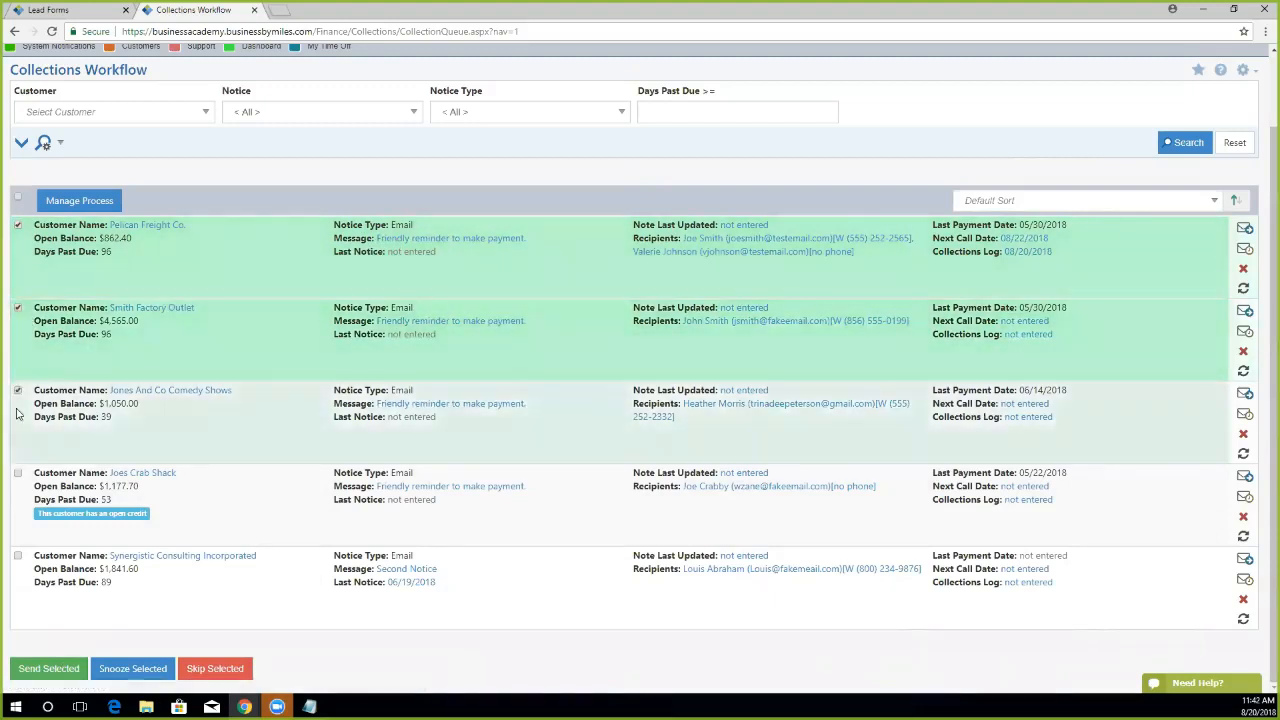
pyautogui.click(17, 474)
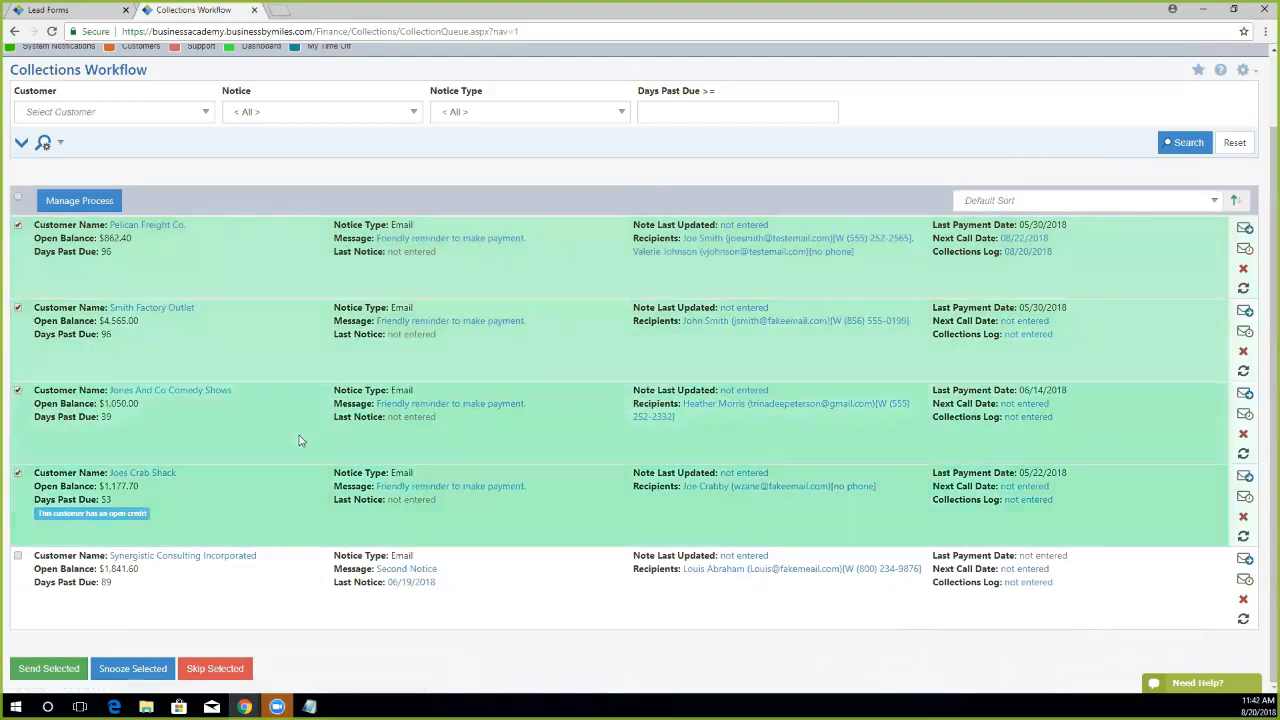
pyautogui.click(42, 670)
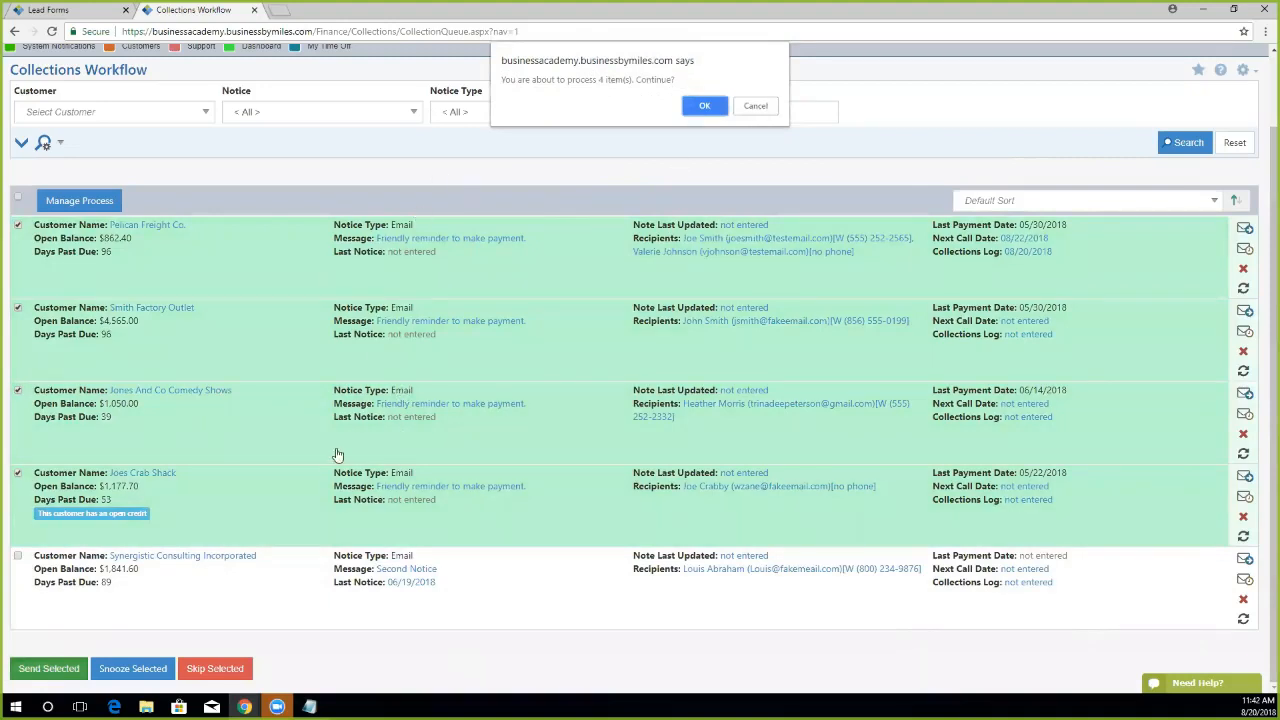
pyautogui.click(705, 105)
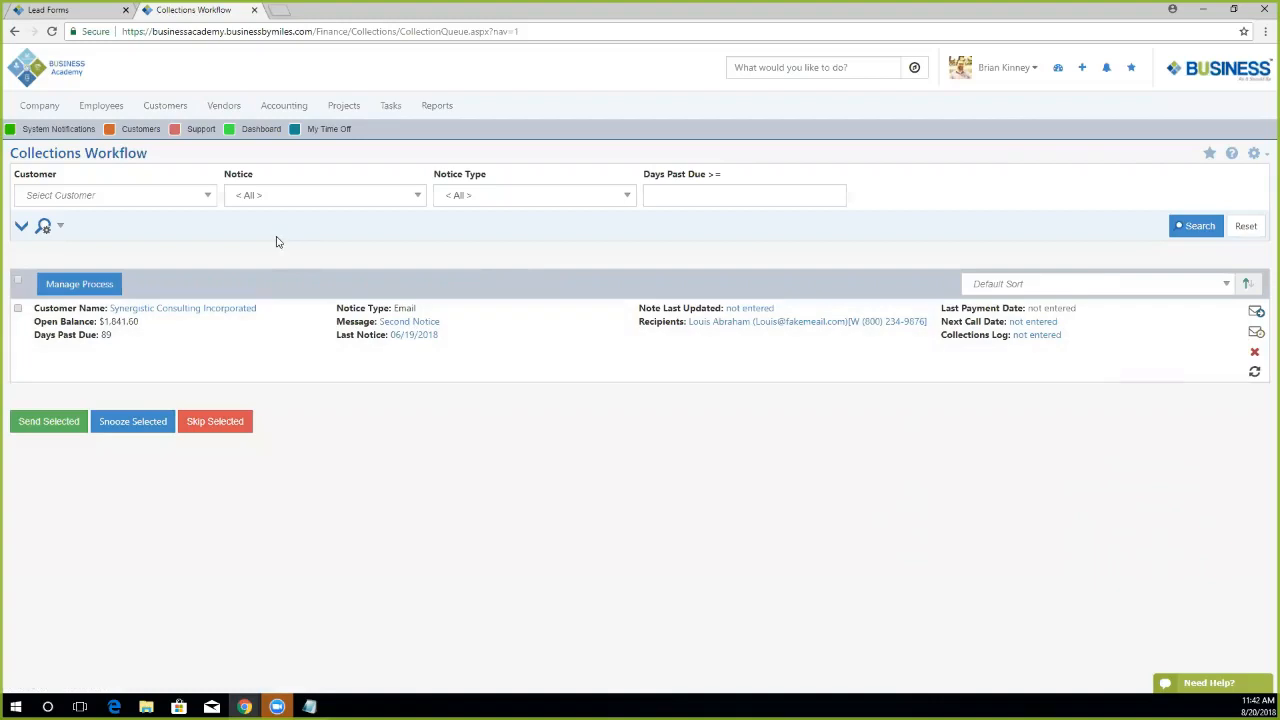
# Snooze the collection notice for Synergistic Consulting Incorporated by 1 day and dismiss the notification.
pyautogui.click(18, 309)
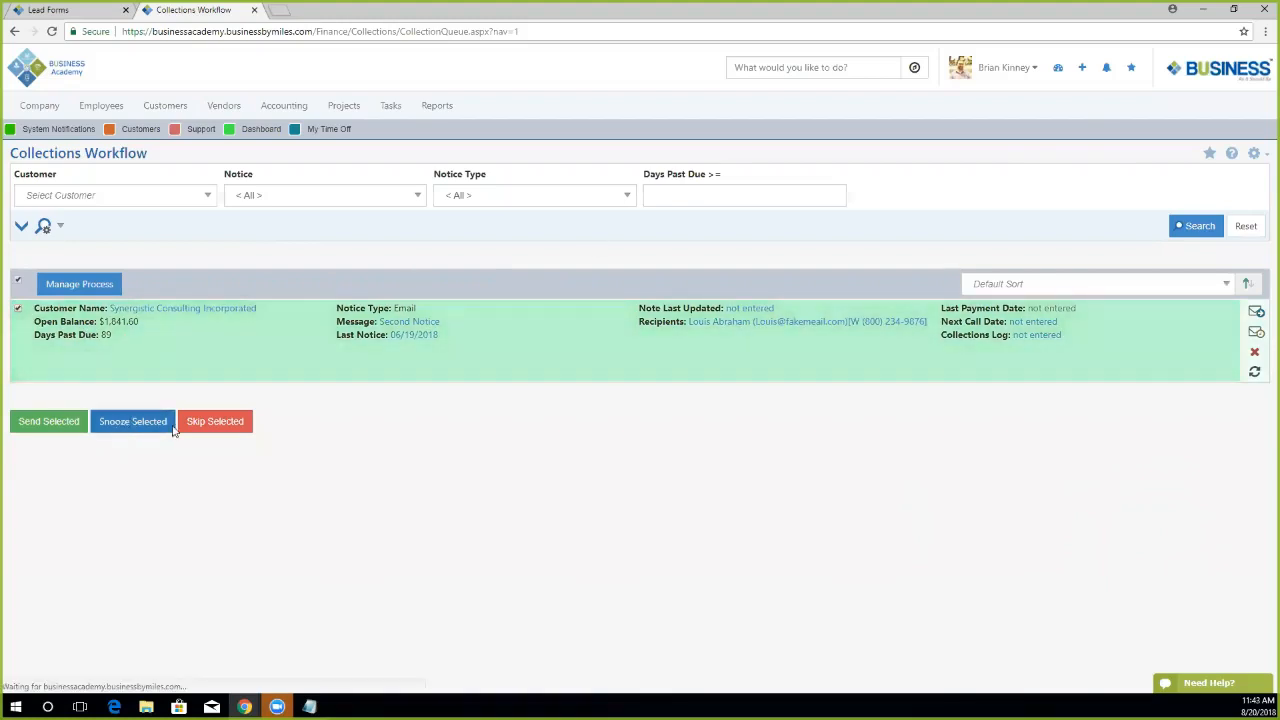
pyautogui.click(121, 425)
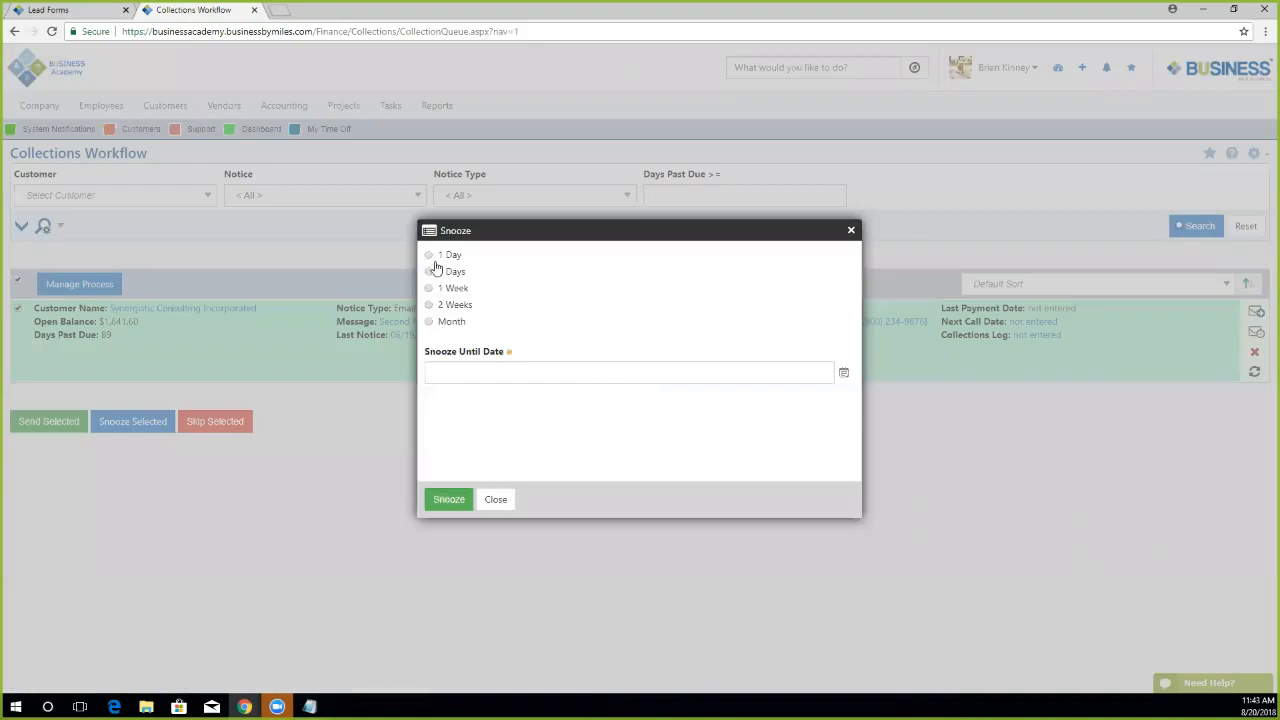
pyautogui.click(429, 256)
pyautogui.click(430, 274)
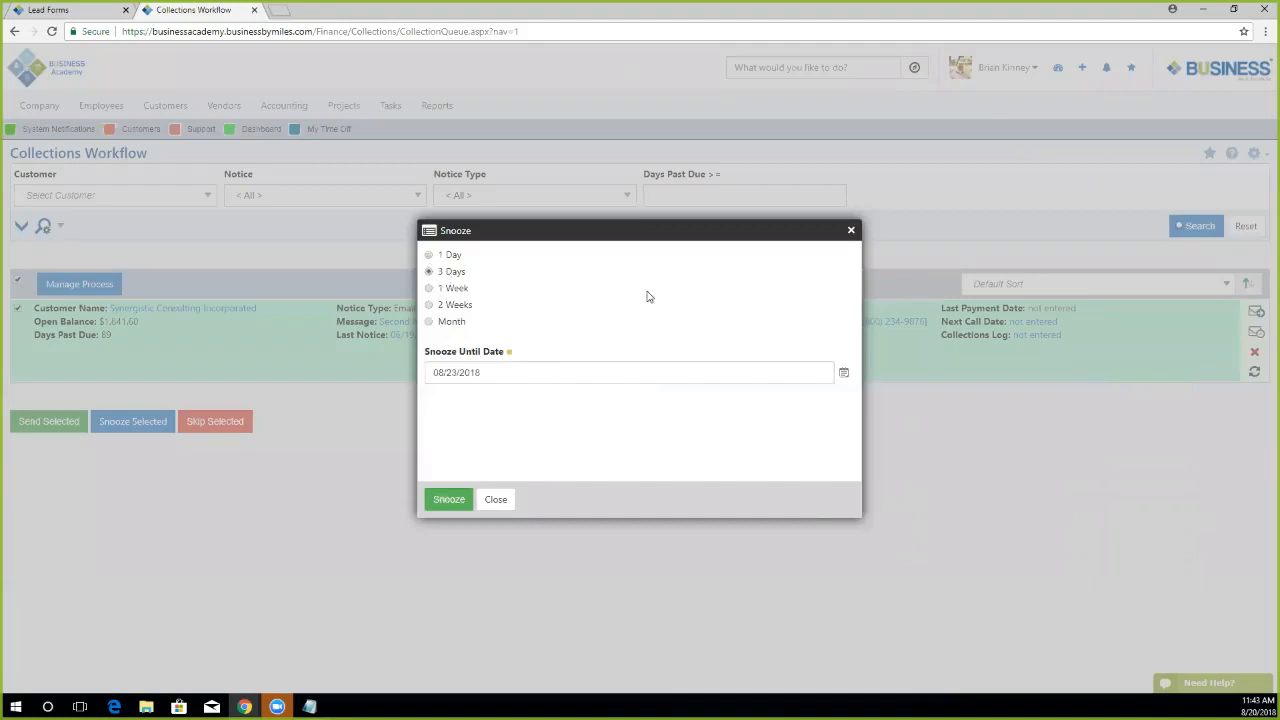
pyautogui.click(430, 306)
pyautogui.click(430, 325)
pyautogui.click(430, 256)
pyautogui.click(449, 499)
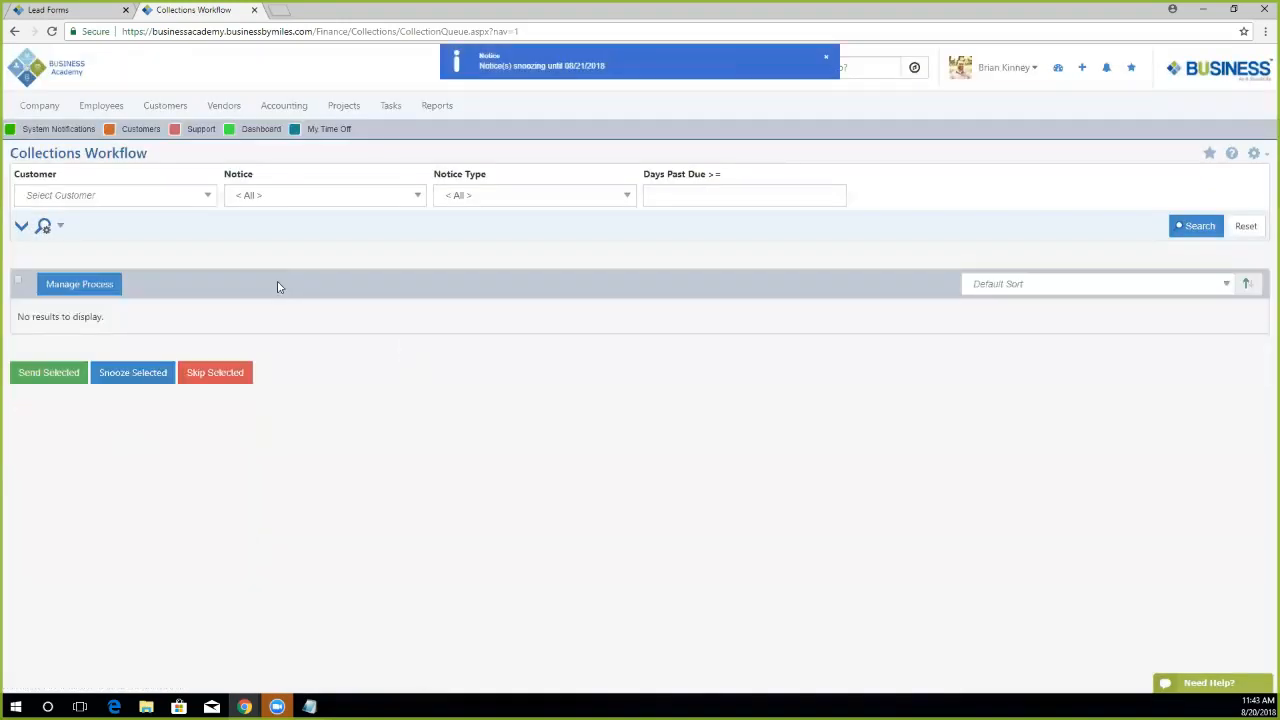
pyautogui.click(826, 62)
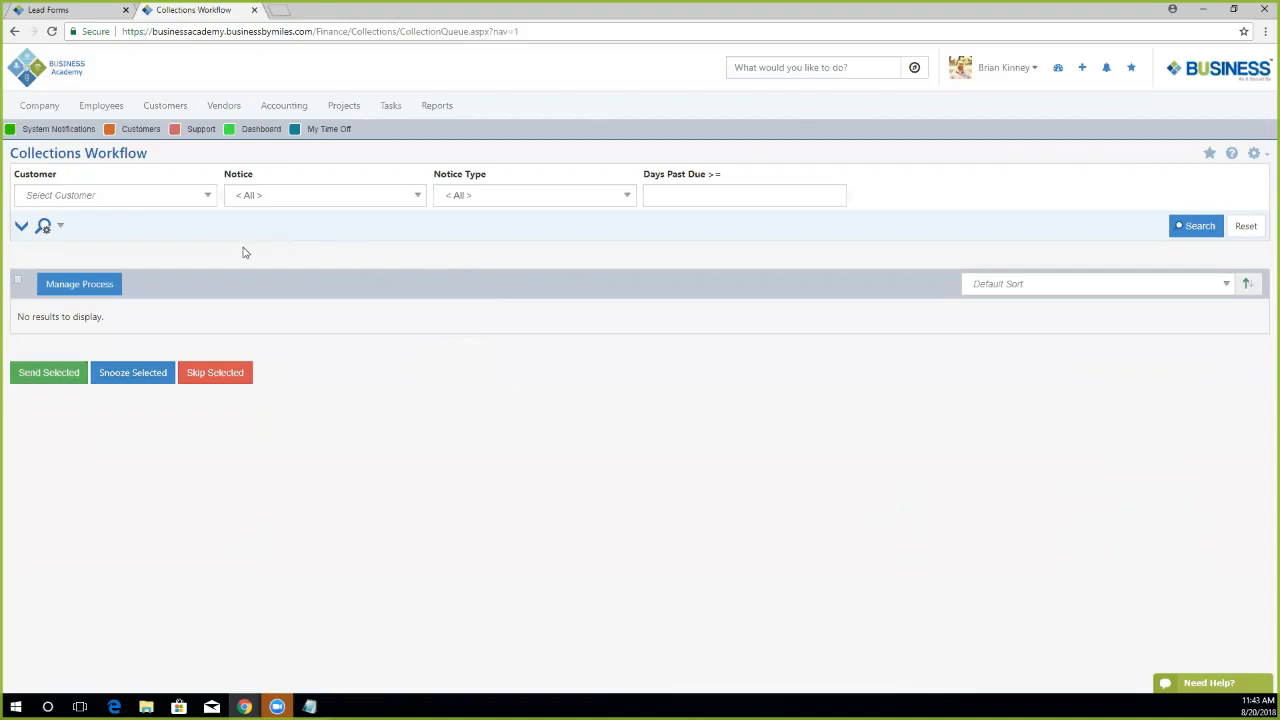
# Open the collection process setup and read through the email text of the "Friendly reminder to make payment." notice.
pyautogui.click(72, 288)
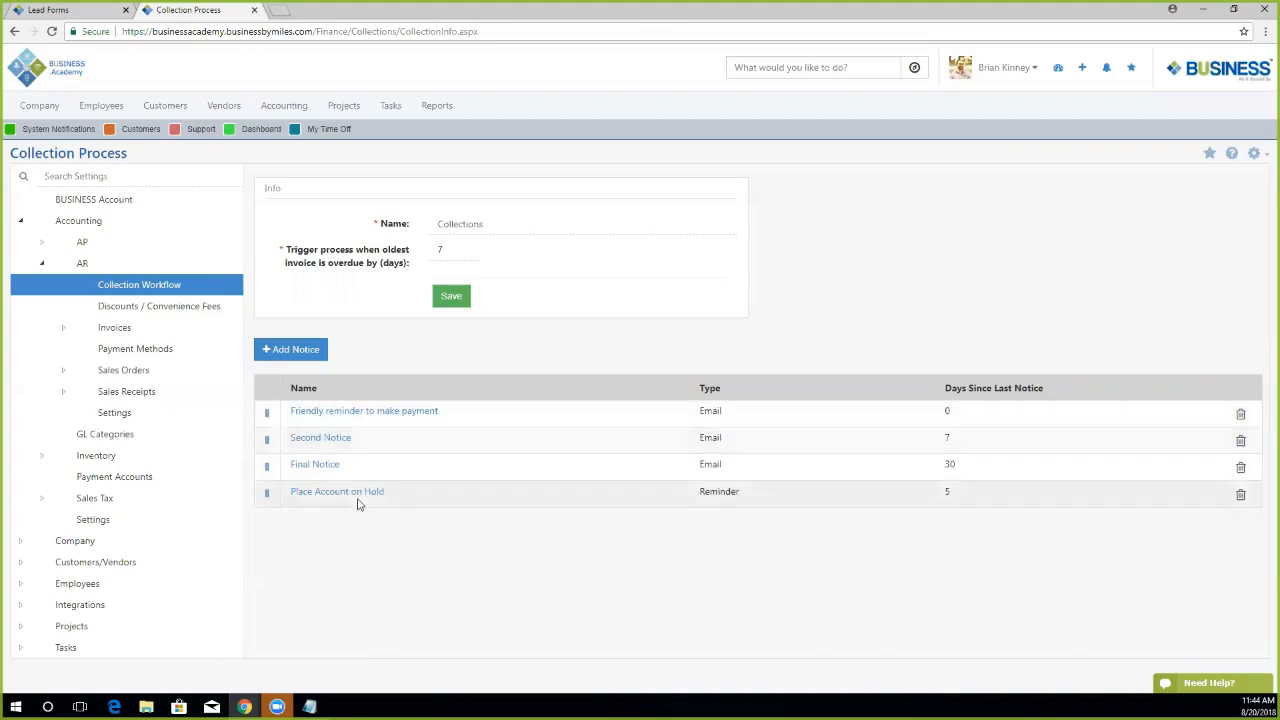
pyautogui.moveTo(267, 412)
pyautogui.mouseDown()
pyautogui.moveTo(276, 468)
pyautogui.moveTo(281, 418)
pyautogui.mouseUp()
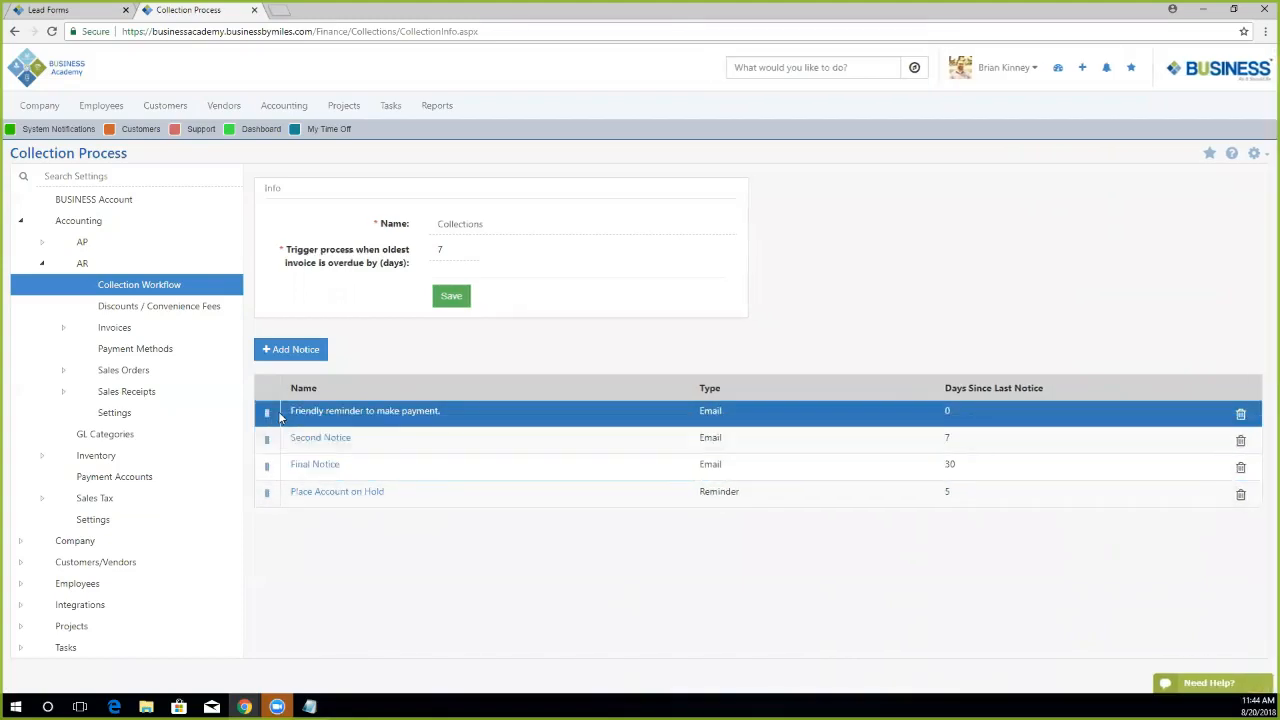
pyautogui.click(364, 412)
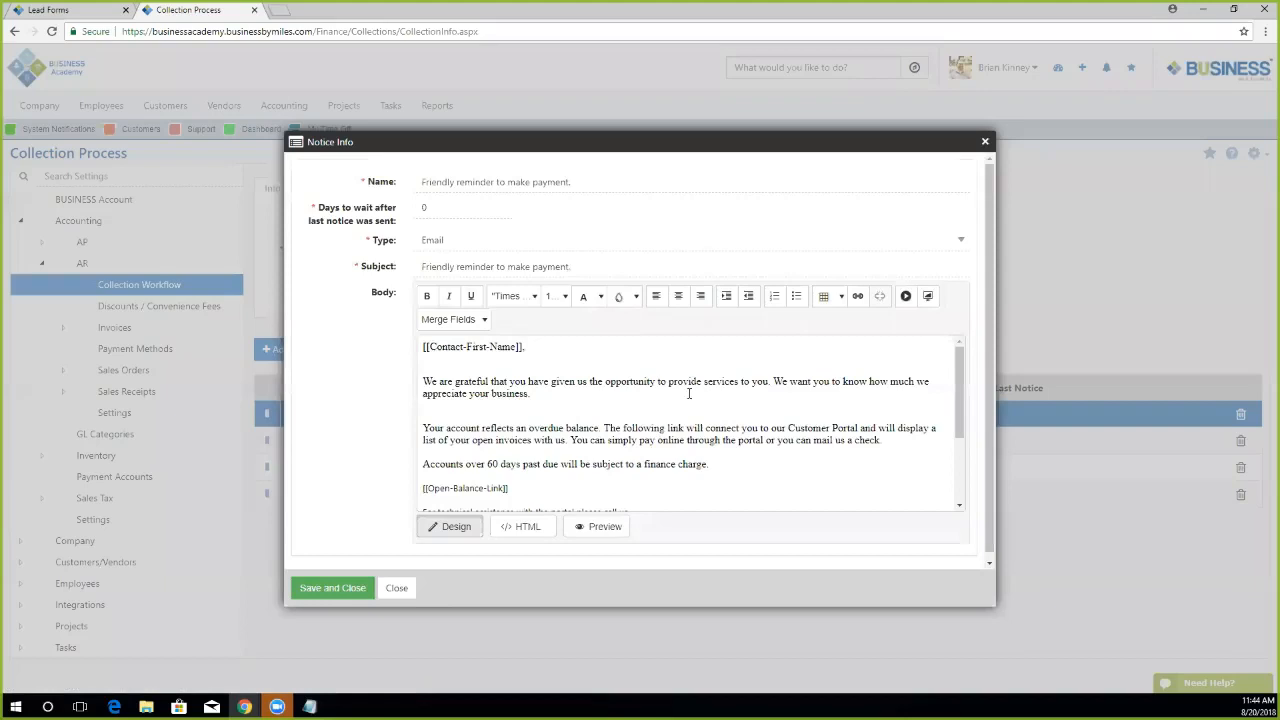
pyautogui.moveTo(960, 392); pyautogui.dragTo(965, 468)
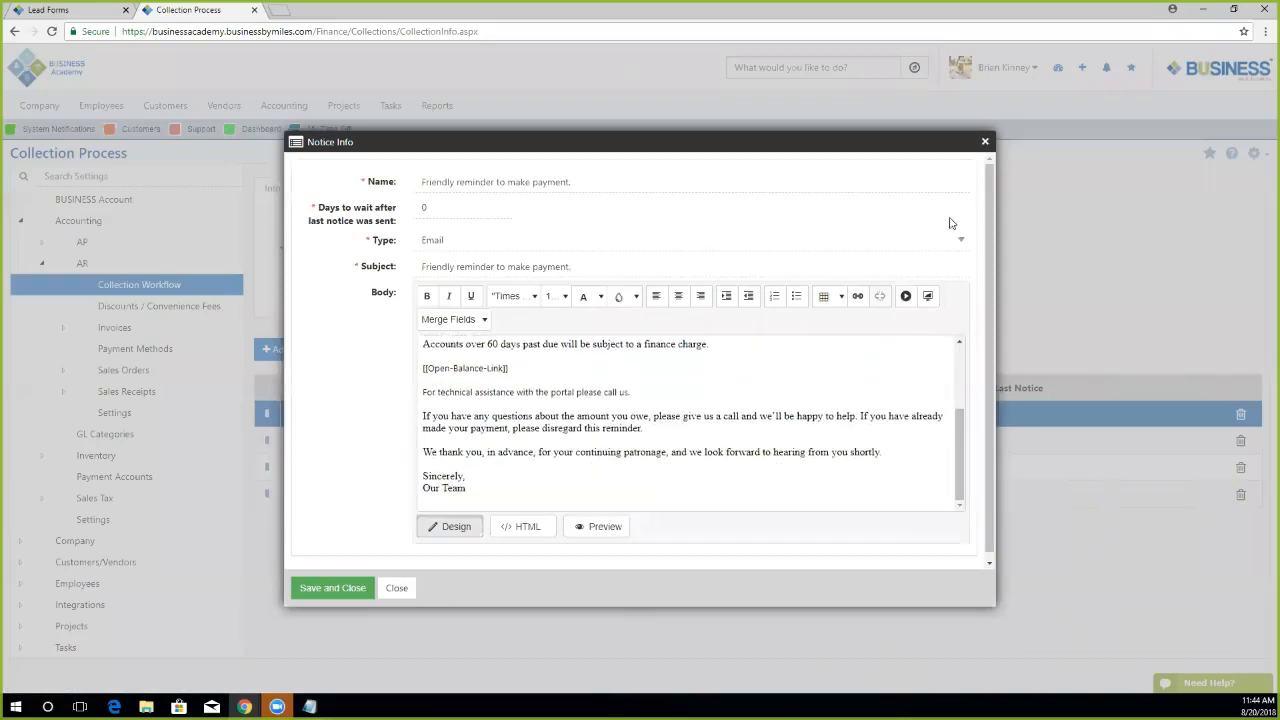
pyautogui.click(984, 142)
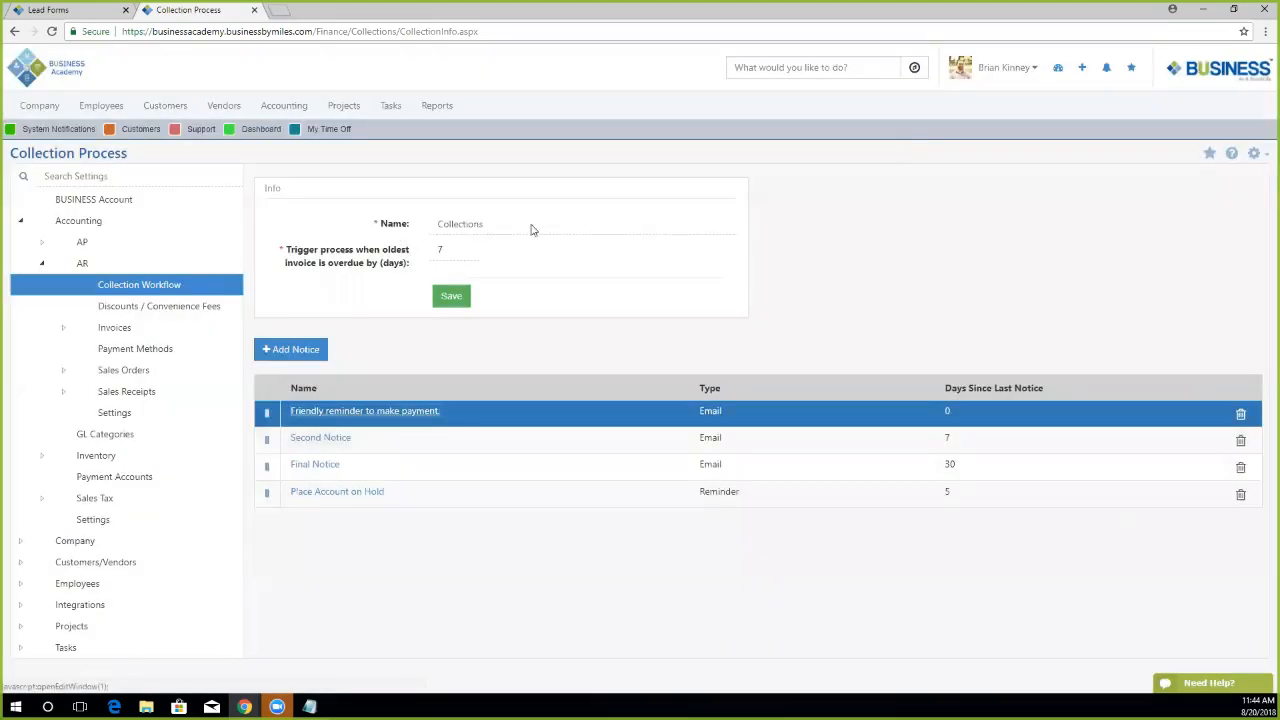
pyautogui.click(324, 443)
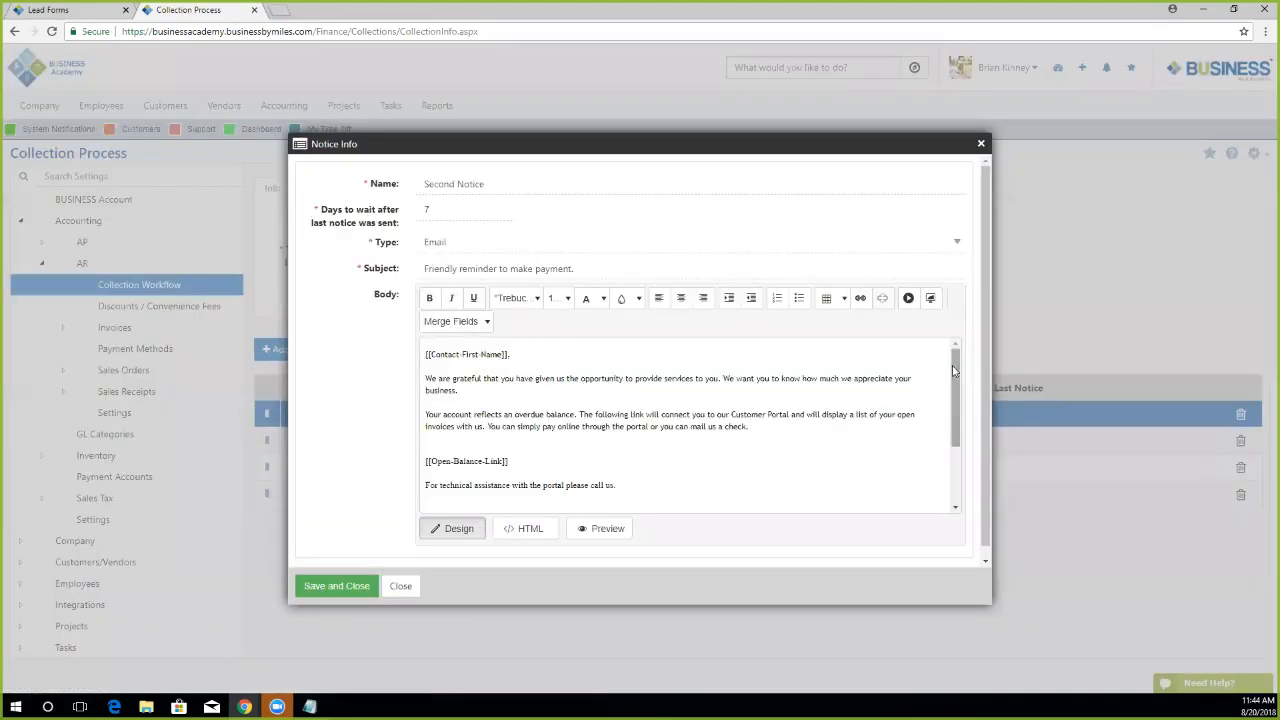
pyautogui.moveTo(955, 372); pyautogui.dragTo(957, 436)
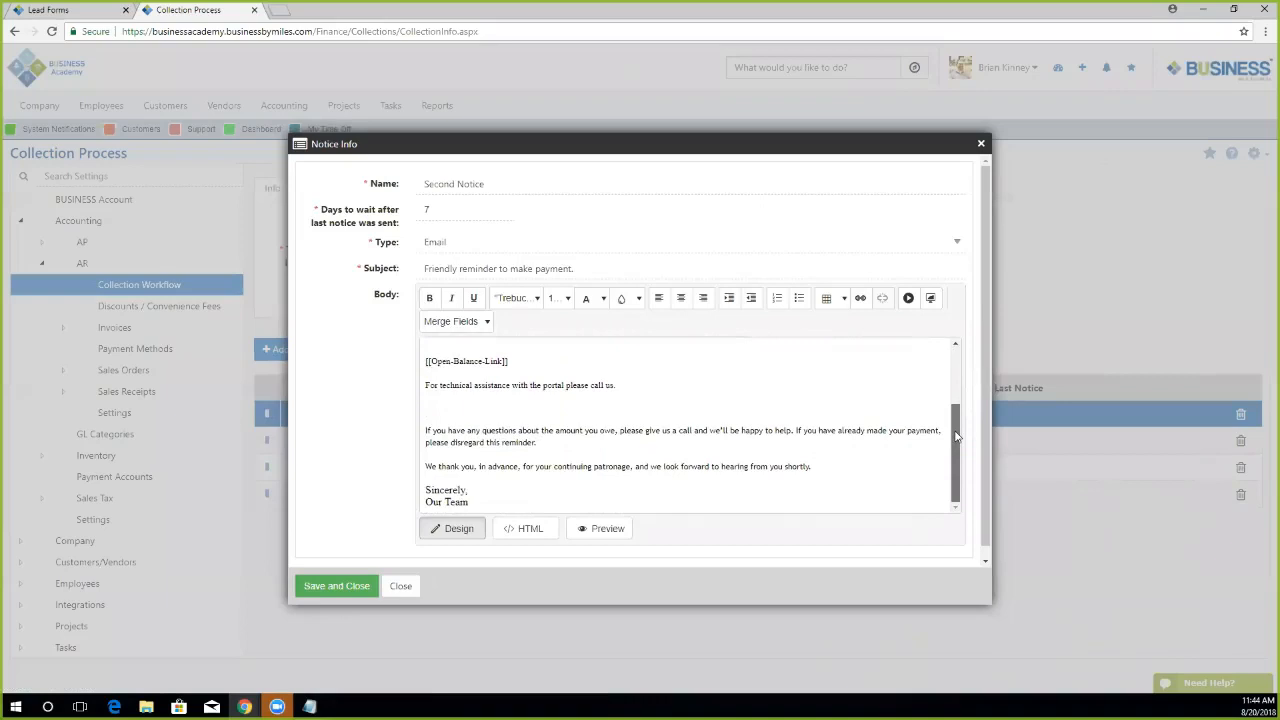
pyautogui.click(981, 144)
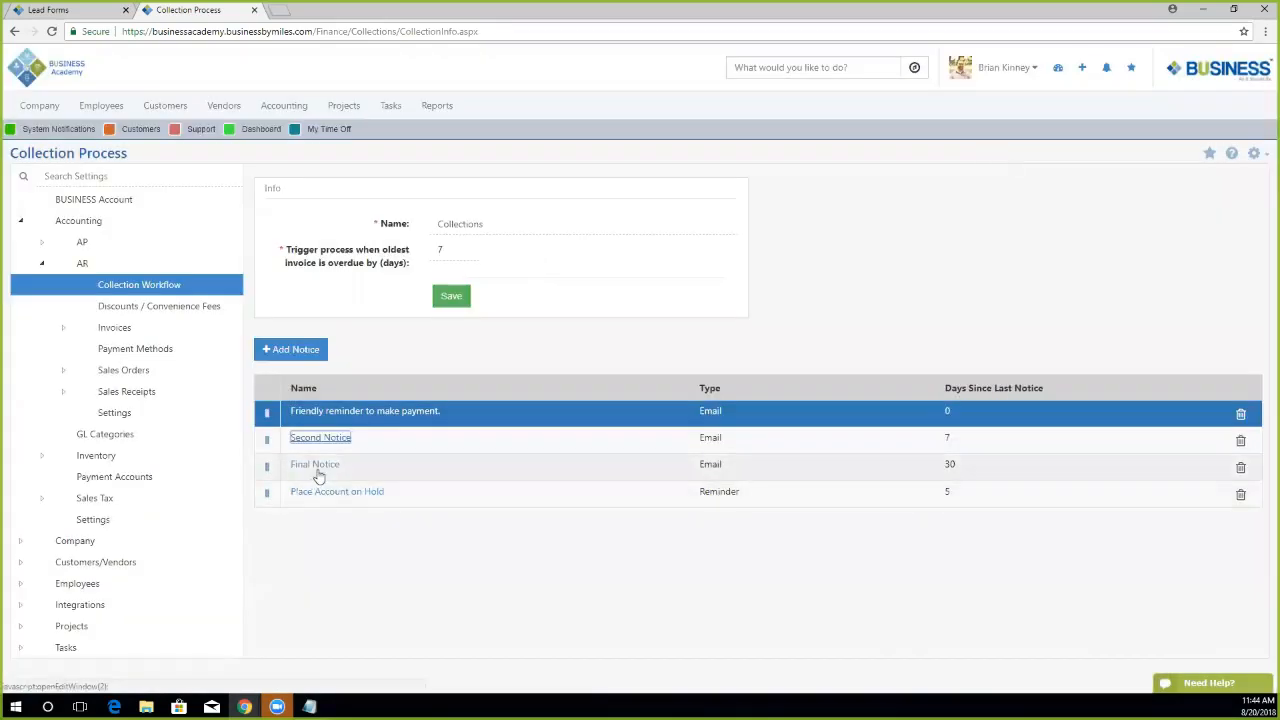
# Review the Final Notice's body text and its available merge fields, and save and close the notice.
pyautogui.click(315, 465)
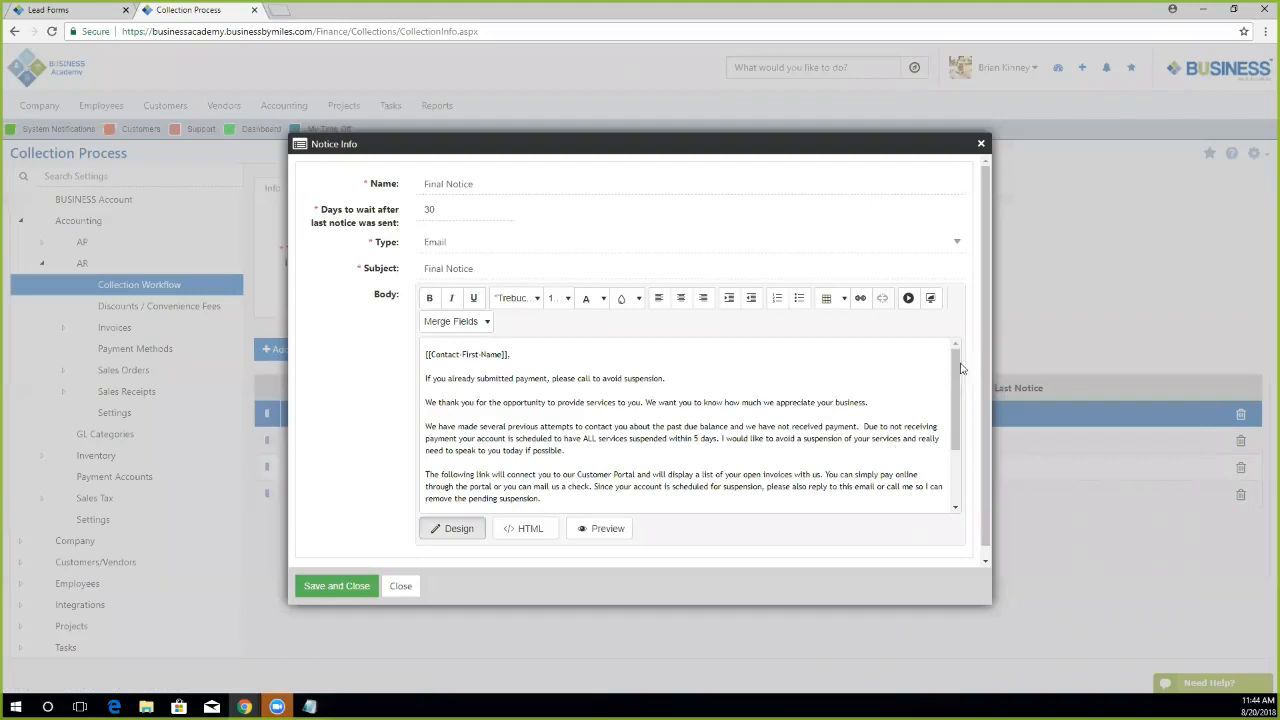
pyautogui.moveTo(960, 369); pyautogui.dragTo(958, 427)
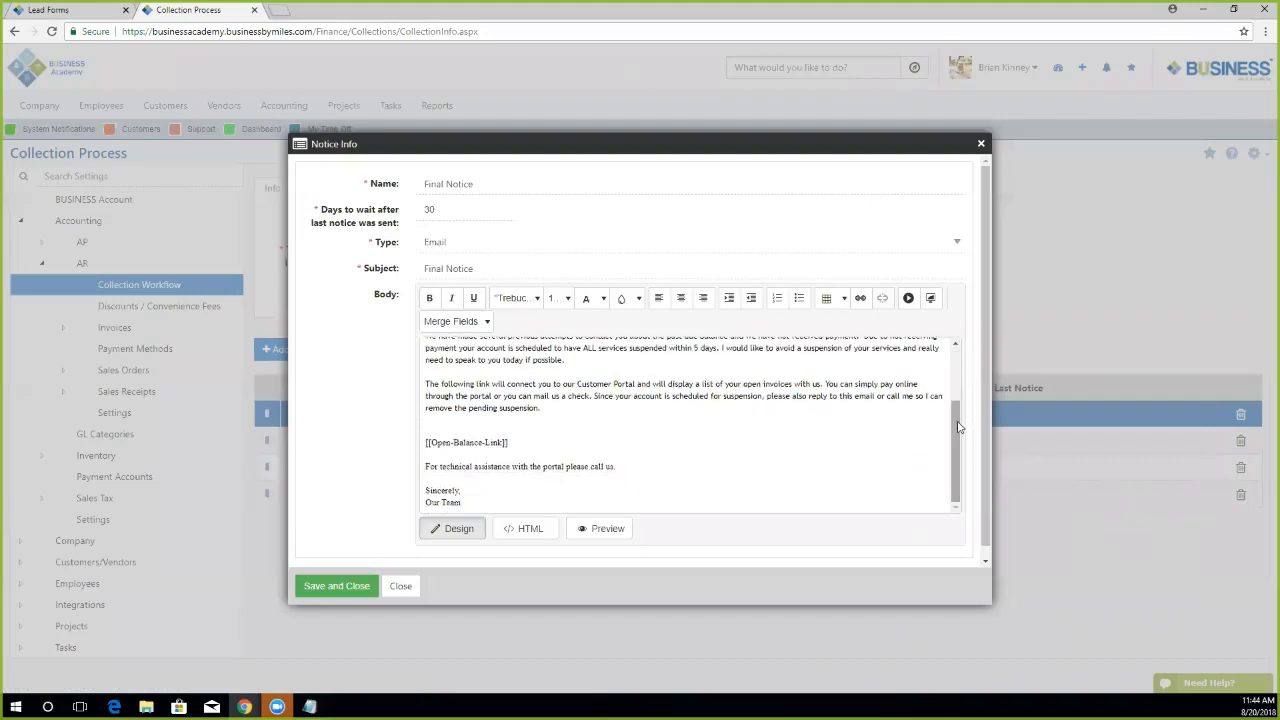
pyautogui.tripleClick(437, 447)
pyautogui.click(574, 445)
pyautogui.click(455, 321)
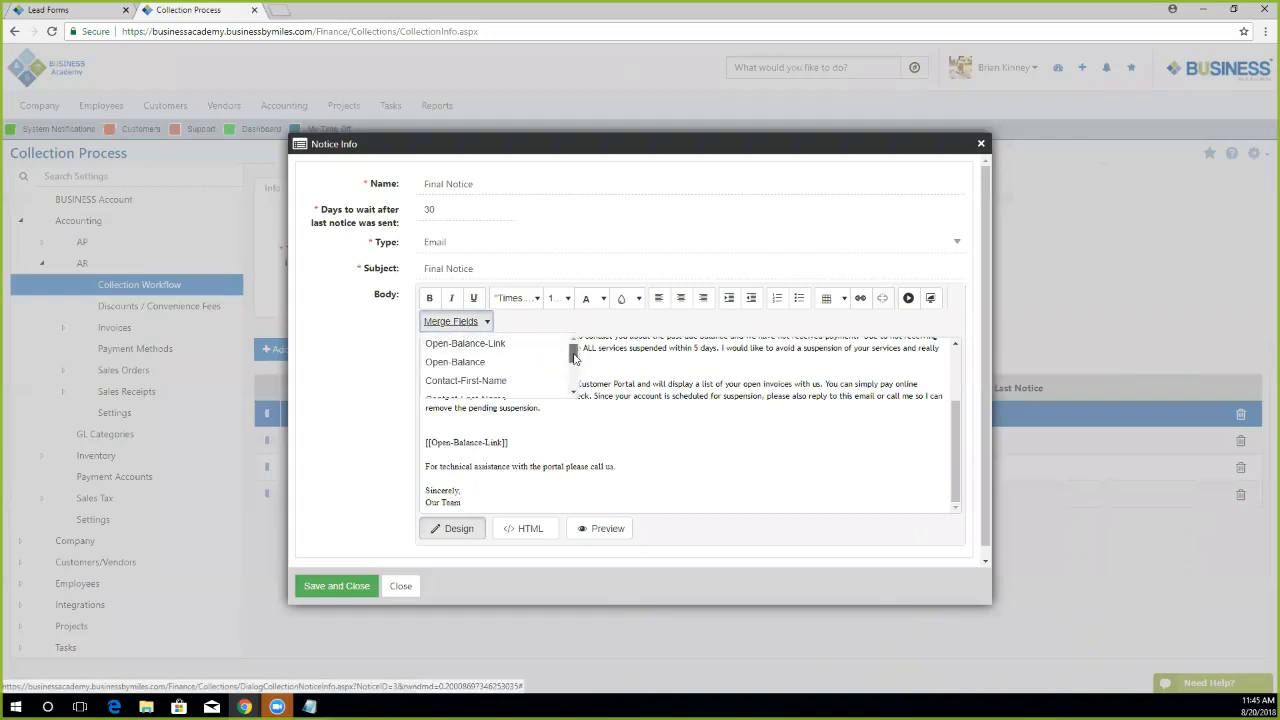
pyautogui.moveTo(575, 358); pyautogui.dragTo(576, 367)
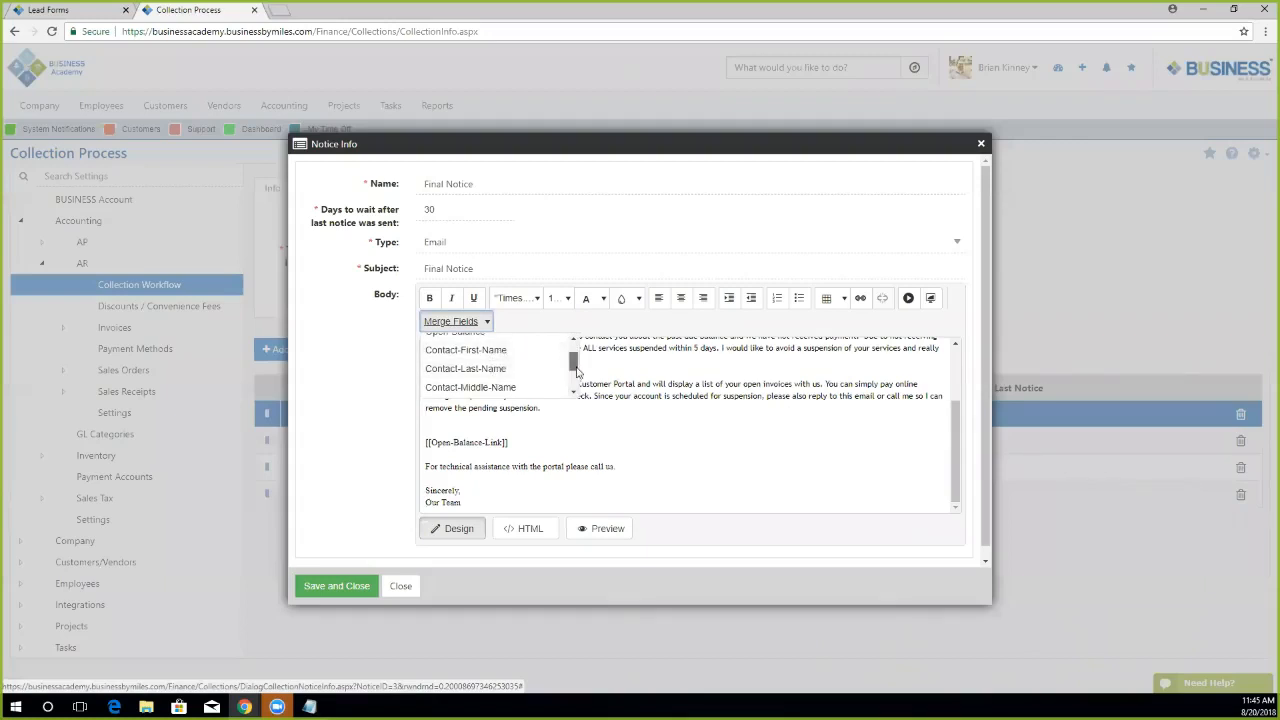
pyautogui.moveTo(577, 365); pyautogui.dragTo(577, 374)
pyautogui.scroll(-3, 575, 370)
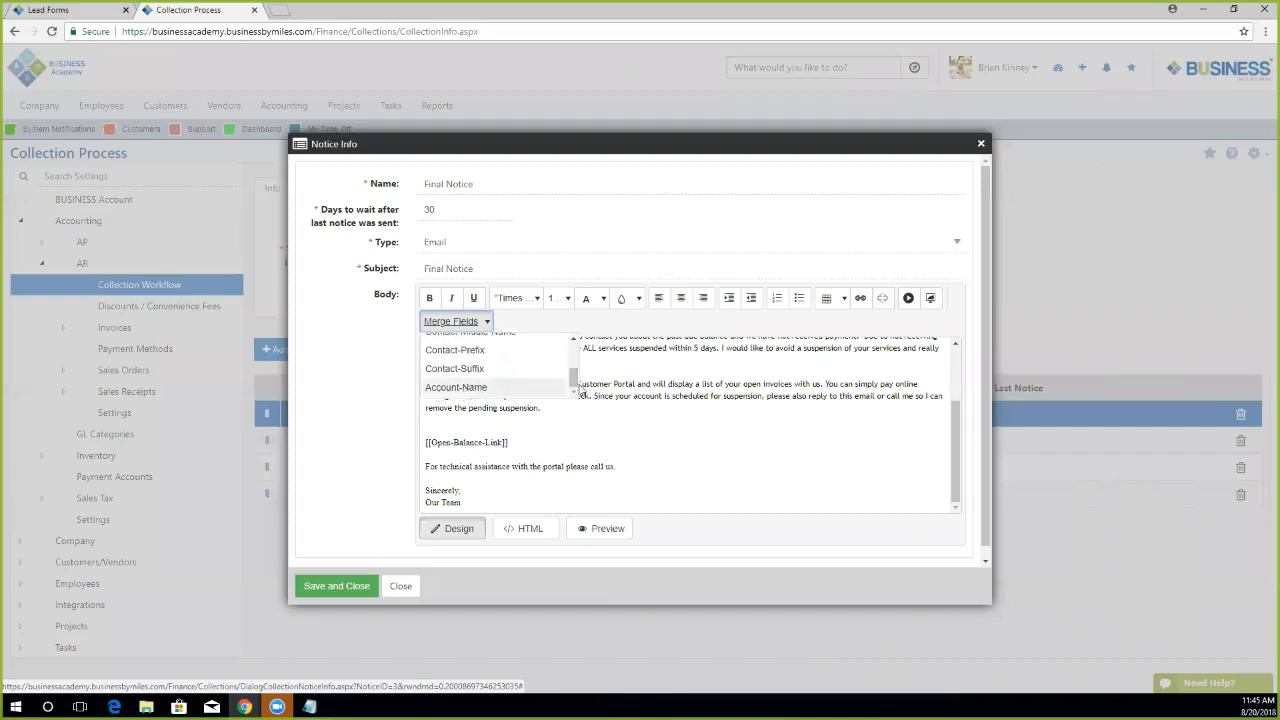
pyautogui.moveTo(574, 378); pyautogui.dragTo(569, 346)
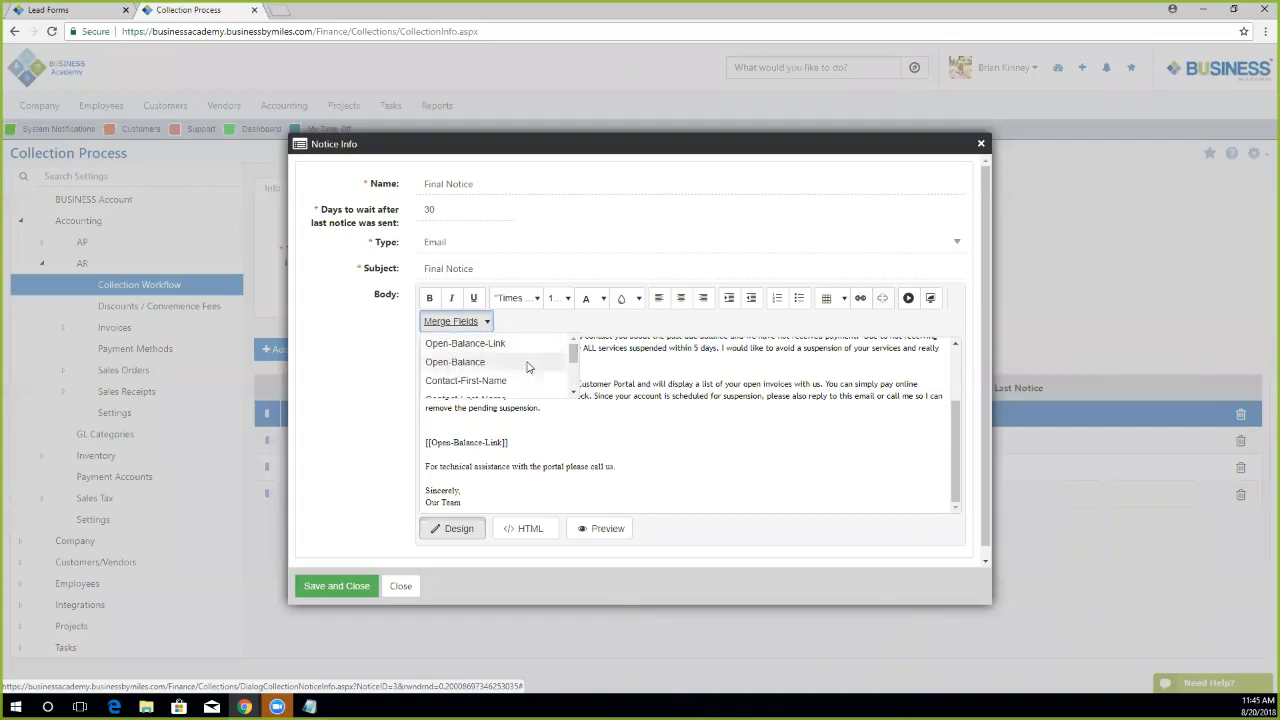
pyautogui.click(698, 410)
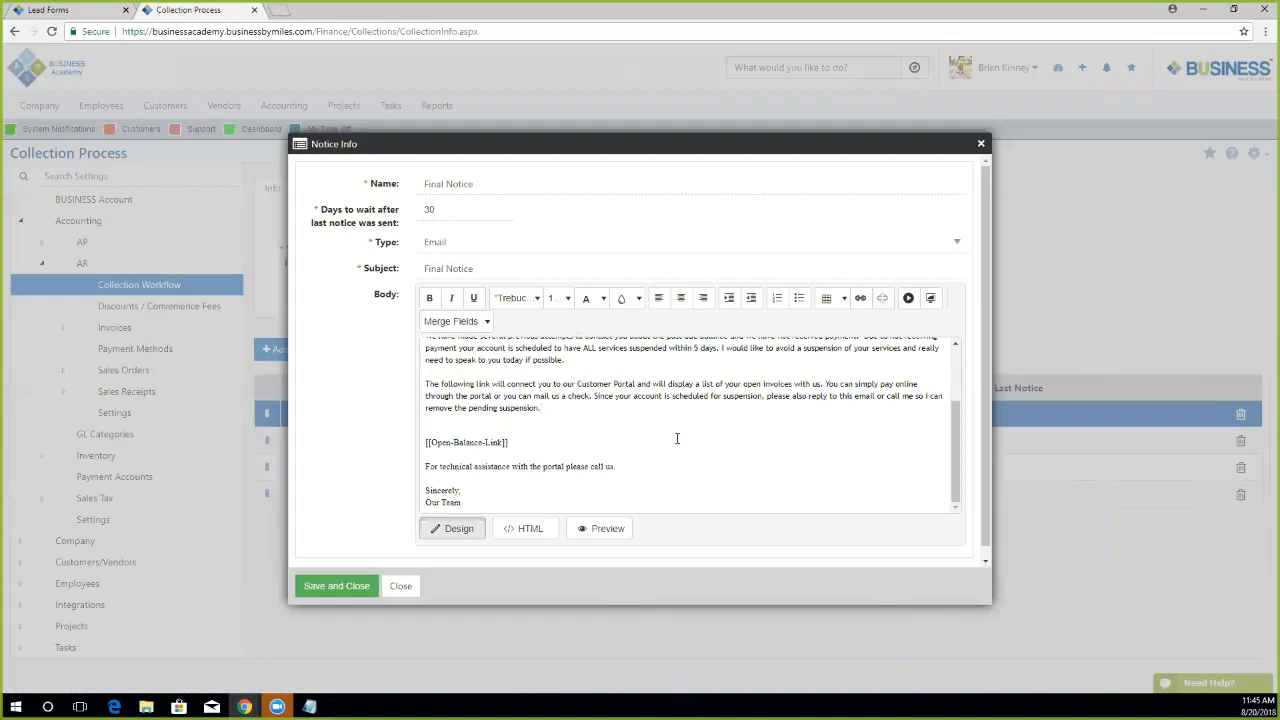
pyautogui.click(342, 586)
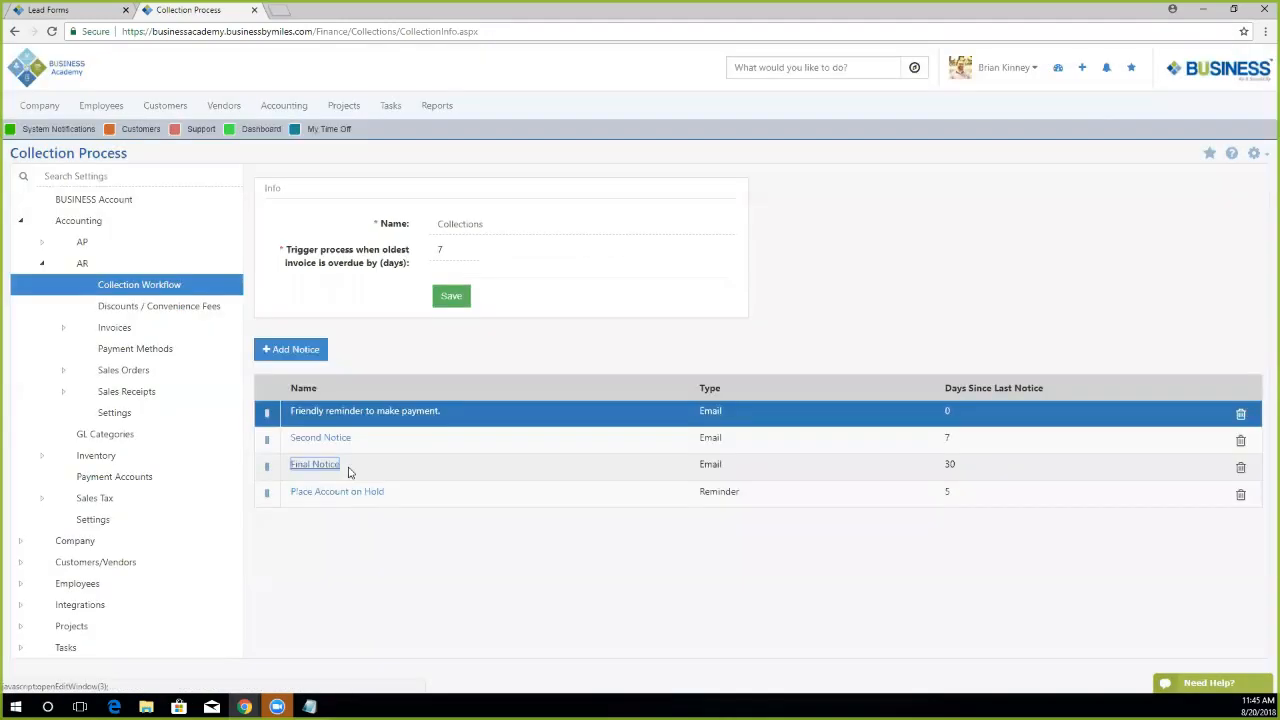
# Set the Place Account on Hold reminder to wait 2 days after the last notice and save it.
pyautogui.click(320, 495)
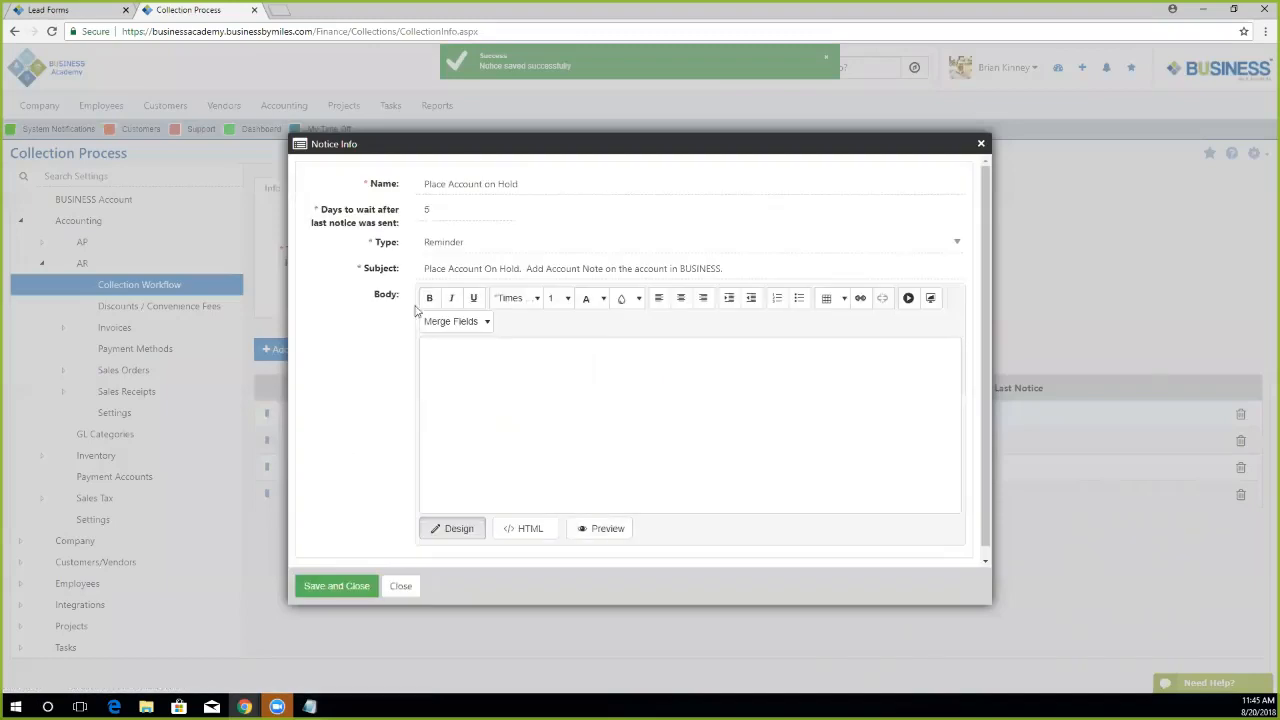
pyautogui.click(483, 184)
pyautogui.doubleClick(443, 210)
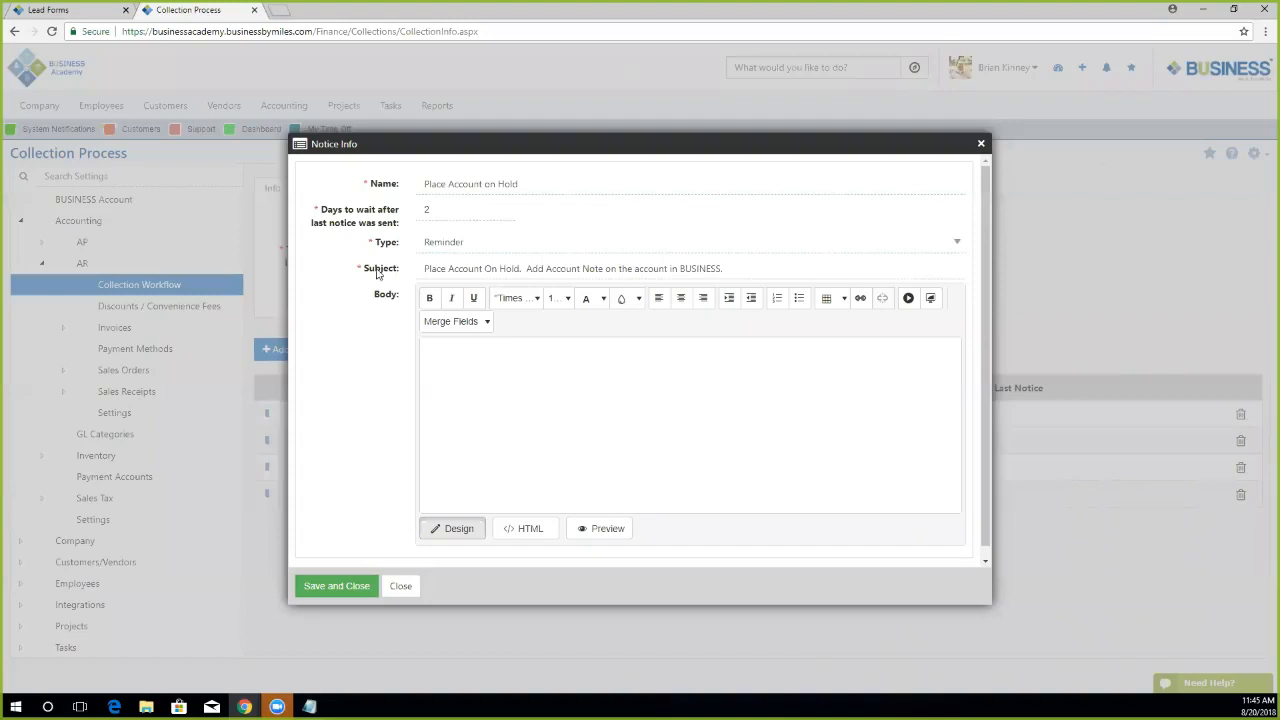
pyautogui.click(334, 590)
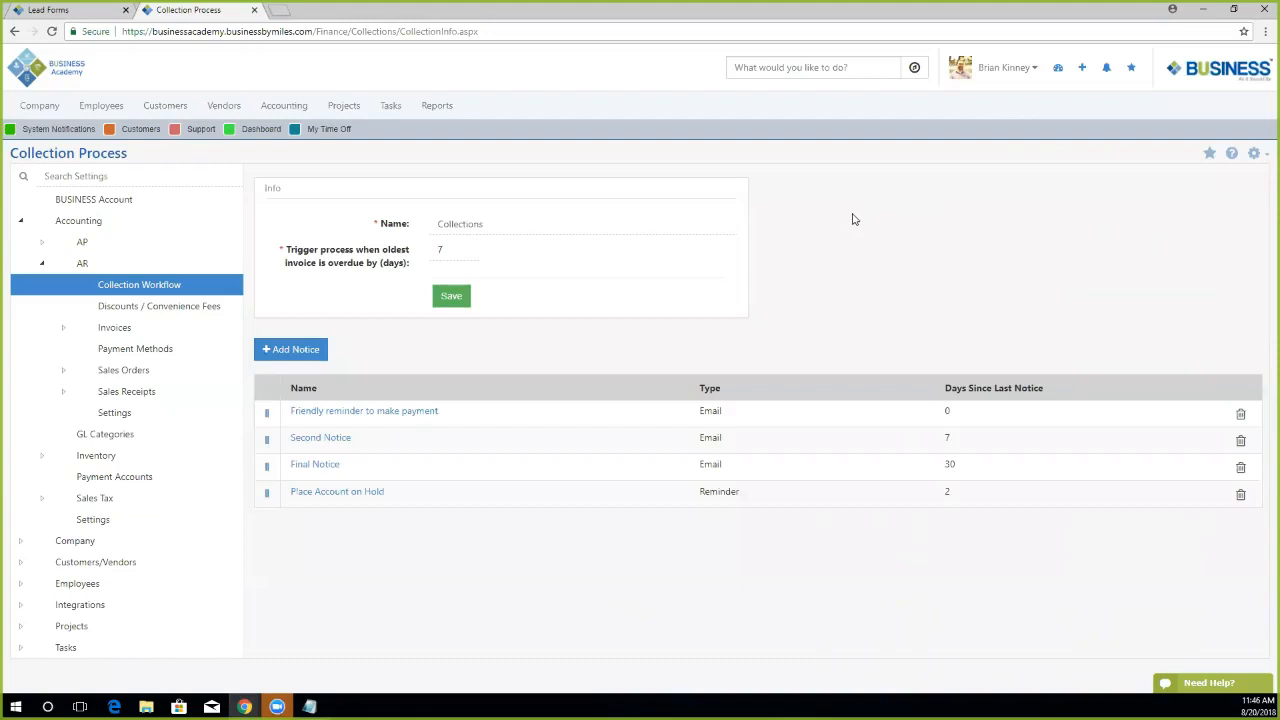
# Search the settings for "statement" and open the Default template under Statement Templates.
pyautogui.click(41, 263)
pyautogui.click(17, 222)
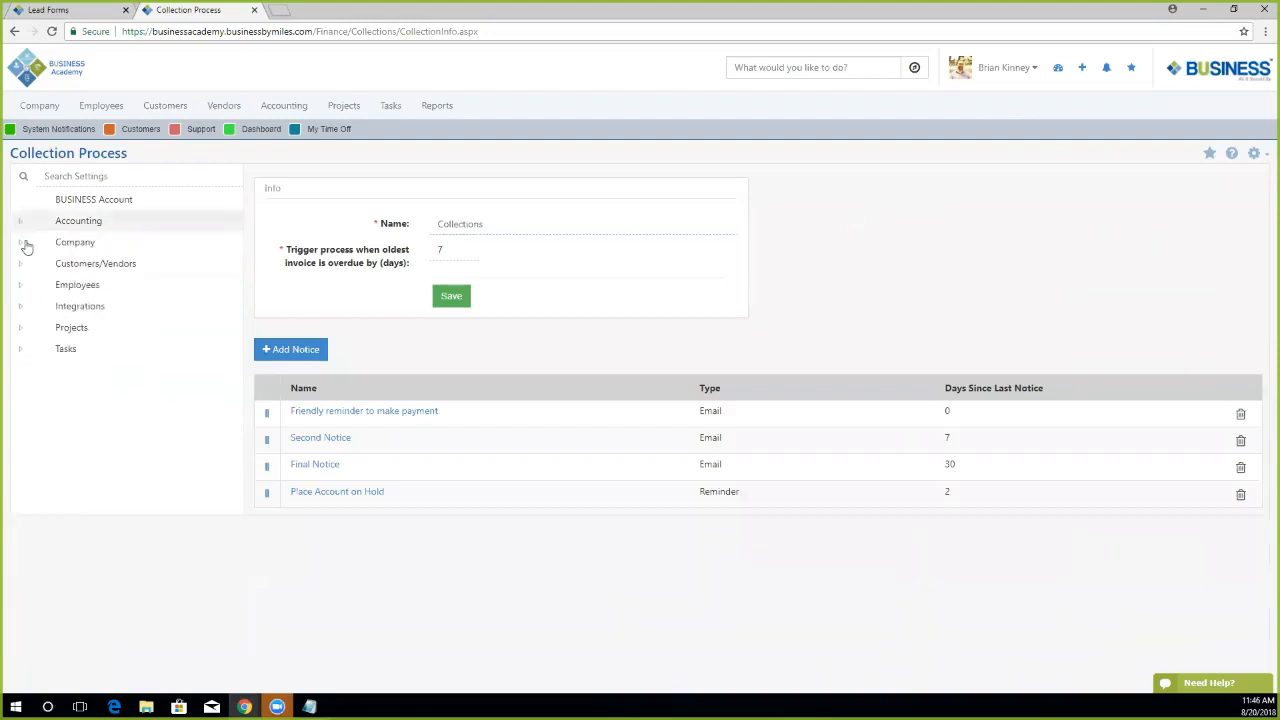
pyautogui.click(130, 264)
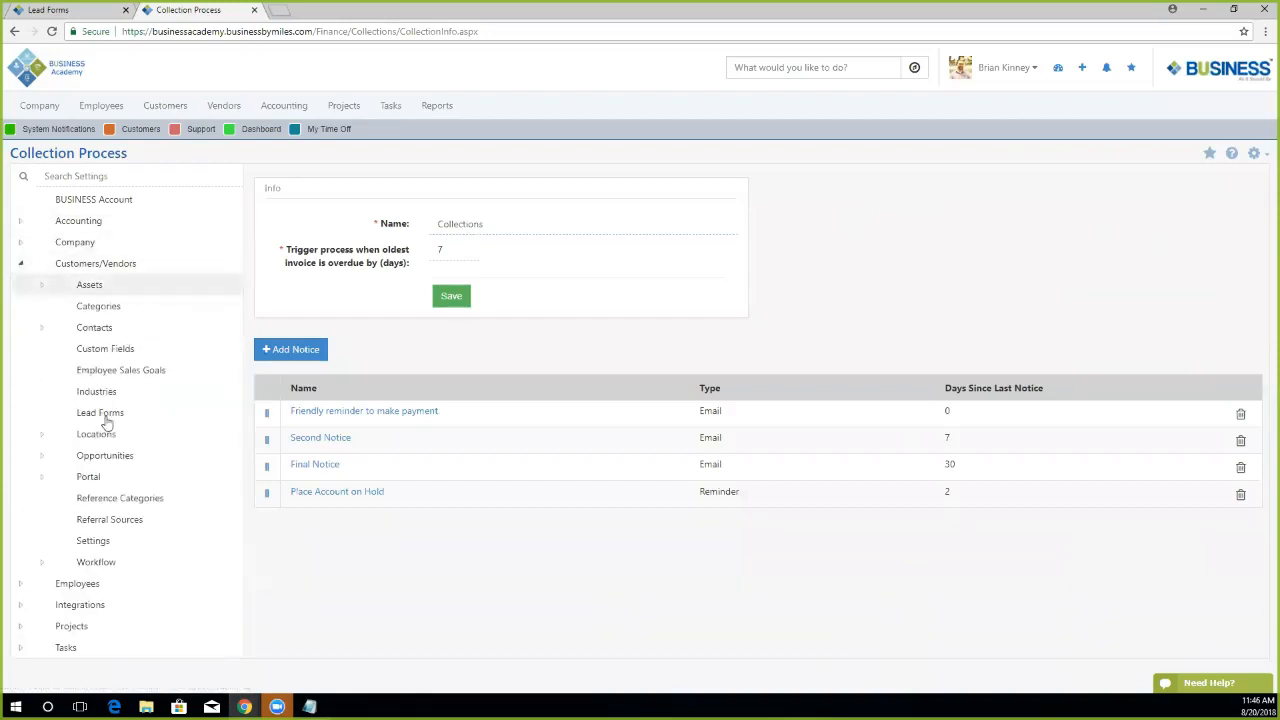
pyautogui.click(42, 478)
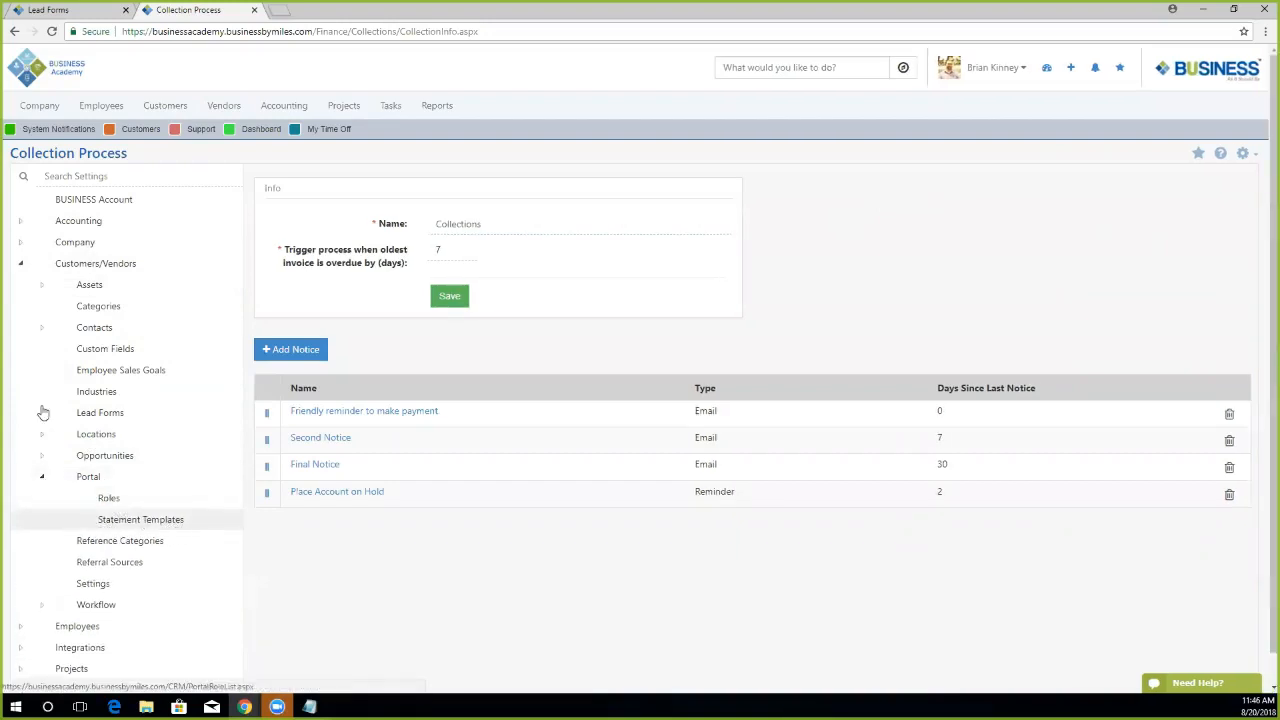
pyautogui.click(82, 175)
pyautogui.write('statement')
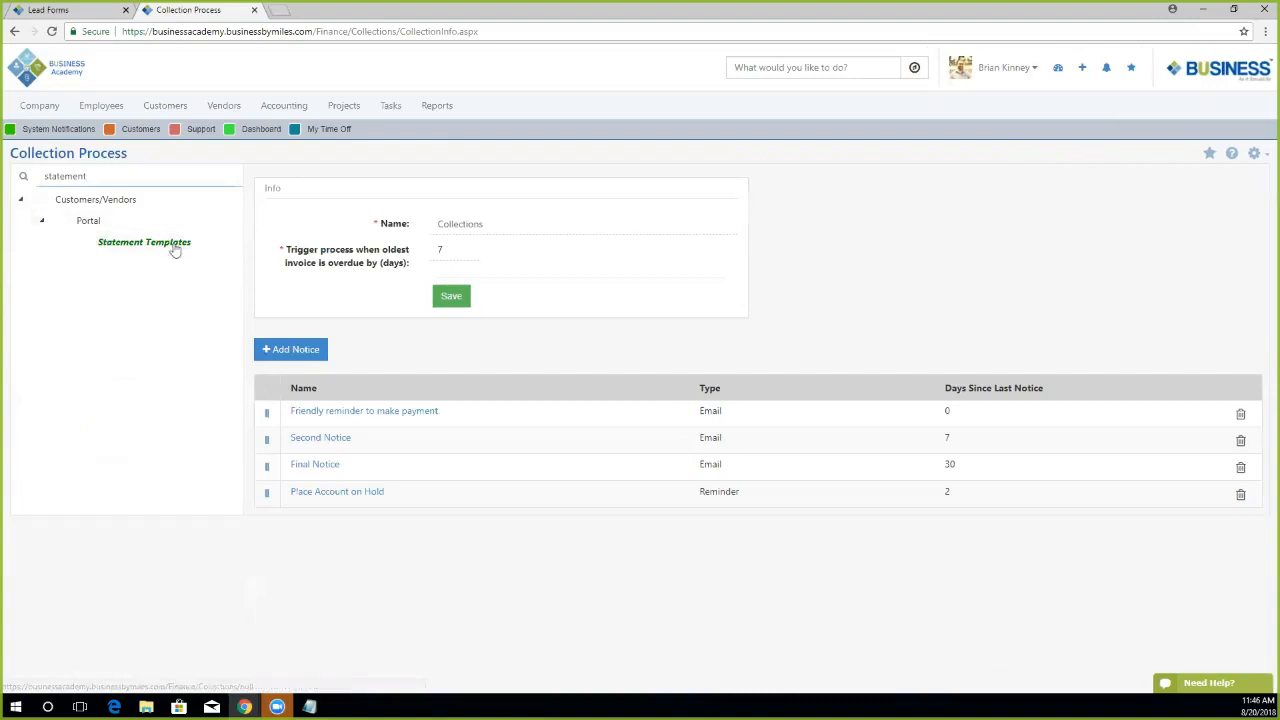
pyautogui.click(127, 245)
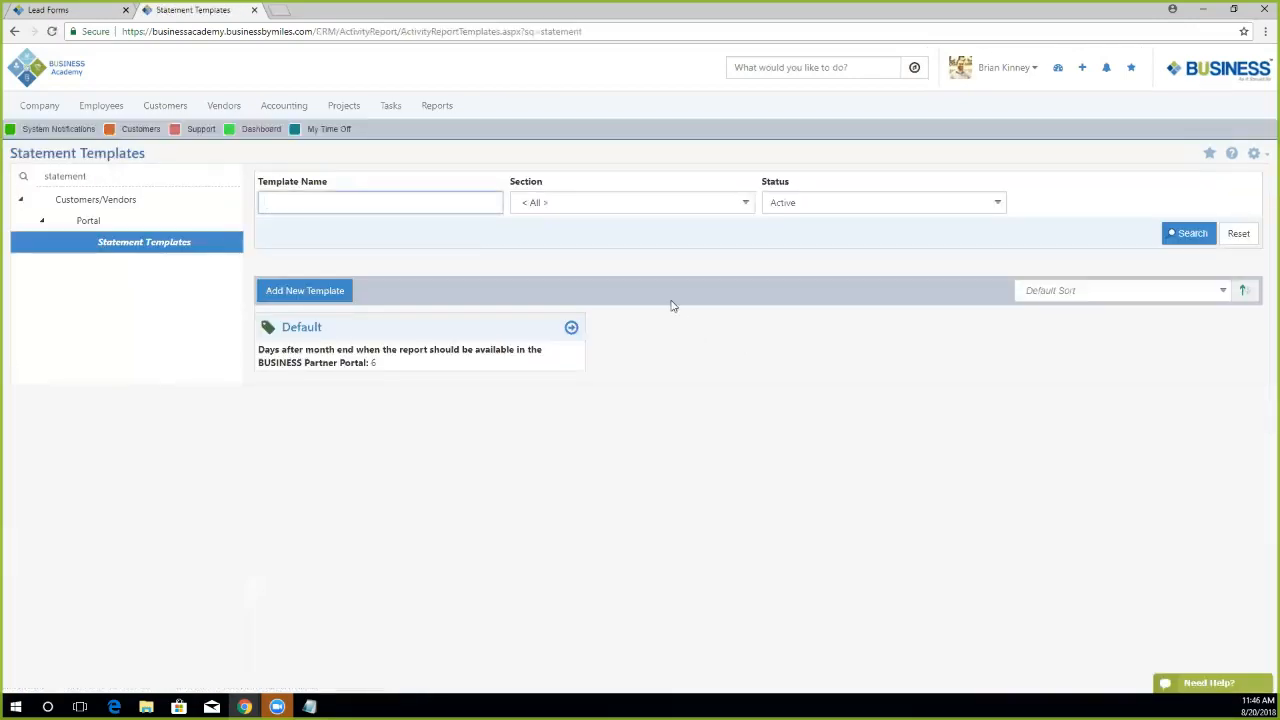
pyautogui.click(303, 332)
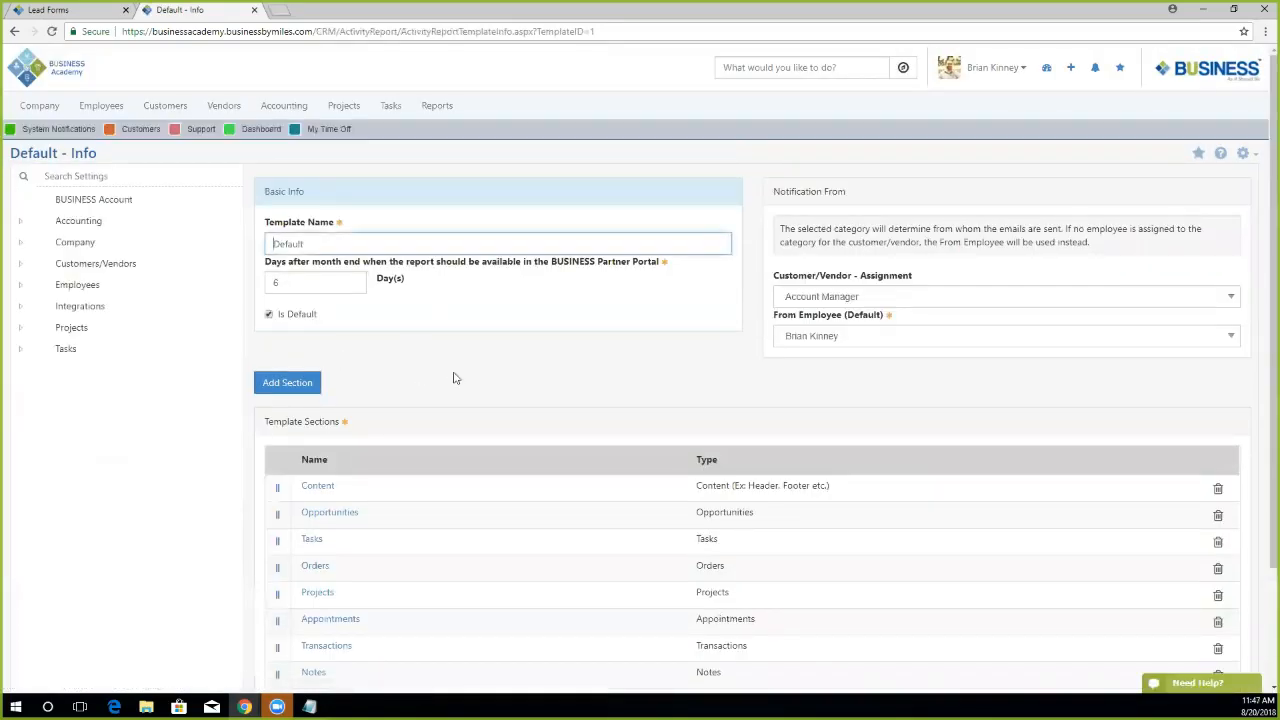
# Set the Default statement template to be available in the Partner Portal 2 days after month end.
pyautogui.click(498, 361)
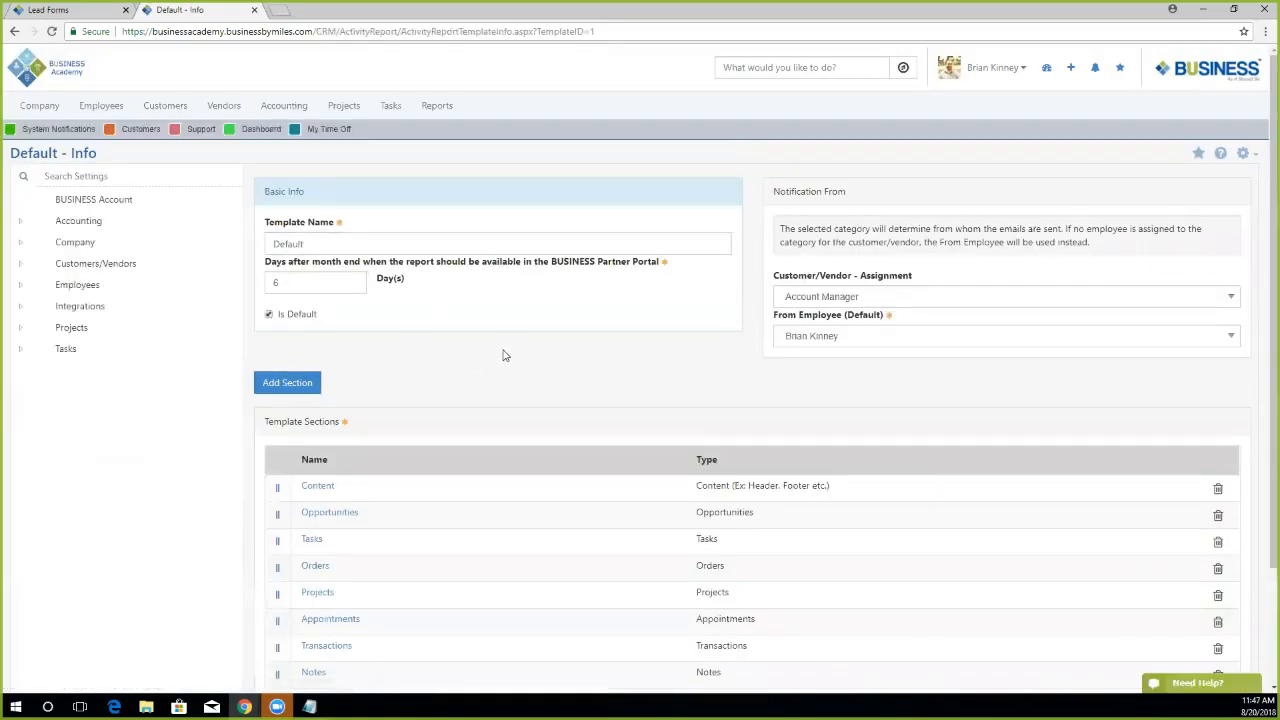
pyautogui.click(318, 237)
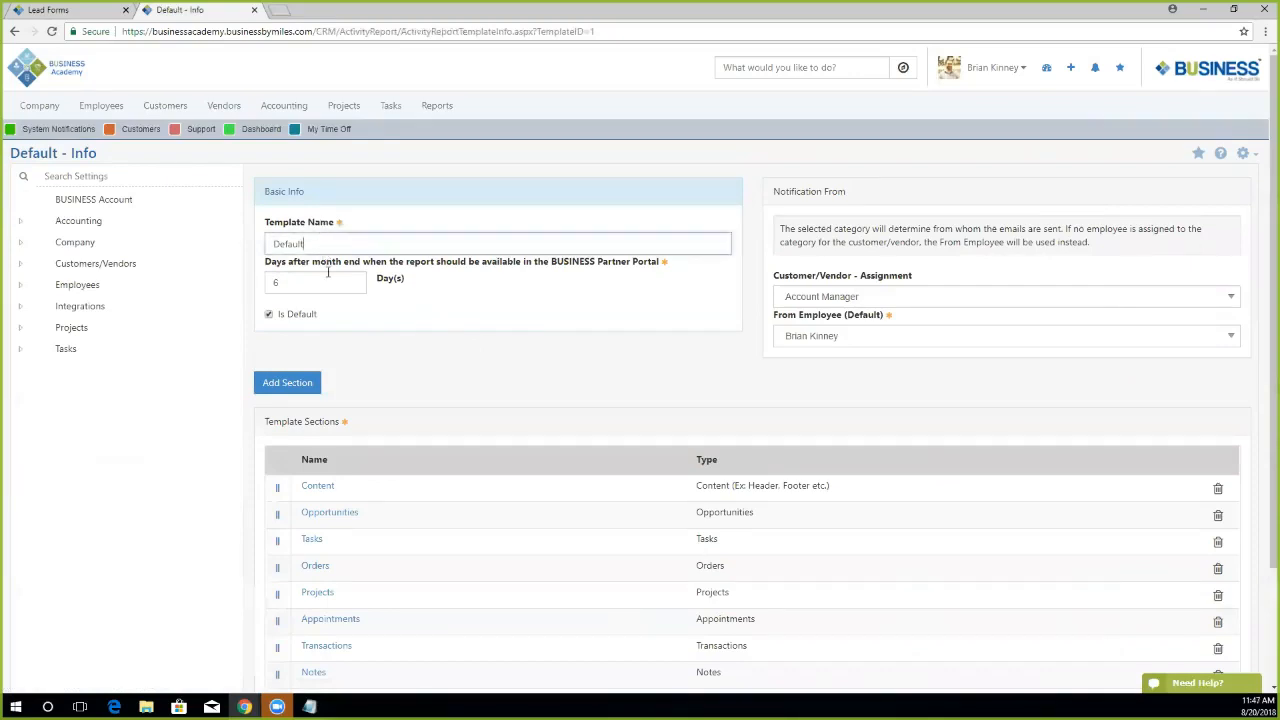
pyautogui.doubleClick(309, 282)
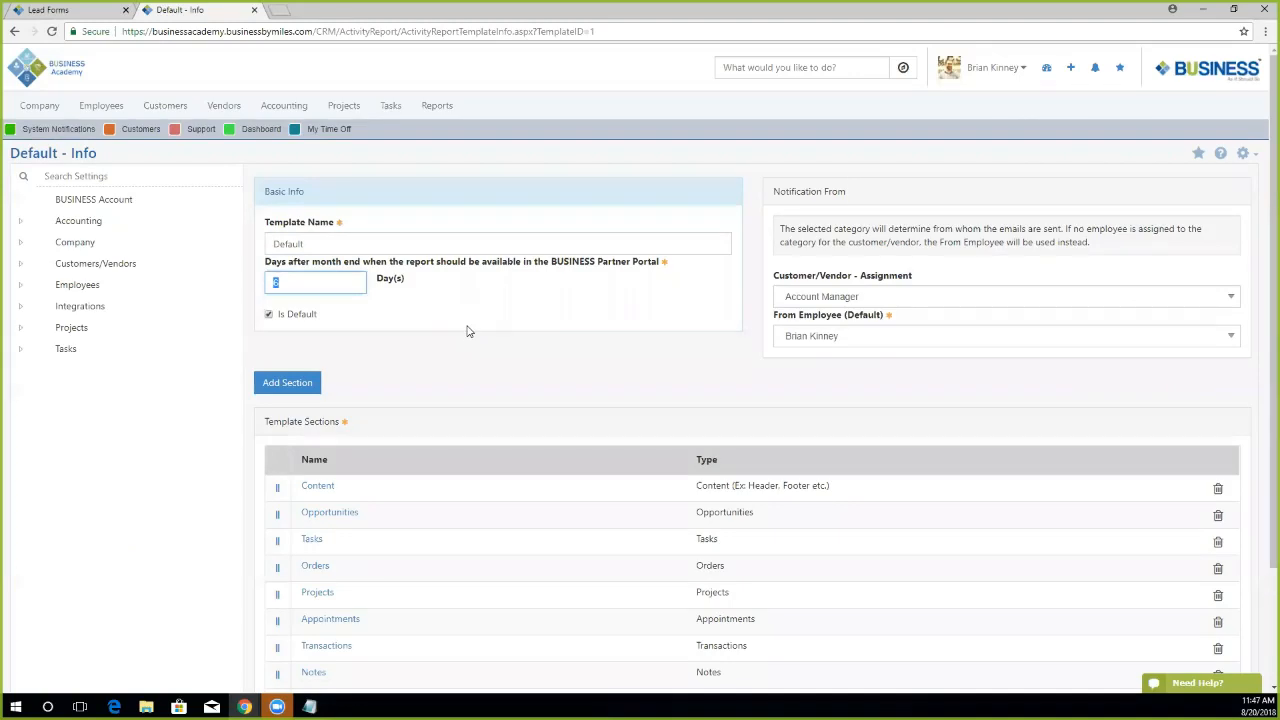
pyautogui.write('2')
# Review the Content section's header, address blocks, balance text and merge fields, and save and close the section.
pyautogui.scroll(-3, 600, 382)
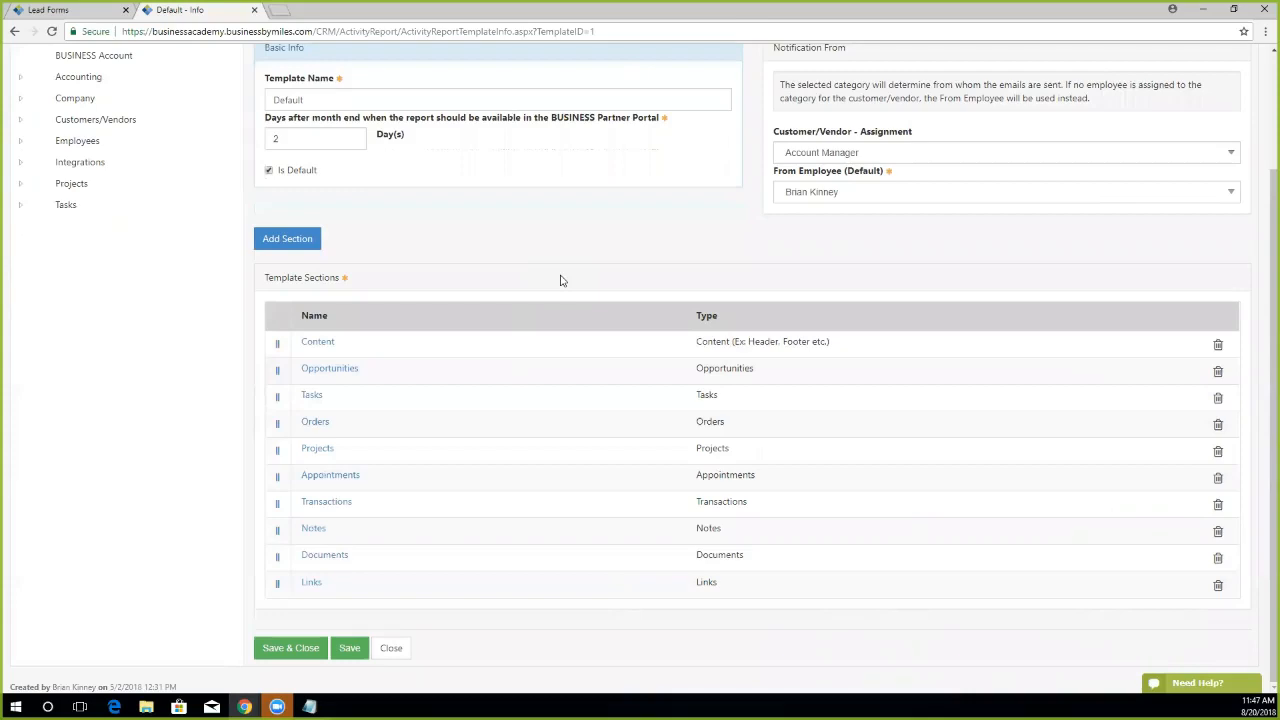
pyautogui.scroll(1, 294, 346)
pyautogui.scroll(-1, 322, 380)
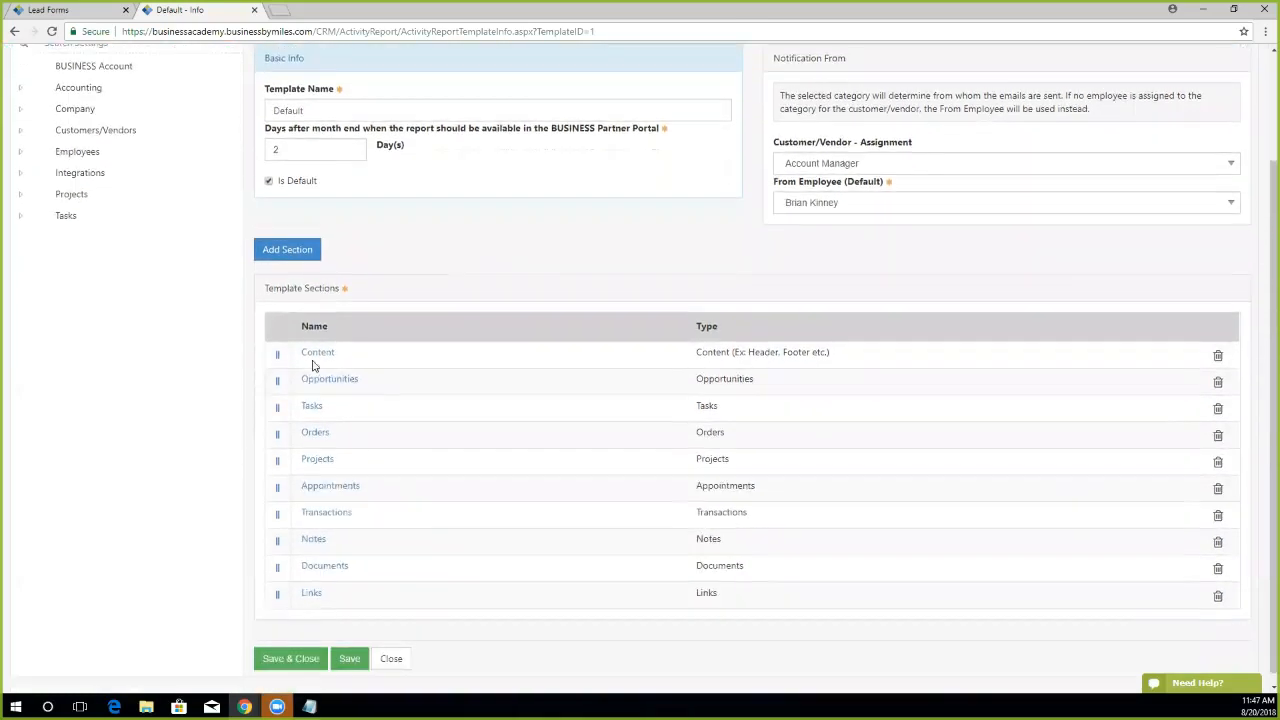
pyautogui.click(320, 344)
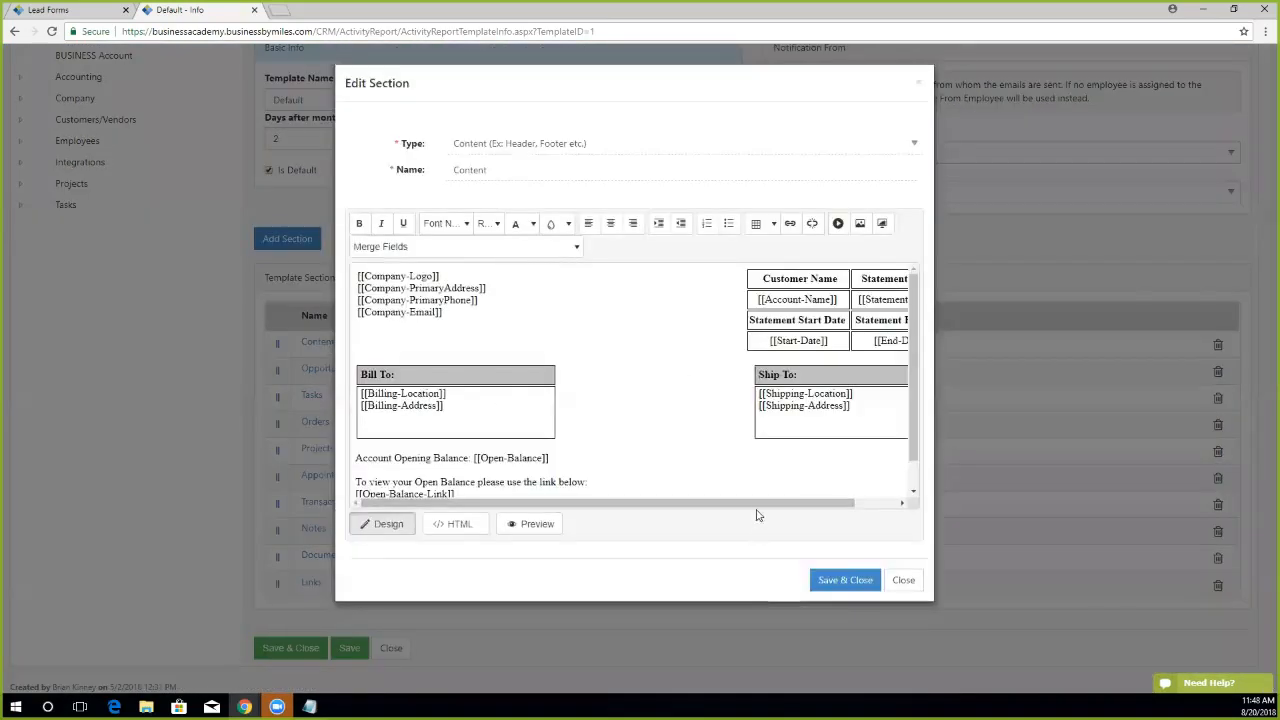
pyautogui.moveTo(756, 505); pyautogui.dragTo(834, 498)
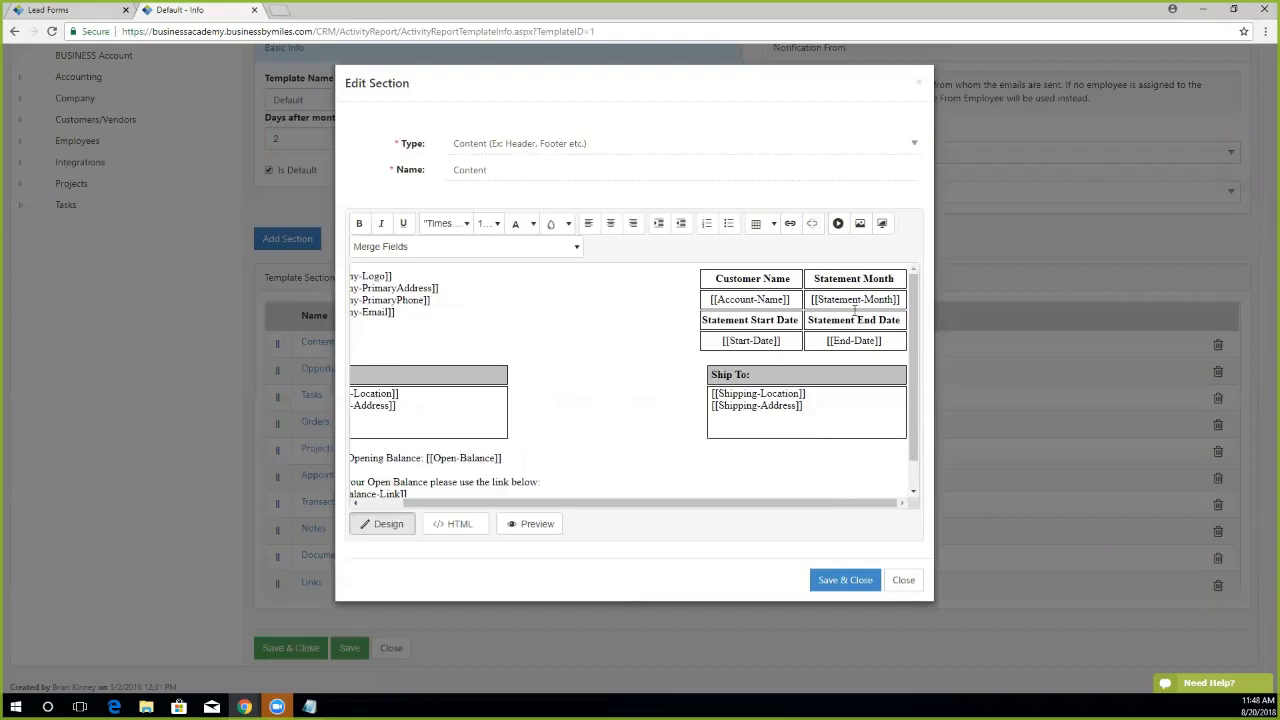
pyautogui.moveTo(750, 505); pyautogui.dragTo(652, 515)
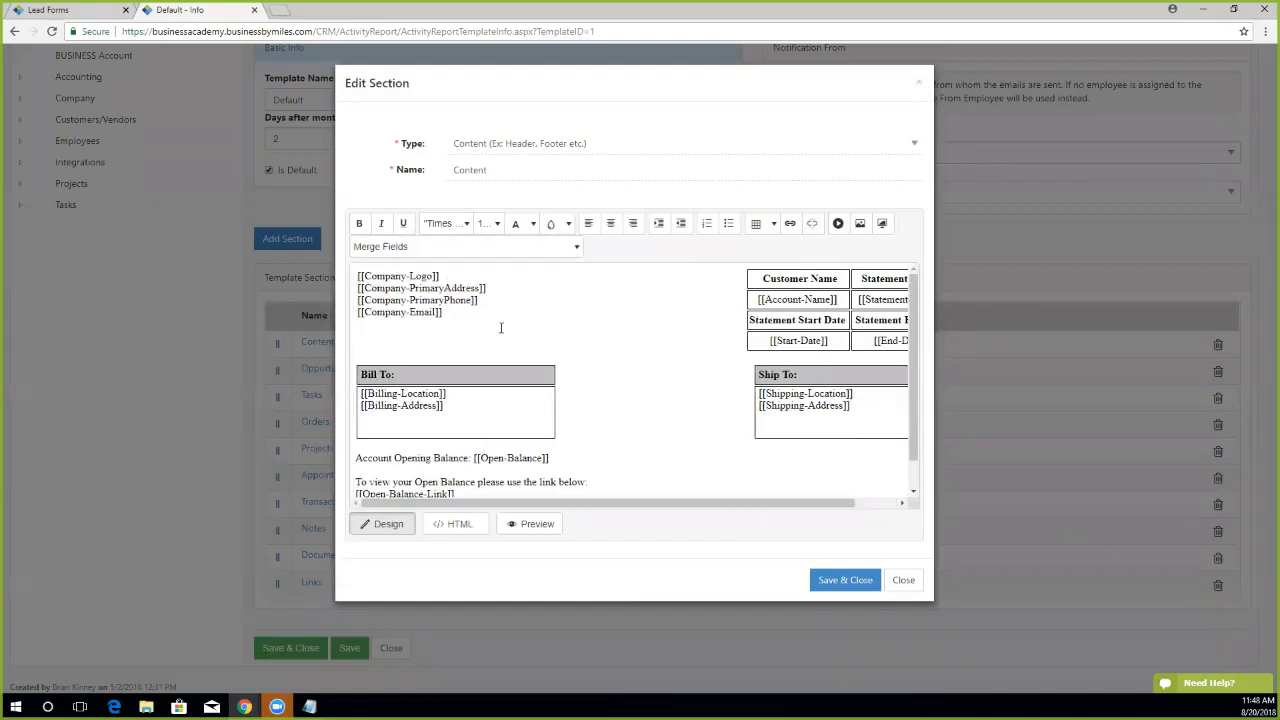
pyautogui.scroll(-2, 574, 424)
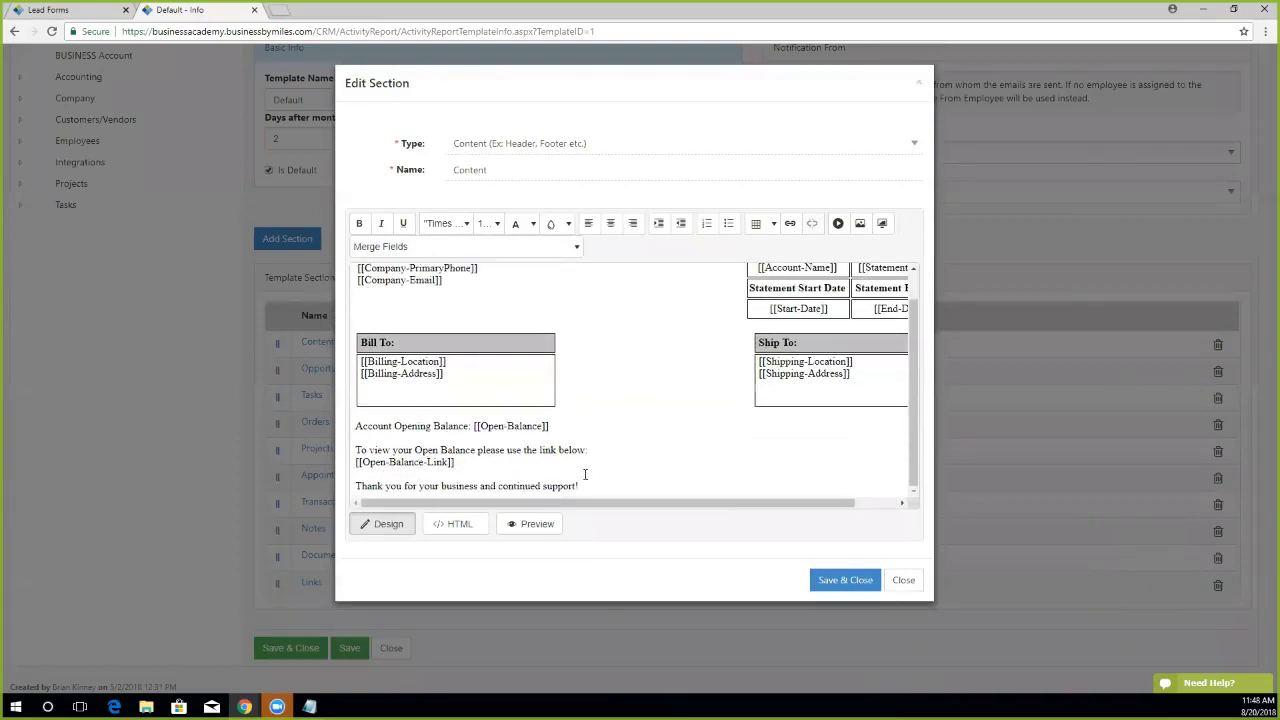
pyautogui.click(853, 581)
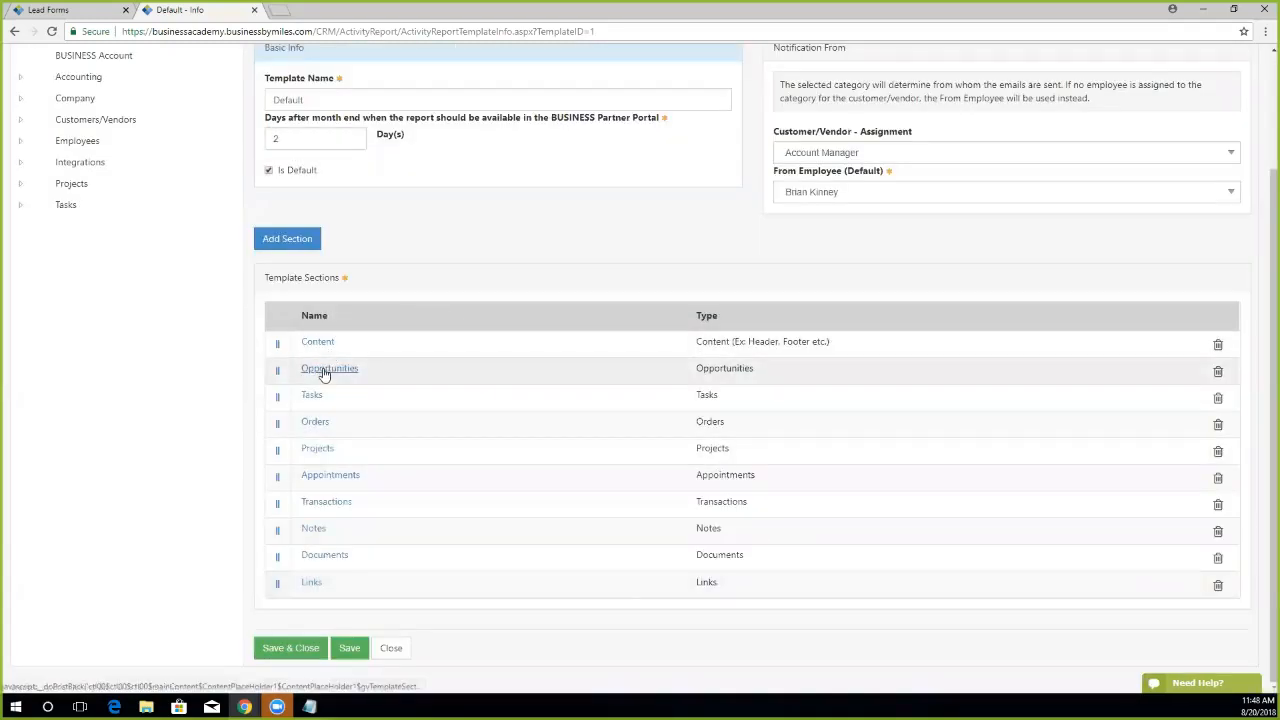
# Open the Opportunities section, look through its available merge fields, and close it without saving.
pyautogui.click(324, 371)
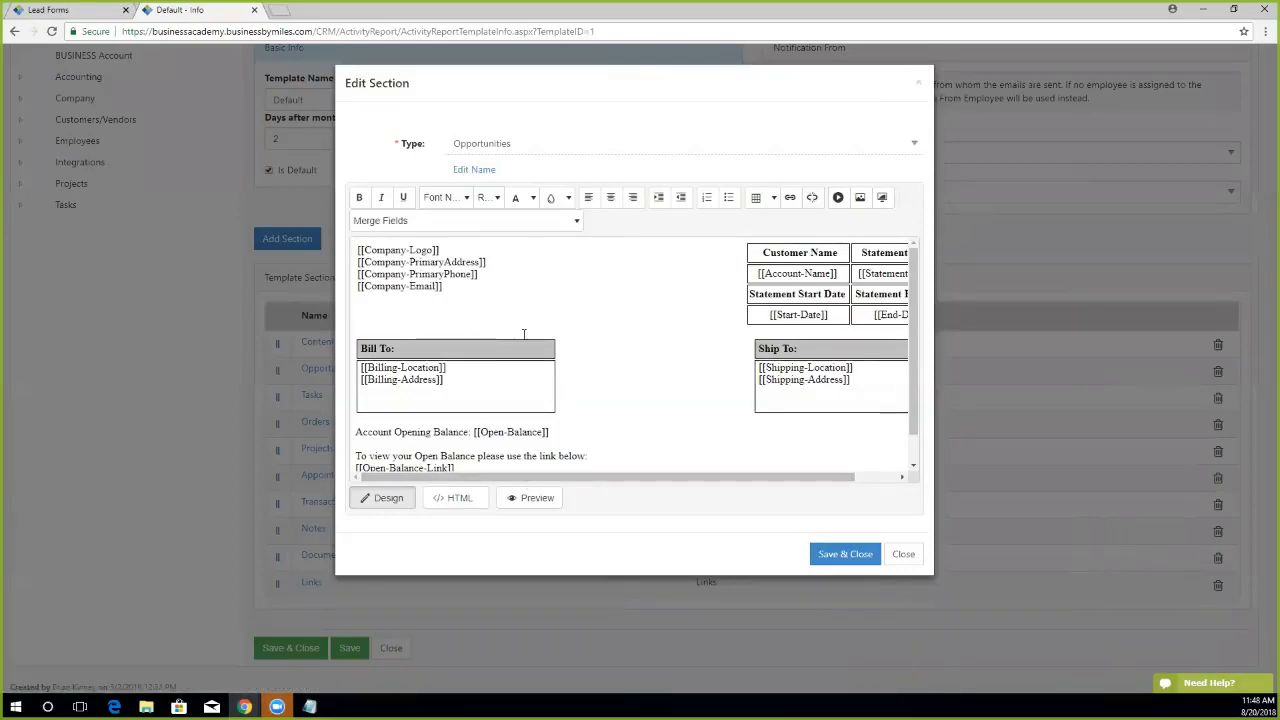
pyautogui.click(490, 220)
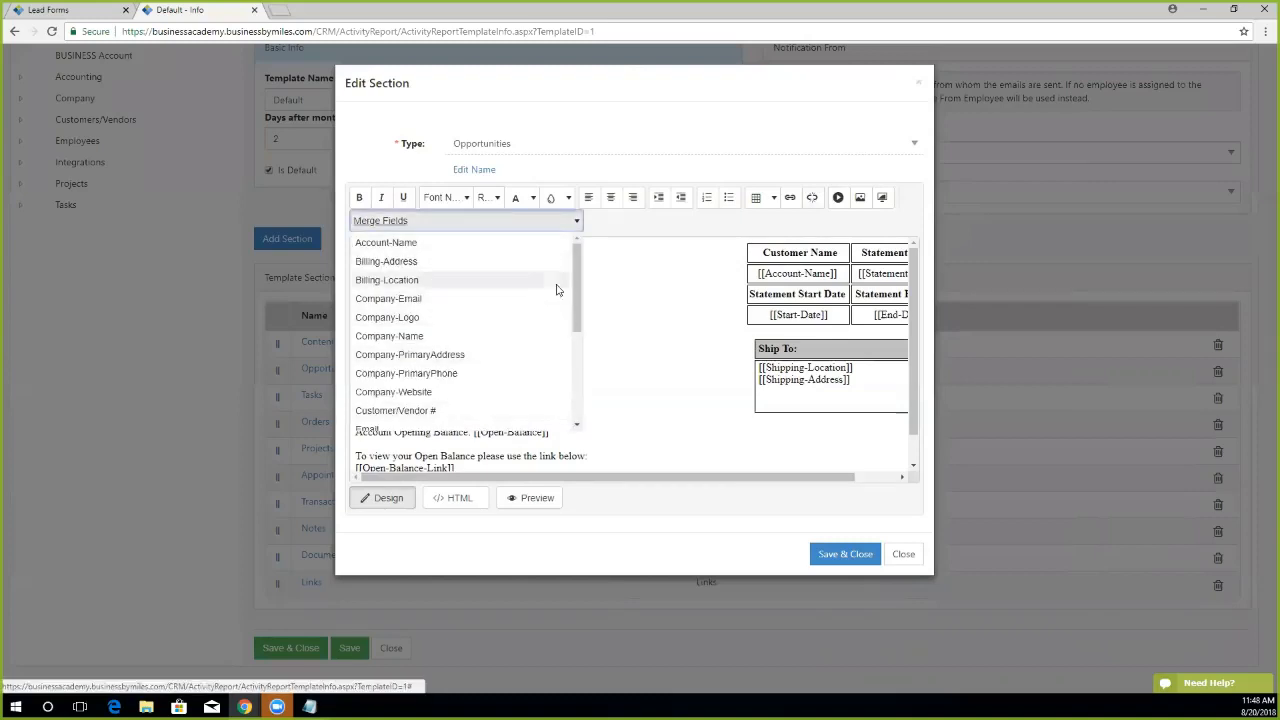
pyautogui.moveTo(574, 288); pyautogui.dragTo(576, 384)
pyautogui.click(780, 128)
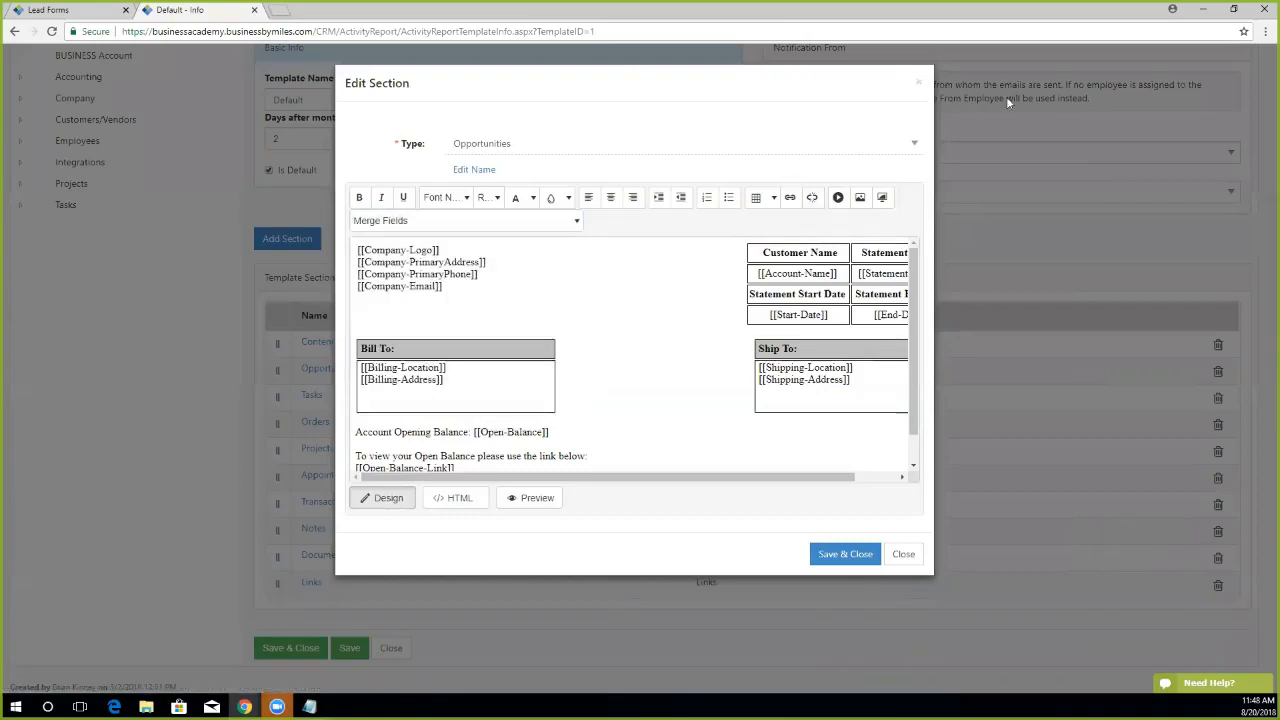
pyautogui.click(920, 86)
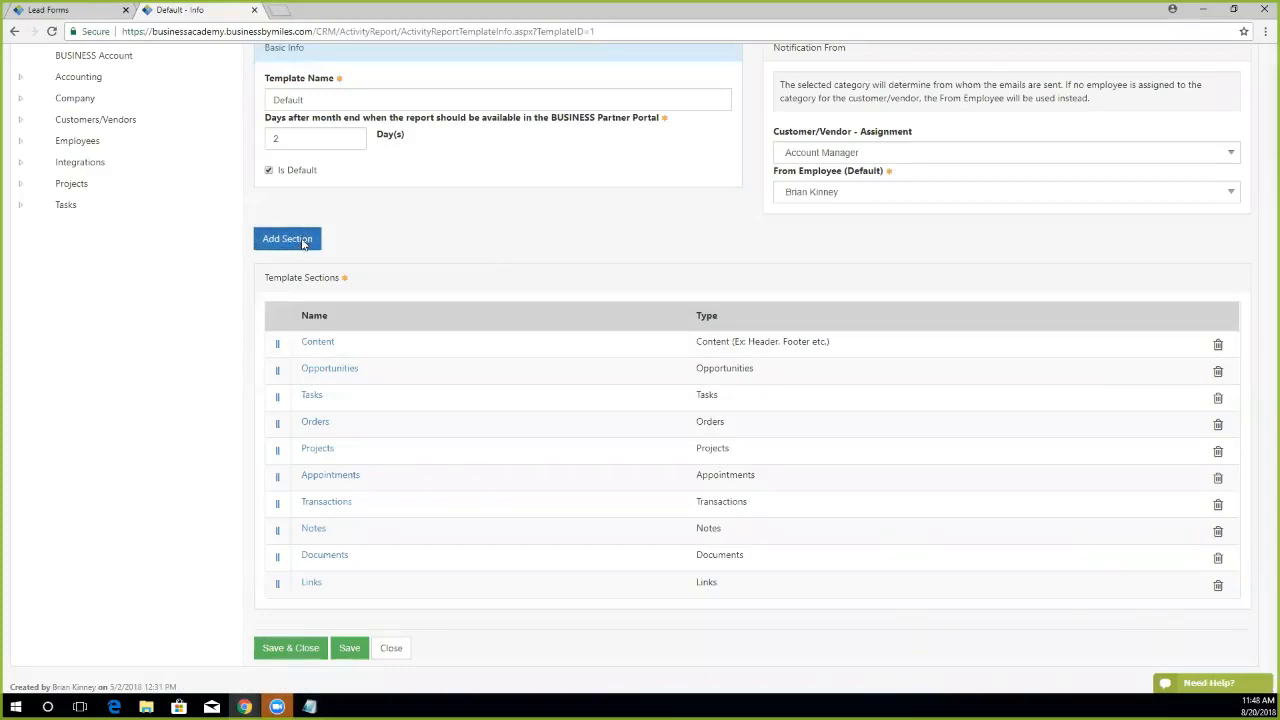
# Look through the types offered for a new template section without adding one, and save and close the Default template.
pyautogui.click(301, 240)
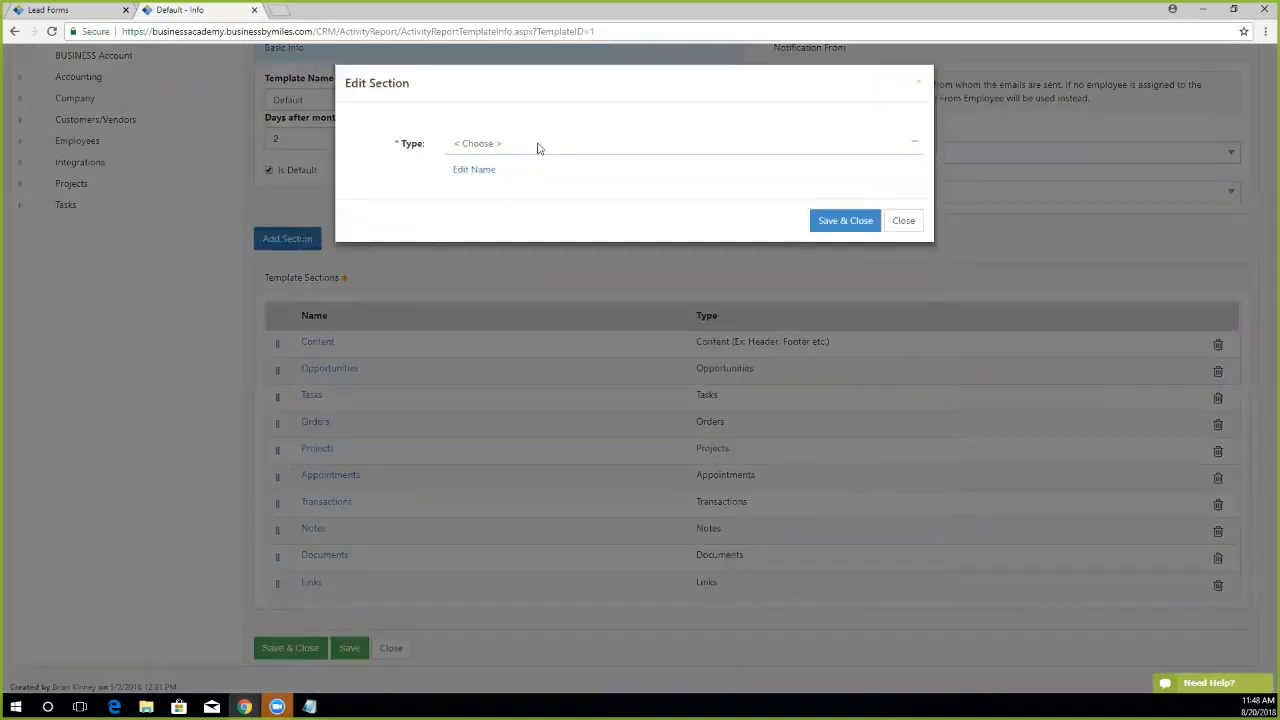
pyautogui.click(538, 146)
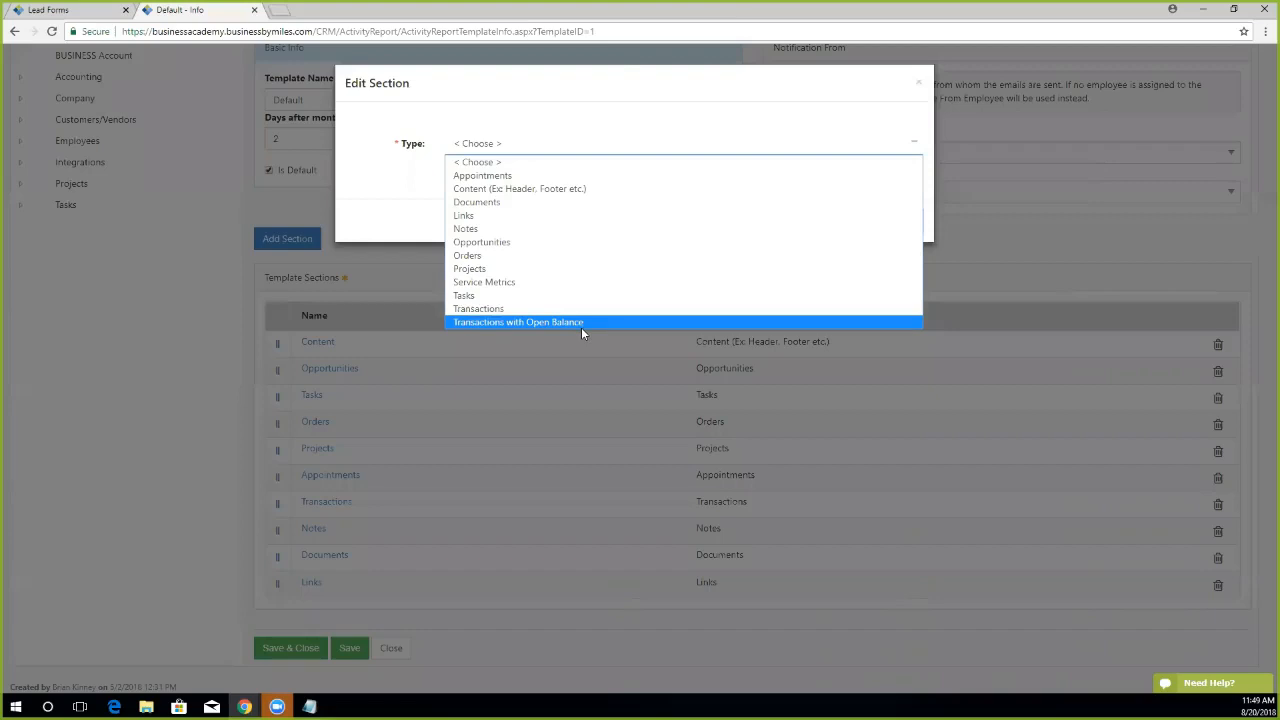
pyautogui.click(860, 82)
pyautogui.click(920, 83)
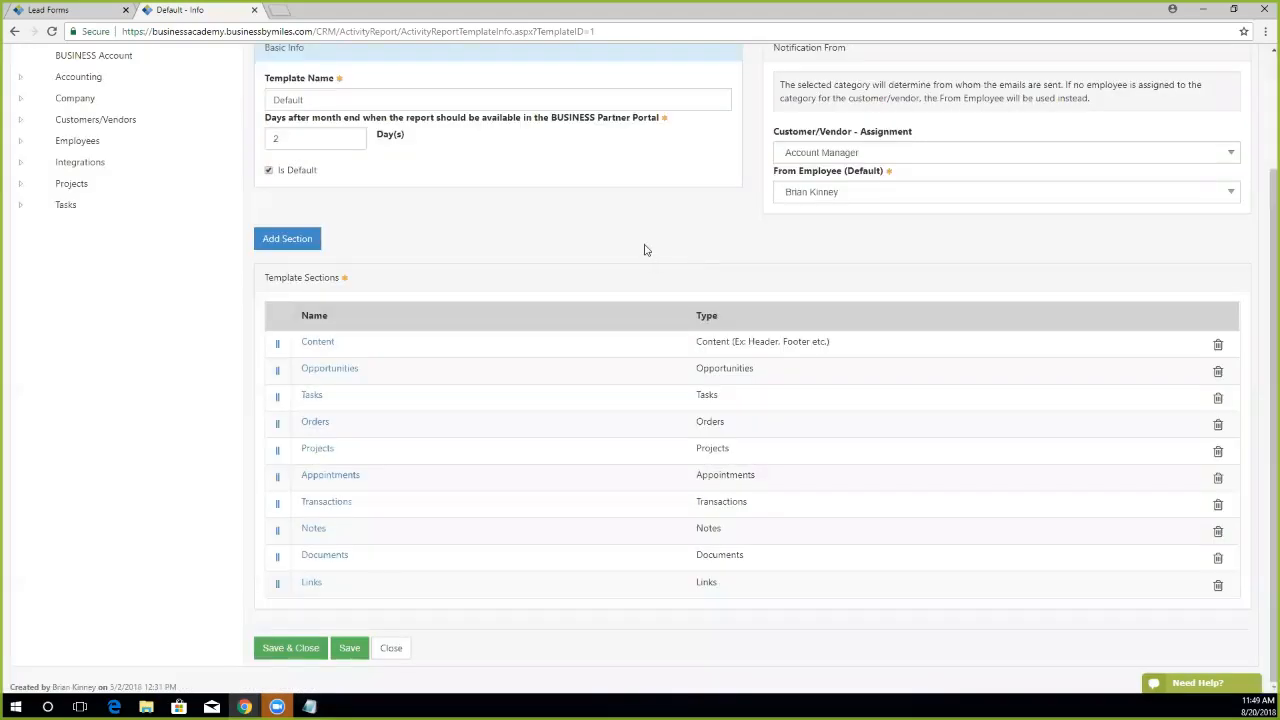
pyautogui.click(293, 649)
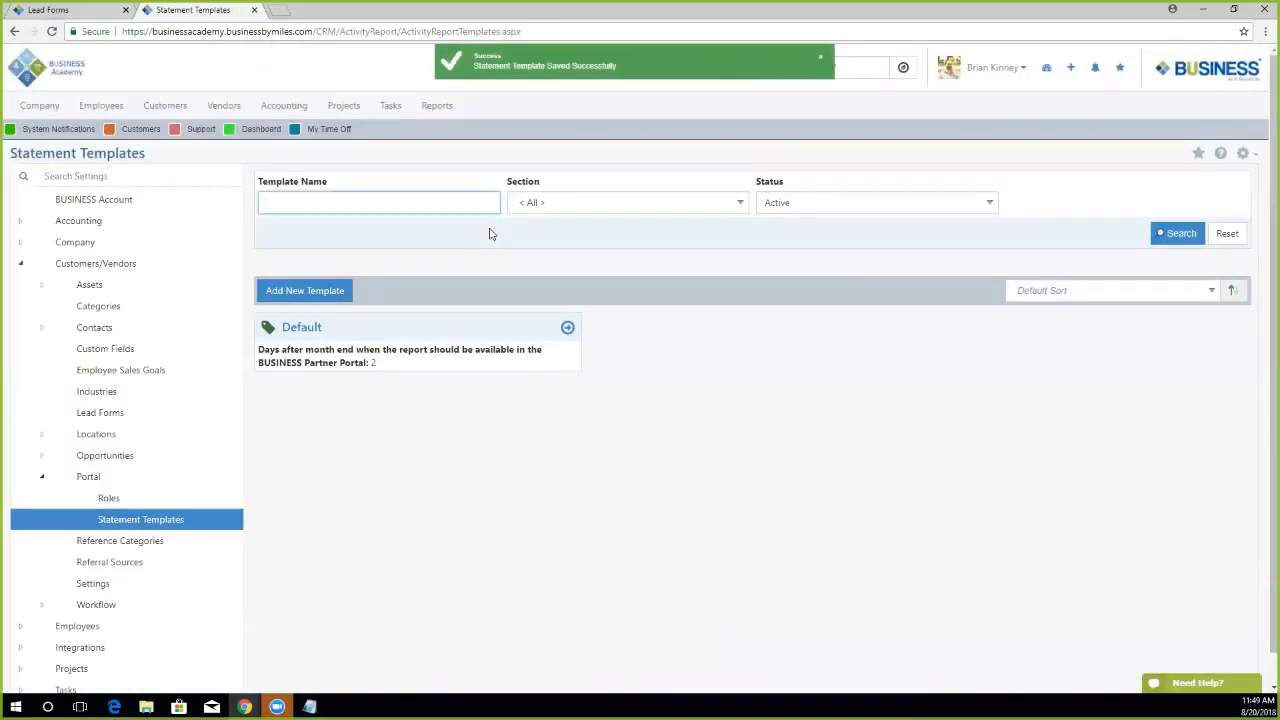
pyautogui.click(624, 50)
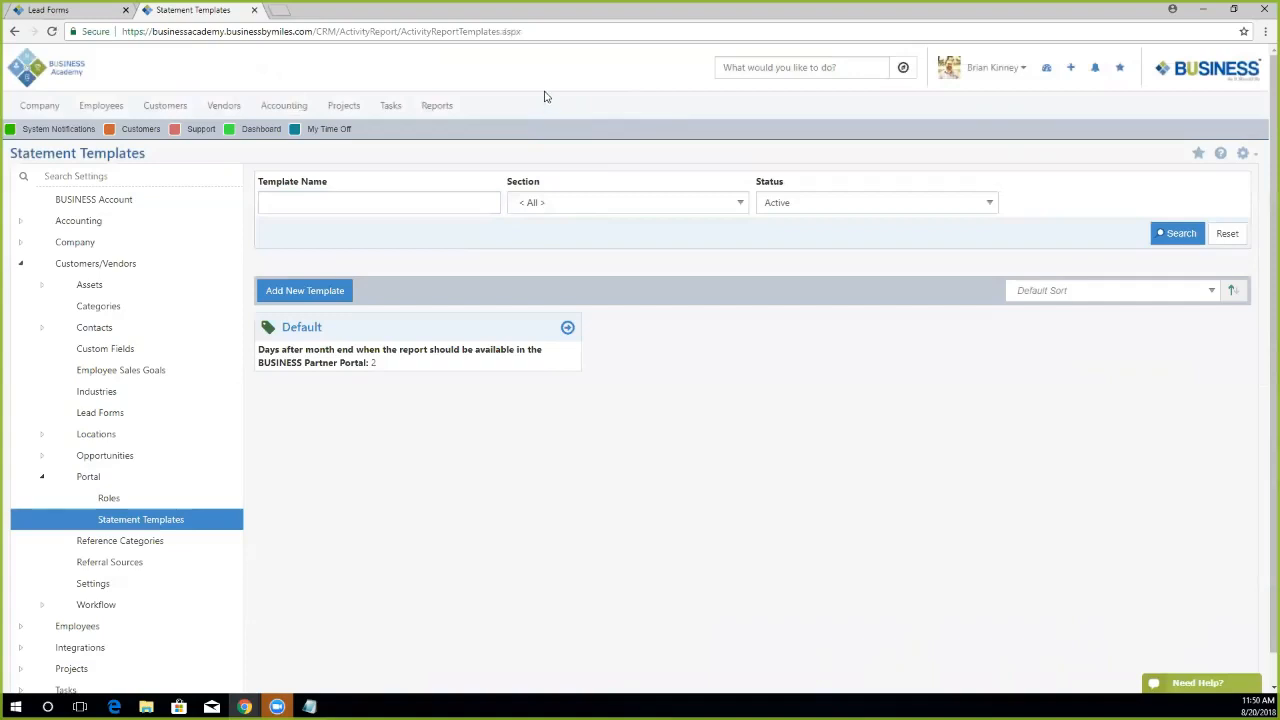
# Open the "Monthly Statement Customers - 06/08/2018" request under Send Monthly Statements, review its customer selection, recurrence and email body, and return to the request list.
pyautogui.click(165, 110)
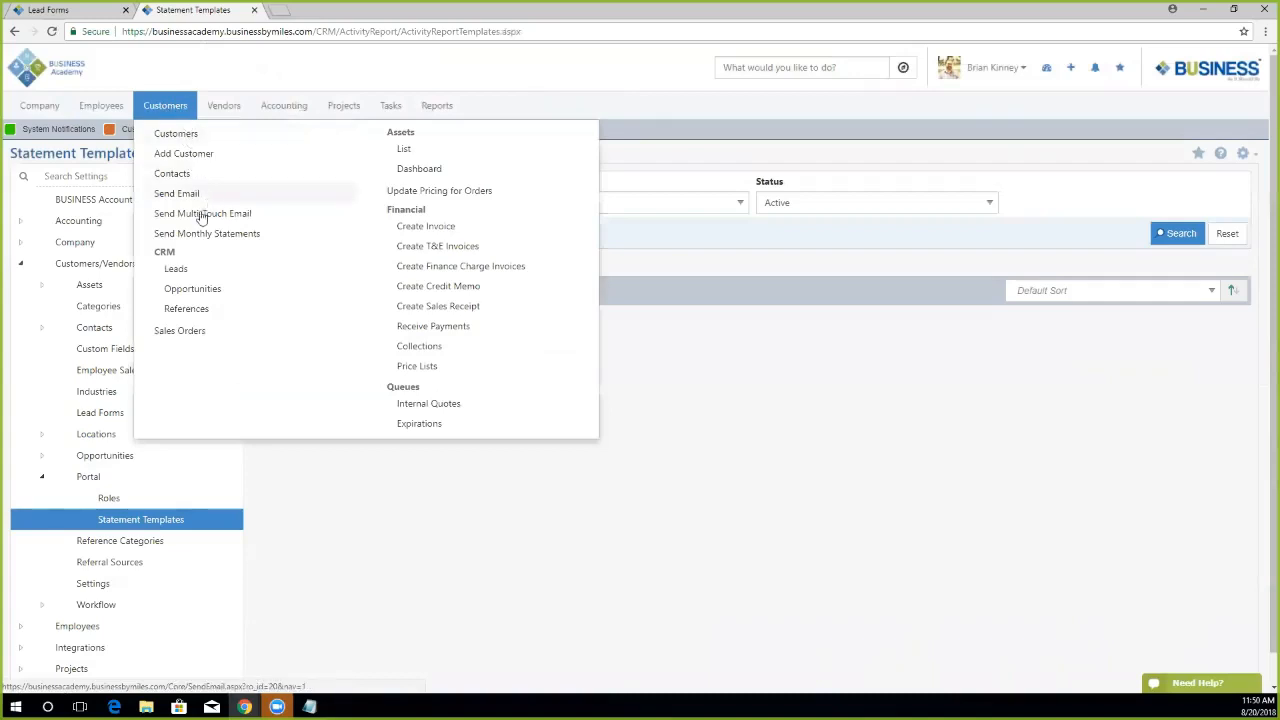
pyautogui.click(266, 235)
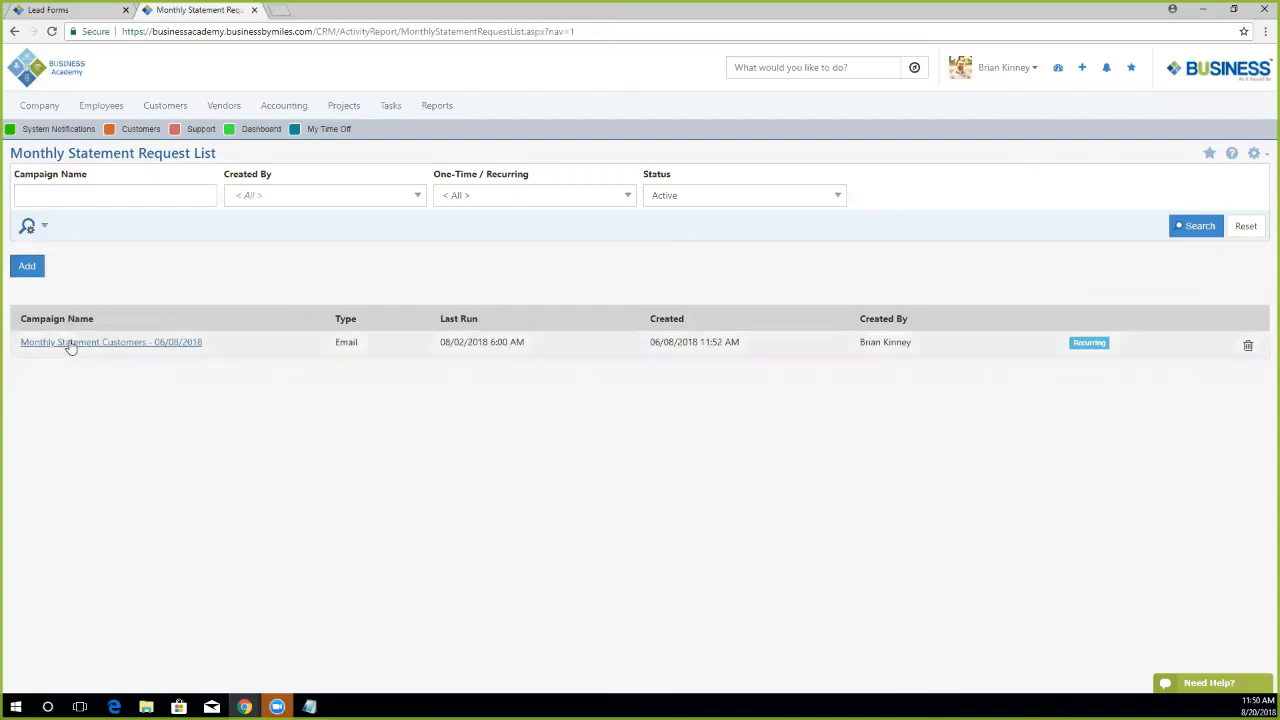
pyautogui.click(126, 343)
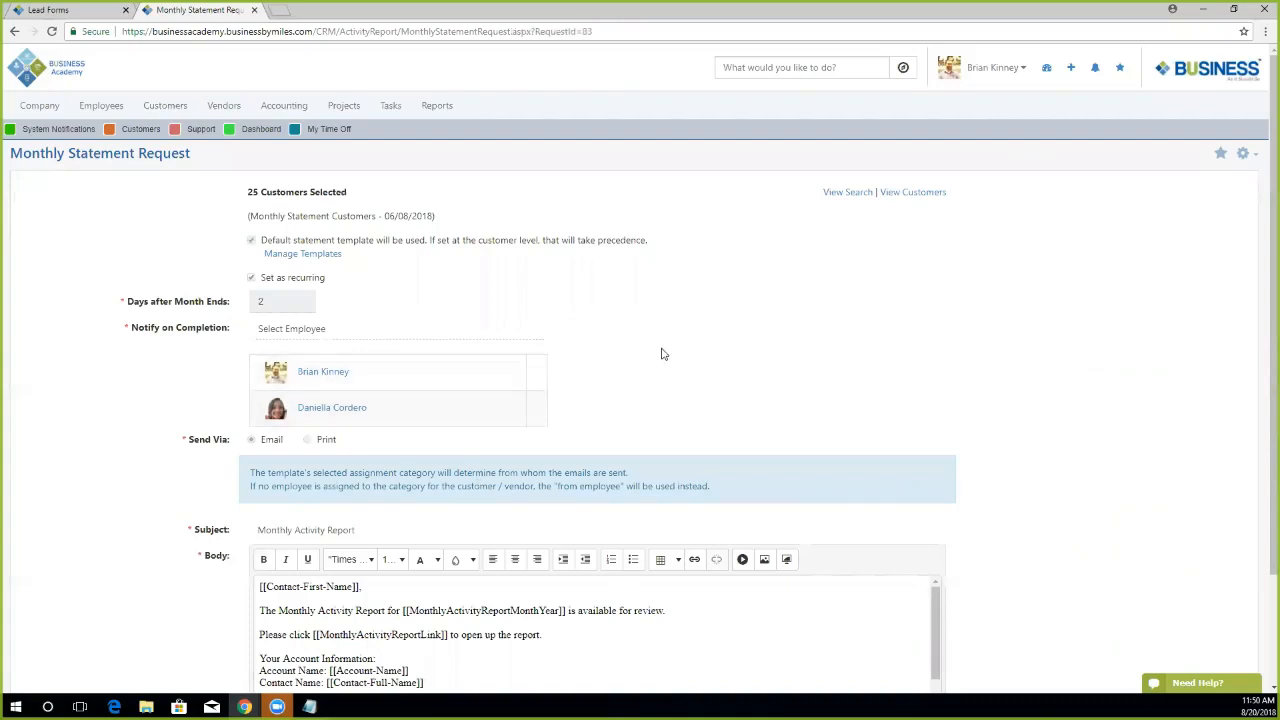
pyautogui.scroll(-1, 655, 350)
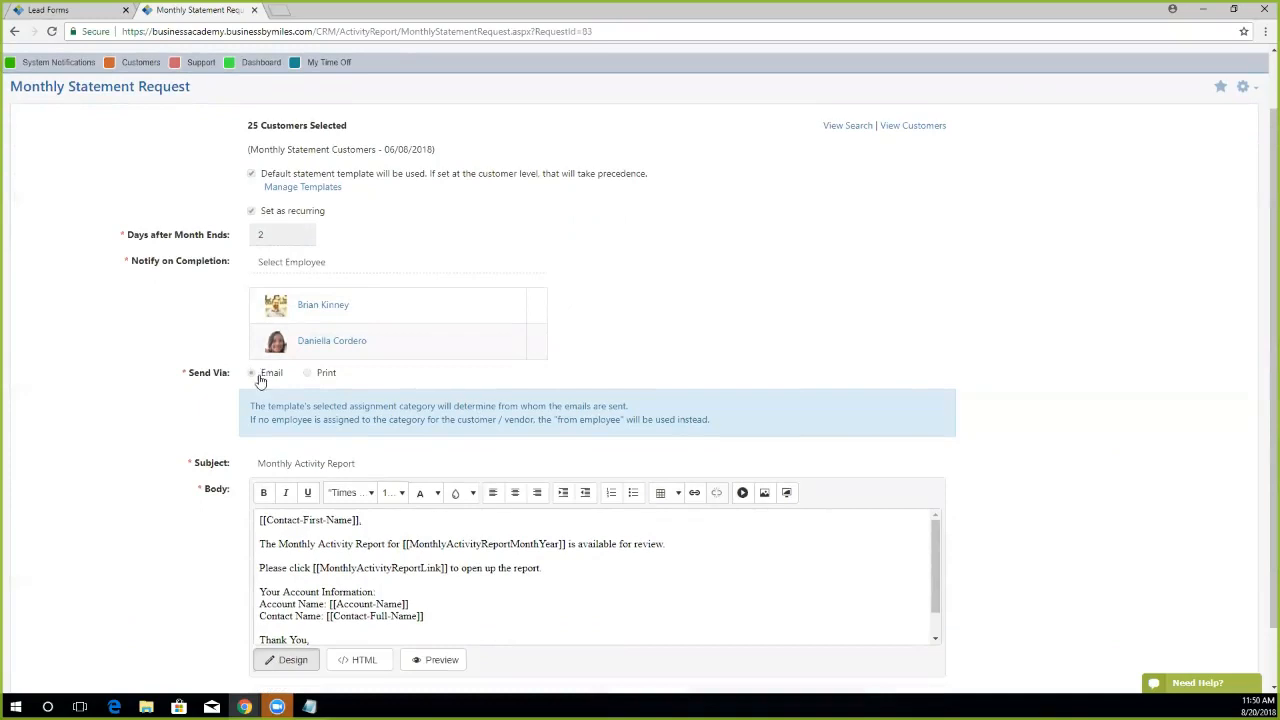
pyautogui.scroll(-1, 268, 375)
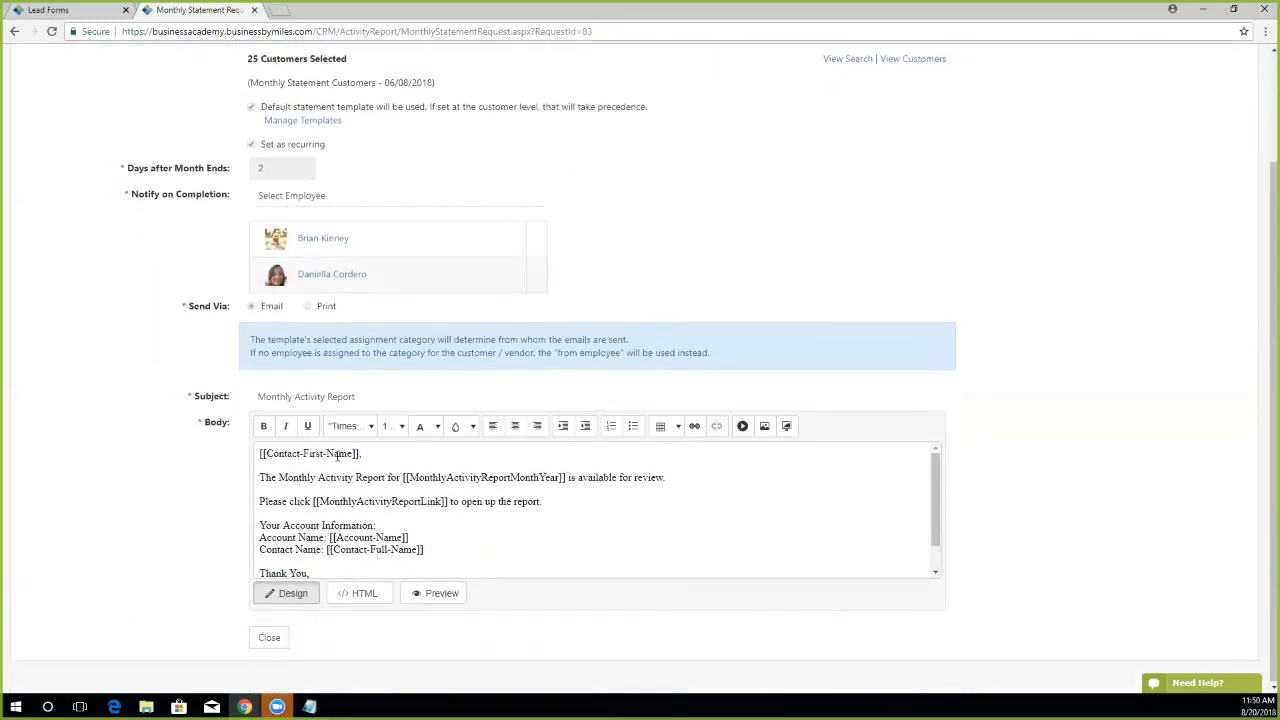
pyautogui.scroll(-1, 930, 480)
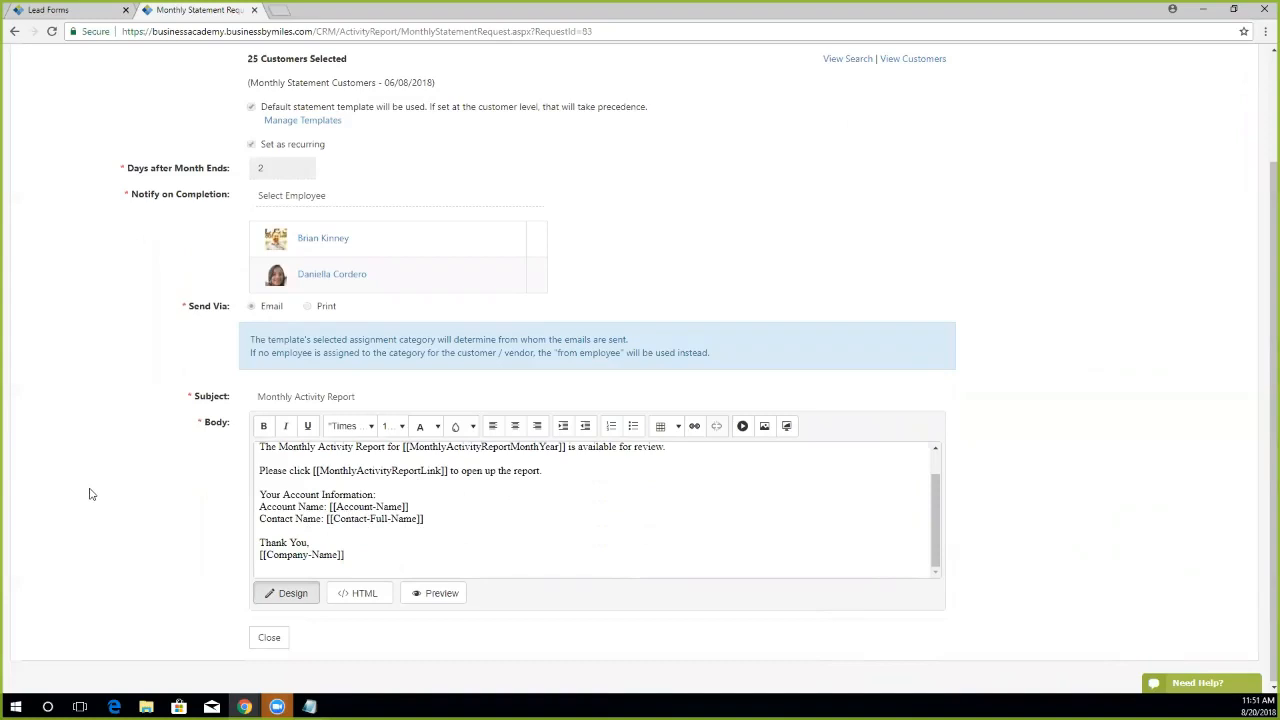
pyautogui.scroll(2, 86, 489)
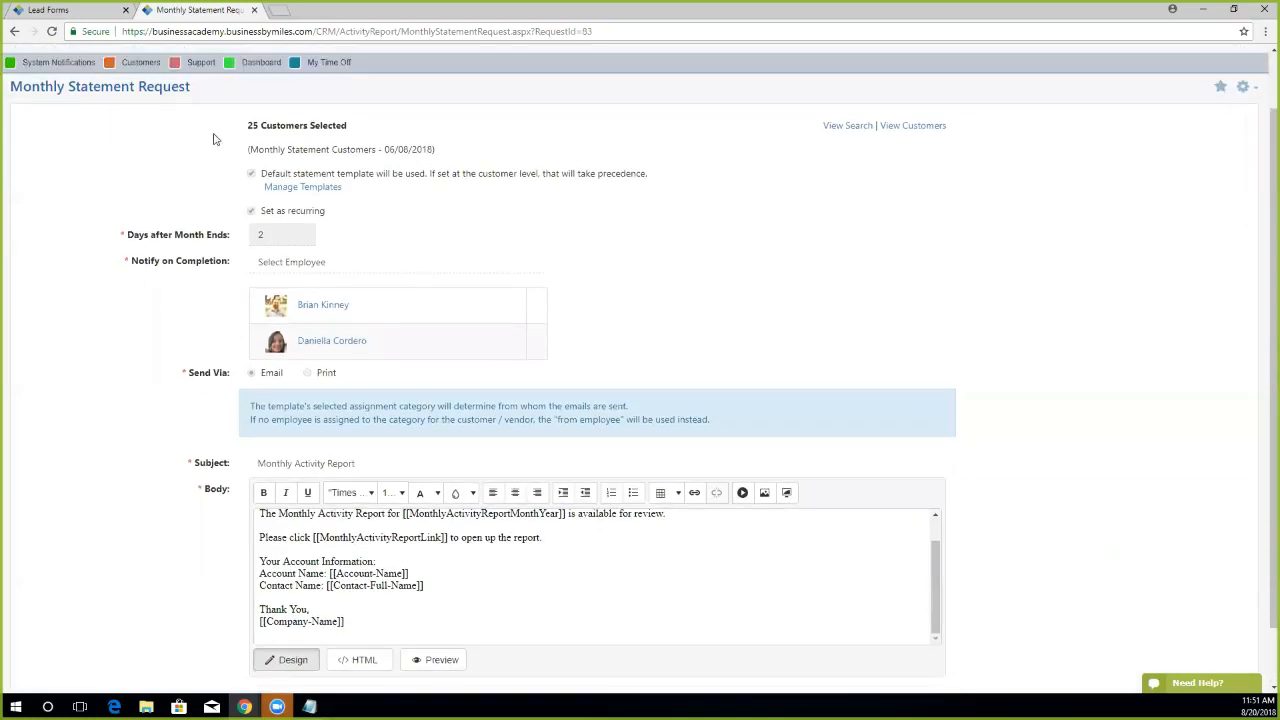
pyautogui.moveTo(366, 136); pyautogui.dragTo(250, 130)
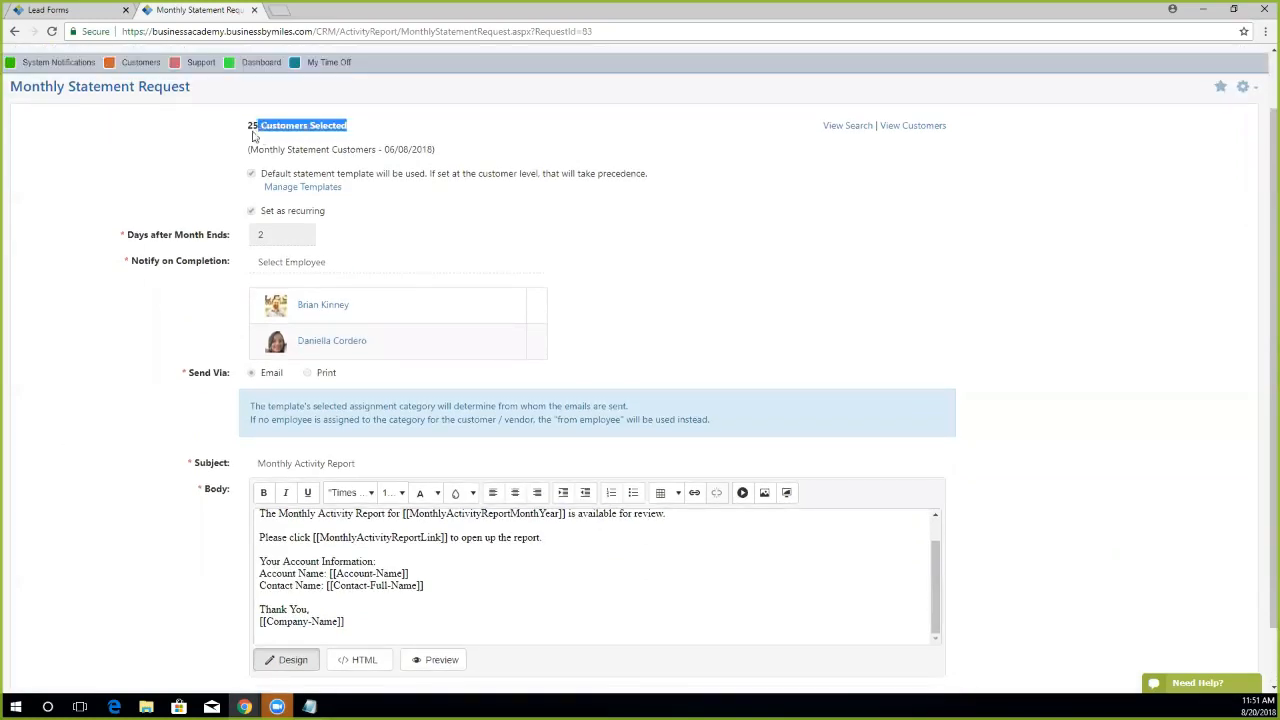
pyautogui.click(143, 150)
pyautogui.scroll(1, 148, 165)
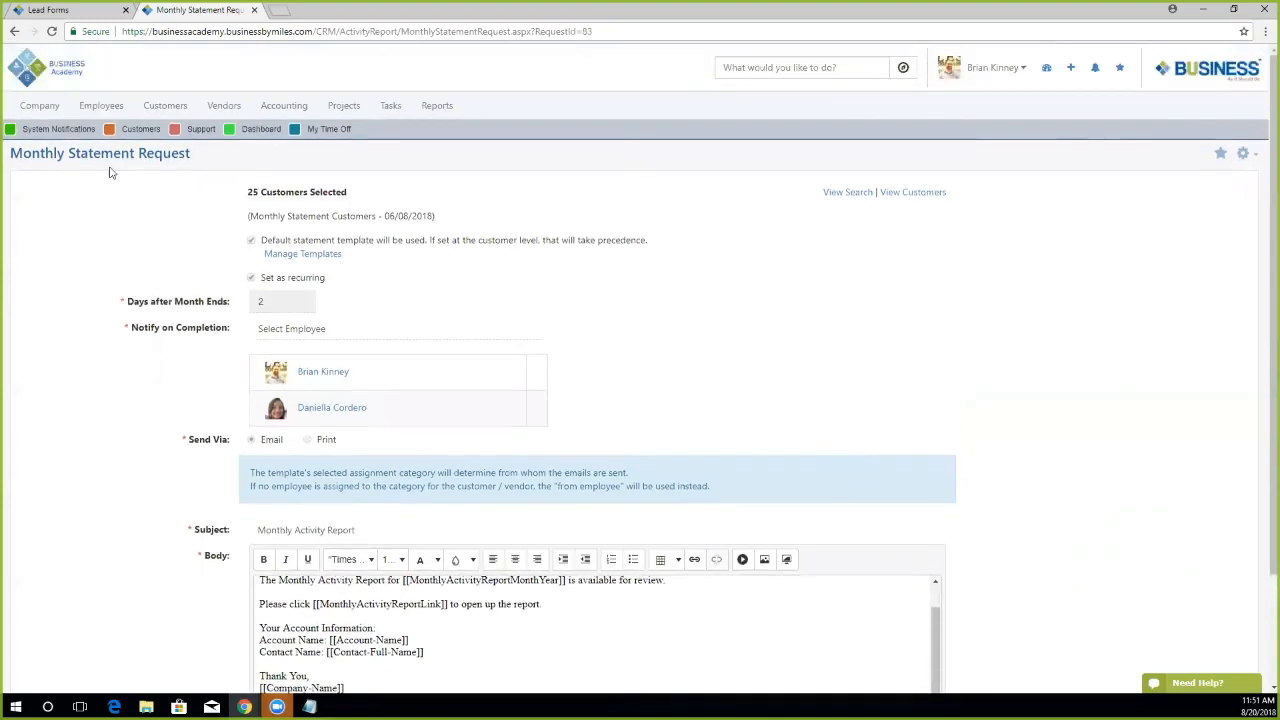
pyautogui.click(14, 31)
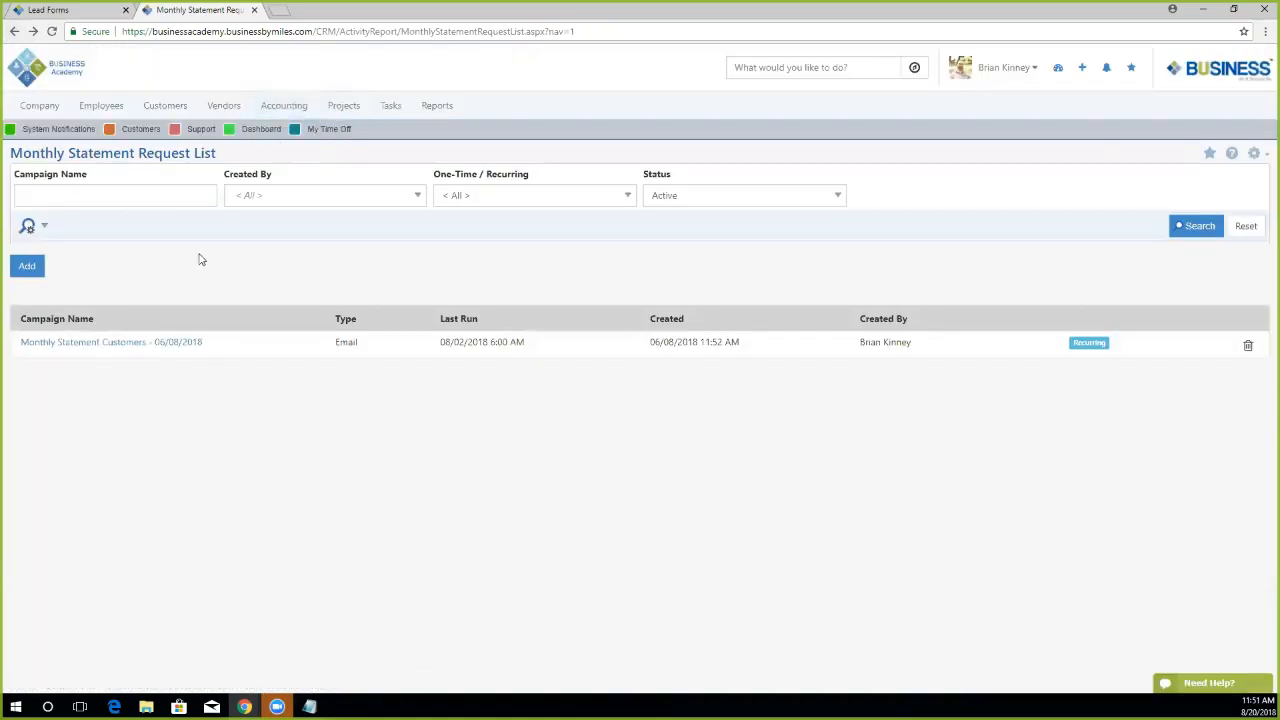
# Add a new monthly statement request with July 2018 as the statement month and another employee to notify on completion.
pyautogui.click(35, 278)
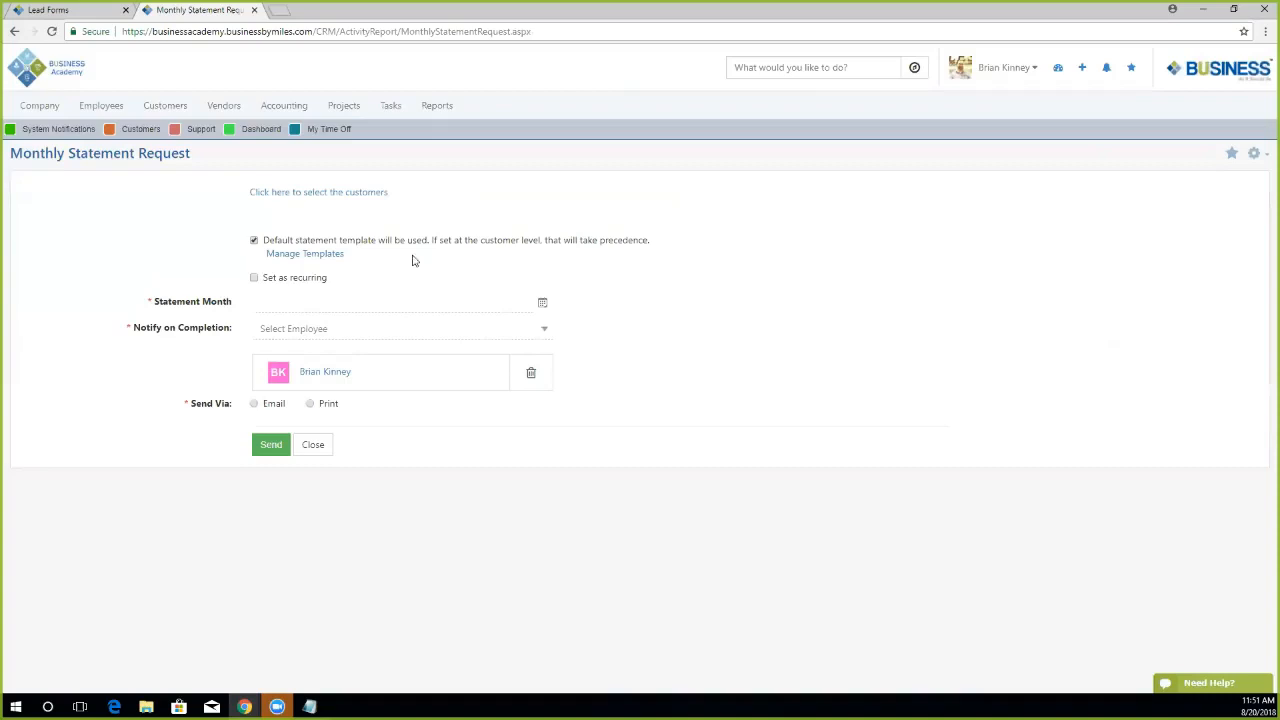
pyautogui.click(542, 304)
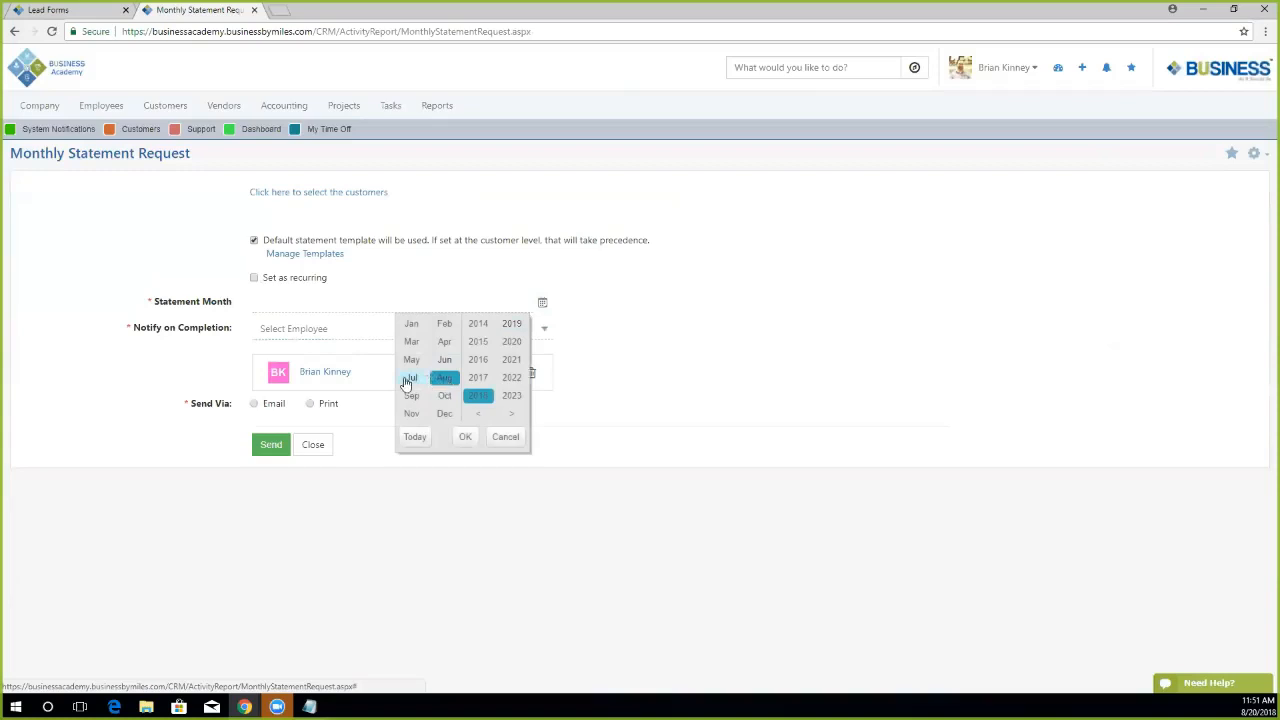
pyautogui.click(413, 381)
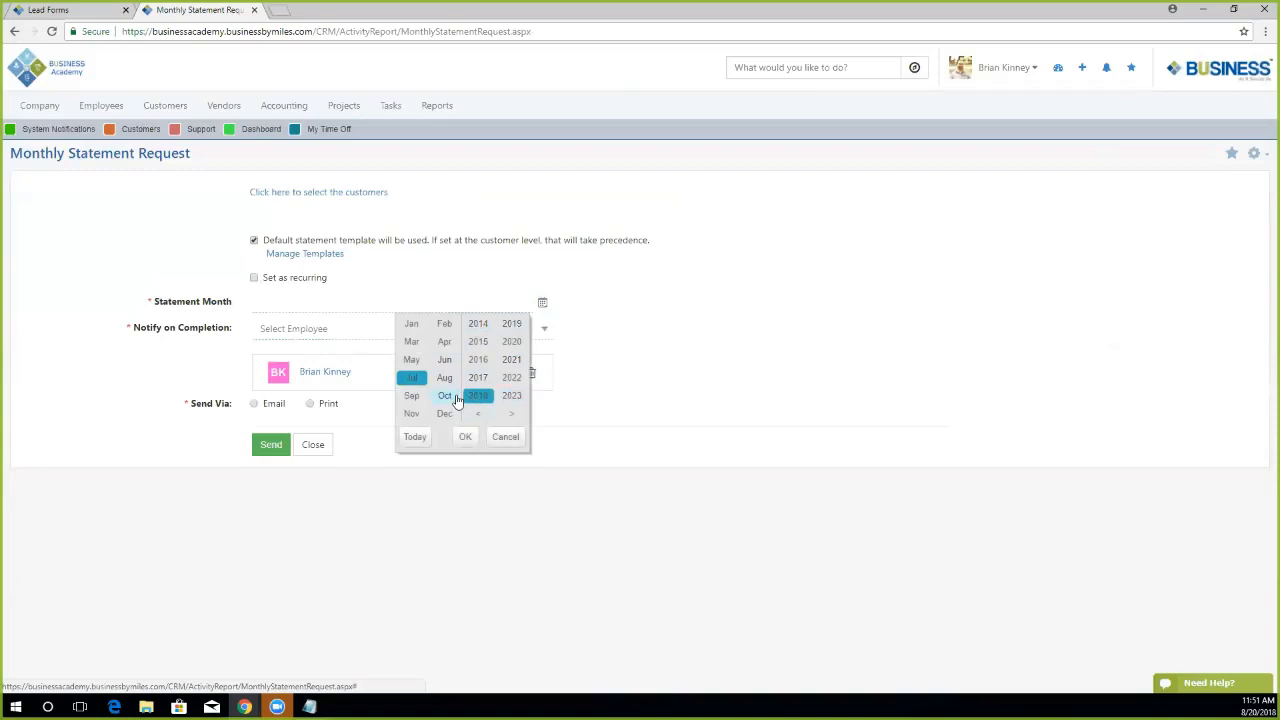
pyautogui.click(465, 436)
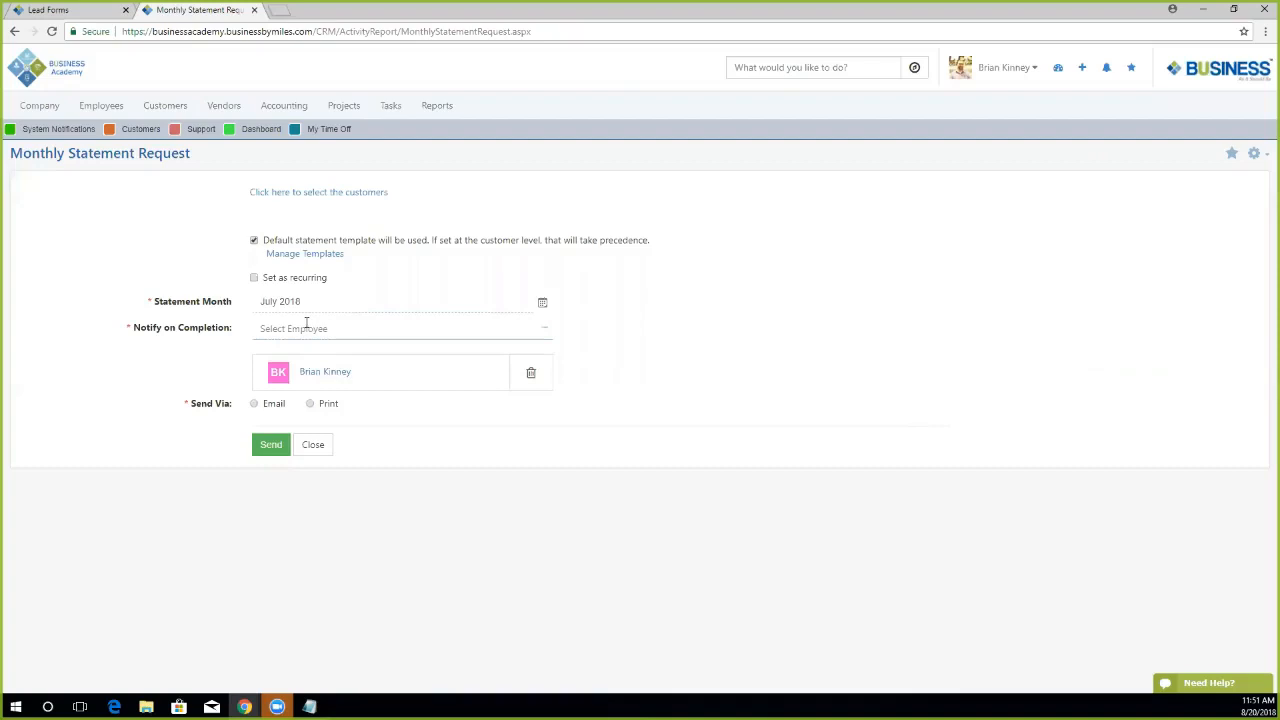
pyautogui.click(337, 334)
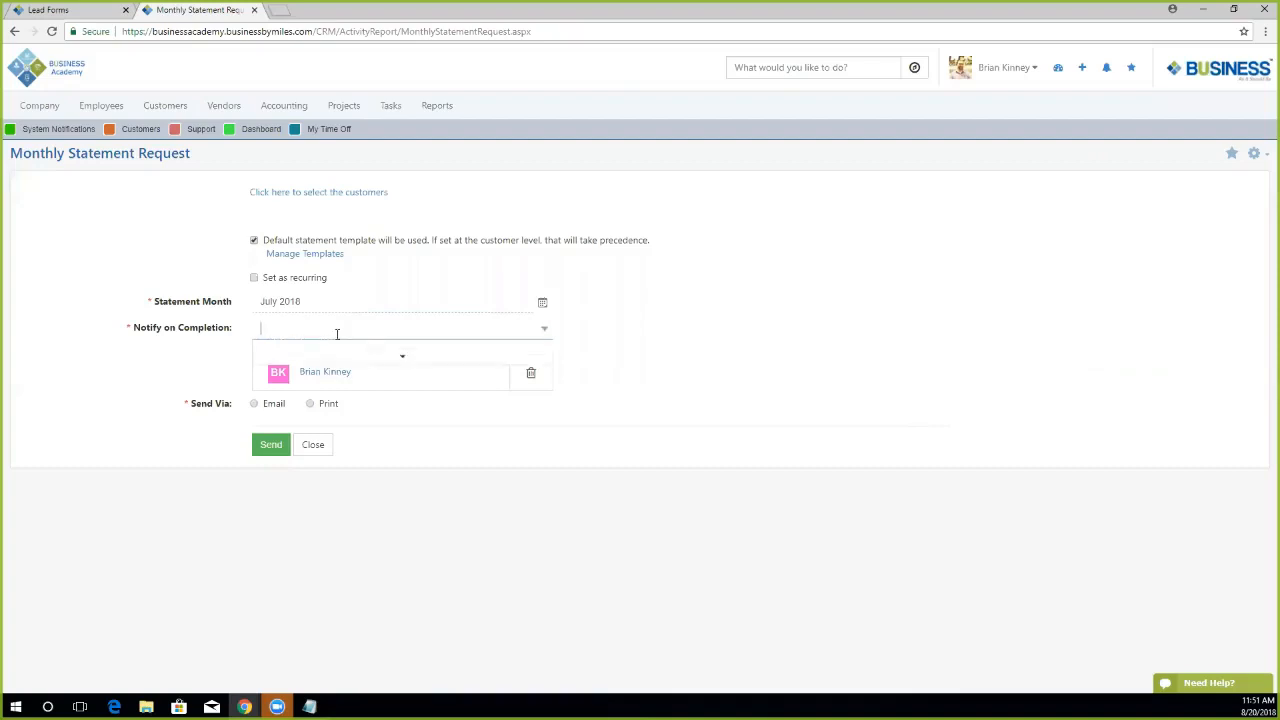
pyautogui.click(297, 378)
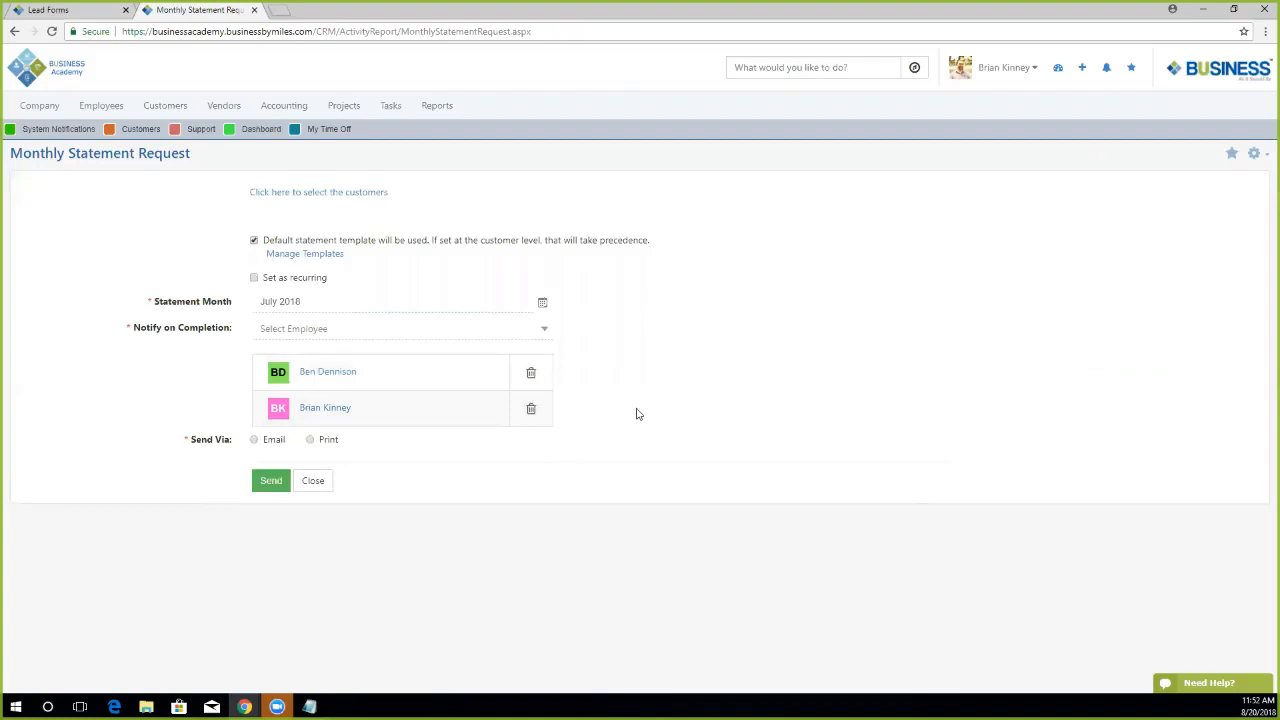
# Choose to send the statements via Email and read through the email subject and body.
pyautogui.click(310, 441)
pyautogui.click(256, 441)
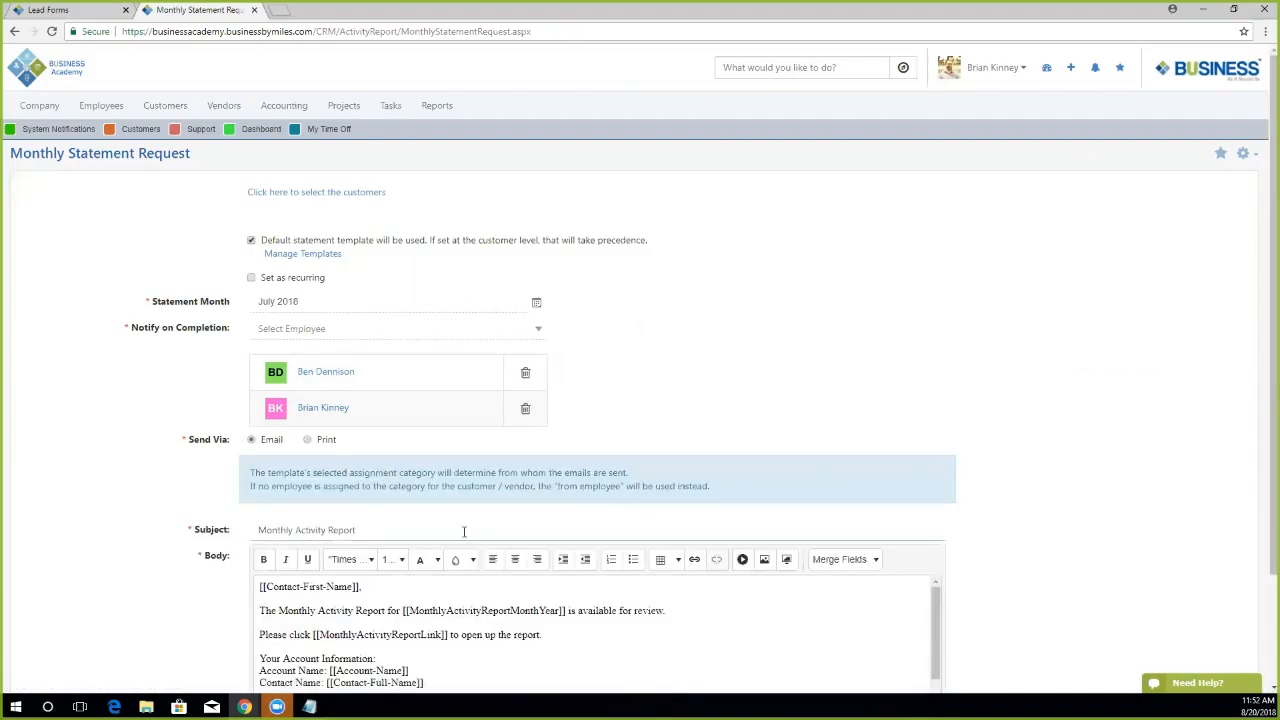
pyautogui.scroll(-1, 470, 533)
pyautogui.scroll(-1, 470, 540)
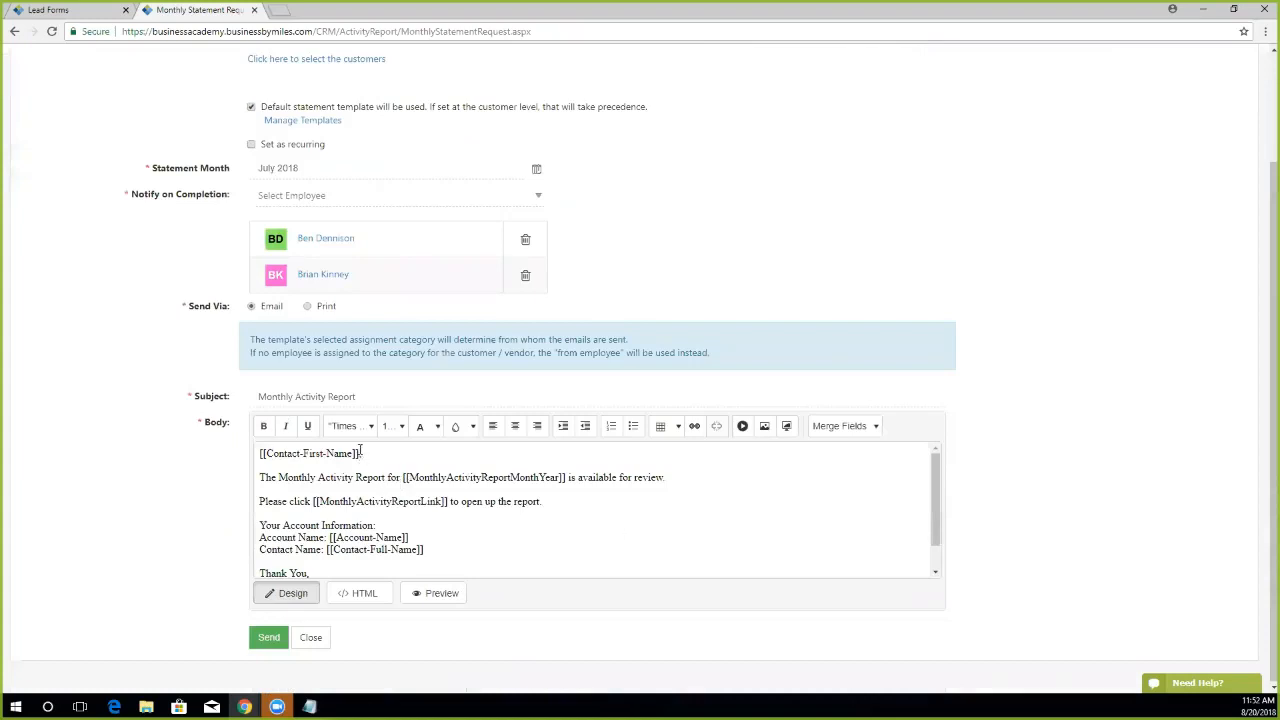
pyautogui.moveTo(936, 472); pyautogui.dragTo(936, 494)
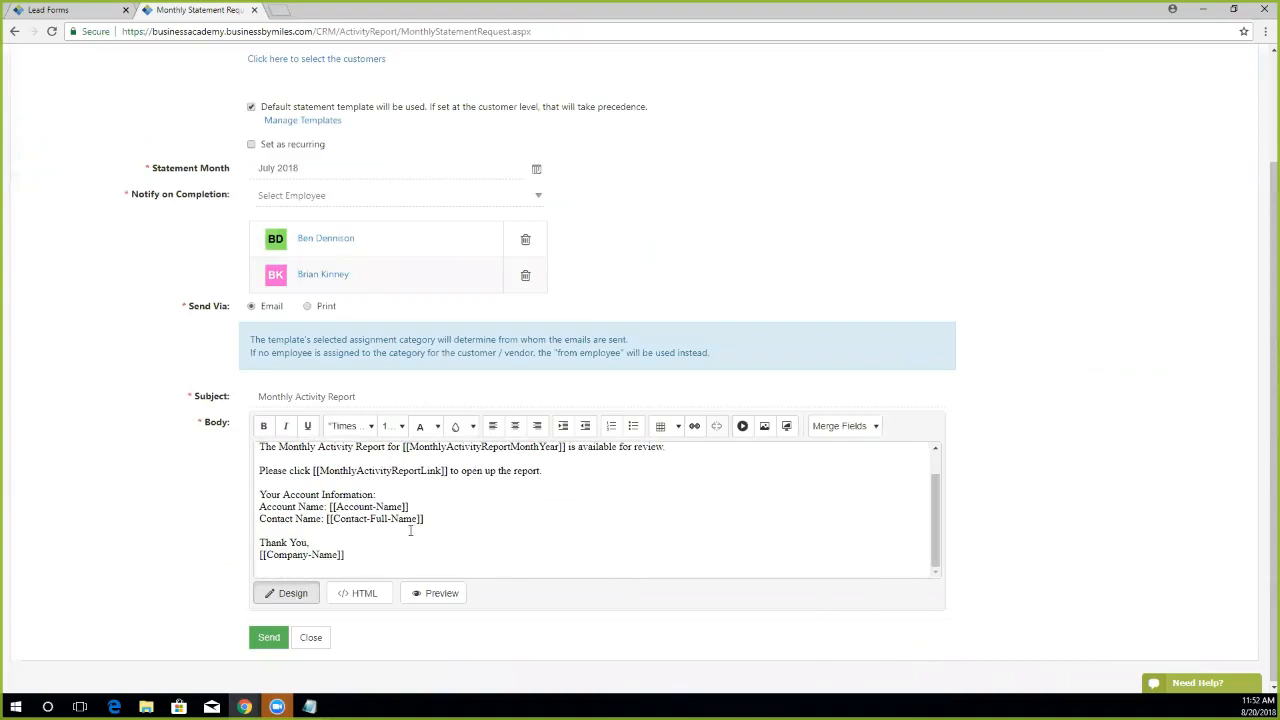
# Look through the merge fields available for the email body without inserting one.
pyautogui.click(858, 427)
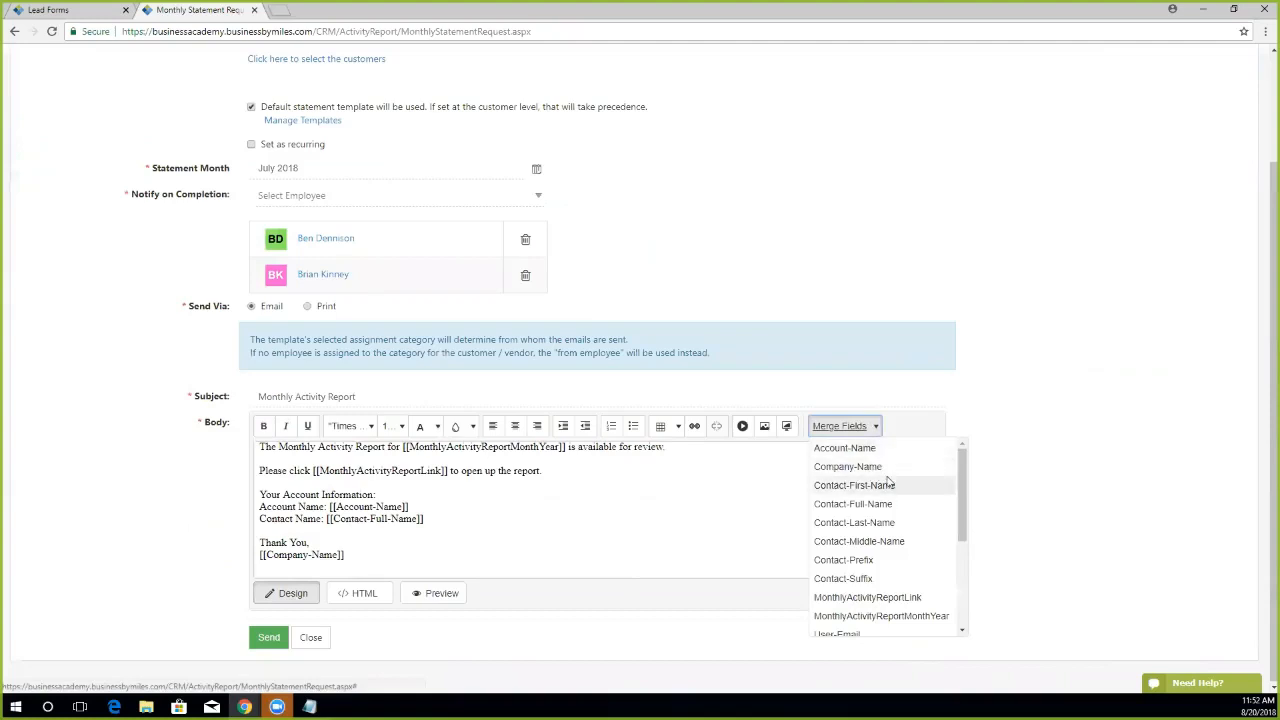
pyautogui.moveTo(961, 510); pyautogui.dragTo(963, 598)
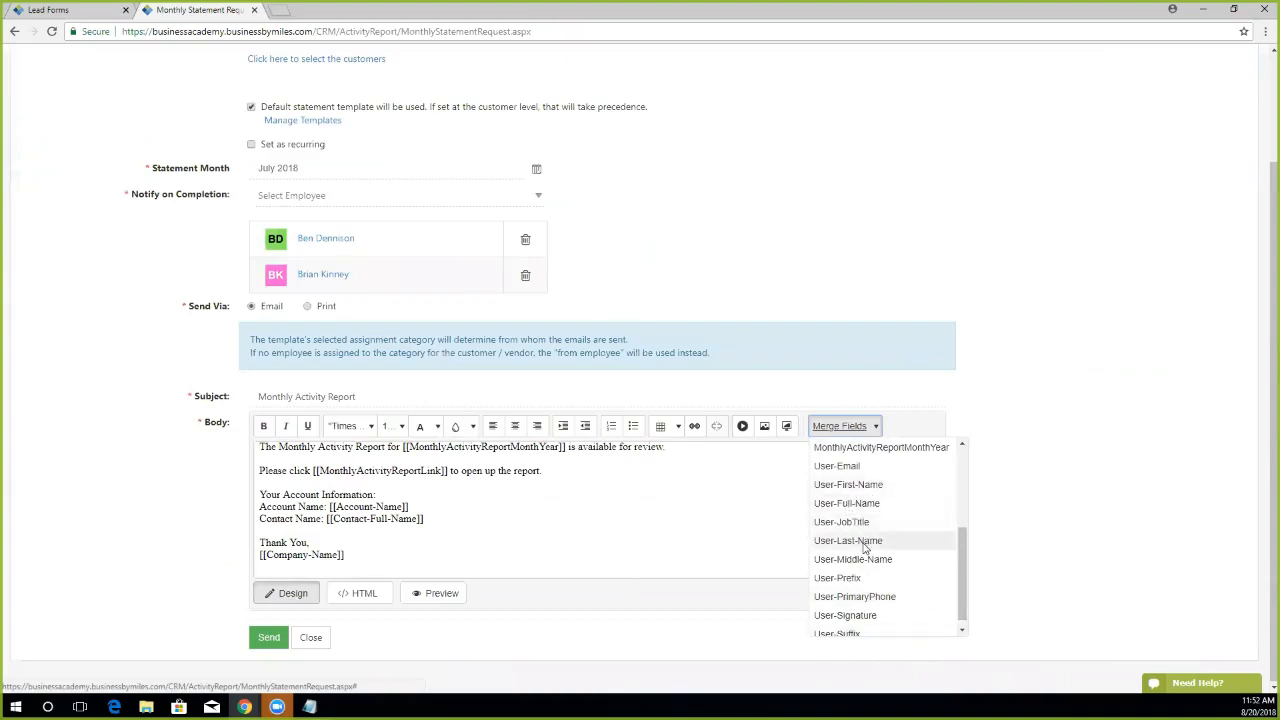
pyautogui.moveTo(960, 566); pyautogui.dragTo(960, 527)
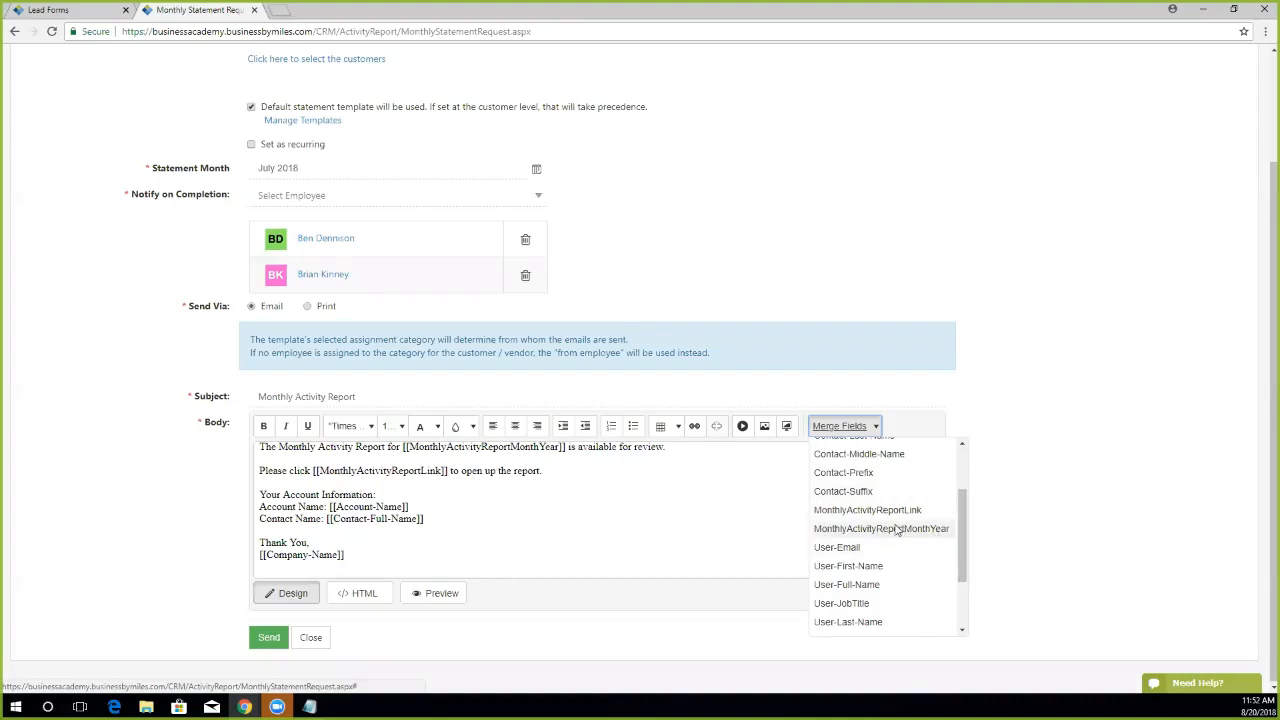
pyautogui.click(1057, 451)
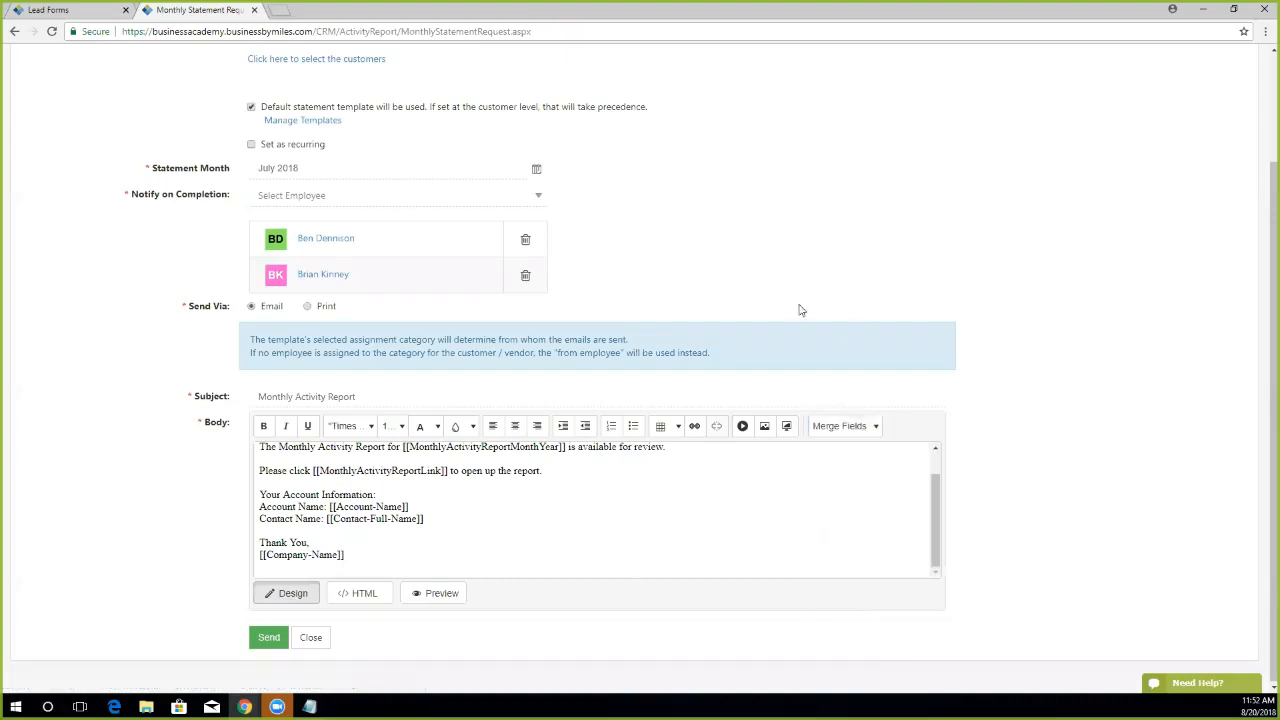
pyautogui.scroll(3, 770, 295)
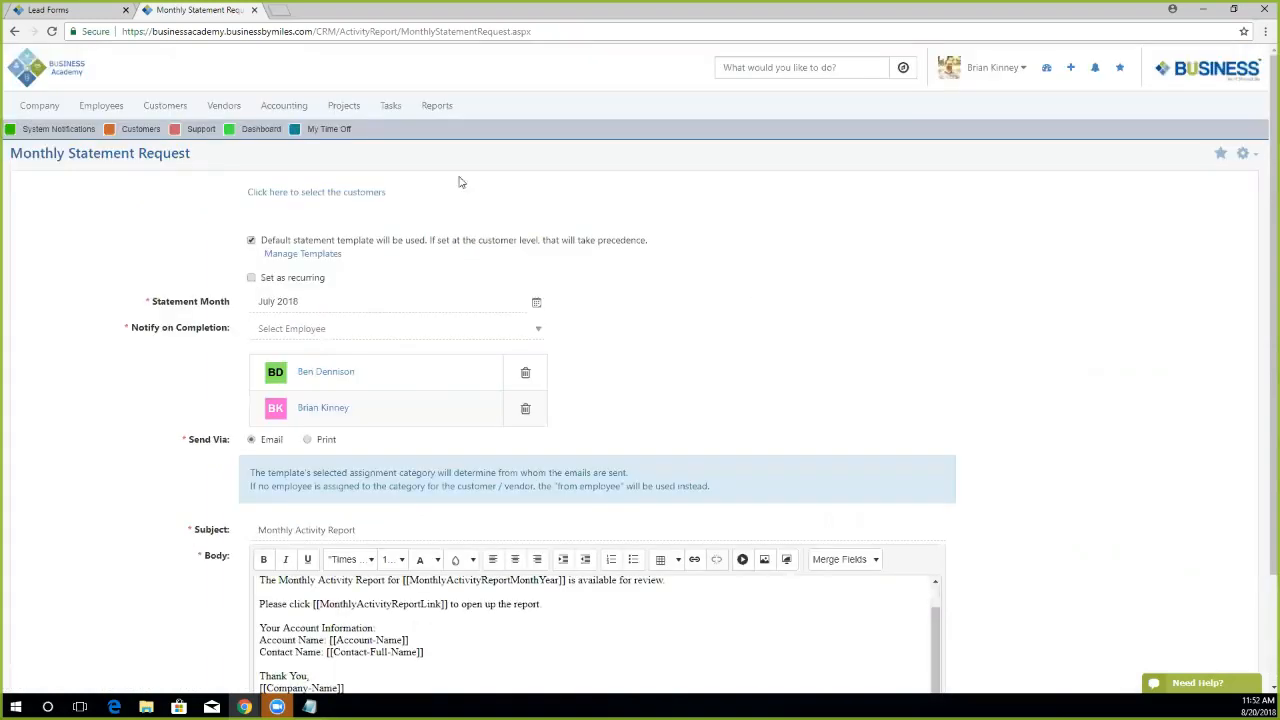
# Start selecting the customers for the request and filter them to Customer Status equal to Active.
pyautogui.click(346, 193)
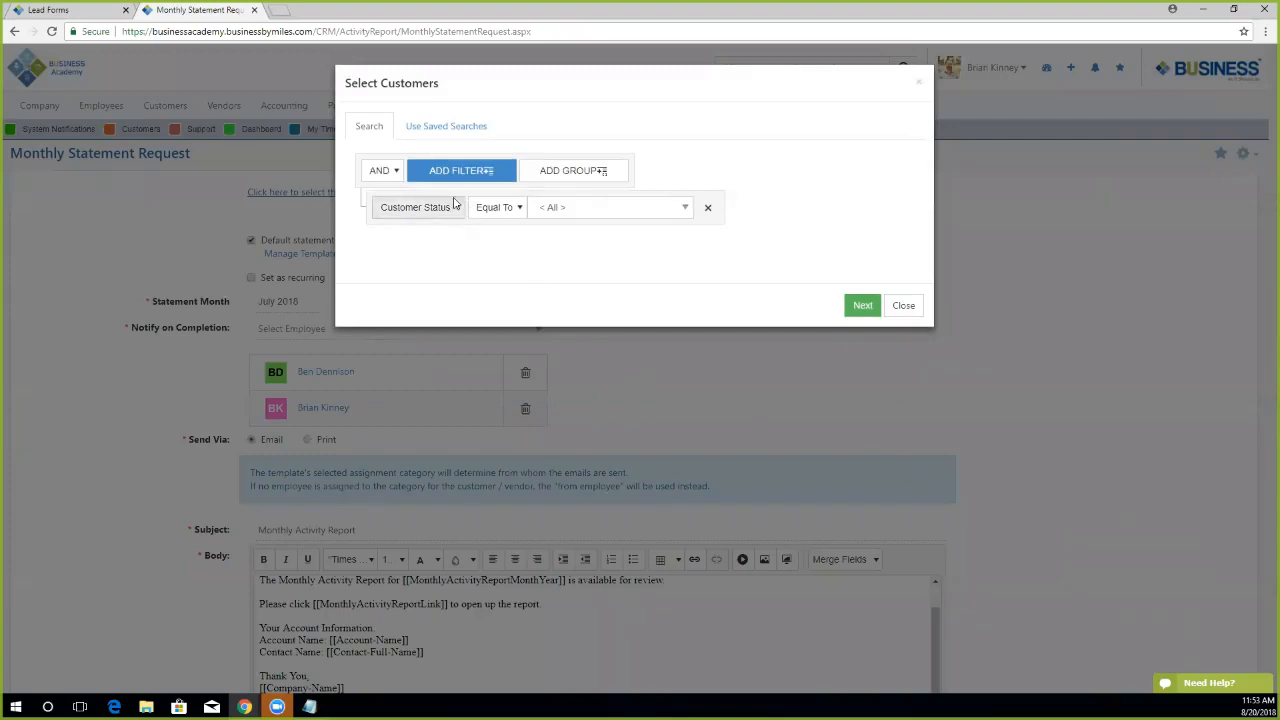
pyautogui.click(580, 210)
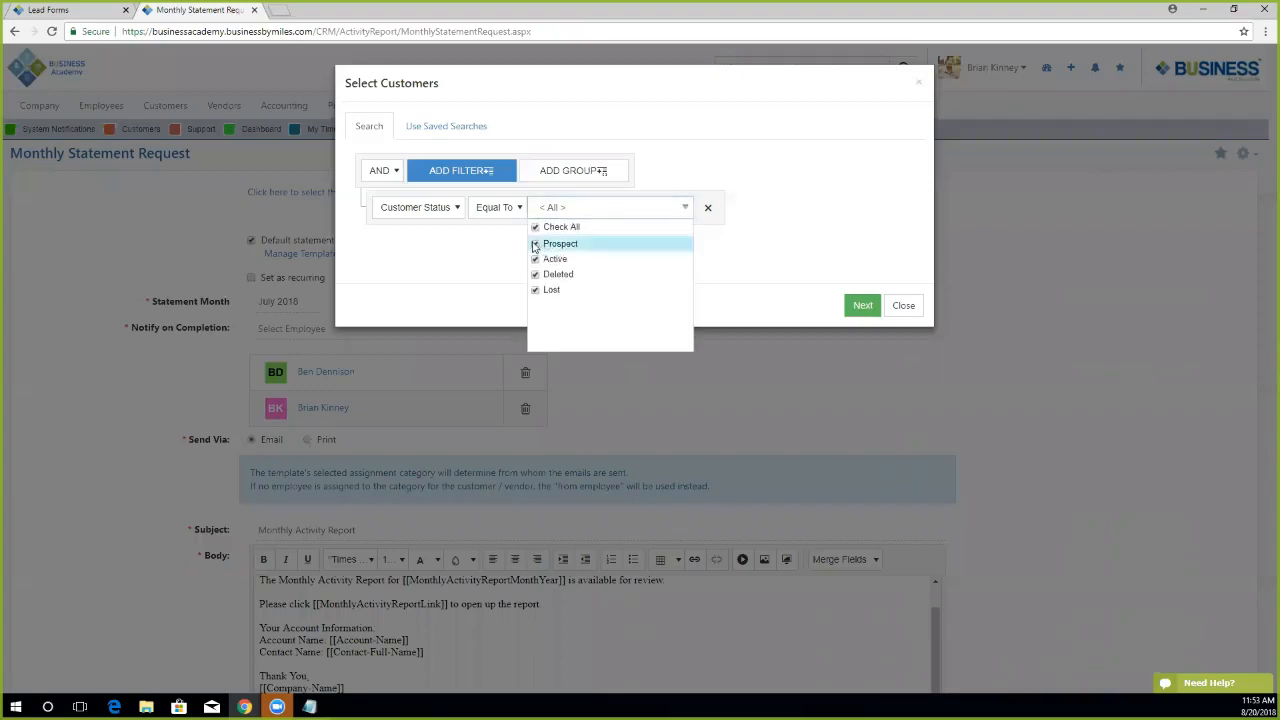
pyautogui.click(535, 244)
pyautogui.click(535, 274)
pyautogui.click(535, 290)
pyautogui.click(417, 254)
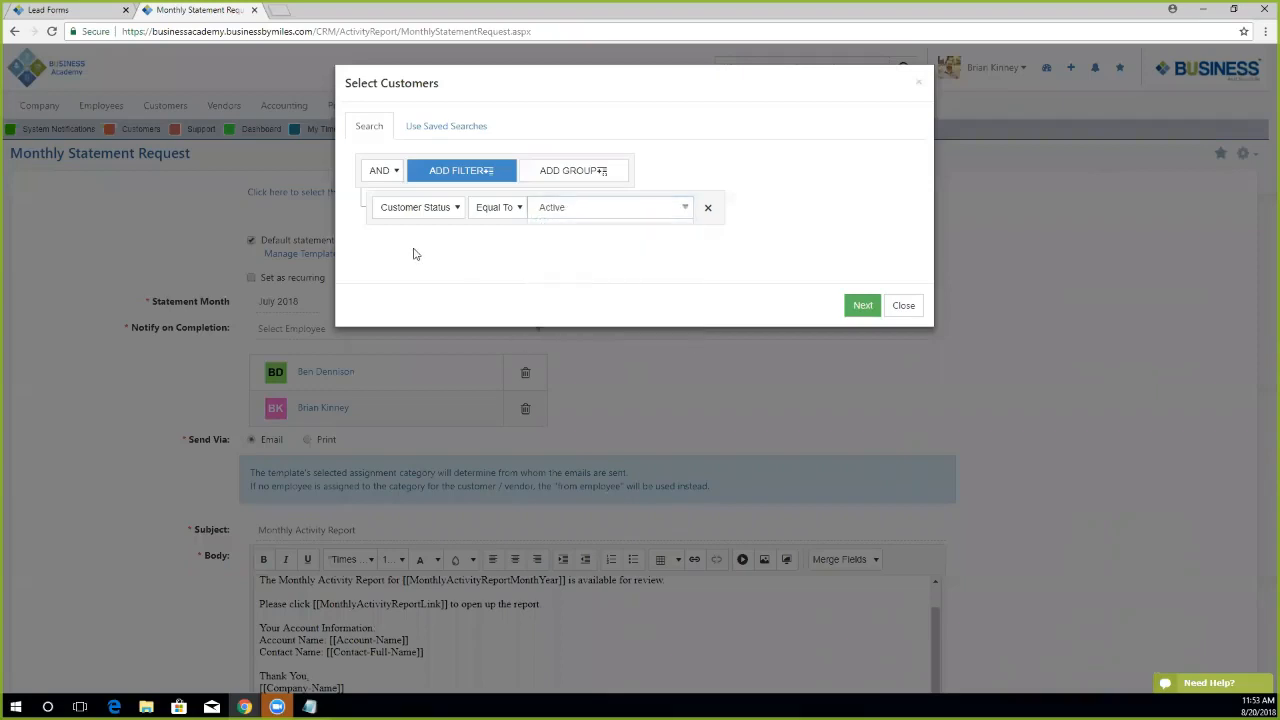
# Add a second customer filter with Customer Category equal to Service.
pyautogui.click(451, 175)
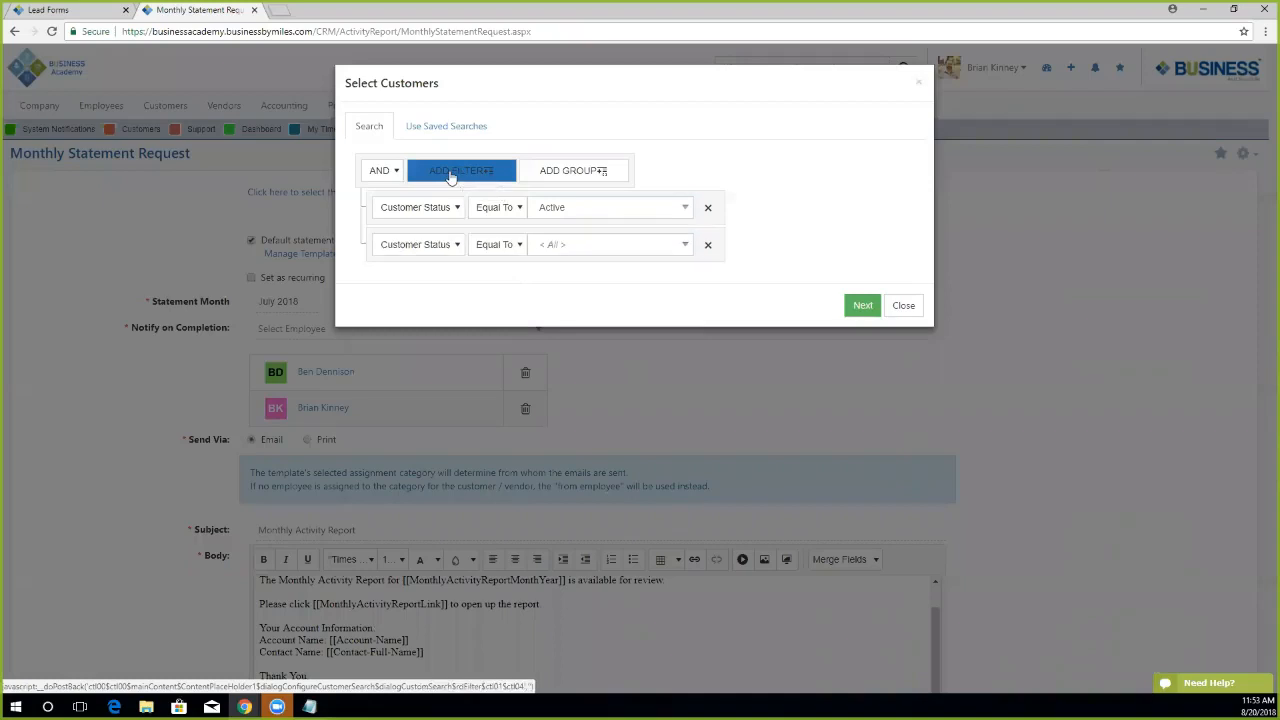
pyautogui.click(441, 248)
pyautogui.scroll(2, 441, 255)
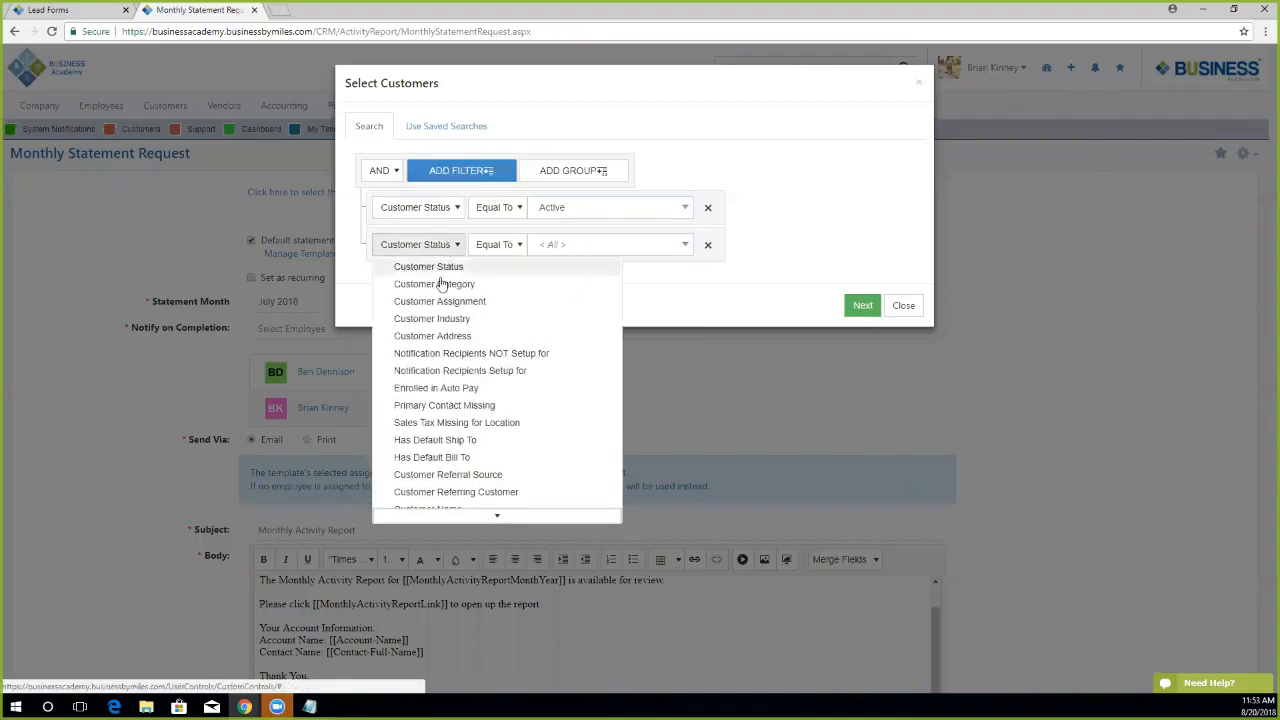
pyautogui.click(425, 286)
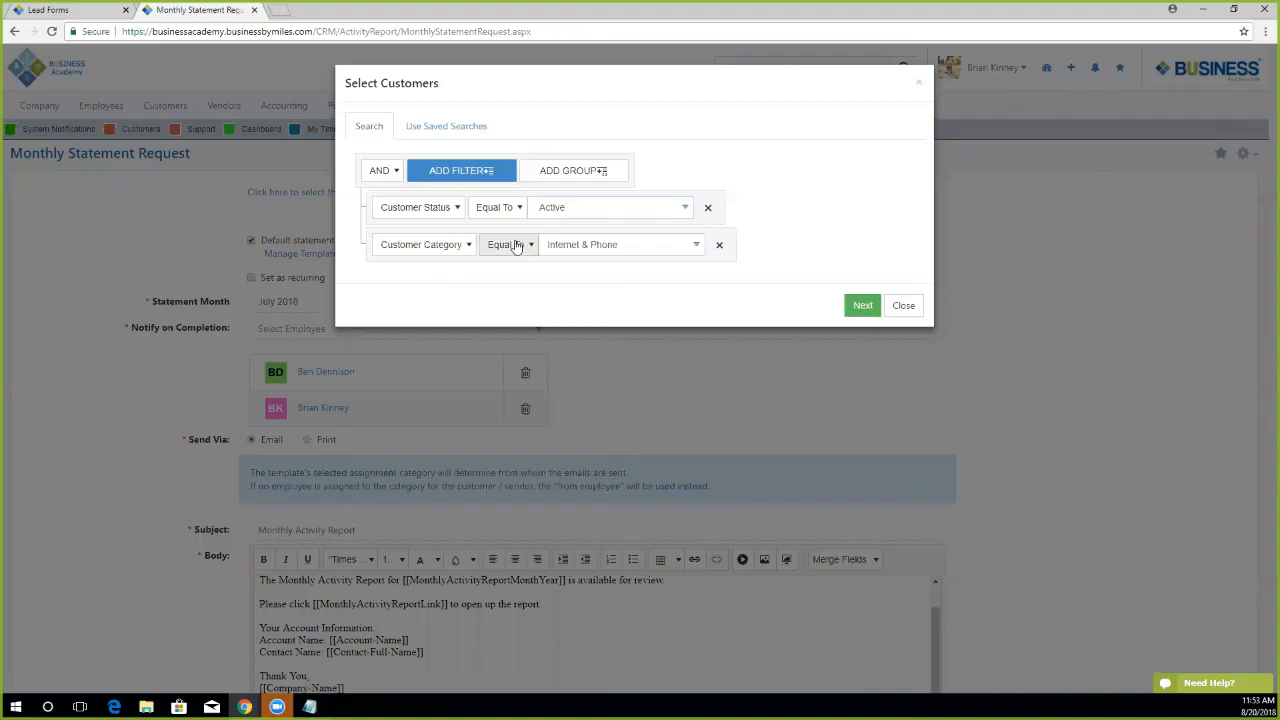
pyautogui.click(624, 250)
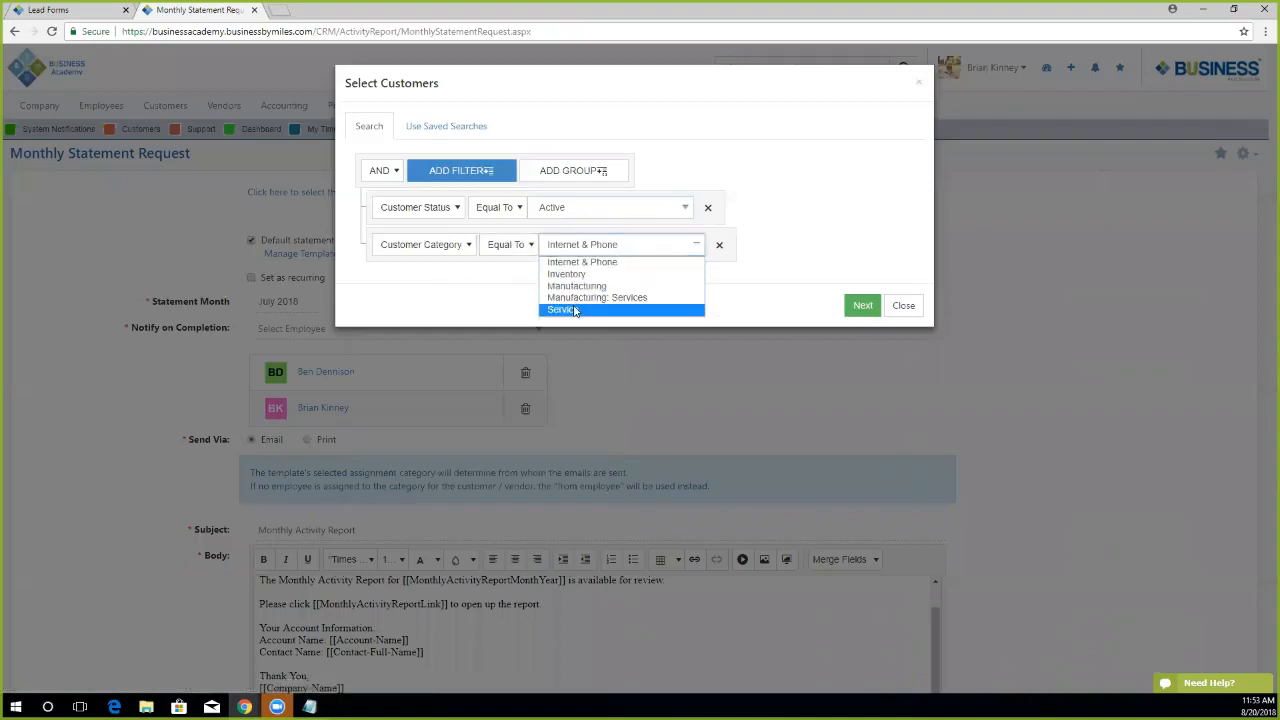
pyautogui.click(577, 311)
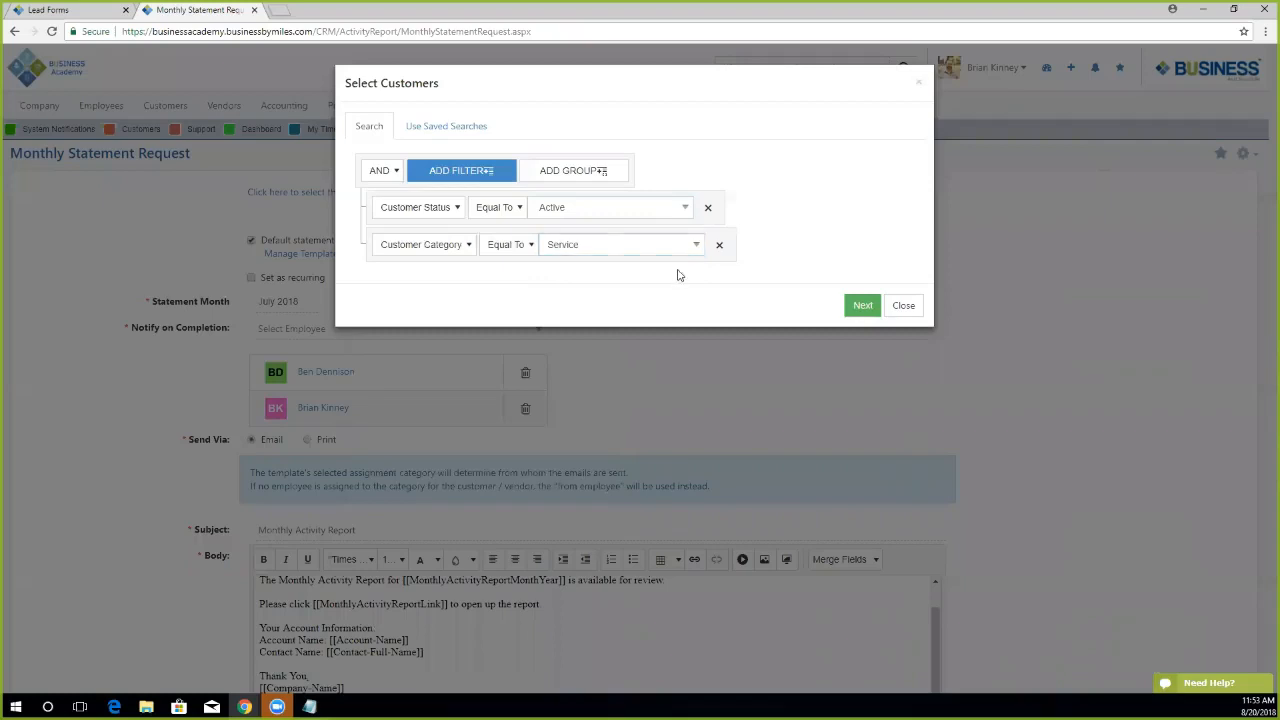
# Run the filtered customer search, recheck its filters, and apply the resulting customers to the statement request.
pyautogui.click(860, 309)
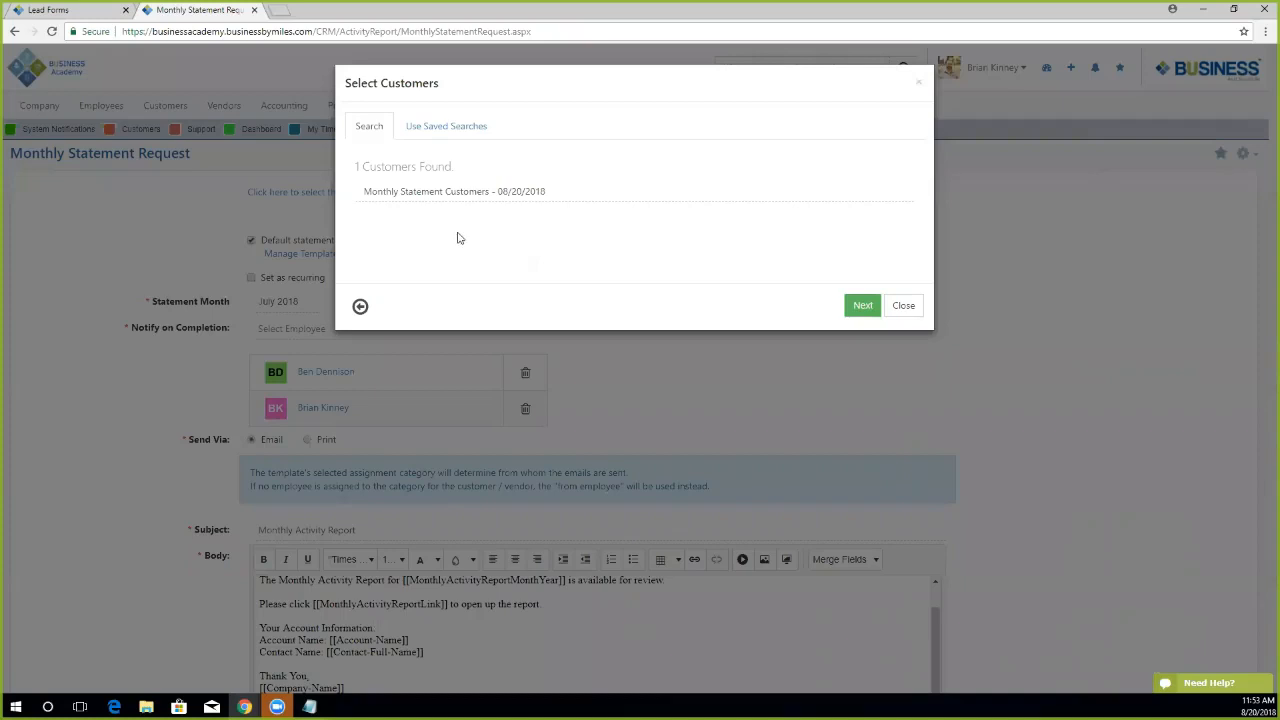
pyautogui.click(361, 307)
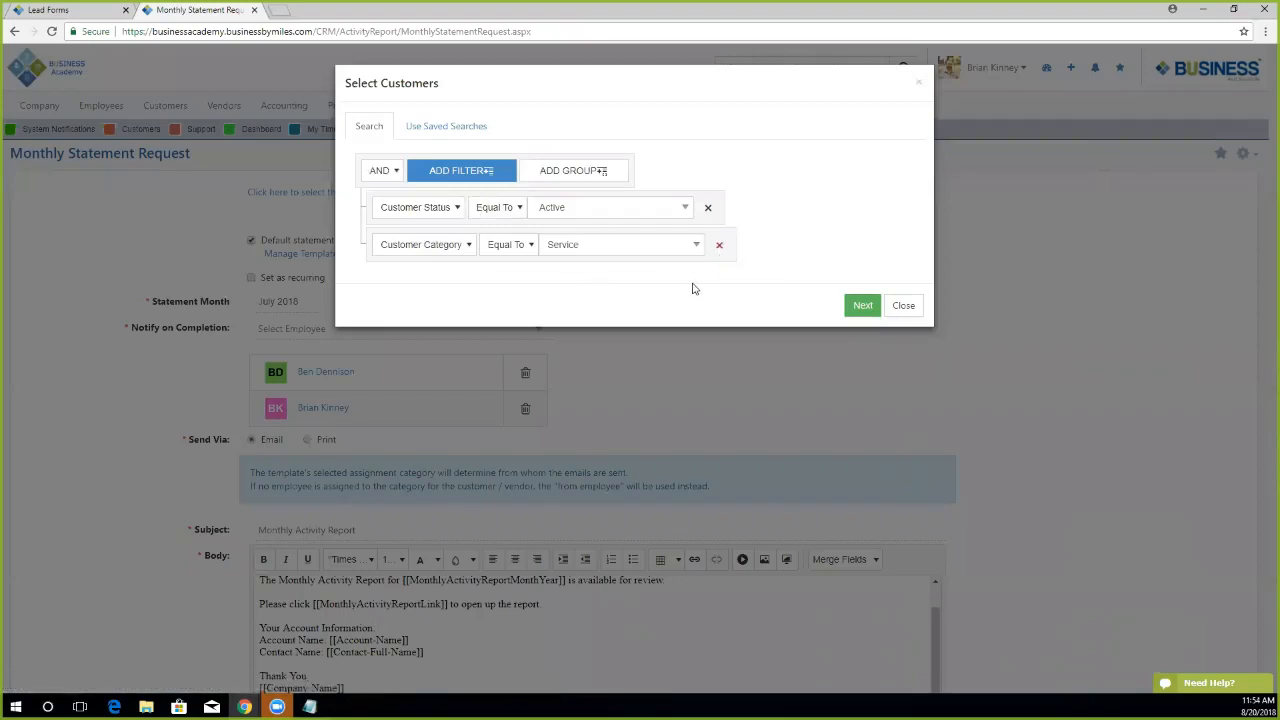
pyautogui.click(859, 309)
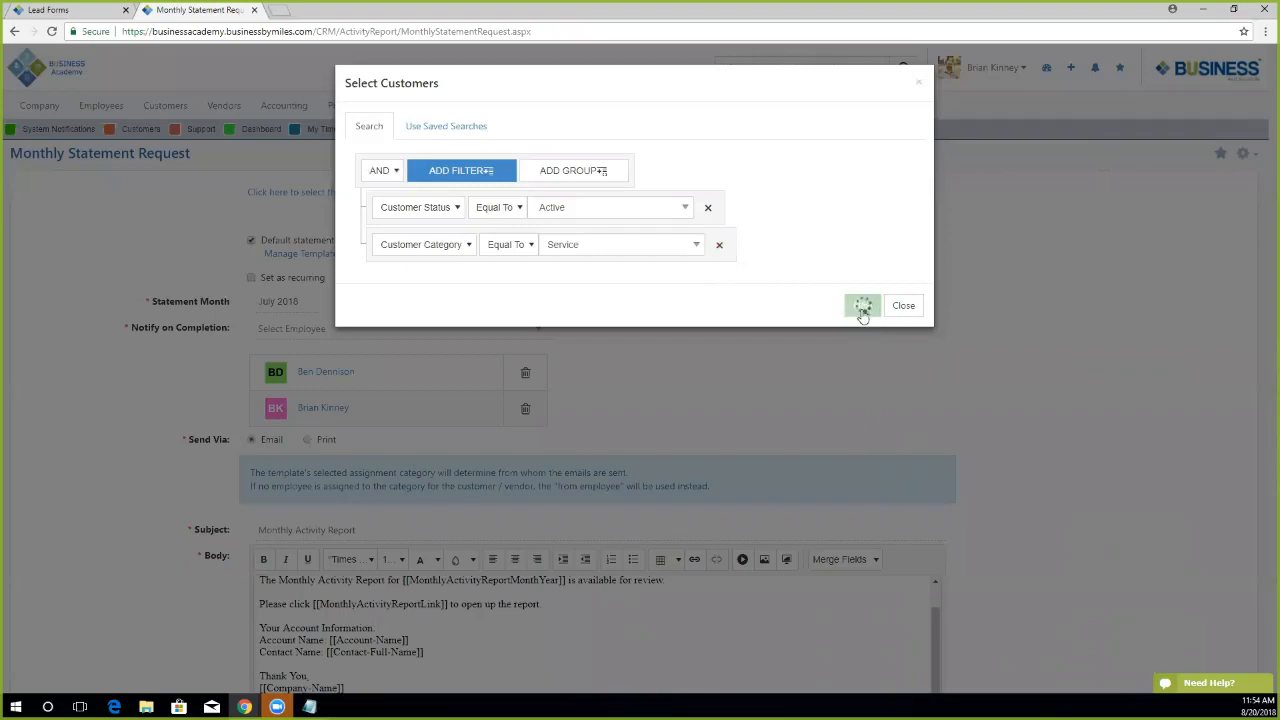
pyautogui.click(858, 311)
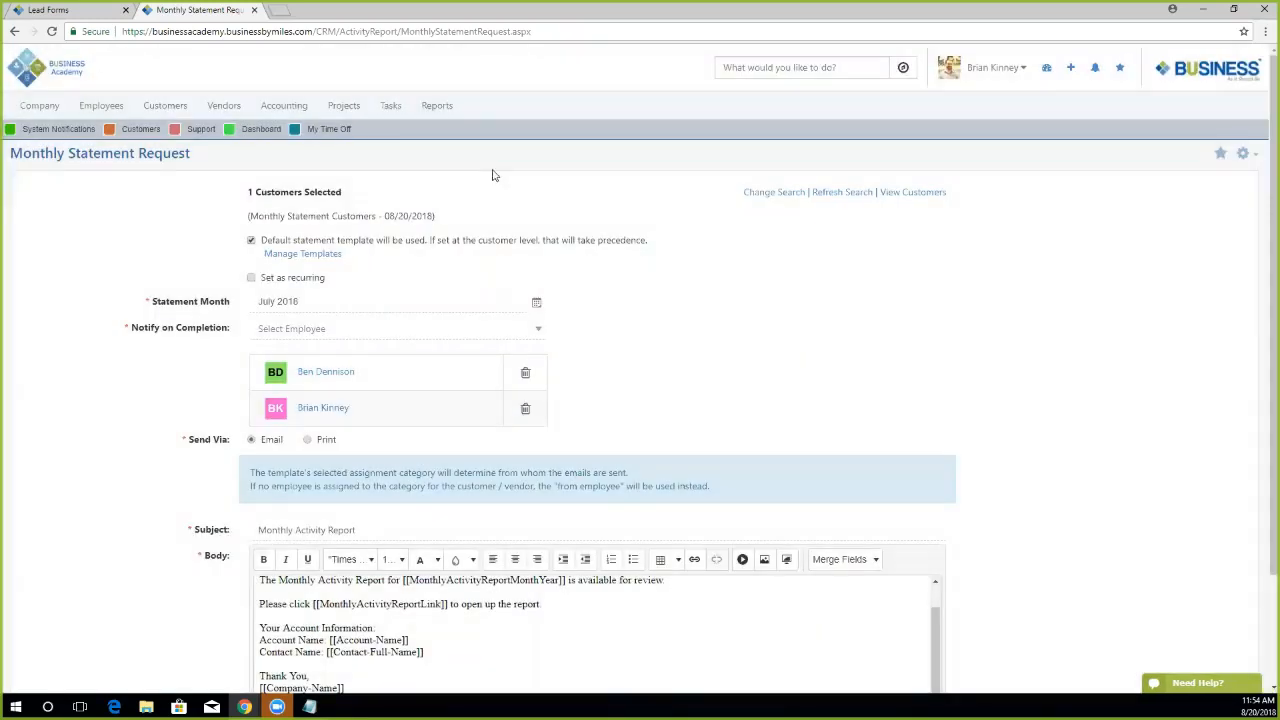
# Review the filters of the applied customer search and the list of selected customers without changing either.
pyautogui.moveTo(354, 200); pyautogui.dragTo(230, 191)
pyautogui.click(595, 191)
pyautogui.click(772, 193)
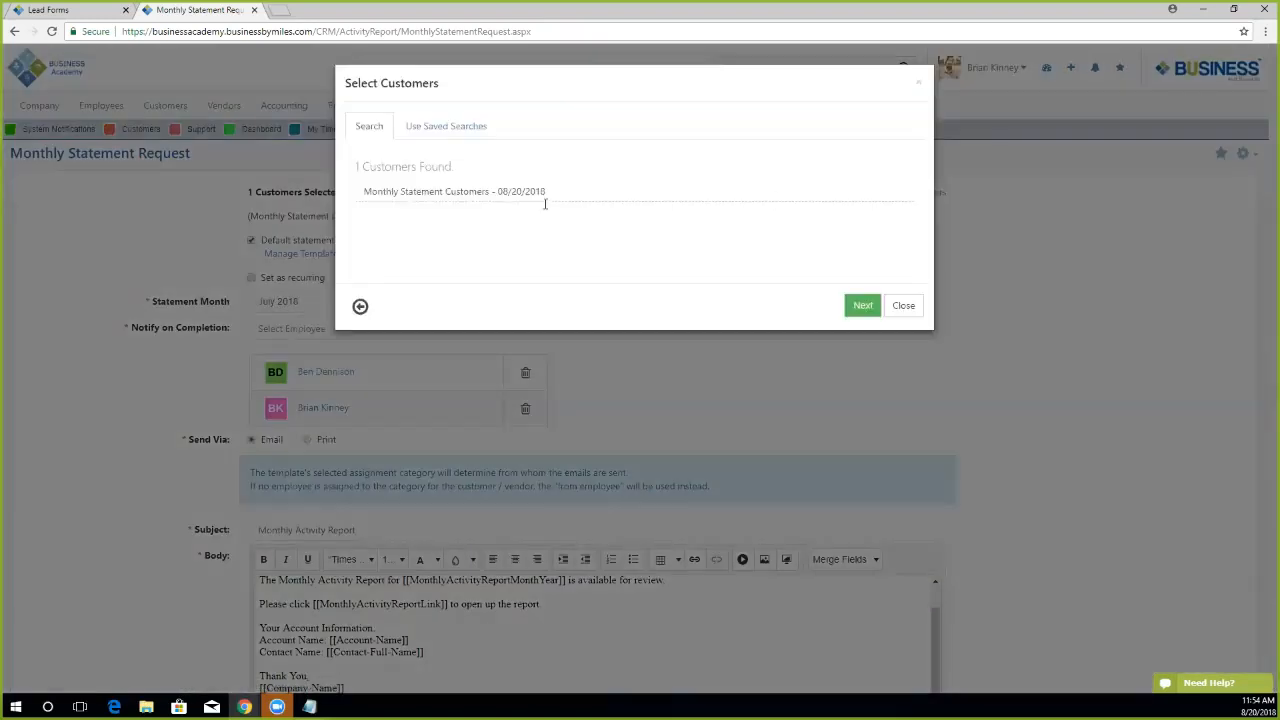
pyautogui.click(360, 306)
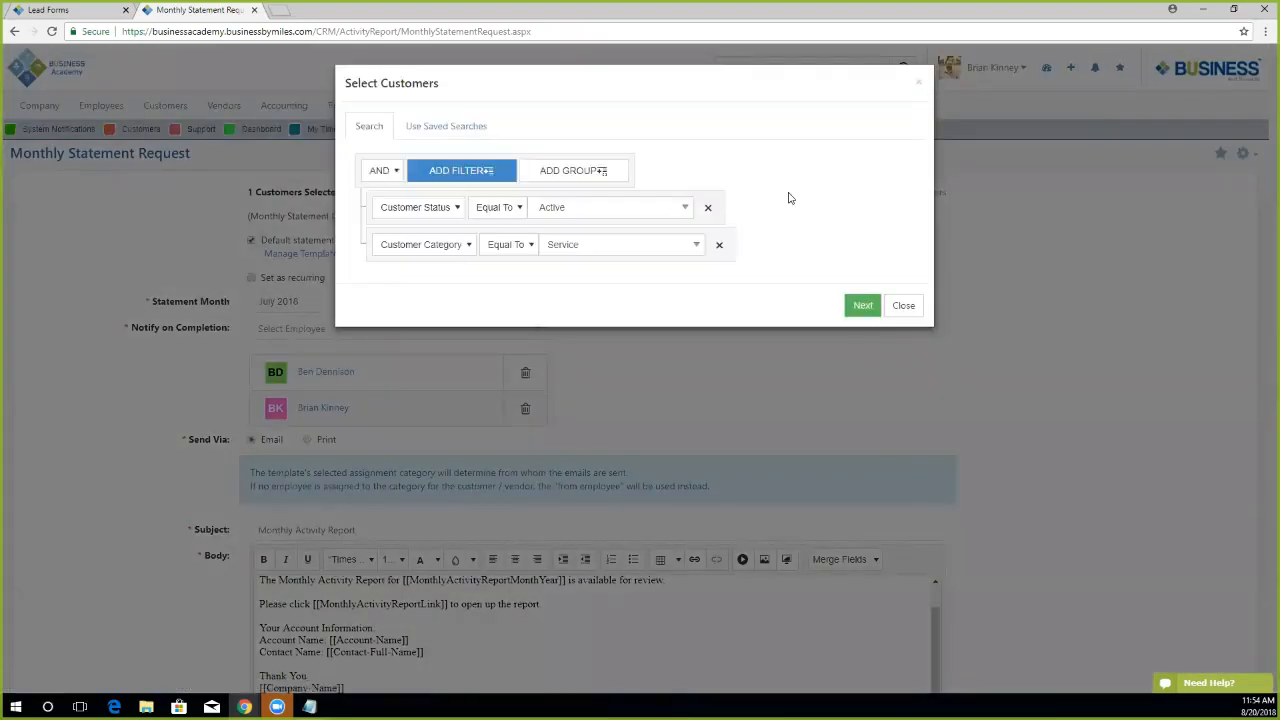
pyautogui.click(918, 84)
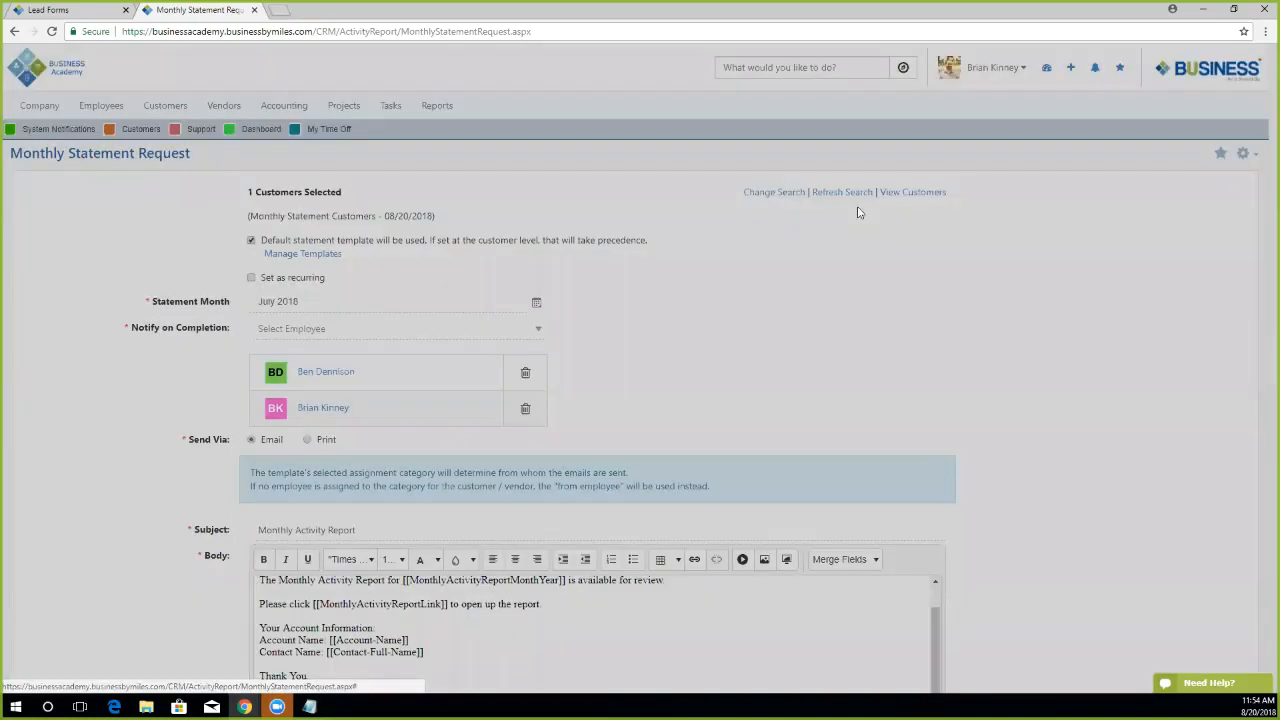
pyautogui.click(910, 194)
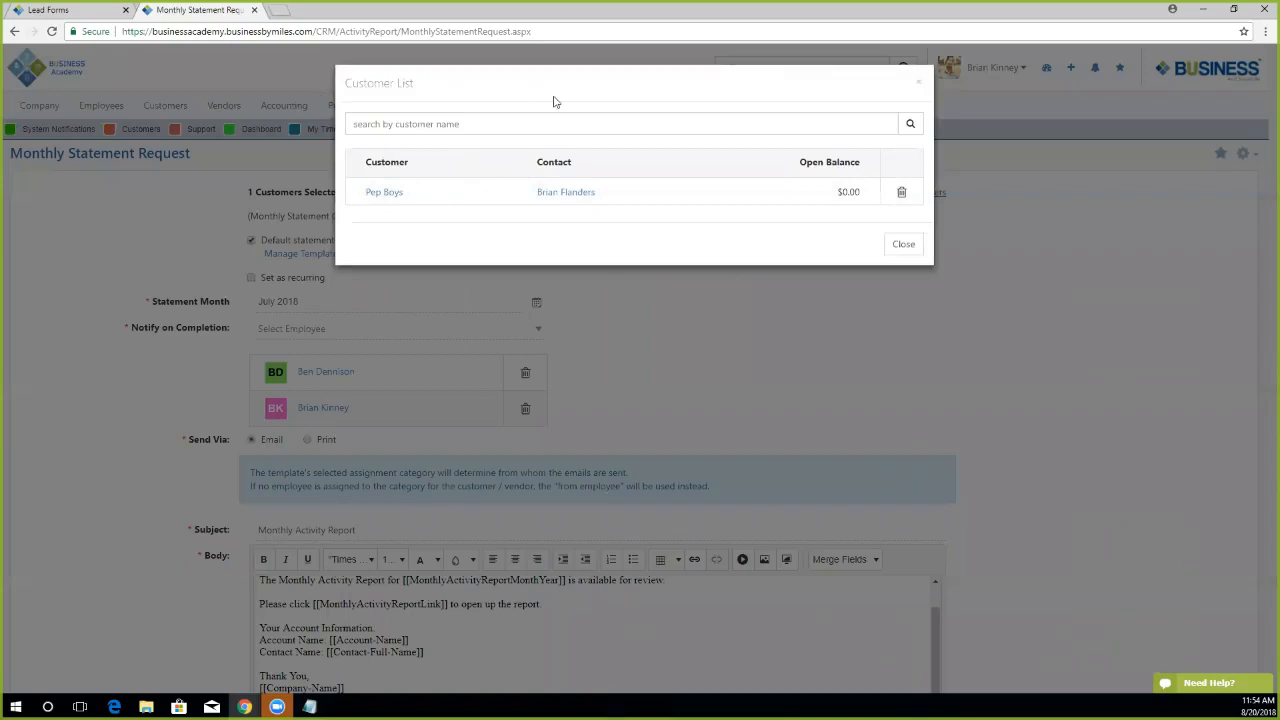
pyautogui.click(918, 84)
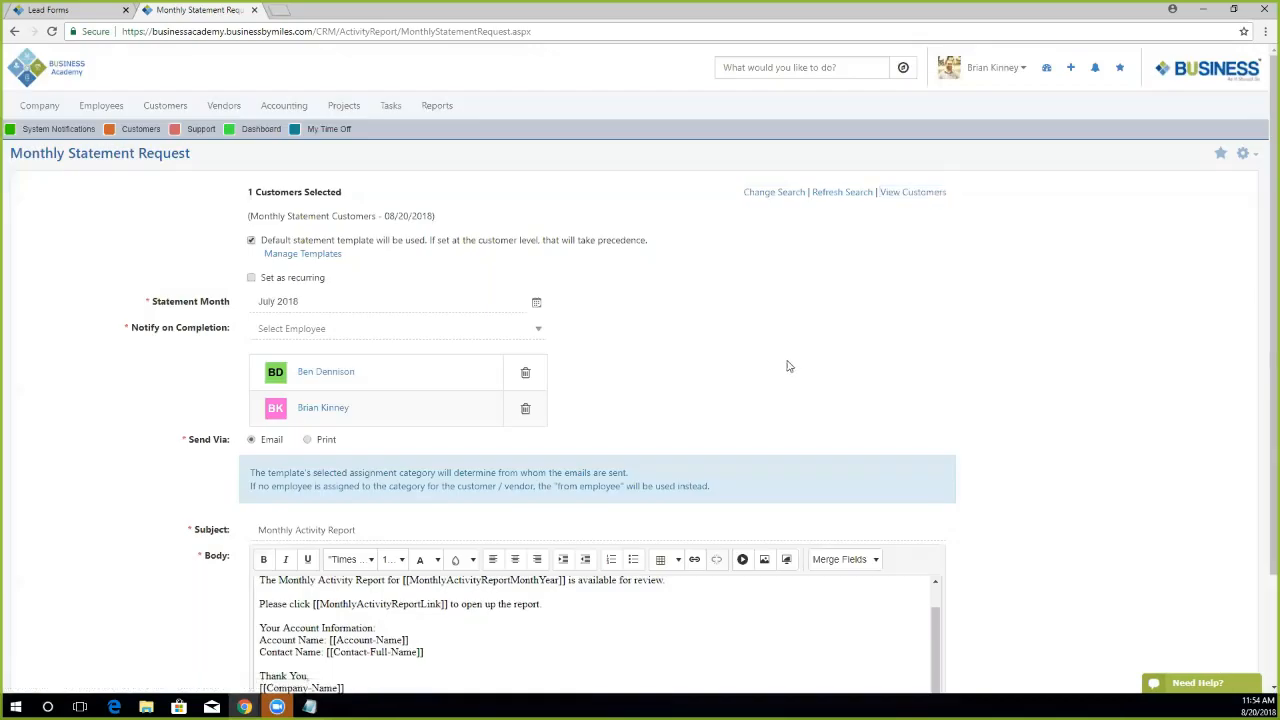
# Set the request as recurring 2 days after month ends, check the statement templates, and schedule it.
pyautogui.click(251, 279)
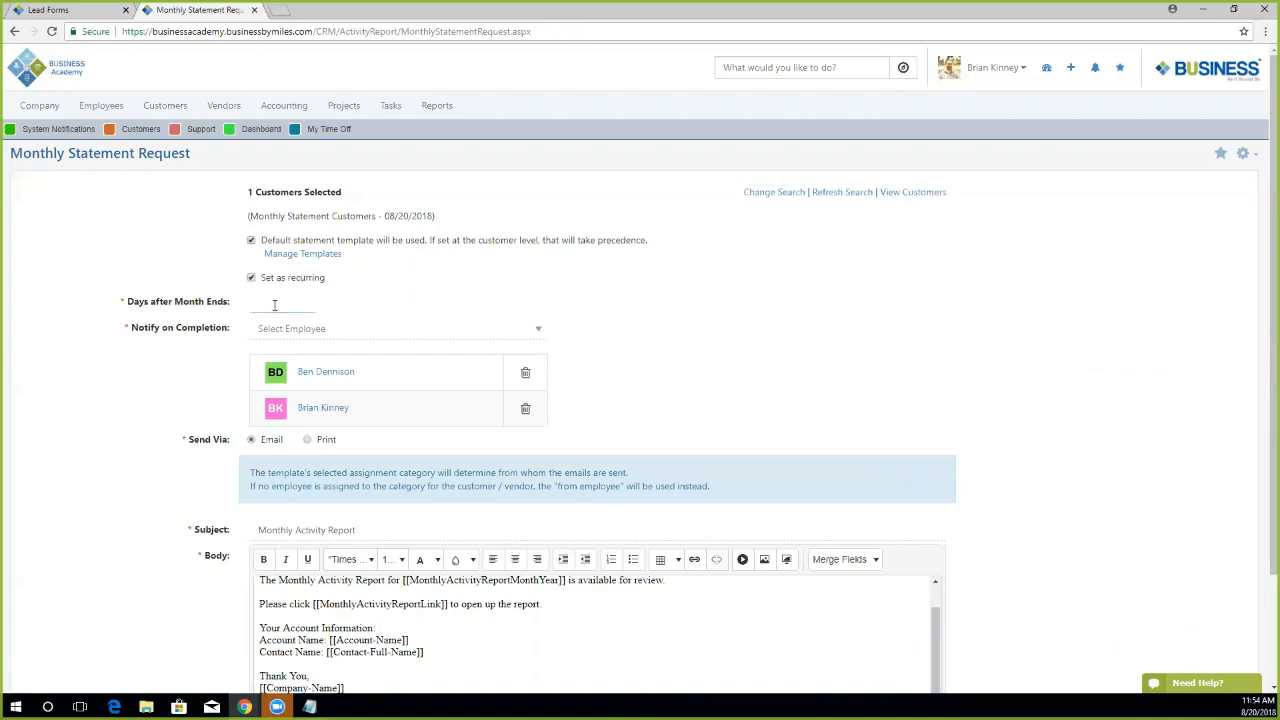
pyautogui.click(633, 313)
pyautogui.click(291, 255)
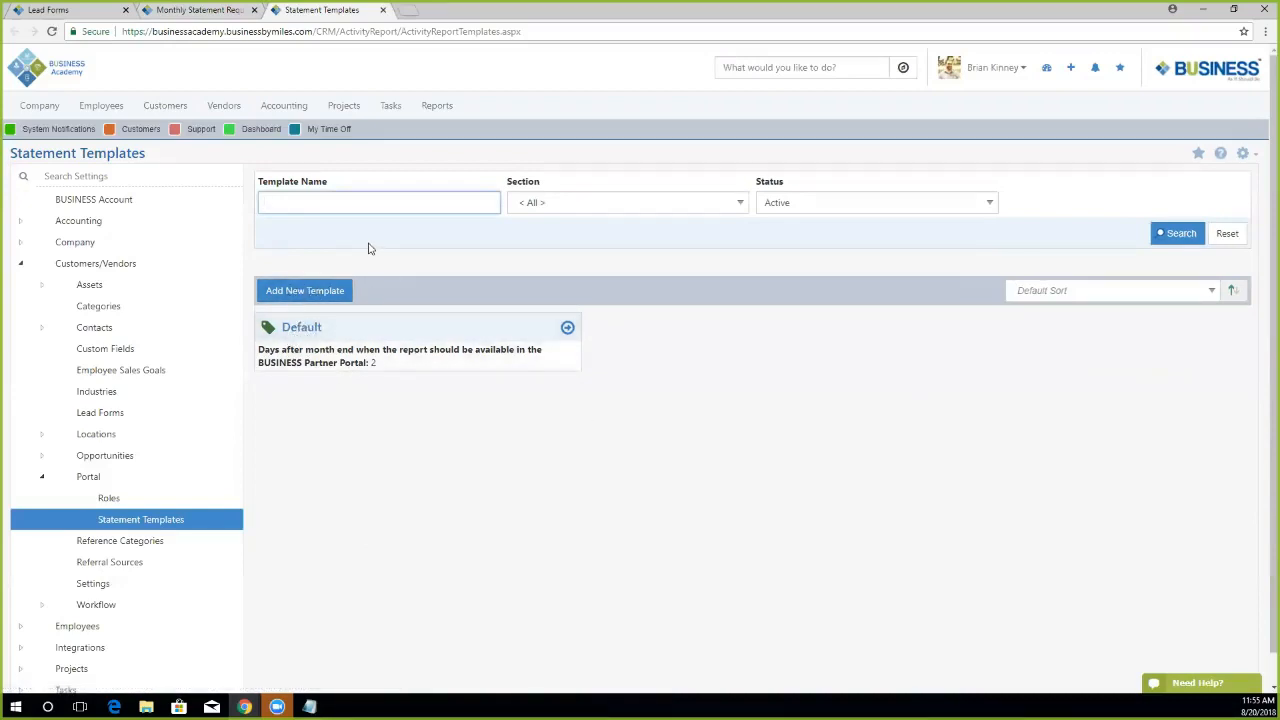
pyautogui.click(383, 11)
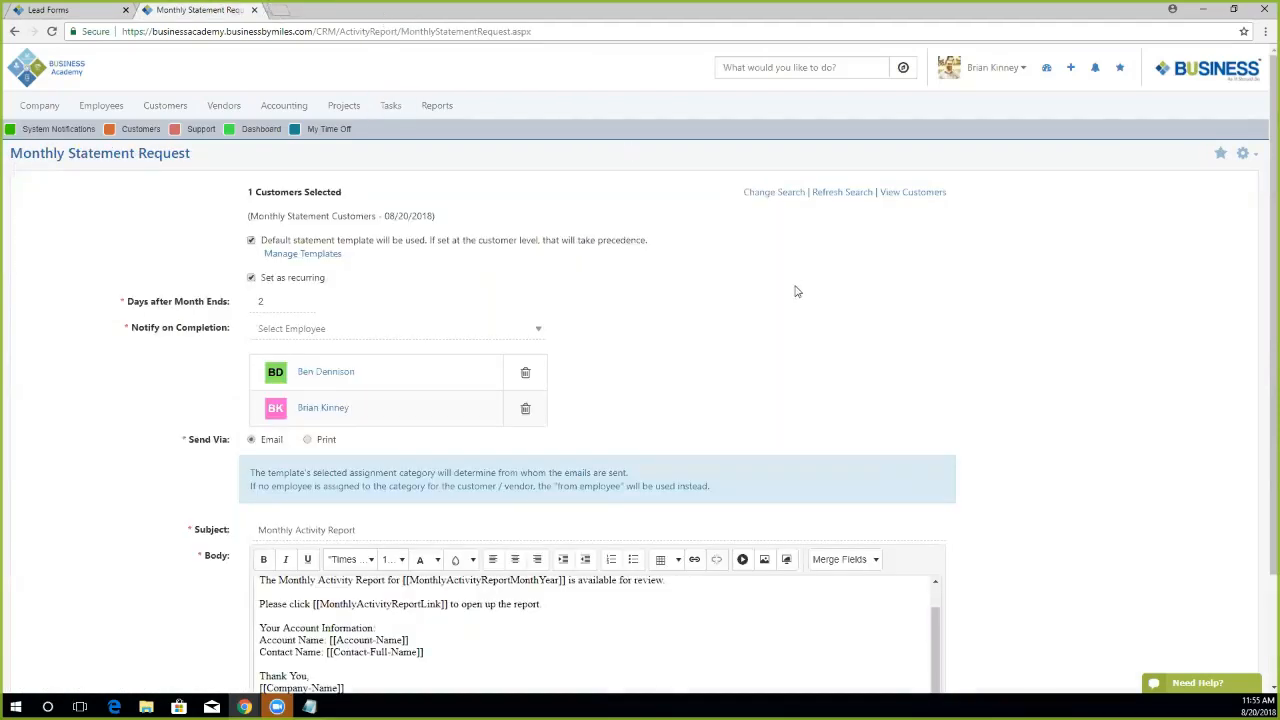
pyautogui.scroll(-2, 795, 305)
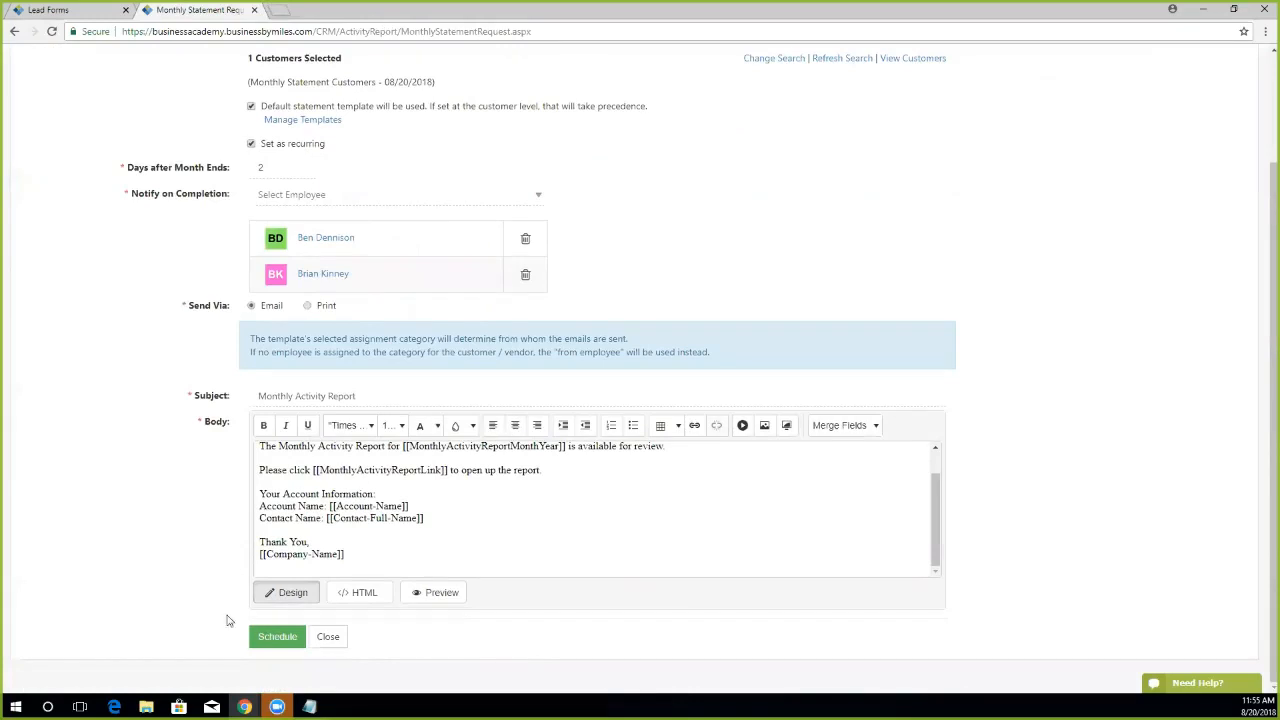
pyautogui.click(276, 637)
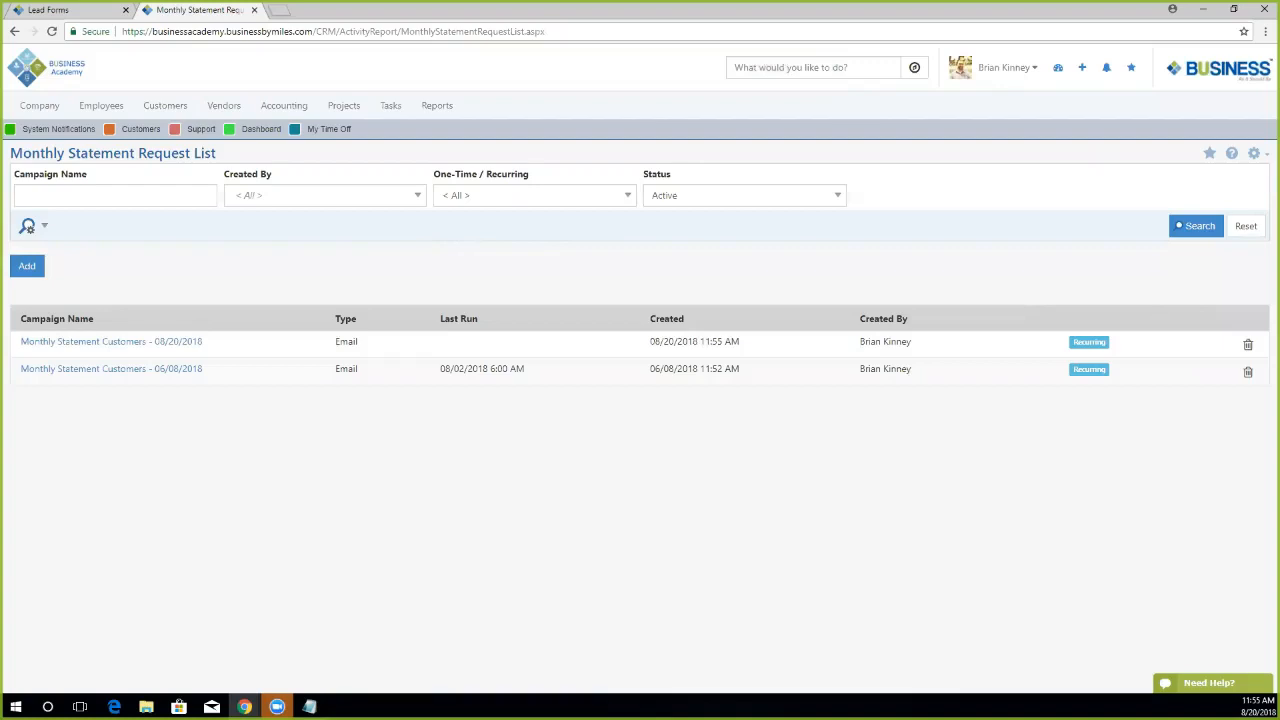
# Open the sales orders of Joes Crab Shack from the customer list.
pyautogui.click(171, 111)
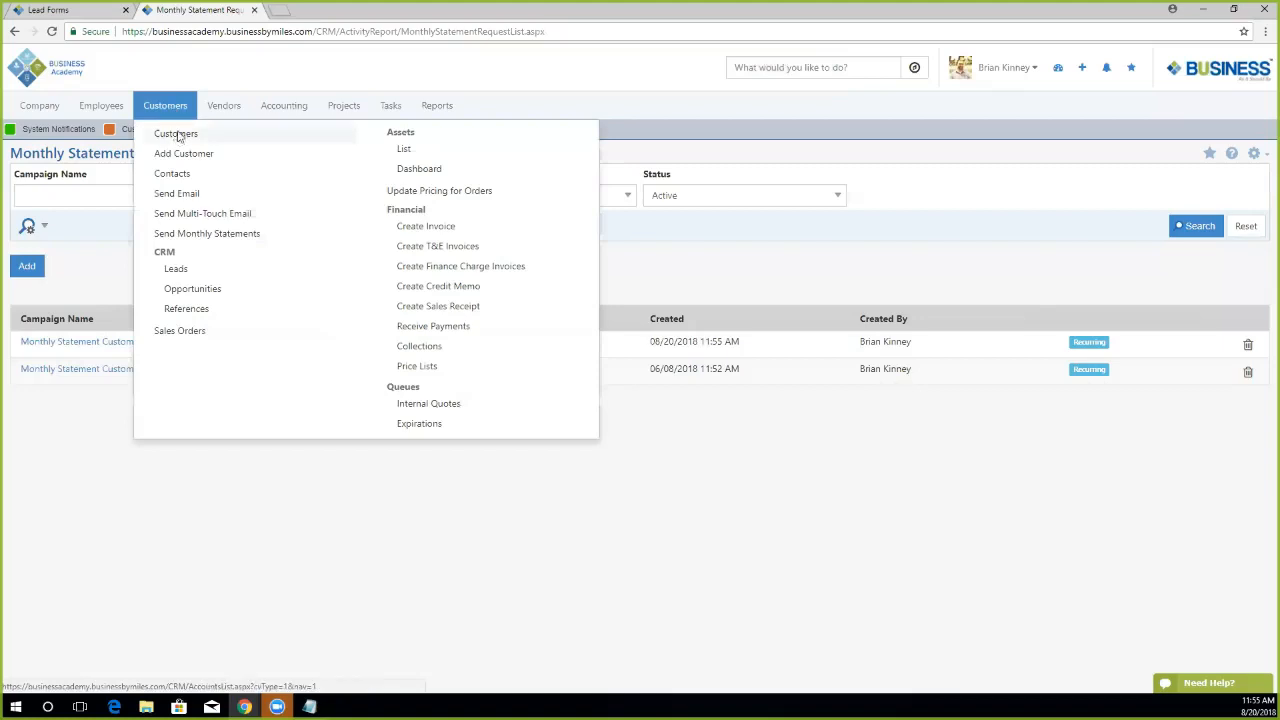
pyautogui.click(177, 134)
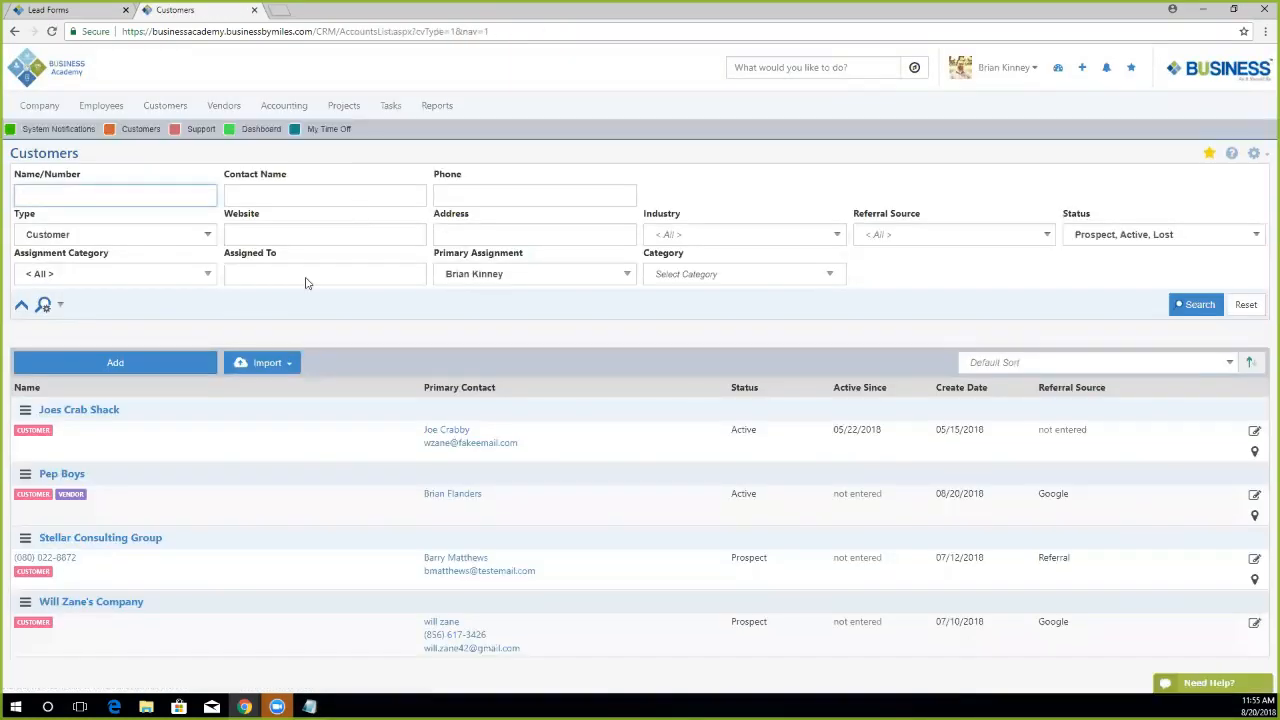
pyautogui.click(25, 412)
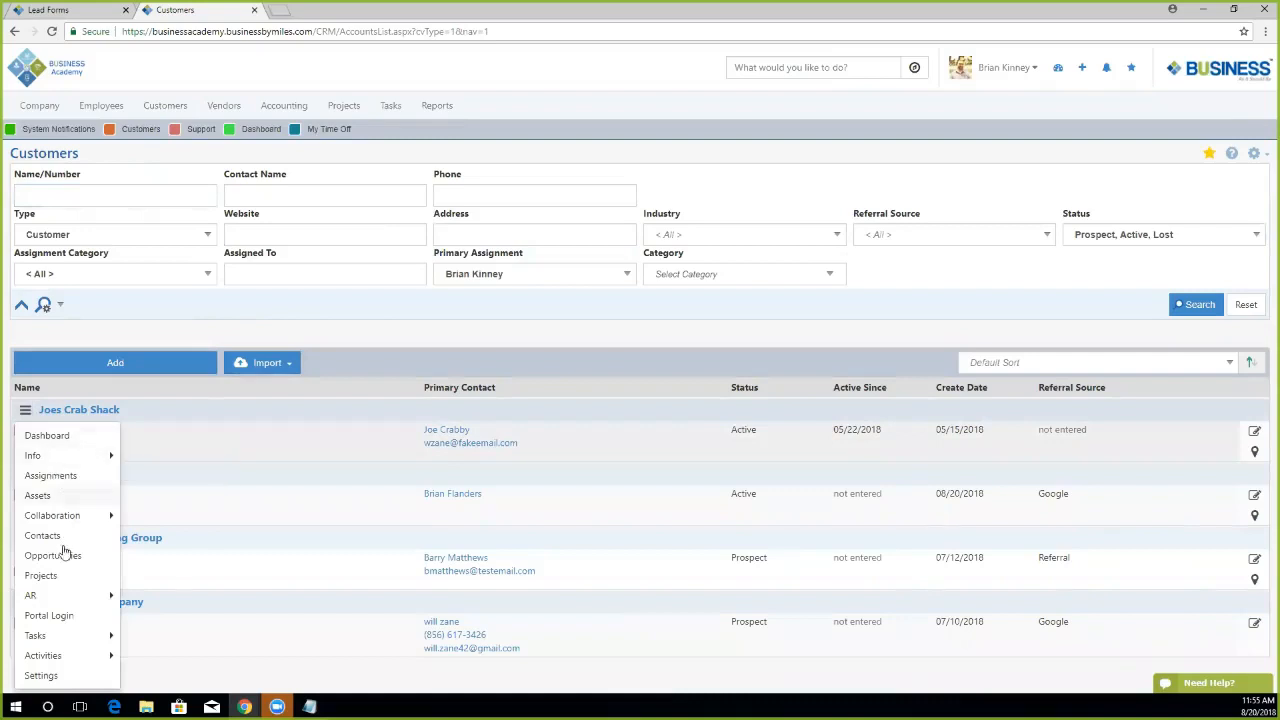
pyautogui.moveTo(55, 595)
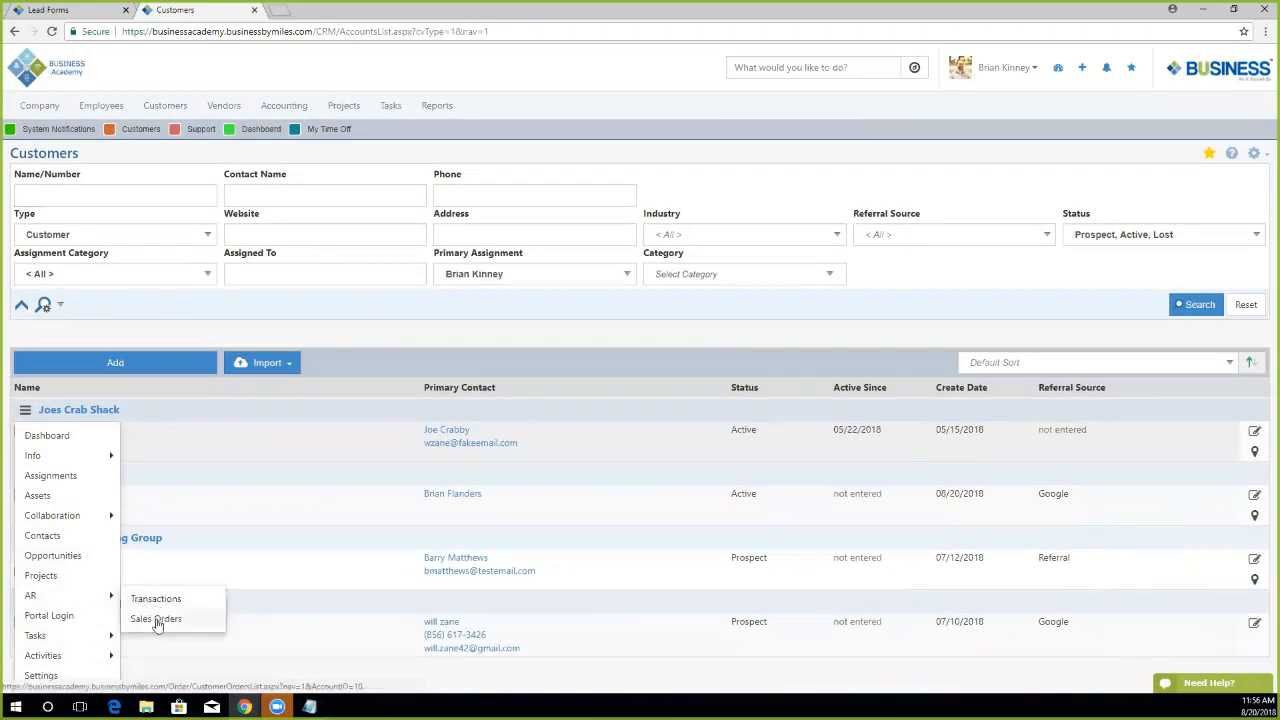
pyautogui.click(156, 618)
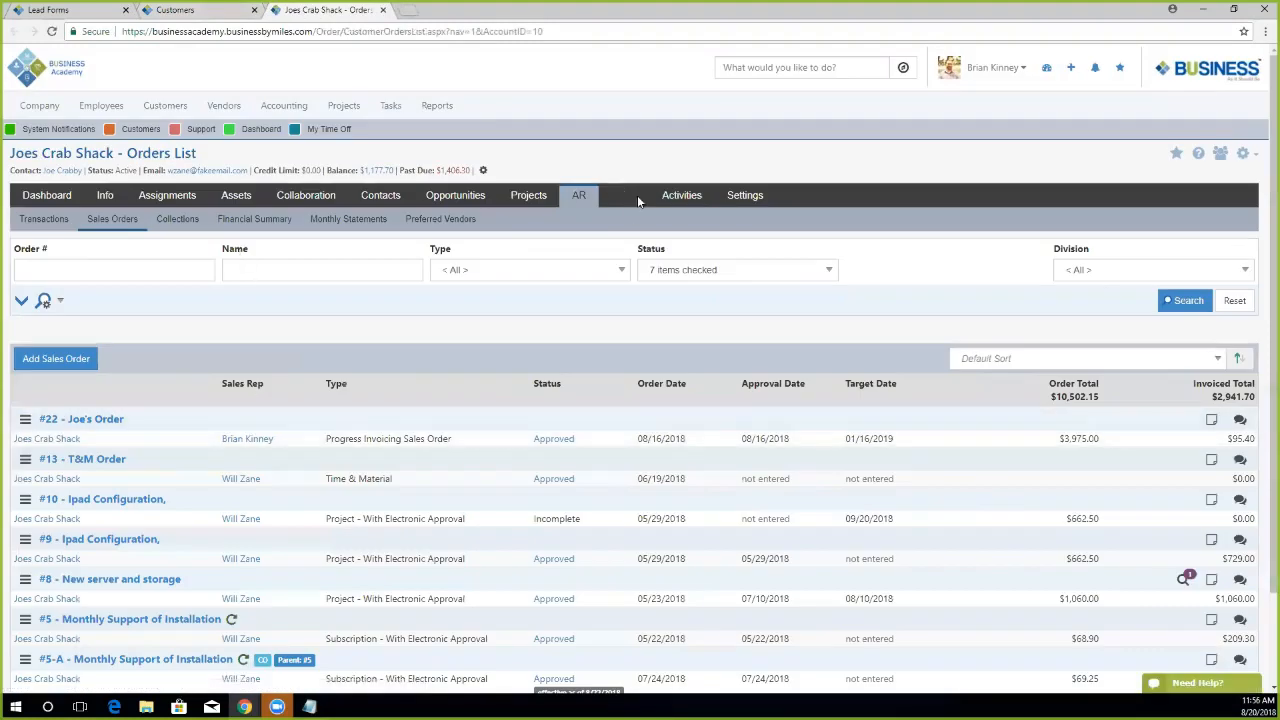
# Review the July 2018 monthly statement of Joes Crab Shack, including its orders, appointments and transactions.
pyautogui.click(348, 219)
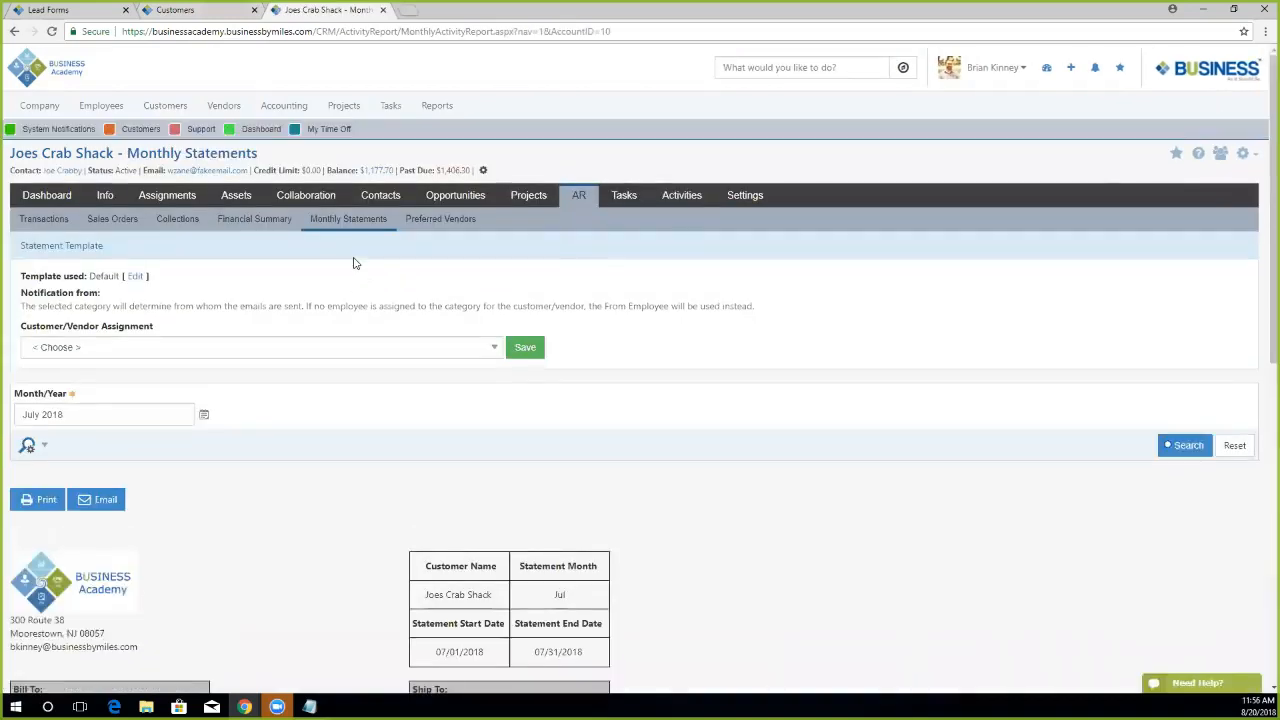
pyautogui.scroll(-2, 325, 445)
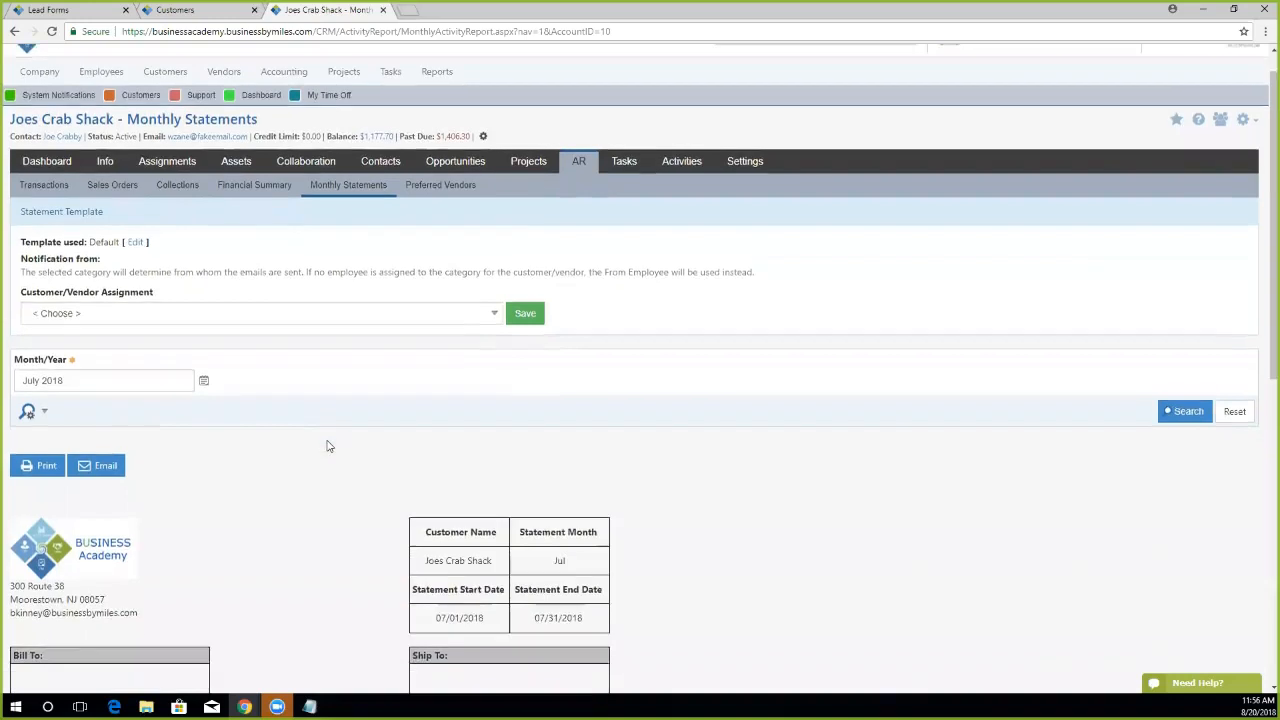
pyautogui.scroll(-2, 320, 454)
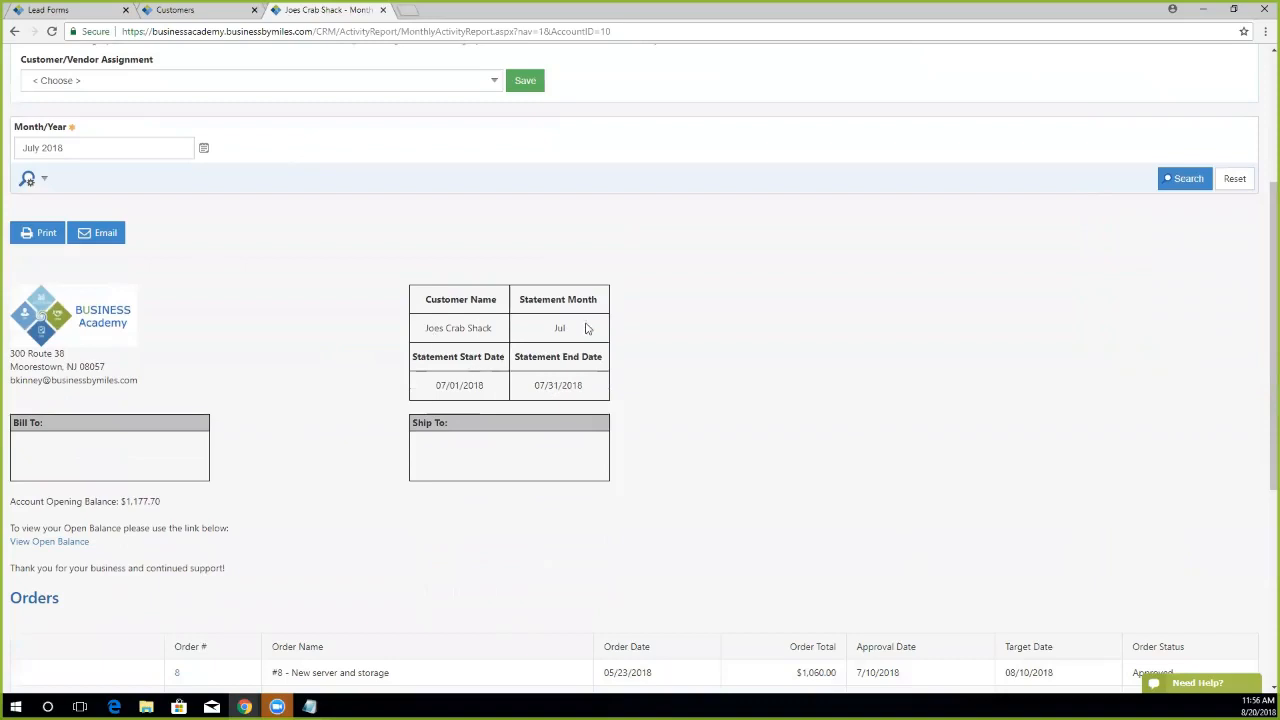
pyautogui.scroll(-4, 405, 522)
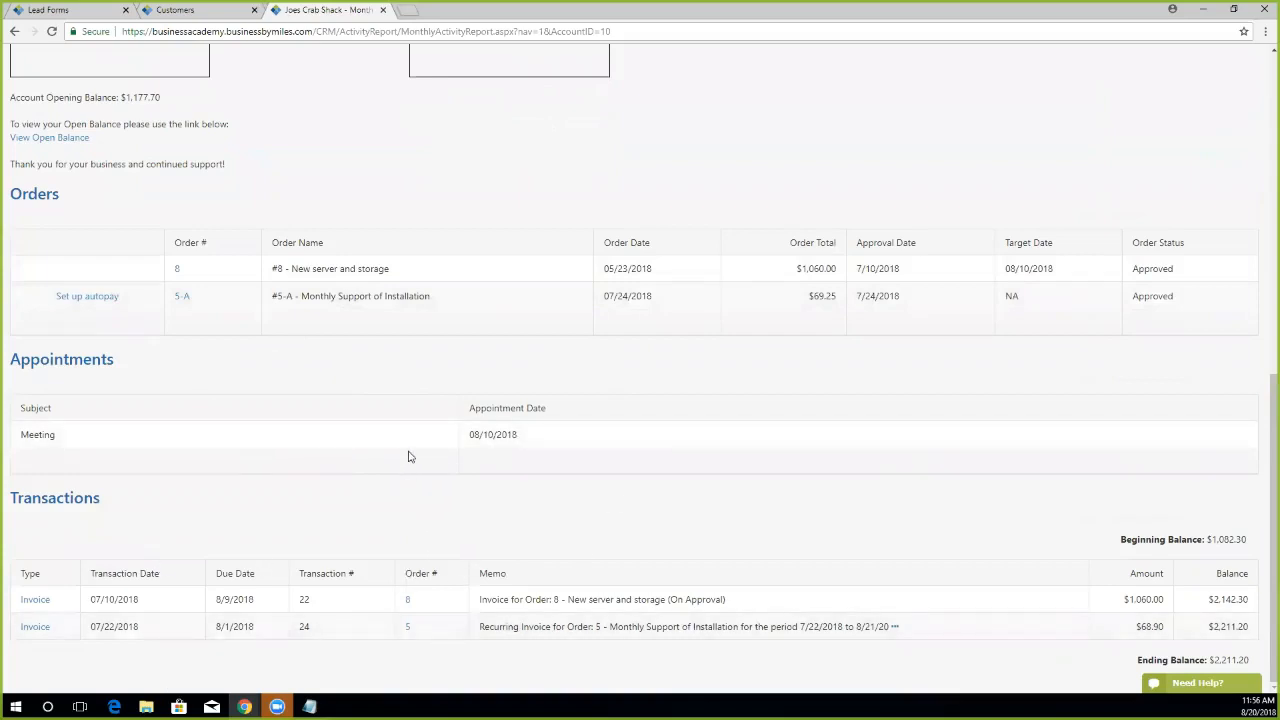
pyautogui.scroll(3, 445, 450)
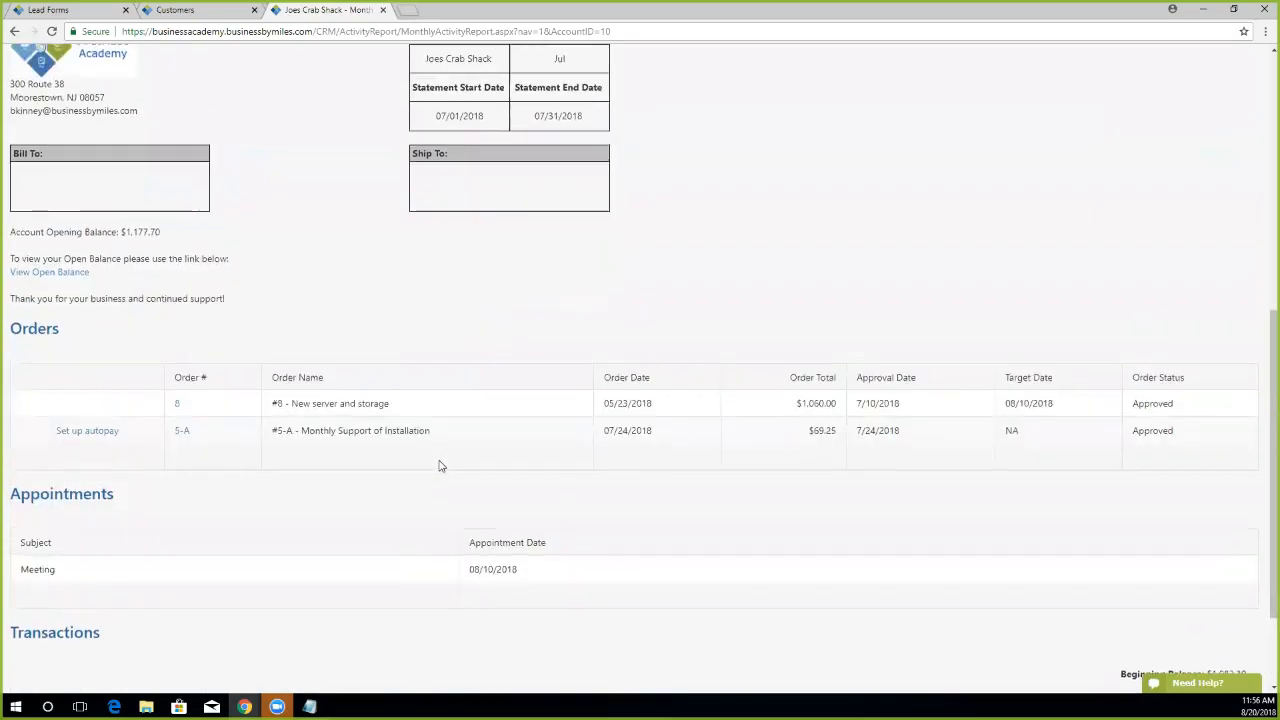
pyautogui.scroll(6, 405, 475)
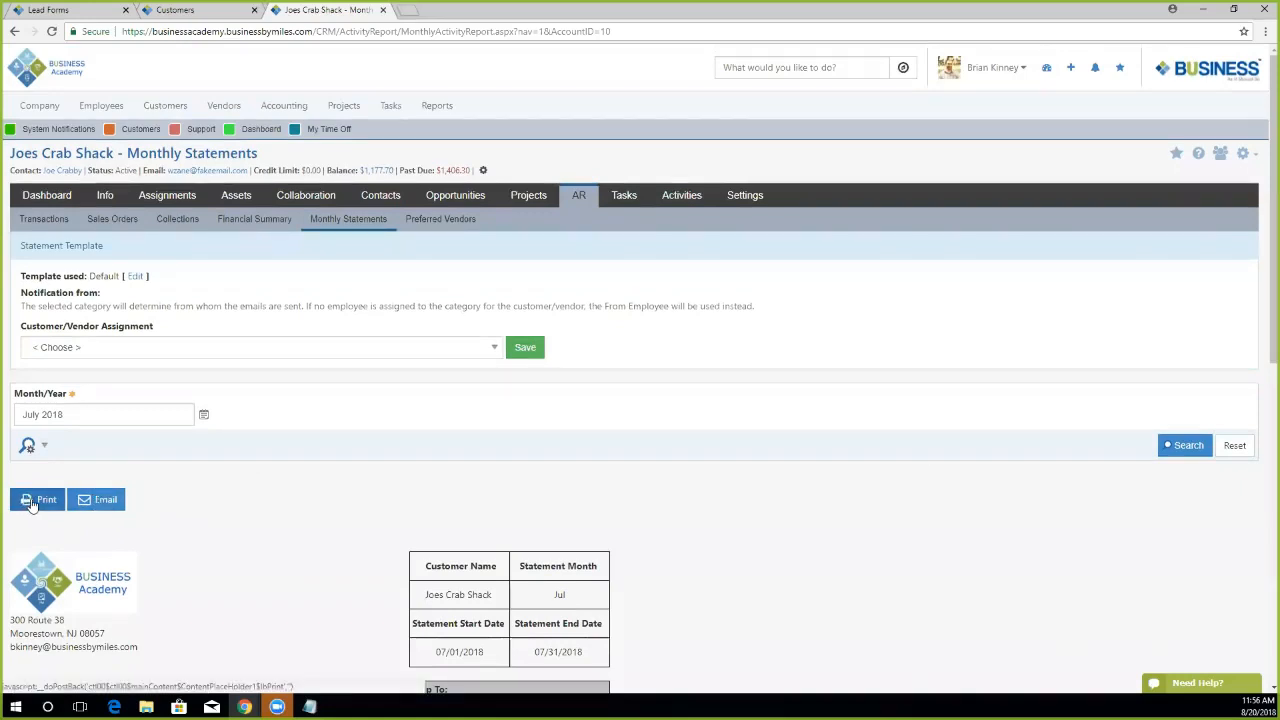
# Check the email draft and the available recipients for the monthly statement, and close it without sending.
pyautogui.click(100, 503)
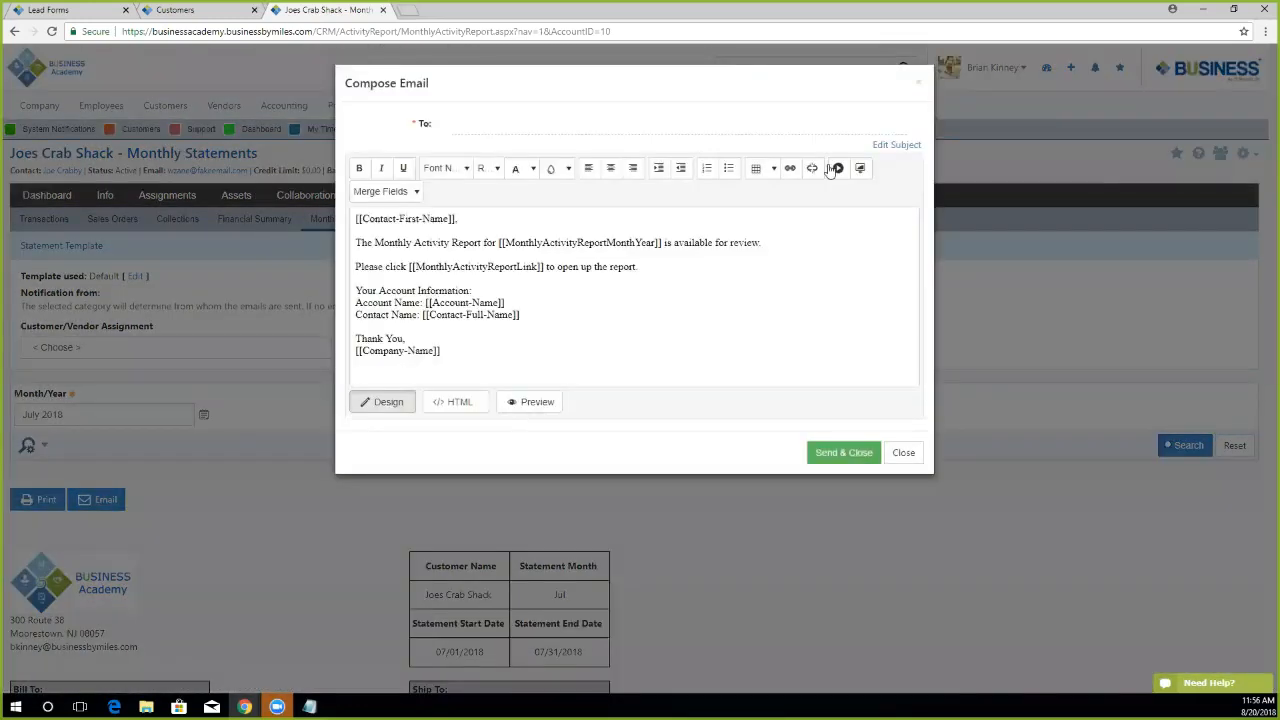
pyautogui.click(470, 123)
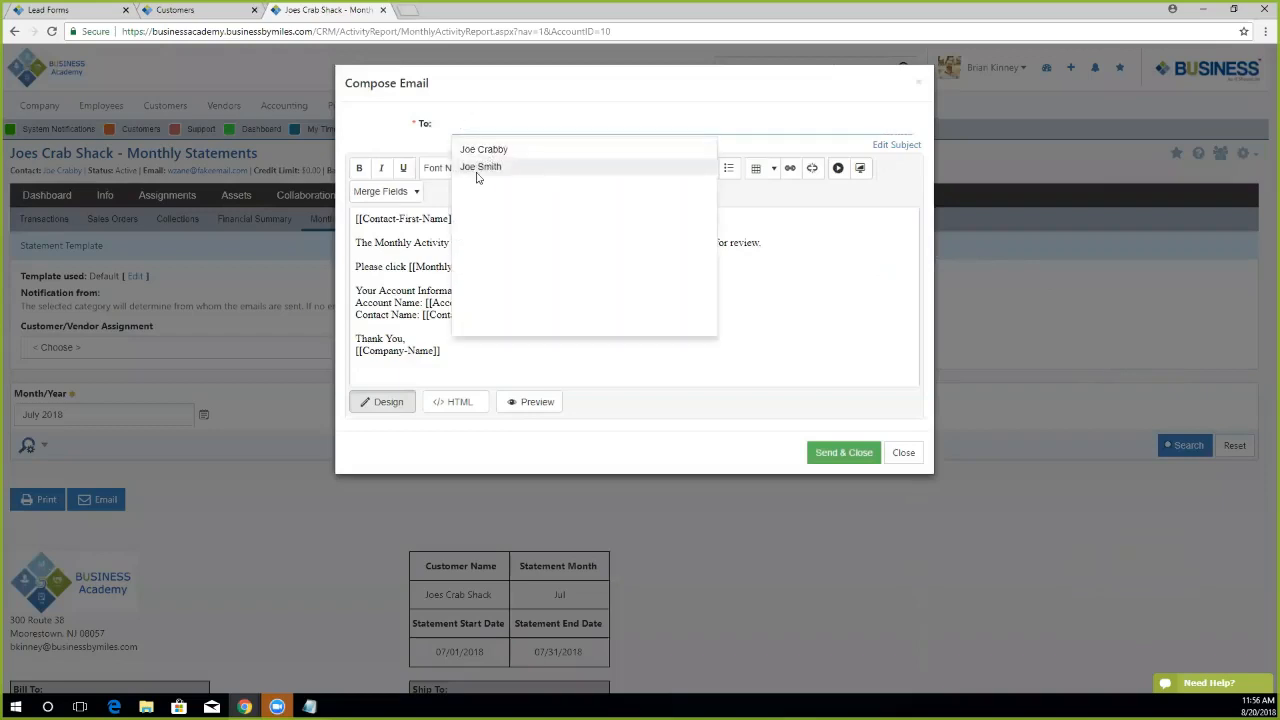
pyautogui.click(496, 100)
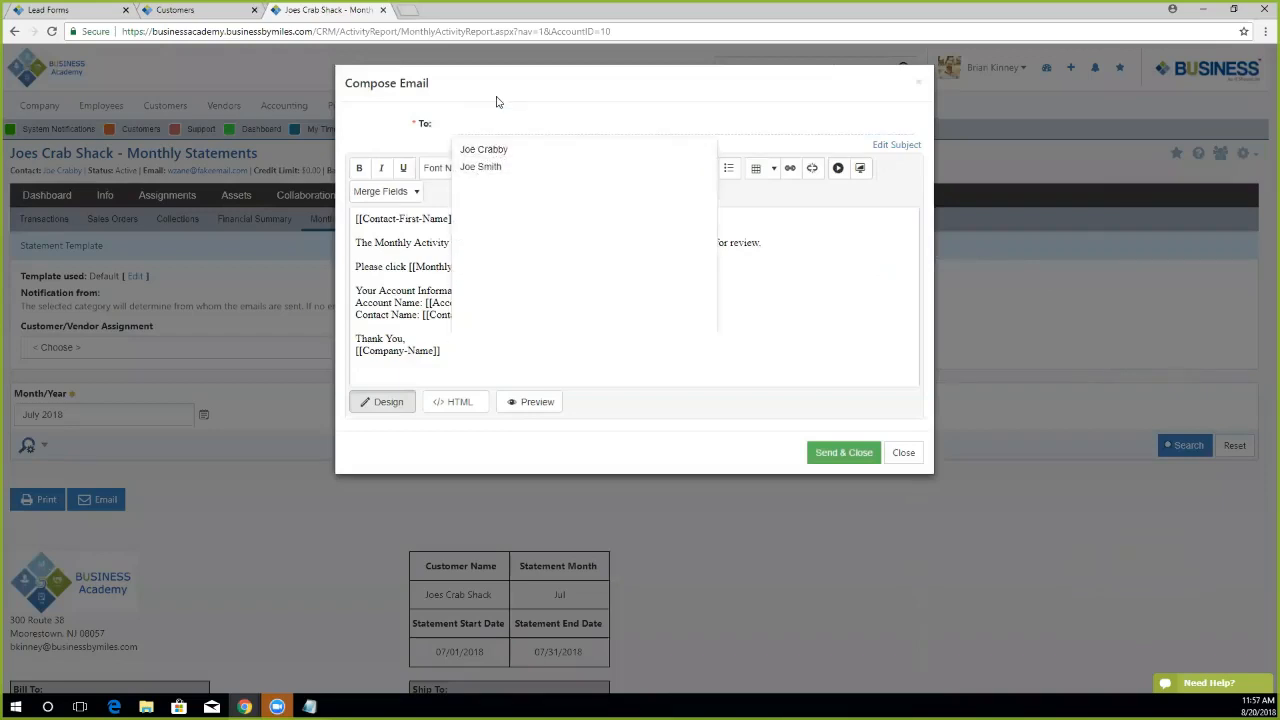
pyautogui.click(904, 453)
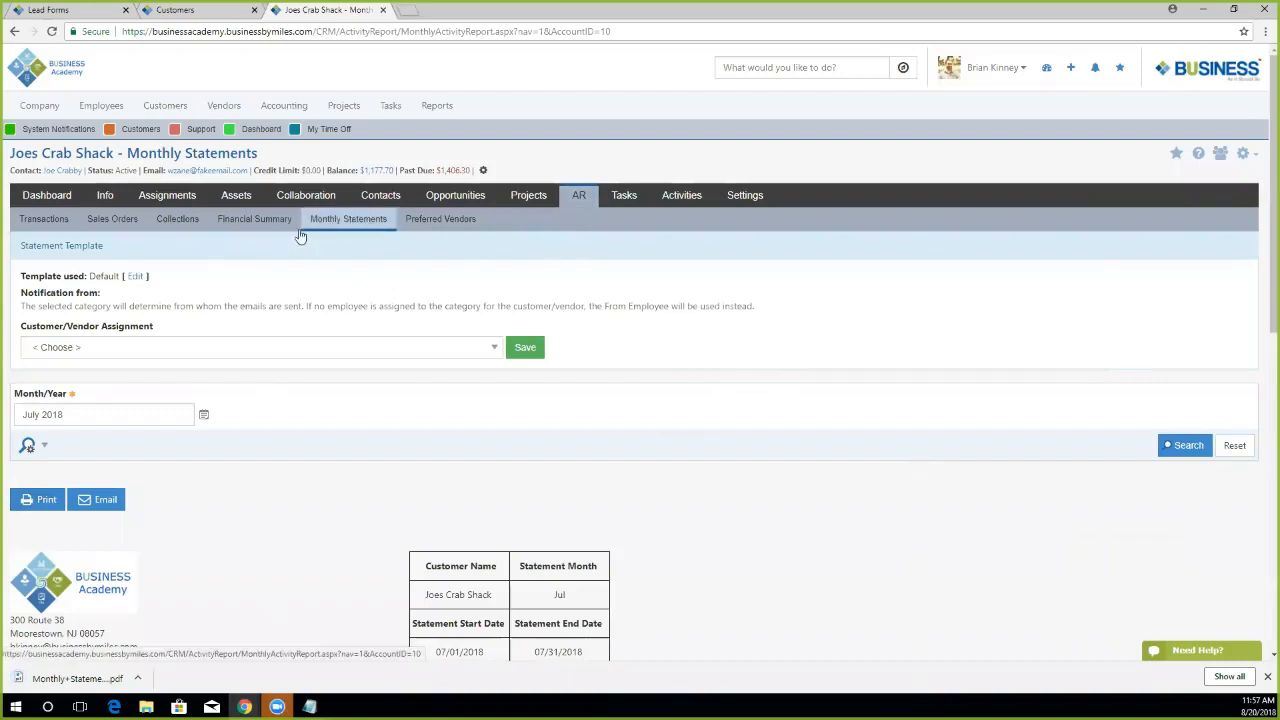
# Run the sales Opportunity Report for all date periods, types, priorities and statuses.
pyautogui.click(165, 108)
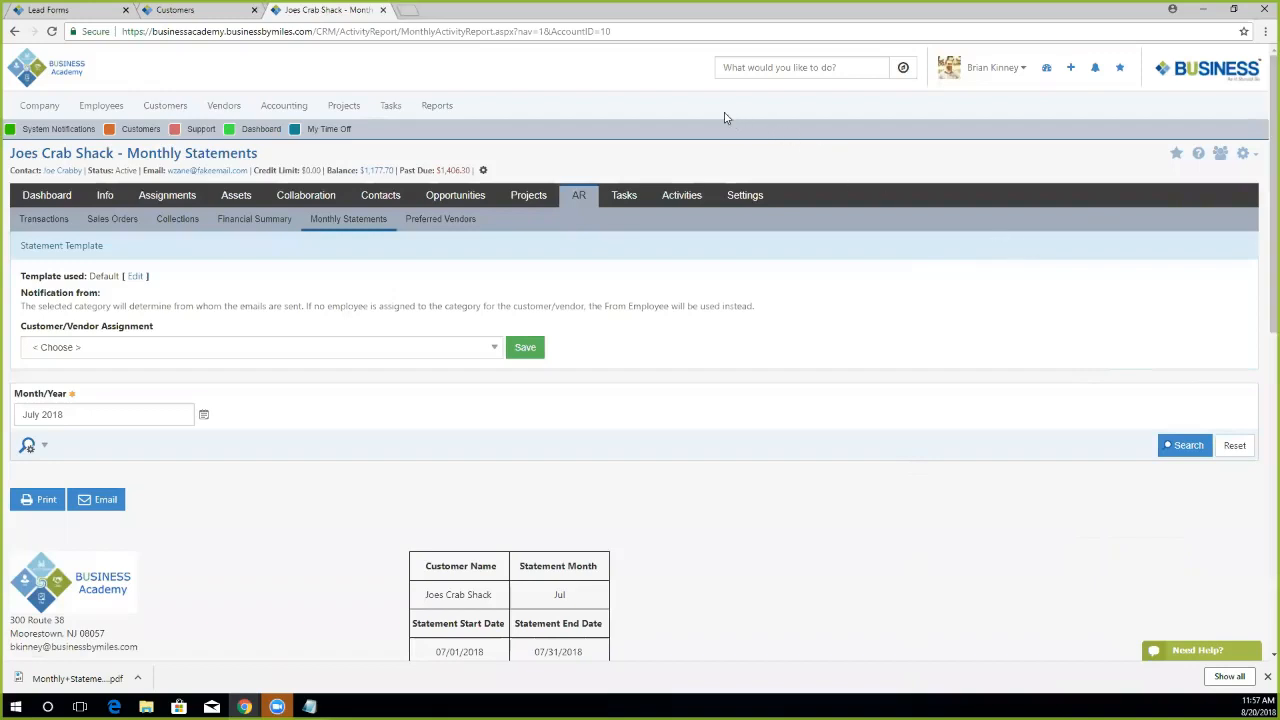
pyautogui.moveTo(428, 105)
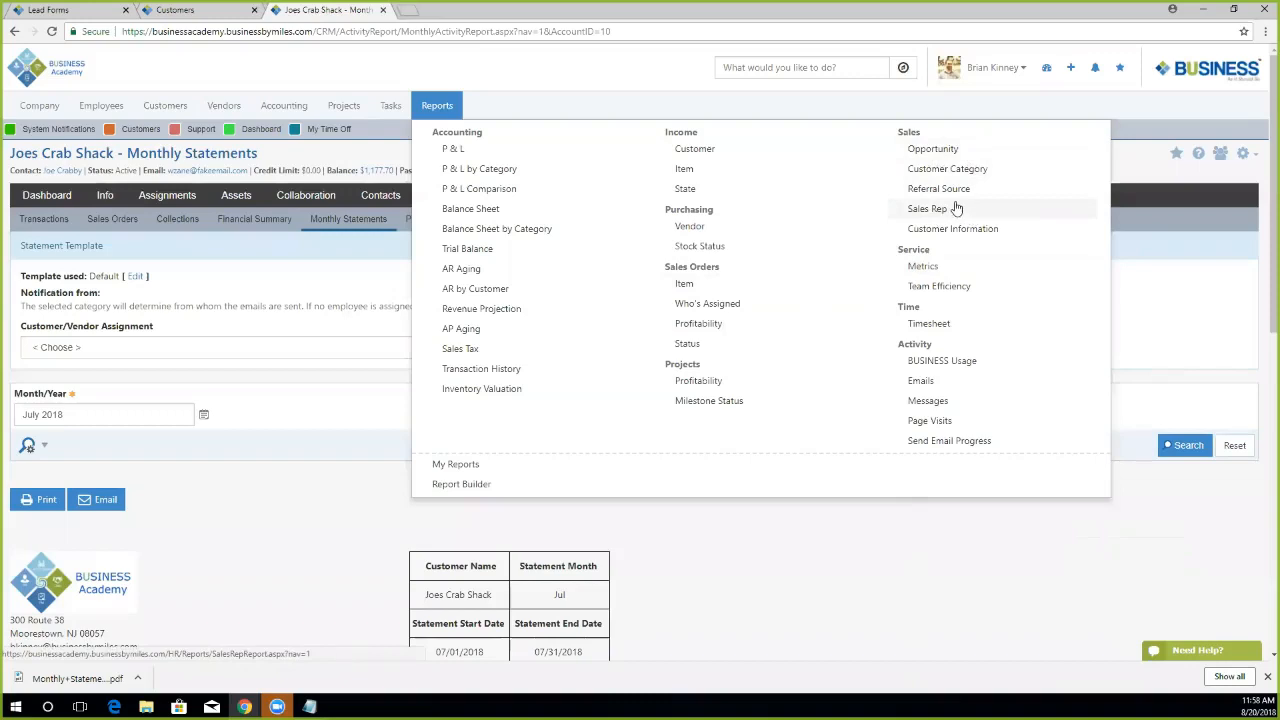
pyautogui.click(941, 156)
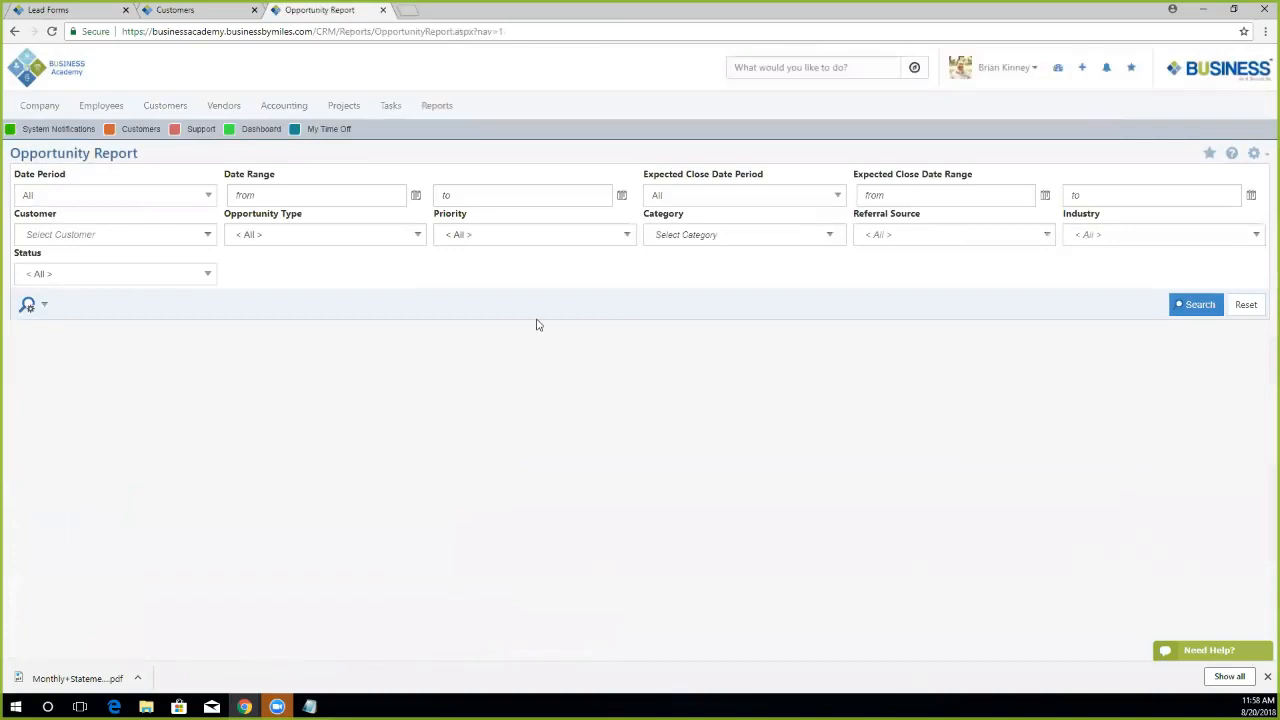
pyautogui.click(1199, 306)
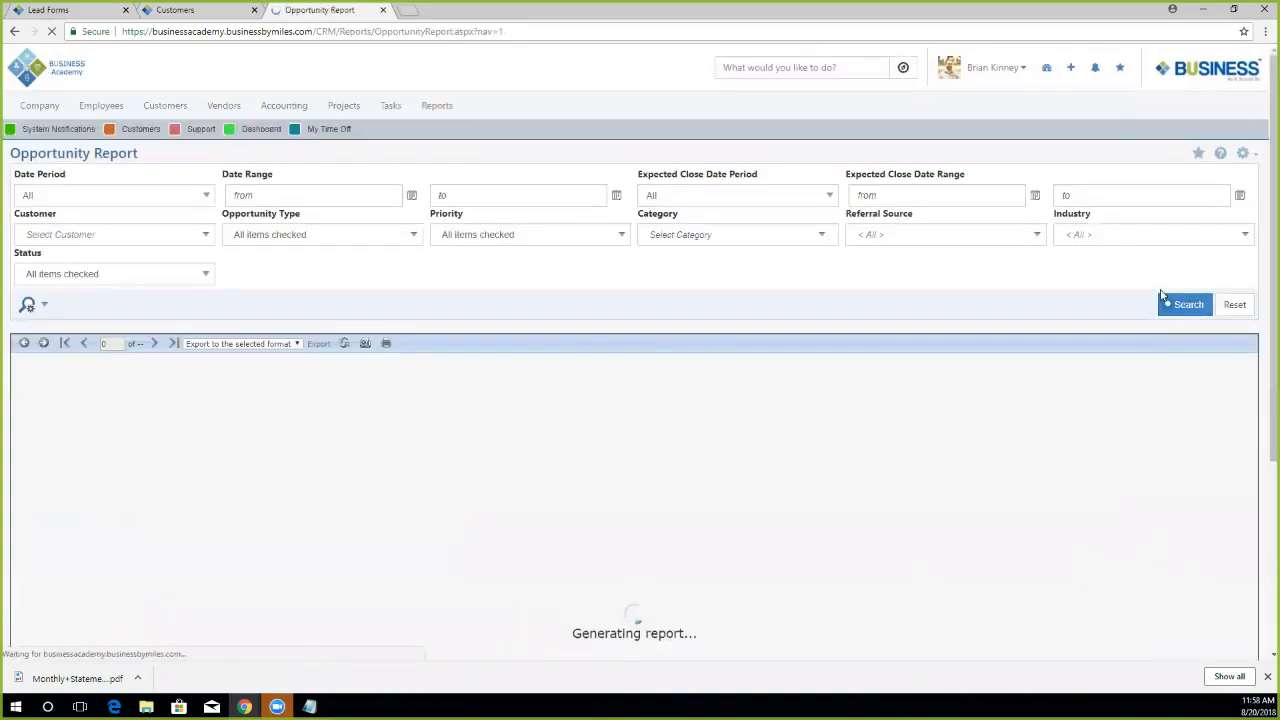
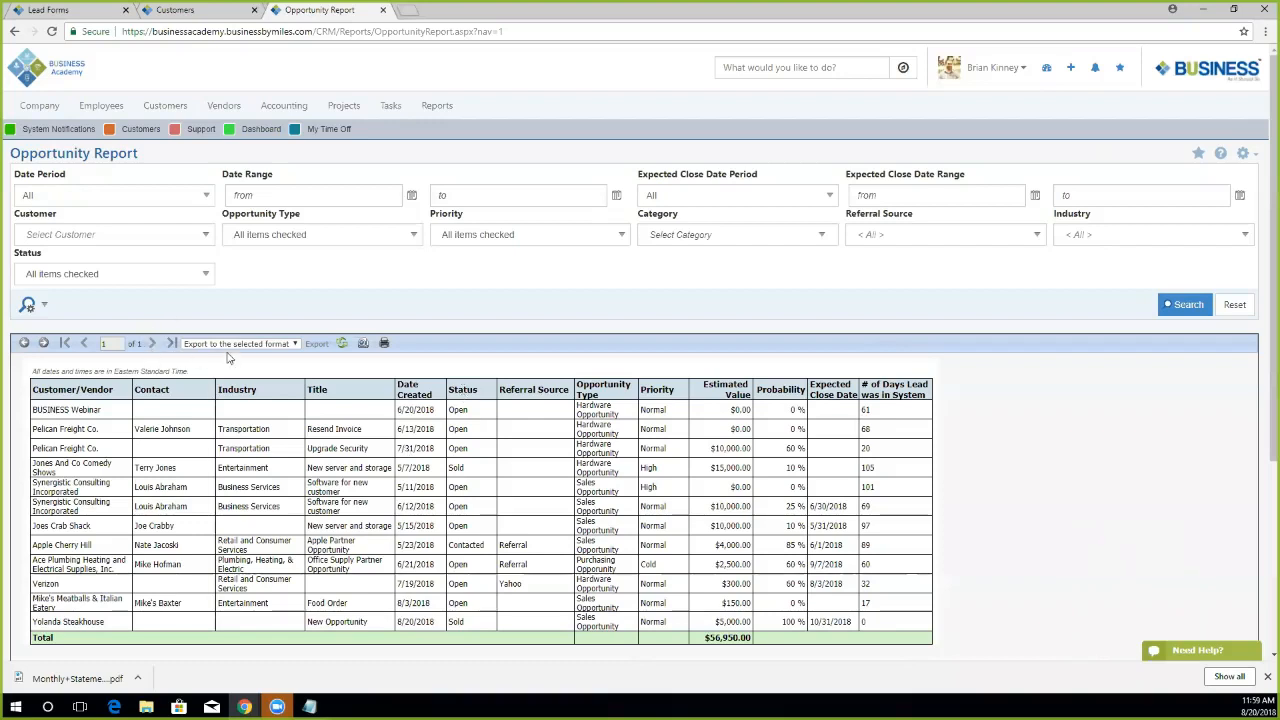
# Export the Opportunity Report as an Acrobat (PDF) file, view the downloaded Opportunity.pdf, and close it.
pyautogui.click(286, 345)
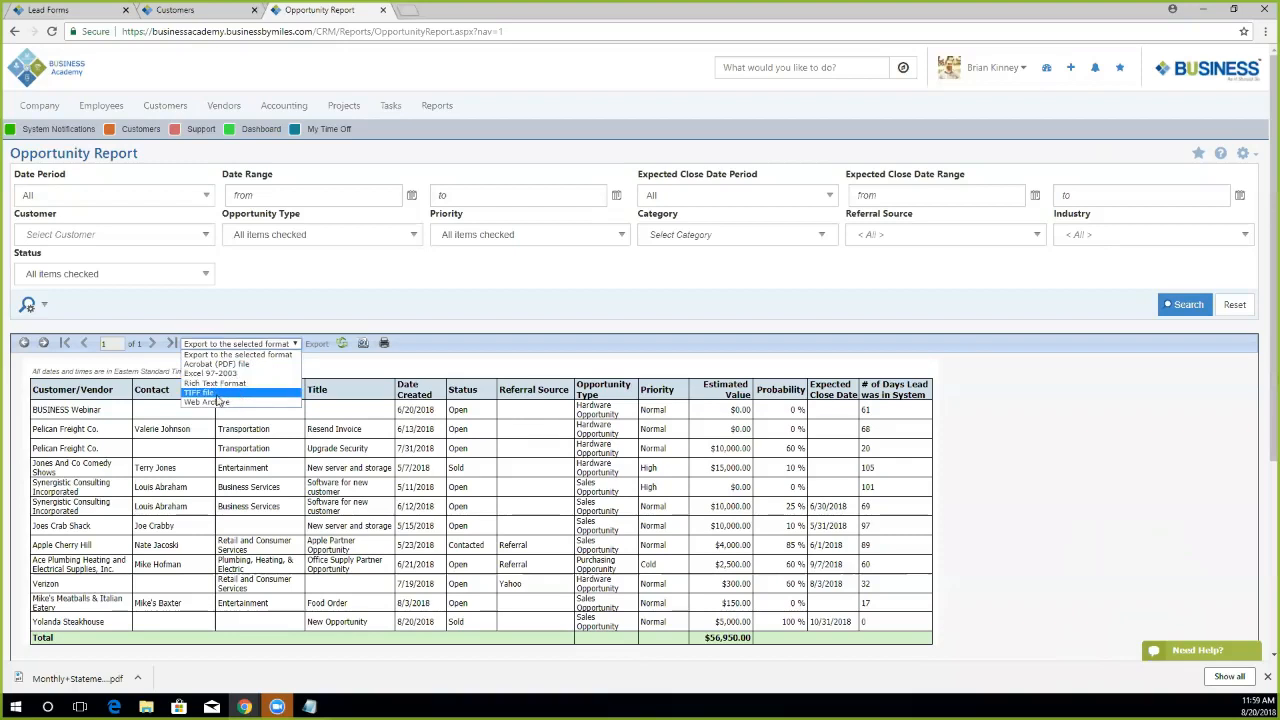
pyautogui.click(258, 364)
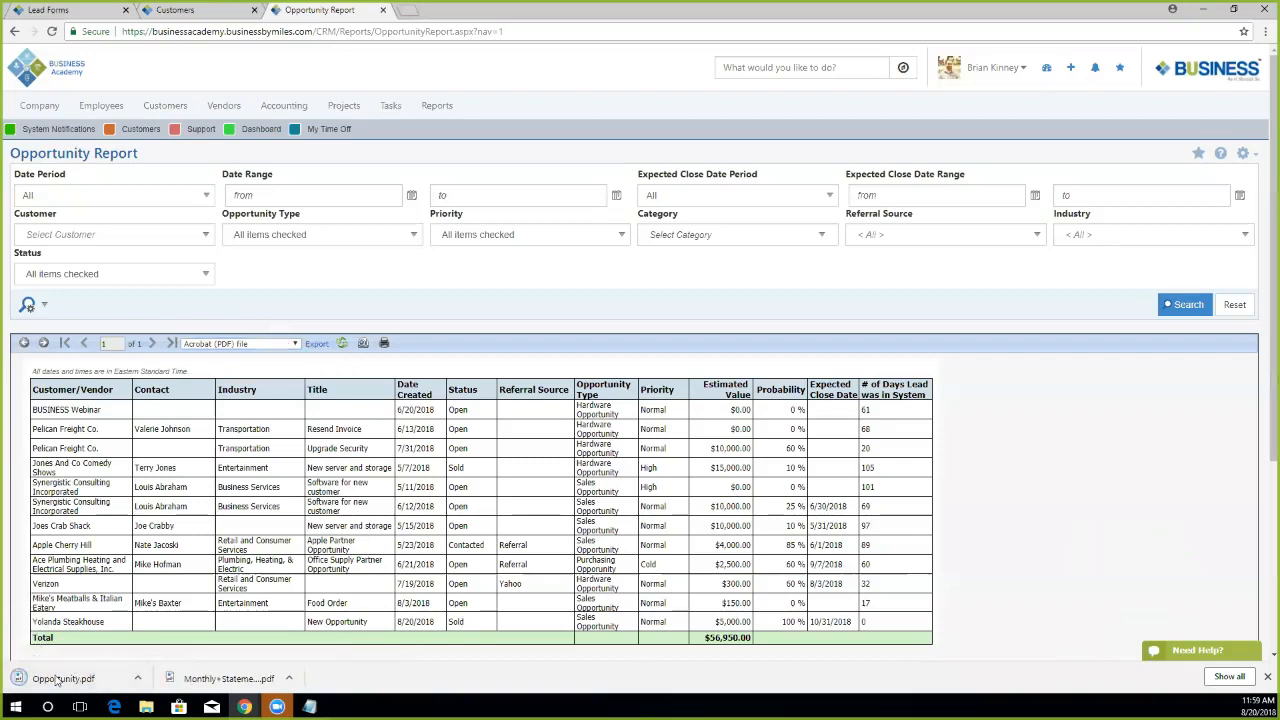
pyautogui.click(60, 678)
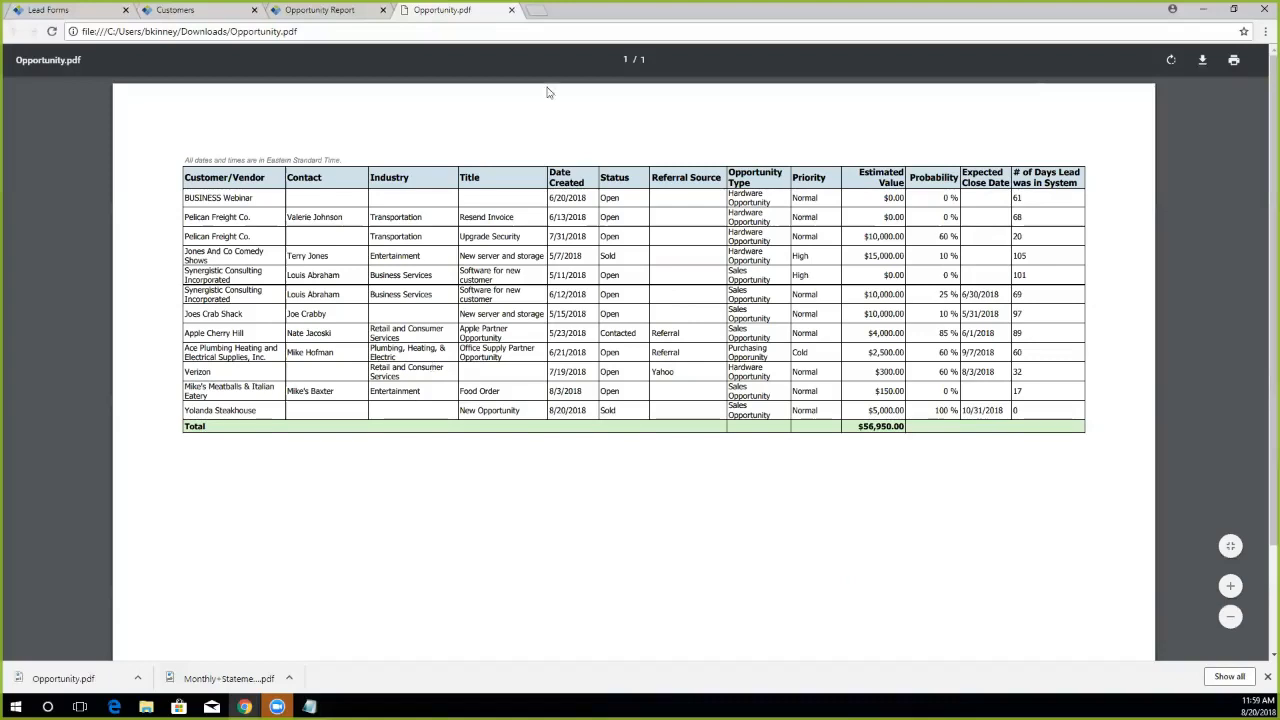
pyautogui.click(511, 10)
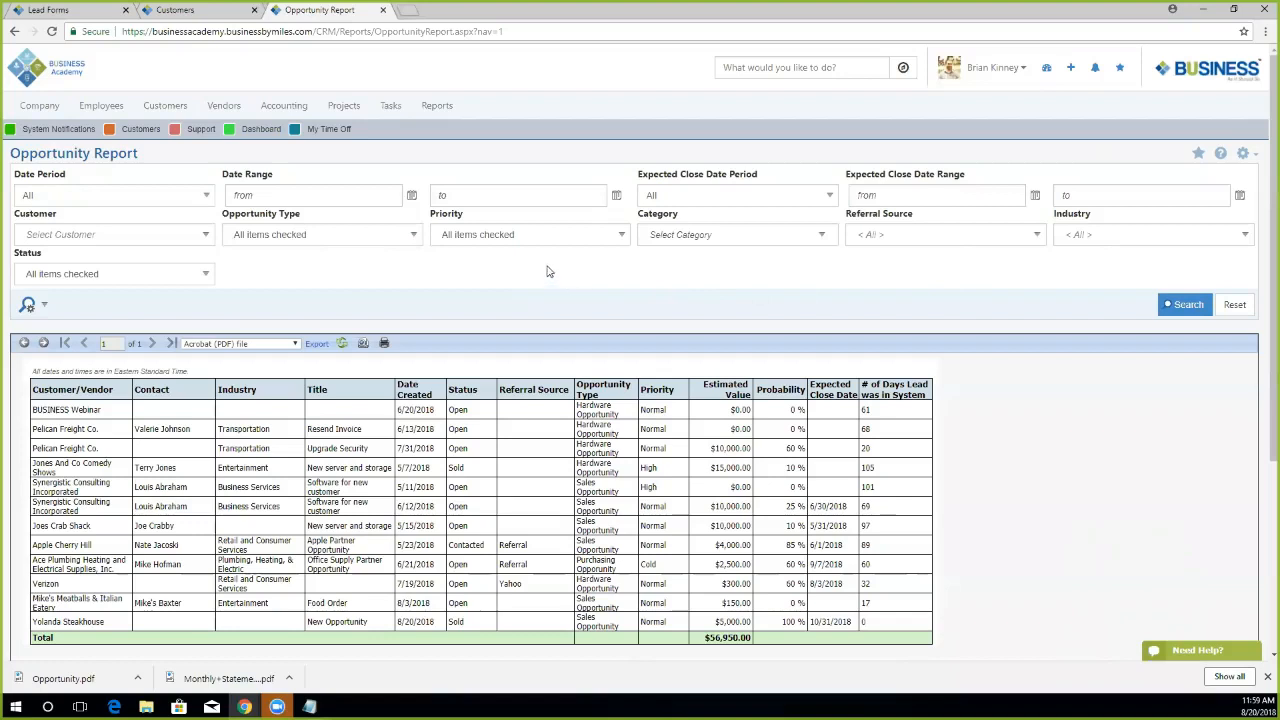
# Restrict the Opportunity Report to High priority and run it again.
pyautogui.click(529, 236)
pyautogui.click(455, 256)
pyautogui.click(438, 288)
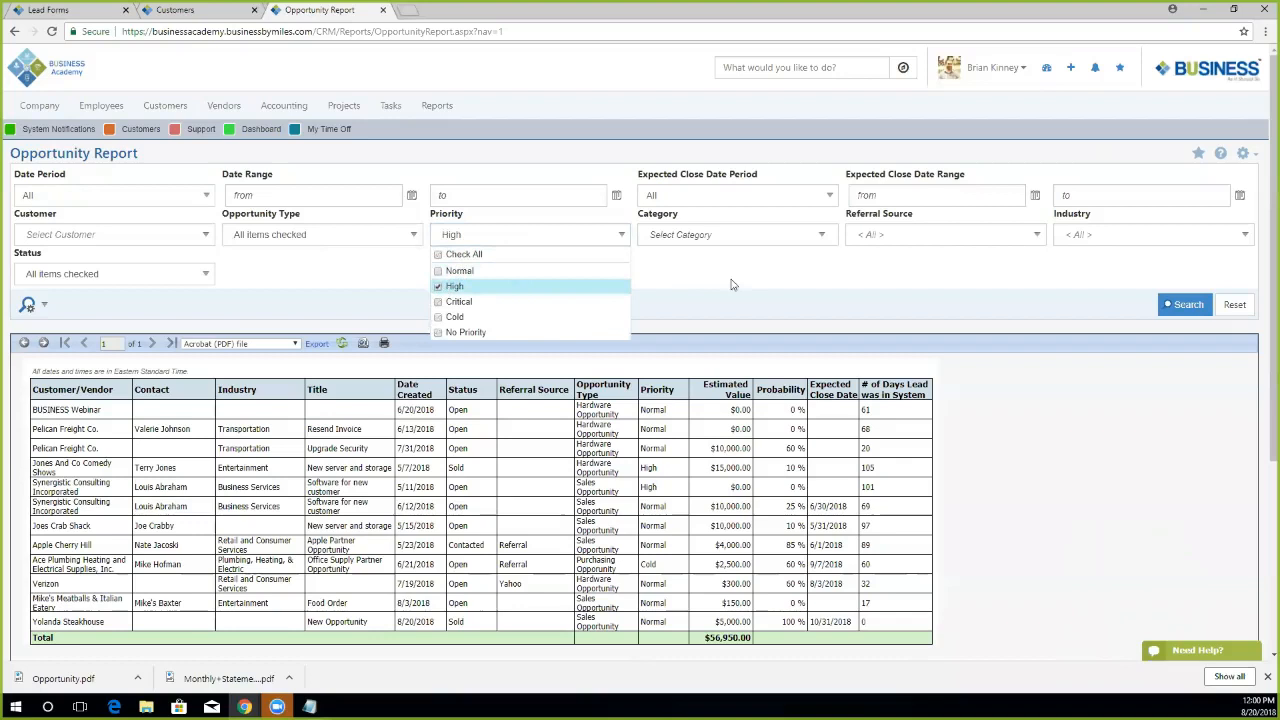
pyautogui.click(778, 285)
pyautogui.click(1185, 305)
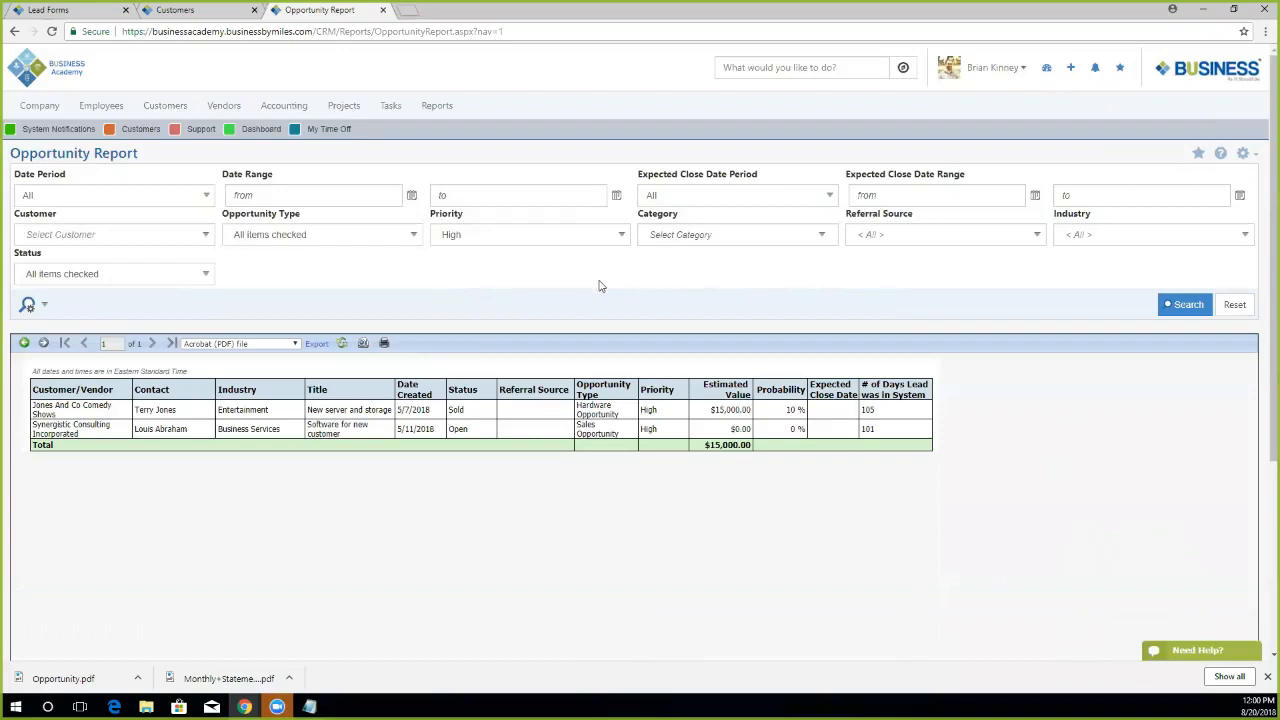
# Open the list of custom reports in My Reports and dismiss the browser's download bar.
pyautogui.click(437, 105)
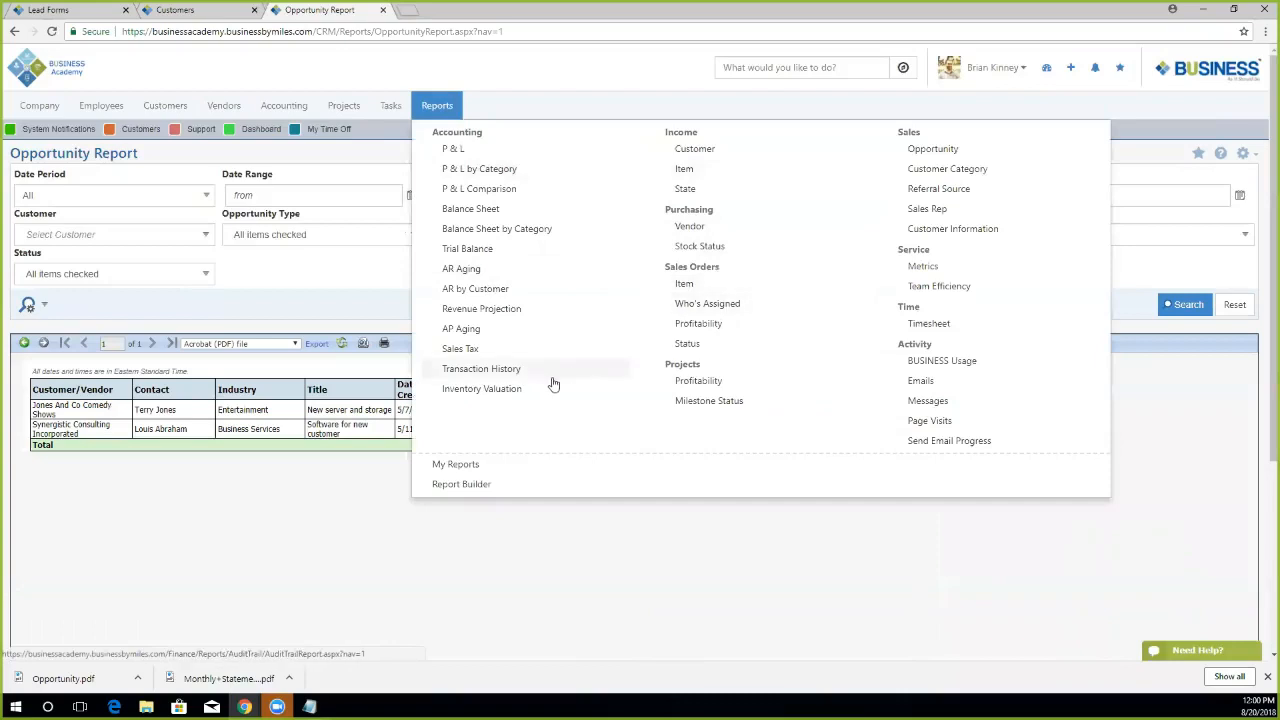
pyautogui.click(455, 486)
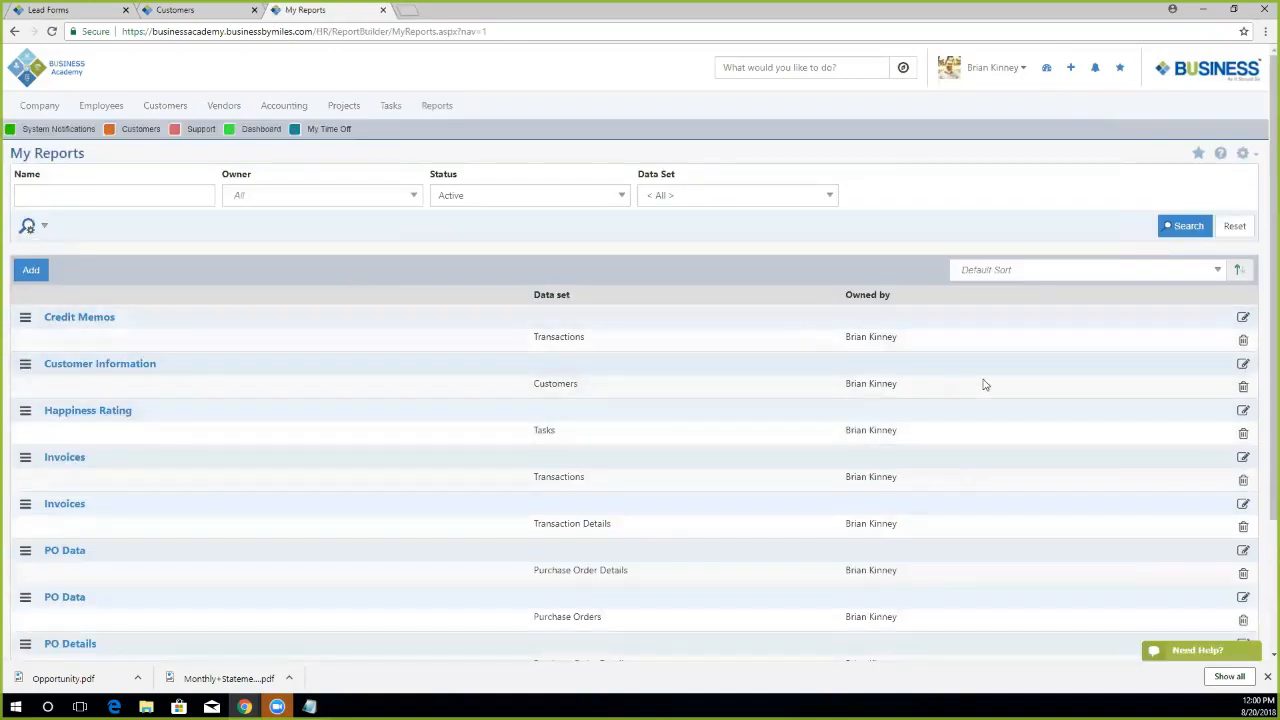
pyautogui.click(1266, 677)
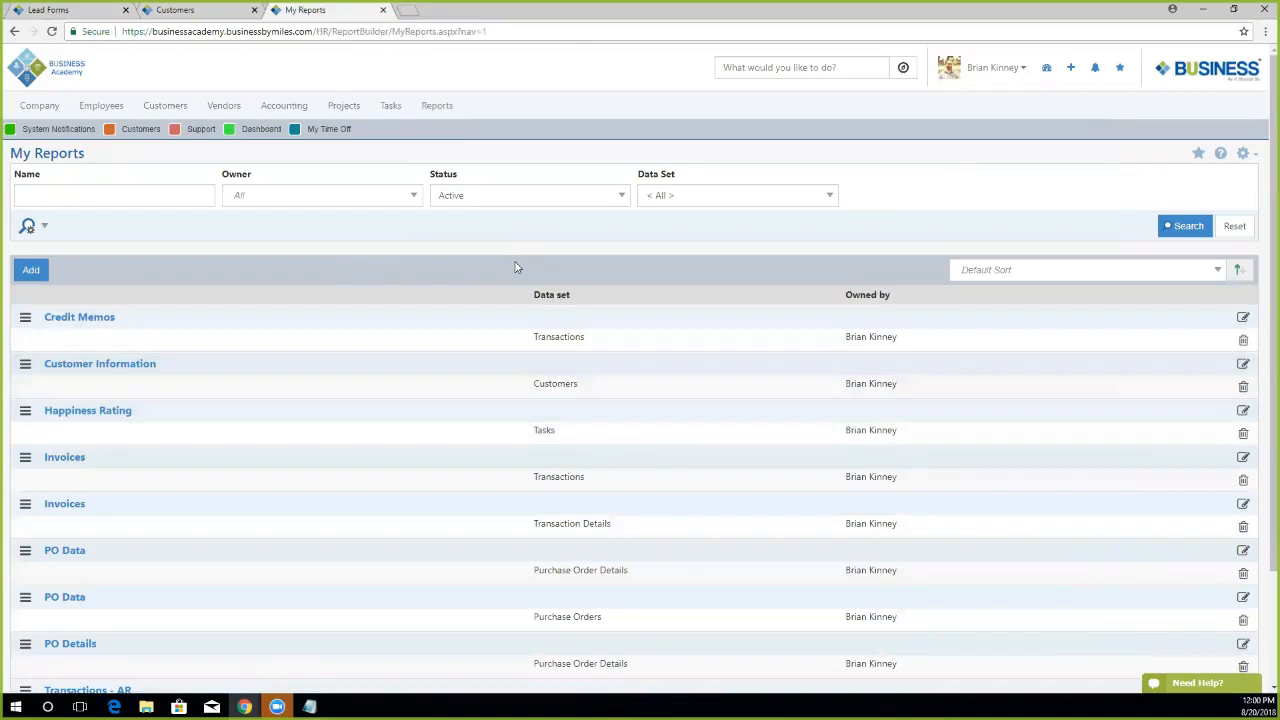
pyautogui.click(436, 105)
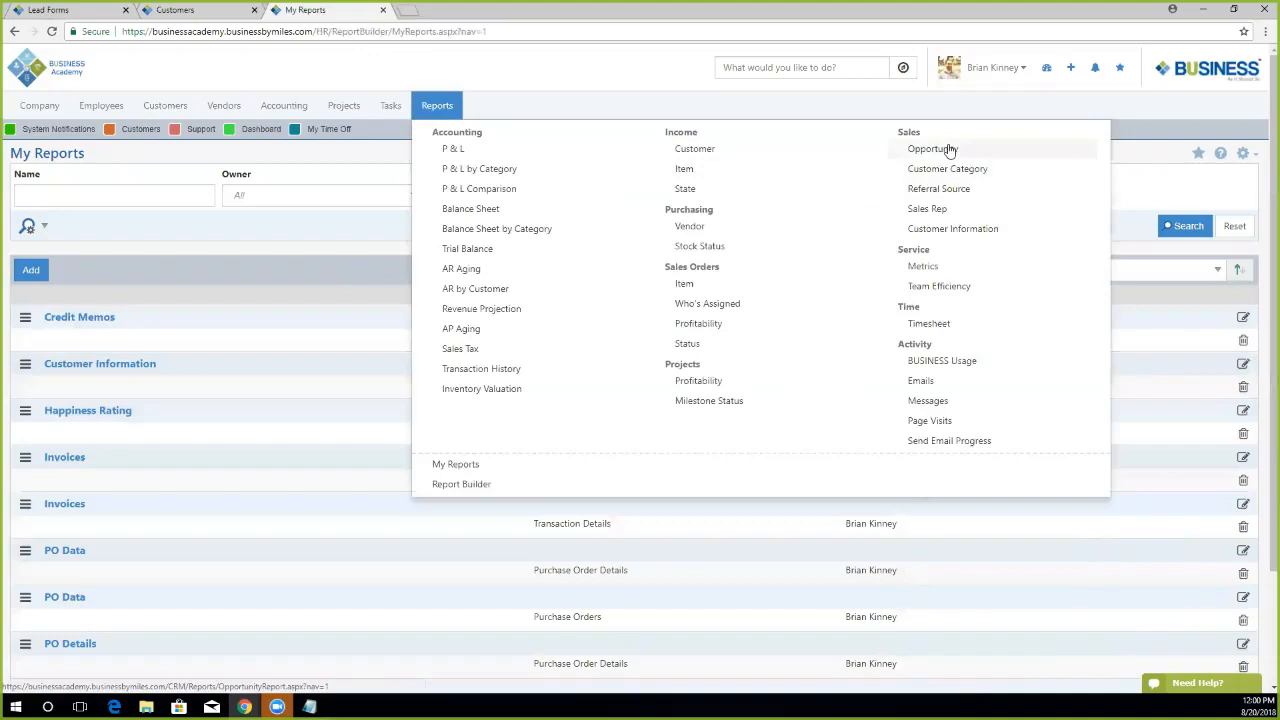
pyautogui.click(331, 238)
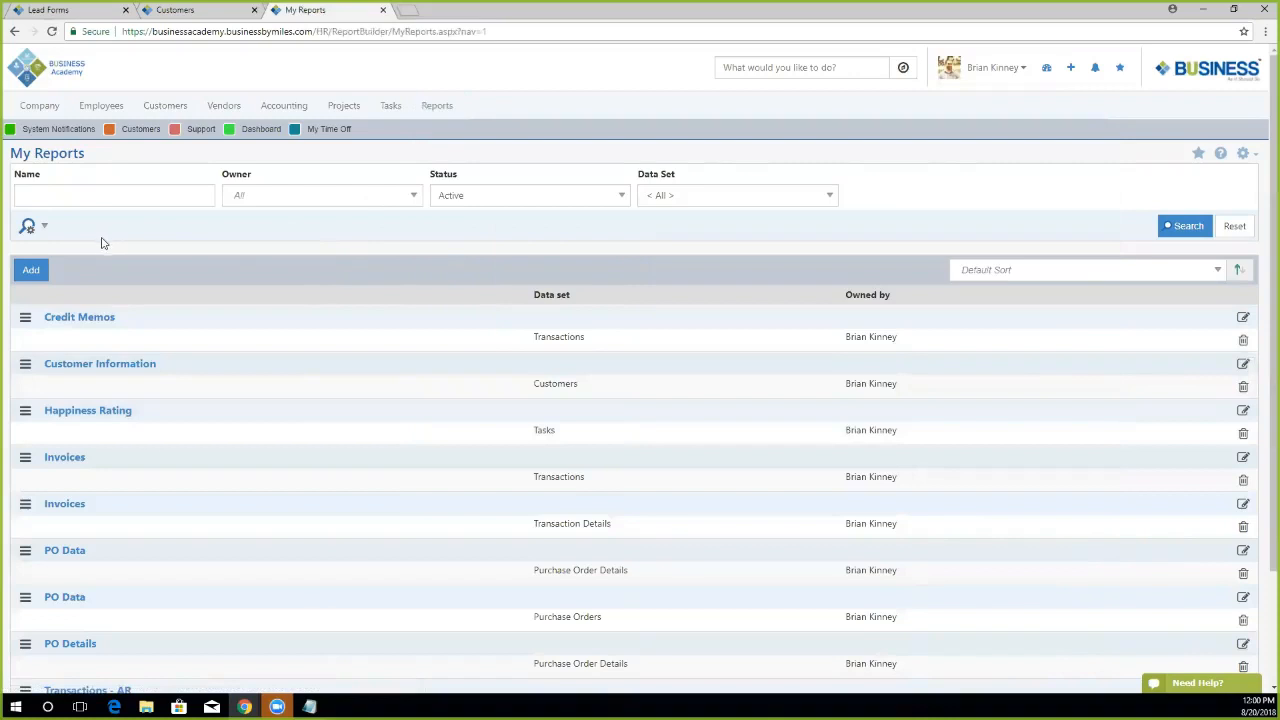
# Create a new report named Tracking Opportunities based on the Opportunities data set.
pyautogui.click(31, 272)
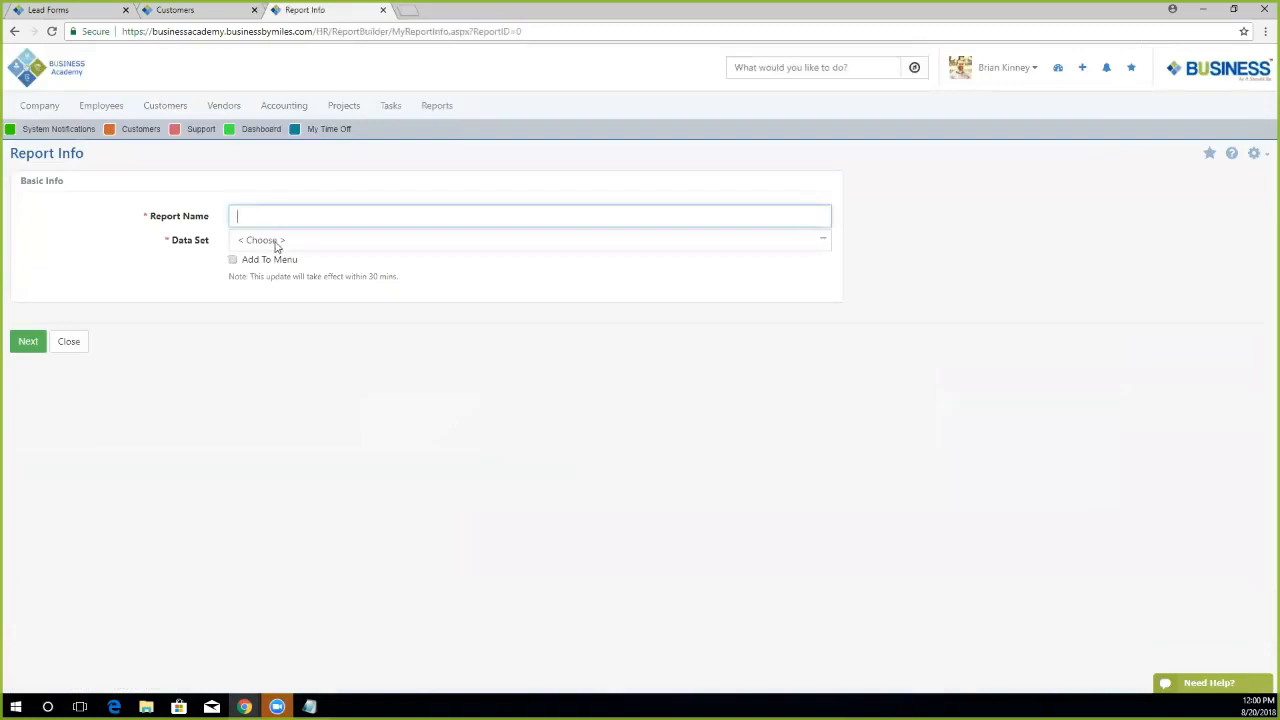
pyautogui.click(277, 245)
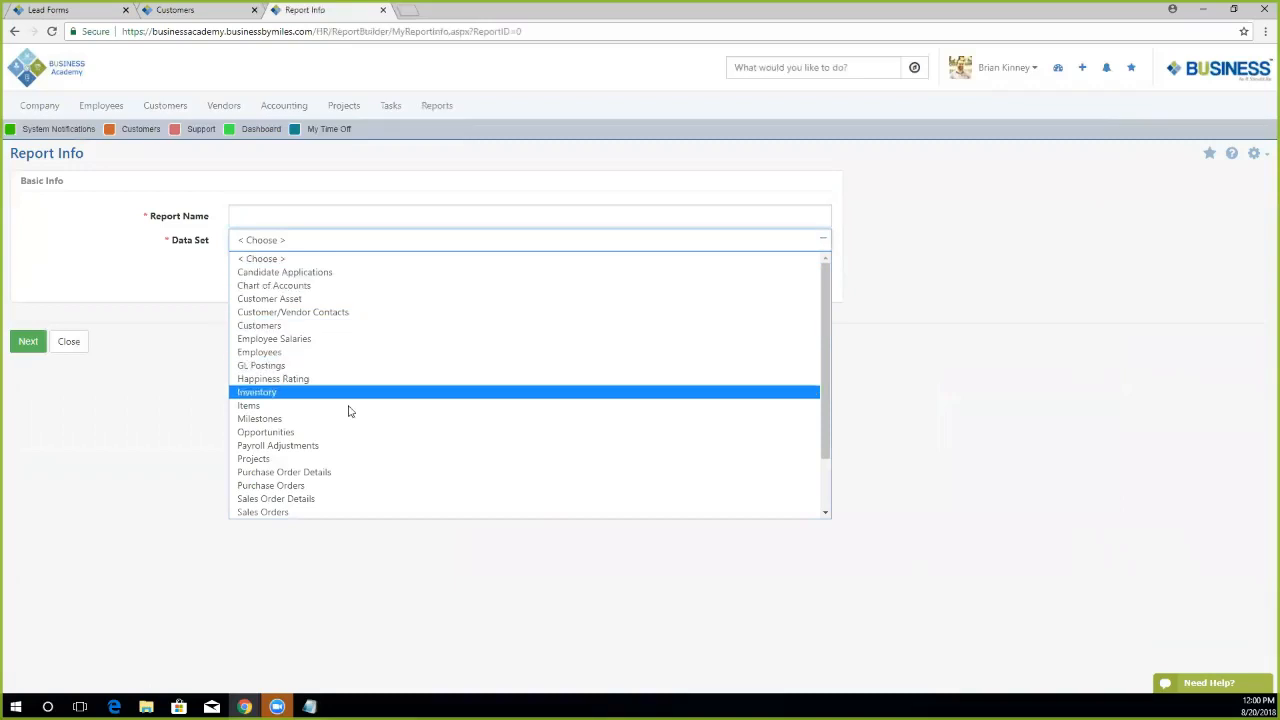
pyautogui.click(270, 432)
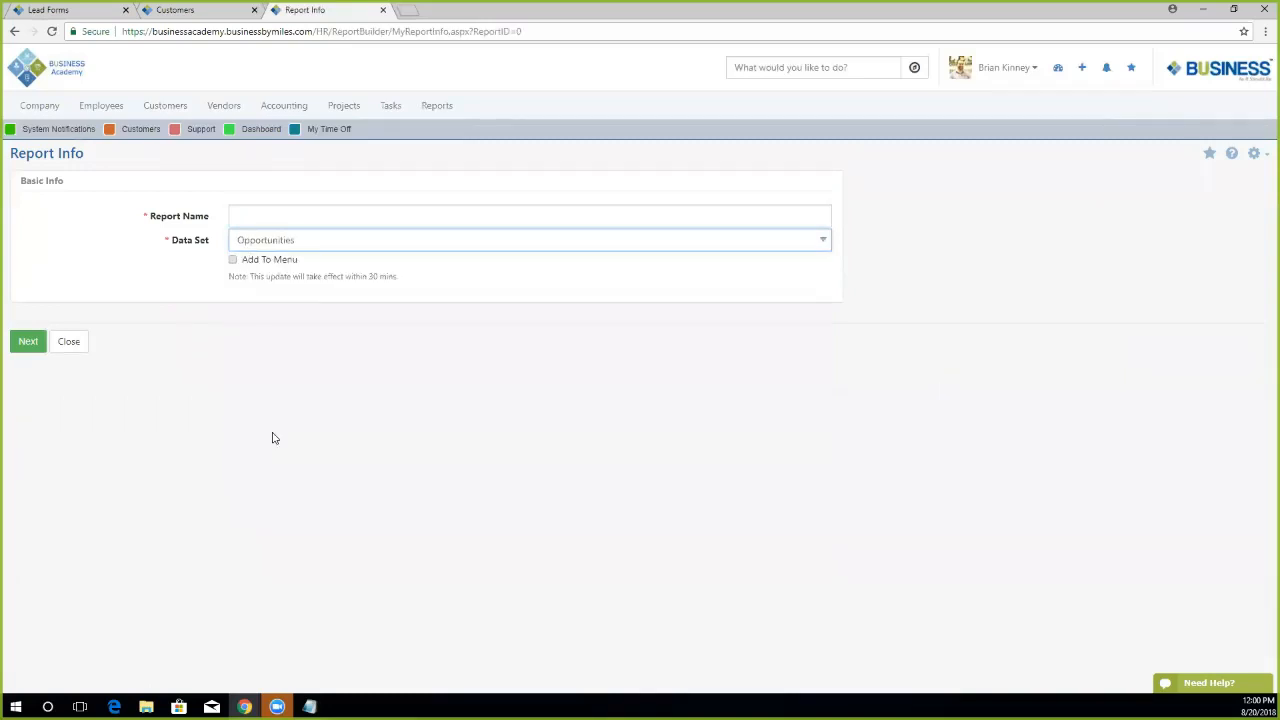
pyautogui.click(277, 214)
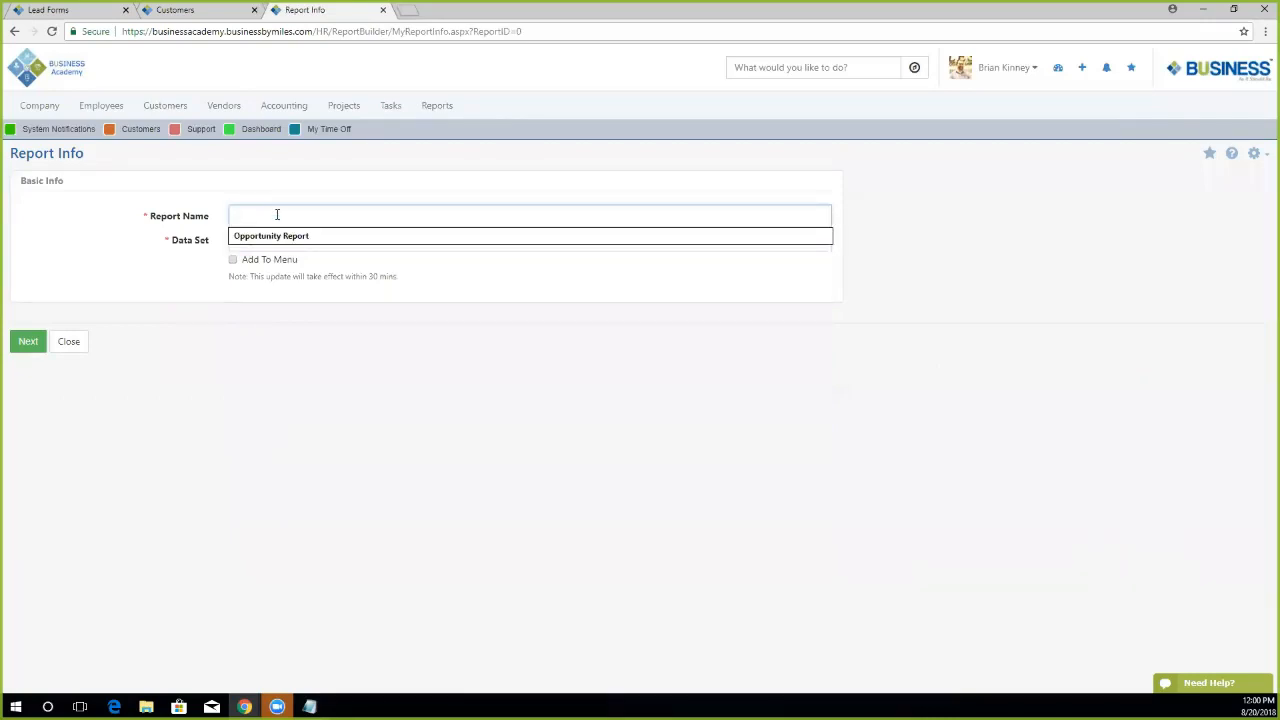
pyautogui.write('Tracking Opportunities')
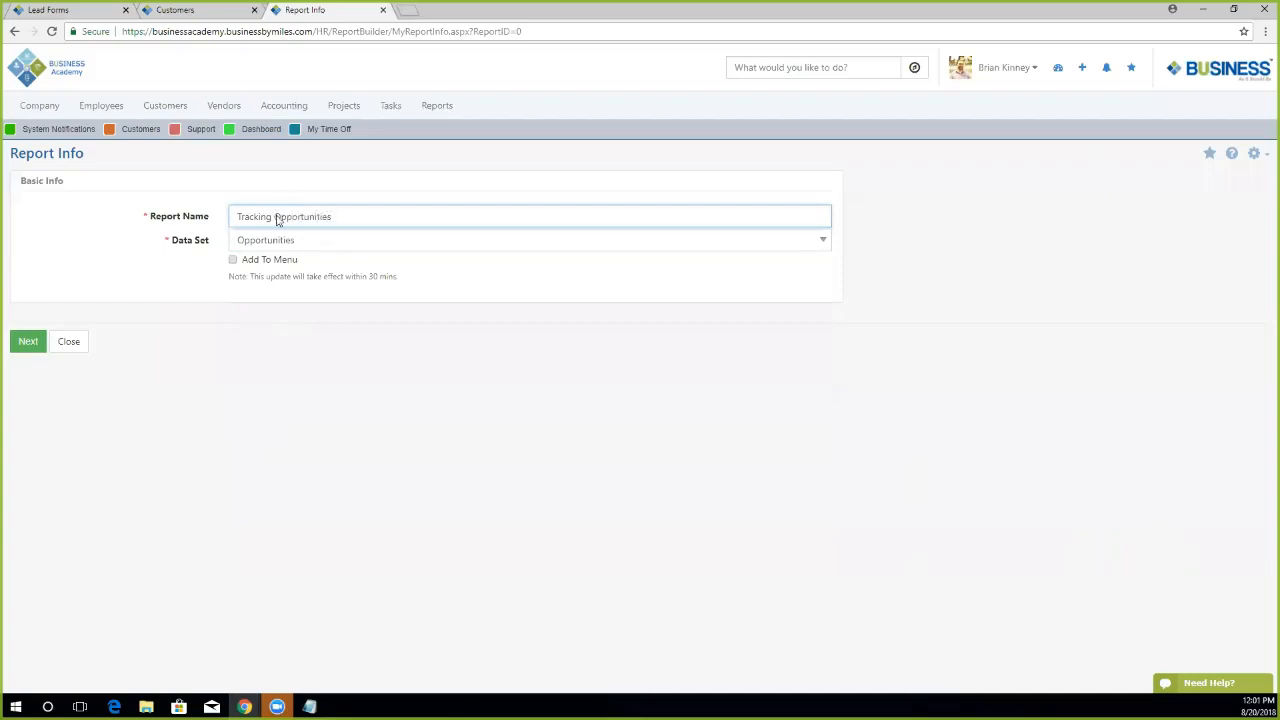
pyautogui.click(27, 341)
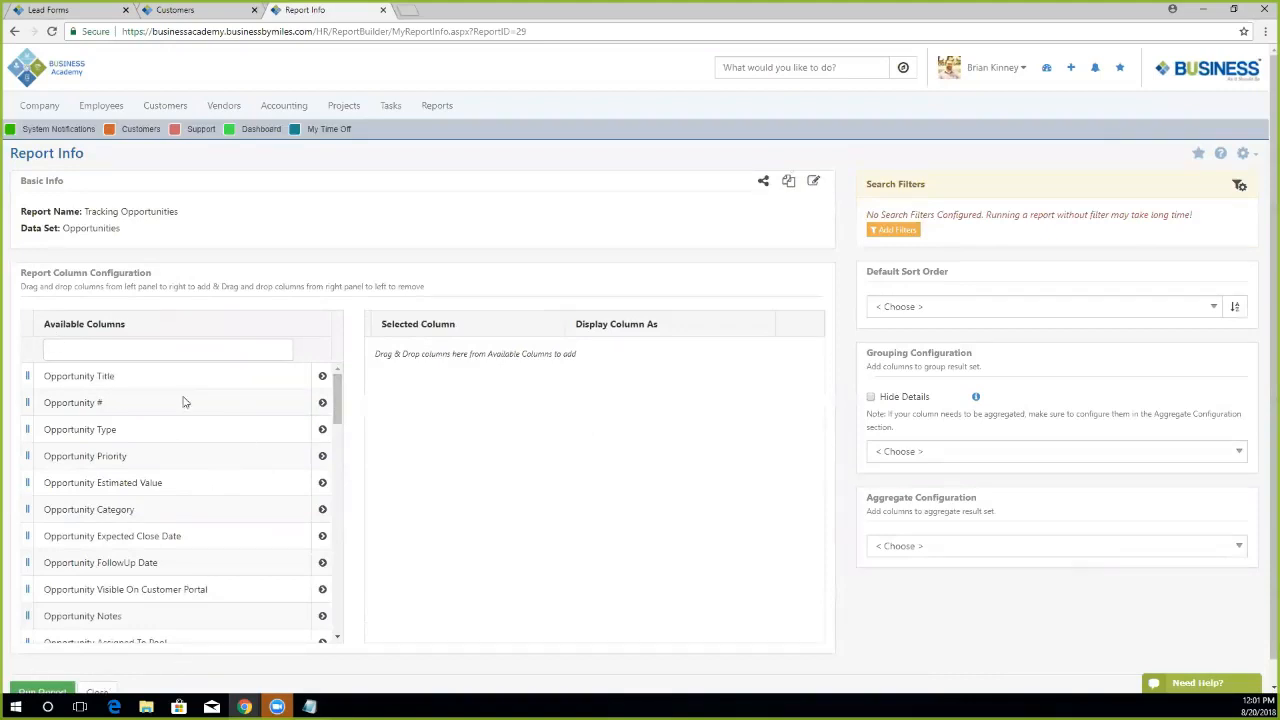
# Add the Opportunity Title, Opportunity #, Opportunity Type, Opportunity Priority and Opportunity Estimated Value columns to the report.
pyautogui.moveTo(339, 389); pyautogui.dragTo(339, 390)
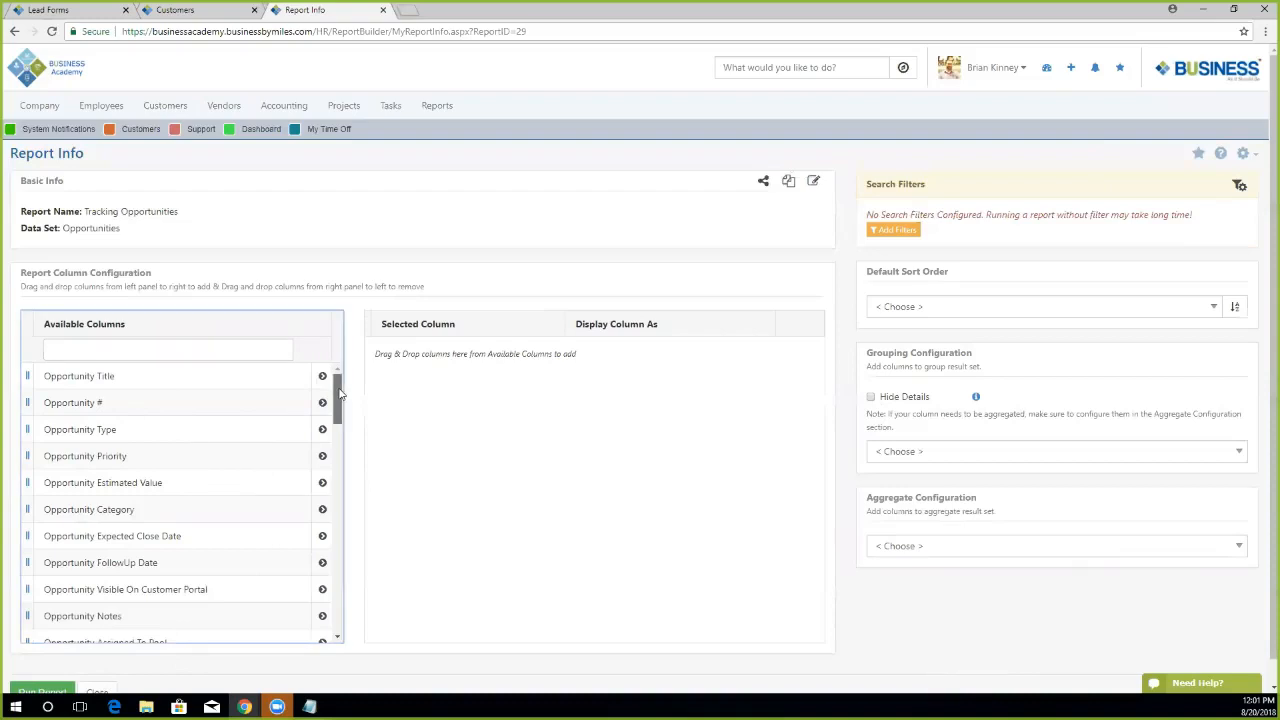
pyautogui.click(320, 376)
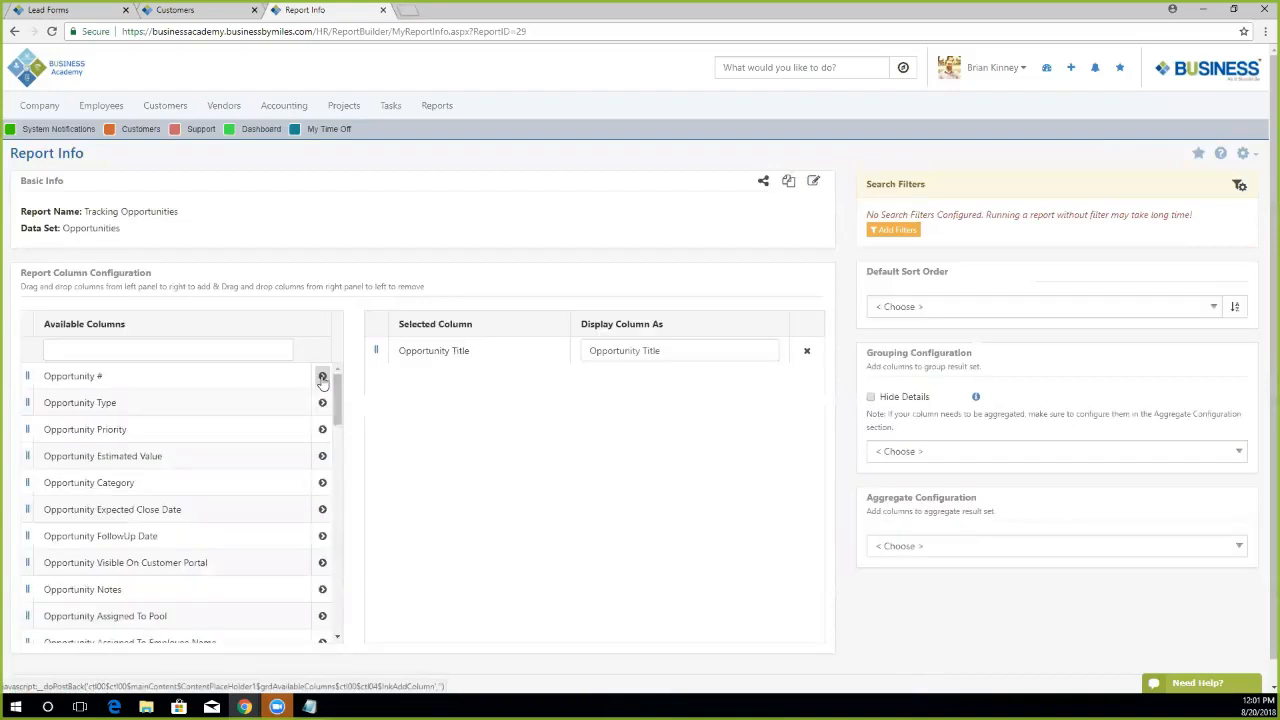
pyautogui.click(322, 379)
pyautogui.click(322, 379)
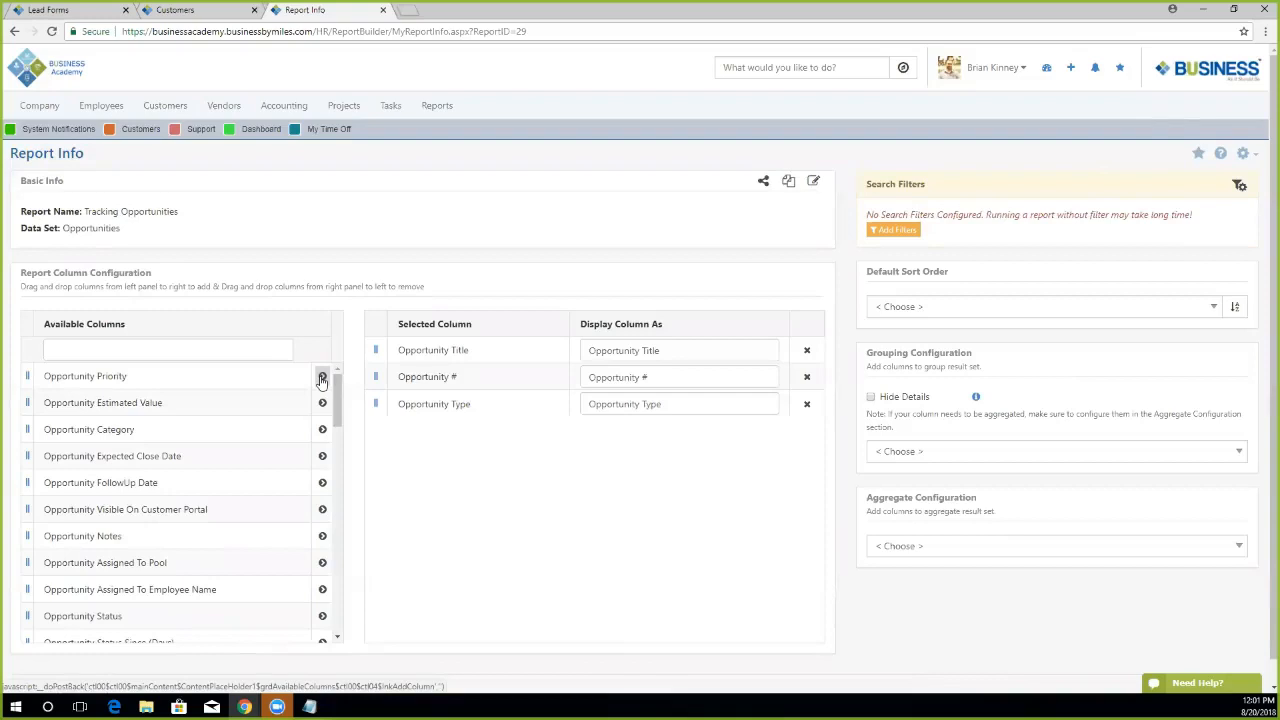
pyautogui.click(322, 379)
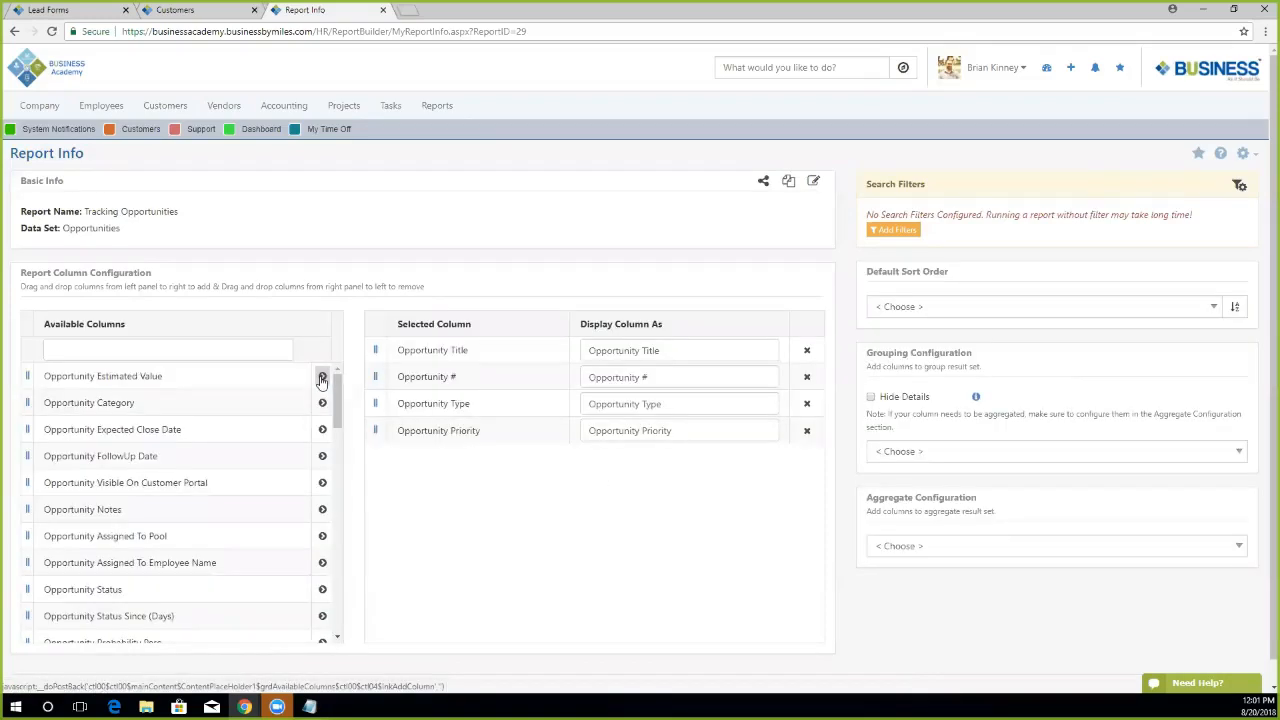
pyautogui.click(322, 379)
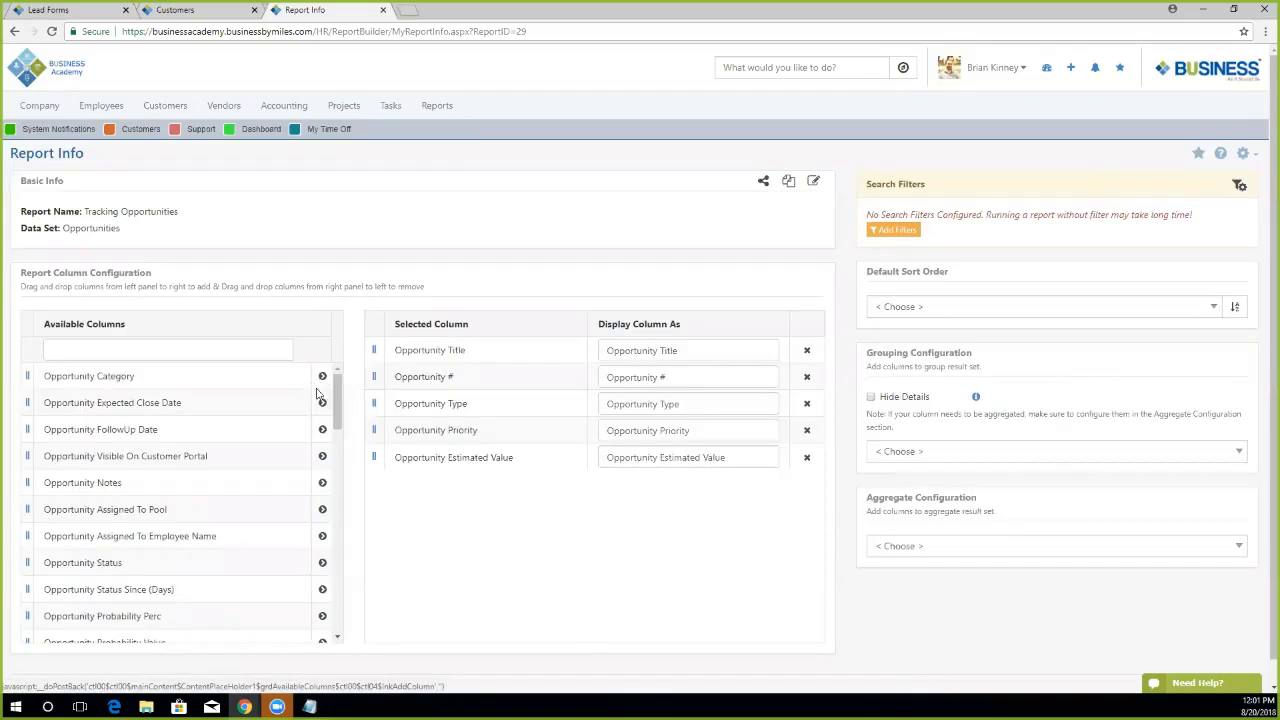
# Add the Opportunity FollowUp Date, Visible On Customer Portal, Notes, Assigned To Employee Name and Status columns to the report.
pyautogui.click(322, 430)
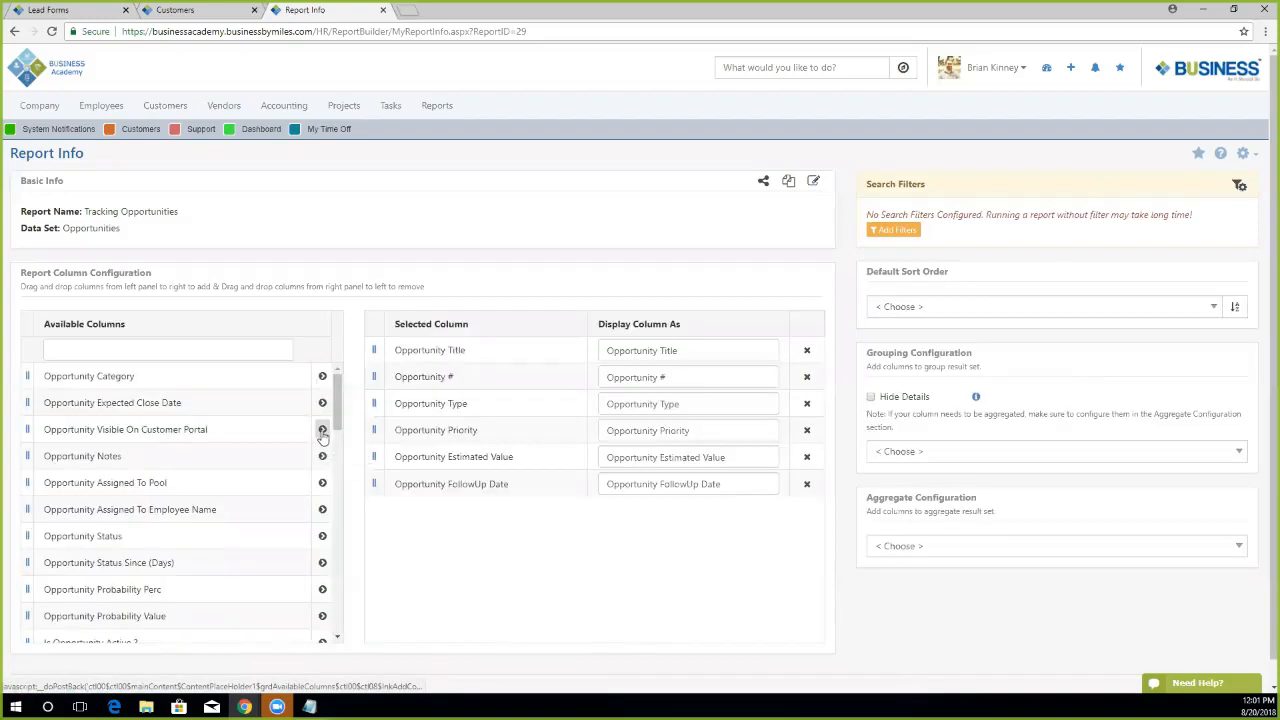
pyautogui.click(322, 431)
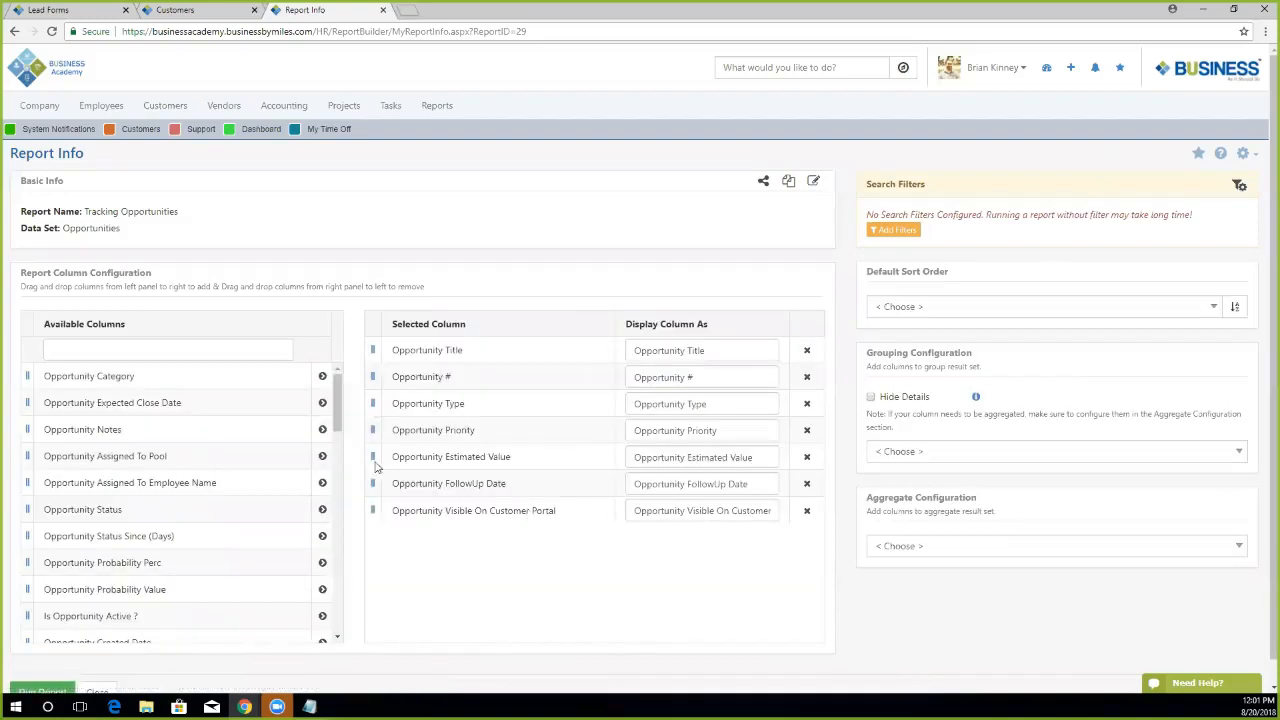
pyautogui.click(322, 429)
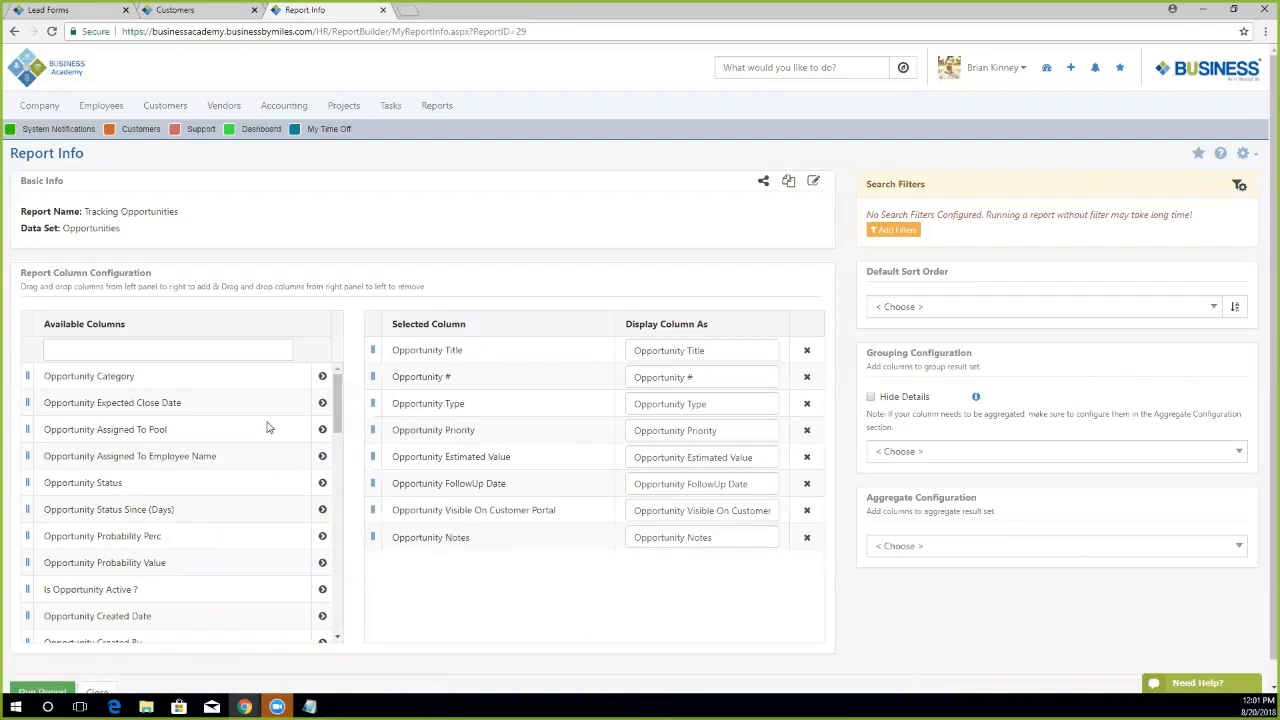
pyautogui.click(322, 457)
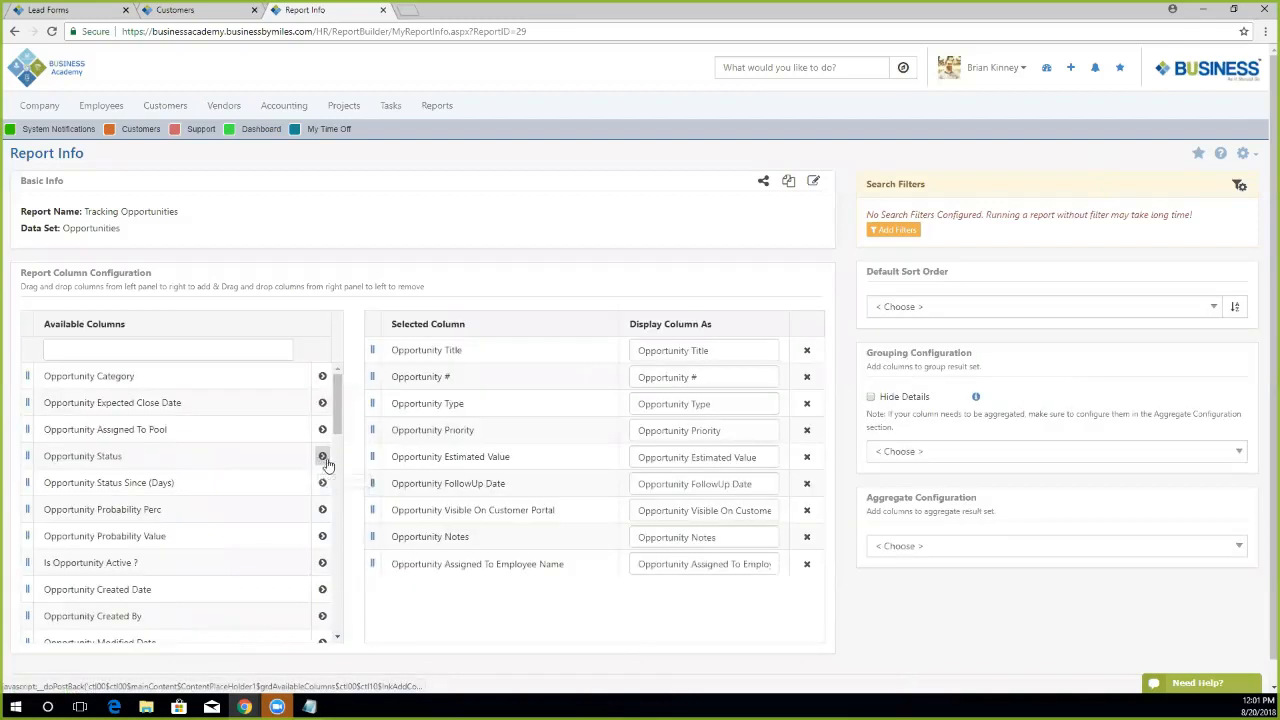
pyautogui.click(322, 457)
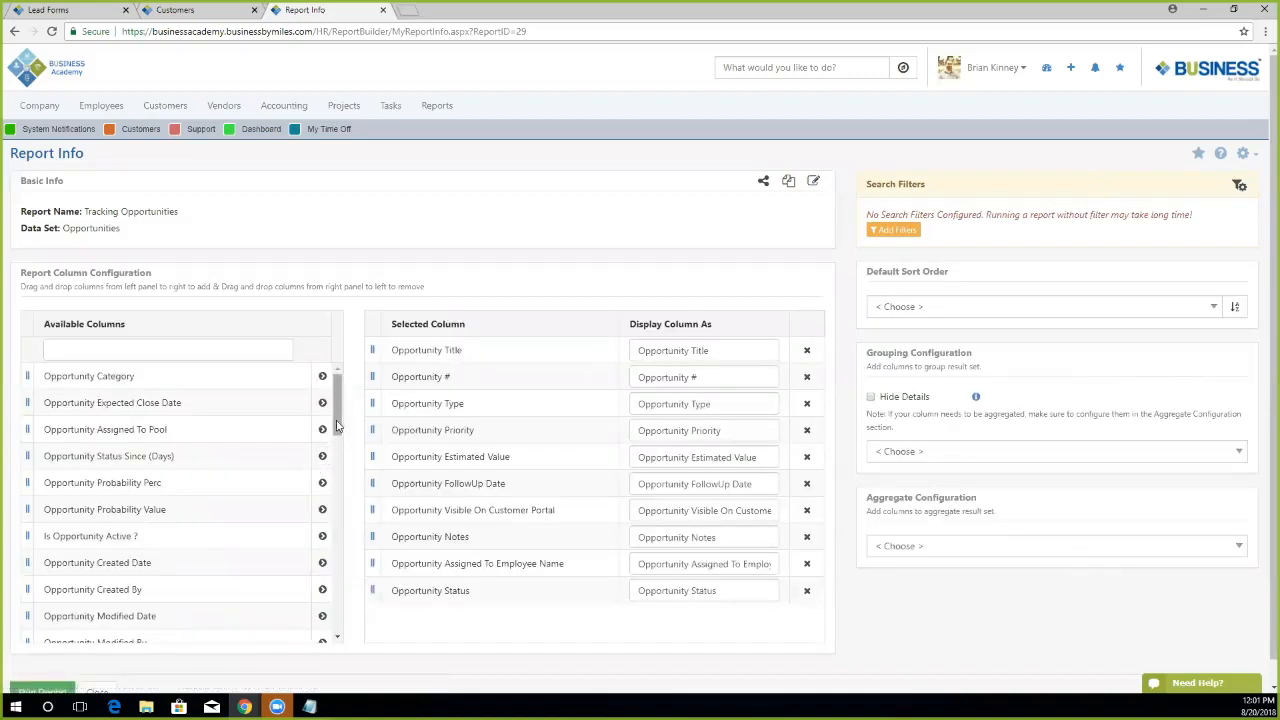
# Add the Is Opportunity Active ? and Customer/Vendor Name columns to the report.
pyautogui.scroll(-3, 338, 425)
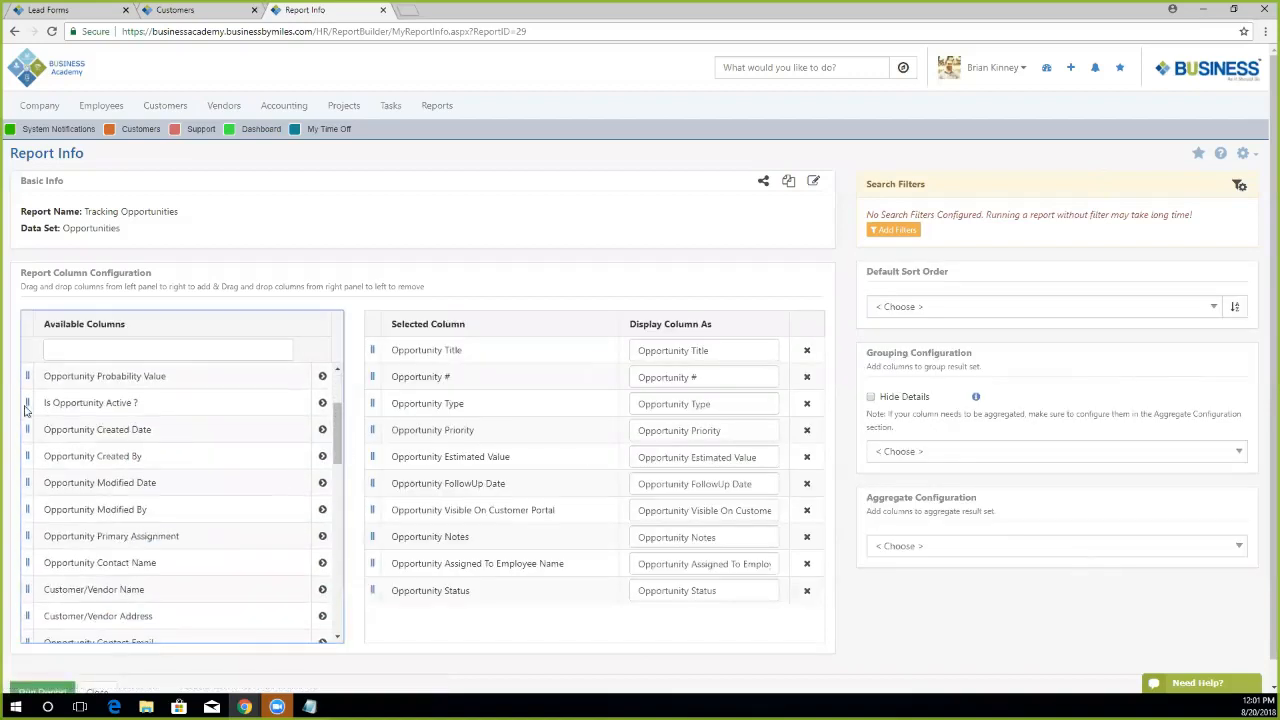
pyautogui.click(322, 403)
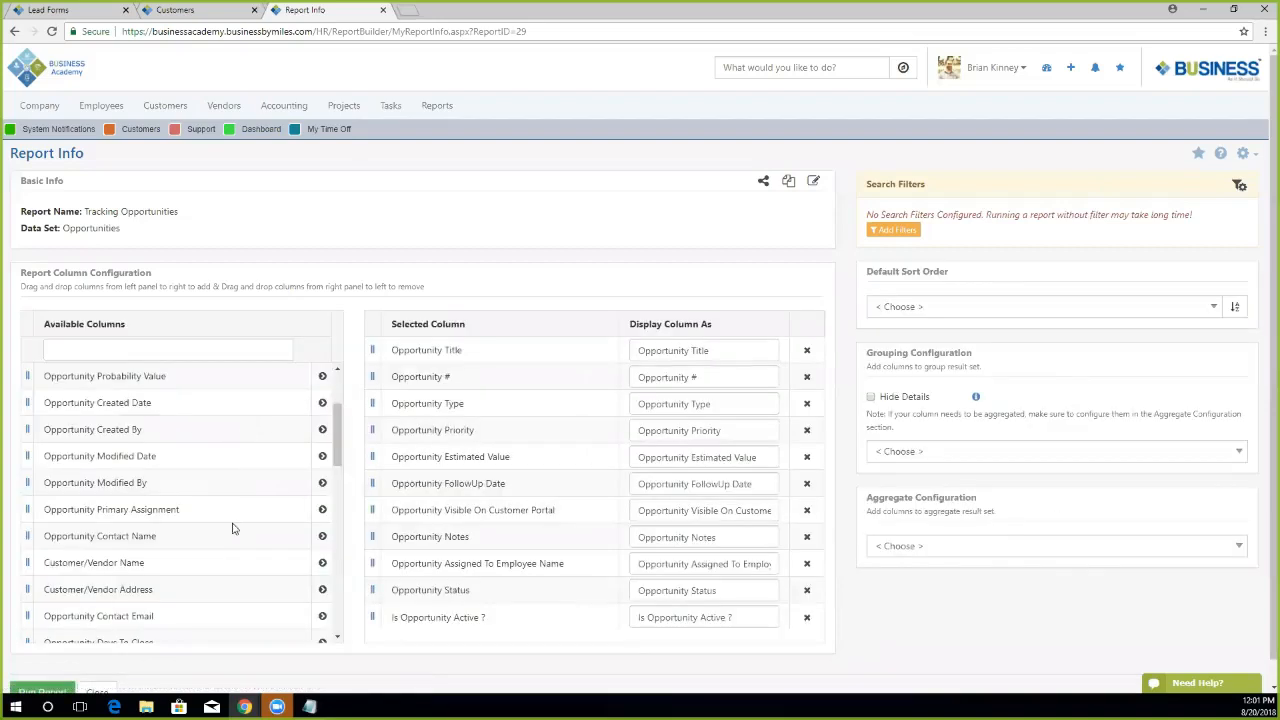
pyautogui.click(322, 562)
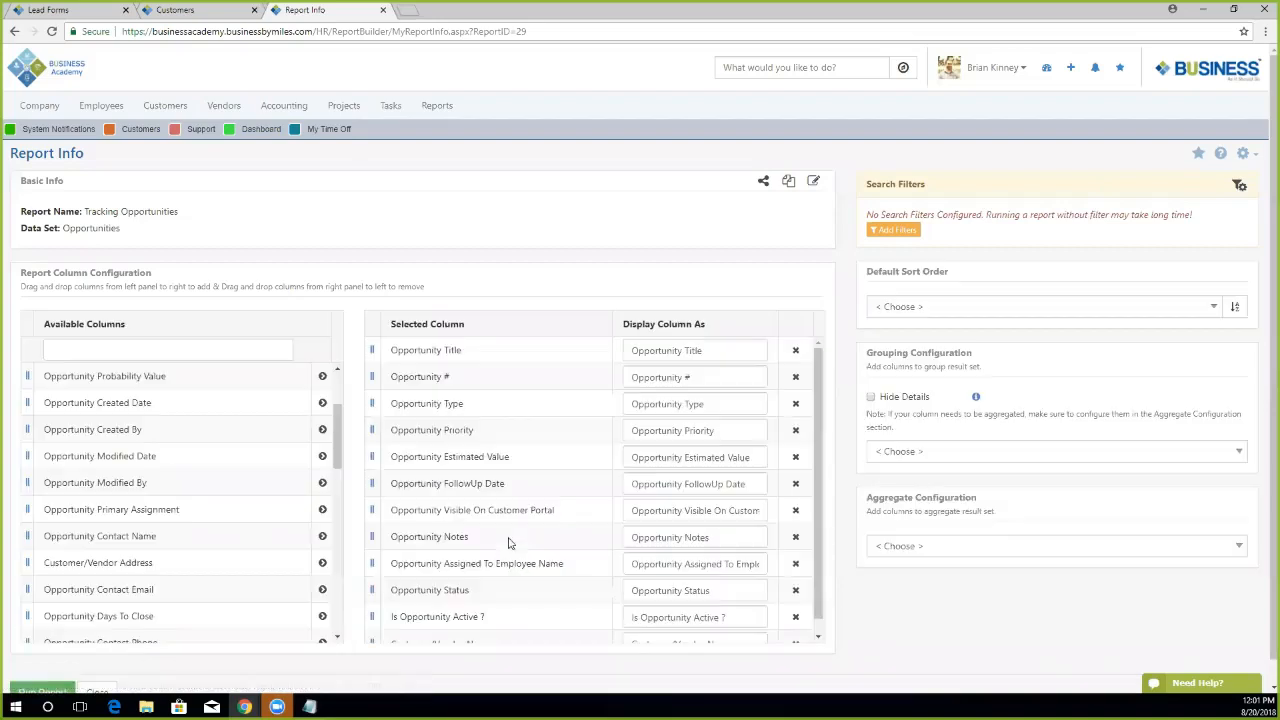
# Move the Customer/Vendor Name column directly after Opportunity #, and set the display name of Opportunity # to Opportunity Number.
pyautogui.scroll(-2, 110, 505)
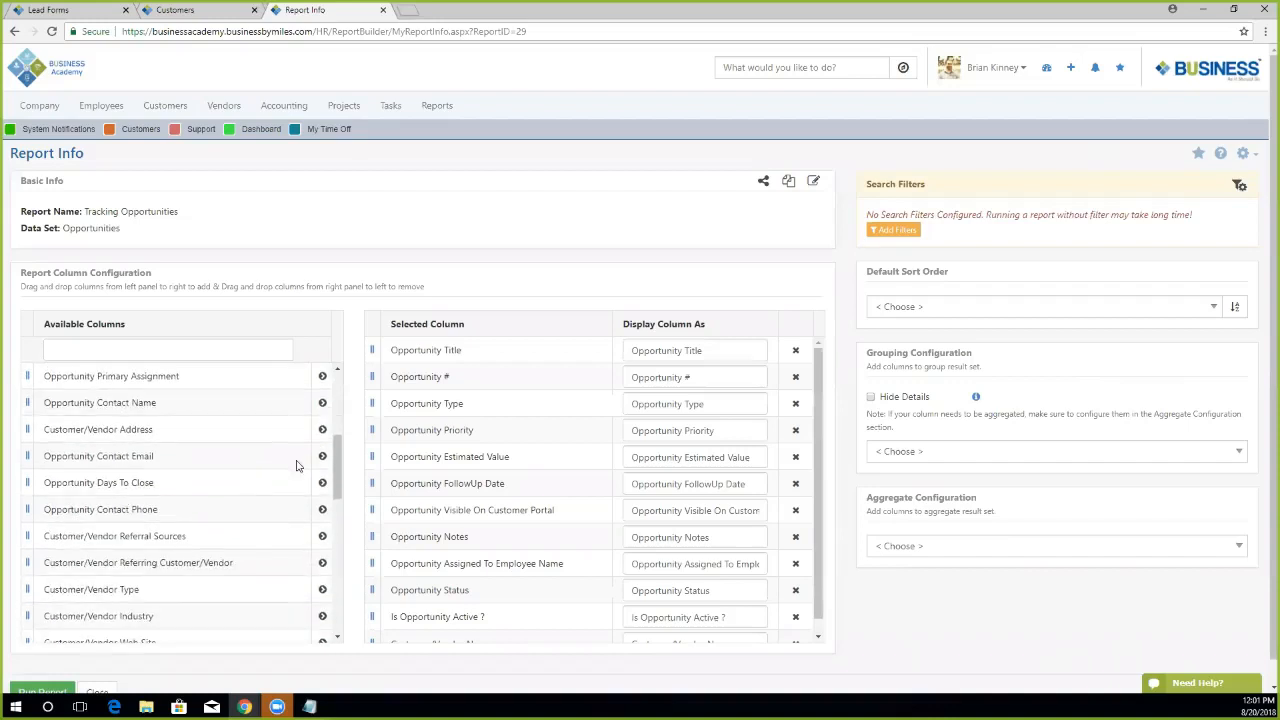
pyautogui.moveTo(340, 463); pyautogui.dragTo(338, 600)
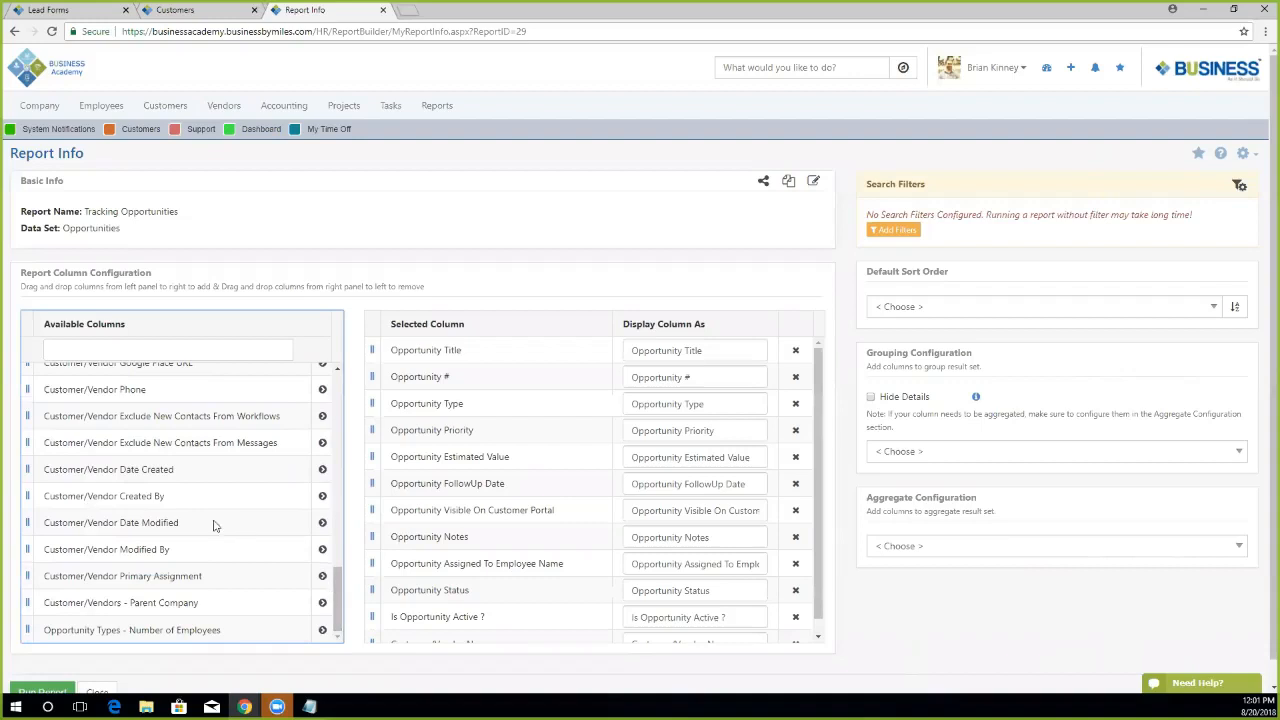
pyautogui.scroll(7, 196, 495)
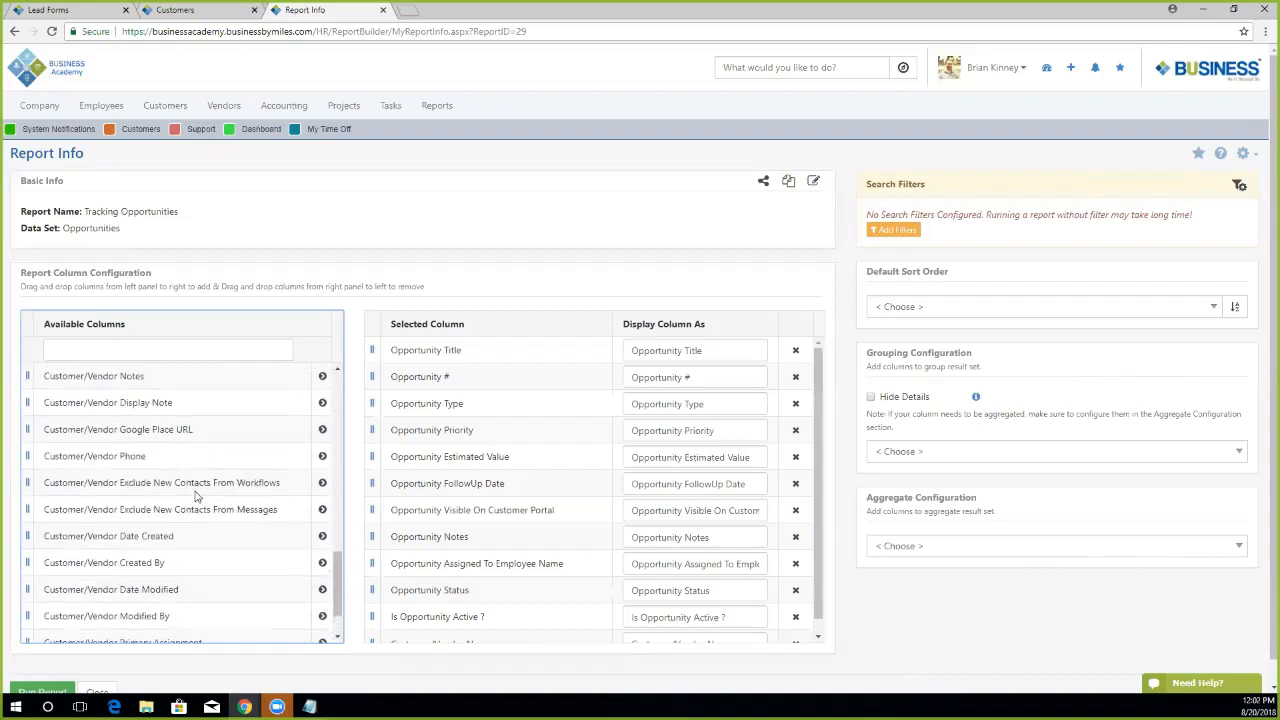
pyautogui.scroll(15, 183, 505)
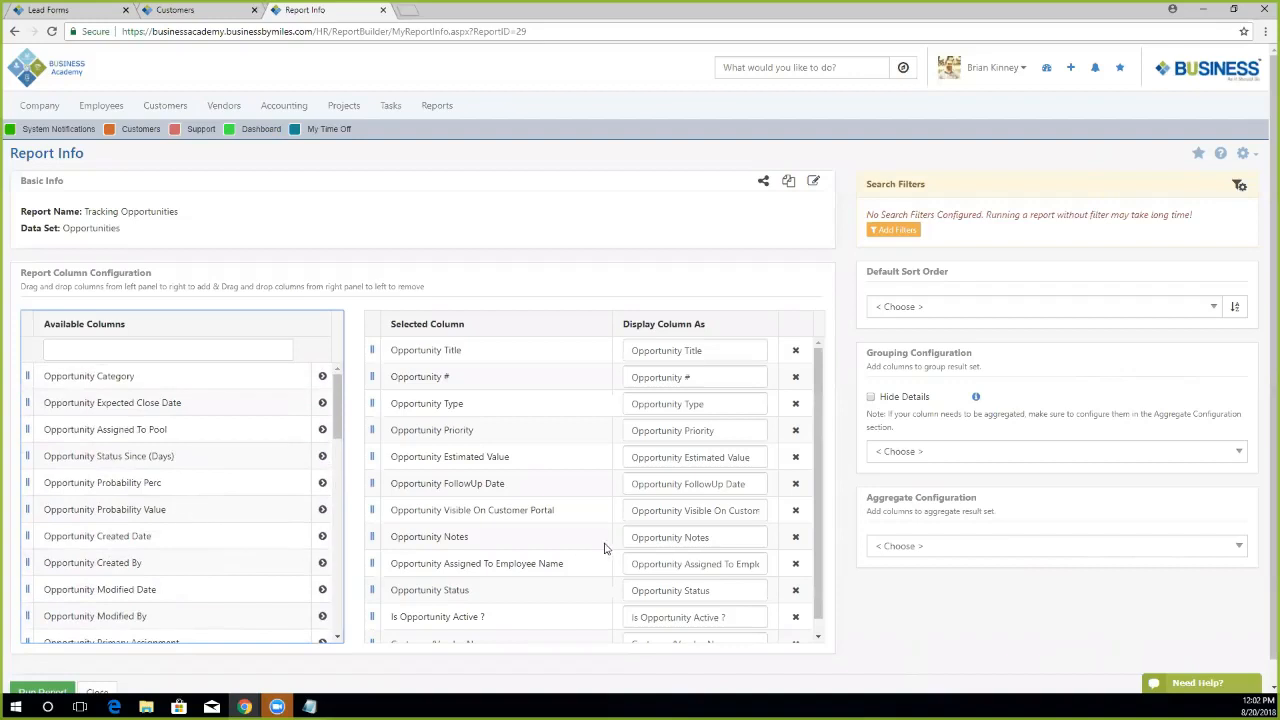
pyautogui.scroll(-1, 600, 548)
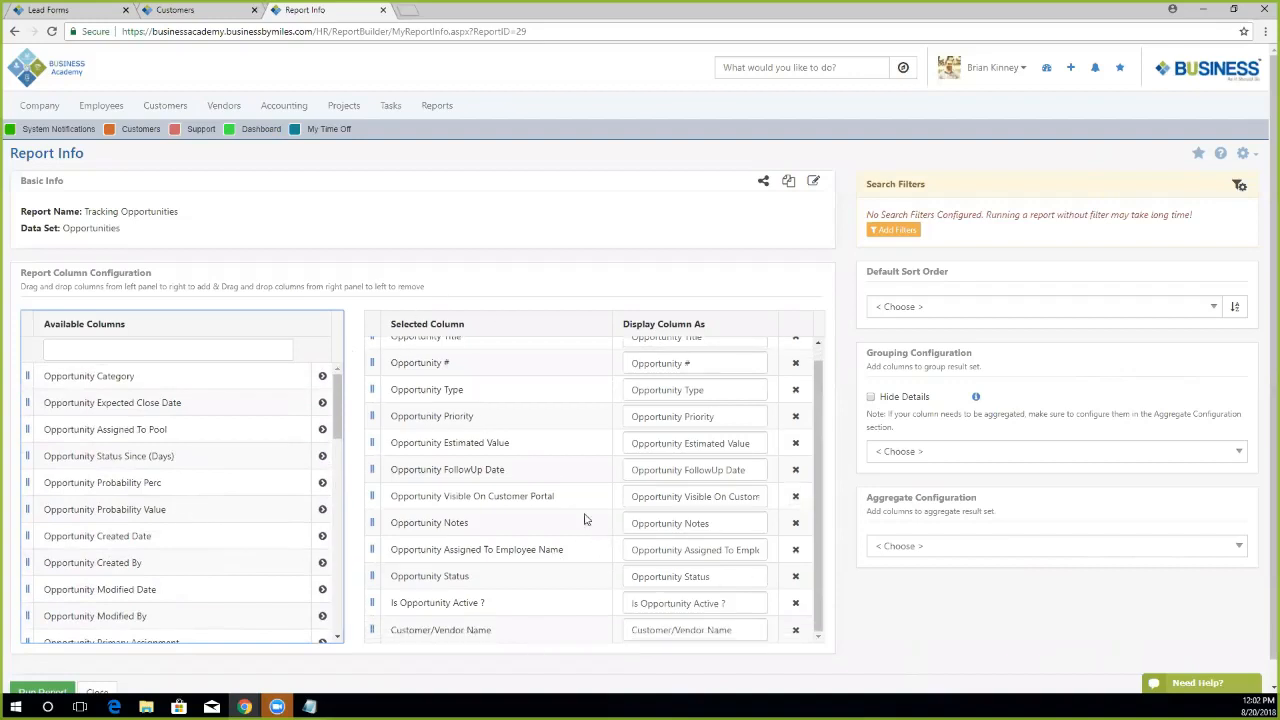
pyautogui.moveTo(372, 630); pyautogui.dragTo(372, 375)
pyautogui.scroll(1, 451, 501)
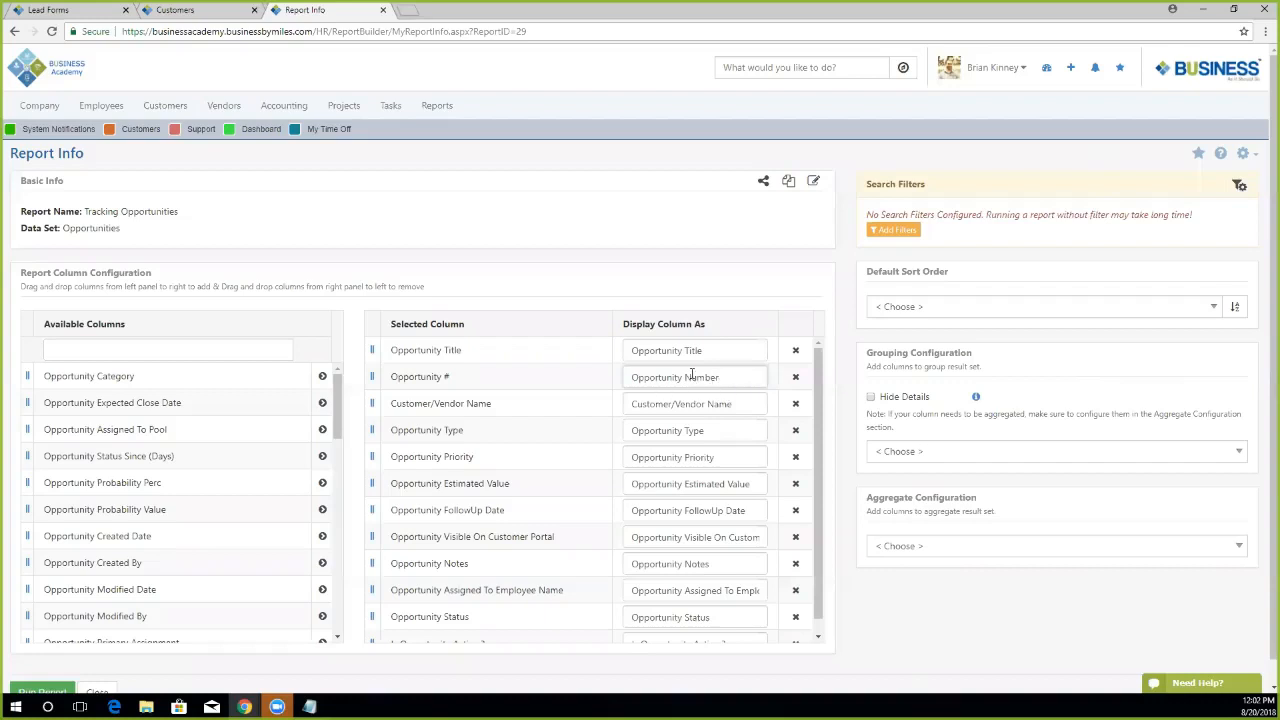
pyautogui.click(713, 511)
# Add a search filter for Opportunity Status equal to Needs Quote and Quoted.
pyautogui.click(892, 231)
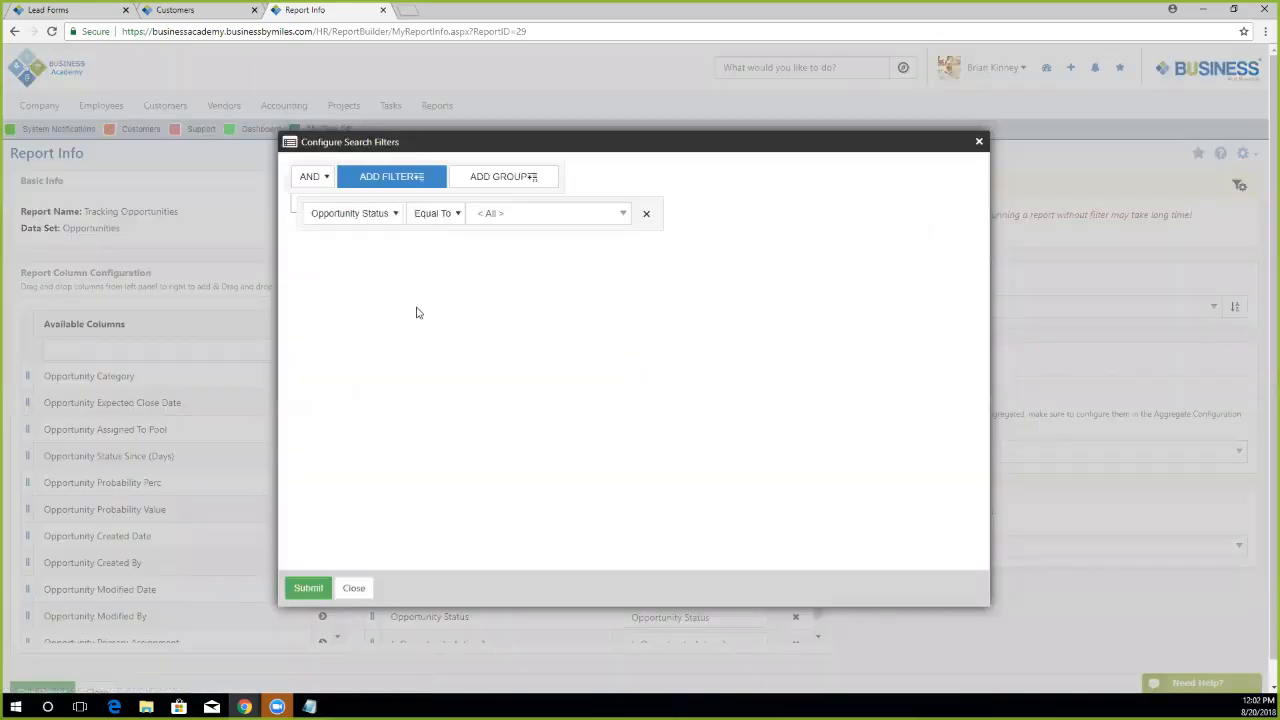
pyautogui.click(524, 216)
pyautogui.click(472, 233)
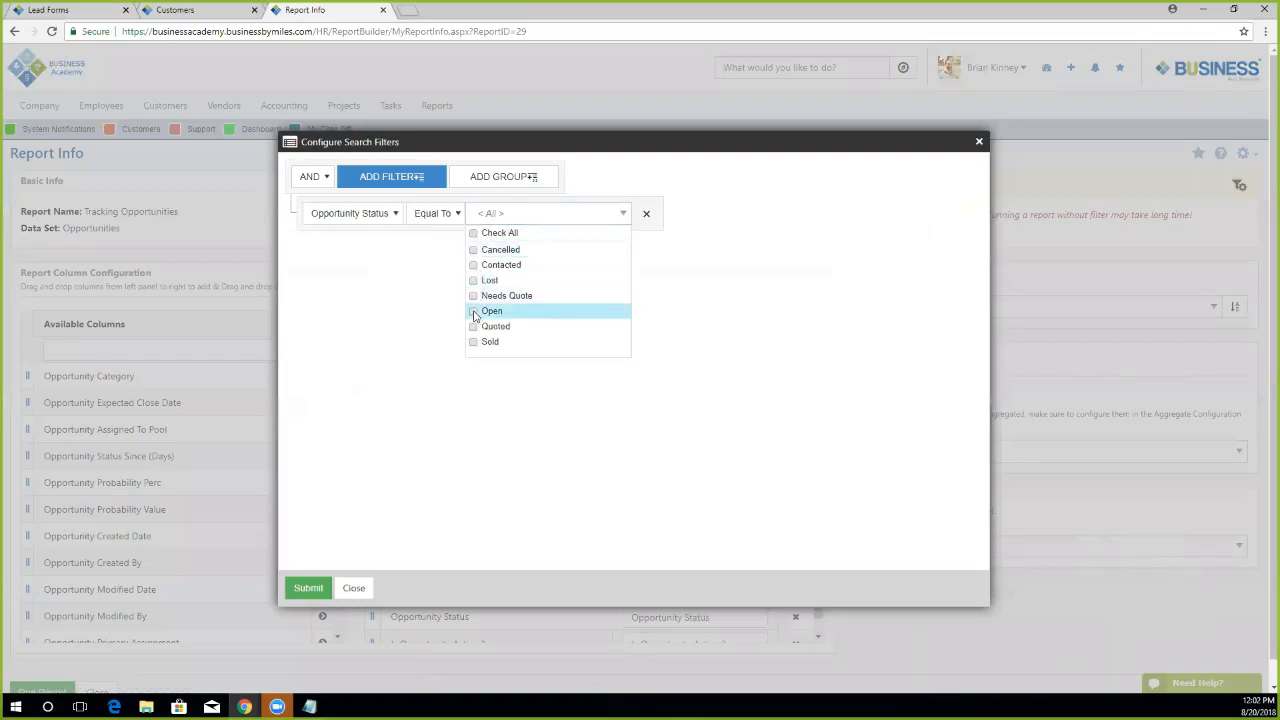
pyautogui.click(473, 327)
pyautogui.click(473, 297)
pyautogui.click(325, 288)
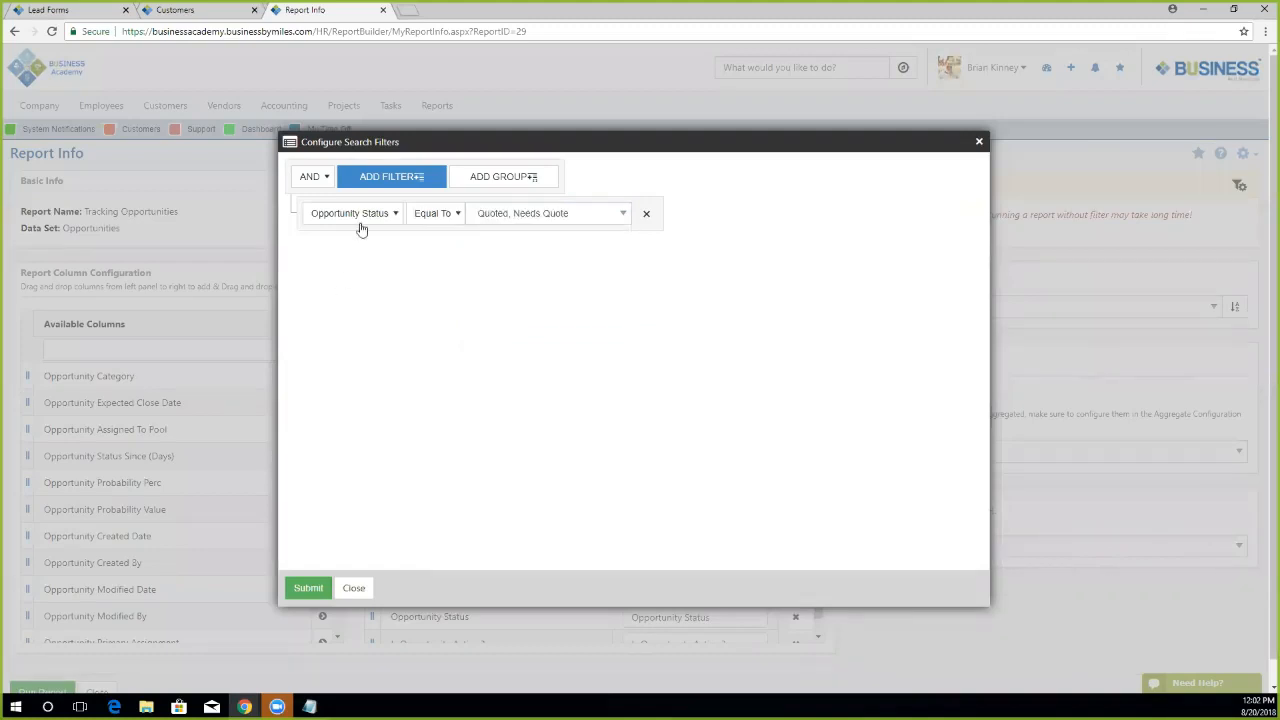
# Add a second filter for Opportunity Assignment equal to the Project Manager category, leaving Assigned To empty.
pyautogui.click(391, 177)
pyautogui.click(379, 258)
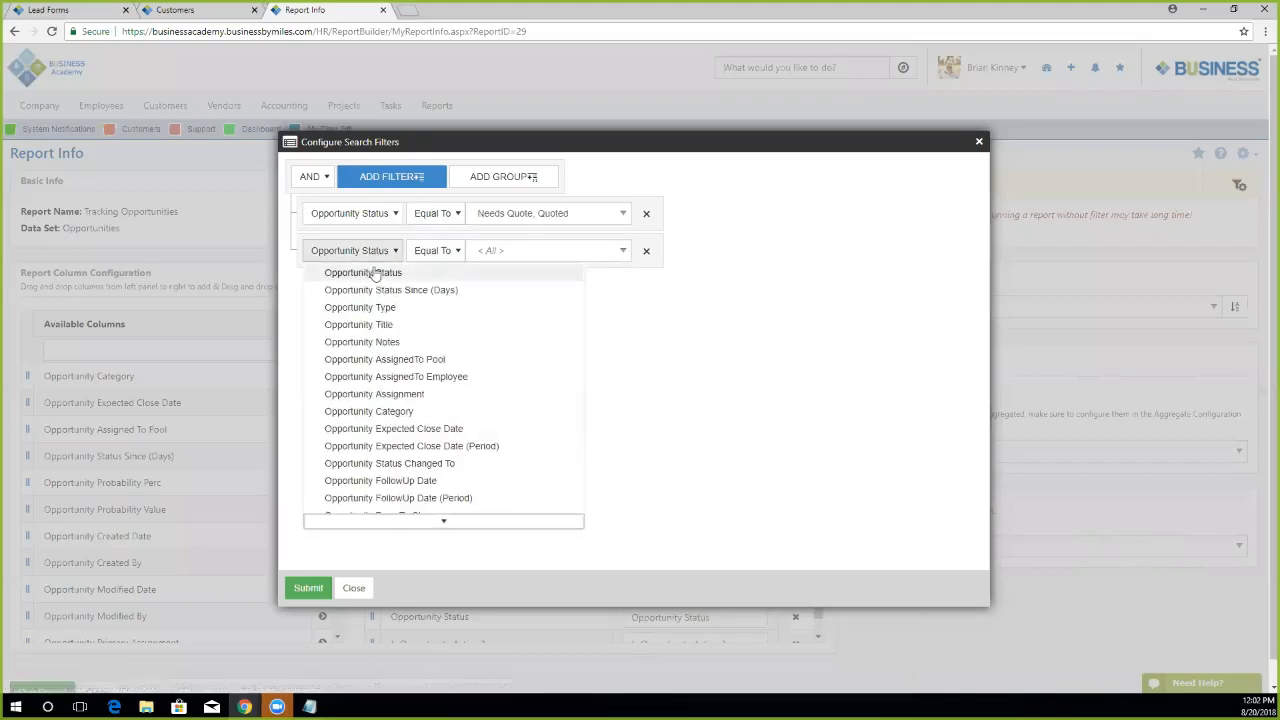
pyautogui.click(370, 395)
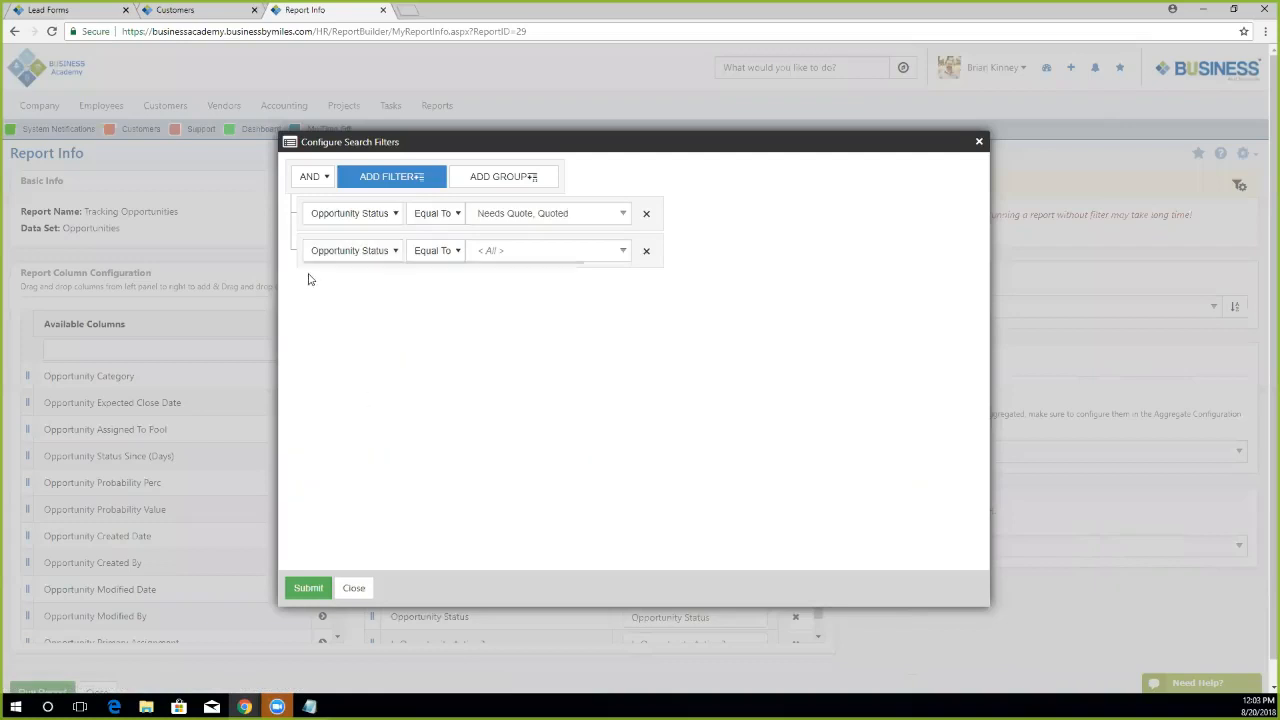
pyautogui.click(586, 255)
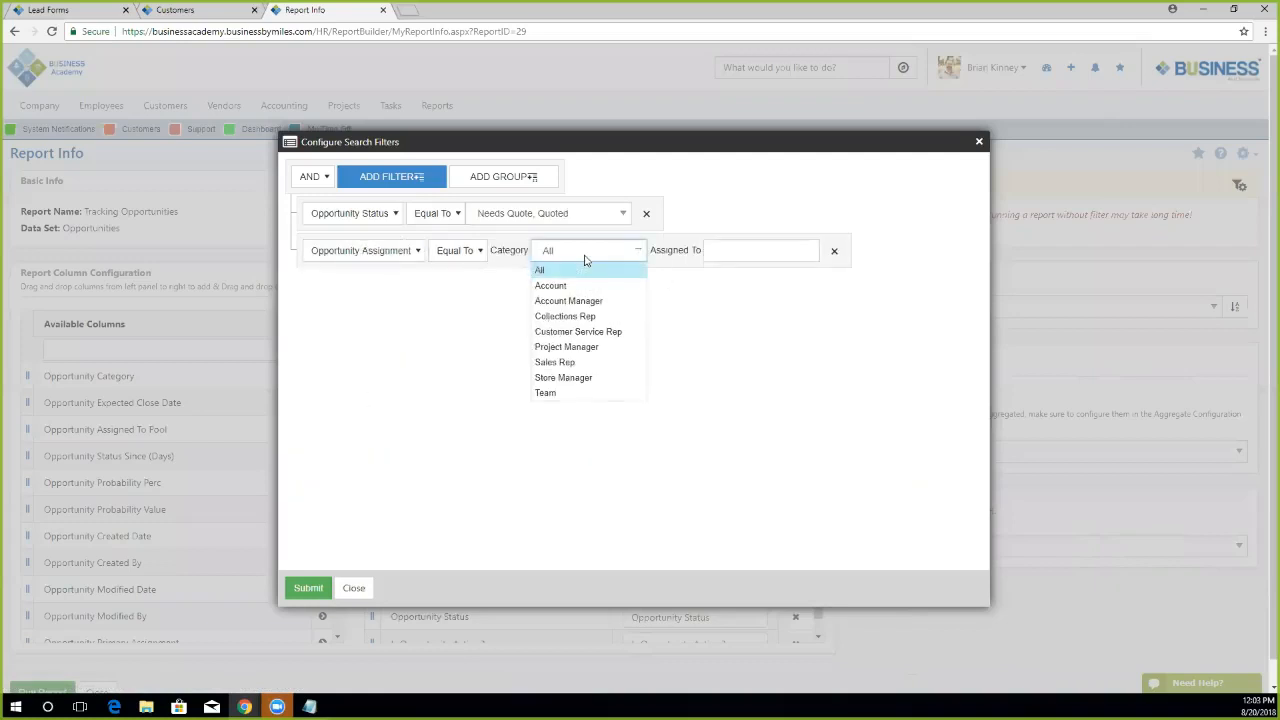
pyautogui.click(570, 347)
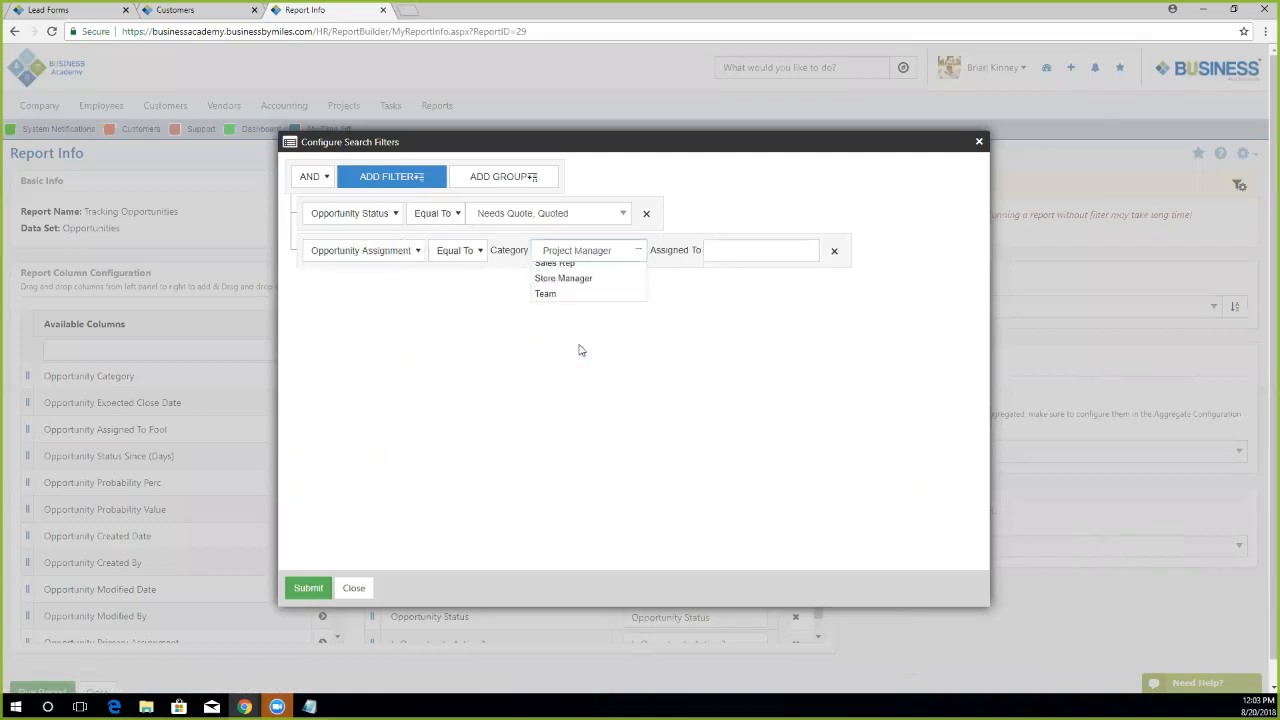
pyautogui.click(786, 250)
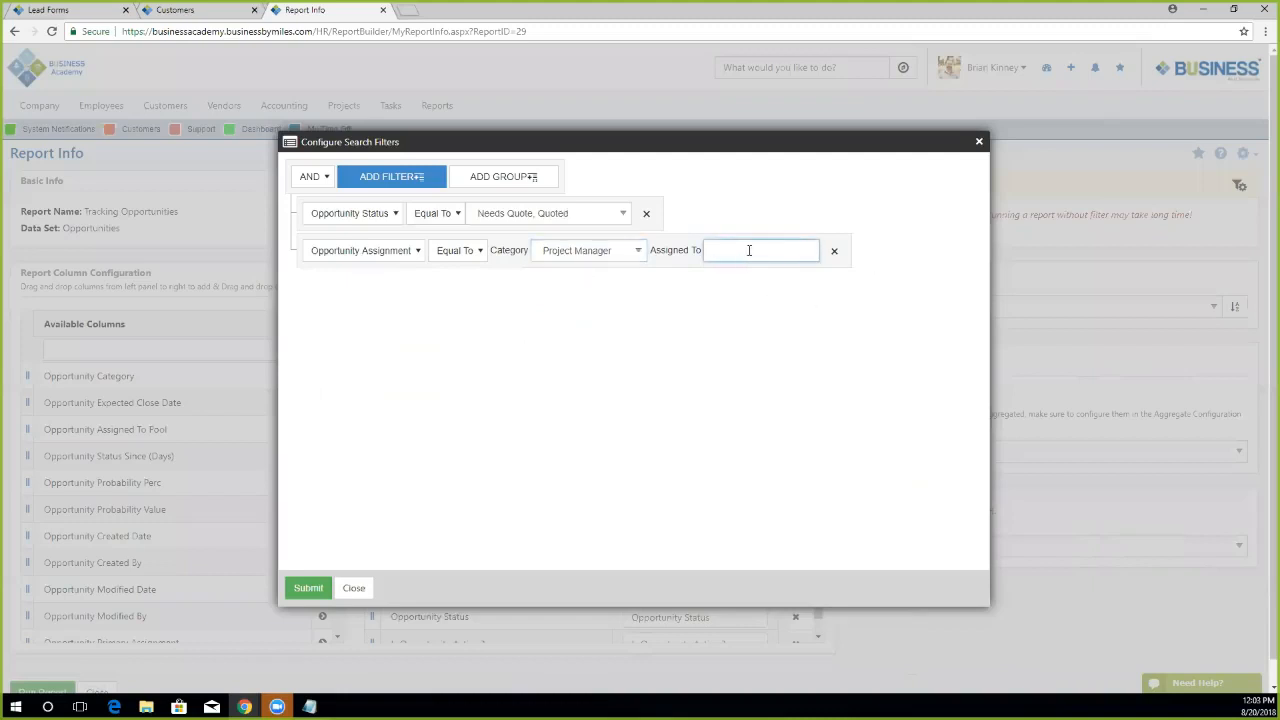
# Add three more filter rows and set the first of them to Opportunity FollowUp Date equal to 08/22/2018.
pyautogui.click(405, 180)
pyautogui.click(405, 180)
pyautogui.click(398, 178)
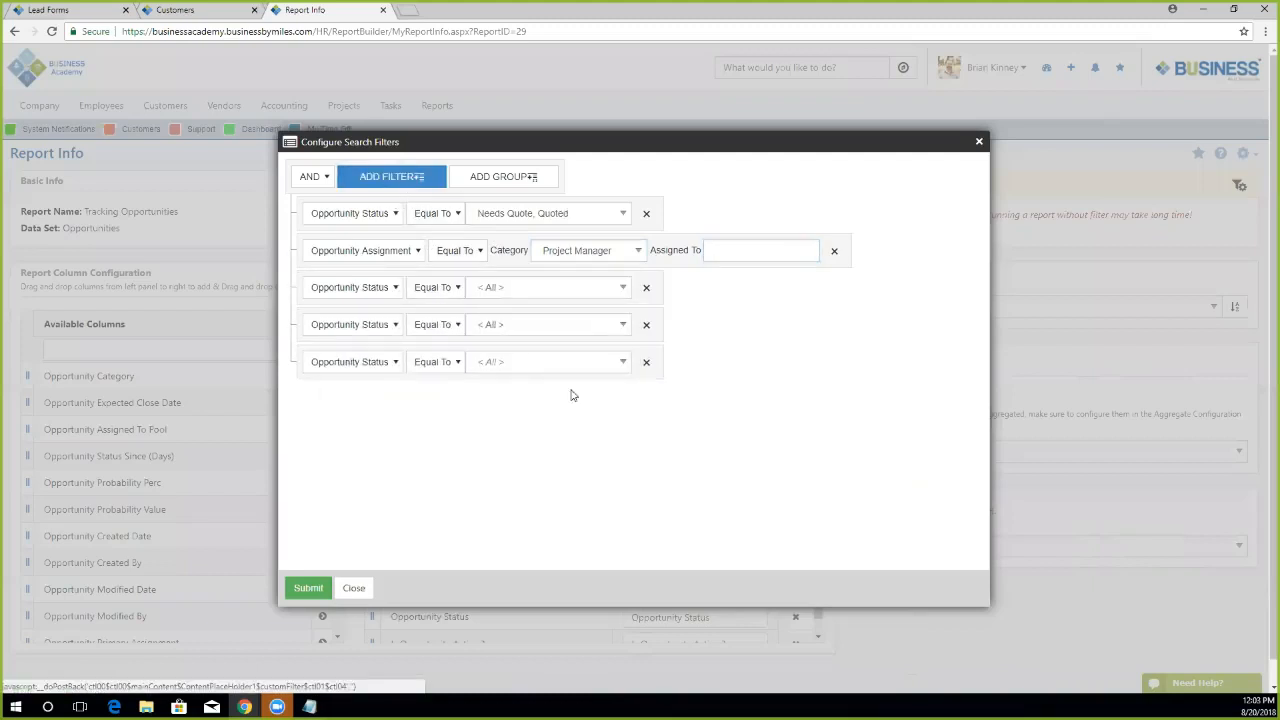
pyautogui.click(369, 288)
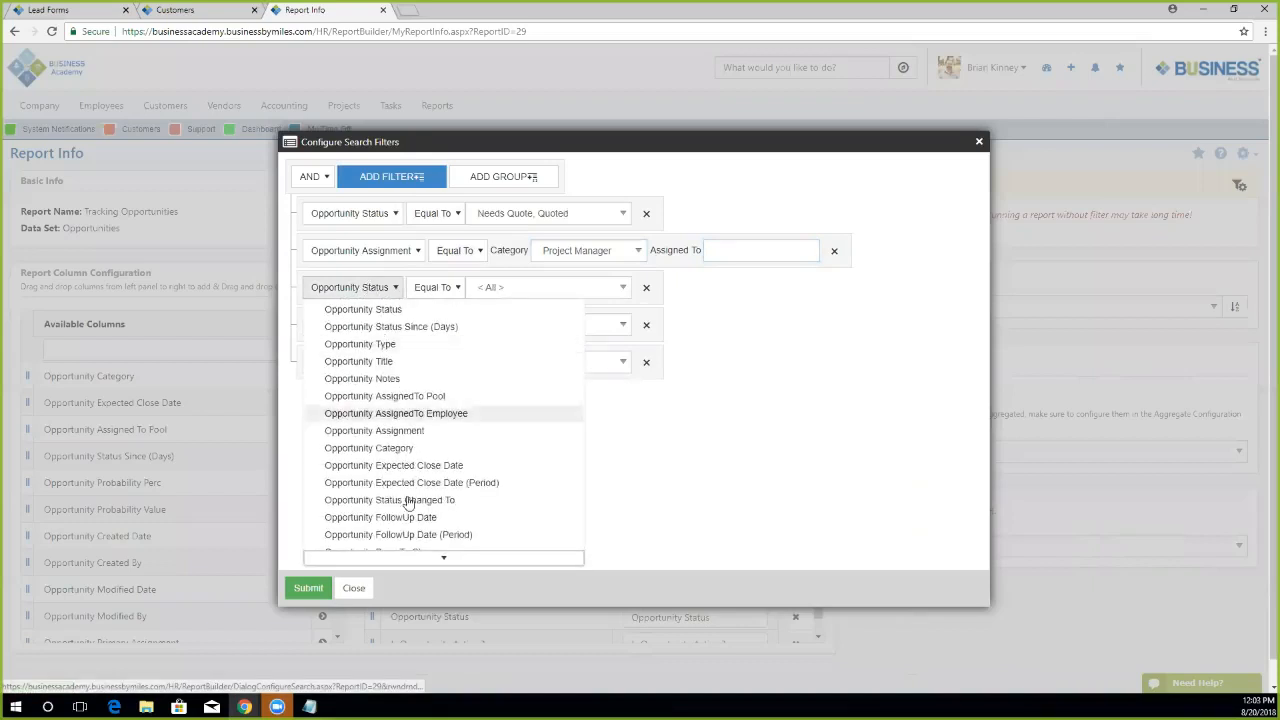
pyautogui.click(408, 519)
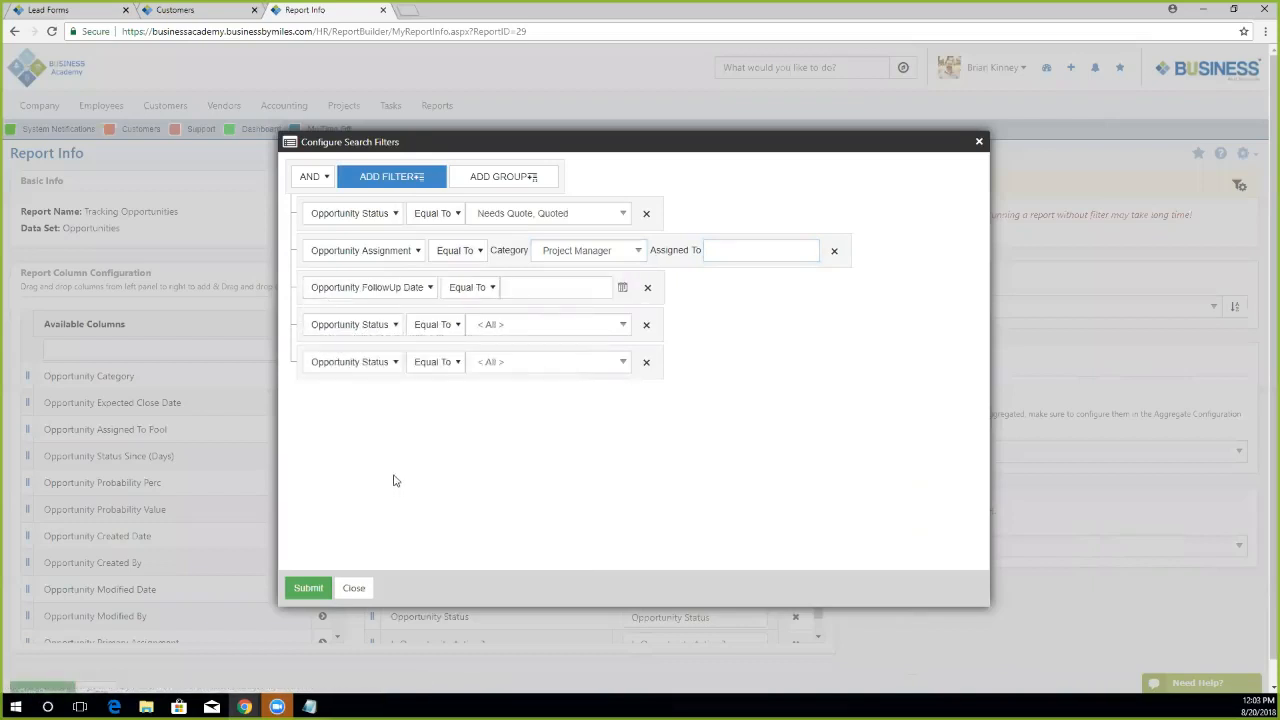
pyautogui.click(622, 287)
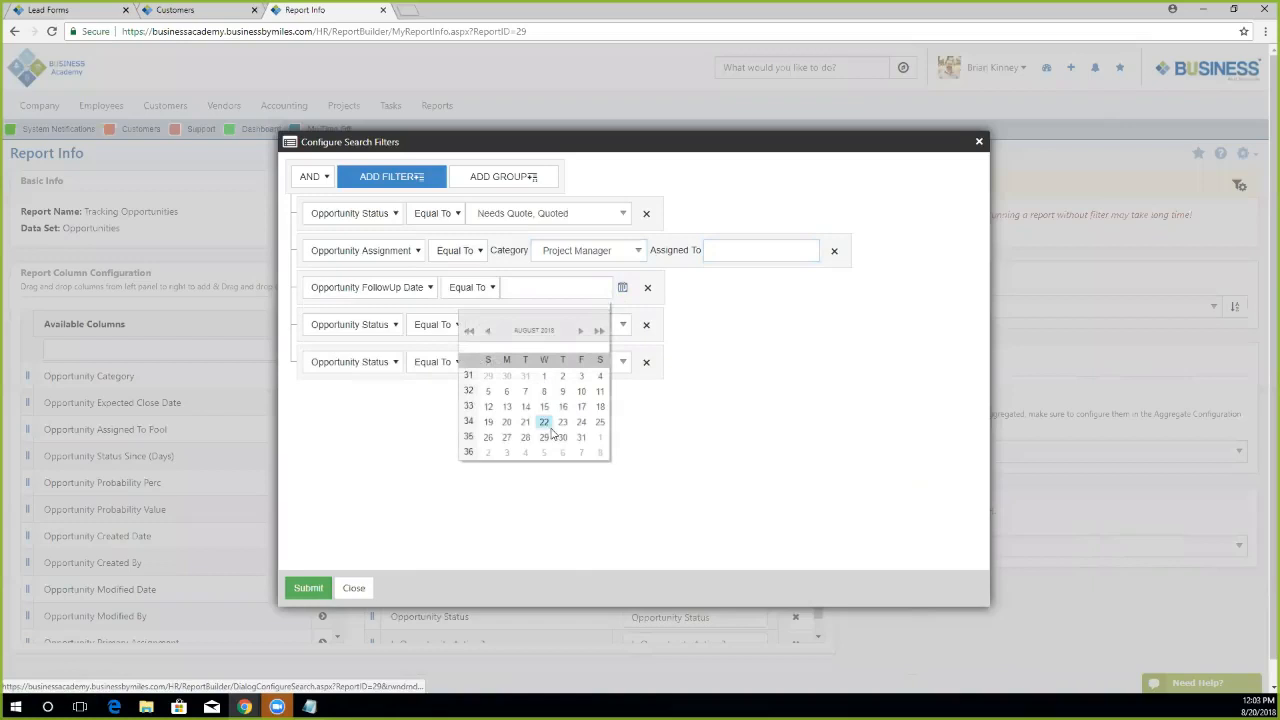
pyautogui.click(545, 422)
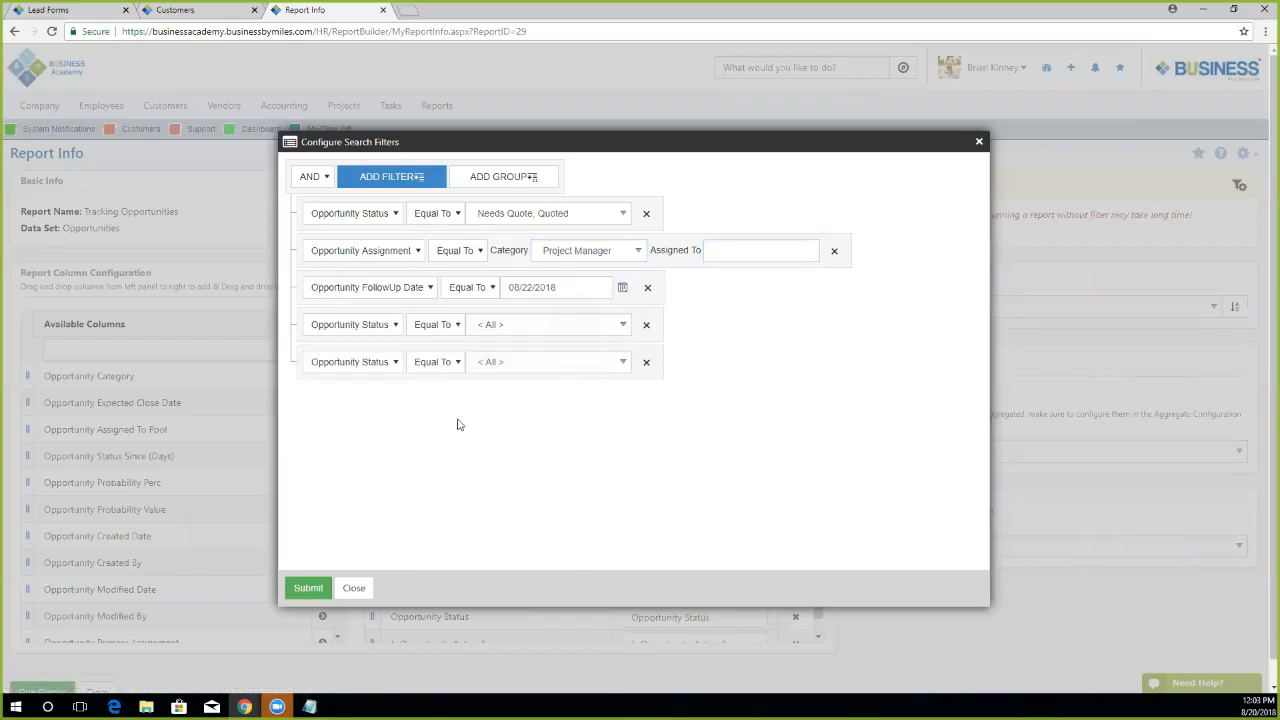
# Remove every search filter except Opportunity Status equal to Needs Quote and Quoted, and submit the filter configuration.
pyautogui.click(646, 363)
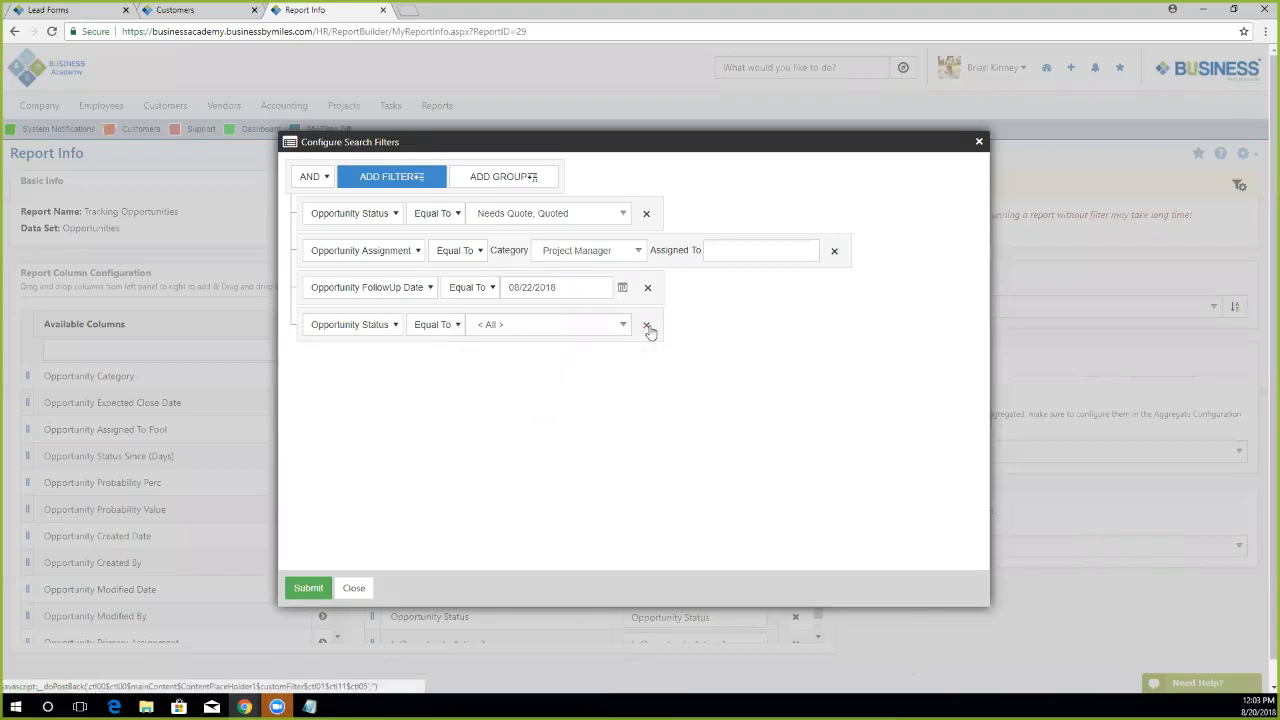
pyautogui.click(647, 327)
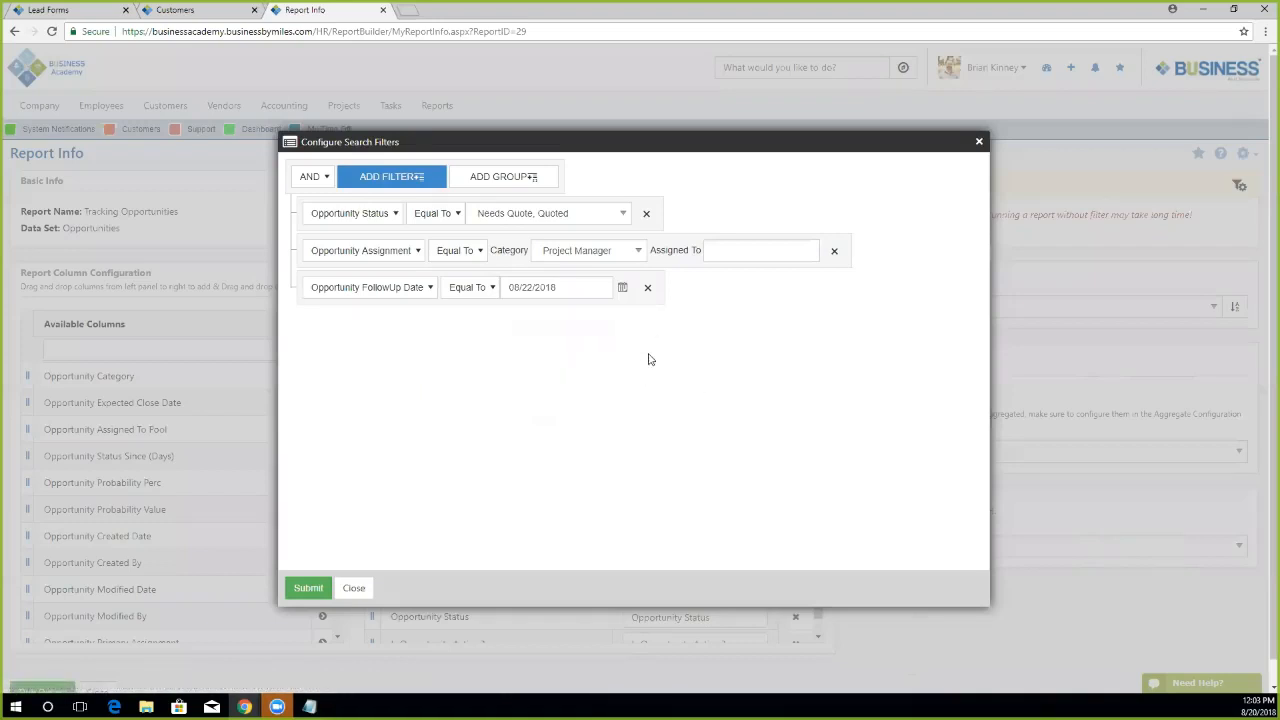
pyautogui.click(313, 590)
pyautogui.click(647, 287)
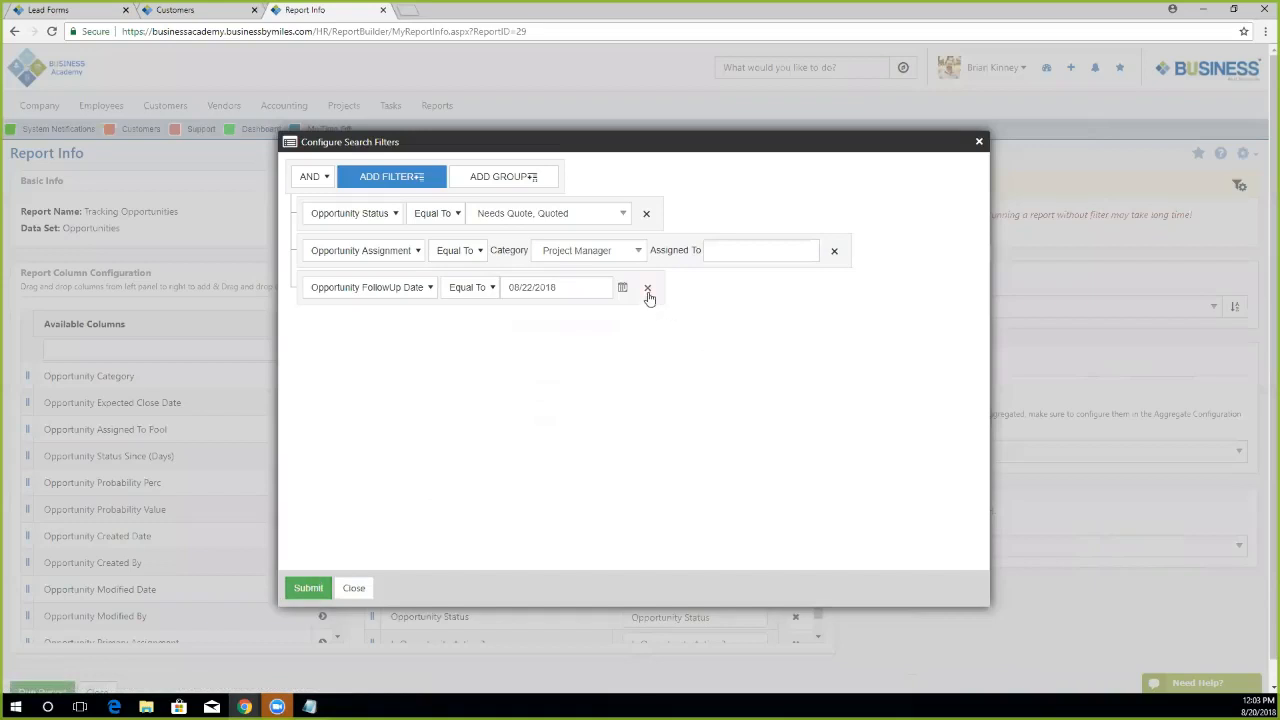
pyautogui.click(836, 254)
pyautogui.click(312, 590)
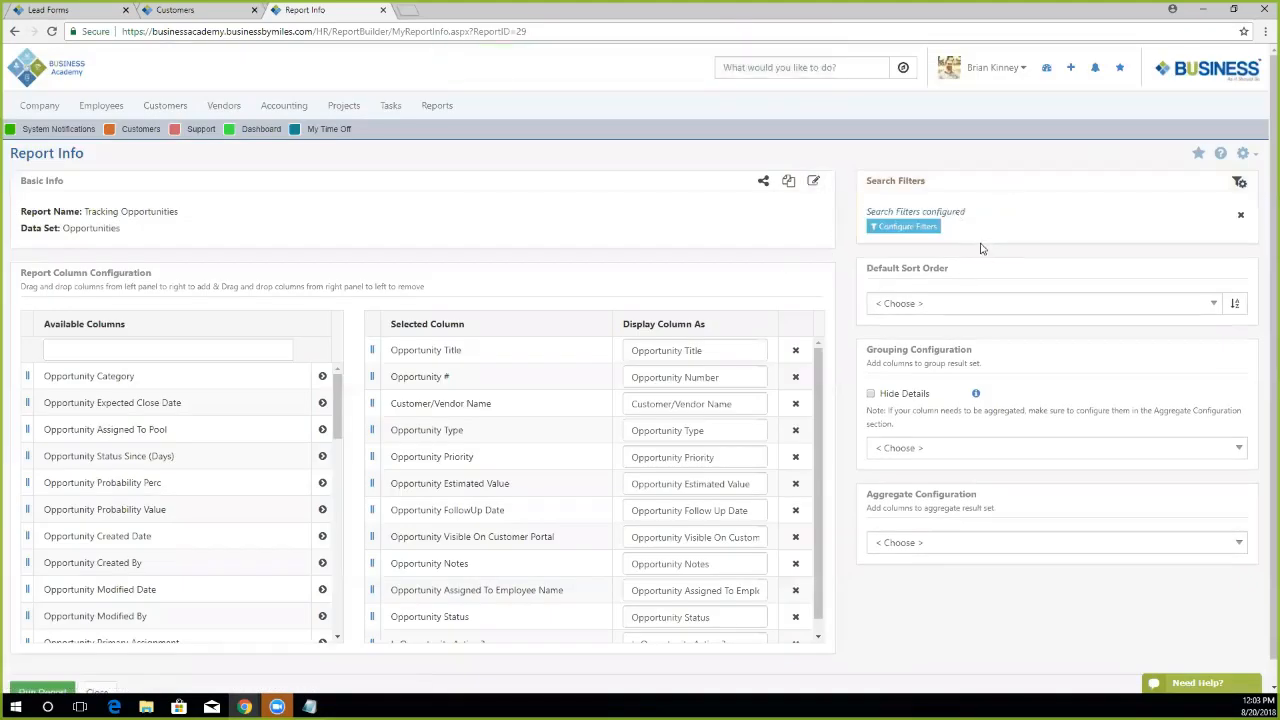
# Set the report's default sort order to Opportunity Estimated Value.
pyautogui.click(922, 302)
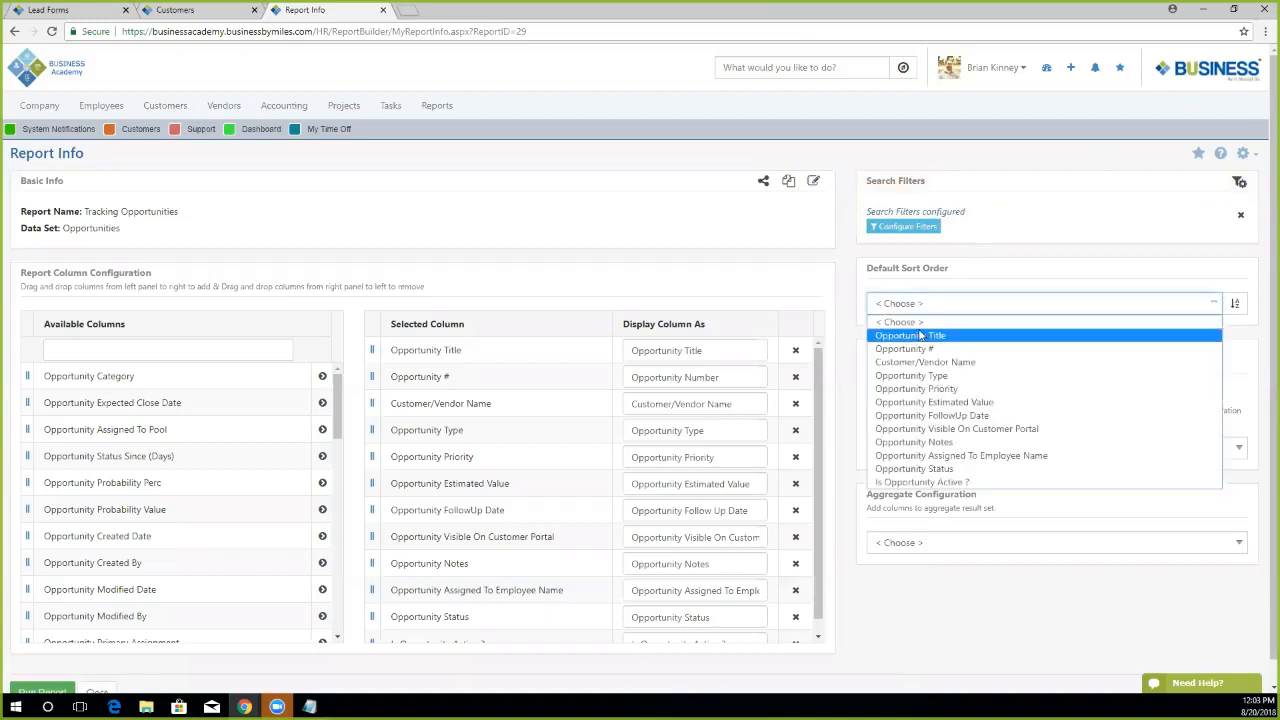
pyautogui.click(950, 401)
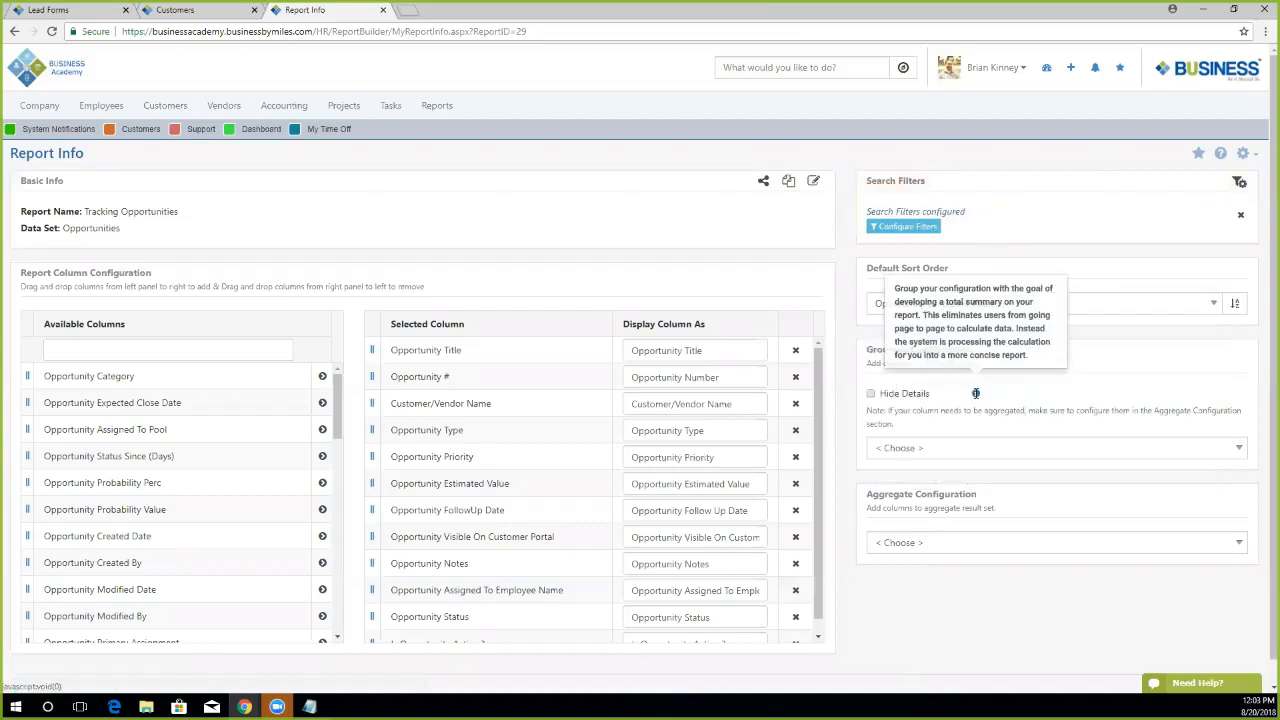
pyautogui.scroll(-1, 915, 420)
pyautogui.click(912, 425)
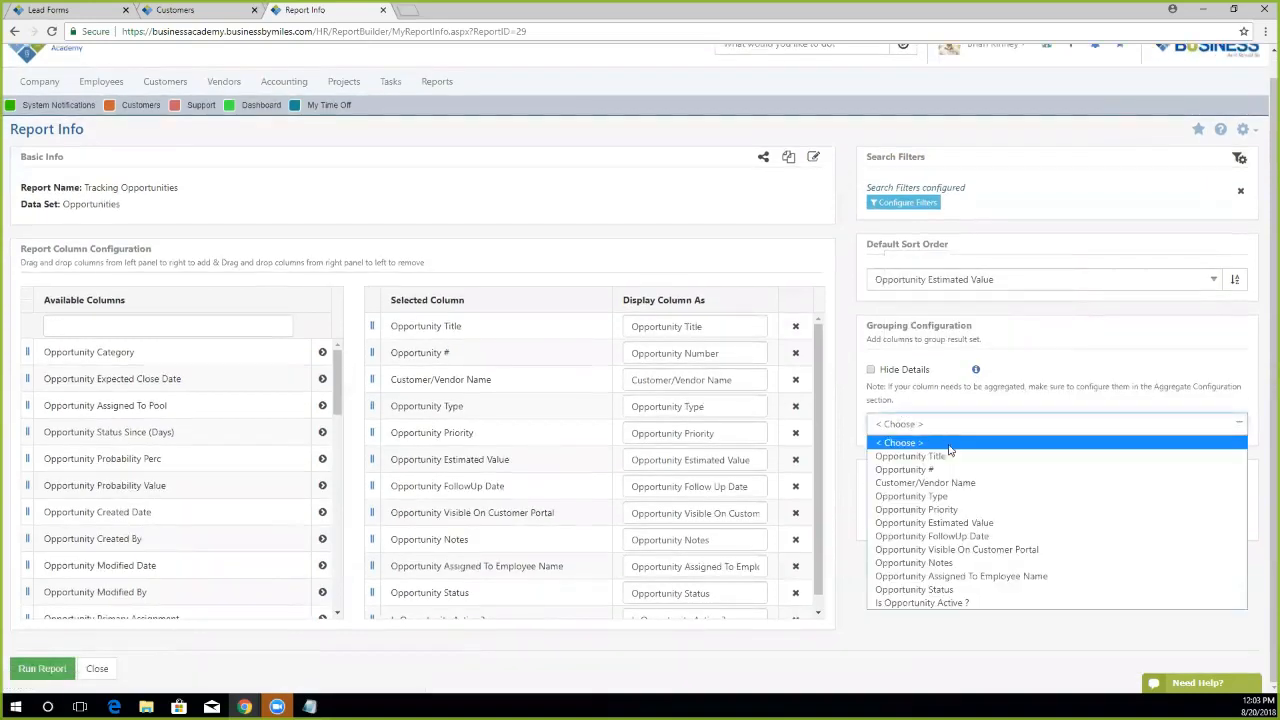
pyautogui.click(910, 483)
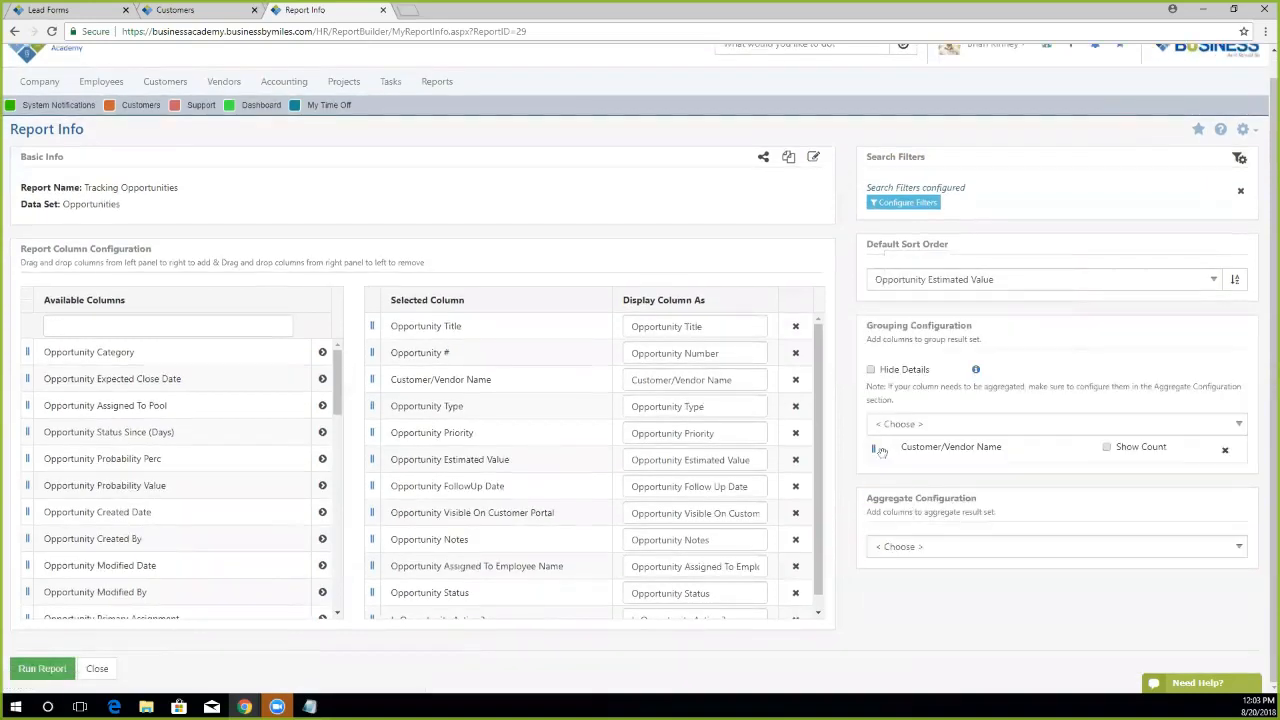
pyautogui.click(1224, 450)
# Group the report by Opportunity Assigned To Employee Name and enable Show Count for that grouping.
pyautogui.click(937, 428)
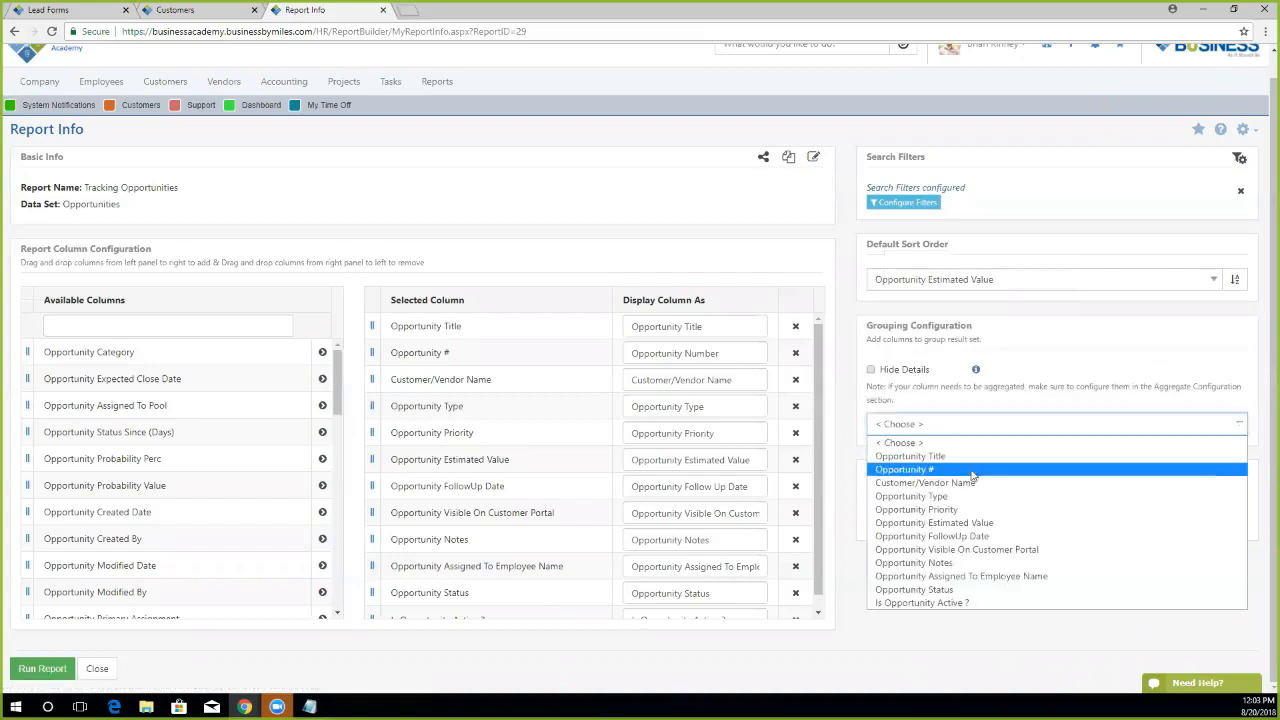
pyautogui.click(940, 576)
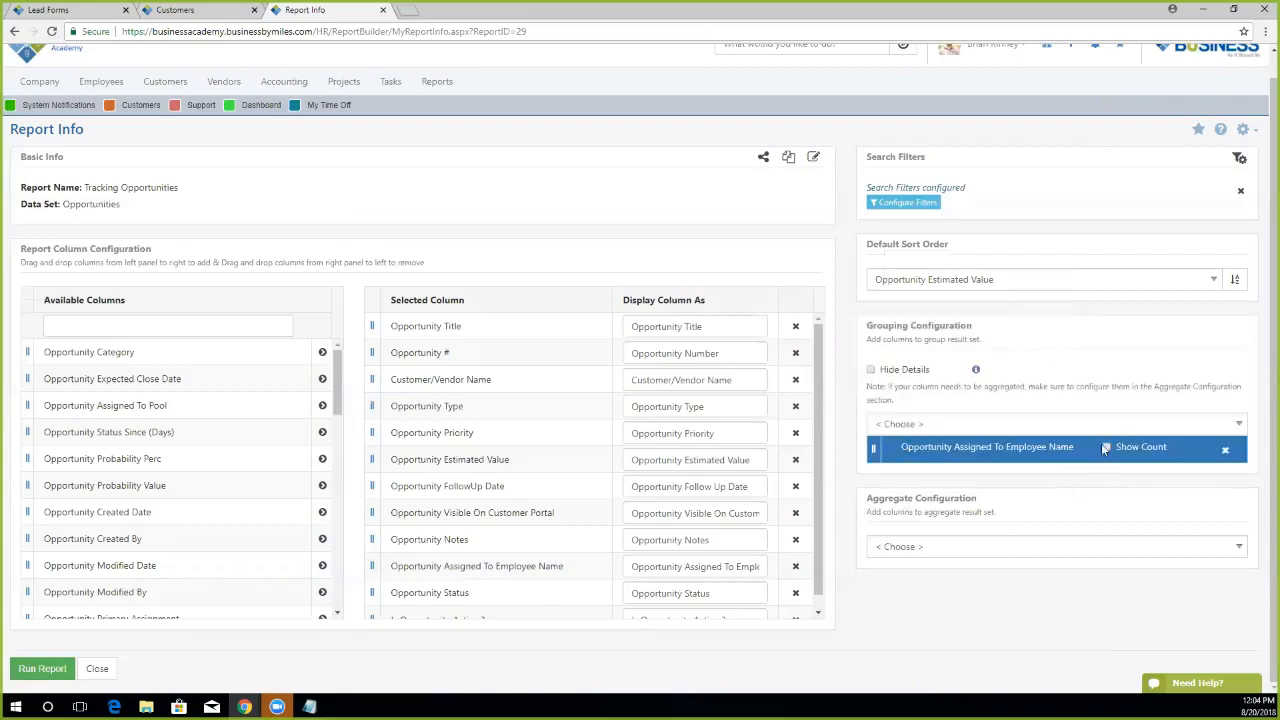
pyautogui.click(1106, 447)
# Add Opportunity Estimated Value as an aggregate using SUM, and run the report.
pyautogui.click(936, 547)
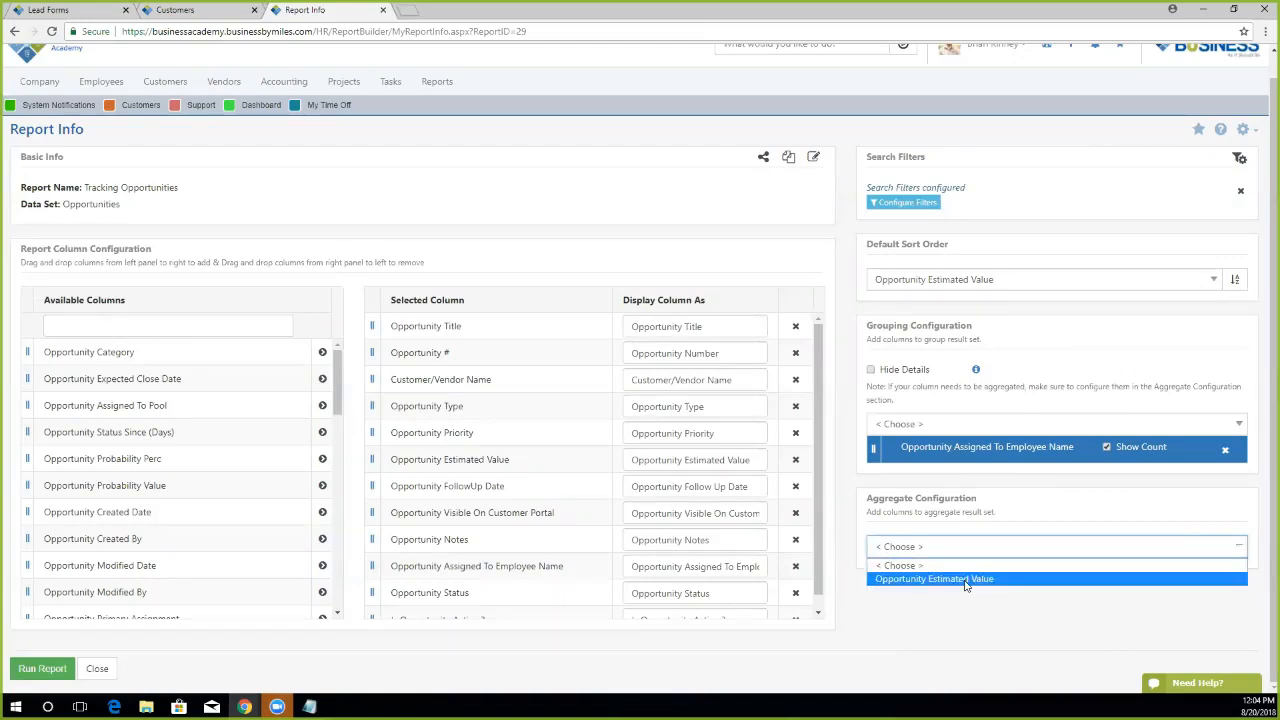
pyautogui.click(966, 580)
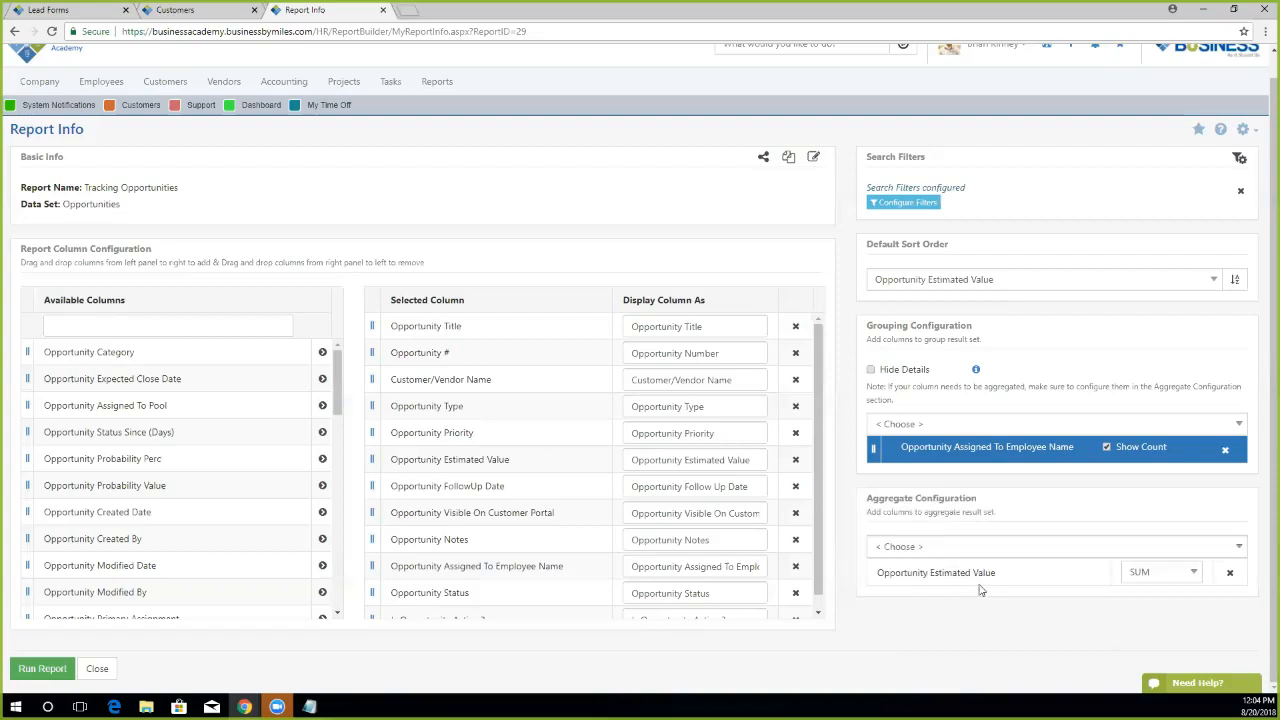
pyautogui.click(1192, 574)
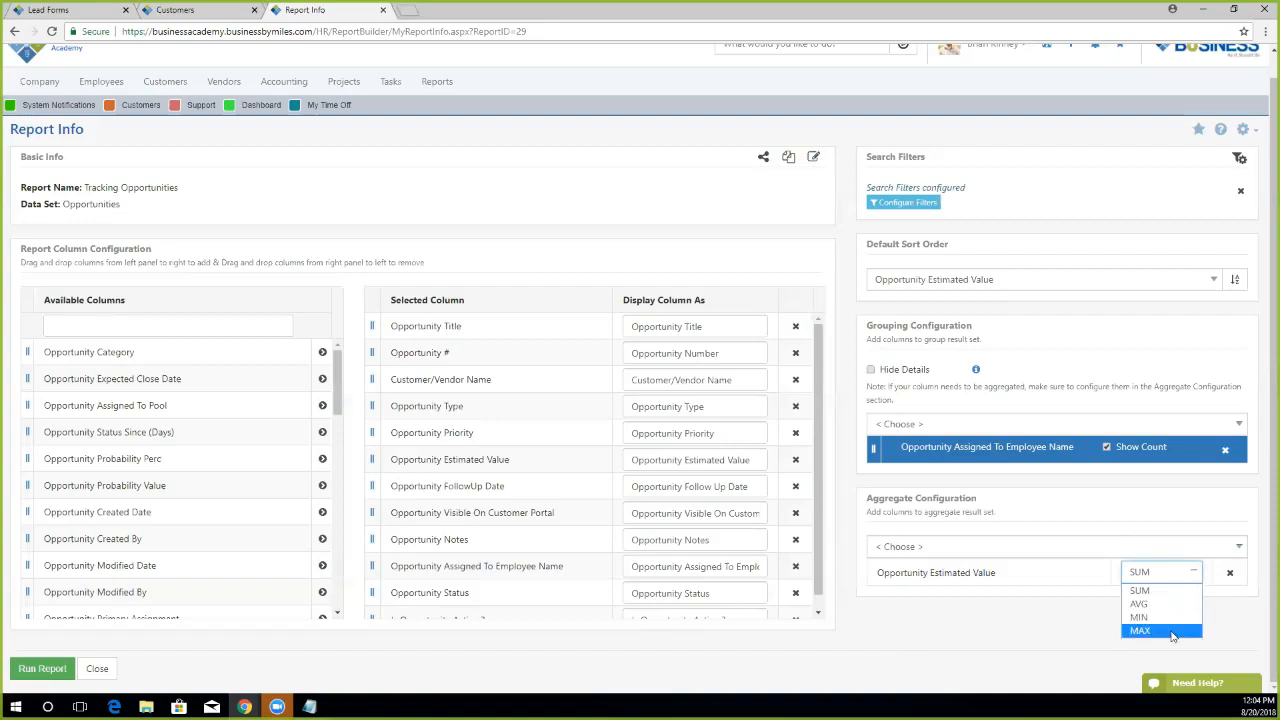
pyautogui.click(1150, 591)
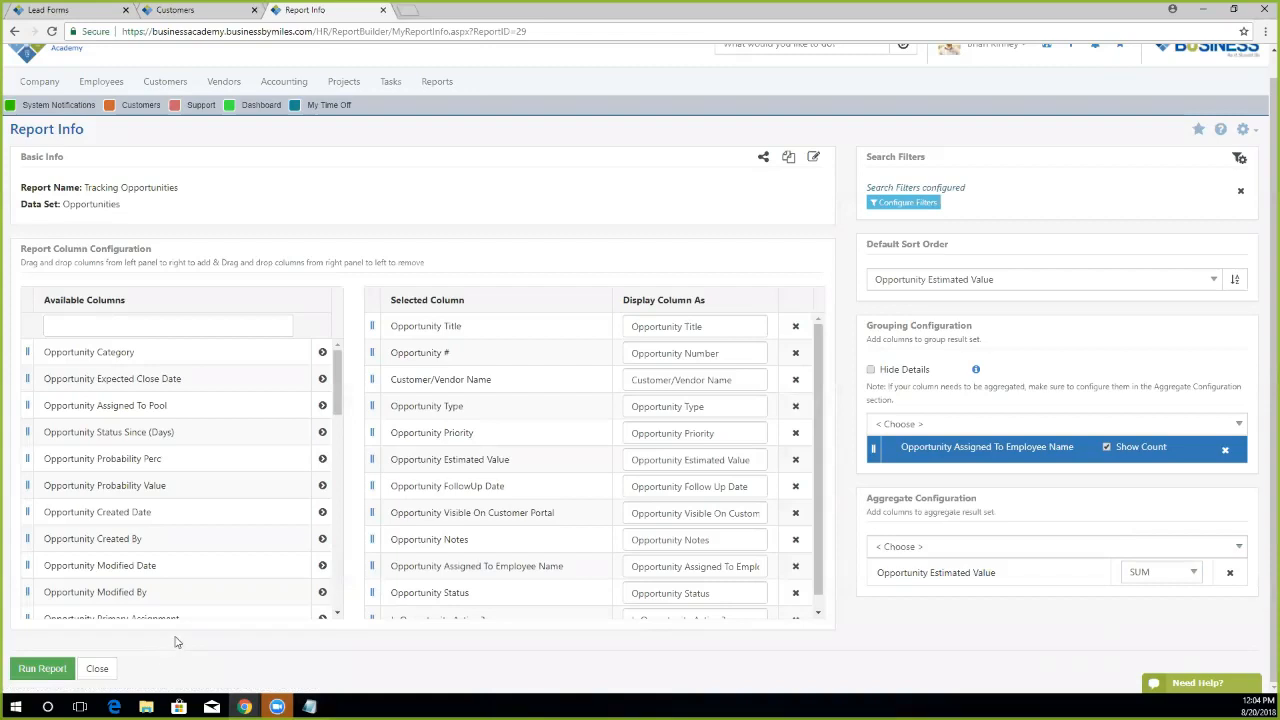
pyautogui.click(36, 668)
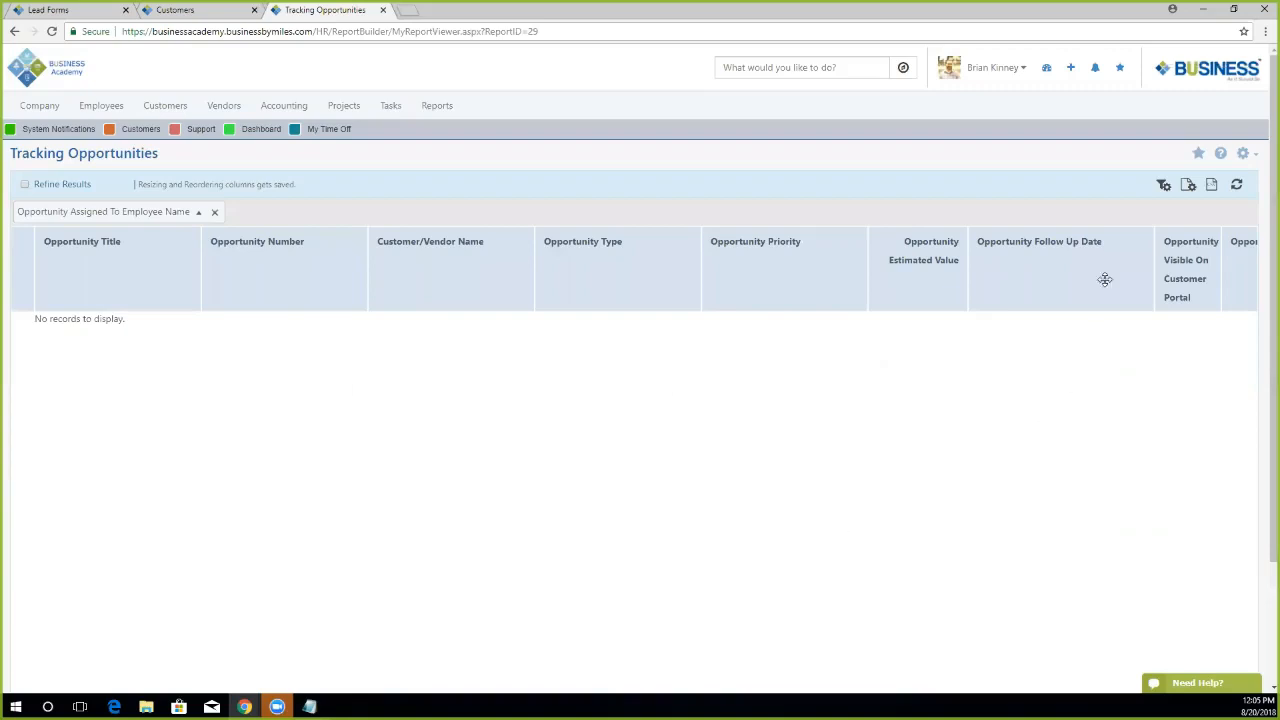
# Add Open to the Opportunity Status filter alongside Needs Quote and Quoted, and submit the filters.
pyautogui.click(1164, 189)
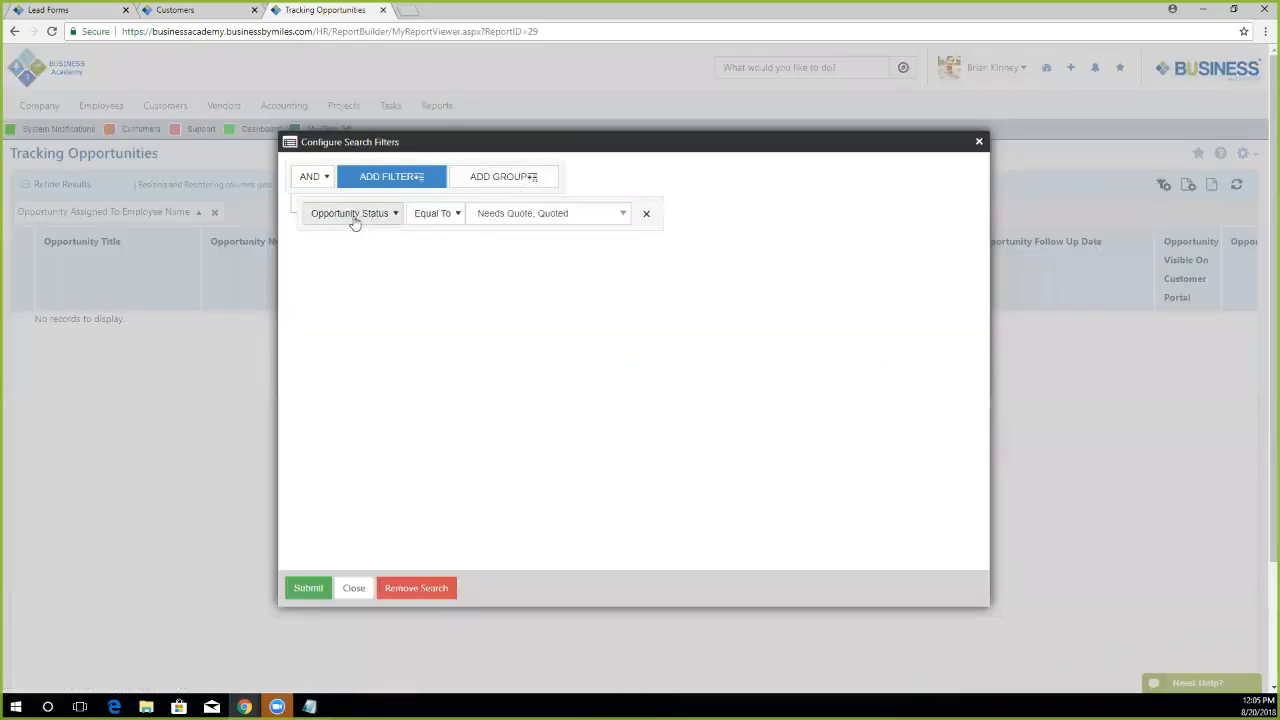
pyautogui.click(574, 216)
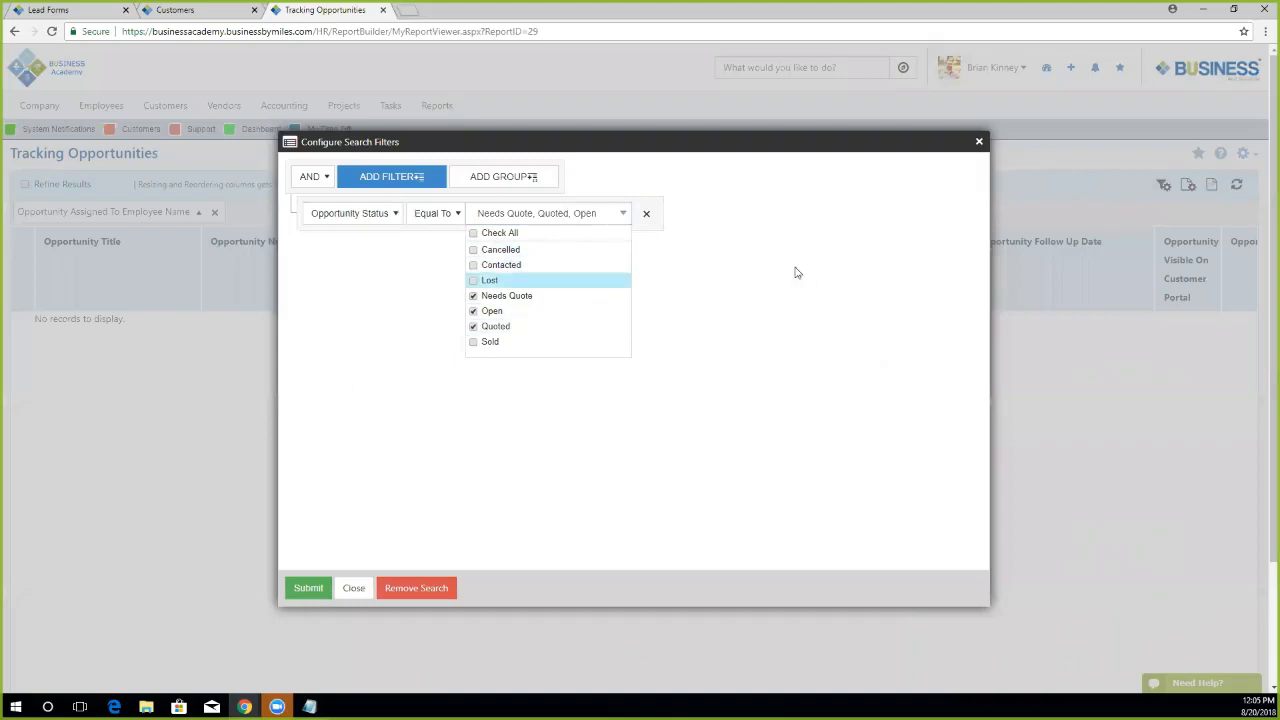
pyautogui.click(803, 317)
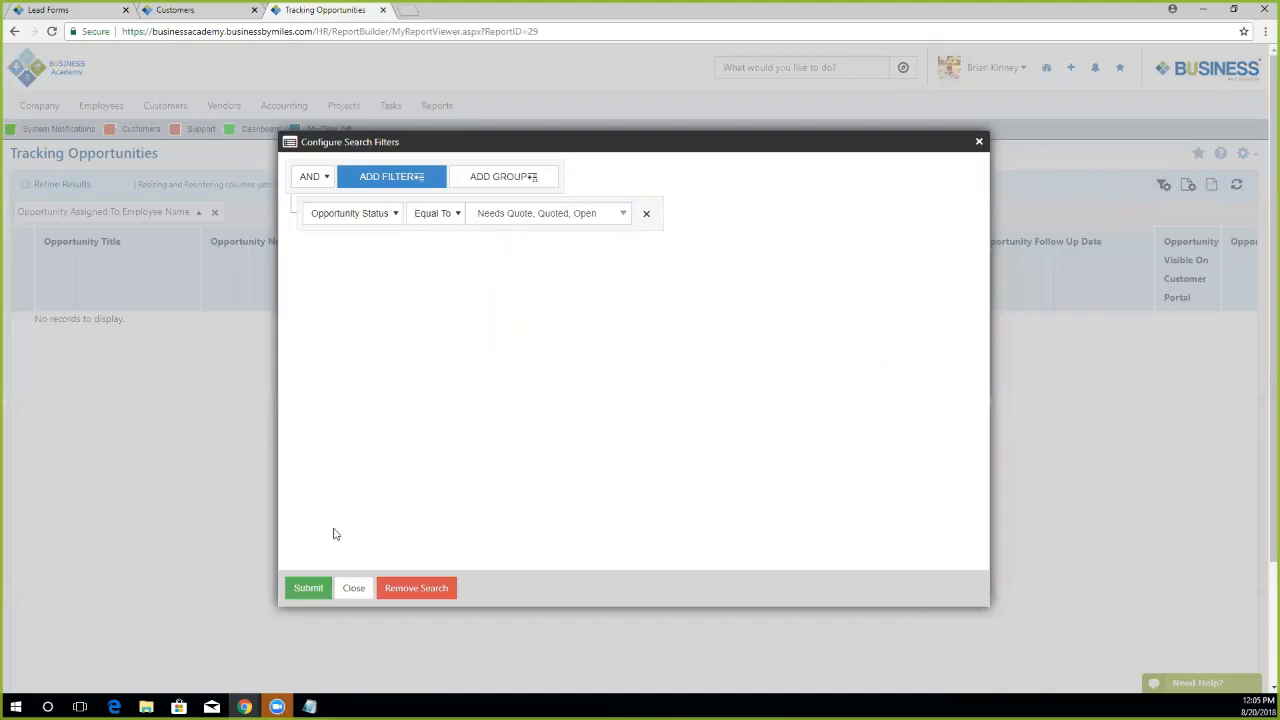
pyautogui.click(307, 590)
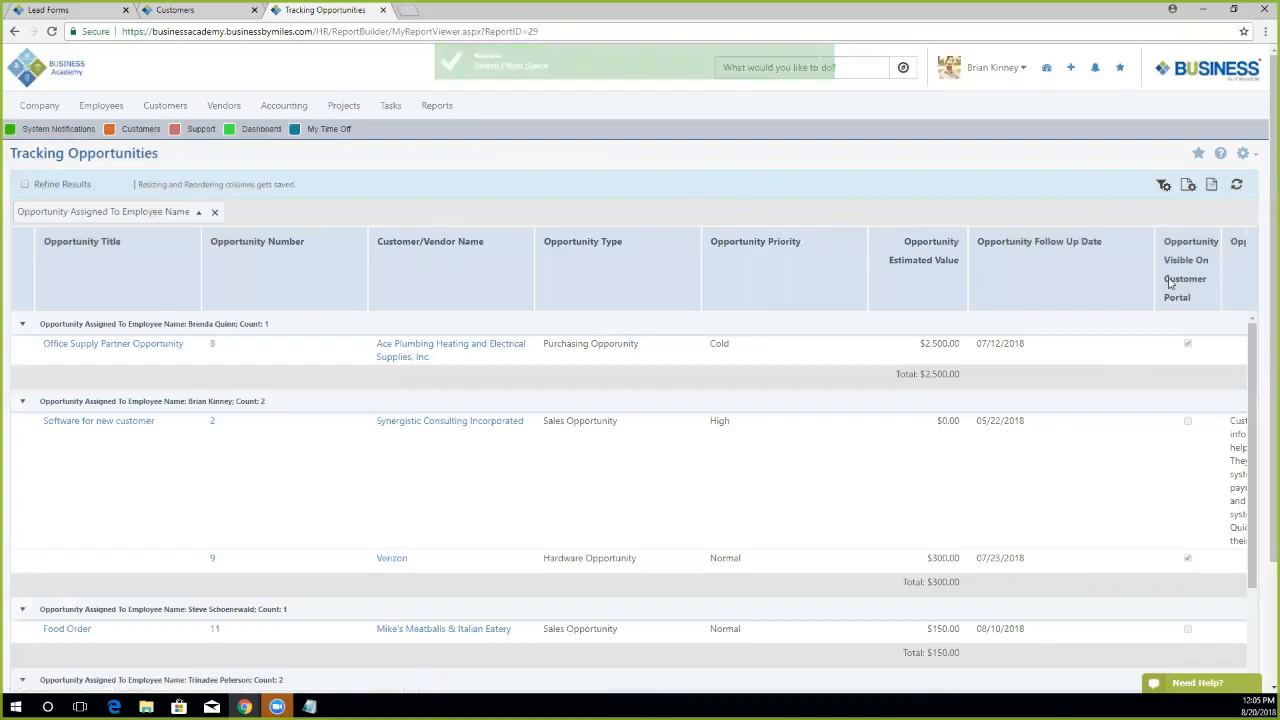
# Narrow the Opportunity Priority and Opportunity Type columns in the report results.
pyautogui.moveTo(1252, 340); pyautogui.dragTo(1254, 336)
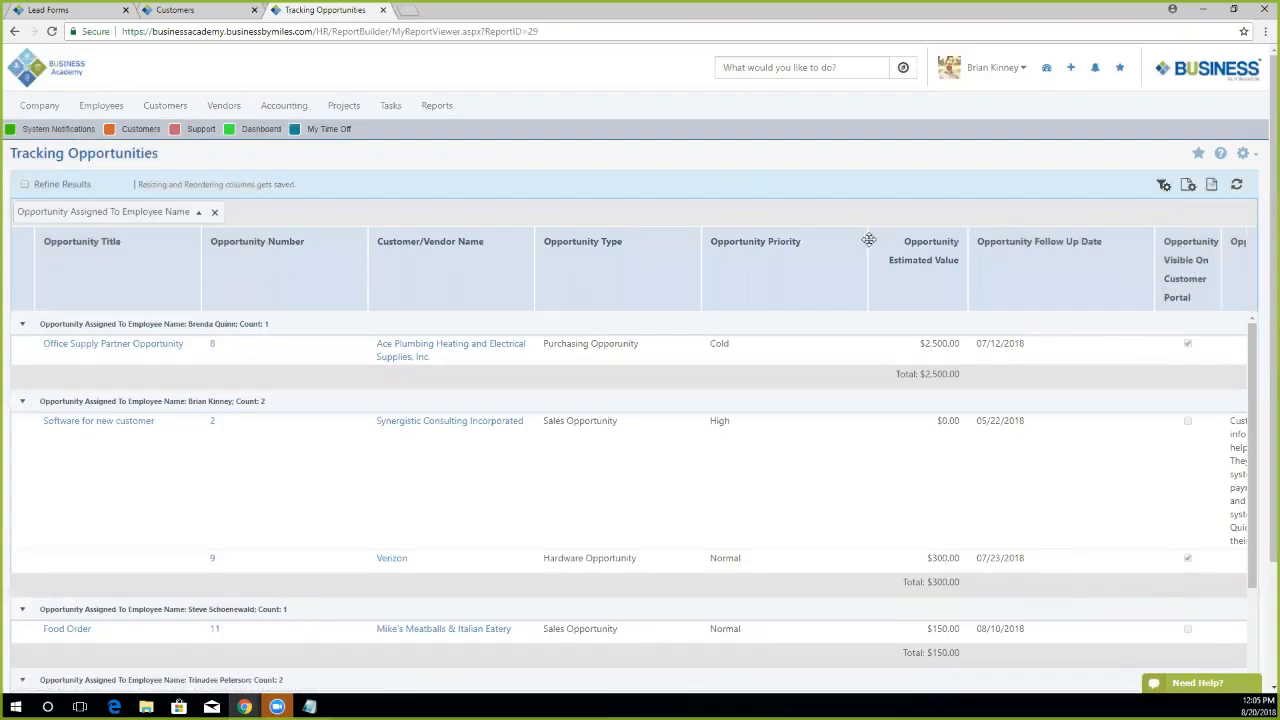
pyautogui.moveTo(867, 241); pyautogui.dragTo(811, 241)
pyautogui.moveTo(701, 257); pyautogui.dragTo(620, 257)
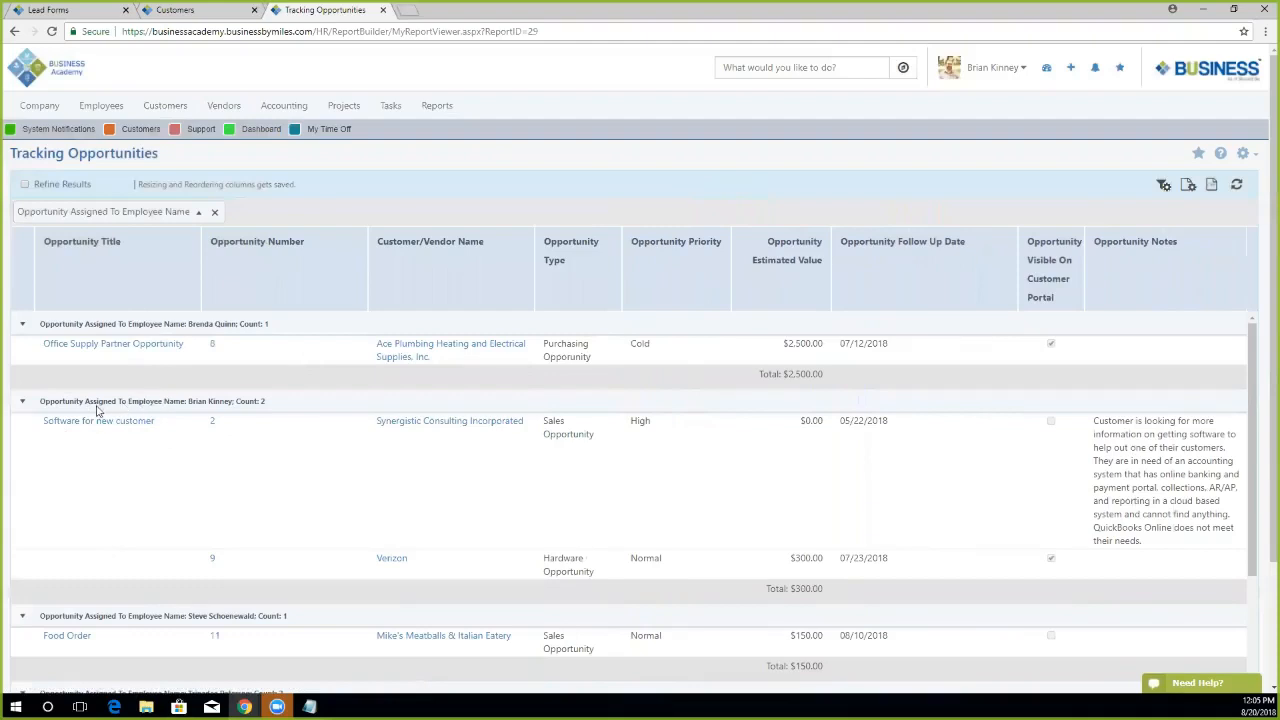
# Examine the employee groups with their counts, the estimated value subtotals and the grand total throughout the report.
pyautogui.moveTo(266, 402); pyautogui.dragTo(32, 401)
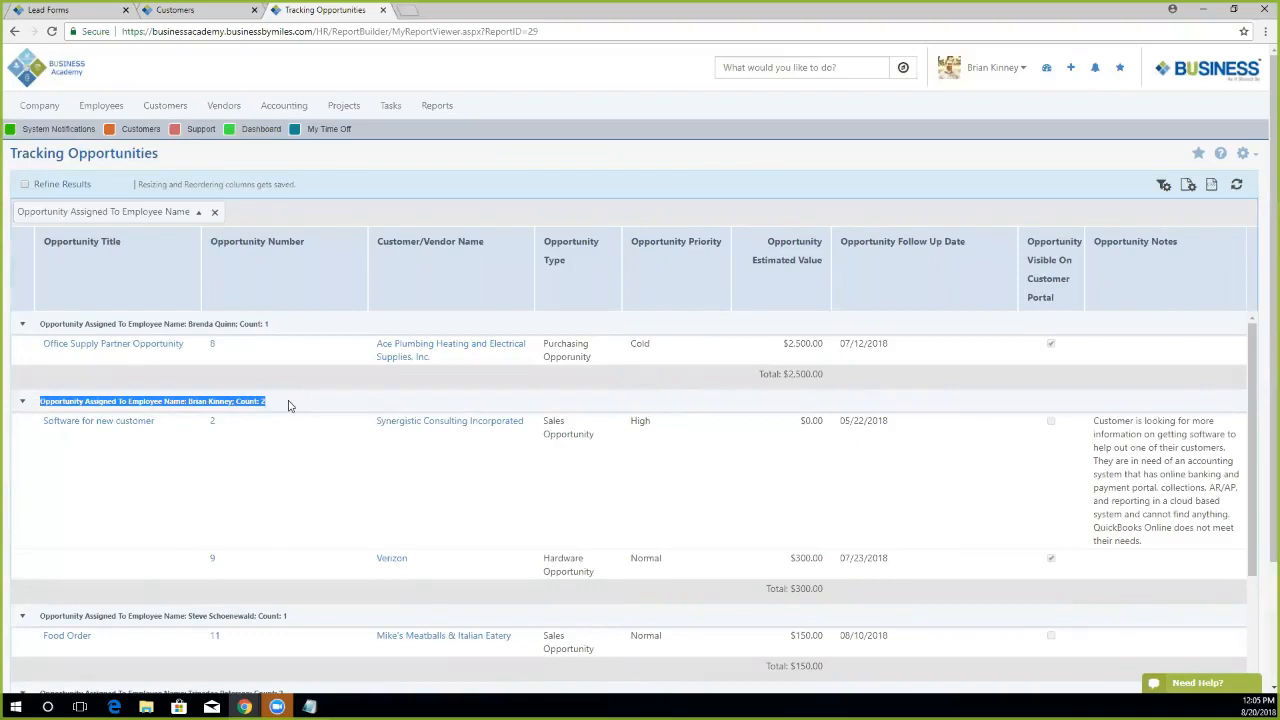
pyautogui.click(270, 404)
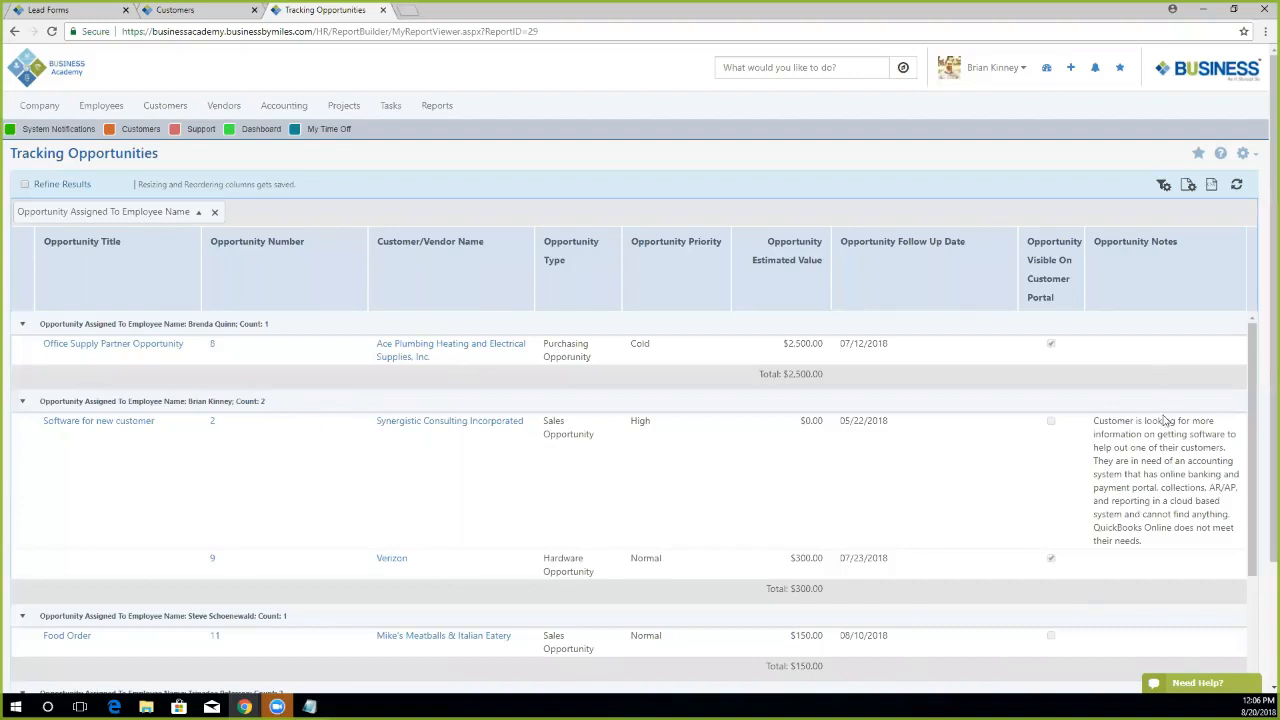
pyautogui.moveTo(1250, 428); pyautogui.dragTo(1262, 640)
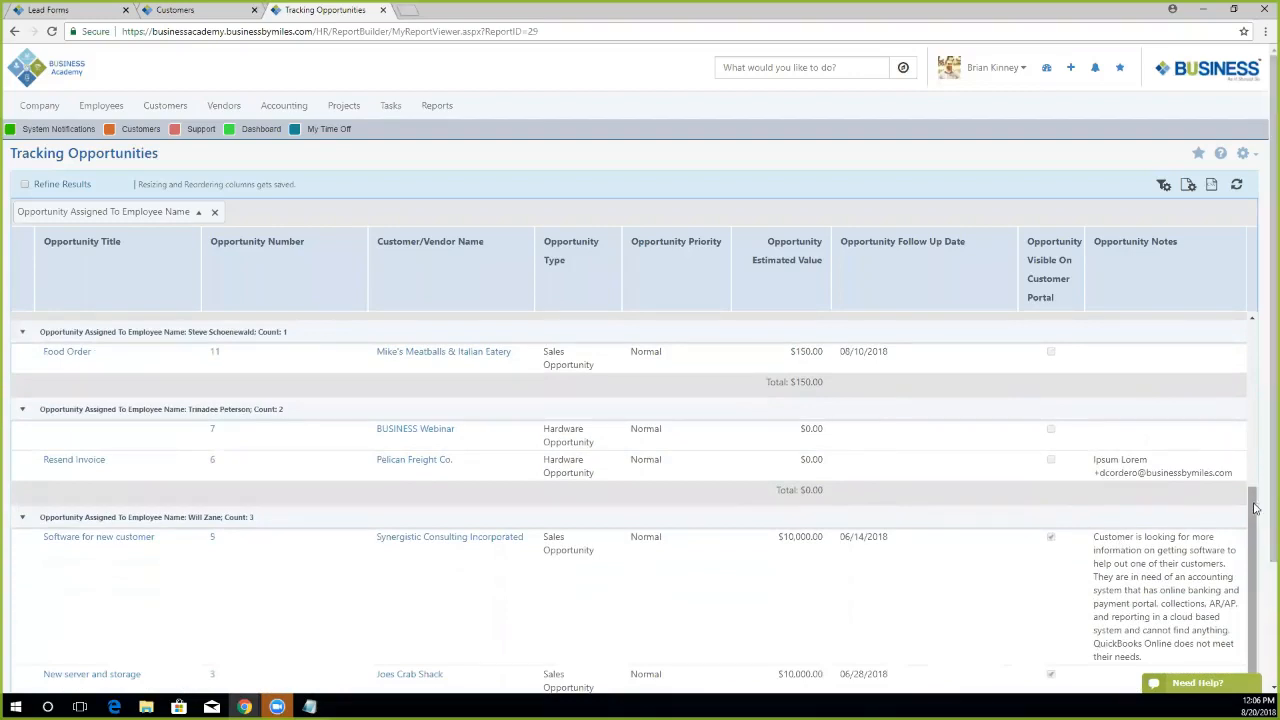
pyautogui.scroll(-1, 418, 481)
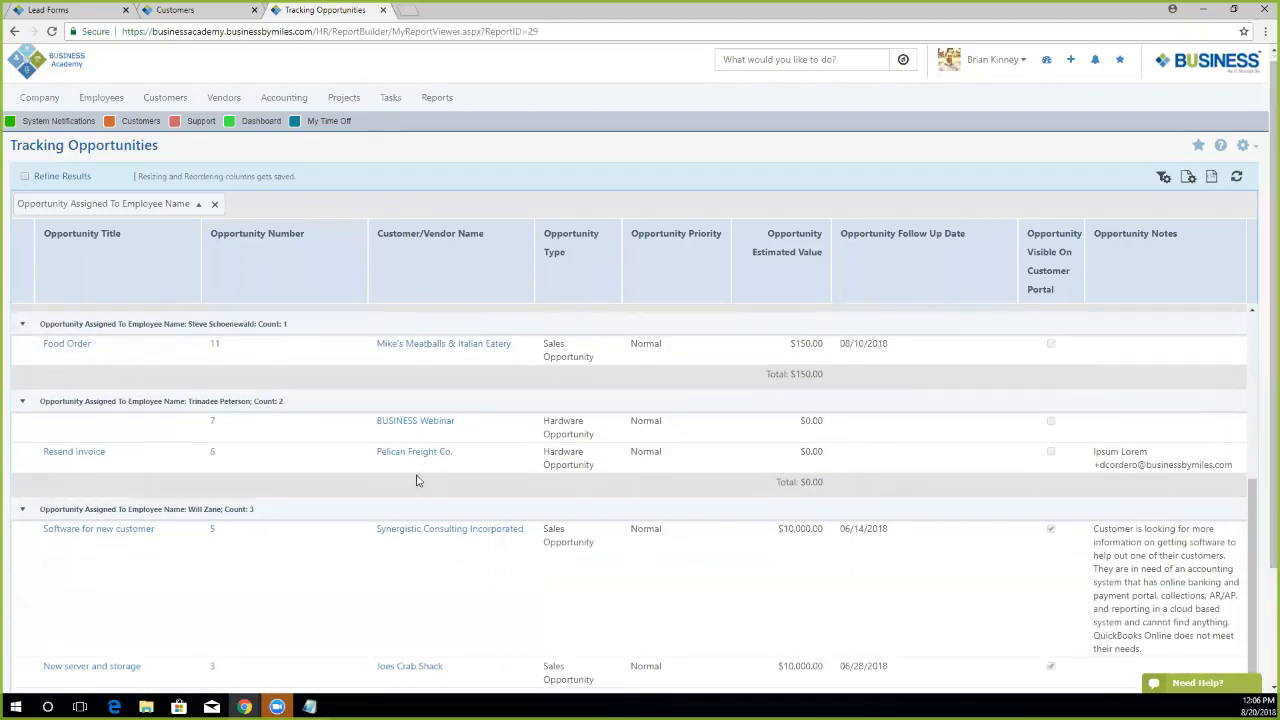
pyautogui.scroll(-3, 418, 481)
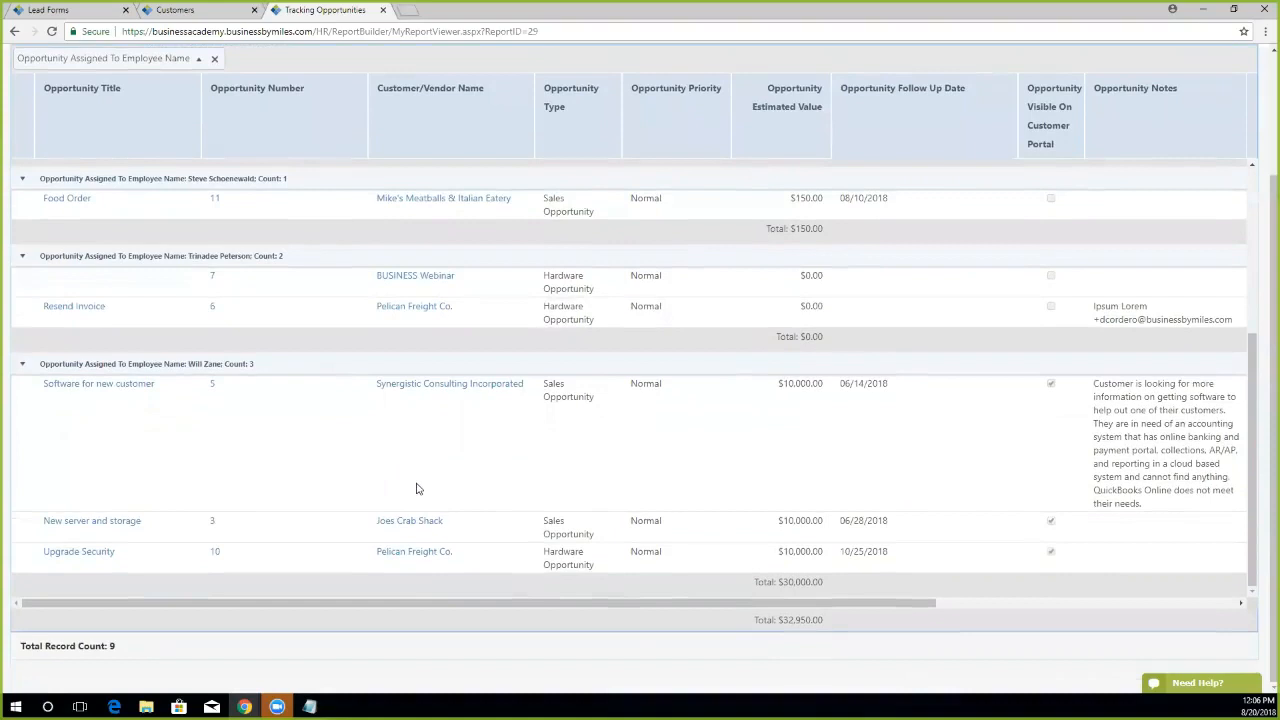
pyautogui.scroll(2, 619, 514)
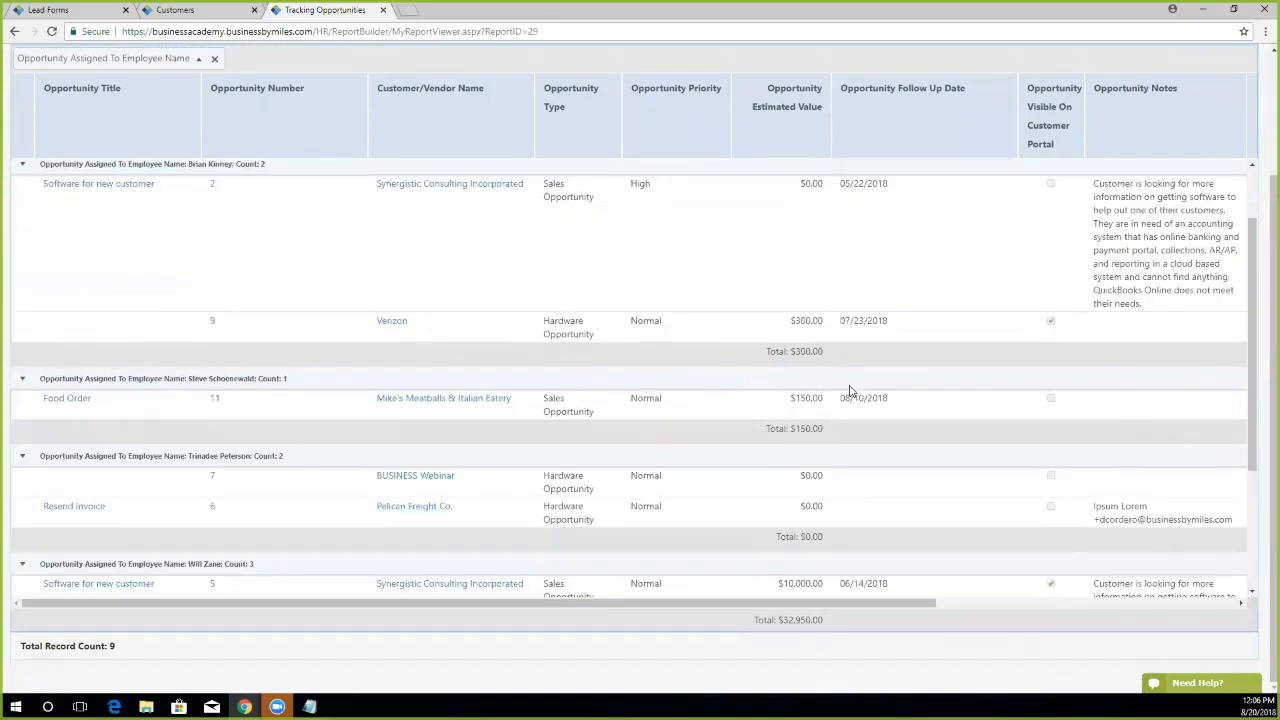
pyautogui.scroll(1, 818, 520)
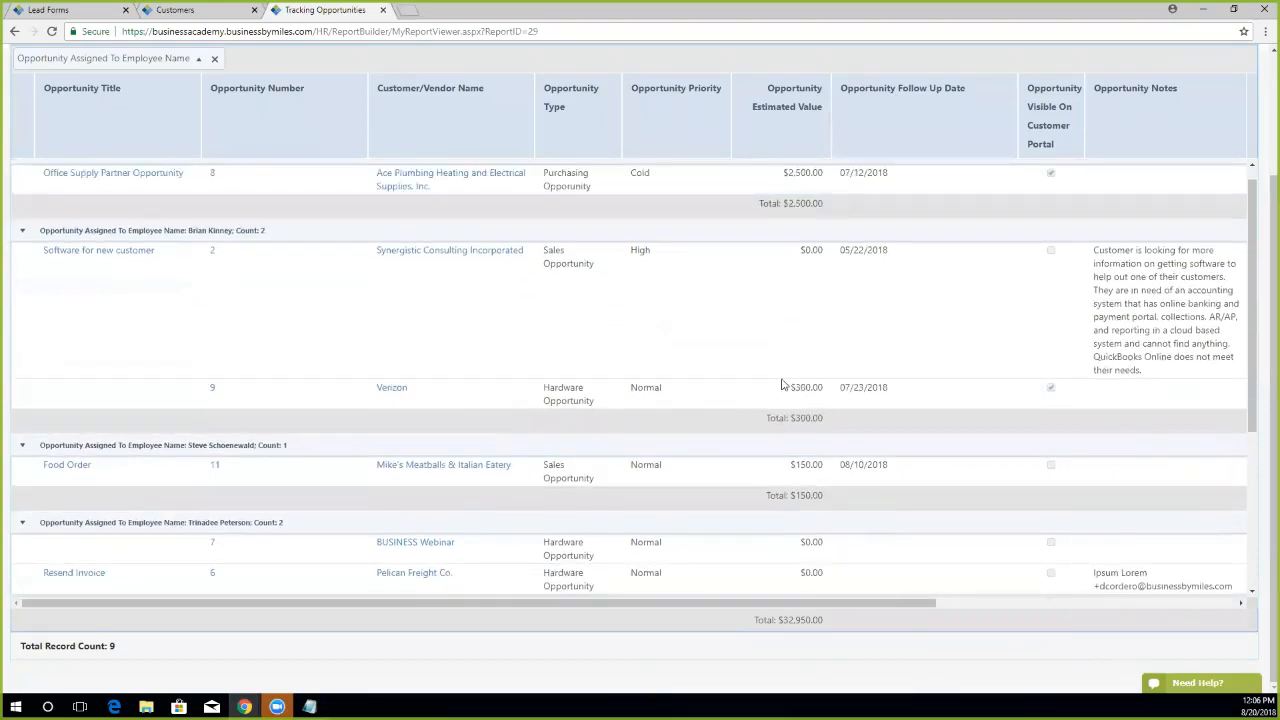
pyautogui.scroll(3, 790, 385)
pyautogui.scroll(3, 808, 288)
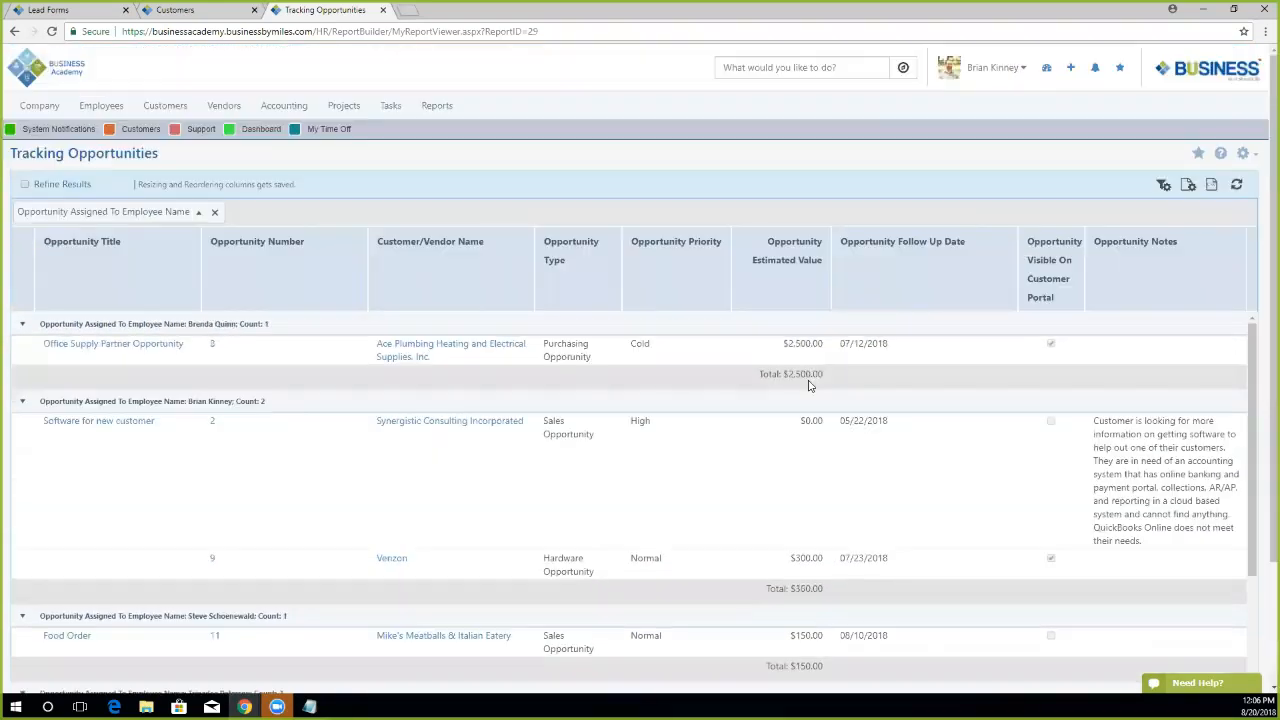
pyautogui.scroll(-3, 826, 402)
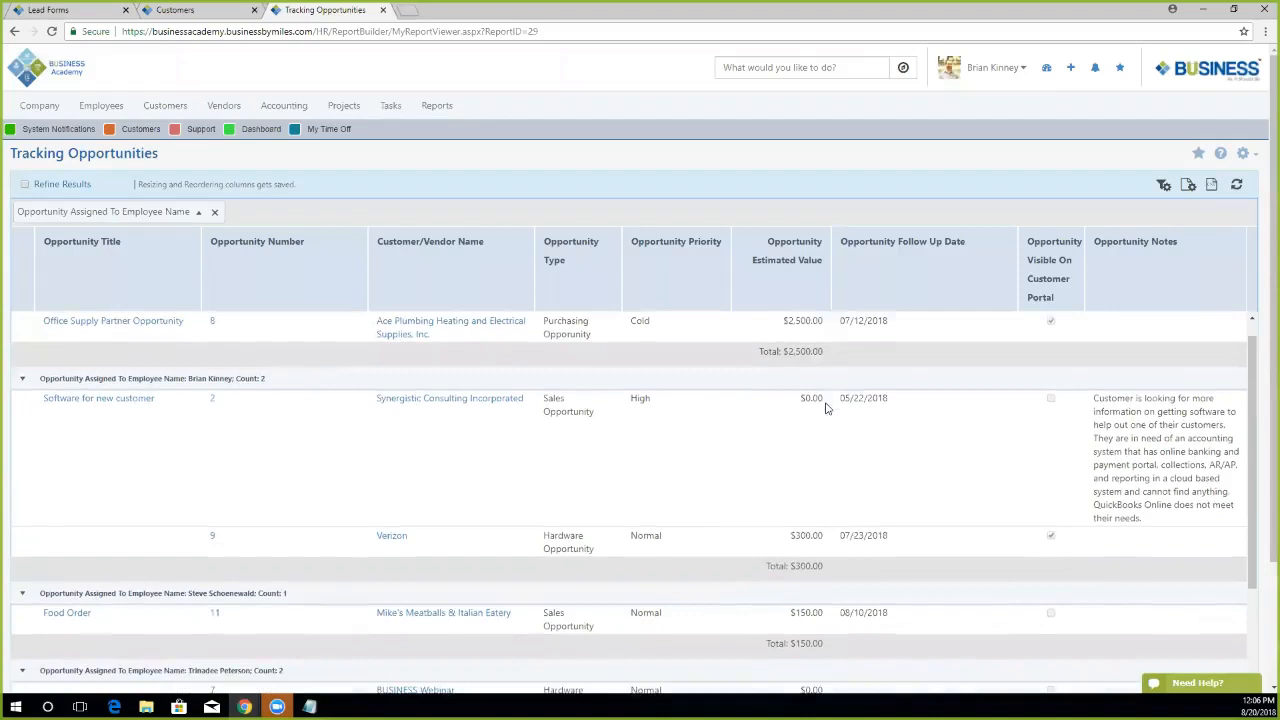
pyautogui.scroll(-3, 860, 530)
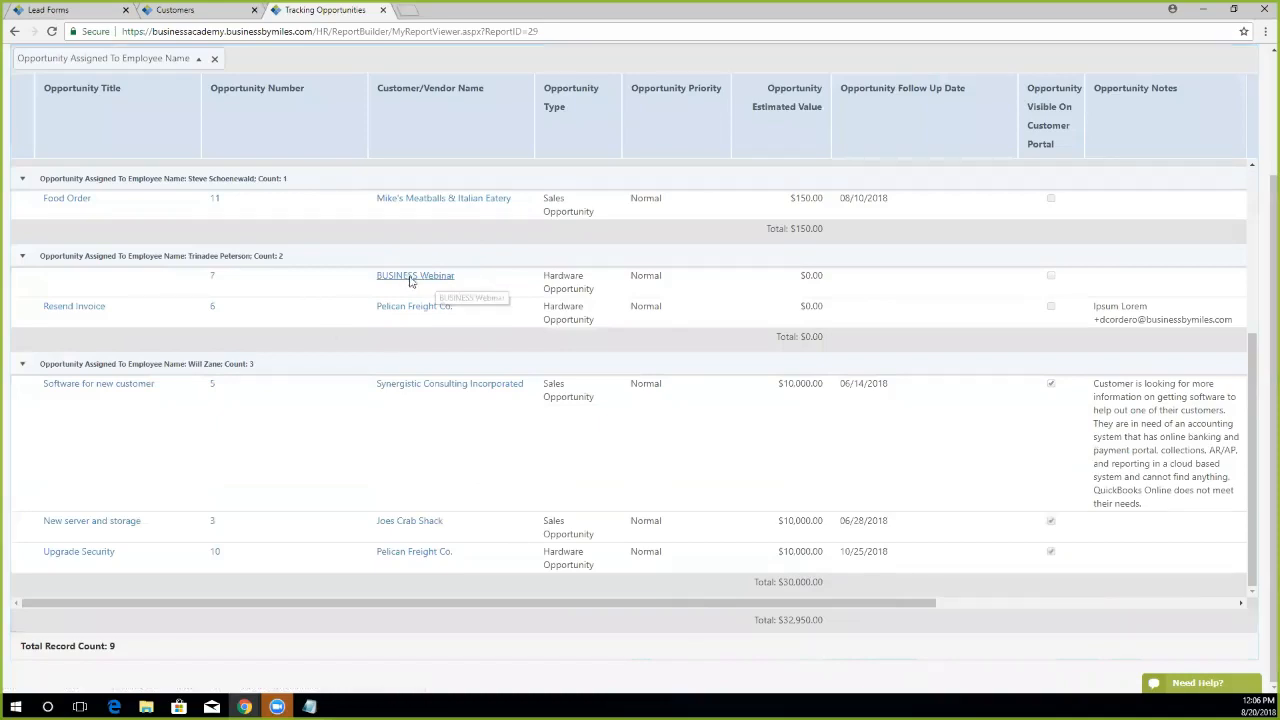
# View the BUSINESS Webinar customer dashboard and opportunity 7 from their links in the report, closing each to return.
pyautogui.click(378, 279)
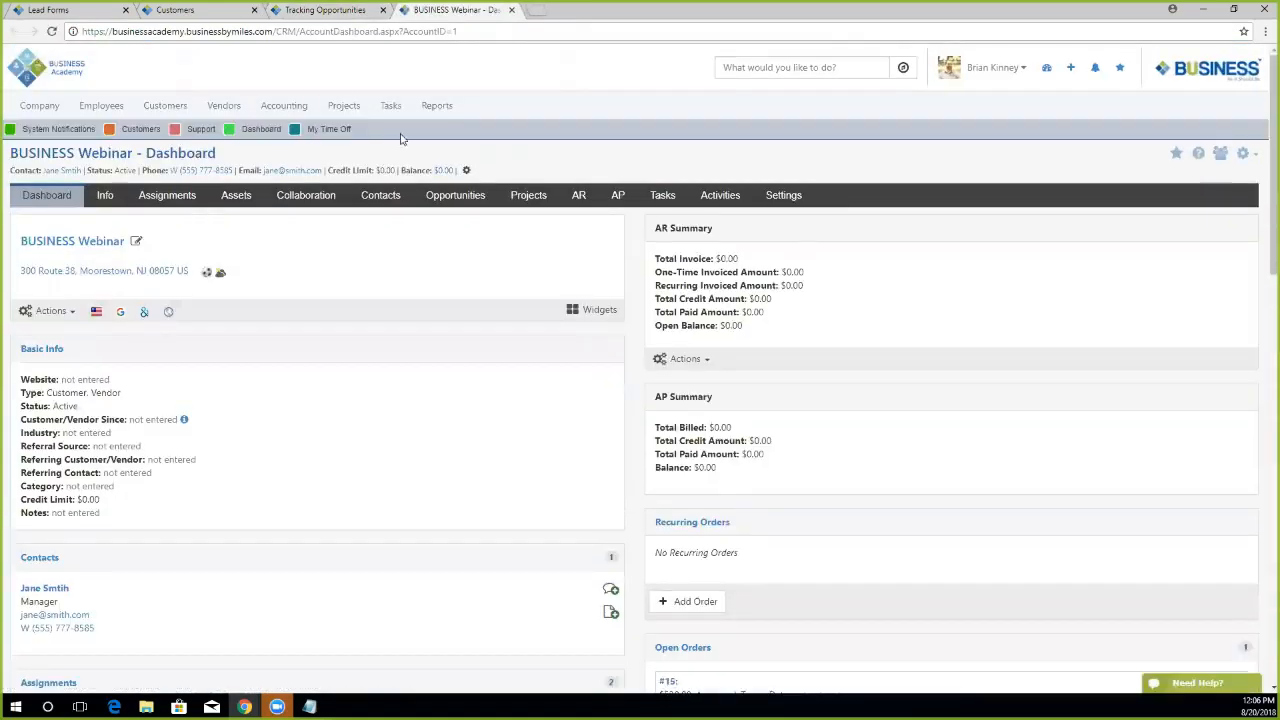
pyautogui.click(511, 10)
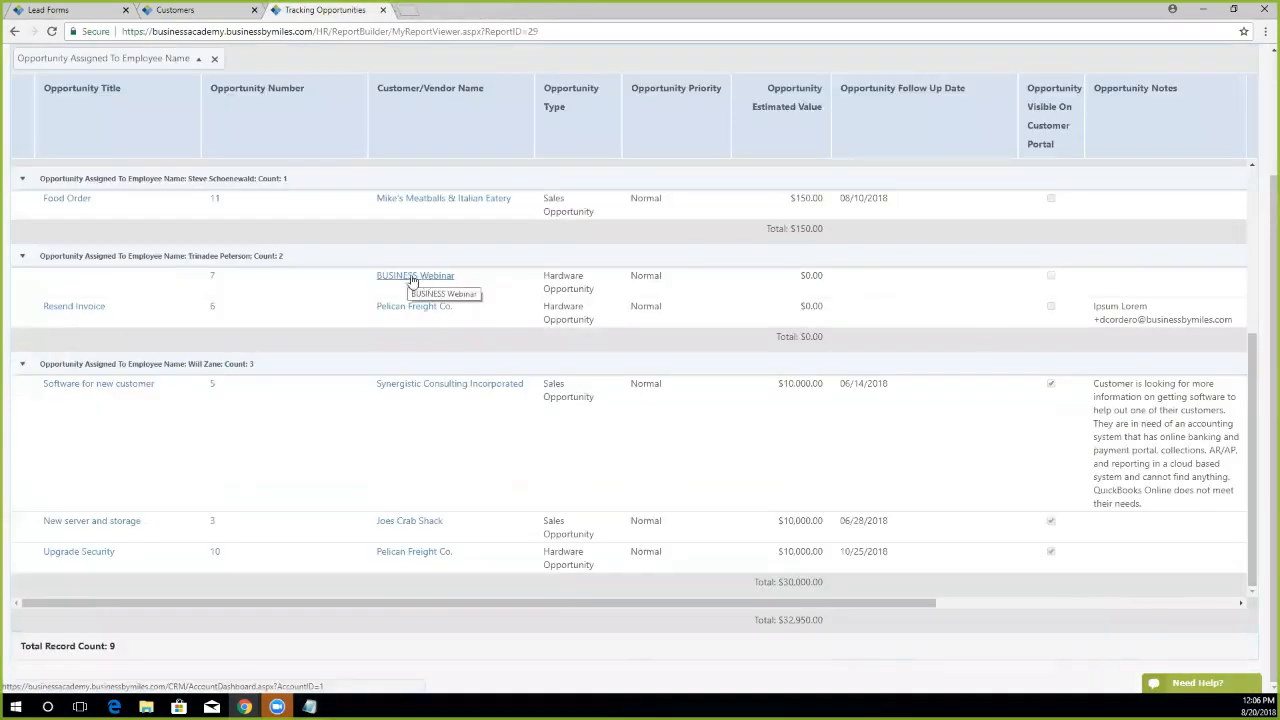
pyautogui.click(210, 277)
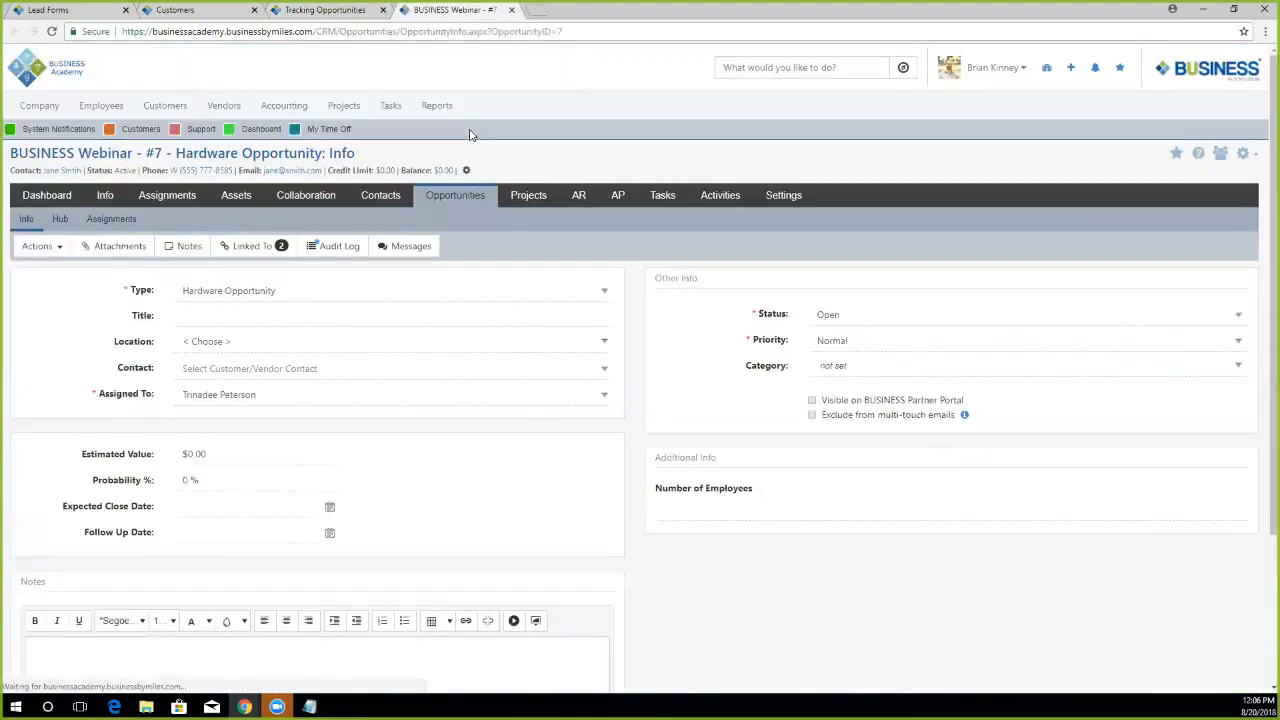
pyautogui.click(511, 10)
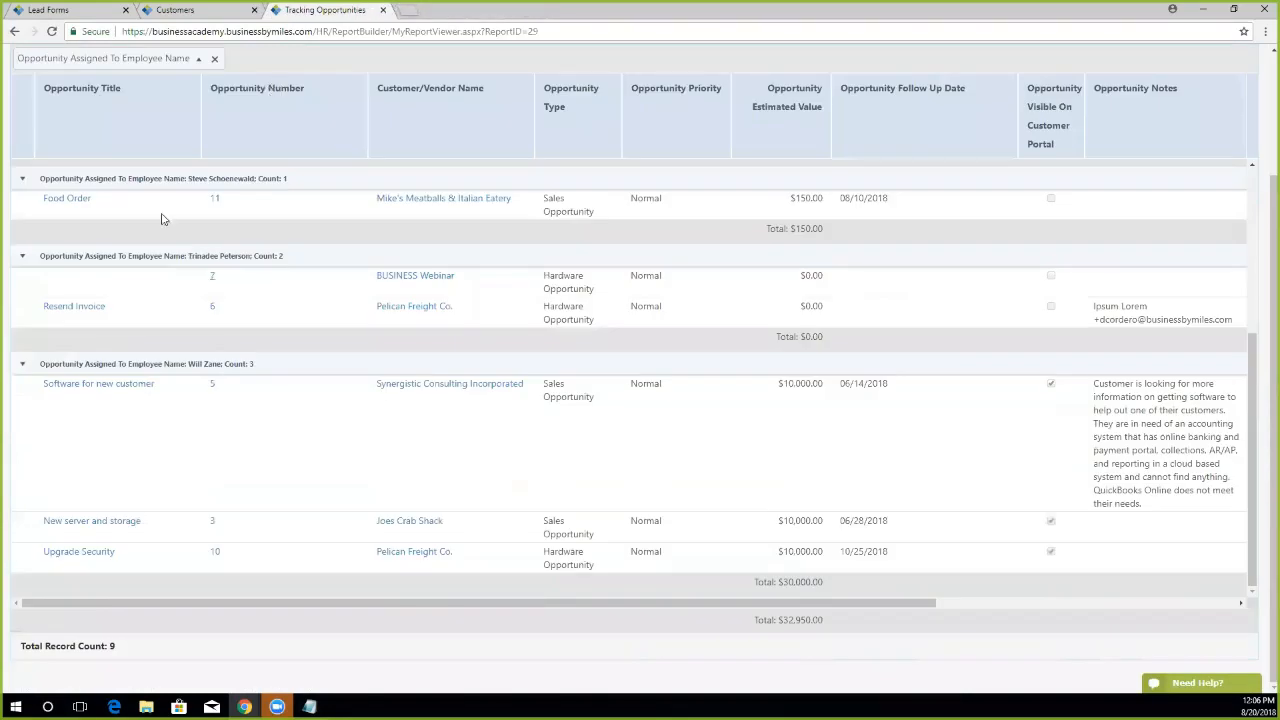
# View the Resend Invoice opportunity from its title link in the report, closing it to return.
pyautogui.click(75, 310)
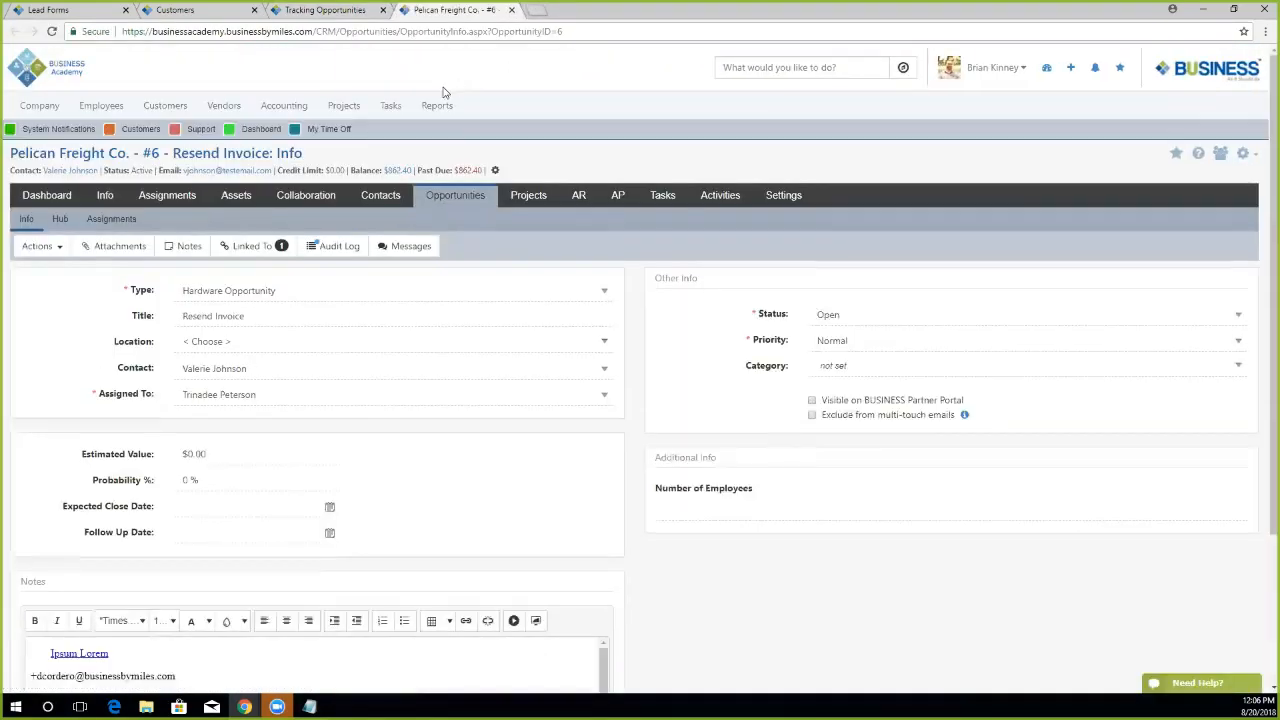
pyautogui.click(511, 10)
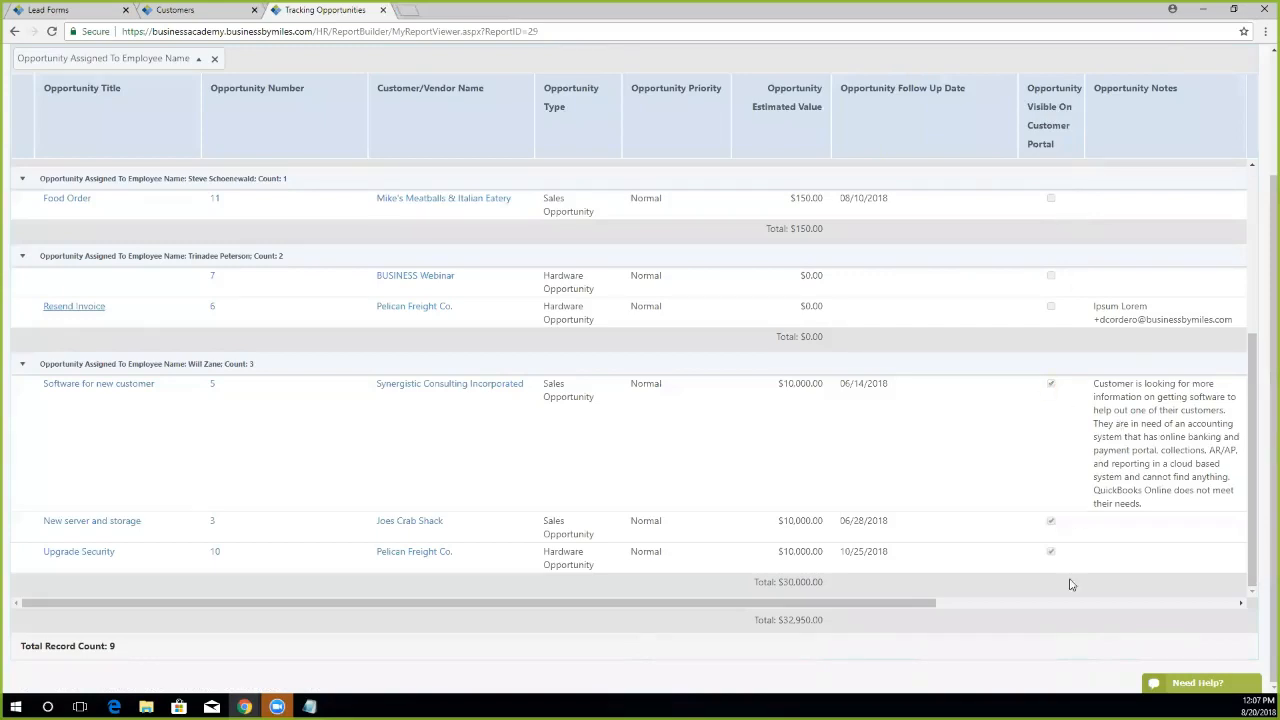
# Add the Customer/Vendor Address column to the report configuration directly after Customer/Vendor Name and rerun the report.
pyautogui.scroll(3, 1150, 440)
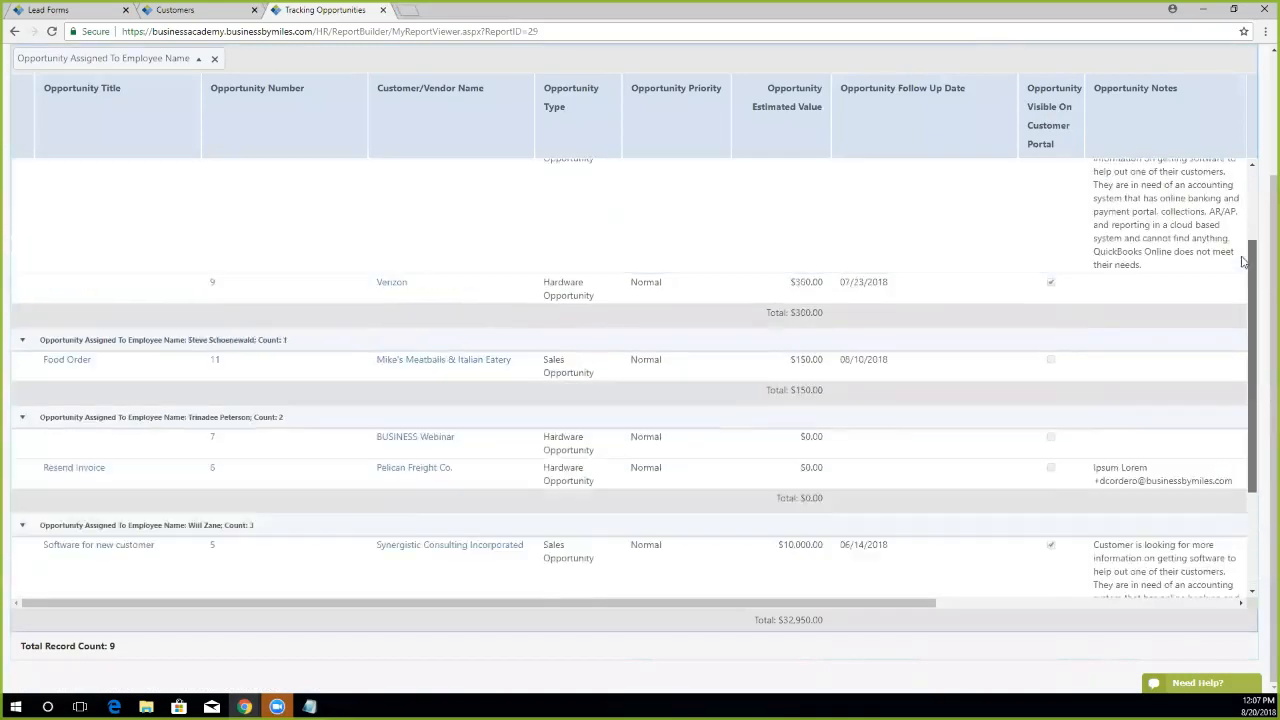
pyautogui.scroll(1, 1245, 215)
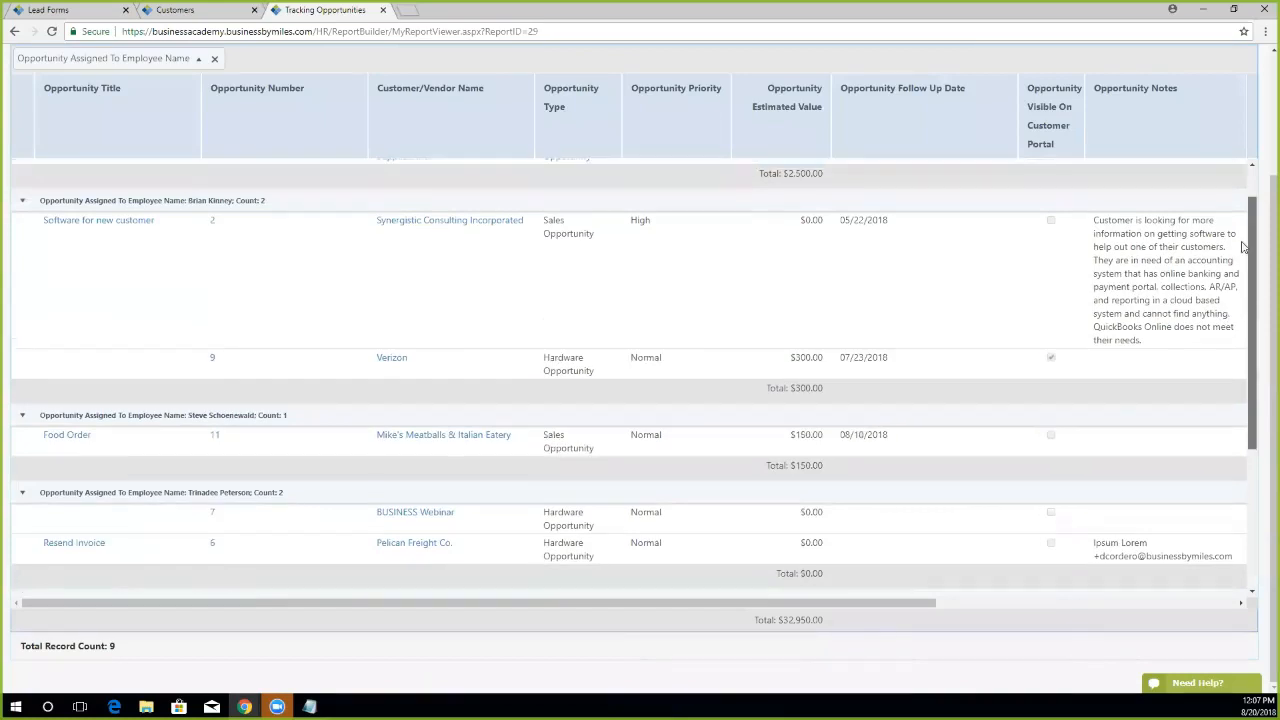
pyautogui.scroll(2, 994, 249)
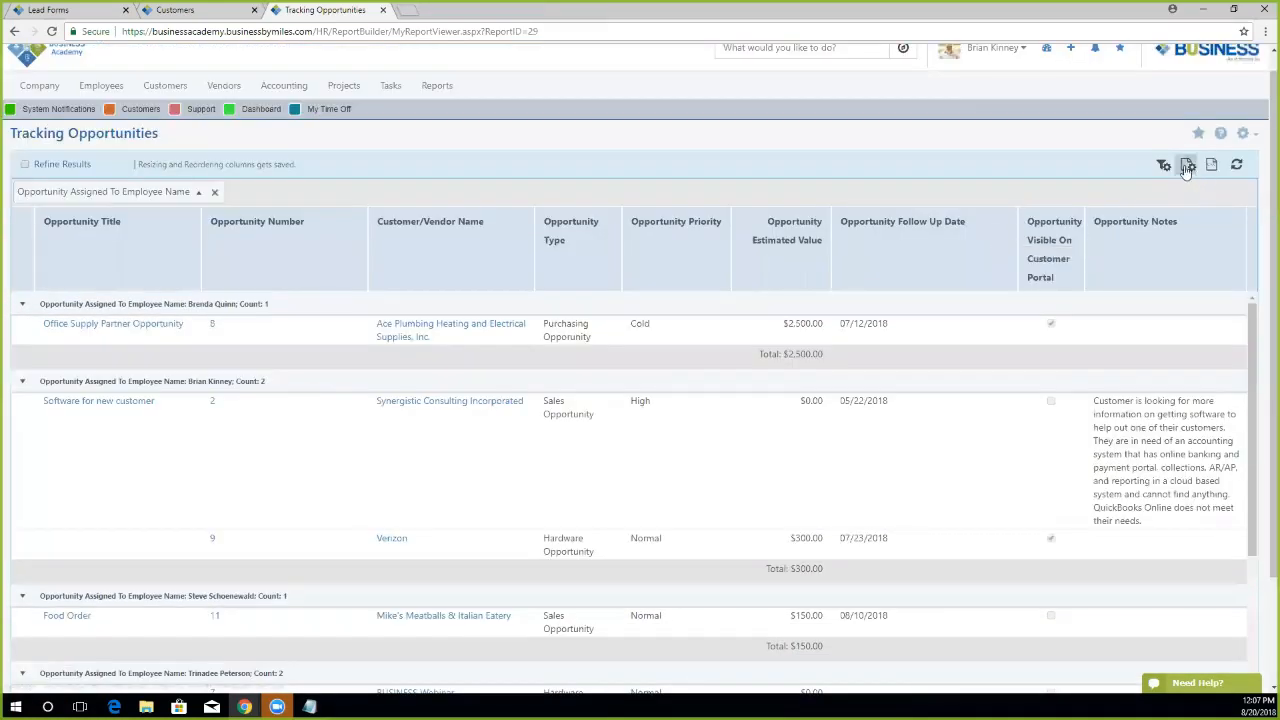
pyautogui.click(1187, 165)
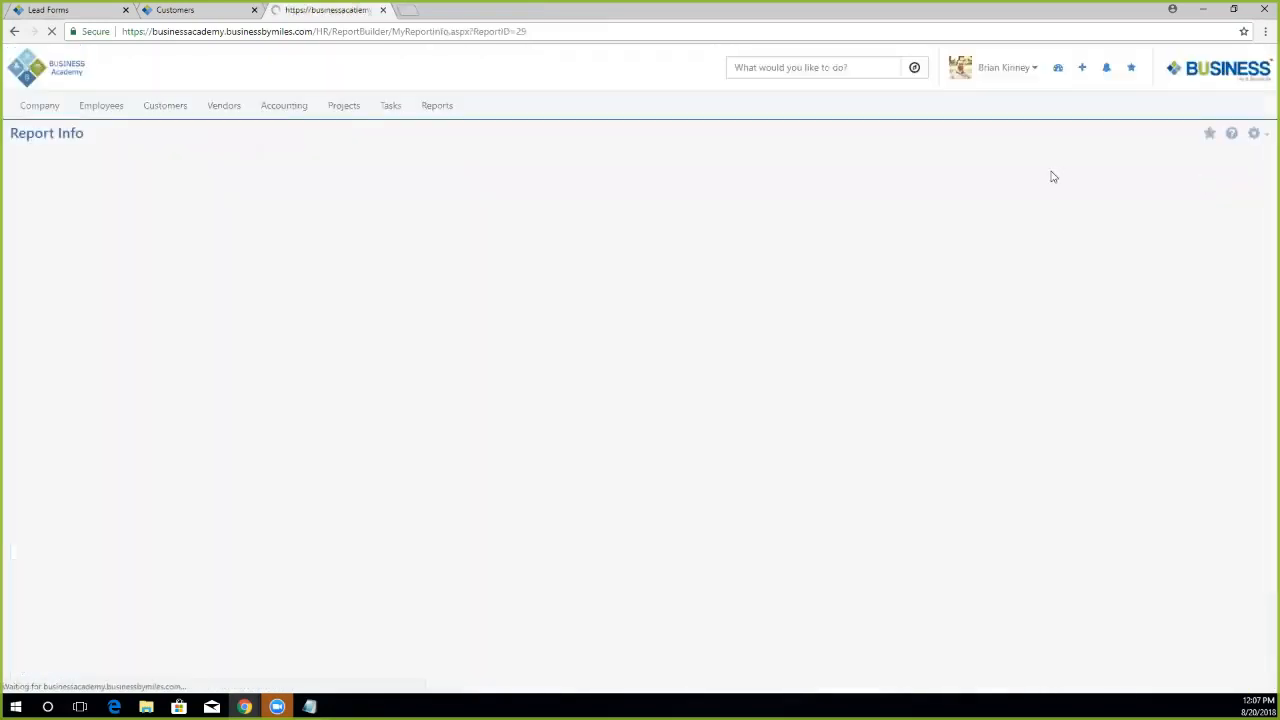
pyautogui.scroll(-1, 337, 420)
pyautogui.scroll(-3, 337, 420)
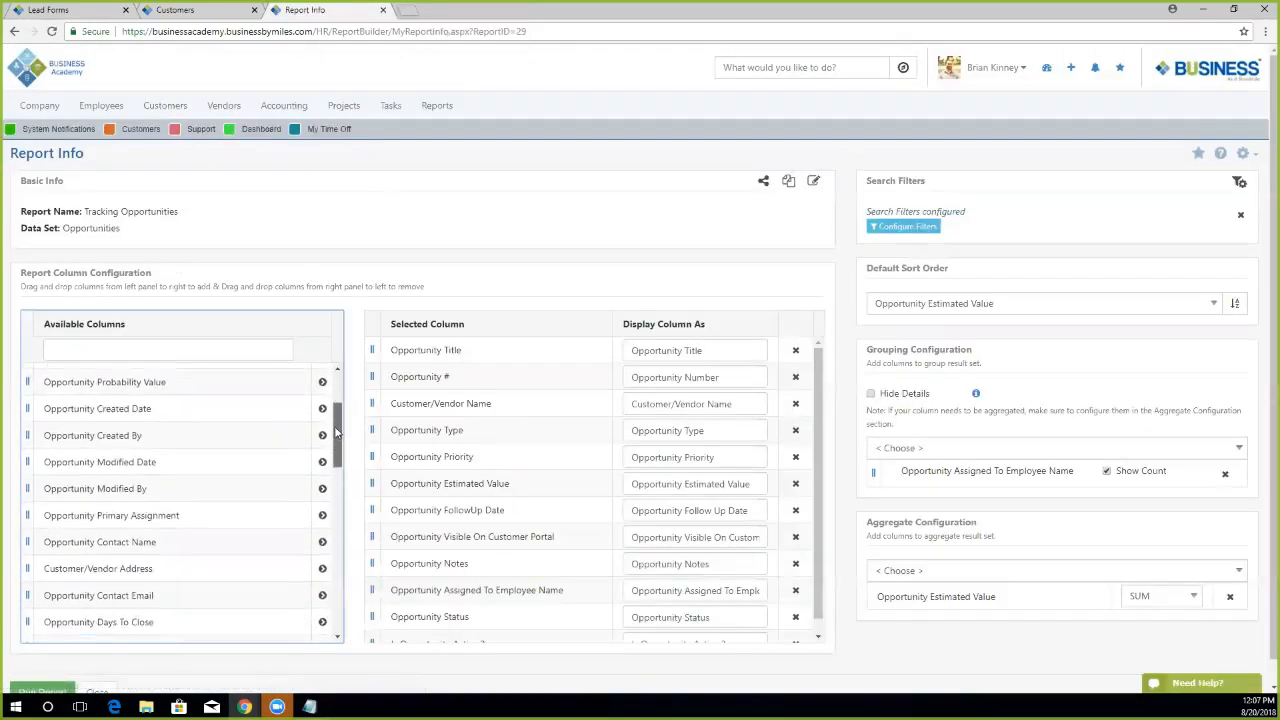
pyautogui.click(323, 518)
pyautogui.scroll(-1, 580, 505)
pyautogui.moveTo(372, 629); pyautogui.dragTo(378, 400)
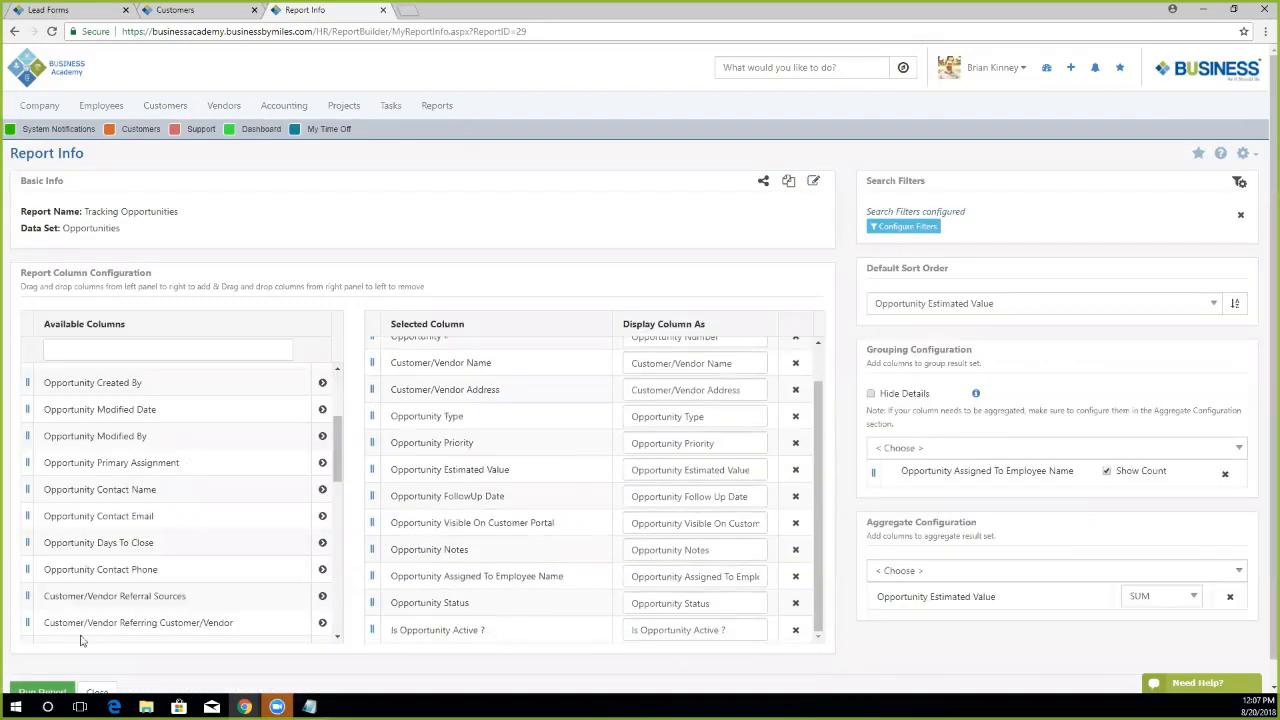
pyautogui.click(42, 691)
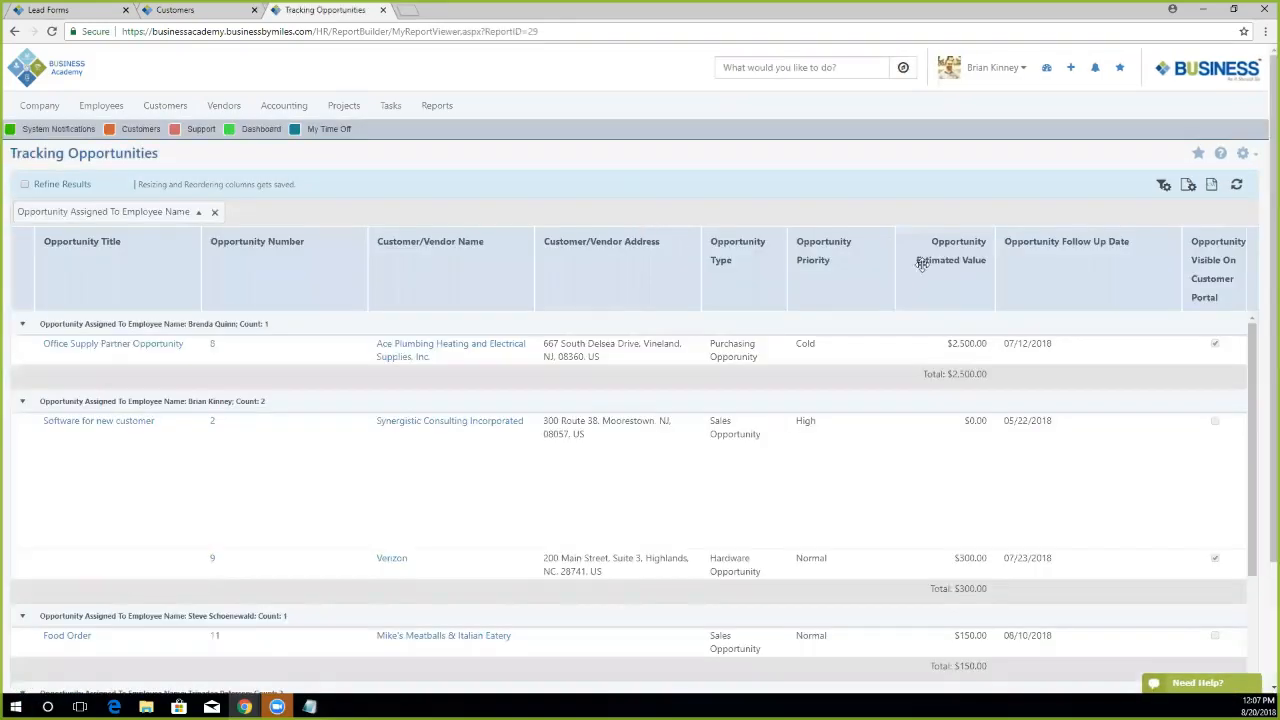
# Narrow the Opportunity Follow Up Date, Customer/Vendor Address and Customer/Vendor Name columns in the report results.
pyautogui.moveTo(1182, 252); pyautogui.dragTo(1062, 263)
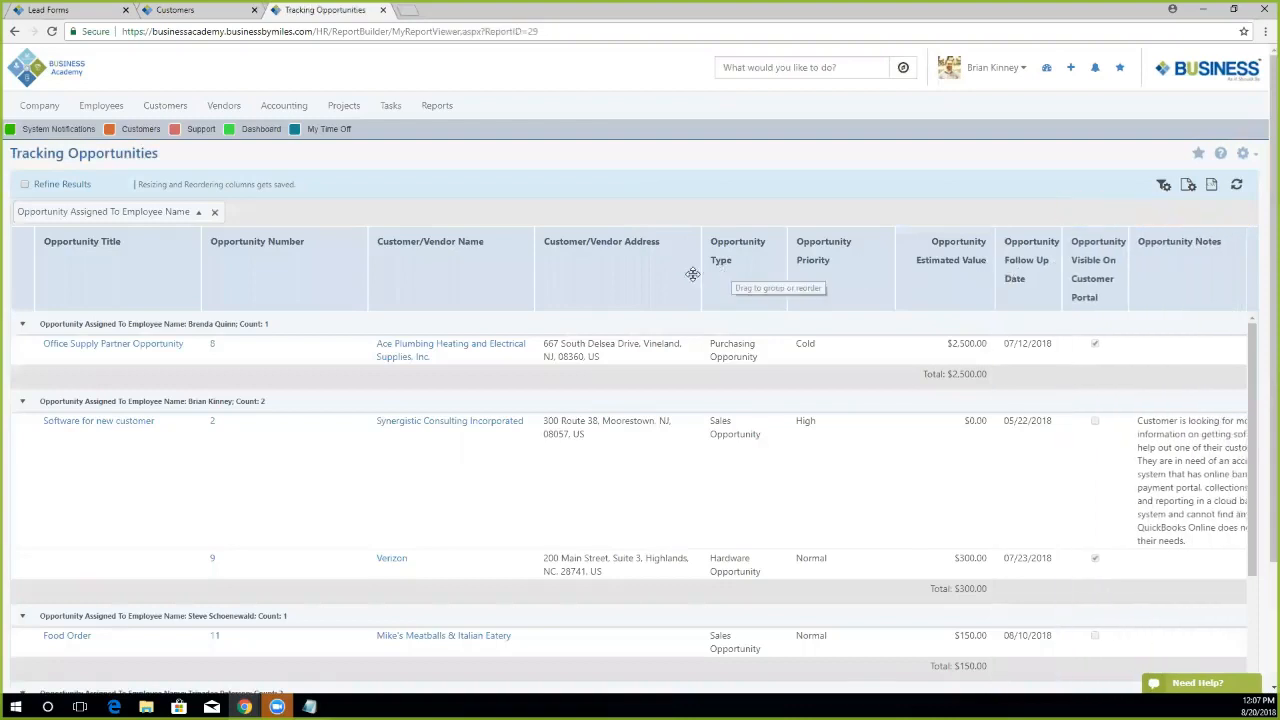
pyautogui.moveTo(700, 274); pyautogui.dragTo(626, 275)
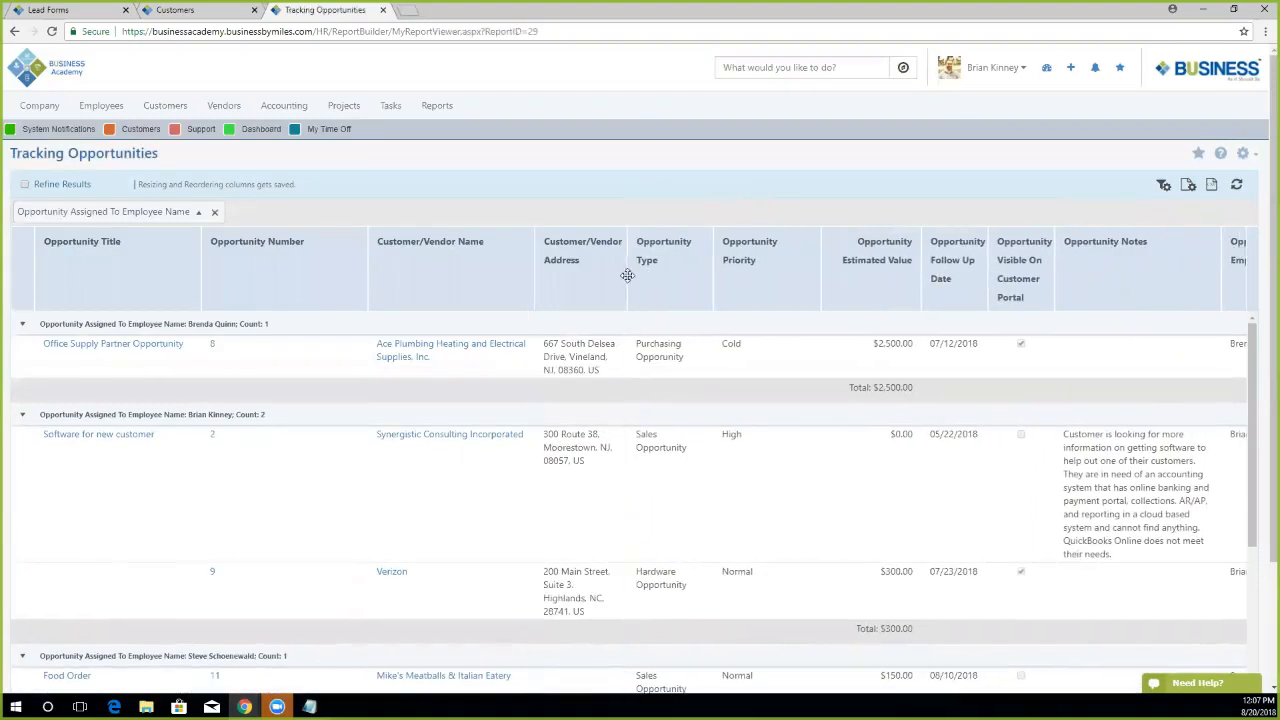
pyautogui.moveTo(534, 270); pyautogui.dragTo(434, 277)
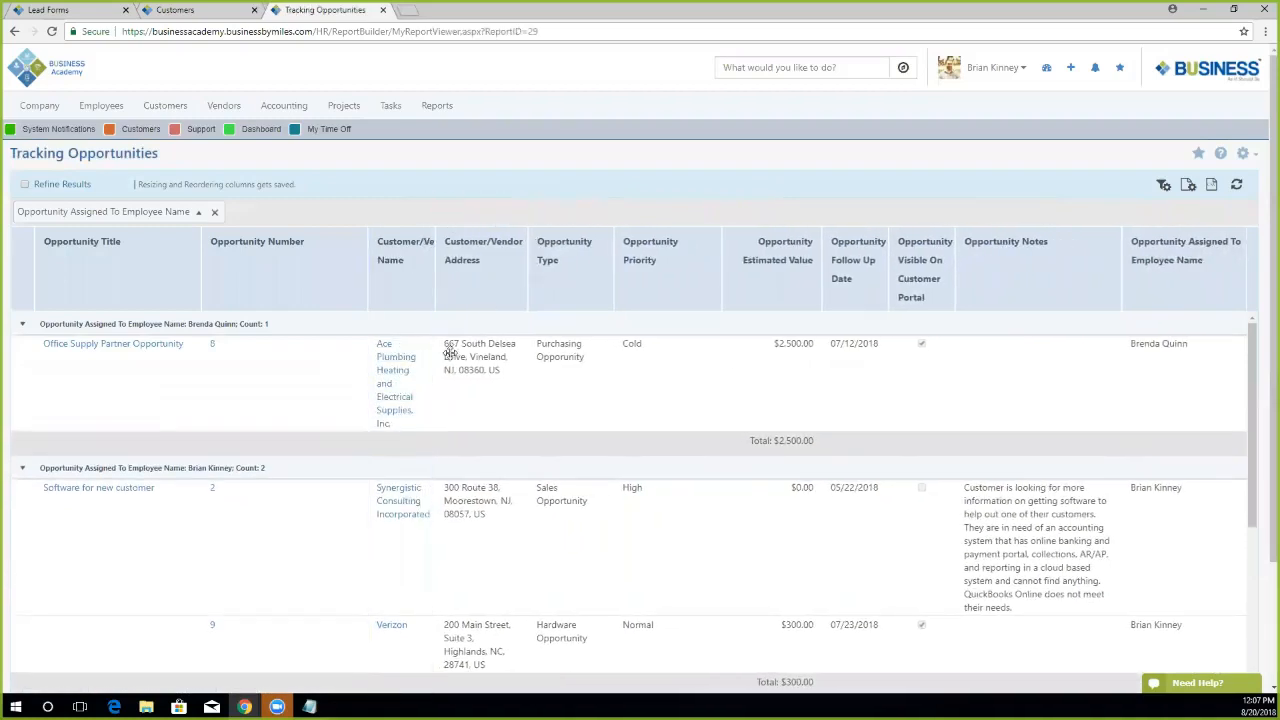
# Examine the customer and vendor addresses across all employee groups in the report, returning to the first record.
pyautogui.scroll(-1, 485, 488)
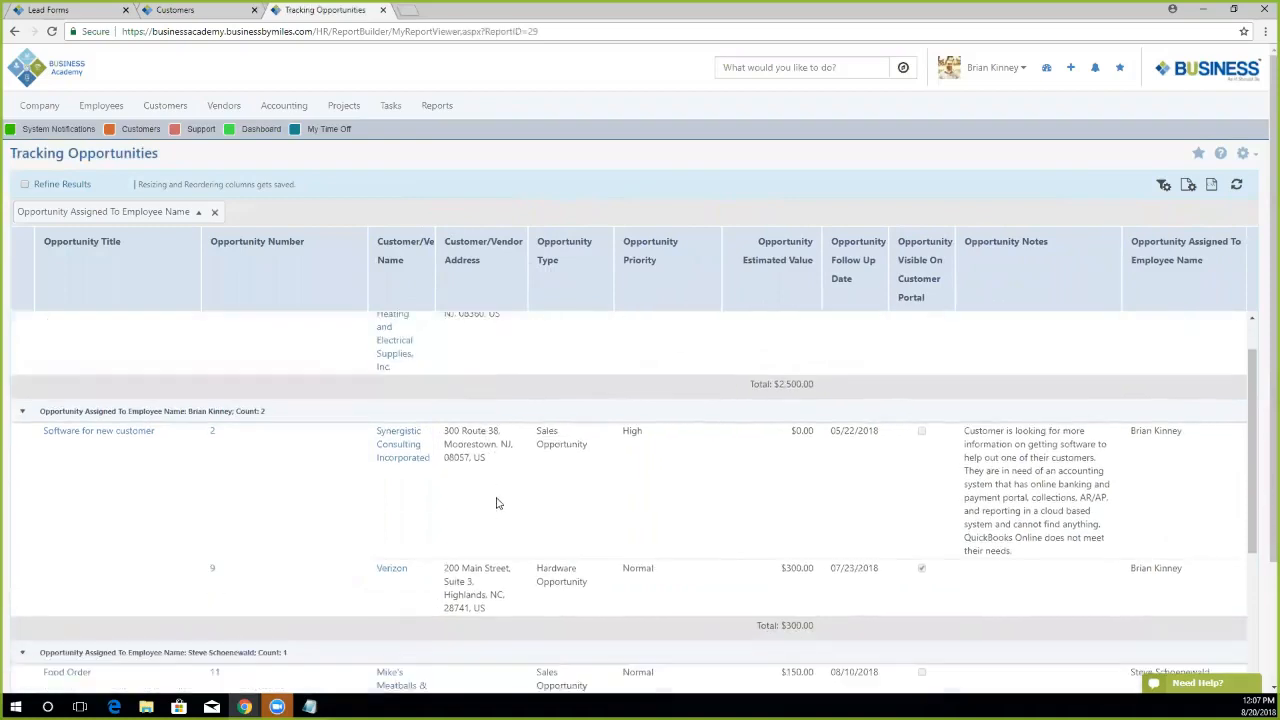
pyautogui.scroll(1, 483, 497)
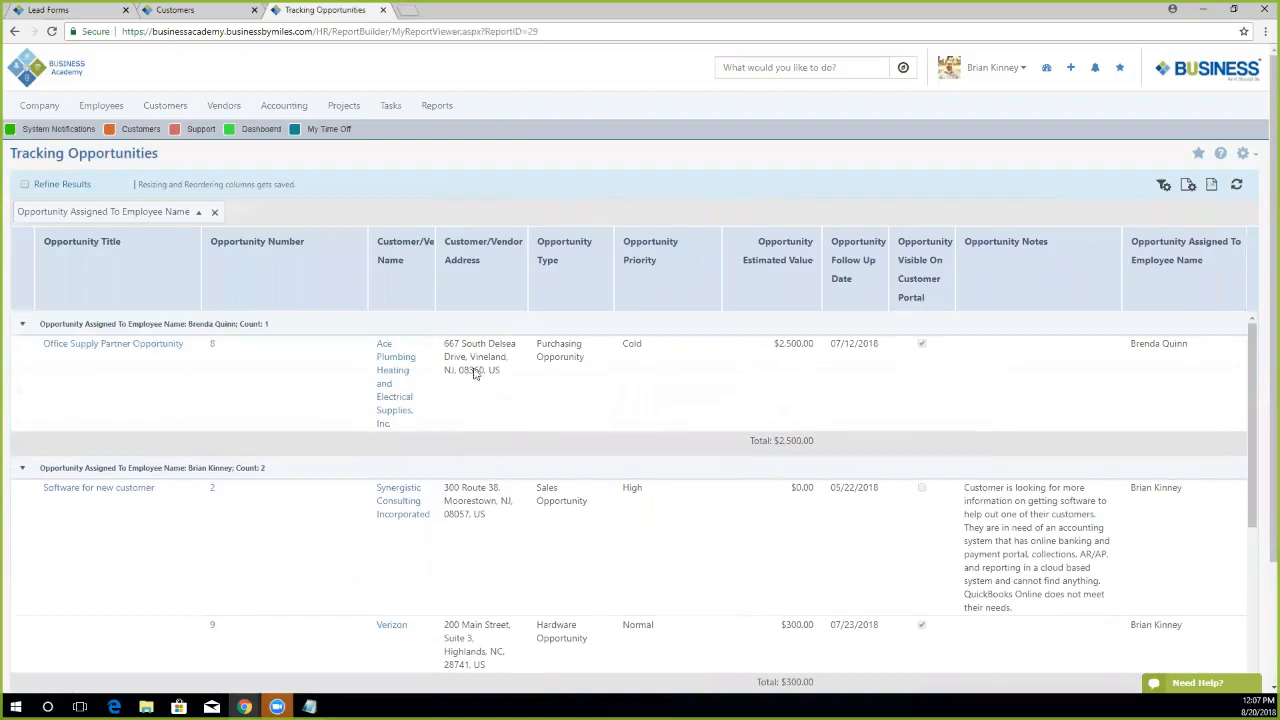
pyautogui.scroll(-1, 488, 440)
pyautogui.scroll(-5, 485, 450)
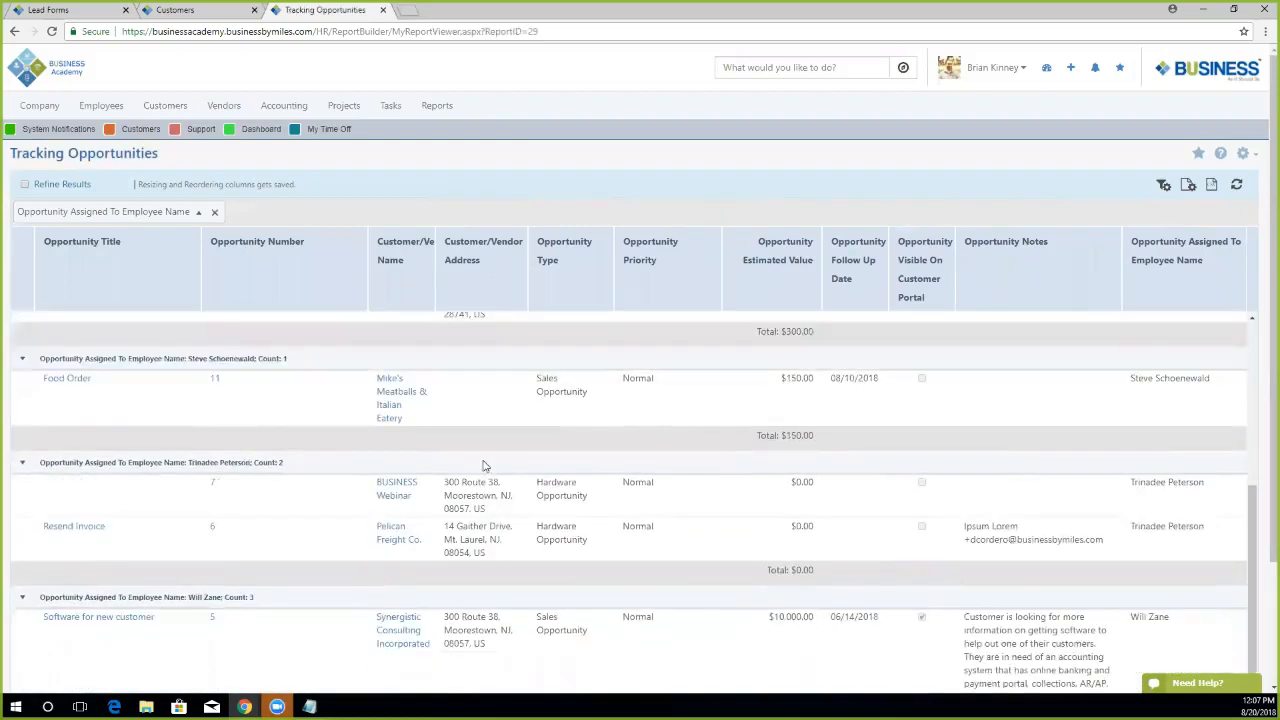
pyautogui.scroll(-2, 489, 464)
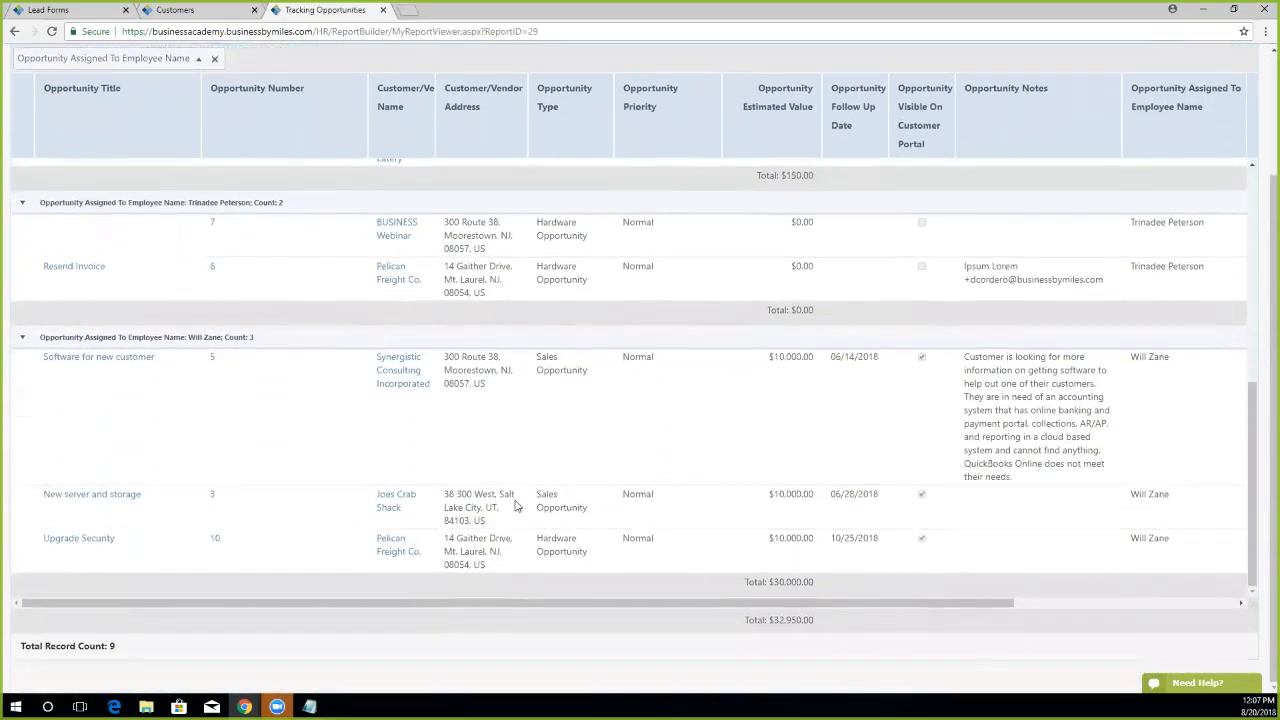
pyautogui.scroll(6, 365, 576)
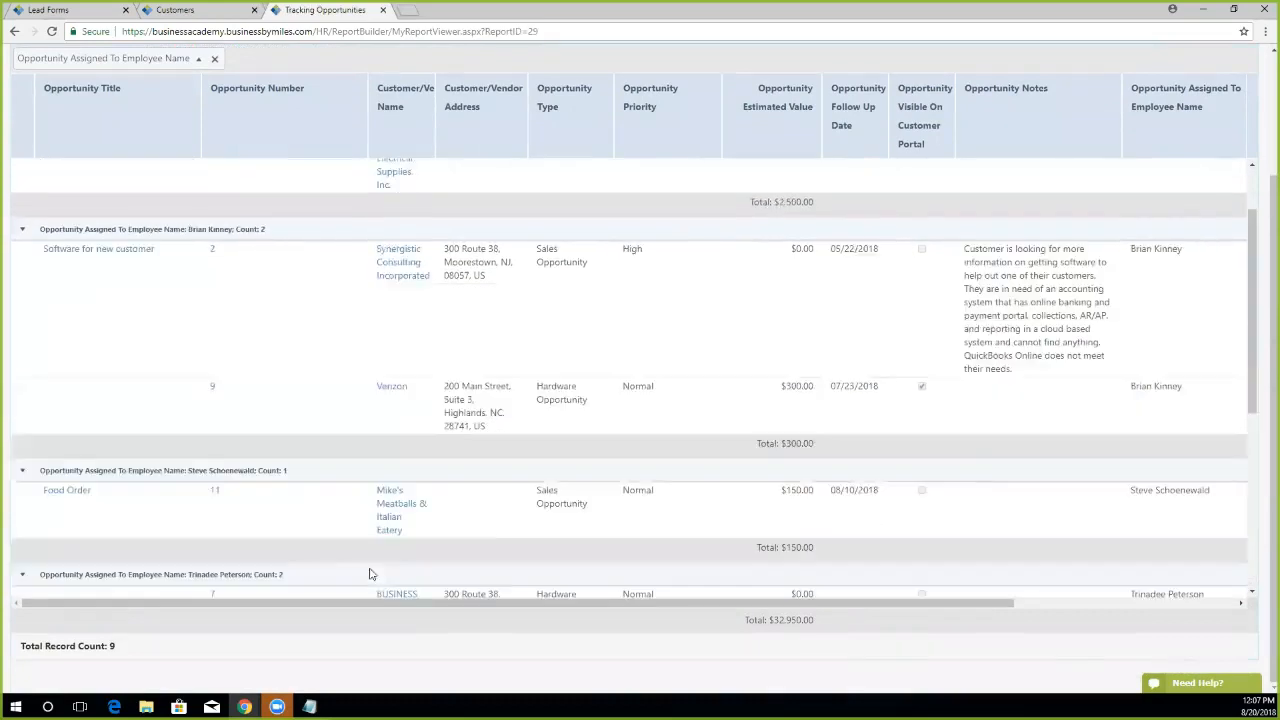
pyautogui.scroll(1, 369, 573)
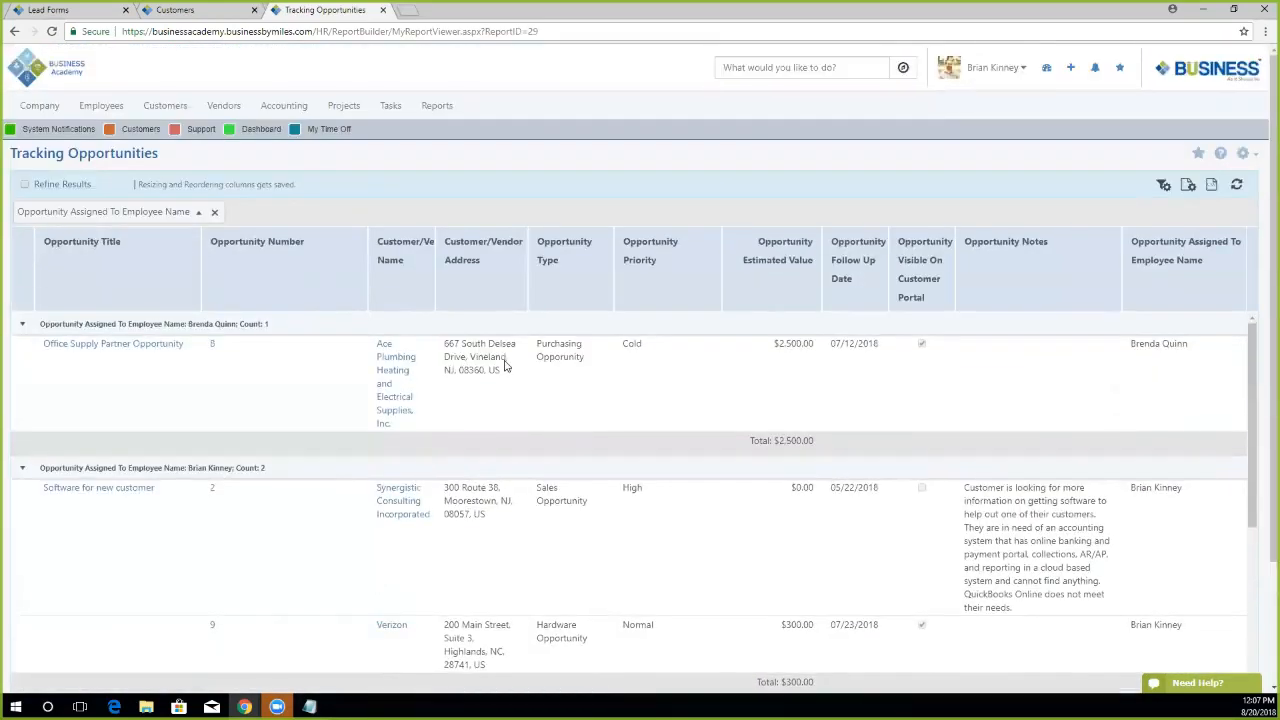